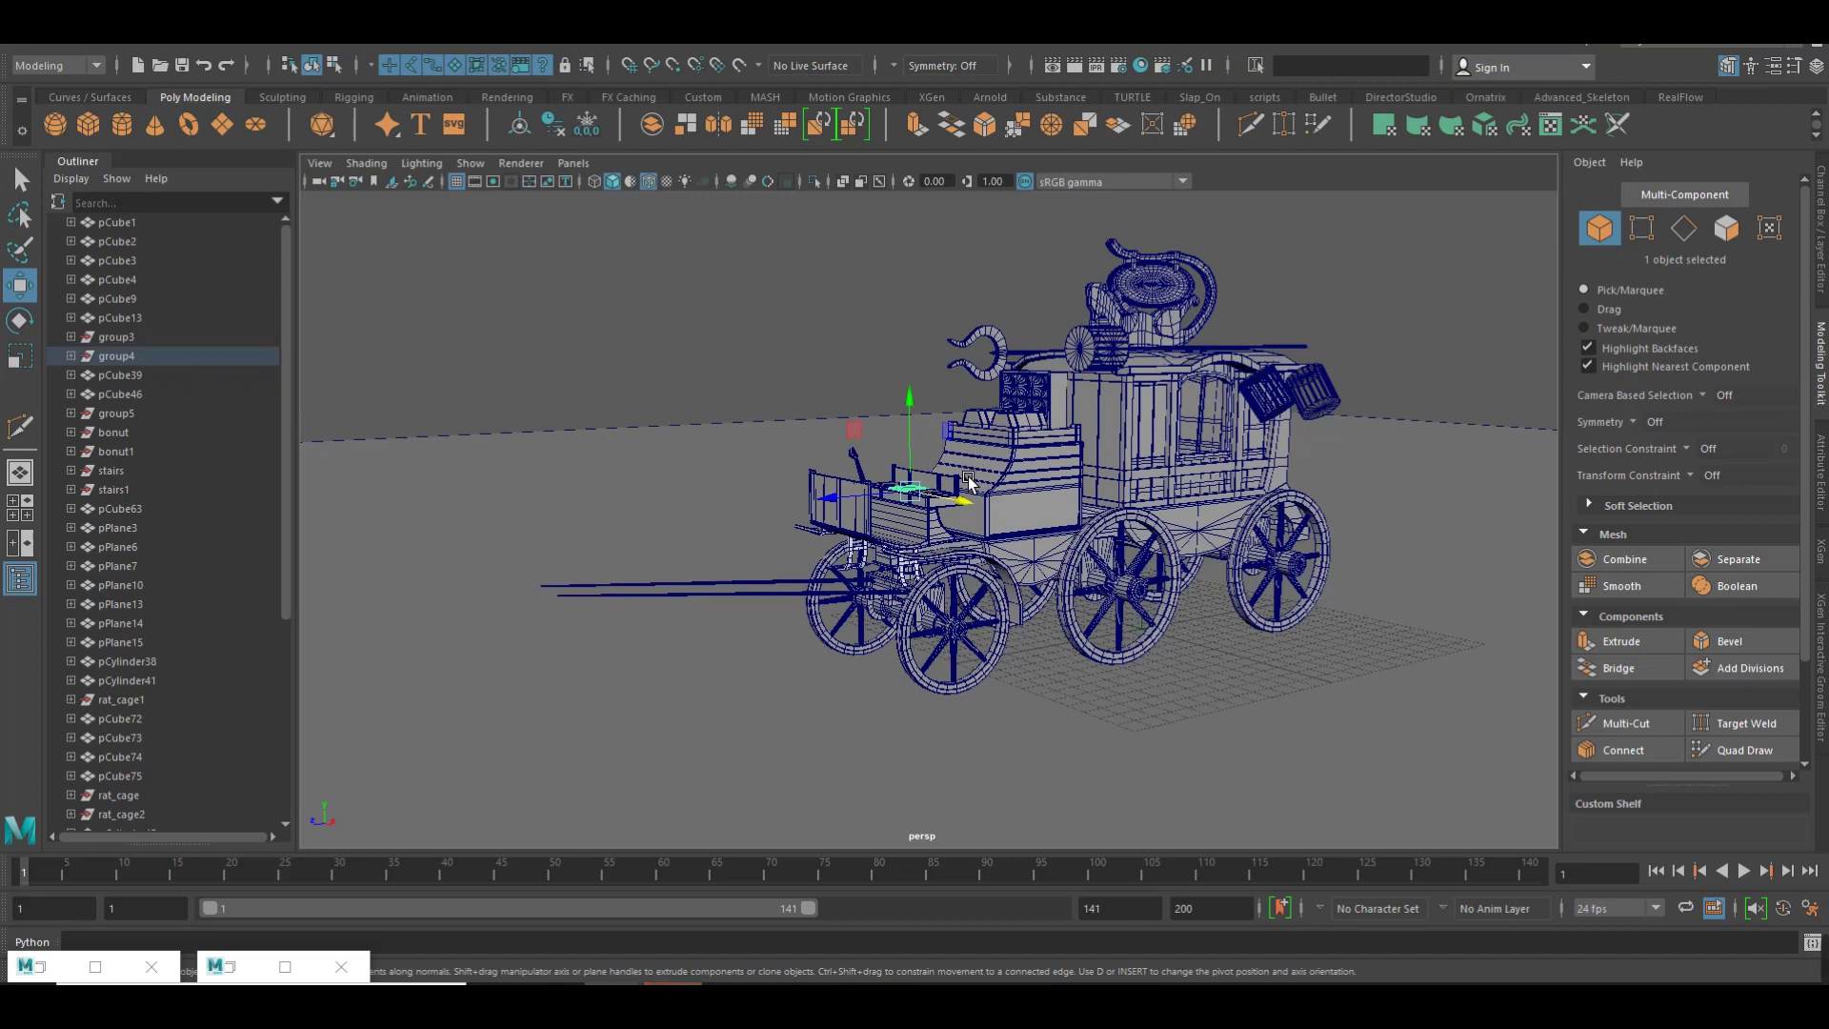
Isolate the cart's bench seat in the viewport, zoom in on it, and bring up the UV menu.
click(961, 491)
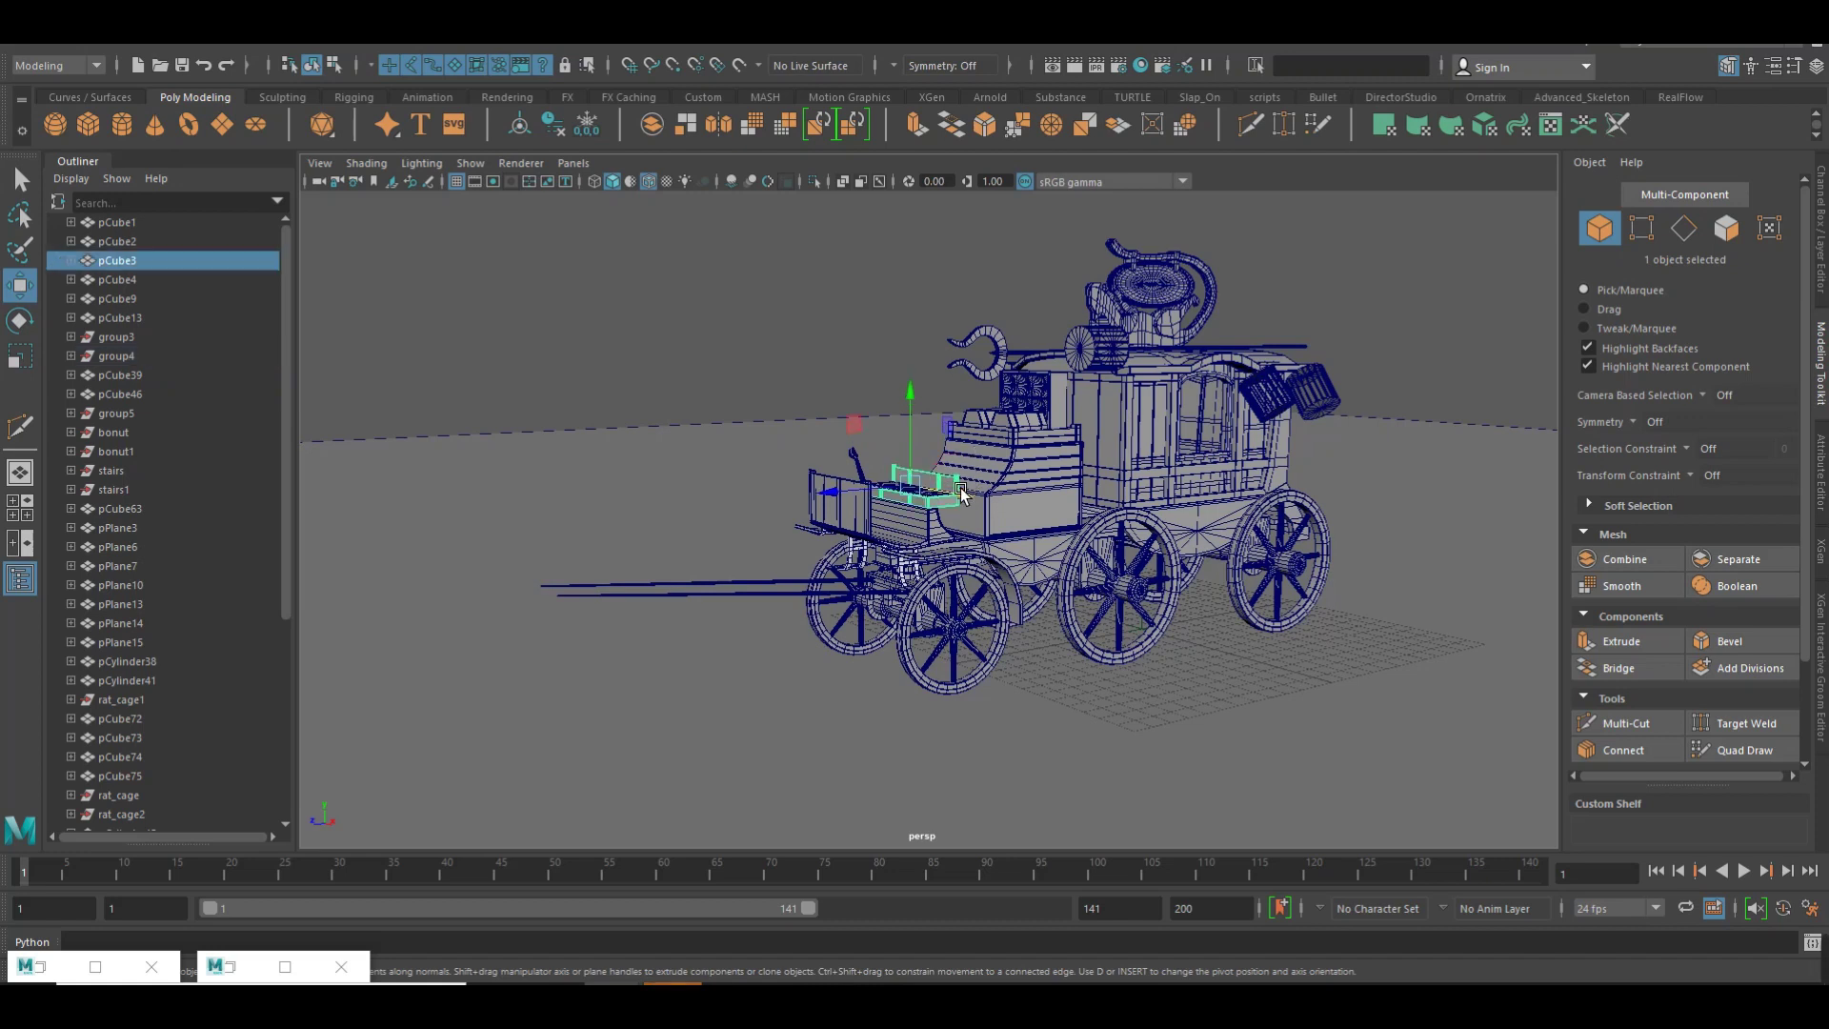
click(818, 183)
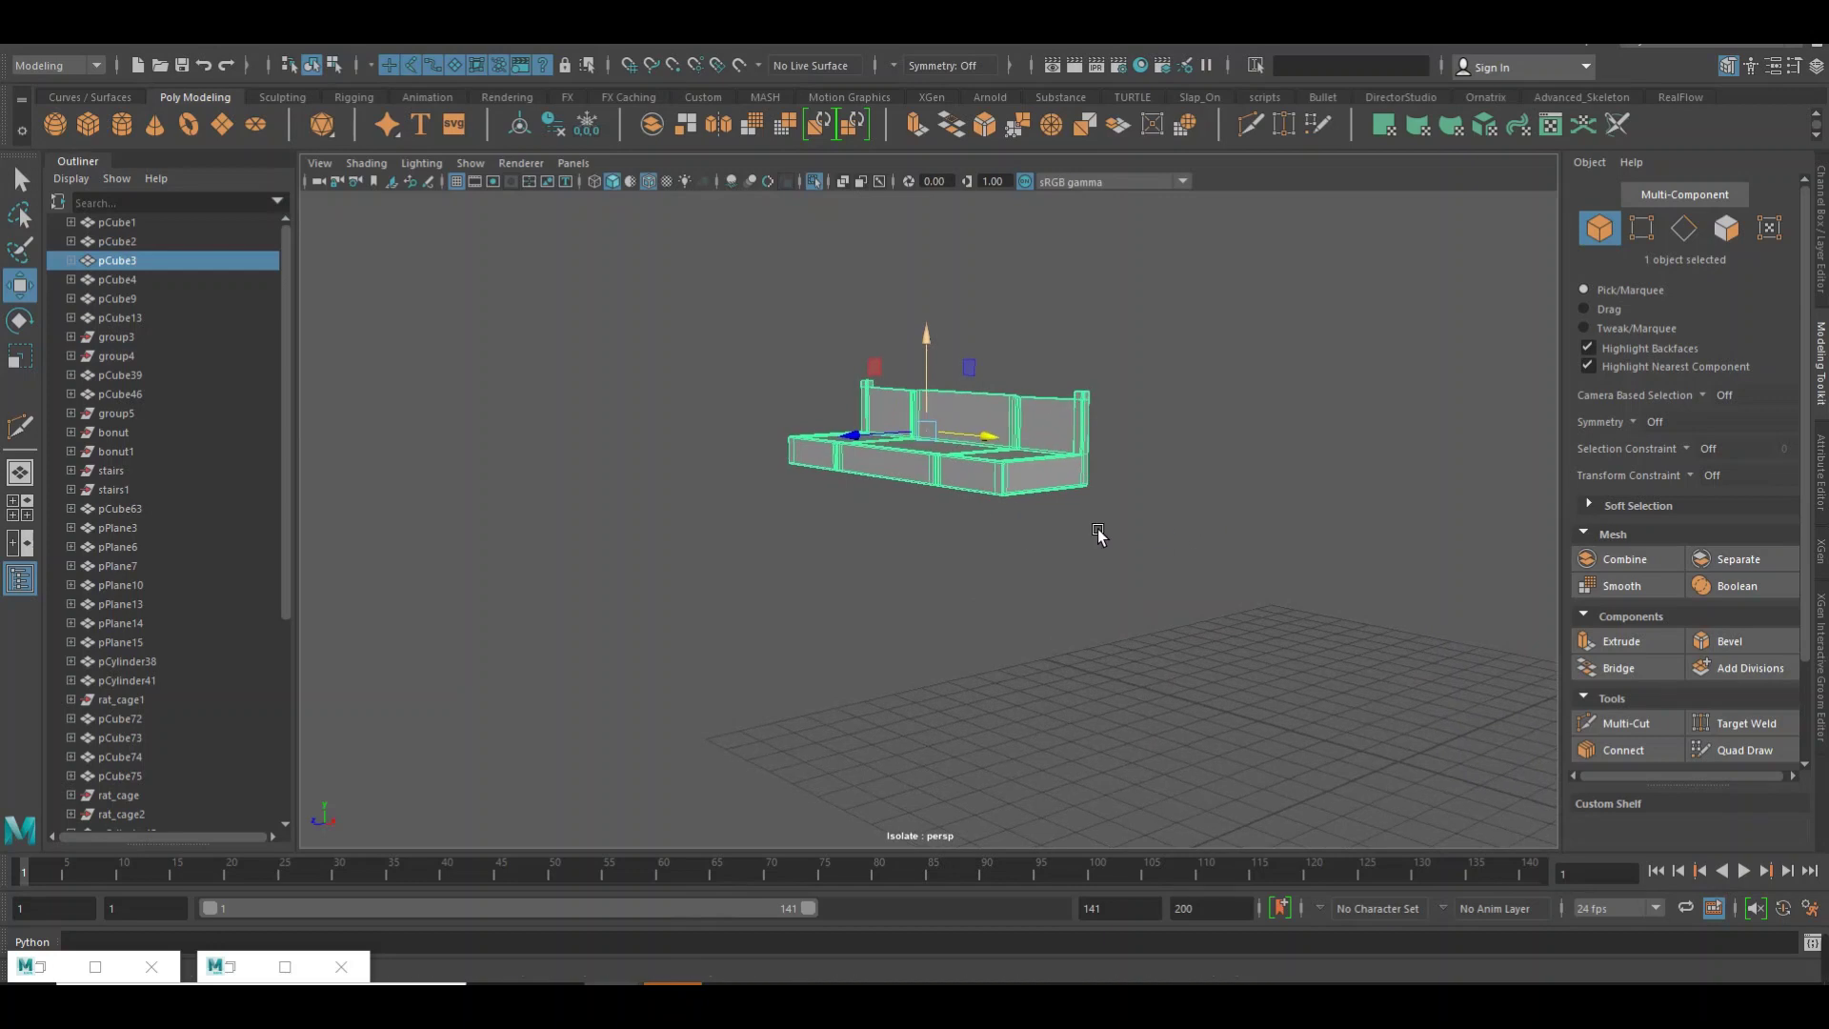
scroll(1097, 534, up, 5)
click(1168, 572)
alt+drag(1168, 571, 1183, 570)
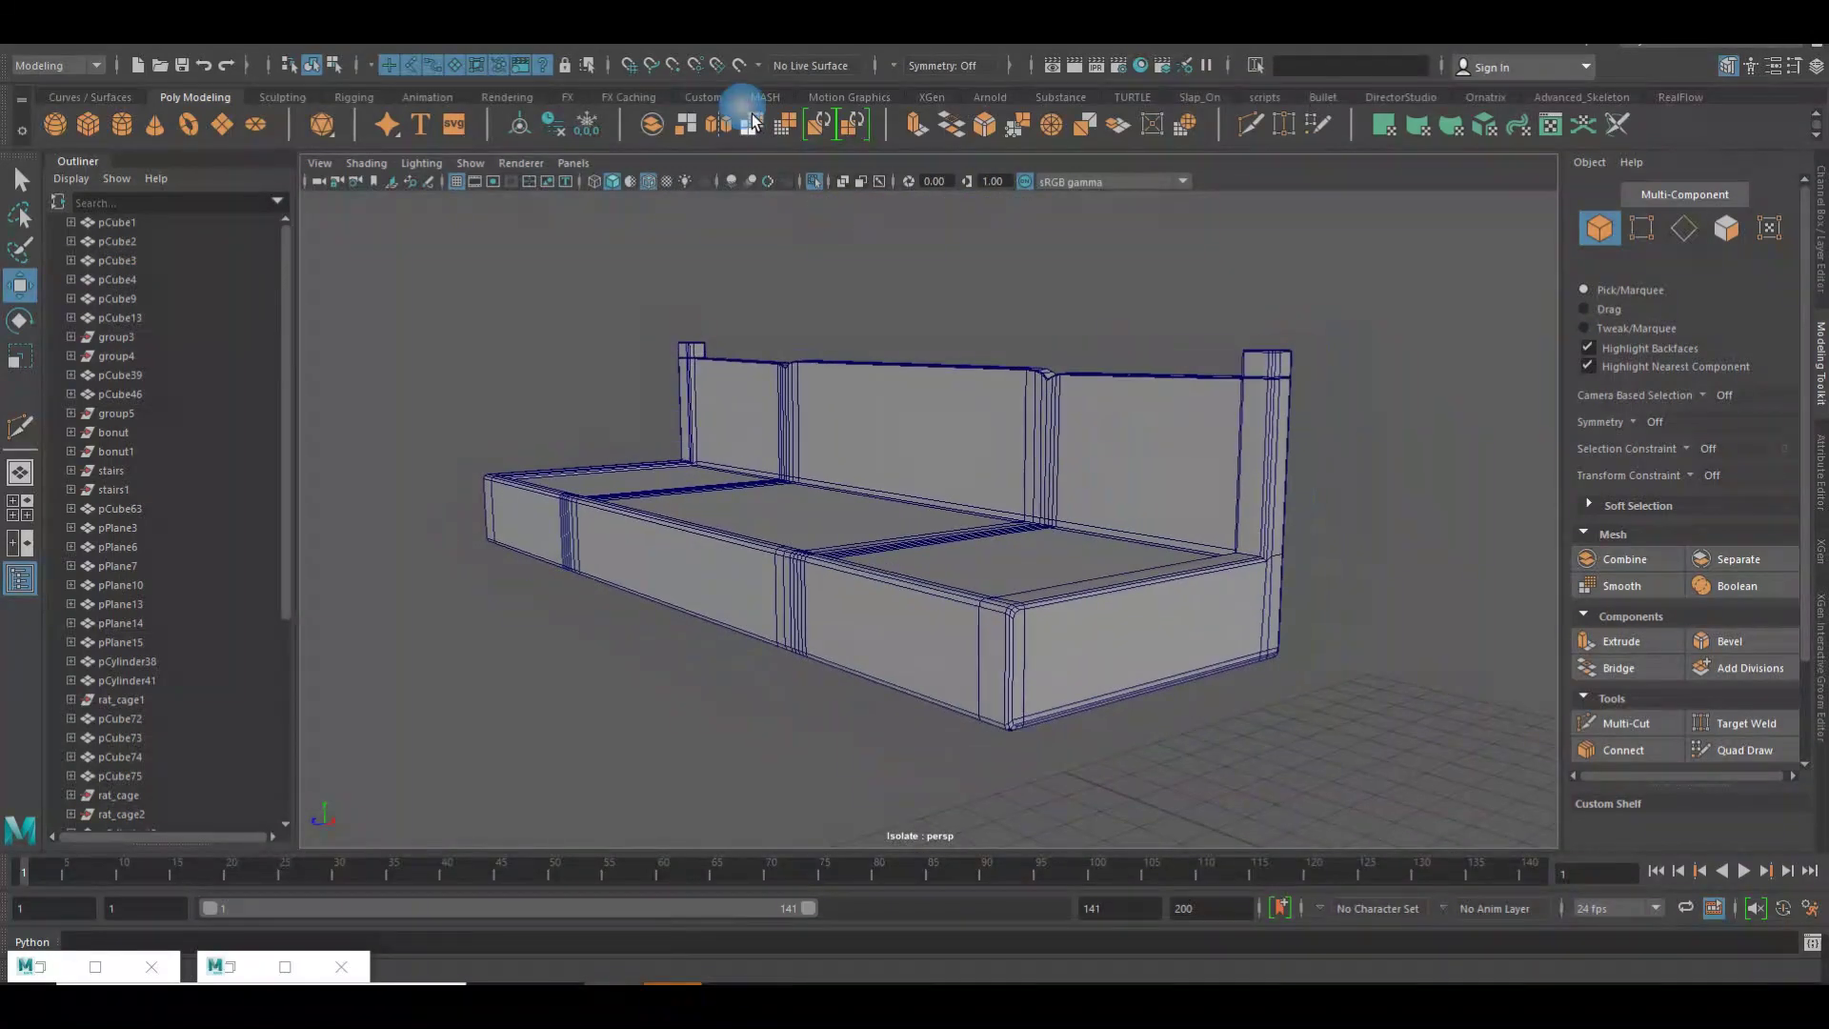
click(738, 43)
Open the UV Editor and switch the selected seat into edge mode.
click(781, 70)
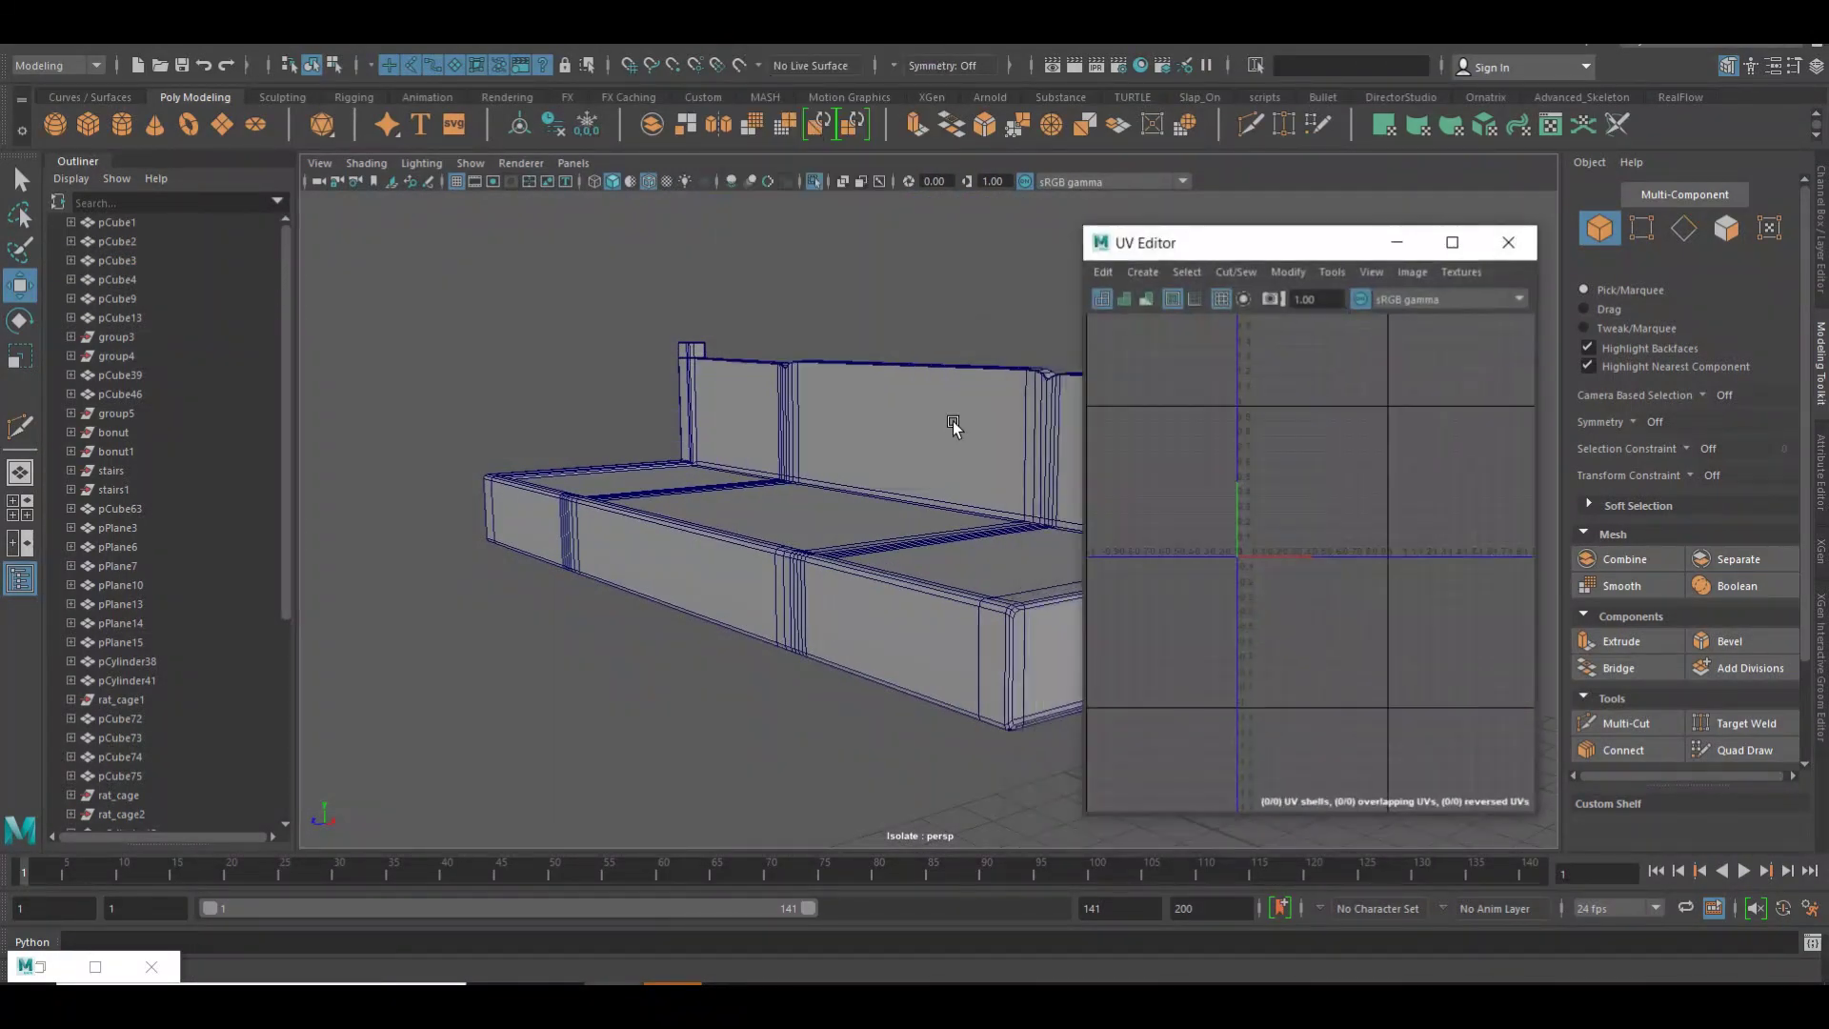
alt+drag(958, 448, 903, 439)
click(904, 439)
right_click(1338, 450)
right_drag(1337, 426, 1338, 400)
Select all the seat's edges to display its UV shell, then zoom to the front corner.
drag(1196, 363, 1353, 572)
right_drag(1297, 472, 1337, 471)
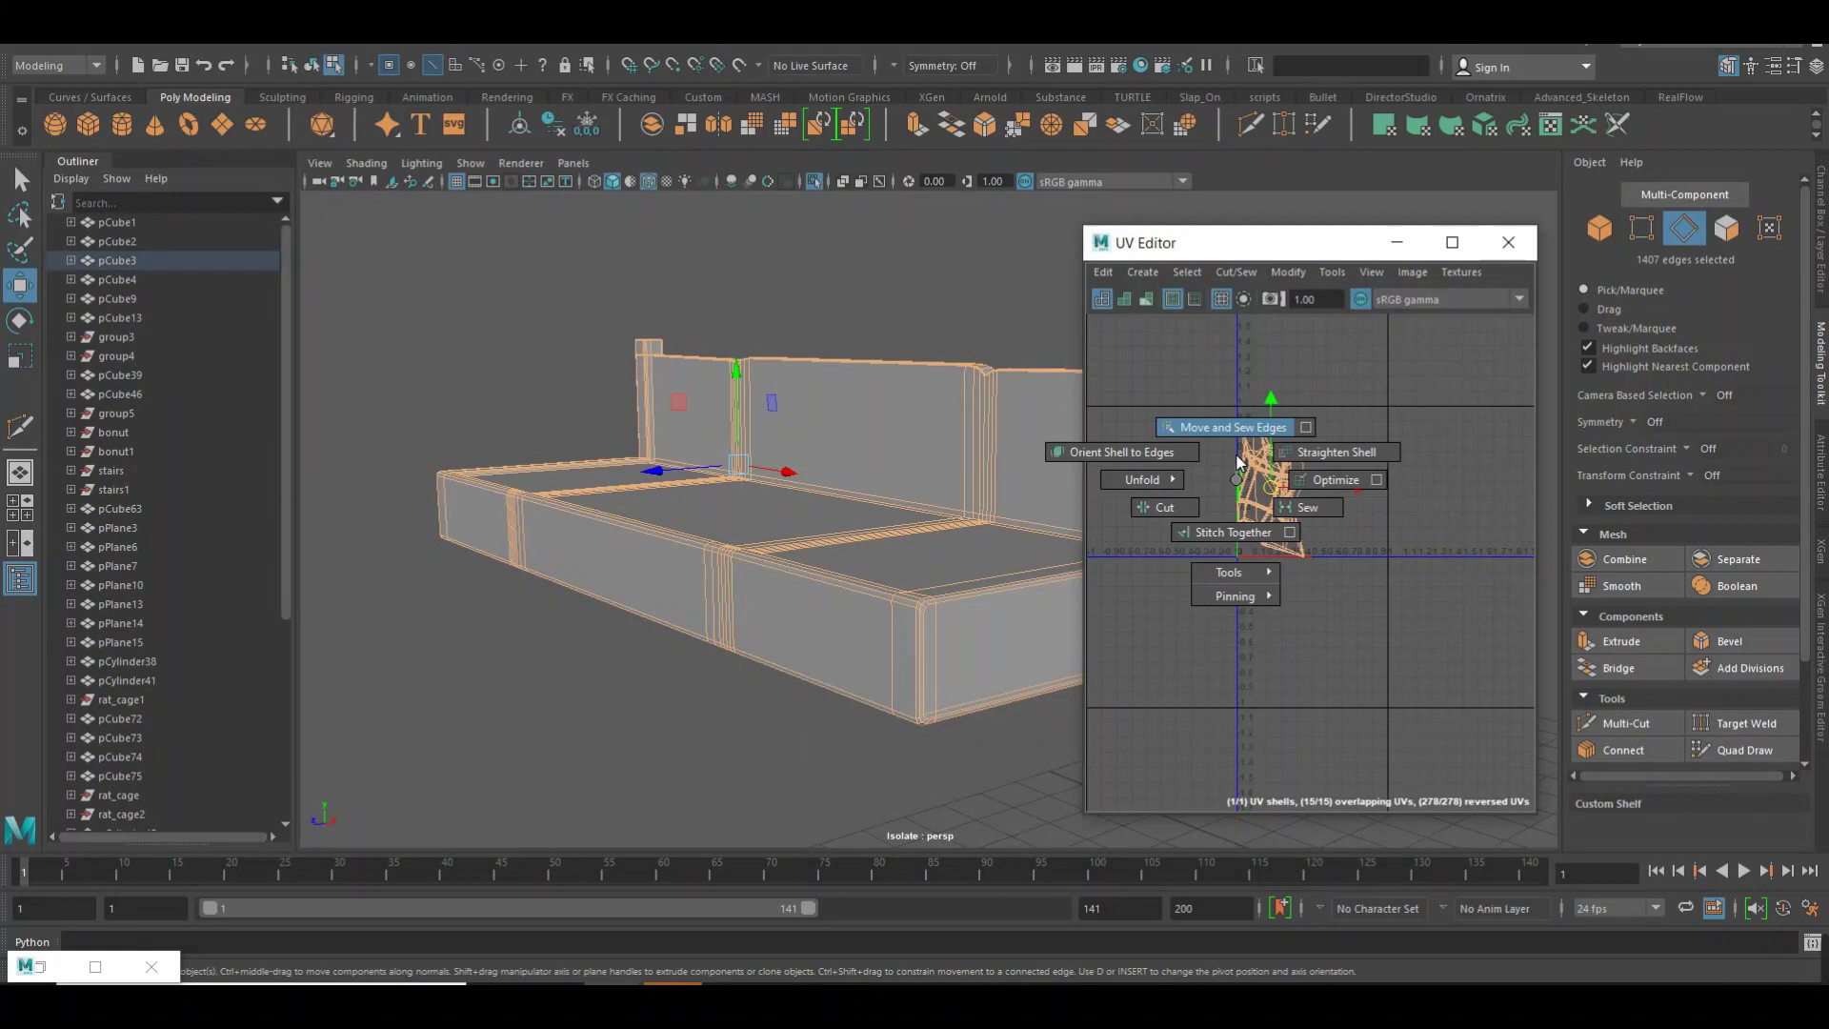
right_drag(1239, 502, 1258, 421)
mouse_move(974, 483)
alt+mouse_down()
mouse_move(884, 512)
mouse_move(1017, 478)
mouse_move(886, 391)
alt+mouse_up()
scroll(918, 518, up, 3)
scroll(920, 480, up, 3)
scroll(919, 477, up, 2)
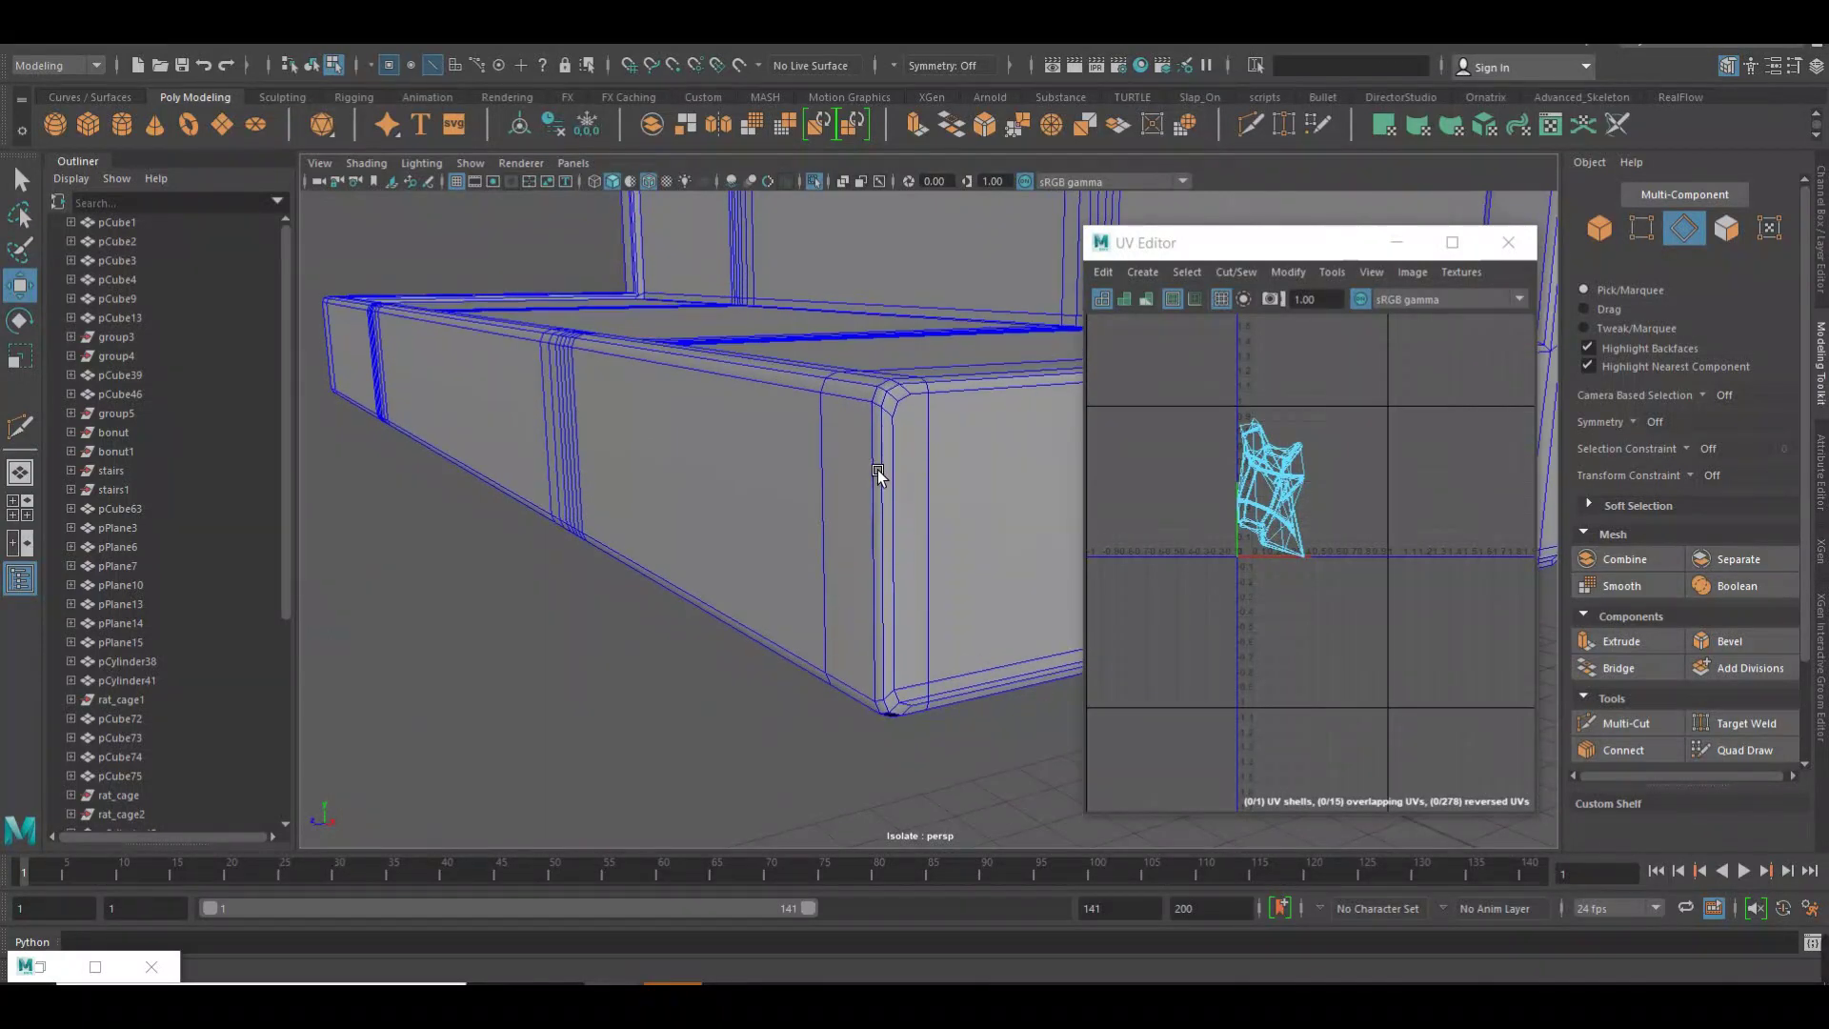
Cut the seat's UVs along its top edge loop.
double_click(890, 357)
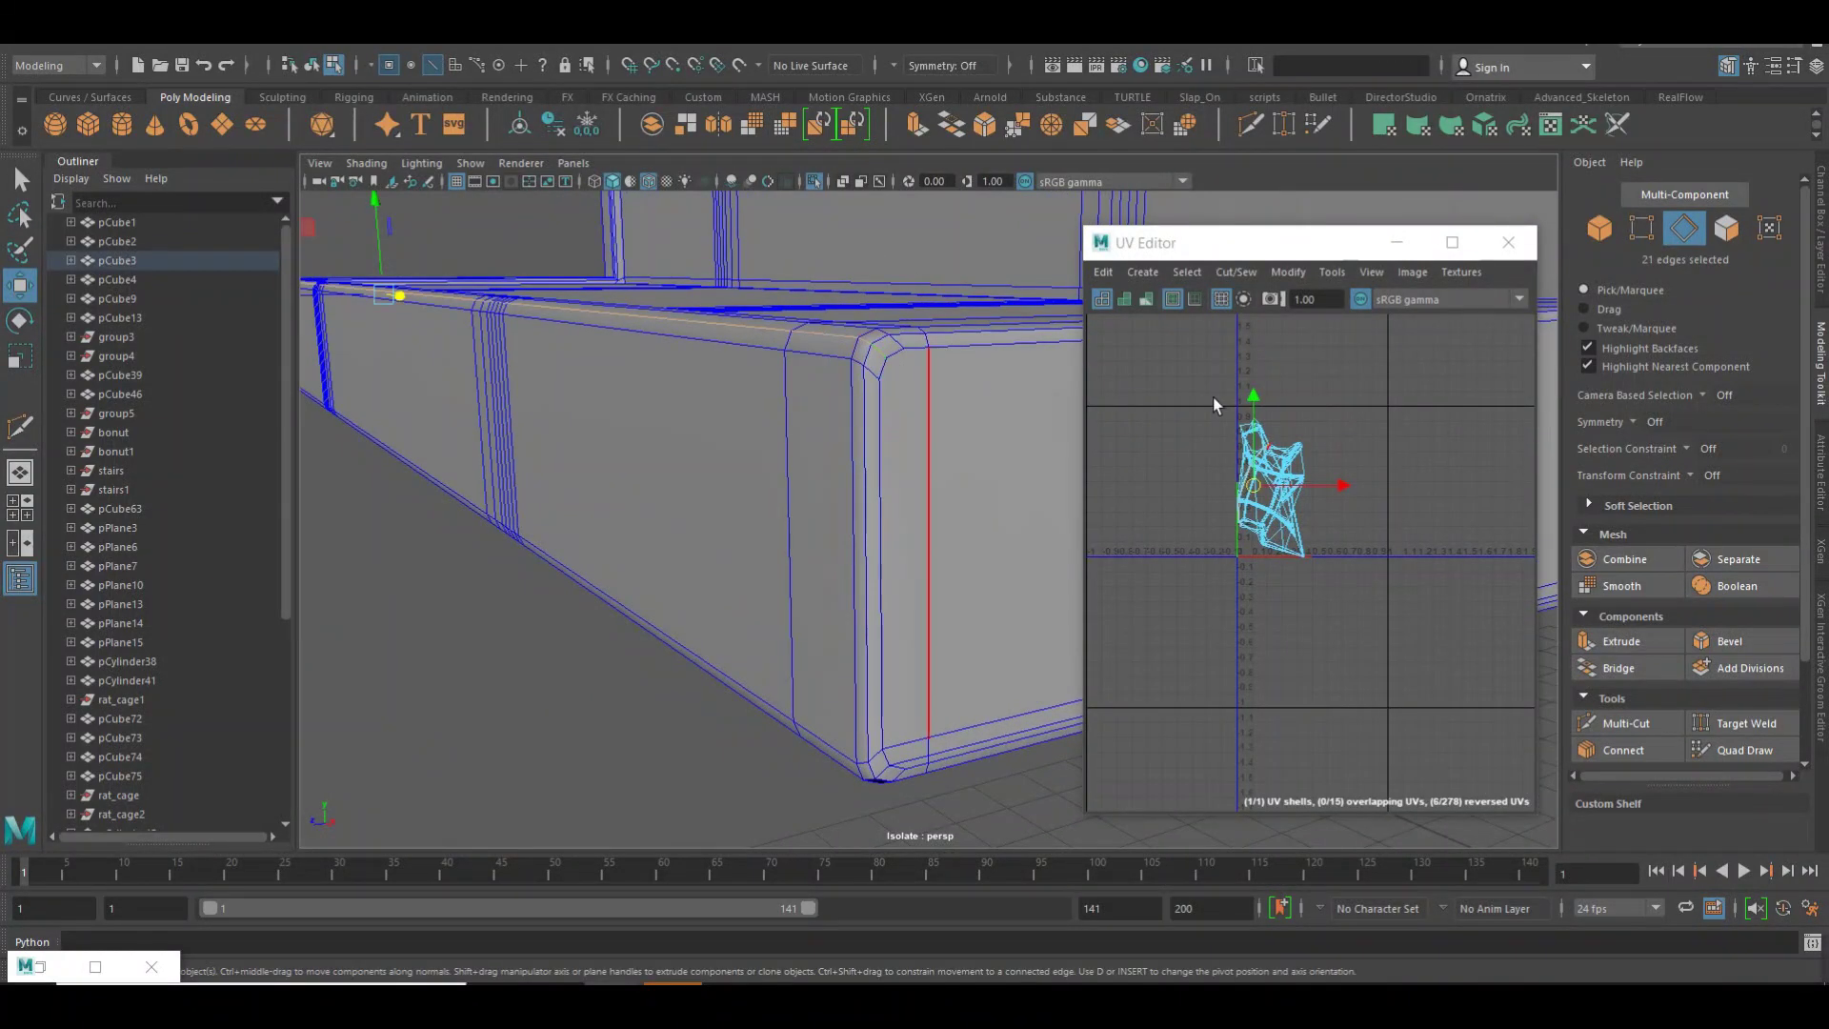
right_drag(1205, 387, 1193, 404)
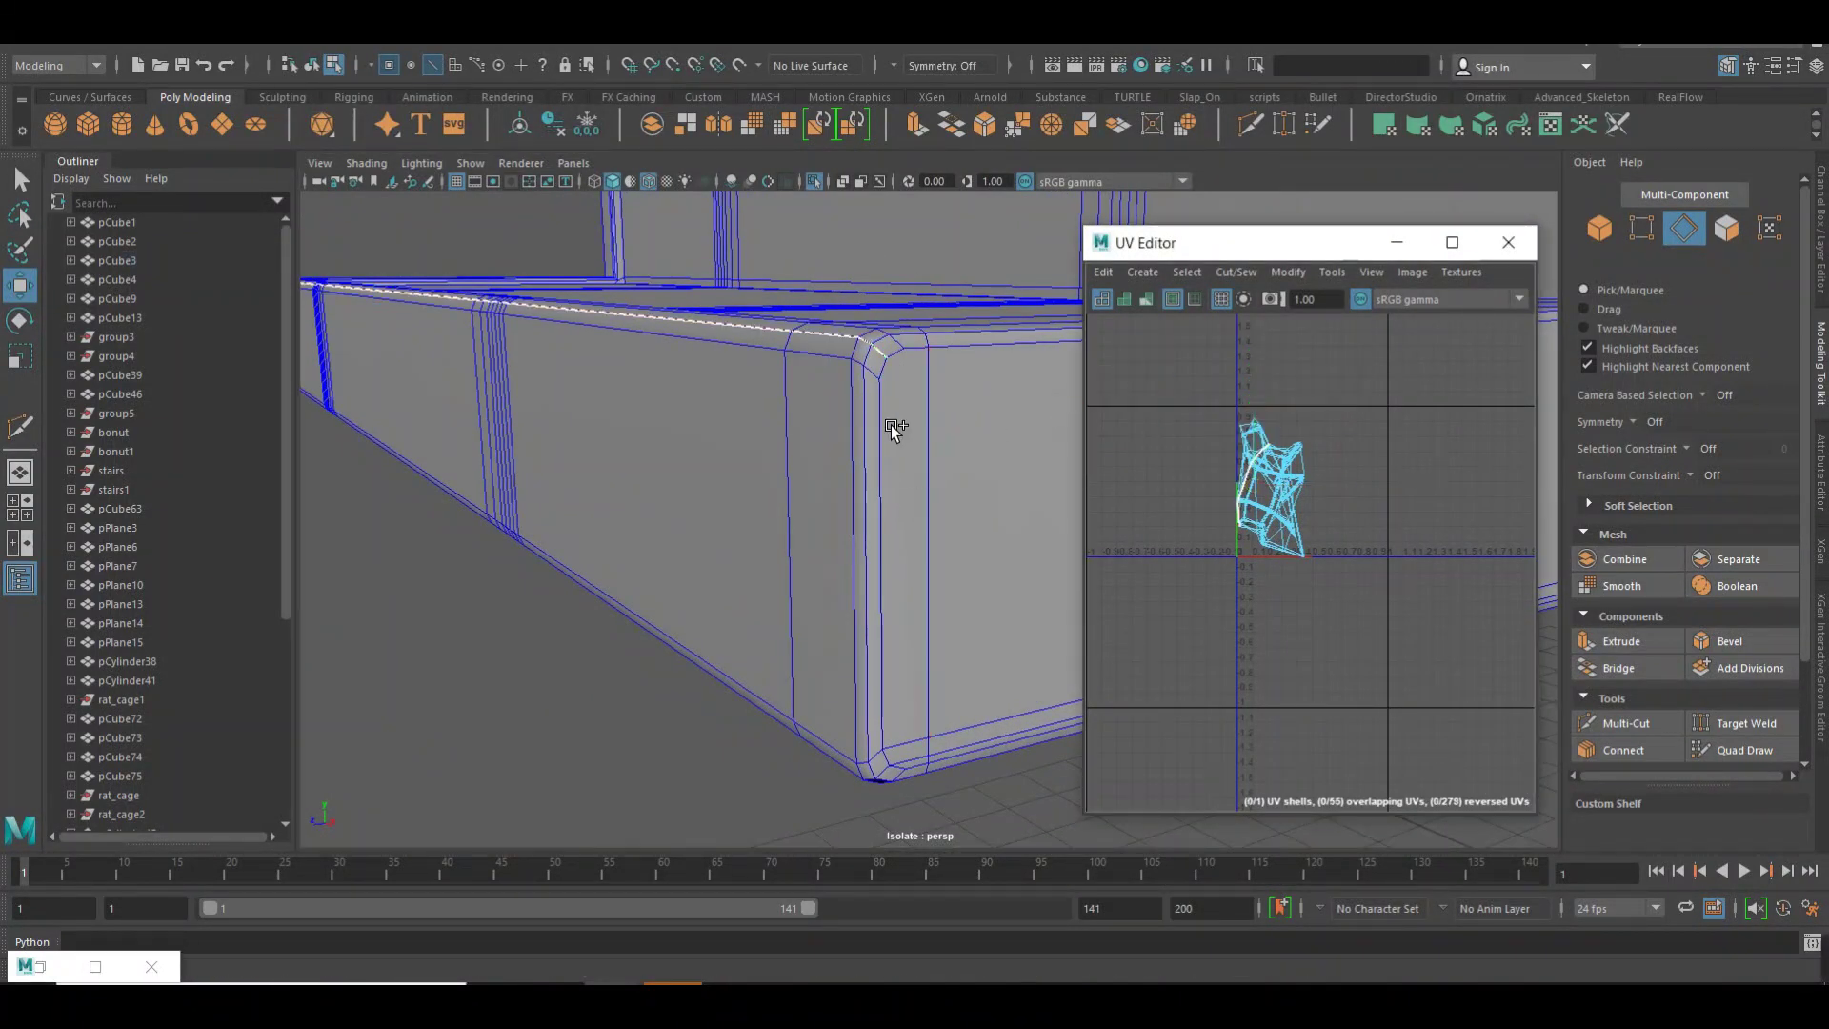
click(898, 385)
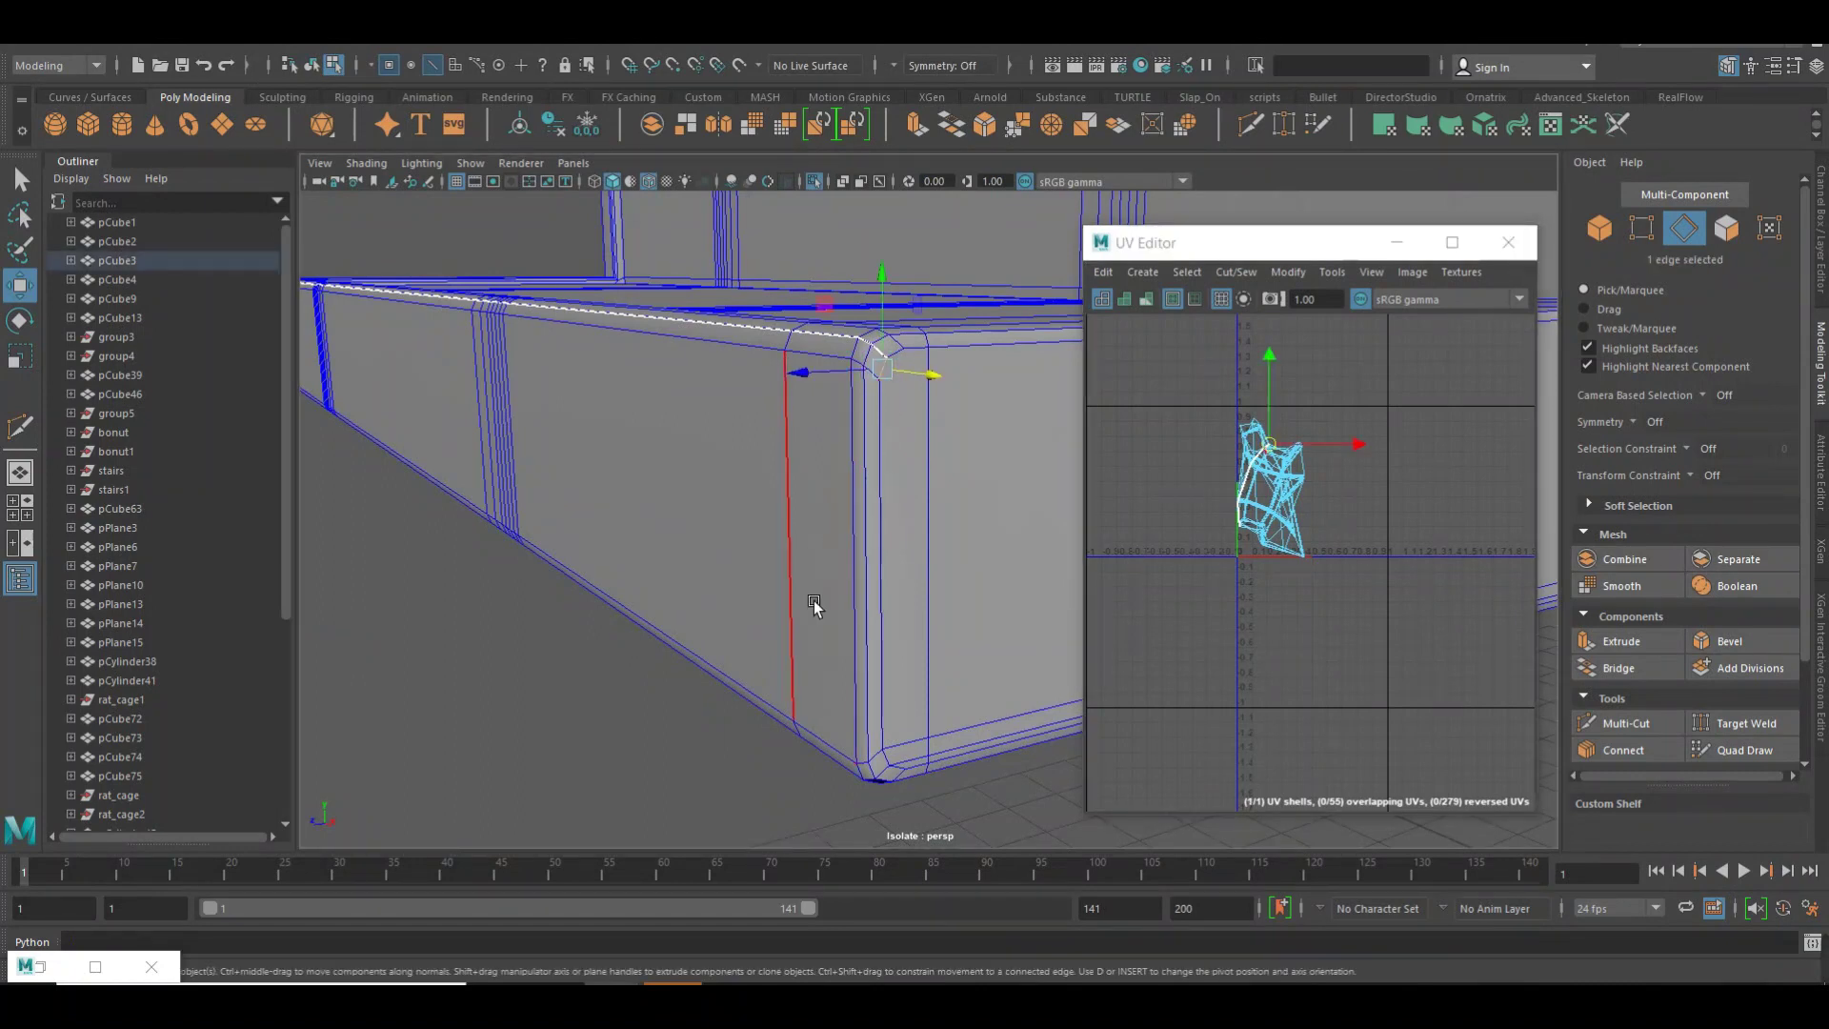
click(734, 701)
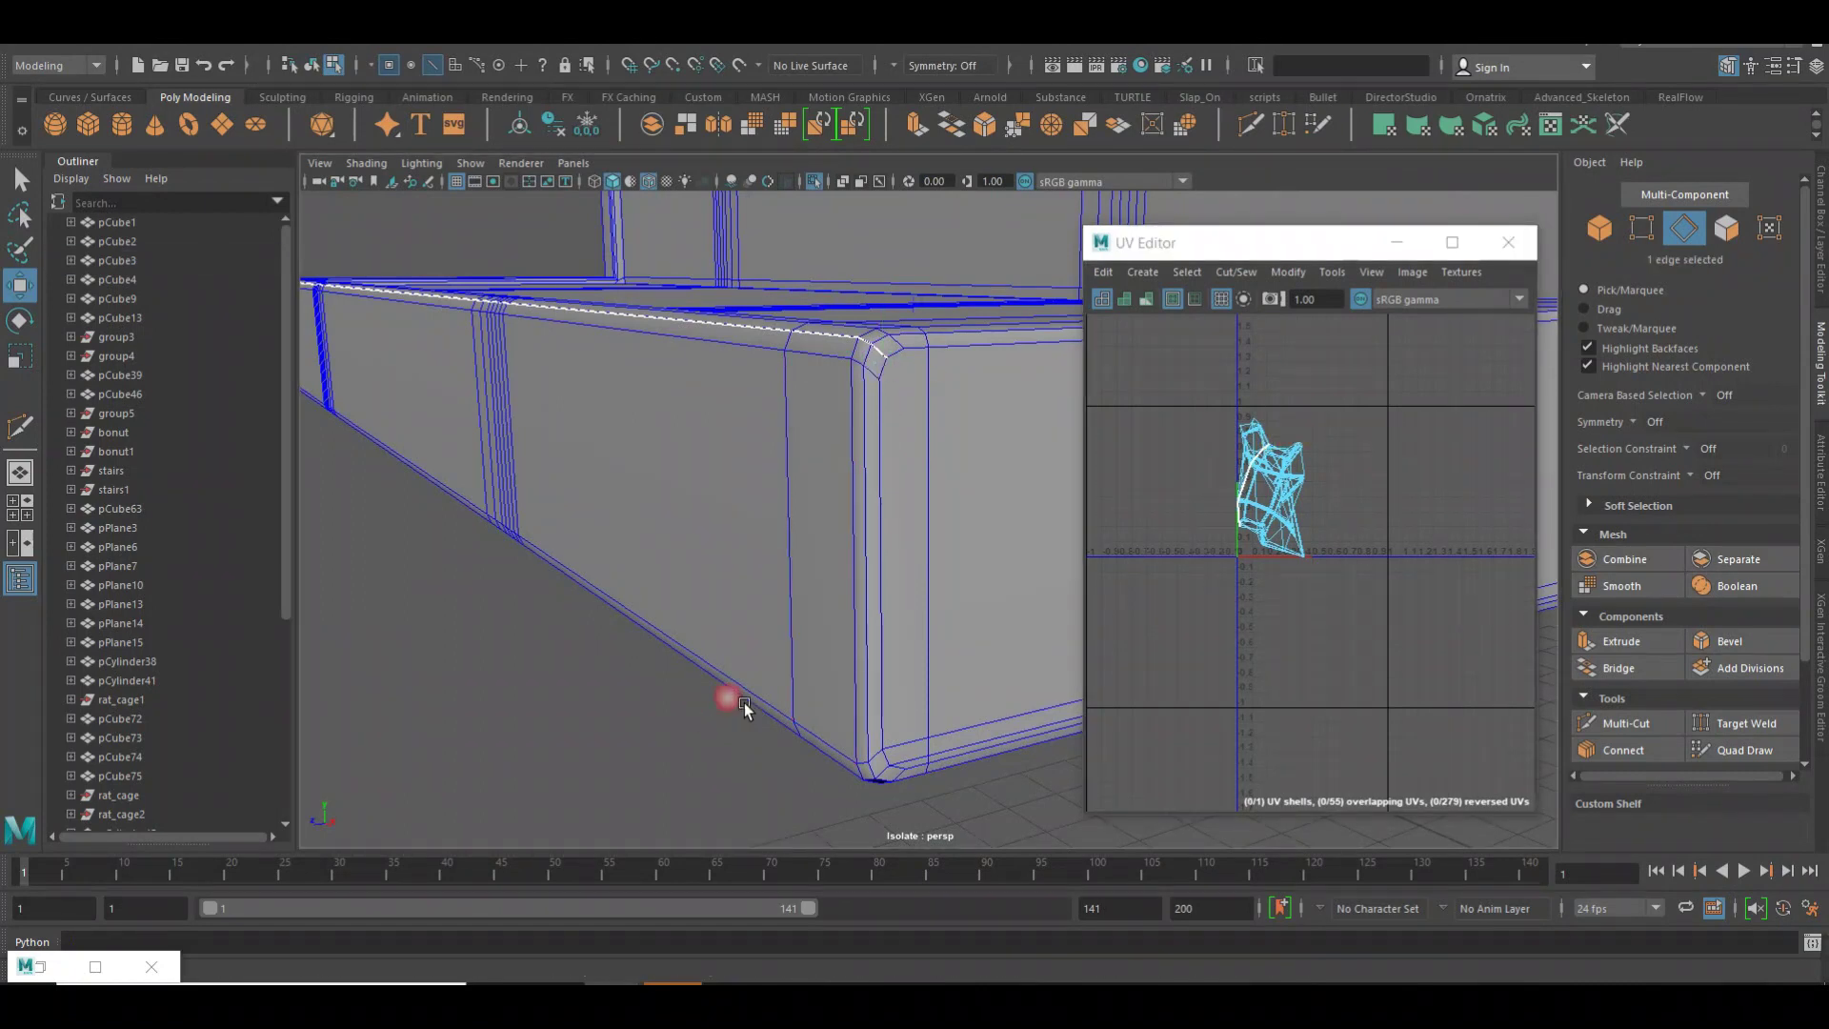
Select the seat's bottom edge loop, then tilt the view to its bevelled underside corner.
double_click(901, 783)
scroll(984, 648, down, 3)
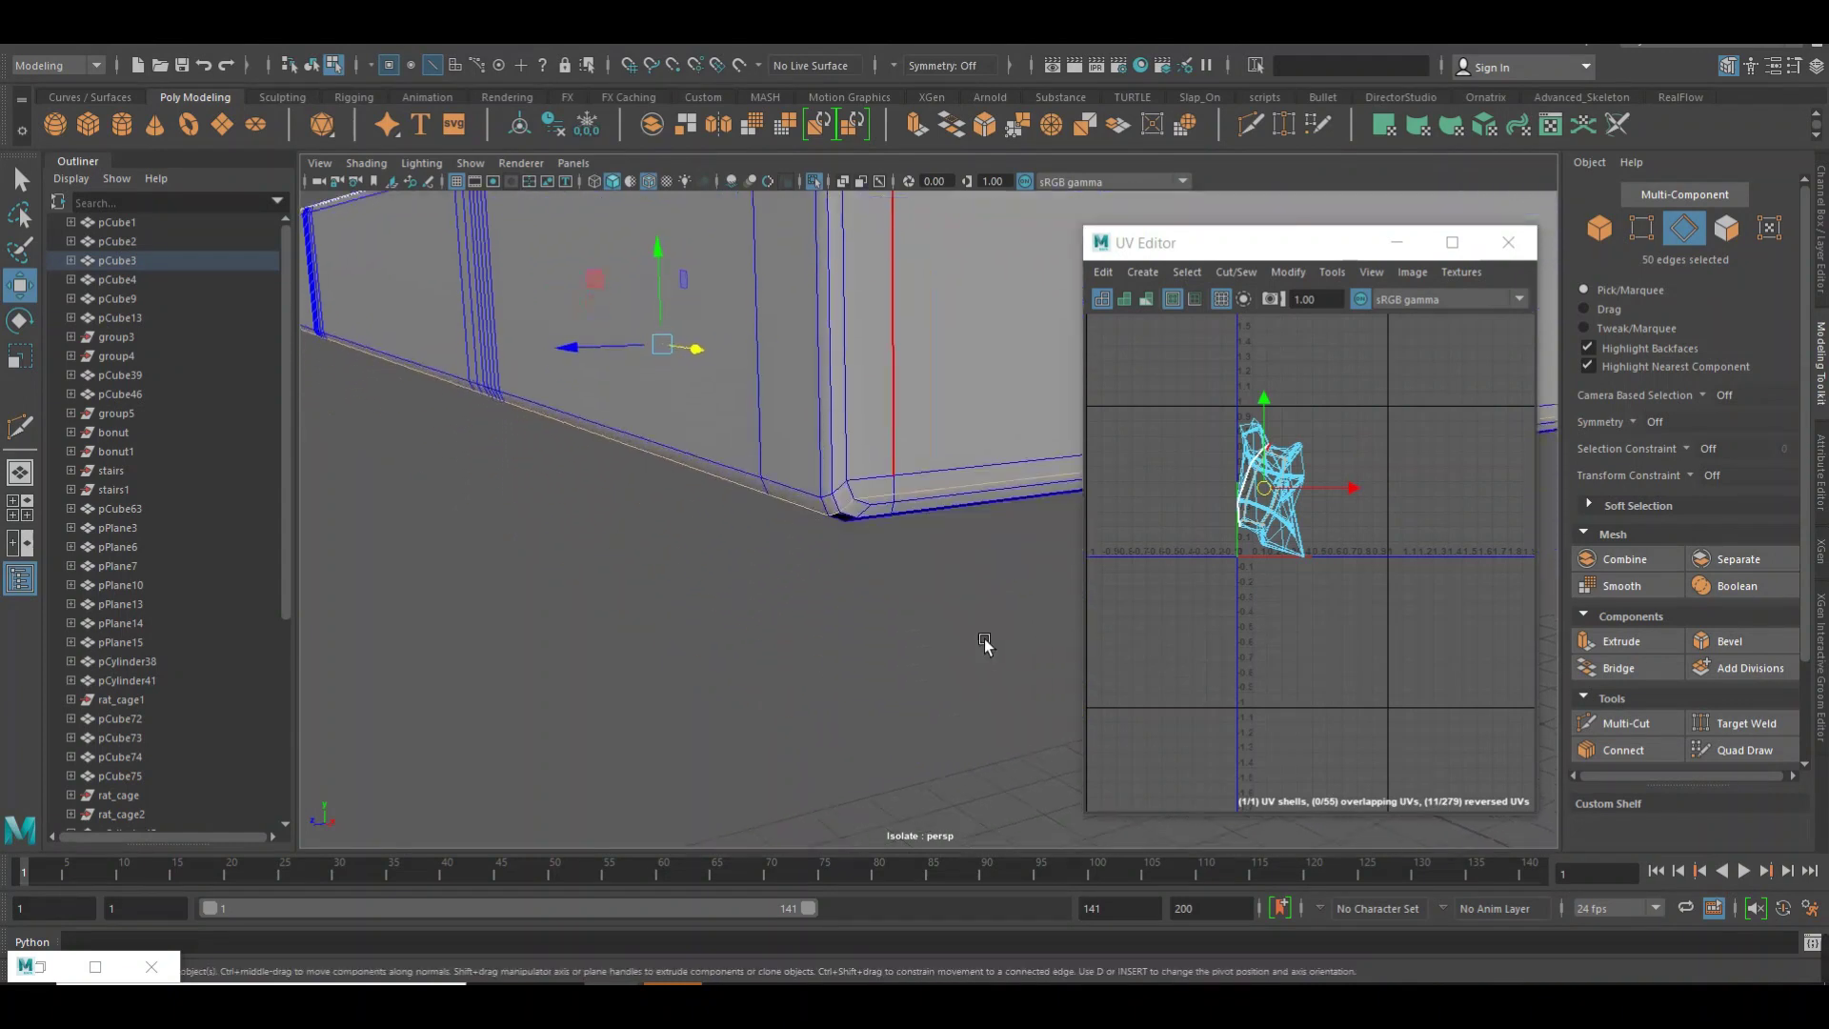
scroll(943, 642, down, 3)
scroll(905, 621, down, 2)
click(882, 600)
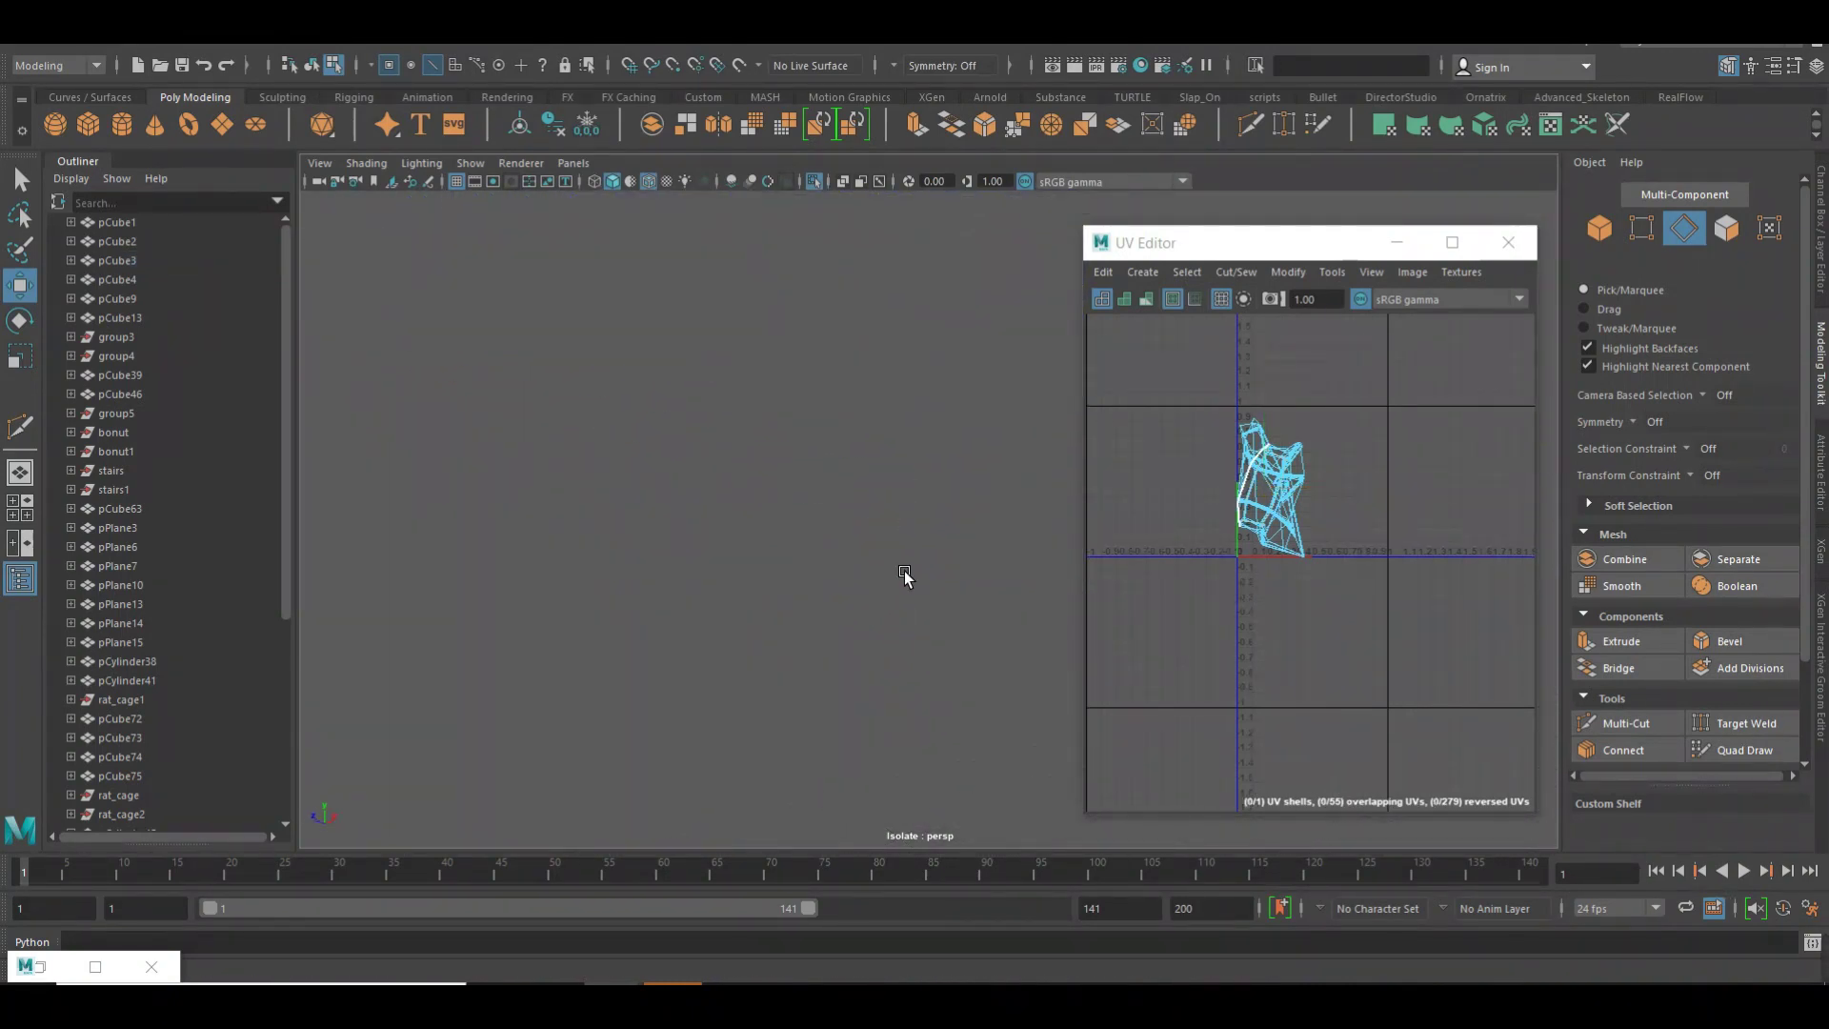
alt+drag(906, 569, 877, 501)
scroll(791, 577, up, 3)
alt+drag(790, 577, 740, 577)
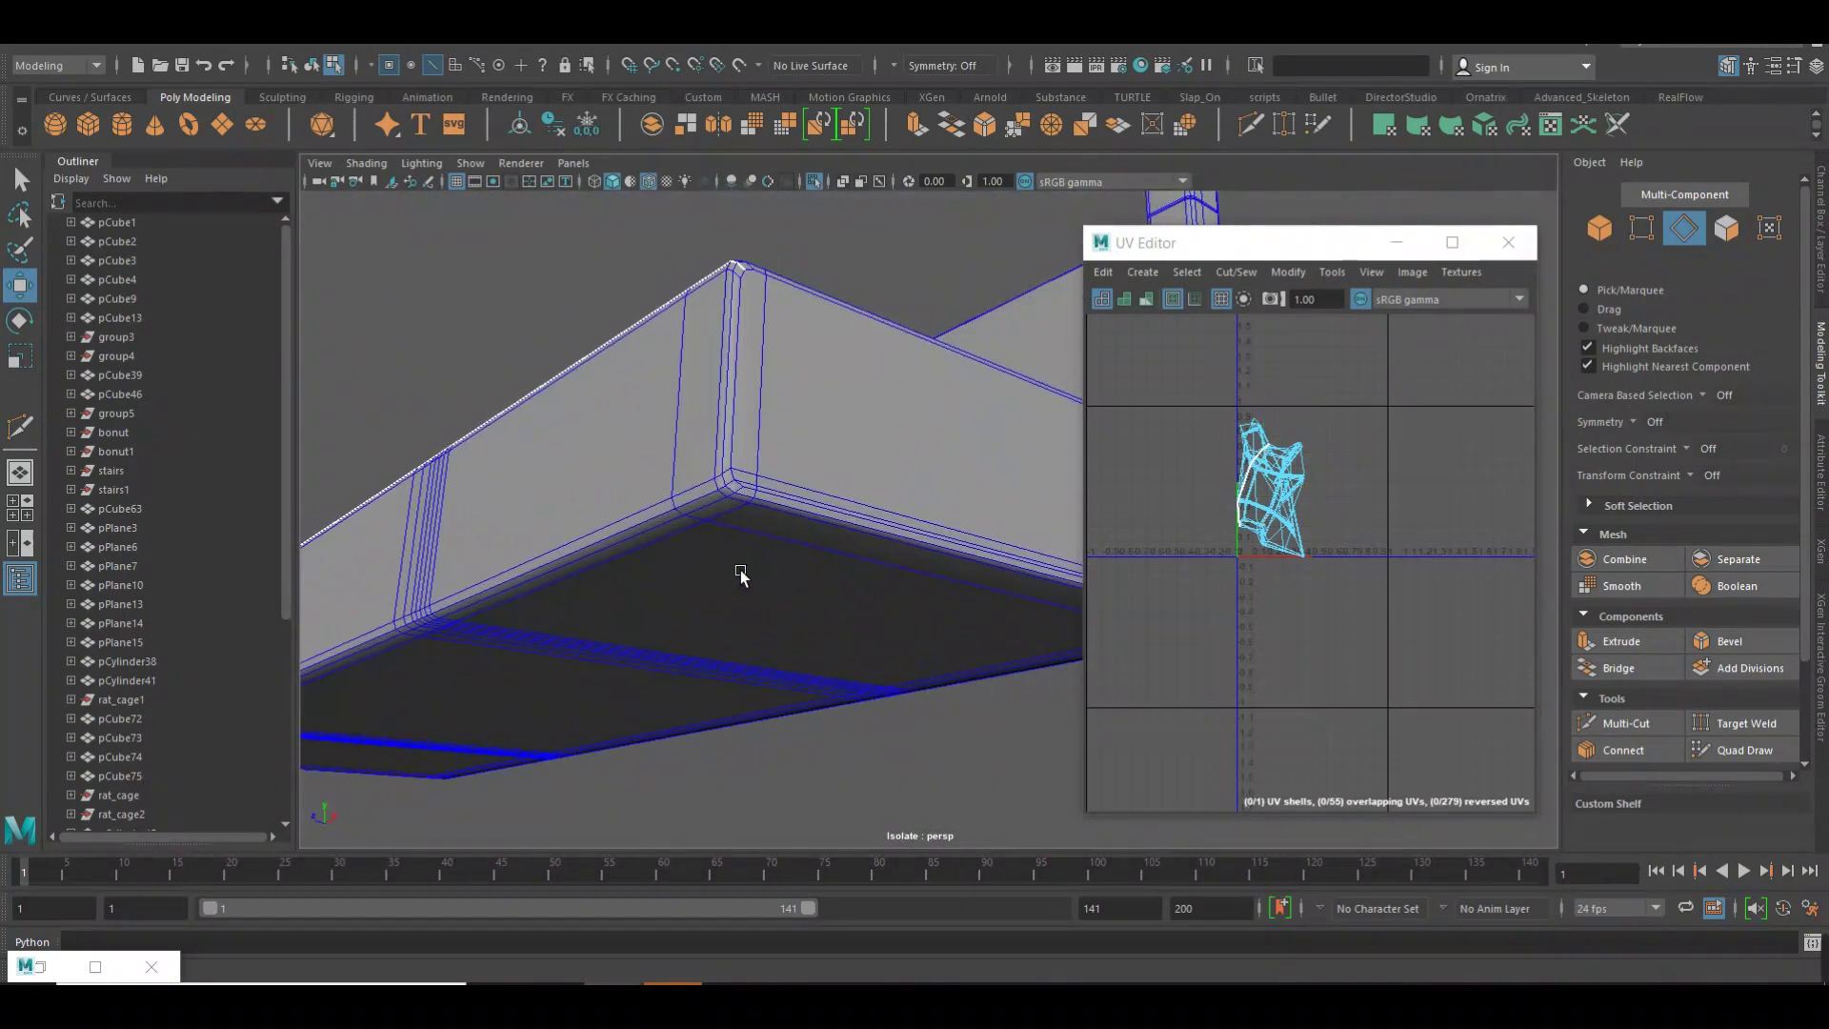
scroll(768, 559, up, 2)
scroll(727, 541, up, 2)
Cut the UVs along the bevelled underside corner edge and the vertical corner edge.
click(590, 483)
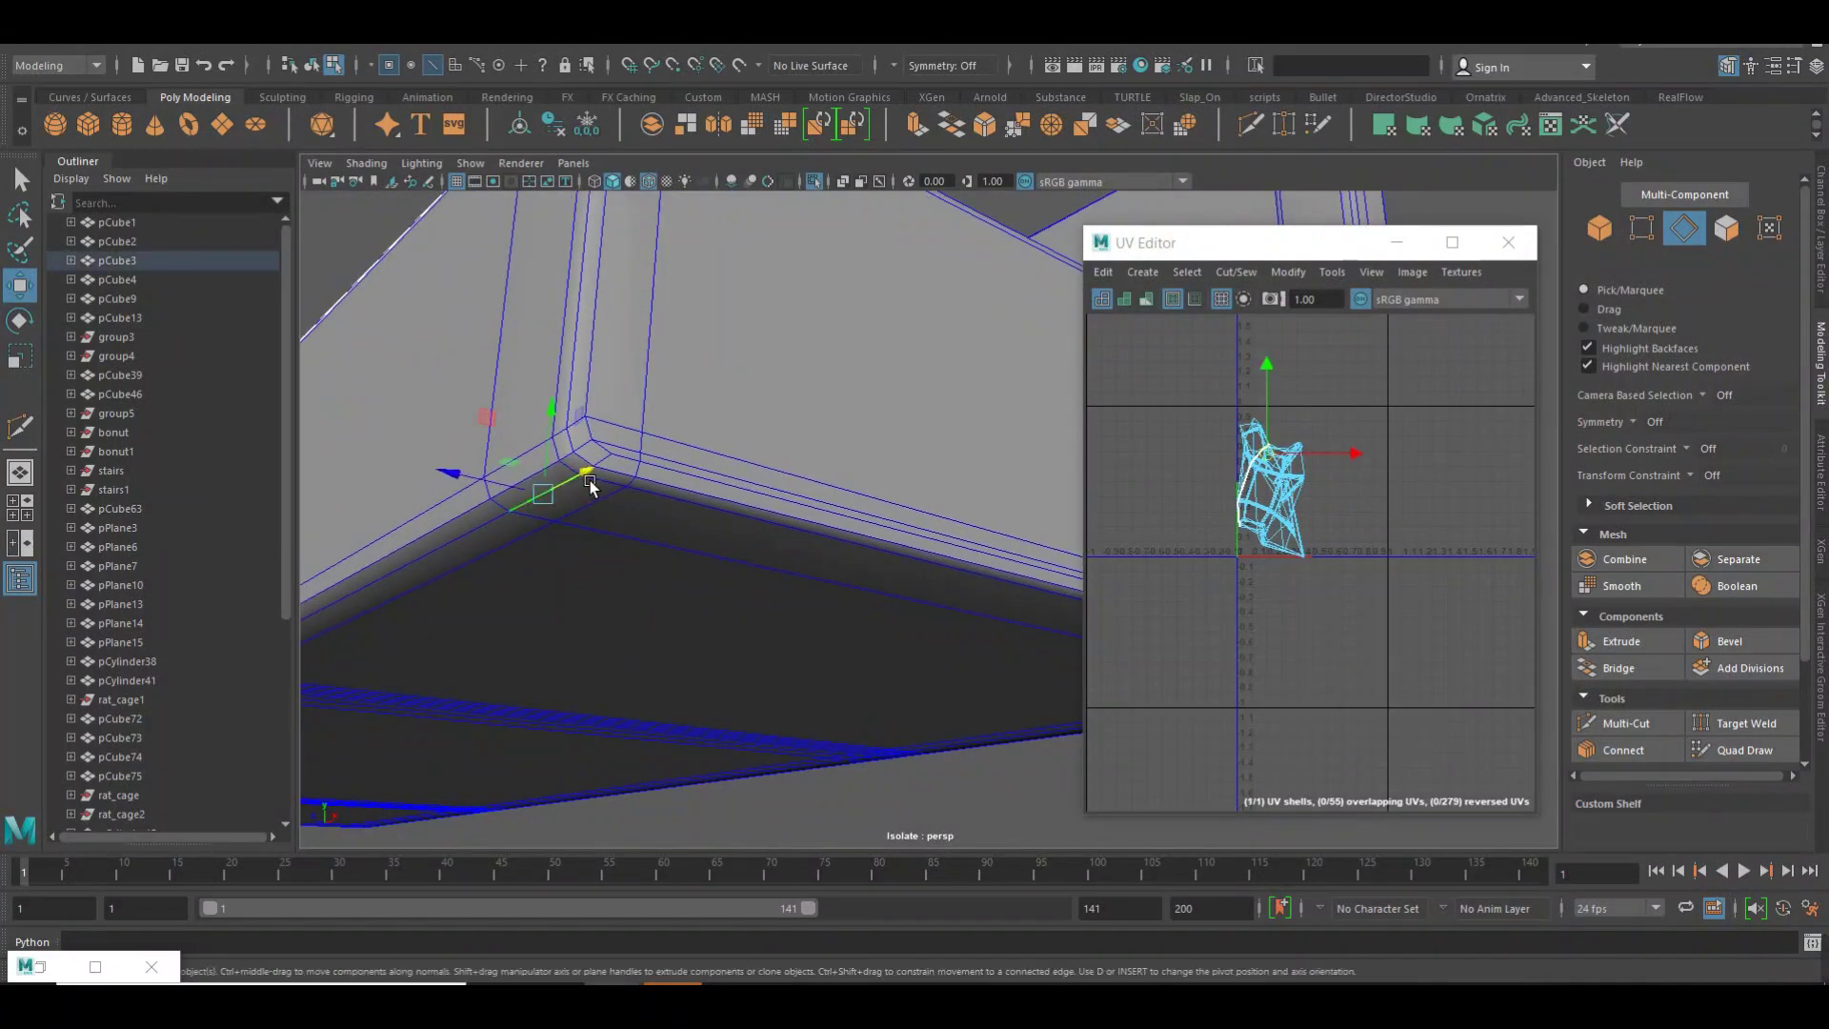
shift+right_click(1174, 433)
shift+right_drag(1174, 431, 1117, 462)
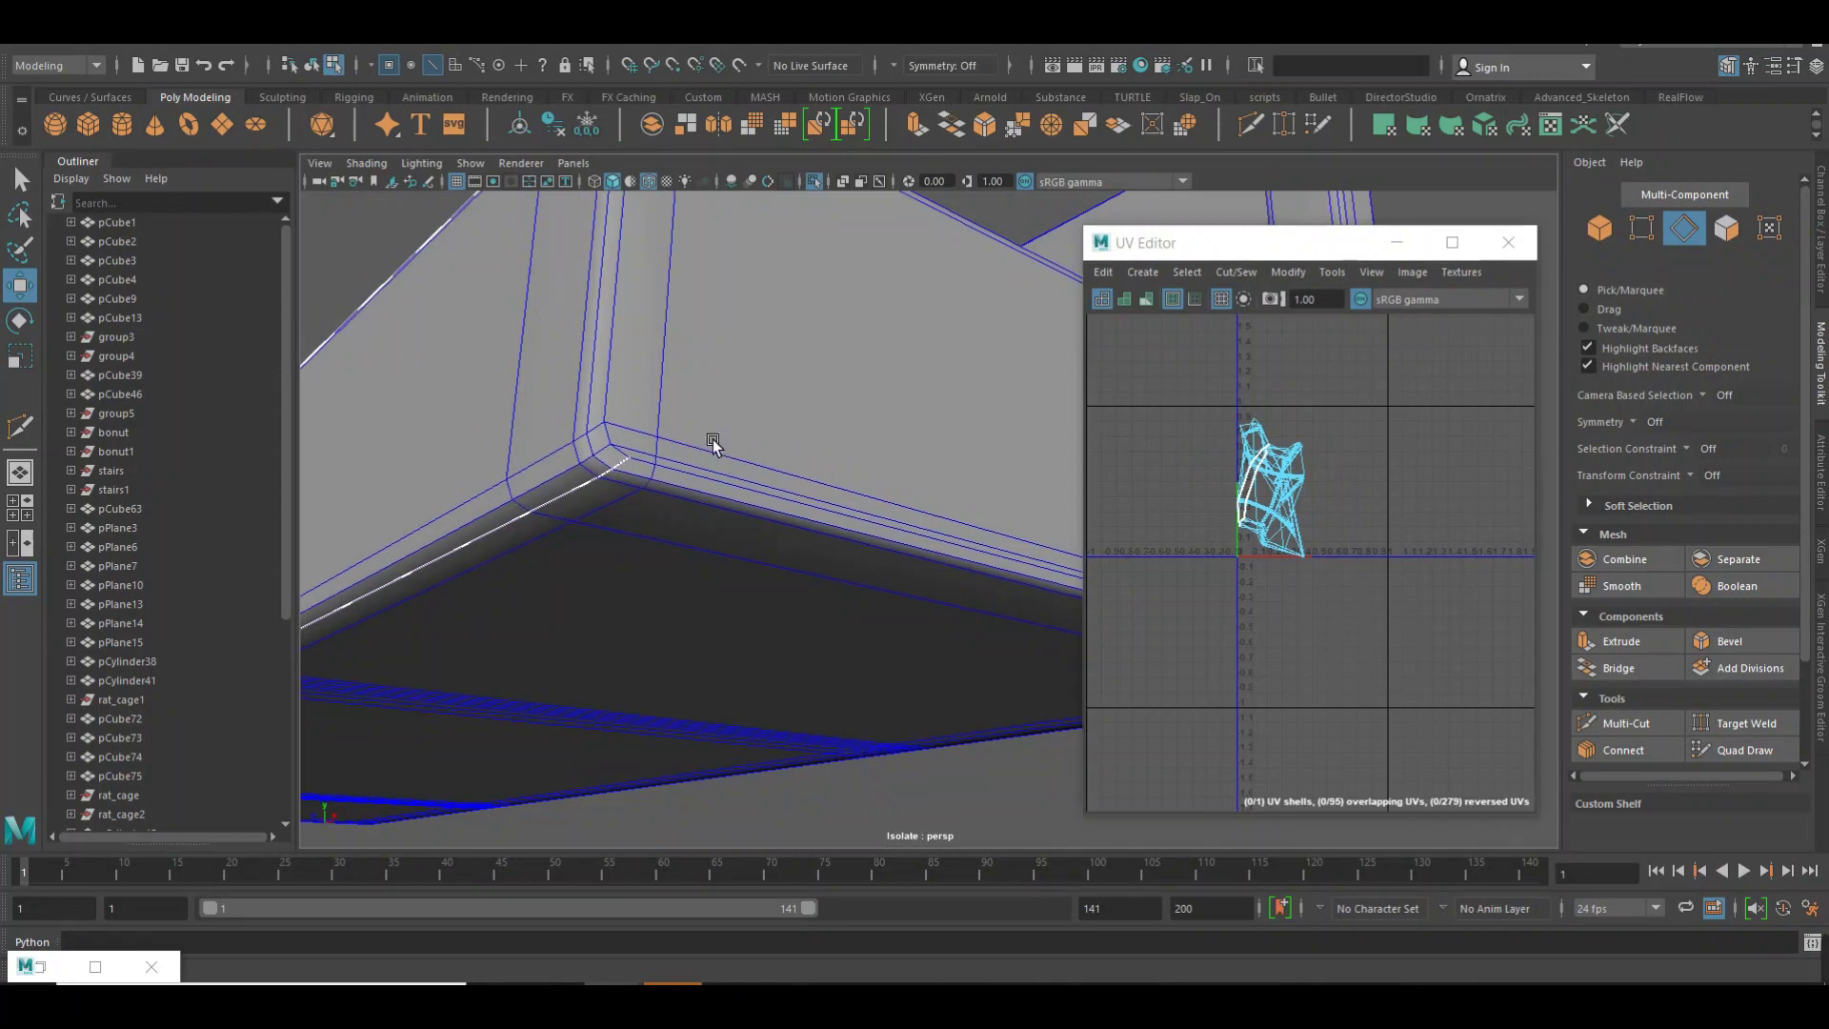
click(619, 370)
shift+right_drag(1181, 426, 1117, 462)
click(741, 440)
alt+drag(762, 448, 660, 513)
Cut the UVs along an edge on the seat's top.
click(574, 566)
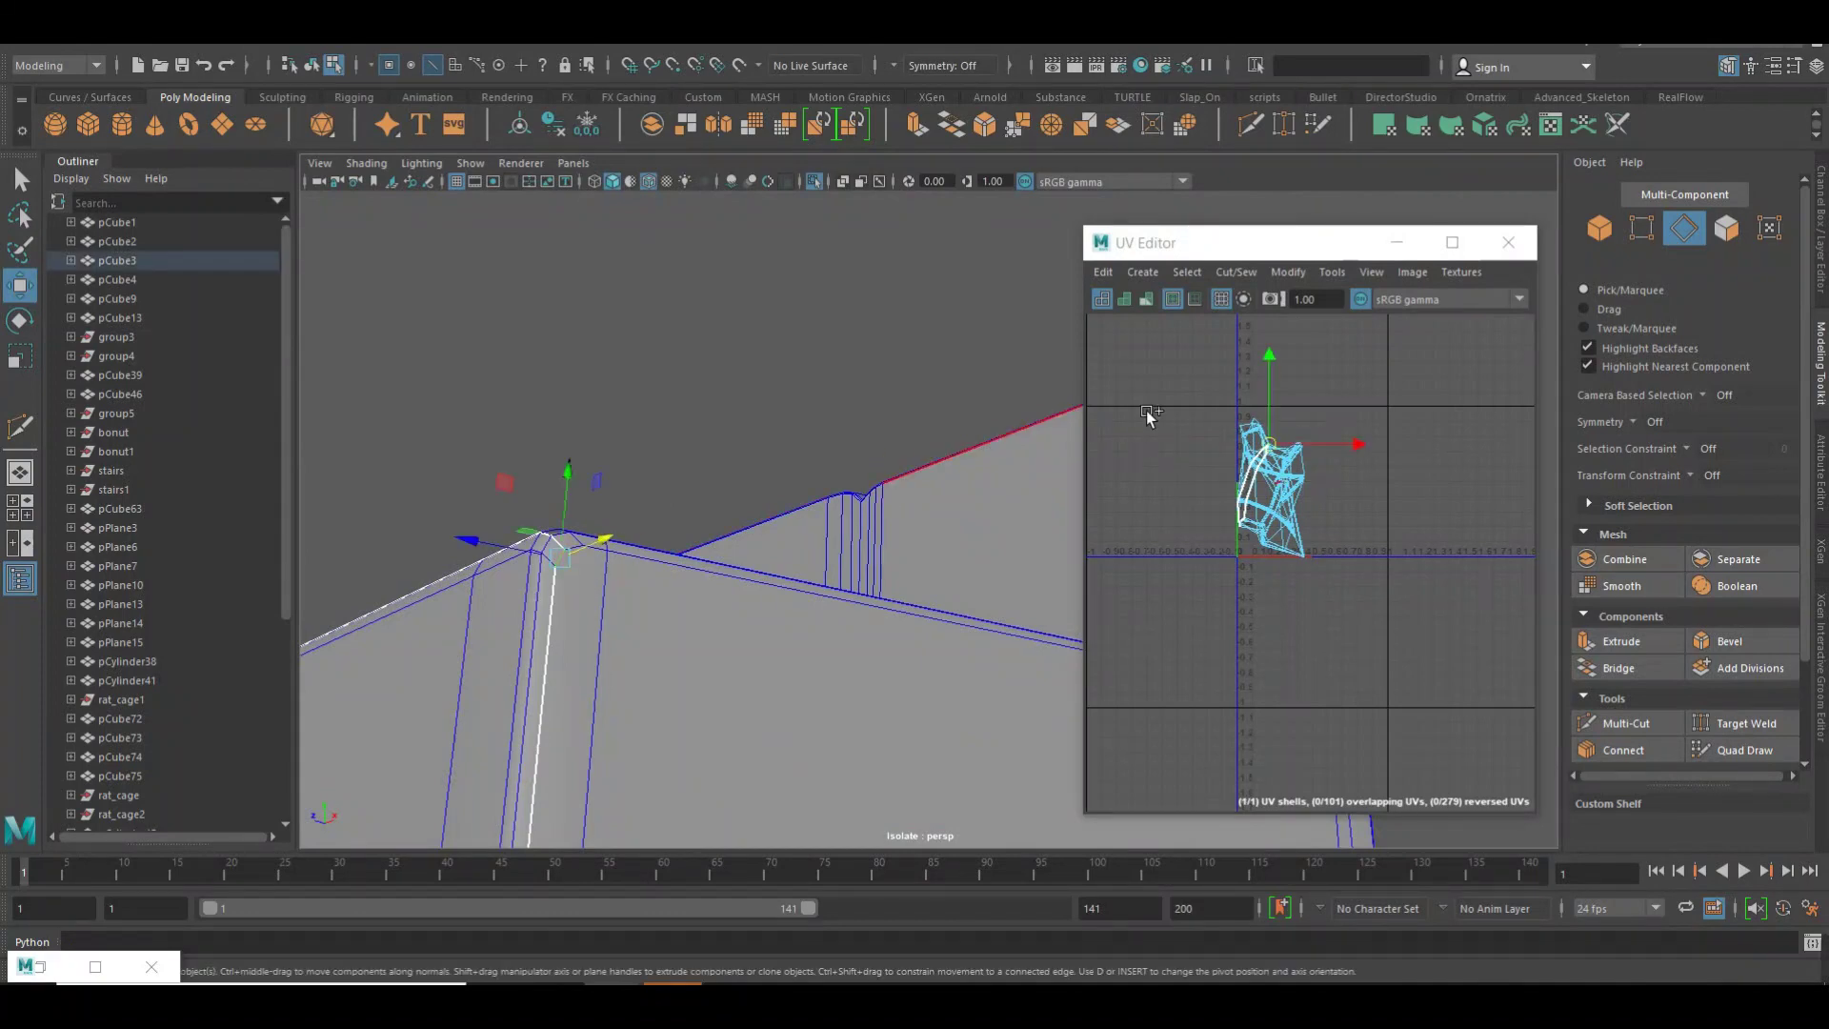
shift+right_drag(1141, 412, 1086, 427)
click(1044, 446)
scroll(572, 511, down, 5)
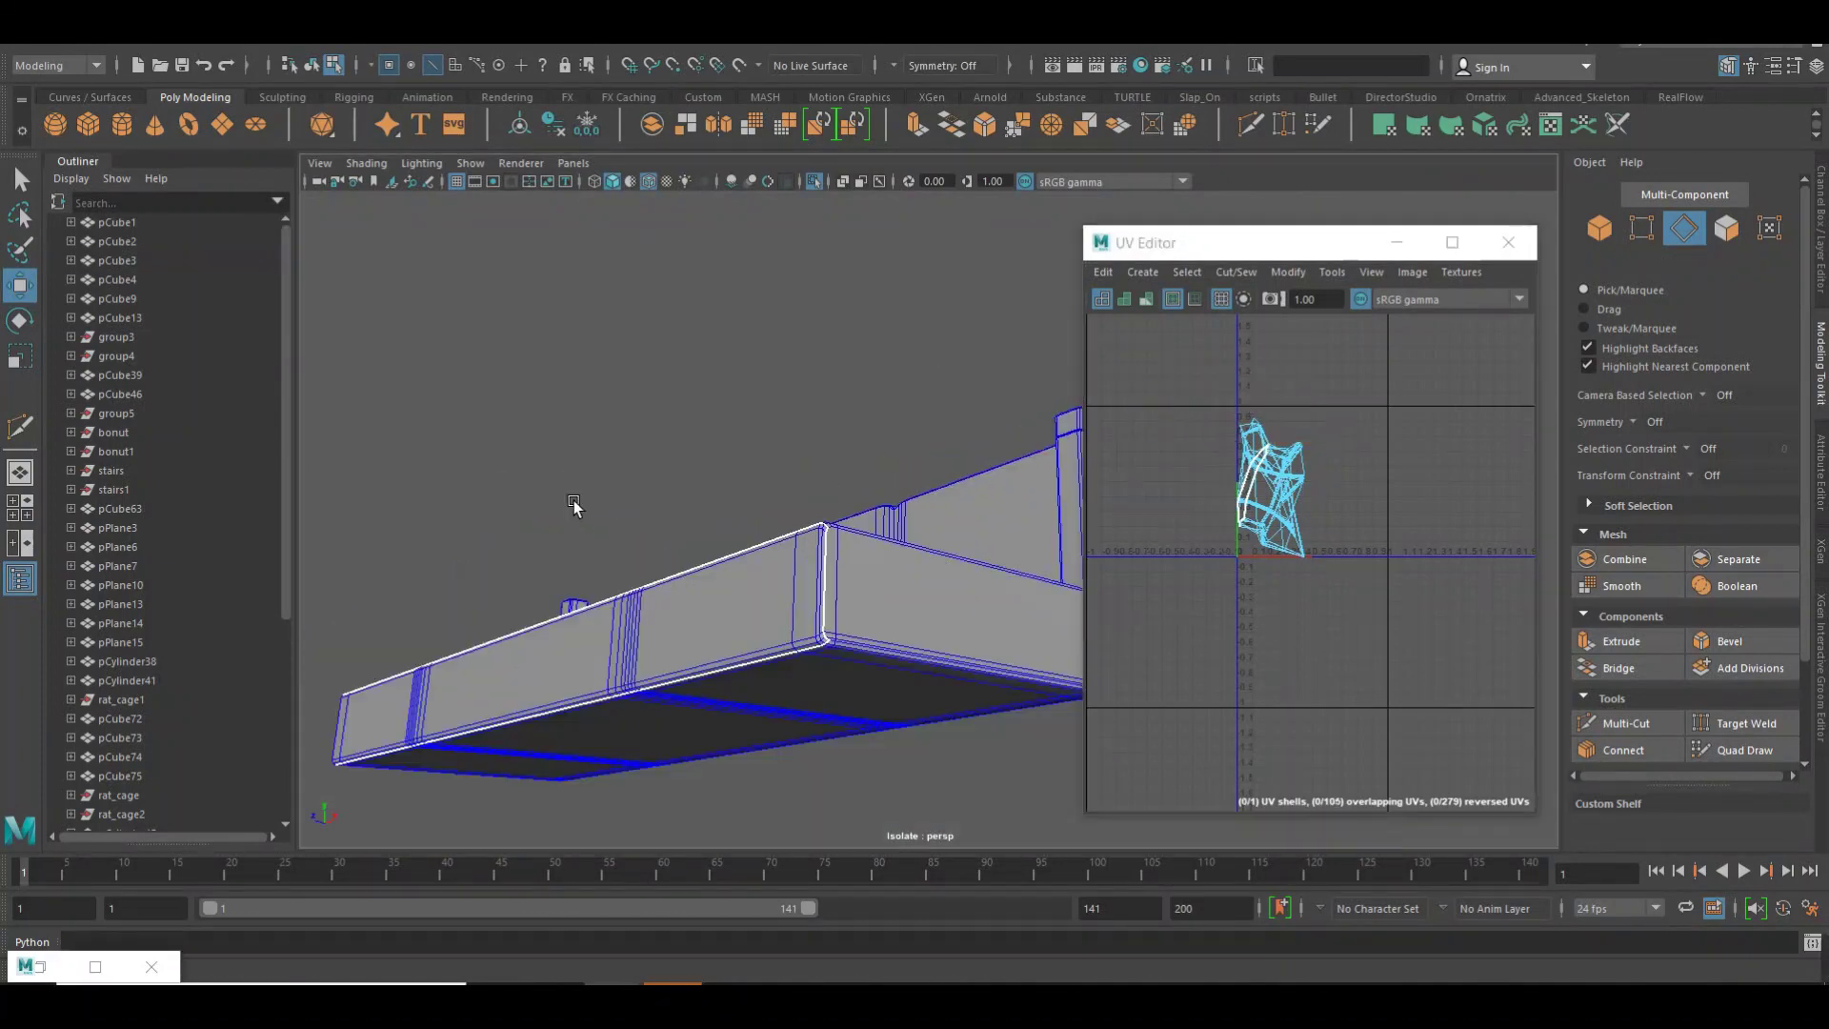
scroll(413, 527, down, 3)
scroll(651, 538, down, 3)
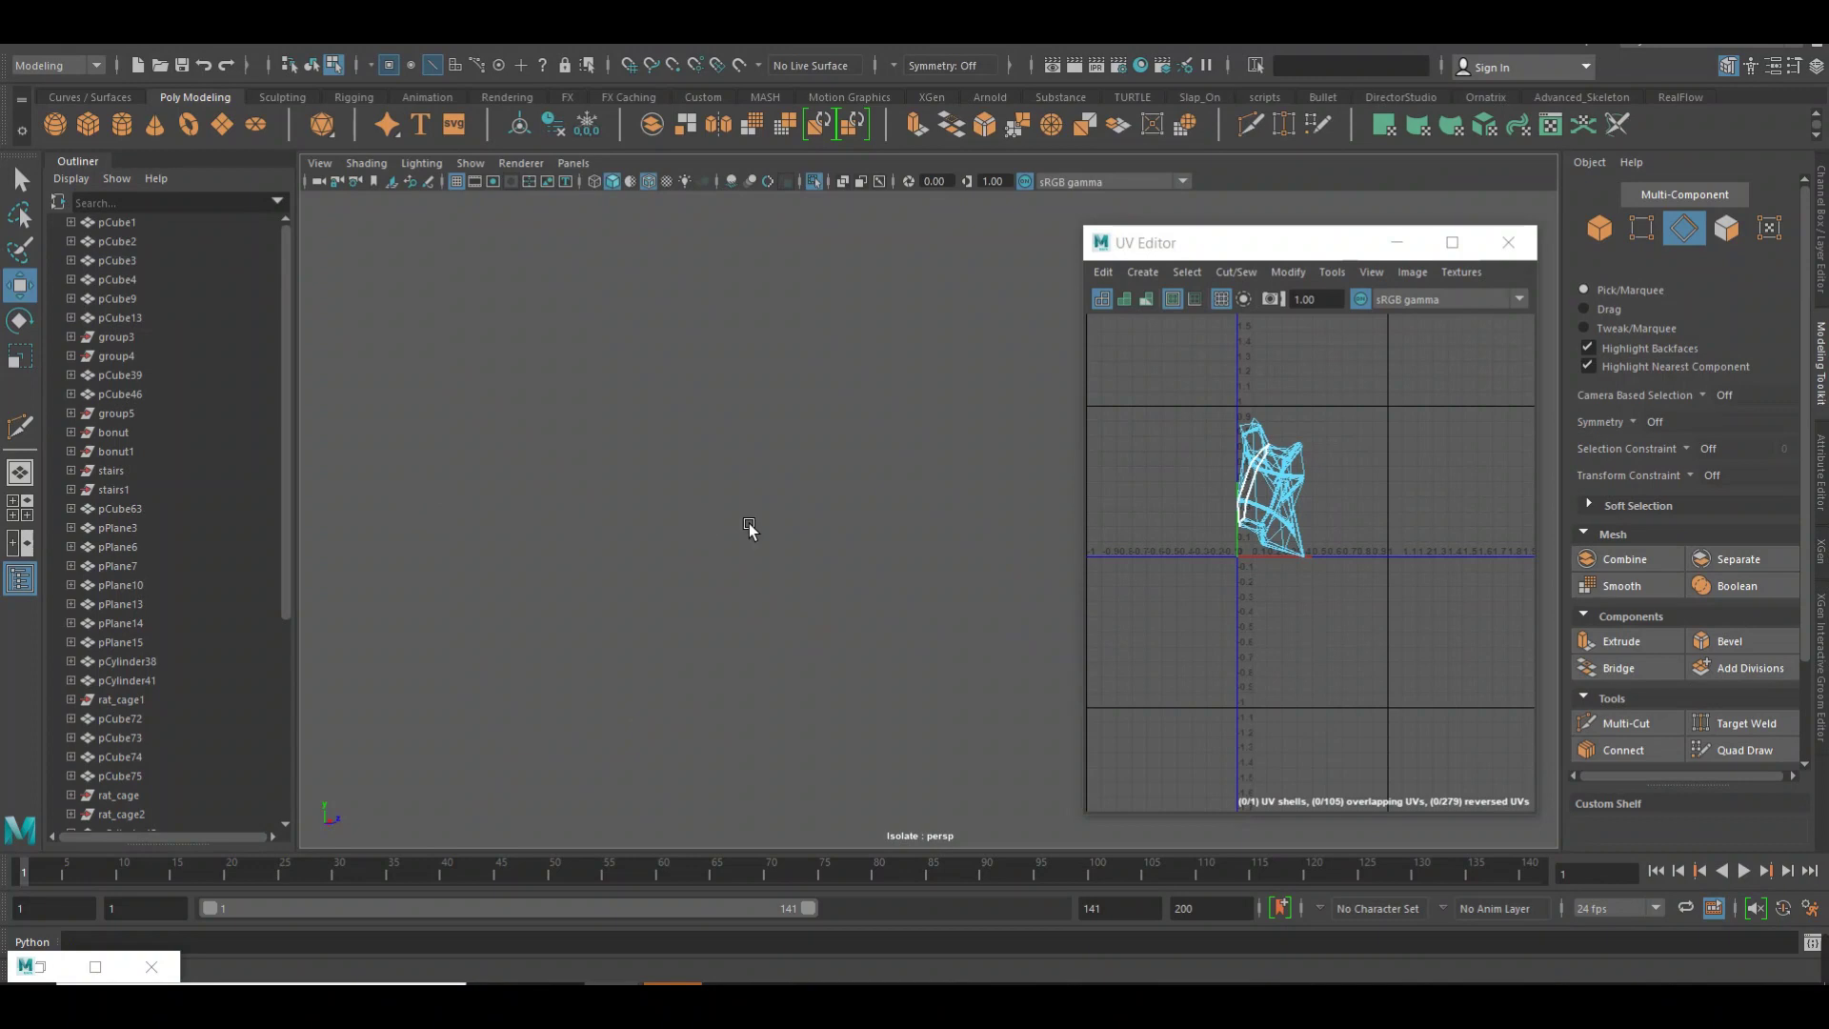
mouse_move(461, 527)
alt+mouse_down()
mouse_move(408, 604)
mouse_move(620, 604)
mouse_move(722, 559)
mouse_move(632, 553)
alt+mouse_up()
alt+right_drag(632, 553, 845, 551)
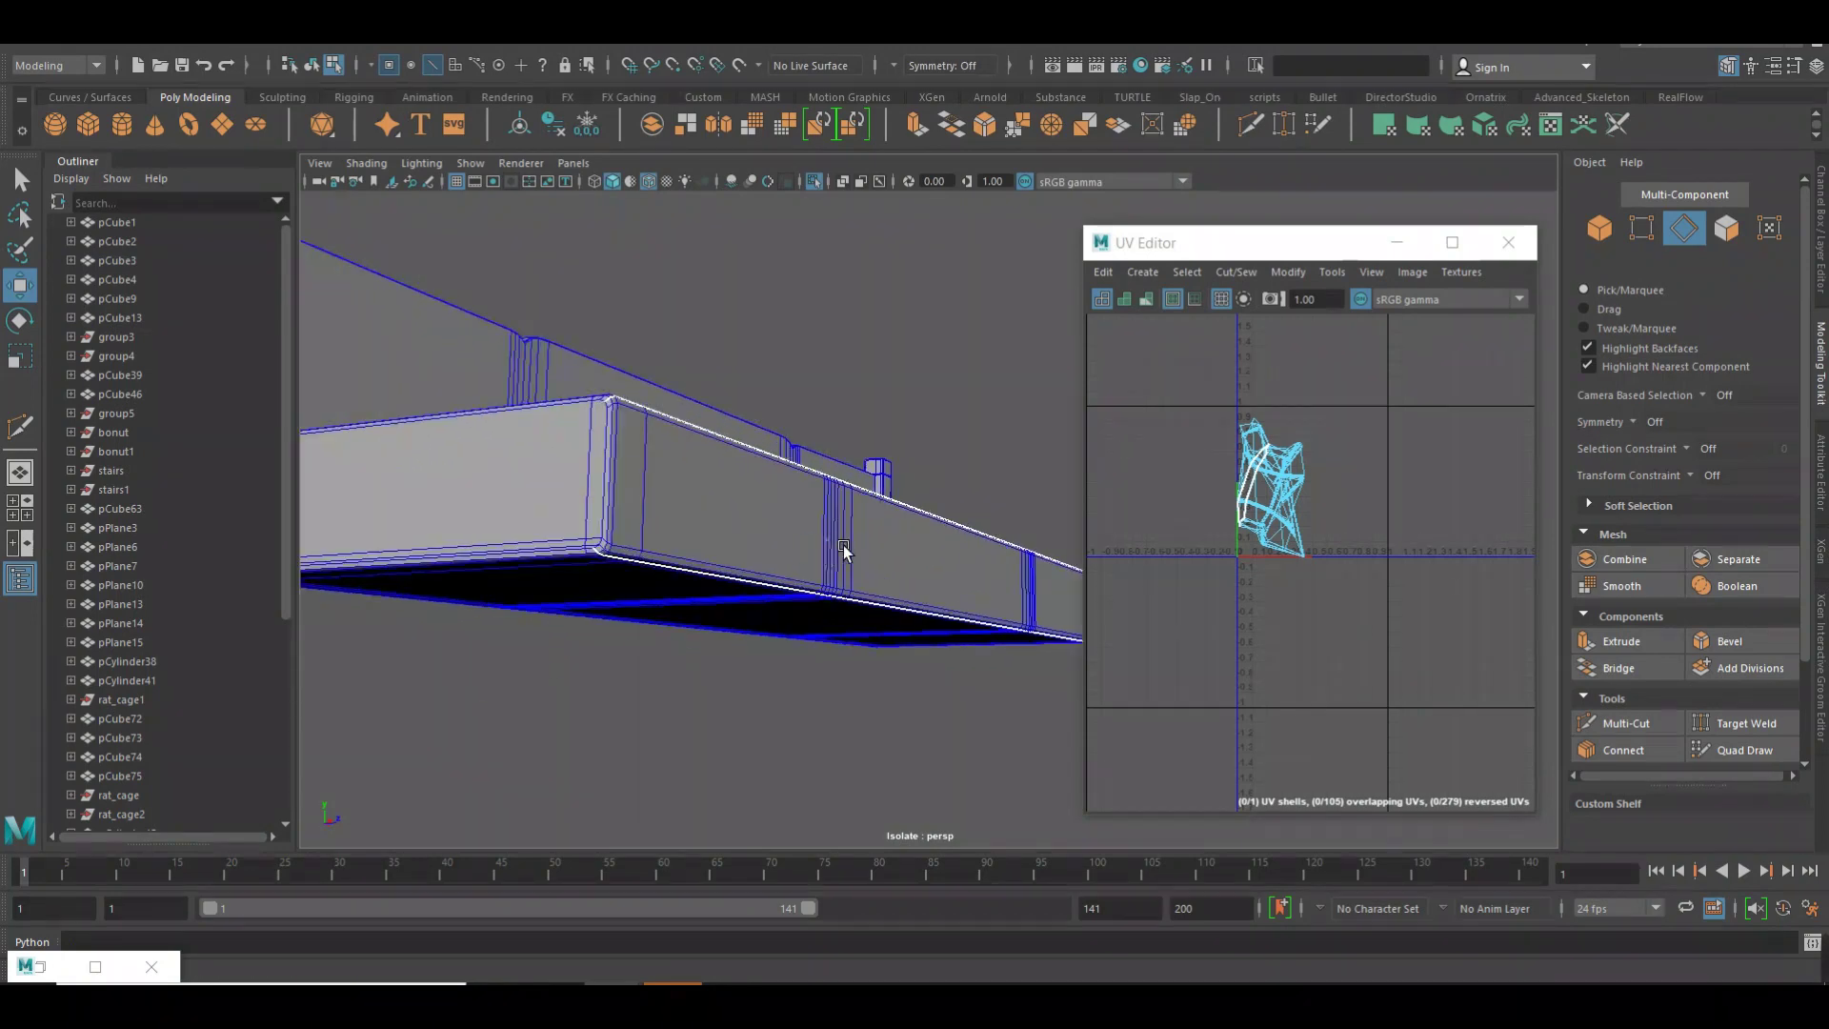
alt+drag(805, 560, 791, 559)
Inspect the seat's edges up close and select an edge at the bevelled corner.
click(791, 559)
mouse_move(795, 563)
alt+right_down()
mouse_move(809, 585)
mouse_move(660, 603)
alt+right_up()
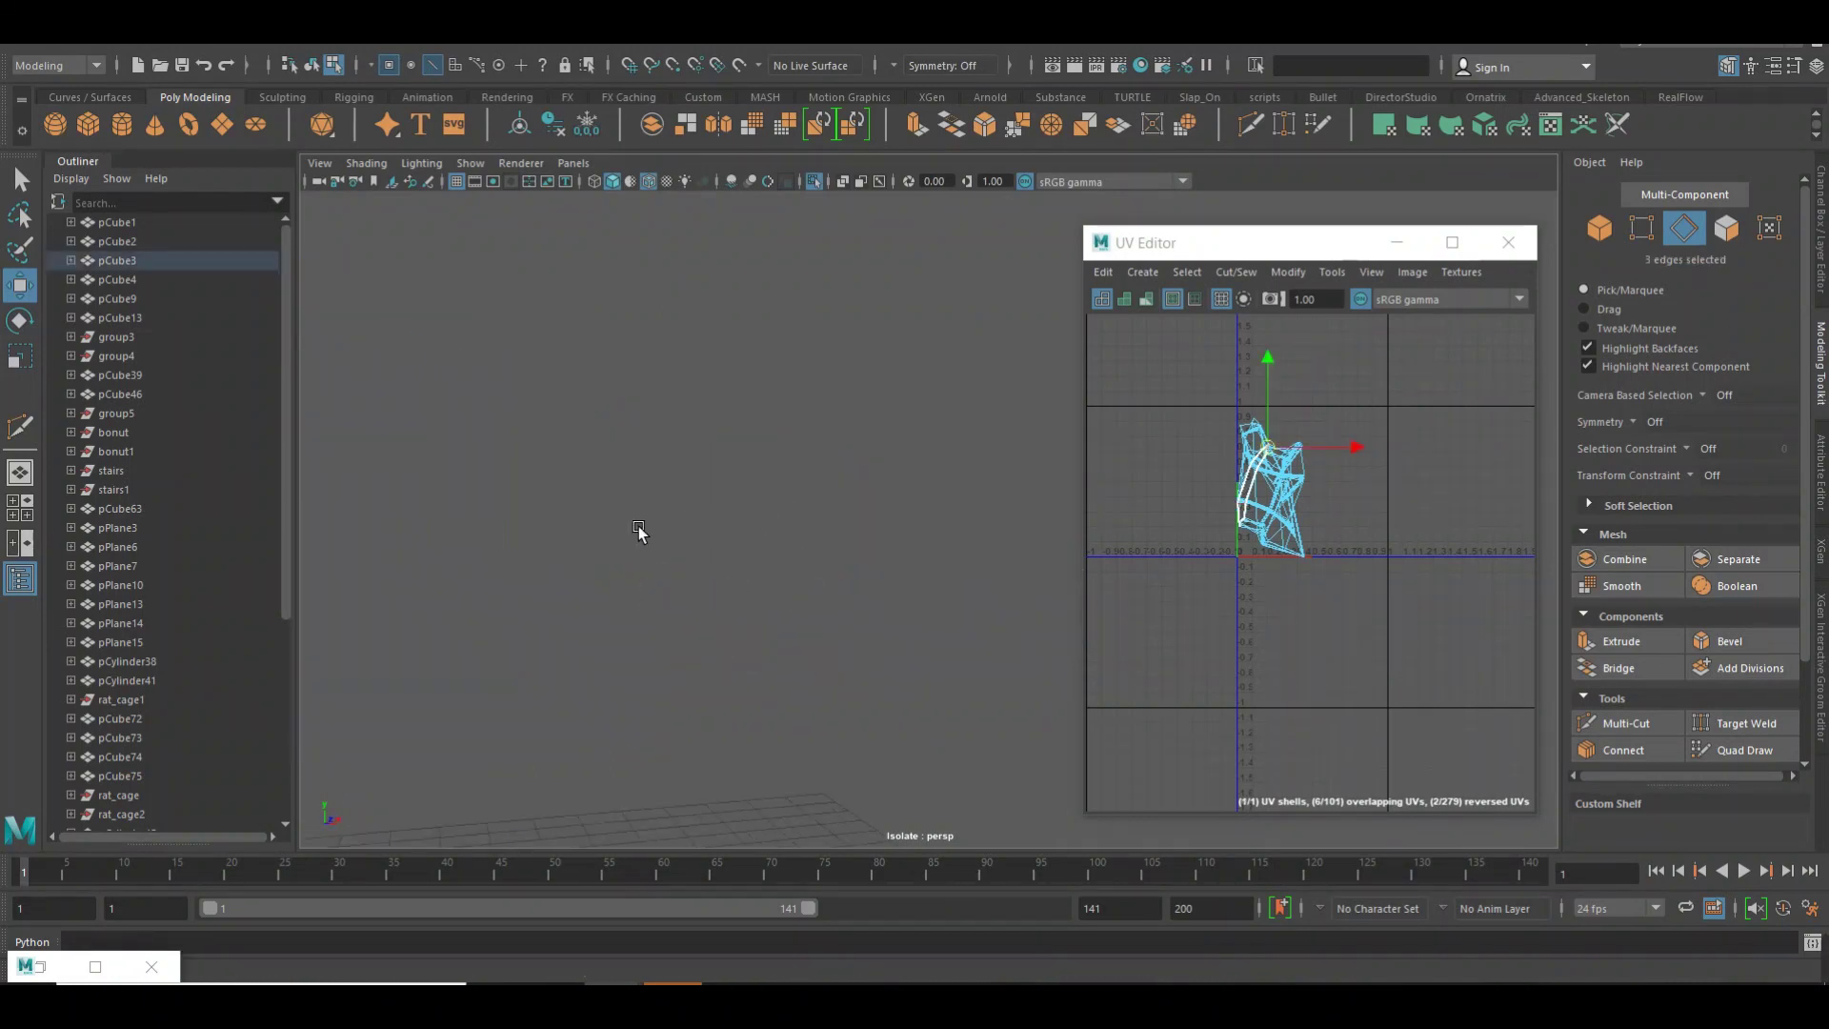
mouse_move(881, 429)
alt+right_down()
mouse_move(513, 518)
mouse_move(677, 530)
mouse_move(735, 503)
alt+right_up()
mouse_move(735, 503)
alt+mouse_down()
mouse_move(742, 526)
mouse_move(783, 517)
alt+mouse_up()
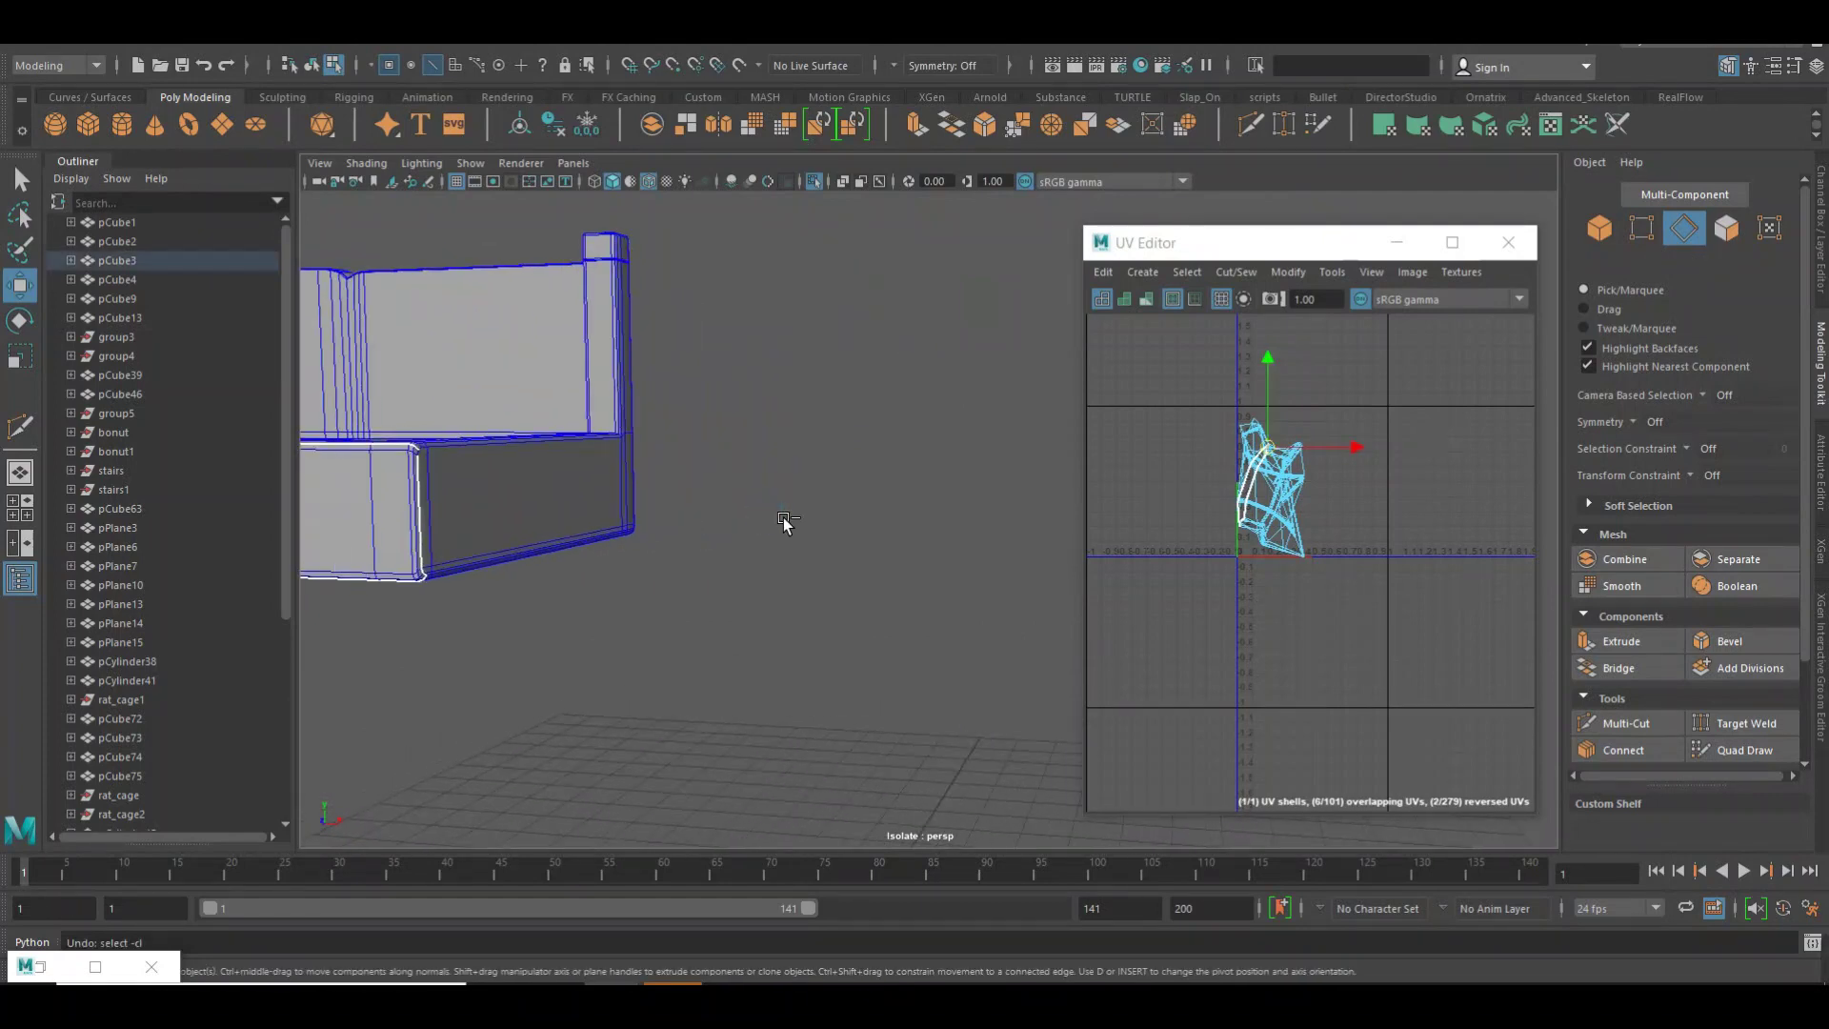
click(724, 579)
mouse_move(689, 577)
alt+right_down()
mouse_move(679, 557)
mouse_move(733, 557)
mouse_move(483, 487)
alt+right_up()
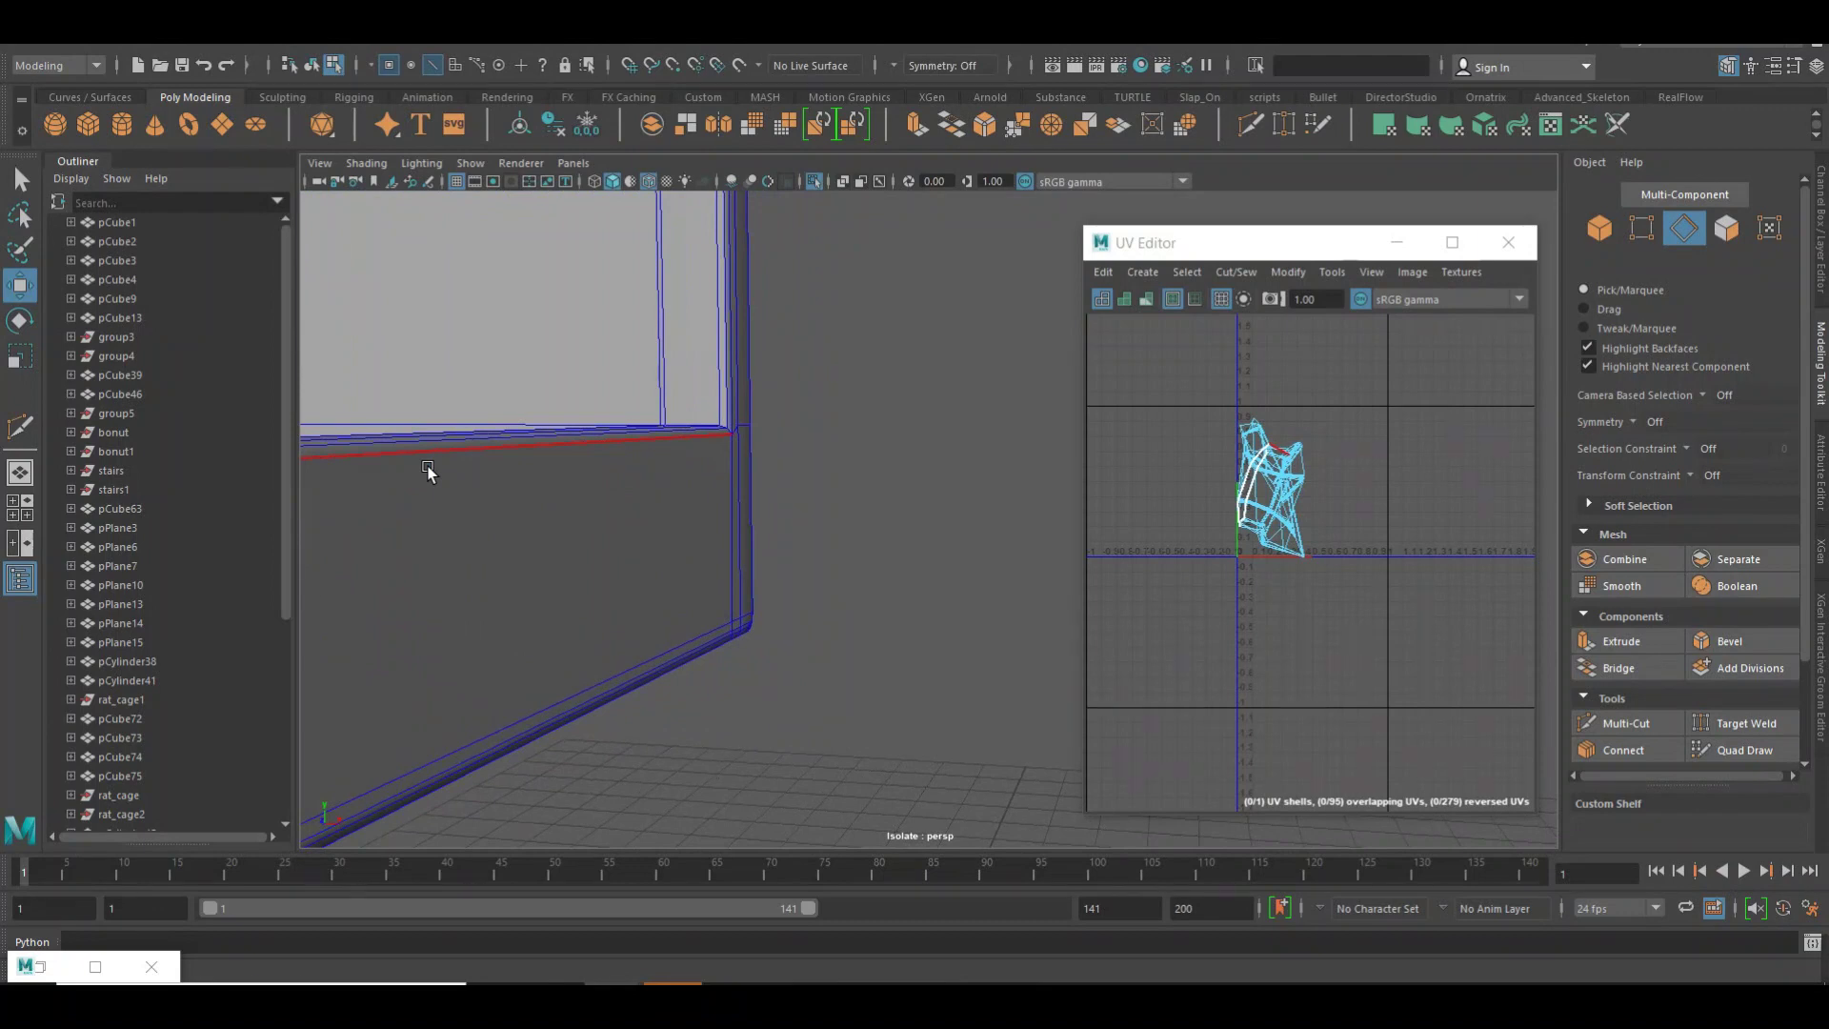
alt+drag(427, 470, 453, 474)
click(454, 473)
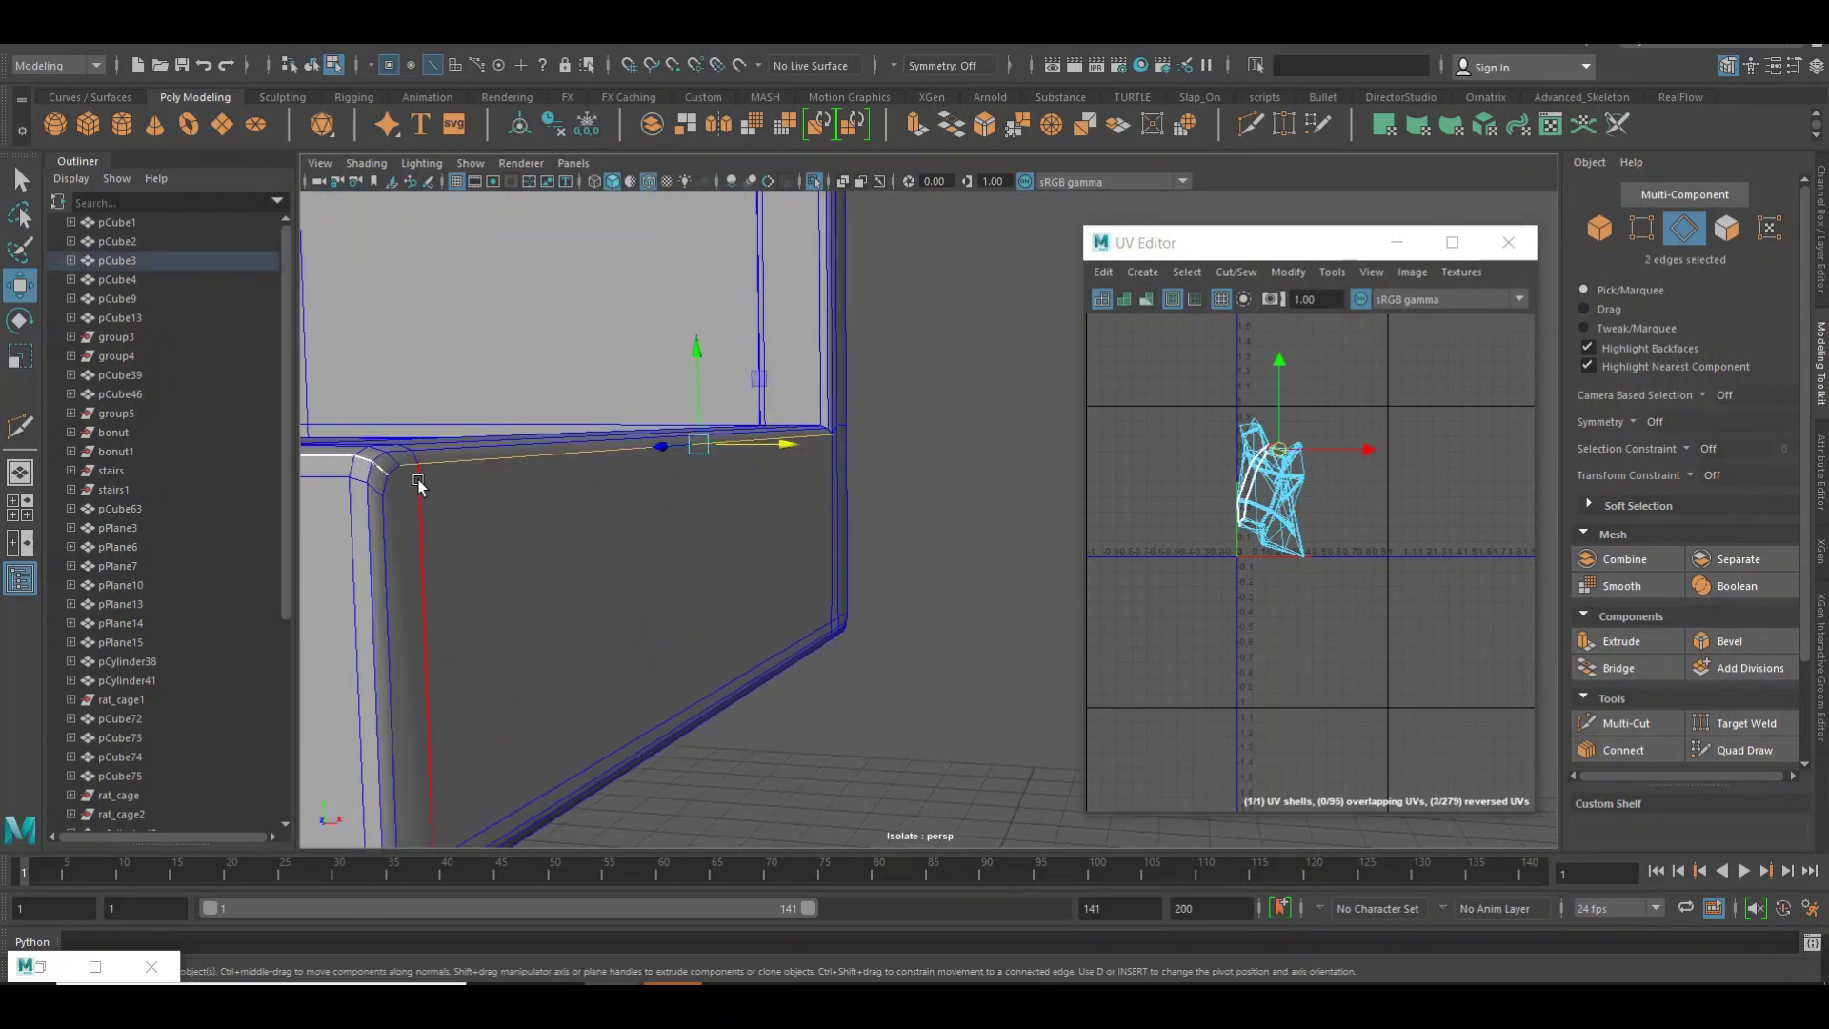
mouse_move(798, 571)
alt+right_down()
mouse_move(799, 598)
mouse_move(694, 531)
mouse_move(621, 536)
mouse_move(761, 491)
alt+right_up()
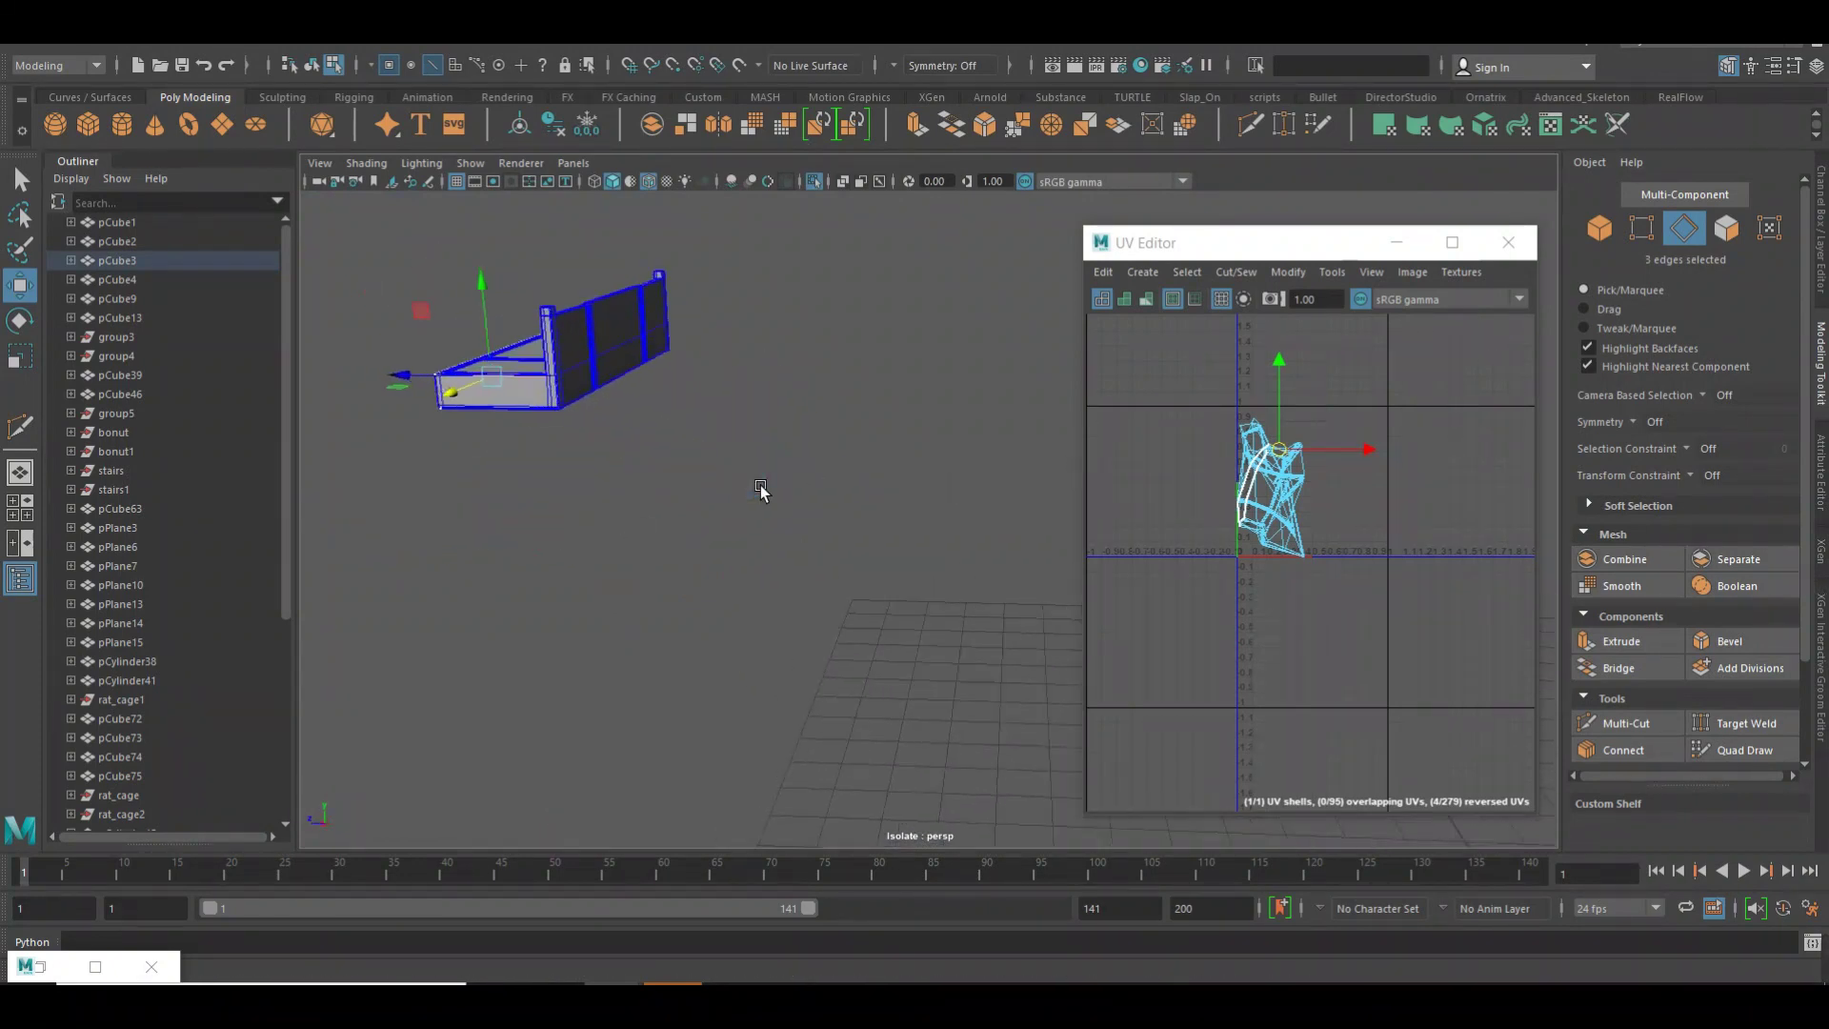
scroll(837, 506, up, 5)
scroll(828, 499, up, 3)
scroll(824, 498, up, 2)
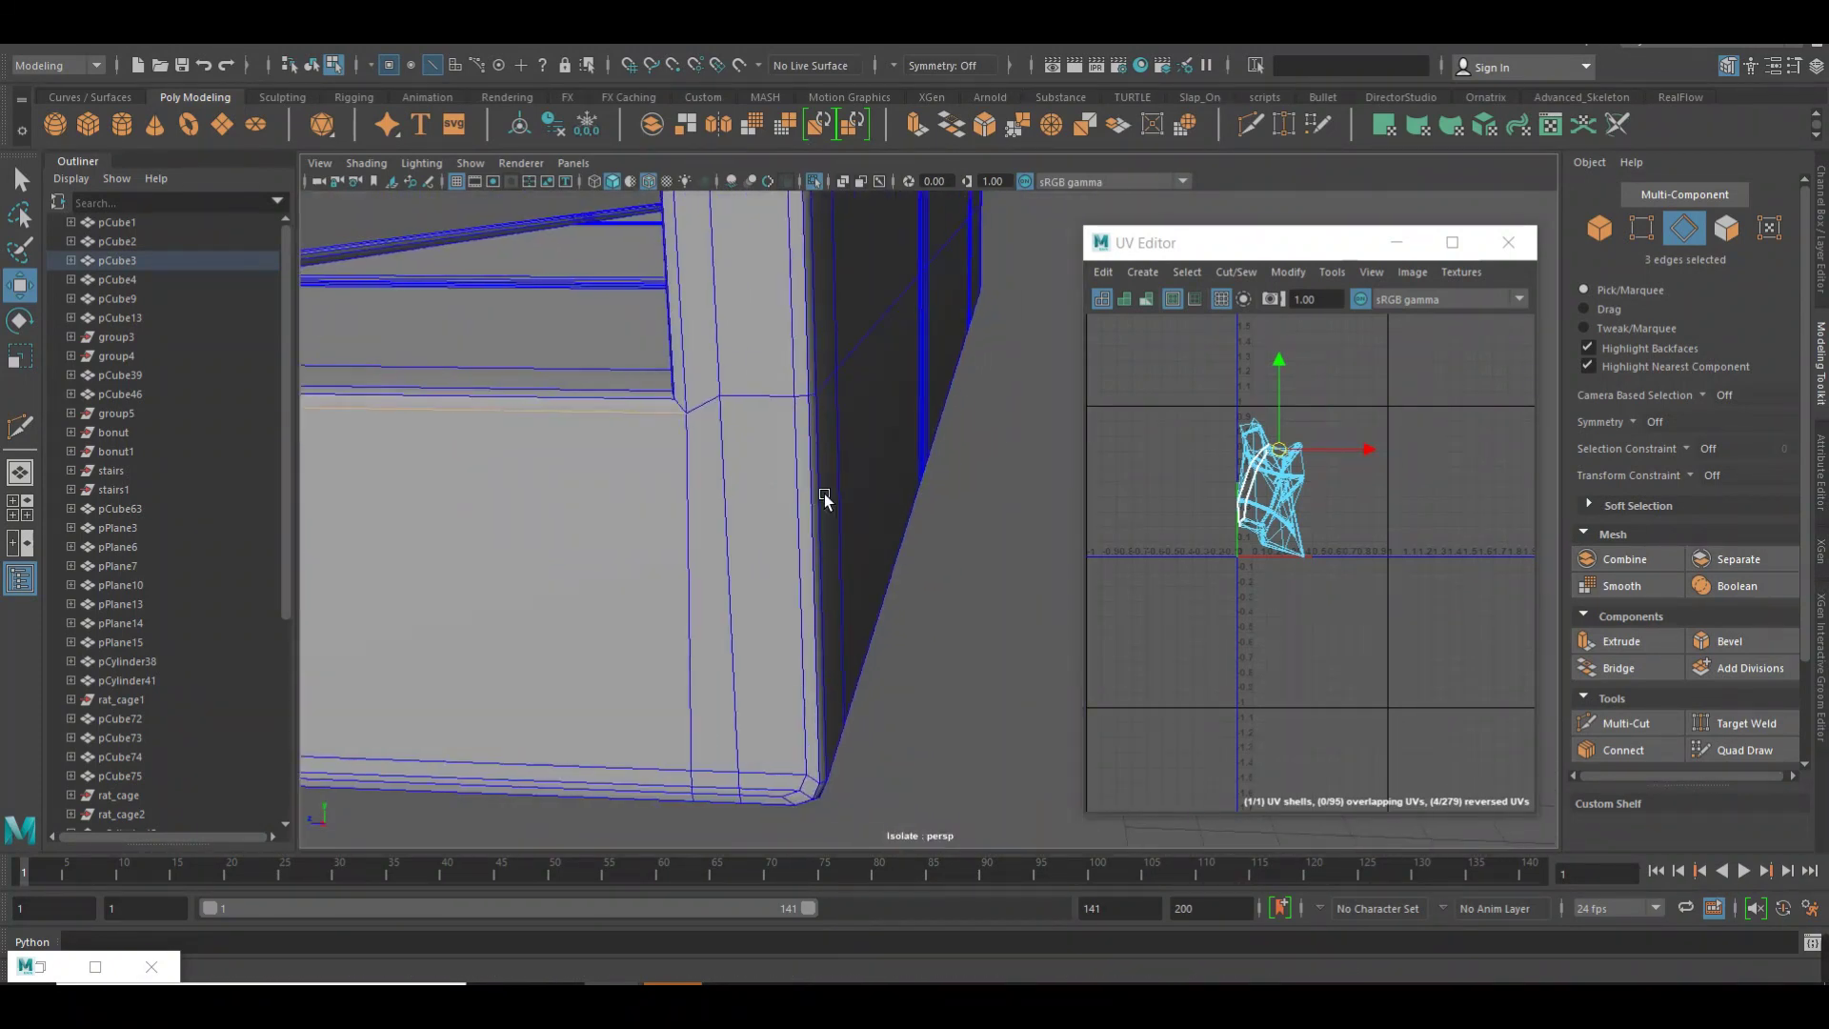
alt+drag(825, 498, 831, 519)
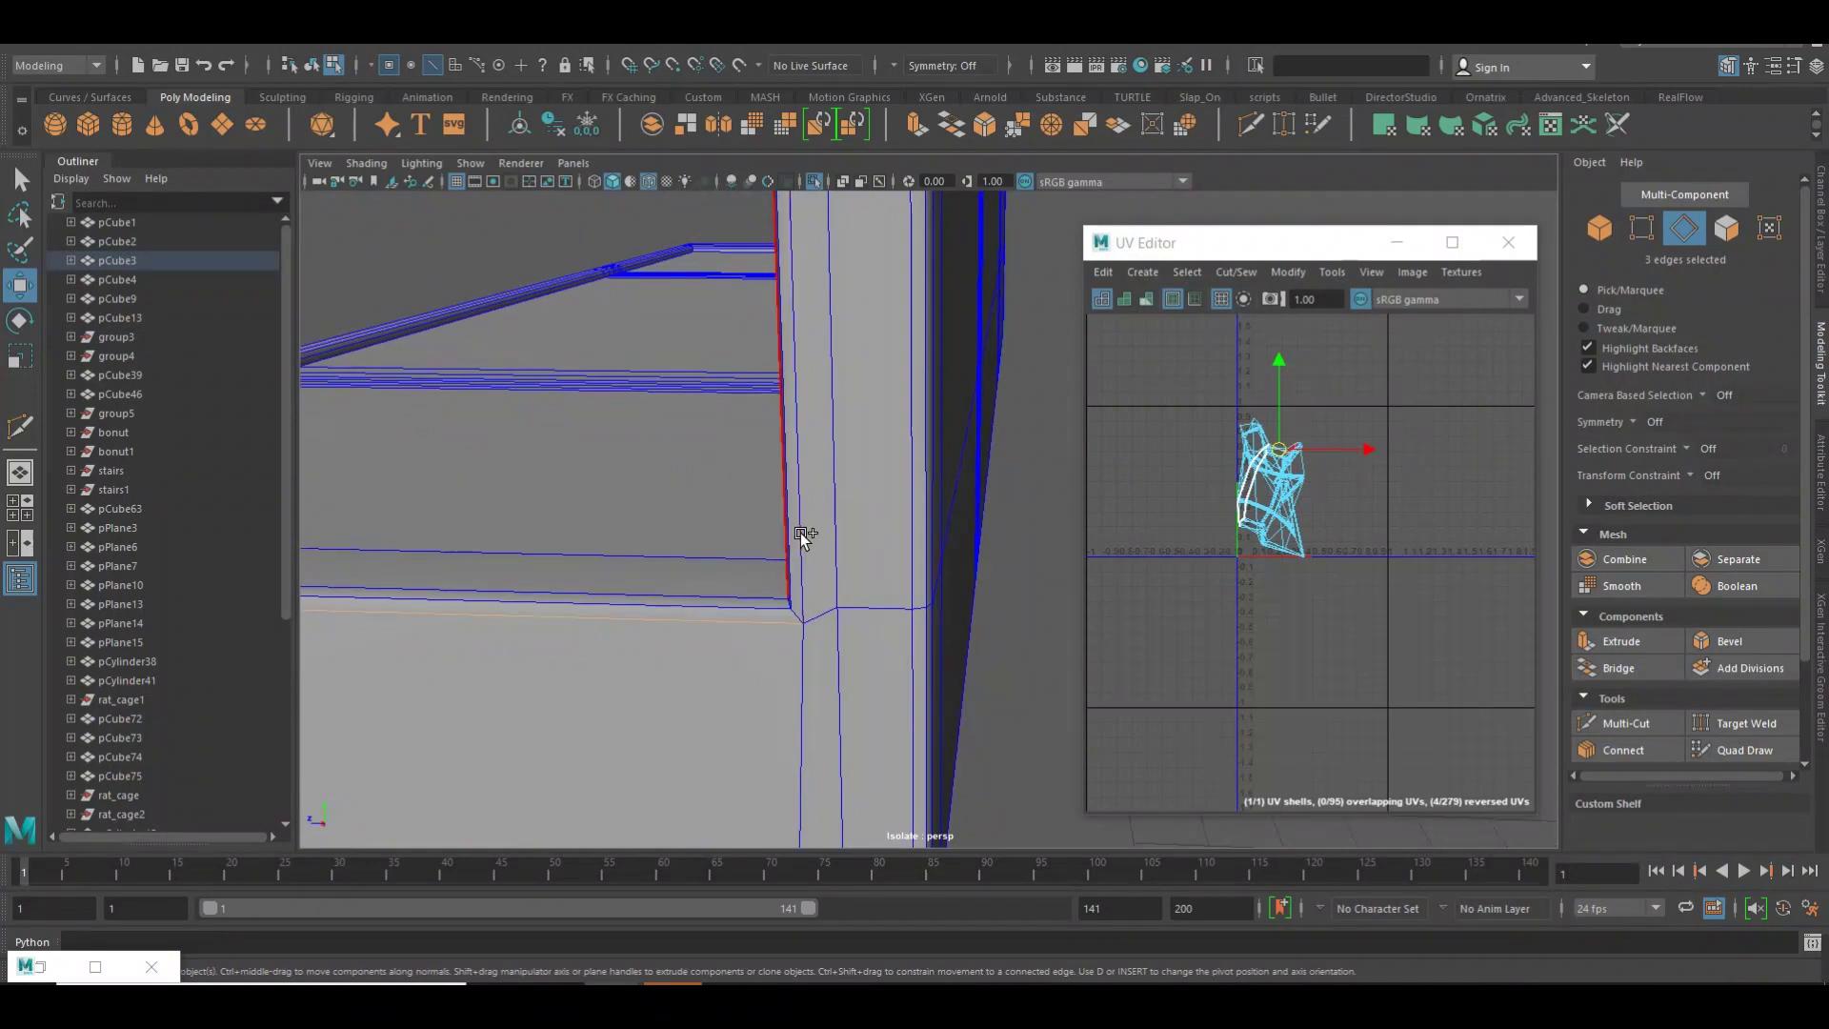
scroll(846, 526, down, 1)
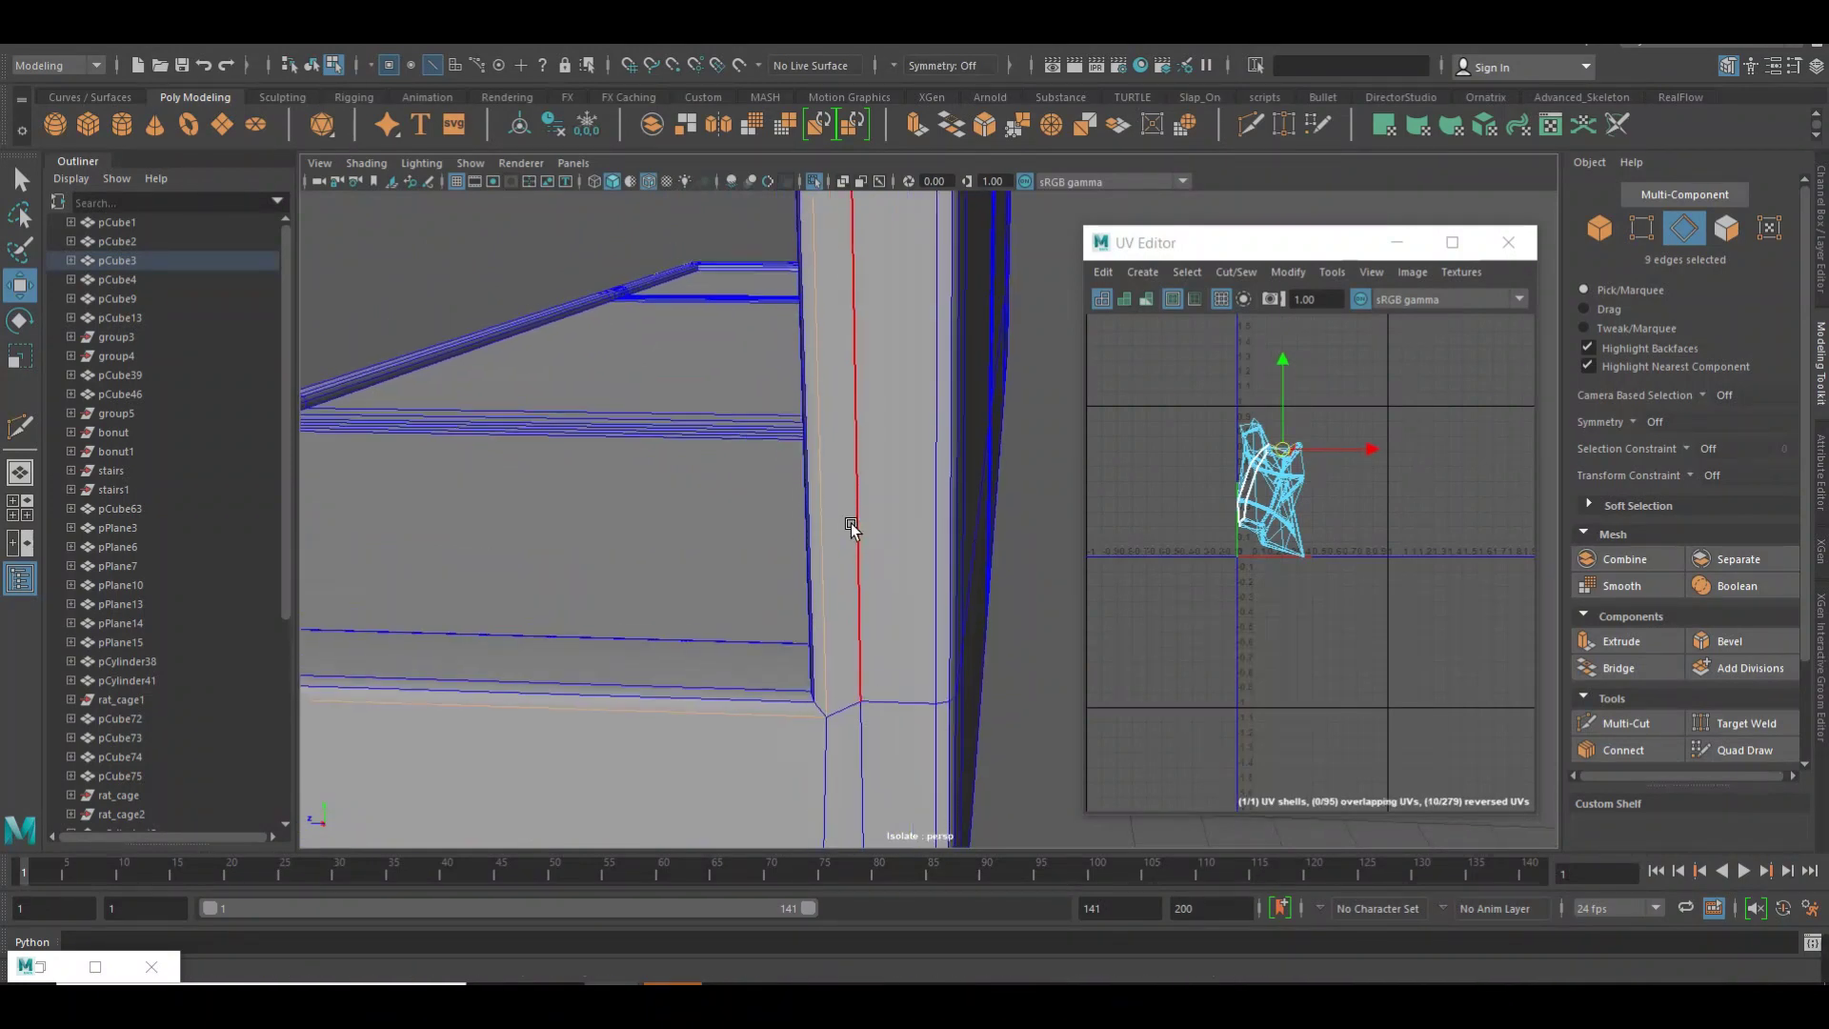
scroll(849, 543, down, 2)
scroll(849, 566, down, 2)
scroll(827, 554, down, 1)
scroll(805, 541, up, 2)
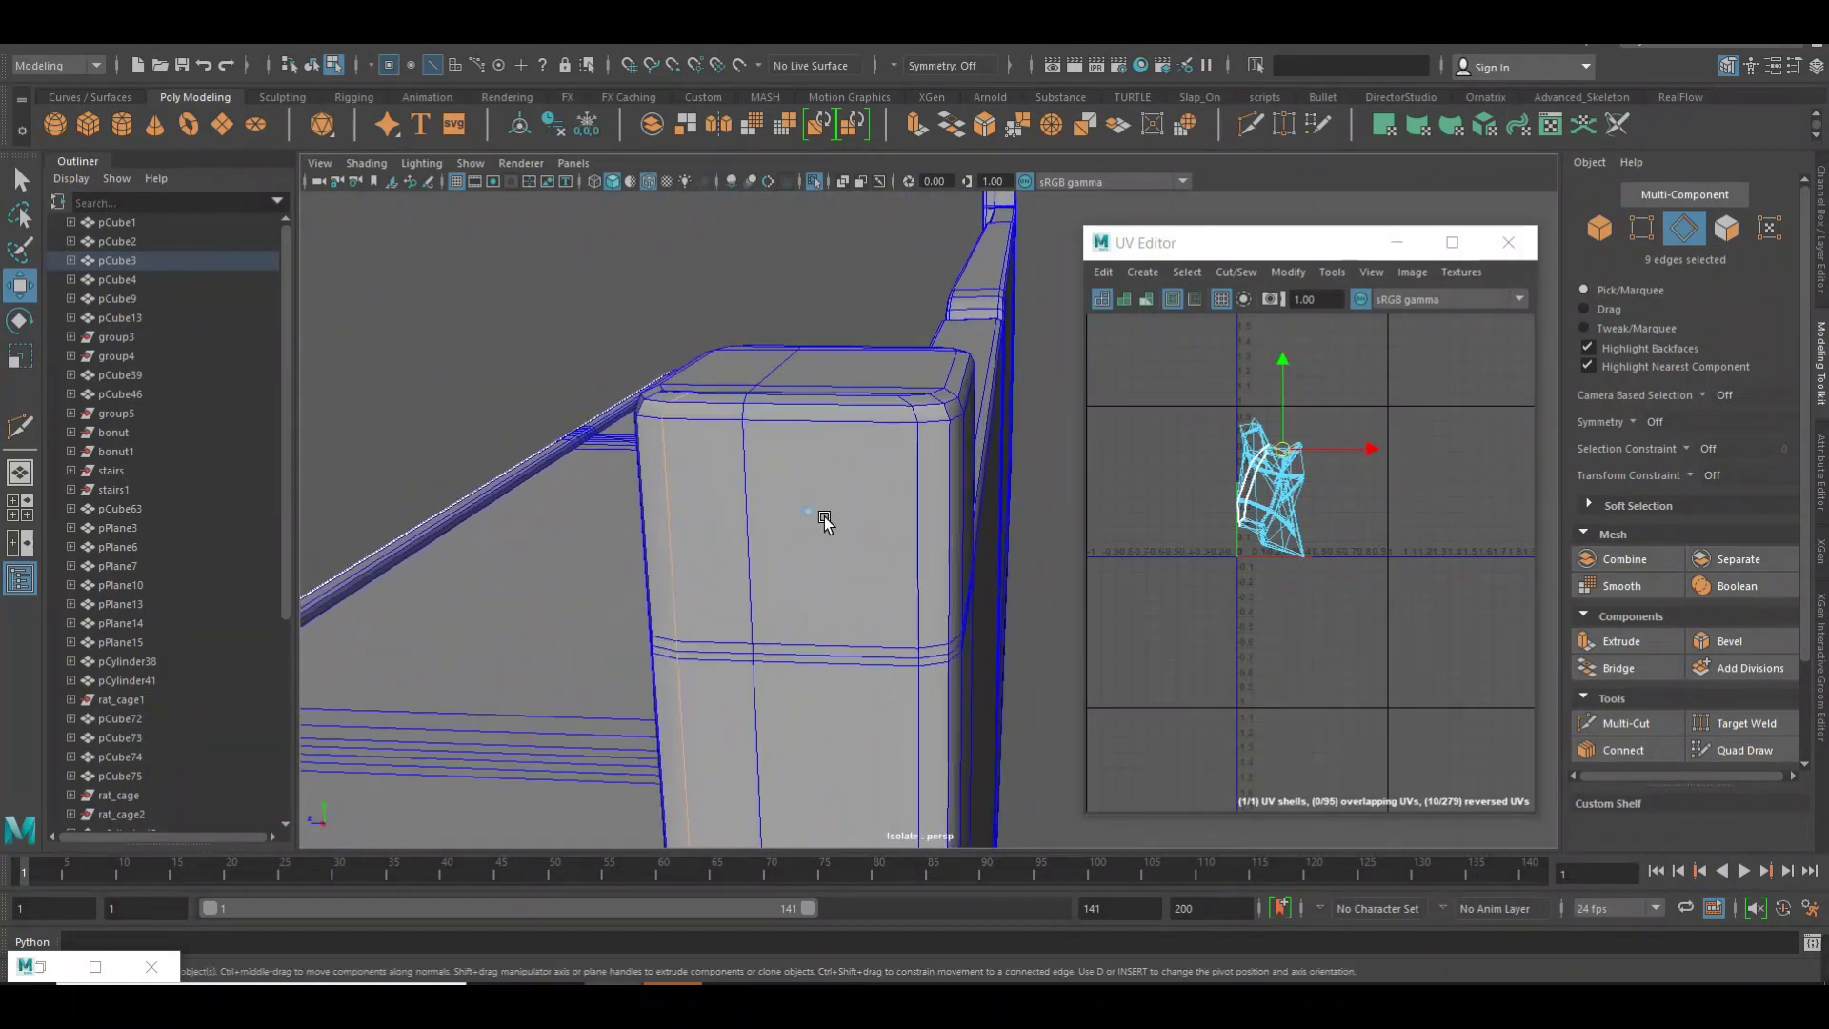
scroll(825, 515, up, 2)
shift+click(736, 660)
double_click(930, 689)
mouse_move(991, 667)
alt+mouse_down()
mouse_move(907, 616)
mouse_move(972, 556)
mouse_move(963, 572)
mouse_move(870, 519)
mouse_move(816, 461)
alt+mouse_up()
scroll(936, 644, up, 2)
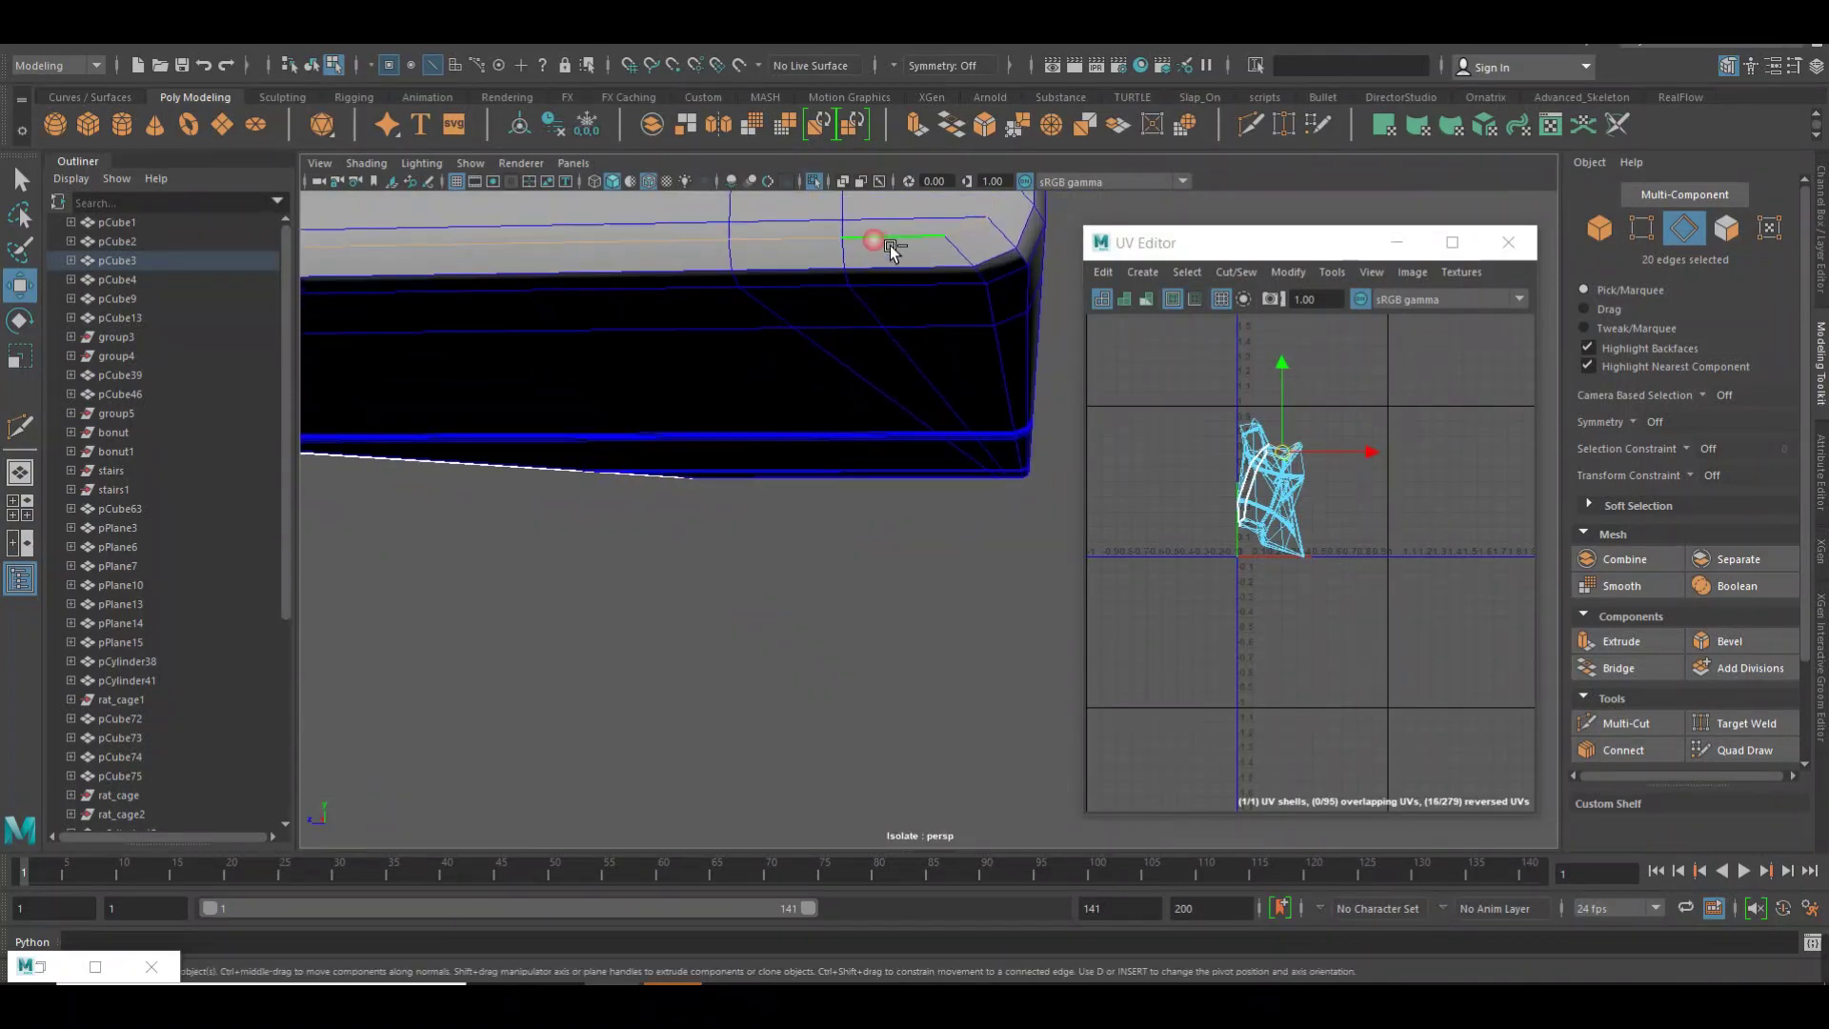
mouse_move(1029, 377)
alt+mouse_down()
mouse_move(715, 387)
mouse_move(813, 404)
mouse_move(642, 409)
mouse_move(539, 376)
mouse_move(641, 380)
mouse_move(638, 404)
mouse_move(686, 412)
alt+mouse_up()
shift+right_click(1191, 460)
click(1189, 564)
mouse_move(1001, 562)
alt+mouse_down()
mouse_move(809, 585)
mouse_move(855, 563)
mouse_move(768, 448)
alt+mouse_up()
alt+right_drag(768, 448, 693, 488)
alt+drag(694, 488, 563, 482)
mouse_move(563, 482)
alt+right_down()
mouse_move(432, 495)
mouse_move(600, 529)
alt+right_up()
alt+drag(600, 529, 596, 518)
alt+drag(891, 497, 735, 495)
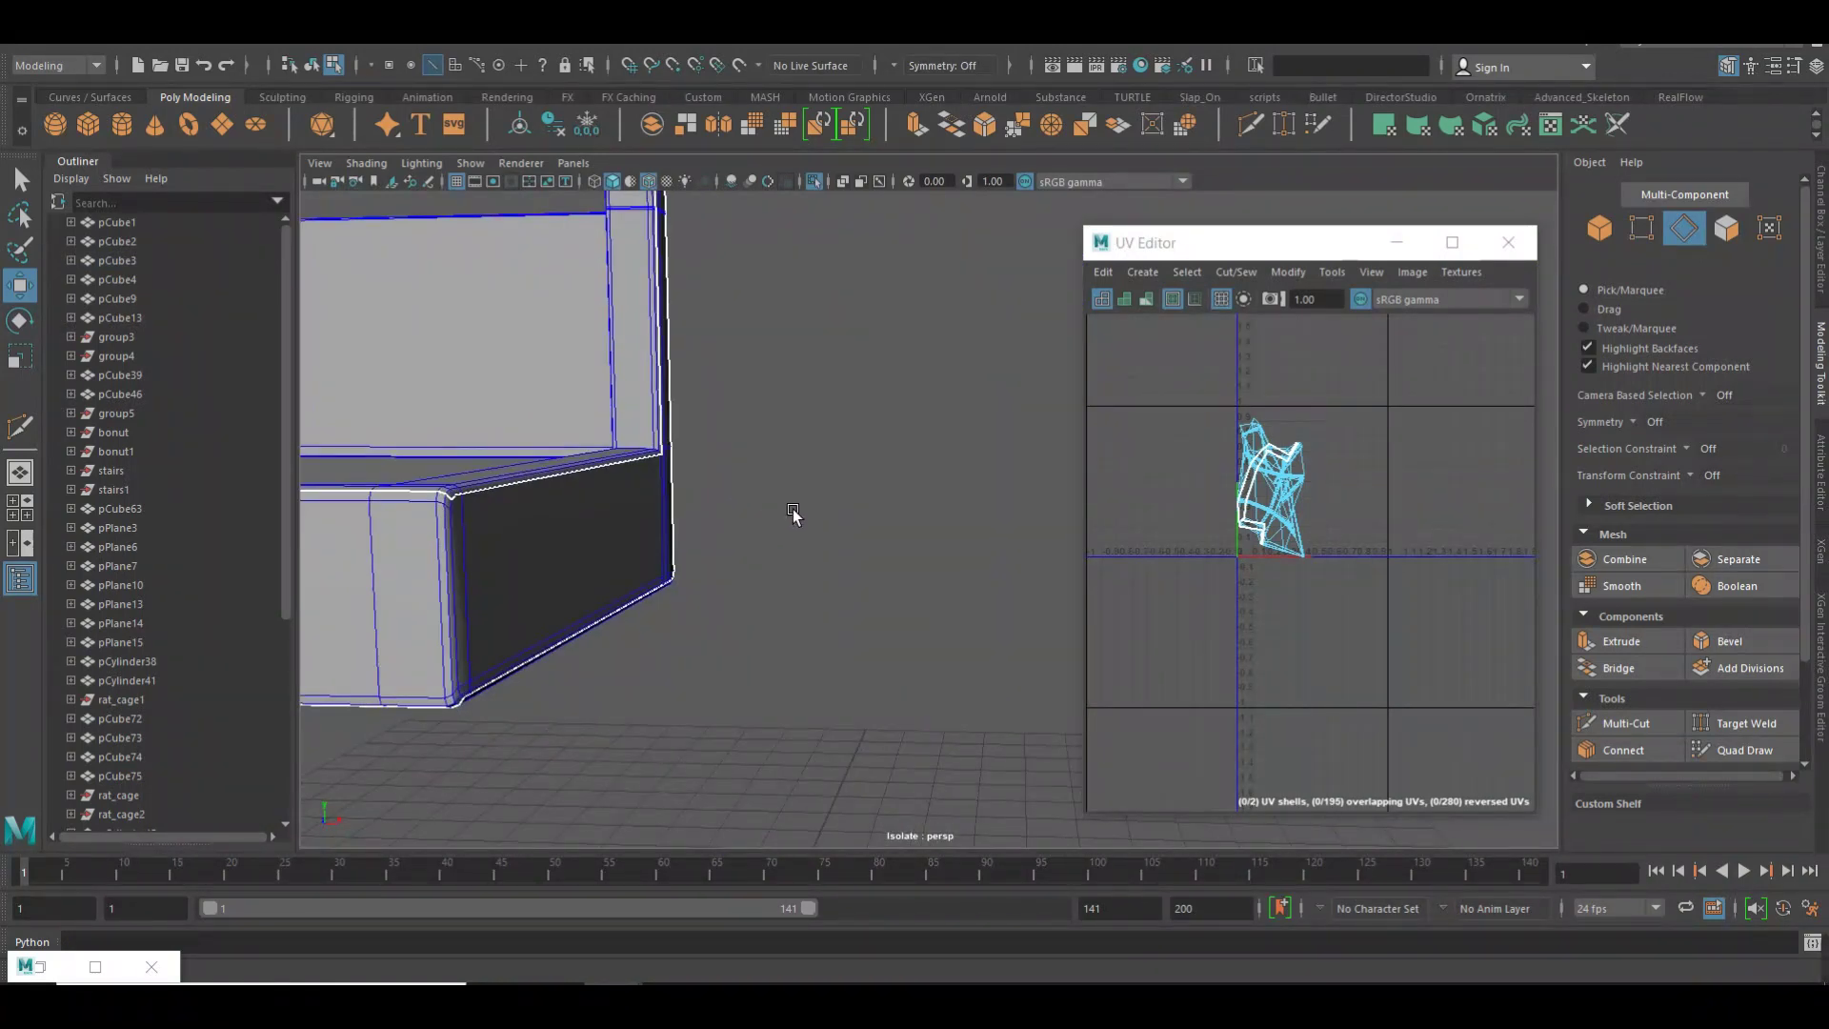
alt+right_drag(793, 514, 622, 511)
mouse_move(621, 510)
alt+mouse_down()
mouse_move(633, 530)
mouse_move(711, 351)
mouse_move(640, 359)
alt+mouse_up()
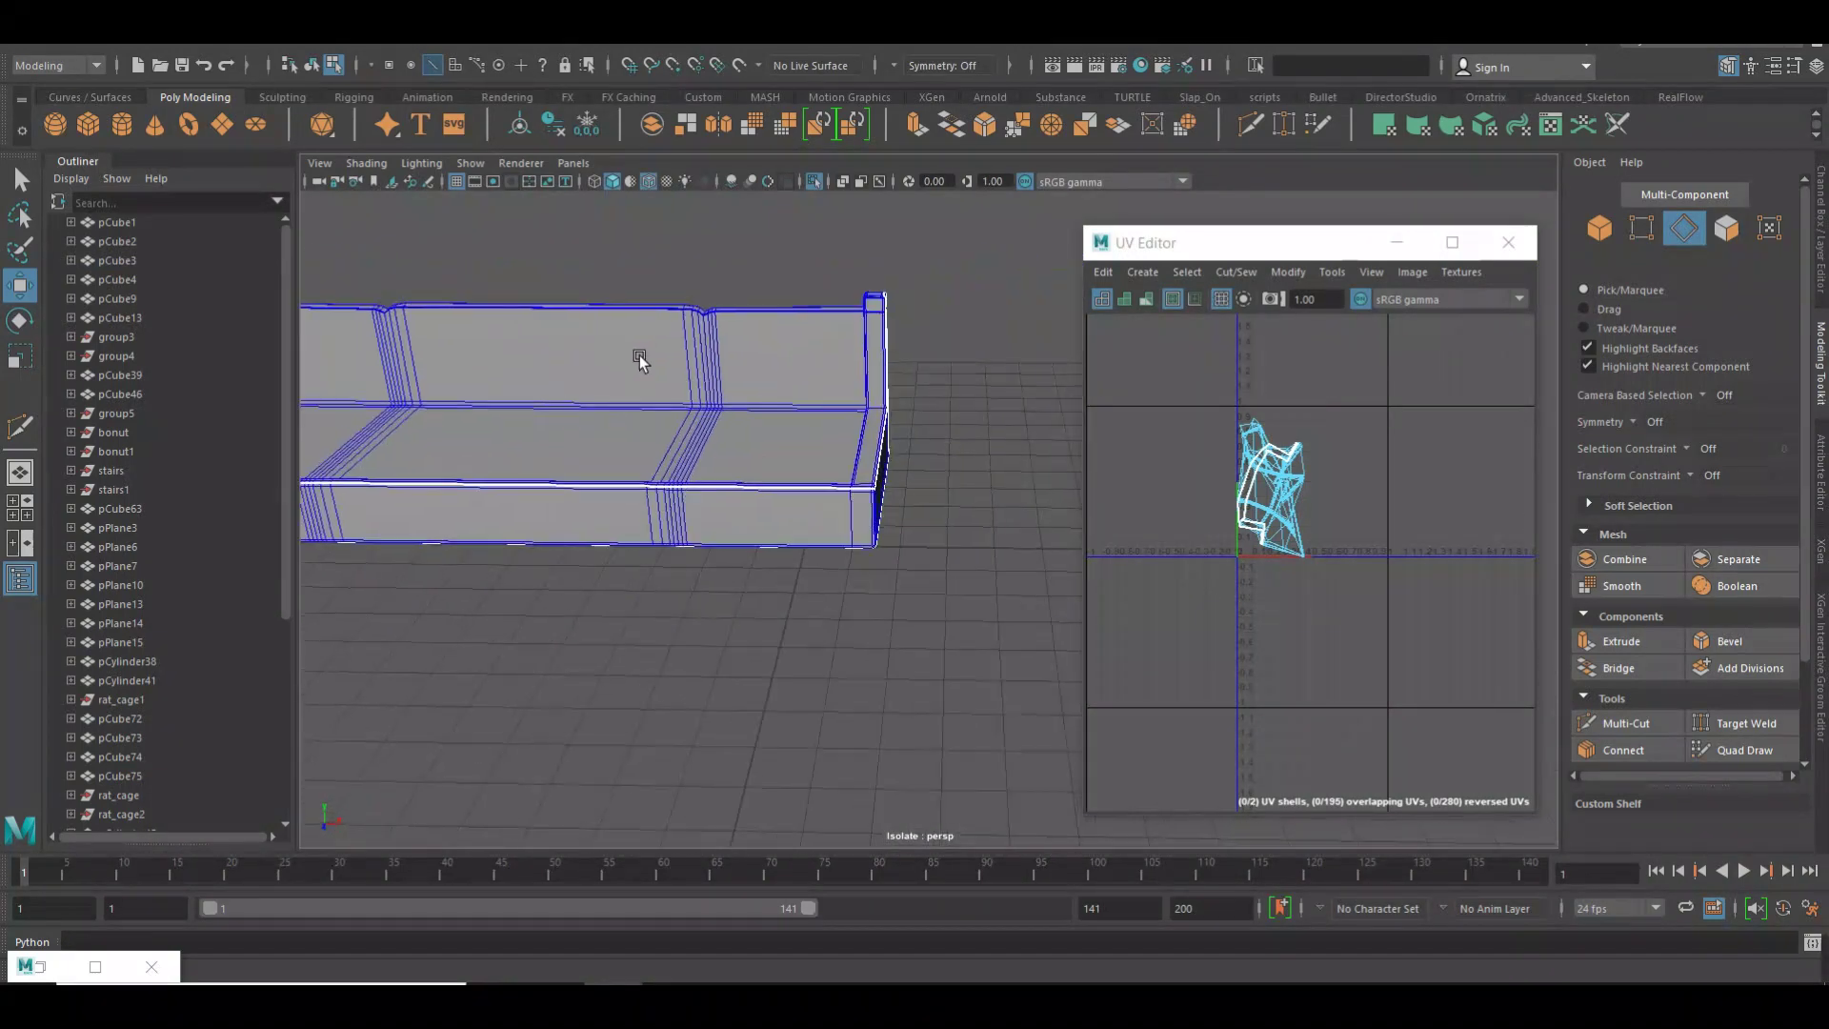
alt+right_drag(639, 359, 678, 479)
alt+drag(679, 478, 727, 491)
alt+right_drag(727, 491, 734, 504)
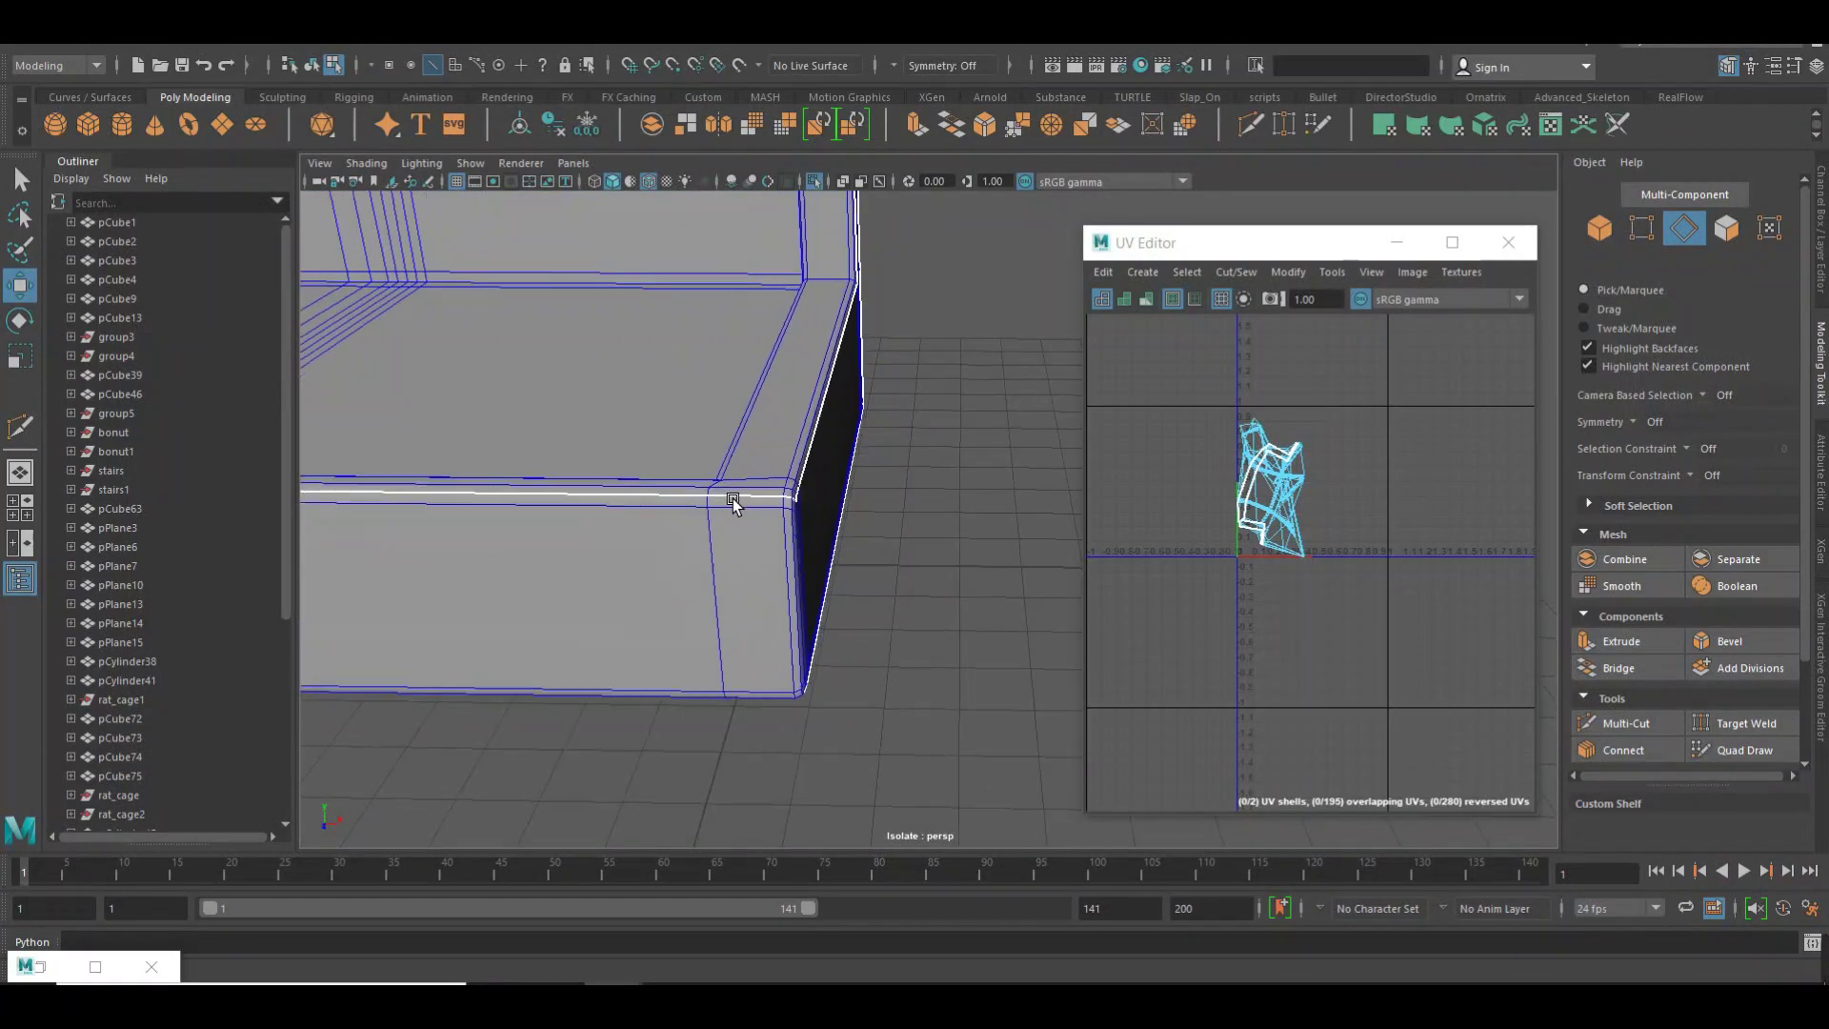
alt+drag(734, 503, 766, 508)
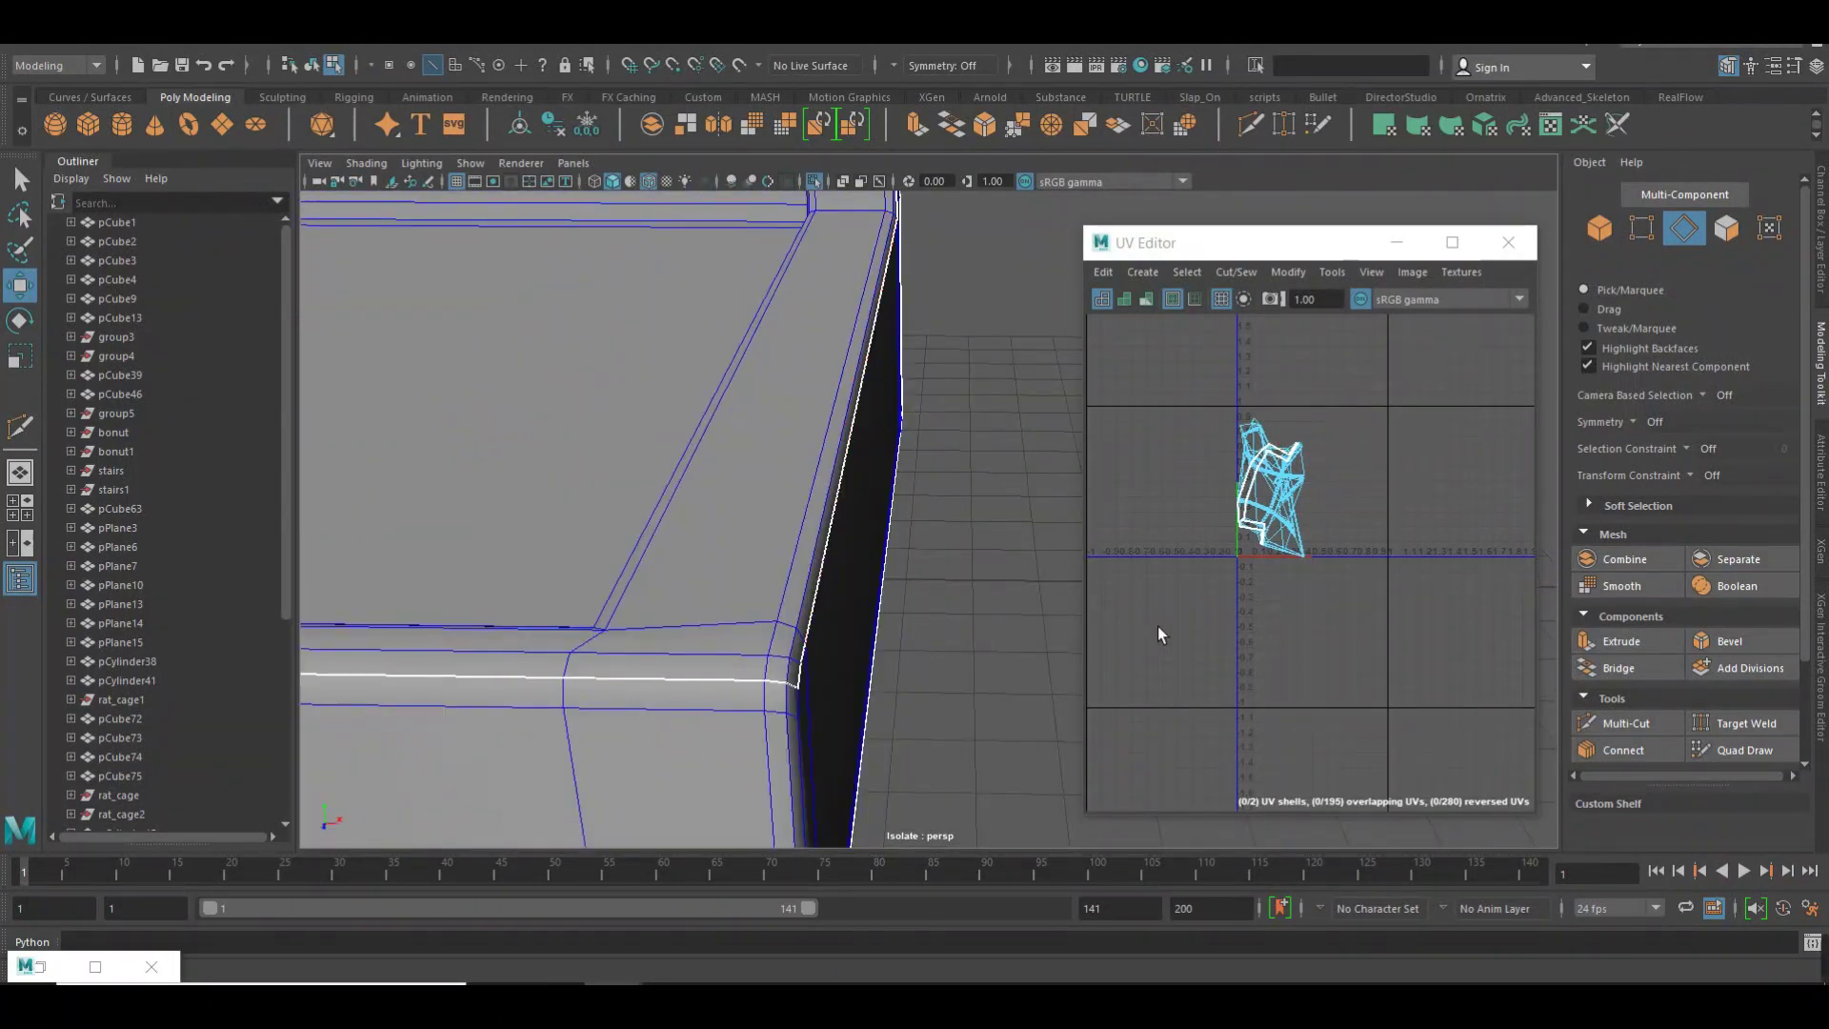
mouse_move(991, 560)
alt+mouse_down()
mouse_move(891, 557)
mouse_move(854, 584)
mouse_move(928, 552)
mouse_move(857, 486)
mouse_move(603, 482)
alt+mouse_up()
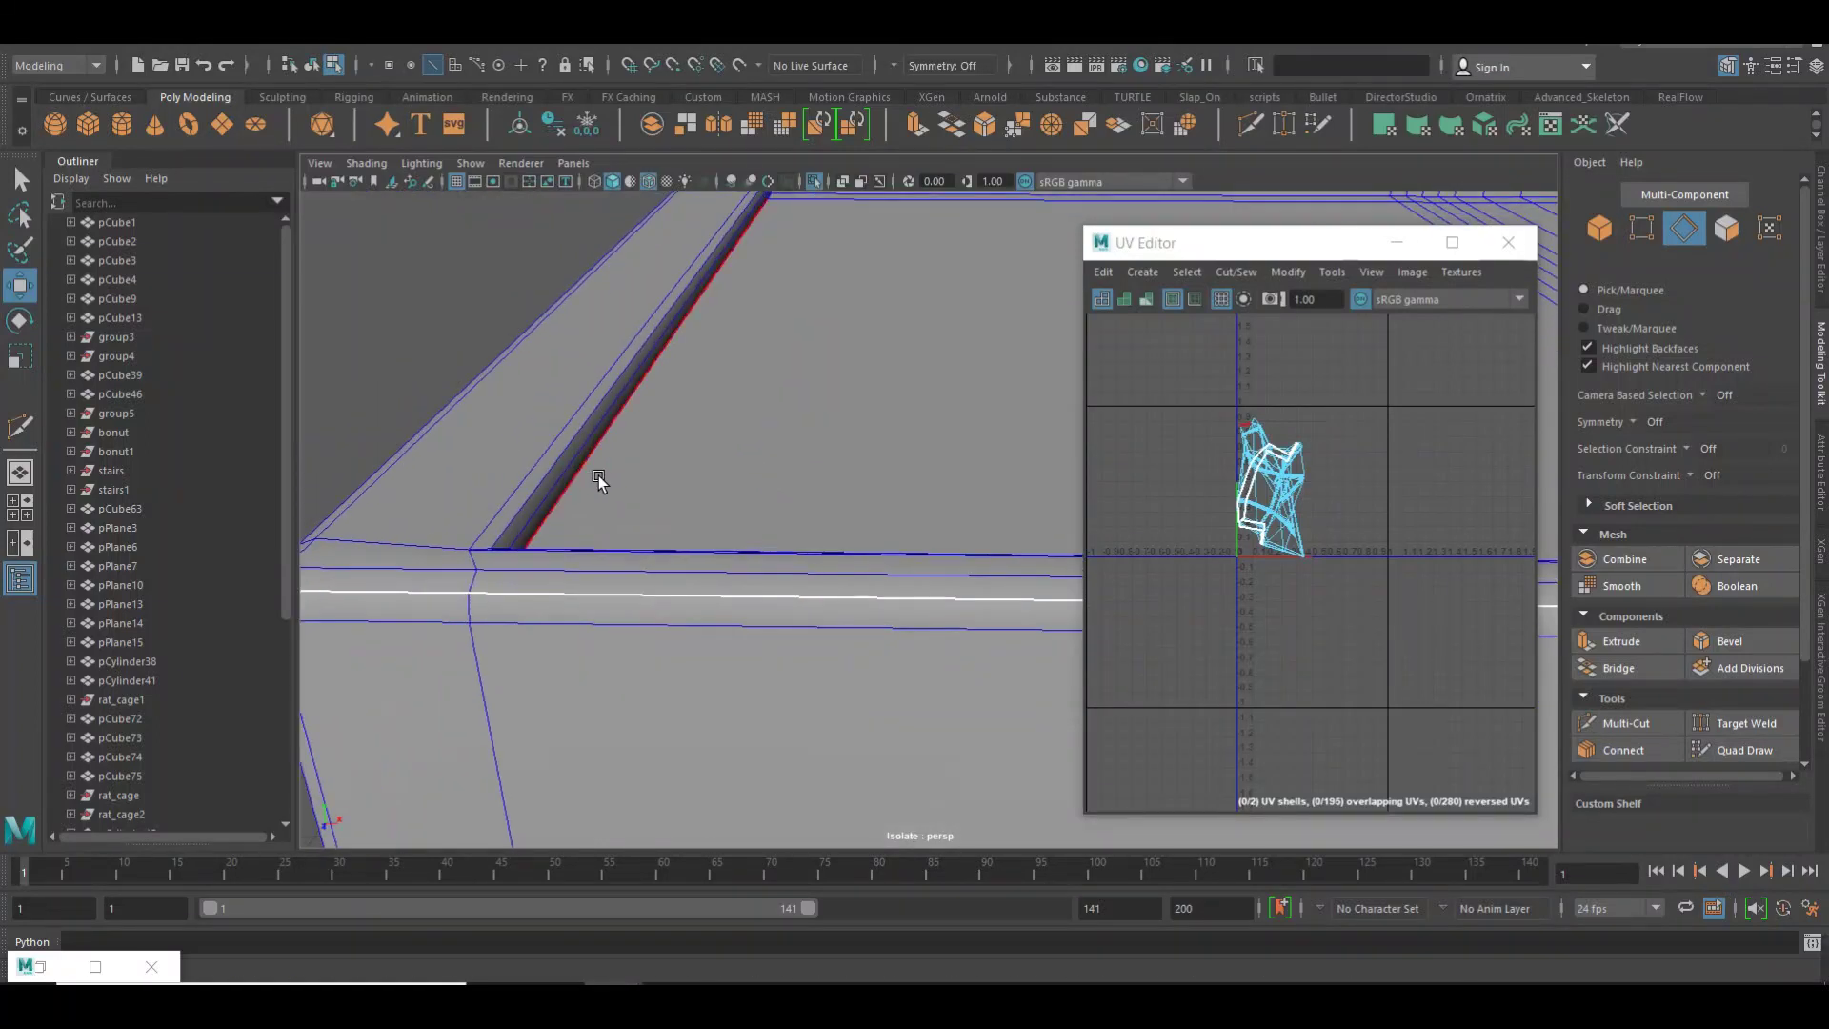
Select the seam edge along the seat ledge and frame the seat edge.
click(598, 479)
mouse_move(703, 429)
alt+mouse_down()
mouse_move(559, 626)
mouse_move(690, 634)
alt+mouse_up()
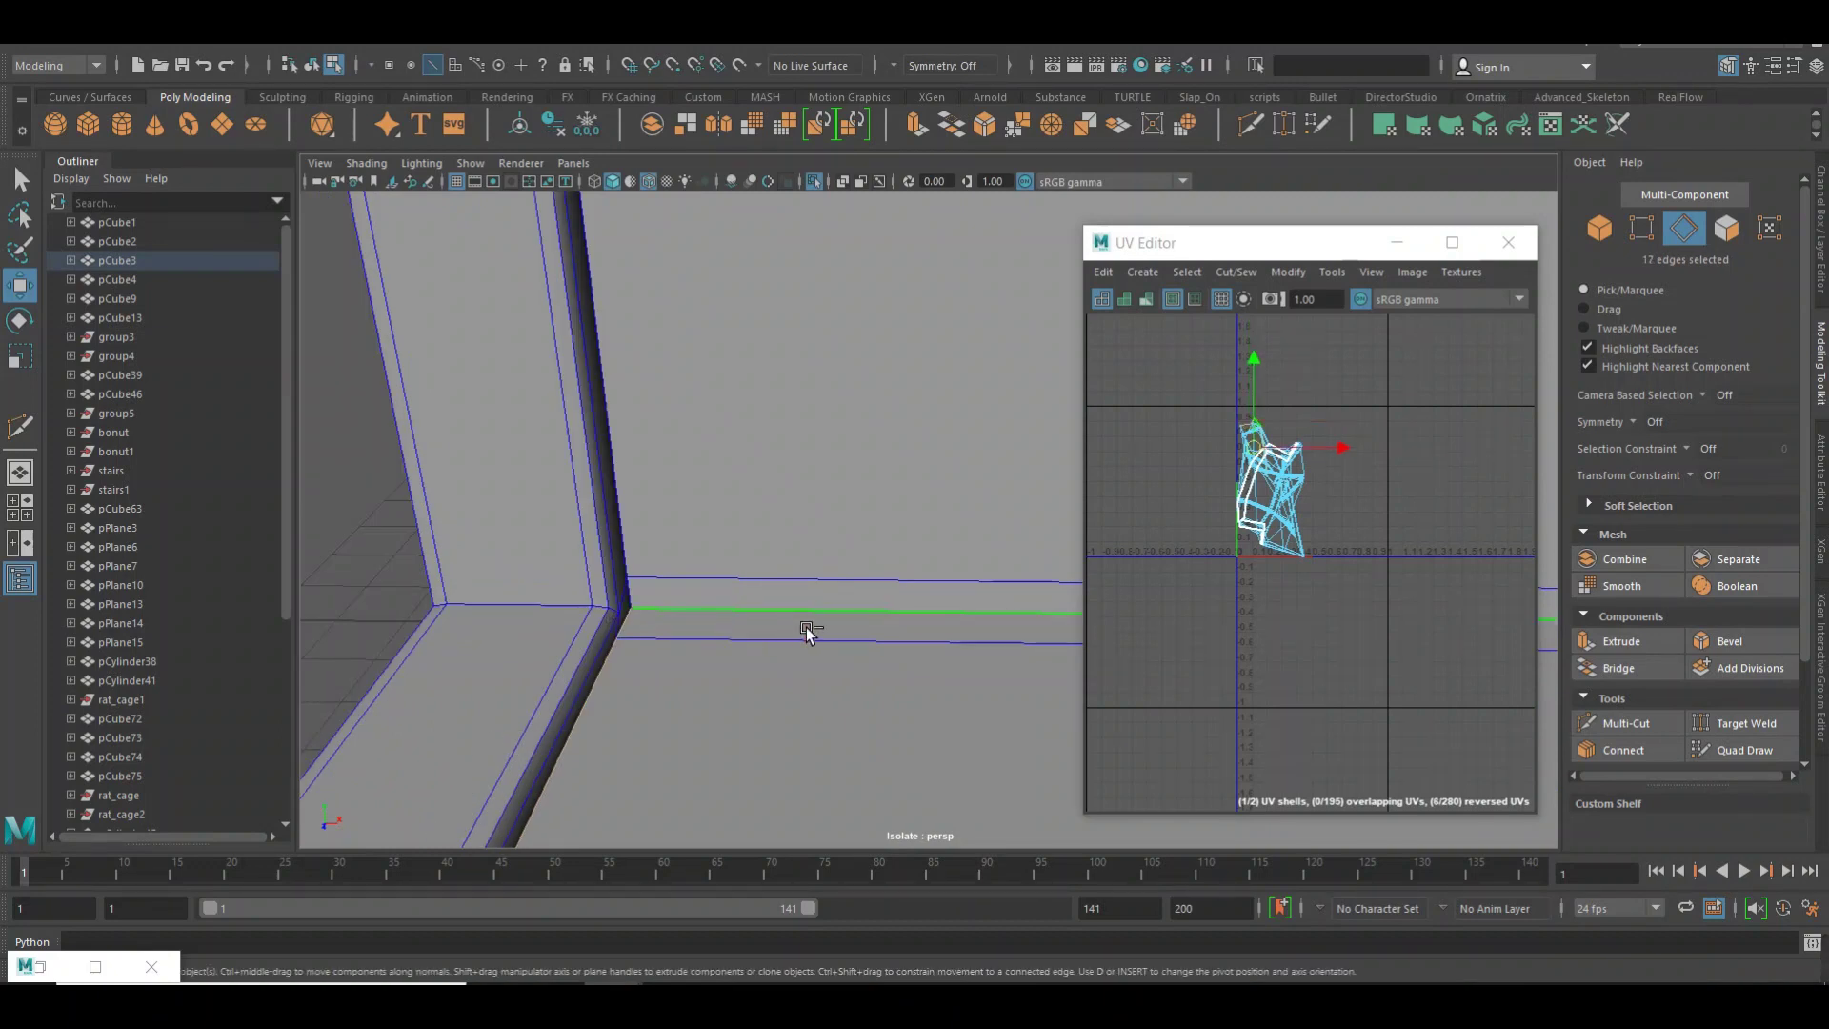
alt+right_drag(808, 634, 605, 572)
mouse_move(605, 571)
alt+mouse_down()
mouse_move(838, 591)
mouse_move(620, 610)
alt+mouse_up()
alt+right_drag(619, 610, 760, 613)
mouse_move(760, 613)
alt+mouse_down()
mouse_move(972, 551)
mouse_move(861, 577)
mouse_move(734, 531)
mouse_move(775, 533)
mouse_move(705, 409)
alt+mouse_up()
scroll(940, 563, up, 5)
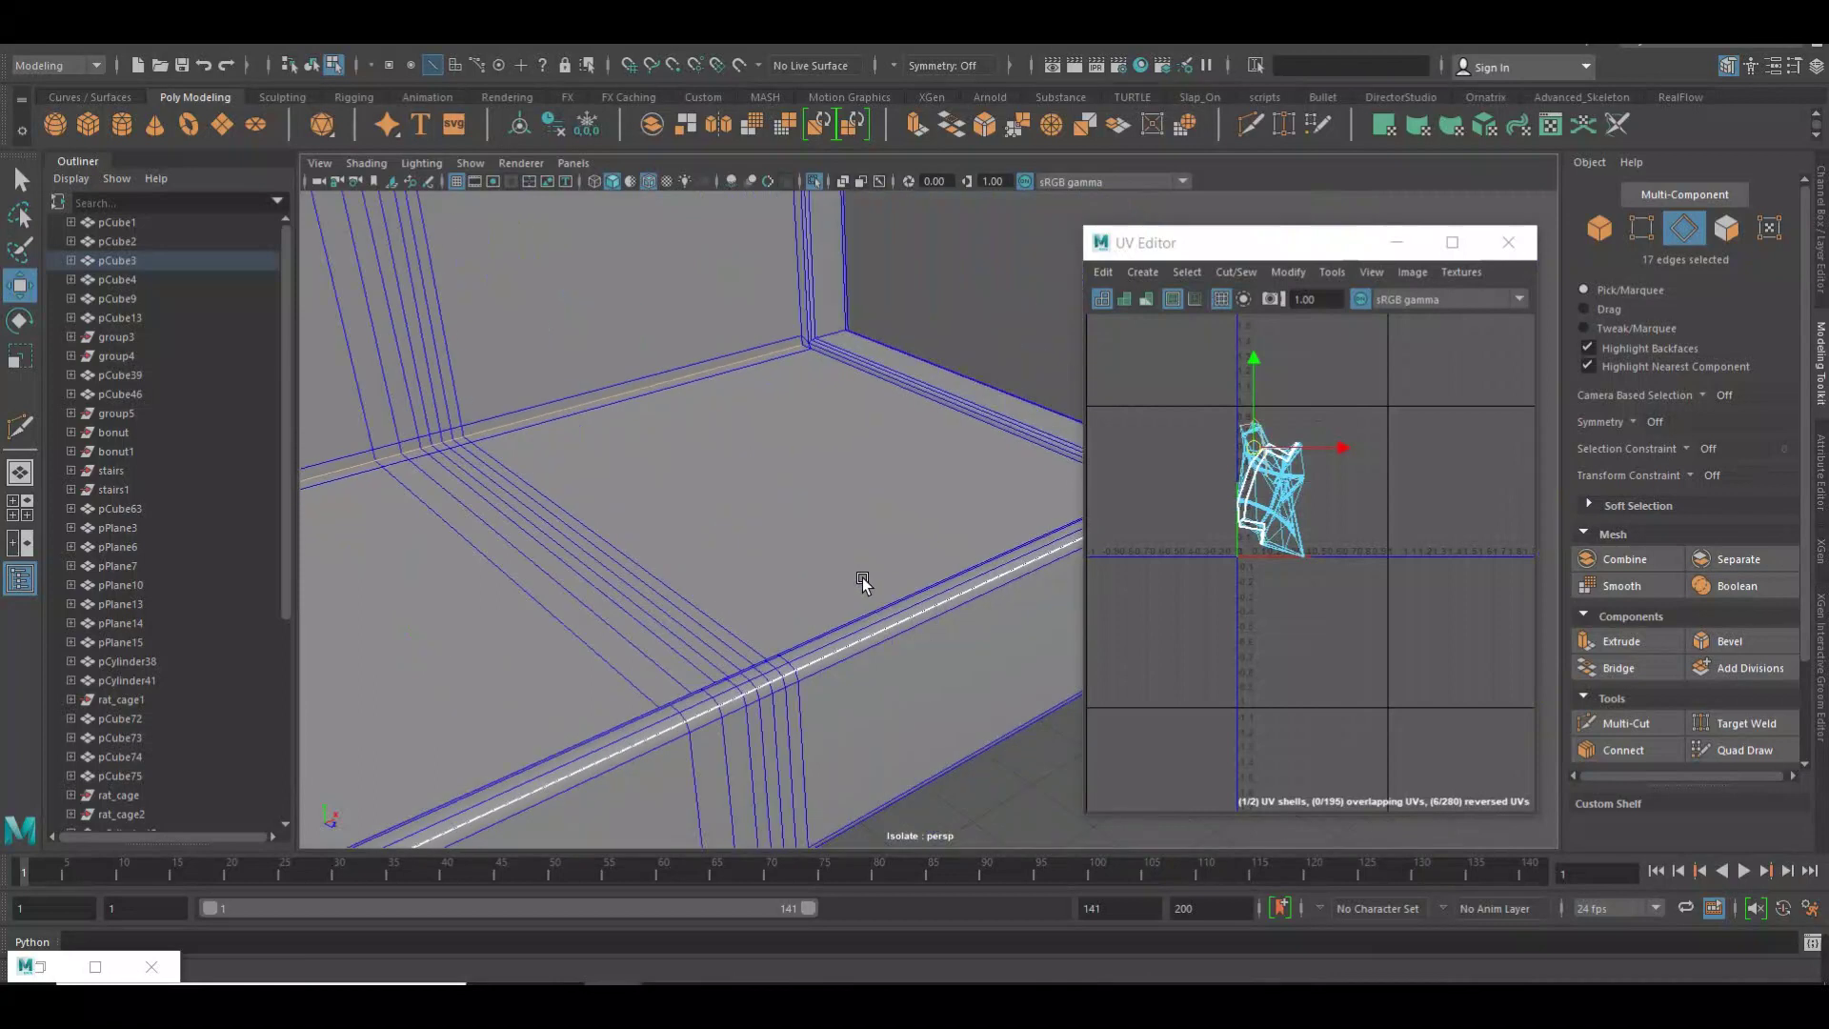
scroll(862, 578, down, 3)
Cut the UVs along the floor edges.
shift+click(680, 415)
right_drag(1195, 483, 1197, 508)
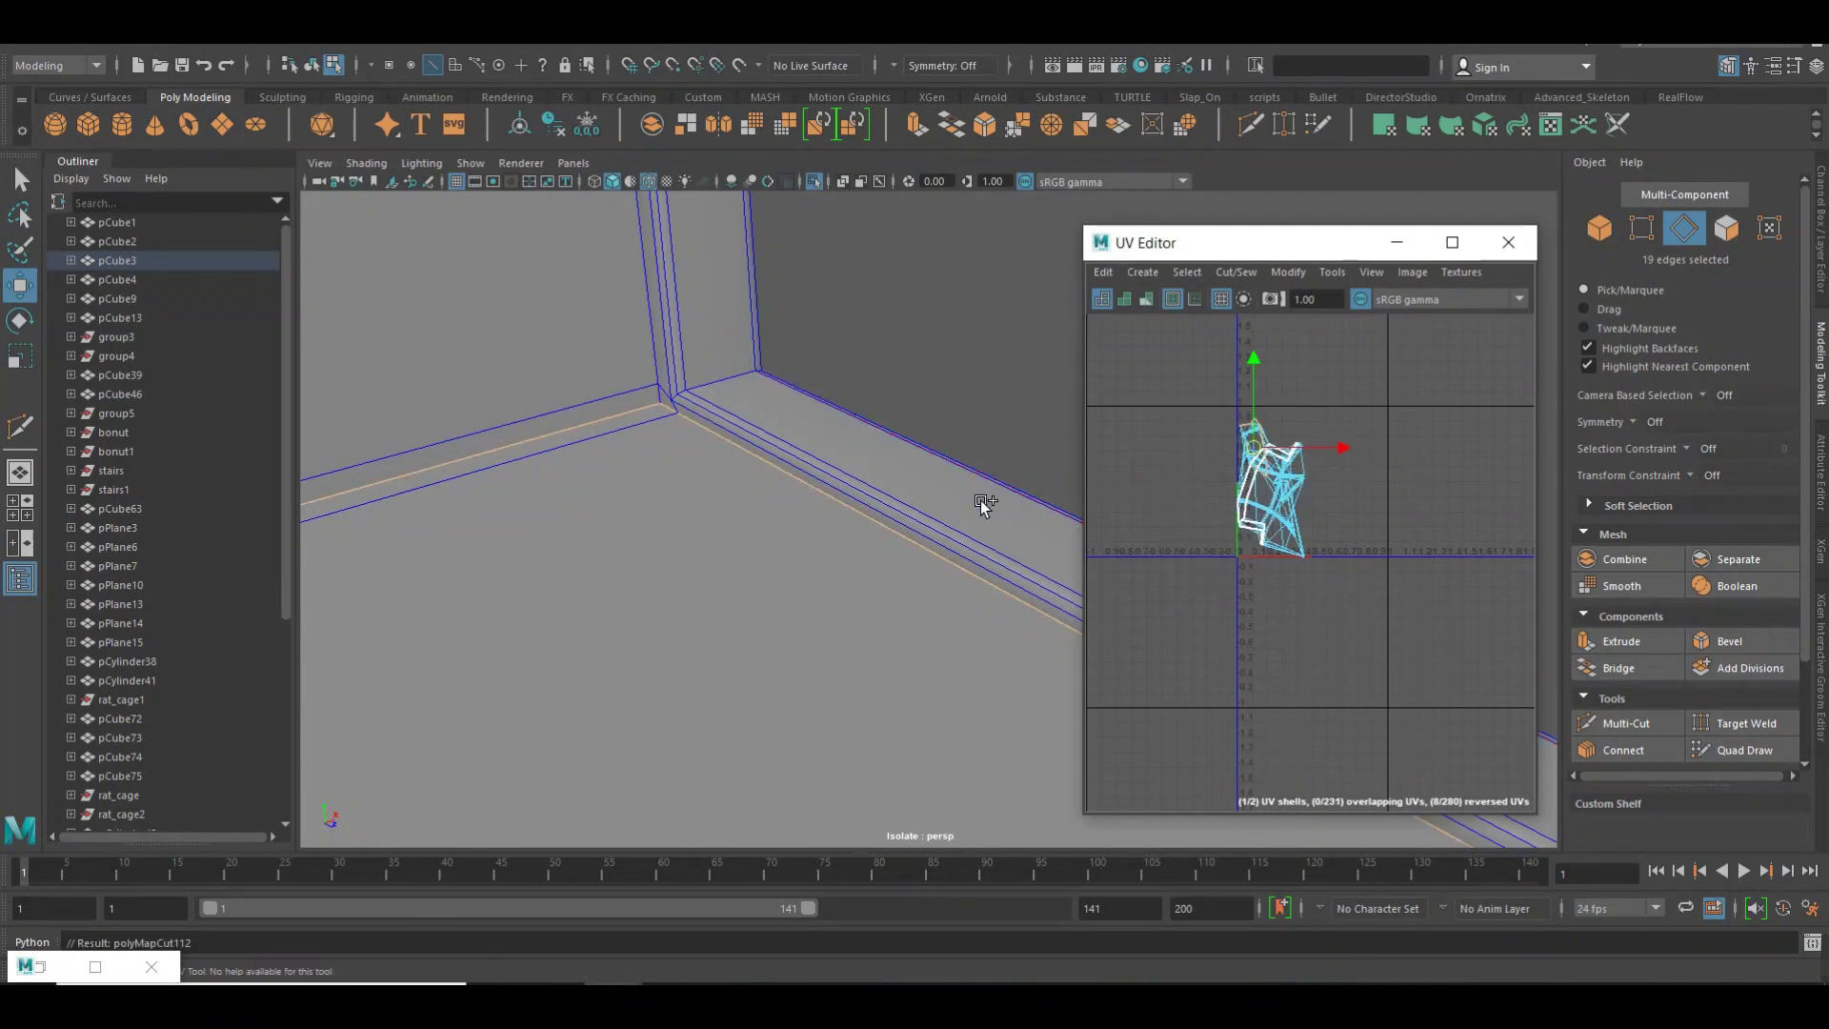
ctrl+click(768, 442)
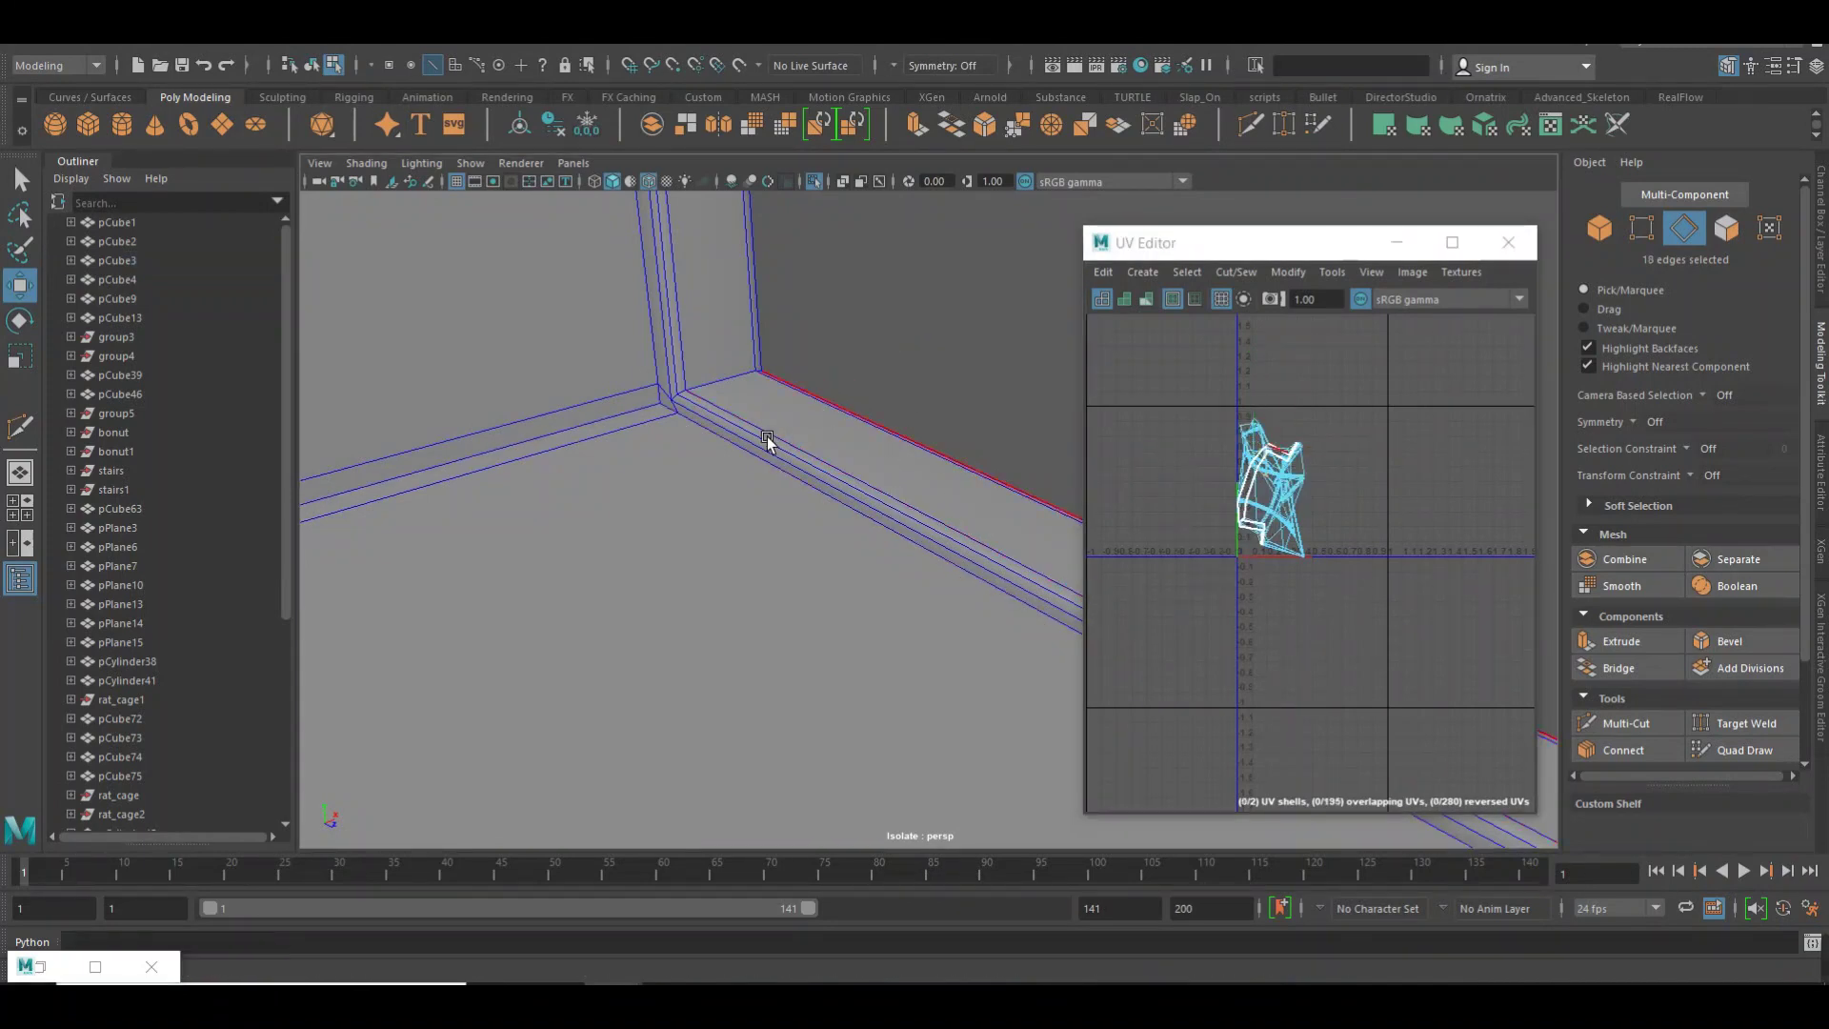
click(755, 458)
right_drag(1116, 409, 1126, 421)
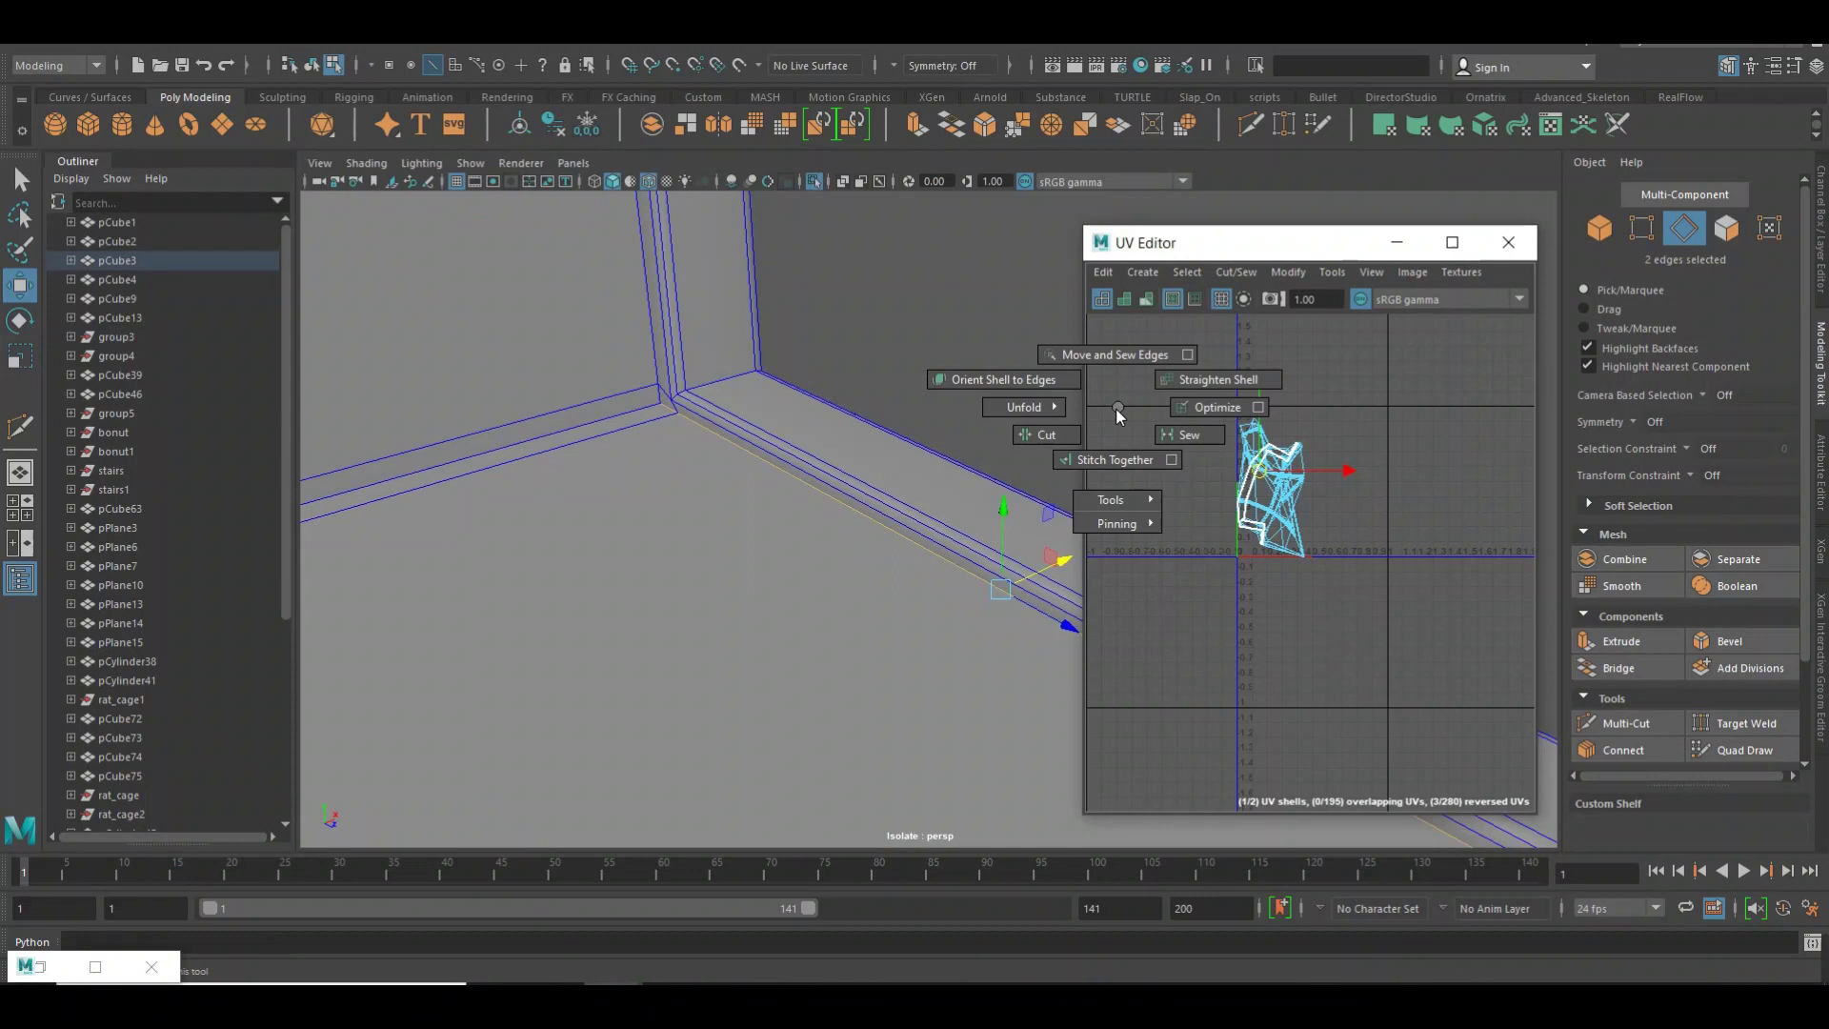
Cut the UVs along the vertical wall corner edge.
click(731, 336)
alt+middle_drag(602, 247, 707, 333)
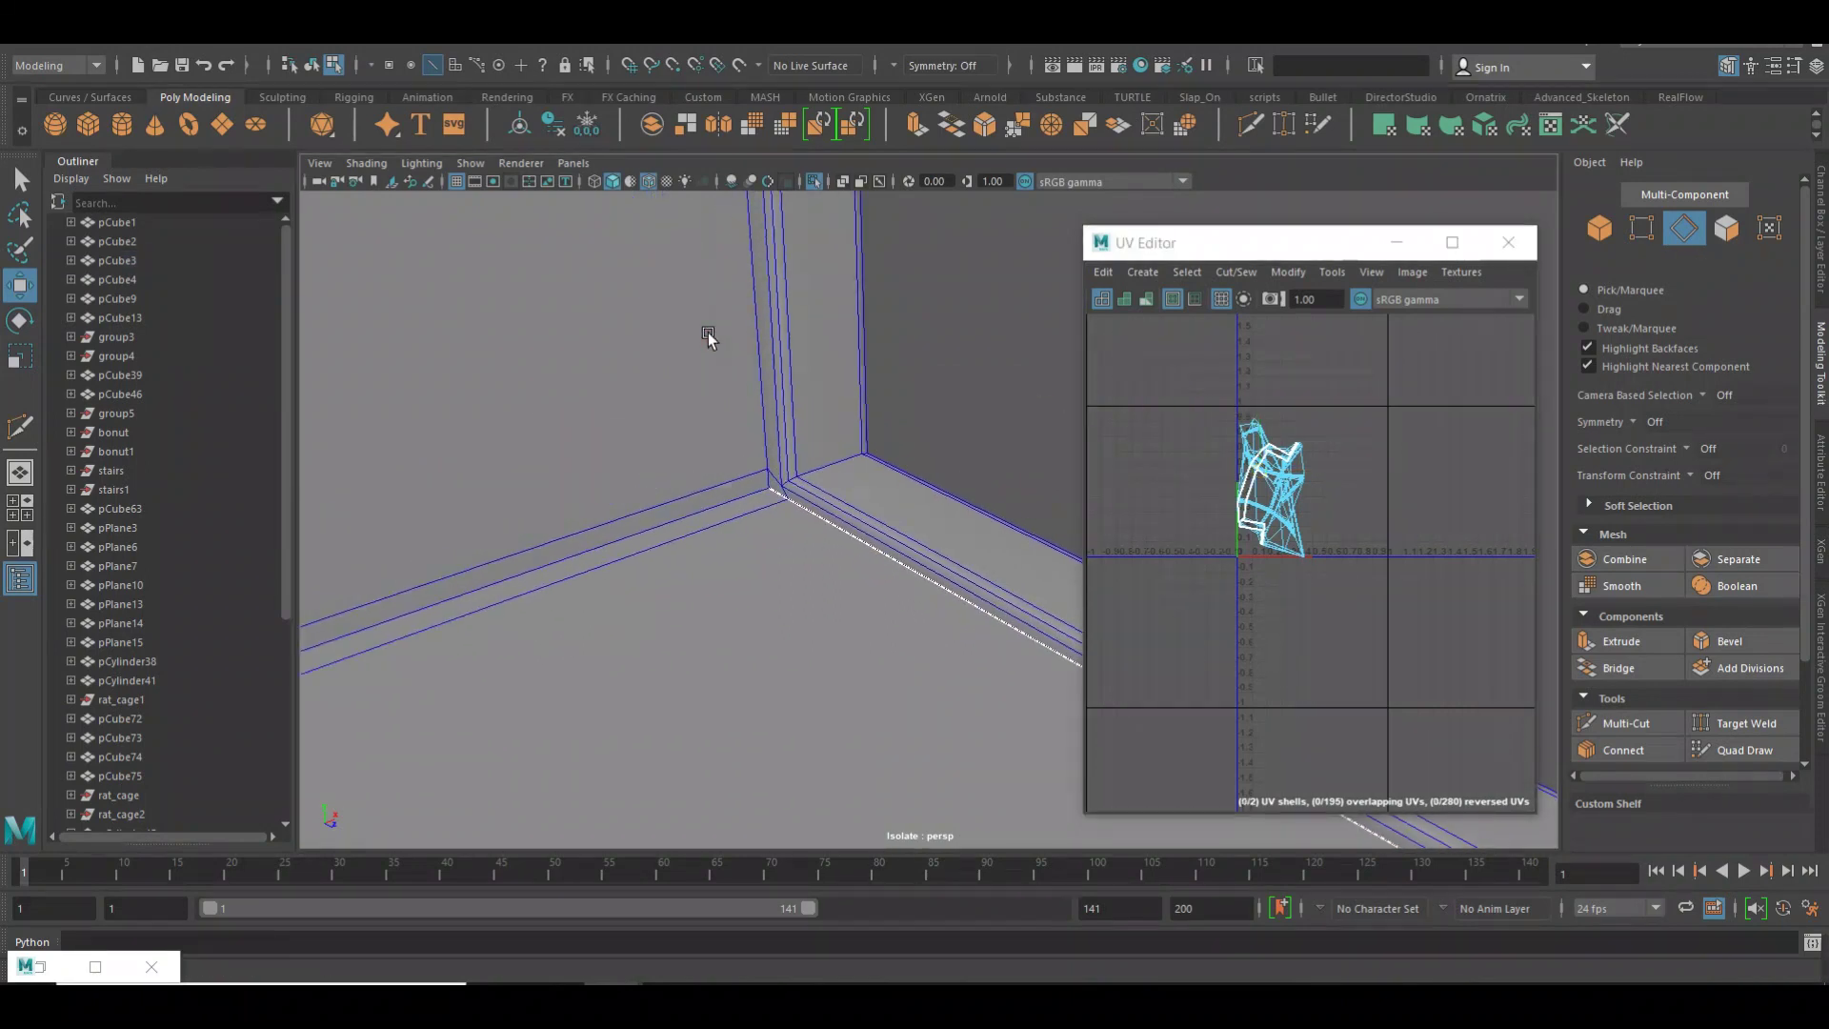
click(760, 308)
right_drag(1129, 366, 1015, 398)
click(749, 421)
mouse_move(752, 424)
alt+mouse_down()
mouse_move(775, 450)
mouse_move(782, 430)
mouse_move(683, 461)
mouse_move(849, 495)
alt+mouse_up()
Select the ledge edge loop and optimize the UV shell layout.
double_click(679, 465)
shift+right_click(1148, 486)
shift+right_drag(1148, 486, 1183, 490)
mouse_move(869, 505)
alt+mouse_down()
mouse_move(854, 523)
mouse_move(955, 486)
mouse_move(667, 539)
mouse_move(405, 545)
alt+mouse_up()
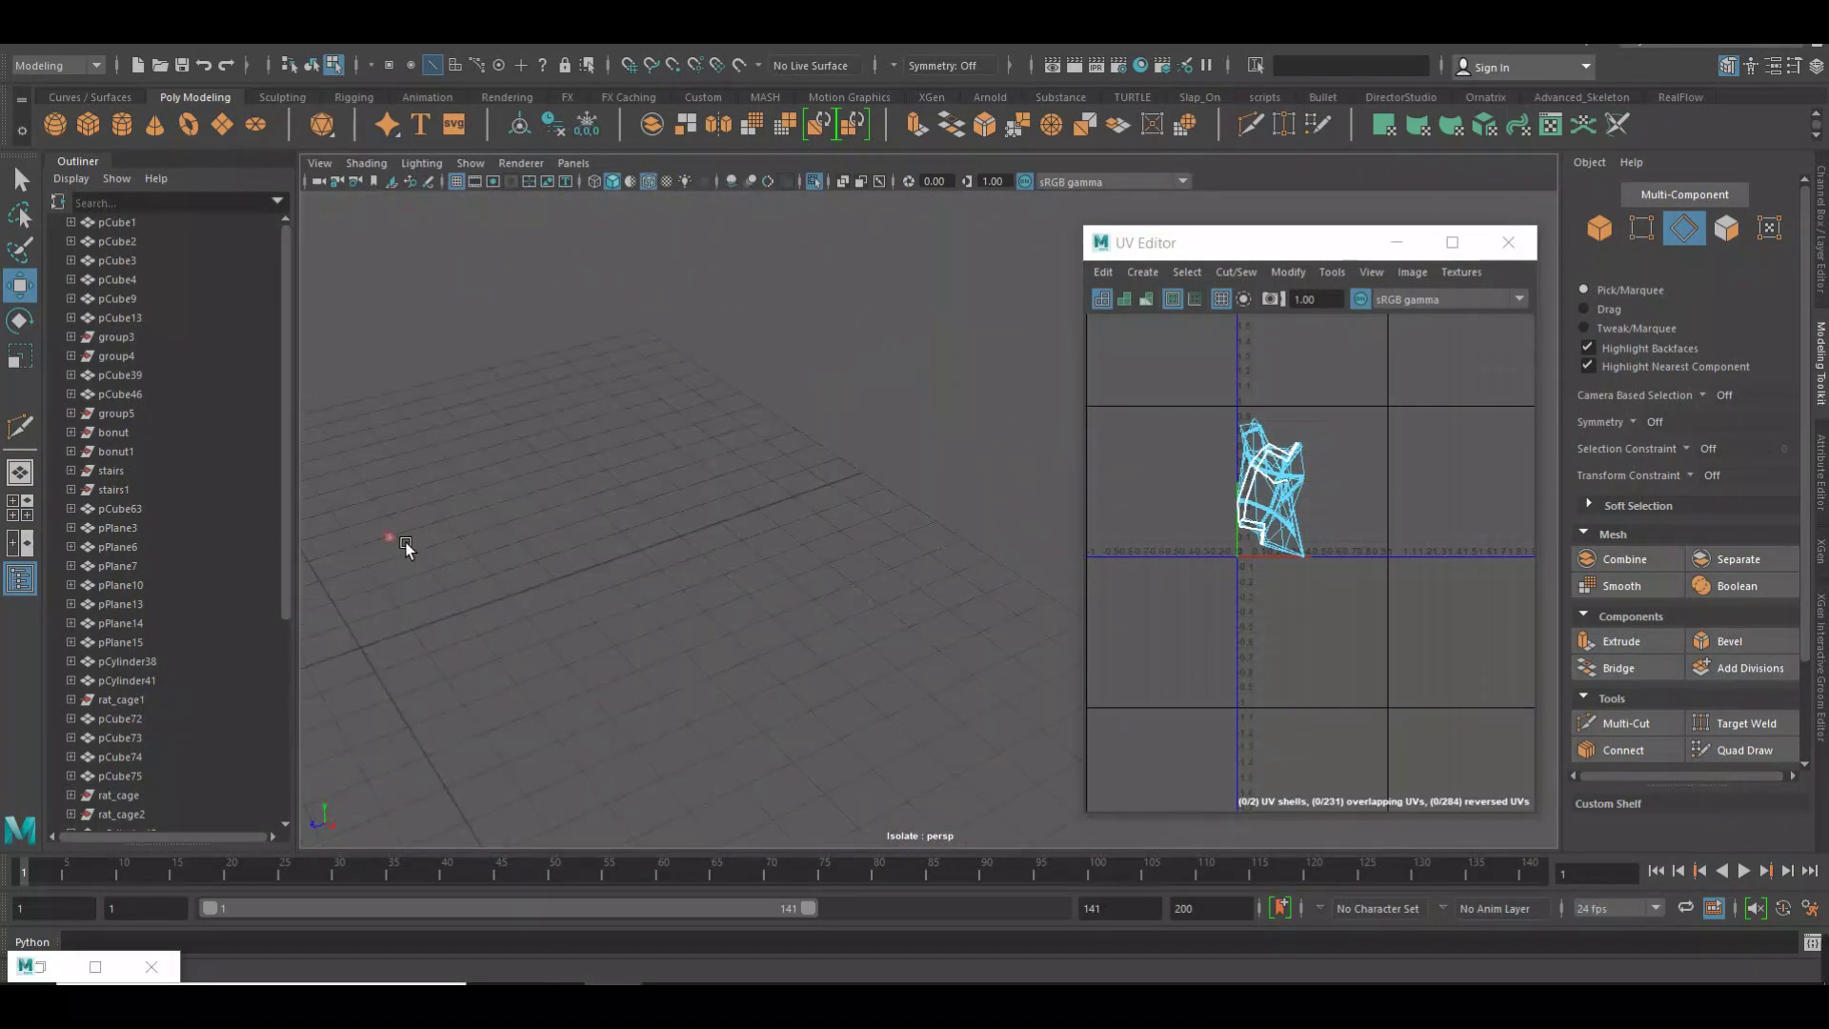
mouse_move(981, 530)
alt+mouse_down()
mouse_move(785, 531)
mouse_move(861, 523)
mouse_move(800, 575)
alt+mouse_up()
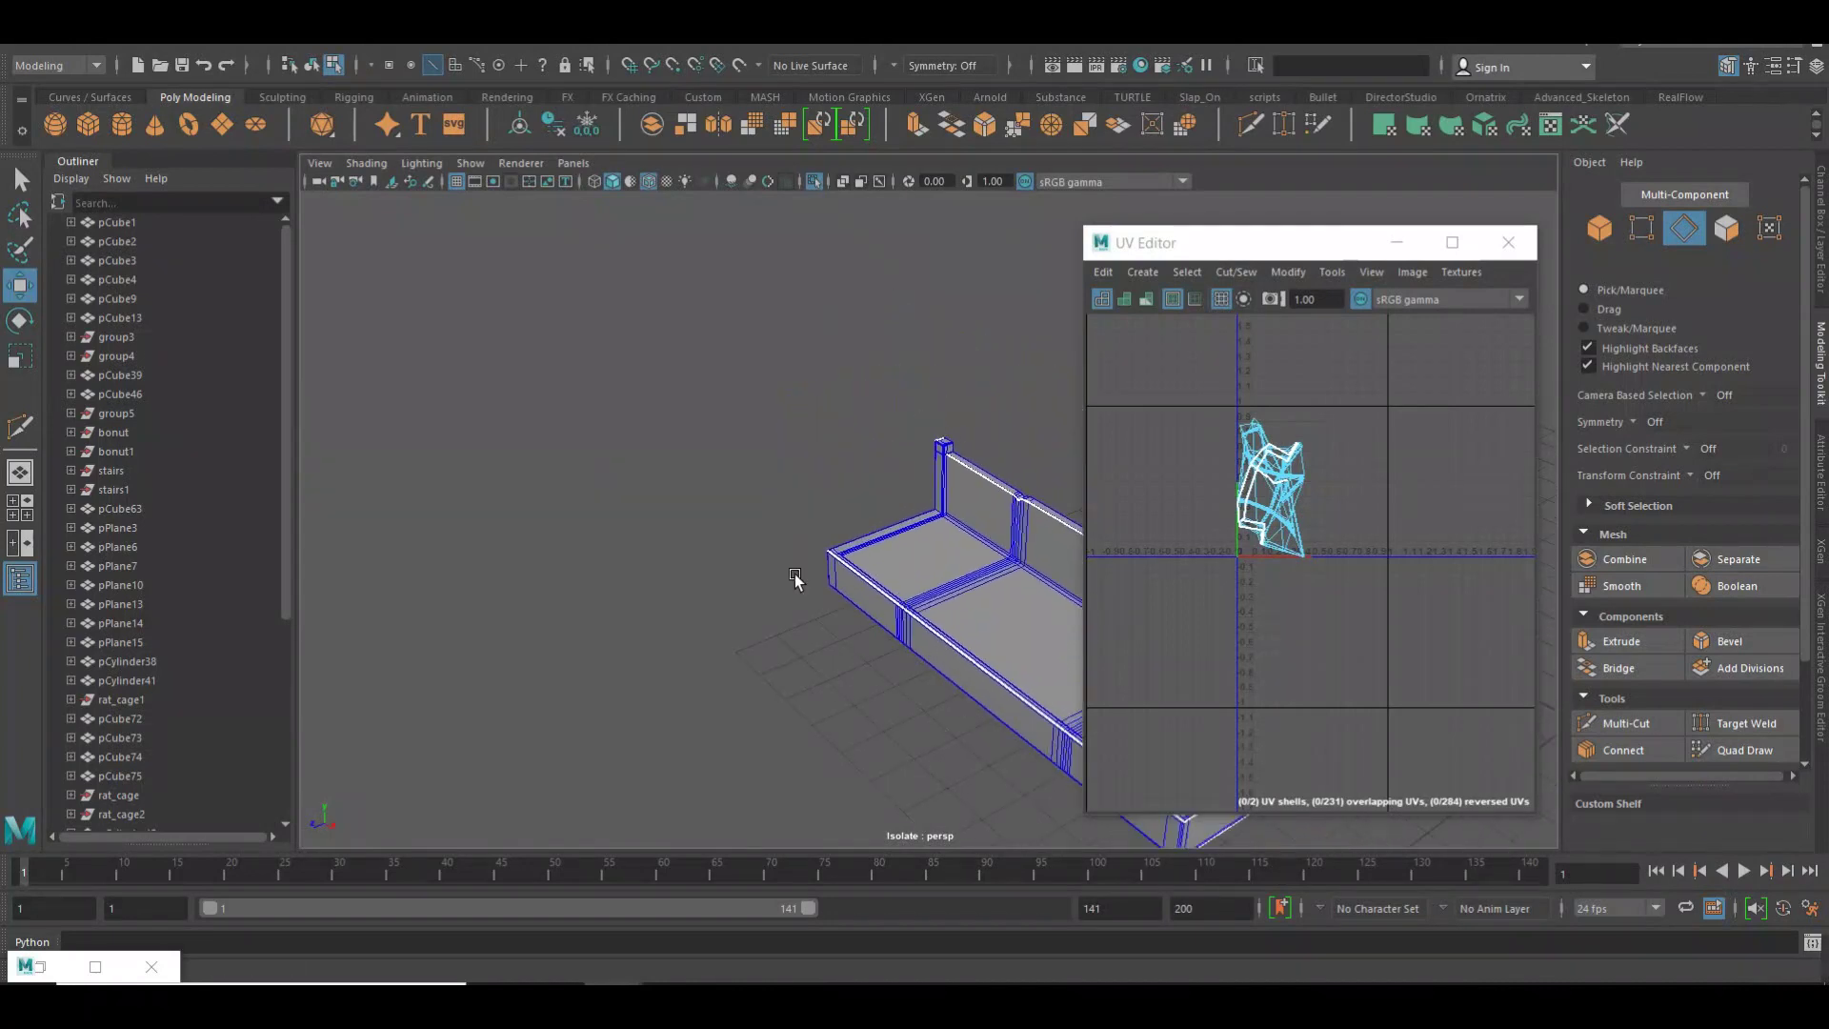
Cut the UVs along the bottom ledge edges at the back corner.
scroll(877, 556, up, 3)
scroll(934, 556, up, 1)
scroll(918, 547, up, 1)
scroll(894, 493, up, 3)
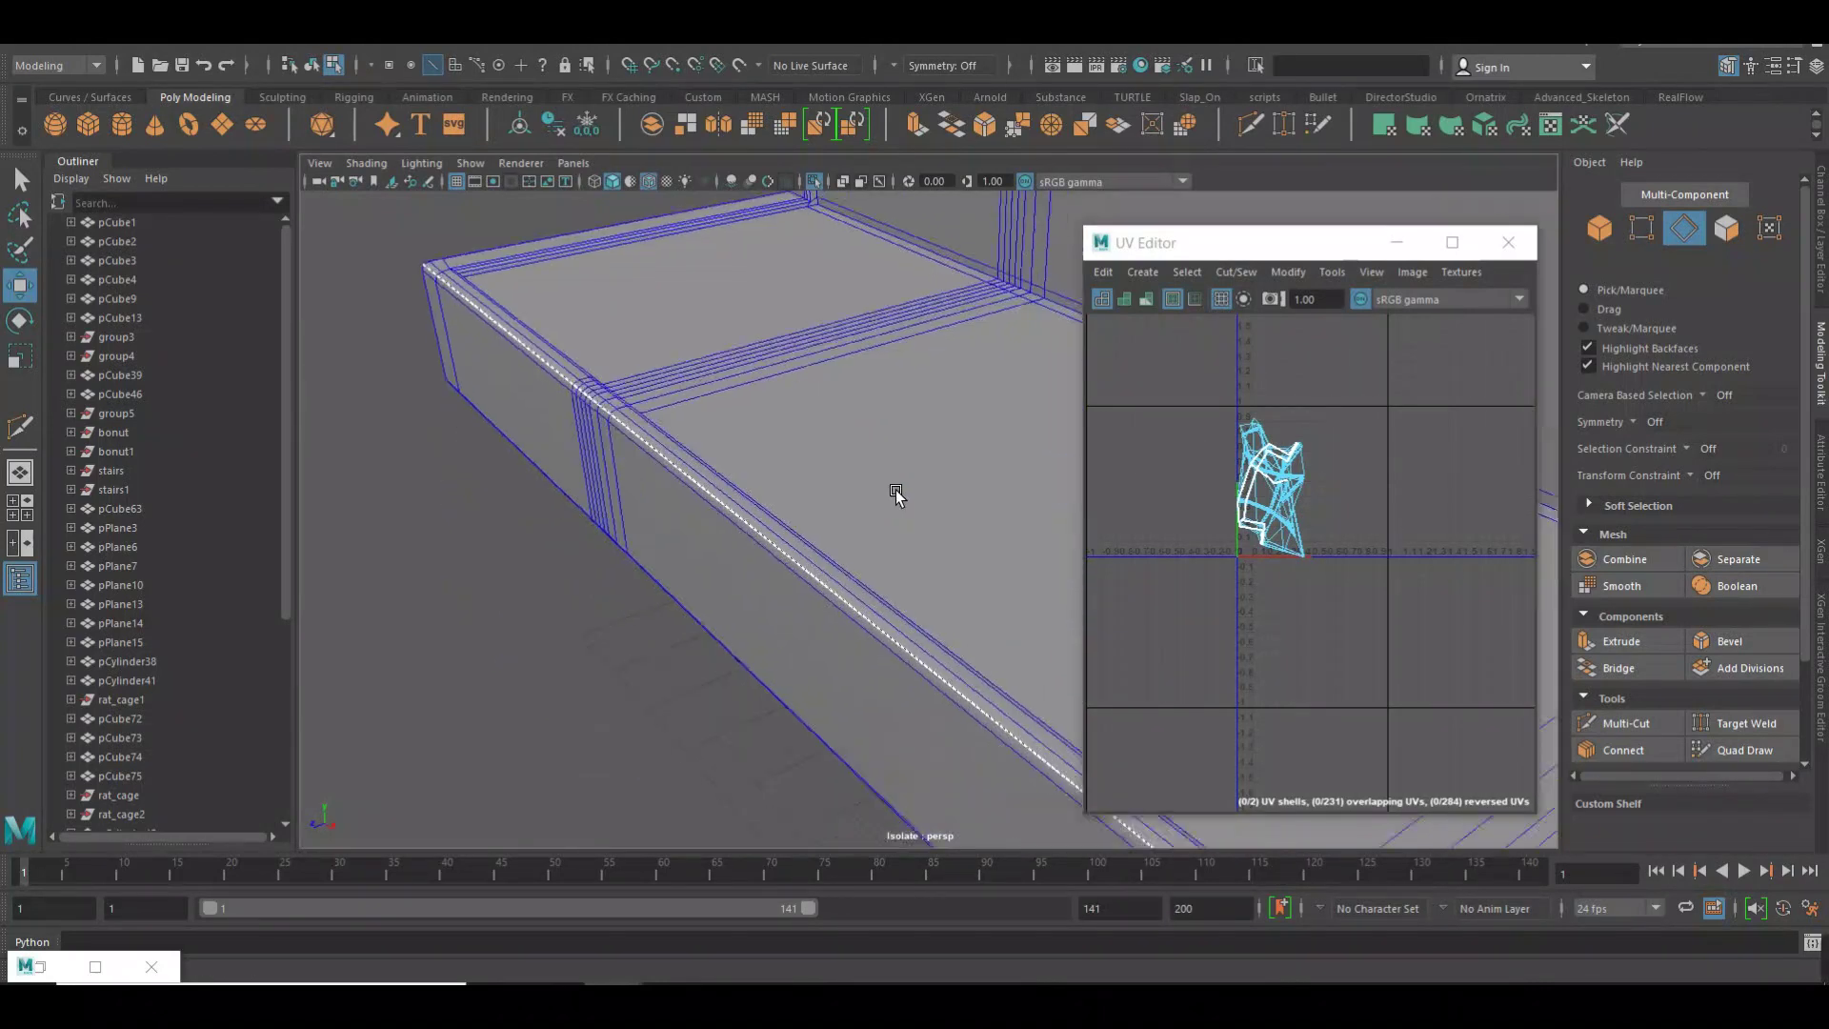
scroll(856, 471, up, 2)
mouse_move(856, 470)
alt+mouse_down()
mouse_move(814, 438)
mouse_move(911, 543)
alt+mouse_up()
scroll(815, 440, up, 2)
scroll(804, 511, up, 2)
scroll(858, 510, up, 2)
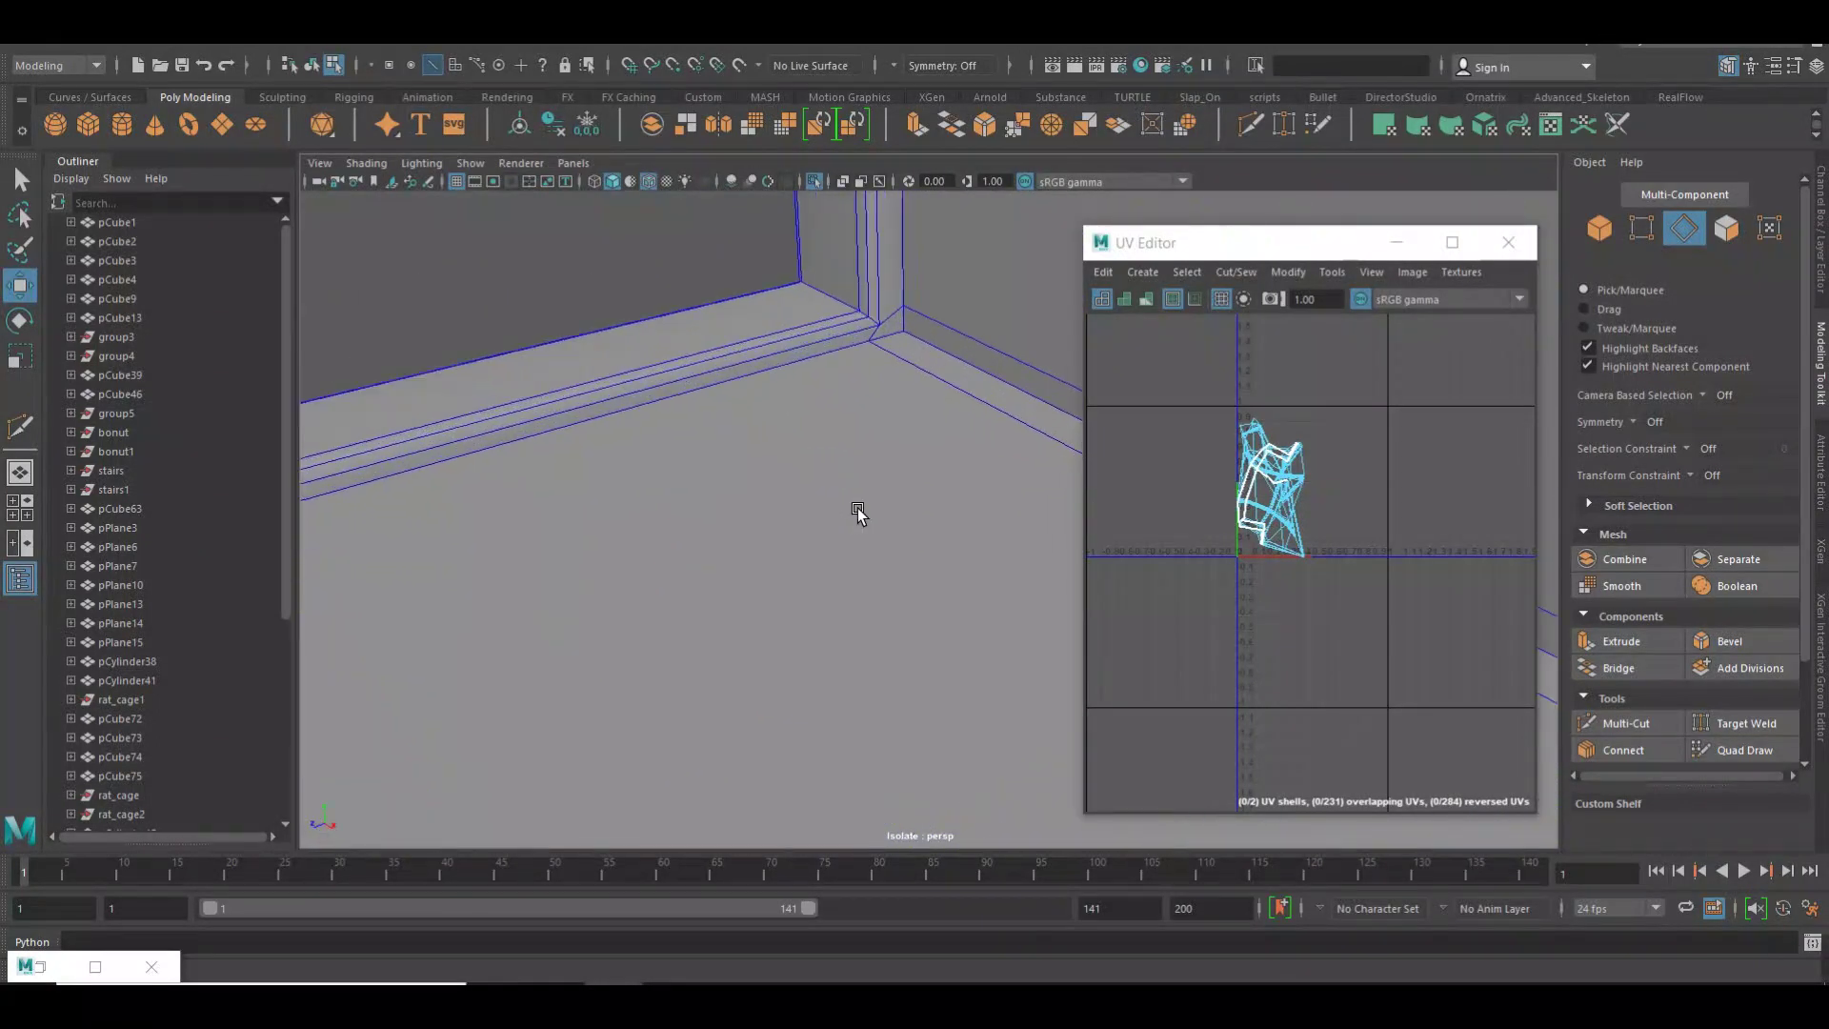
click(893, 347)
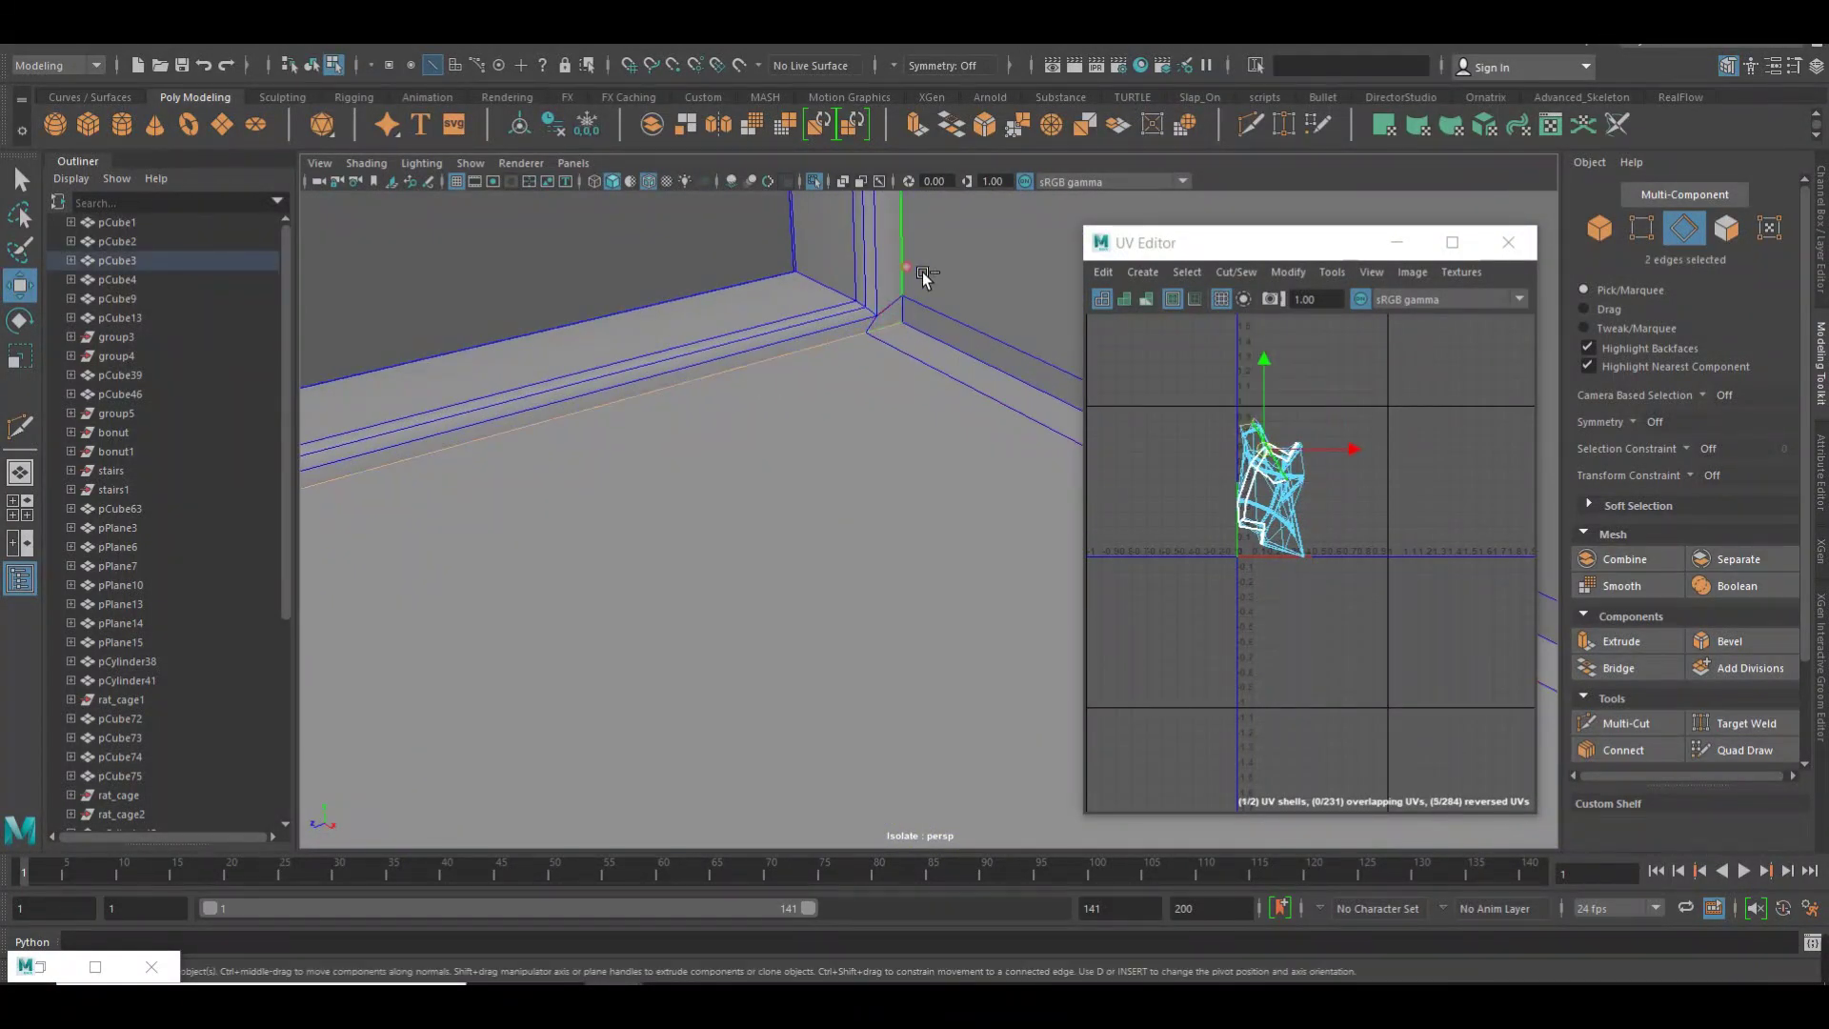
shift+right_drag(1158, 412, 1070, 425)
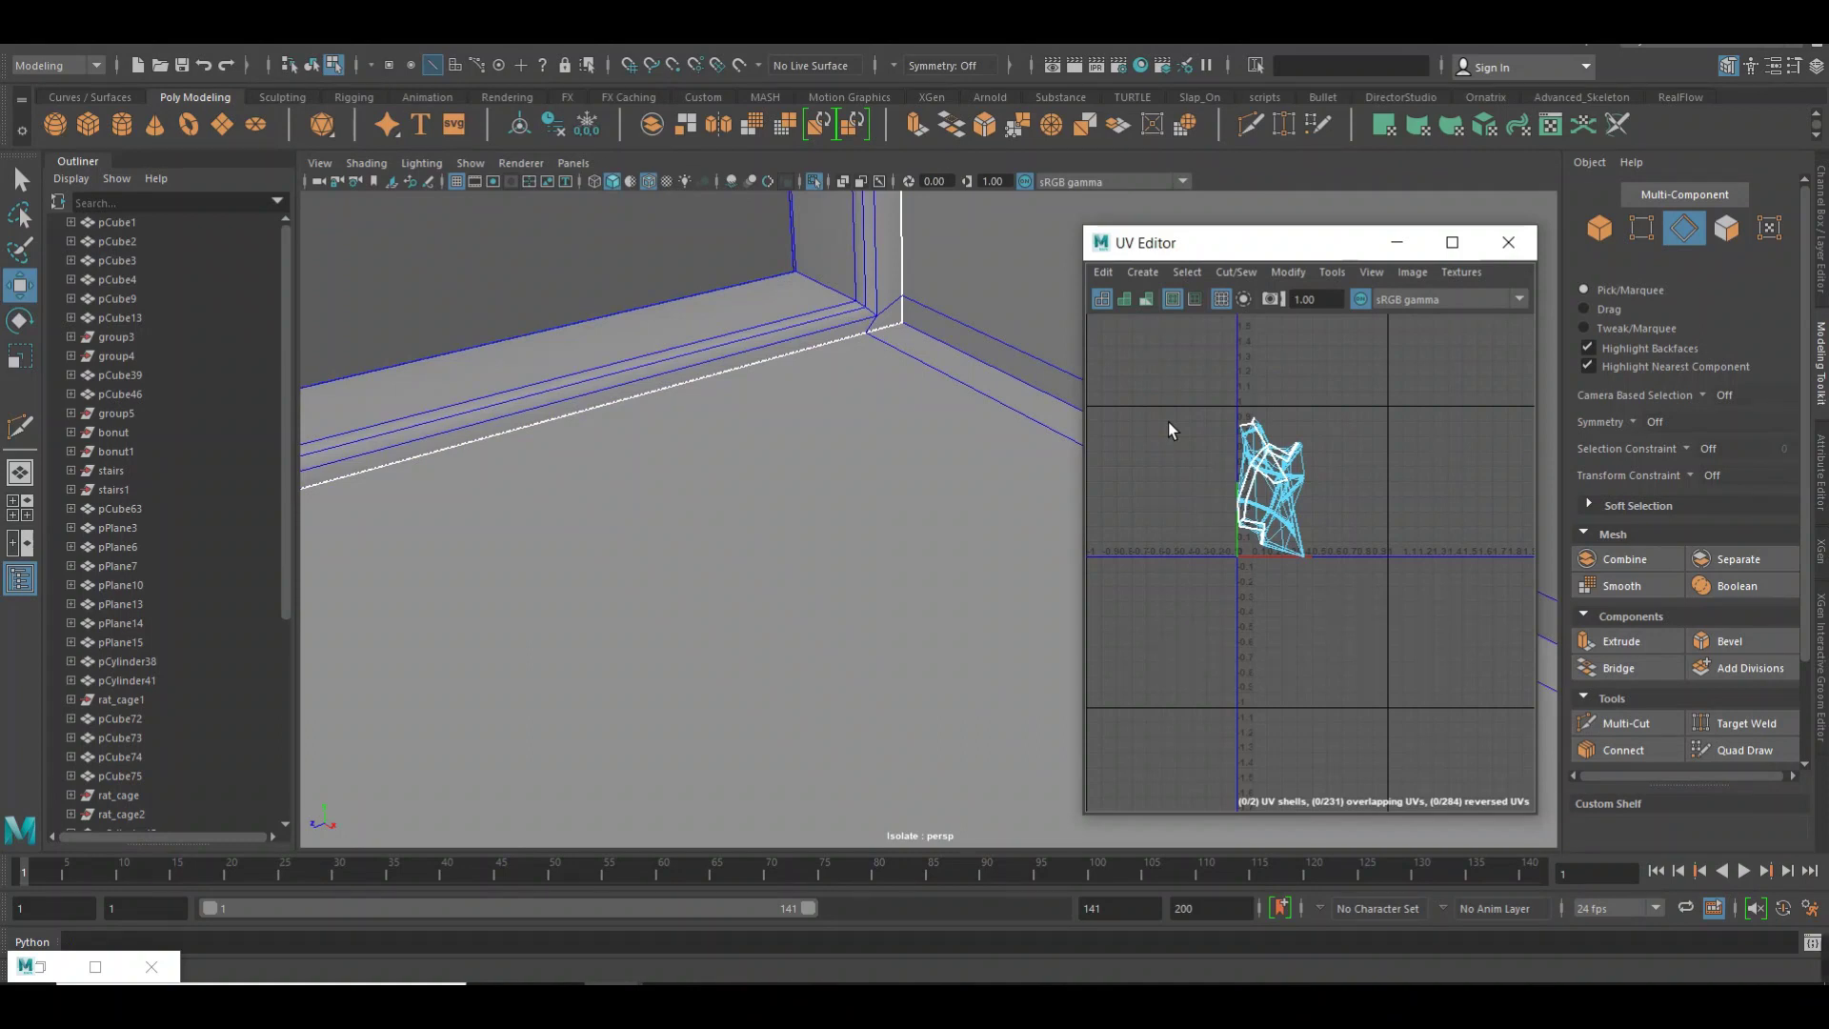
Cut the UVs along the edge loop on the wall's top.
alt+drag(973, 397, 819, 432)
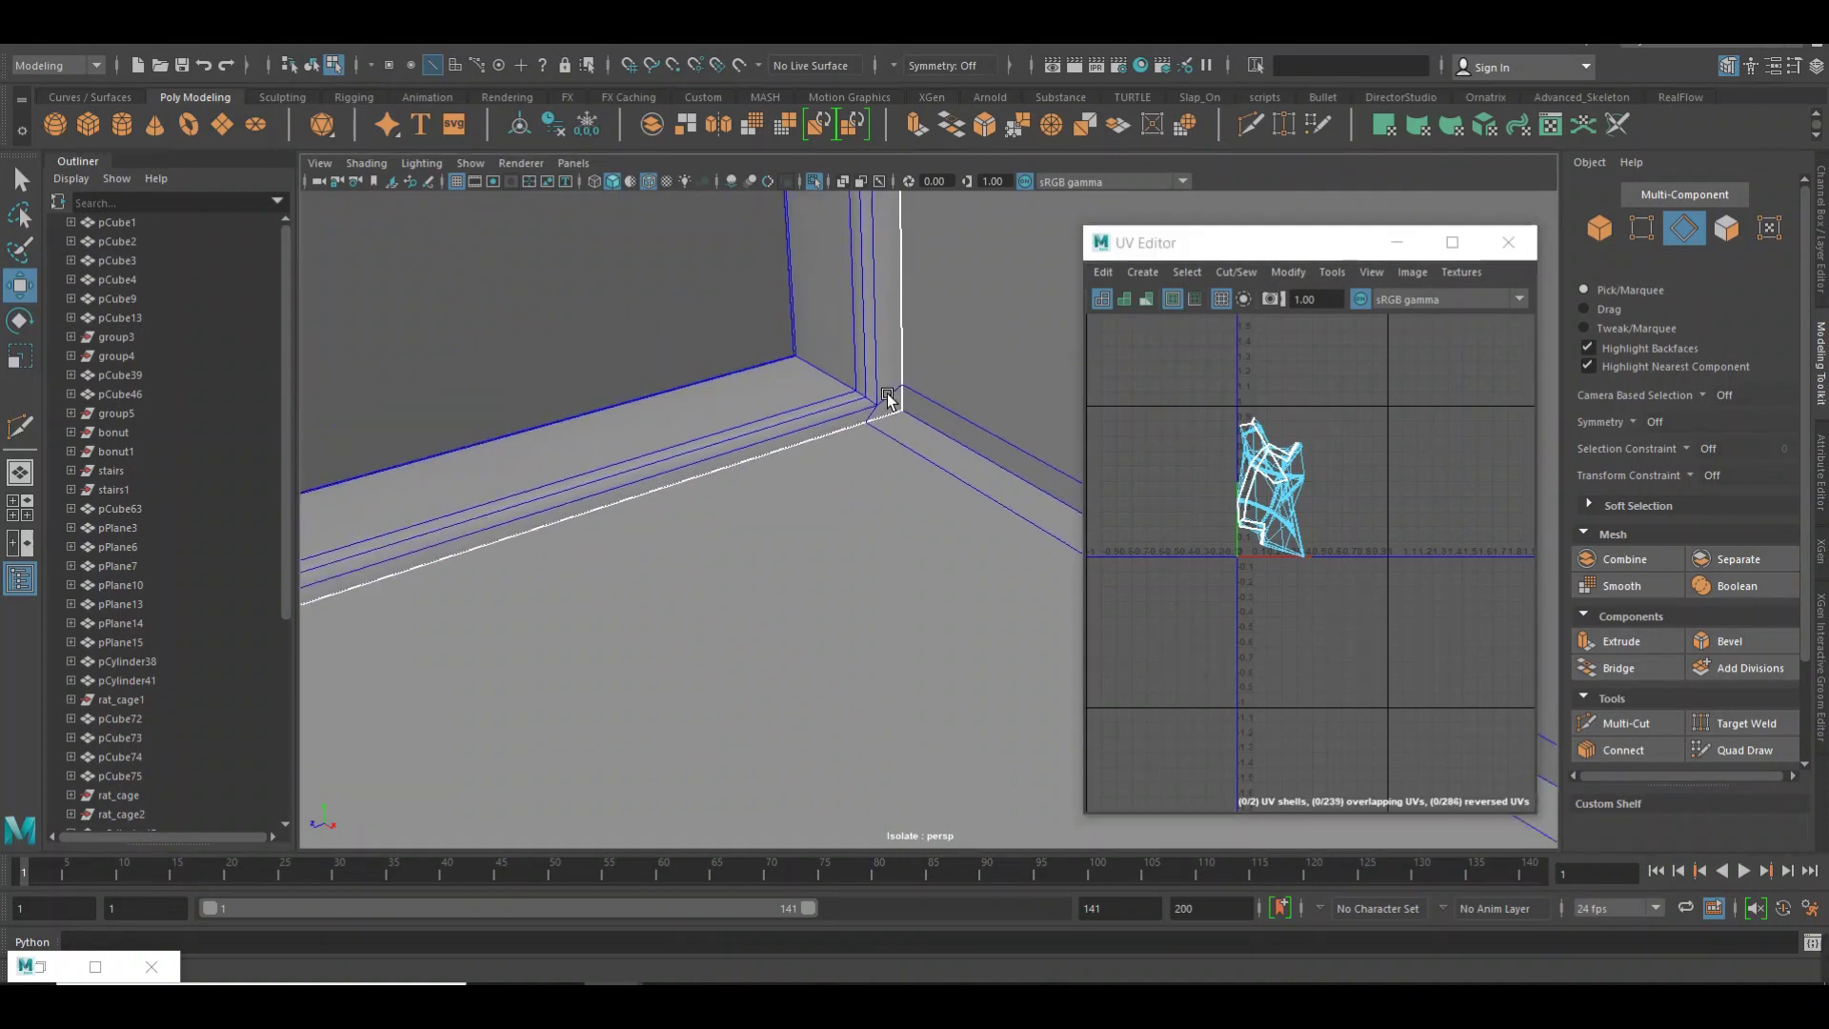
scroll(829, 448, up, 3)
alt+right_drag(836, 470, 764, 465)
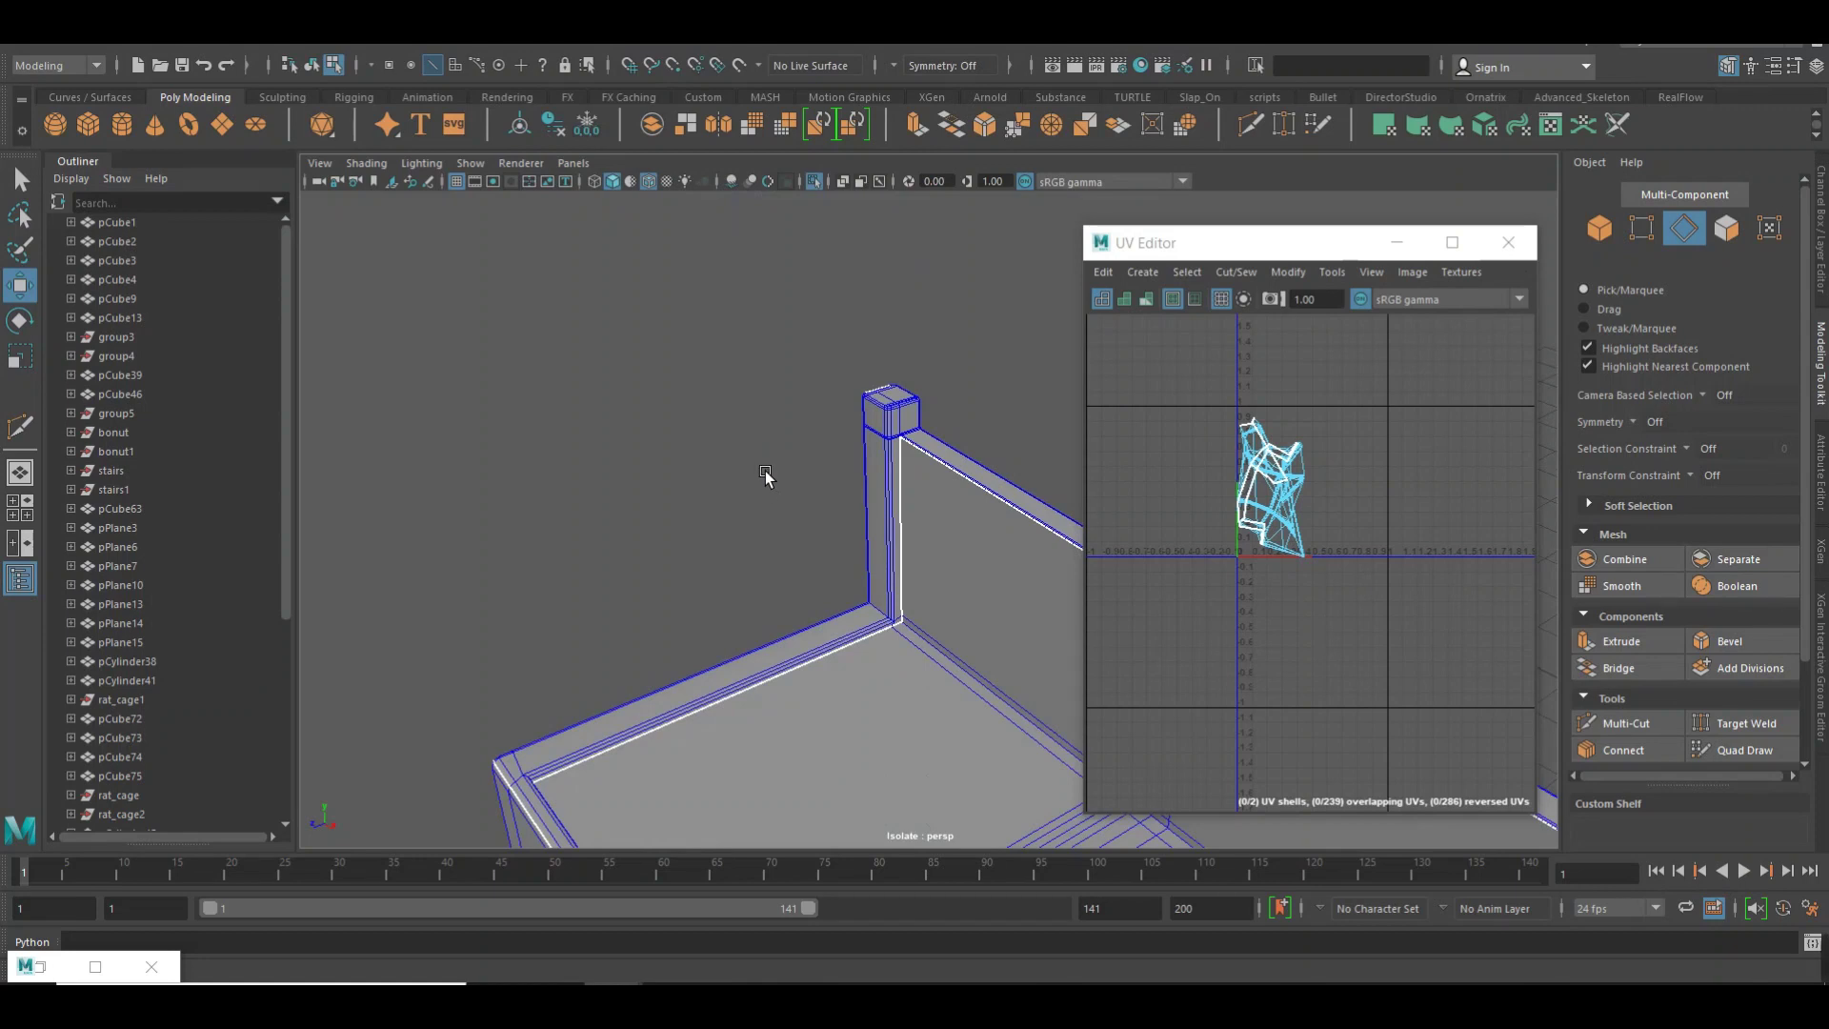
alt+right_drag(764, 472, 765, 629)
alt+drag(765, 629, 979, 715)
alt+right_drag(980, 714, 895, 544)
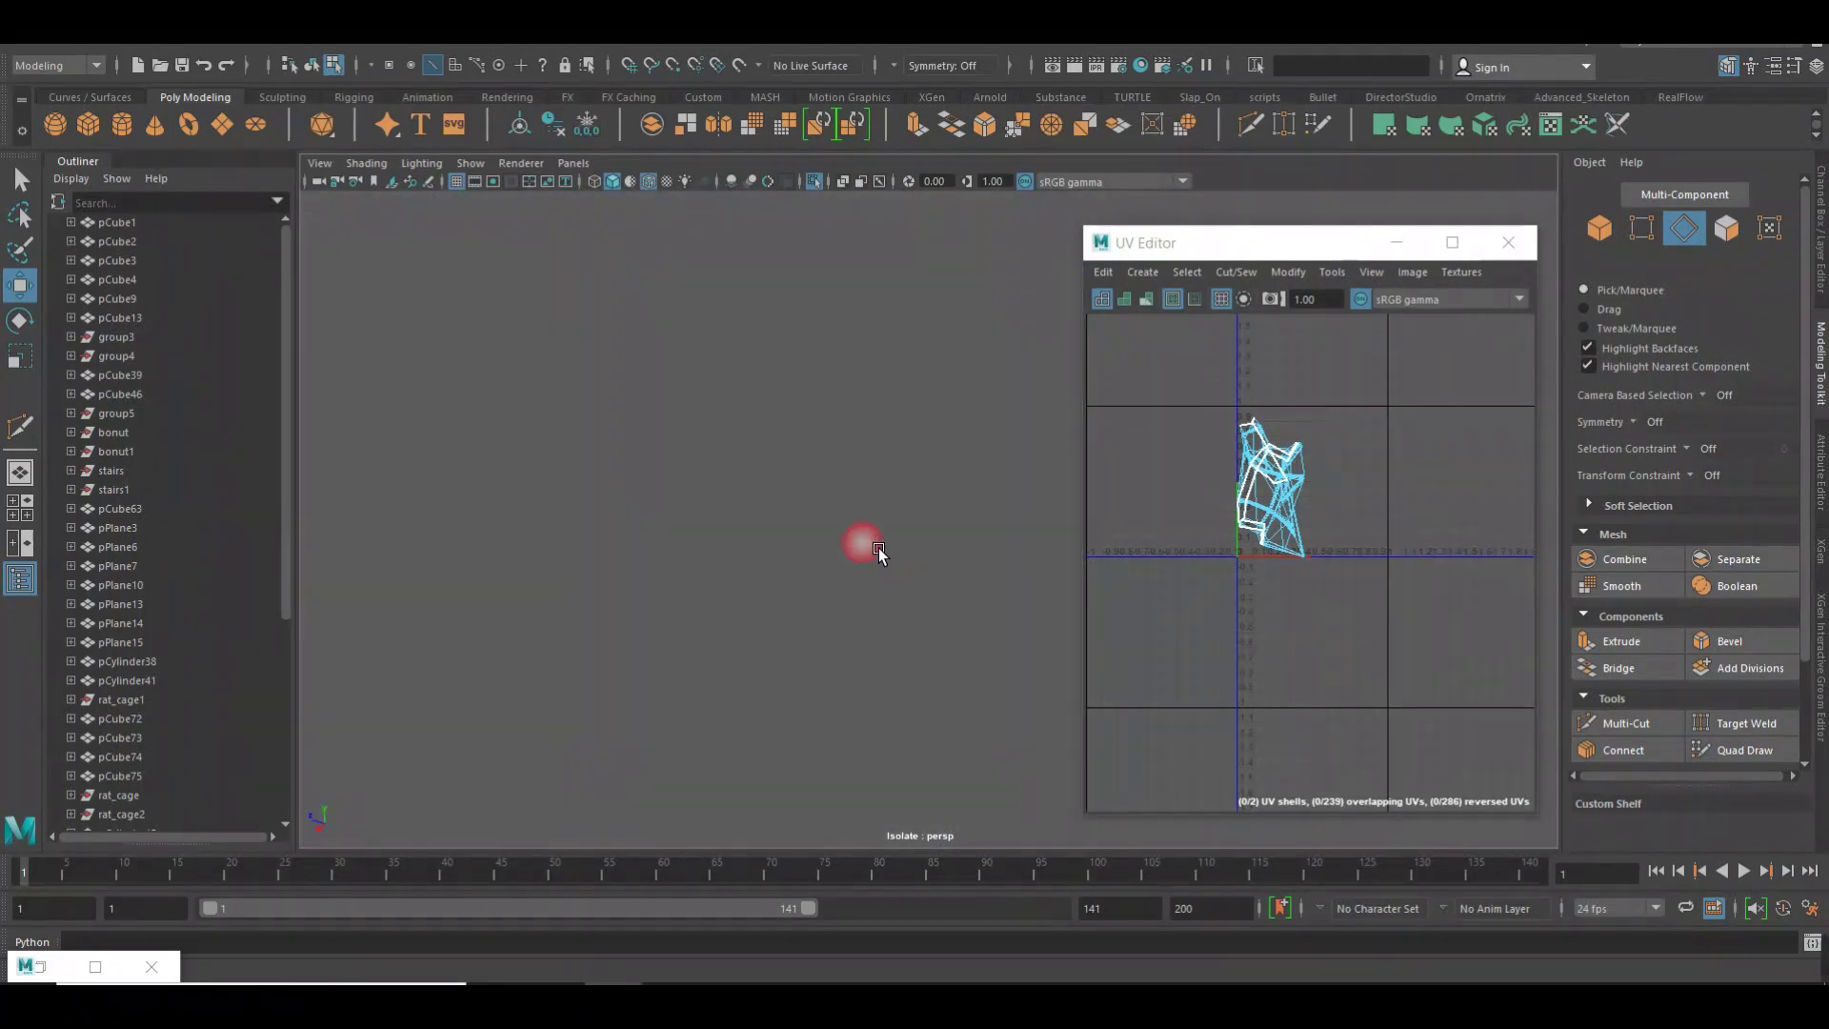
mouse_move(759, 490)
alt+right_down()
mouse_move(702, 477)
mouse_move(751, 519)
mouse_move(696, 462)
alt+right_up()
double_click(694, 462)
shift+right_drag(871, 454, 862, 457)
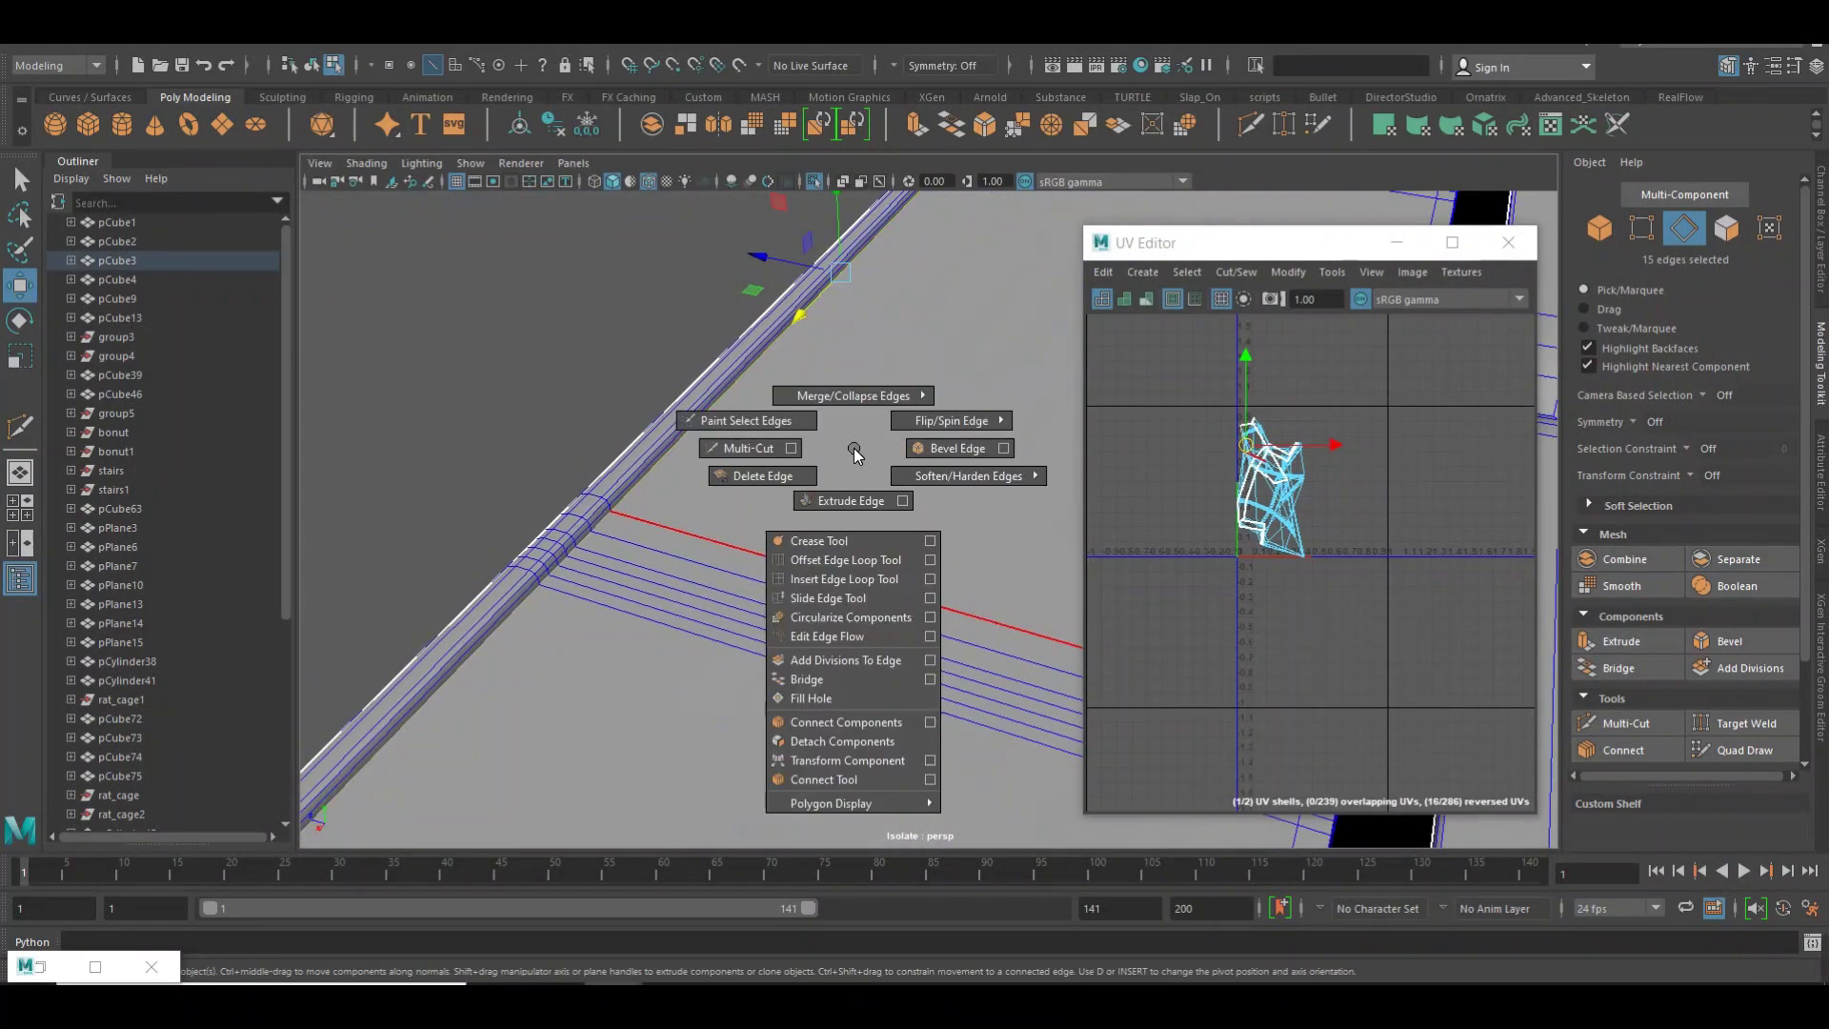
shift+right_drag(1219, 461, 1208, 427)
click(1208, 427)
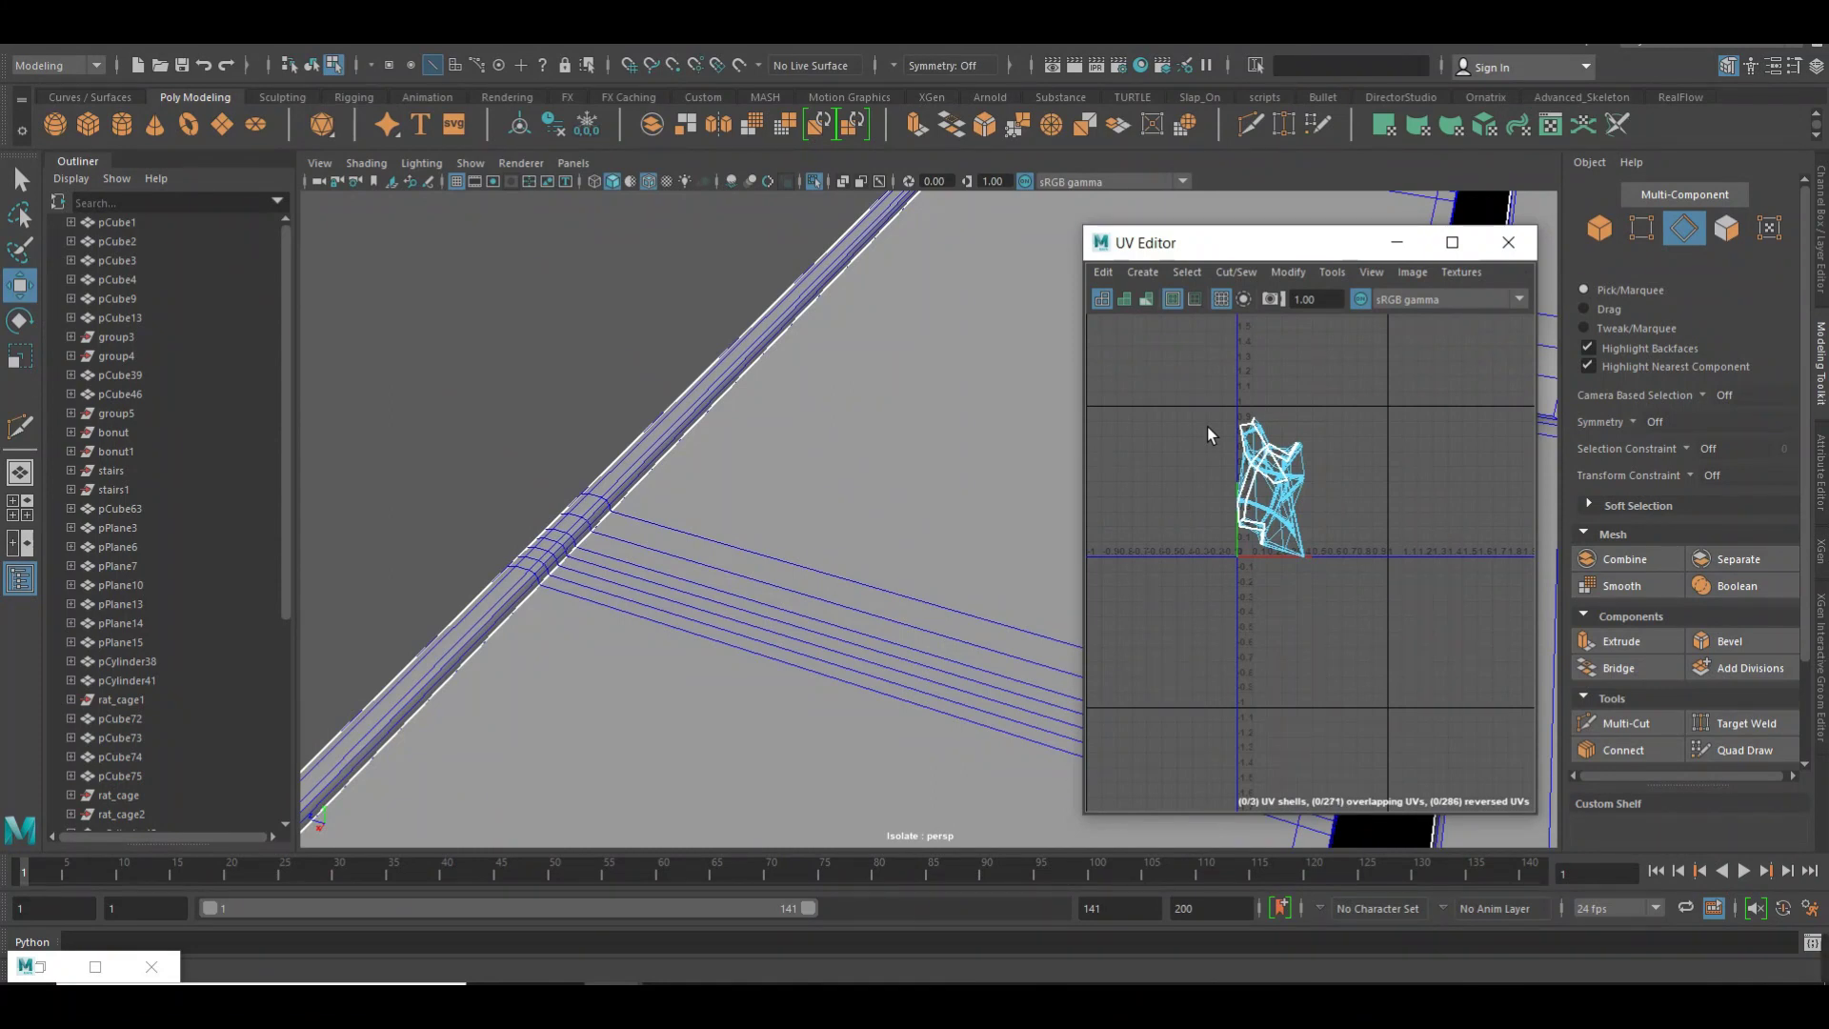
Dismiss the security notification and tumble back onto the sofa seat.
scroll(833, 402, down, 5)
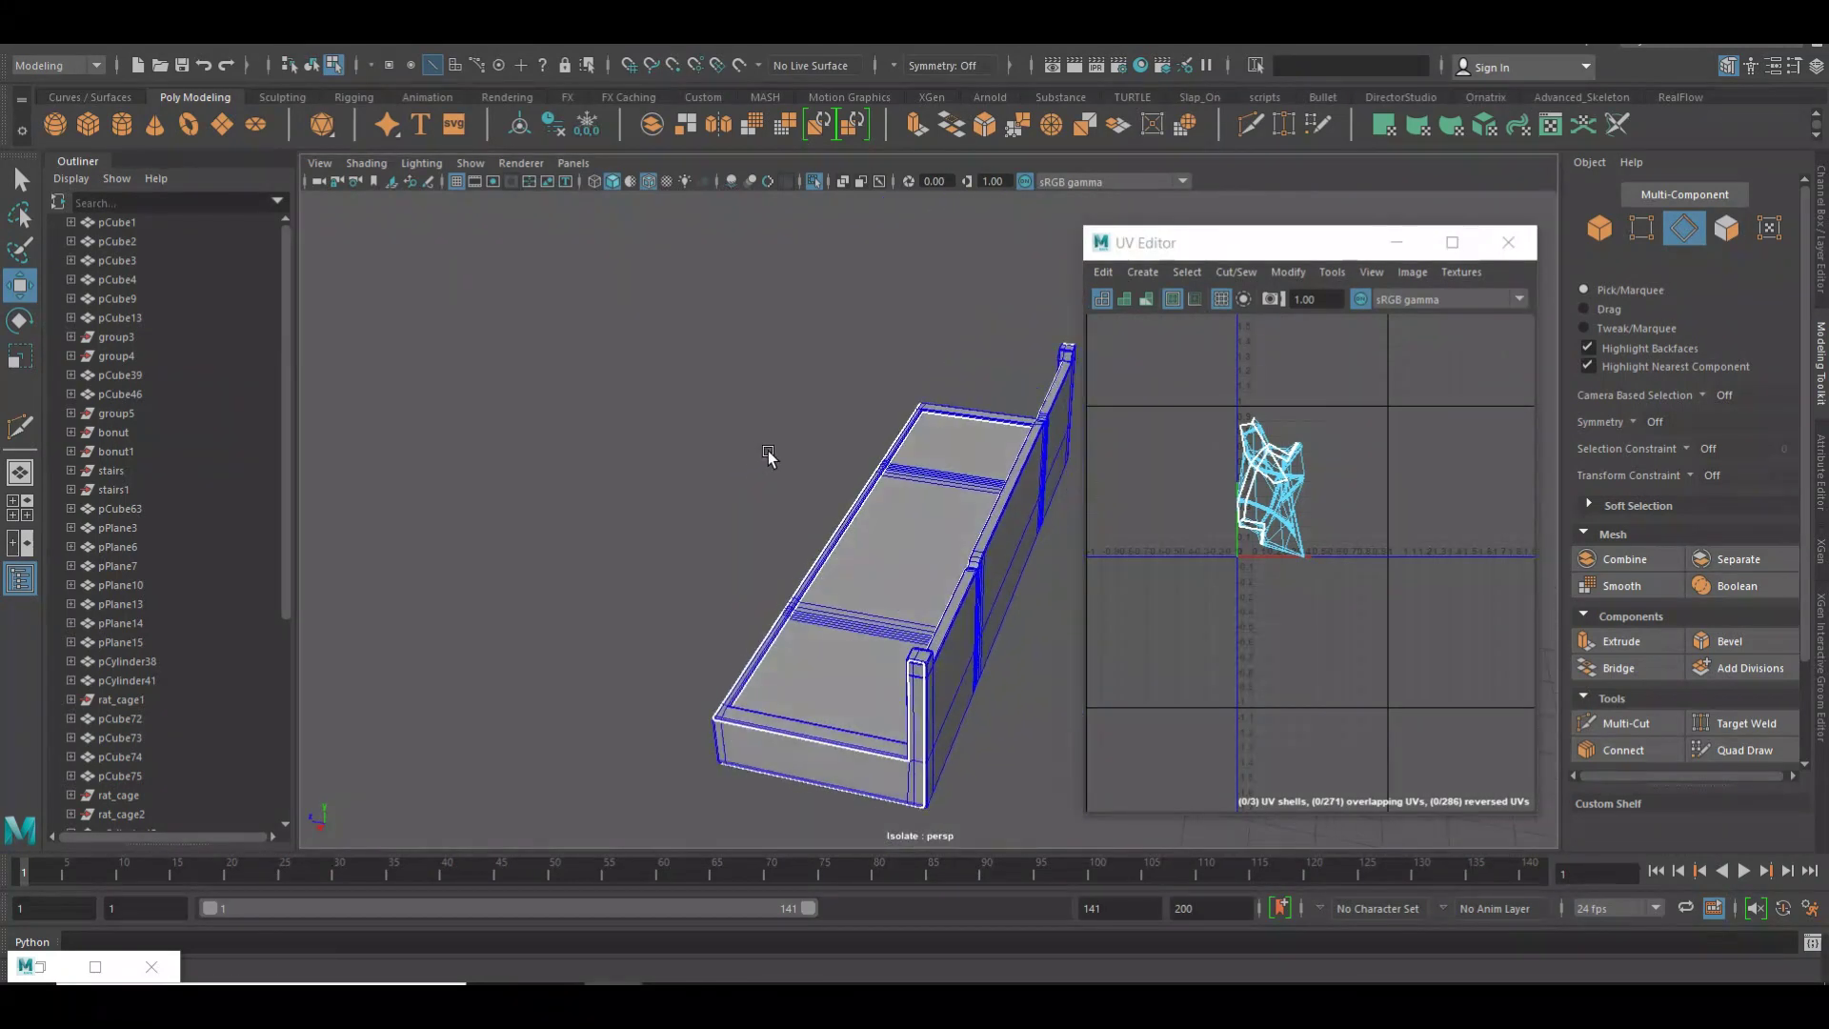
alt+drag(739, 463, 872, 456)
mouse_move(694, 339)
alt+mouse_down()
mouse_move(584, 428)
mouse_move(763, 277)
alt+mouse_up()
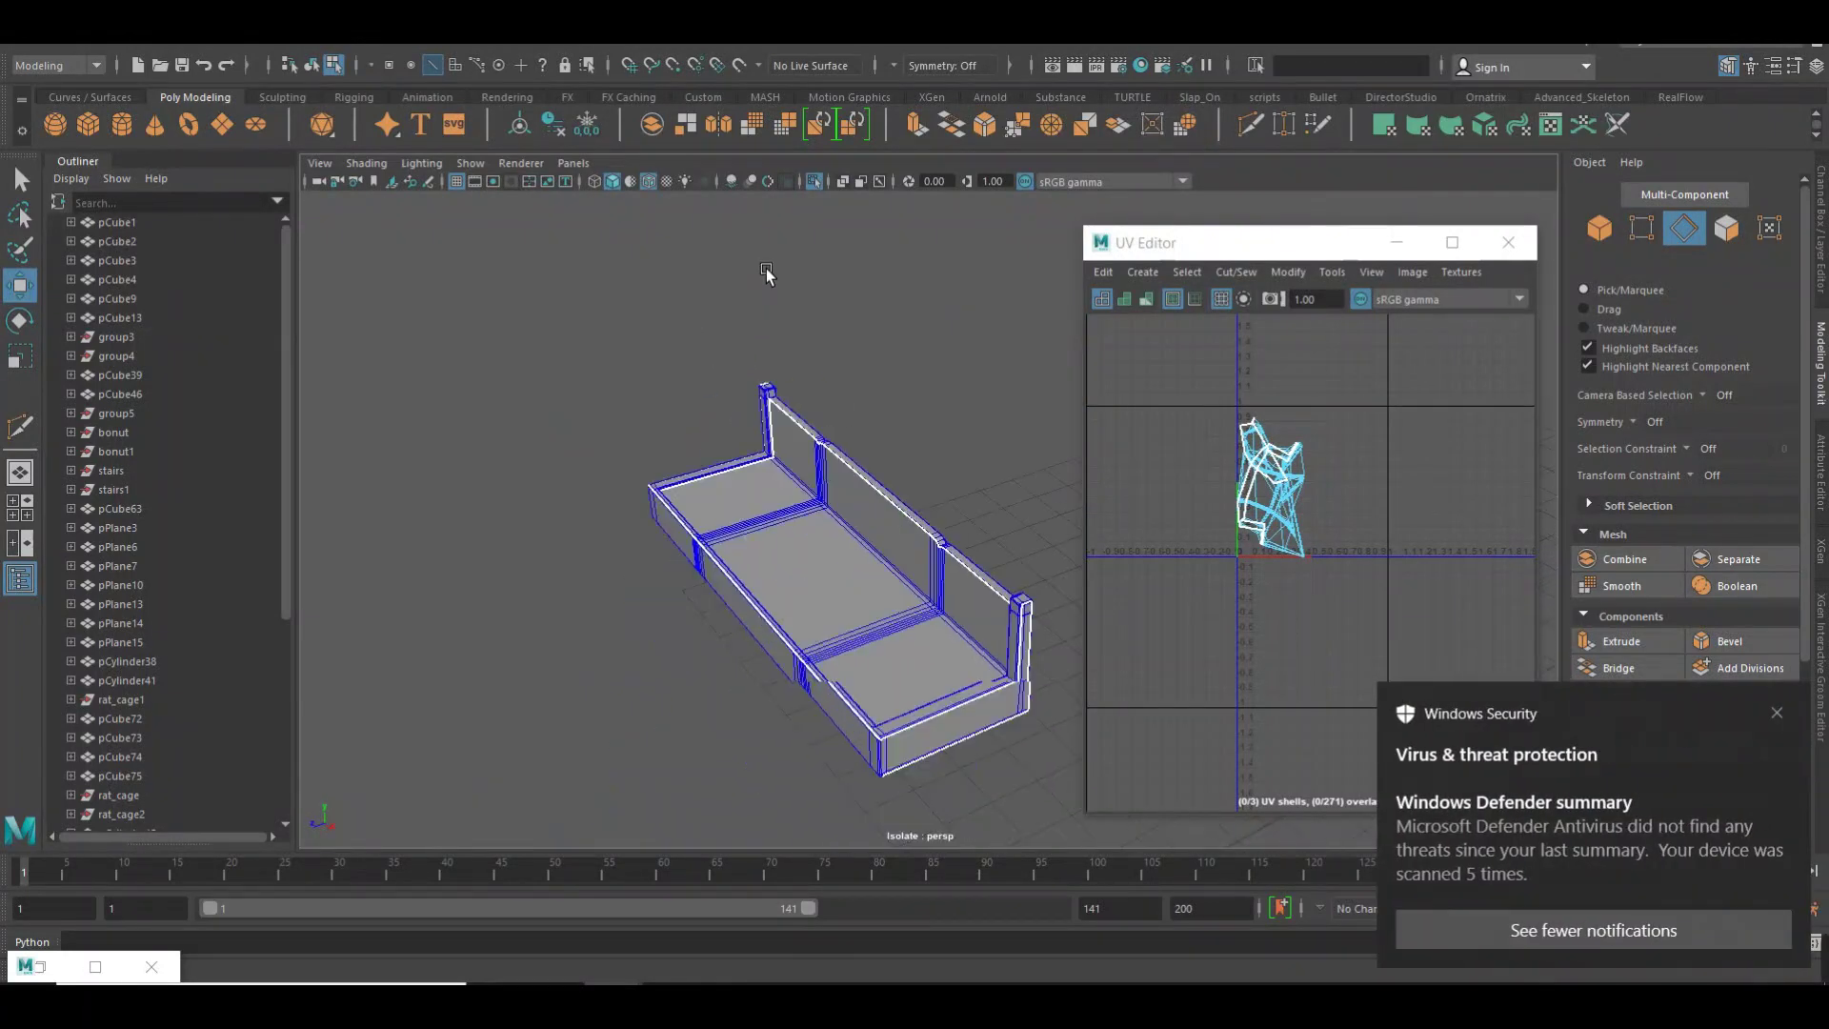
click(1777, 713)
alt+drag(1008, 613, 969, 596)
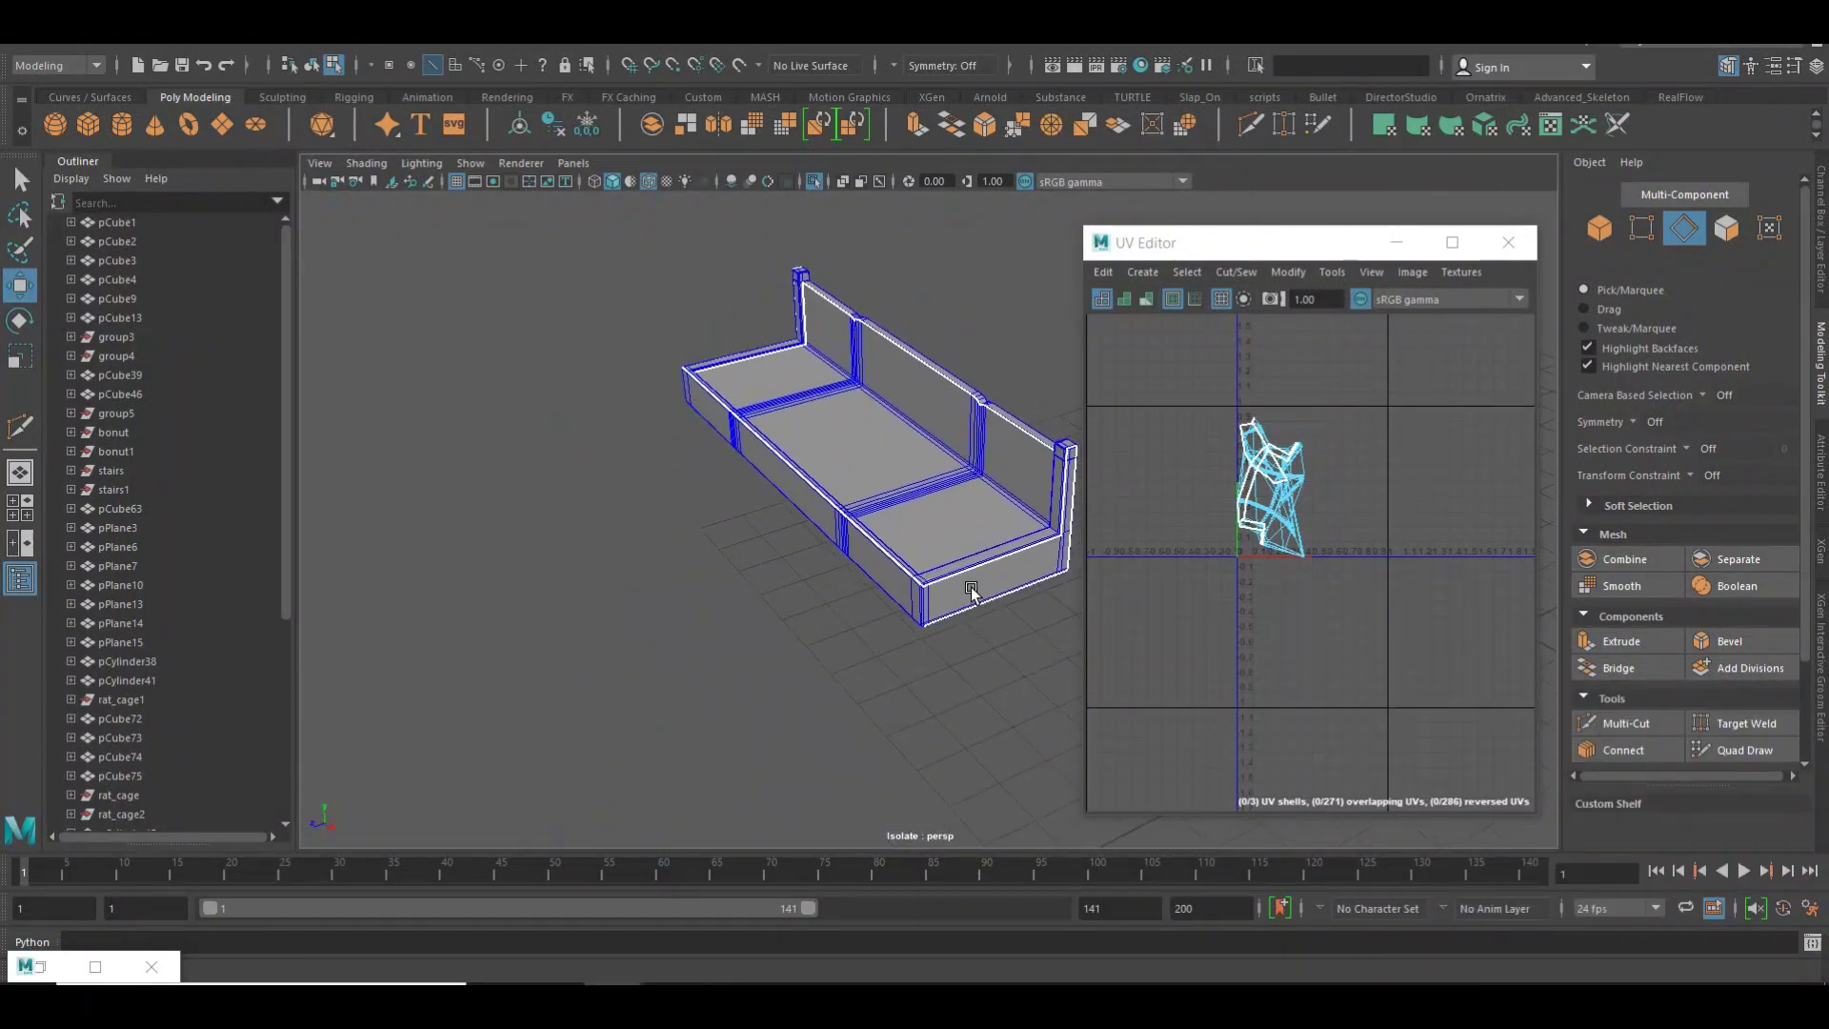
scroll(938, 583, up, 5)
scroll(900, 583, up, 3)
scroll(893, 595, down, 5)
Tumble and zoom the view to frame the back post.
mouse_move(844, 606)
alt+mouse_down()
mouse_move(780, 604)
mouse_move(845, 608)
mouse_move(825, 553)
mouse_move(748, 523)
mouse_move(698, 462)
alt+mouse_up()
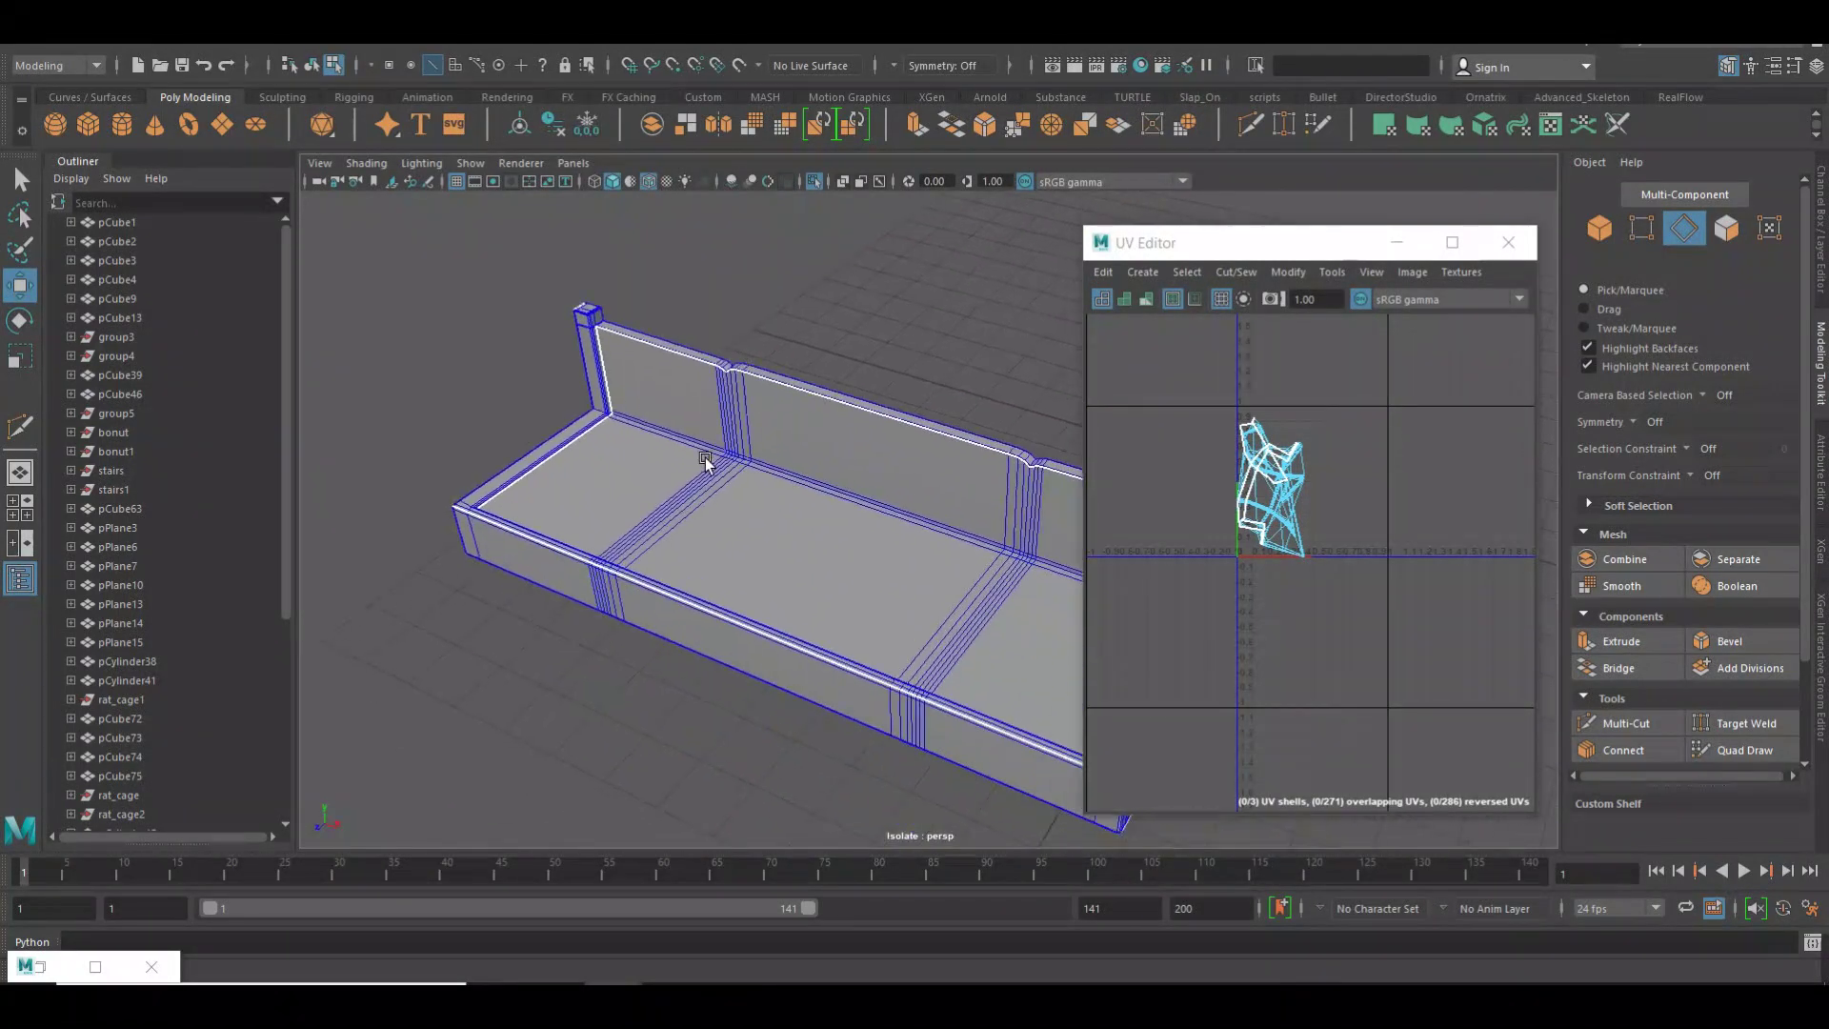
scroll(667, 462, up, 2)
scroll(676, 476, up, 2)
scroll(675, 477, down, 2)
scroll(777, 491, up, 2)
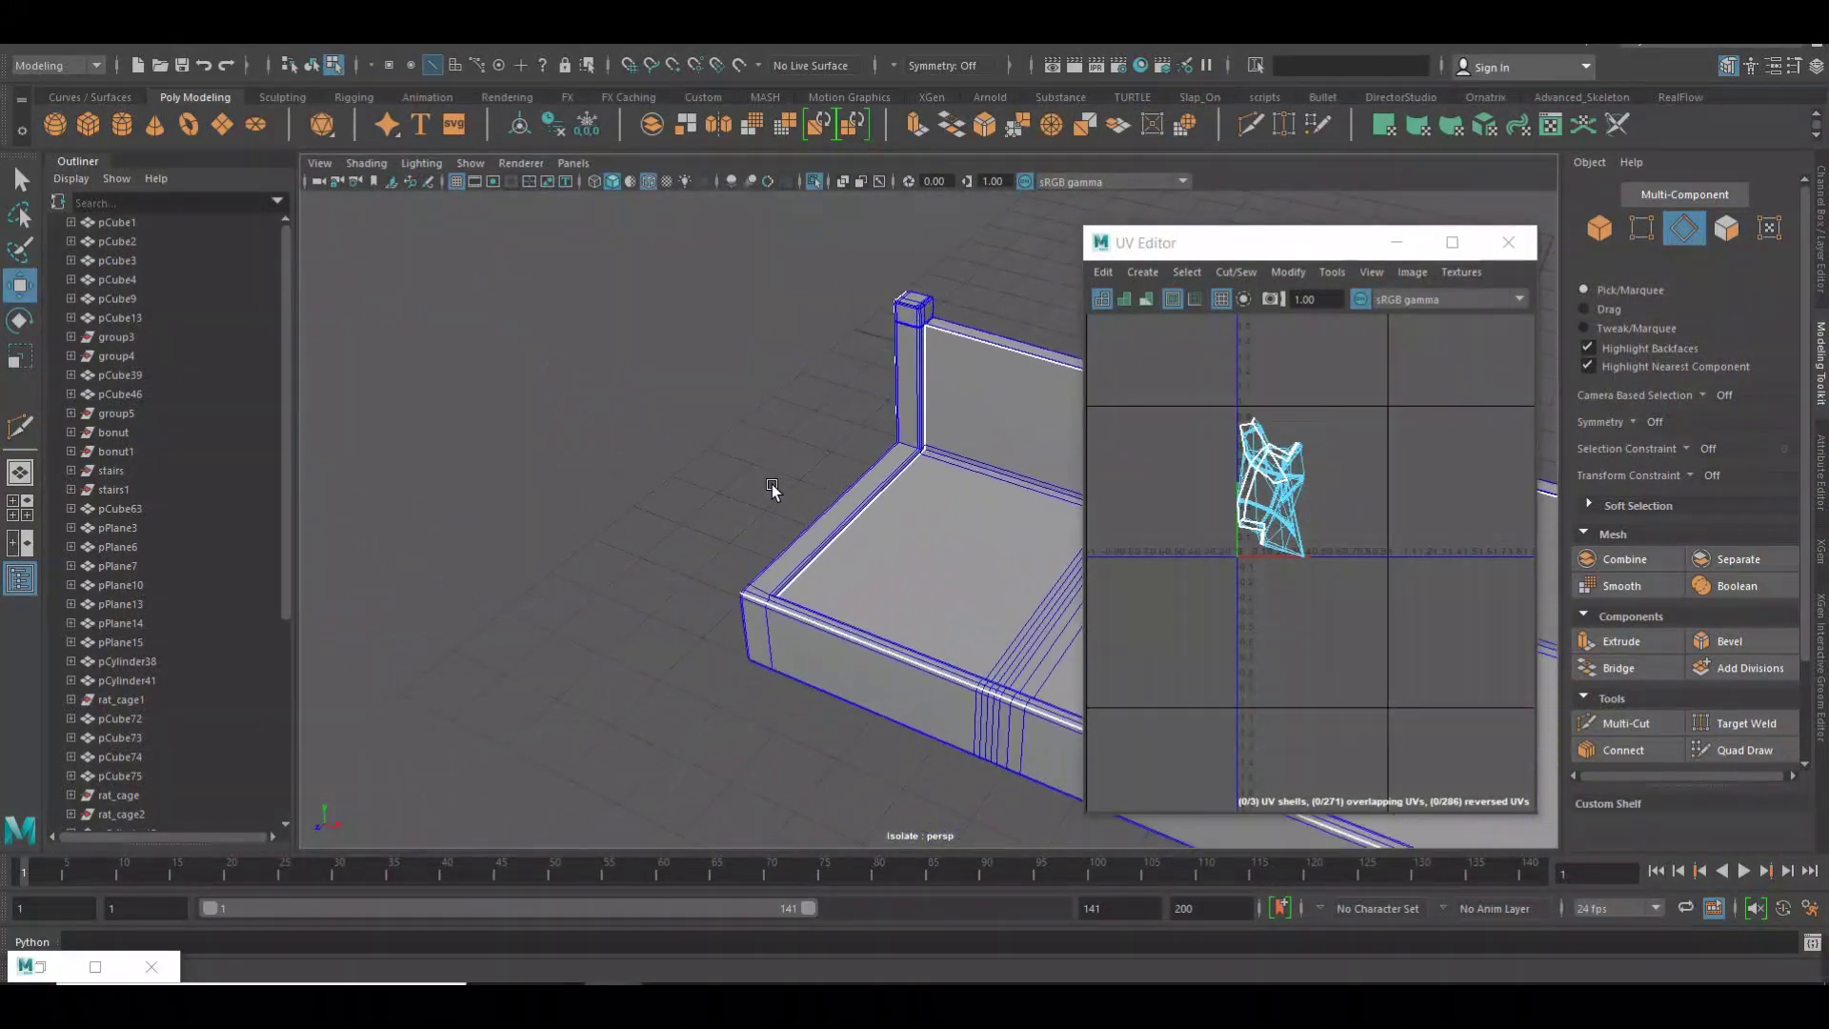
scroll(747, 592, up, 2)
scroll(748, 589, up, 2)
alt+right_drag(748, 589, 724, 583)
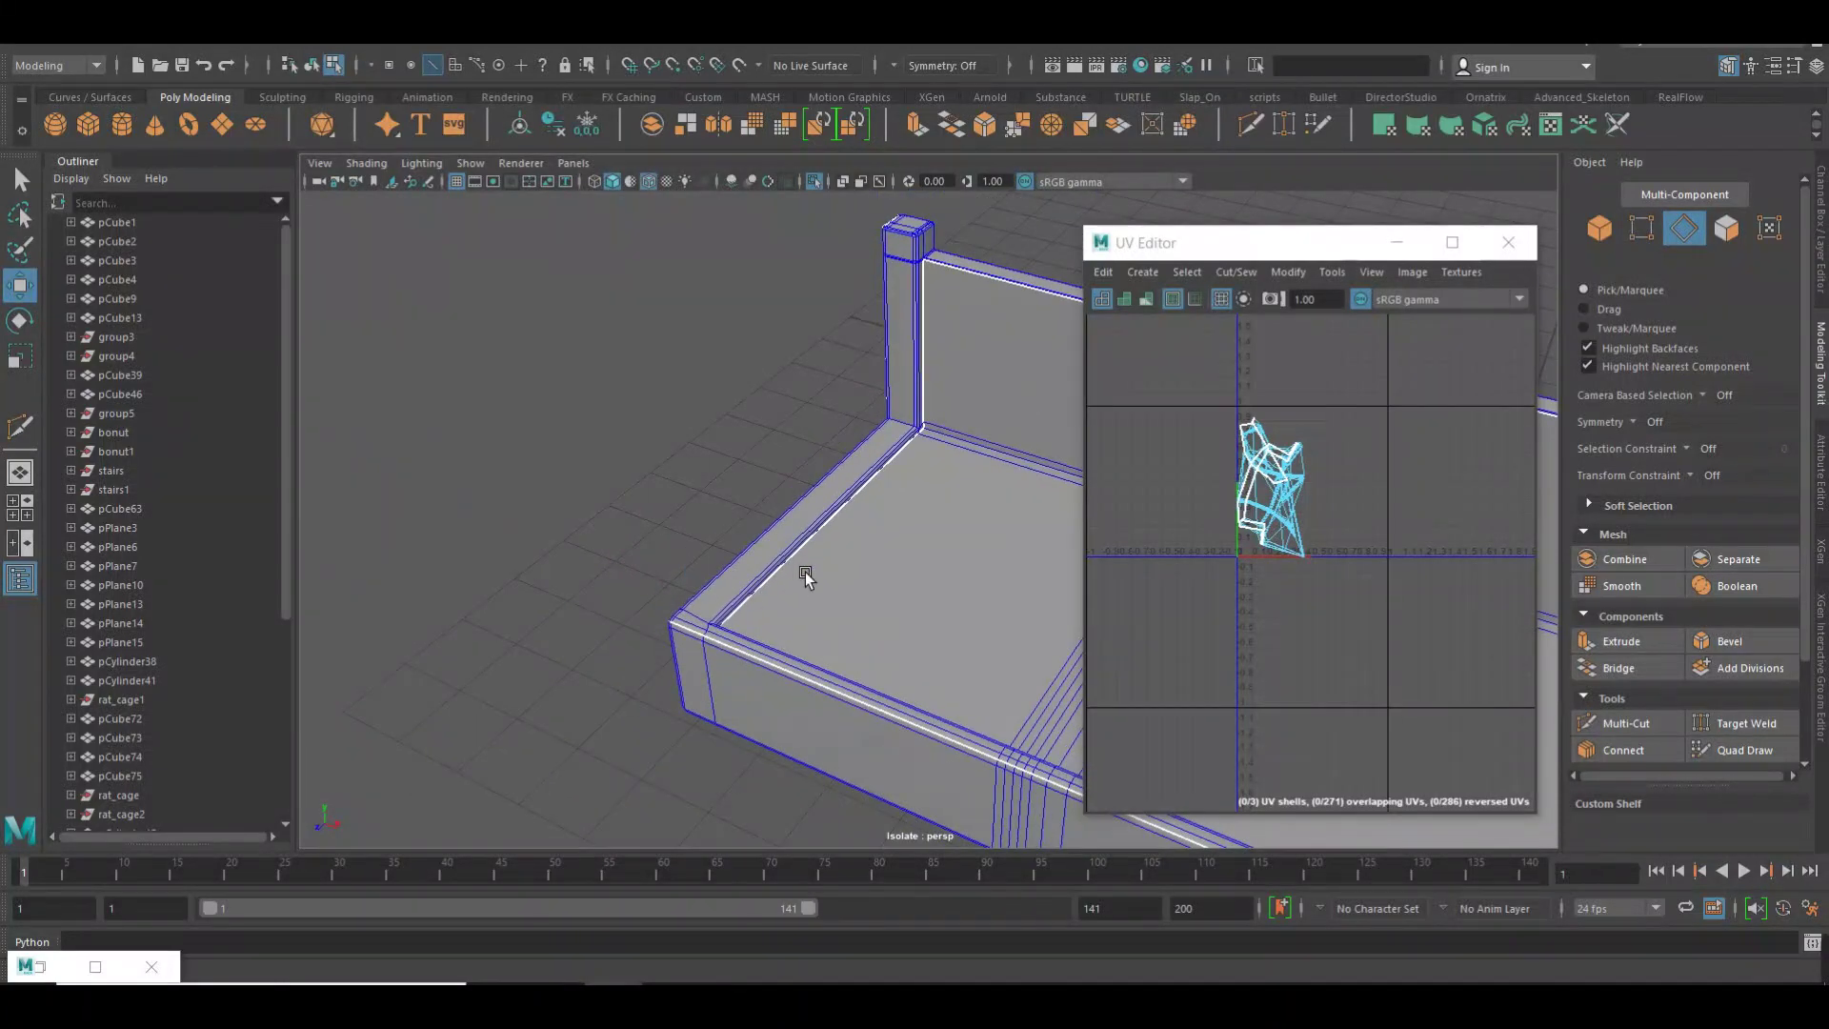
alt+drag(805, 577, 839, 591)
scroll(873, 610, up, 3)
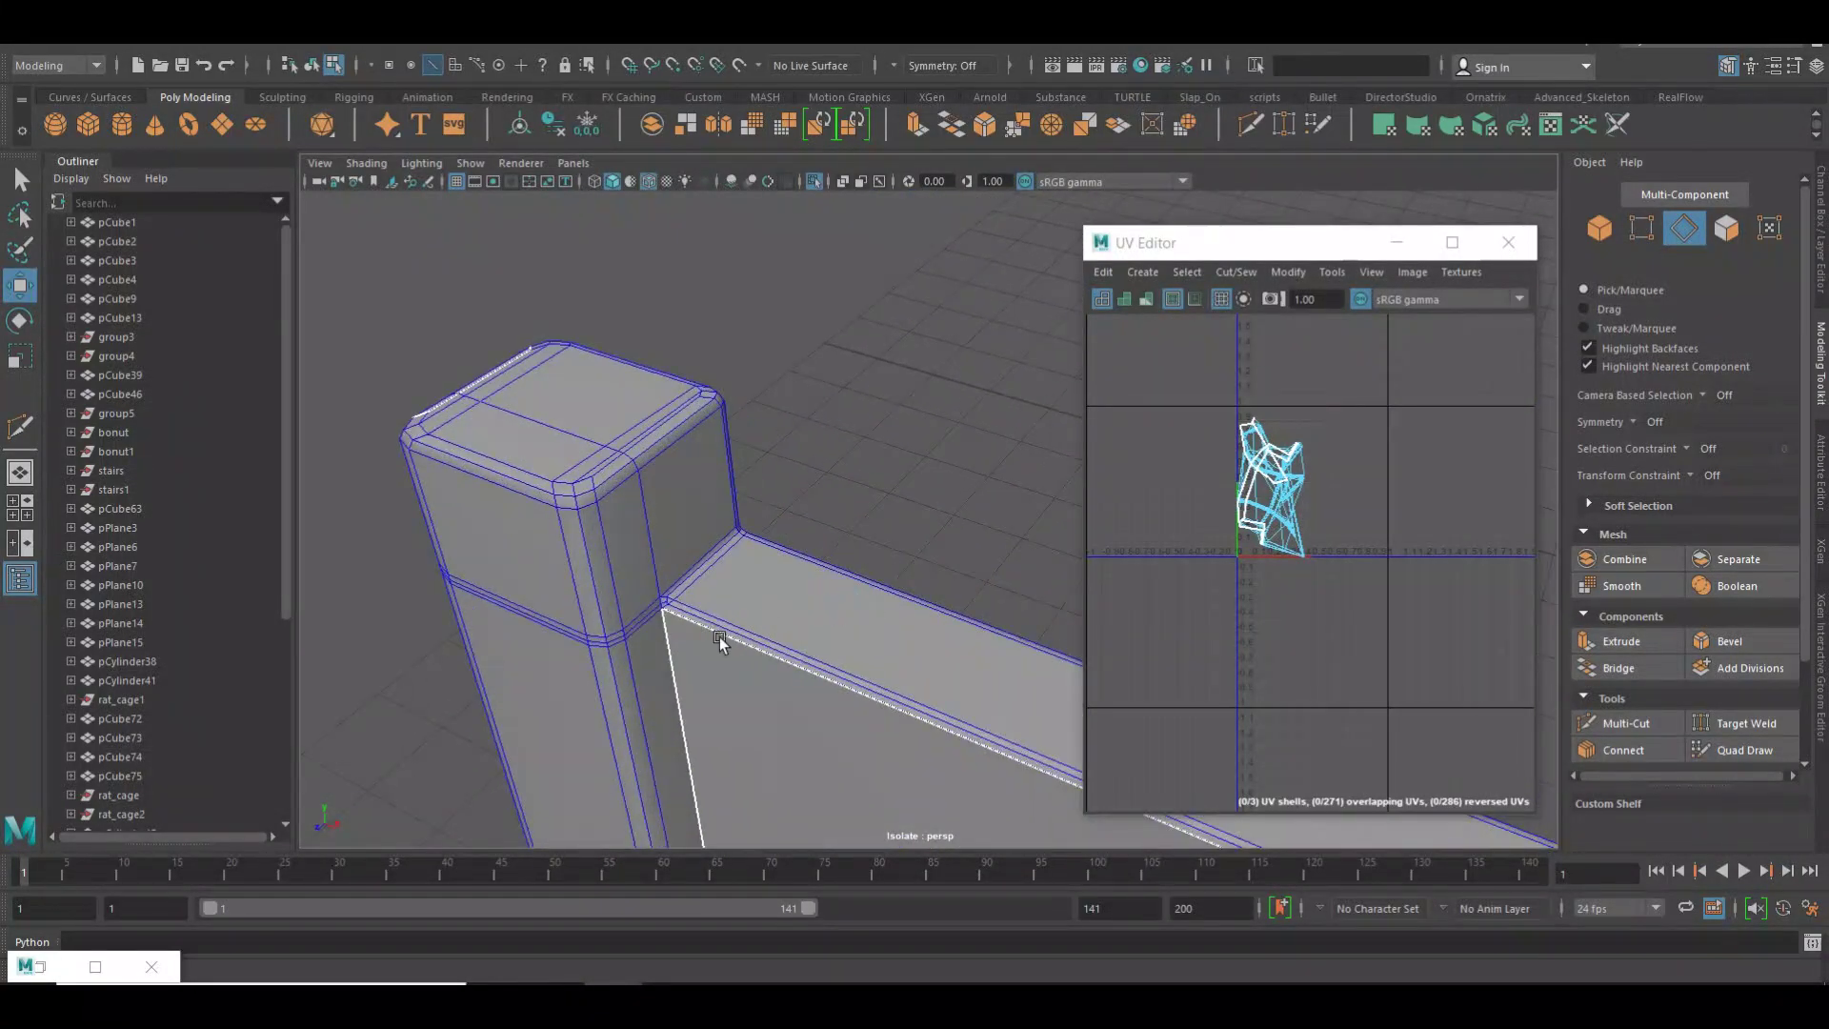
scroll(719, 642, up, 1)
scroll(720, 639, up, 2)
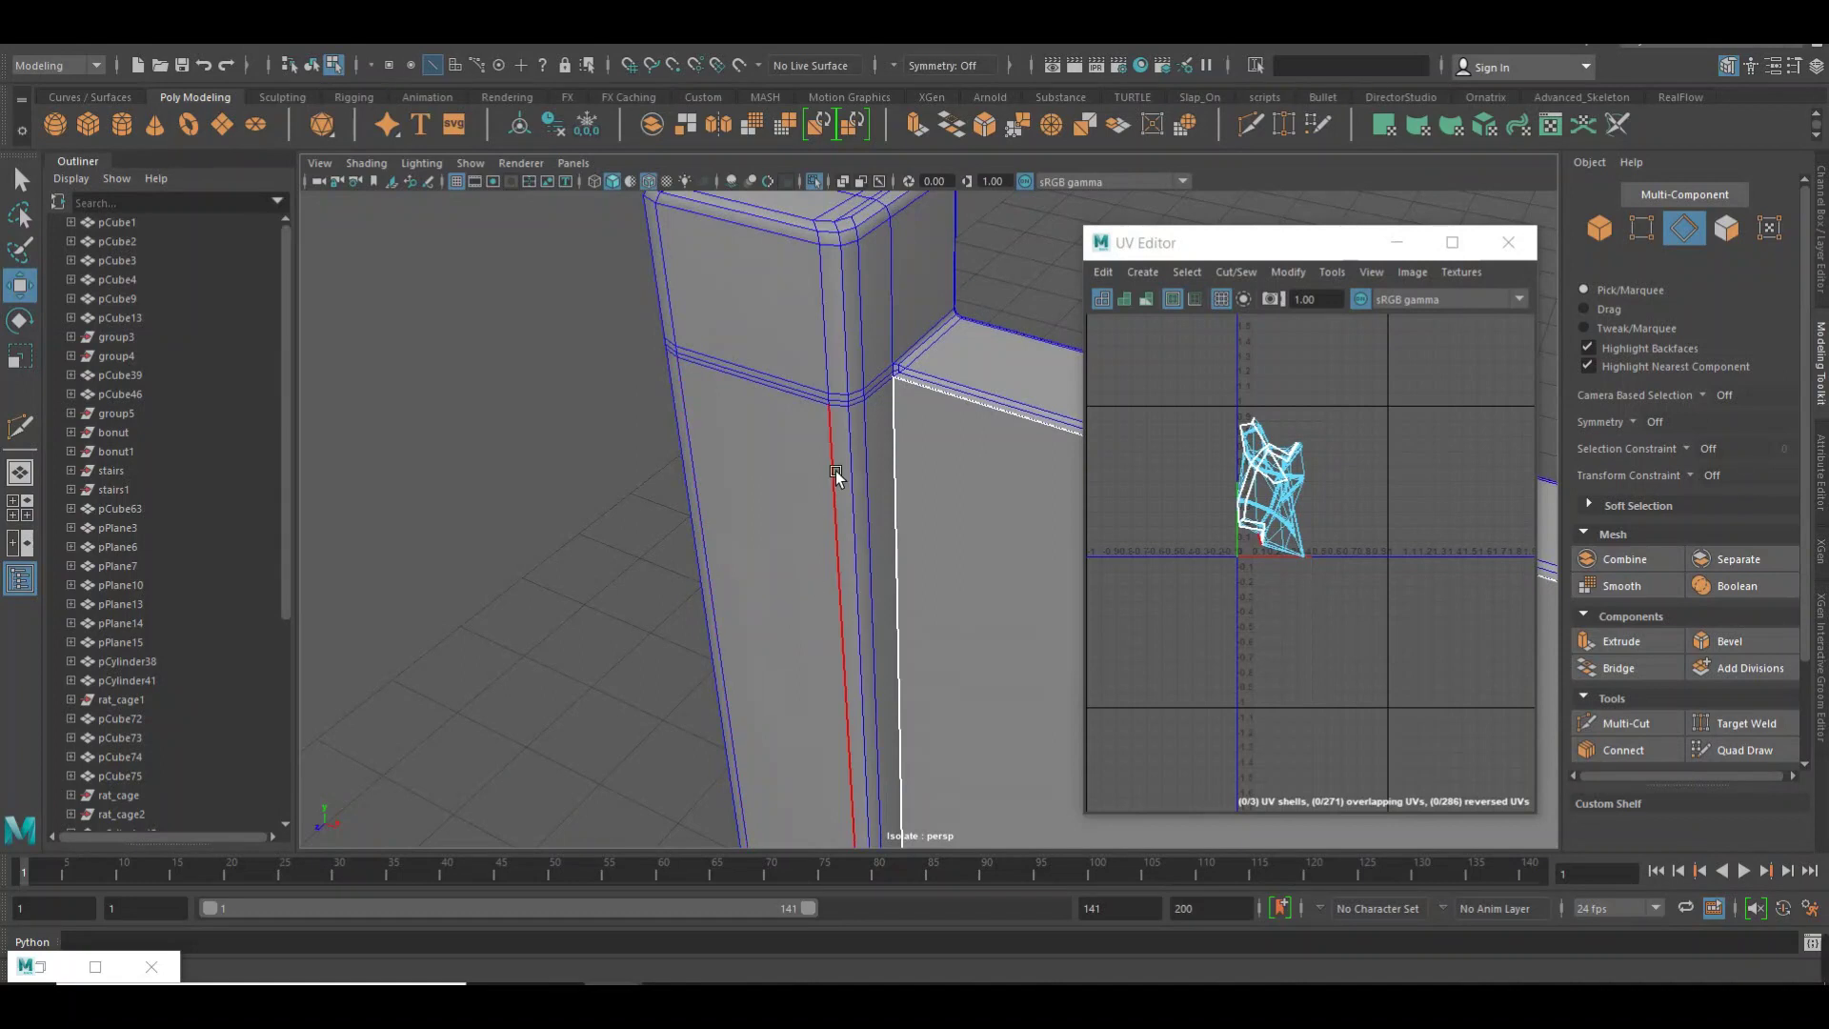
Select a post edge and switch the display from wireframe back to shaded.
click(907, 388)
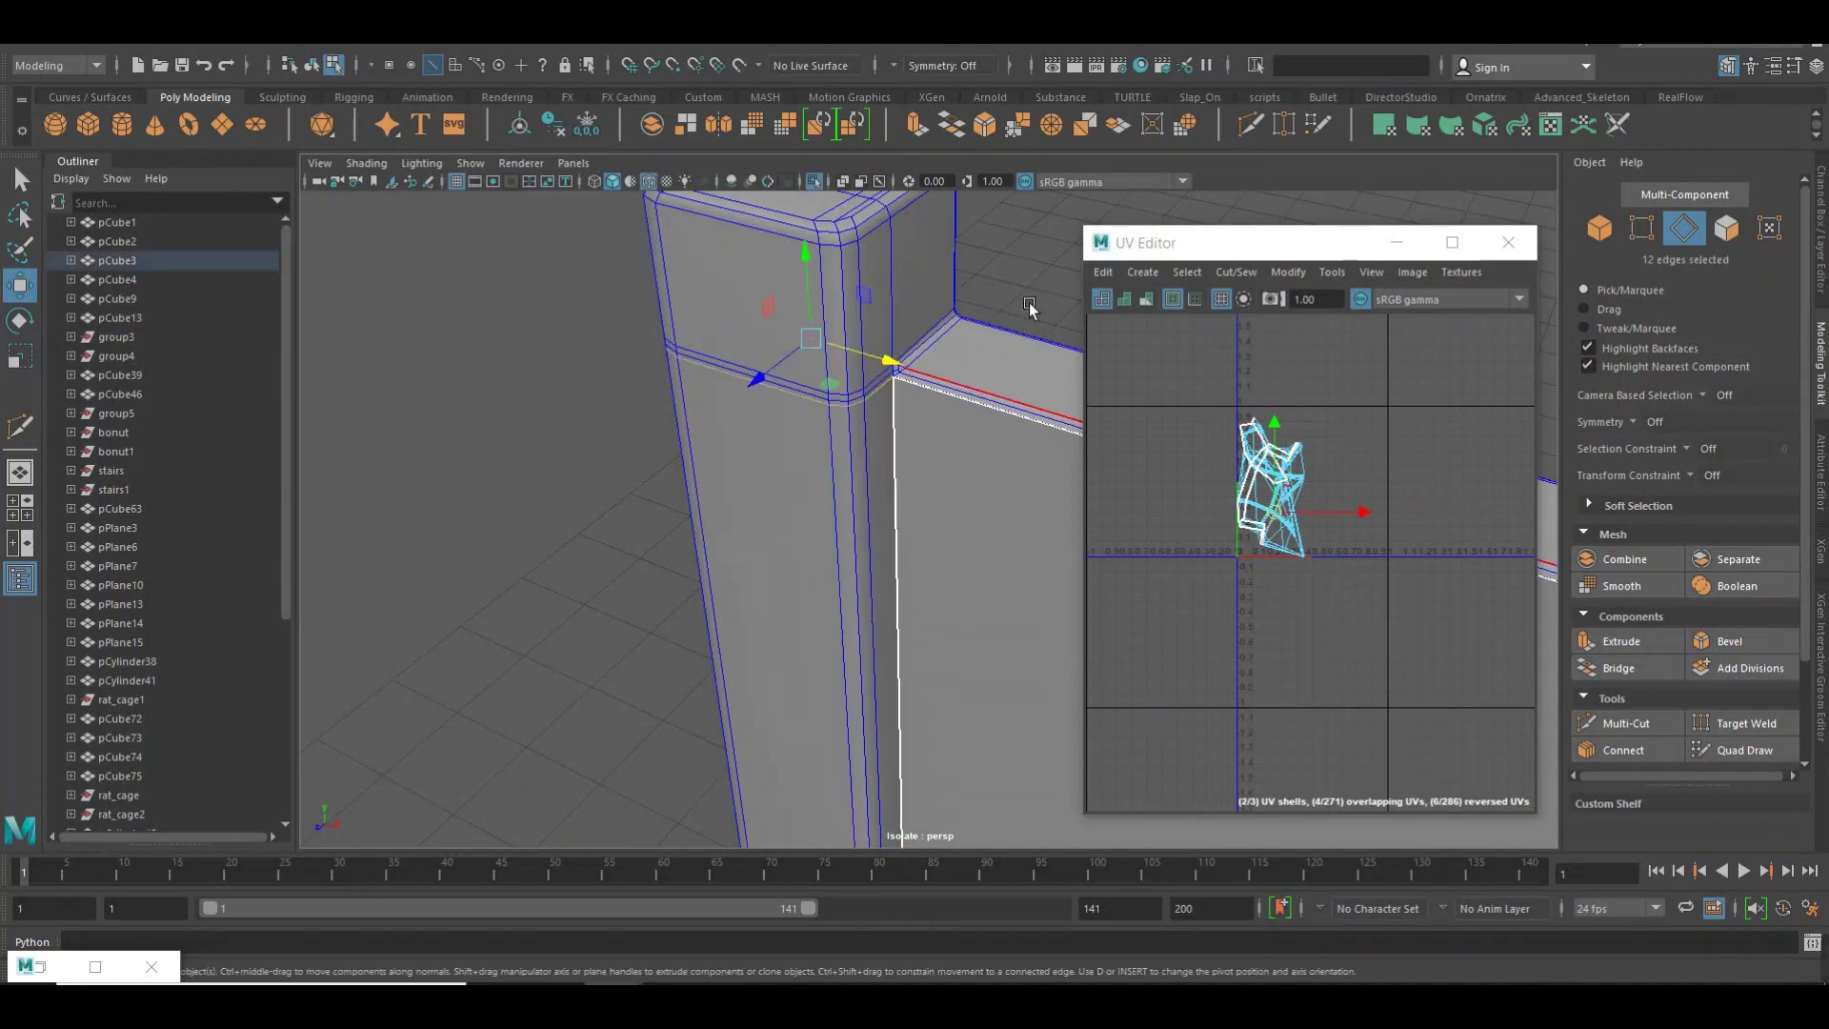
key(4)
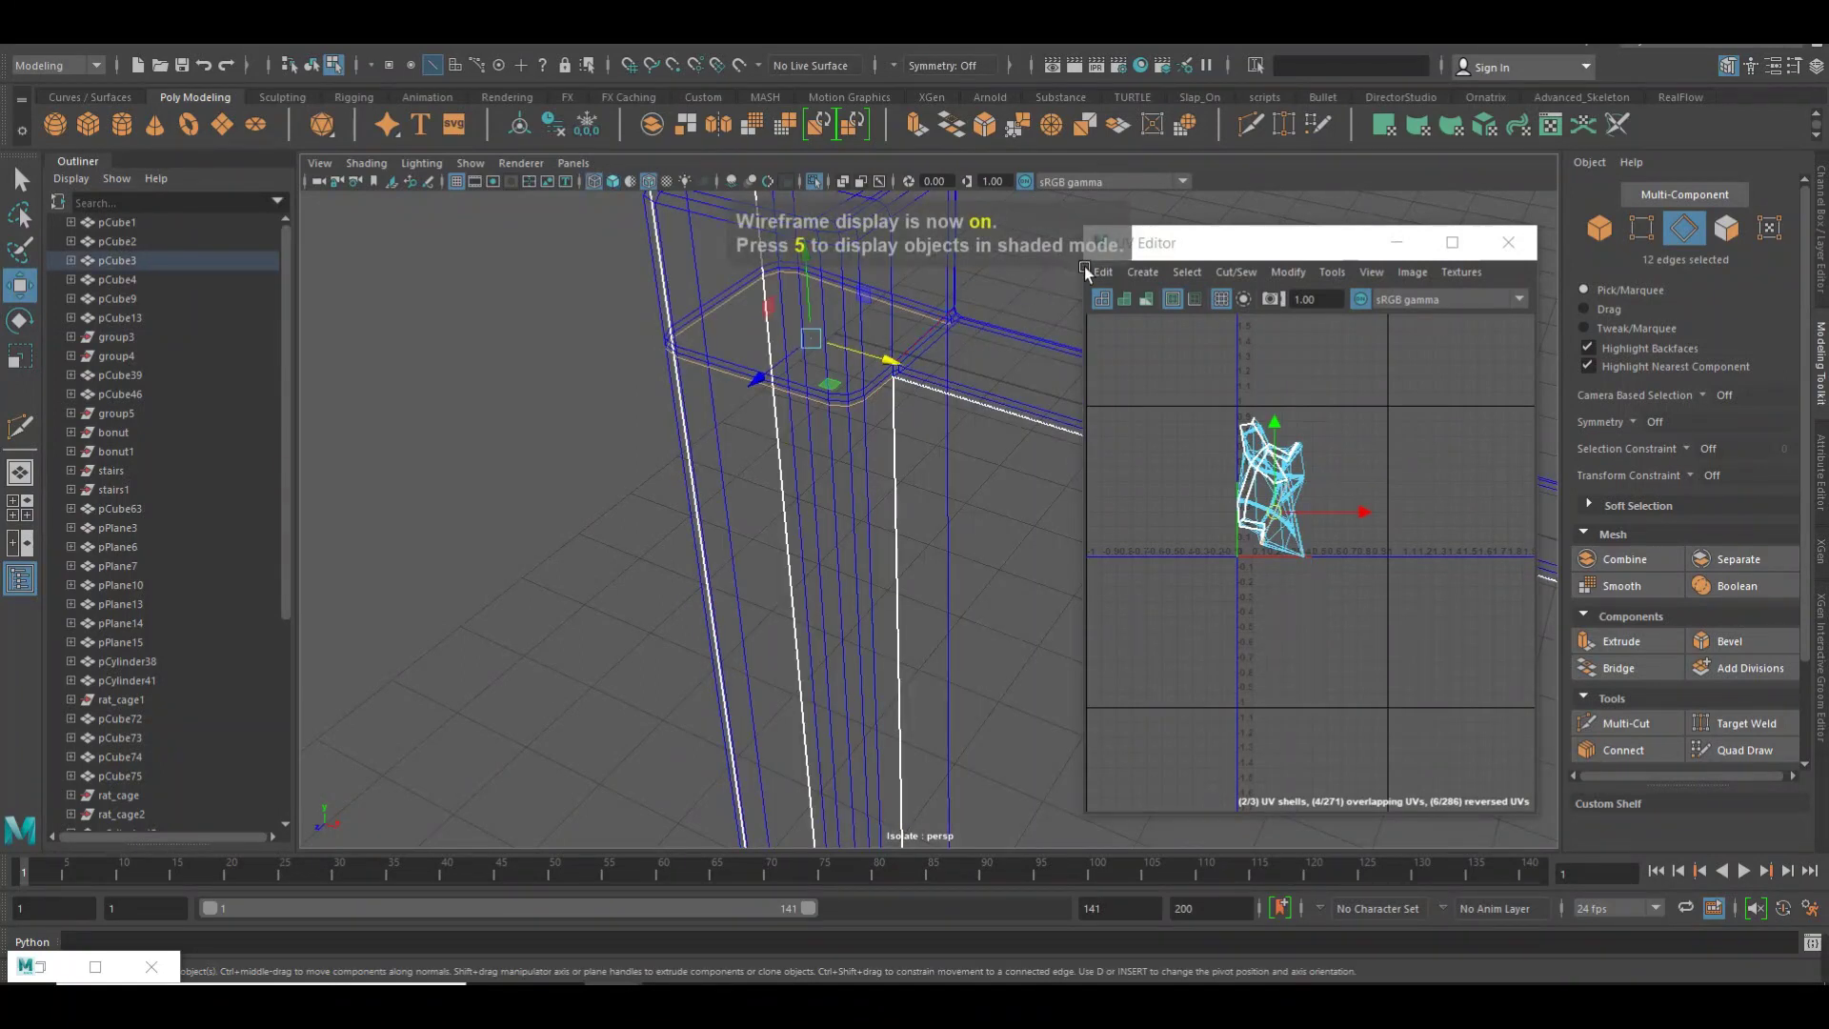
scroll(919, 386, down, 1)
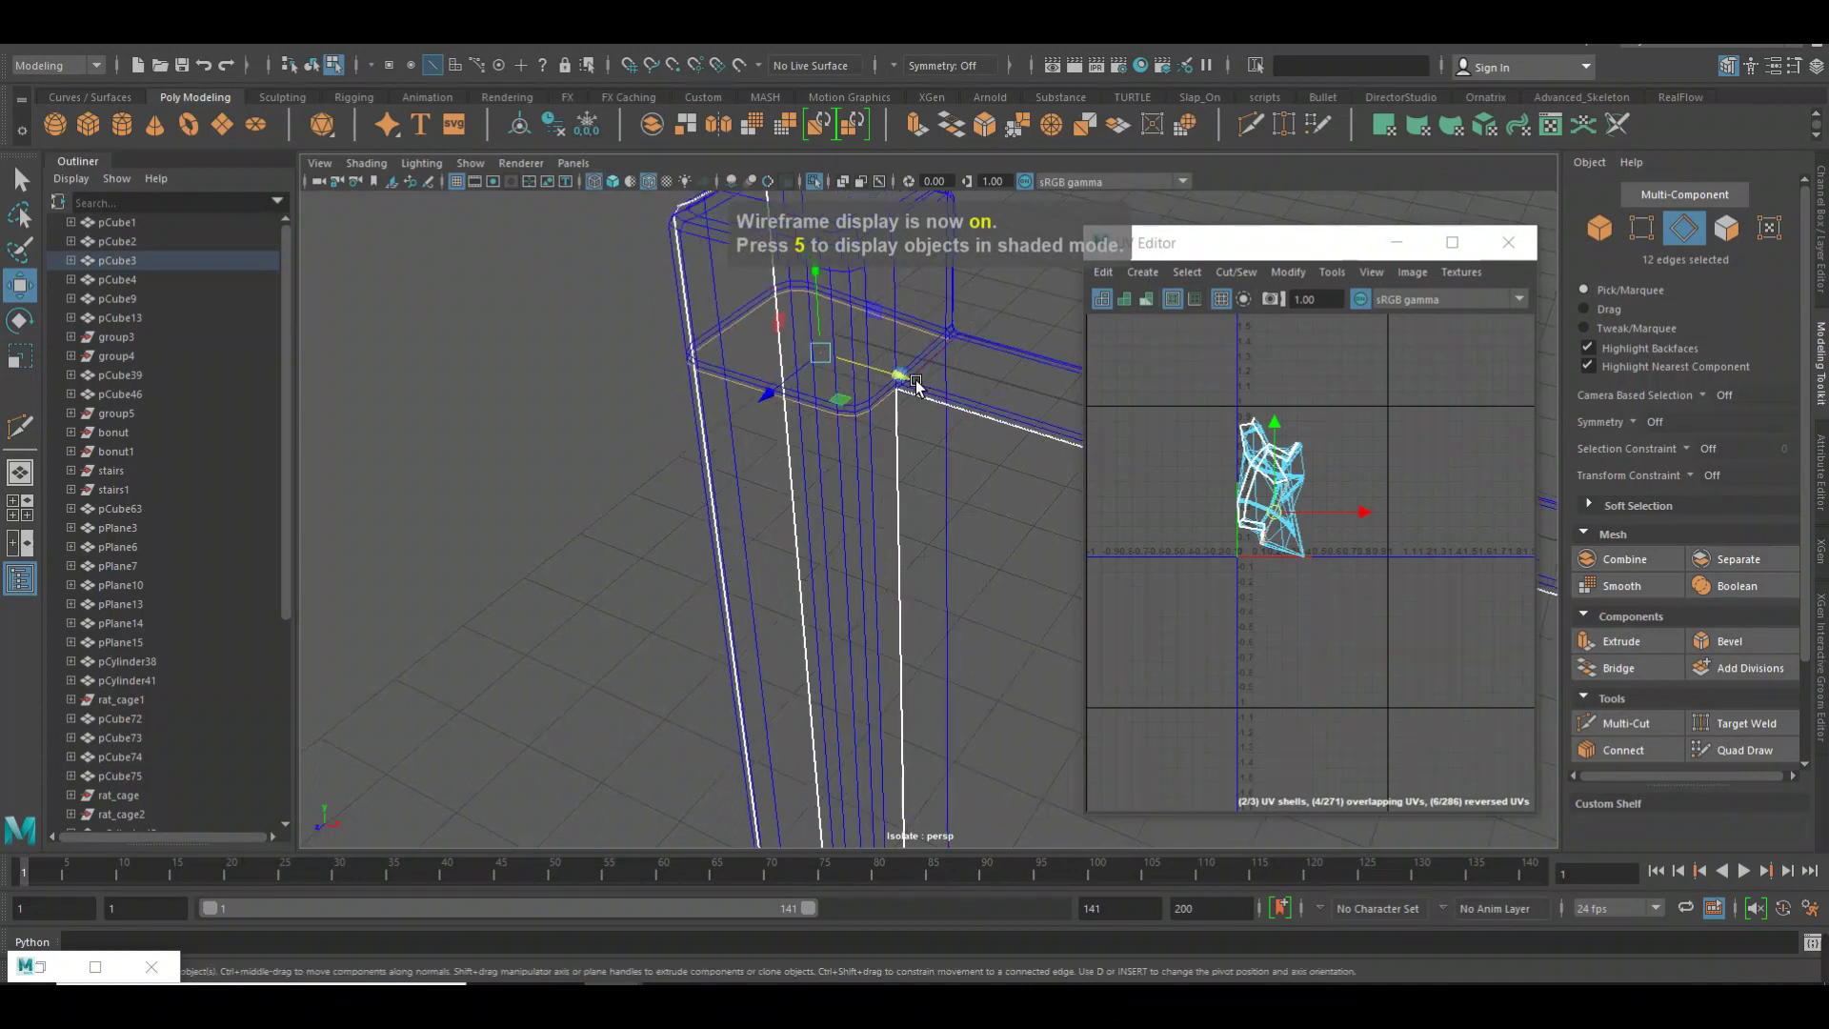
key(5)
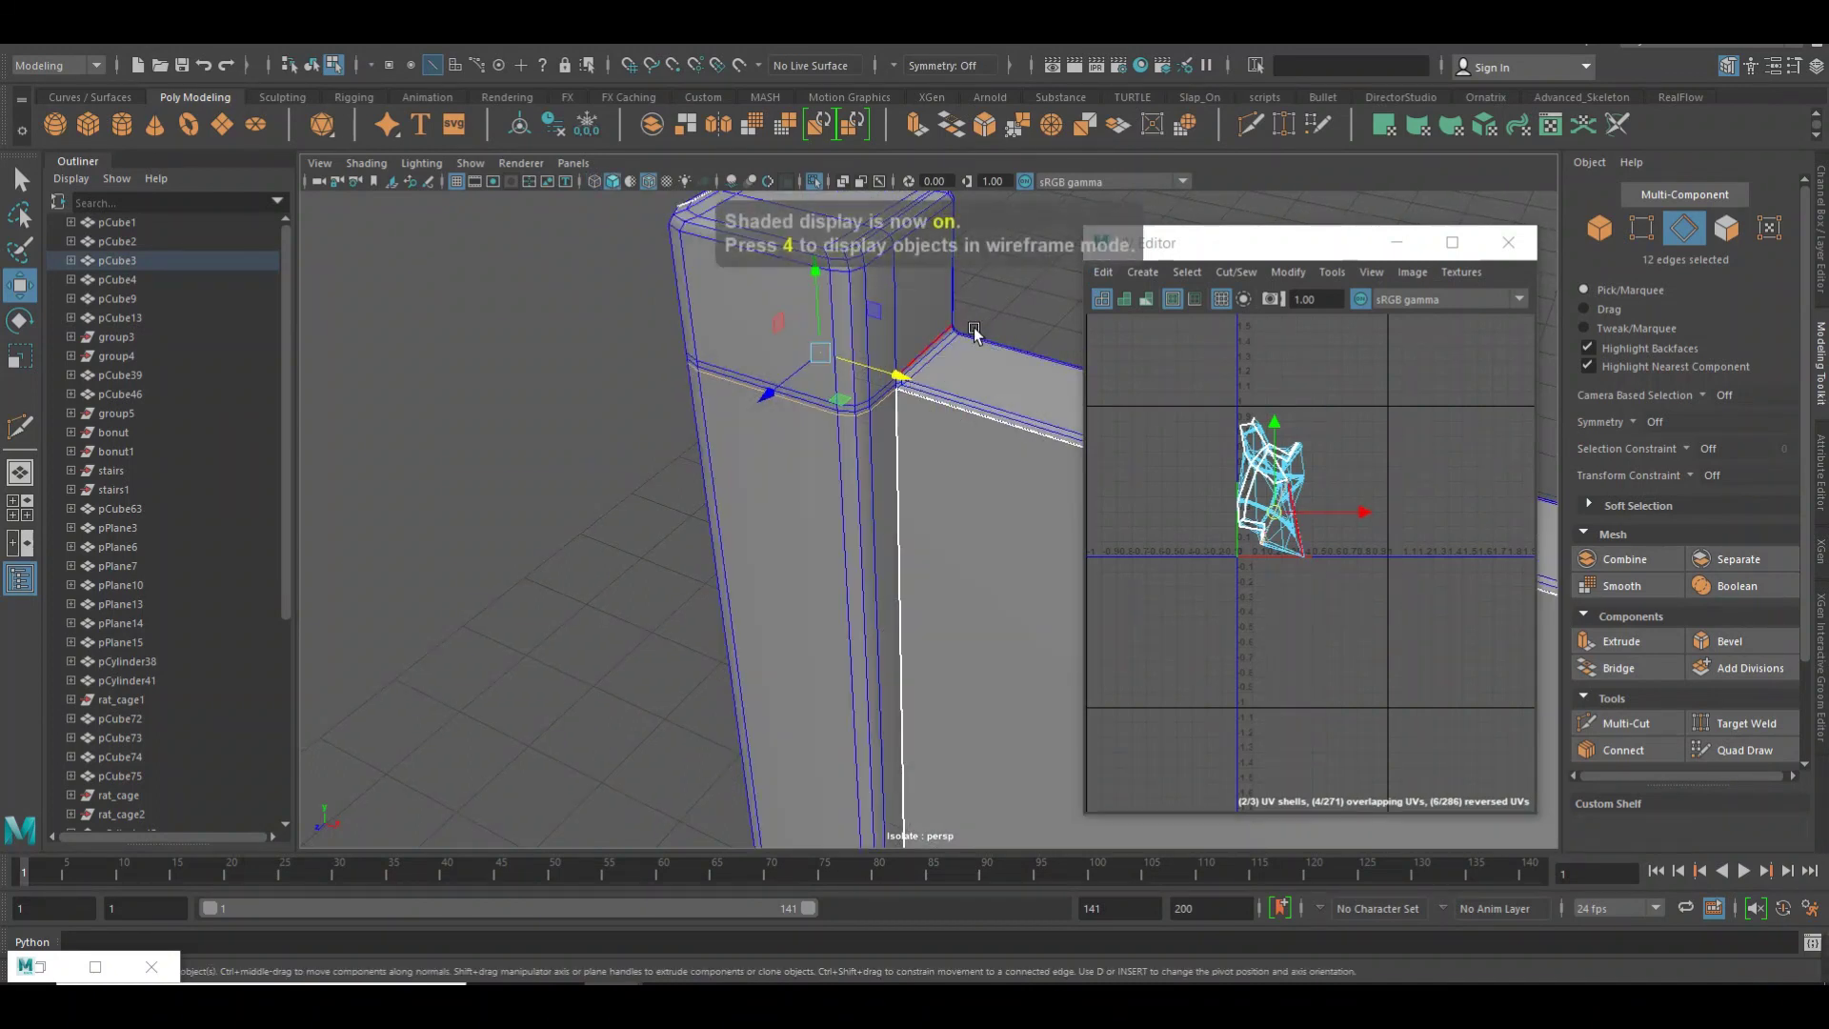
Orbit around the corner pillar to frame the cart's inner floor and wall.
mouse_move(917, 386)
alt+mouse_down()
mouse_move(892, 401)
mouse_move(882, 458)
alt+mouse_up()
scroll(887, 441, up, 3)
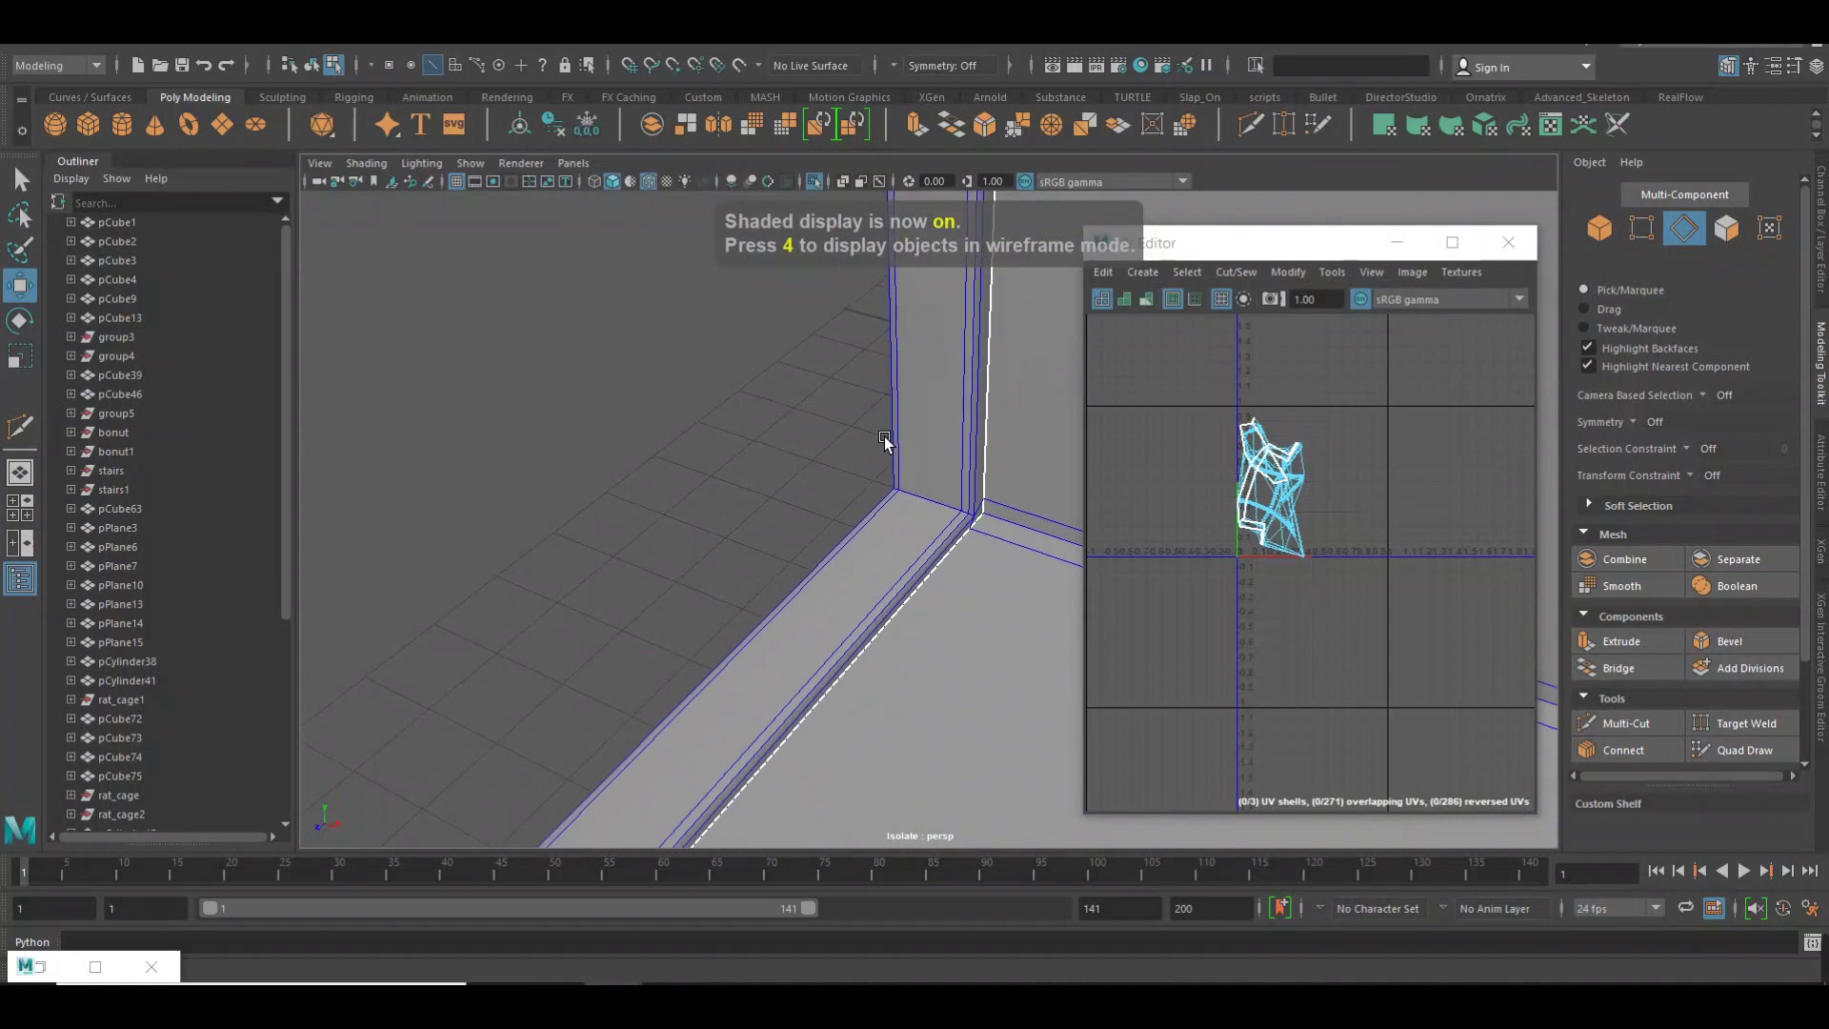
alt+right_drag(887, 441, 632, 457)
mouse_move(633, 457)
alt+middle_down()
mouse_move(785, 522)
mouse_move(596, 421)
alt+middle_up()
alt+right_drag(597, 420, 797, 465)
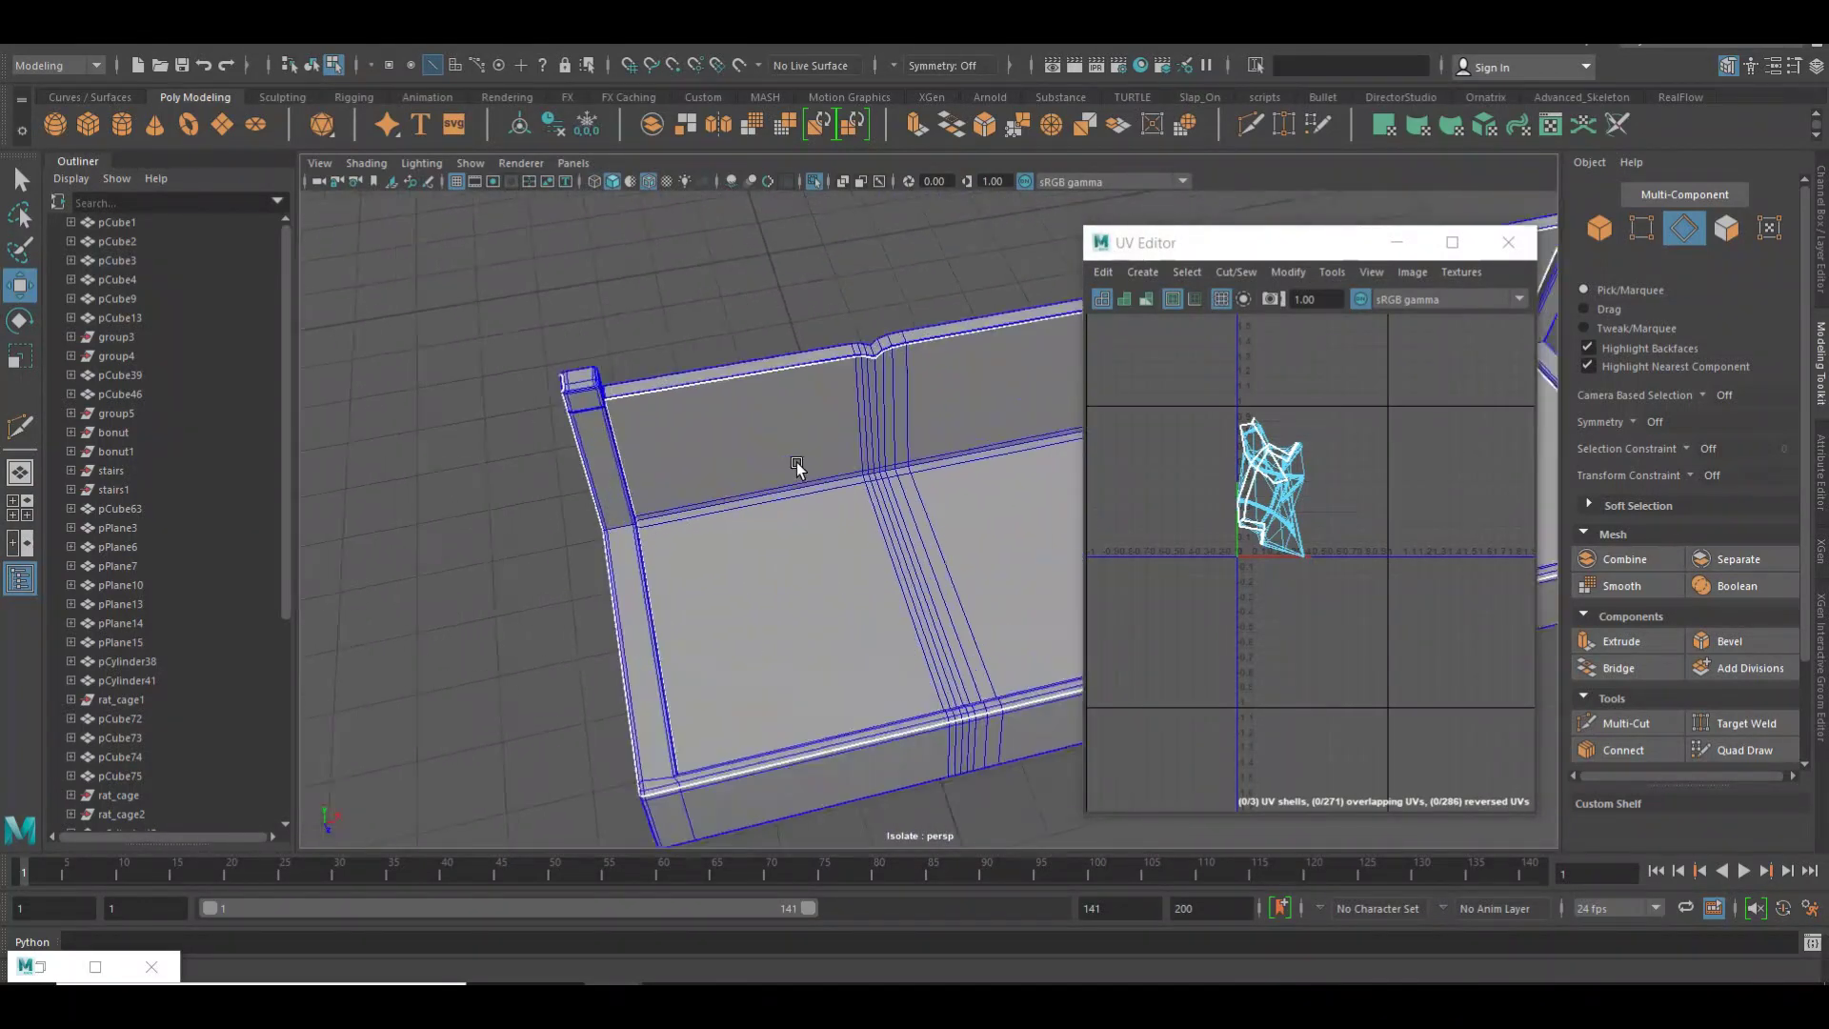
alt+drag(796, 465, 843, 467)
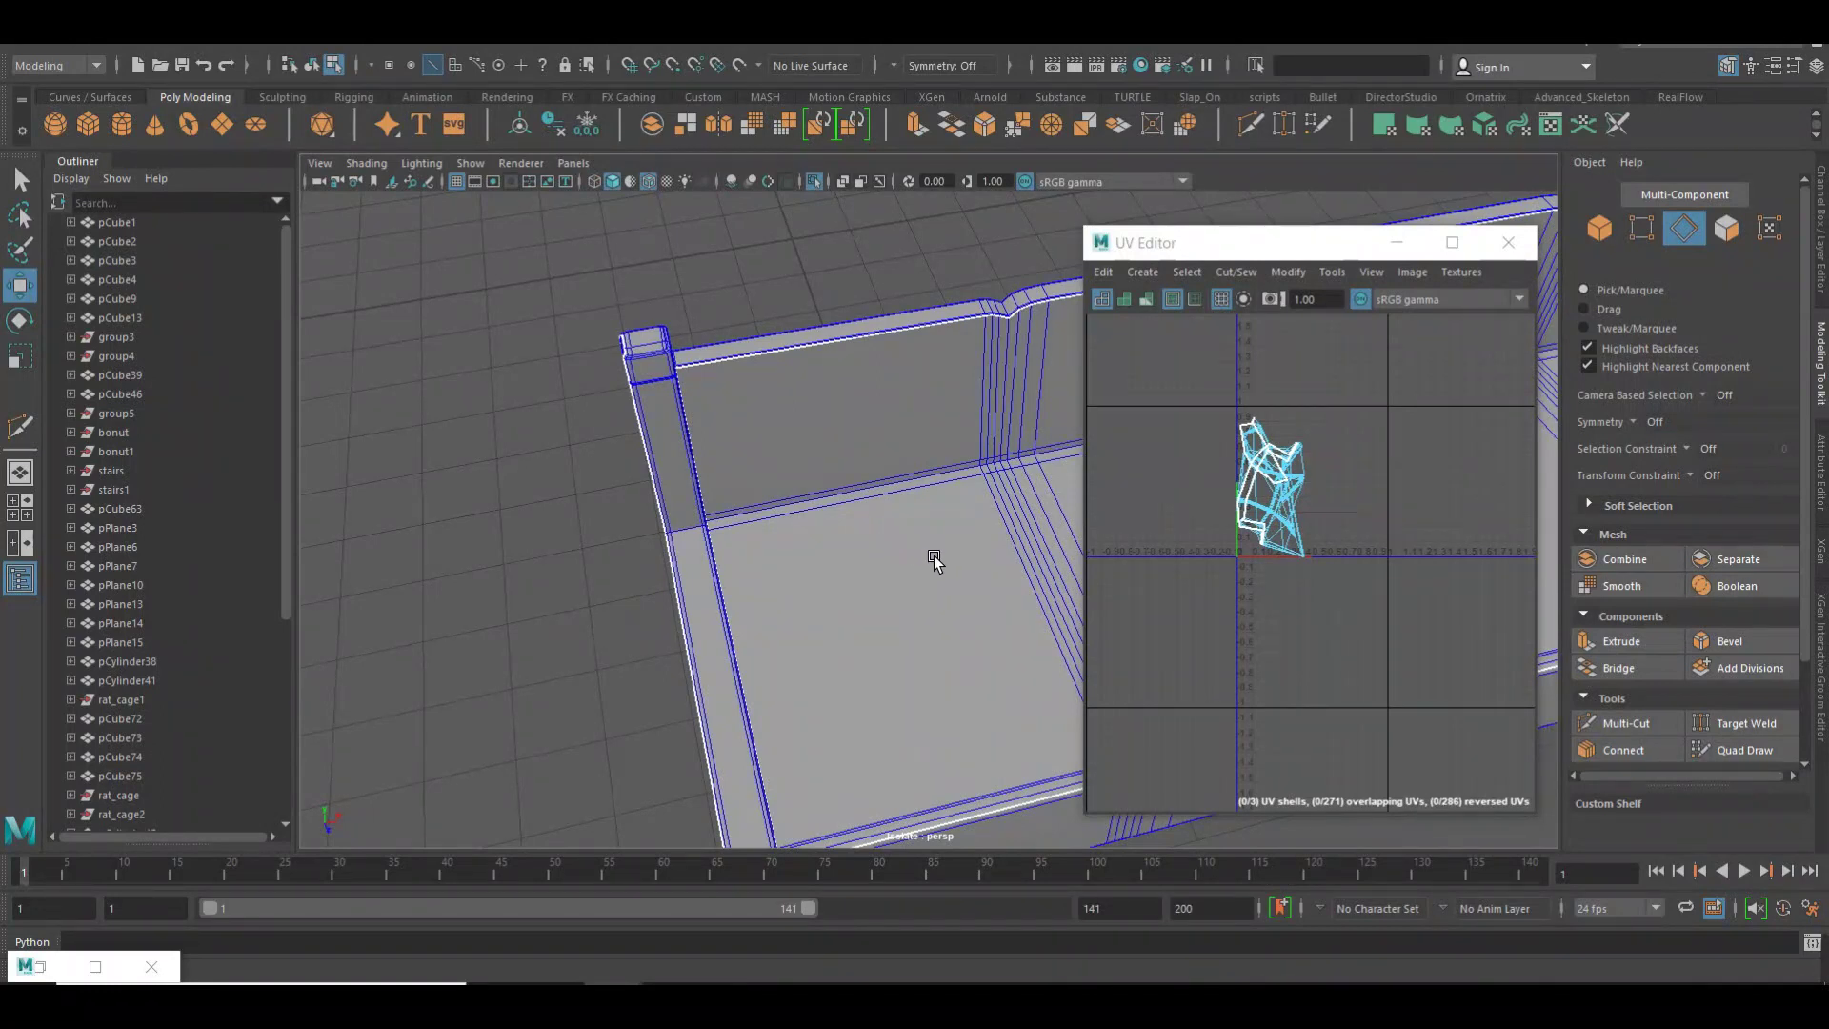
Orbit in close on the cart frame's corner and select the seam edge along the ledge.
alt+right_drag(933, 560, 850, 556)
mouse_move(846, 588)
alt+mouse_down()
mouse_move(665, 620)
mouse_move(1083, 618)
mouse_move(970, 585)
alt+mouse_up()
scroll(940, 572, up, 2)
scroll(867, 607, up, 4)
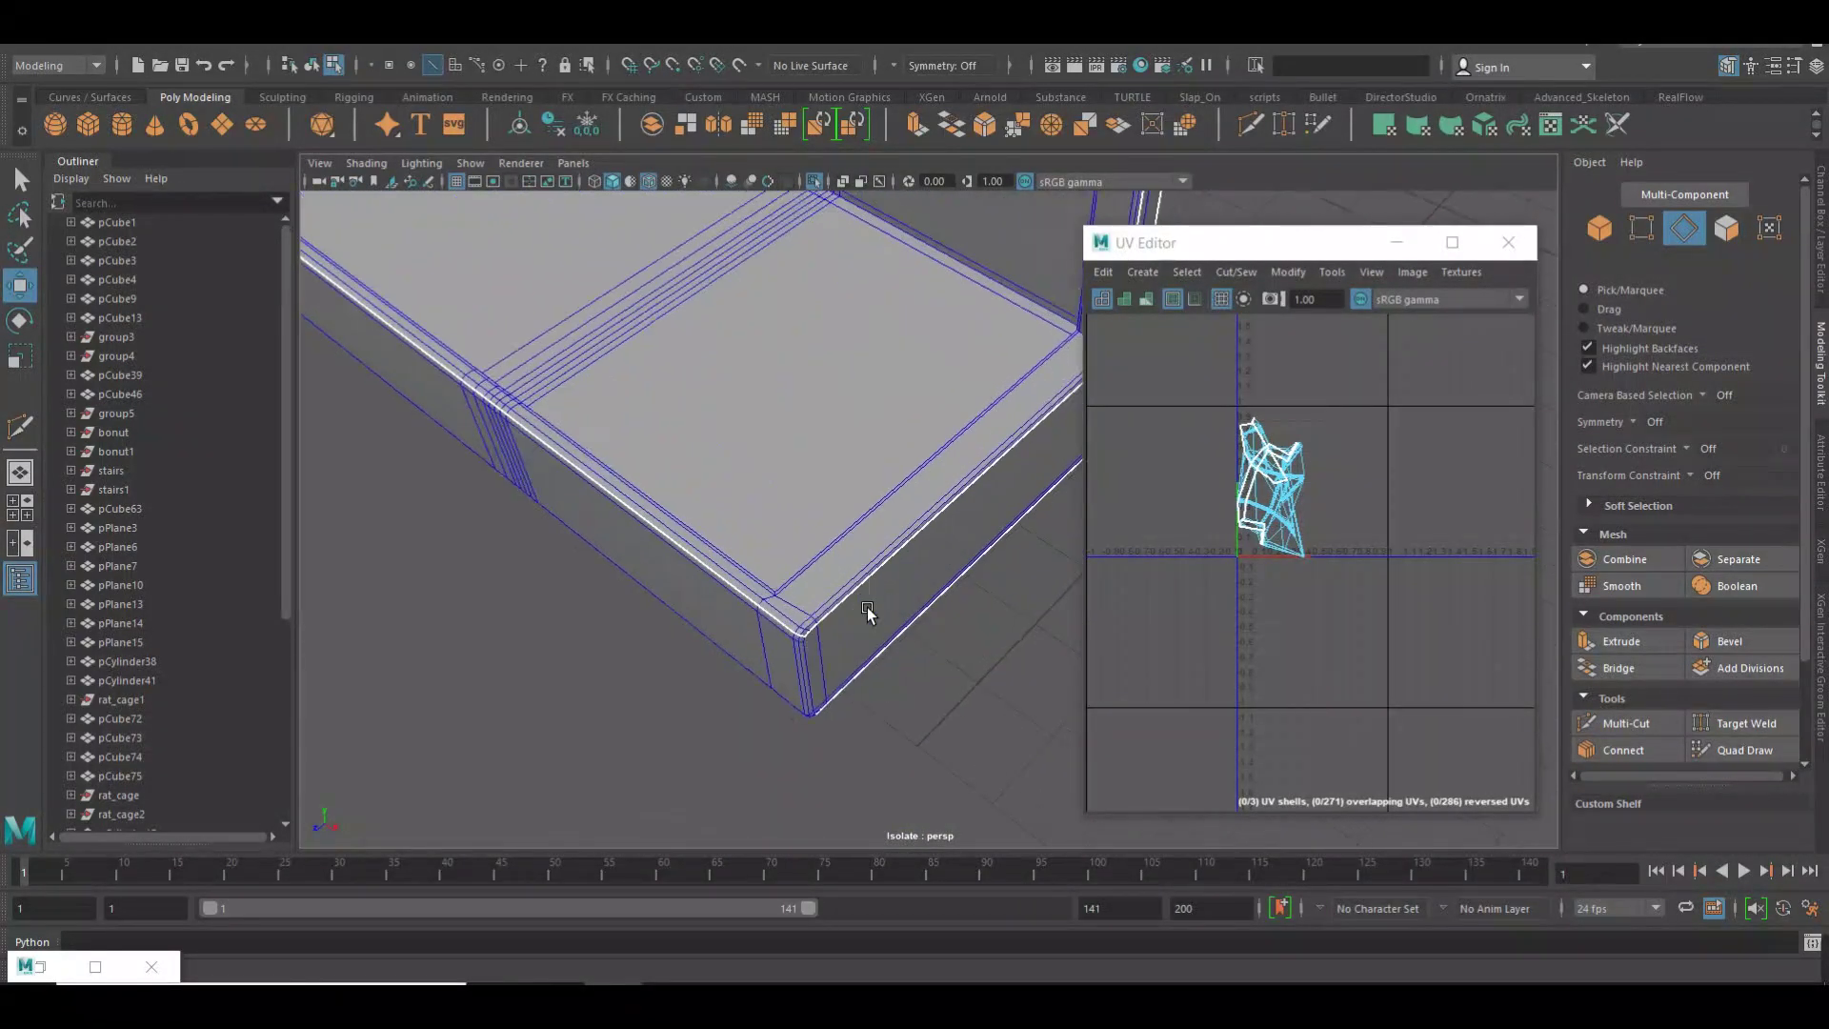
scroll(898, 606, up, 3)
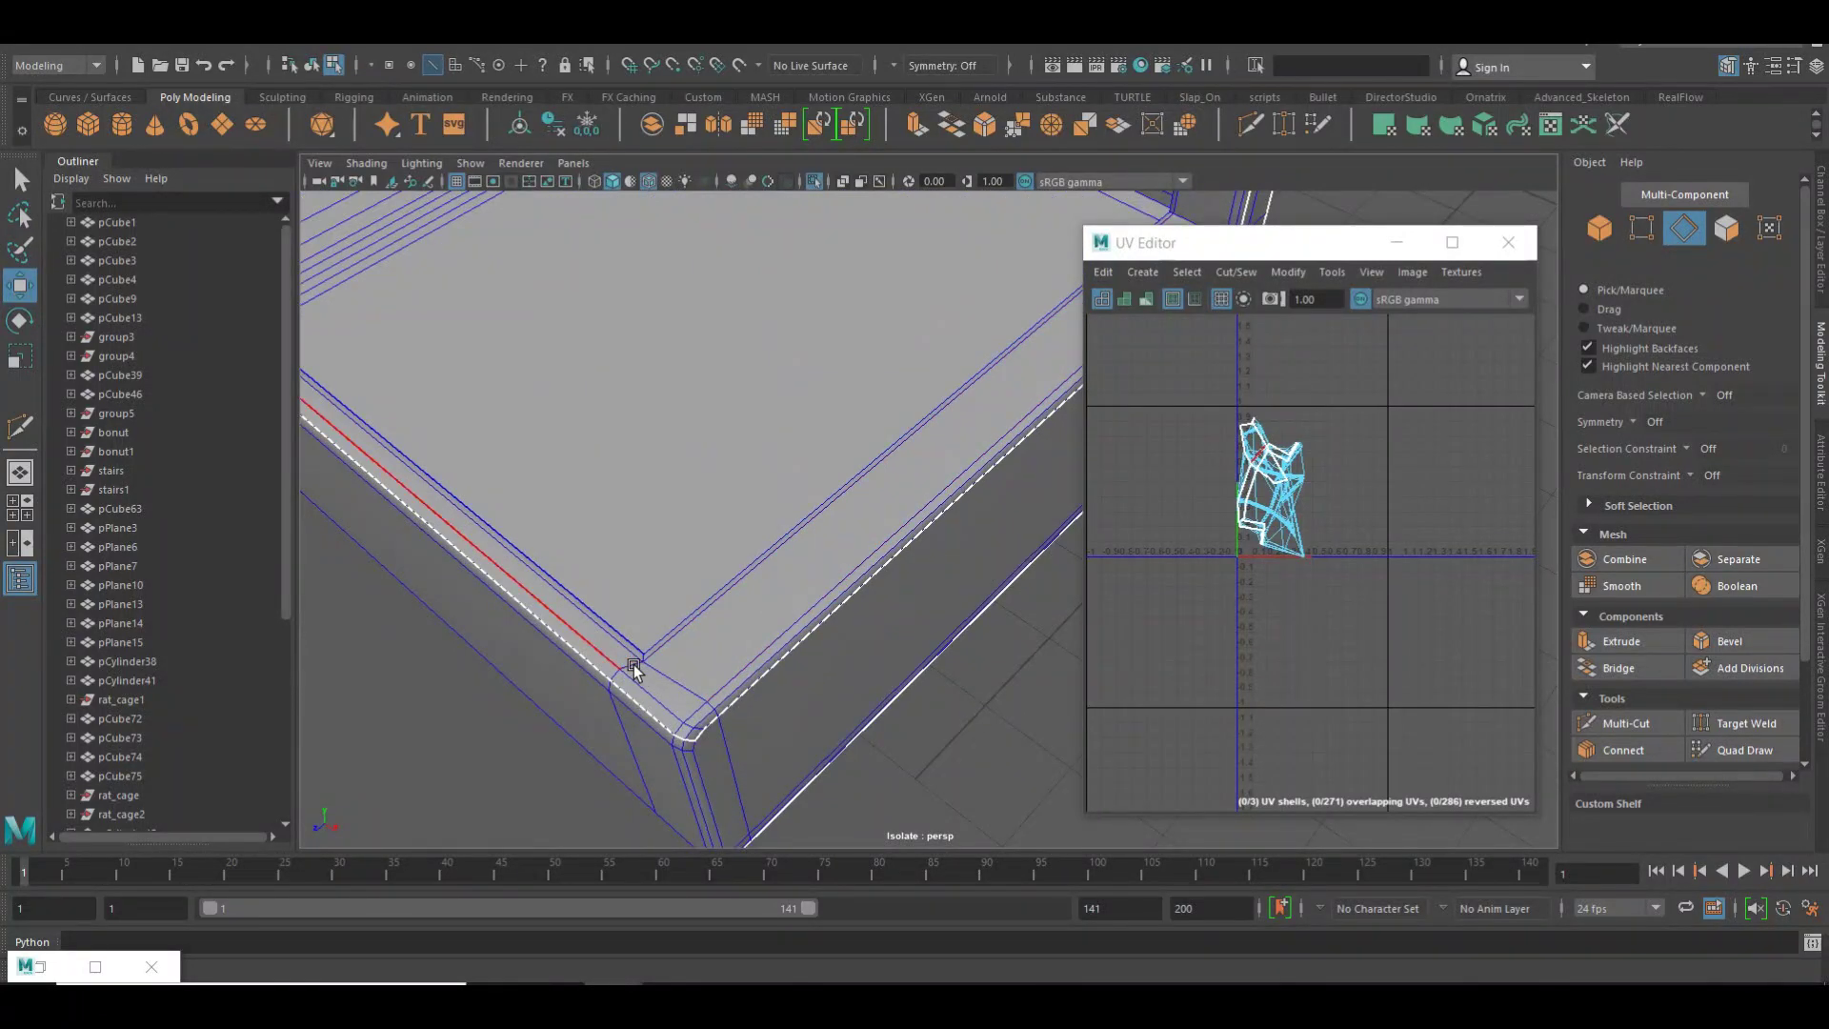
mouse_move(807, 613)
alt+mouse_down()
mouse_move(899, 666)
mouse_move(633, 588)
mouse_move(518, 457)
mouse_move(535, 461)
mouse_move(522, 516)
alt+mouse_up()
scroll(591, 523, up, 3)
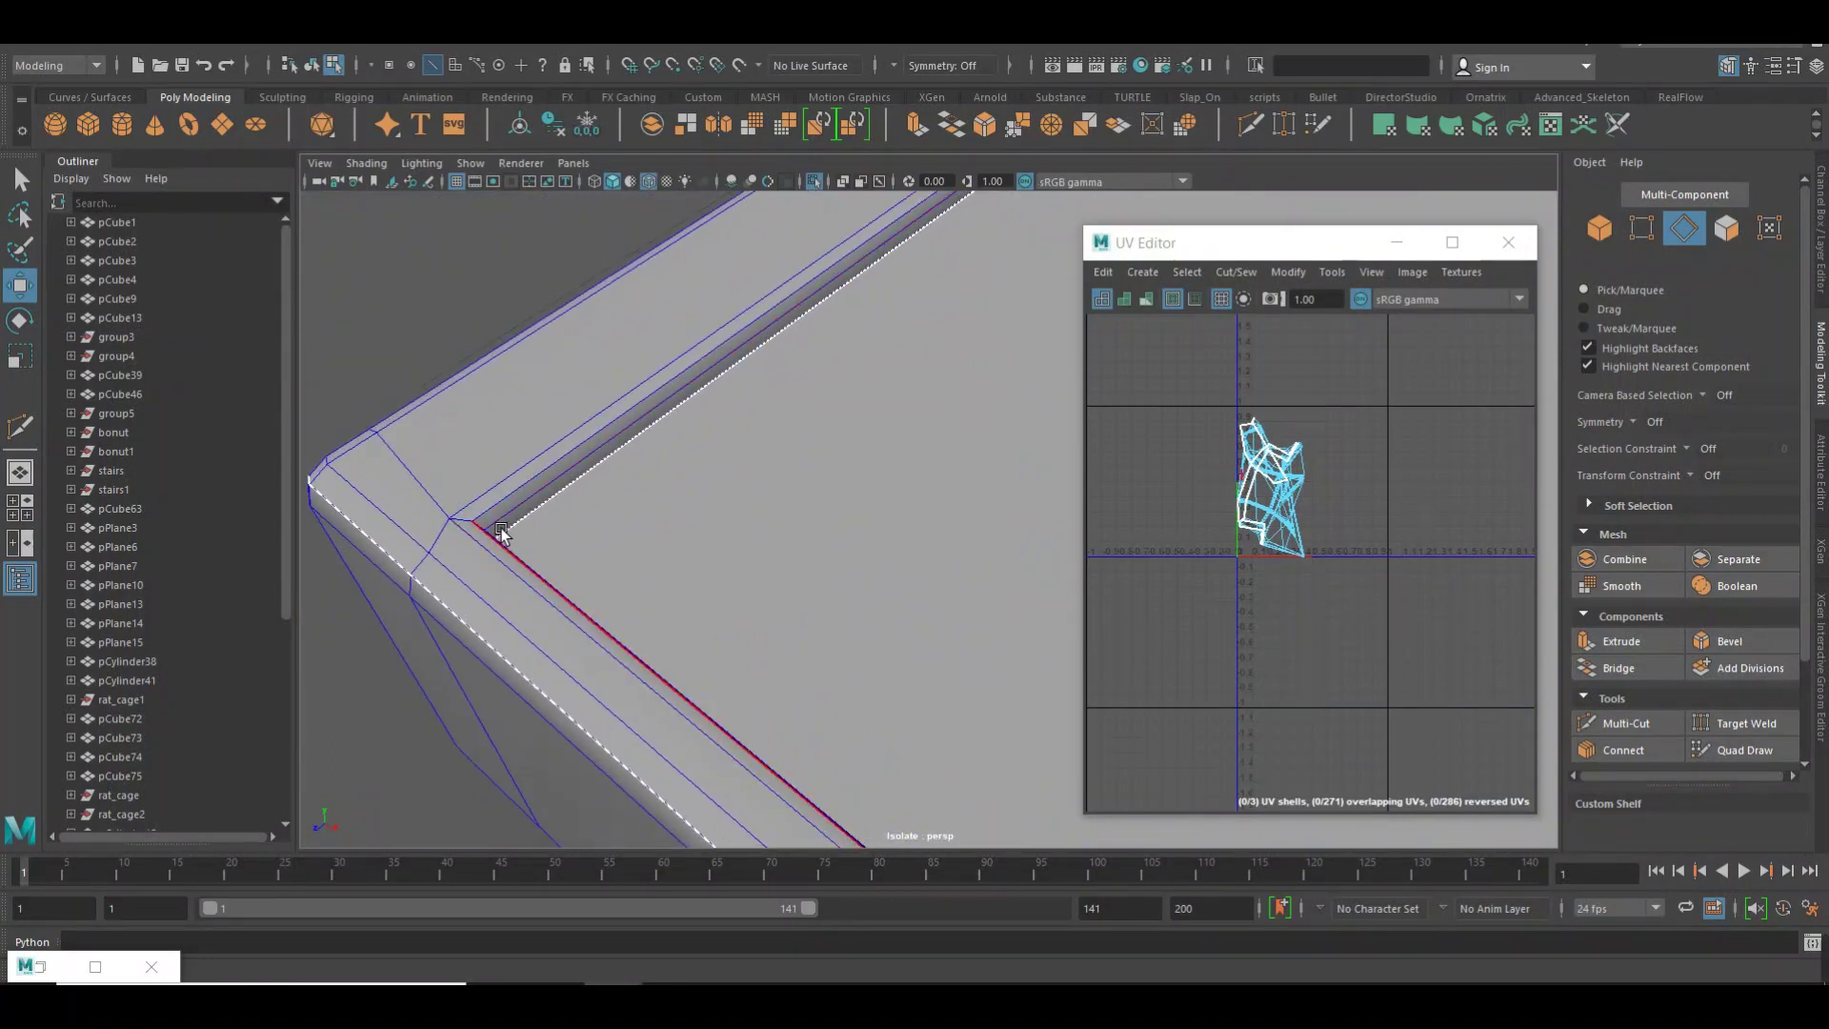
click(501, 534)
Switch to wireframe and cut the frame's UVs along the selected ledge seam edges.
alt+drag(664, 511, 627, 545)
scroll(710, 458, down, 2)
scroll(711, 486, down, 4)
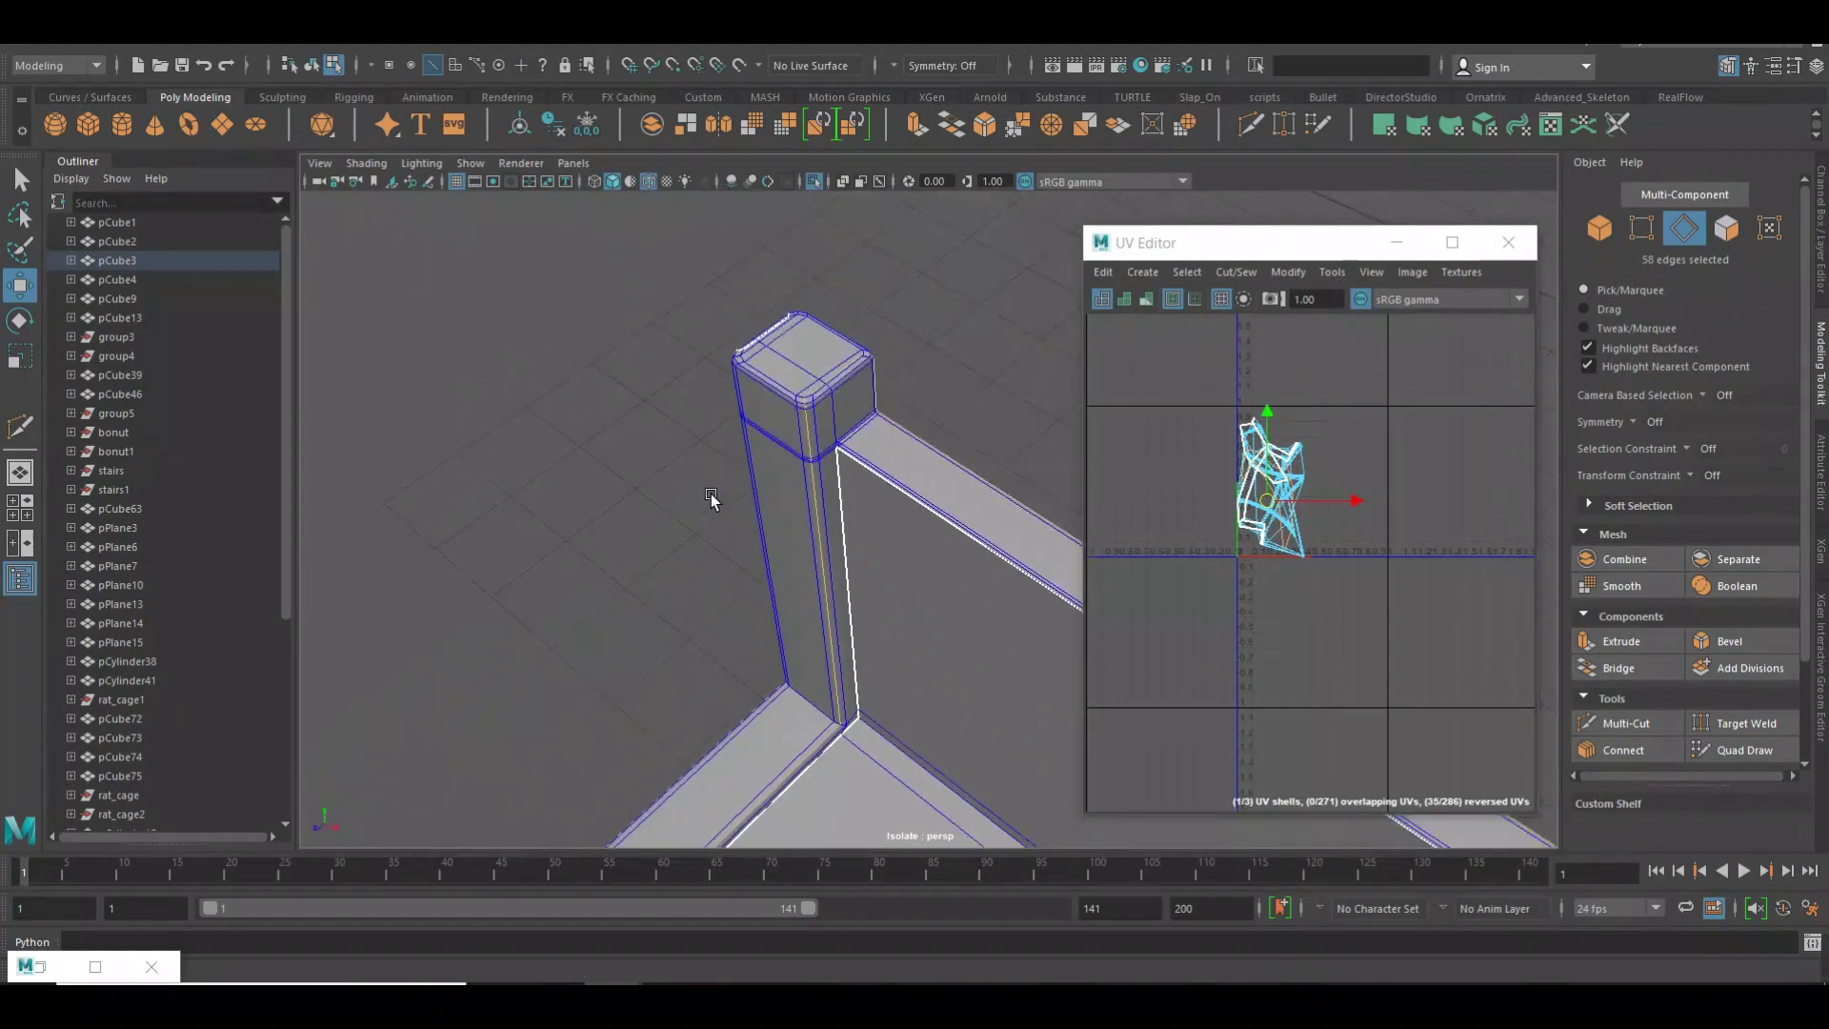
scroll(736, 393, up, 6)
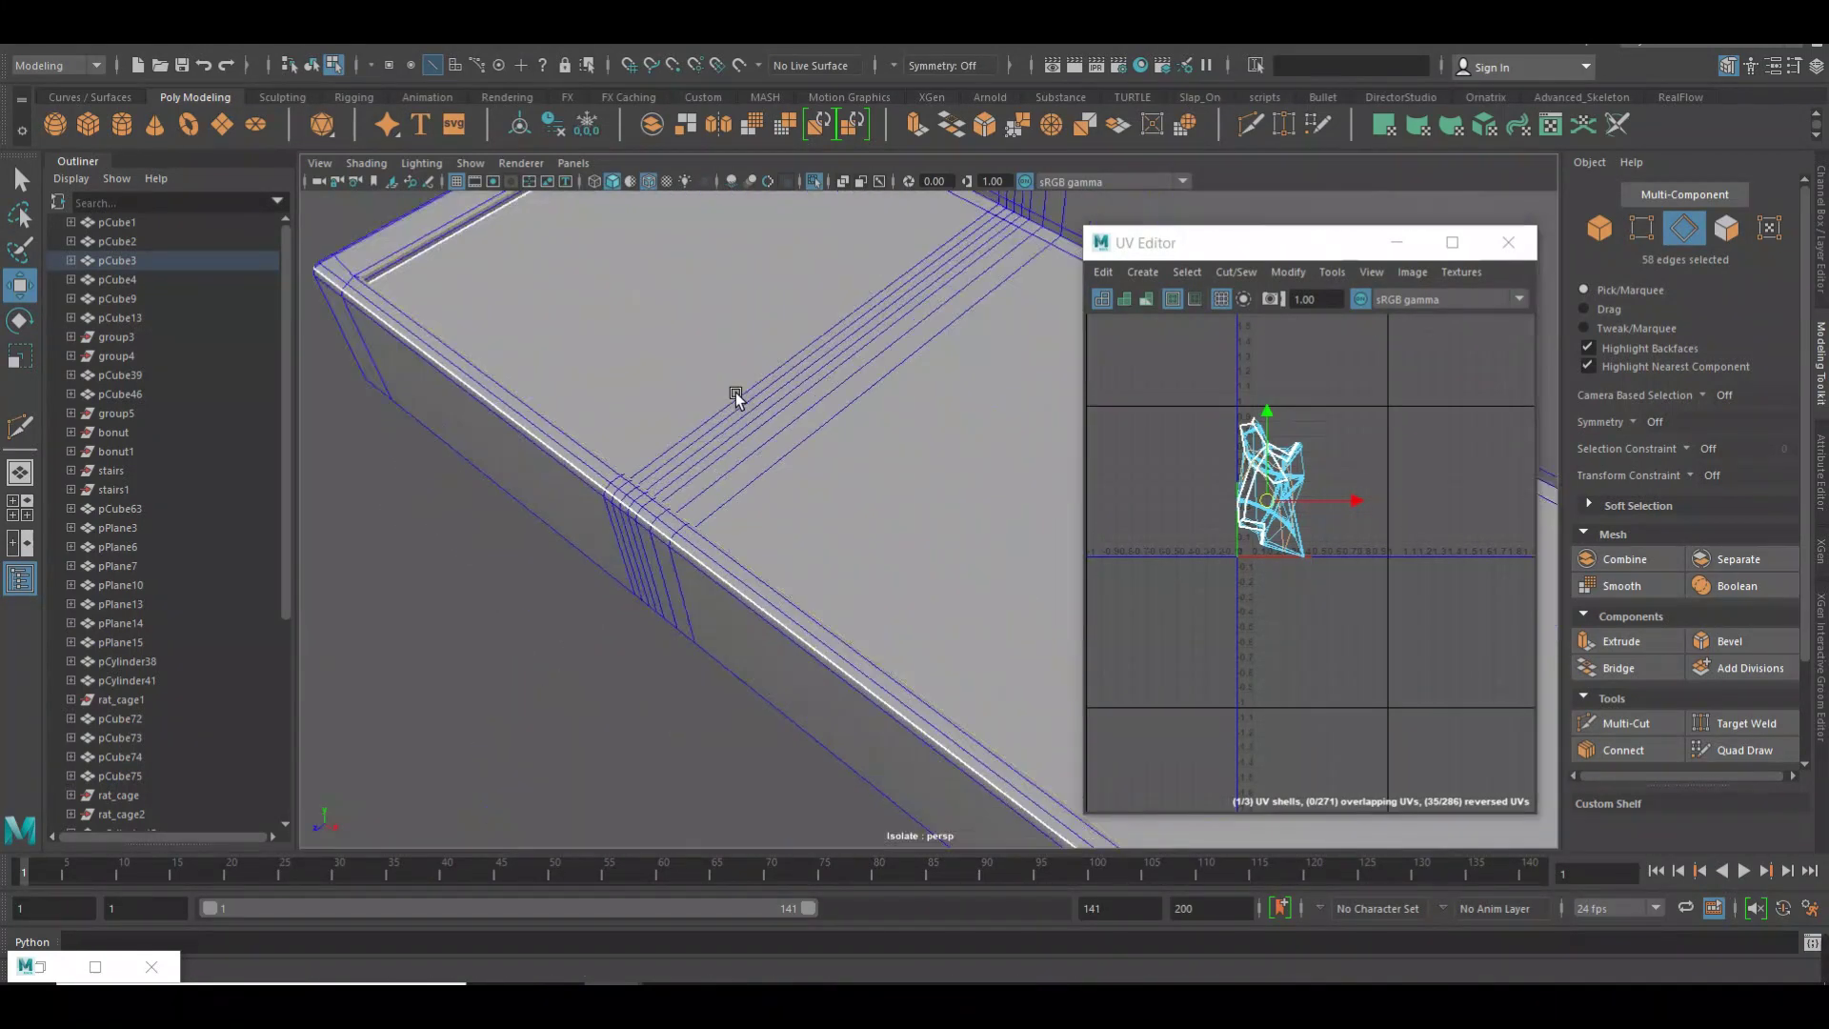
alt+drag(735, 392, 592, 376)
scroll(593, 379, up, 2)
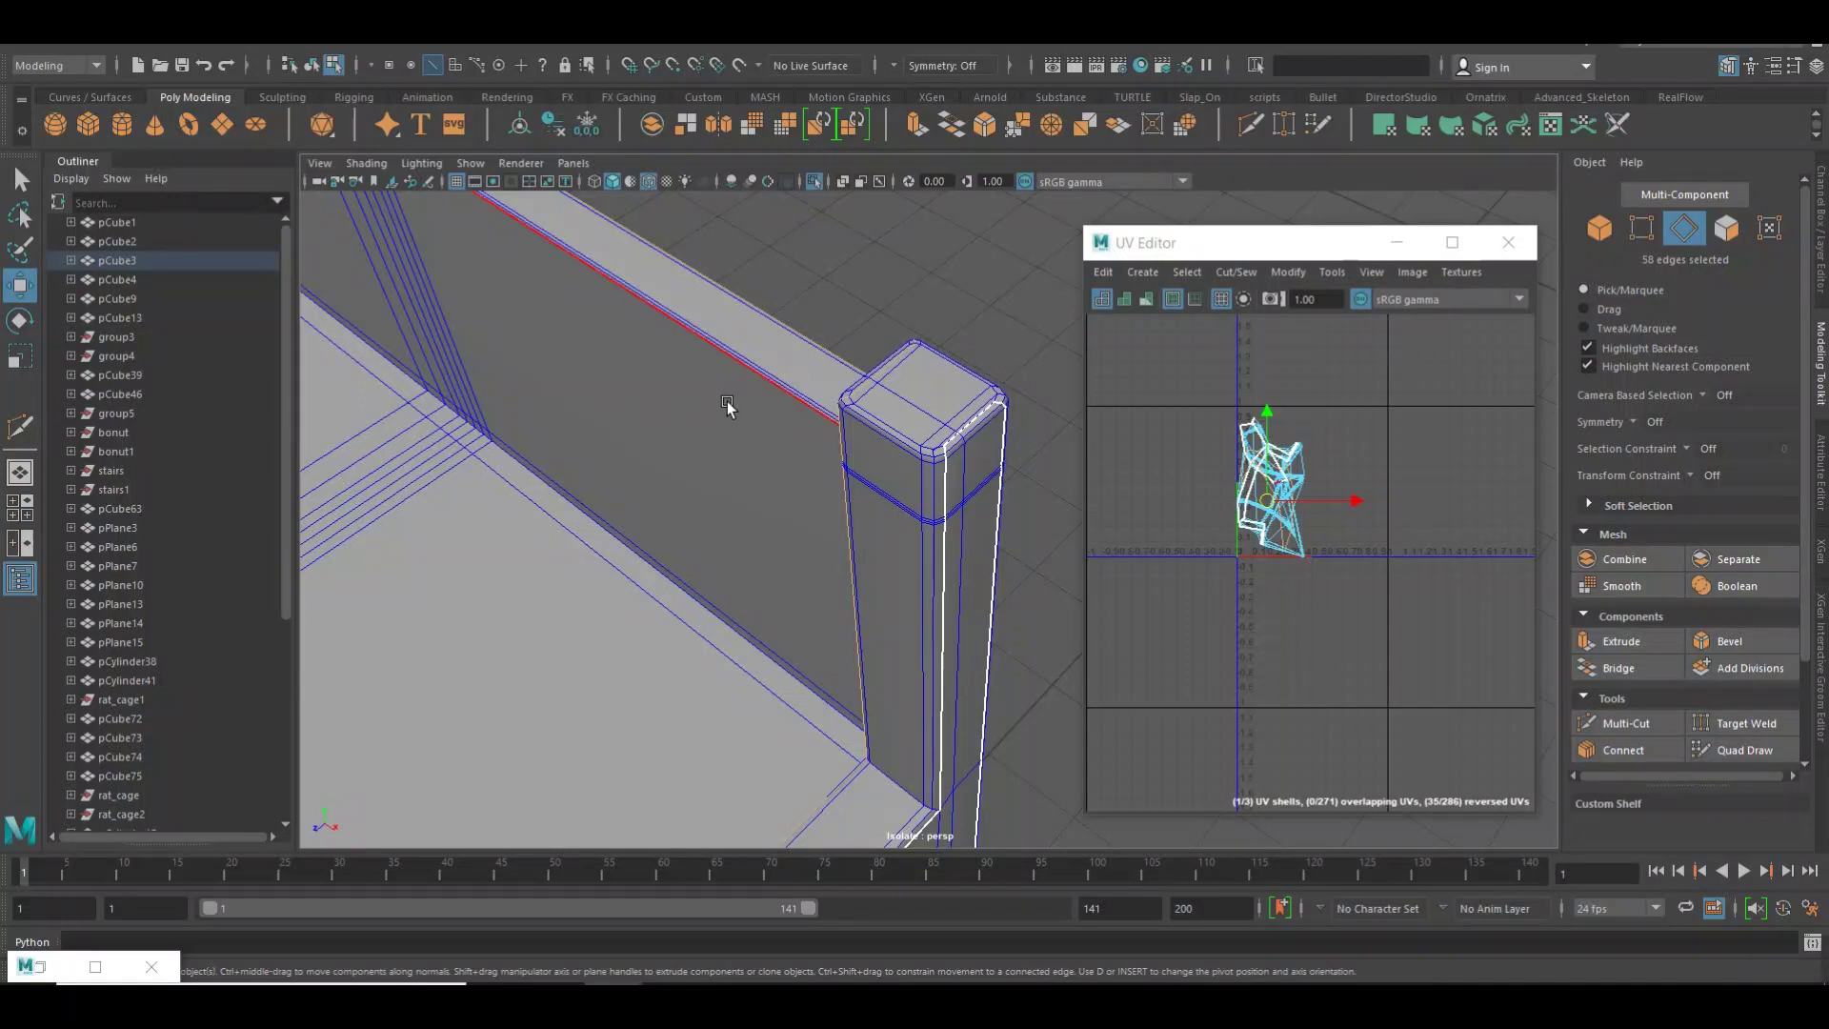
key(4)
alt+drag(759, 412, 660, 425)
right_drag(1186, 431, 1129, 423)
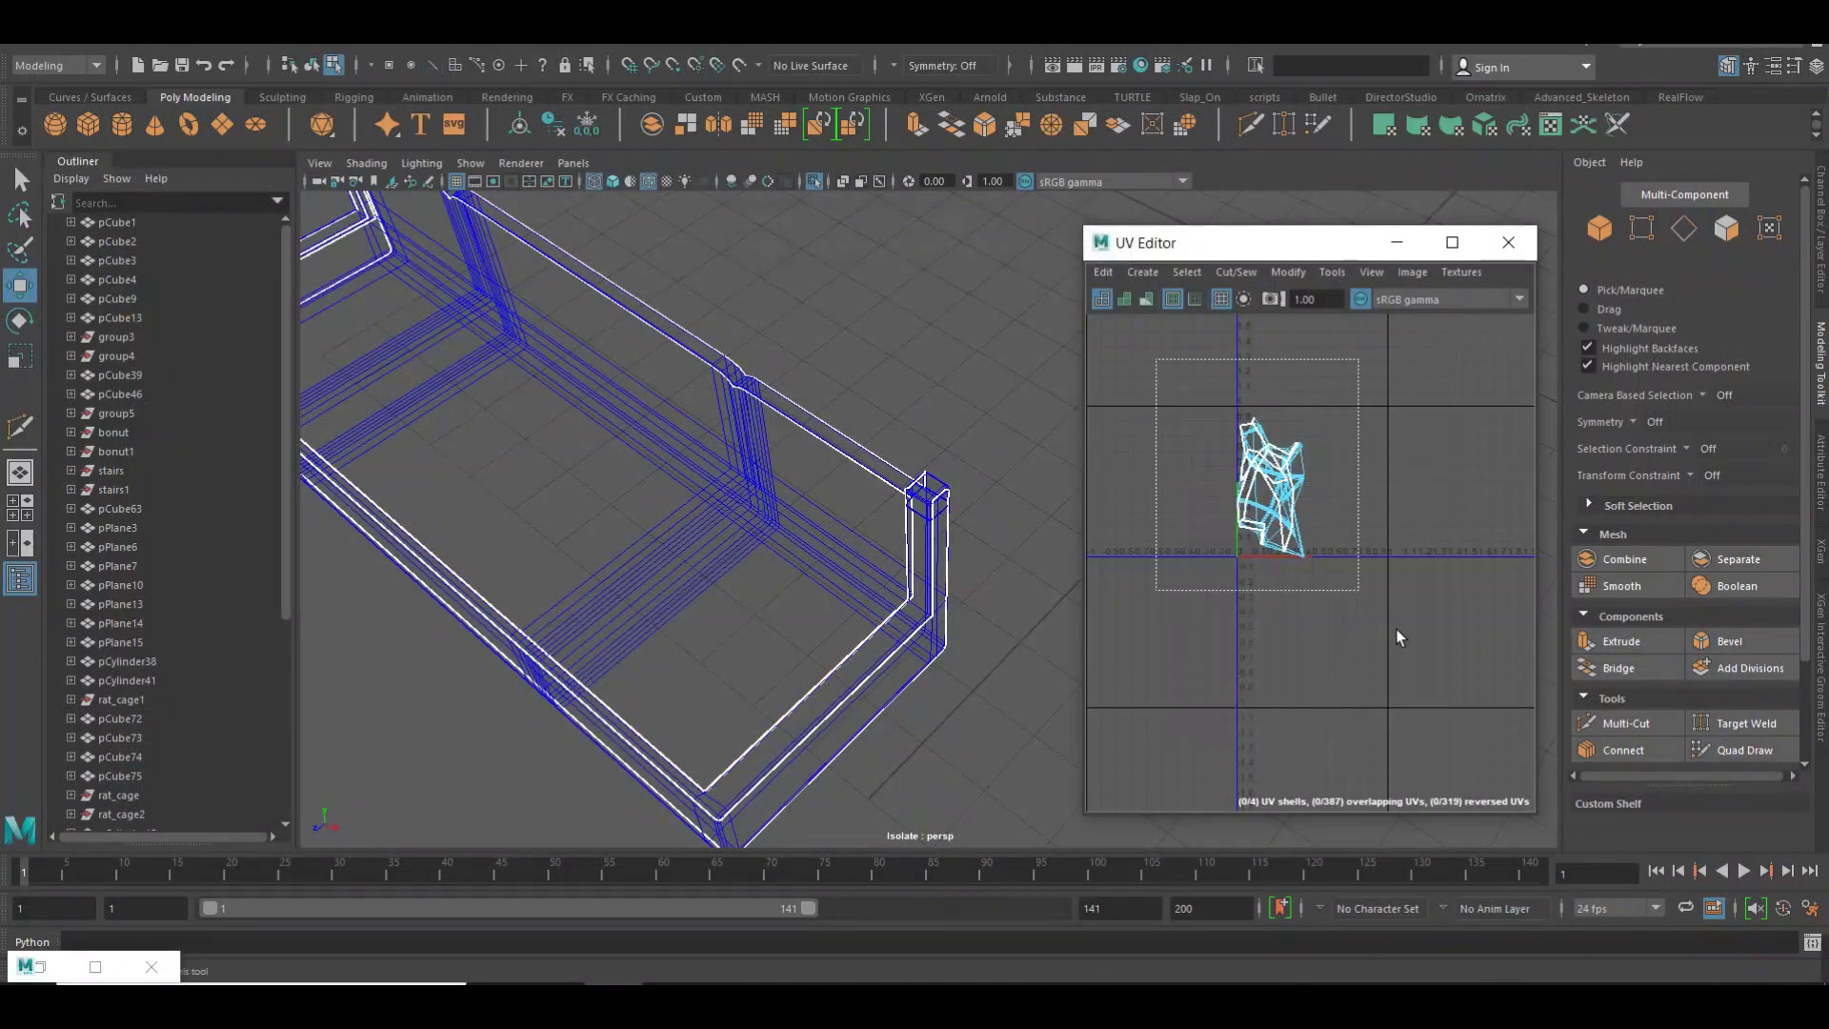
Unfold all four frame UV shells, orient them, lay them out, then select the tall right shell.
drag(1164, 348, 1397, 633)
shift+right_drag(1274, 448, 1057, 449)
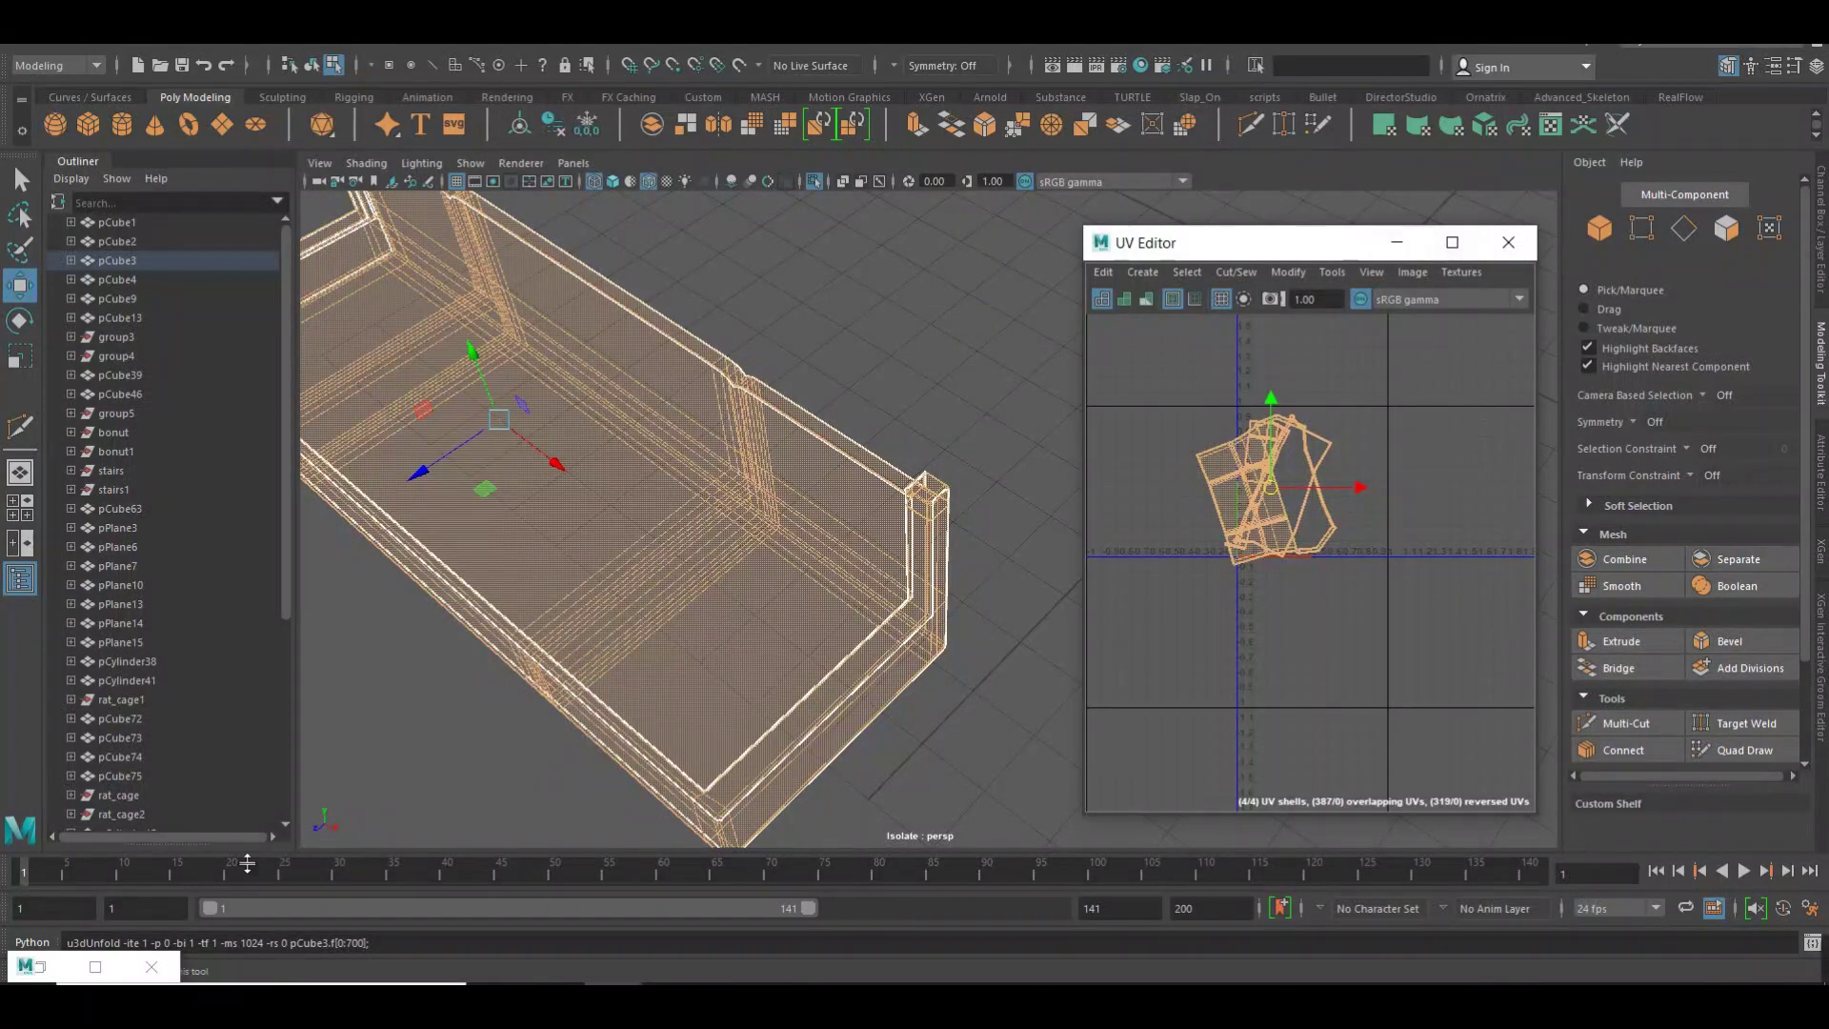
click(57, 968)
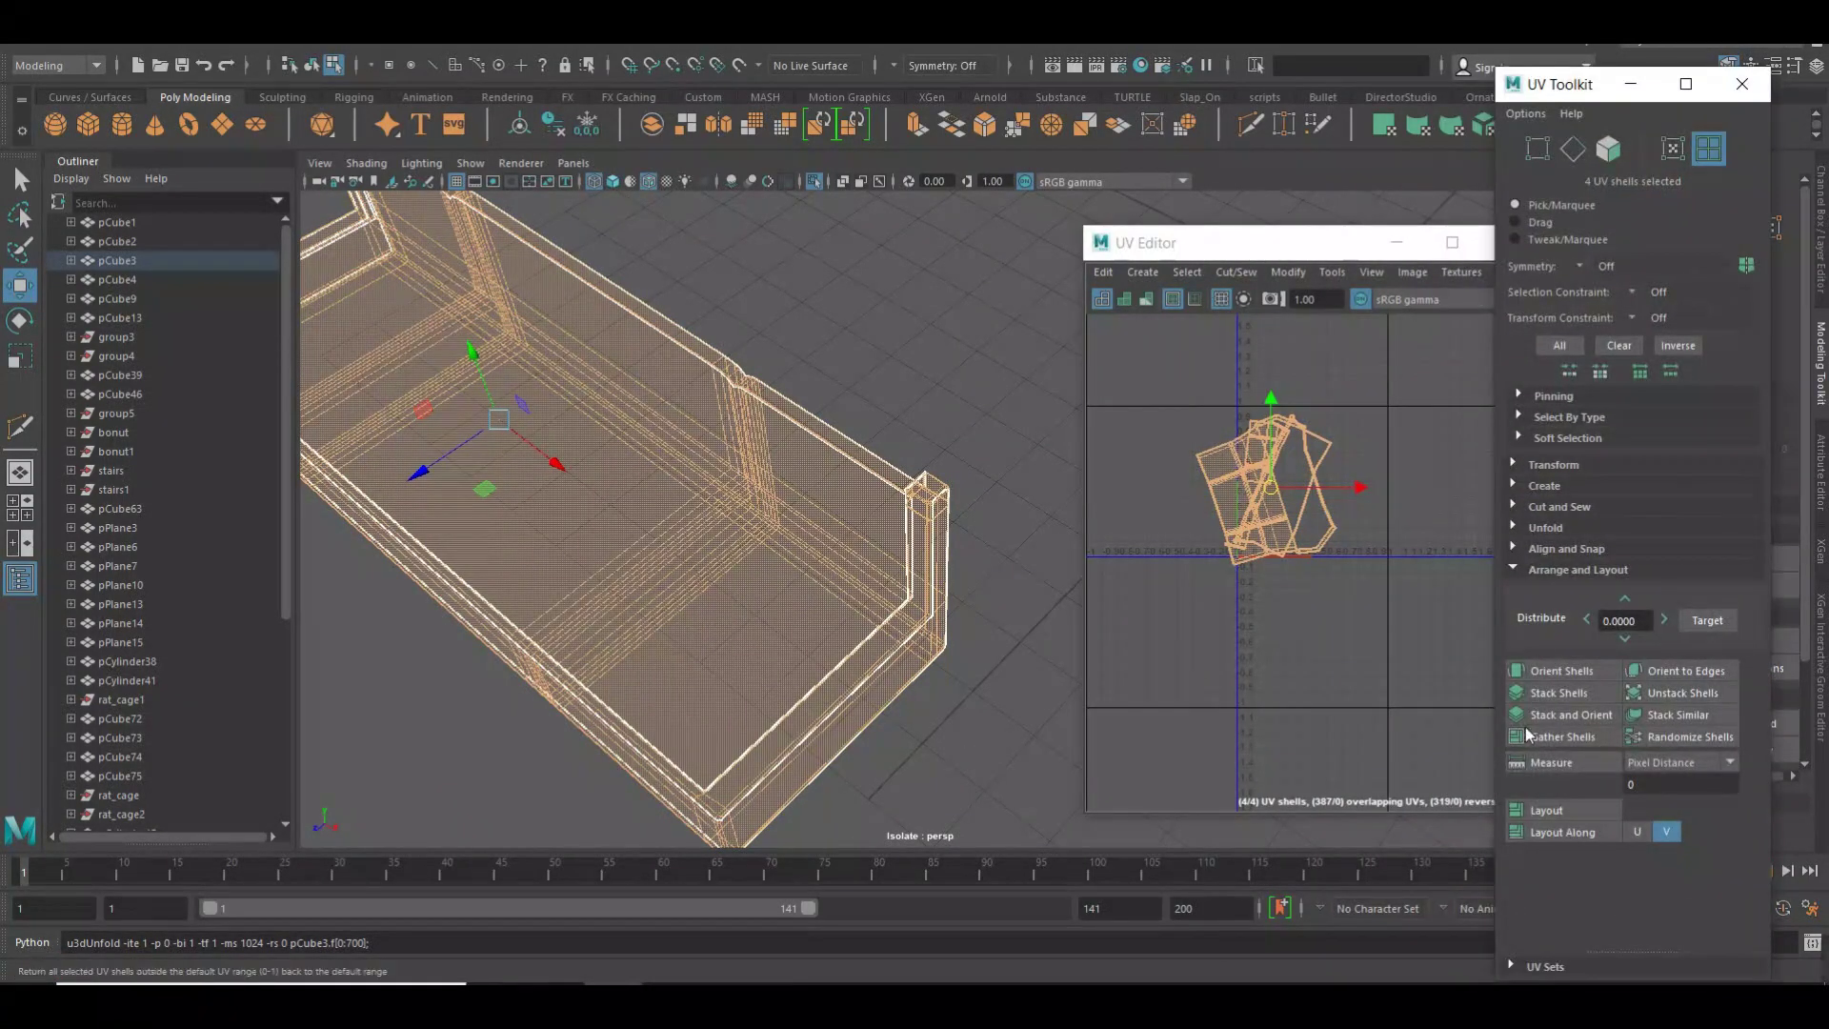
click(1555, 672)
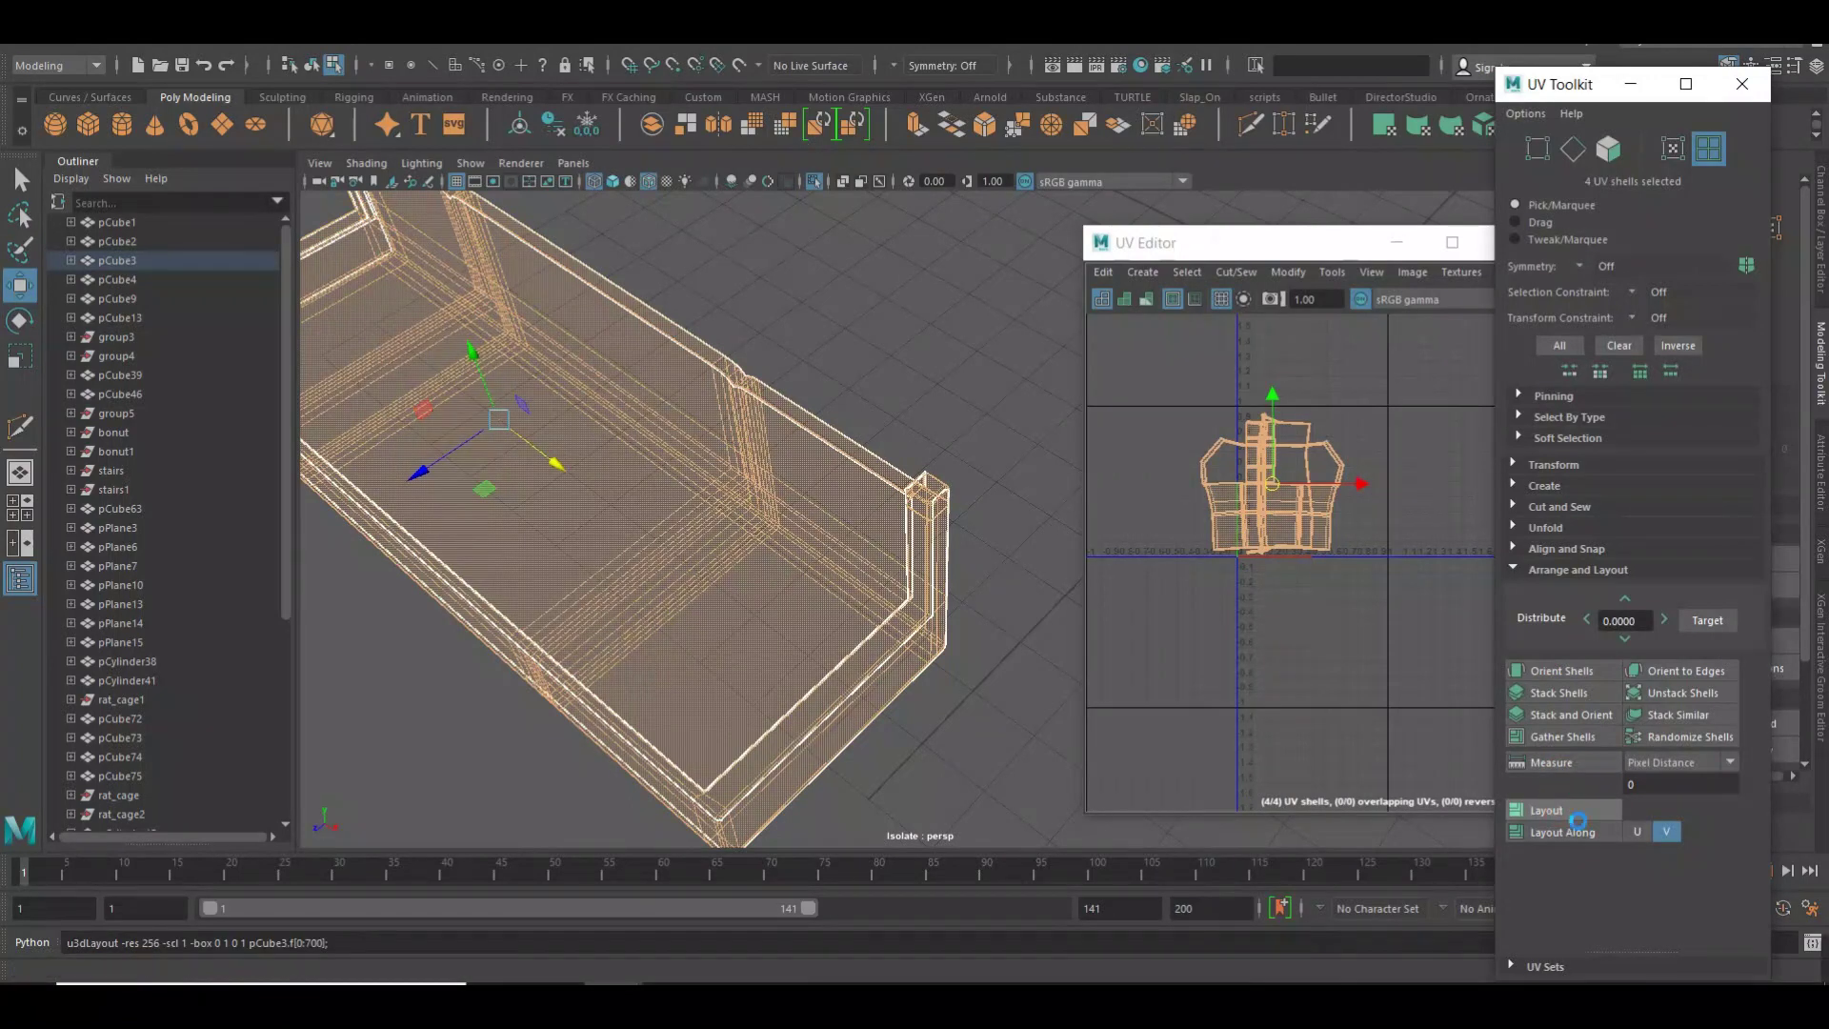
click(1554, 809)
click(1294, 640)
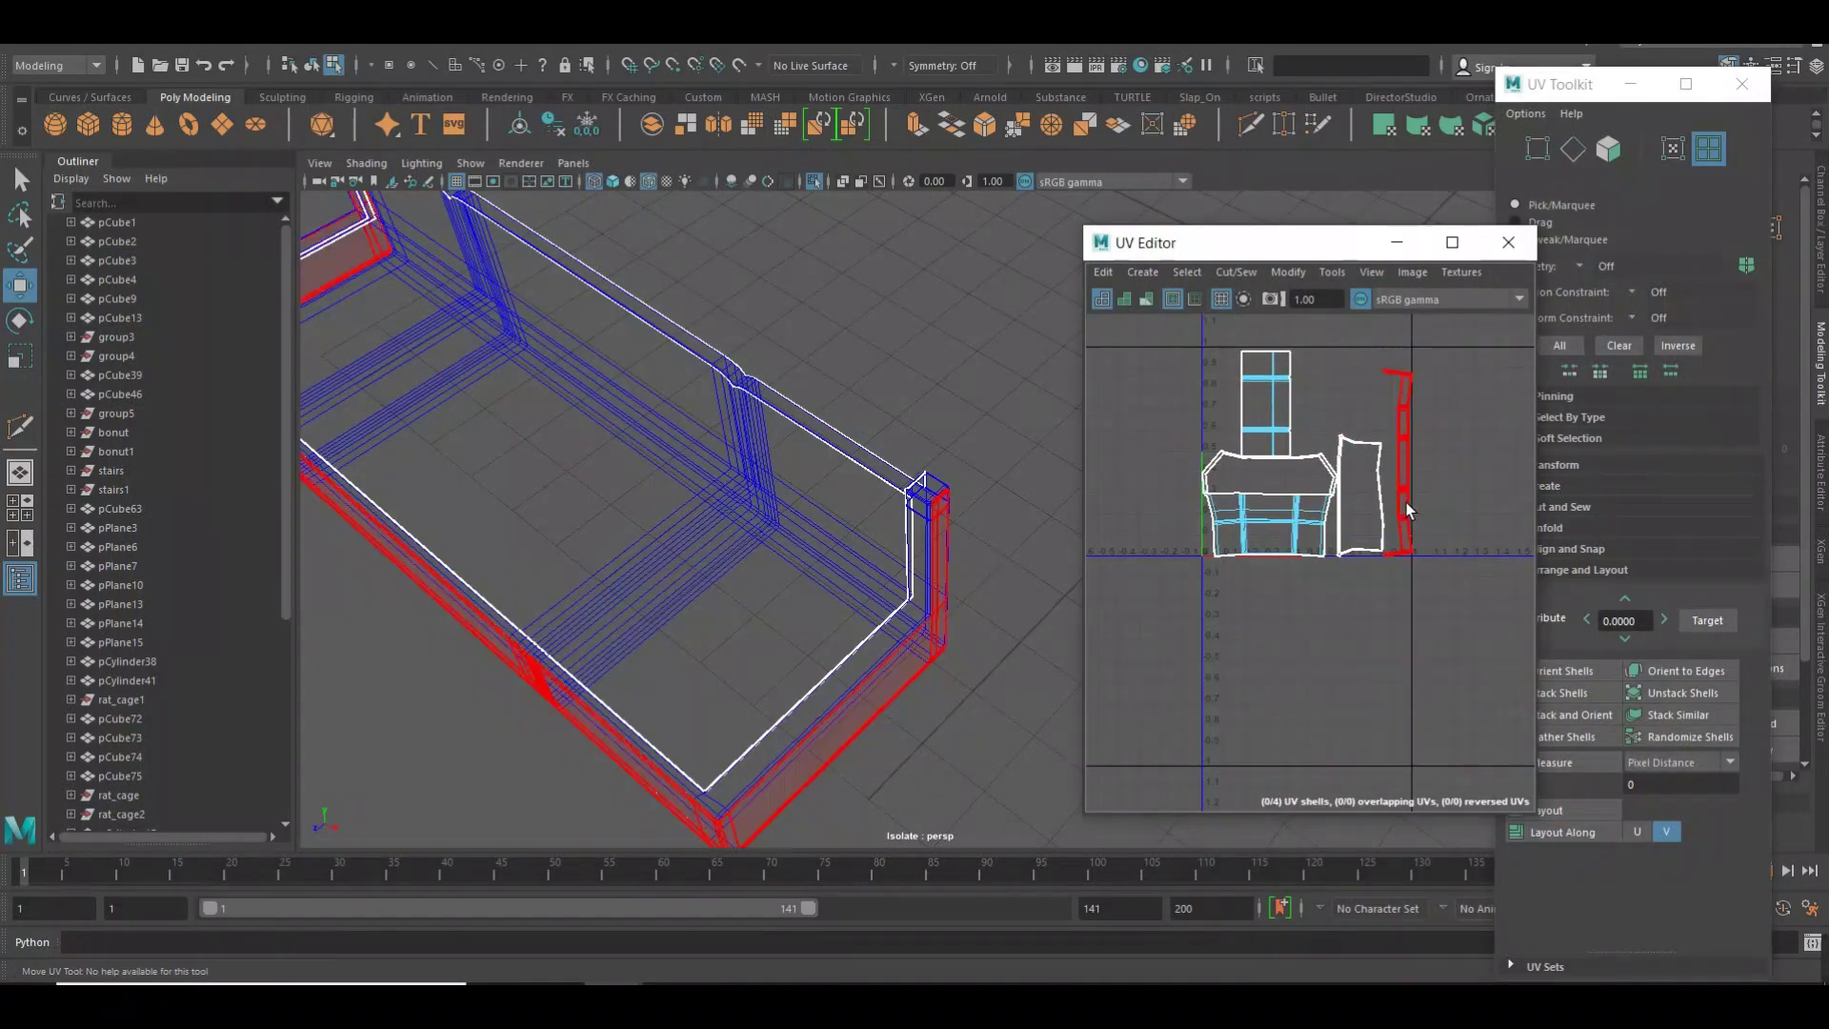
click(1406, 501)
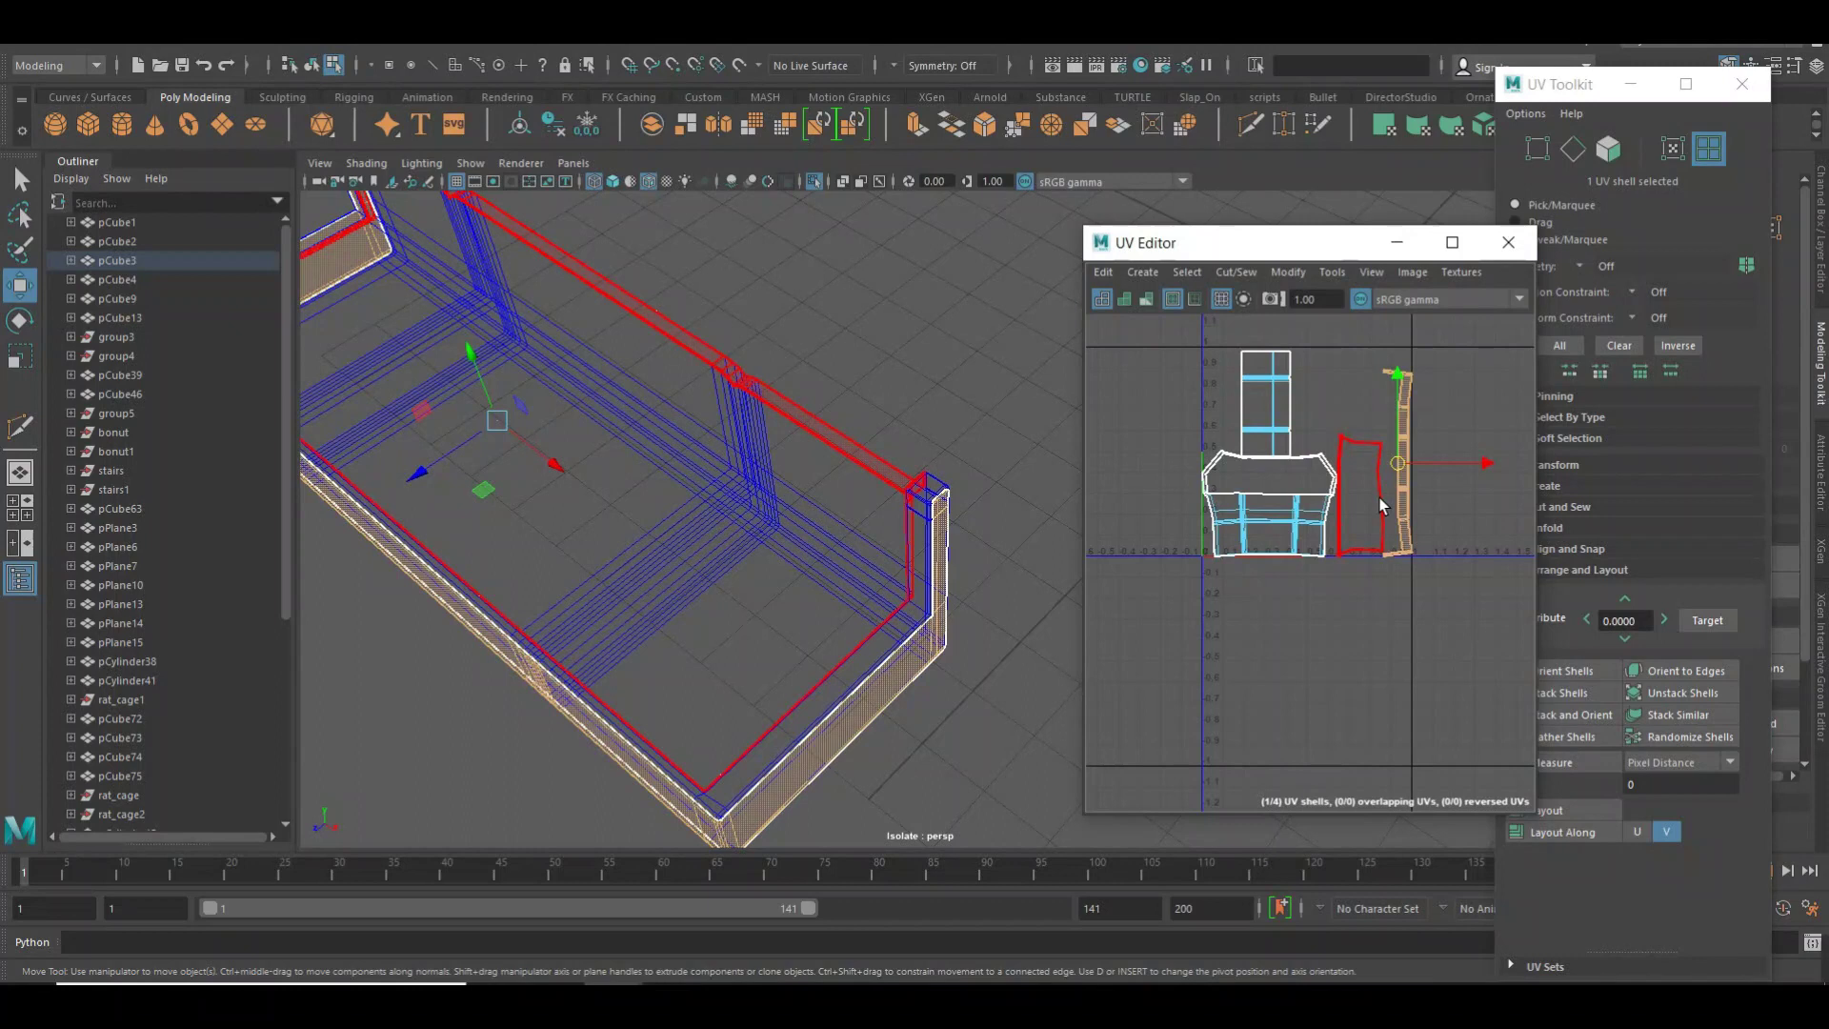
Inspect the frame's UV shells, selecting the middle shell and then another shell.
click(1382, 505)
scroll(1348, 563, up, 2)
scroll(1376, 617, up, 2)
scroll(1382, 619, up, 2)
scroll(1325, 805, up, 3)
scroll(1233, 752, up, 2)
scroll(1262, 727, down, 2)
scroll(1270, 553, down, 1)
scroll(1306, 551, down, 3)
scroll(1311, 568, up, 2)
scroll(1238, 569, down, 1)
alt+middle_drag(1193, 570, 1454, 399)
scroll(1259, 456, up, 1)
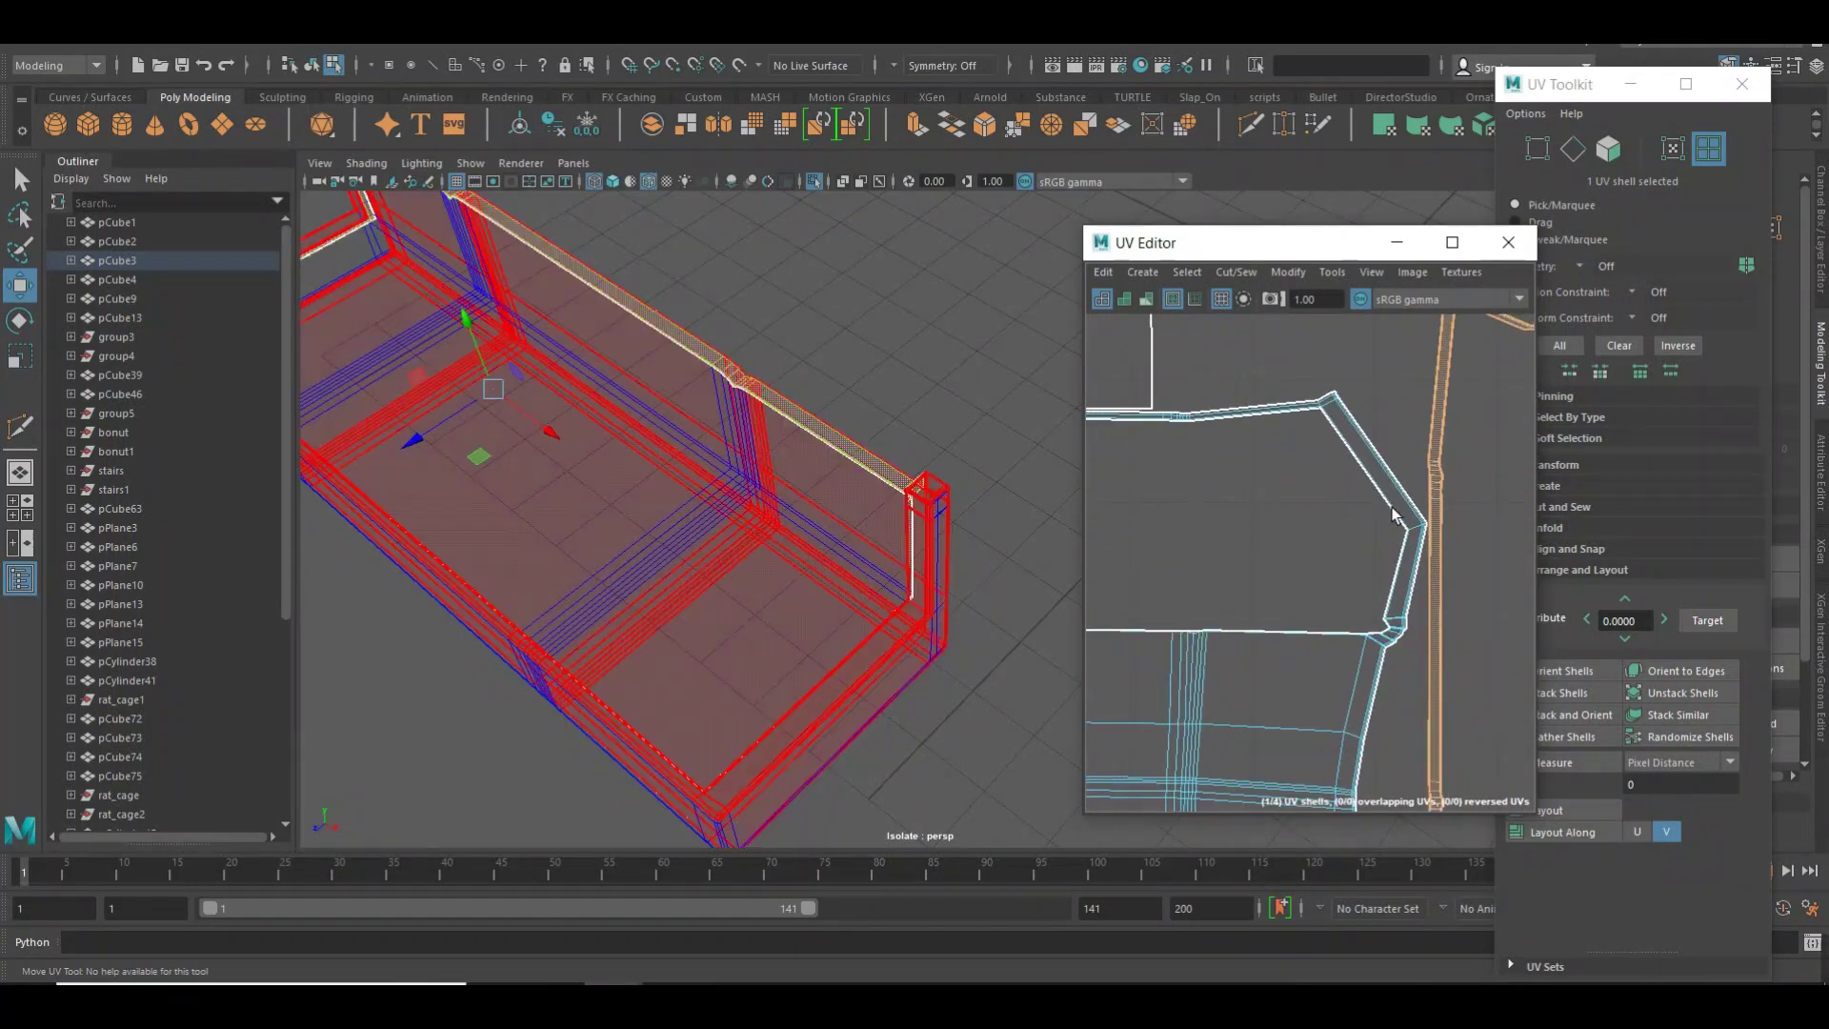
click(1393, 528)
Switch to the Move tool and select the upper, then the lower UV shell.
key(w)
scroll(1174, 541, down, 2)
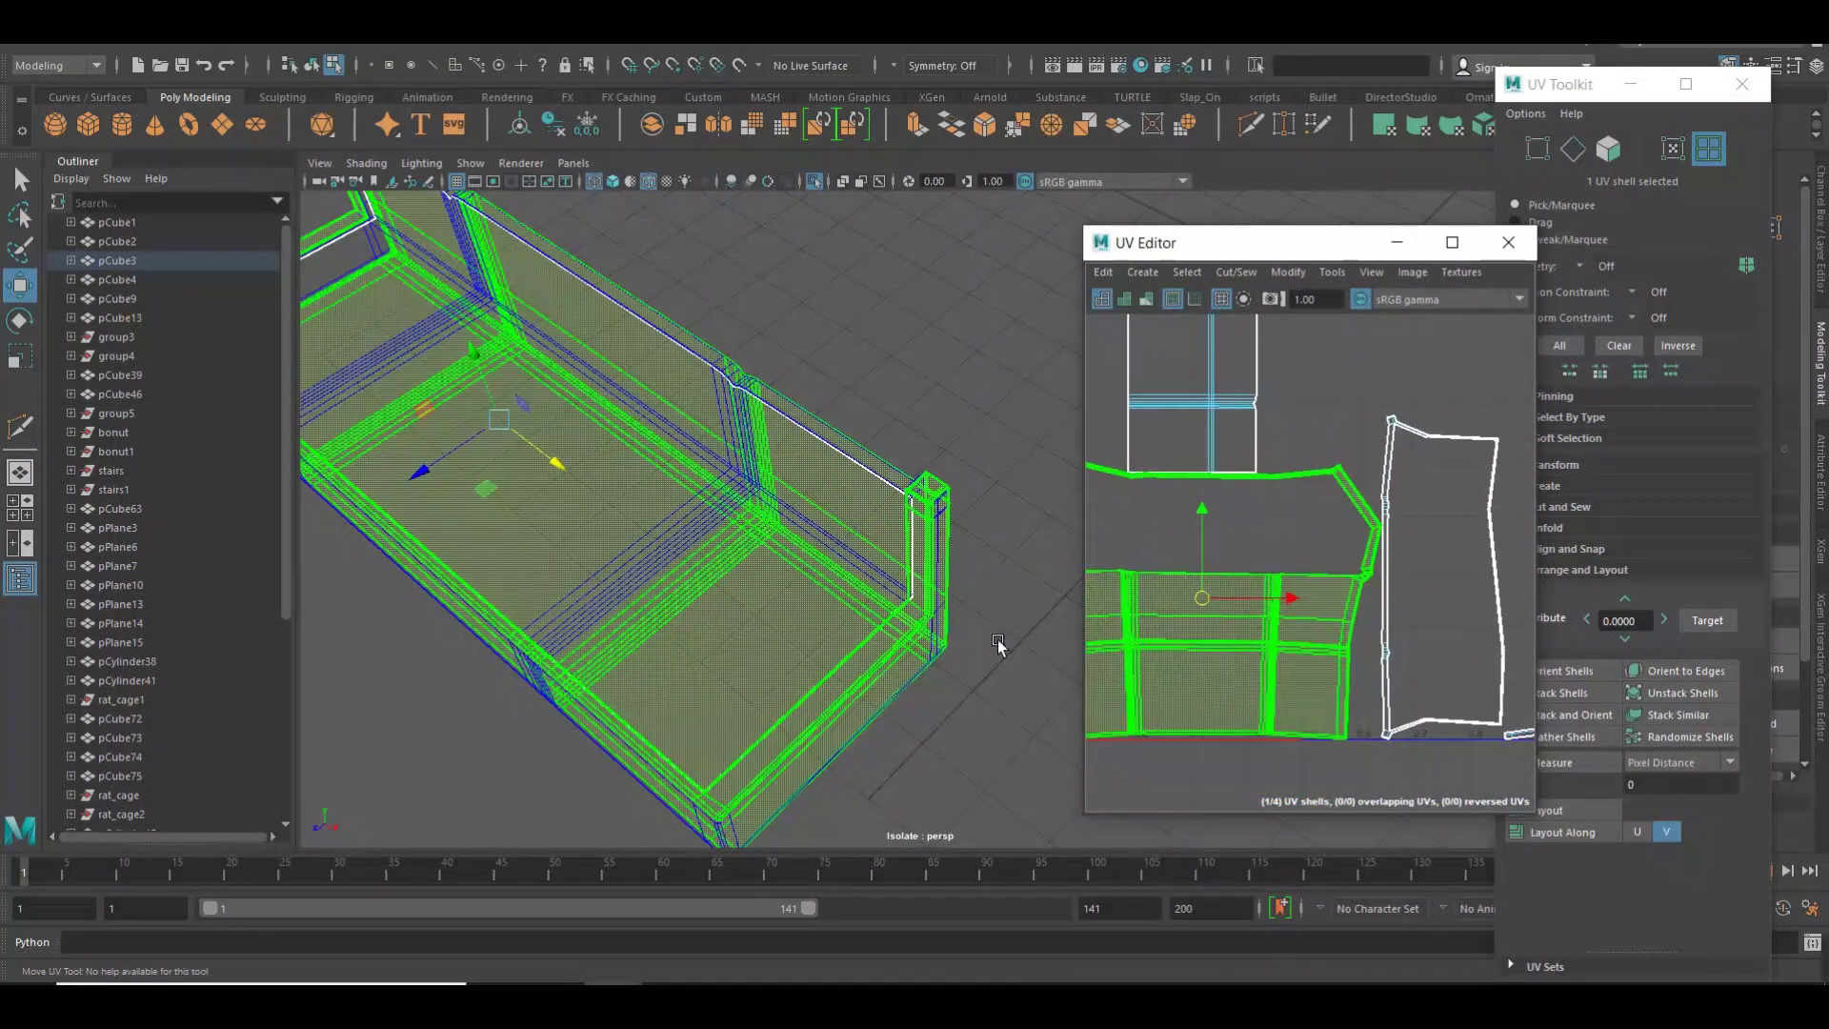
scroll(1305, 654, up, 2)
scroll(1304, 655, up, 2)
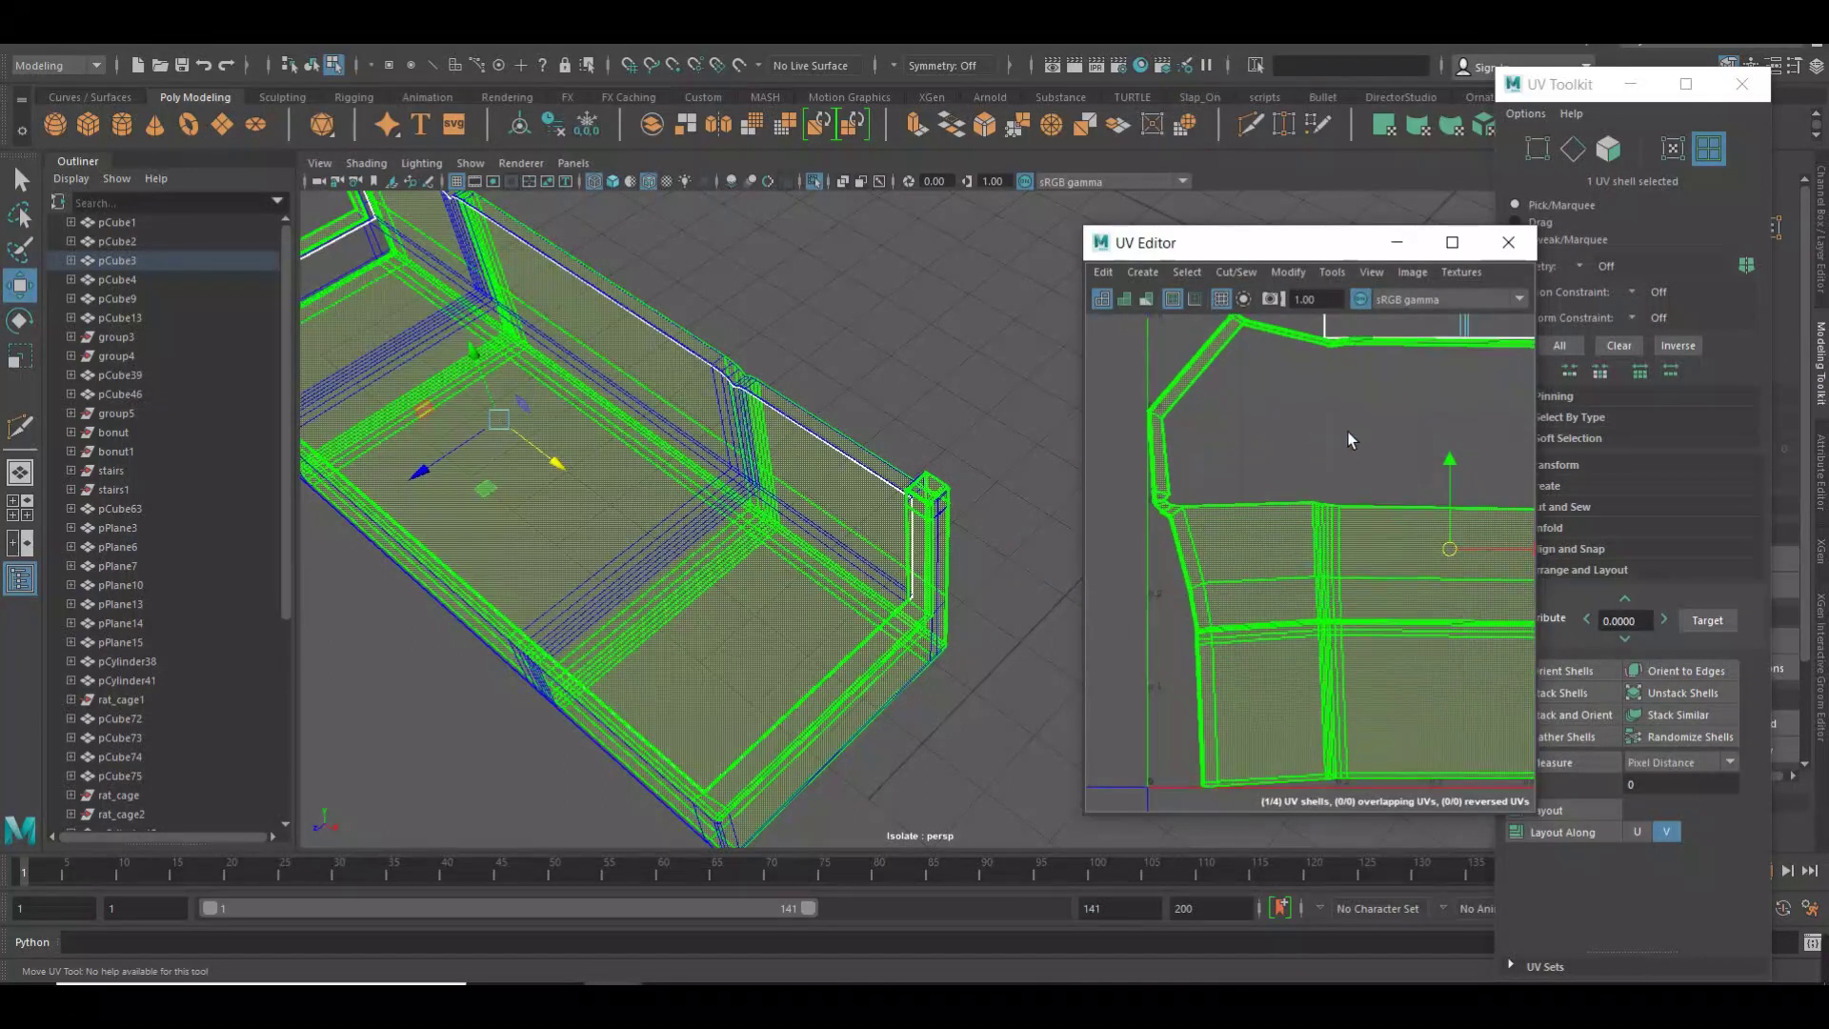
click(1385, 494)
alt+middle_drag(1384, 494, 1461, 572)
scroll(1140, 530, up, 1)
scroll(1140, 531, down, 2)
alt+middle_drag(1191, 520, 1415, 614)
scroll(1415, 613, down, 2)
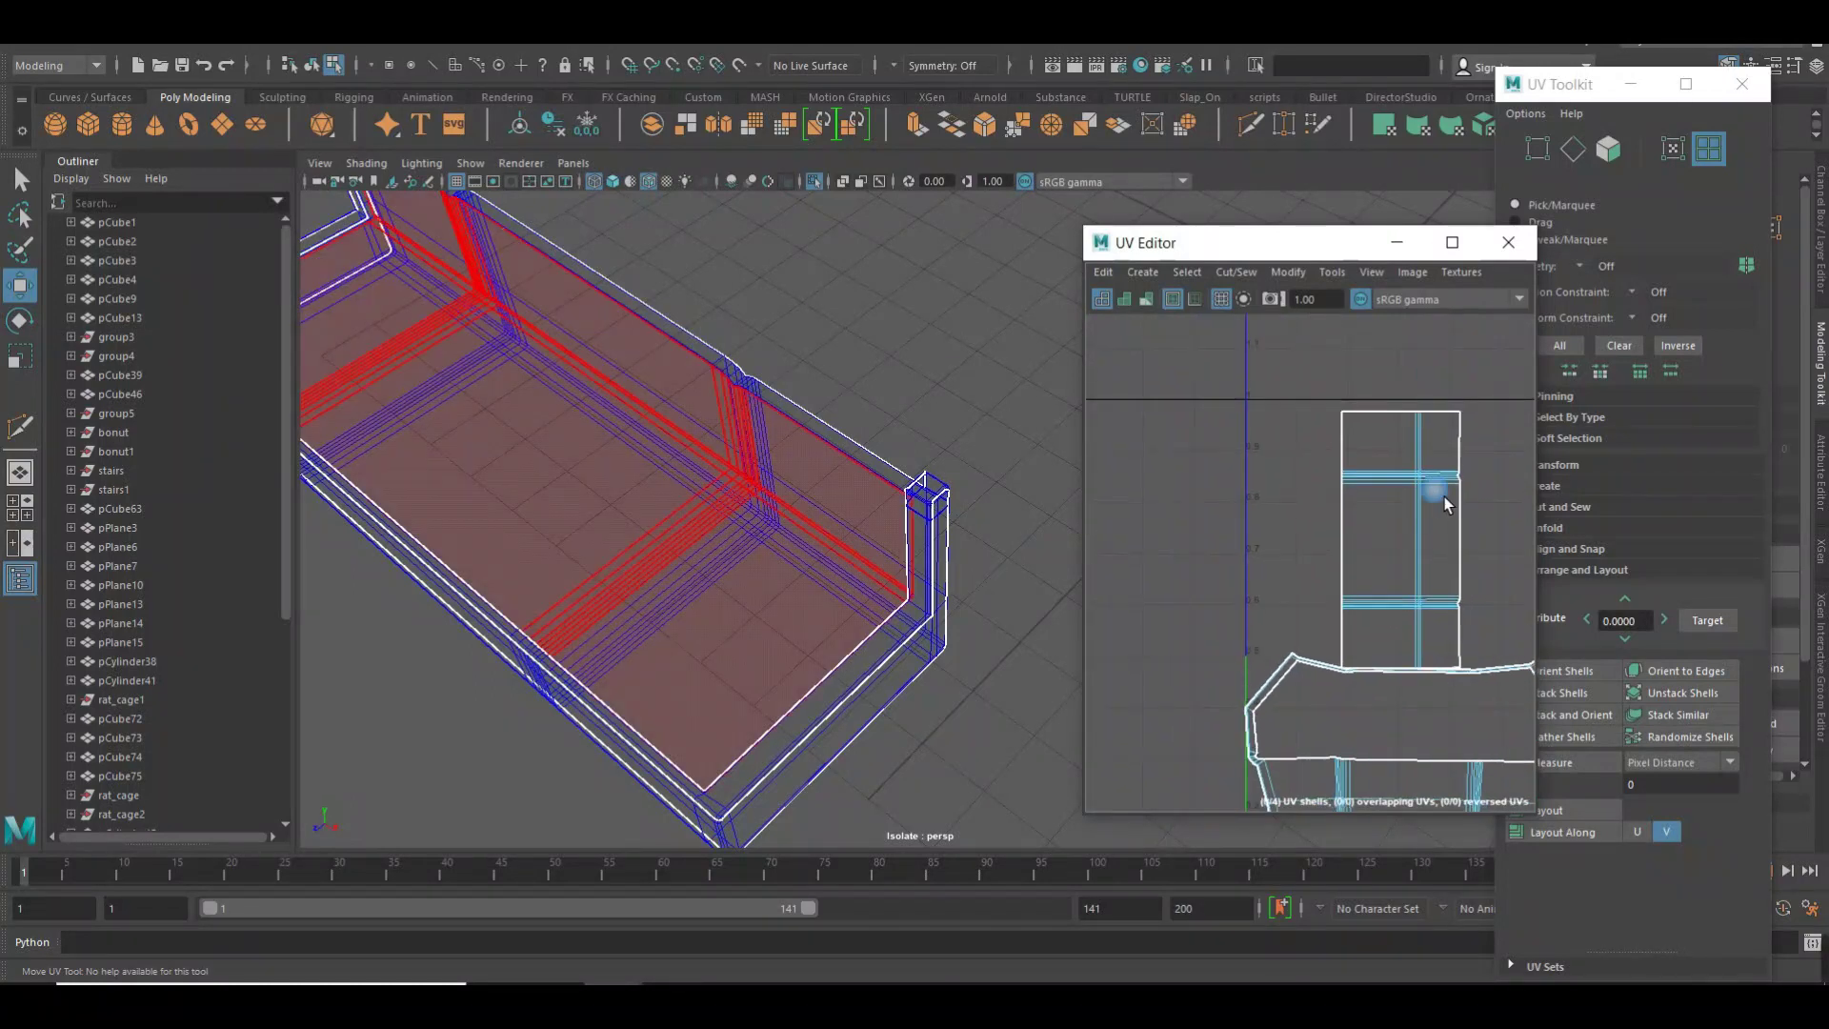
click(1444, 495)
click(1267, 500)
click(1319, 671)
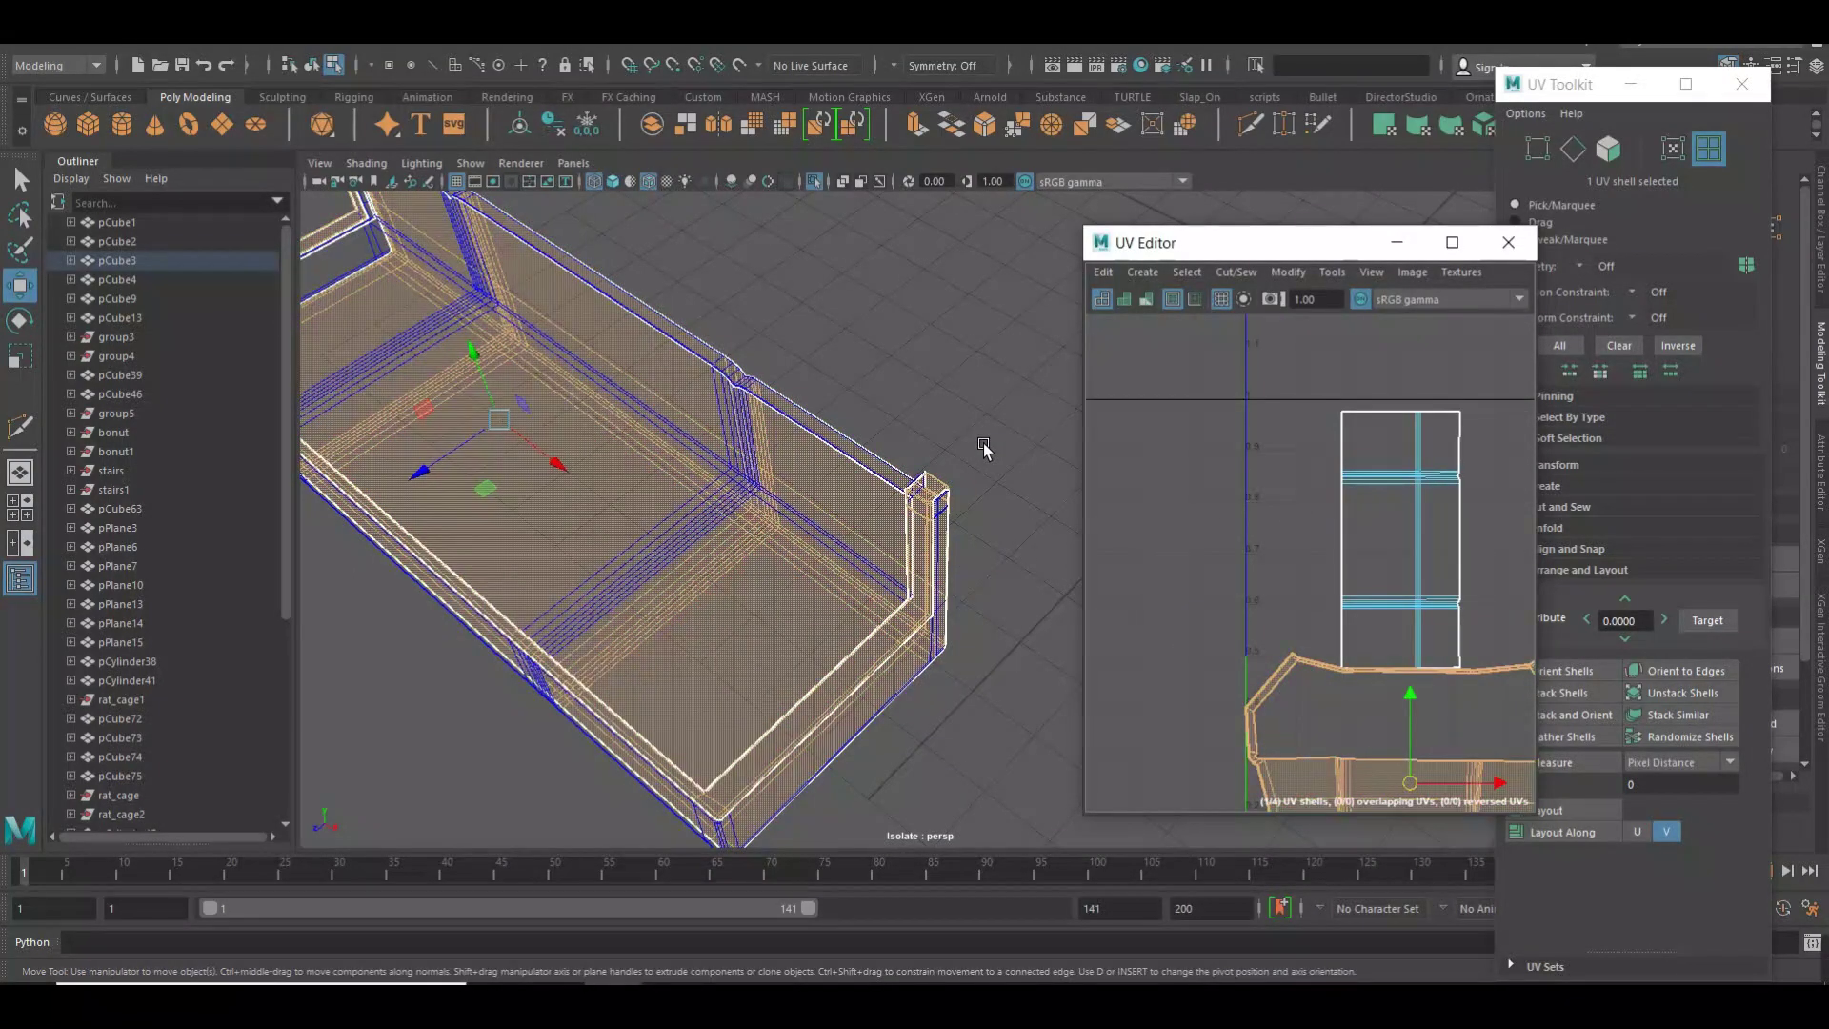
Return the viewport to shaded display and reframe the whole cart frame.
key(5)
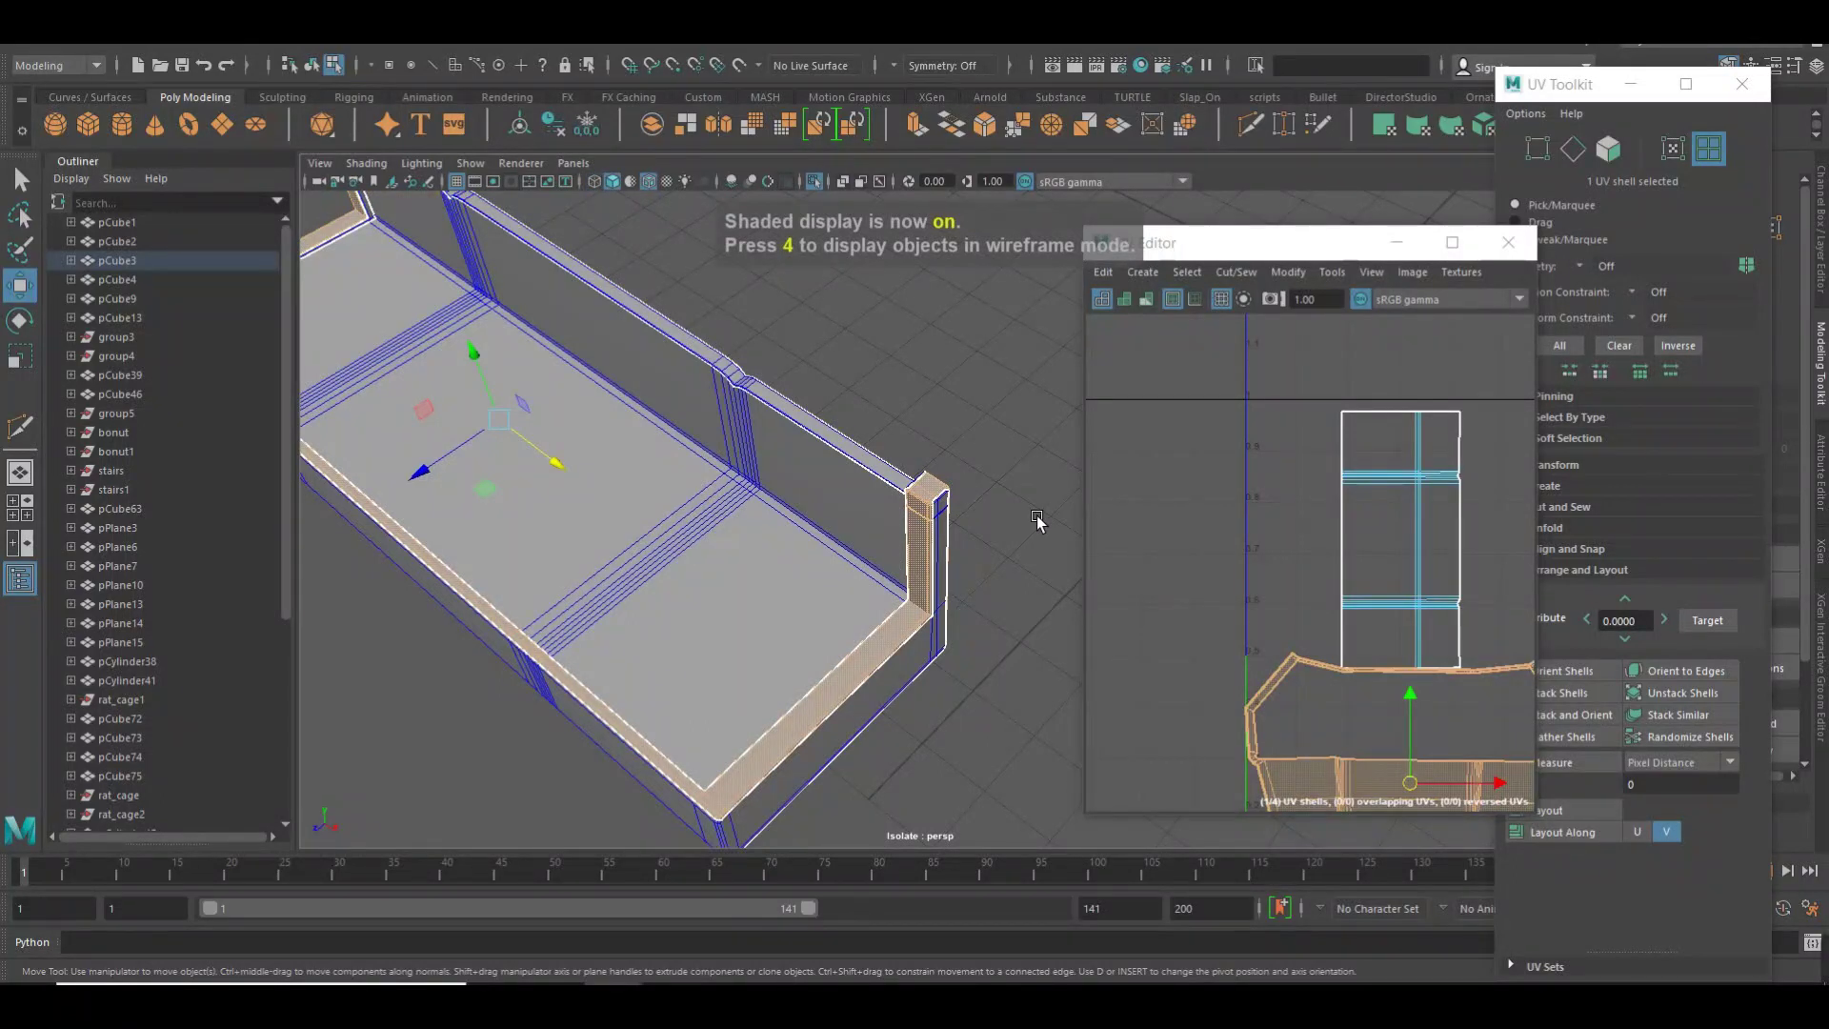
scroll(915, 515, down, 3)
alt+drag(914, 514, 814, 510)
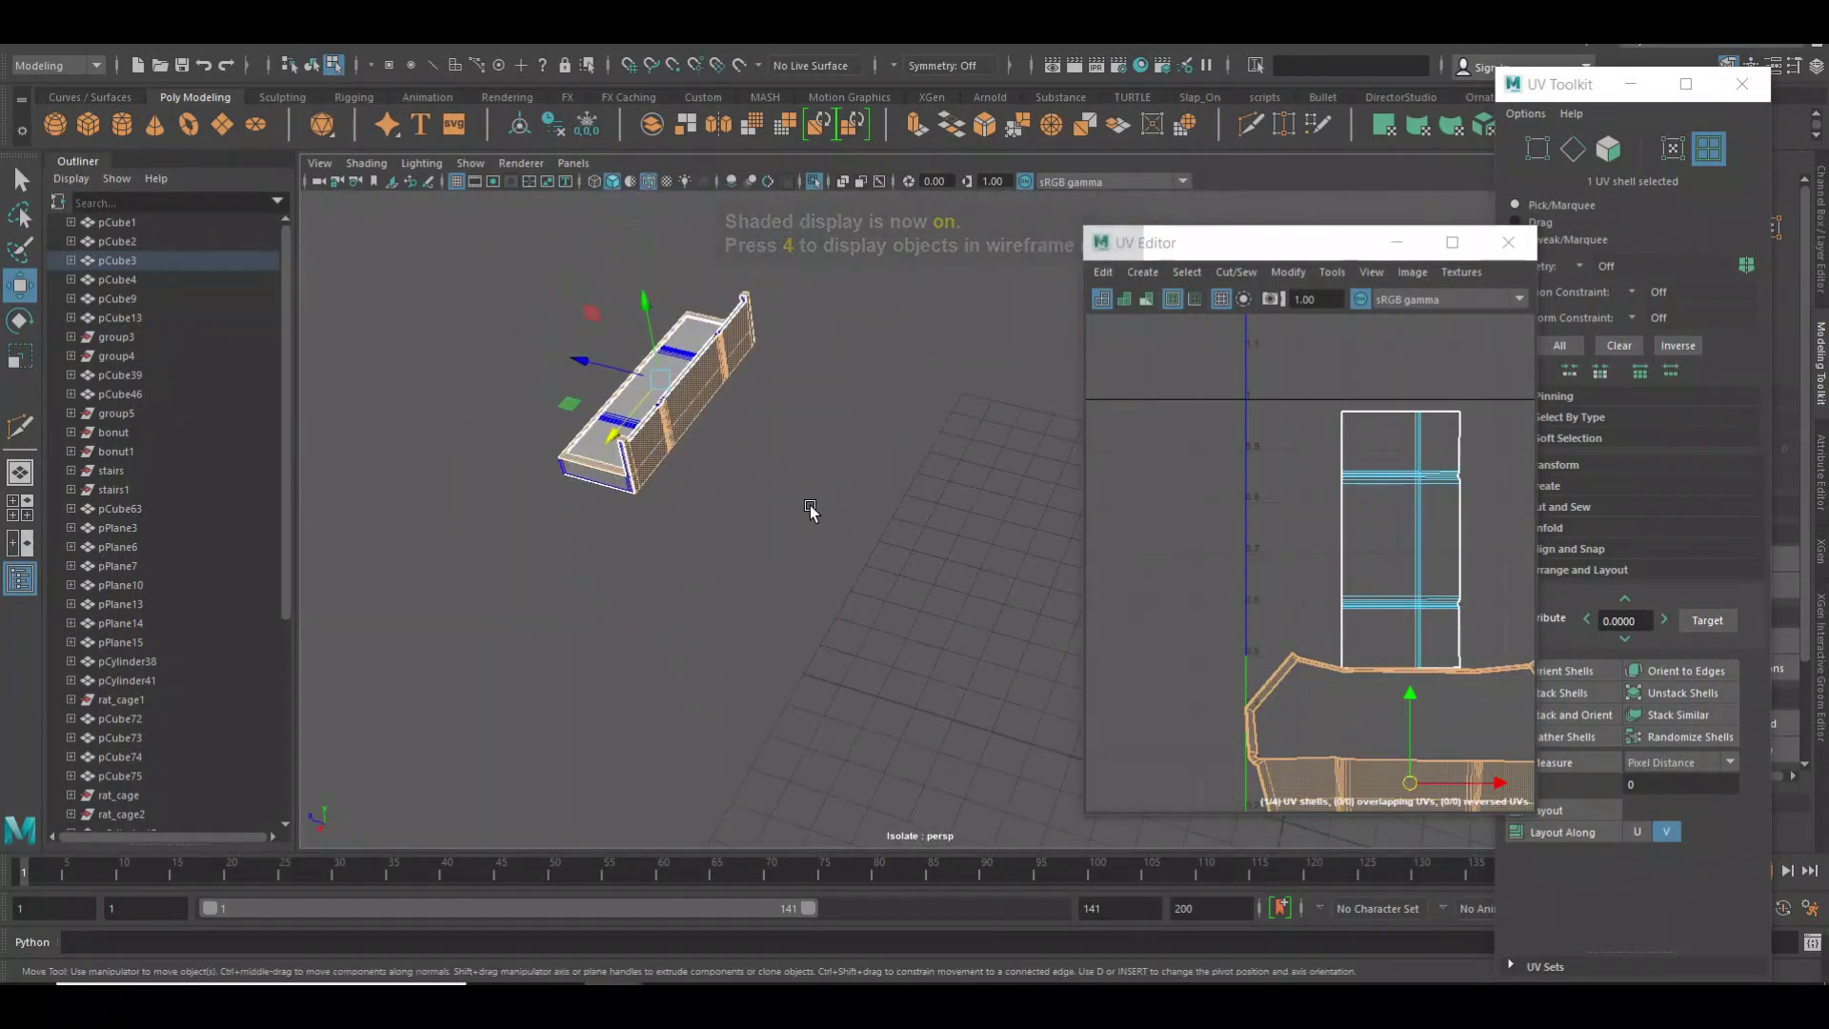
mouse_move(814, 511)
alt+right_down()
mouse_move(934, 479)
mouse_move(902, 531)
alt+right_up()
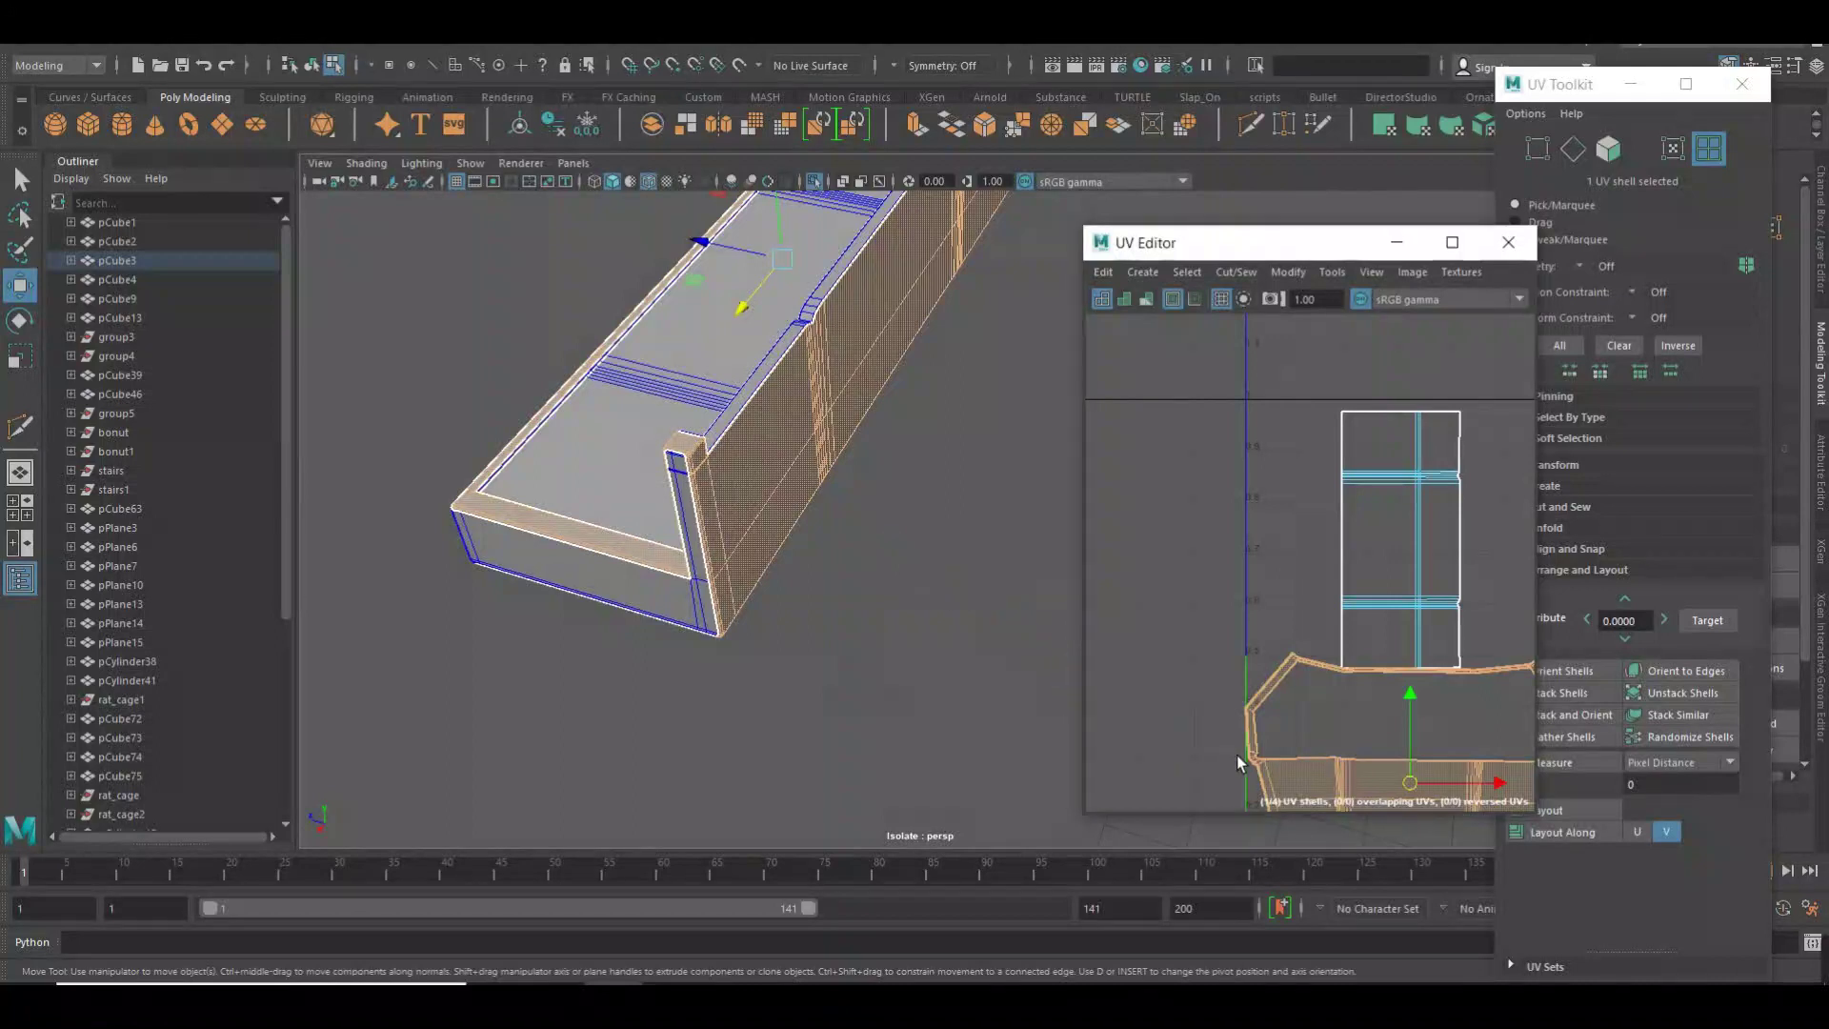
scroll(1296, 743, up, 2)
scroll(1360, 727, up, 2)
scroll(1363, 572, up, 2)
Set the UV Editor to edge selection on the long rail shell's corner.
alt+middle_drag(1391, 533, 1184, 530)
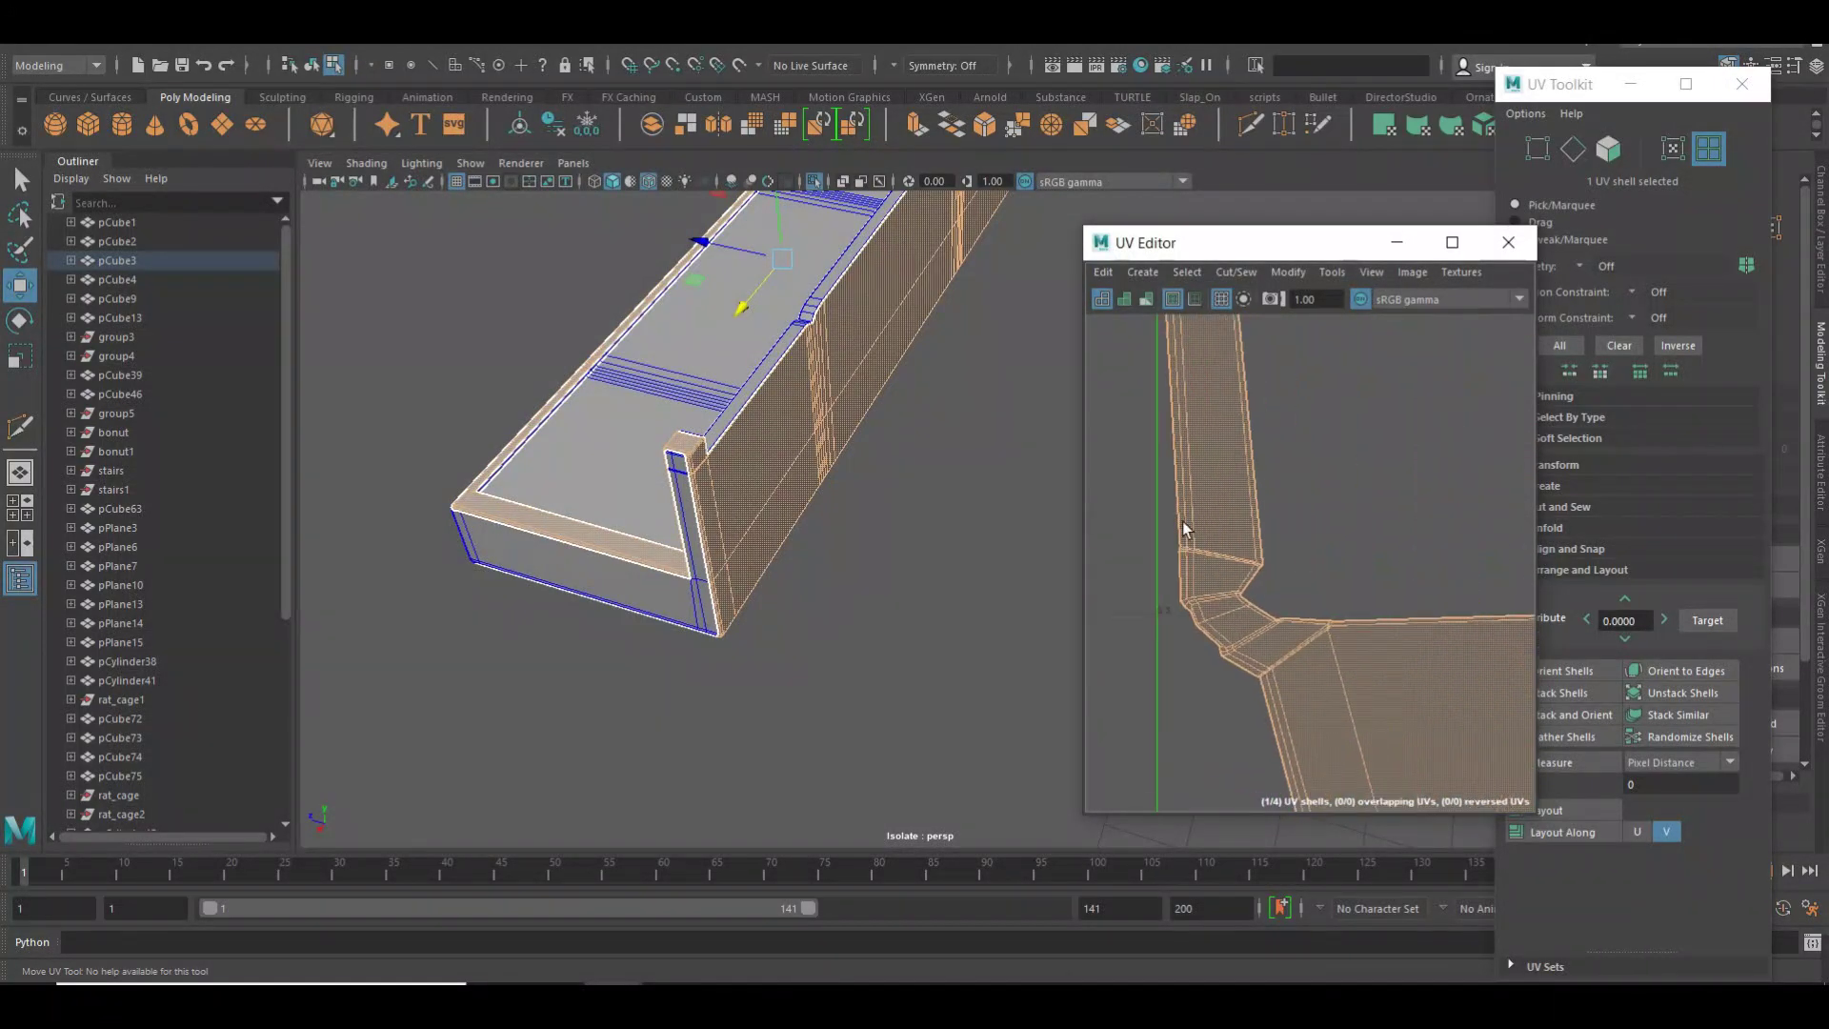
right_drag(1344, 526, 1340, 481)
scroll(1336, 572, up, 1)
scroll(1353, 653, up, 2)
scroll(1315, 590, up, 1)
scroll(1292, 543, up, 1)
Select two UV edges at the rail's bend and cut the UVs along them.
scroll(1282, 538, up, 1)
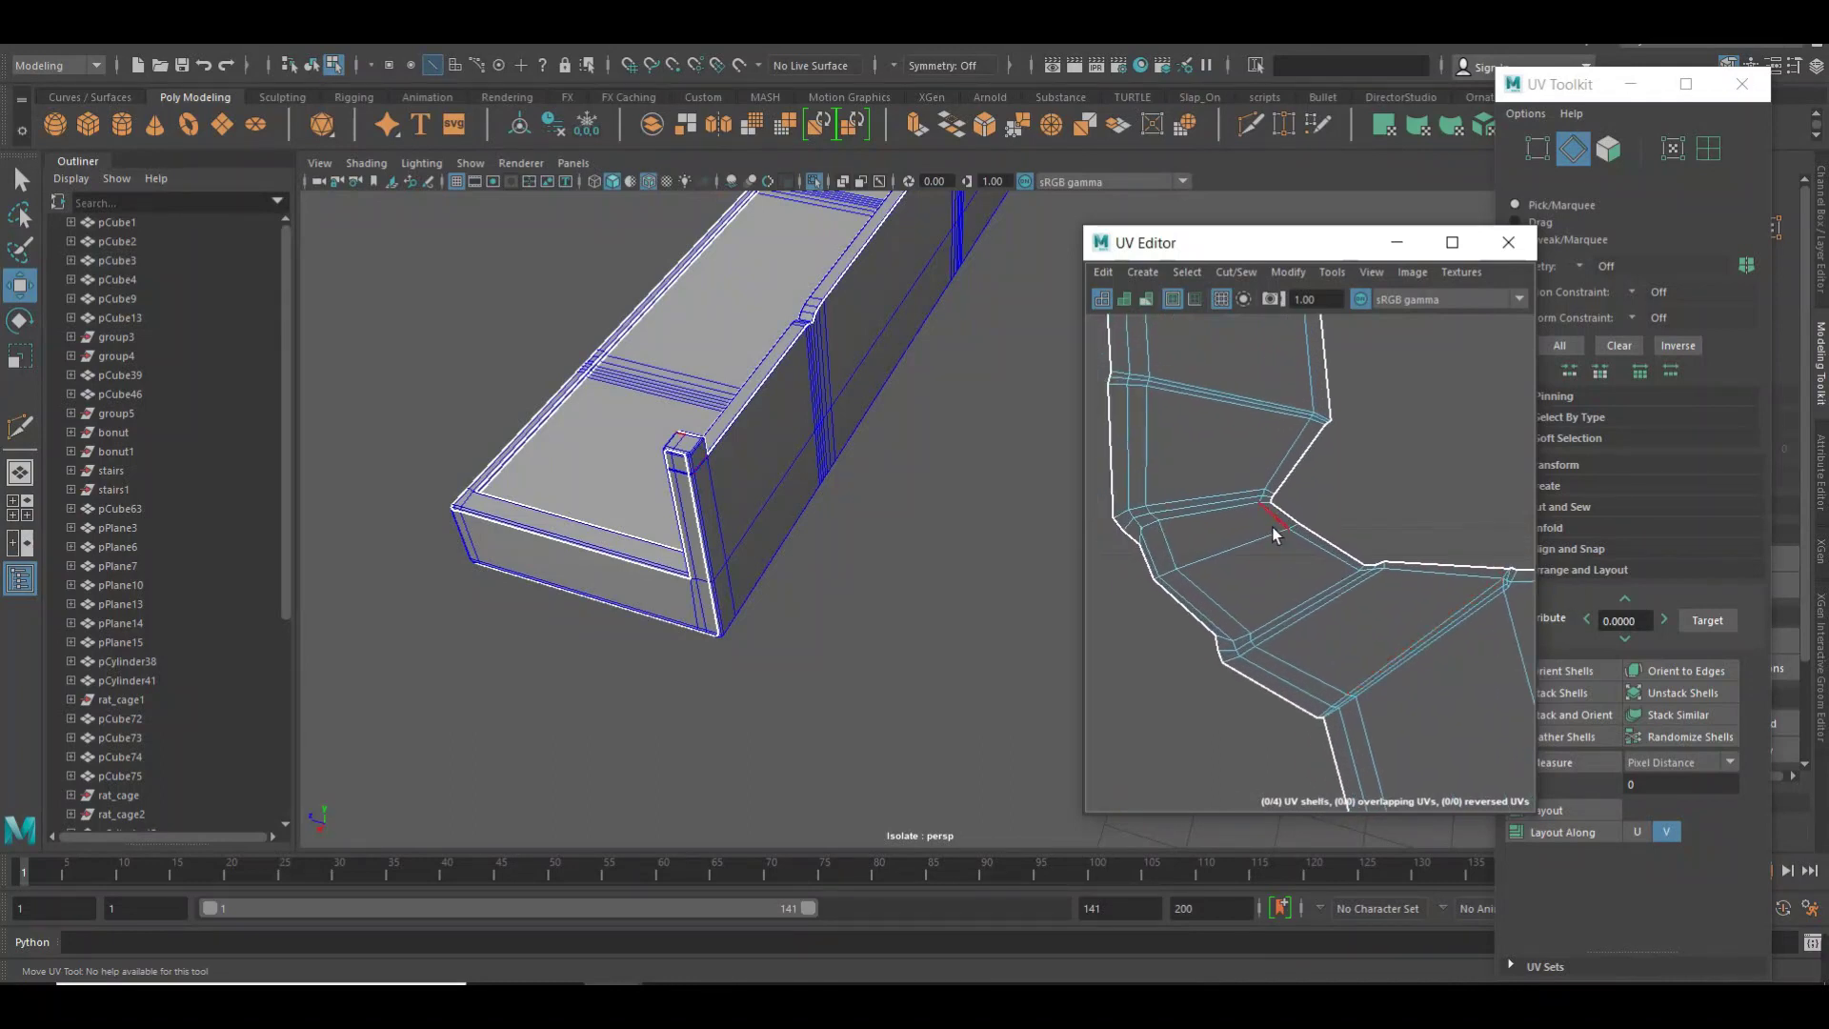
click(1358, 597)
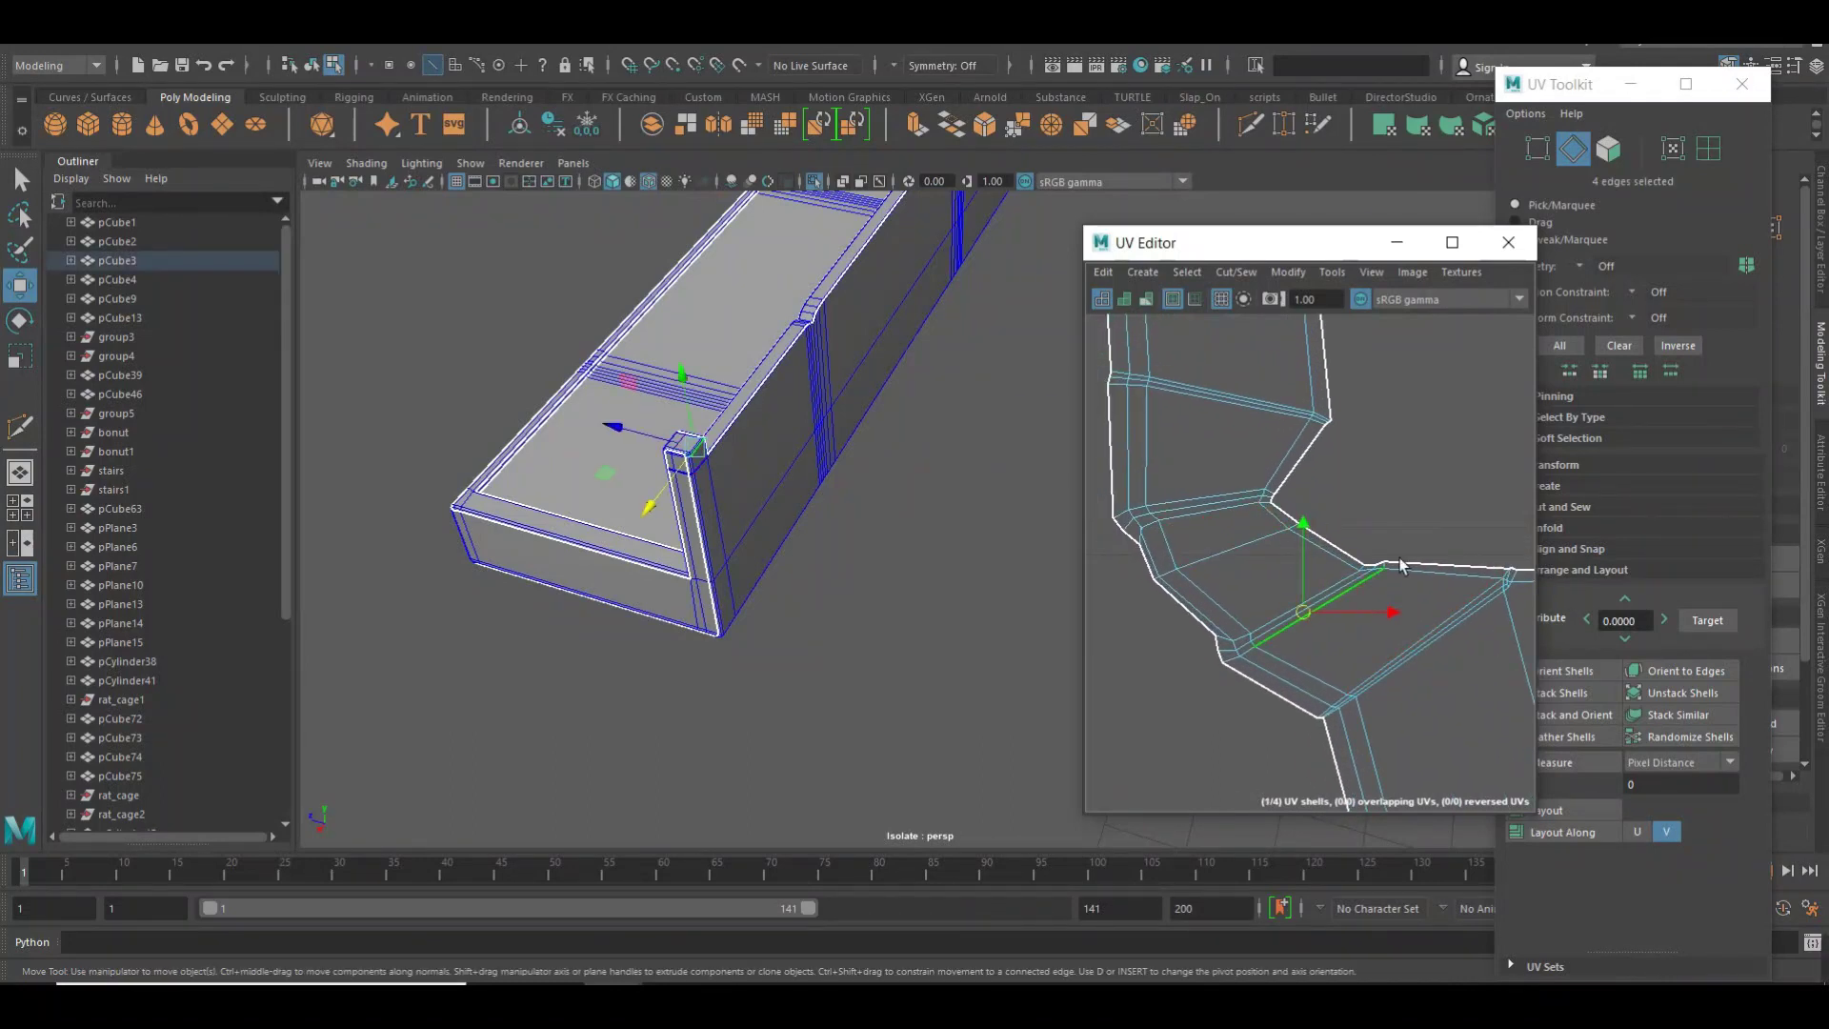
alt+middle_drag(1454, 624, 1392, 613)
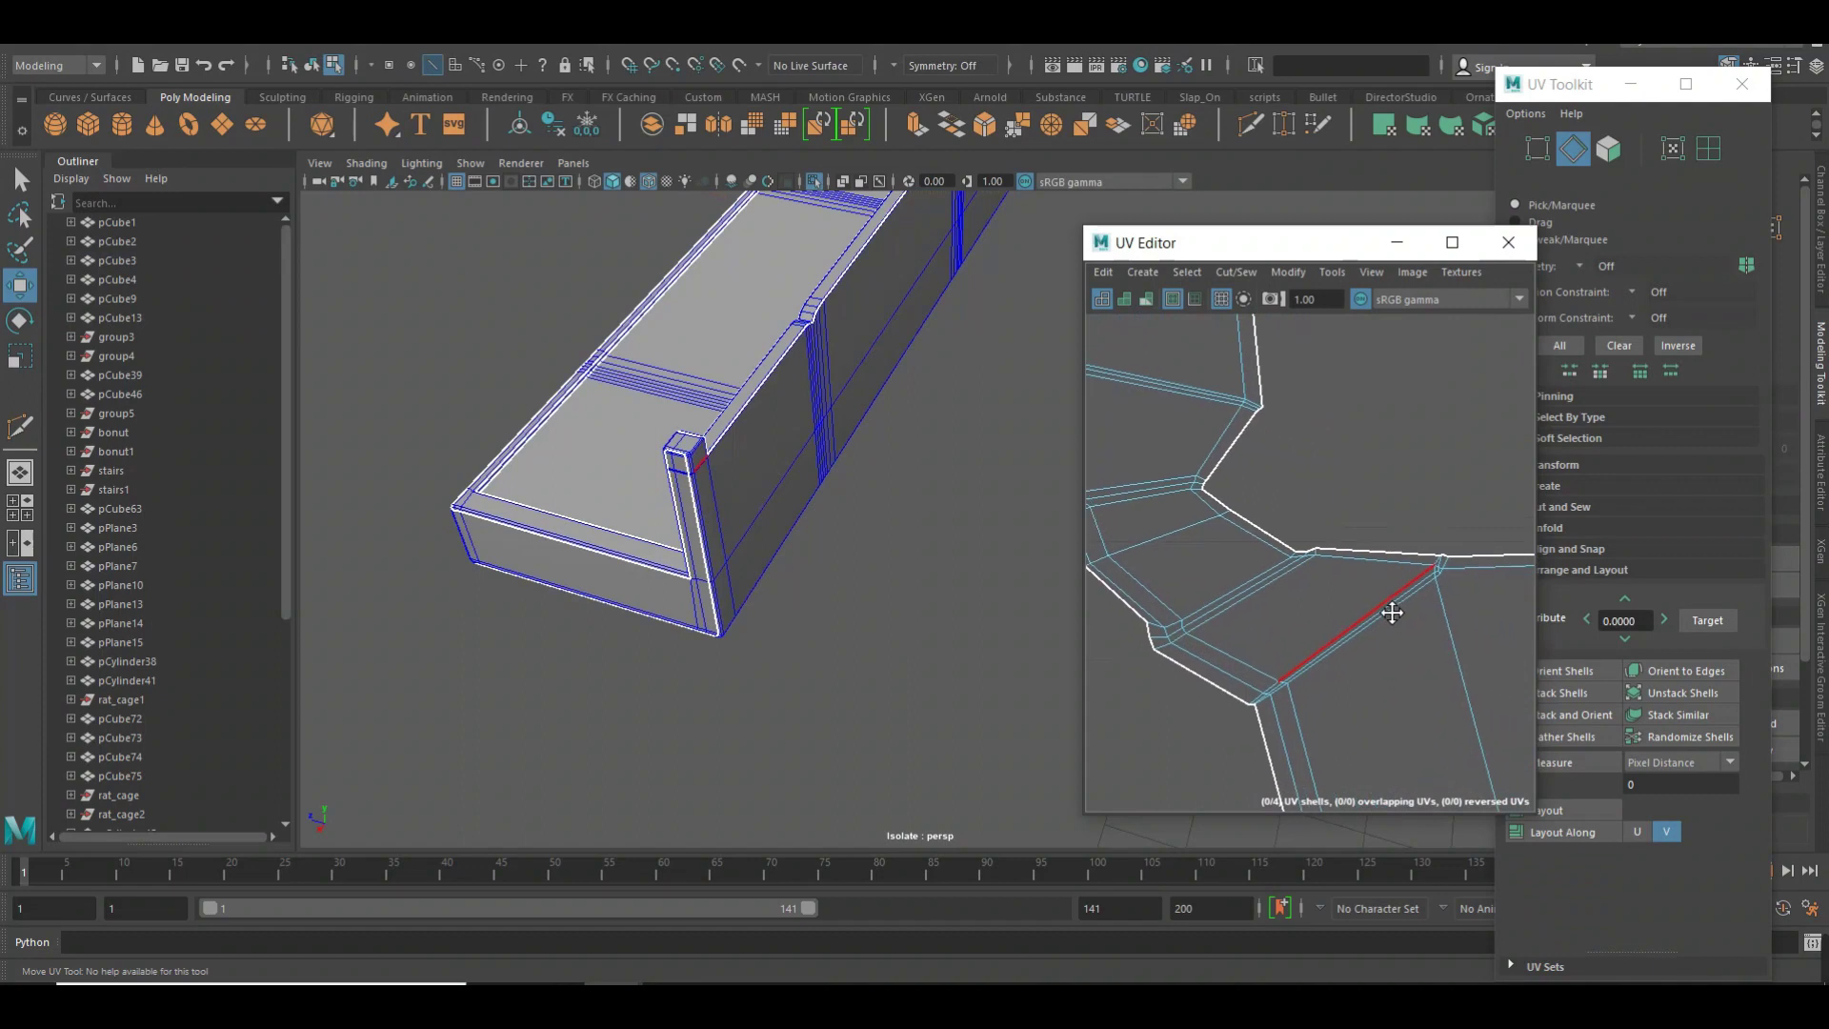
click(1414, 629)
scroll(1418, 625, up, 1)
scroll(1467, 655, up, 1)
mouse_move(1467, 655)
alt+middle_down()
mouse_move(1129, 724)
mouse_move(1351, 626)
alt+middle_up()
scroll(1144, 726, down, 1)
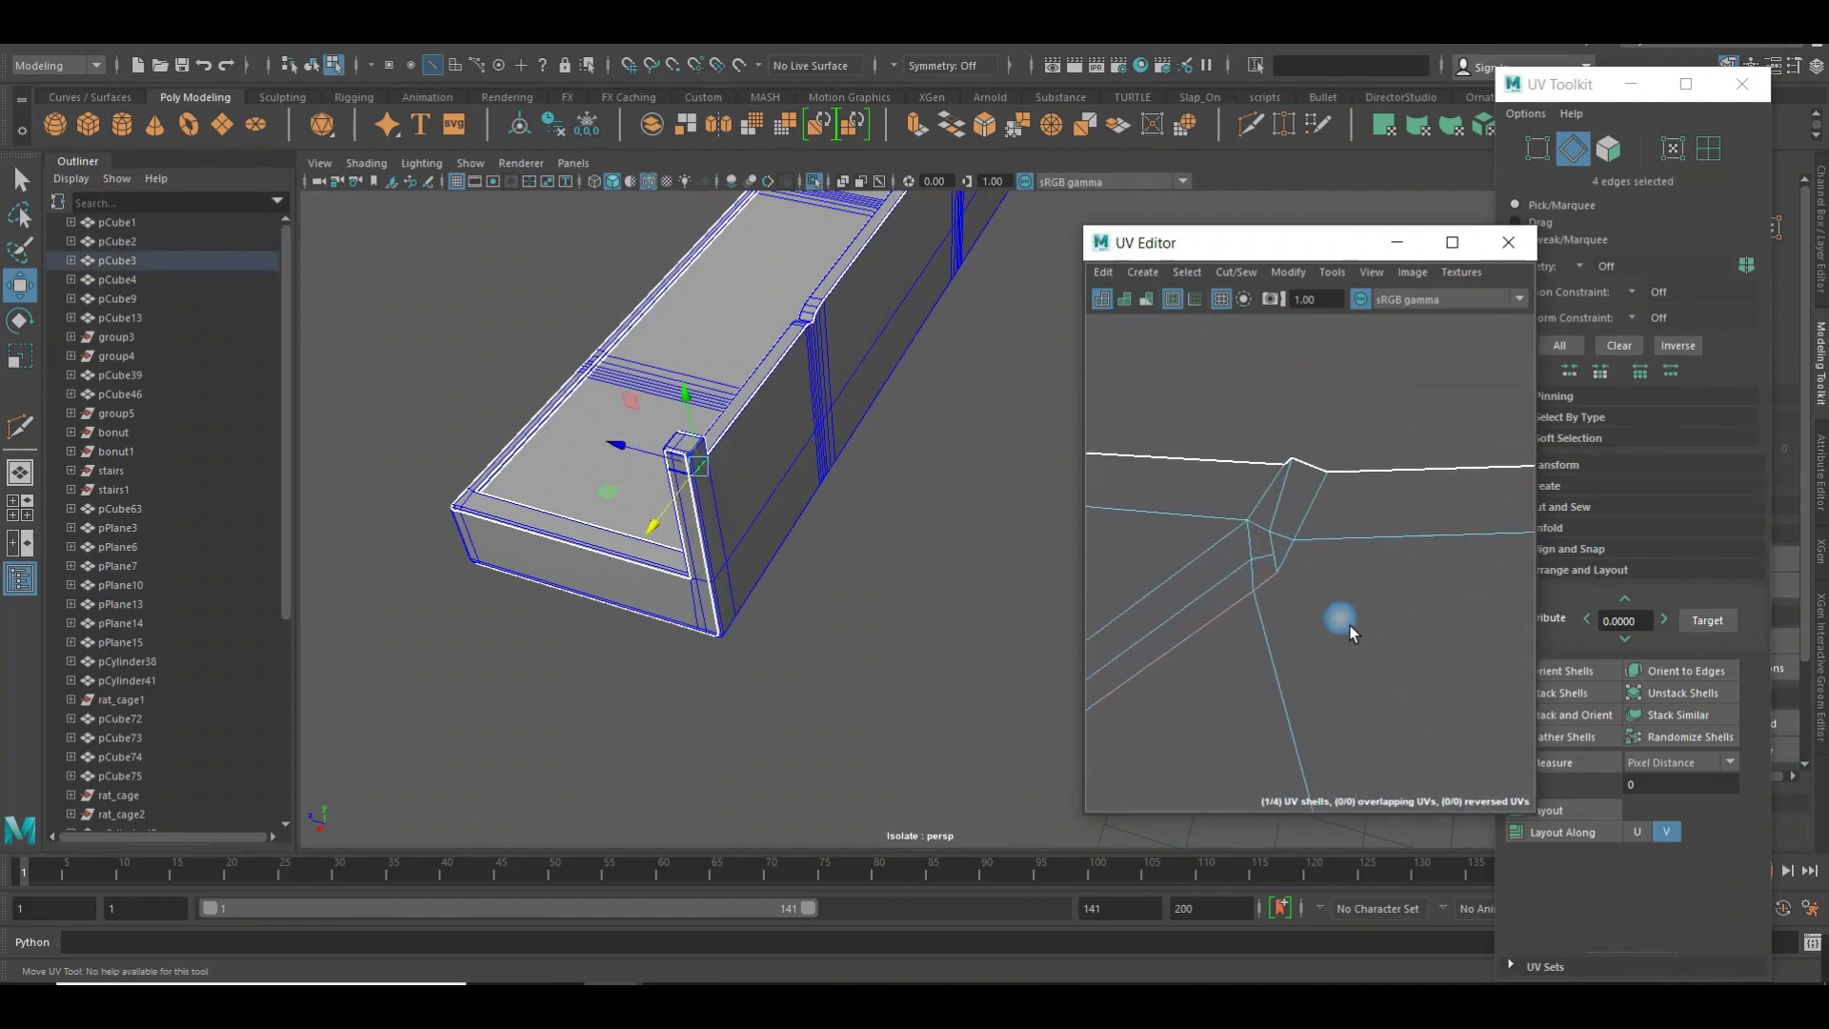
shift+click(1326, 490)
shift+right_click(1329, 492)
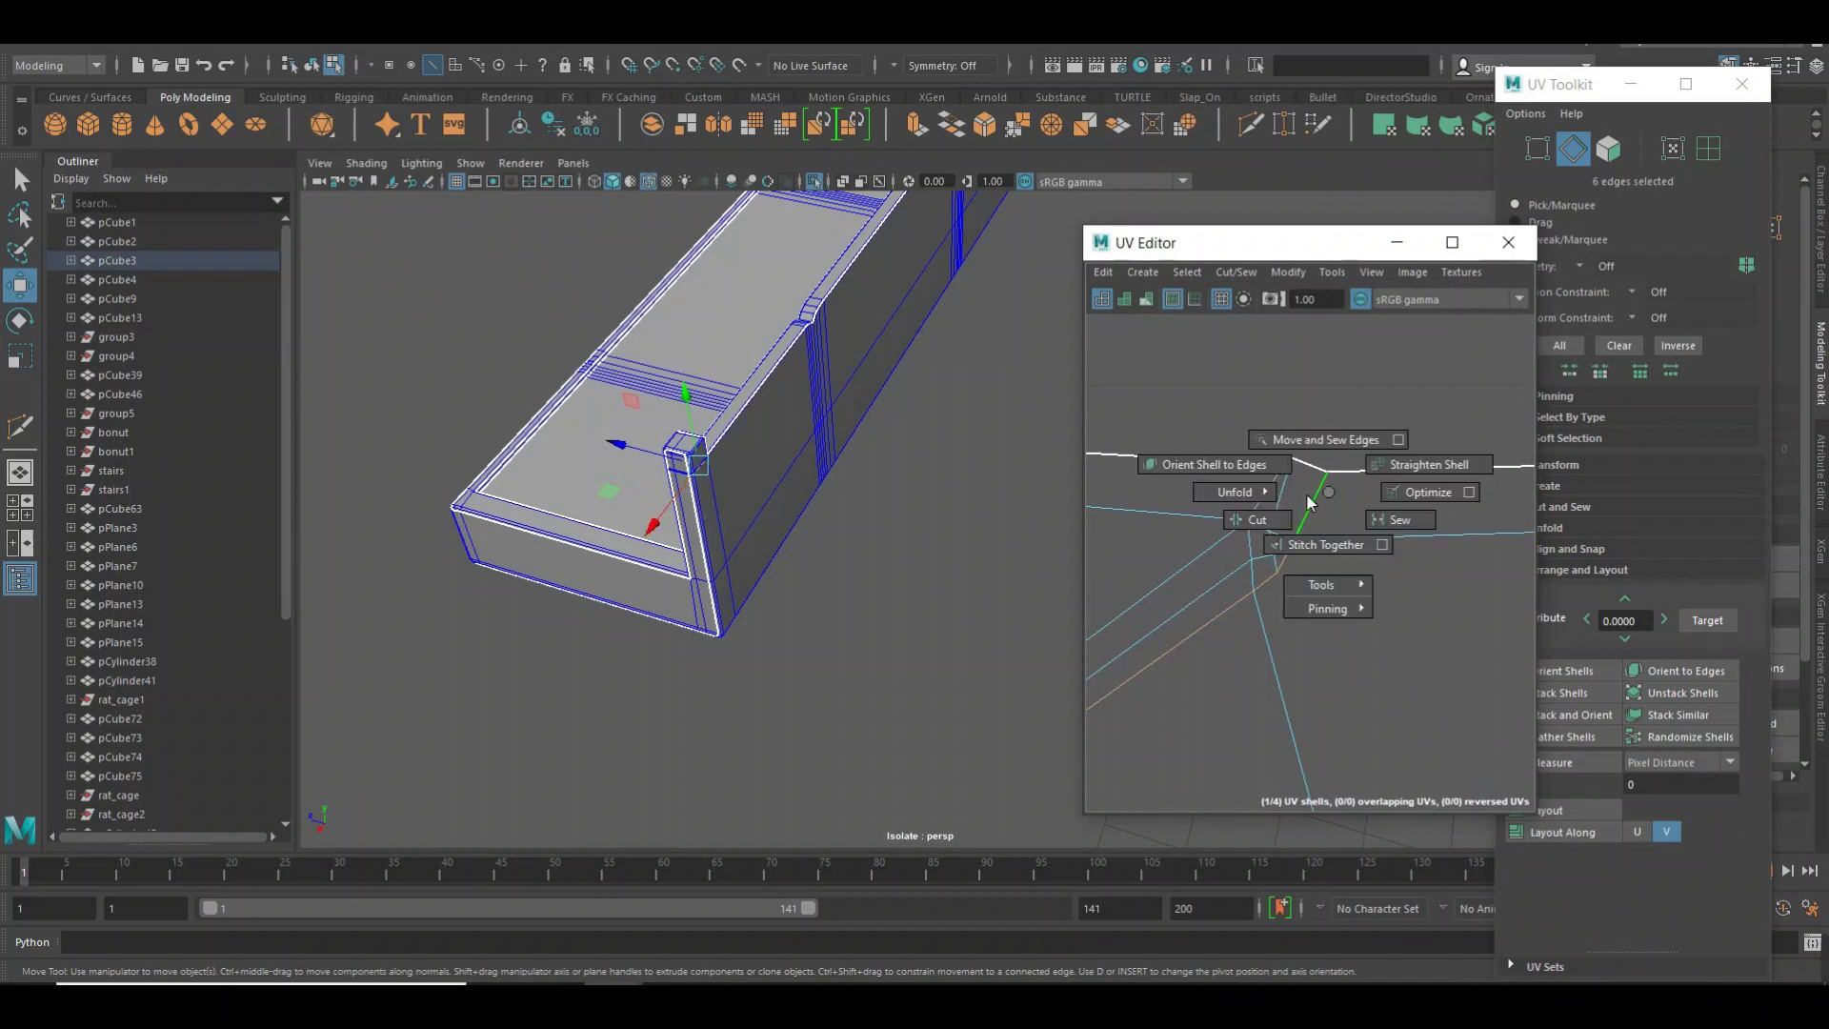
click(1260, 525)
Cut one more edge along the rail shell, then zoom out to view all shells.
mouse_move(1349, 396)
alt+right_down()
mouse_move(1179, 494)
mouse_move(1024, 518)
mouse_move(792, 494)
mouse_move(858, 510)
alt+right_up()
mouse_move(1345, 484)
alt+right_down()
mouse_move(1358, 497)
mouse_move(1226, 530)
mouse_move(1248, 553)
mouse_move(1646, 563)
mouse_move(1149, 663)
mouse_move(1463, 604)
alt+right_up()
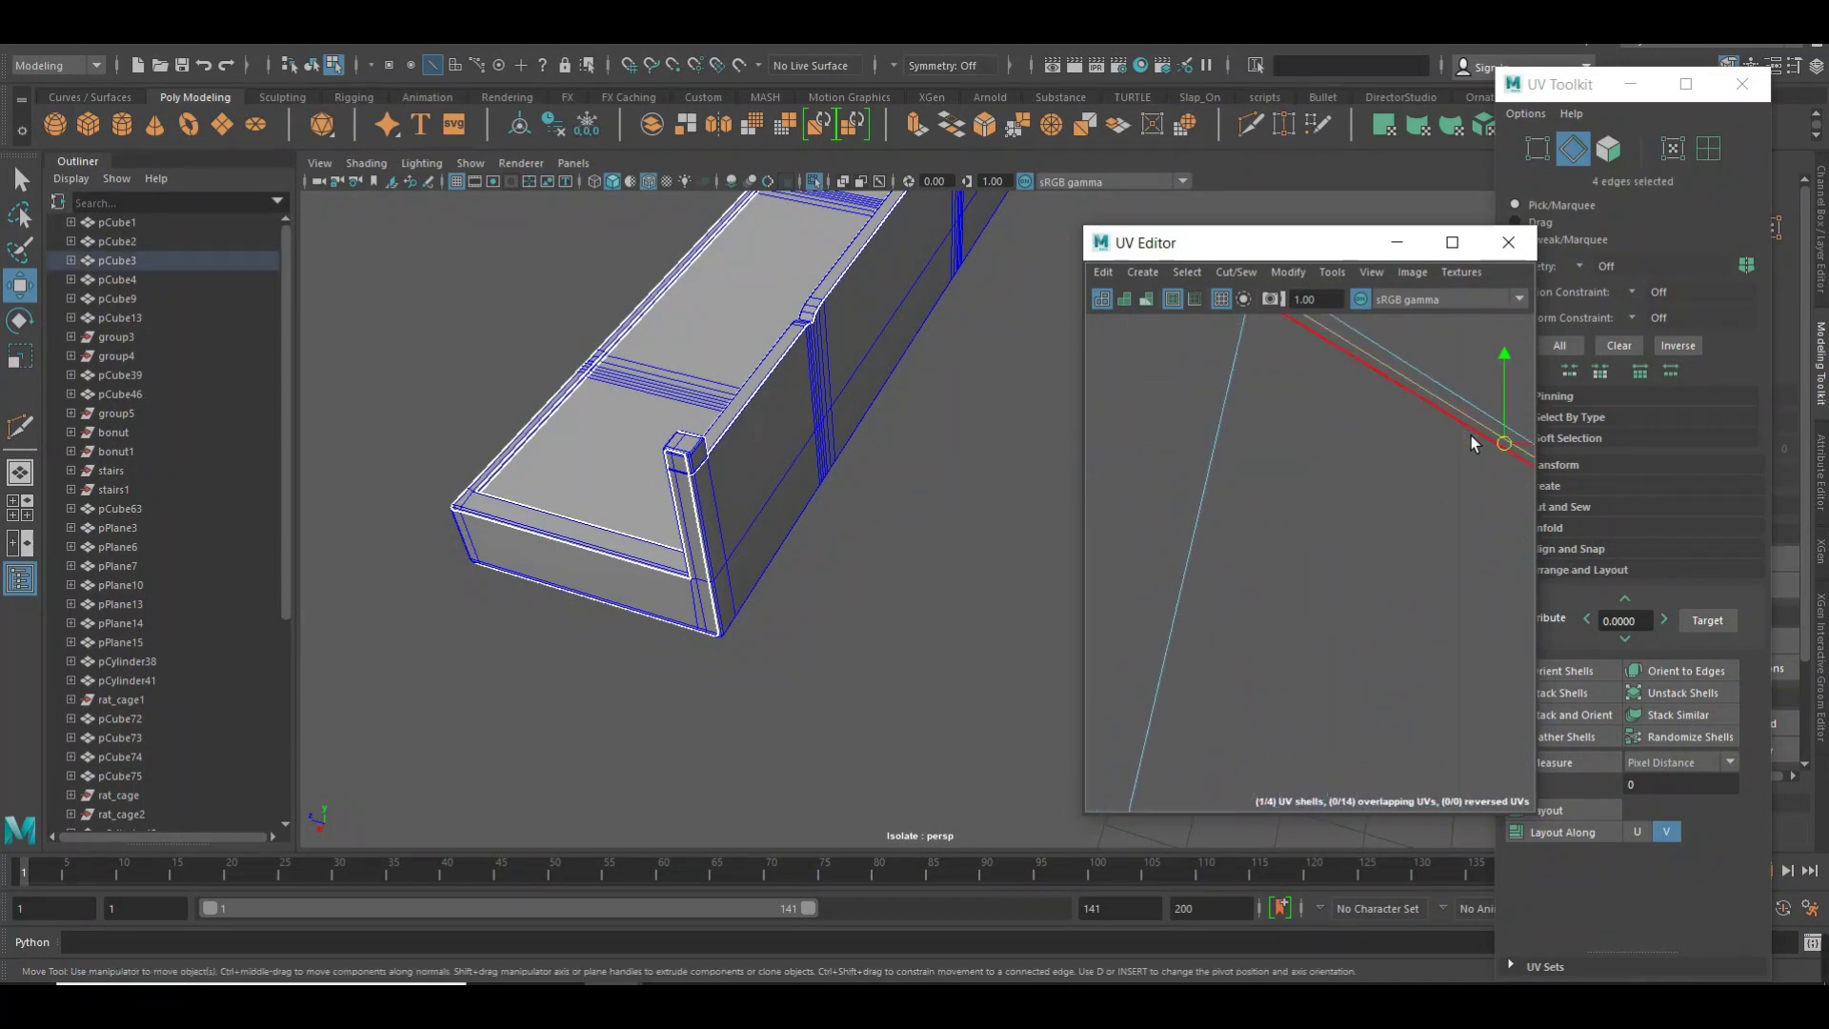
alt+middle_drag(1472, 452, 1222, 458)
mouse_move(1242, 557)
alt+right_down()
mouse_move(1527, 766)
mouse_move(1317, 517)
alt+right_up()
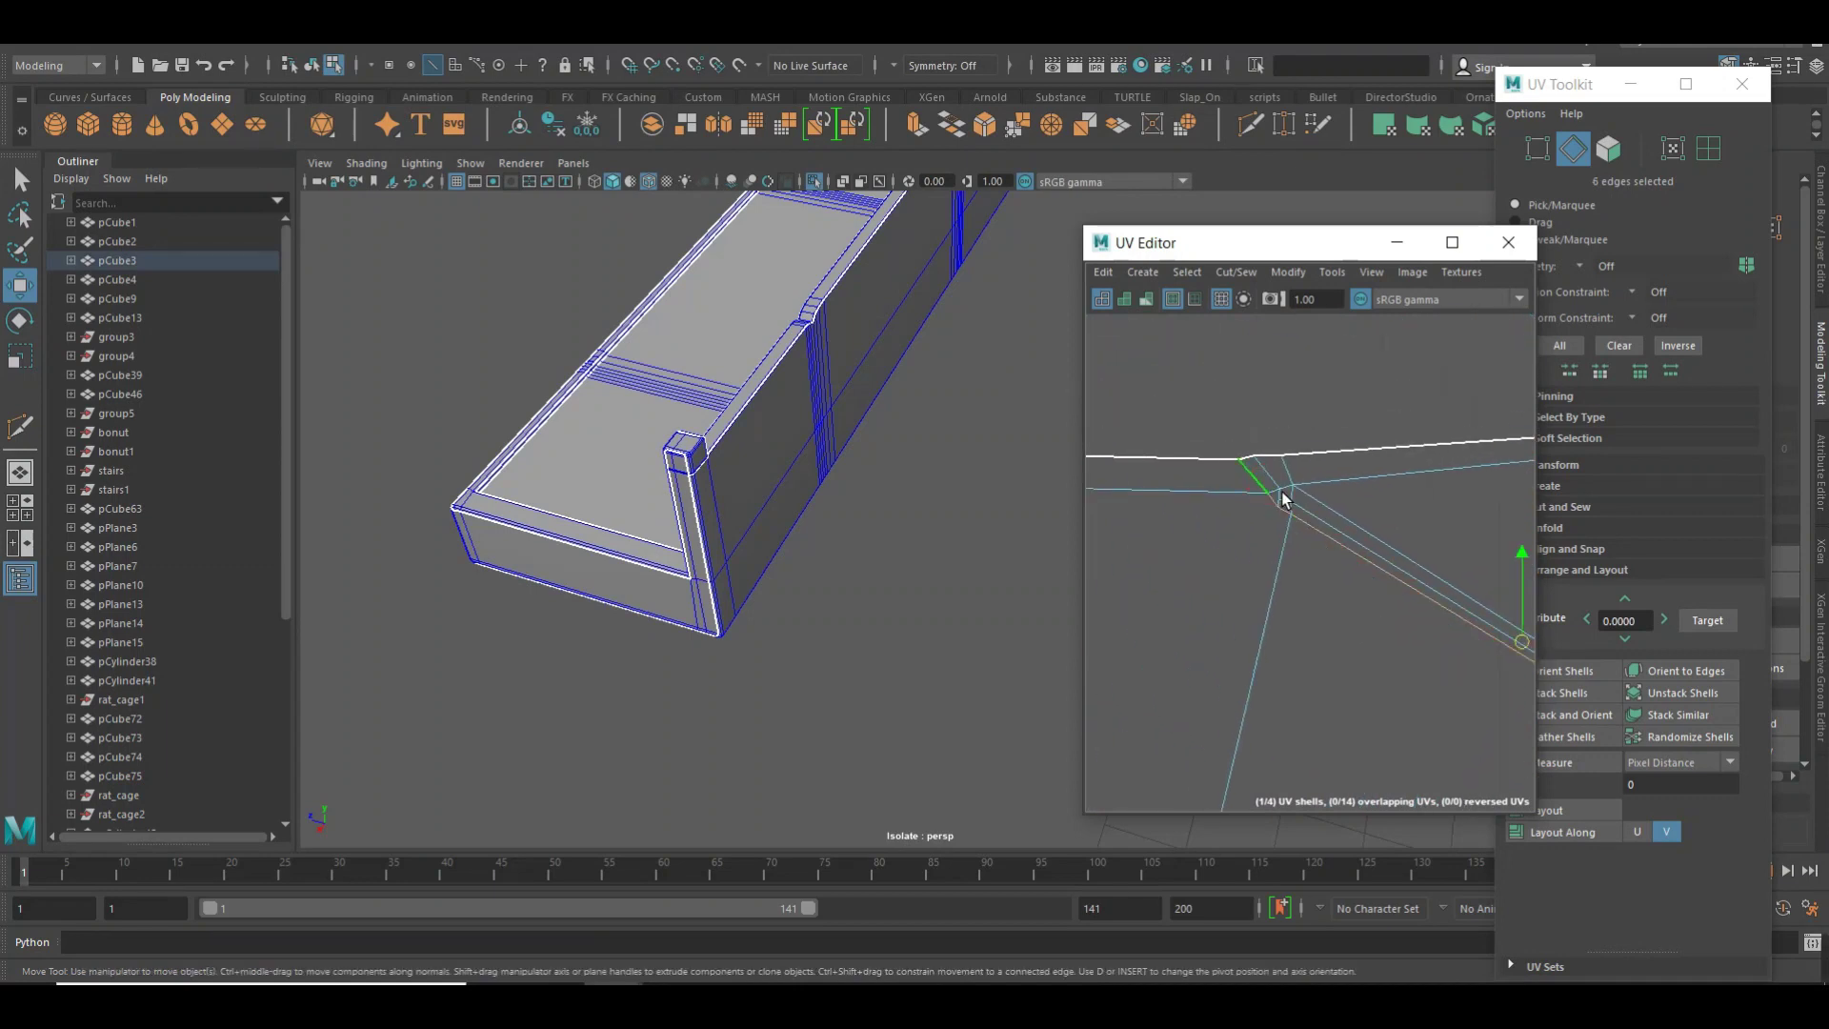
shift+right_click(1275, 488)
click(1230, 514)
scroll(1191, 531, up, 2)
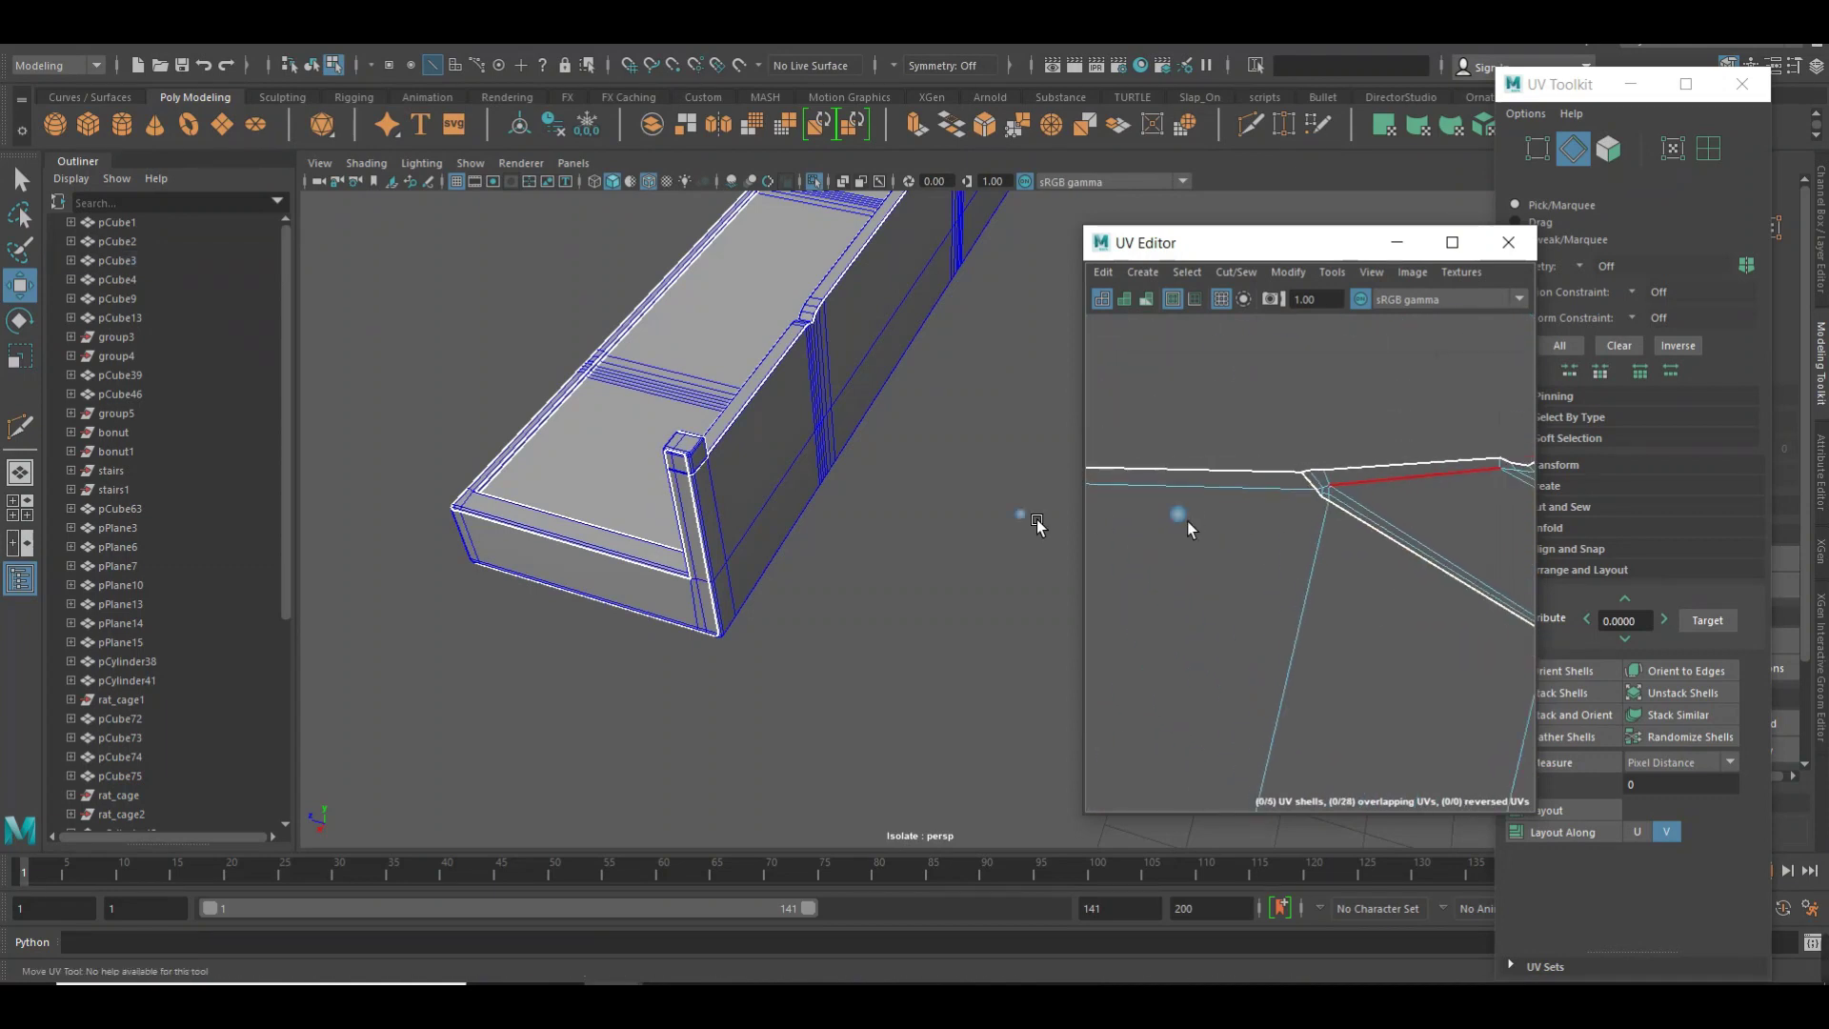
alt+right_drag(1388, 540, 1054, 531)
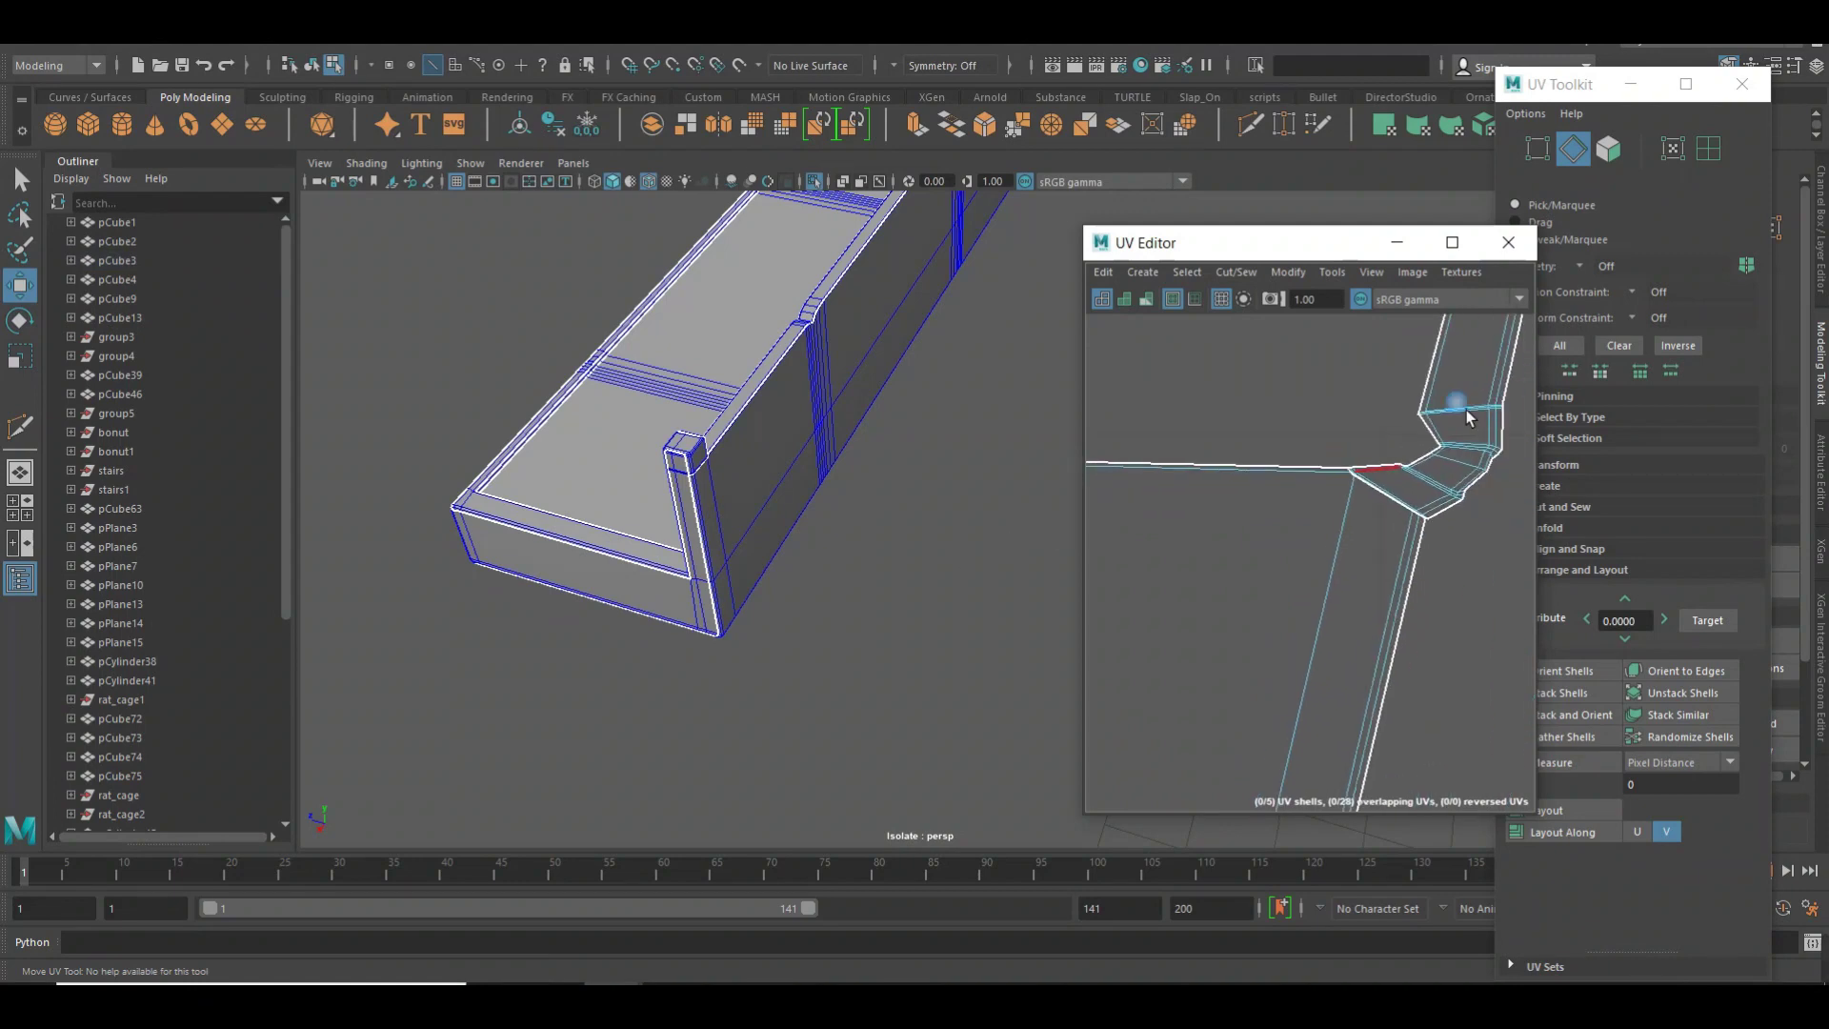
alt+middle_drag(1315, 396, 1243, 422)
alt+right_drag(1243, 421, 985, 490)
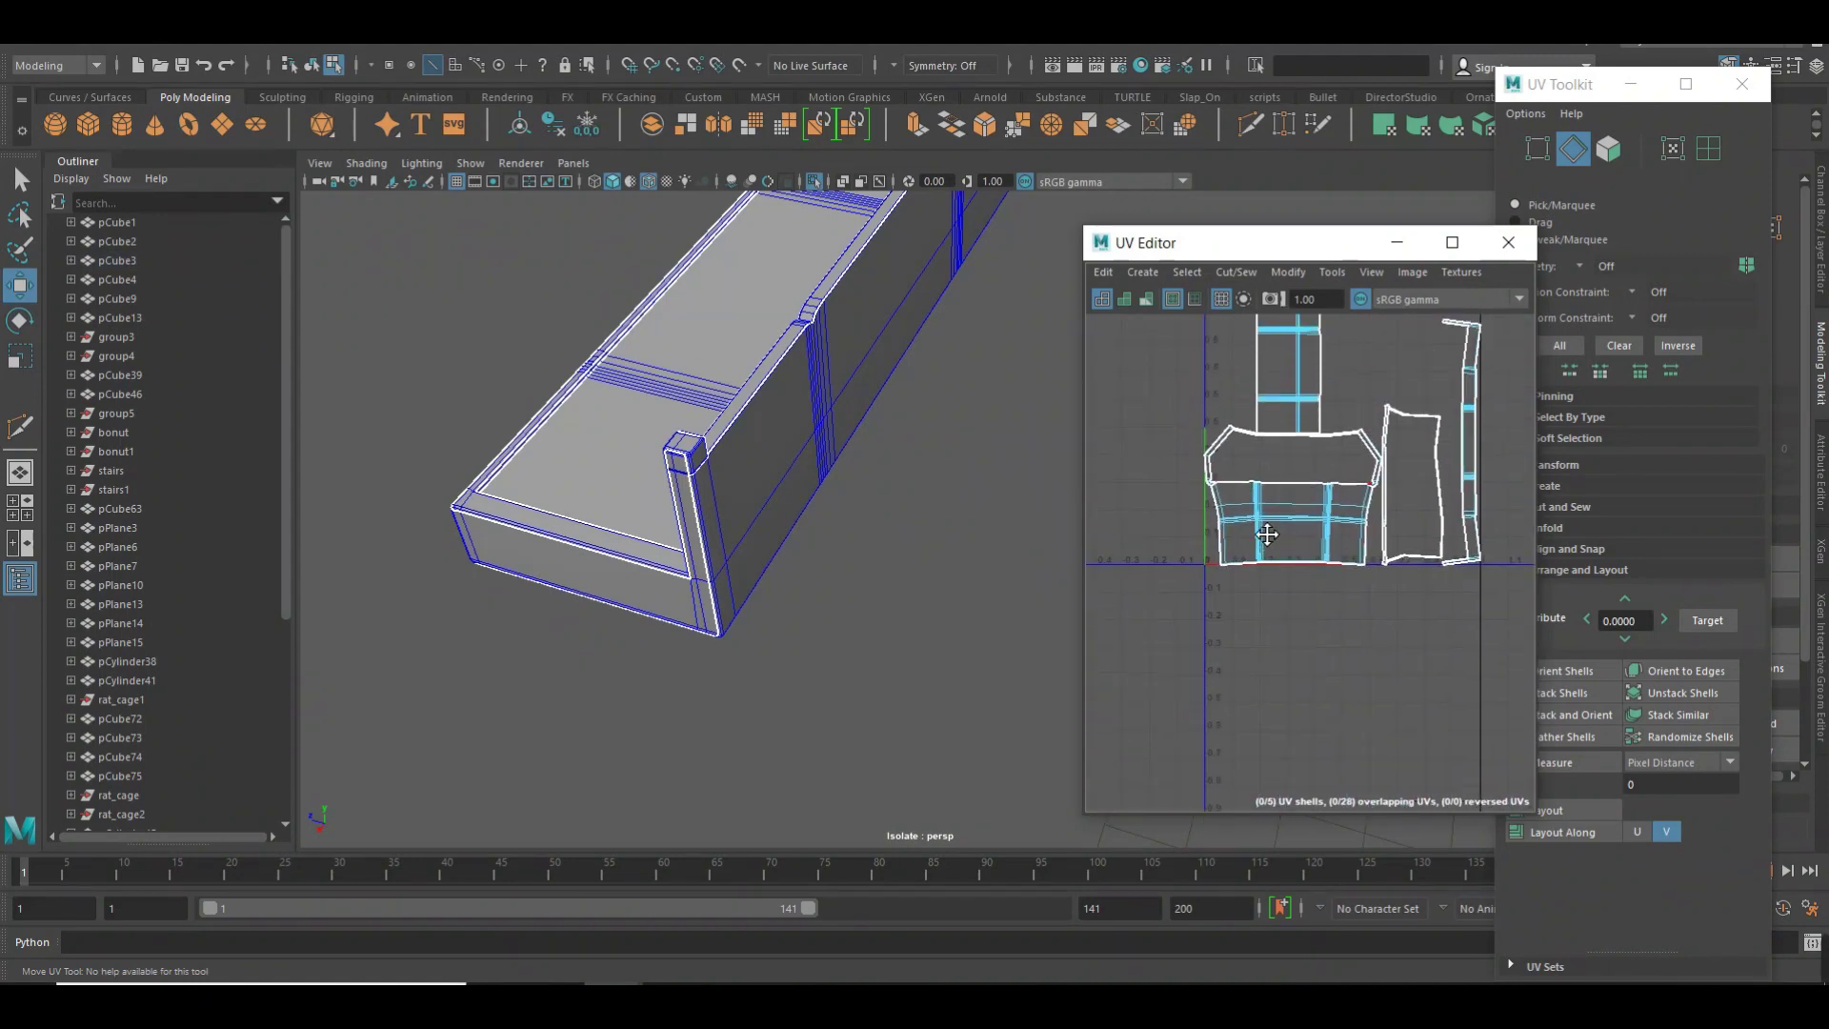
right_drag(1342, 388, 1198, 362)
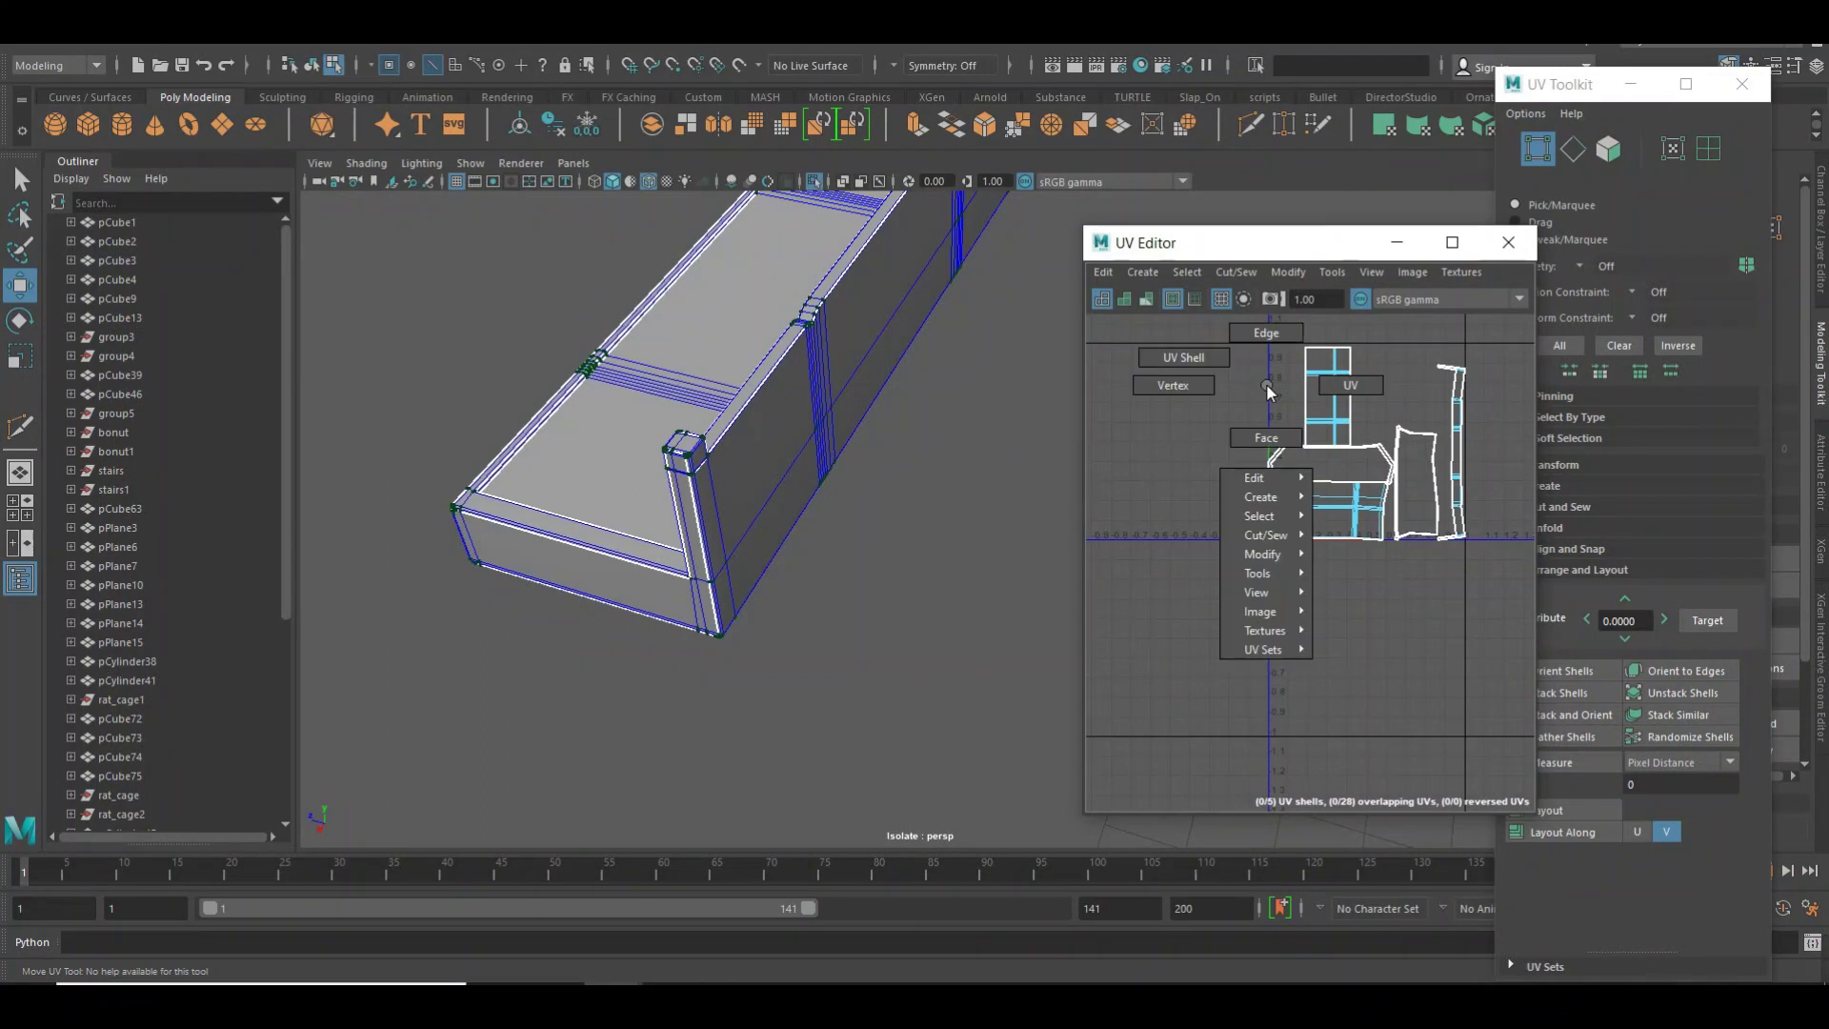
Unfold the newly cut shells and select the lower shell to compare with the mesh.
right_drag(1362, 458, 1243, 515)
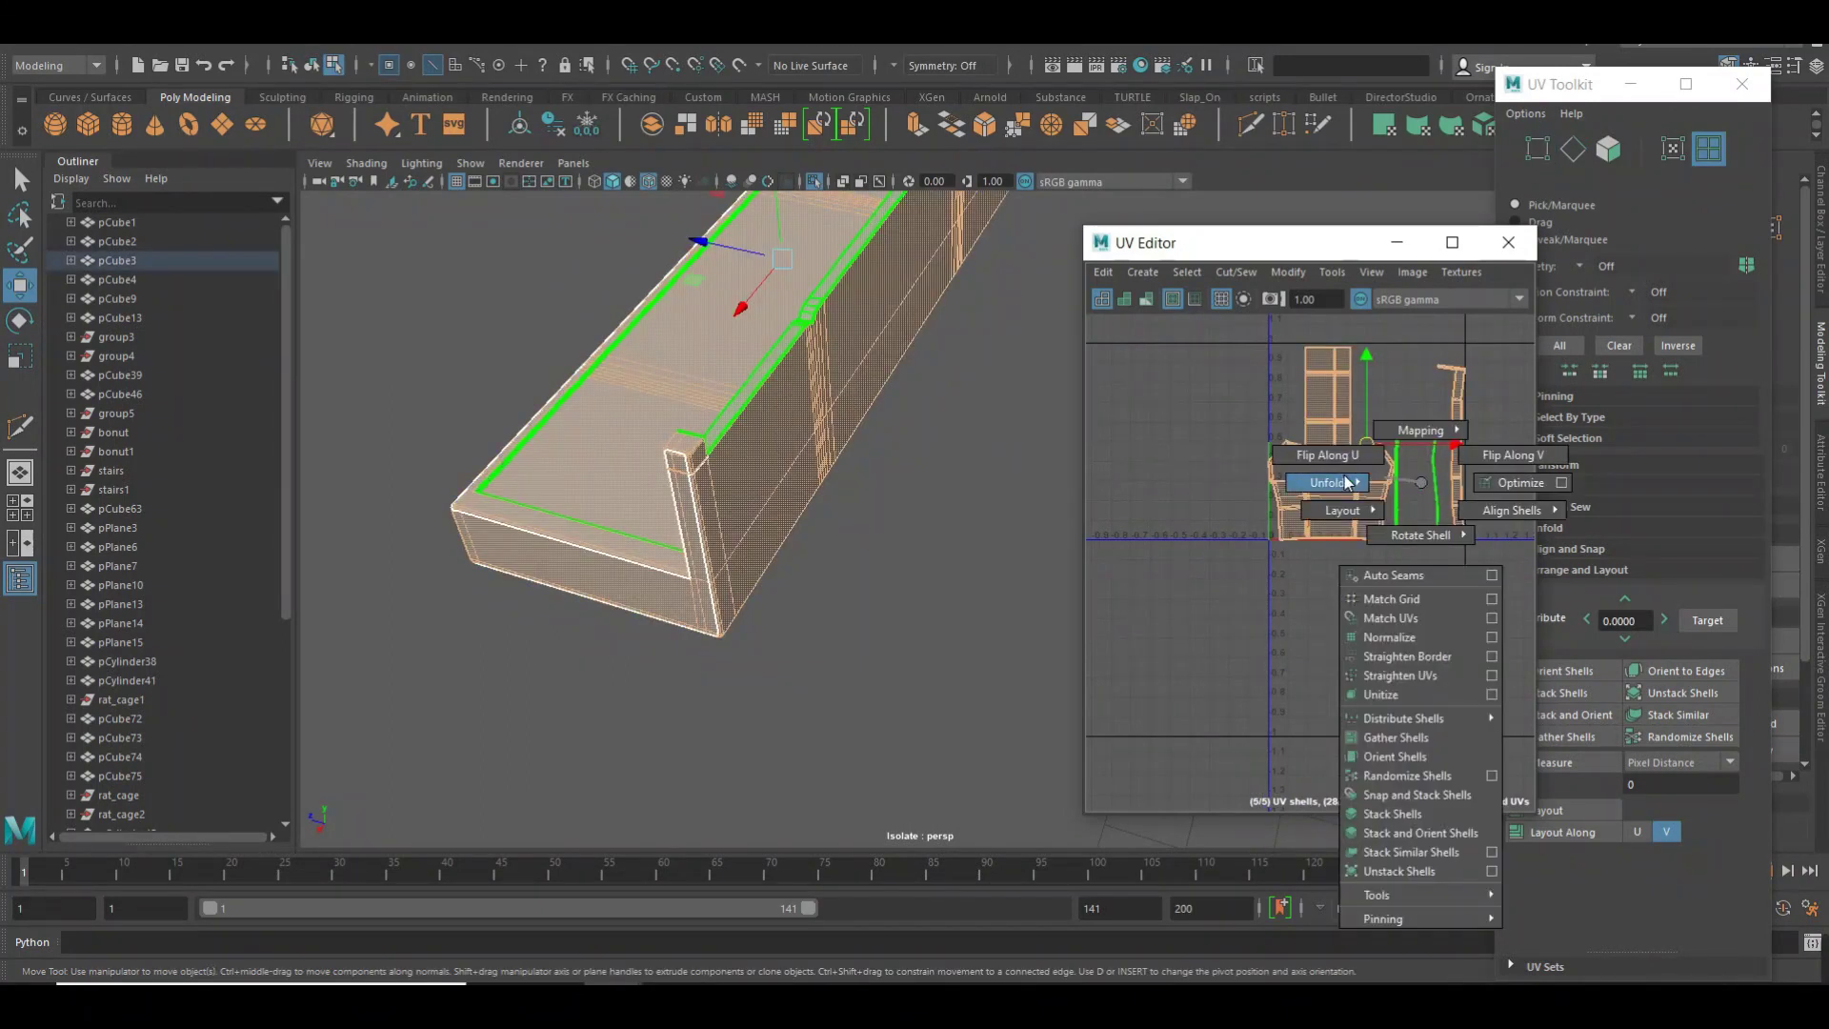
scroll(1315, 572, up, 3)
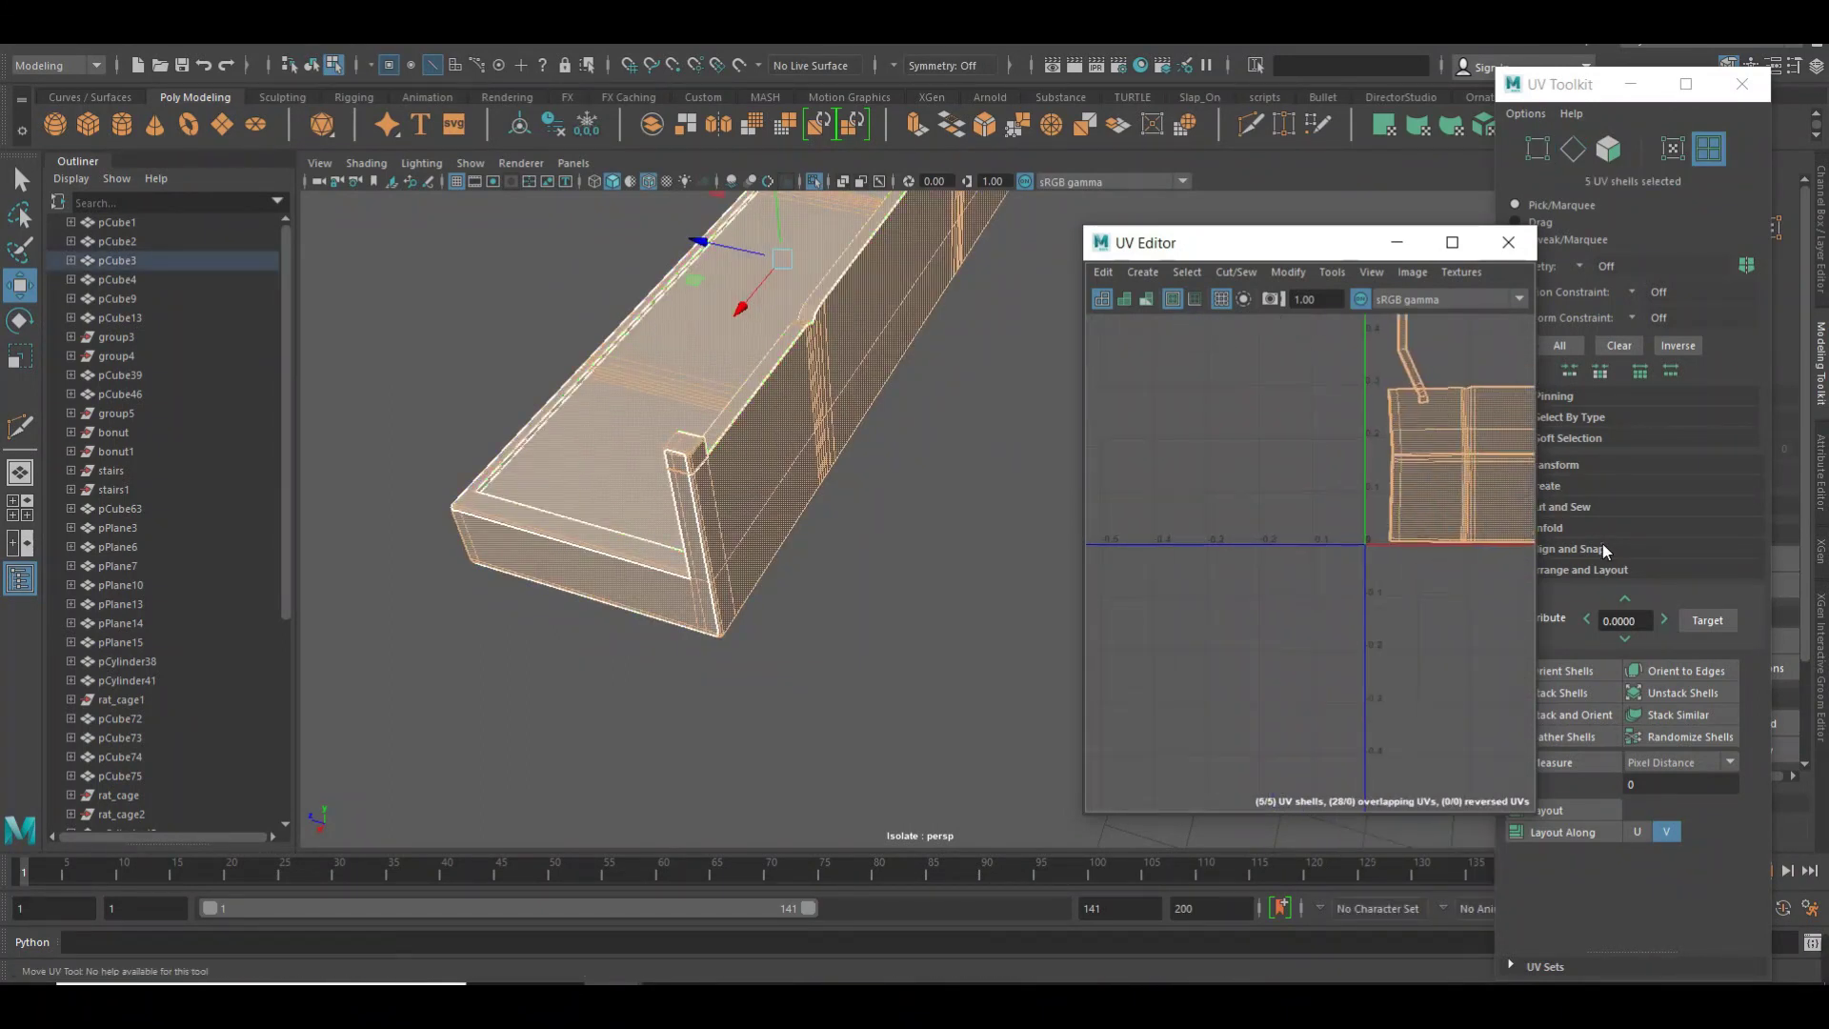
scroll(1315, 591, up, 3)
click(1365, 617)
click(1387, 581)
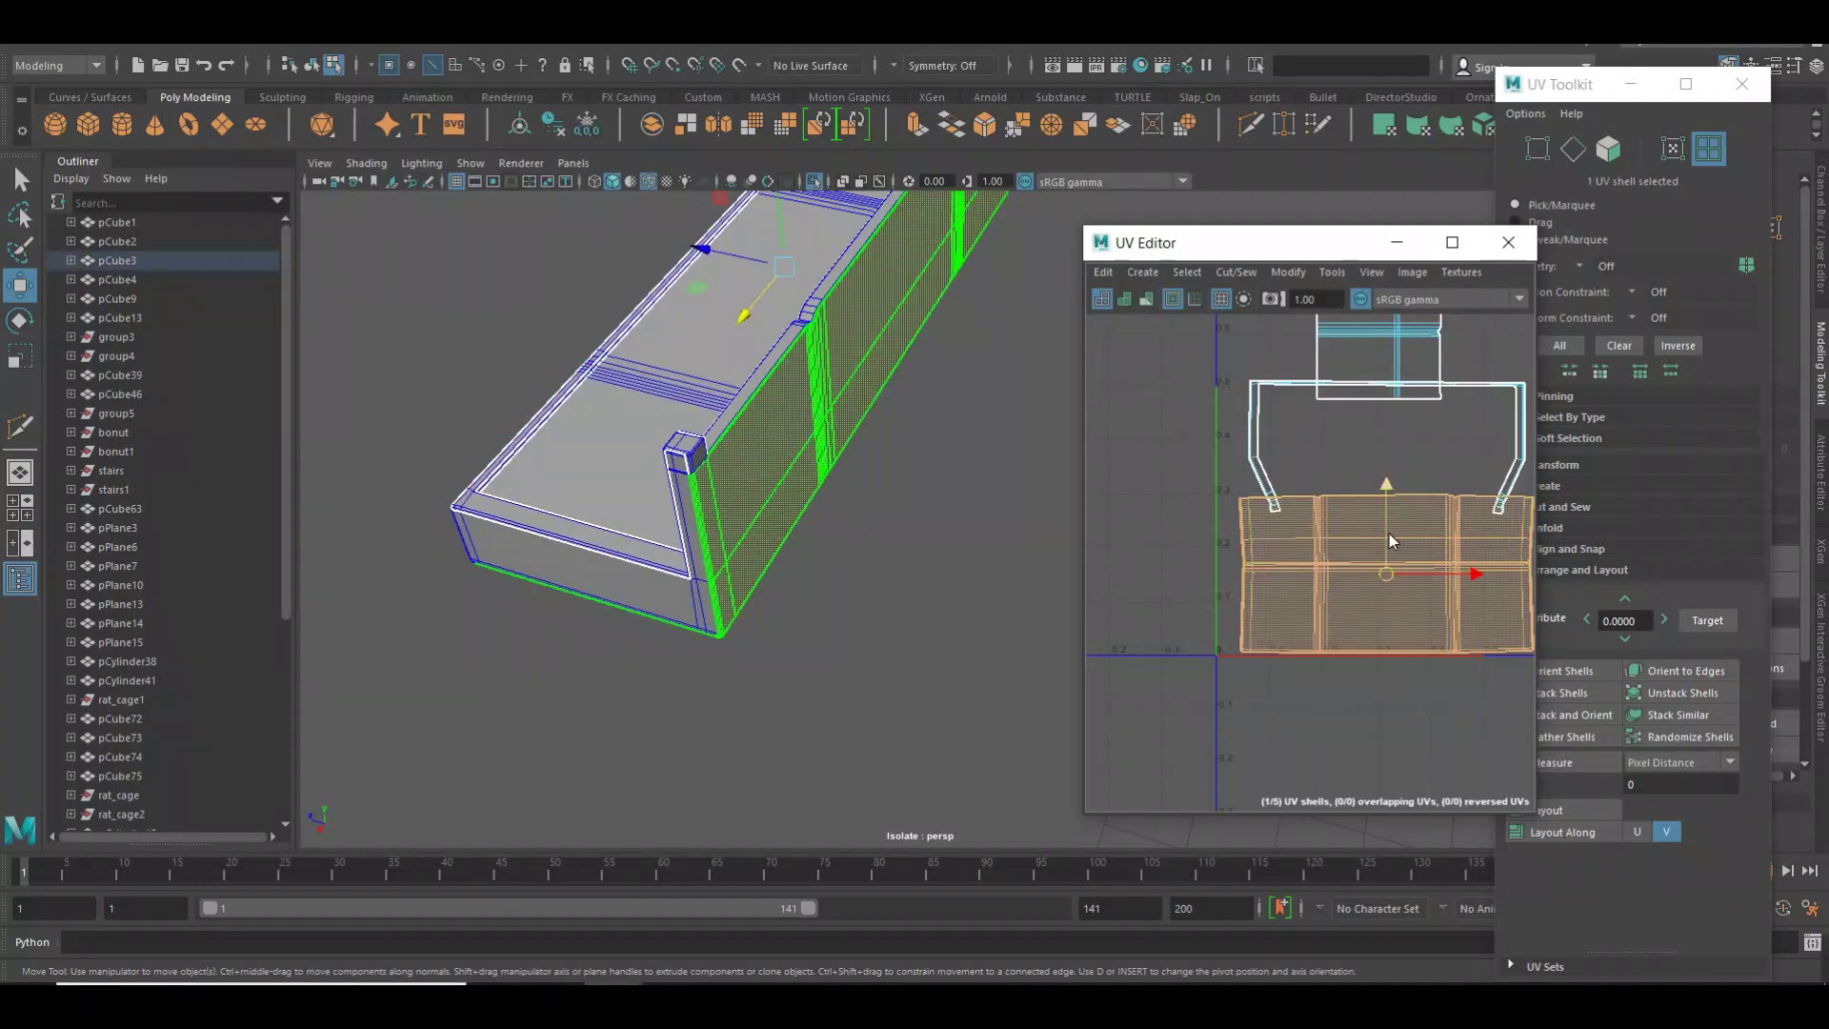
right_drag(1389, 541, 1191, 529)
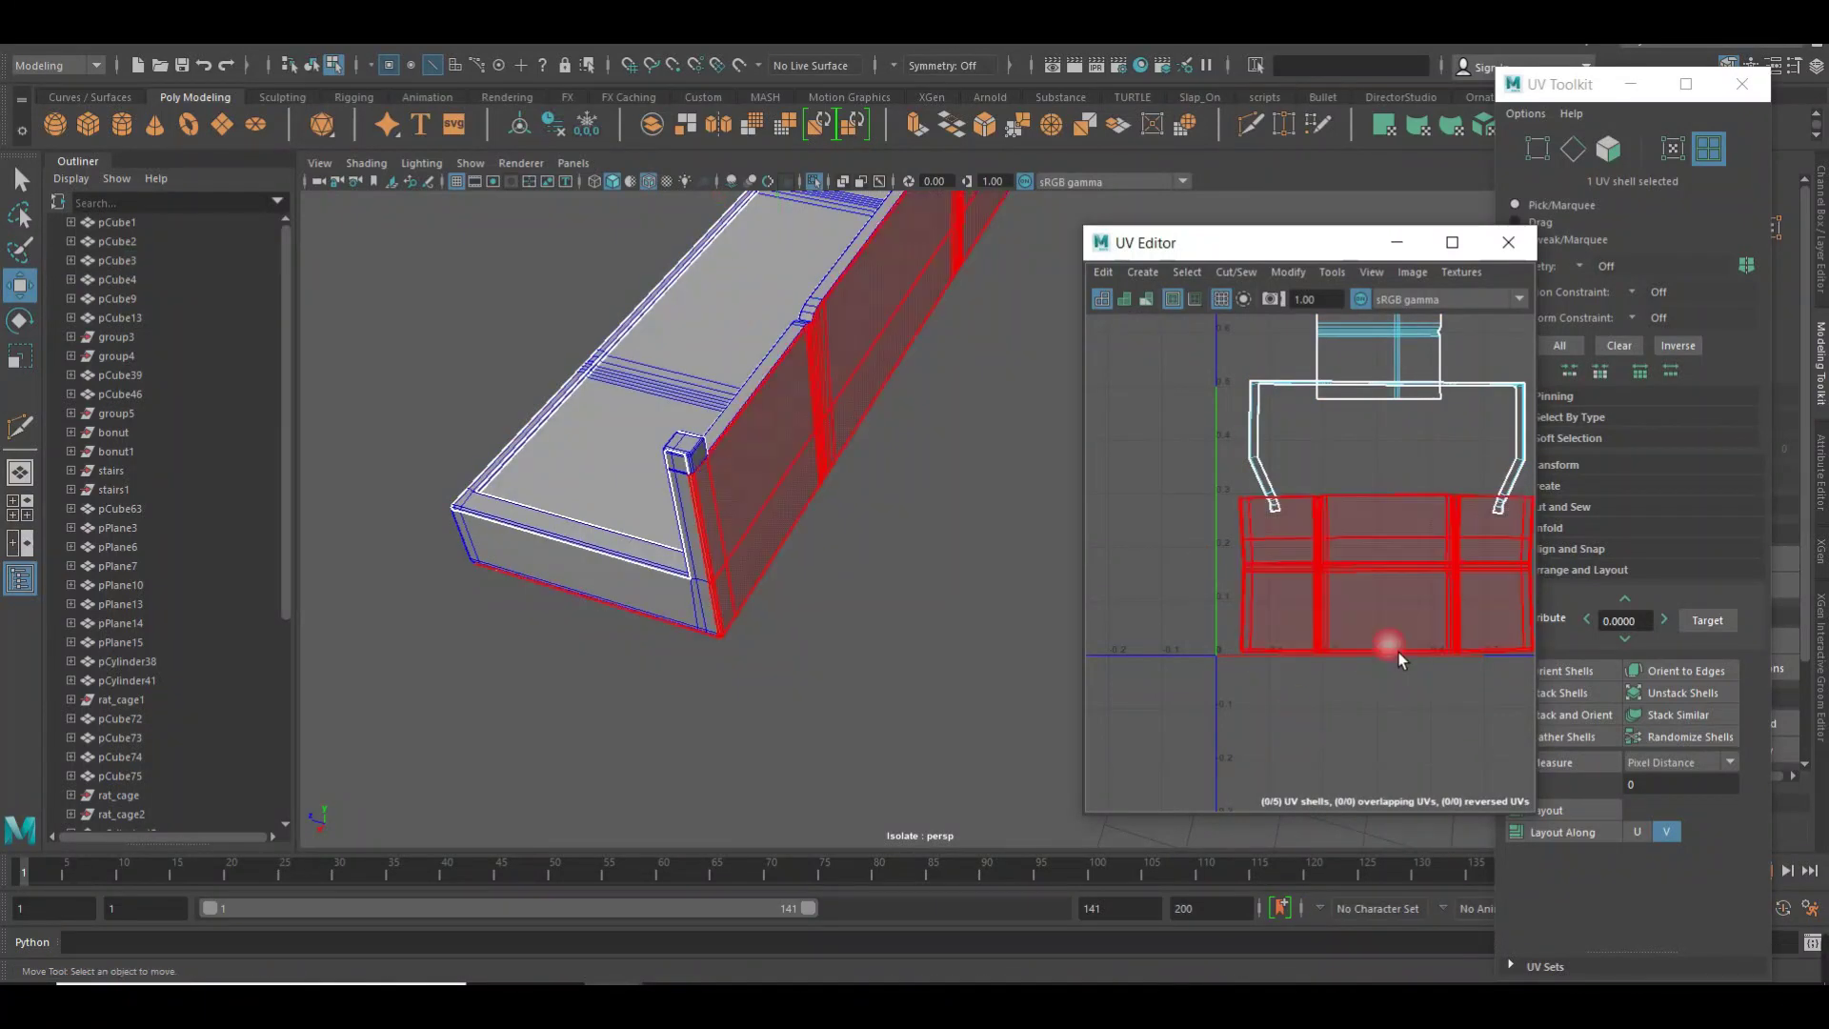
alt+middle_drag(1399, 657, 1381, 658)
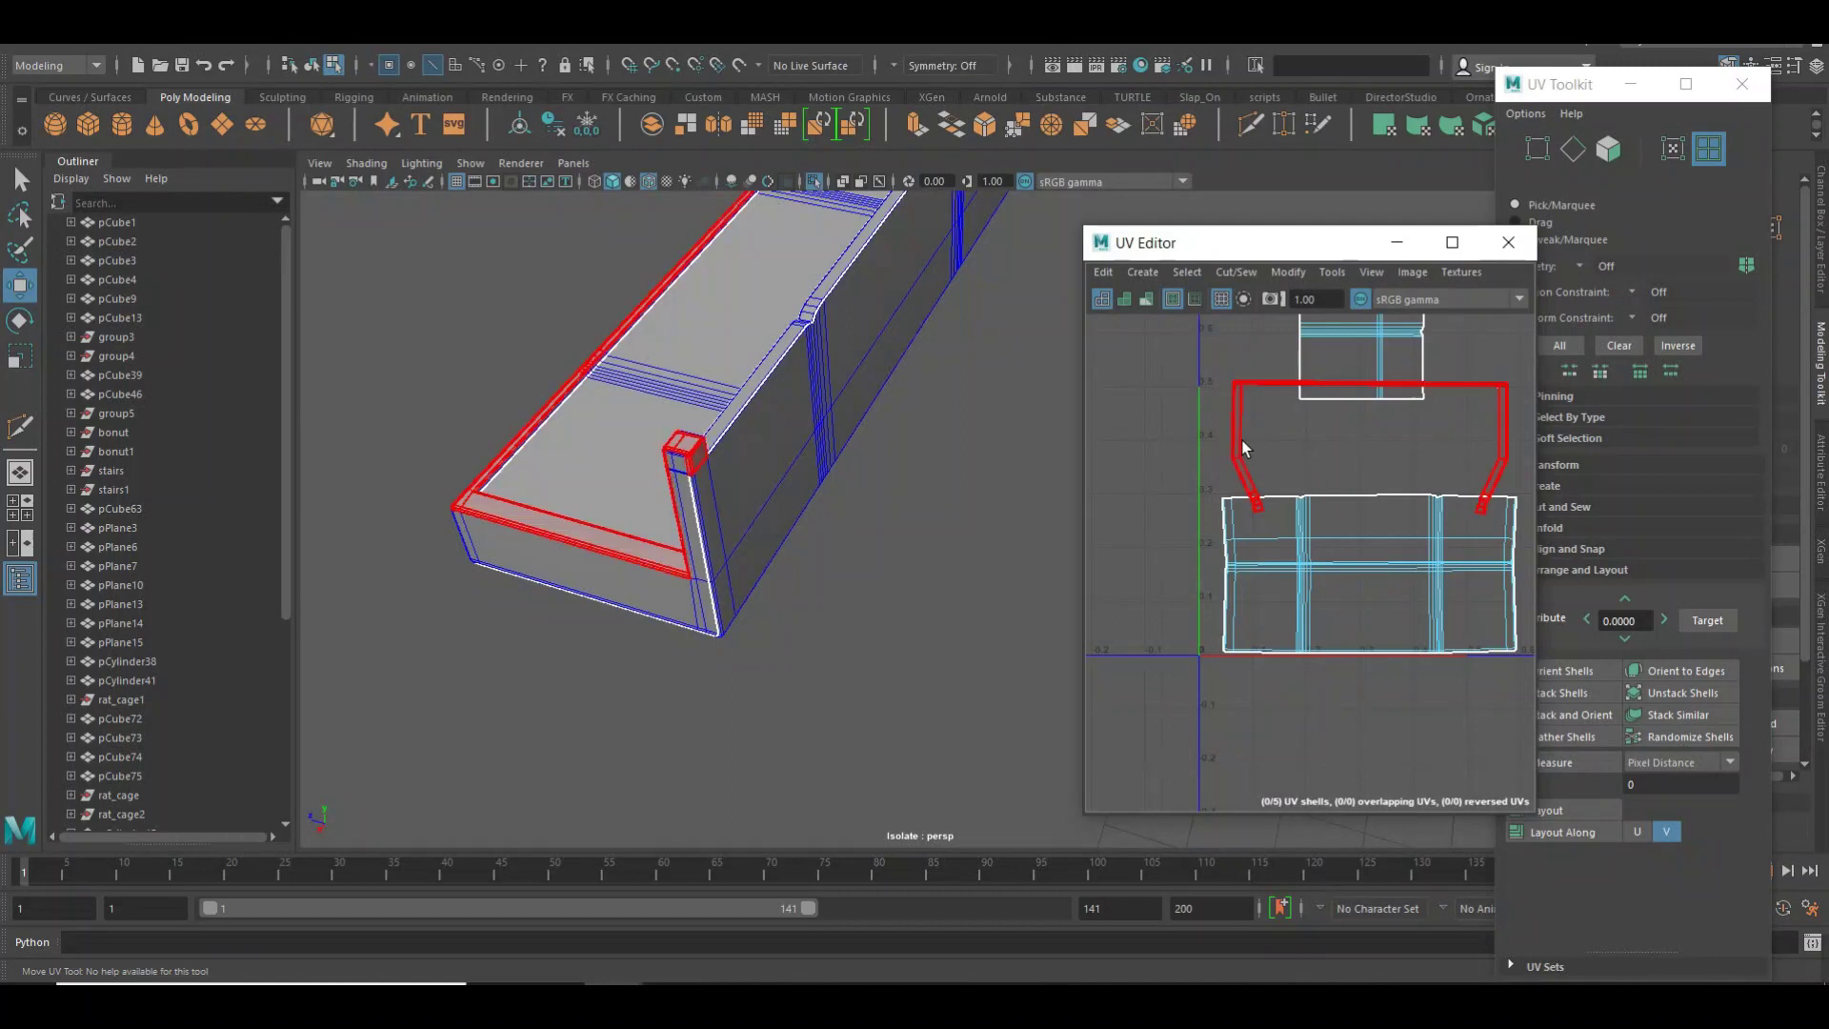
Check the top, tall rail and bent rail shells against the mesh, orbiting the 3D view.
click(1372, 344)
alt+middle_drag(1381, 466, 1169, 564)
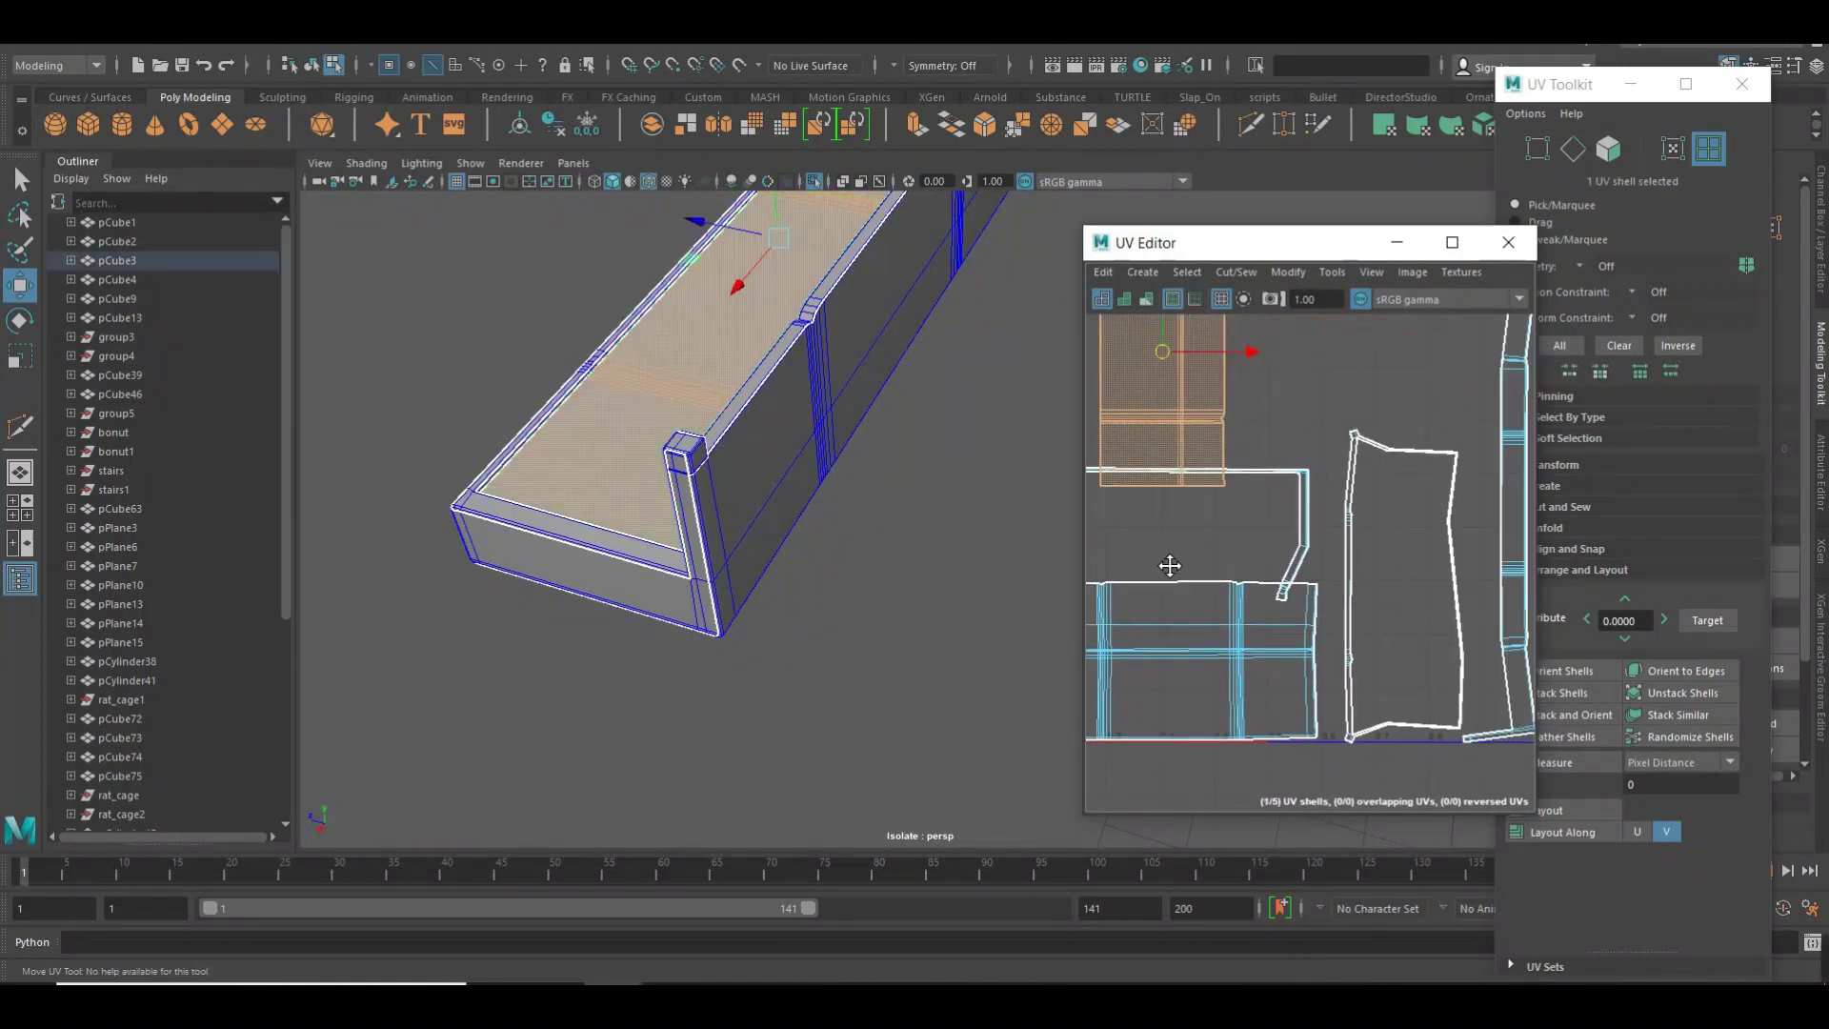
alt+middle_drag(1306, 551, 1131, 527)
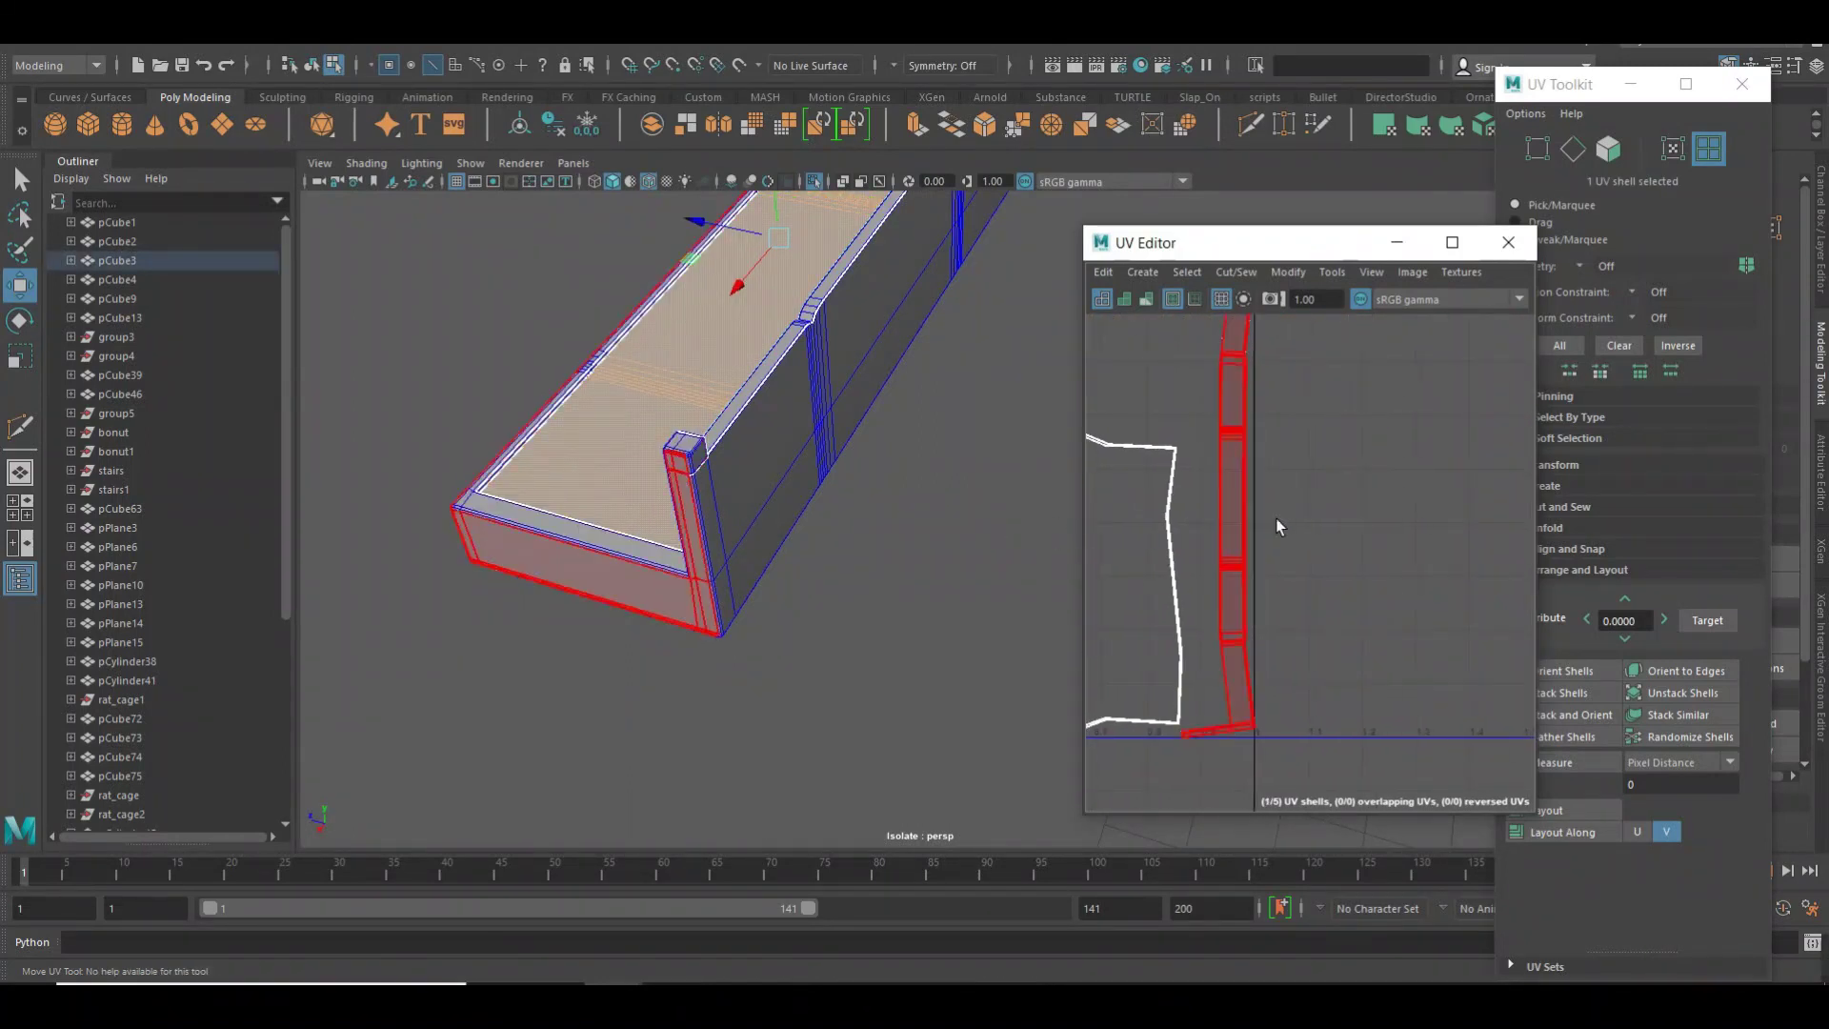
alt+middle_drag(1277, 523, 1253, 536)
click(1249, 529)
mouse_move(1239, 531)
right_down()
mouse_move(1106, 535)
mouse_move(1249, 527)
mouse_move(1249, 581)
right_up()
click(1245, 527)
alt+middle_drag(1246, 581, 1341, 566)
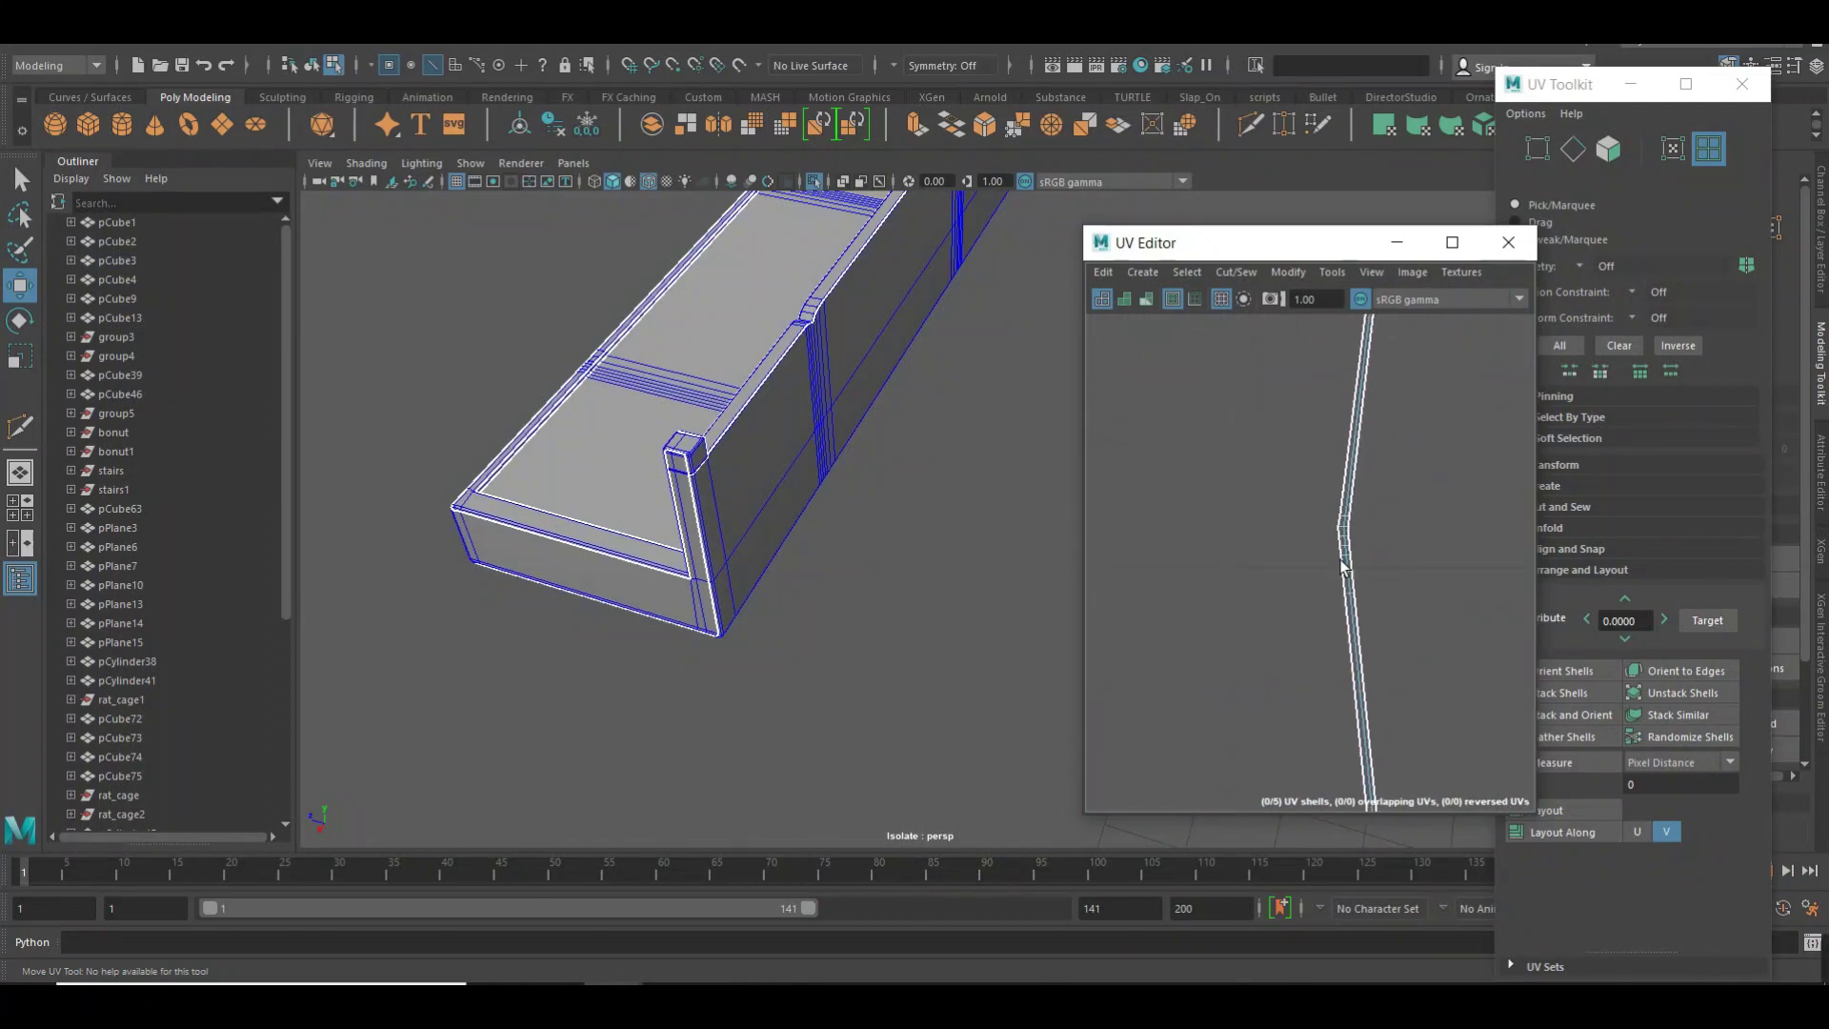
mouse_move(1419, 433)
alt+middle_down()
mouse_move(1434, 482)
mouse_move(1368, 588)
alt+middle_up()
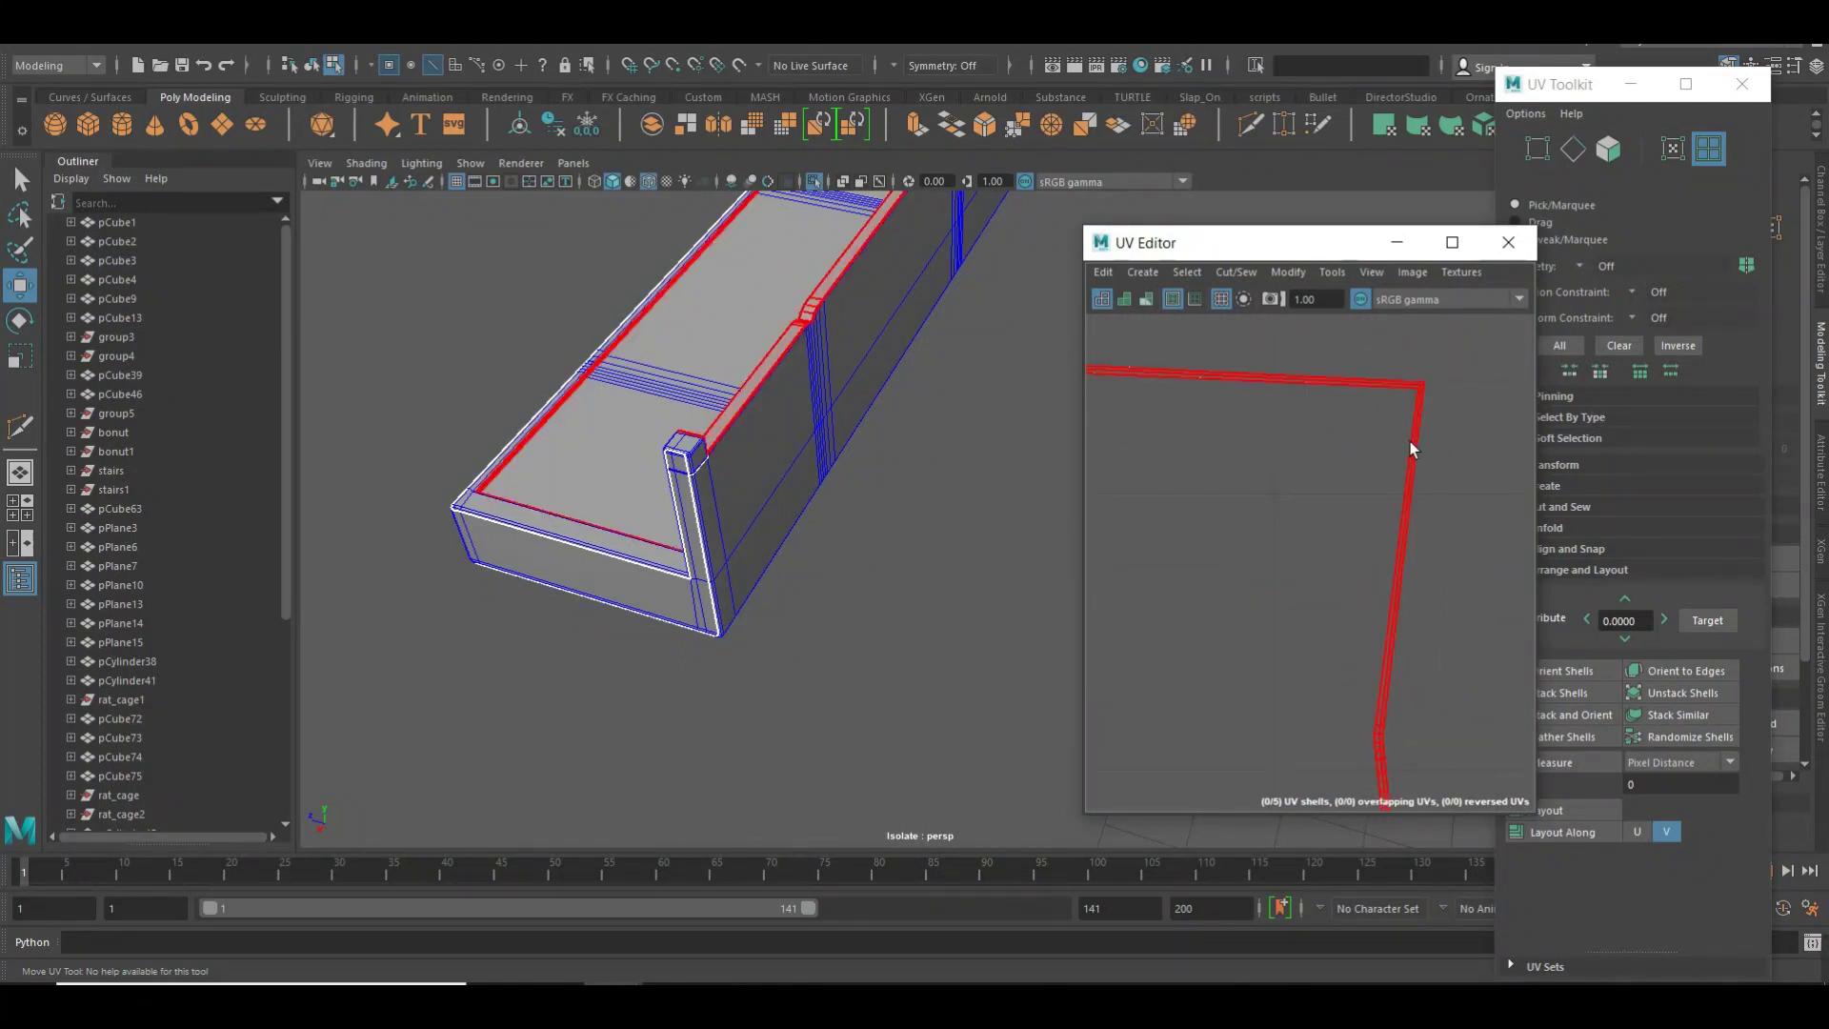
click(1417, 444)
mouse_move(966, 550)
alt+mouse_down()
mouse_move(986, 651)
mouse_move(981, 285)
mouse_move(837, 531)
mouse_move(768, 551)
mouse_move(750, 502)
alt+mouse_up()
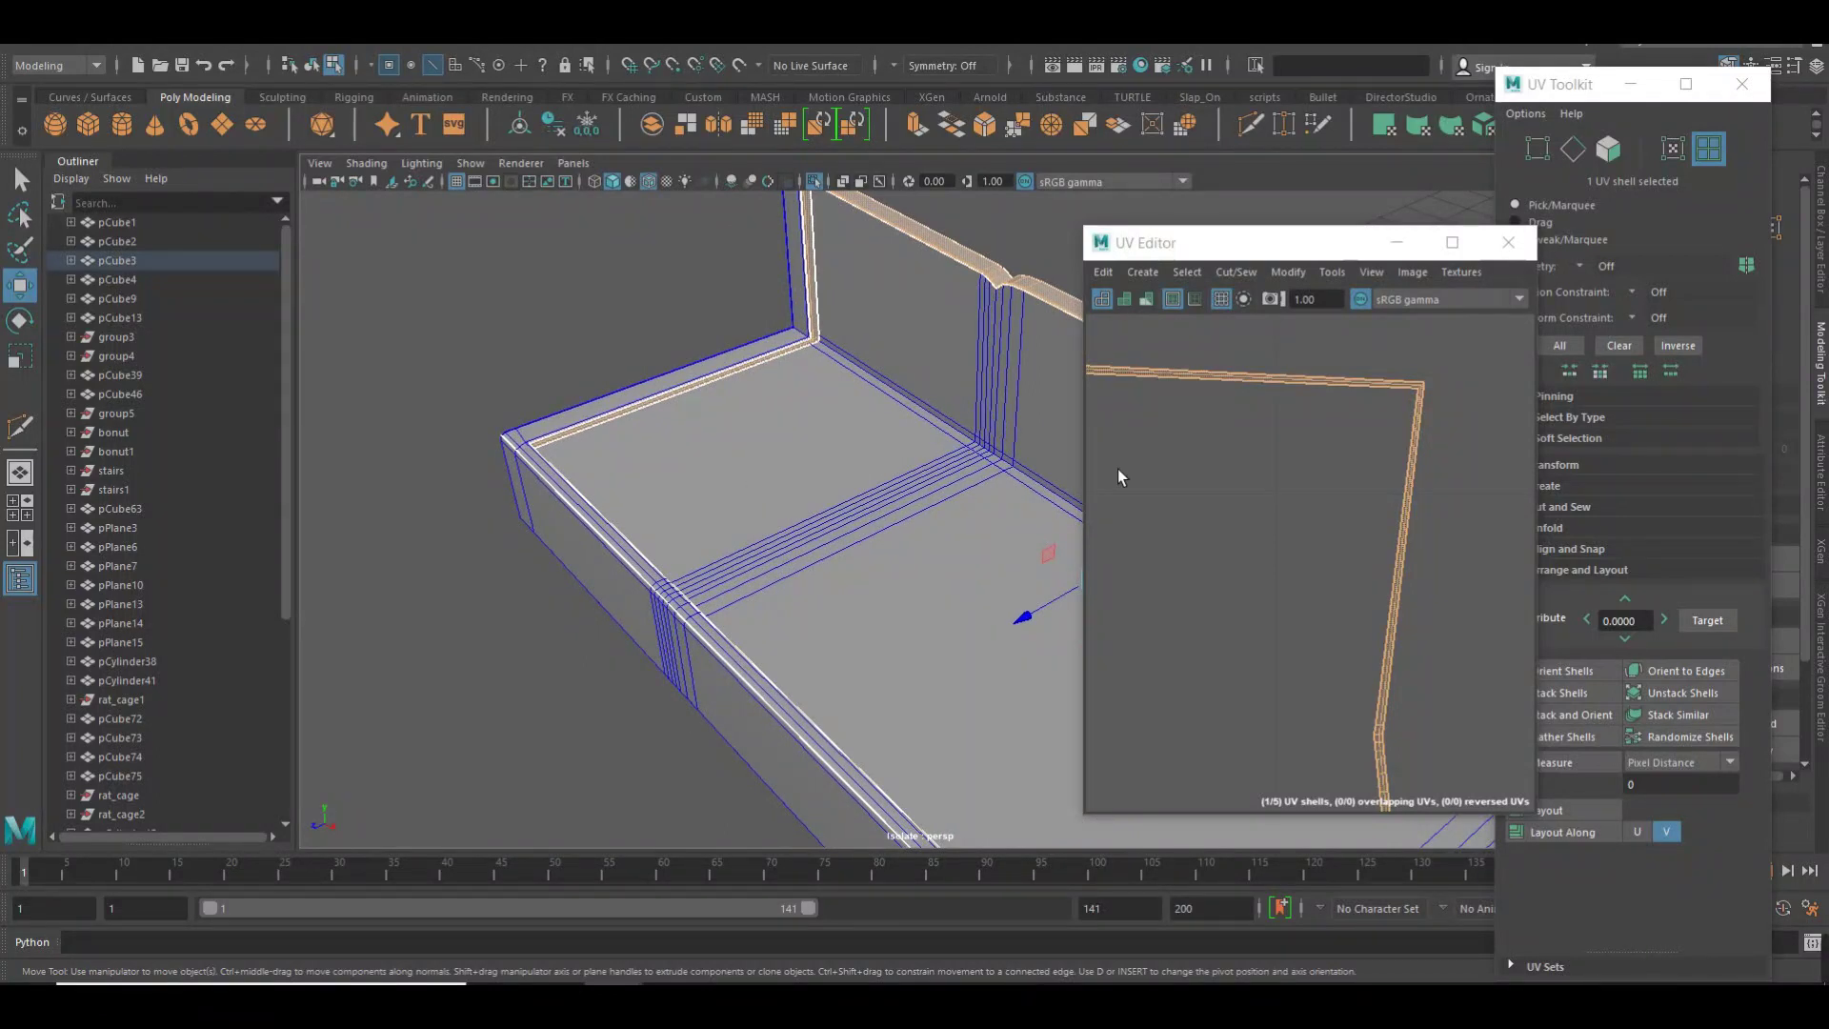
Zoom to the box corner, switch to edge selection and pick the corner edge.
alt+middle_drag(1331, 470, 1436, 436)
scroll(893, 318, up, 2)
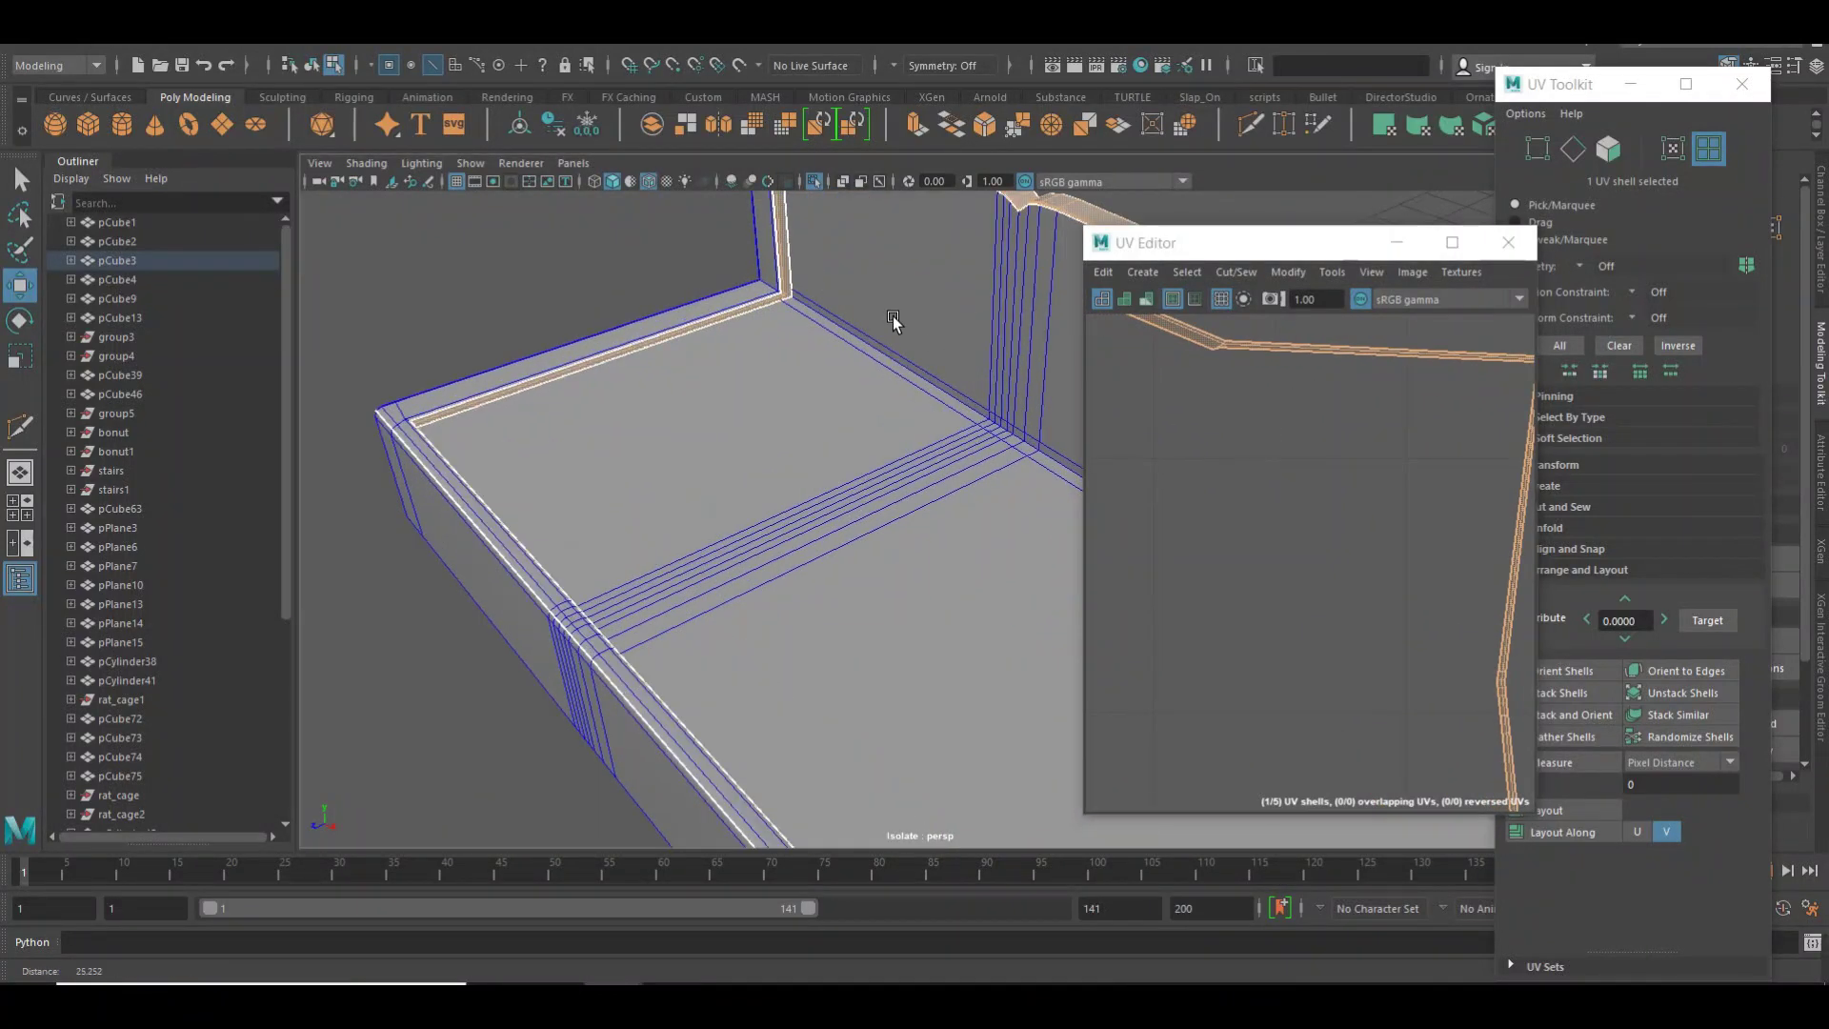
scroll(858, 358, up, 4)
mouse_move(858, 357)
alt+mouse_down()
mouse_move(874, 375)
mouse_move(1026, 348)
alt+mouse_up()
right_click(1296, 329)
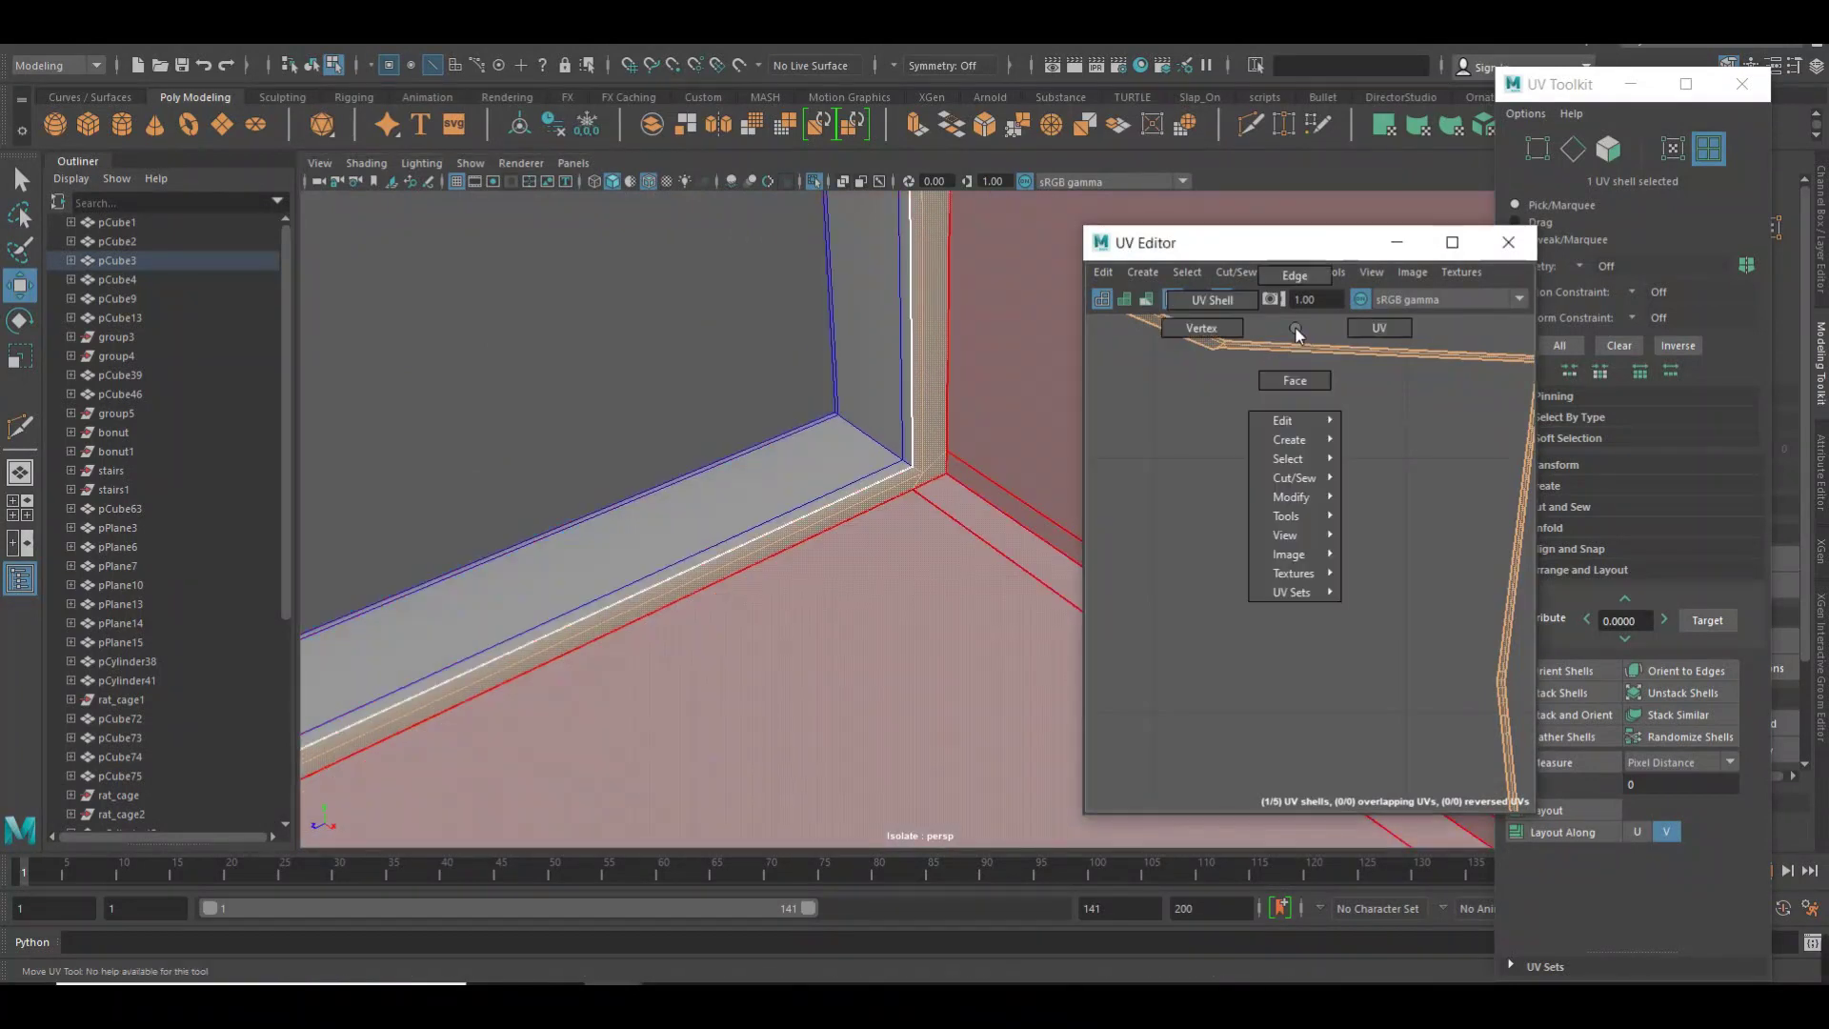
right_drag(1296, 329, 1296, 278)
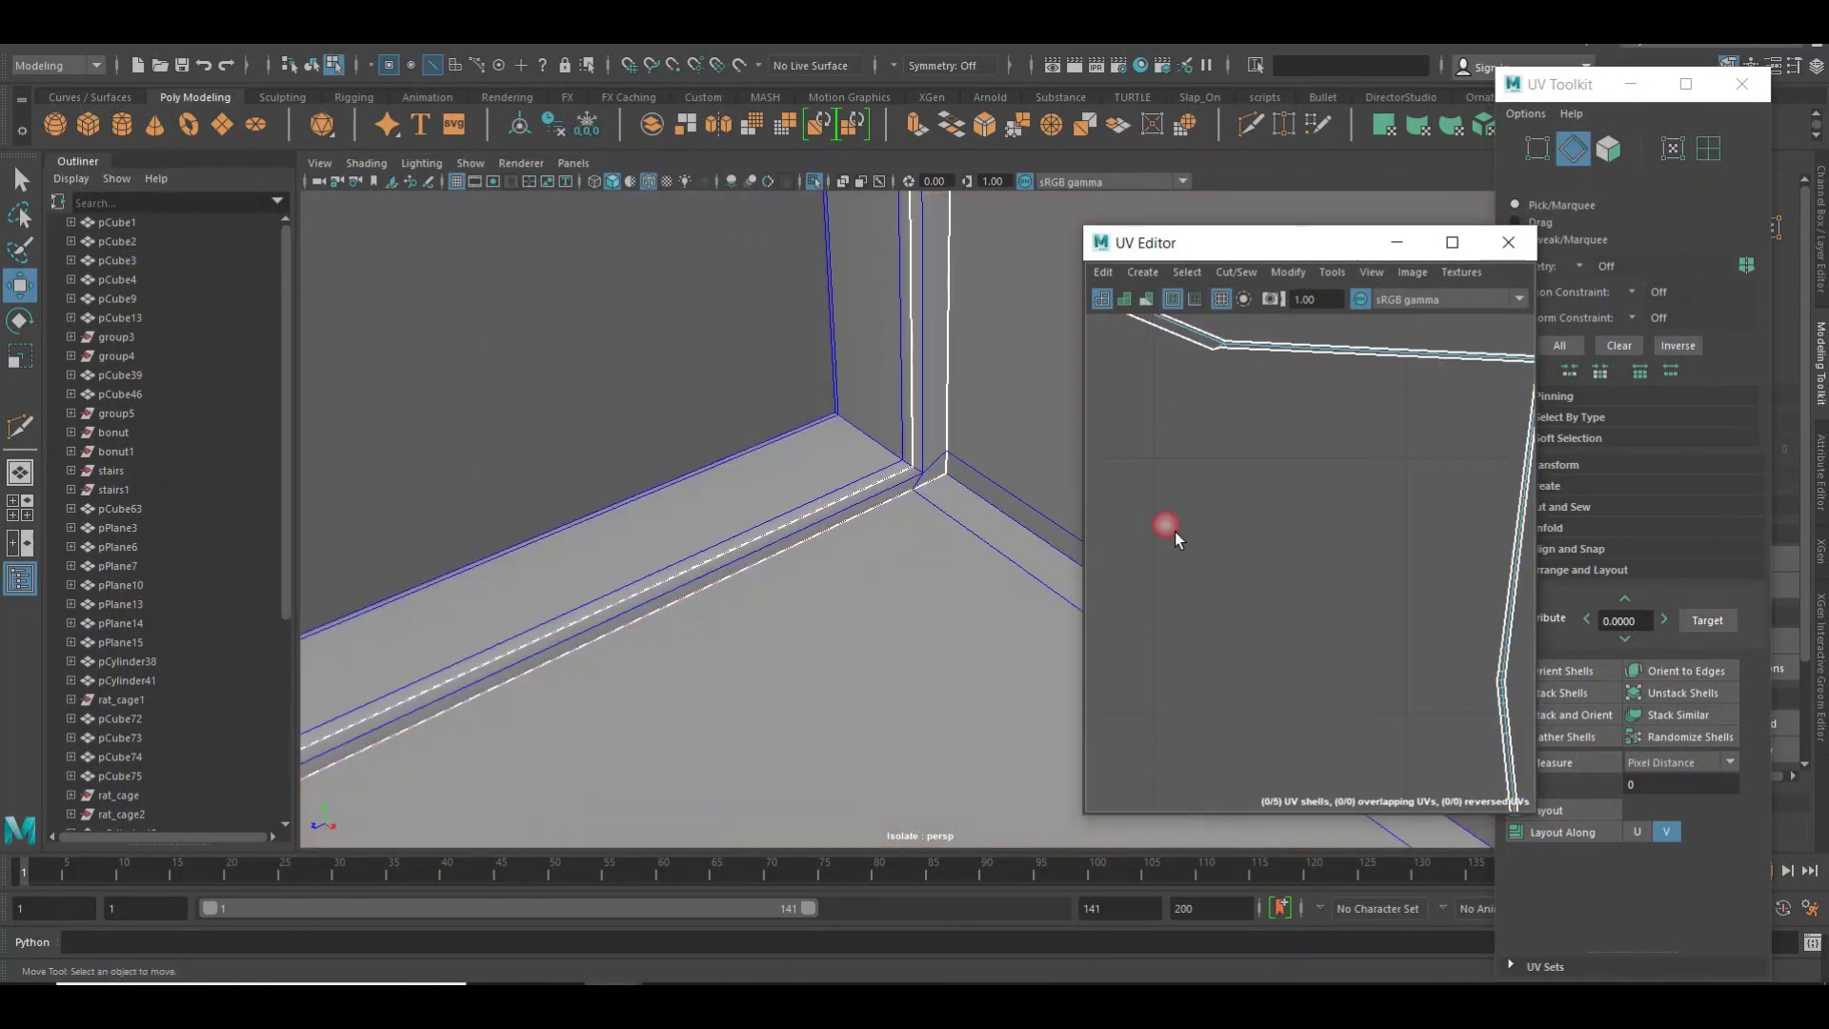
scroll(900, 511, up, 2)
click(914, 373)
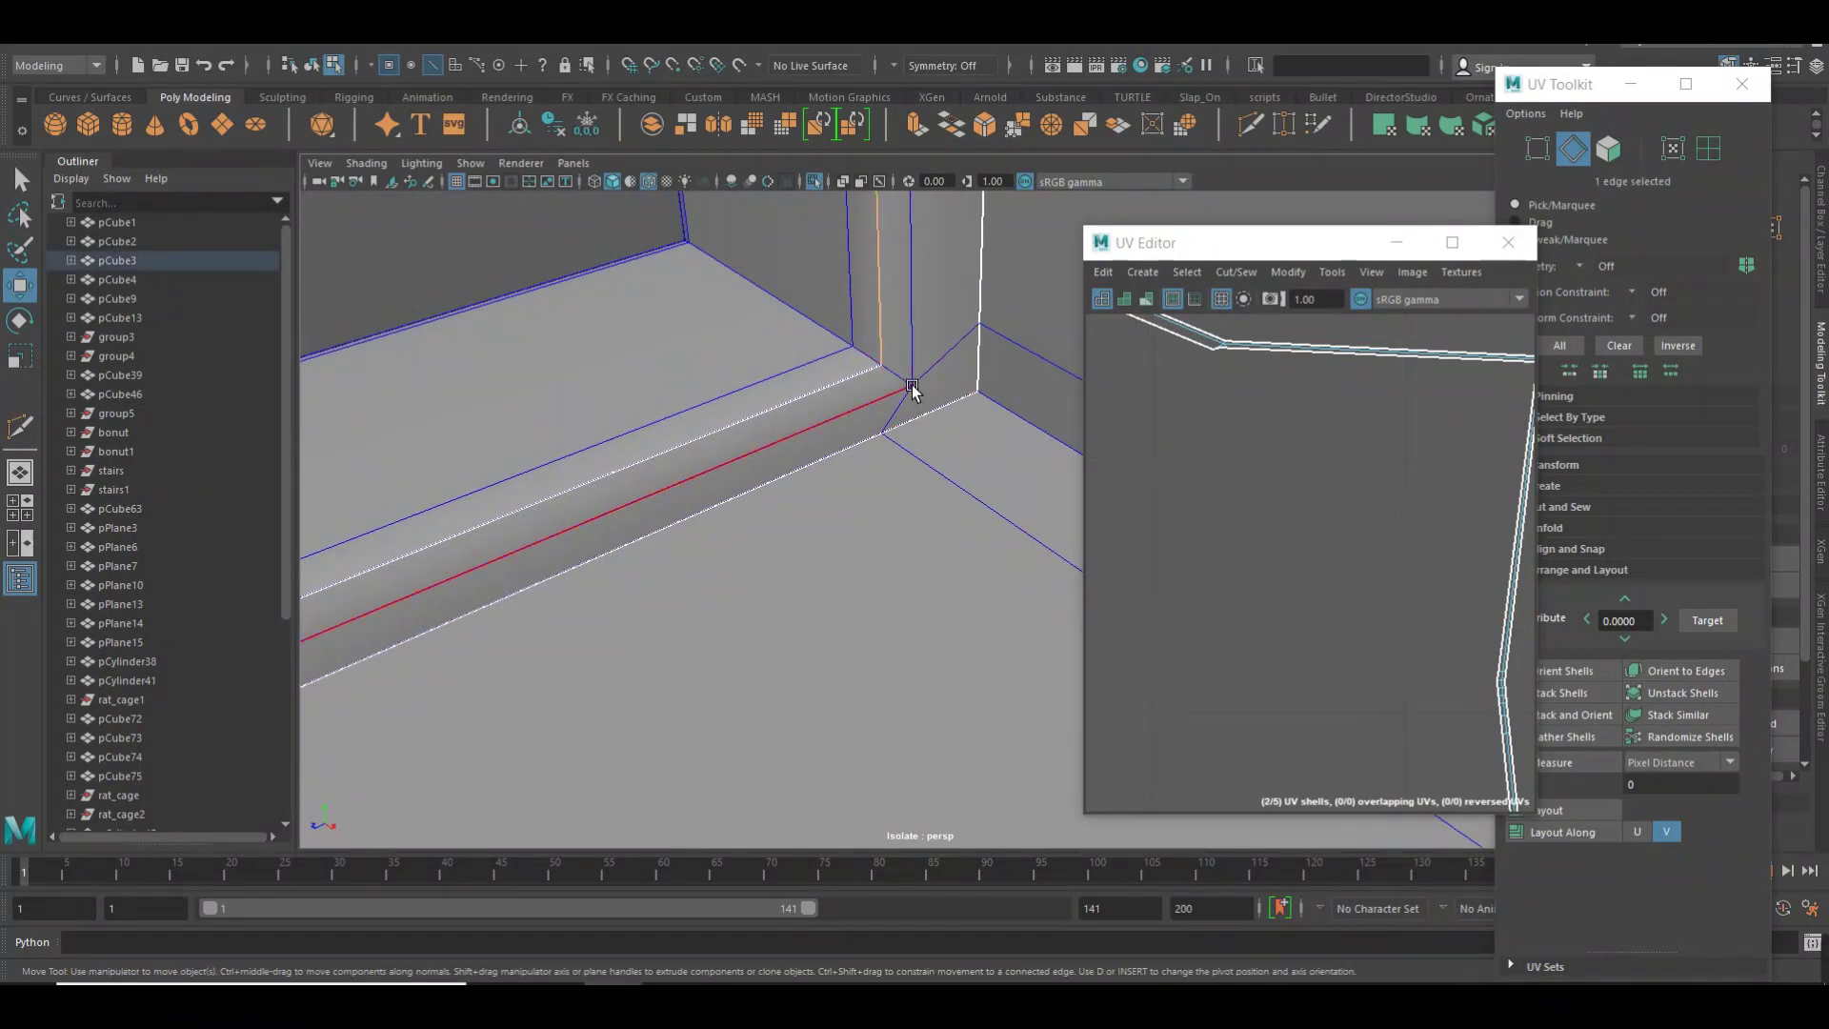
Cut the UVs along the selected box-corner edges.
mouse_move(1222, 416)
alt+middle_down()
mouse_move(1410, 550)
mouse_move(1397, 598)
alt+middle_up()
scroll(1382, 528, up, 2)
alt+middle_drag(1381, 528, 1336, 584)
scroll(1360, 520, up, 2)
scroll(1372, 505, up, 2)
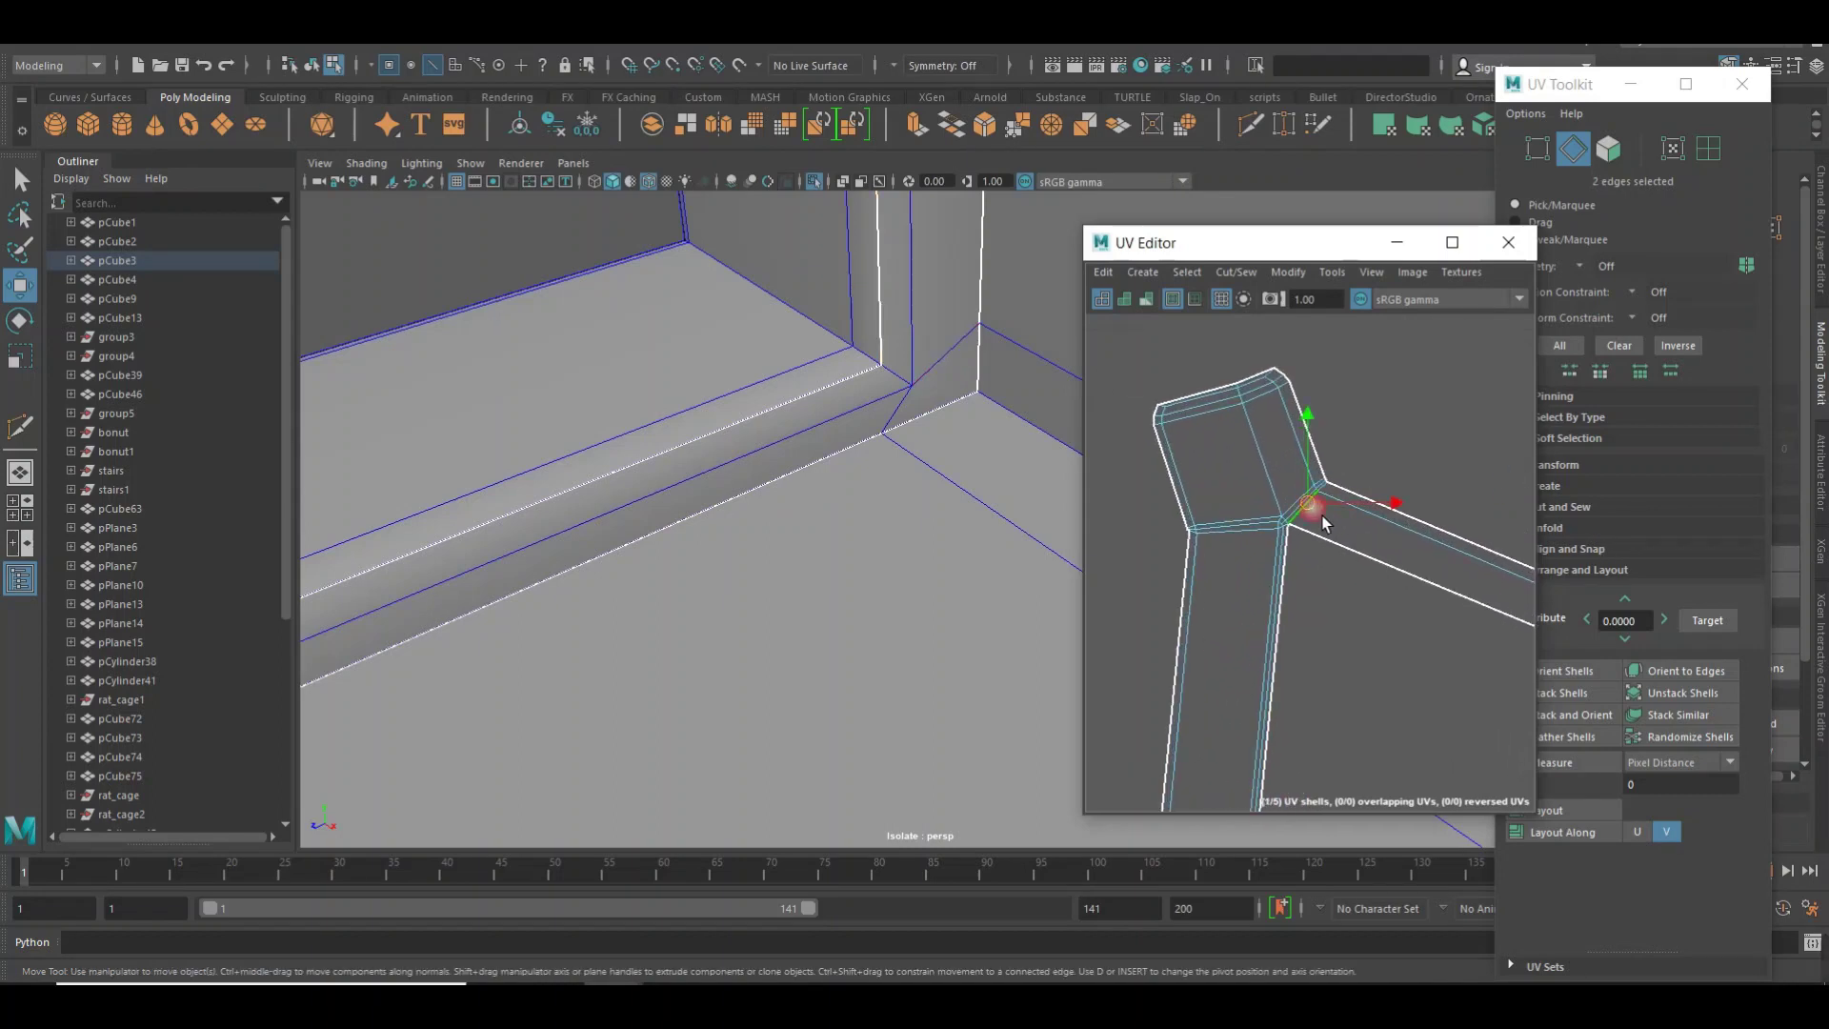
shift+right_drag(1353, 526, 1415, 458)
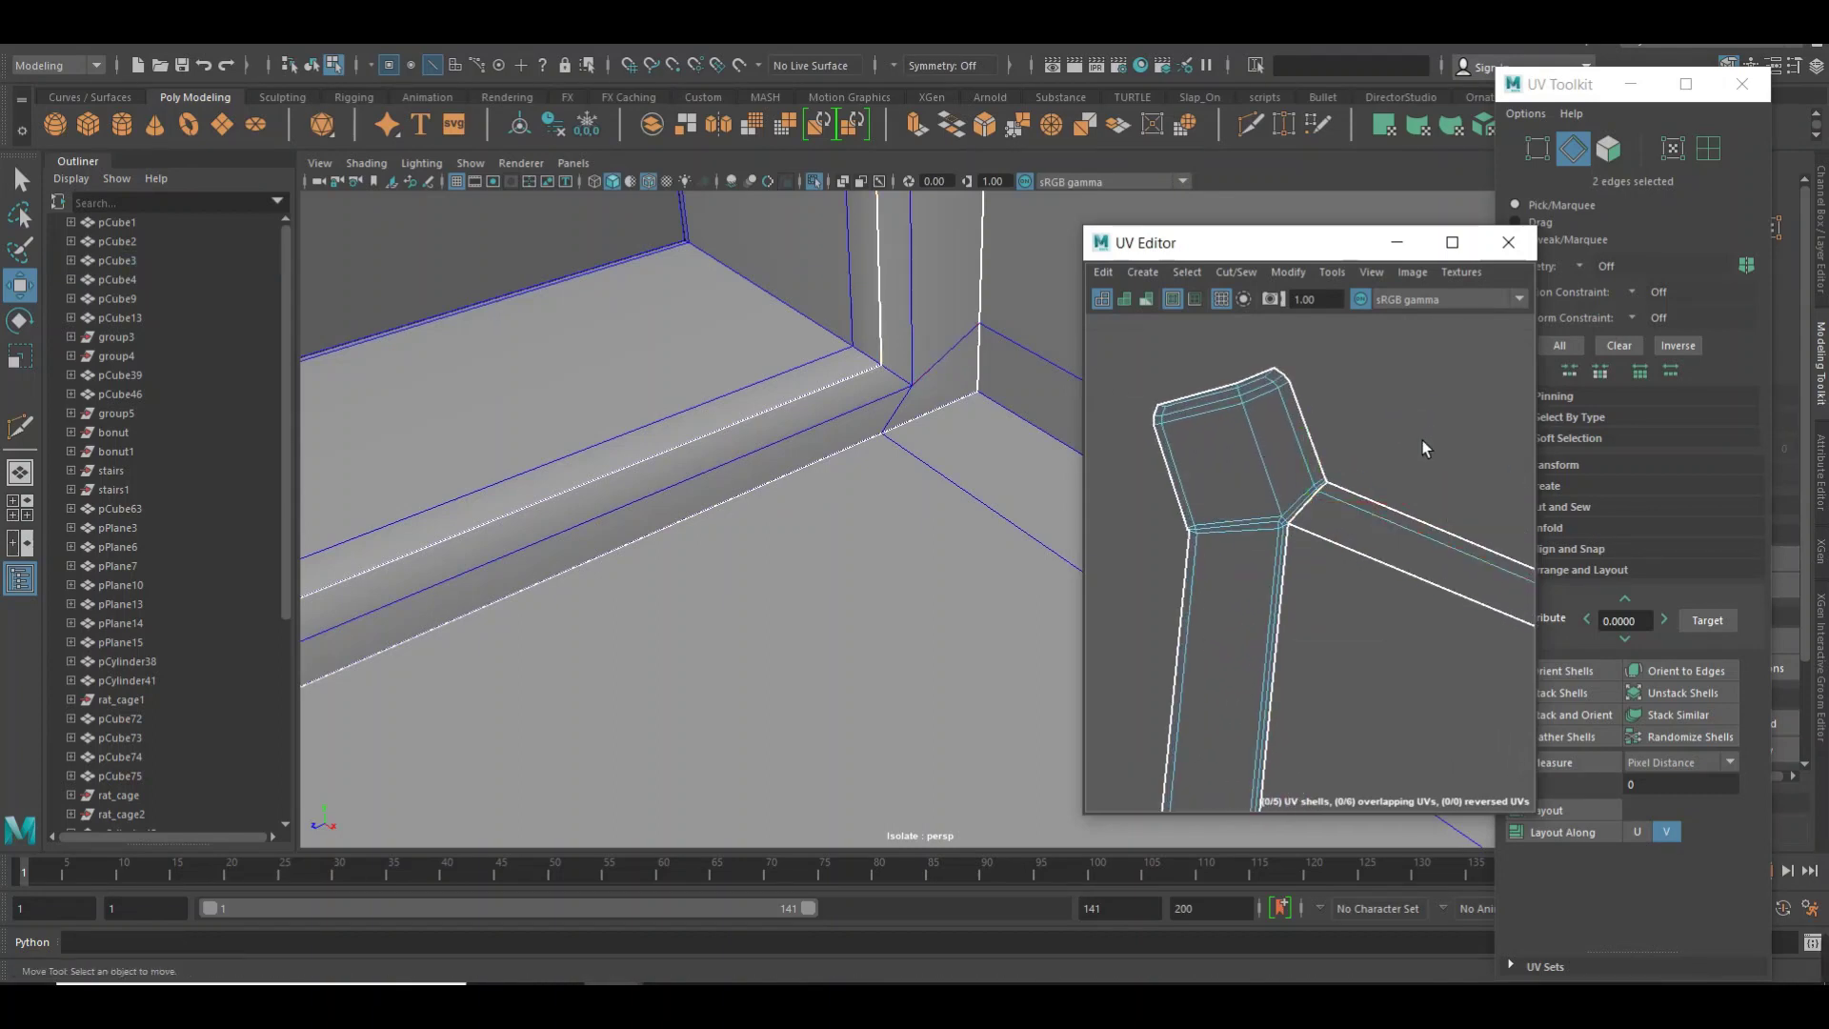
Select the UV edge at the shell's corner and cut along it as well.
mouse_move(1360, 559)
alt+middle_down()
mouse_move(1362, 265)
mouse_move(1388, 543)
alt+middle_up()
mouse_move(1352, 625)
alt+middle_down()
mouse_move(1330, 341)
mouse_move(1330, 362)
alt+middle_up()
scroll(1233, 653, up, 2)
scroll(1316, 674, up, 2)
scroll(1316, 674, up, 3)
click(1393, 506)
right_click(1391, 505)
alt+middle_drag(1388, 505, 1324, 581)
scroll(1324, 581, up, 2)
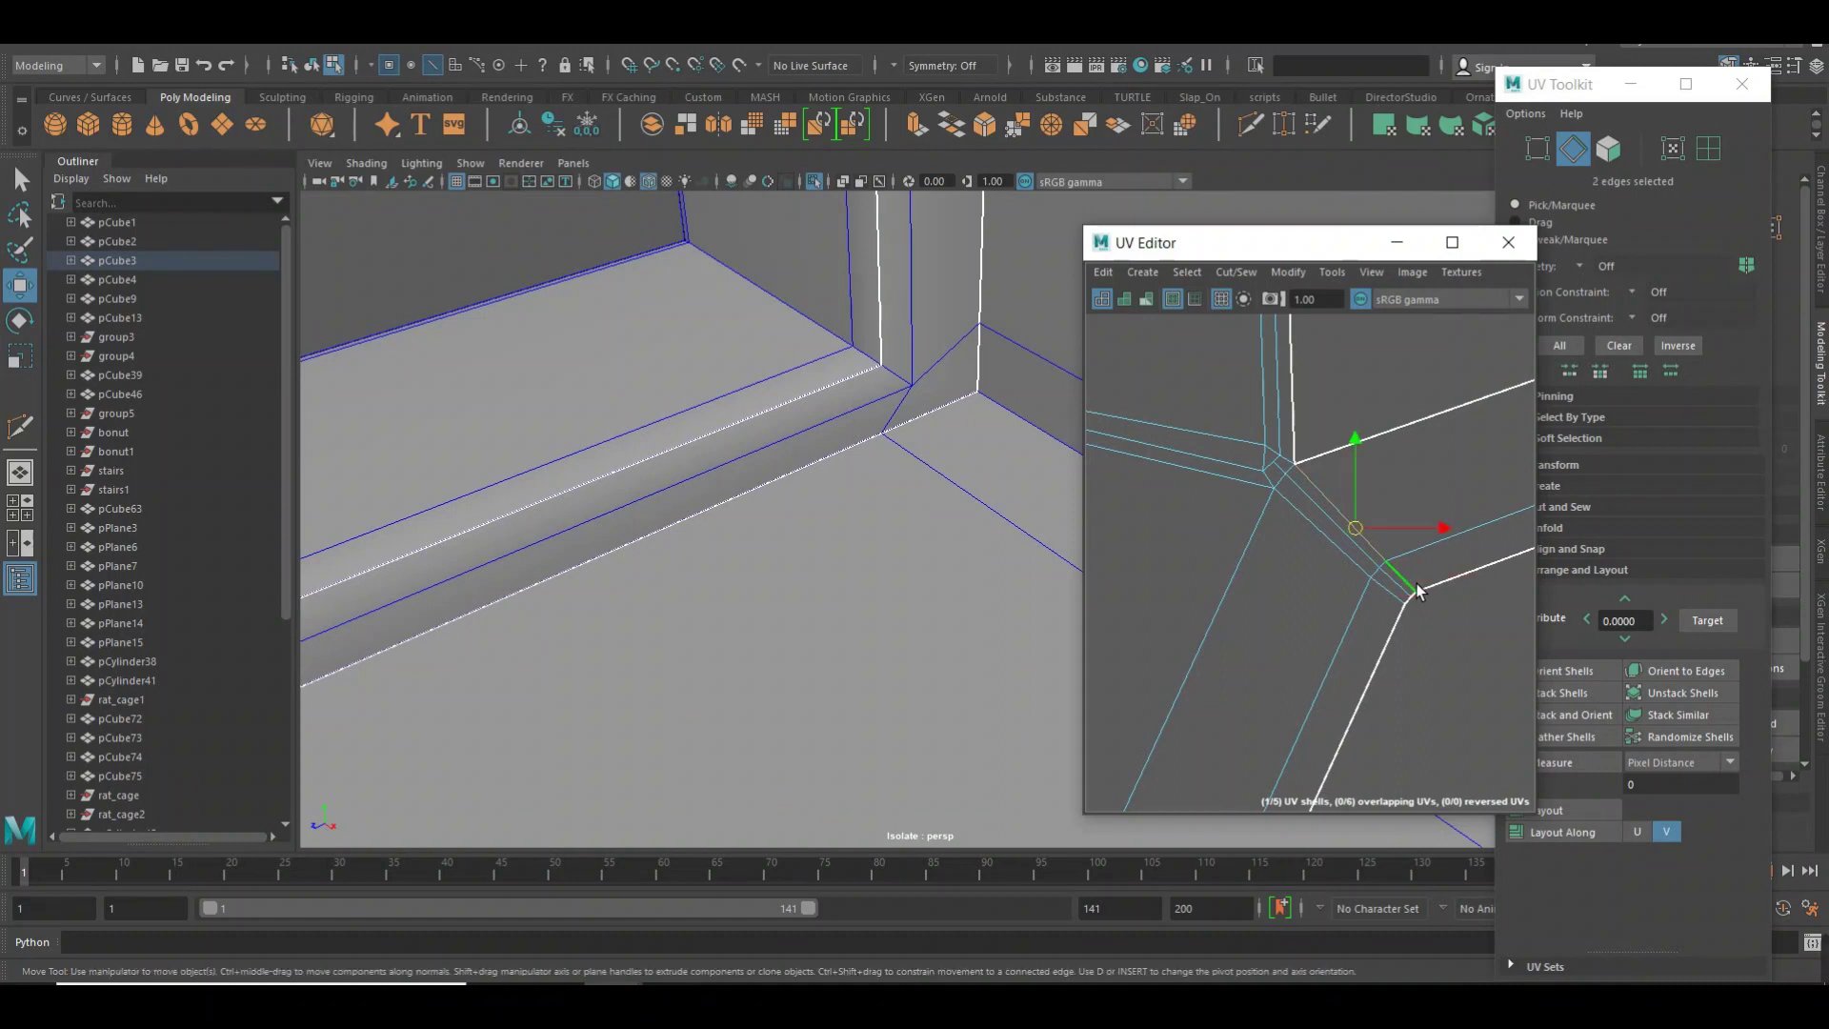
shift+right_drag(1398, 448, 1329, 390)
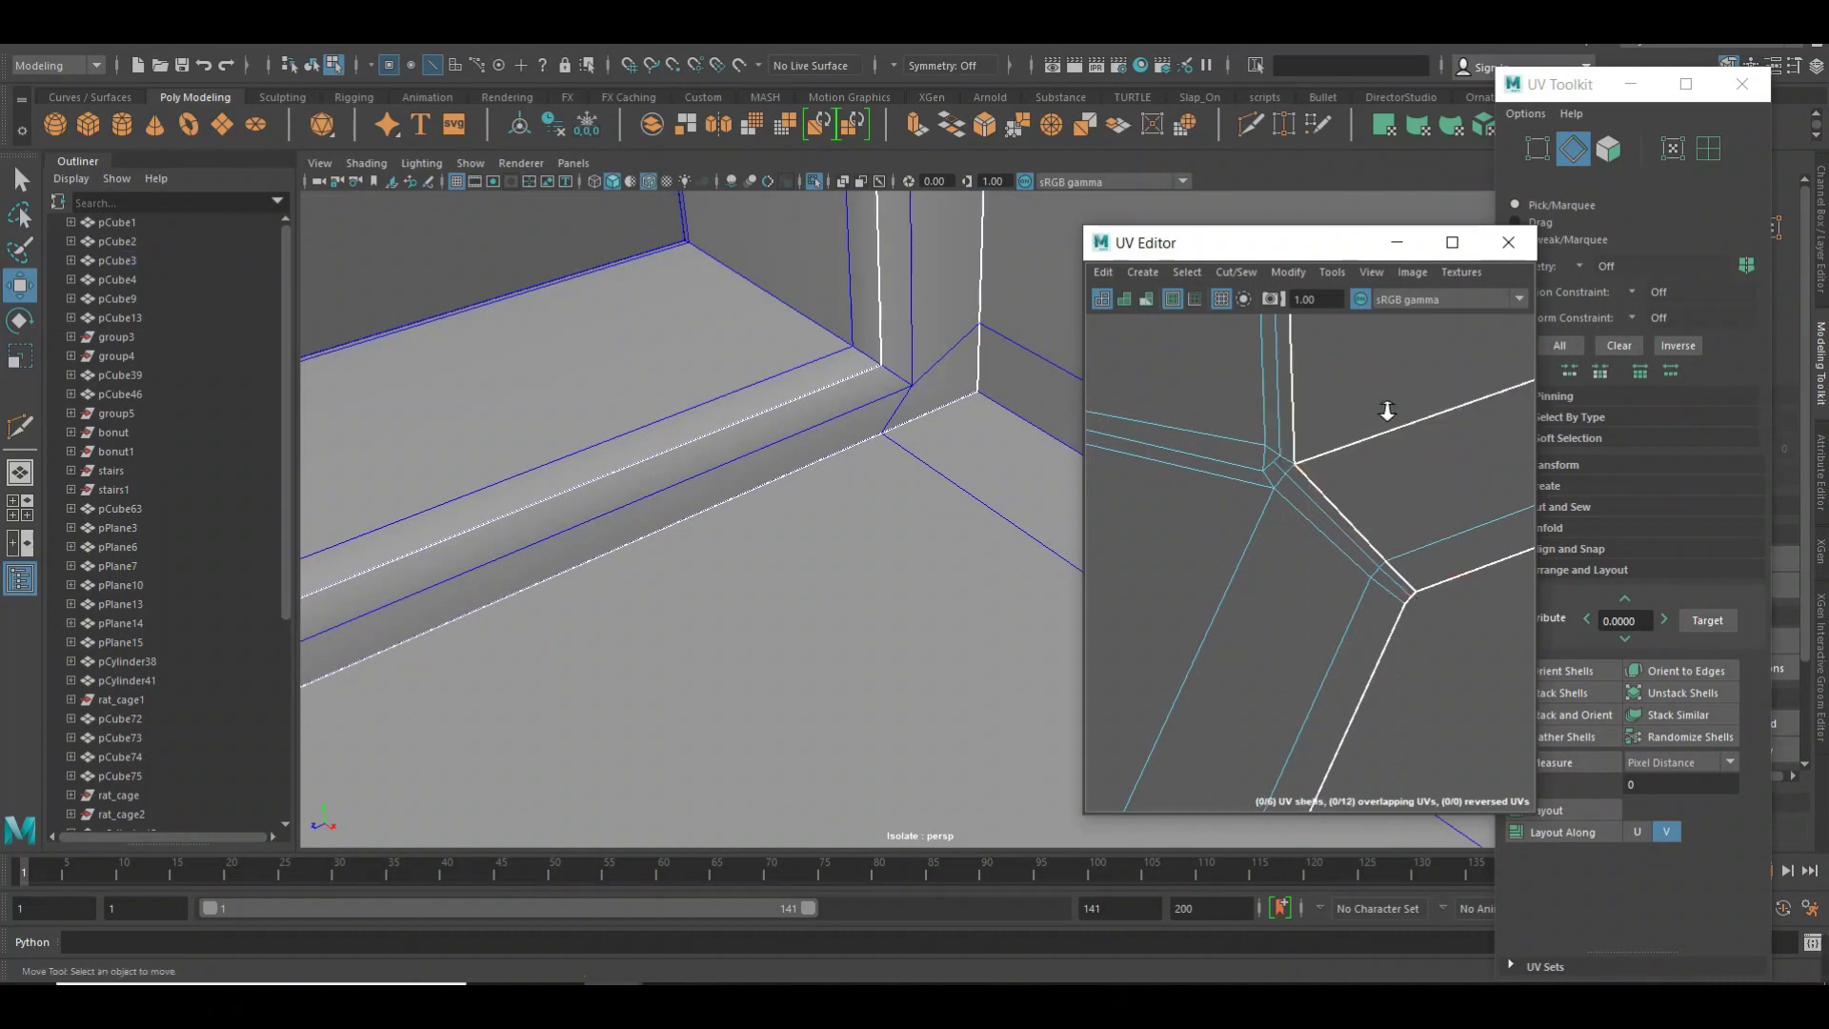
Zoom out to the whole UV layout and switch to UV shell selection.
scroll(1262, 482, down, 2)
alt+middle_drag(1262, 482, 1163, 727)
scroll(1318, 511, down, 2)
scroll(1328, 499, down, 2)
click(1304, 458)
right_drag(1301, 486, 1200, 458)
Move the green corner UV shell onto the orange one.
drag(1259, 409, 1364, 530)
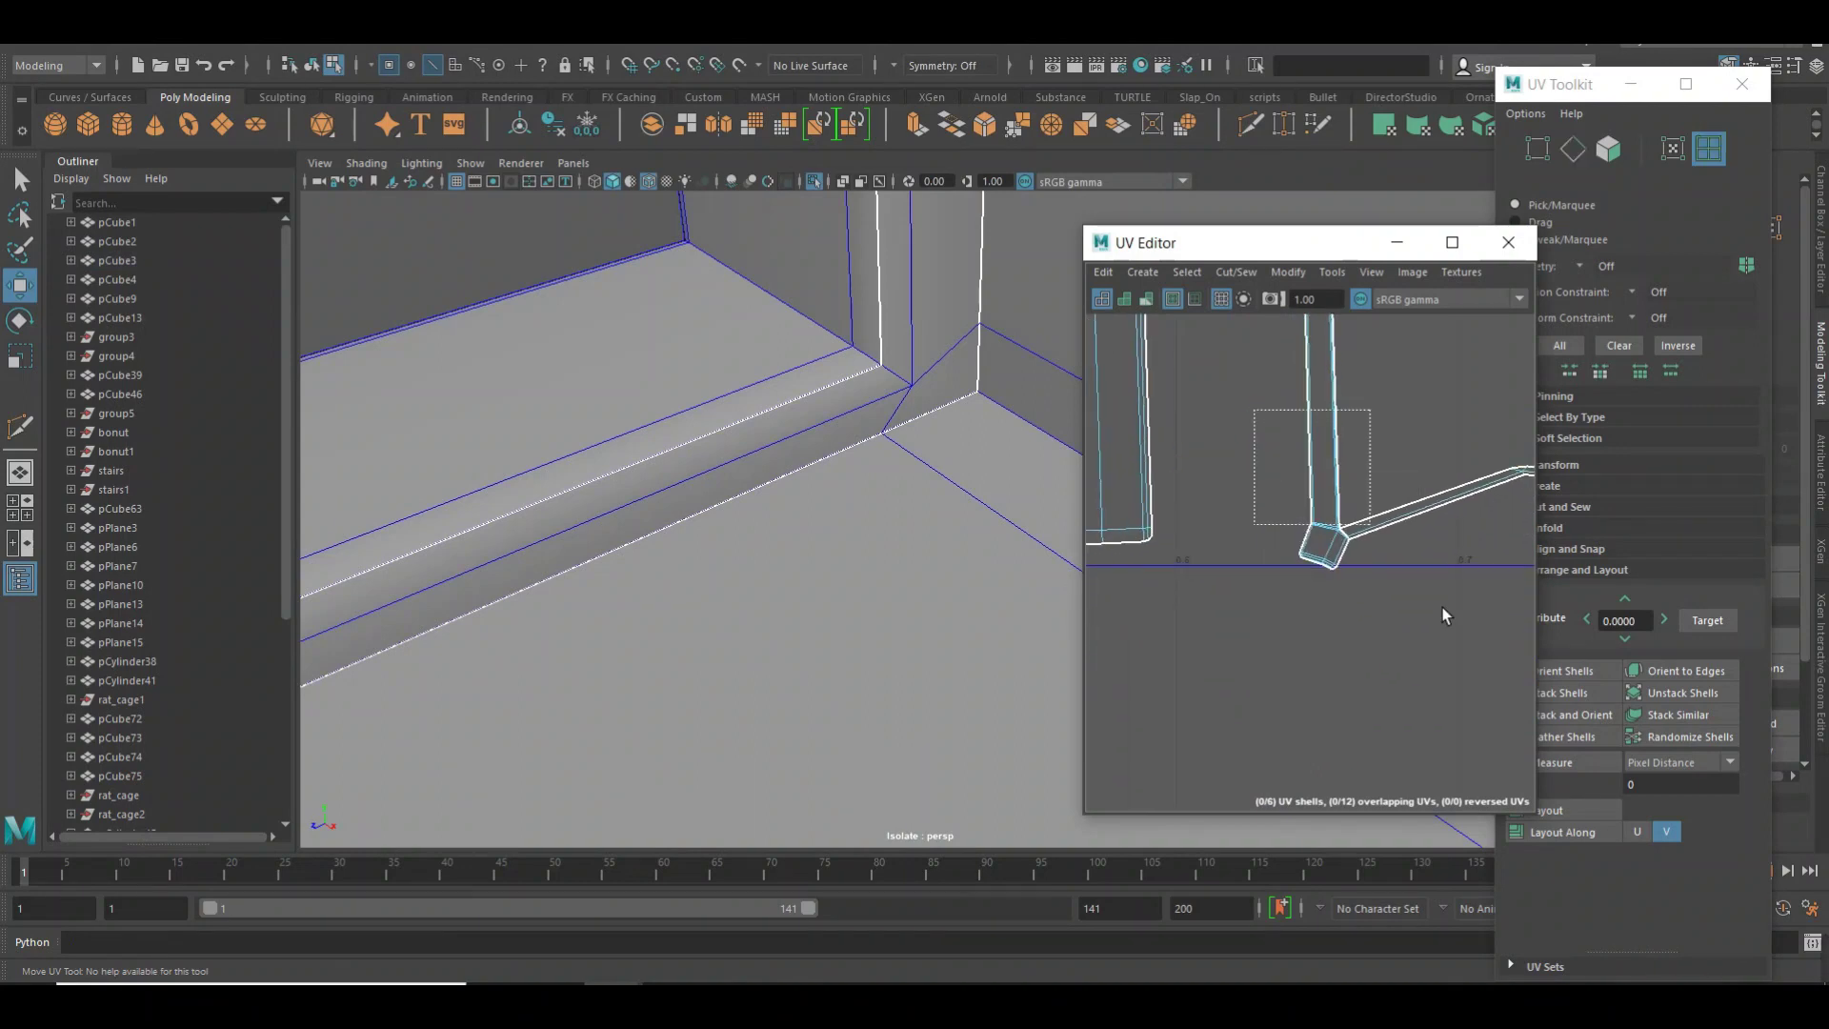
shift+right_drag(1410, 505, 1219, 502)
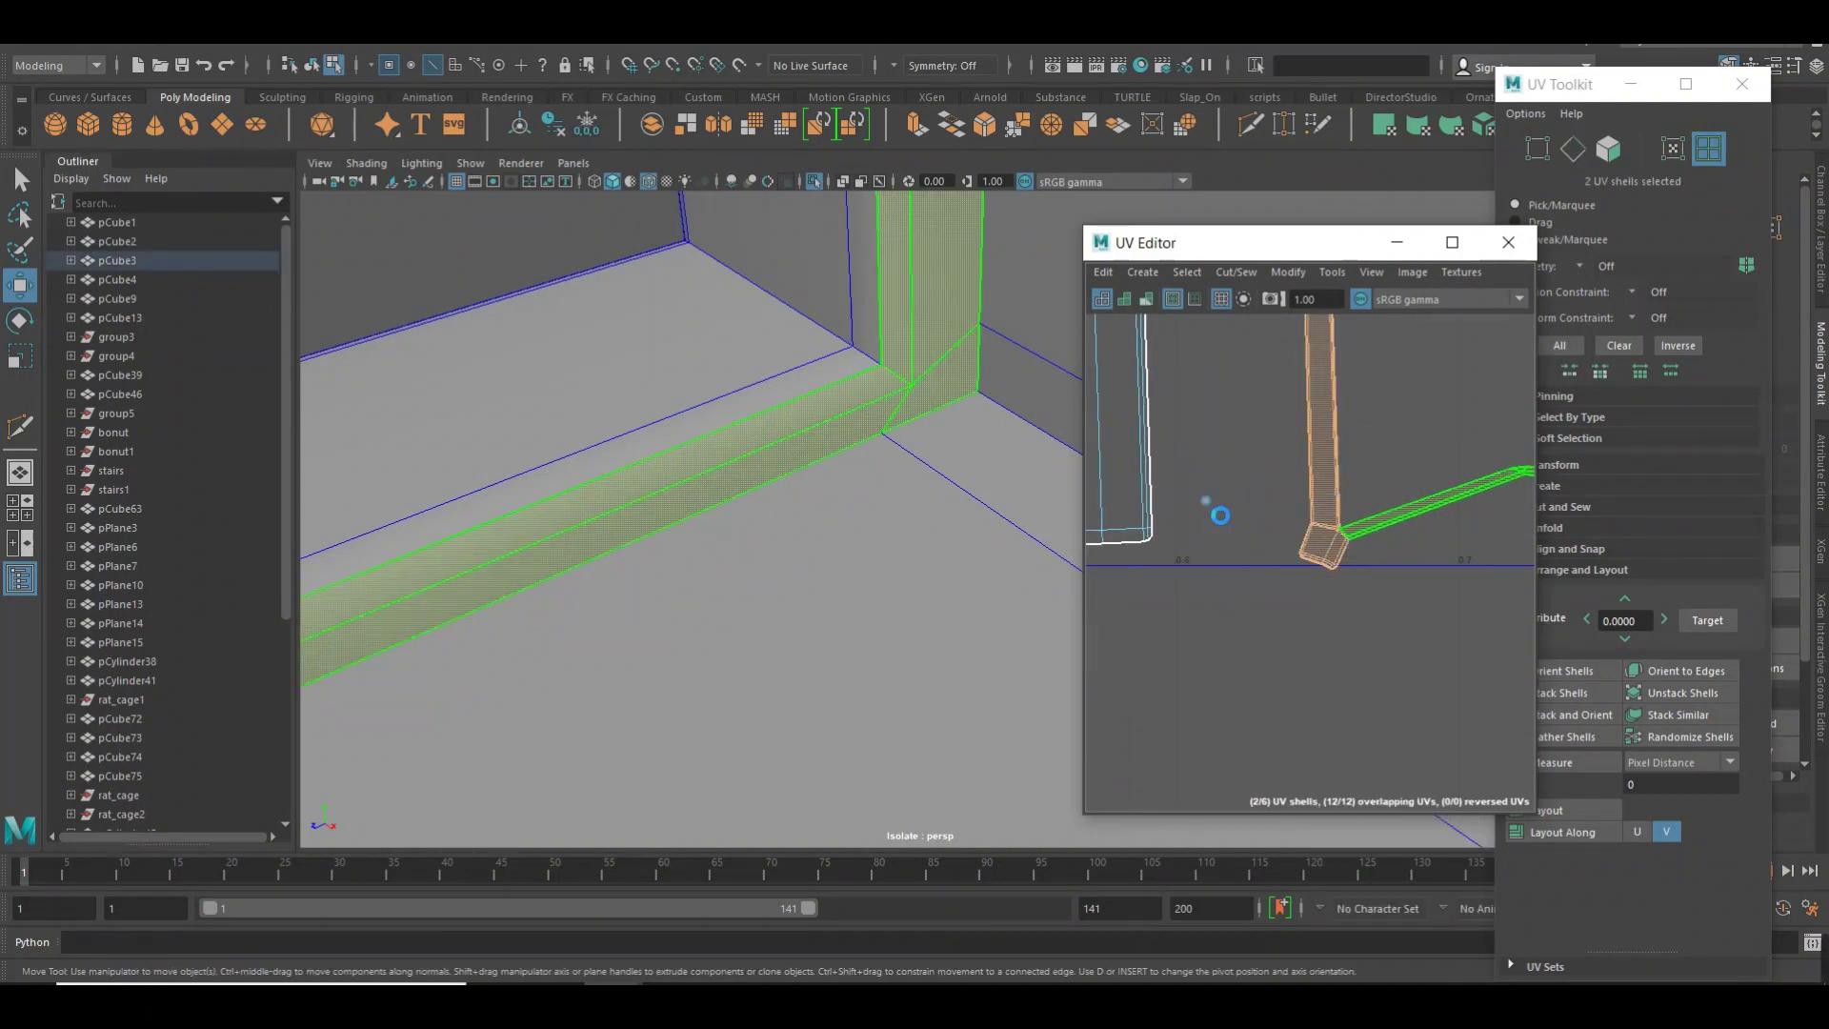
scroll(1386, 551, up, 3)
key(w)
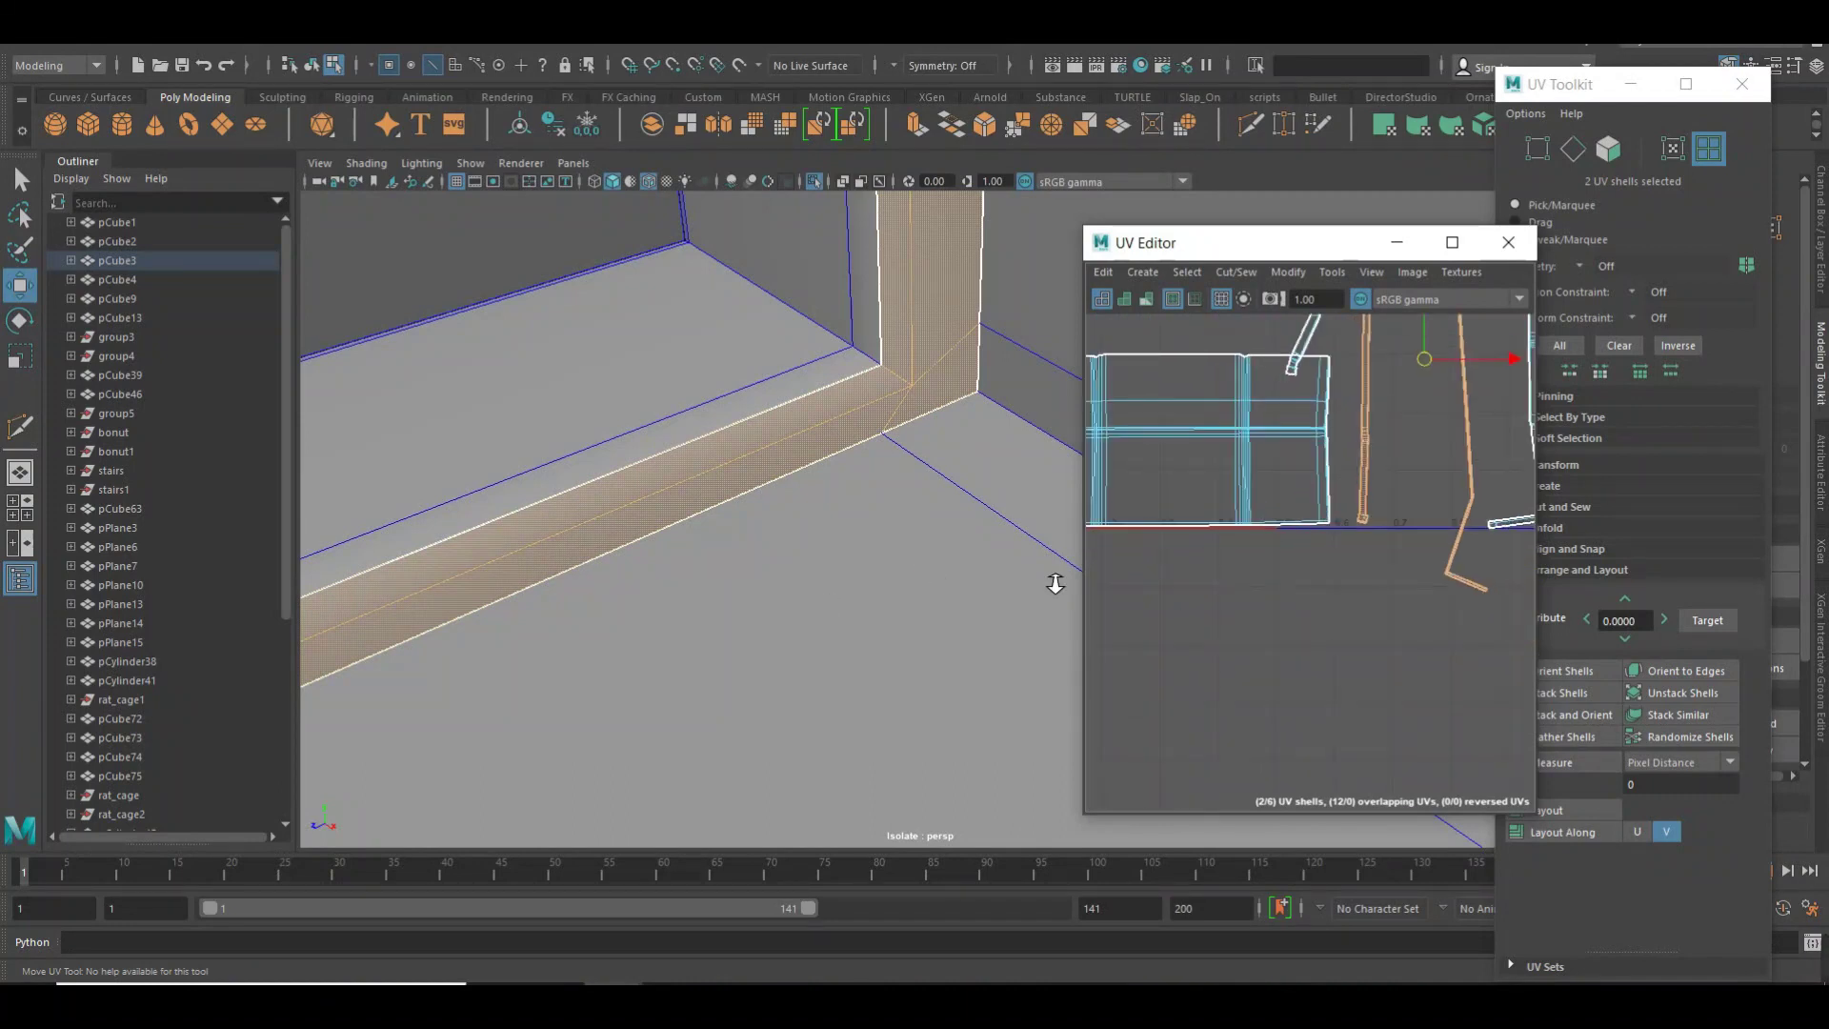
alt+middle_drag(1314, 641, 1496, 555)
Select the bent strip UV shell and unfold it flat.
click(1312, 615)
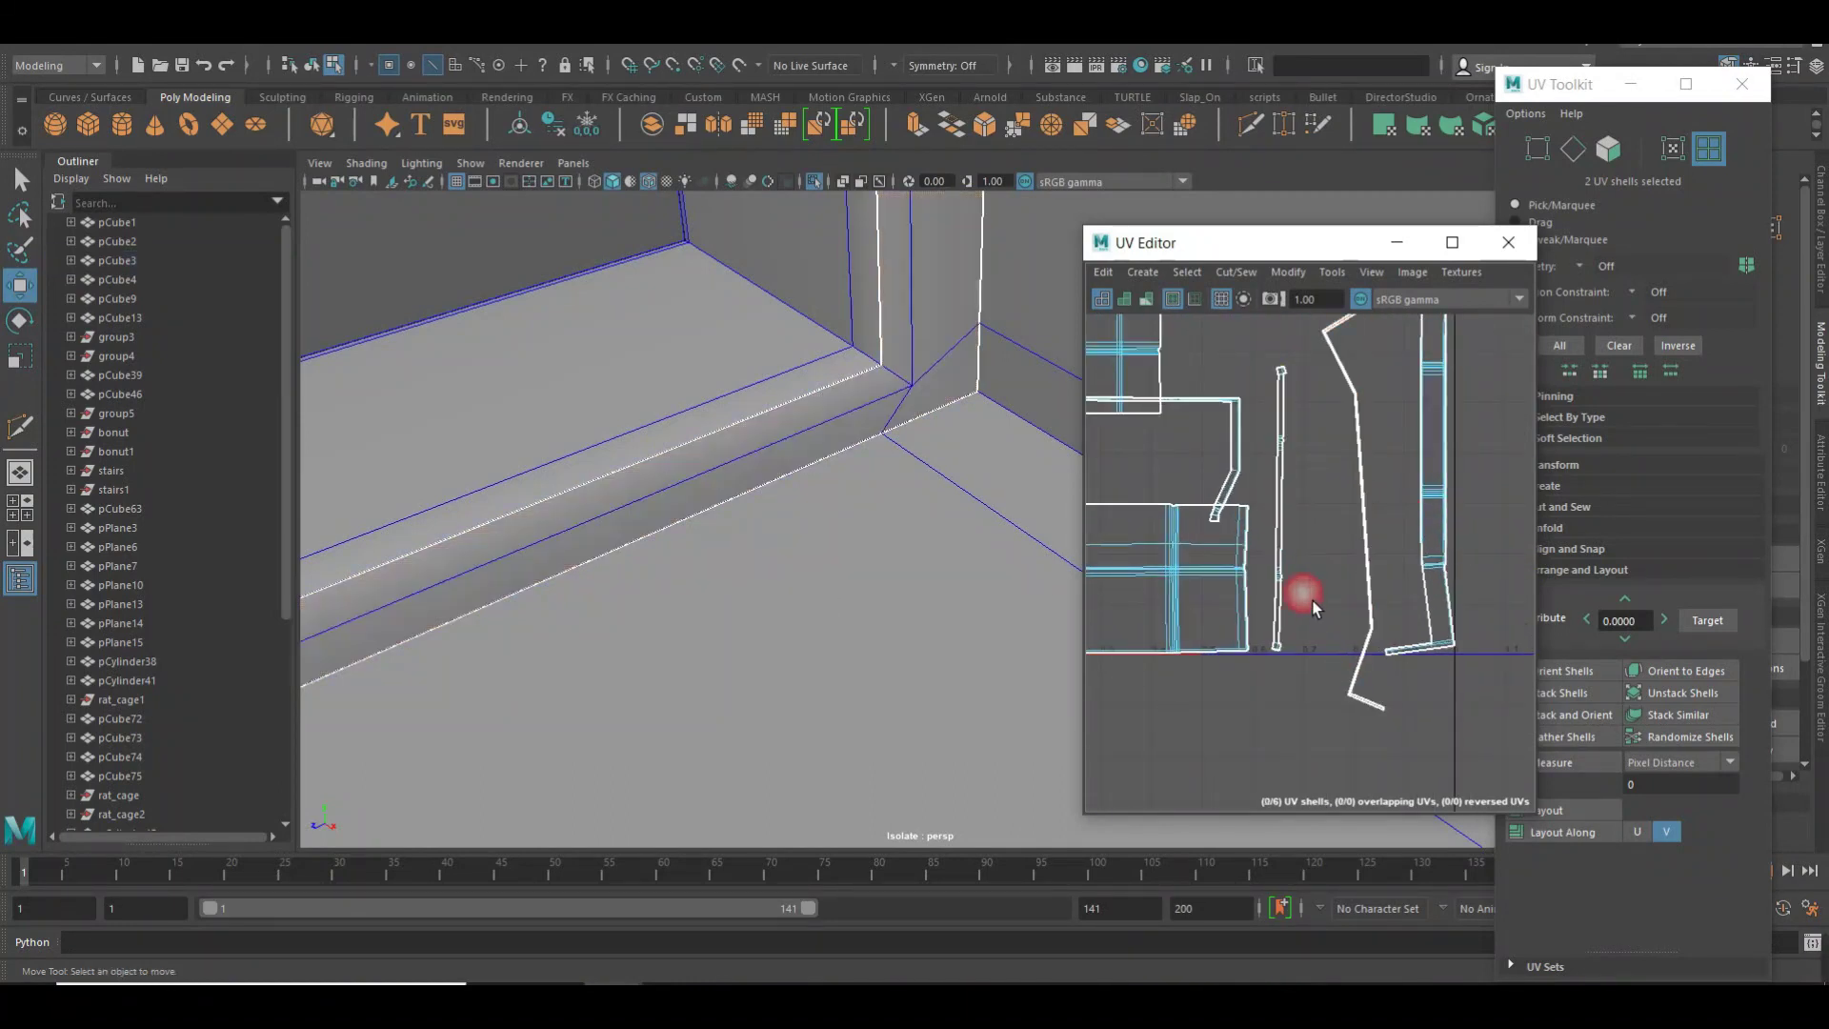
key(f)
alt+middle_drag(1401, 661, 1437, 511)
scroll(1437, 510, up, 3)
alt+middle_drag(1397, 583, 1413, 507)
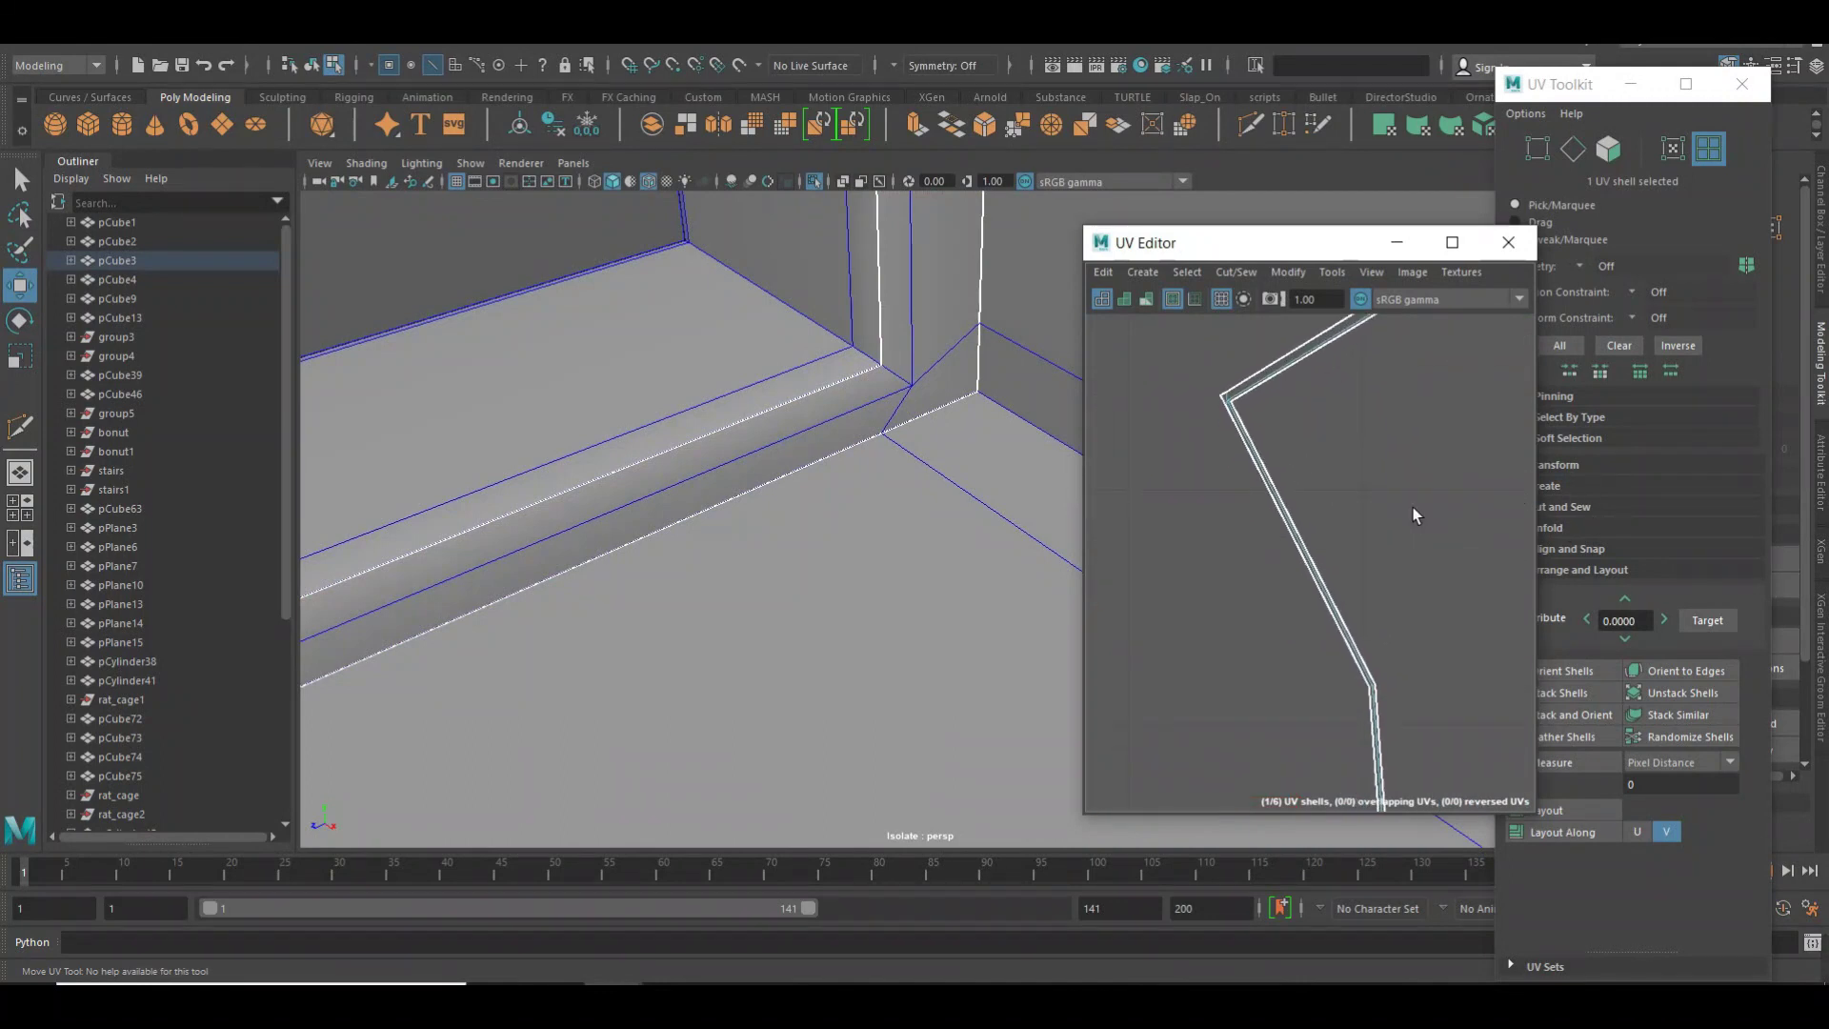
click(1267, 379)
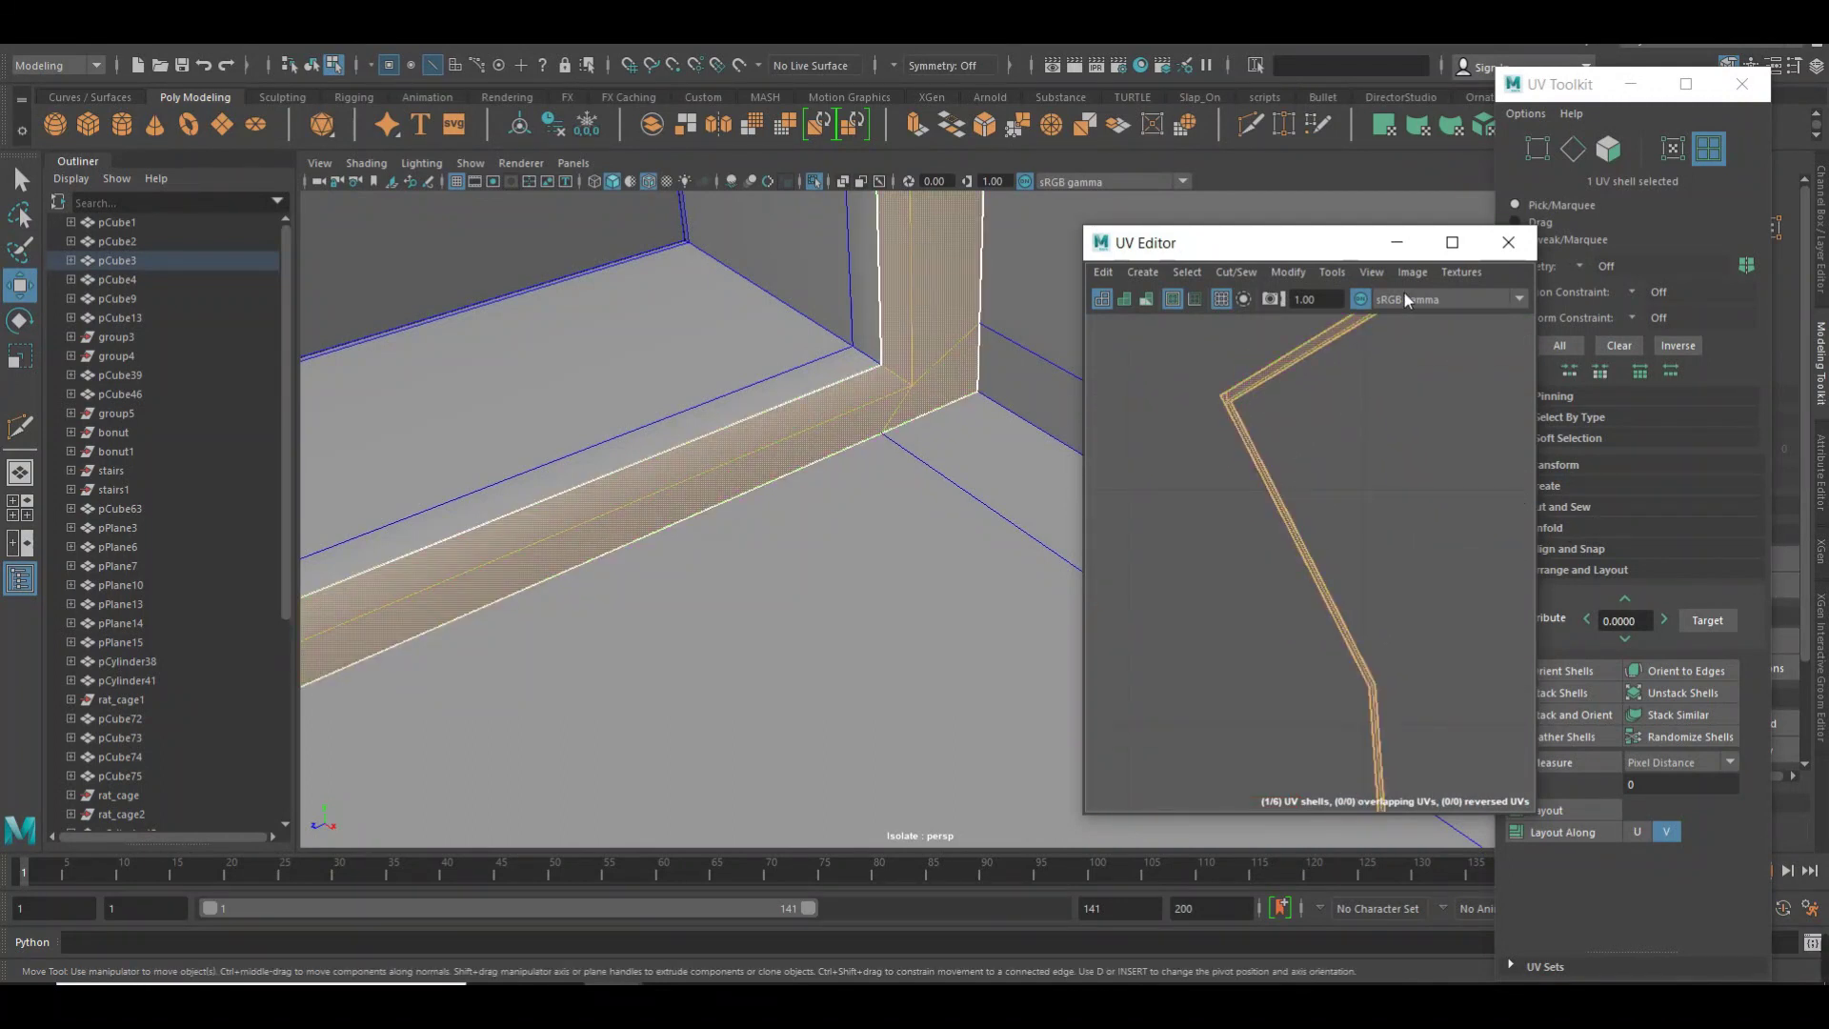
mouse_move(1270, 653)
alt+right_down()
mouse_move(1410, 569)
mouse_move(1398, 550)
alt+right_up()
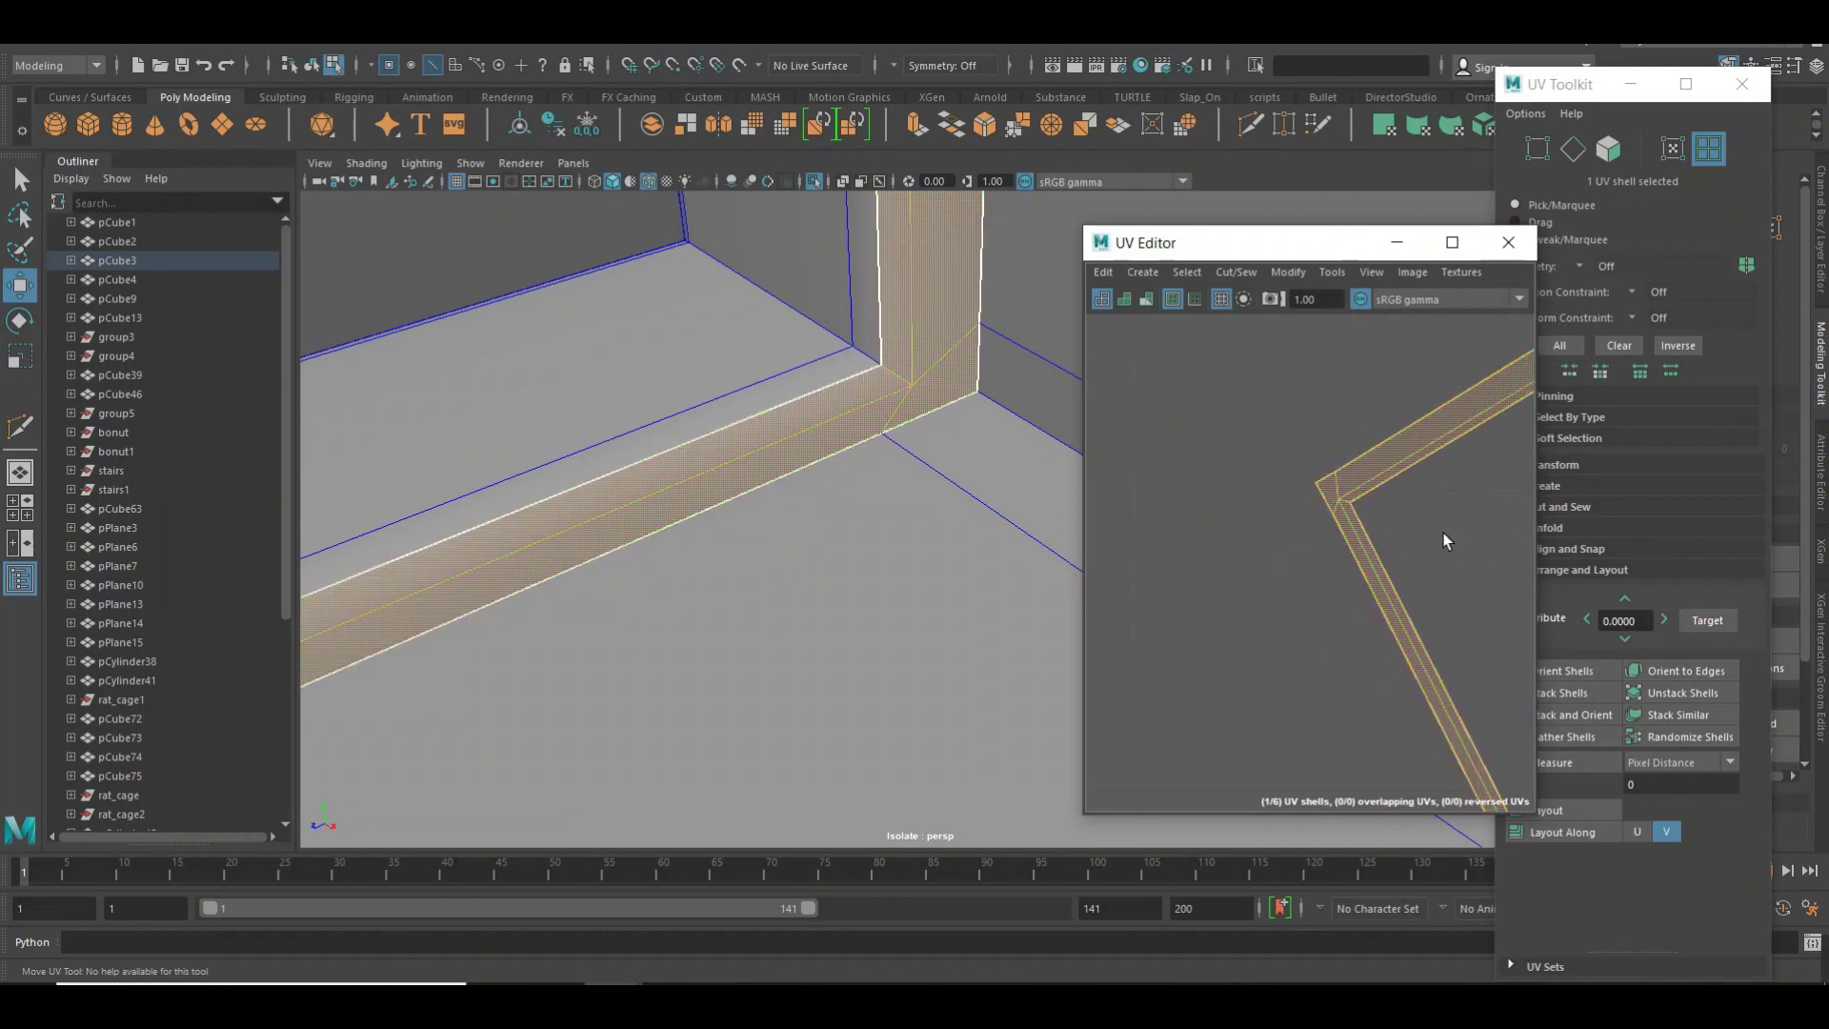
click(1445, 534)
shift+right_drag(1408, 541, 1245, 532)
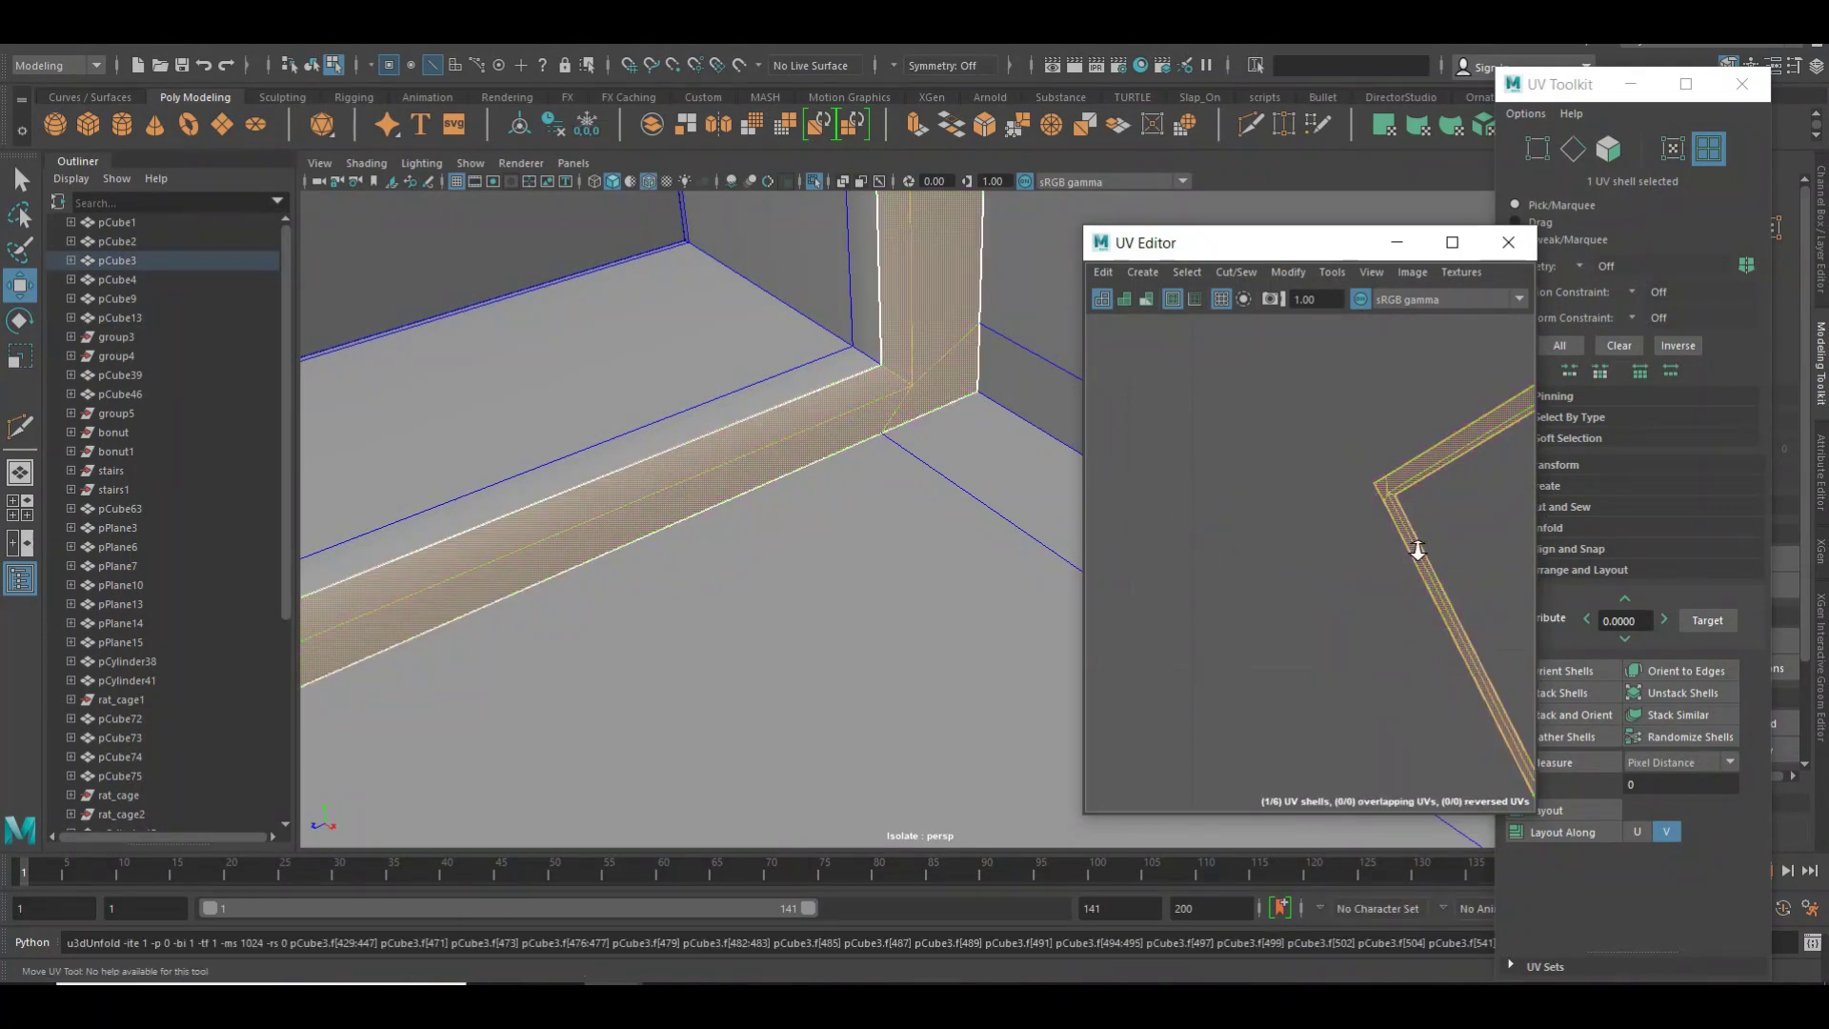
Orient all six UV shells to the U/V axes and pack them into 0-1 space.
mouse_move(1418, 550)
alt+right_down()
mouse_move(1286, 654)
mouse_move(1358, 629)
alt+right_up()
scroll(1358, 629, down, 3)
alt+middle_drag(1347, 478, 1408, 628)
scroll(1408, 629, down, 2)
scroll(1374, 602, down, 2)
drag(1229, 419, 1500, 713)
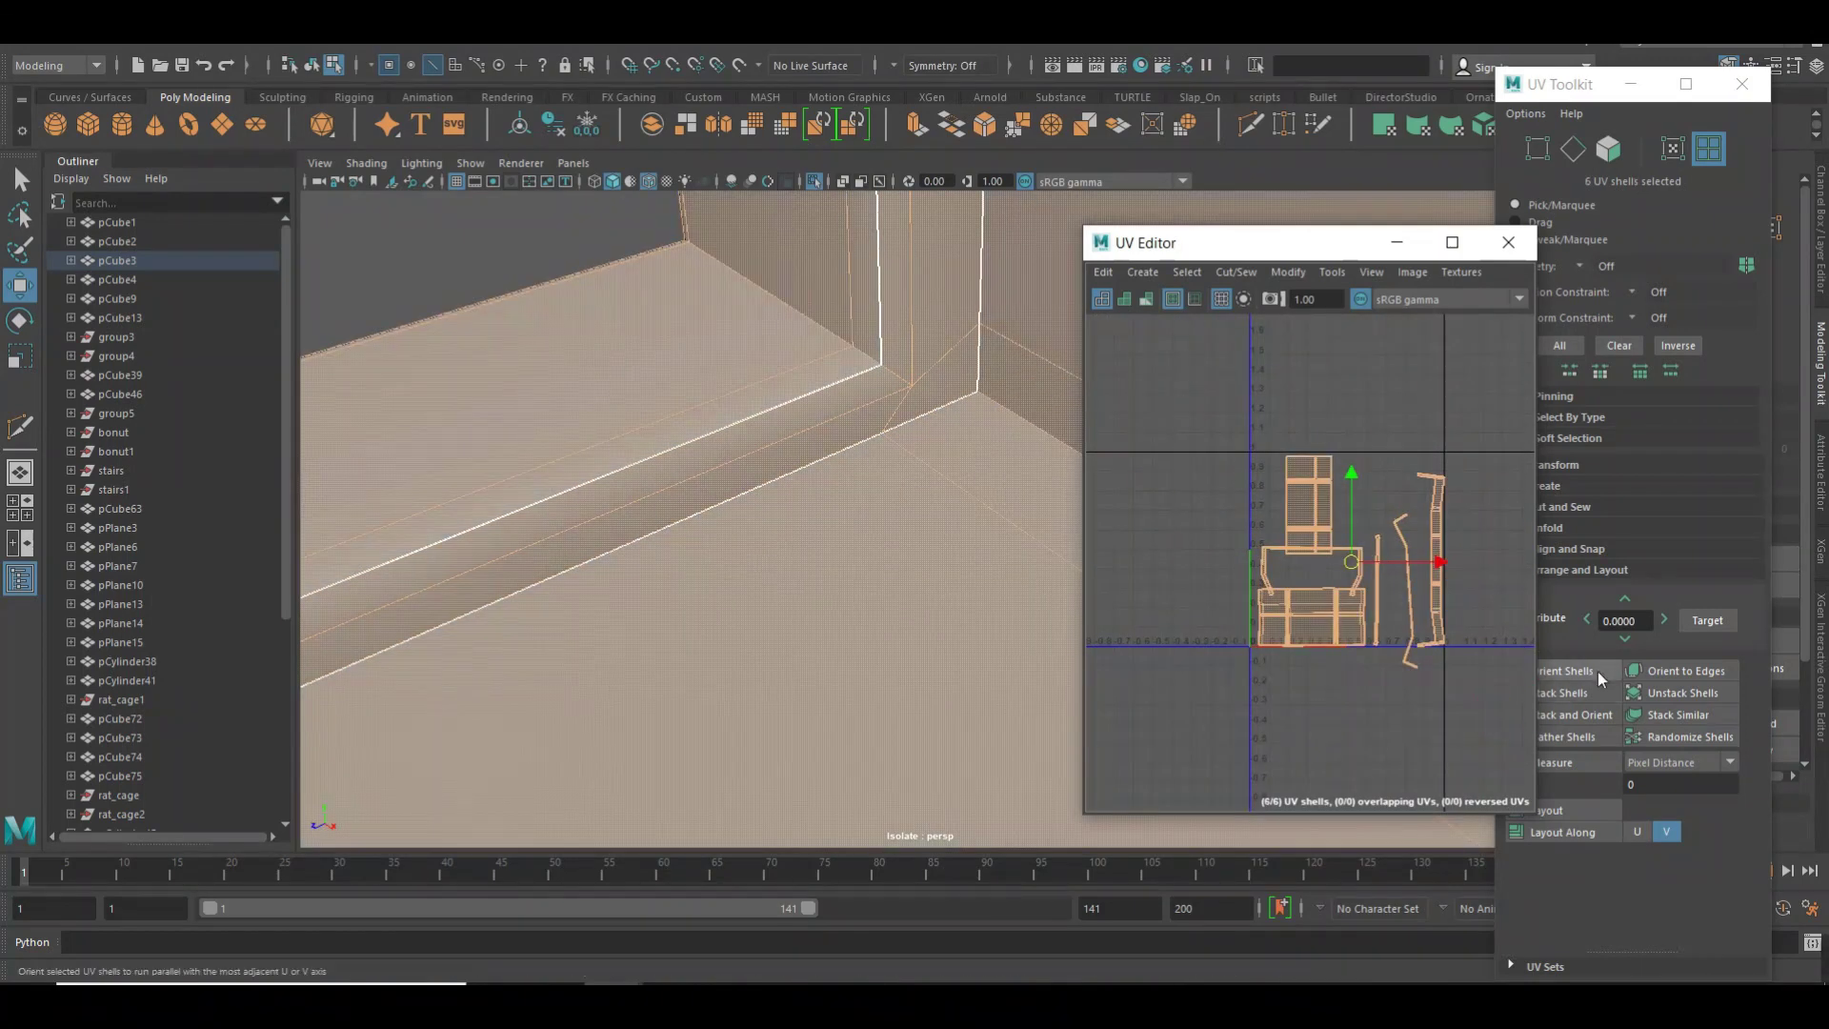
click(1568, 812)
click(1401, 735)
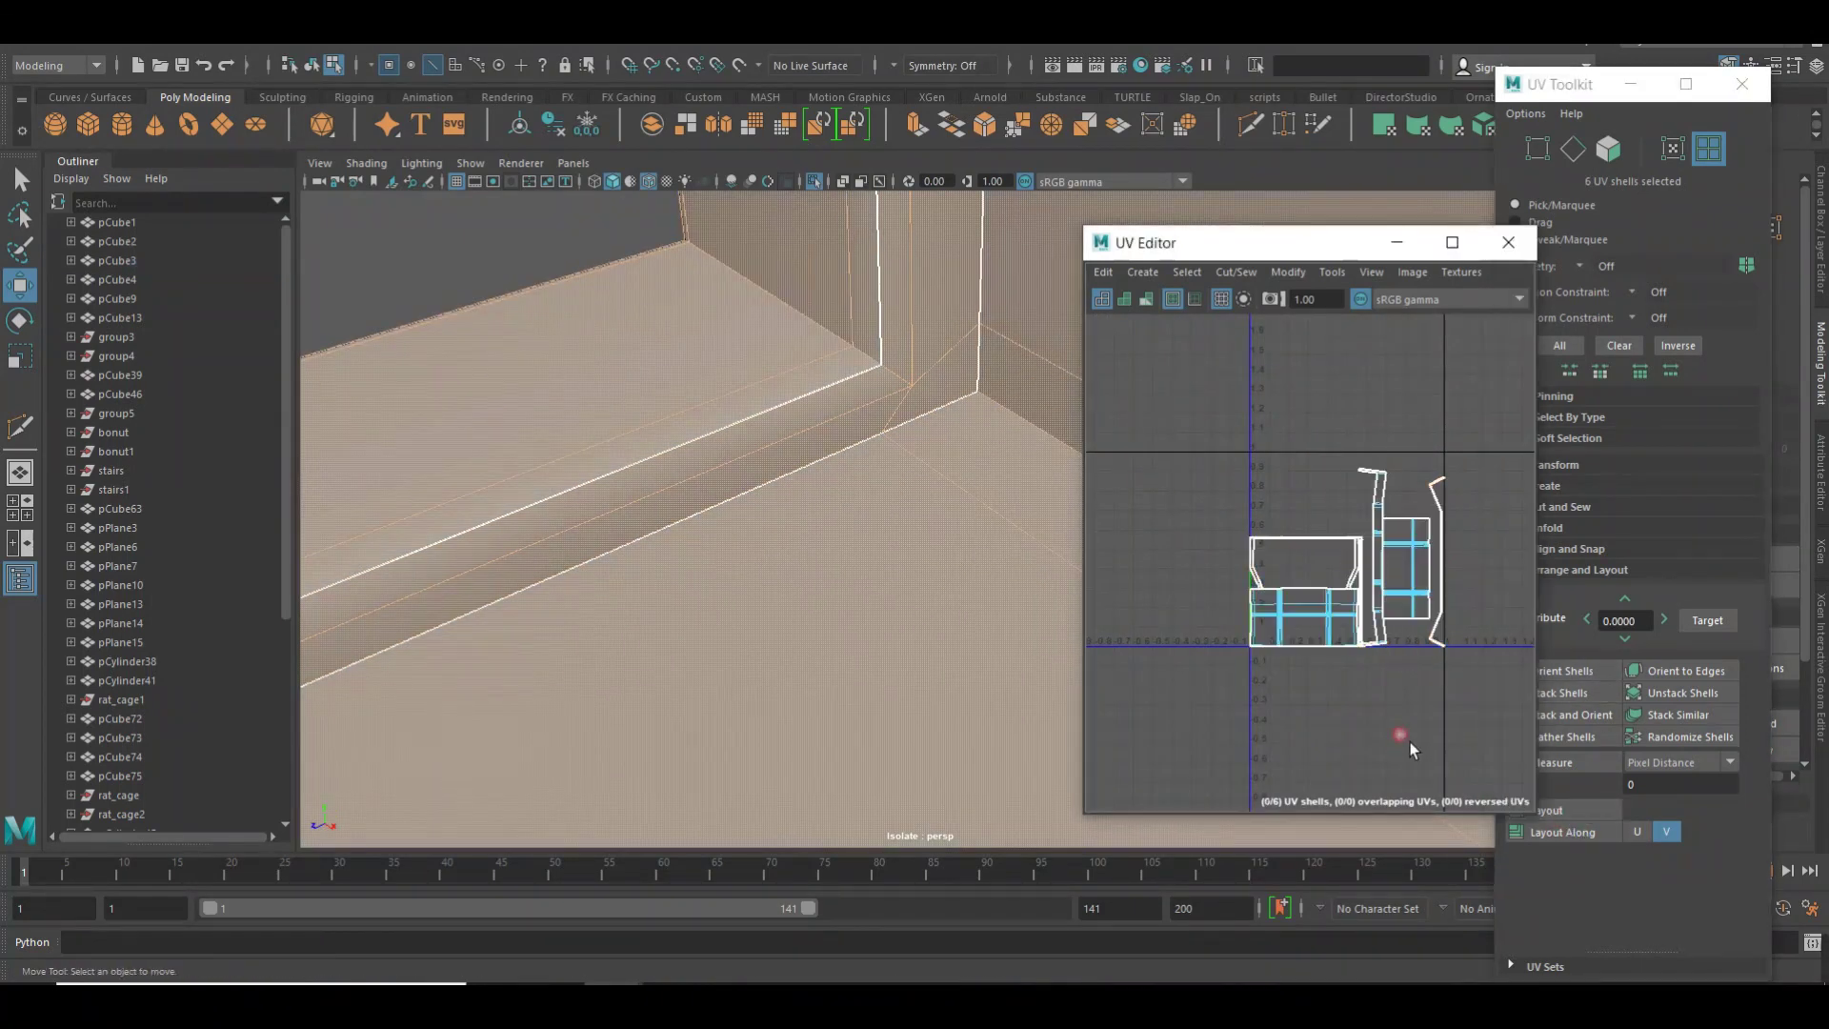
Inspect the packed bottom and strip shells, then display a checker texture on the UVs.
right_drag(1412, 750, 1448, 782)
scroll(1313, 672, up, 2)
scroll(1334, 658, up, 3)
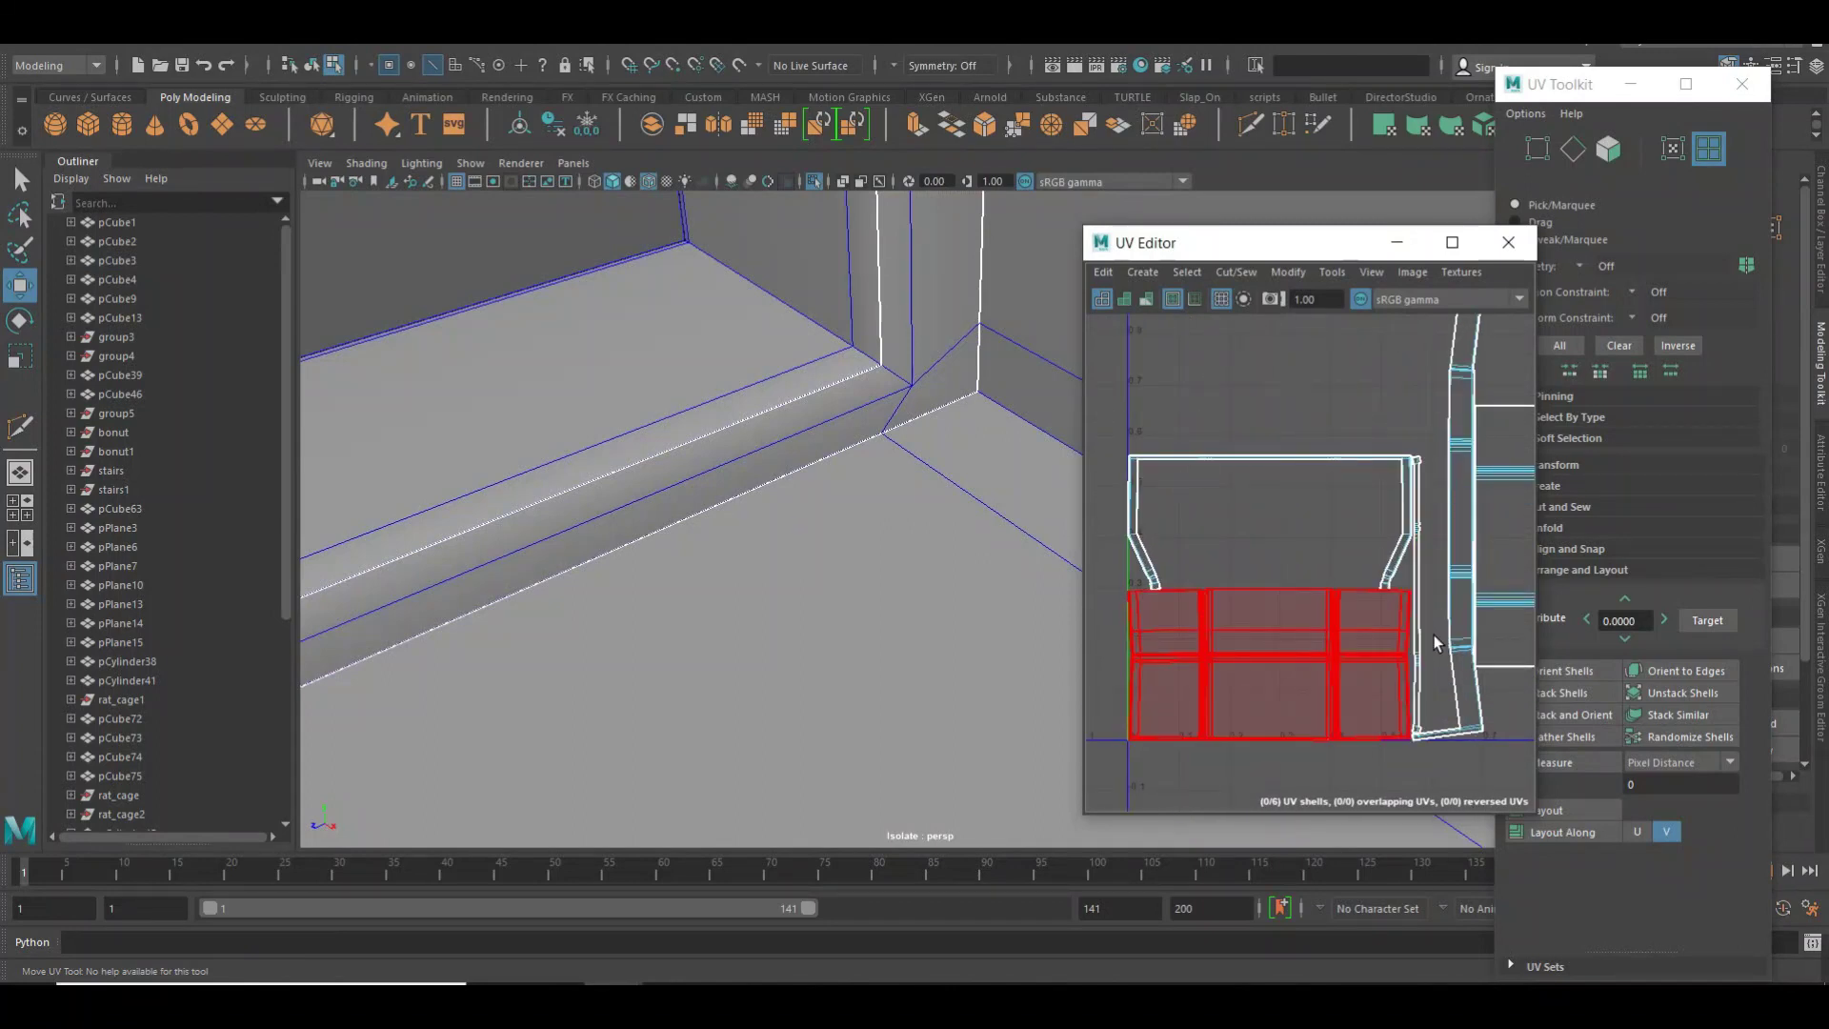
click(1433, 635)
click(1437, 606)
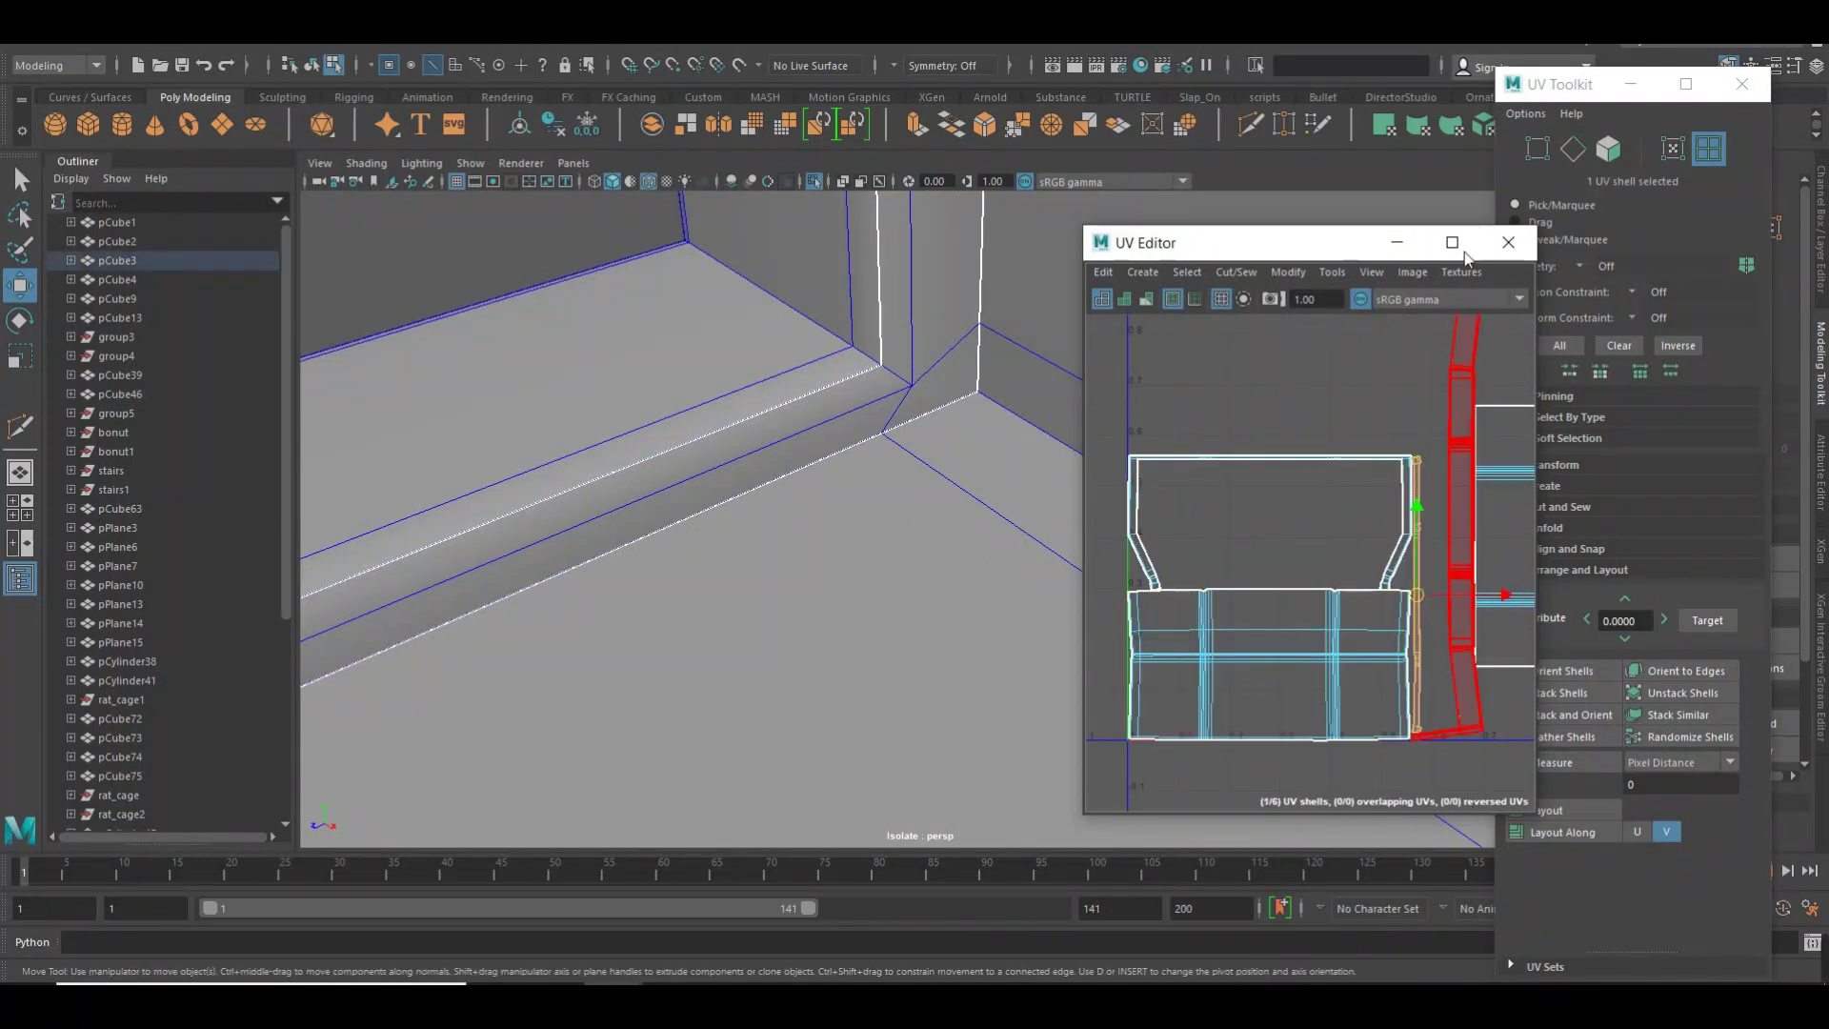
click(1493, 306)
scroll(633, 495, down, 2)
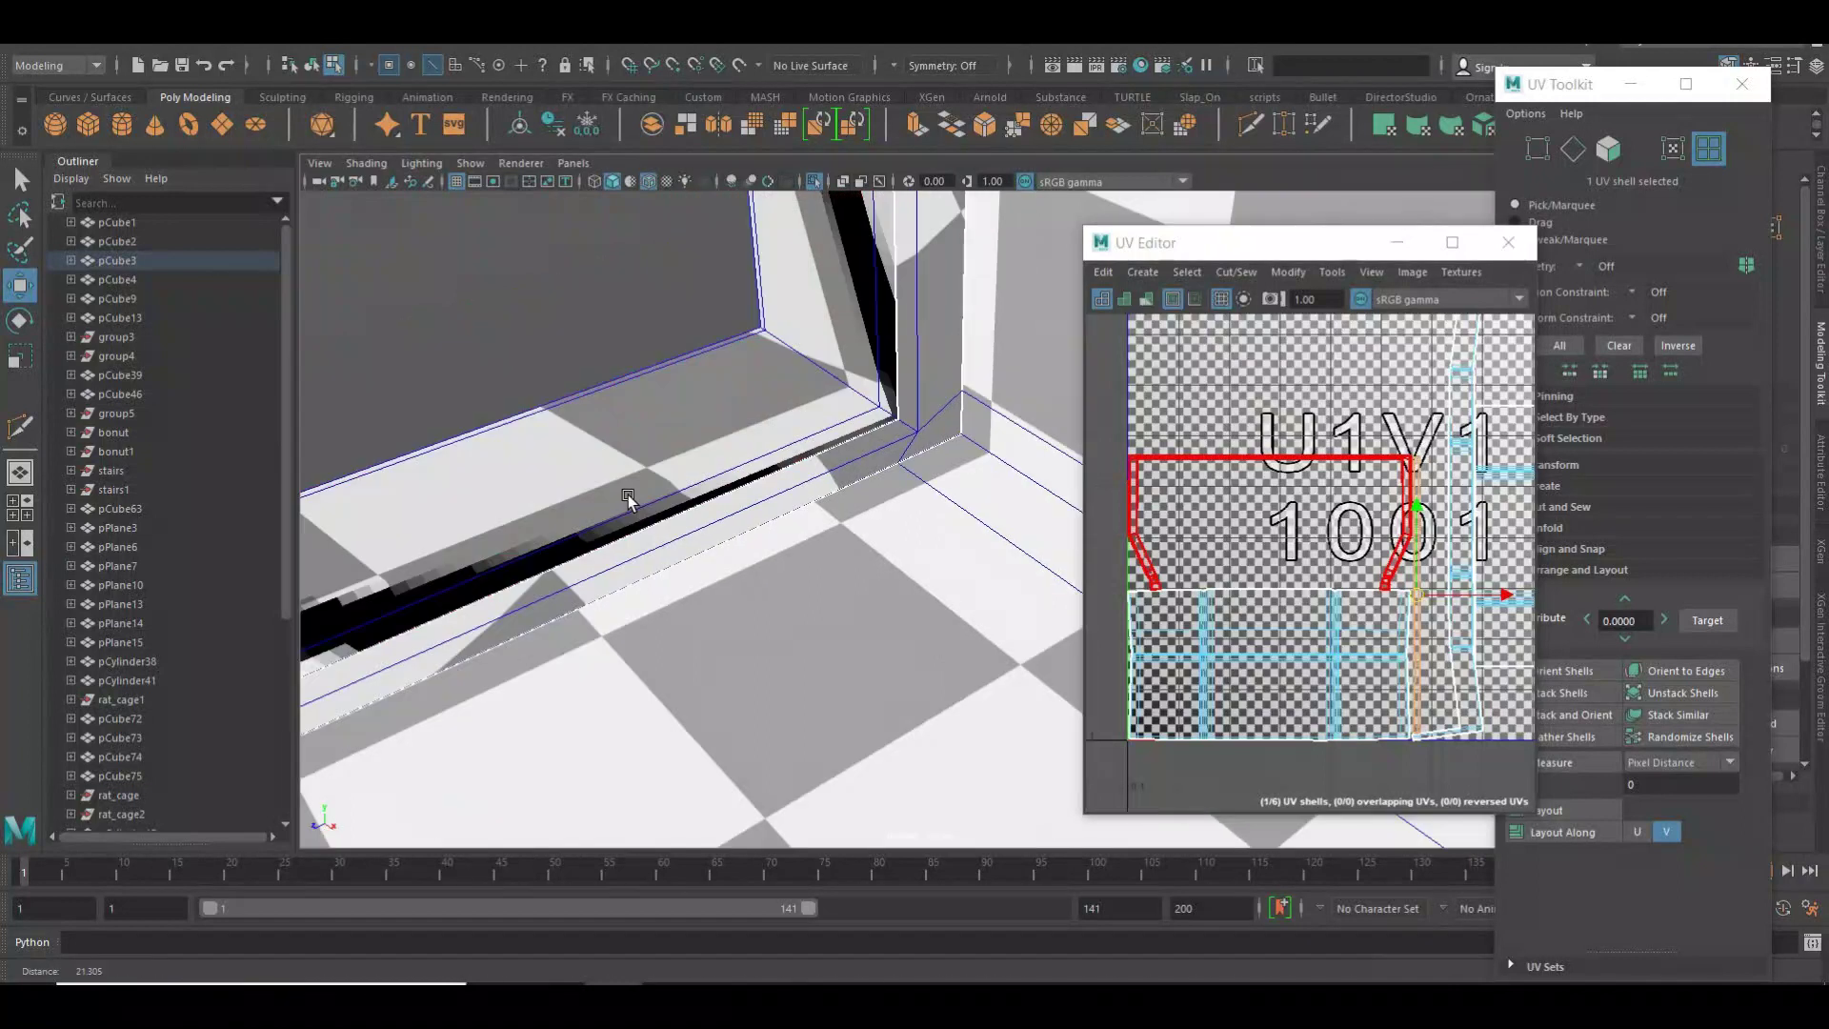
scroll(831, 552, down, 3)
mouse_move(832, 553)
alt+mouse_down()
mouse_move(870, 531)
mouse_move(869, 567)
mouse_move(924, 531)
mouse_move(784, 552)
mouse_move(912, 574)
alt+mouse_up()
key(f)
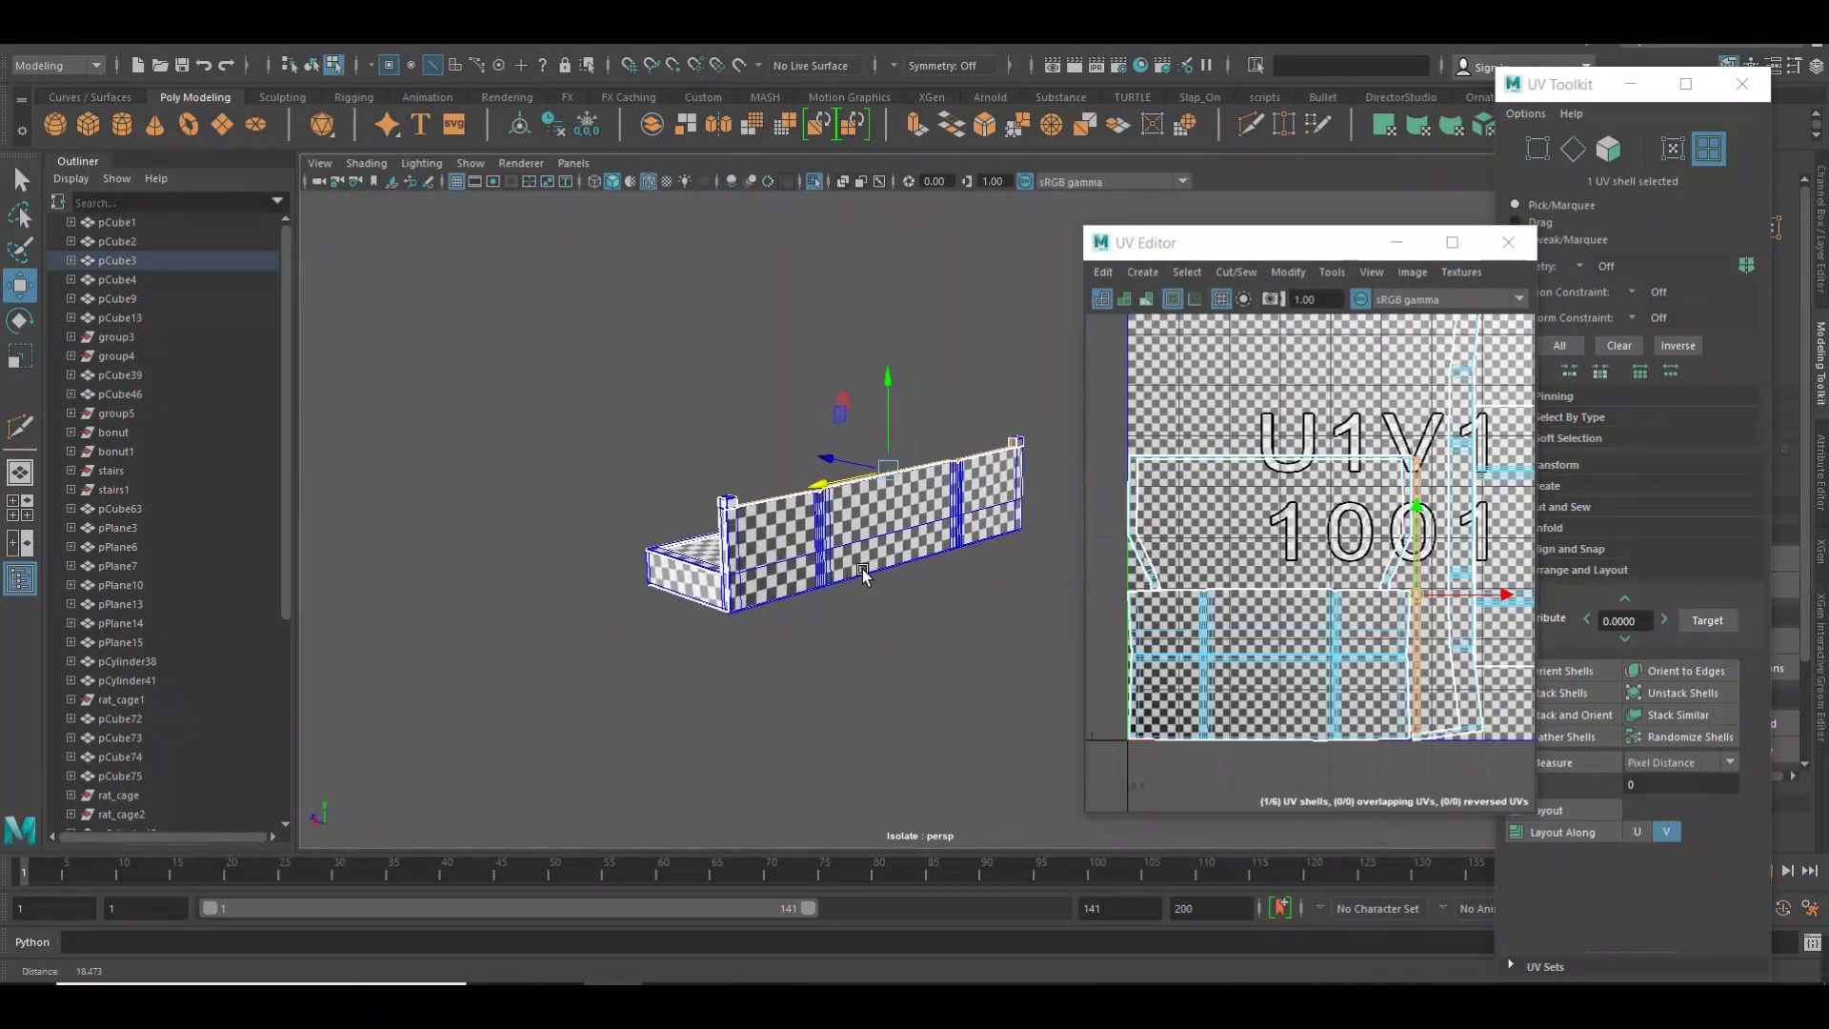
scroll(912, 575, up, 5)
mouse_move(996, 675)
alt+mouse_down()
mouse_move(740, 657)
mouse_move(739, 584)
alt+mouse_up()
alt+middle_drag(739, 585, 807, 517)
alt+drag(808, 517, 853, 703)
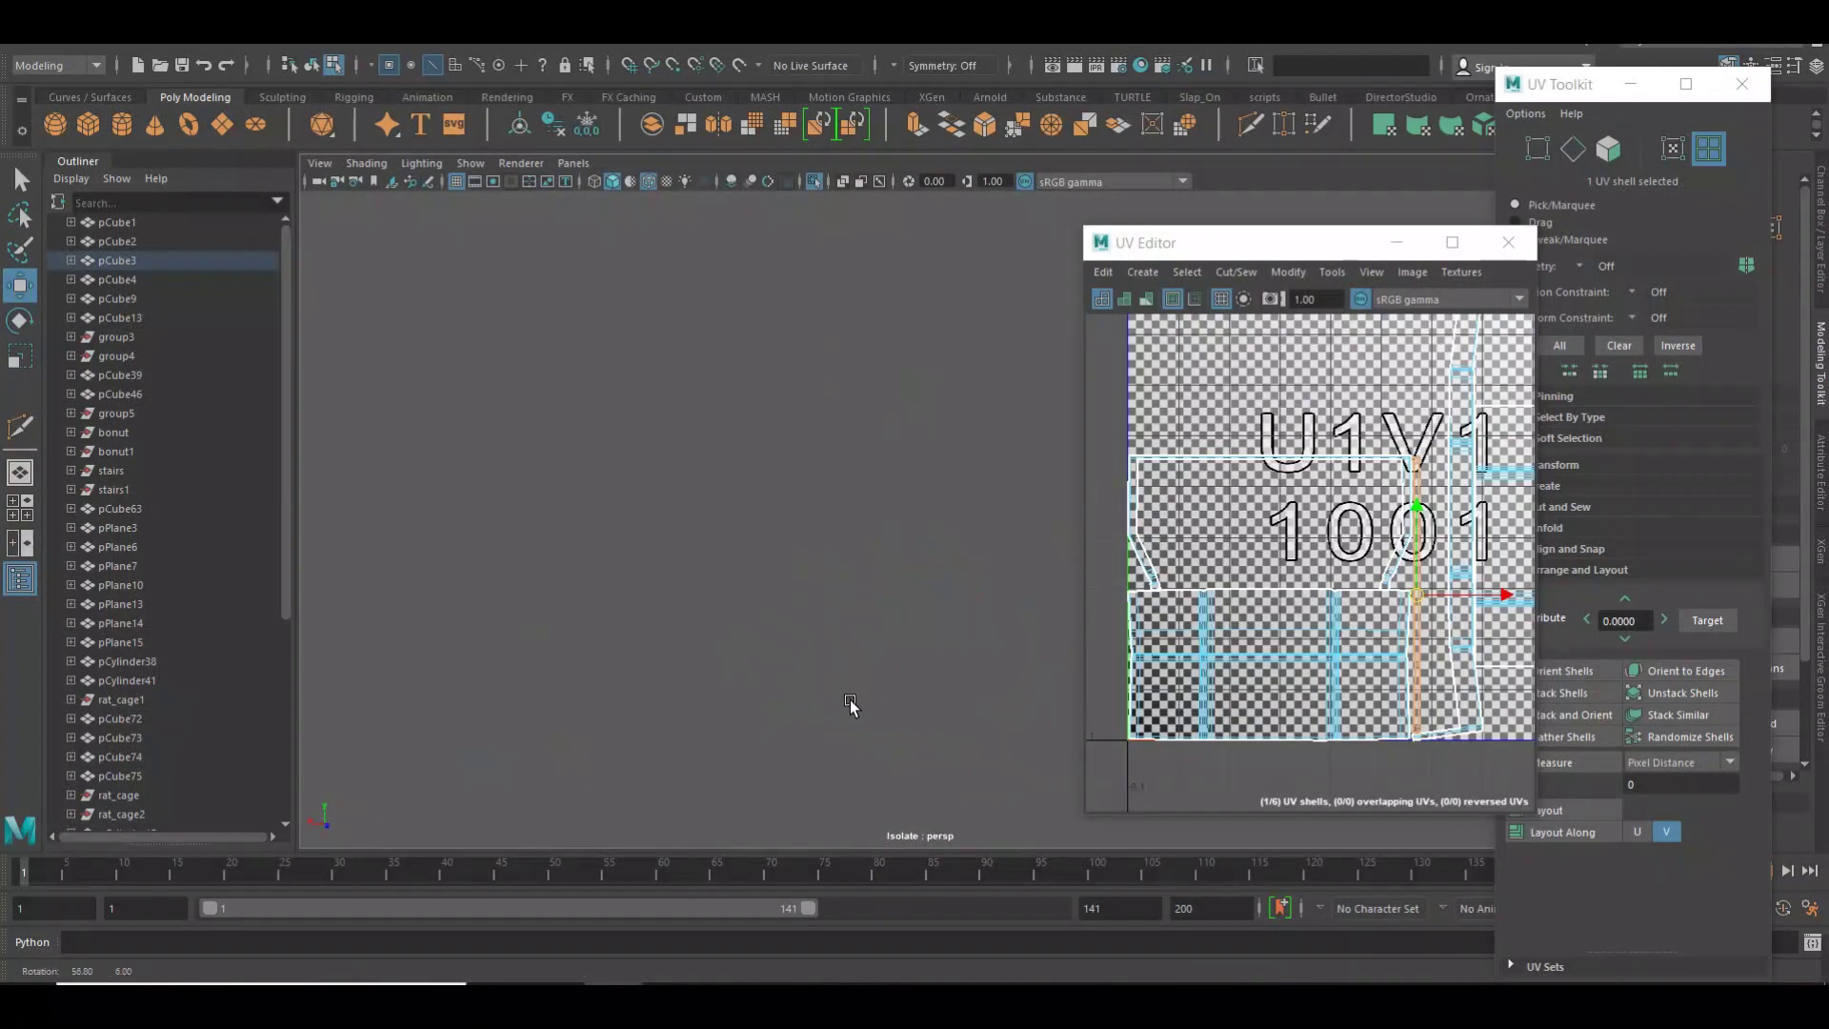
alt+middle_drag(958, 700, 891, 691)
mouse_move(891, 691)
alt+mouse_down()
mouse_move(768, 682)
mouse_move(917, 648)
alt+mouse_up()
mouse_move(917, 648)
alt+right_down()
mouse_move(943, 510)
mouse_move(1219, 536)
alt+right_up()
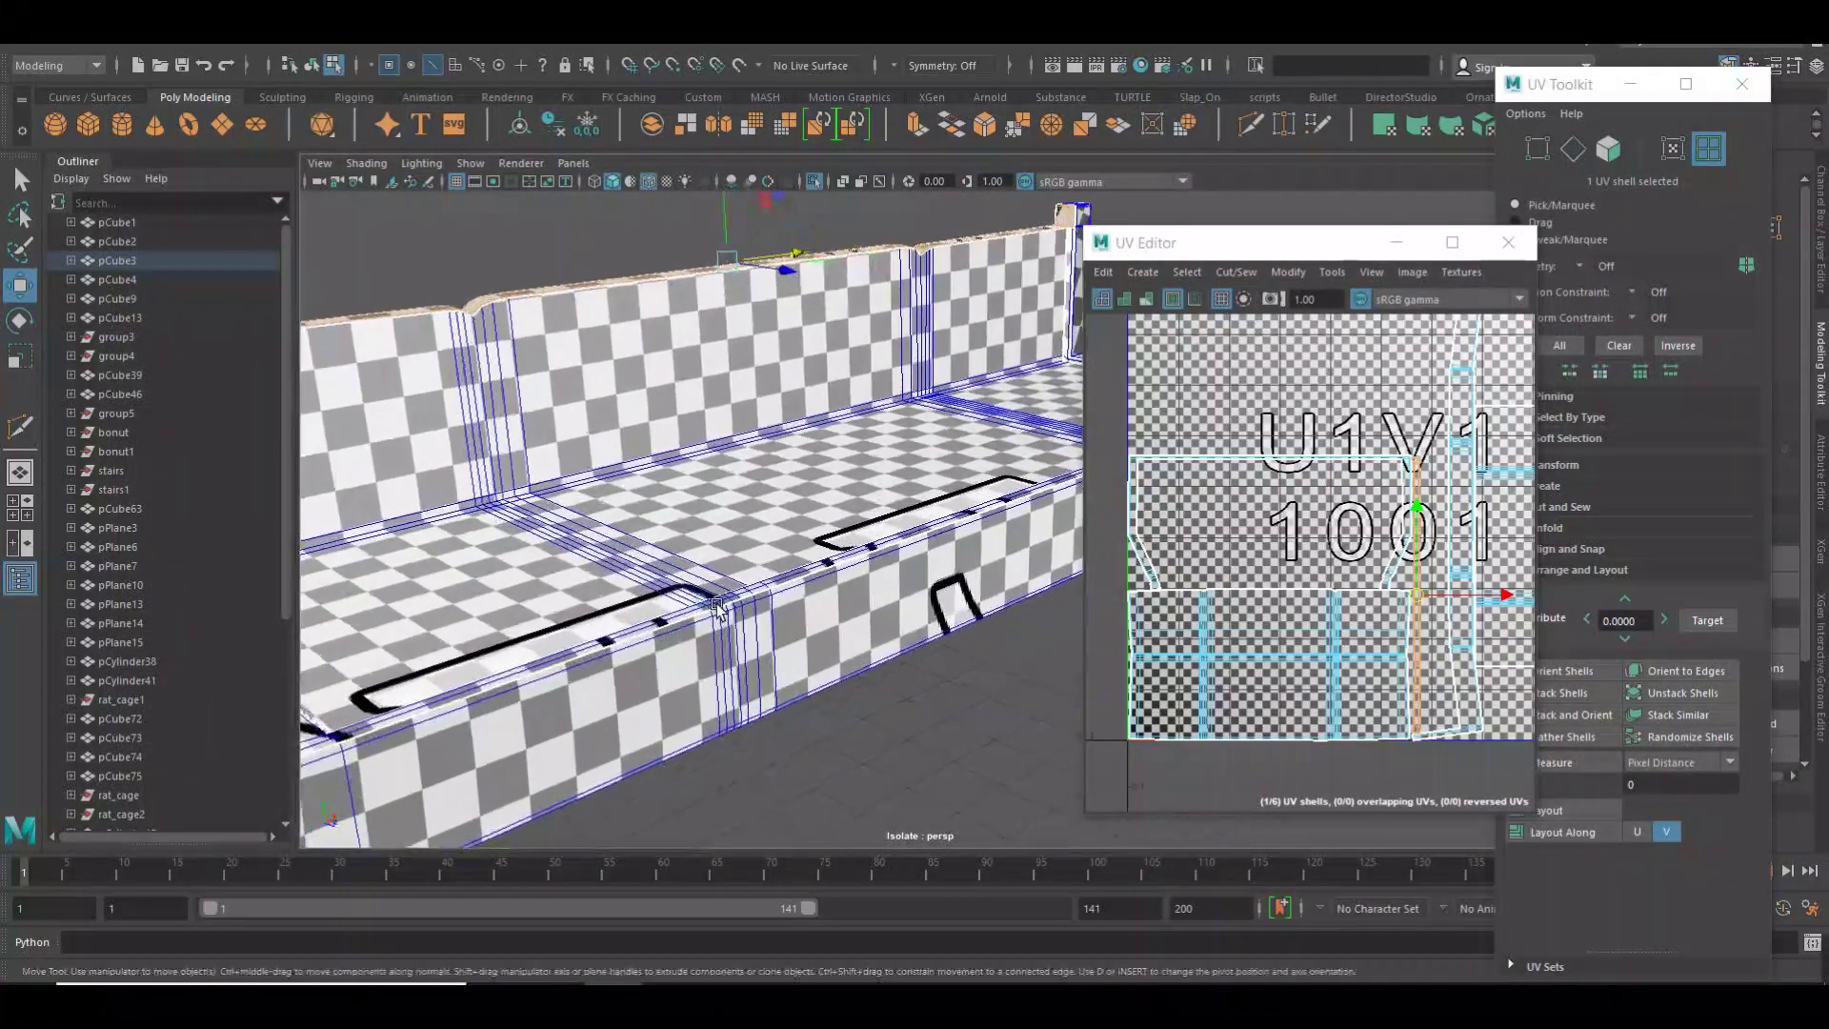
click(1334, 634)
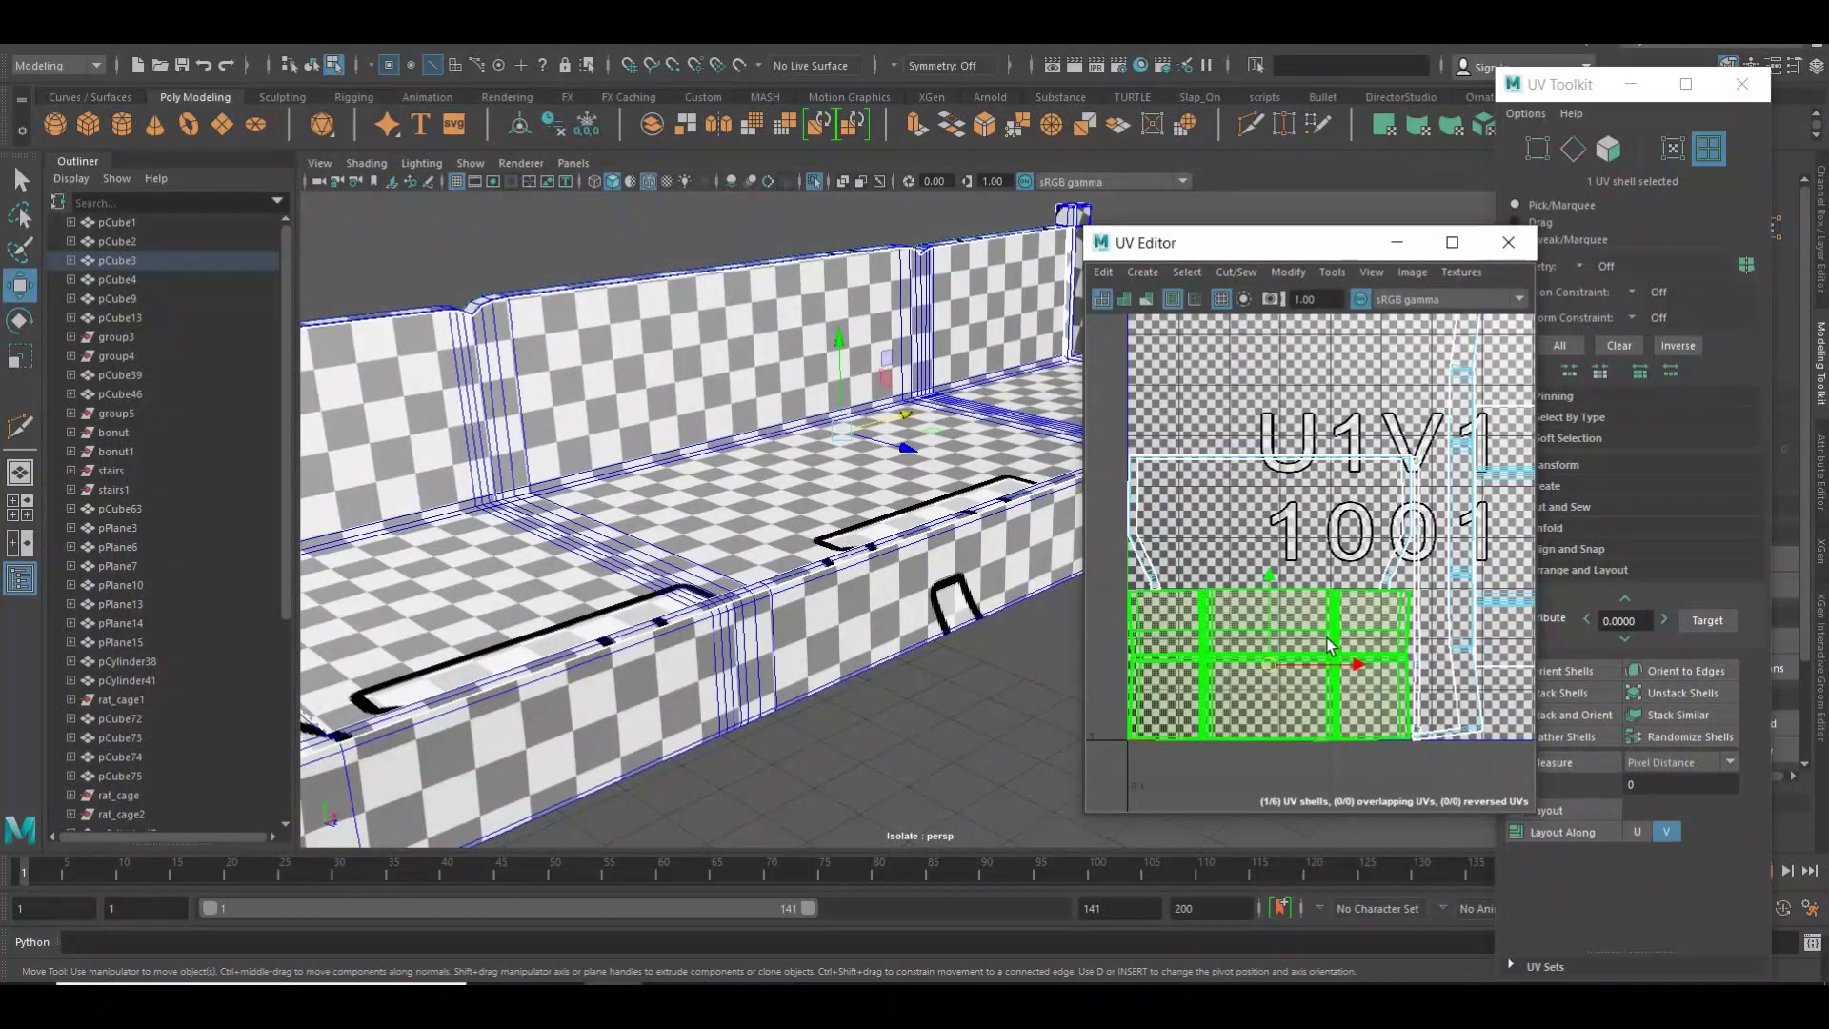
scroll(1334, 639, down, 3)
Turn off the checker texture and move the lower UV shell to the top of UV space.
click(1477, 275)
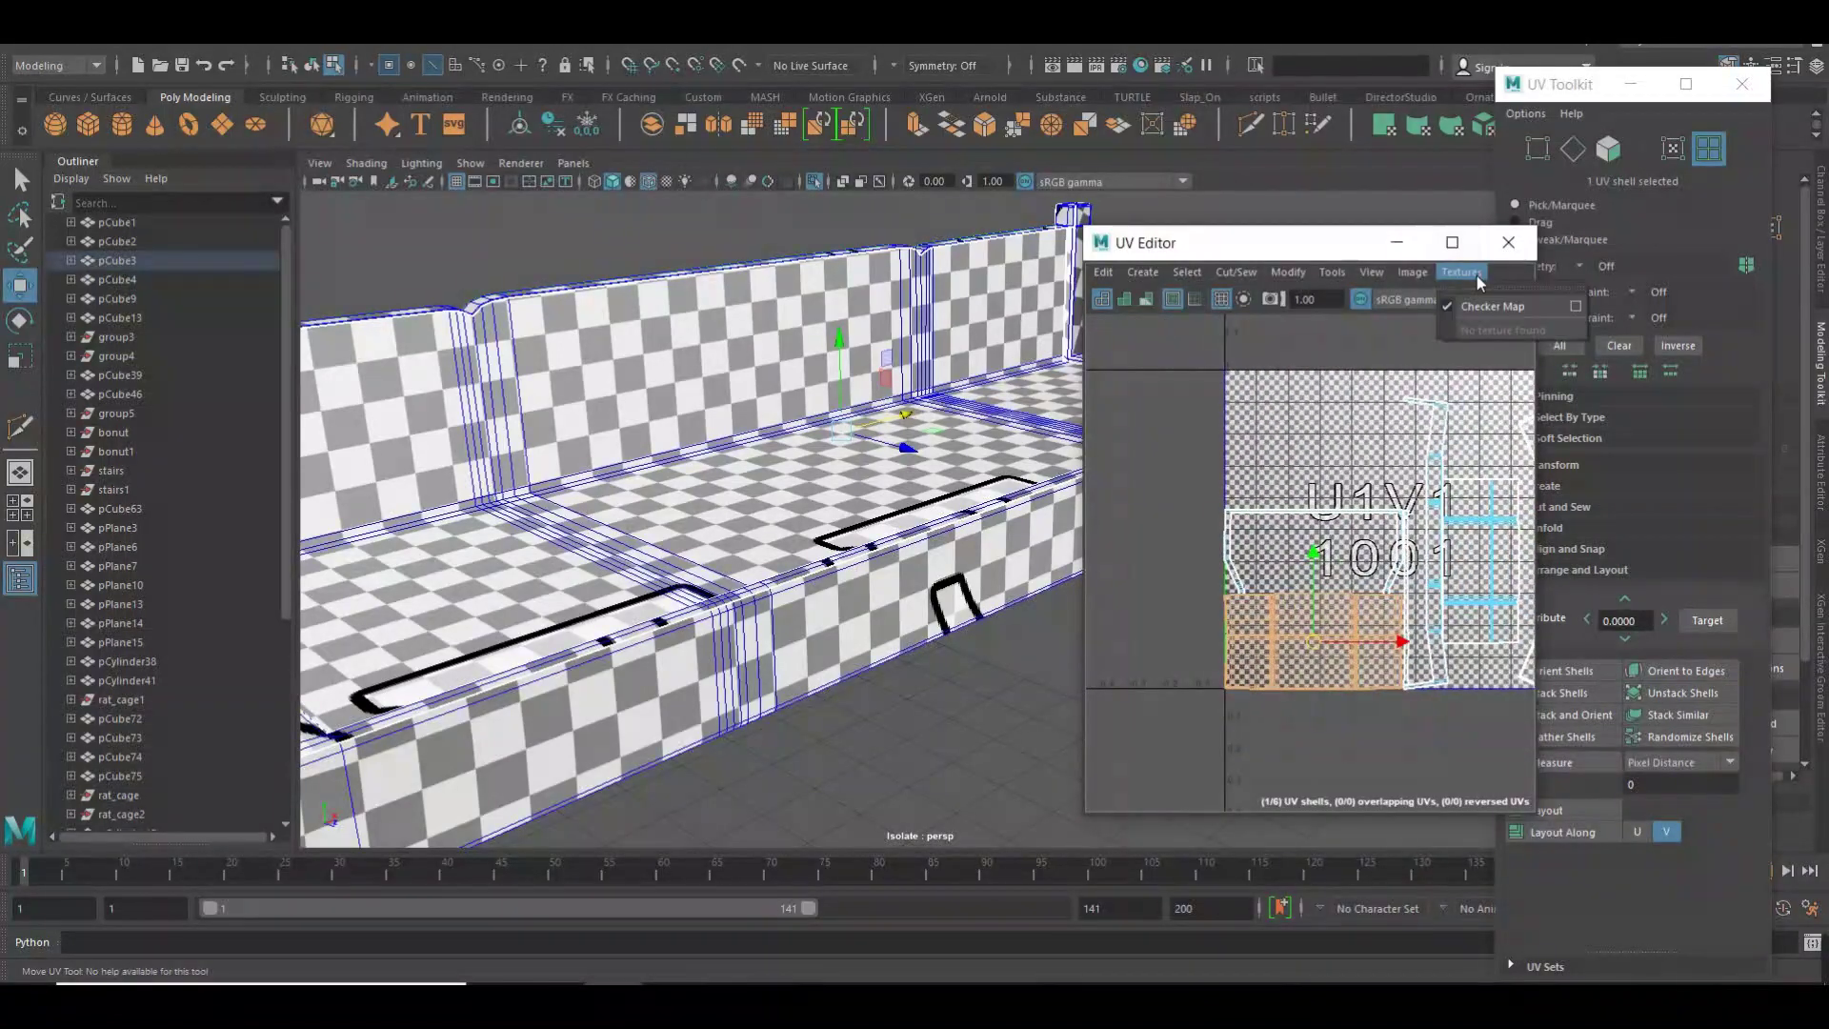
click(1501, 313)
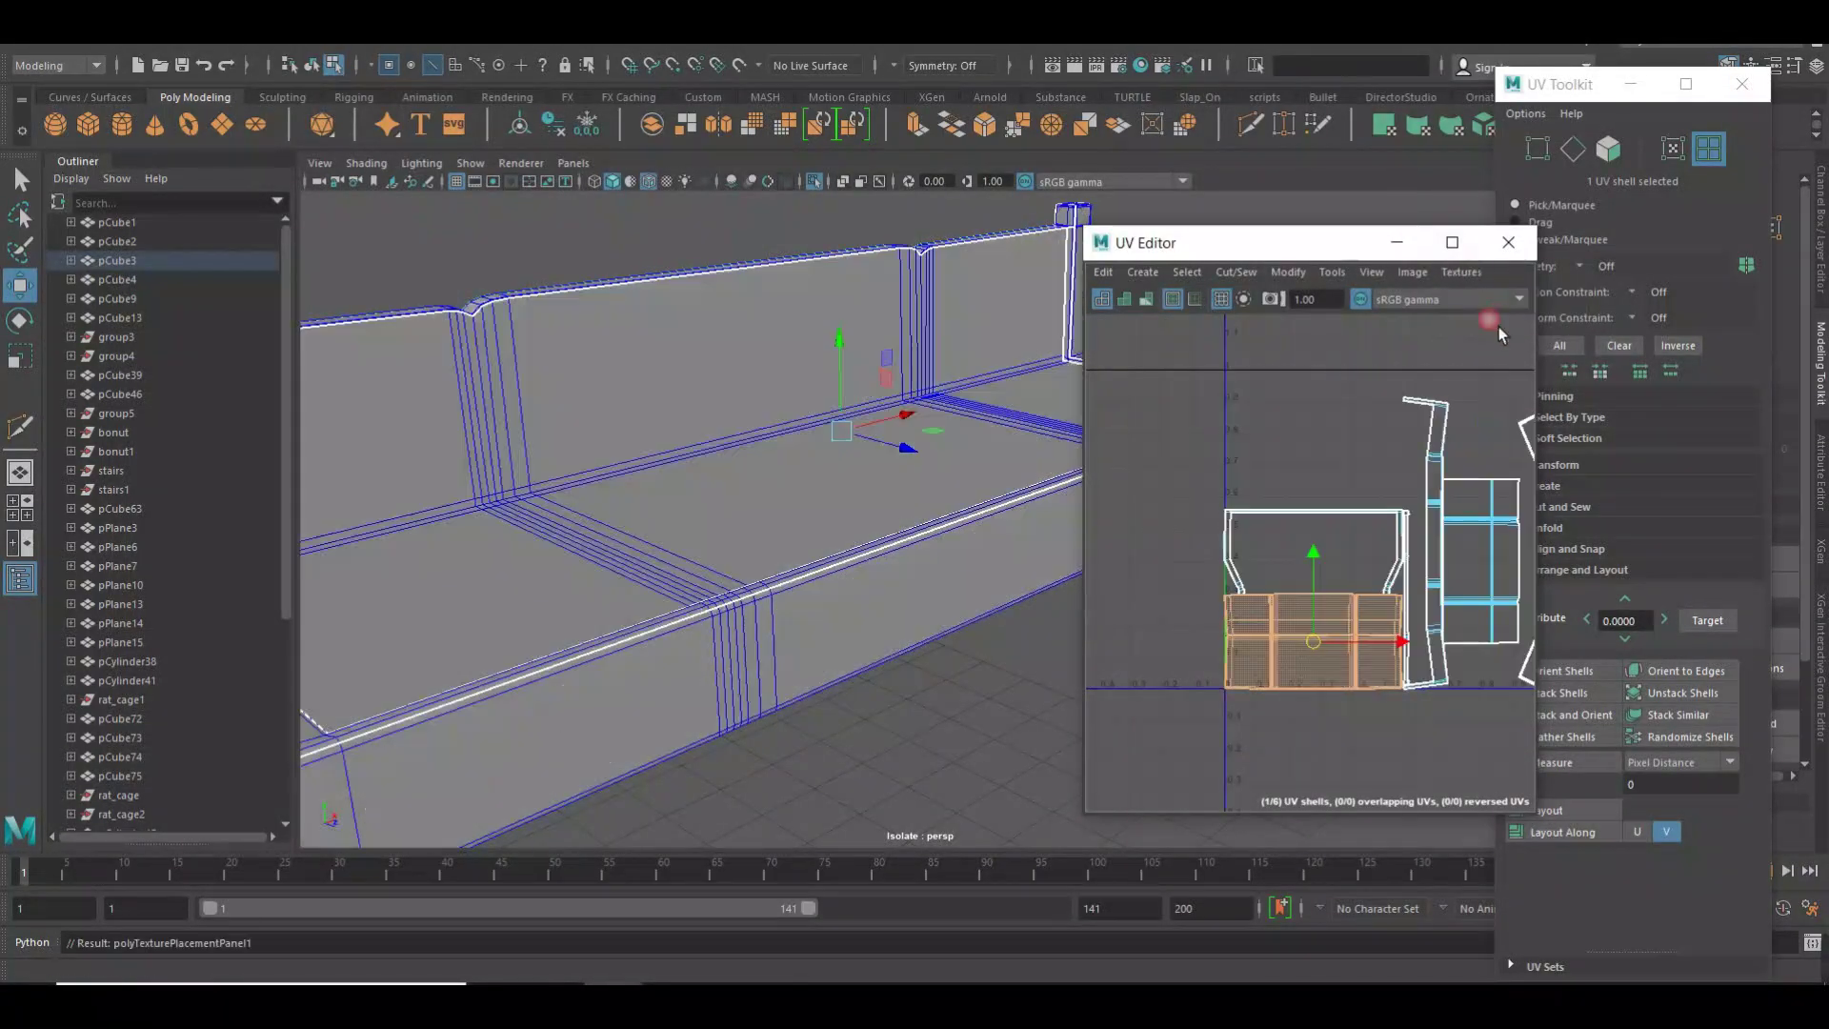
click(1387, 531)
click(1334, 648)
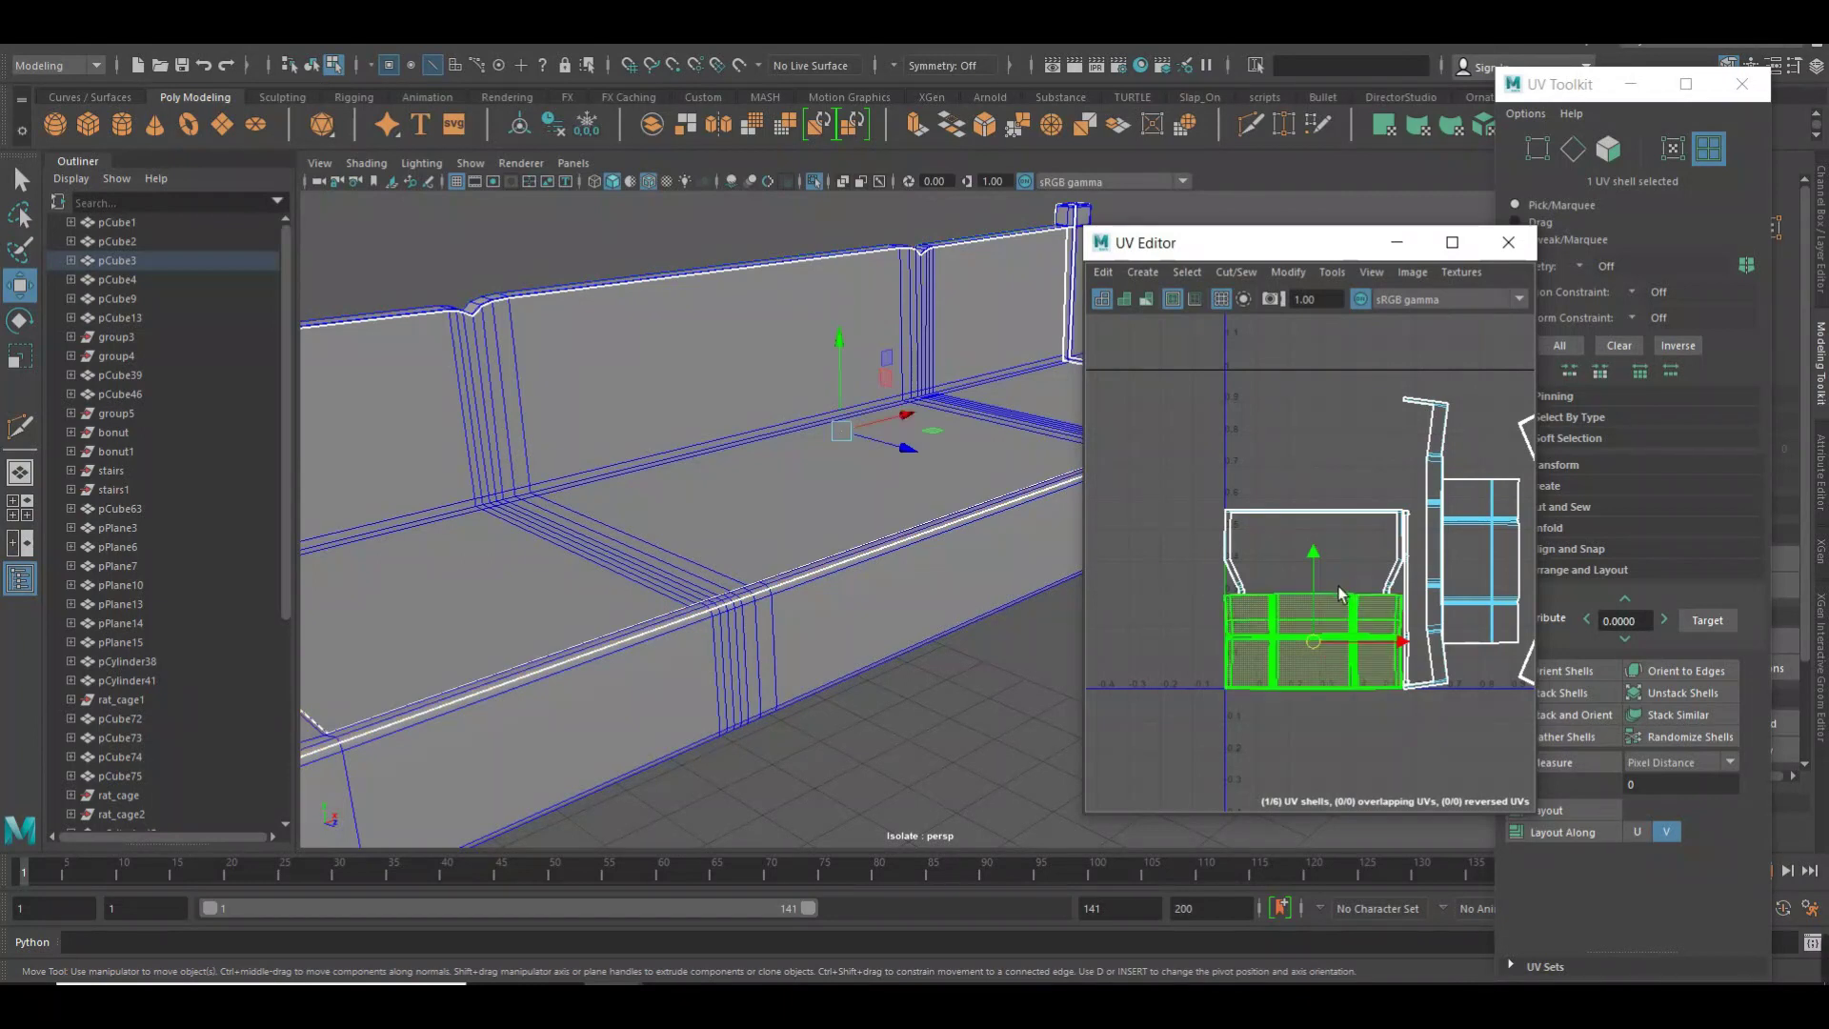
mouse_move(1323, 579)
mouse_down()
mouse_move(1364, 397)
mouse_move(1399, 361)
mouse_up()
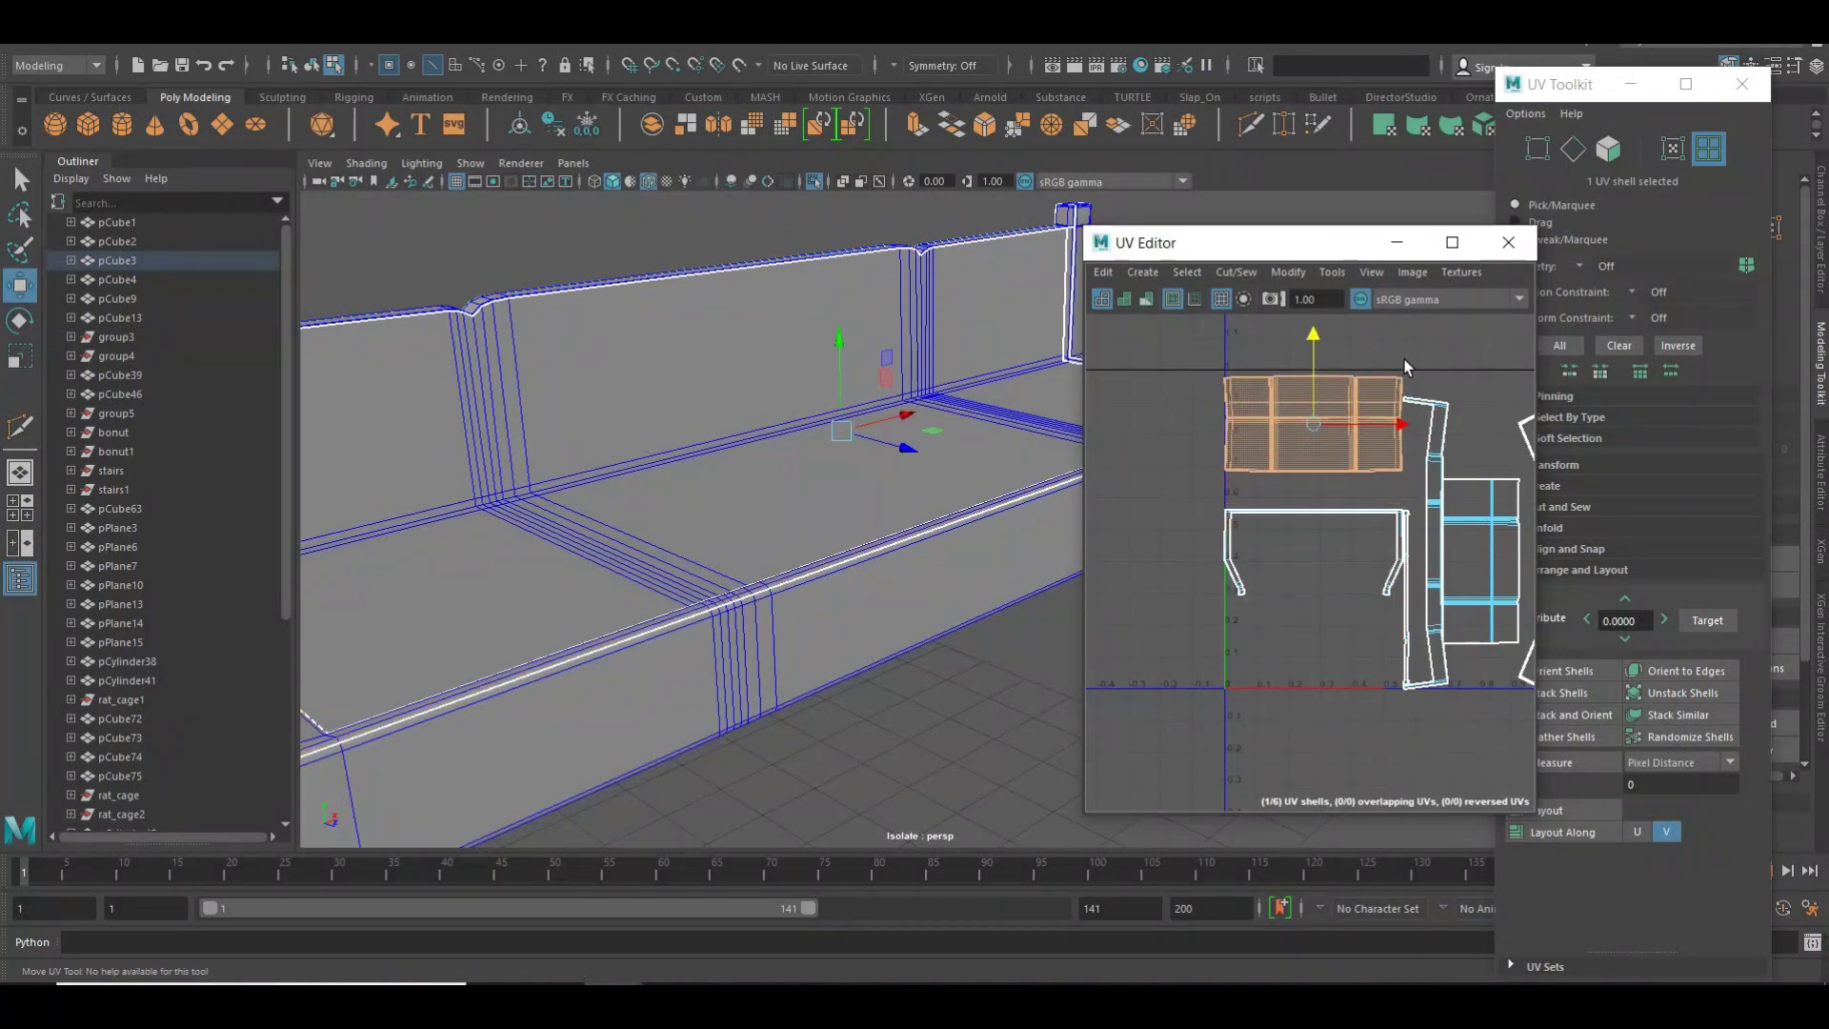
Rotate the vertical shell beside it, orient it horizontally, and move it down.
click(1450, 454)
key(e)
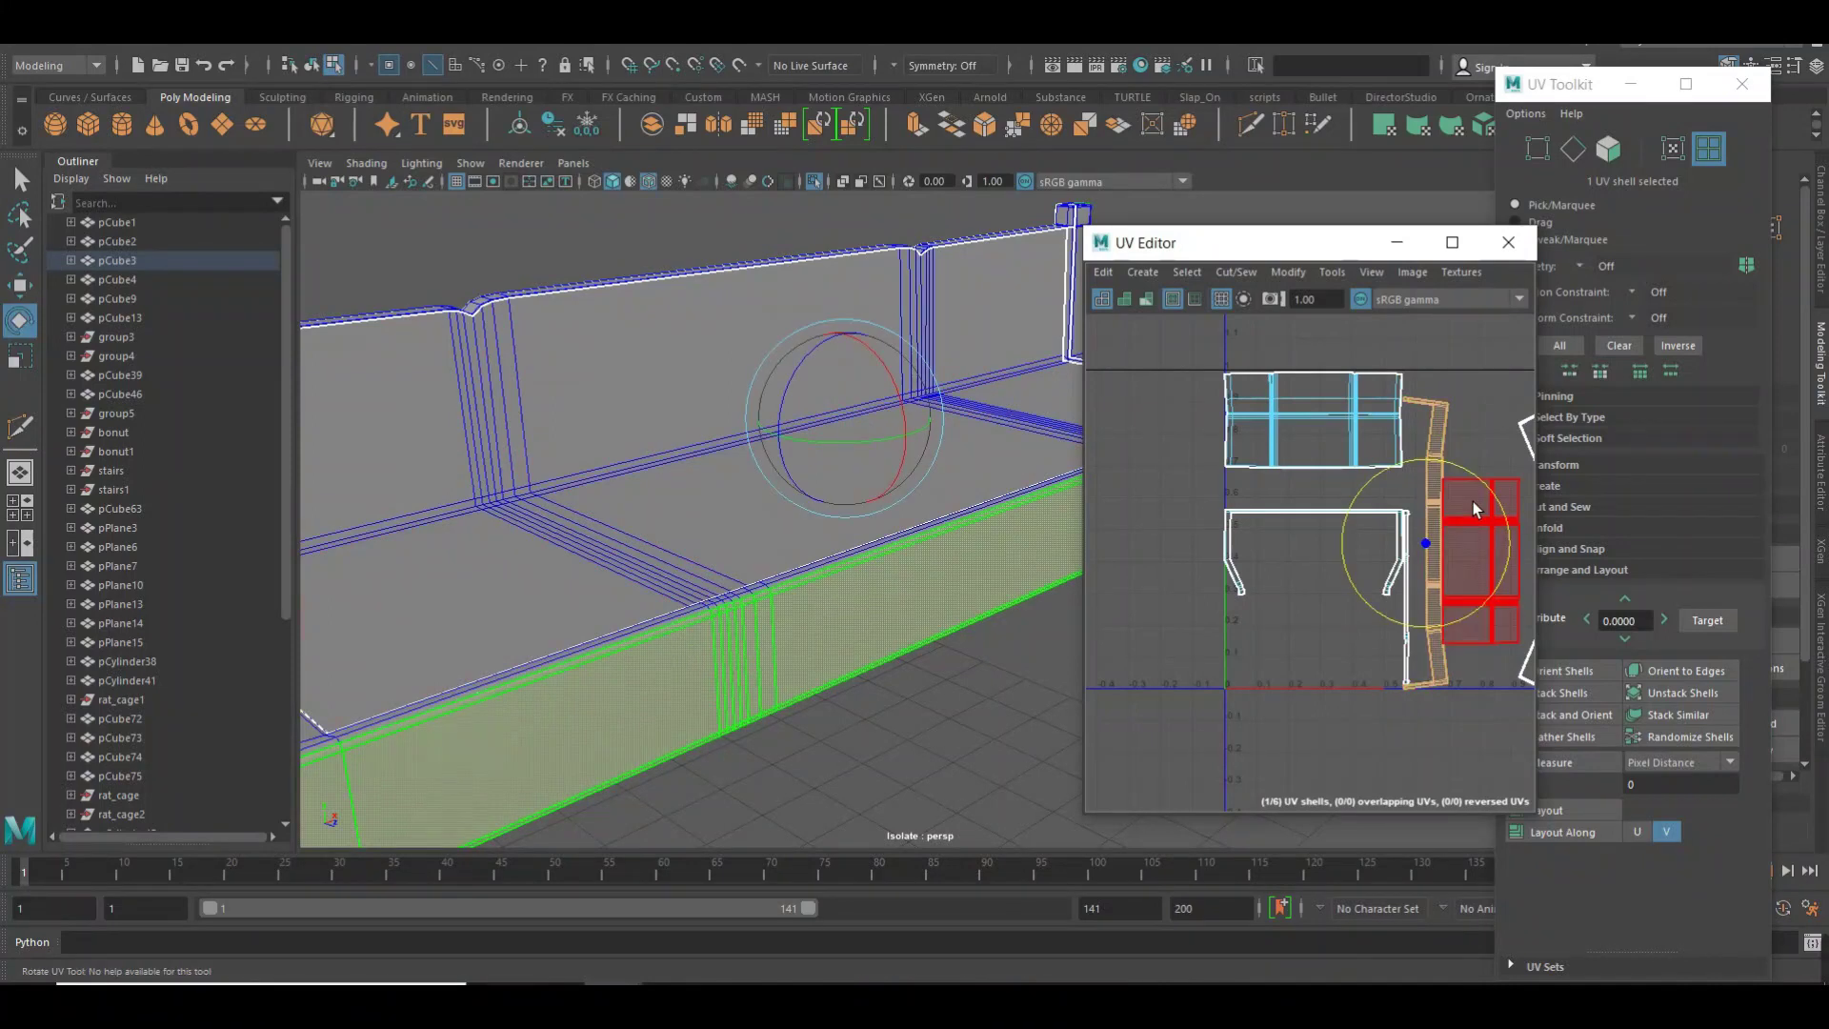
mouse_move(1506, 522)
mouse_down()
mouse_move(1496, 510)
mouse_move(1503, 604)
mouse_move(1513, 525)
mouse_move(1515, 553)
mouse_up()
click(1574, 669)
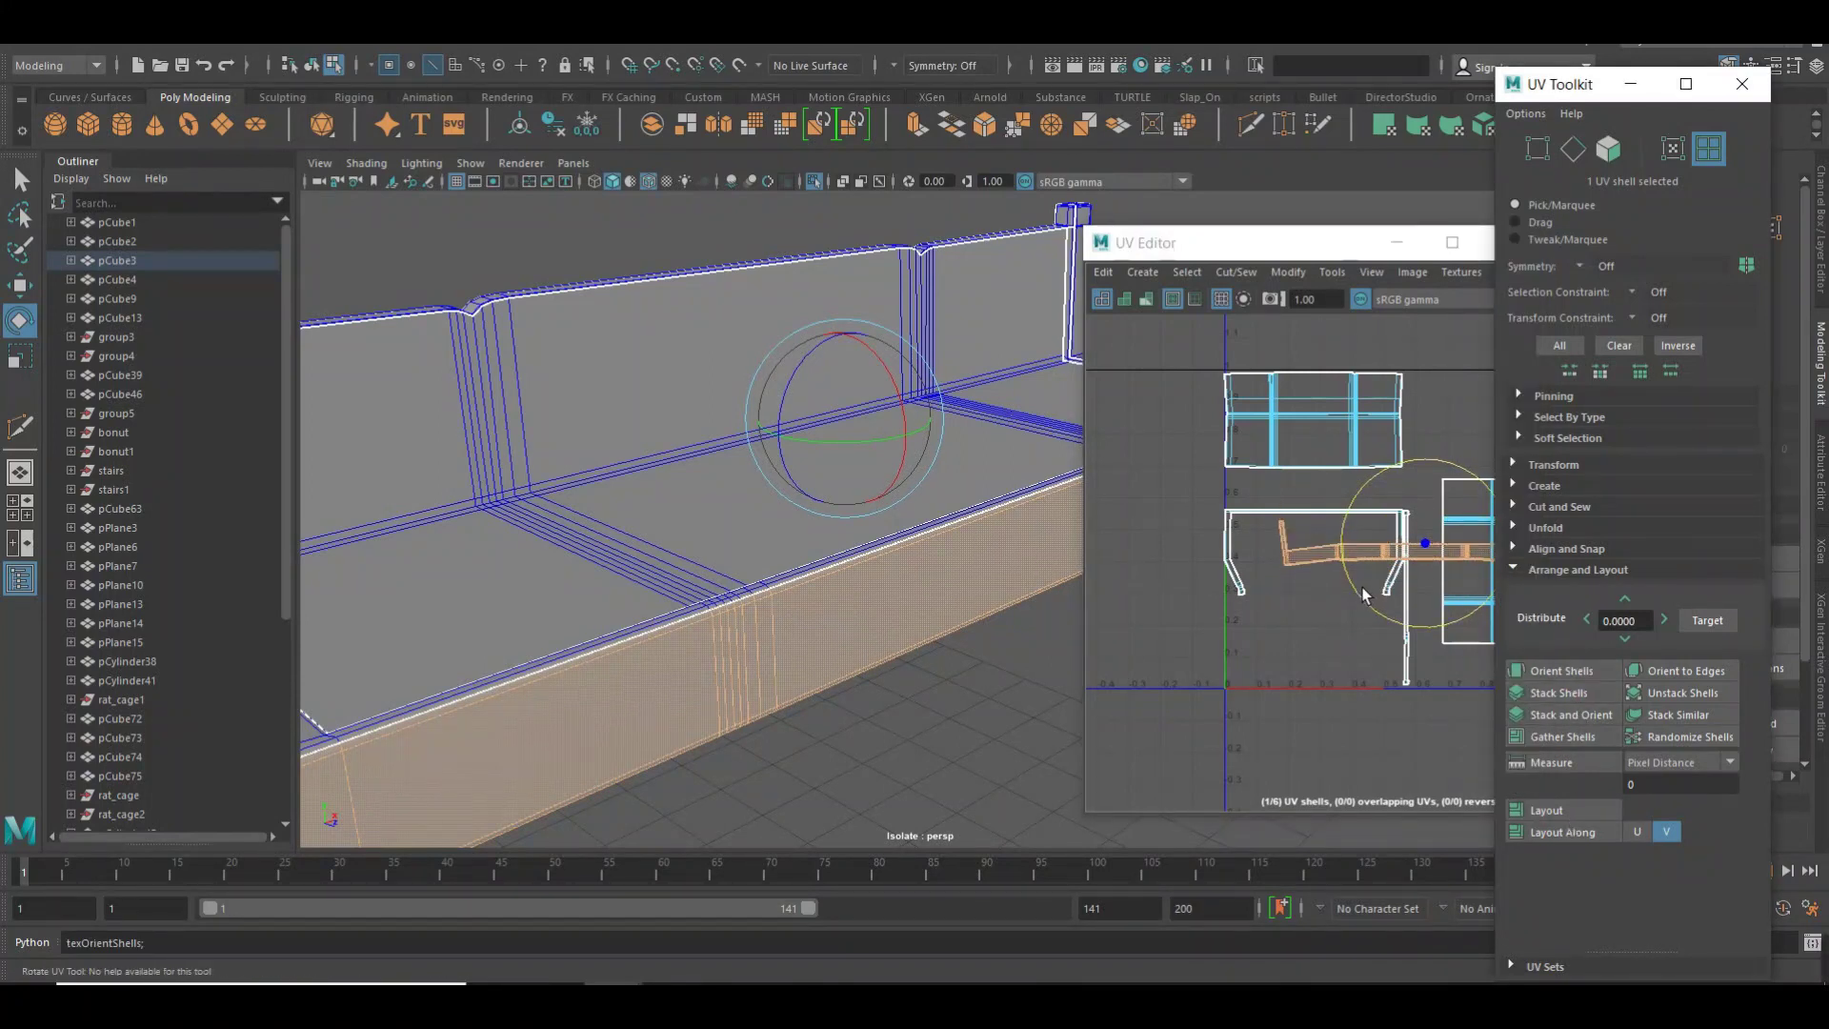
key(w)
drag(1438, 509, 1438, 671)
alt+middle_drag(1437, 671, 1328, 676)
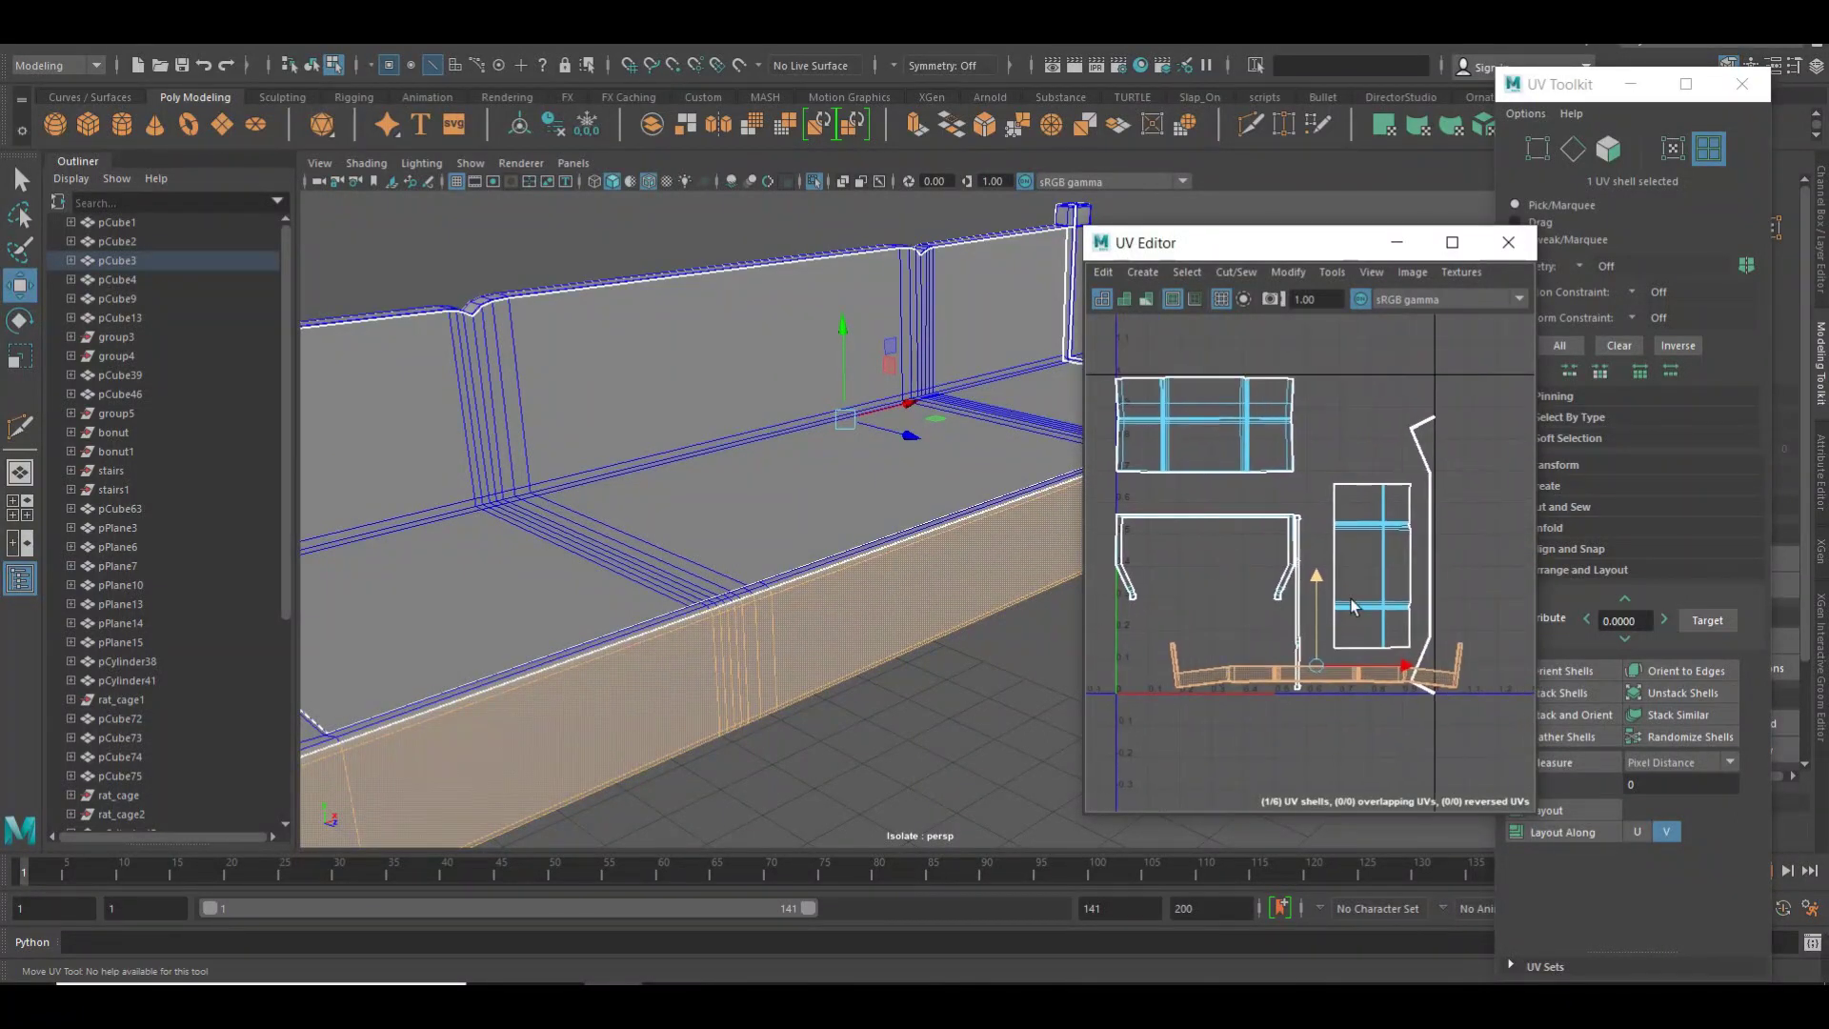
Rotate another vertical shell roughly horizontal, undo a trial layout, and shift it lower left.
click(1369, 571)
key(e)
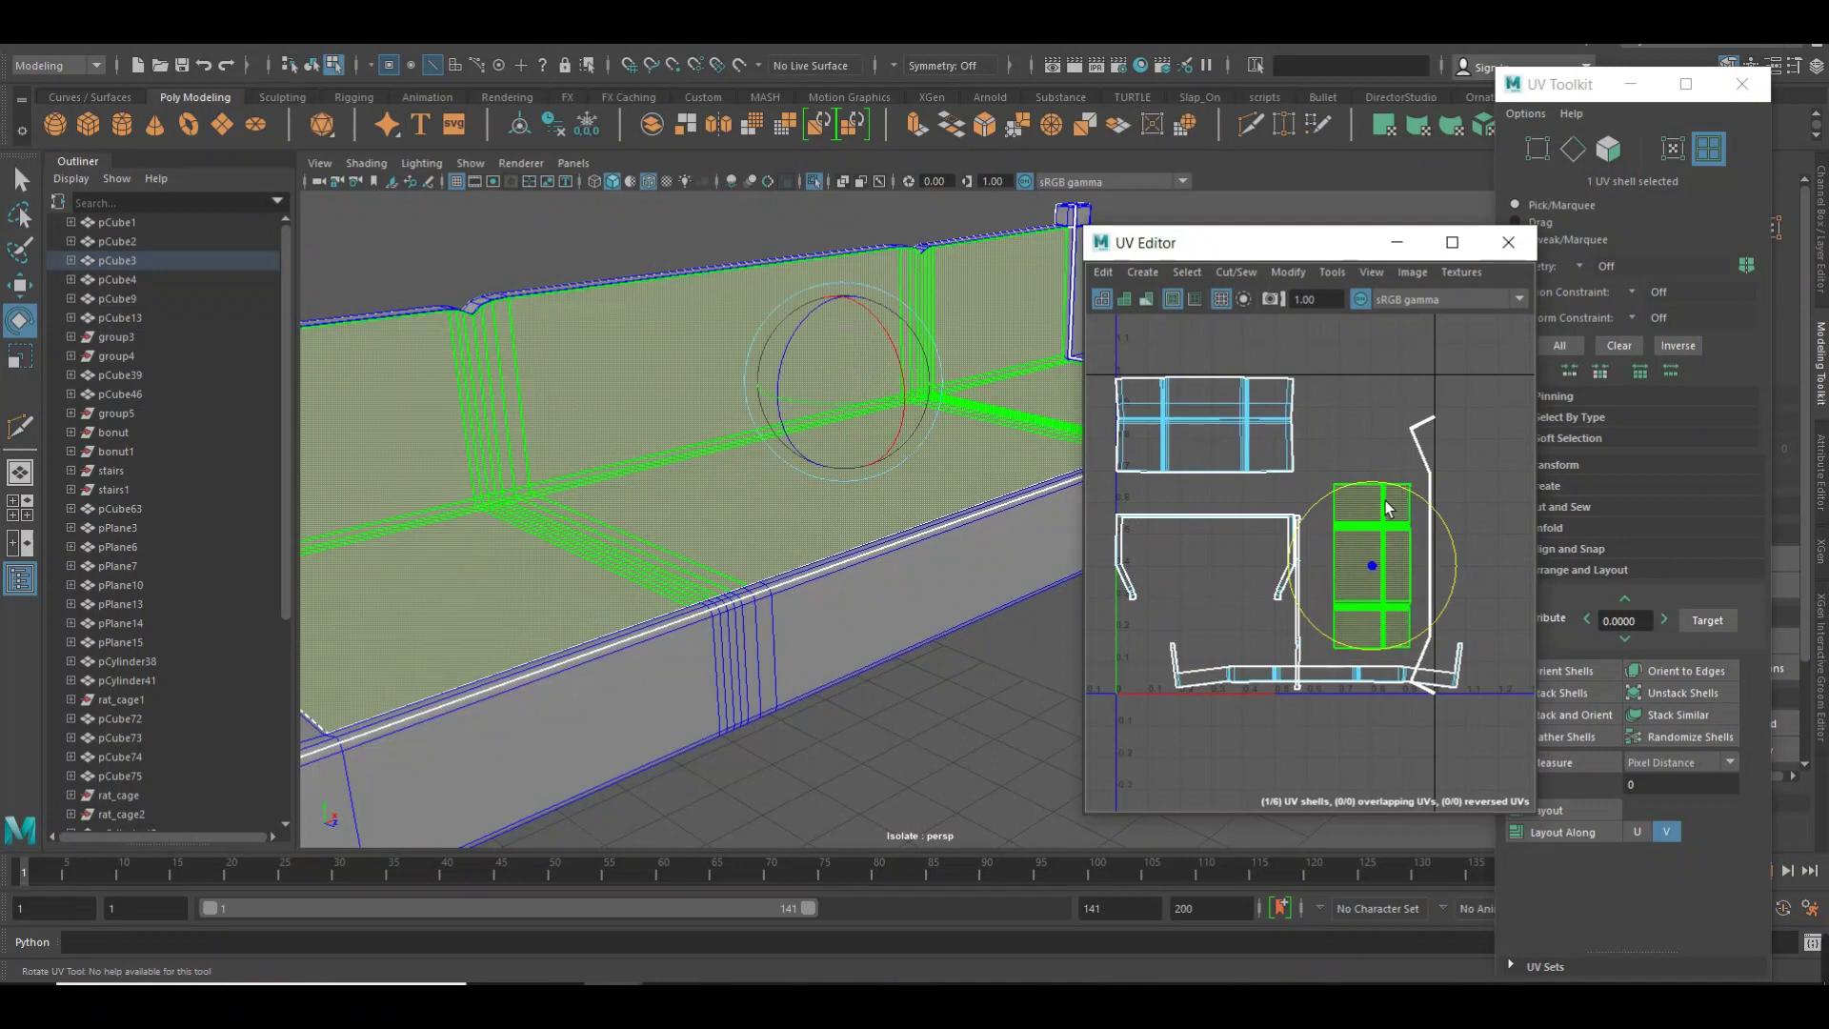
drag(1341, 512, 1295, 586)
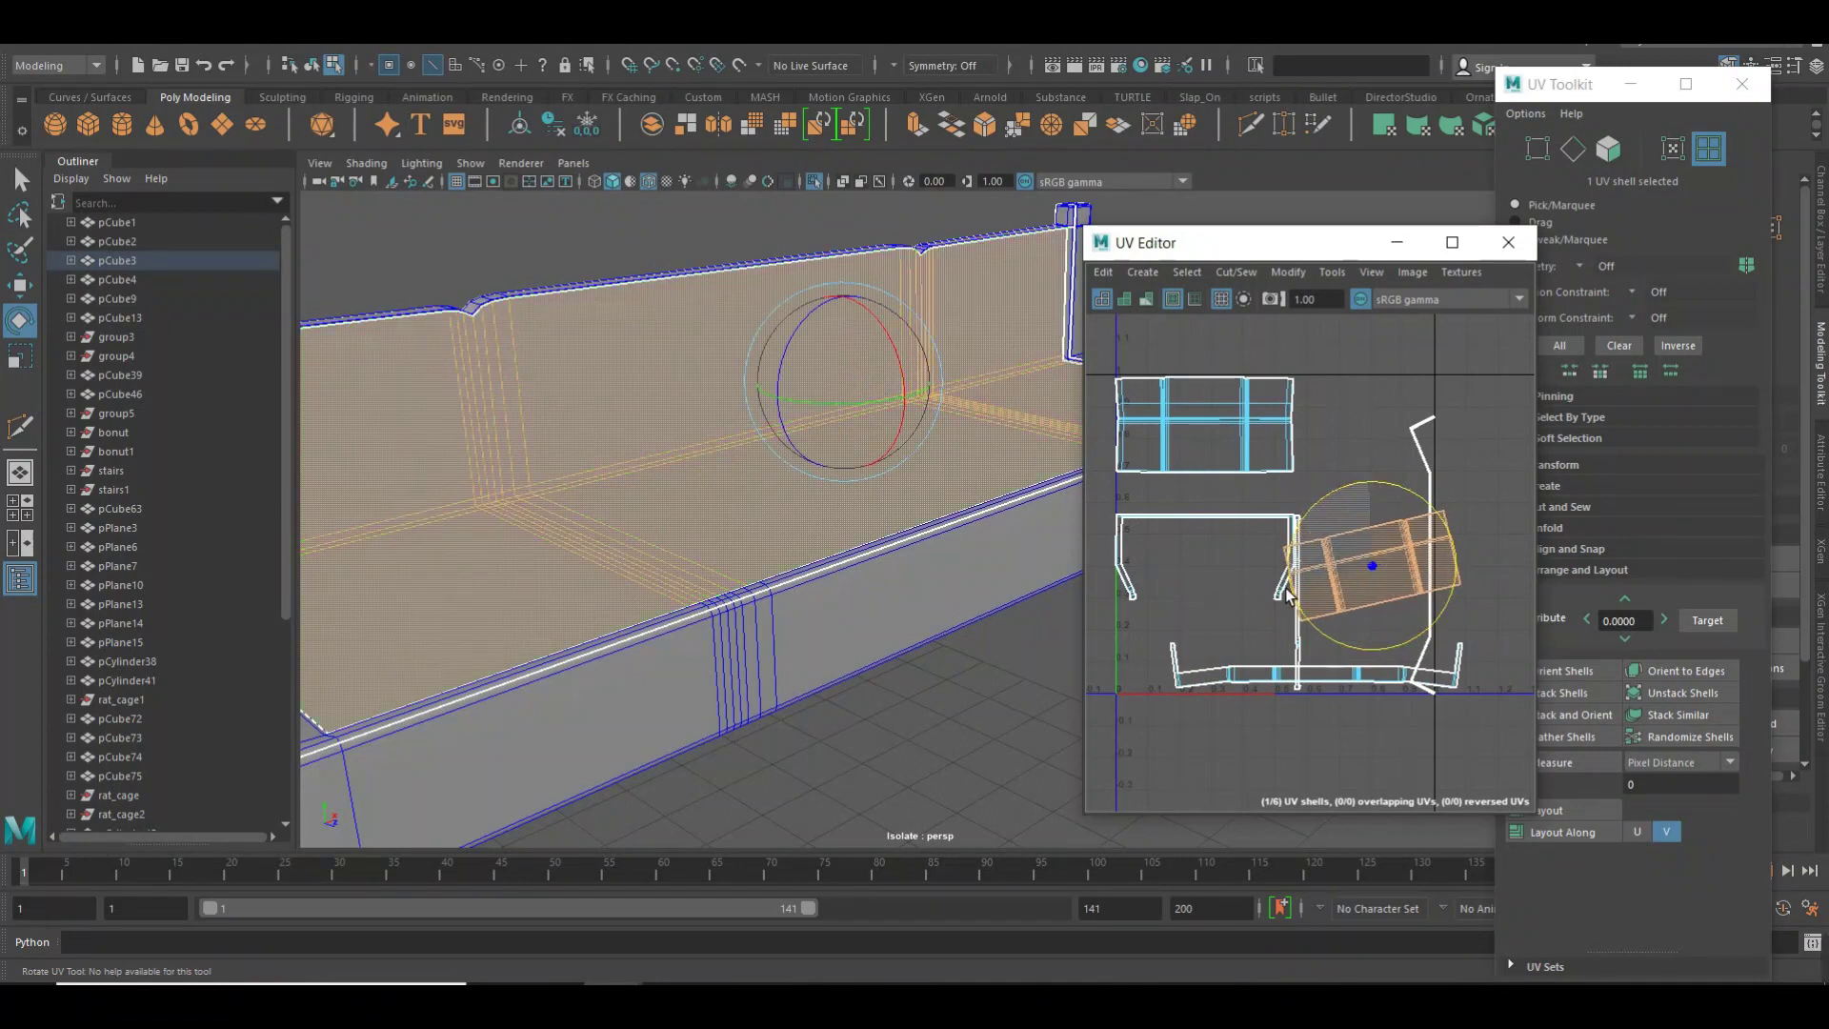
click(1557, 667)
click(1546, 810)
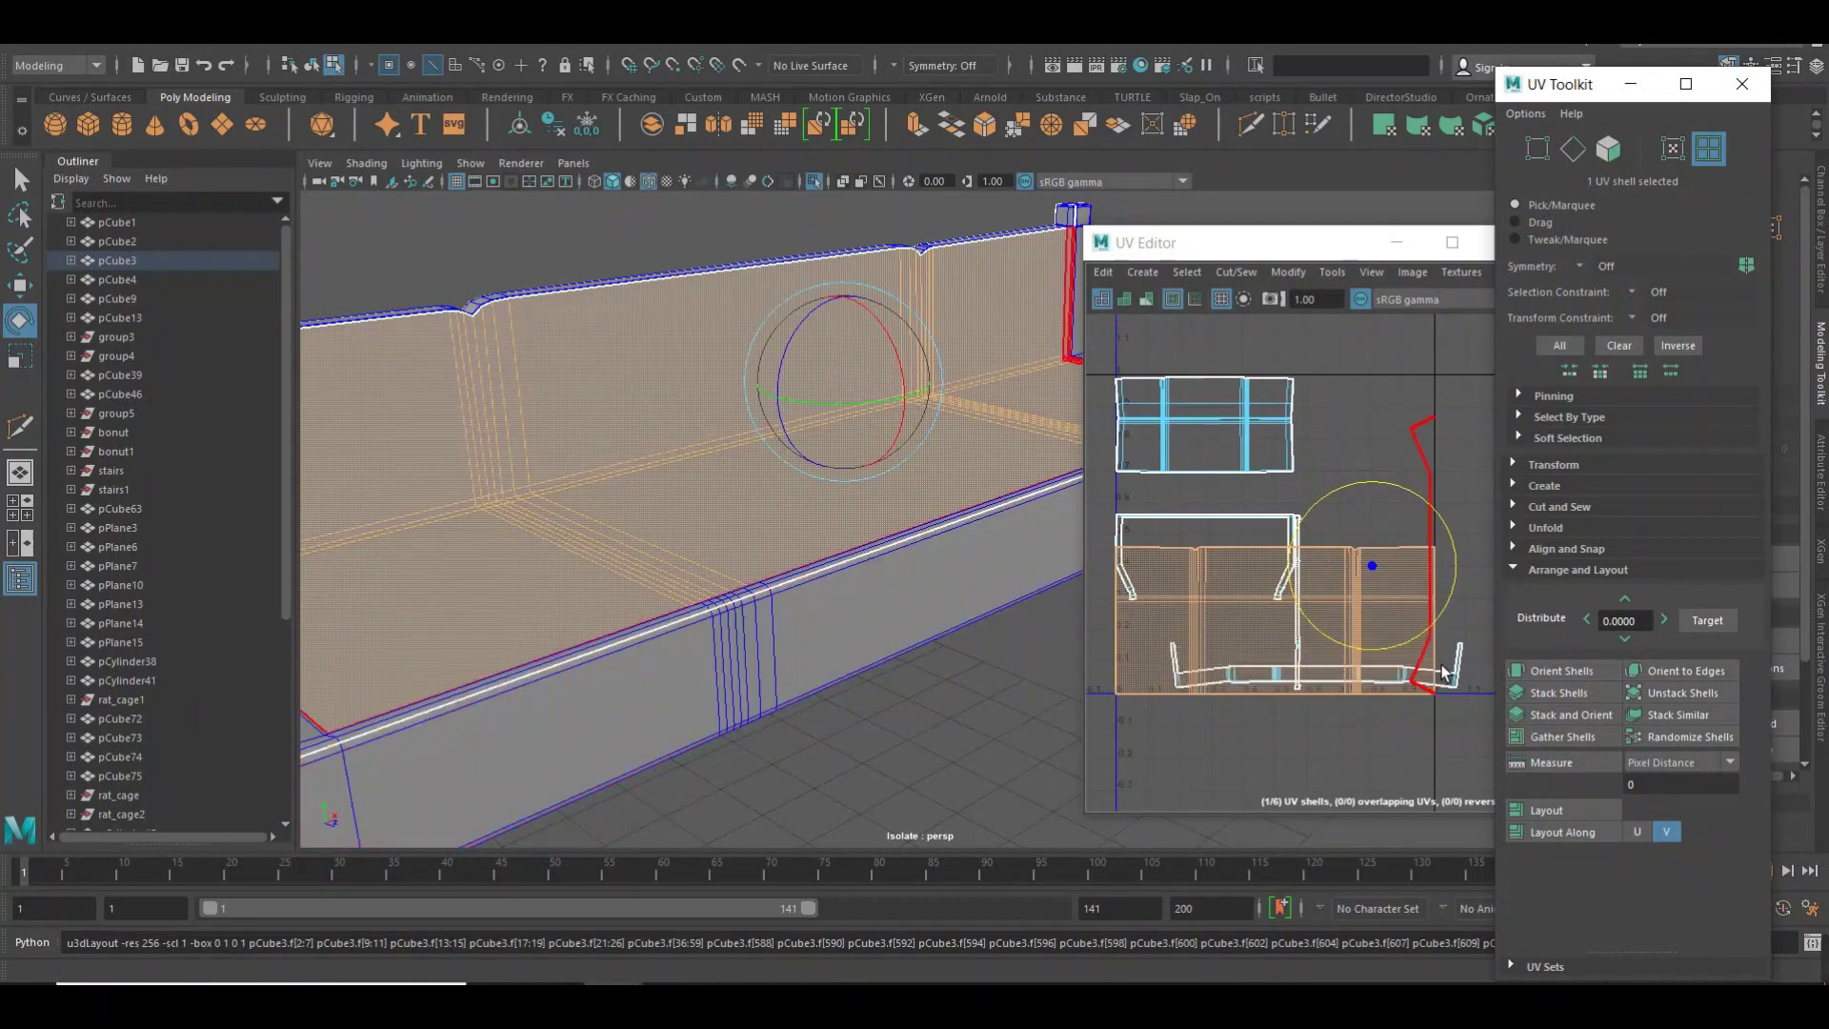
key(ctrl+z)
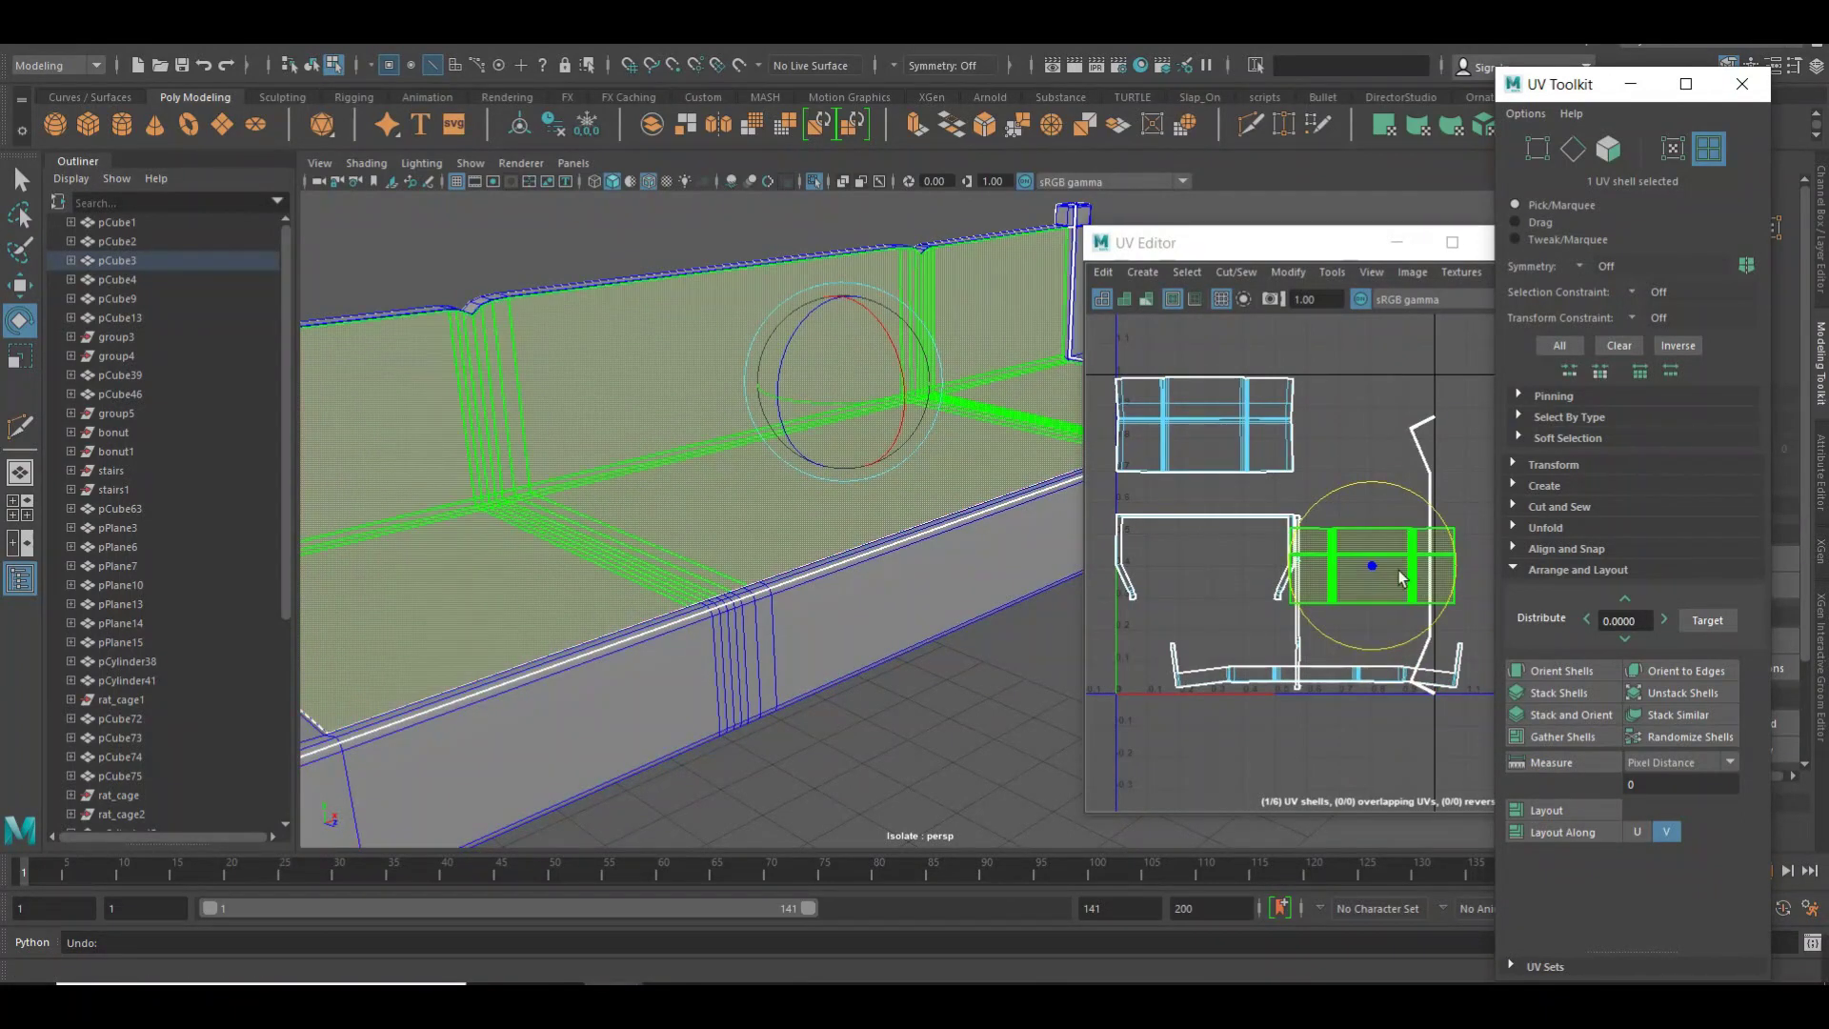
key(w)
drag(1456, 588, 1392, 586)
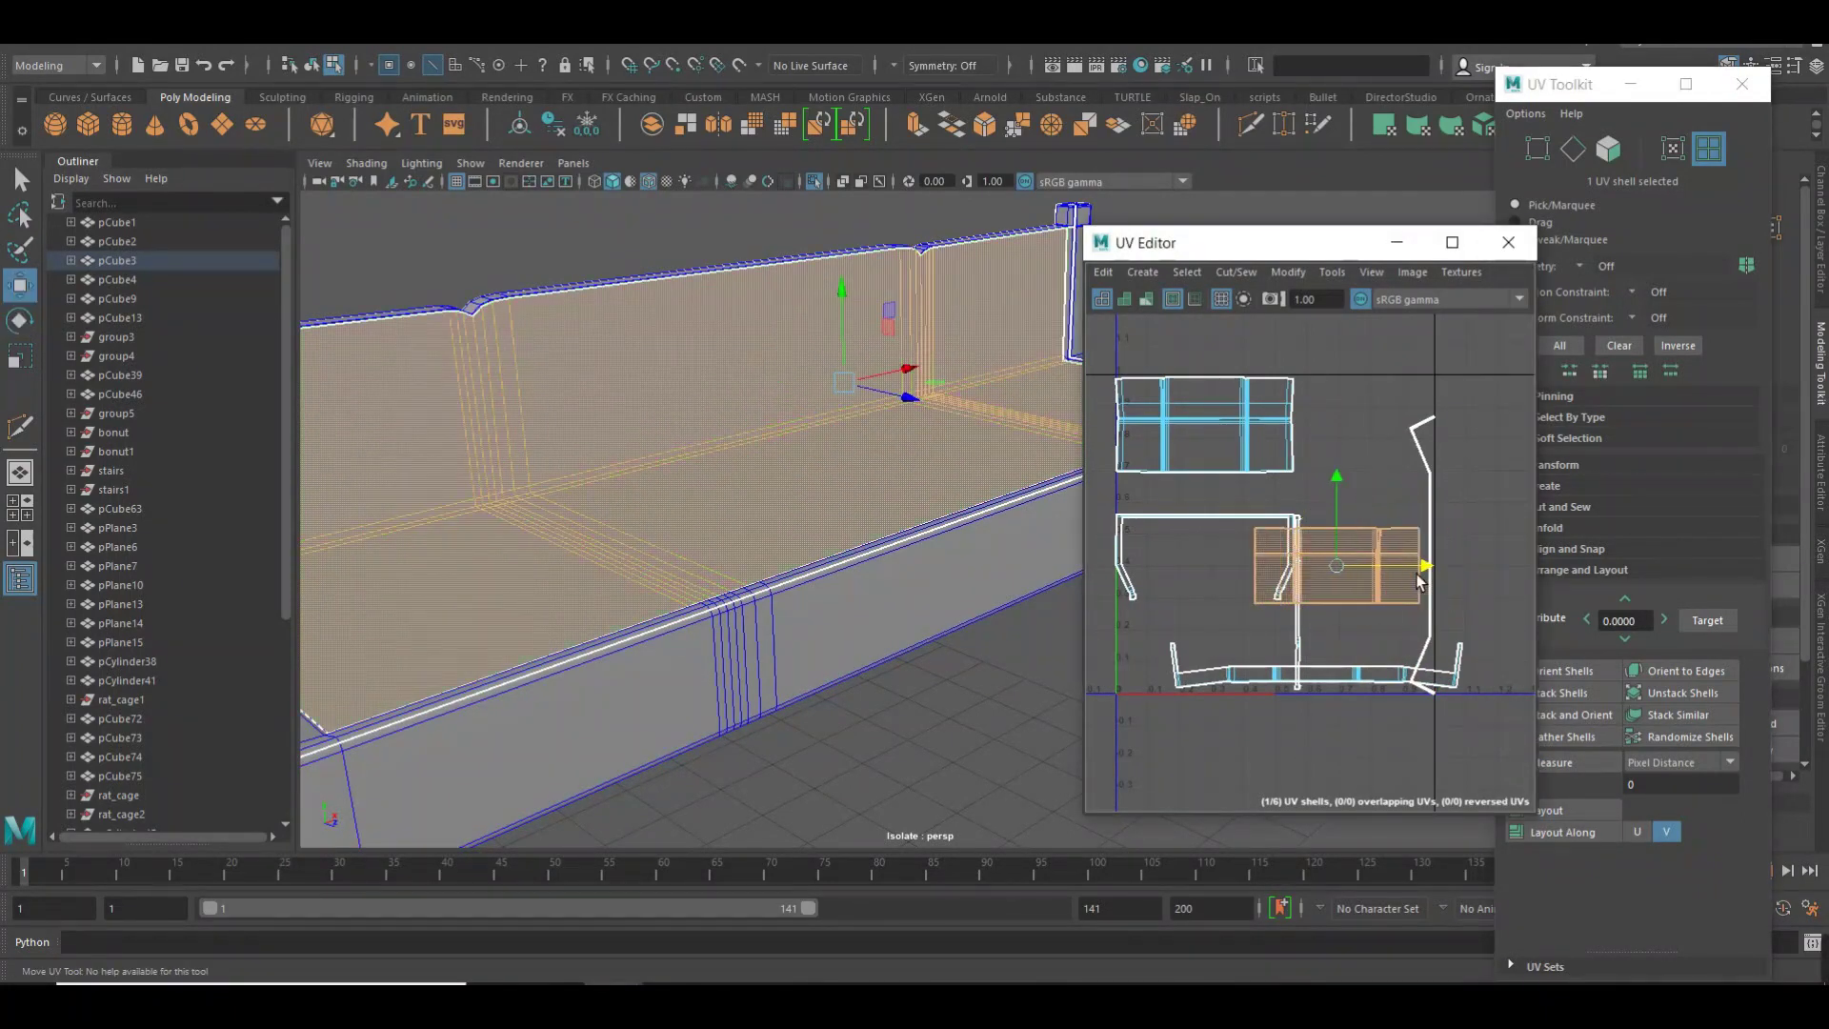
mouse_move(1320, 497)
mouse_down()
mouse_move(1309, 557)
mouse_move(1227, 591)
mouse_up()
Move the thin shell up in V and select the vertical strip shell.
key(e)
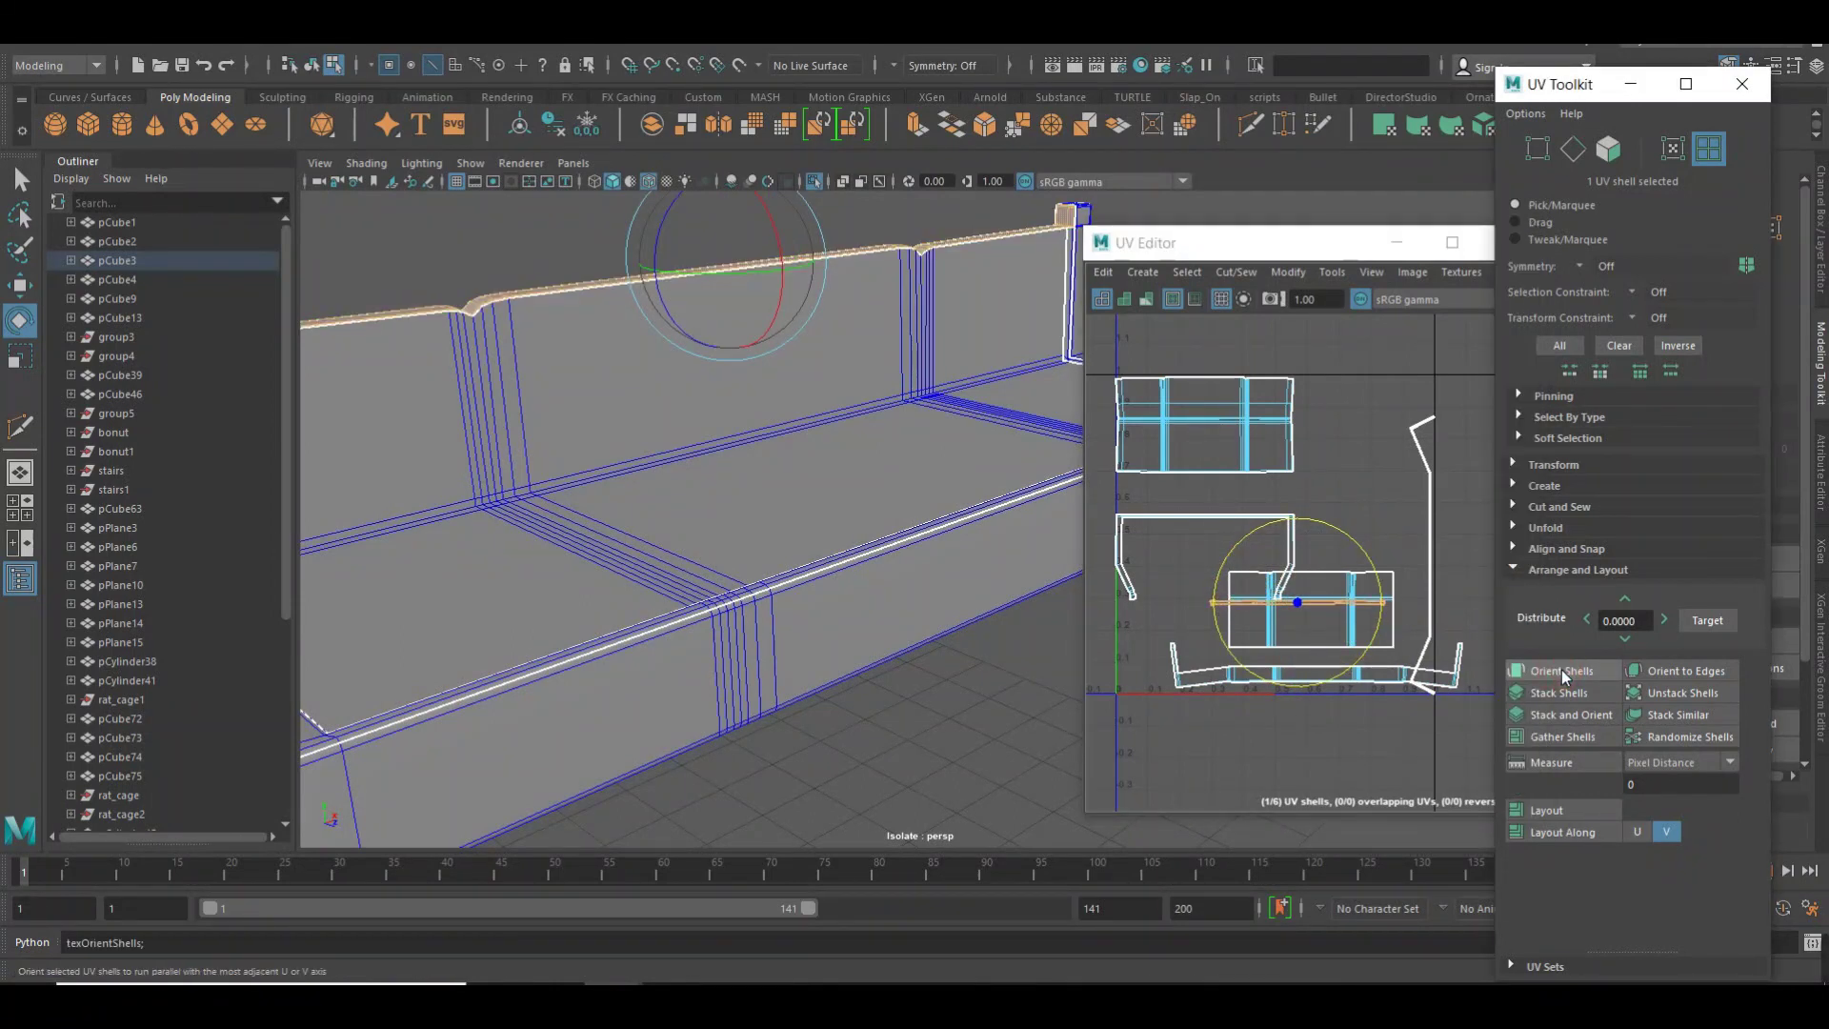
key(w)
scroll(1312, 584, up, 2)
scroll(1318, 562, up, 1)
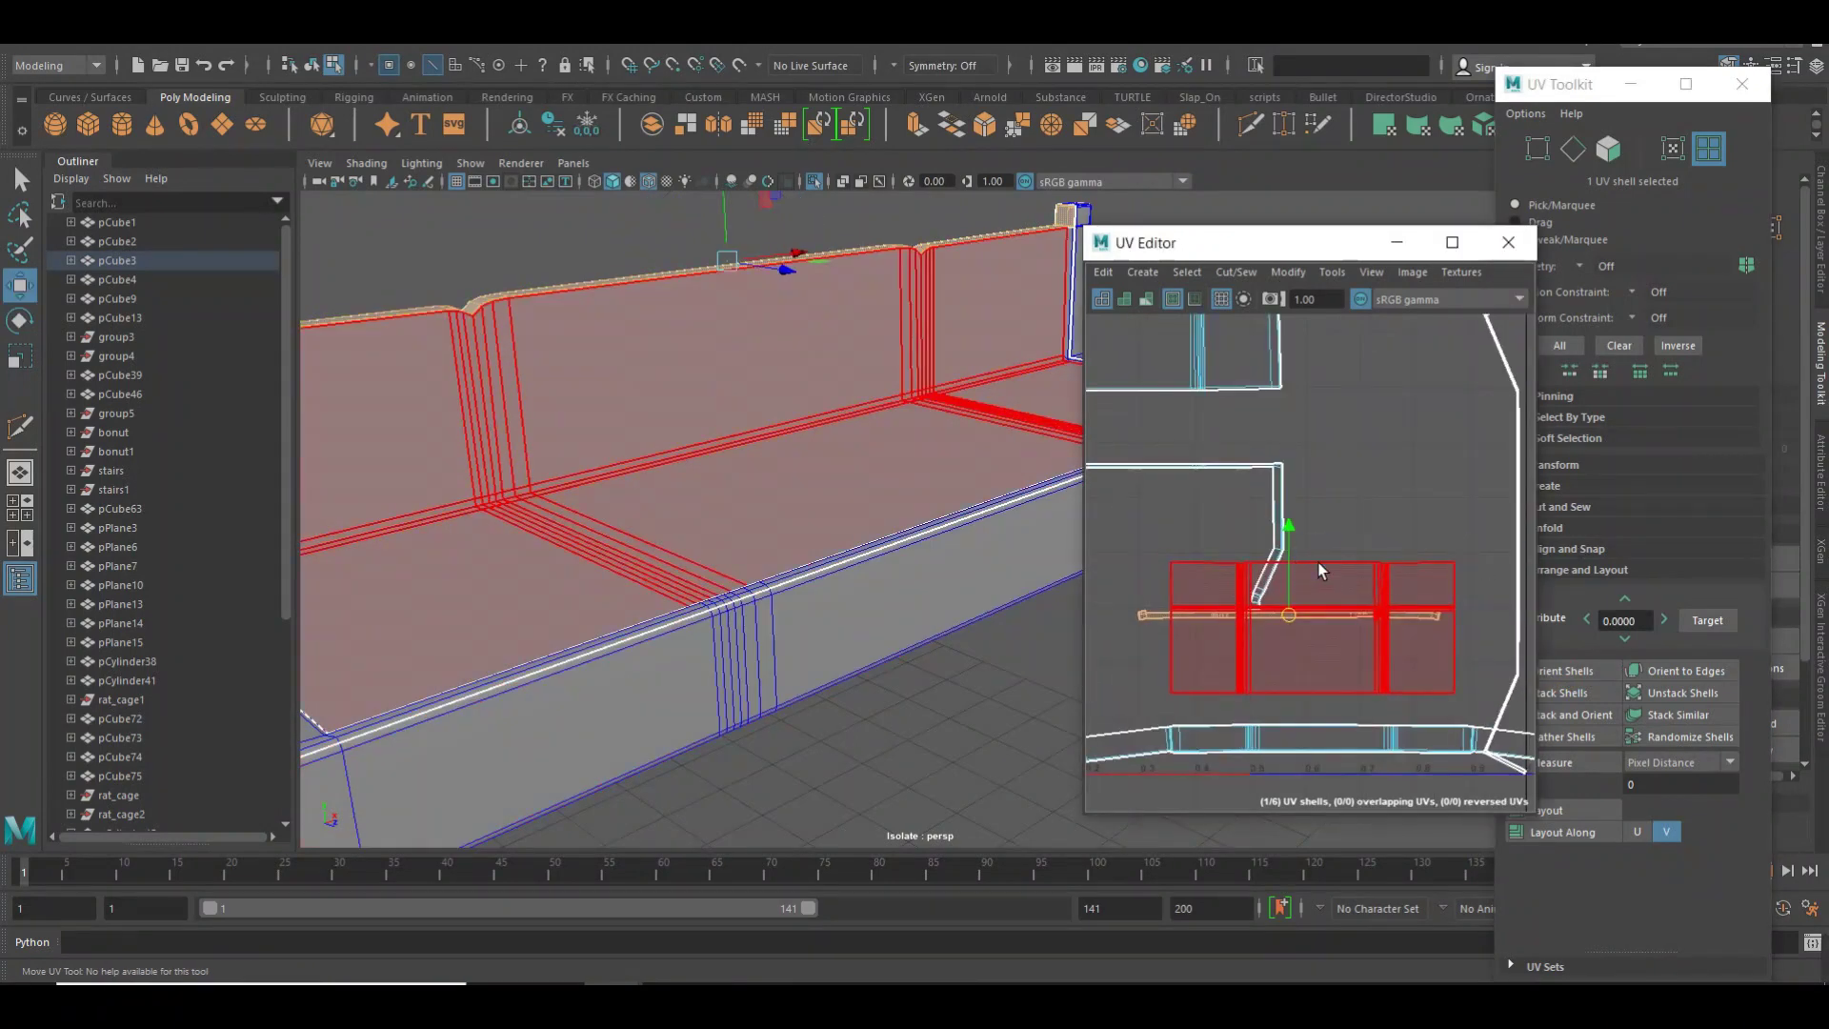
drag(1290, 558, 1326, 492)
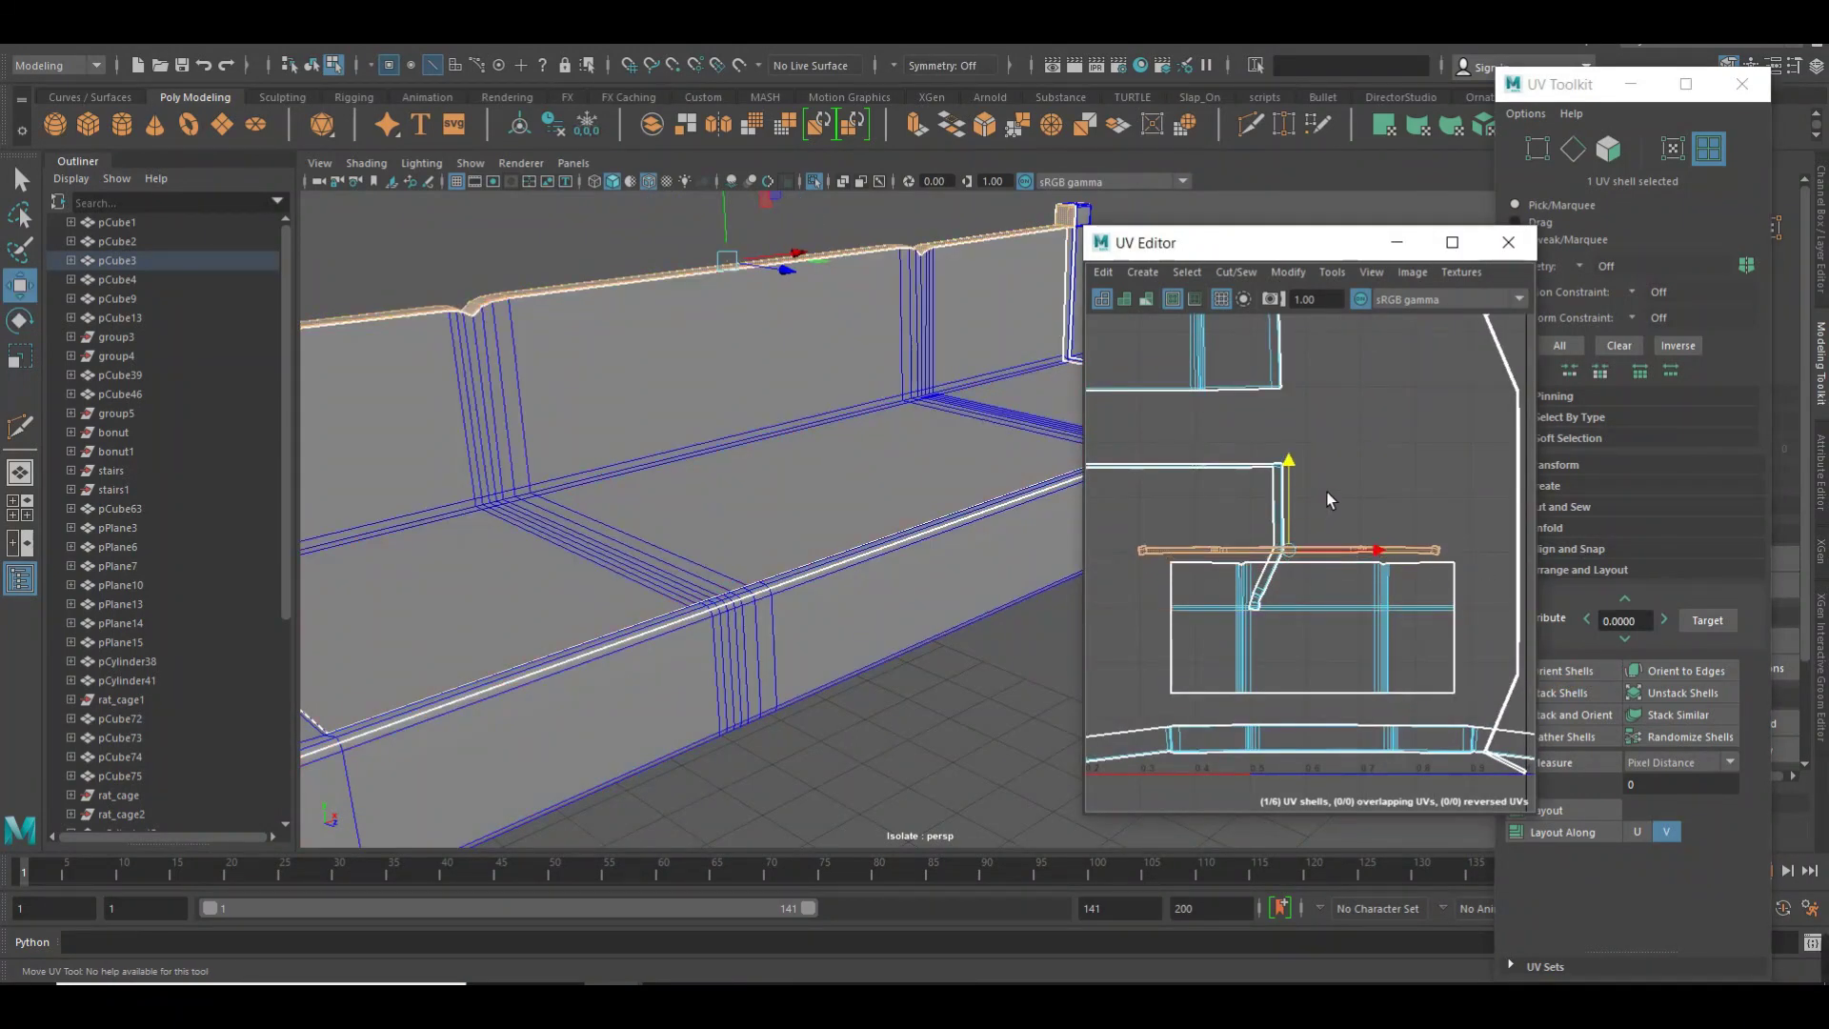
click(1517, 477)
scroll(1356, 503, down, 2)
alt+middle_drag(1371, 530, 1302, 573)
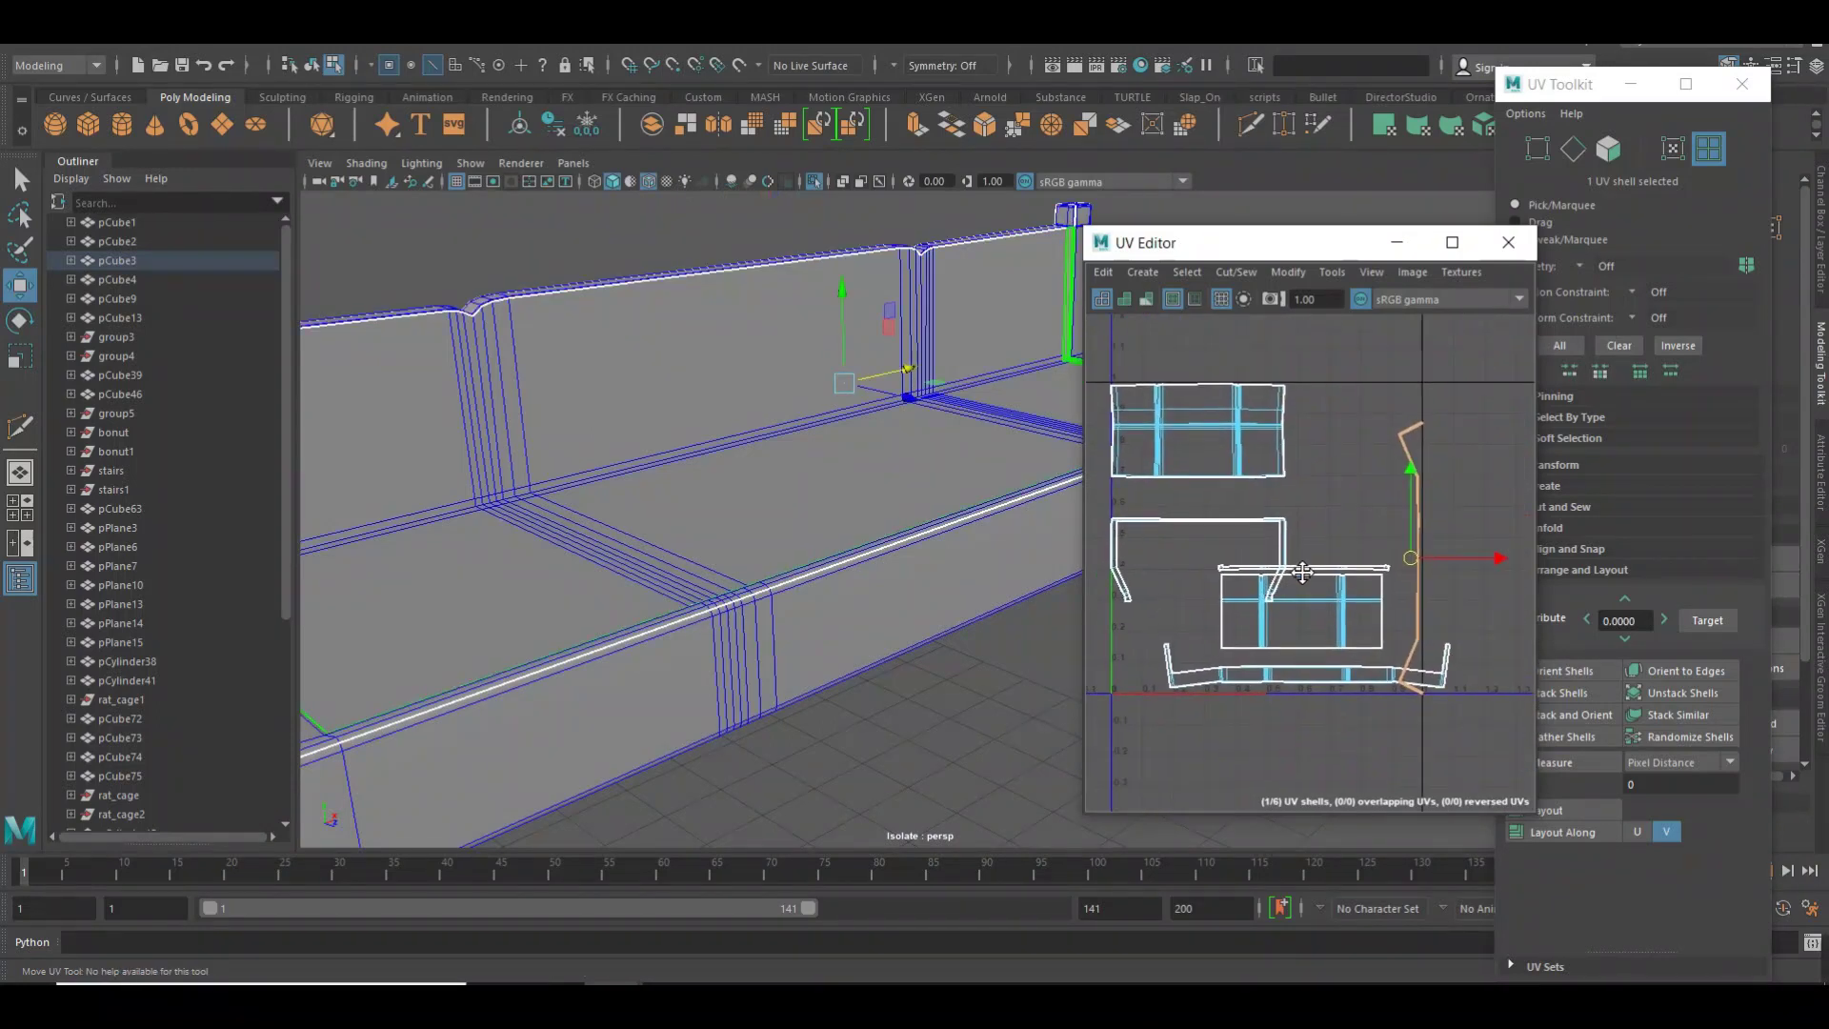
Rotate the thin strip shell, straighten it horizontal with Orient Shells, and slide it left.
key(e)
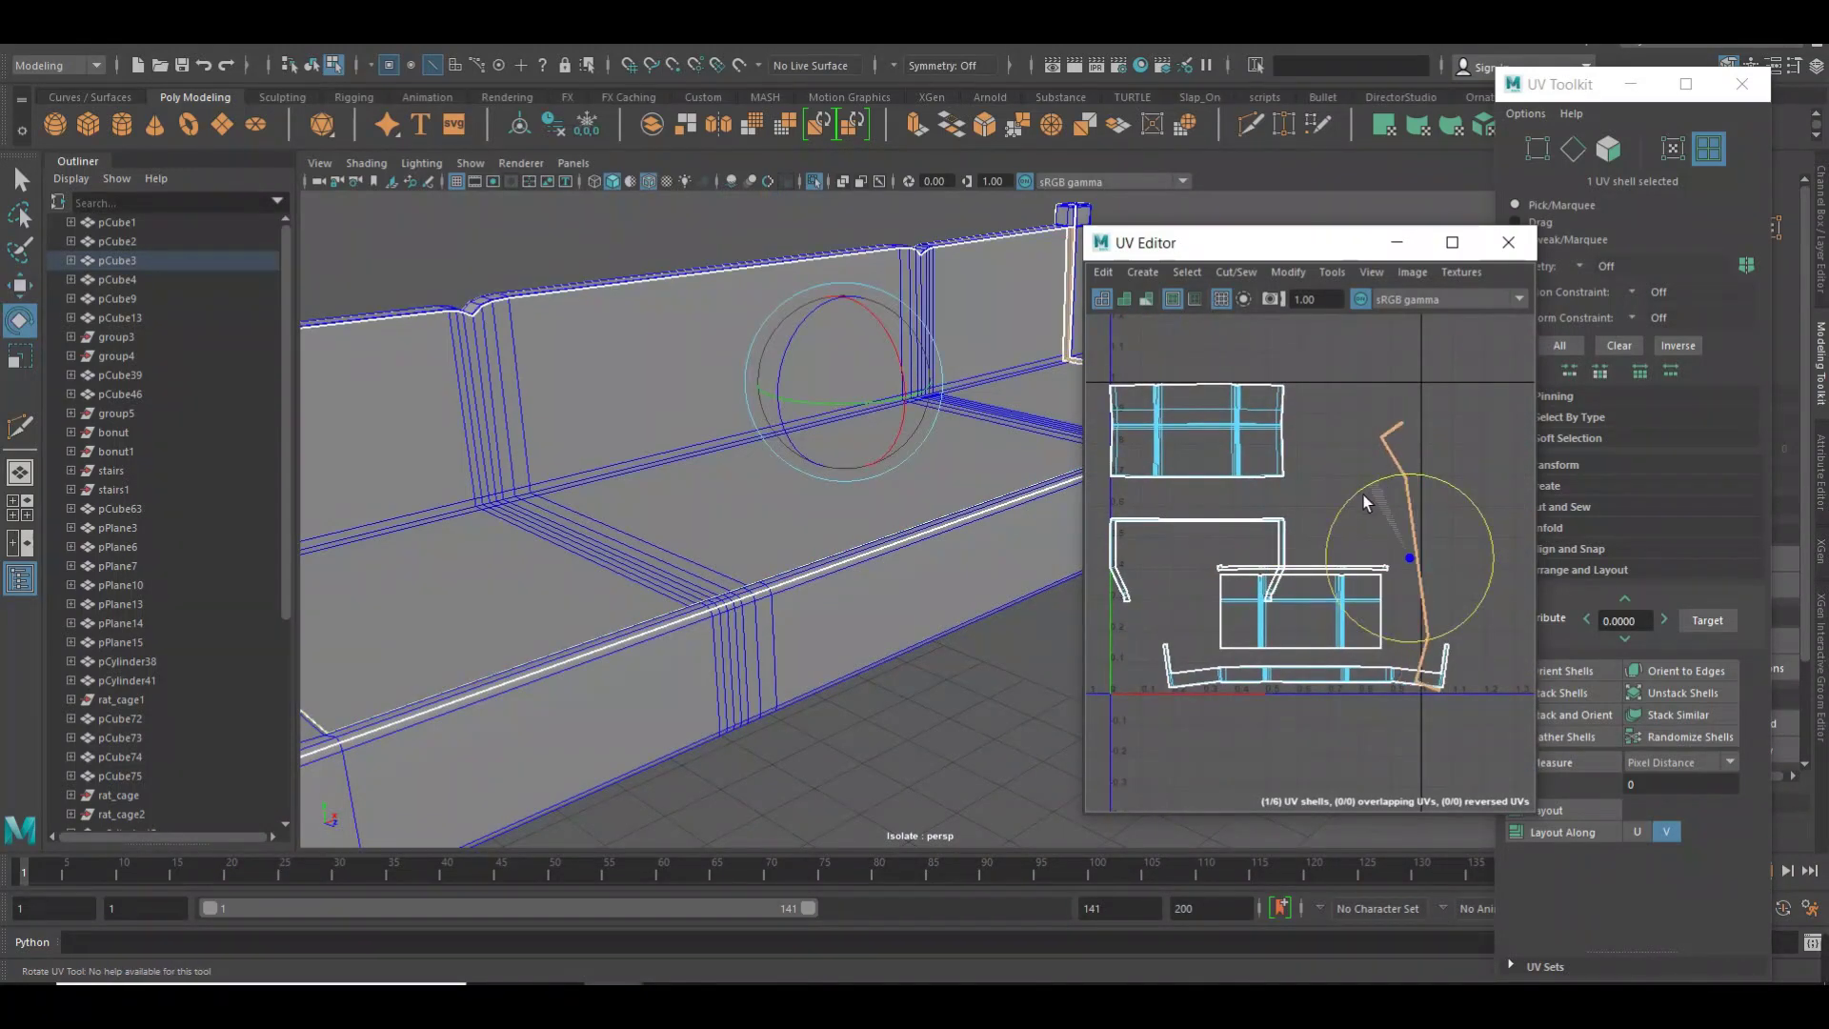
drag(1379, 496, 1388, 495)
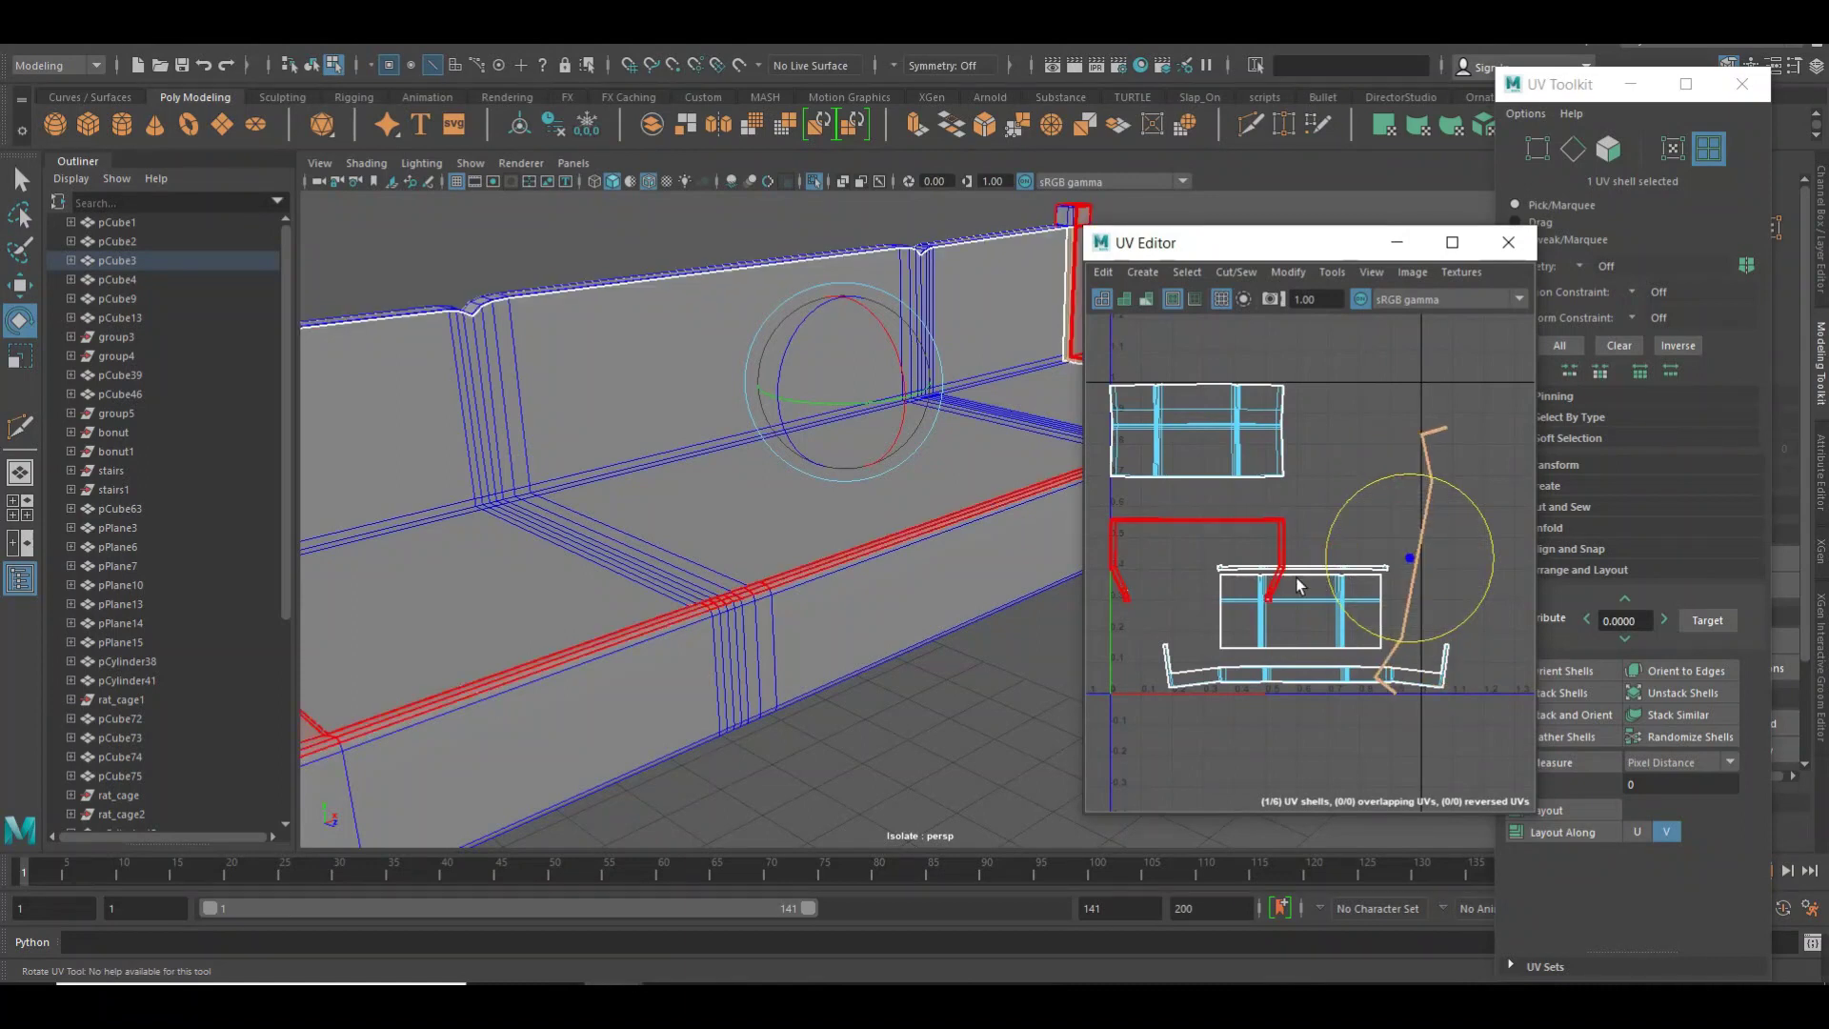
click(1411, 533)
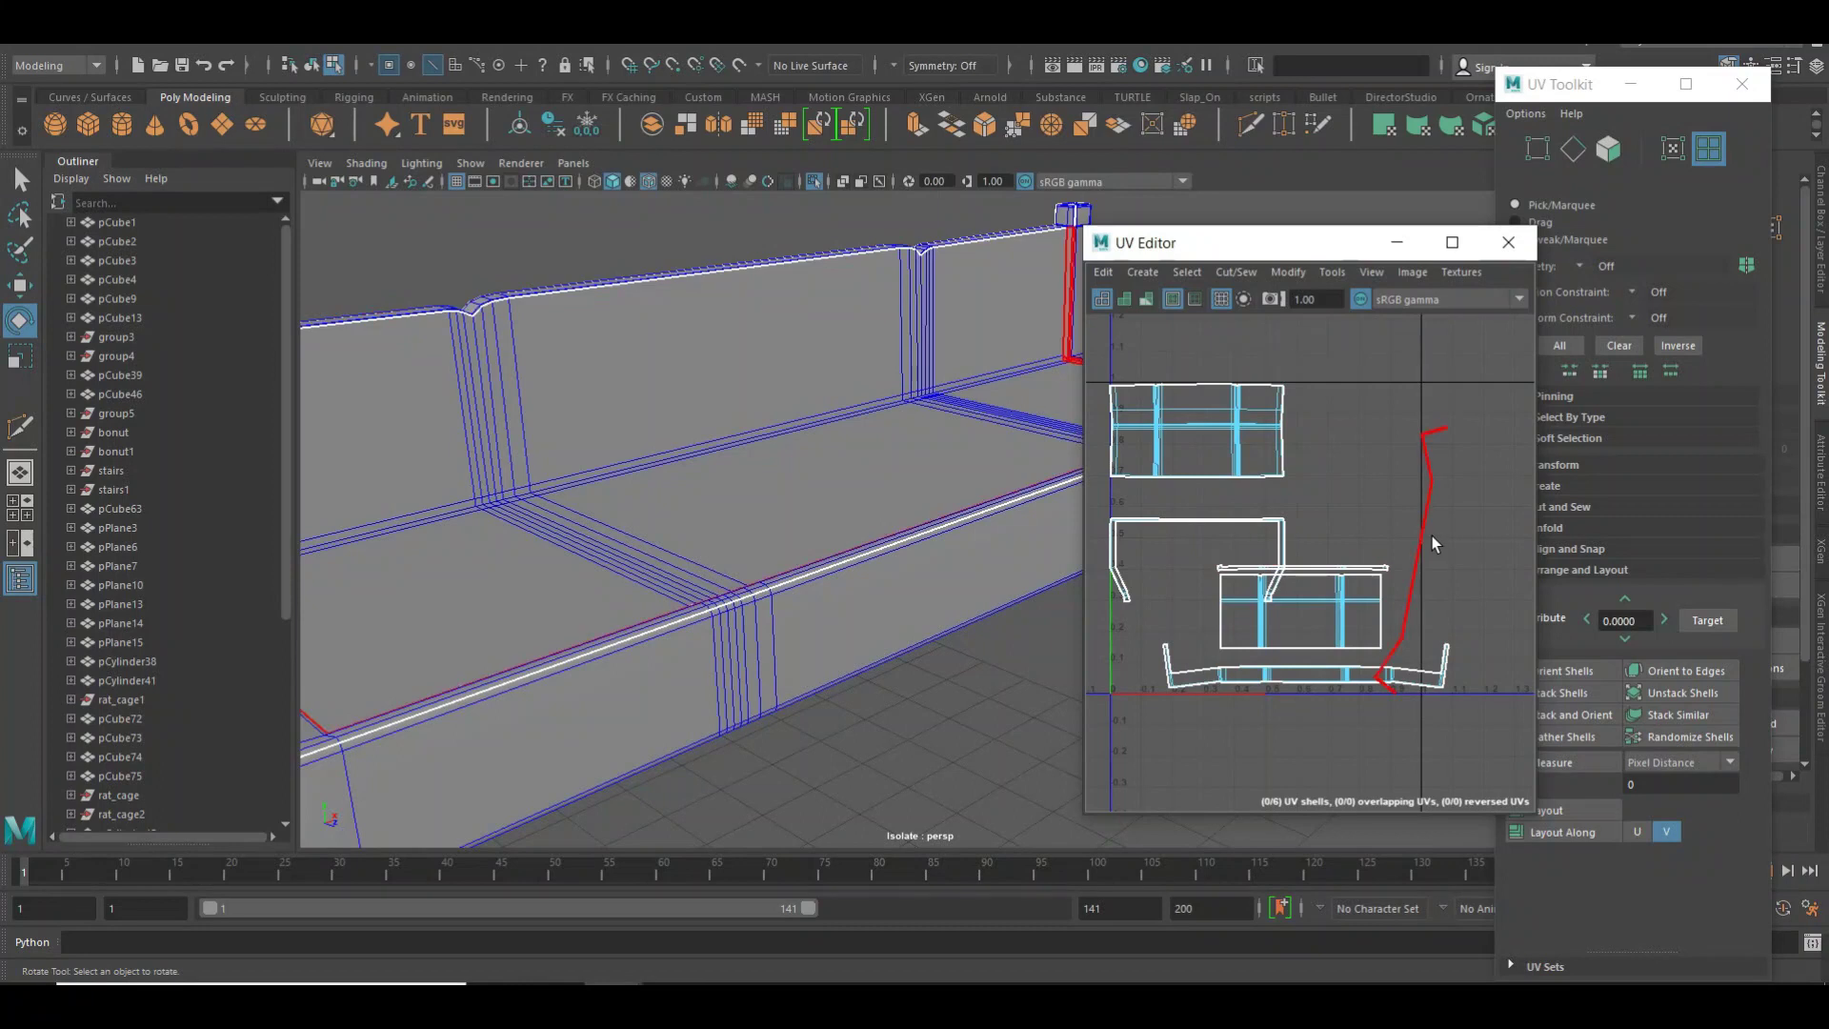
click(1424, 535)
drag(1410, 530, 1362, 515)
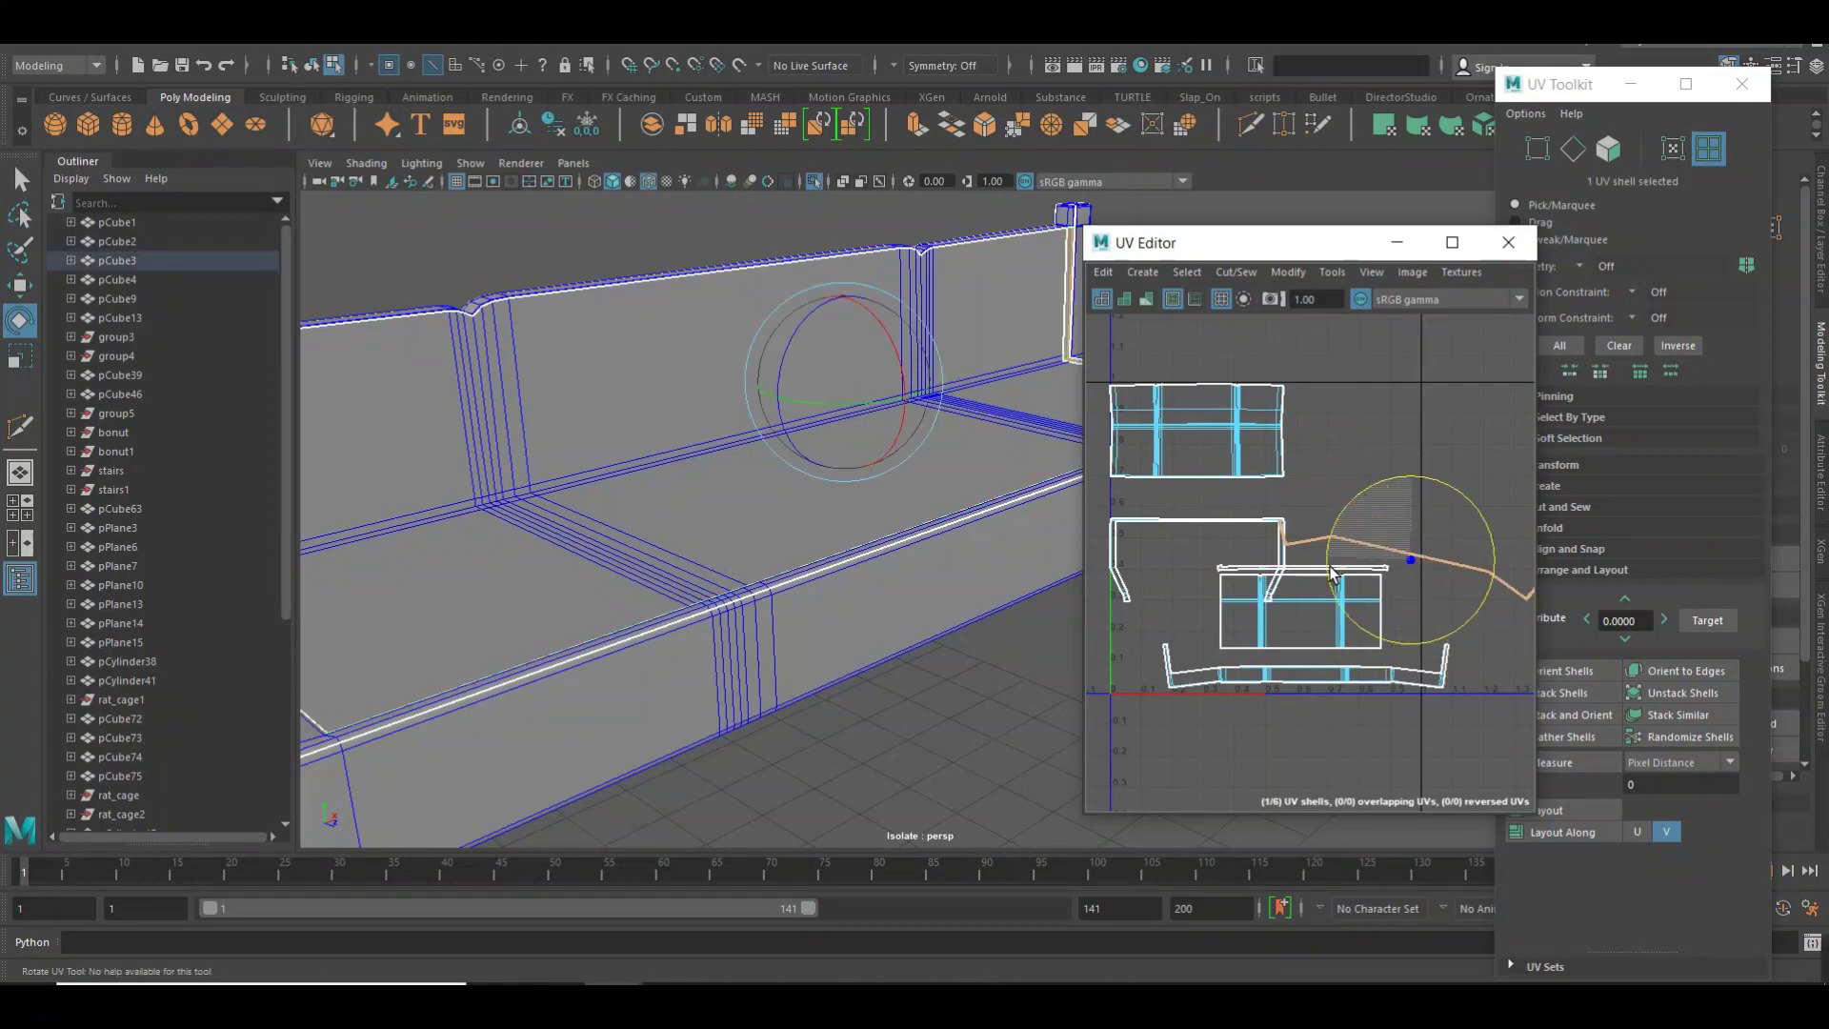
click(1563, 670)
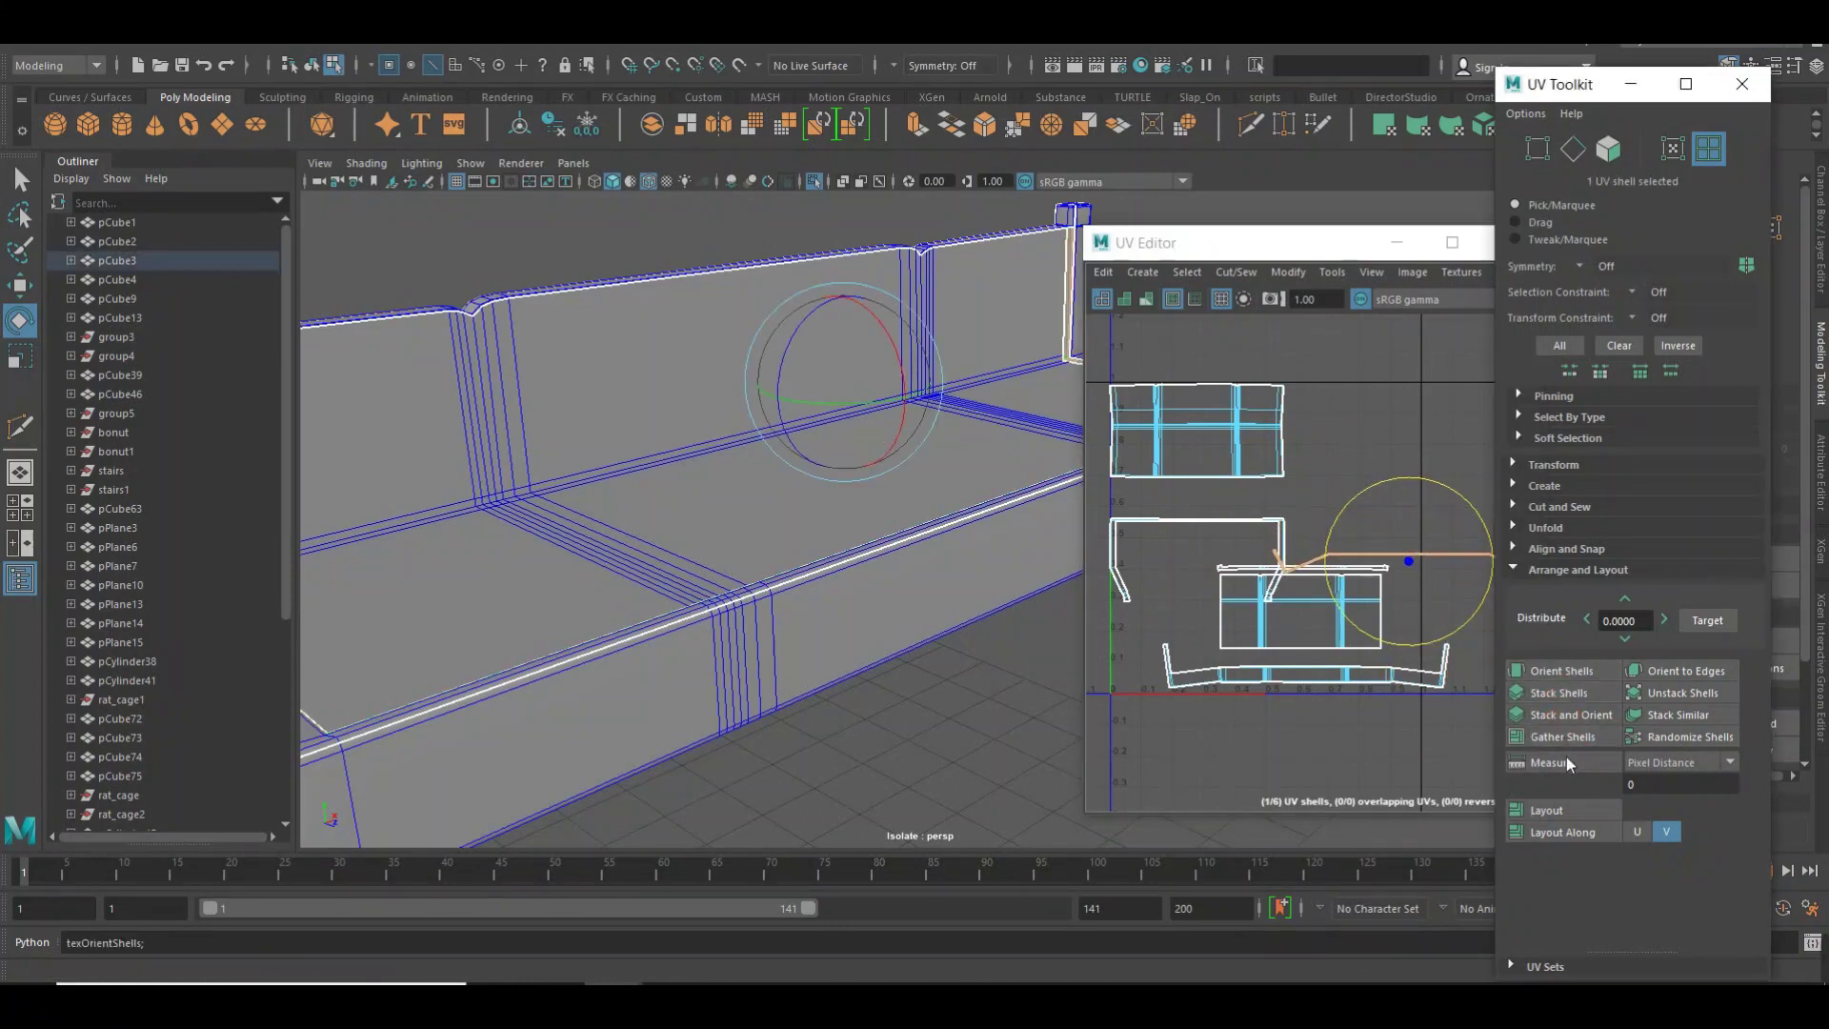
key(w)
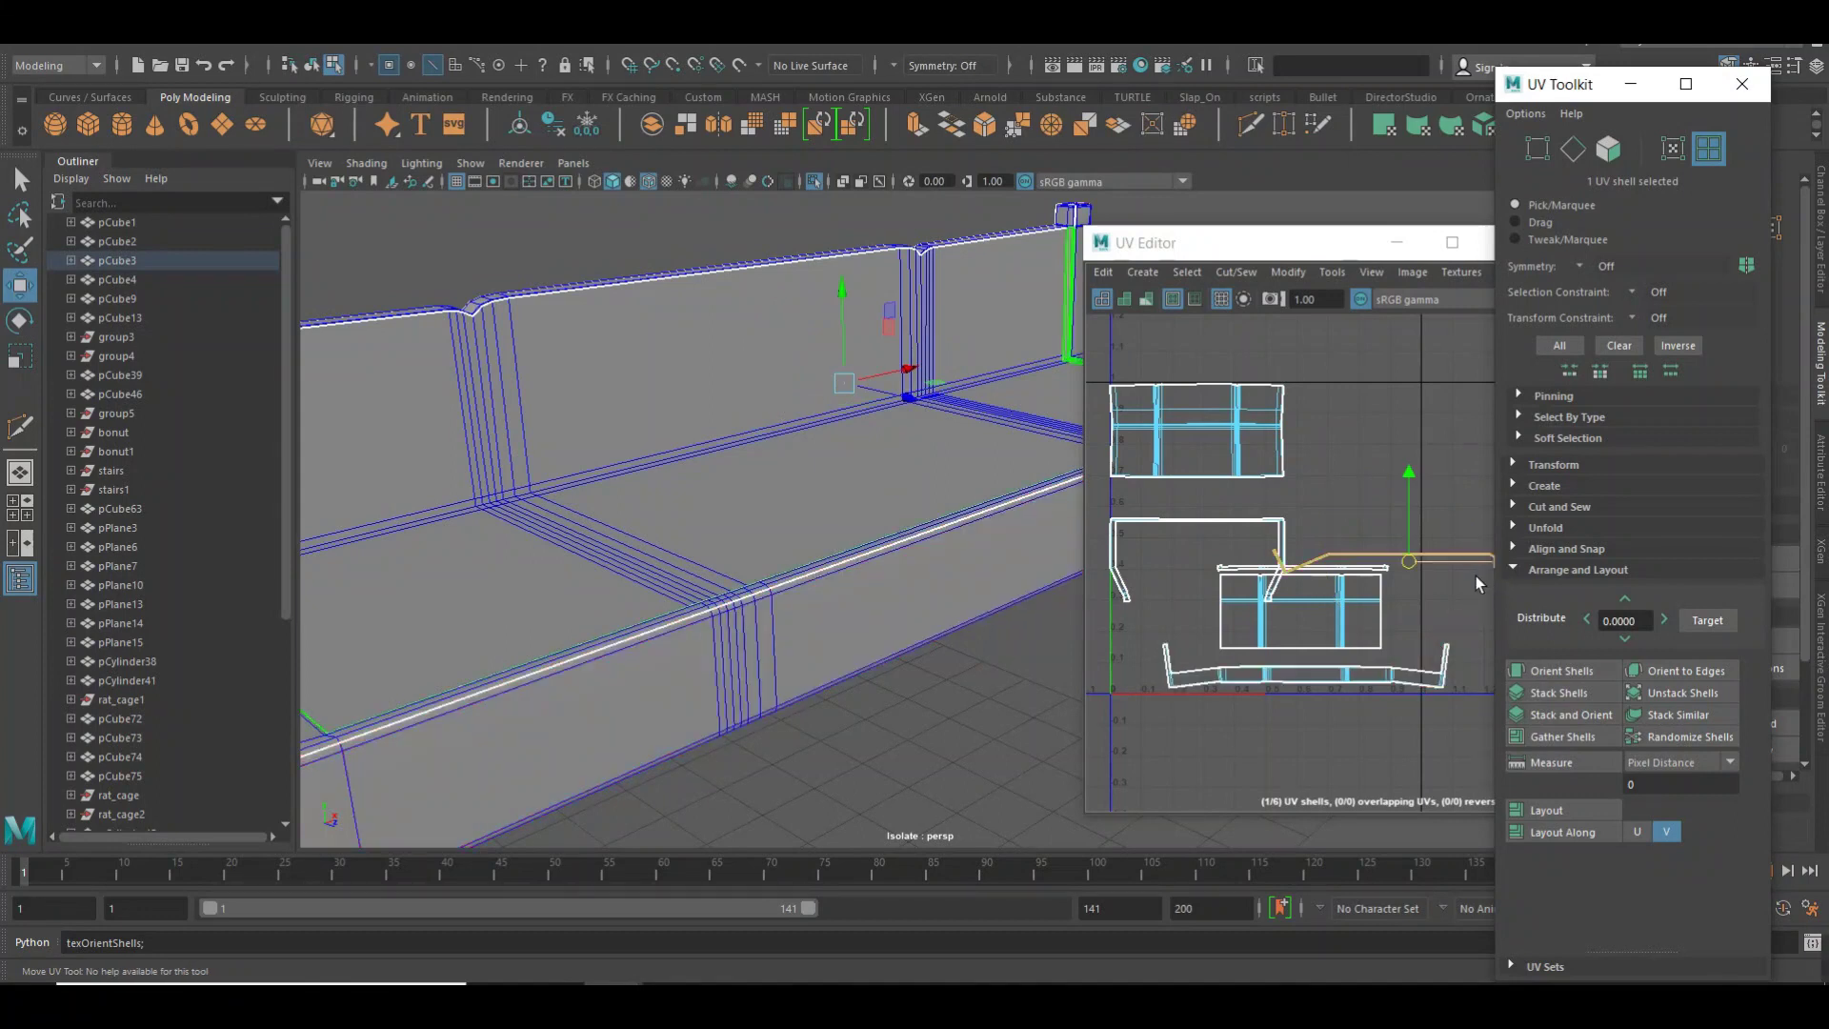
click(1477, 572)
middle_drag(1476, 571, 1380, 592)
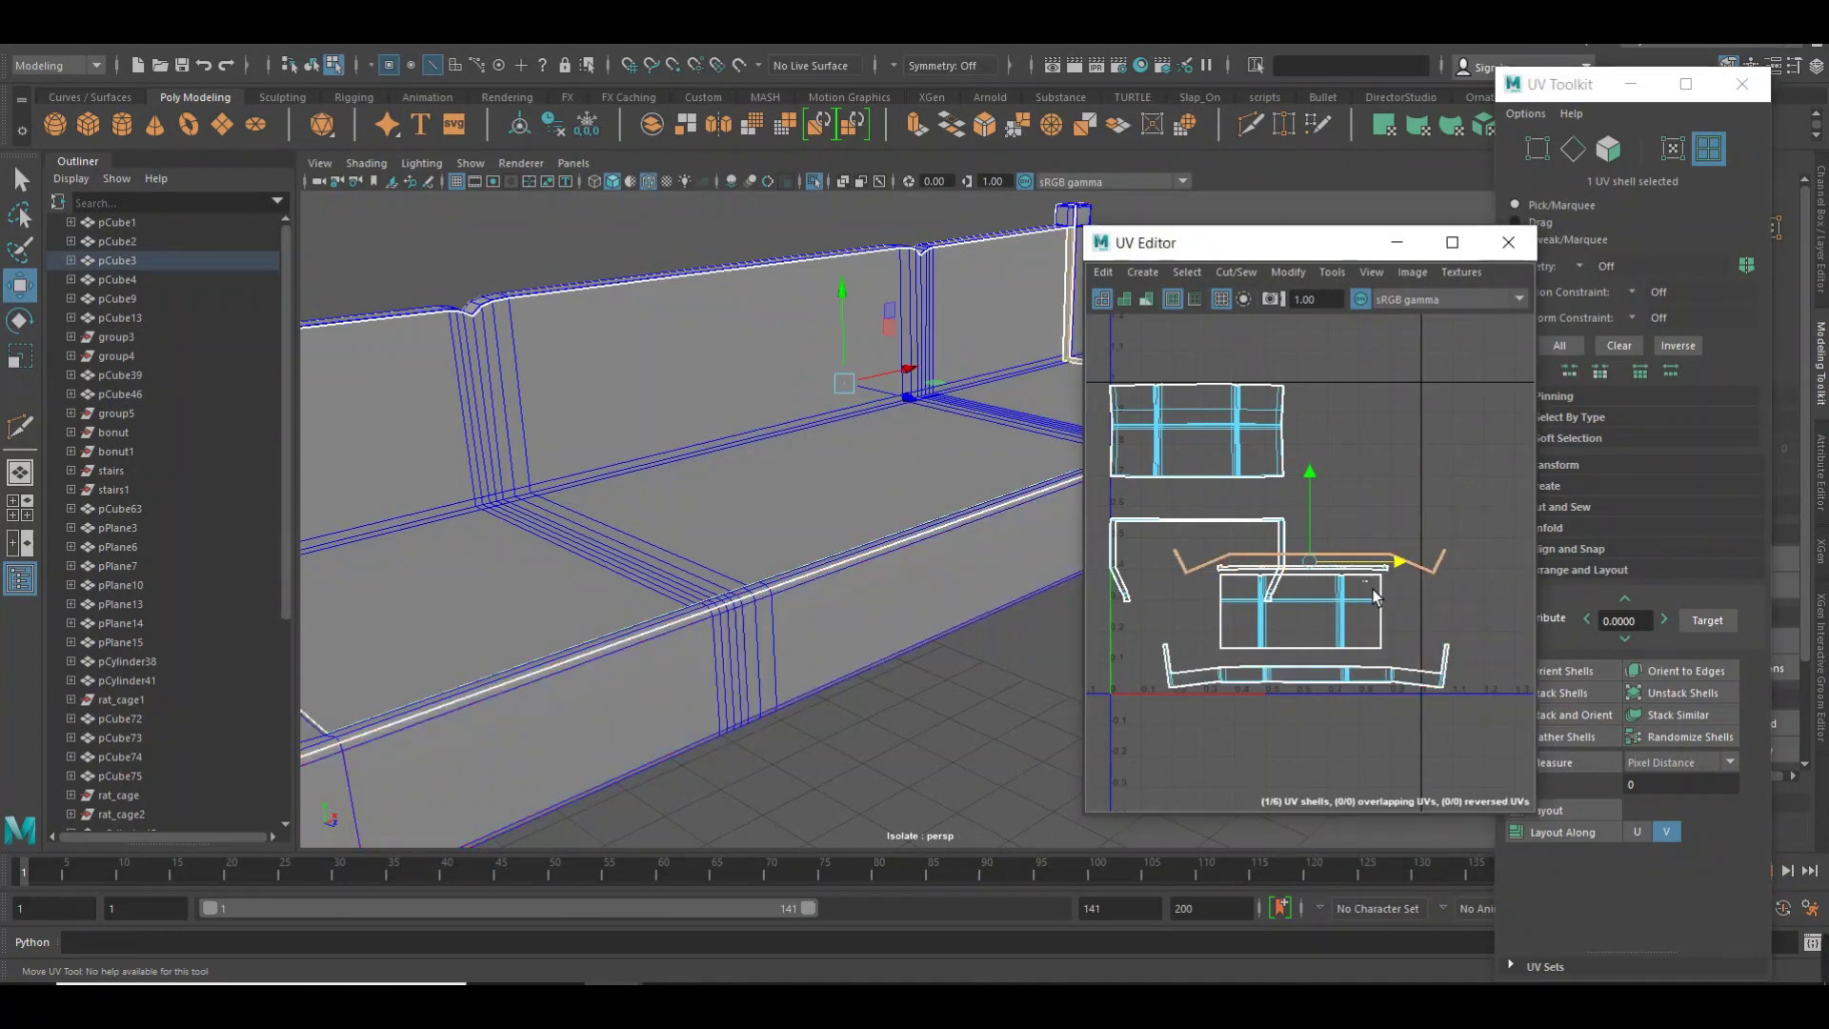
Lower the strip shell onto the seat area by its top border edges and nudge it up.
key(F10)
click(1386, 565)
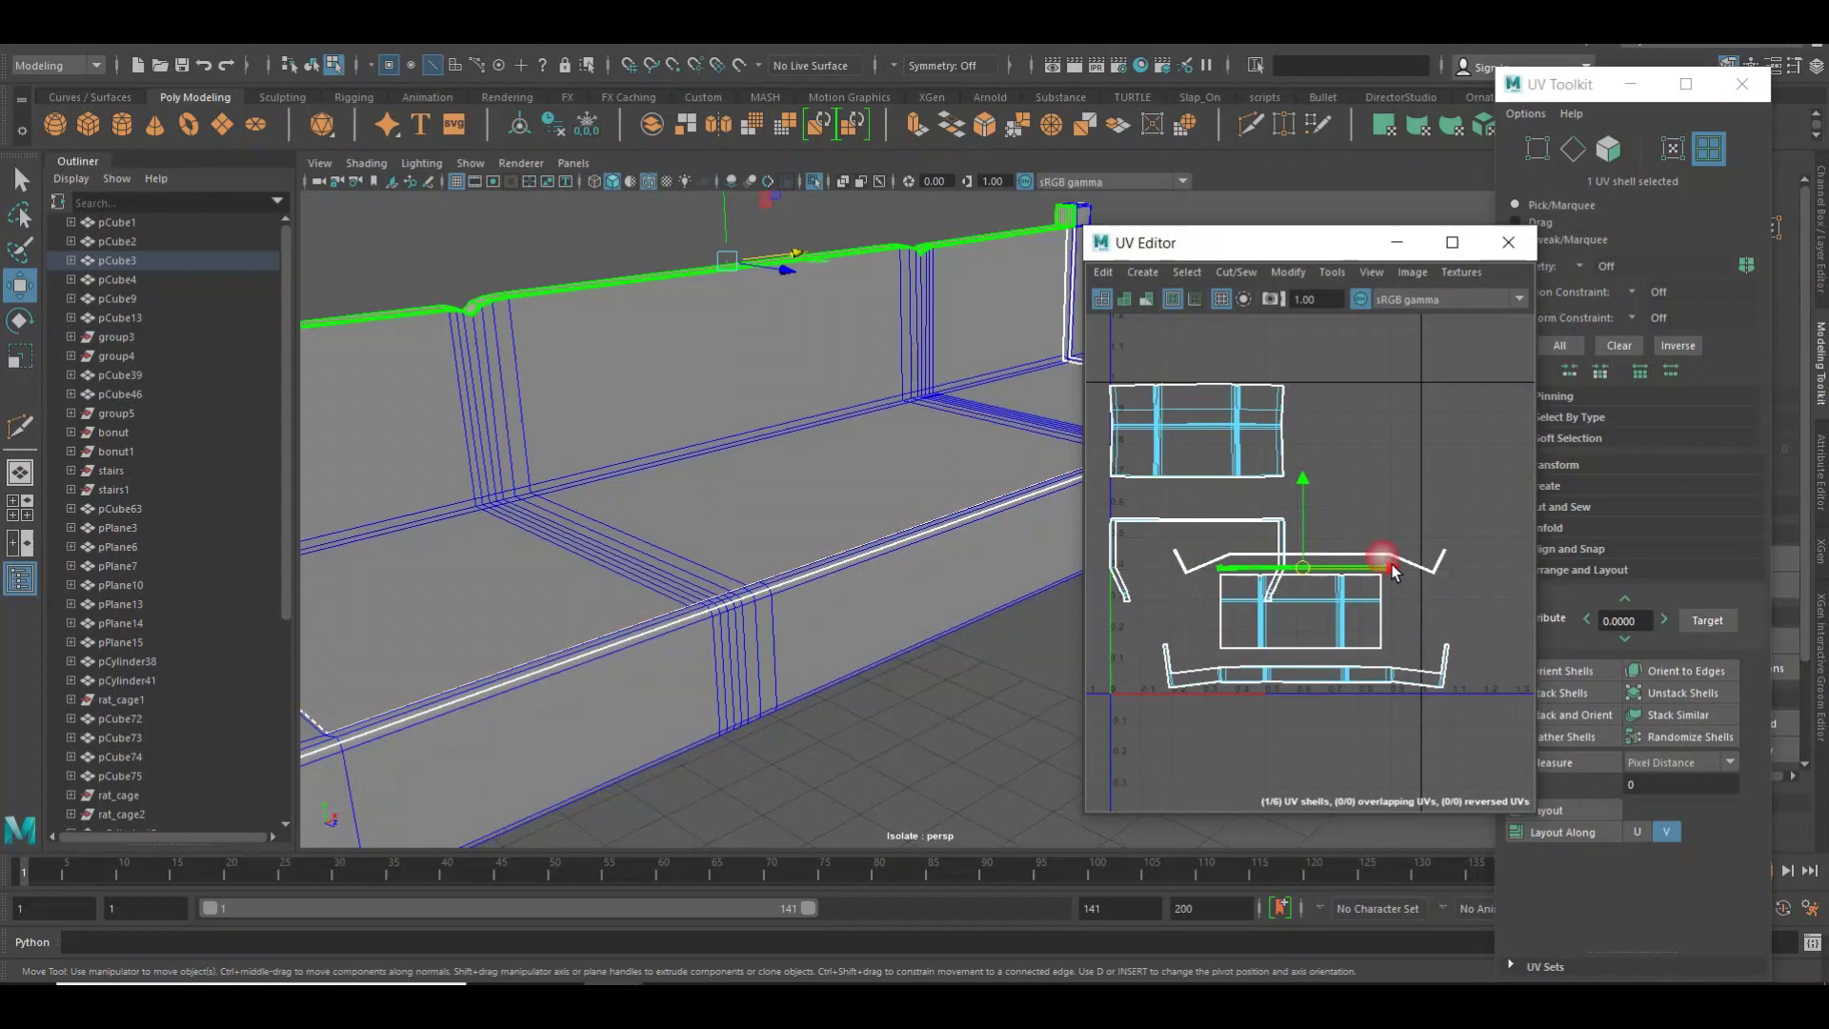
double_click(1395, 556)
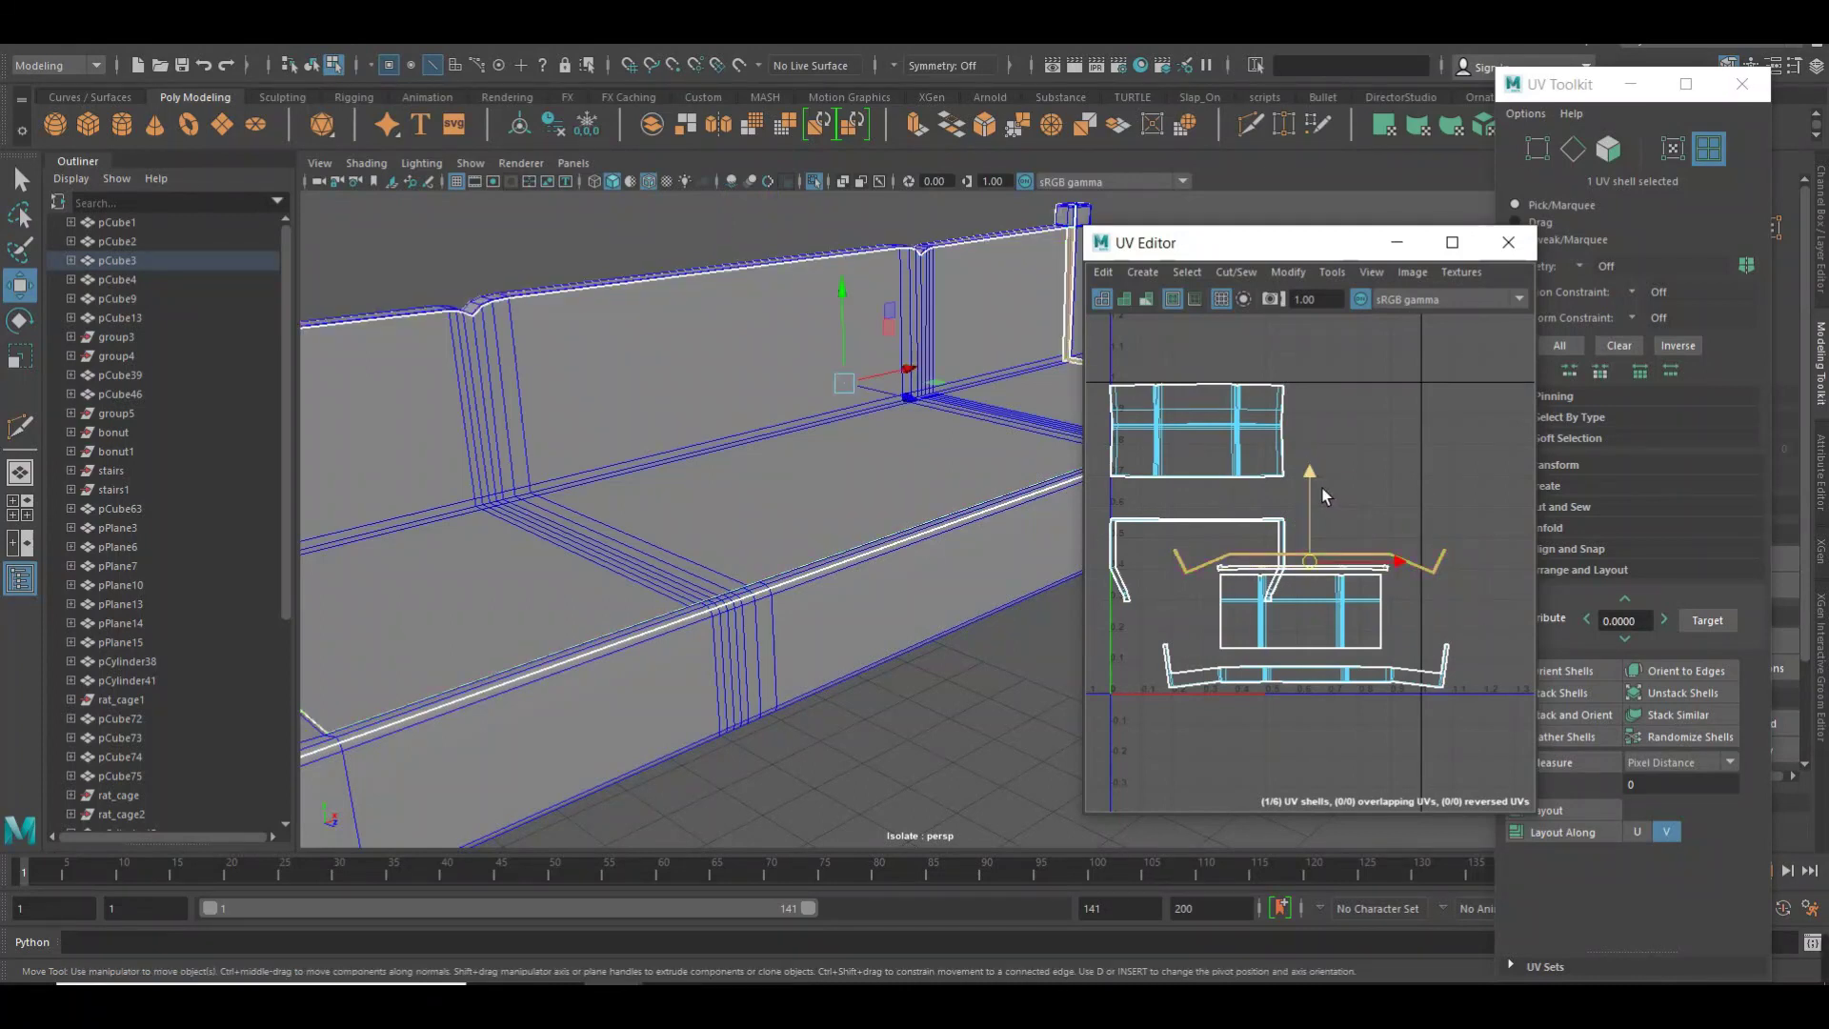
middle_drag(1322, 488, 1332, 583)
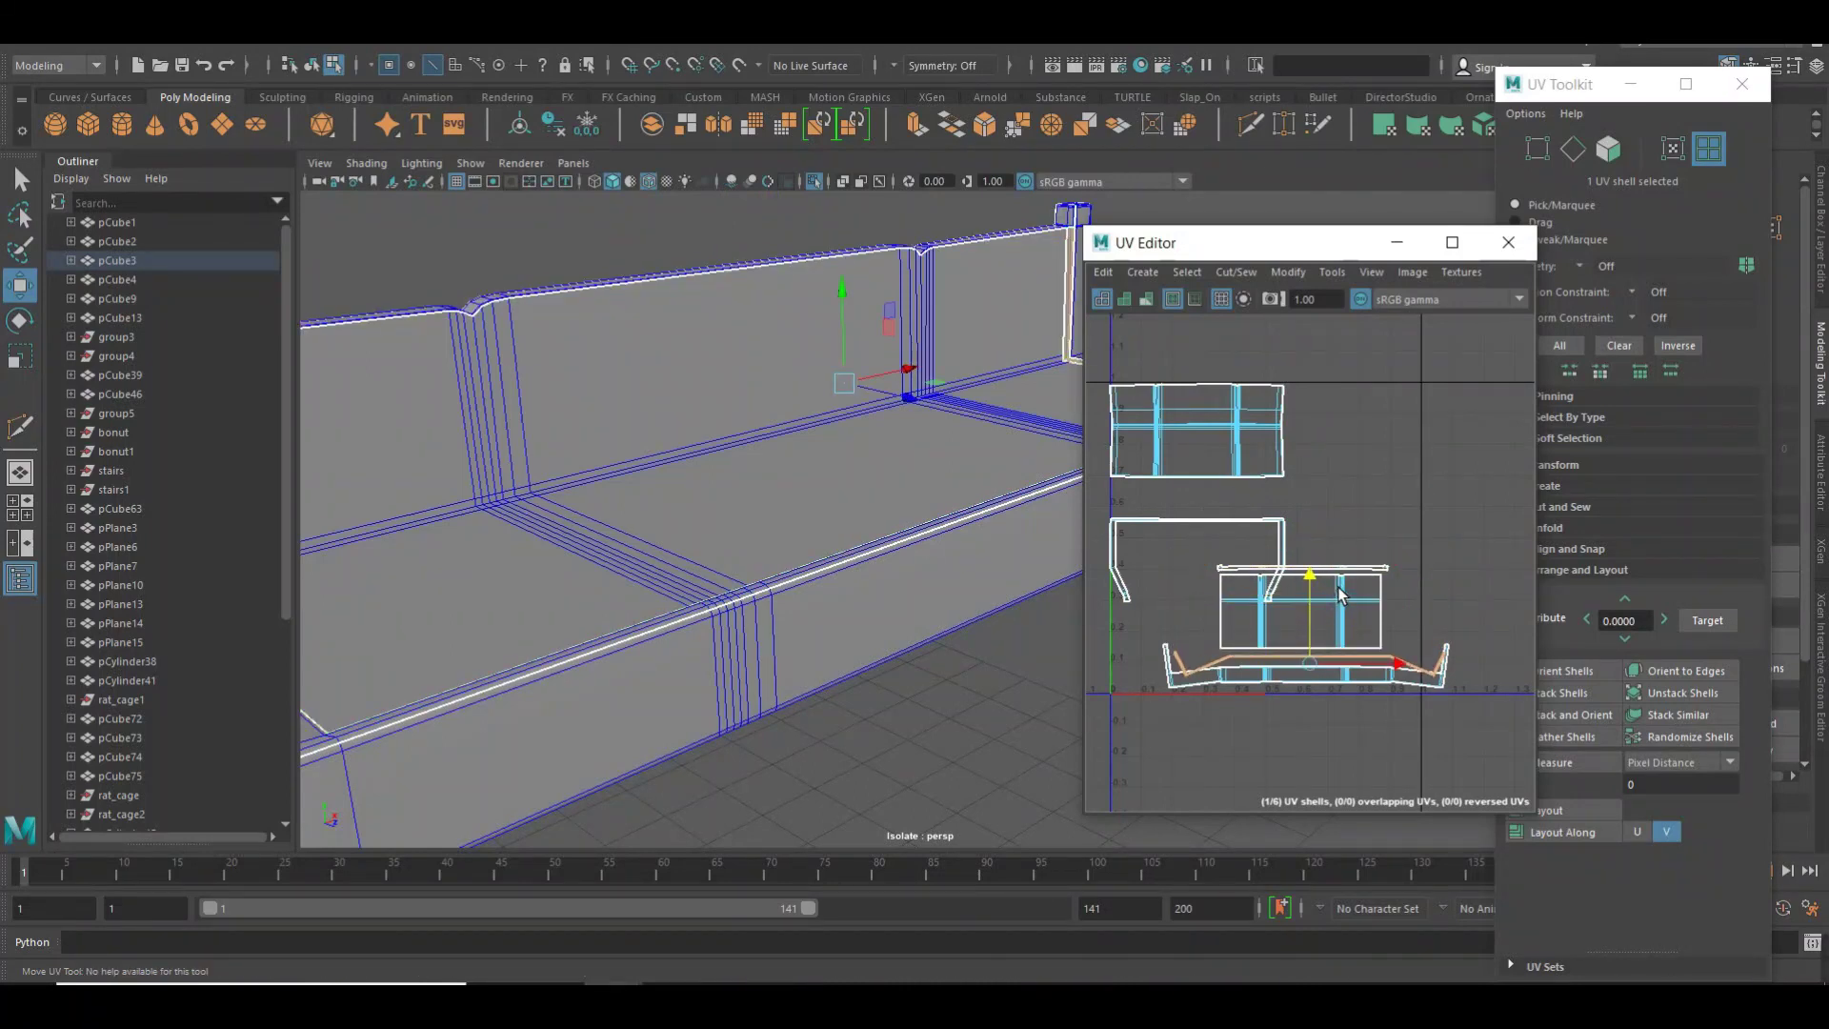
scroll(1323, 591, up, 3)
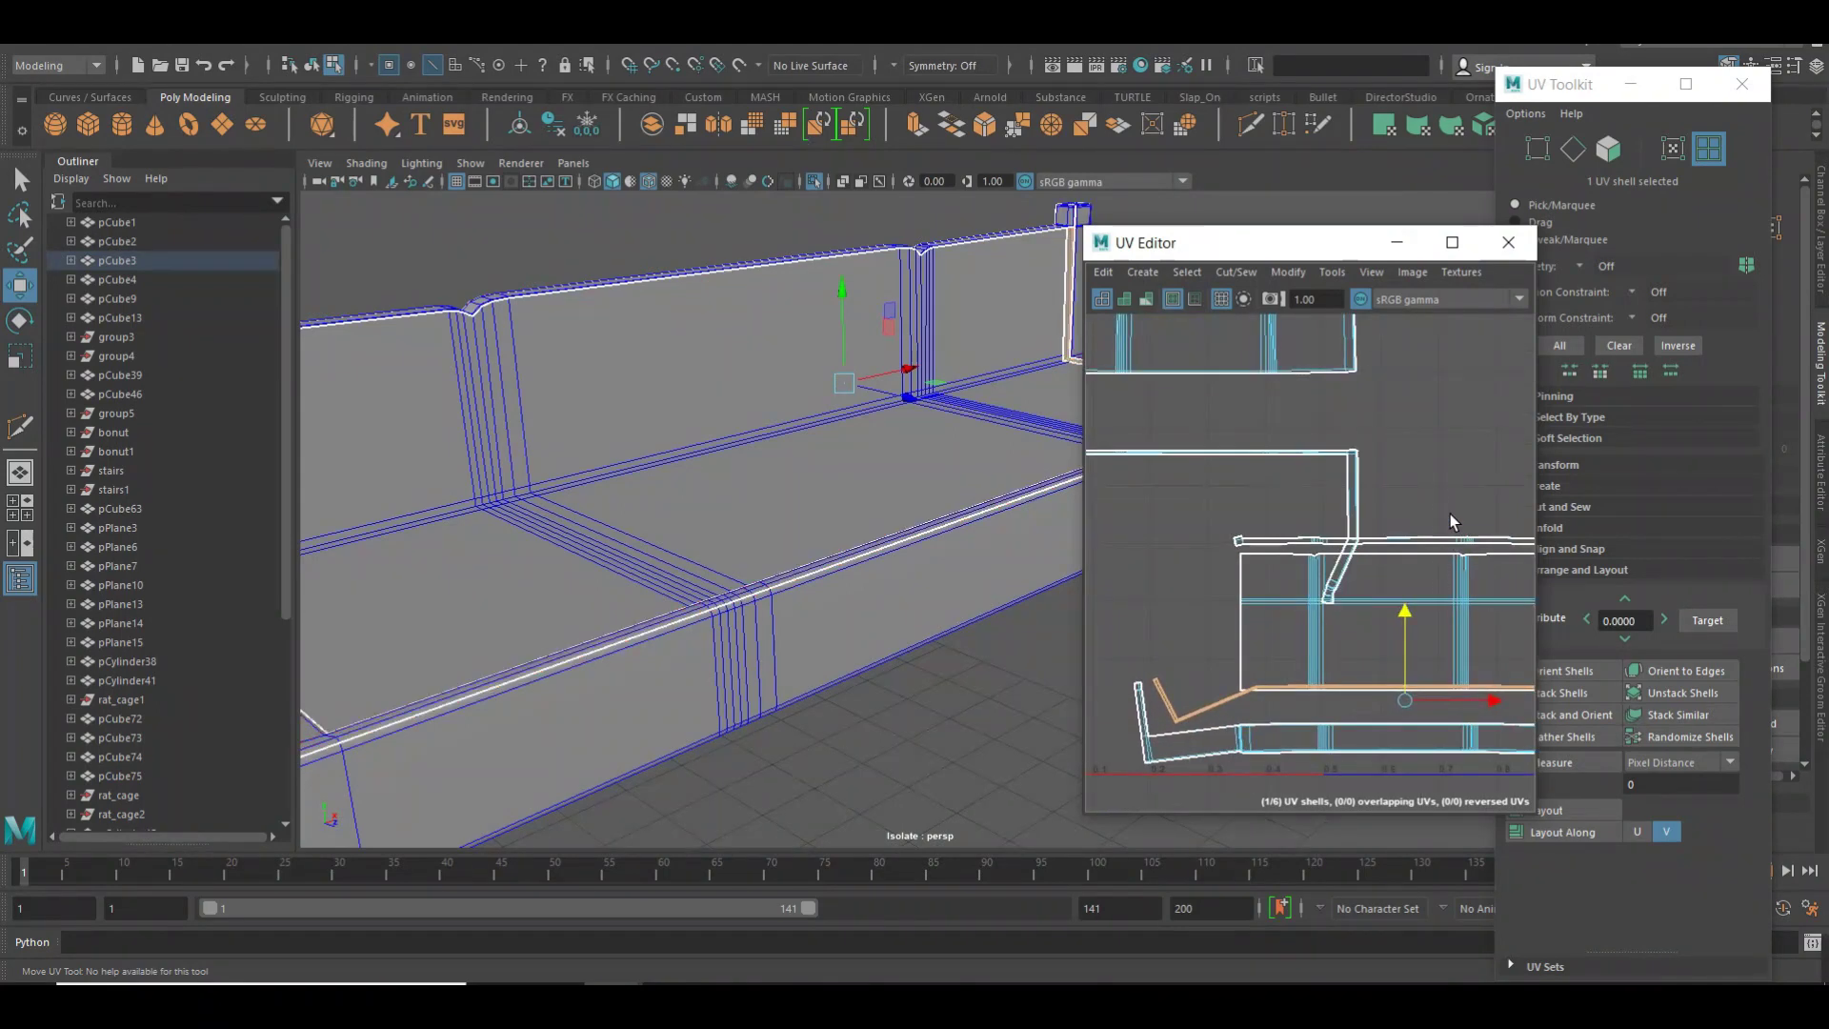
click(1443, 542)
drag(1397, 535, 1404, 519)
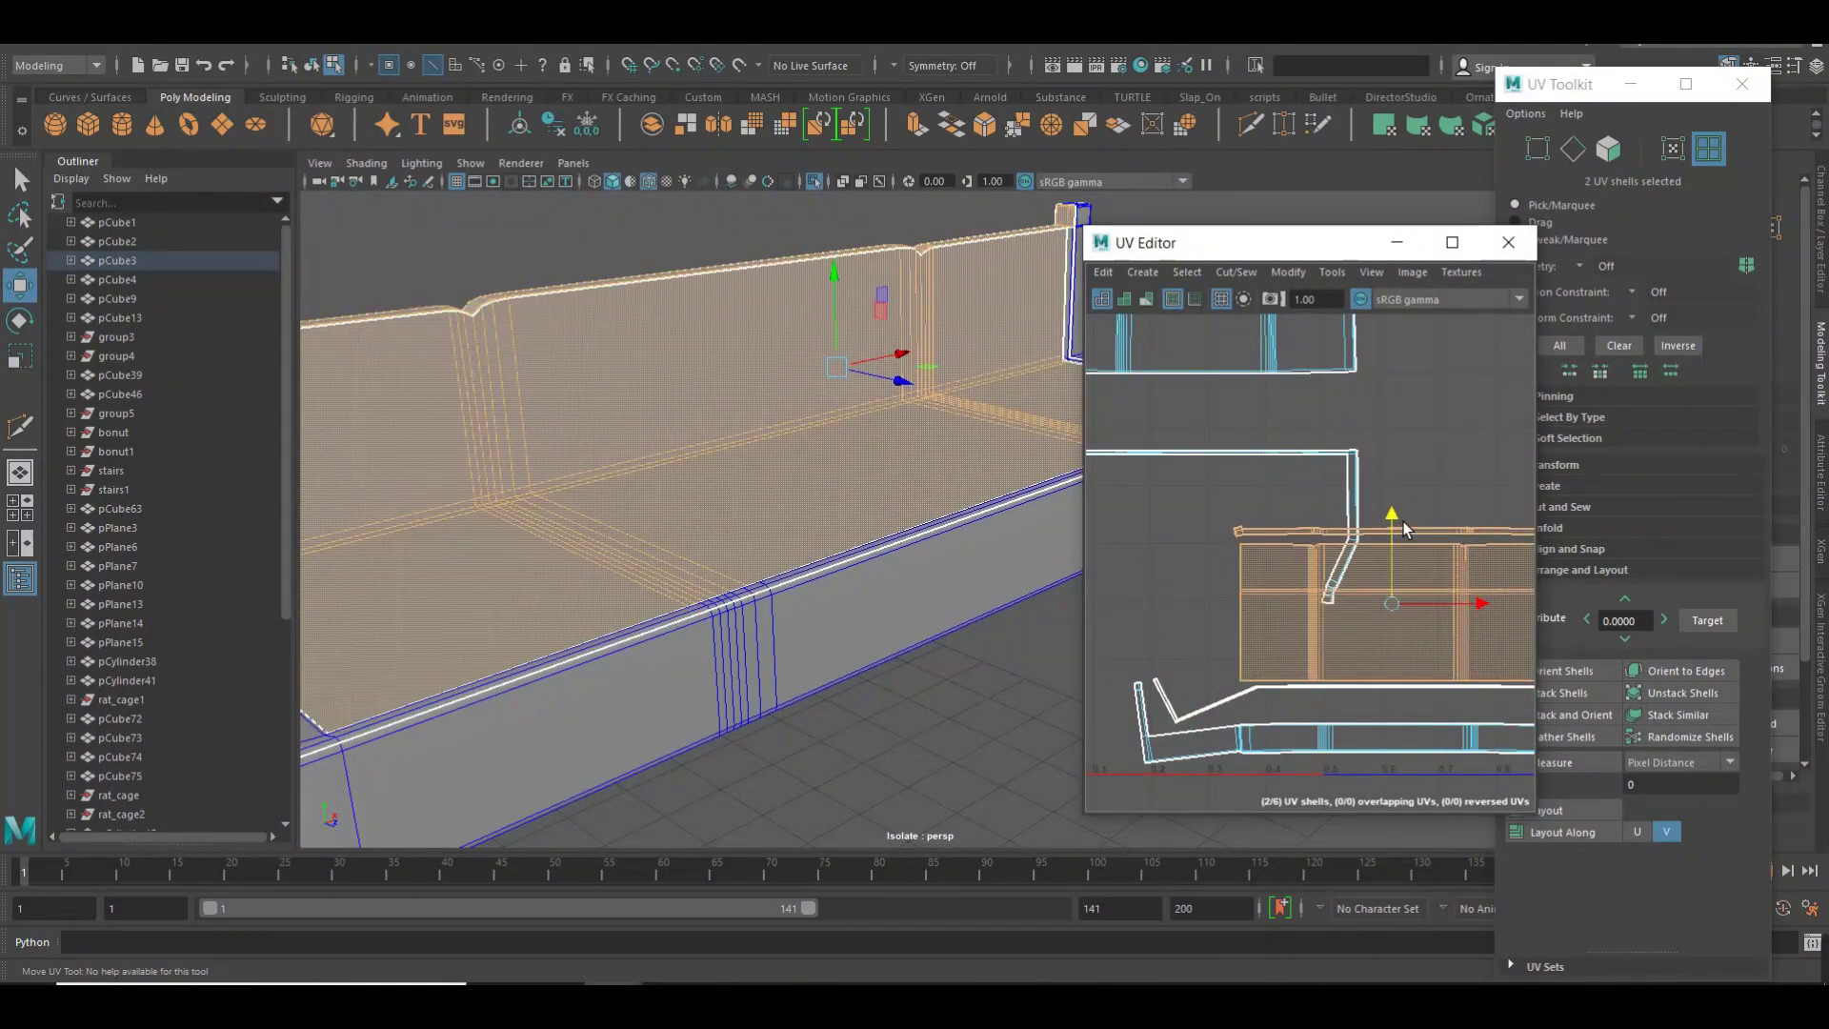
click(1395, 471)
scroll(1353, 486, down, 3)
Slide the L-shaped frame shell right, scale it wider, and lower it slightly.
click(1272, 562)
mouse_move(1272, 563)
mouse_down()
mouse_move(1446, 592)
mouse_move(1386, 565)
mouse_up()
key(r)
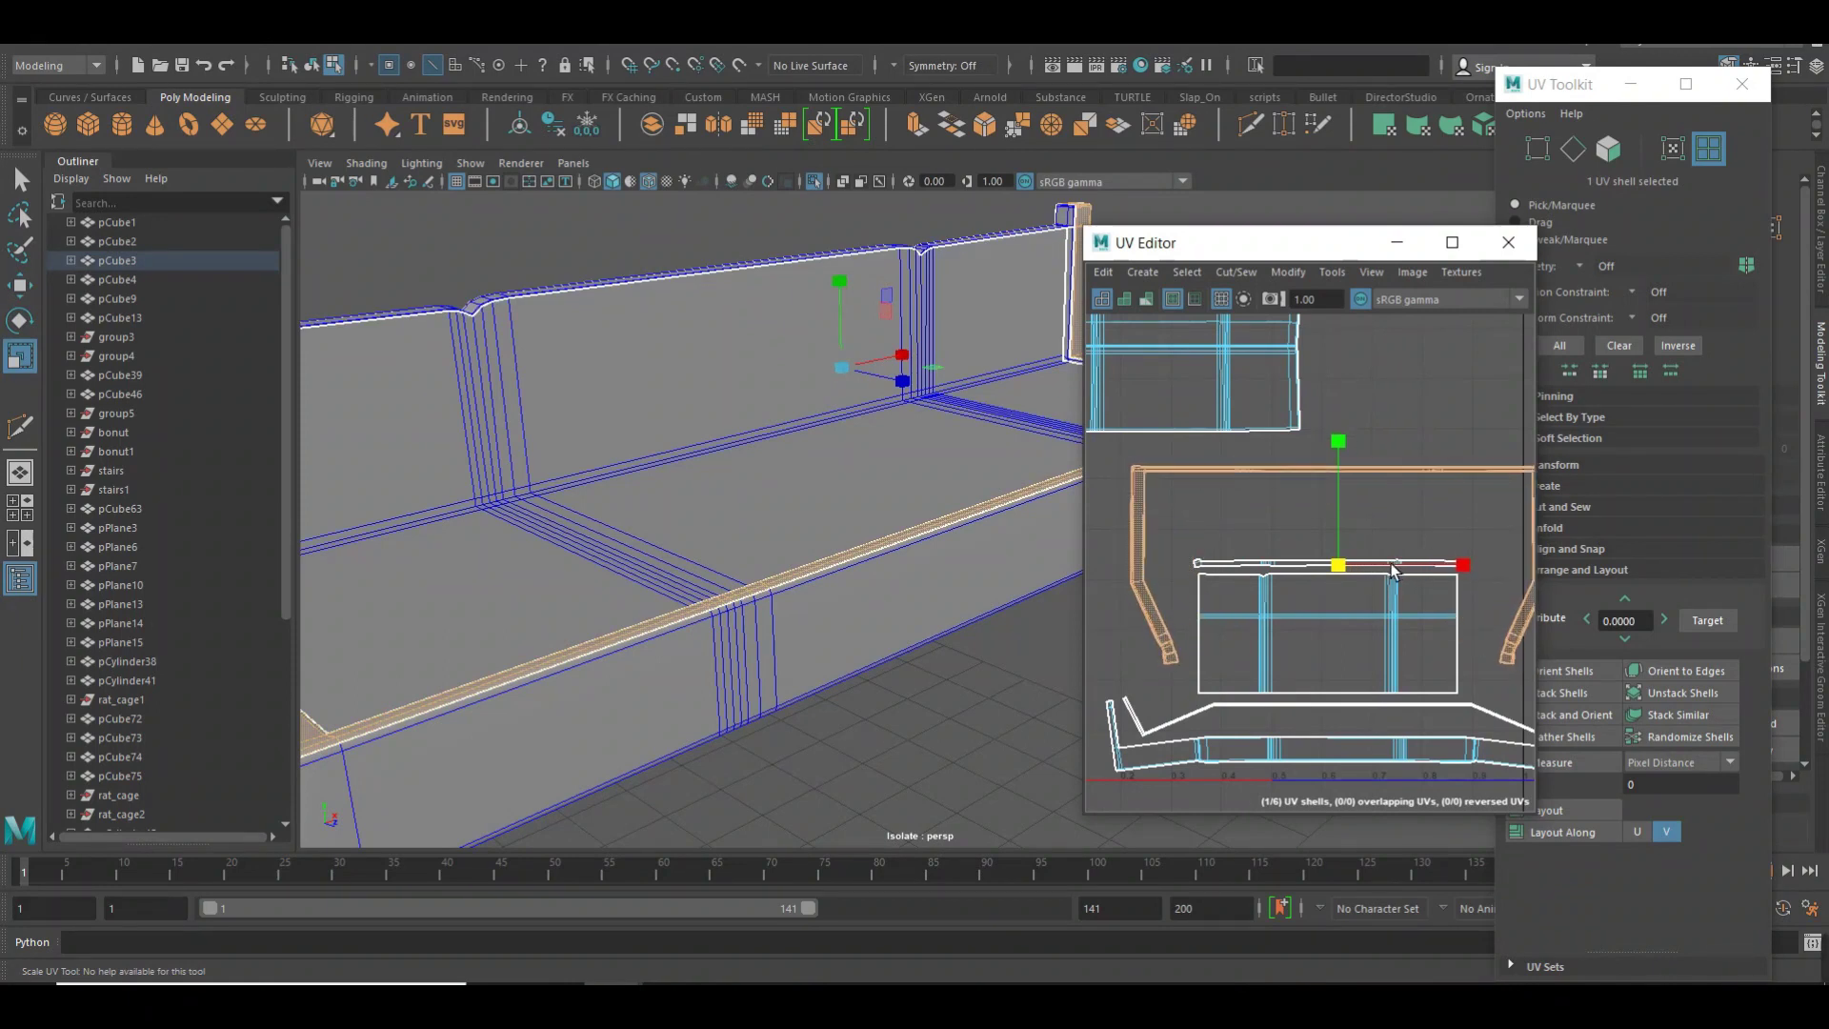
key(w)
drag(1347, 502, 1355, 531)
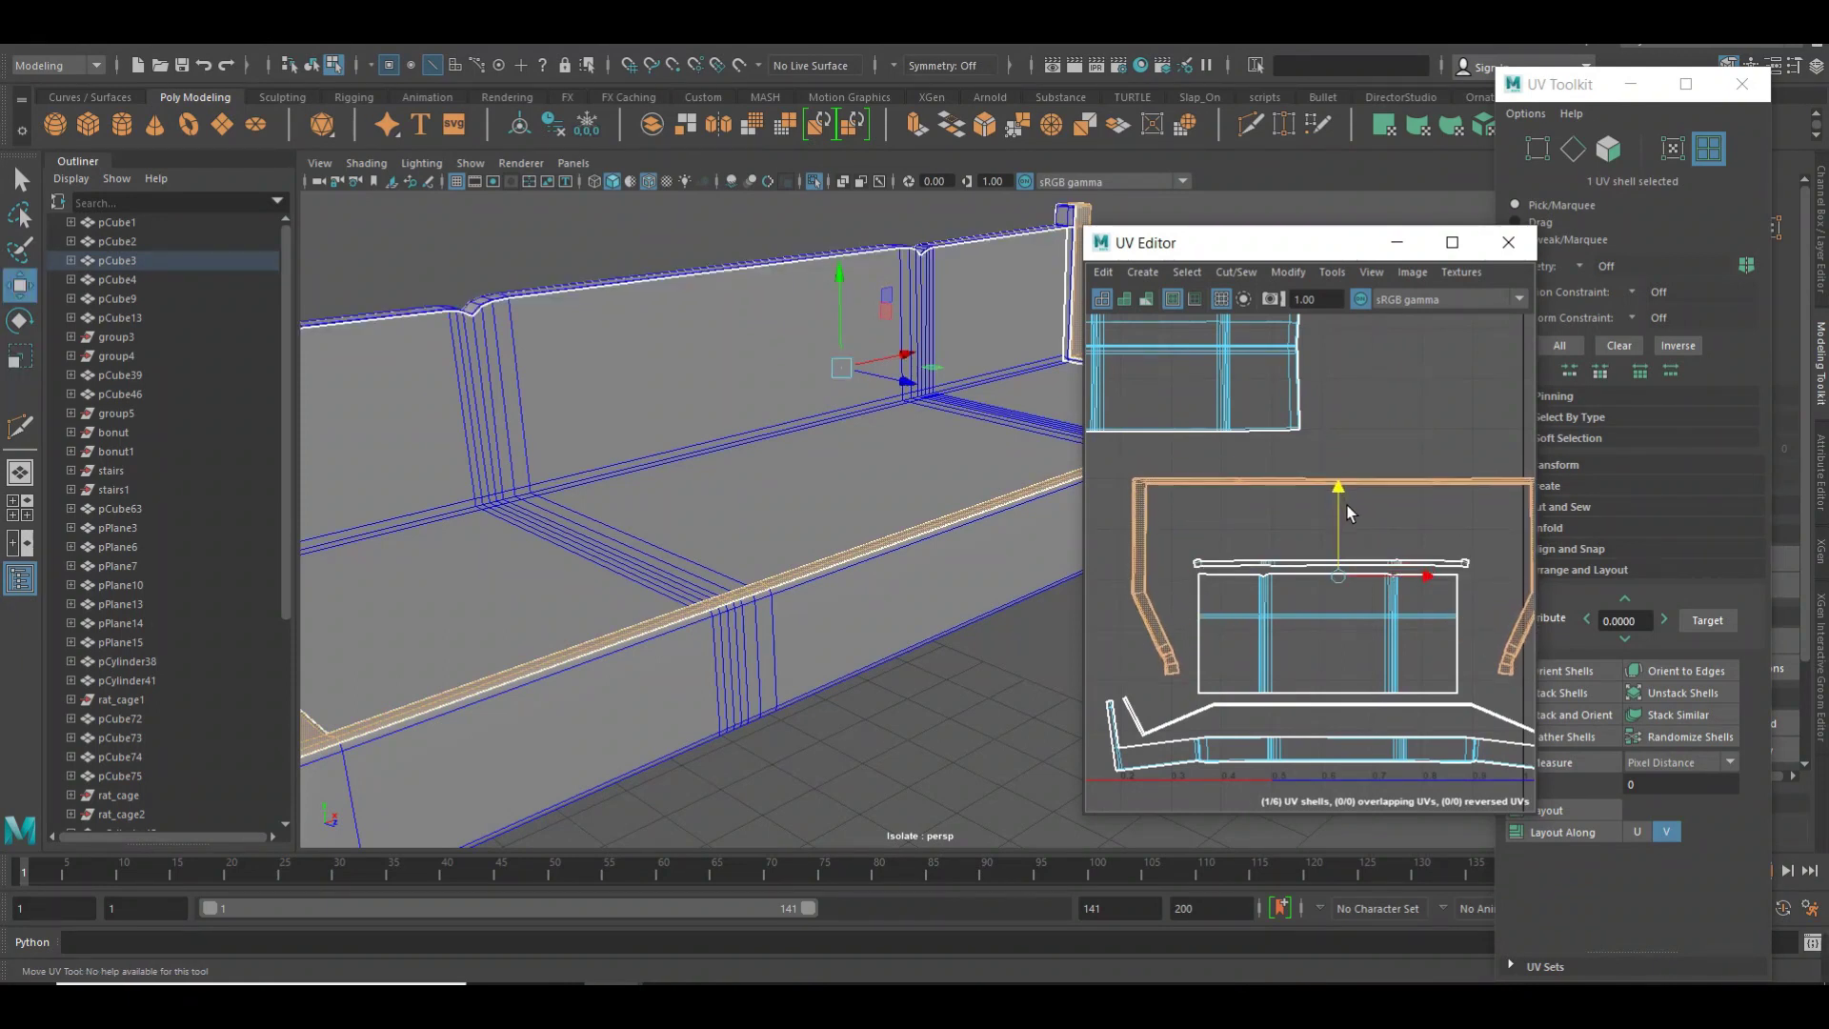
click(1303, 427)
scroll(1381, 534, down, 2)
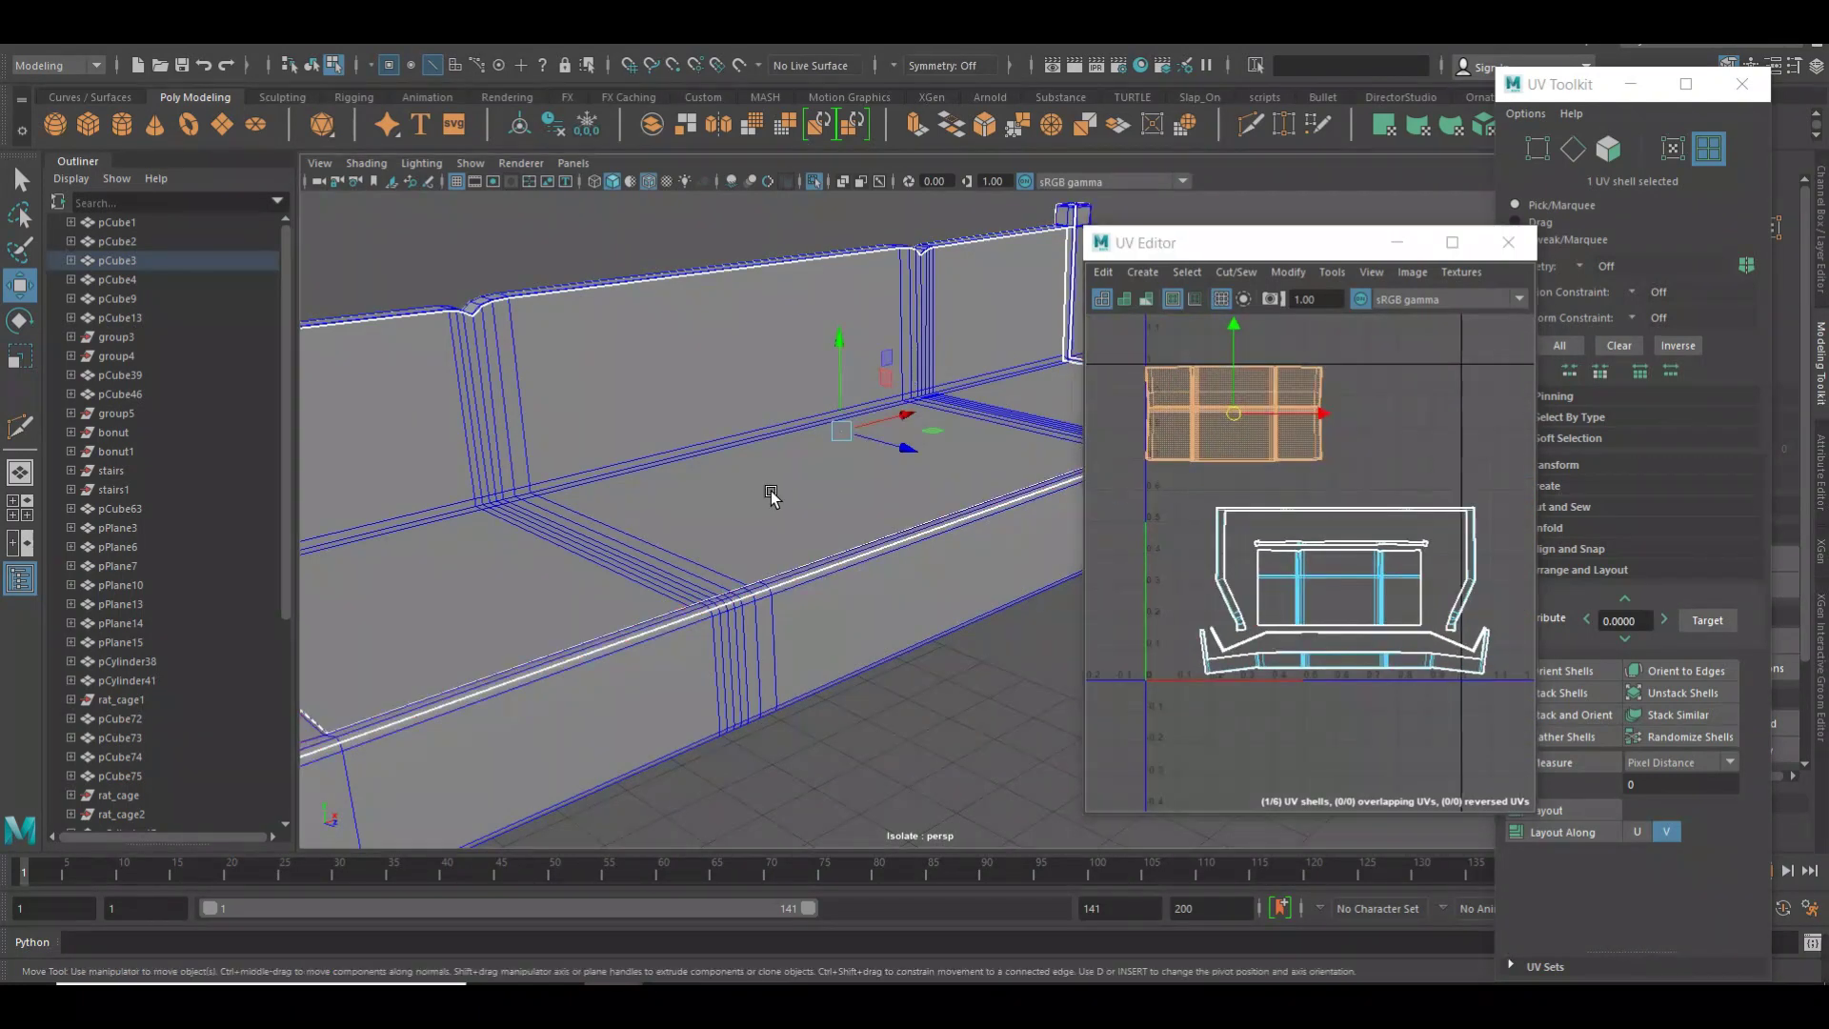
Shift the upper cushion shell right and the five lower shells left.
key(4)
key(5)
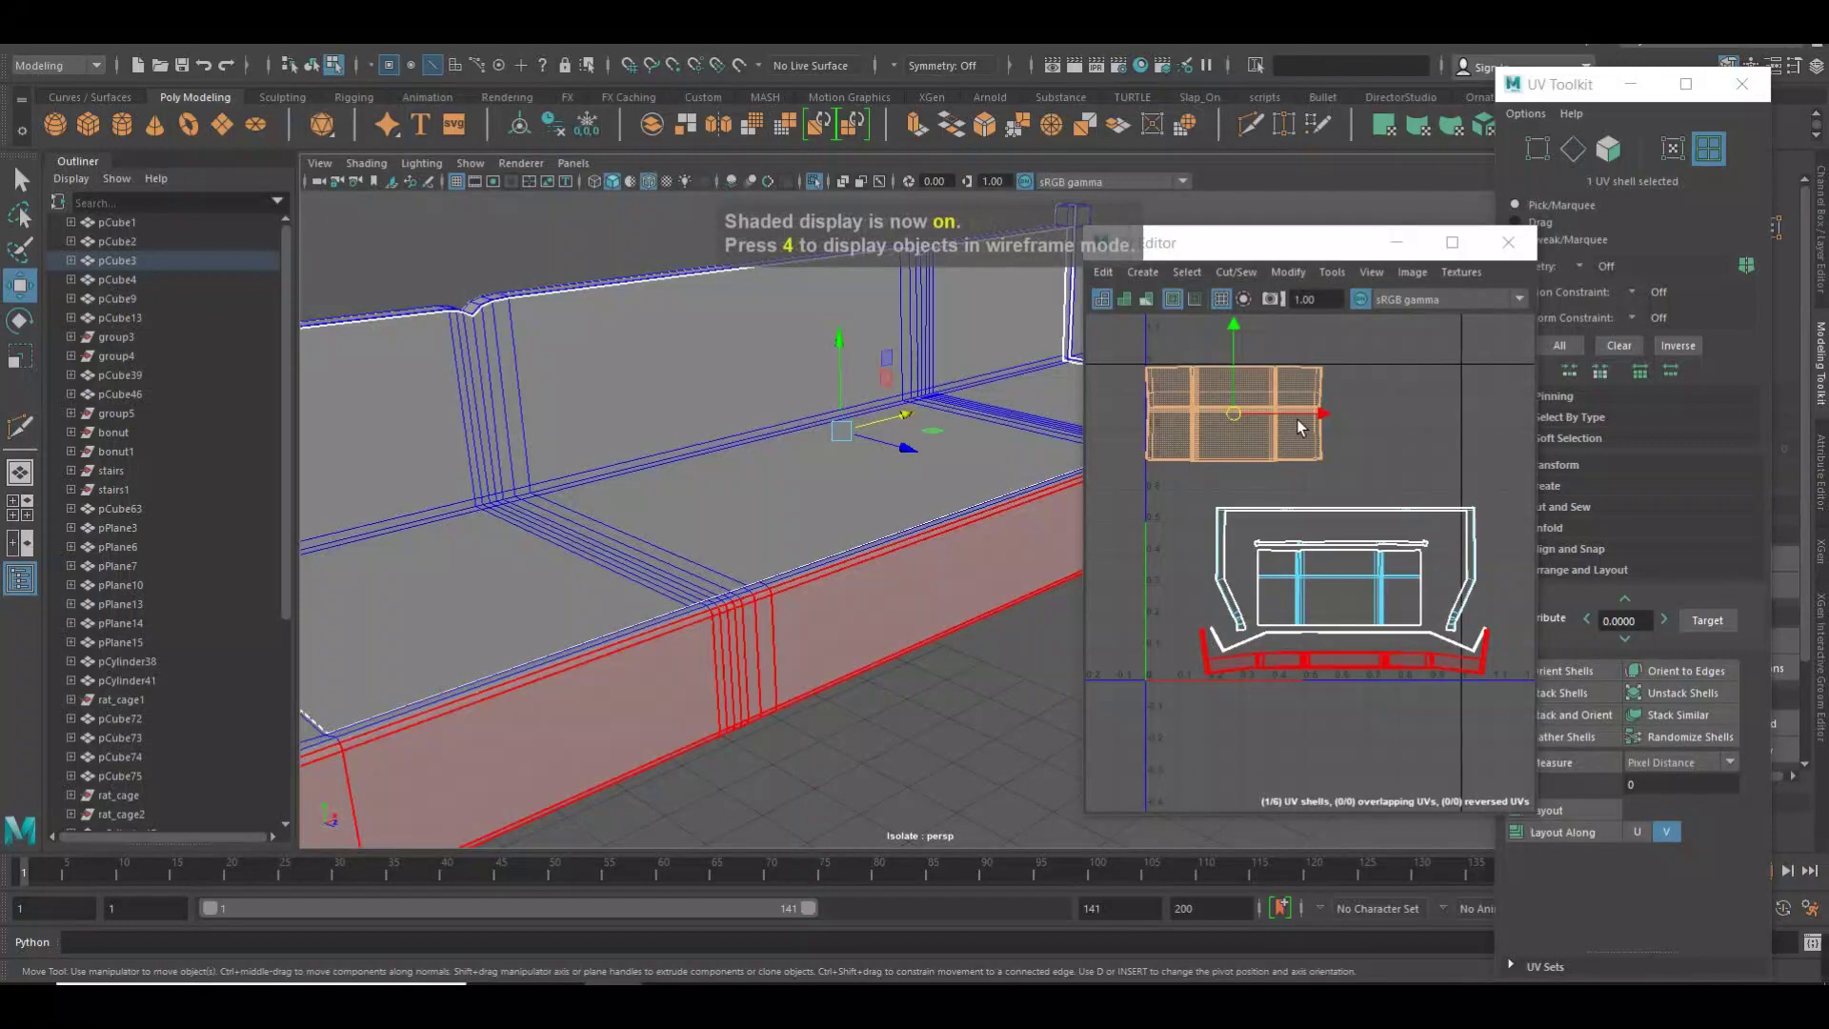
drag(1301, 427, 1381, 434)
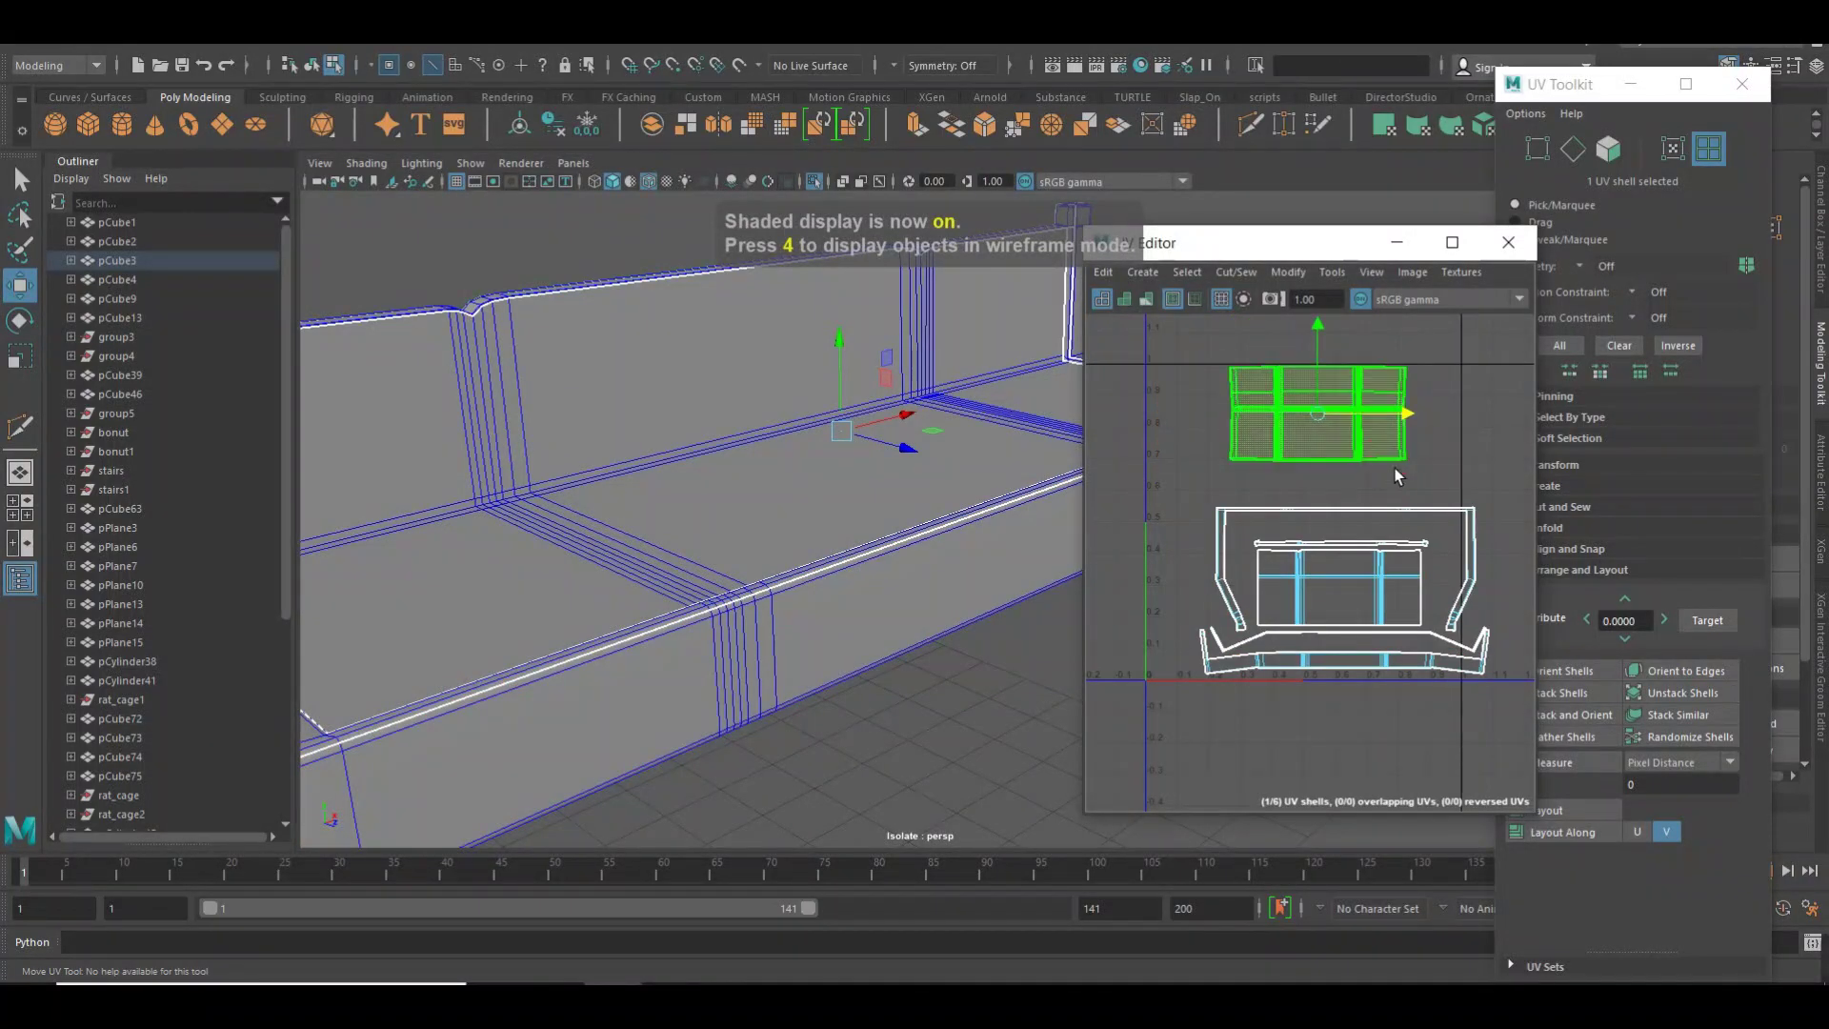
click(1361, 629)
mouse_move(1411, 598)
mouse_down()
mouse_move(1359, 602)
mouse_move(1373, 592)
mouse_up()
click(1313, 528)
Move the upper cushion shell into the tile, enlarge it, and show the checker texture.
click(1334, 381)
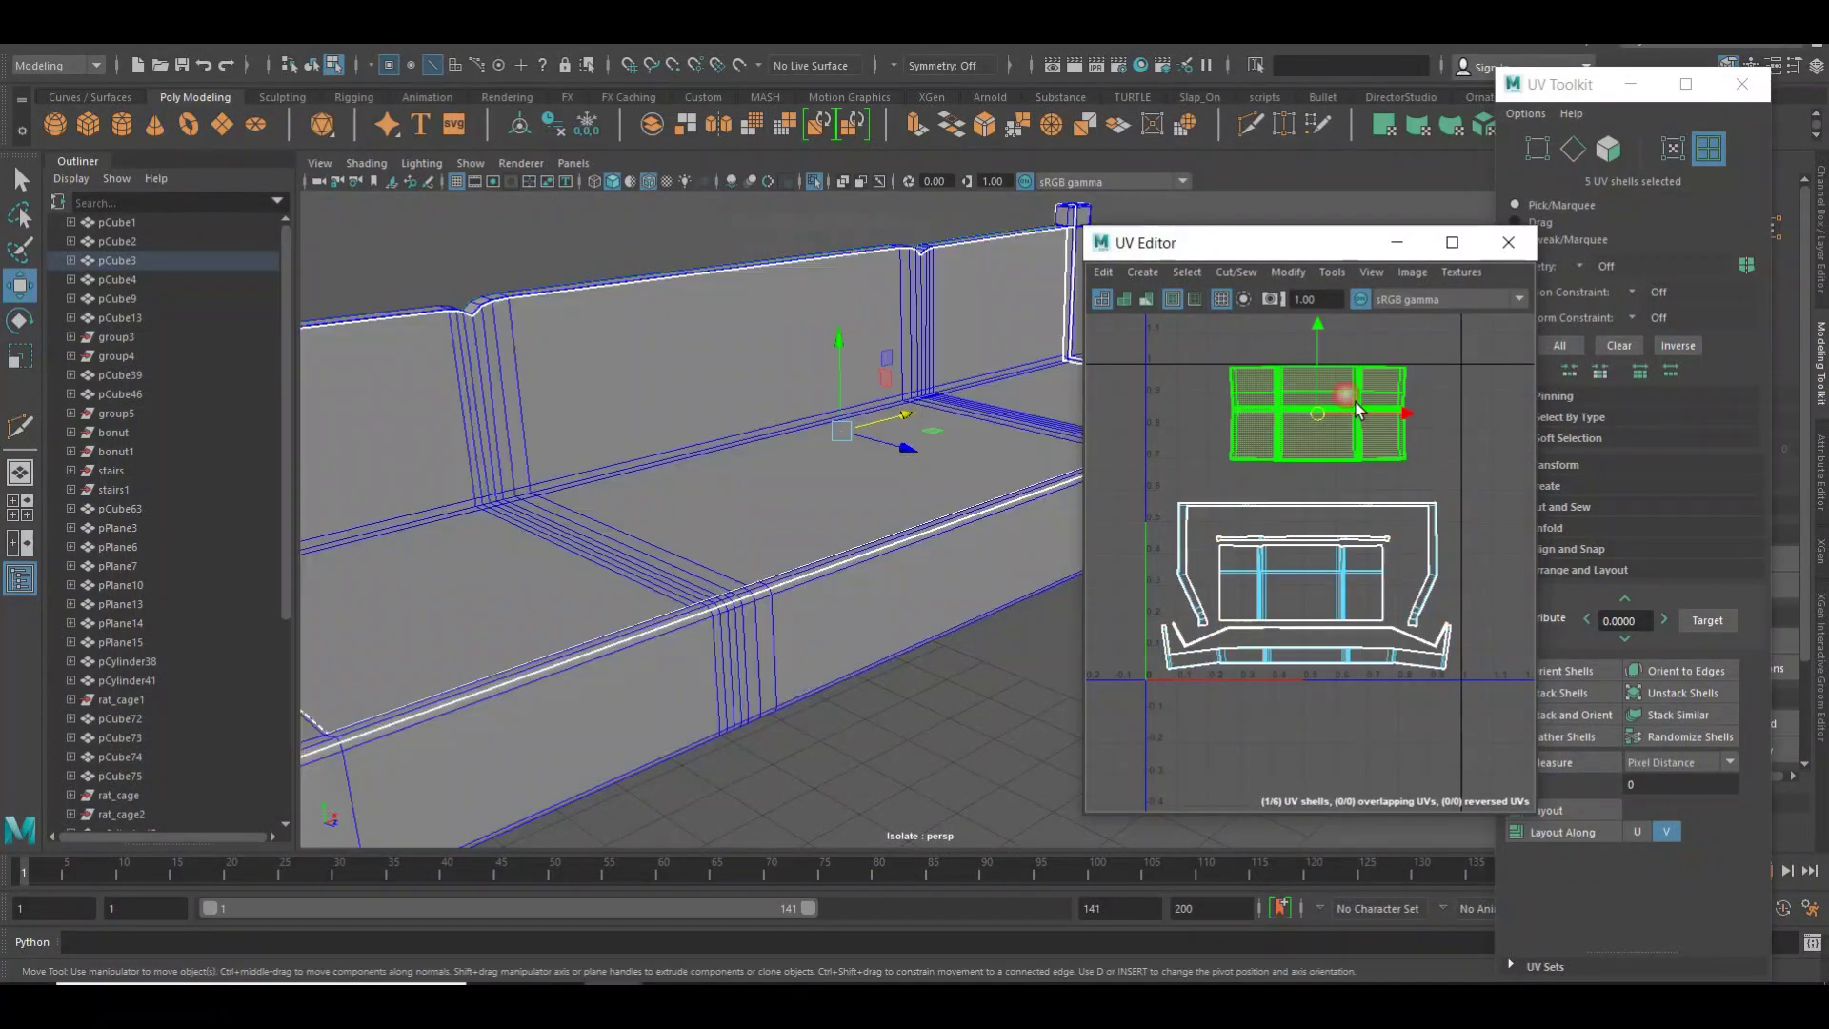
drag(1333, 372, 1331, 402)
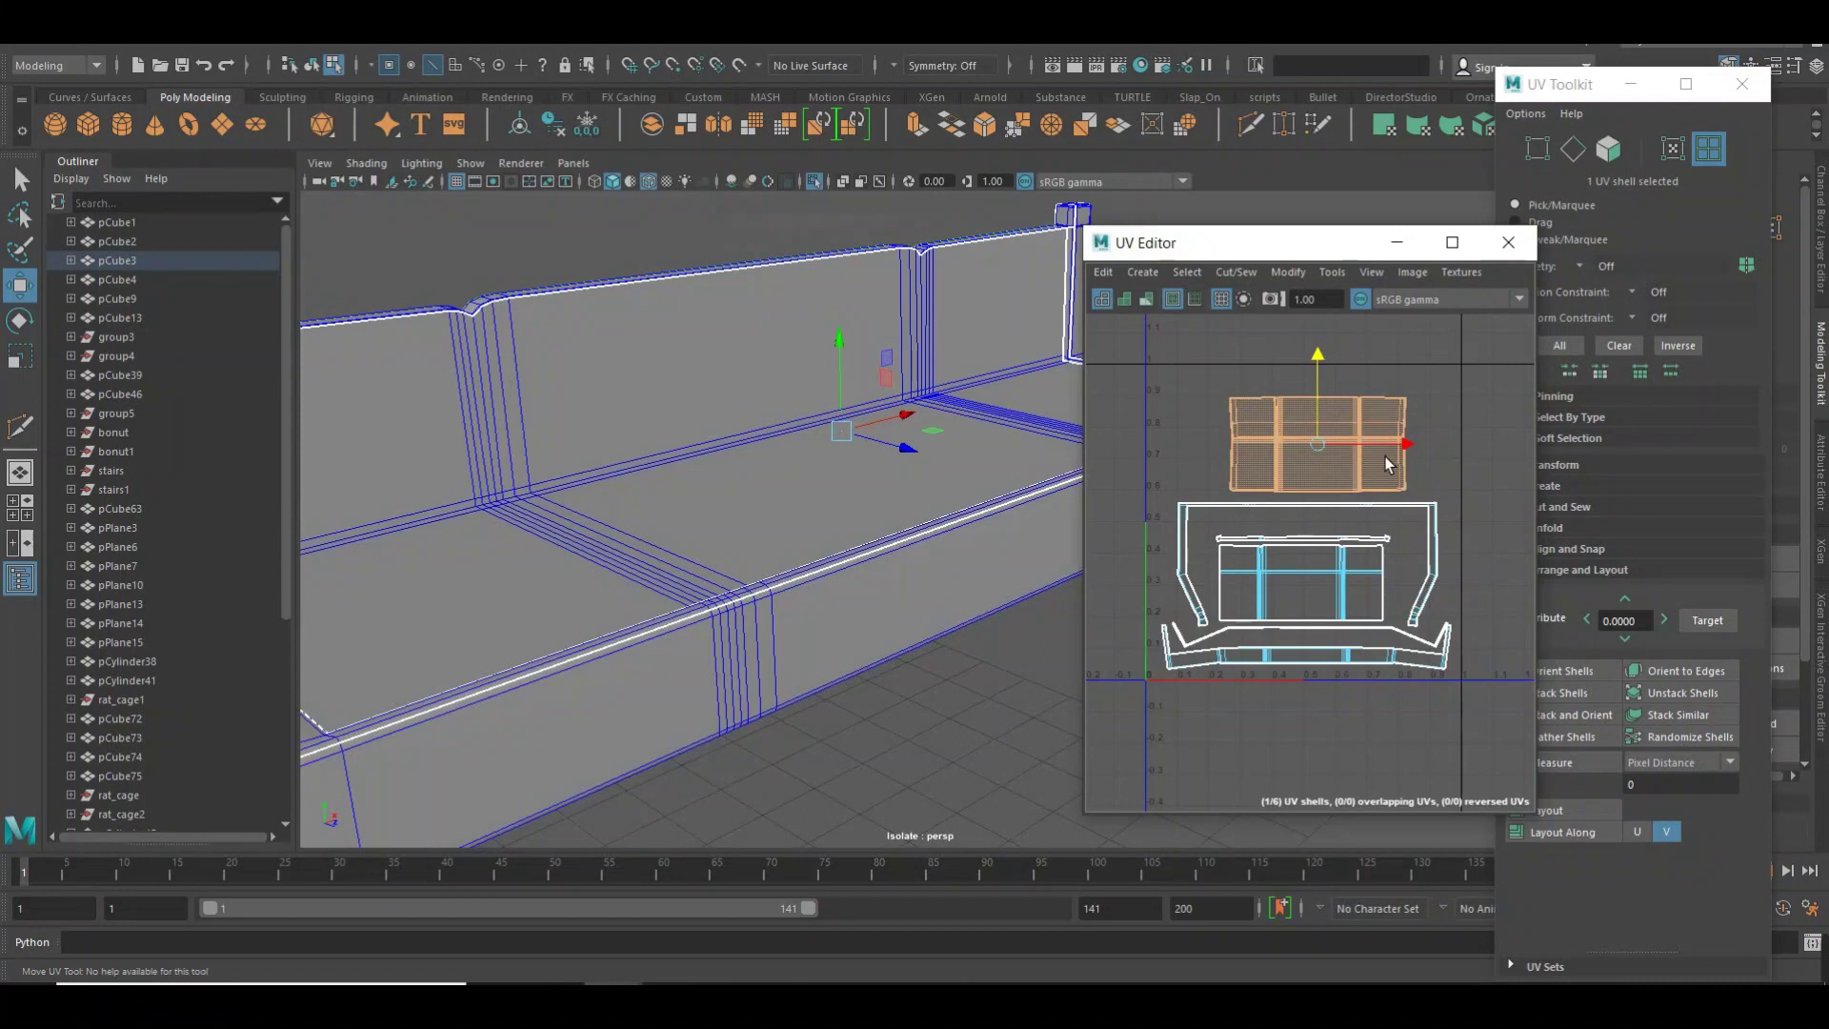
drag(1377, 456, 1323, 384)
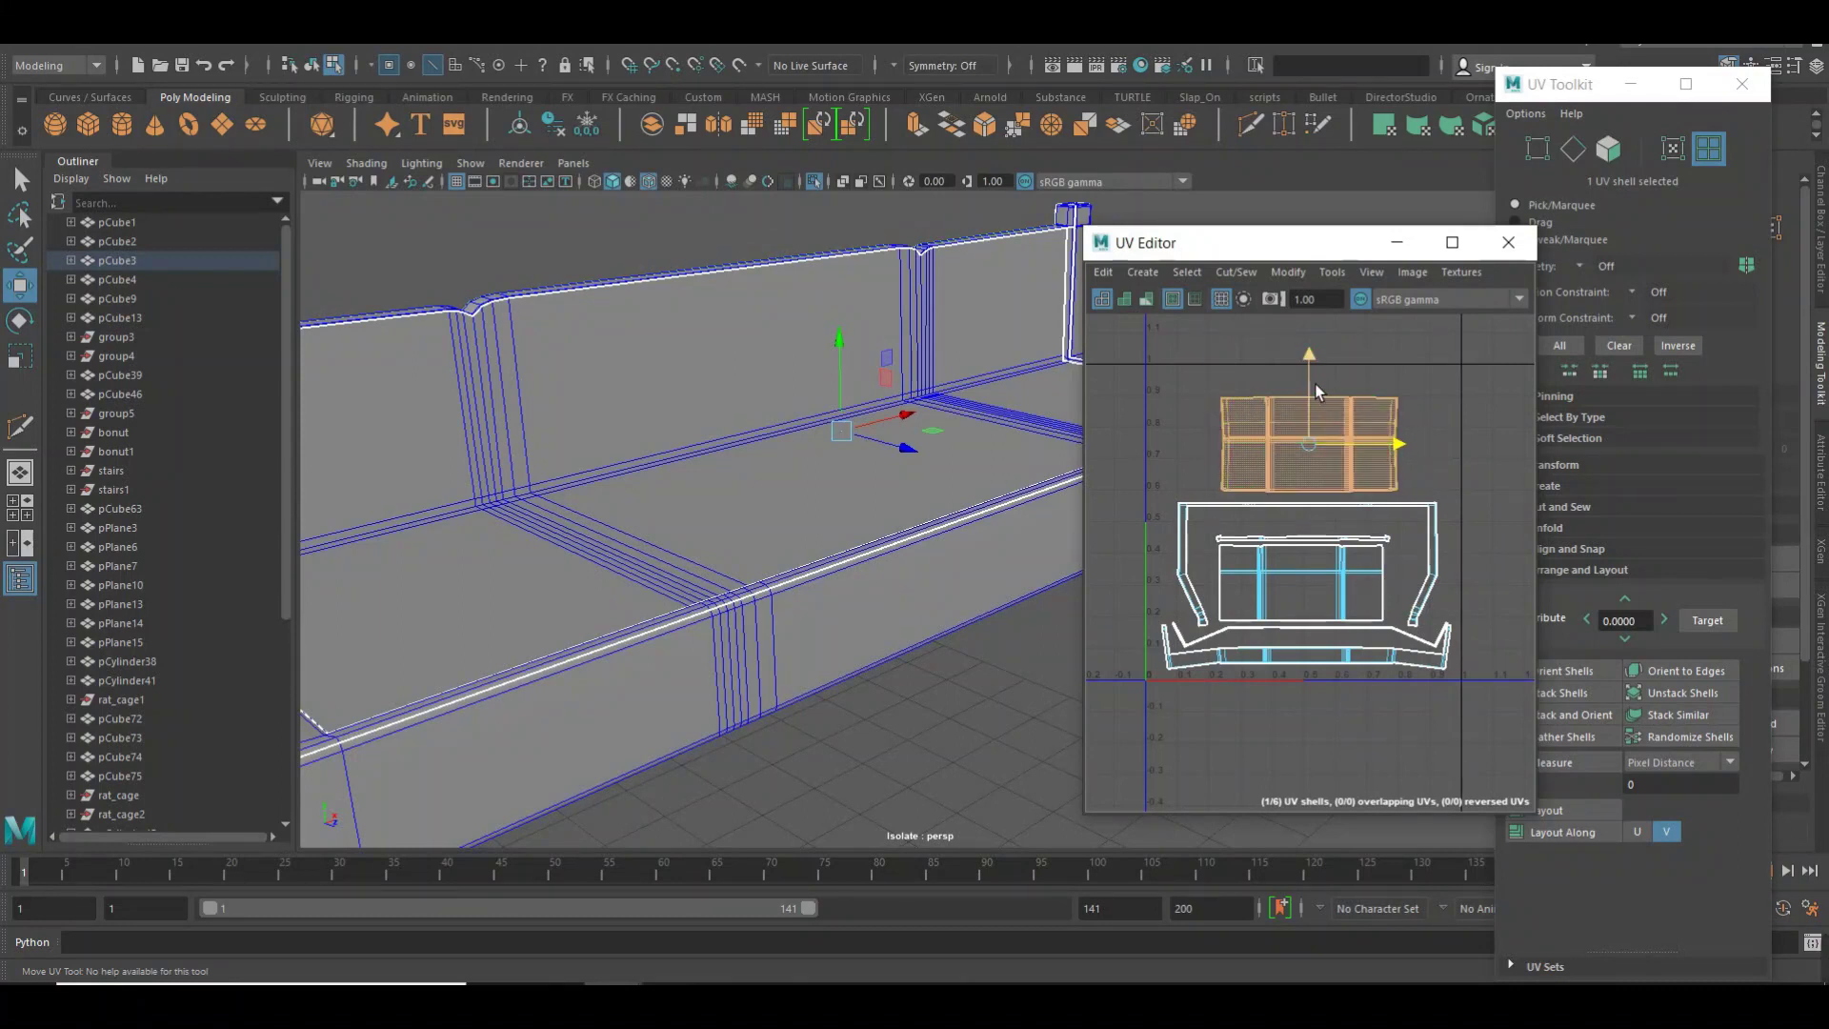
drag(1327, 449, 1351, 431)
key(w)
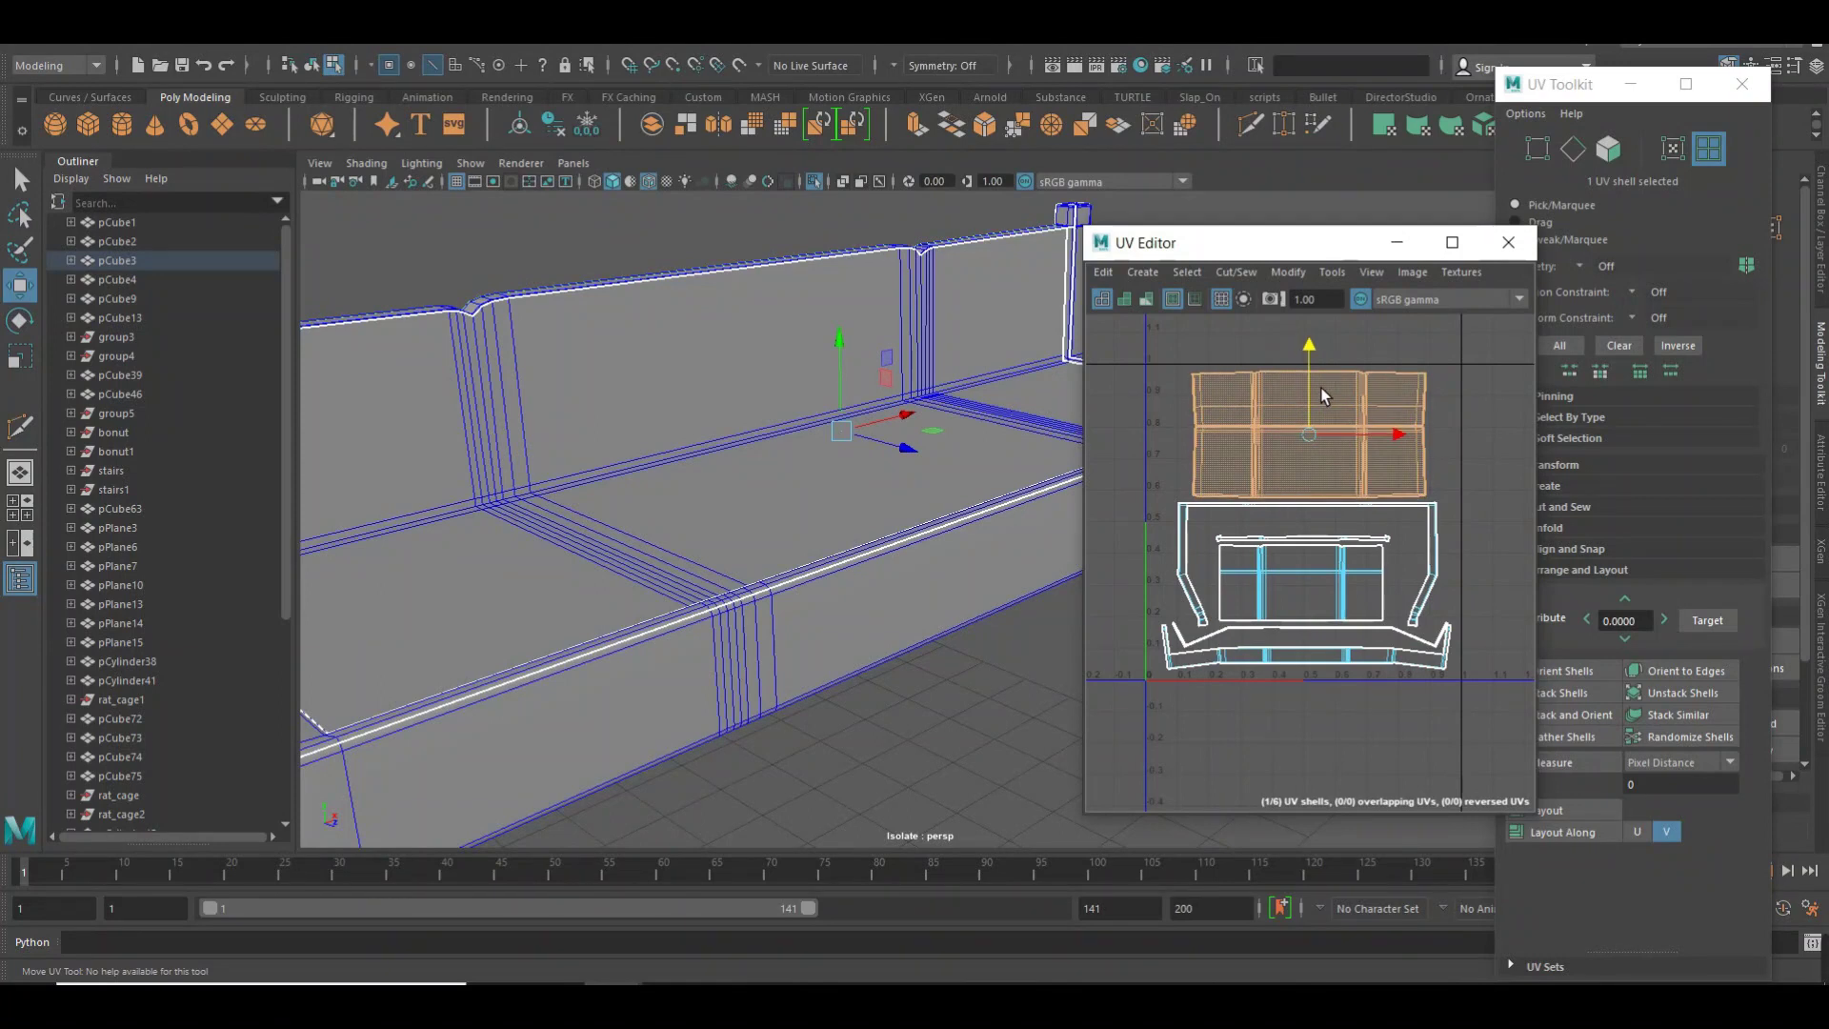
click(1479, 429)
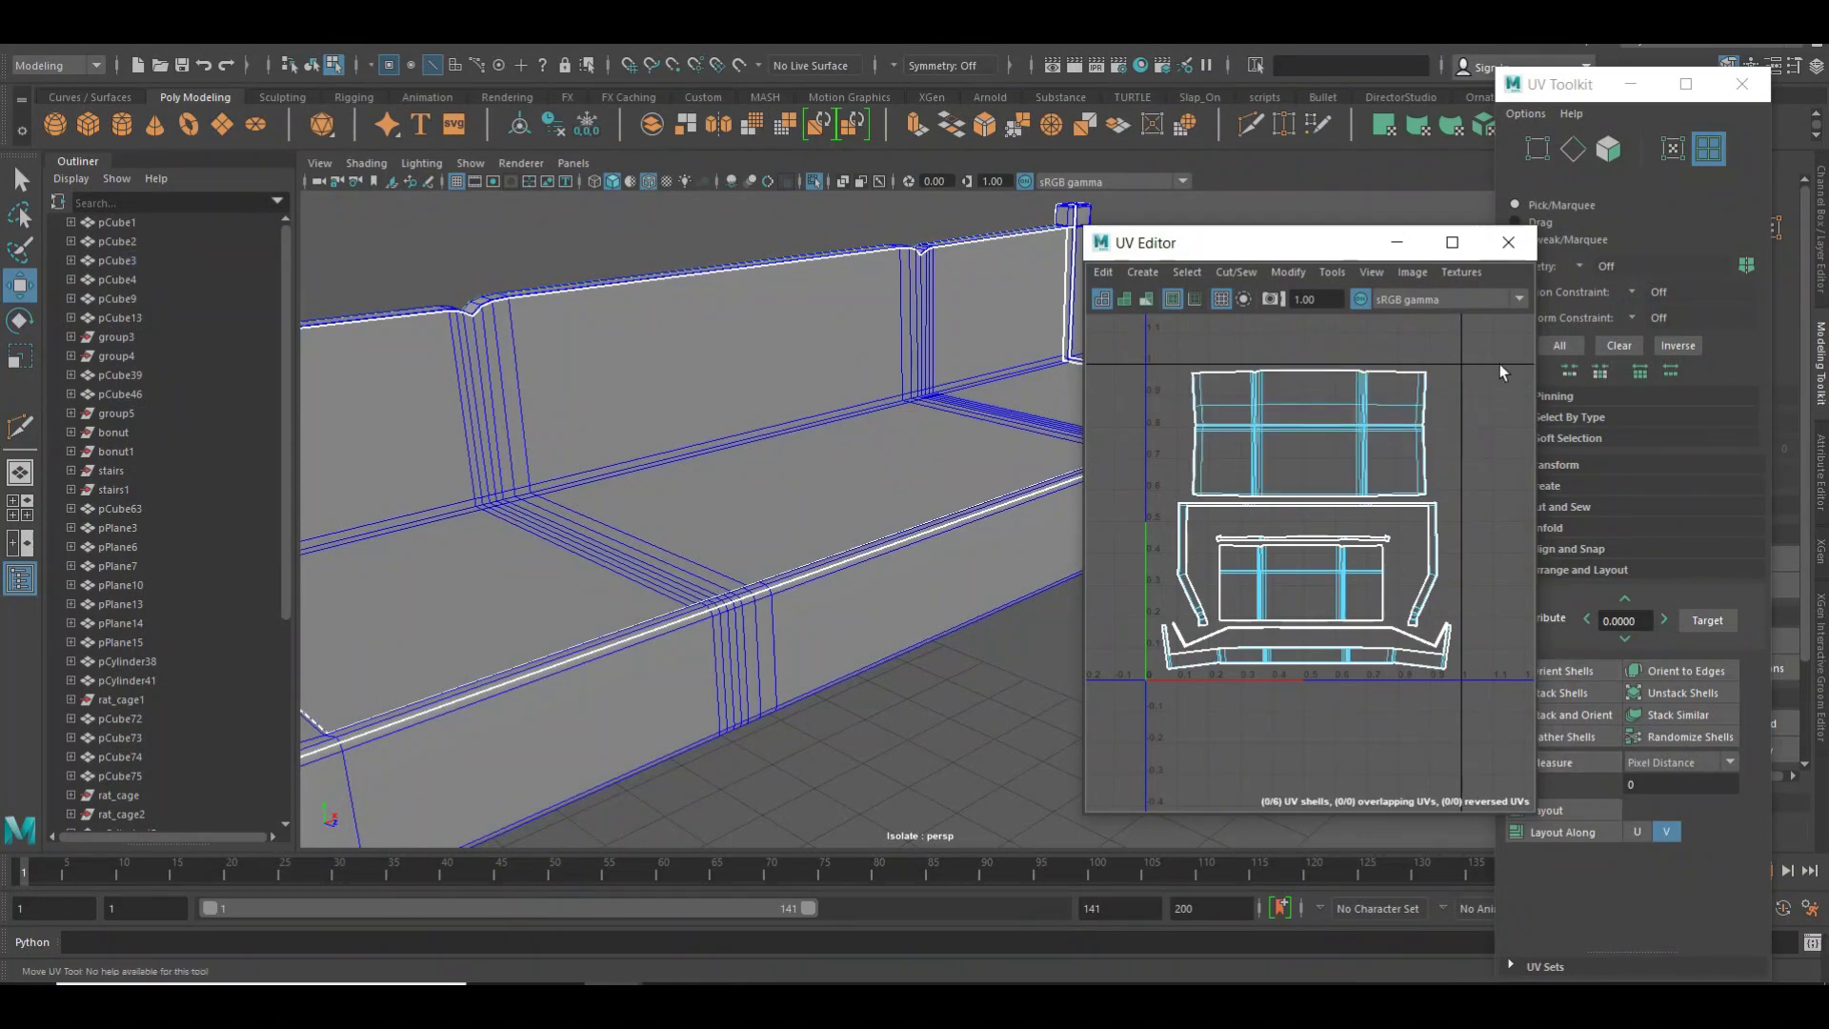
click(1472, 282)
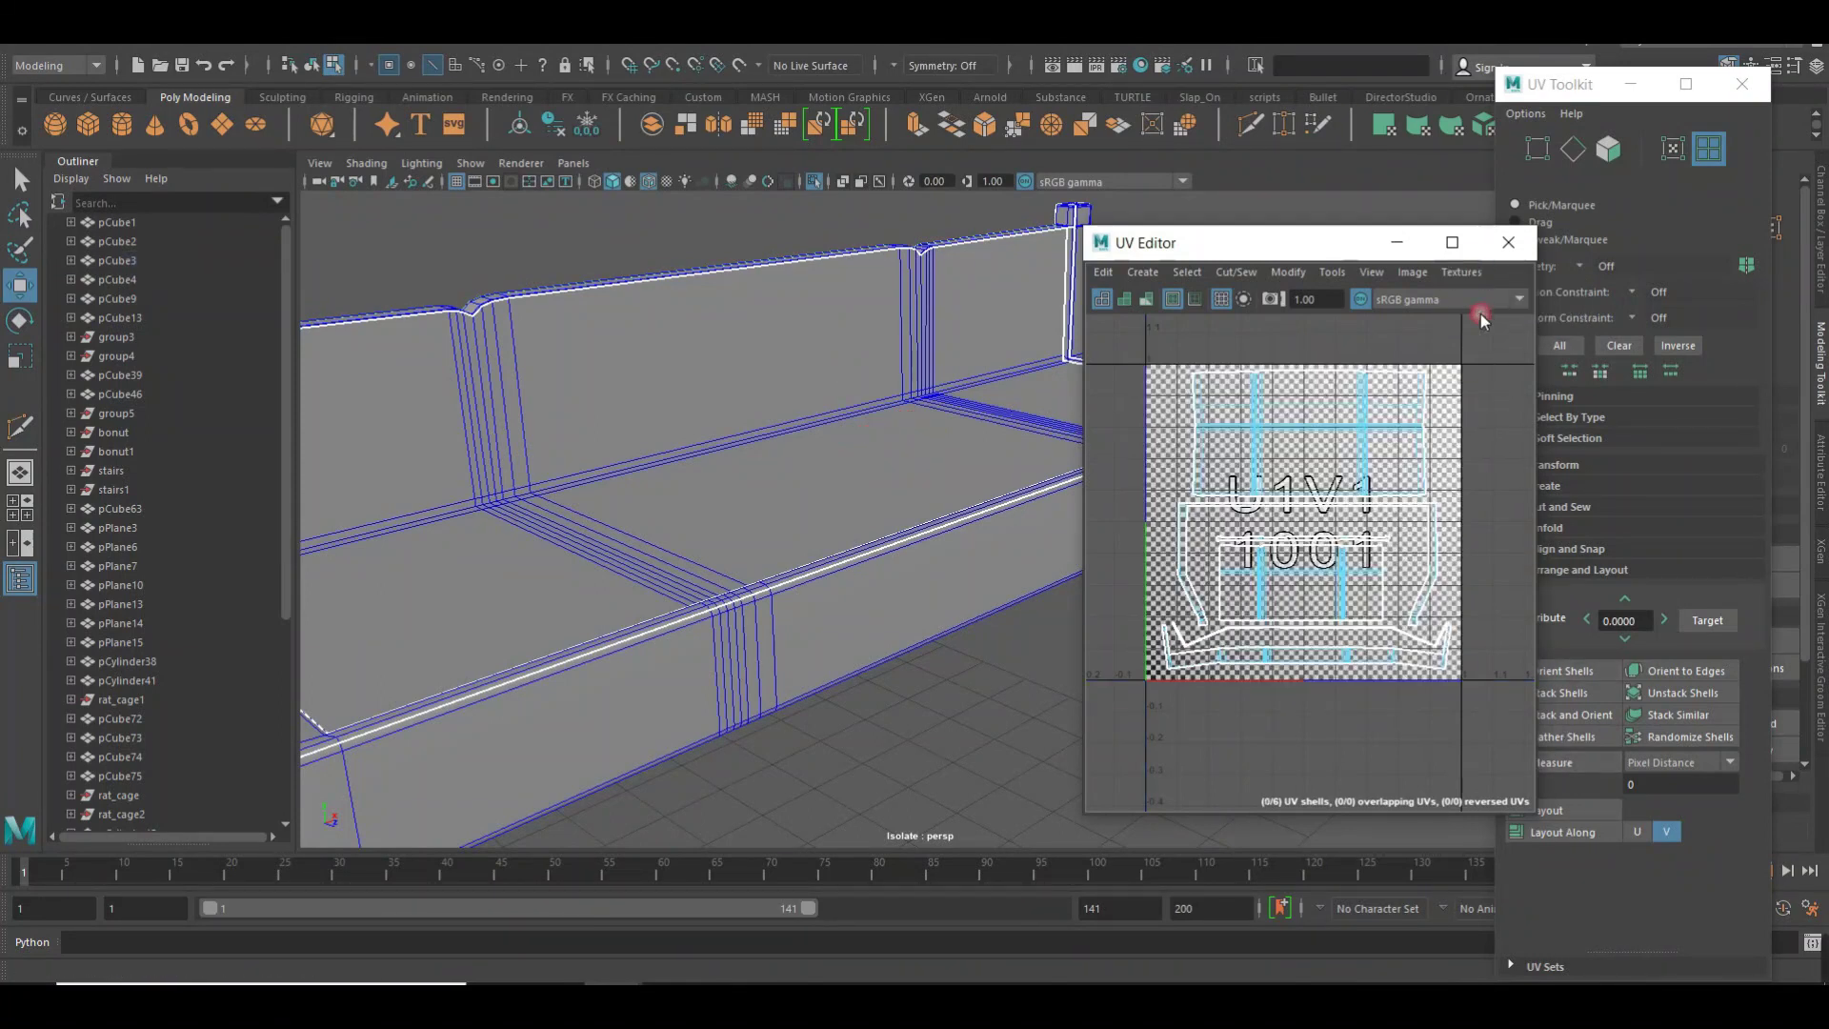
Orbit around the bench to inspect the checkered back, then pick the cushion and frame UV shells.
alt+right_drag(820, 576, 782, 610)
alt+drag(782, 609, 756, 654)
mouse_move(756, 654)
alt+right_down()
mouse_move(800, 667)
mouse_move(784, 543)
mouse_move(935, 581)
mouse_move(878, 626)
alt+right_up()
alt+drag(899, 625, 888, 648)
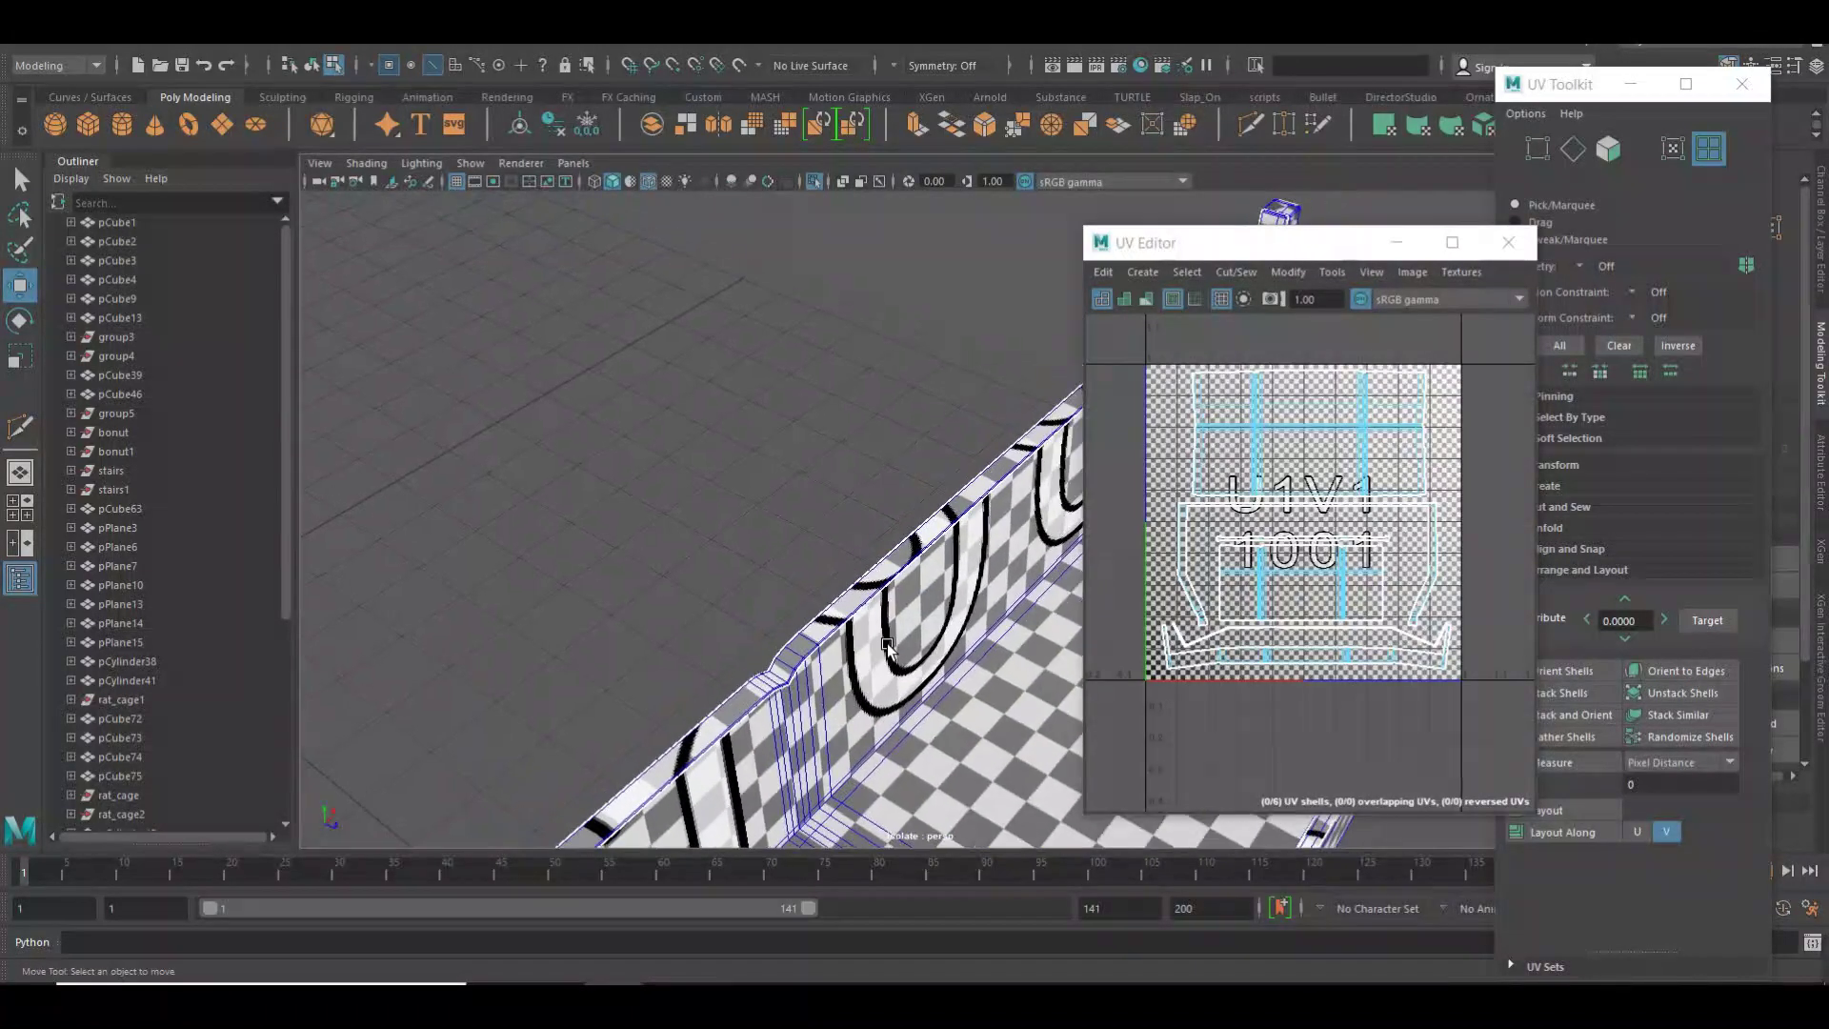
click(1277, 479)
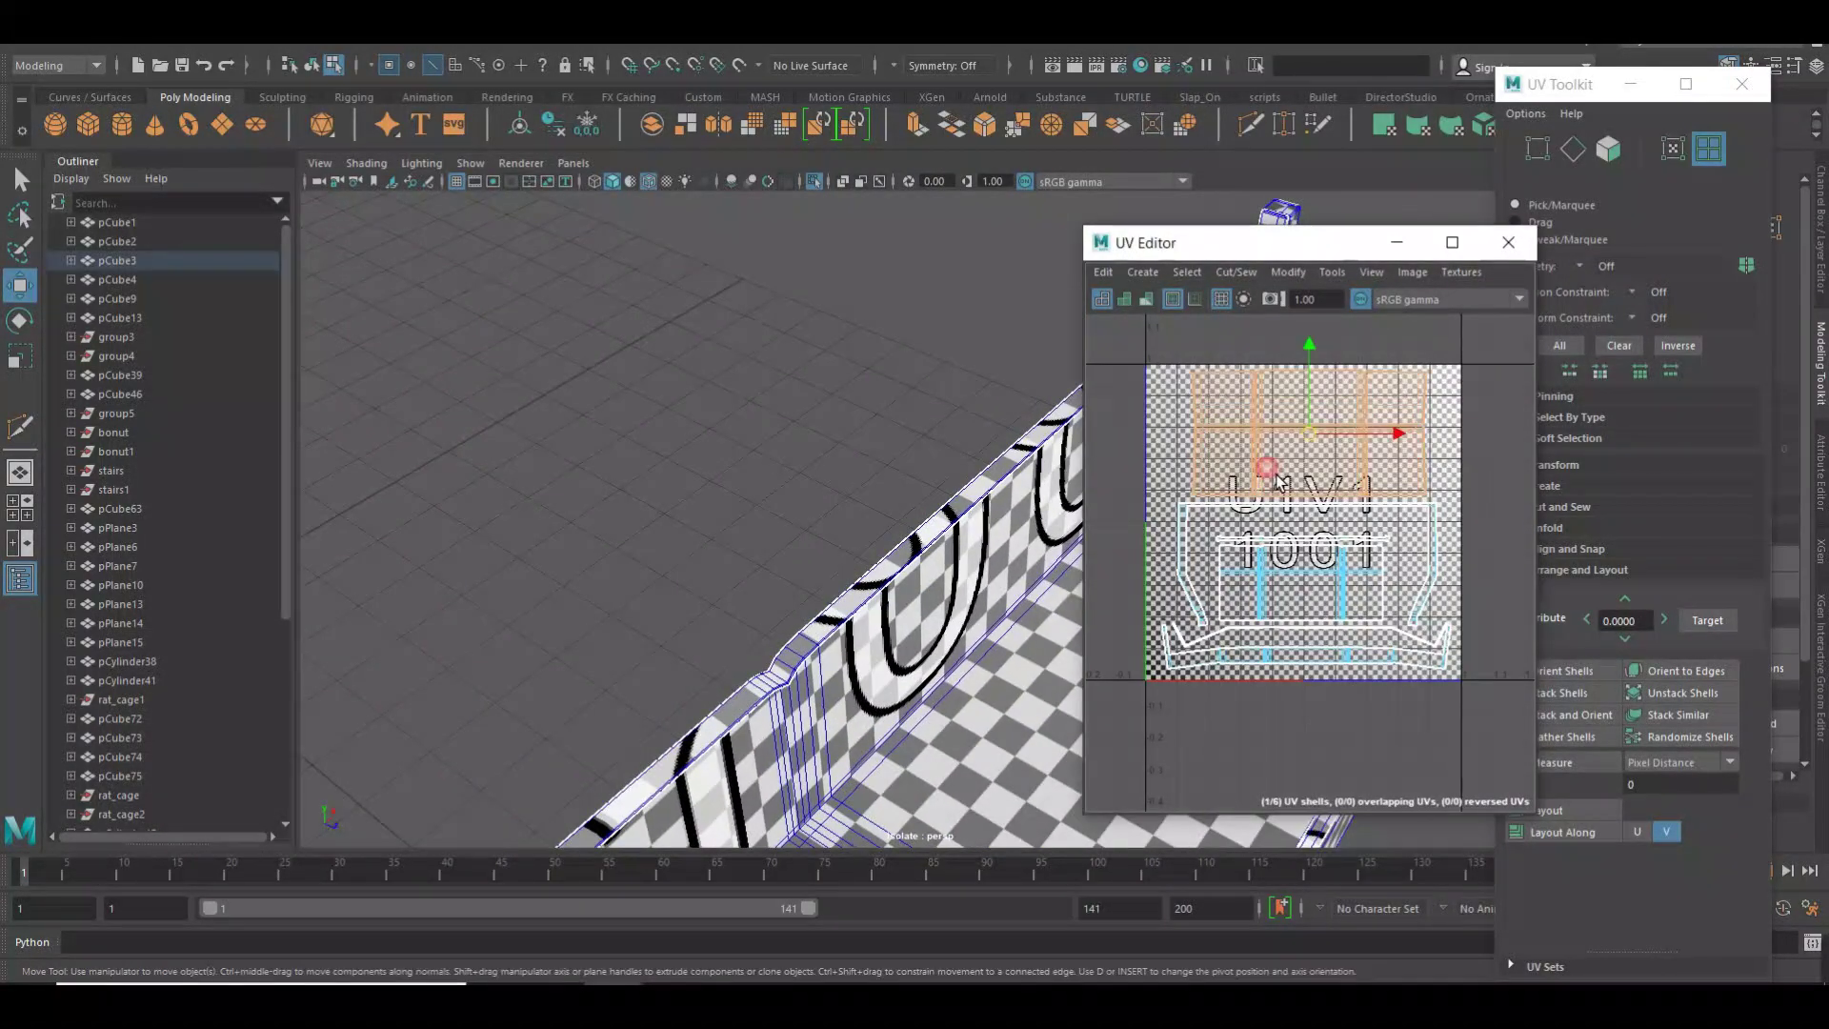
click(1293, 522)
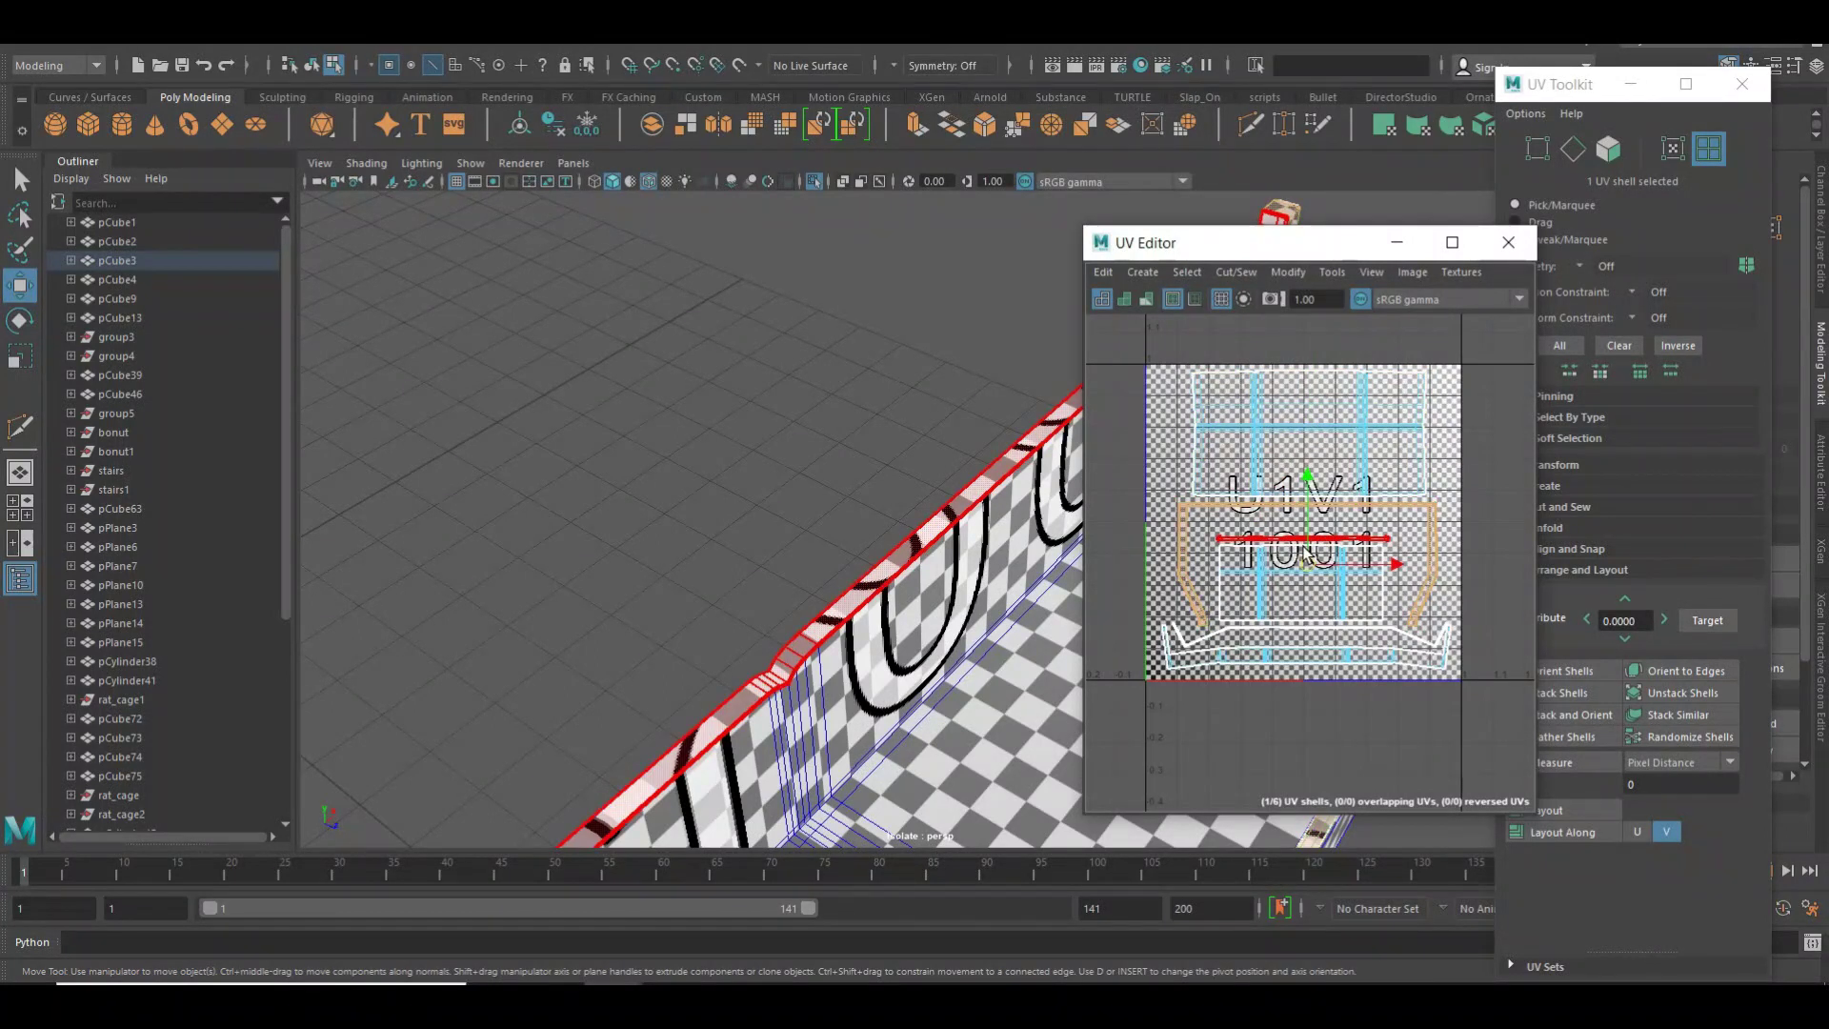
scroll(1296, 536, up, 3)
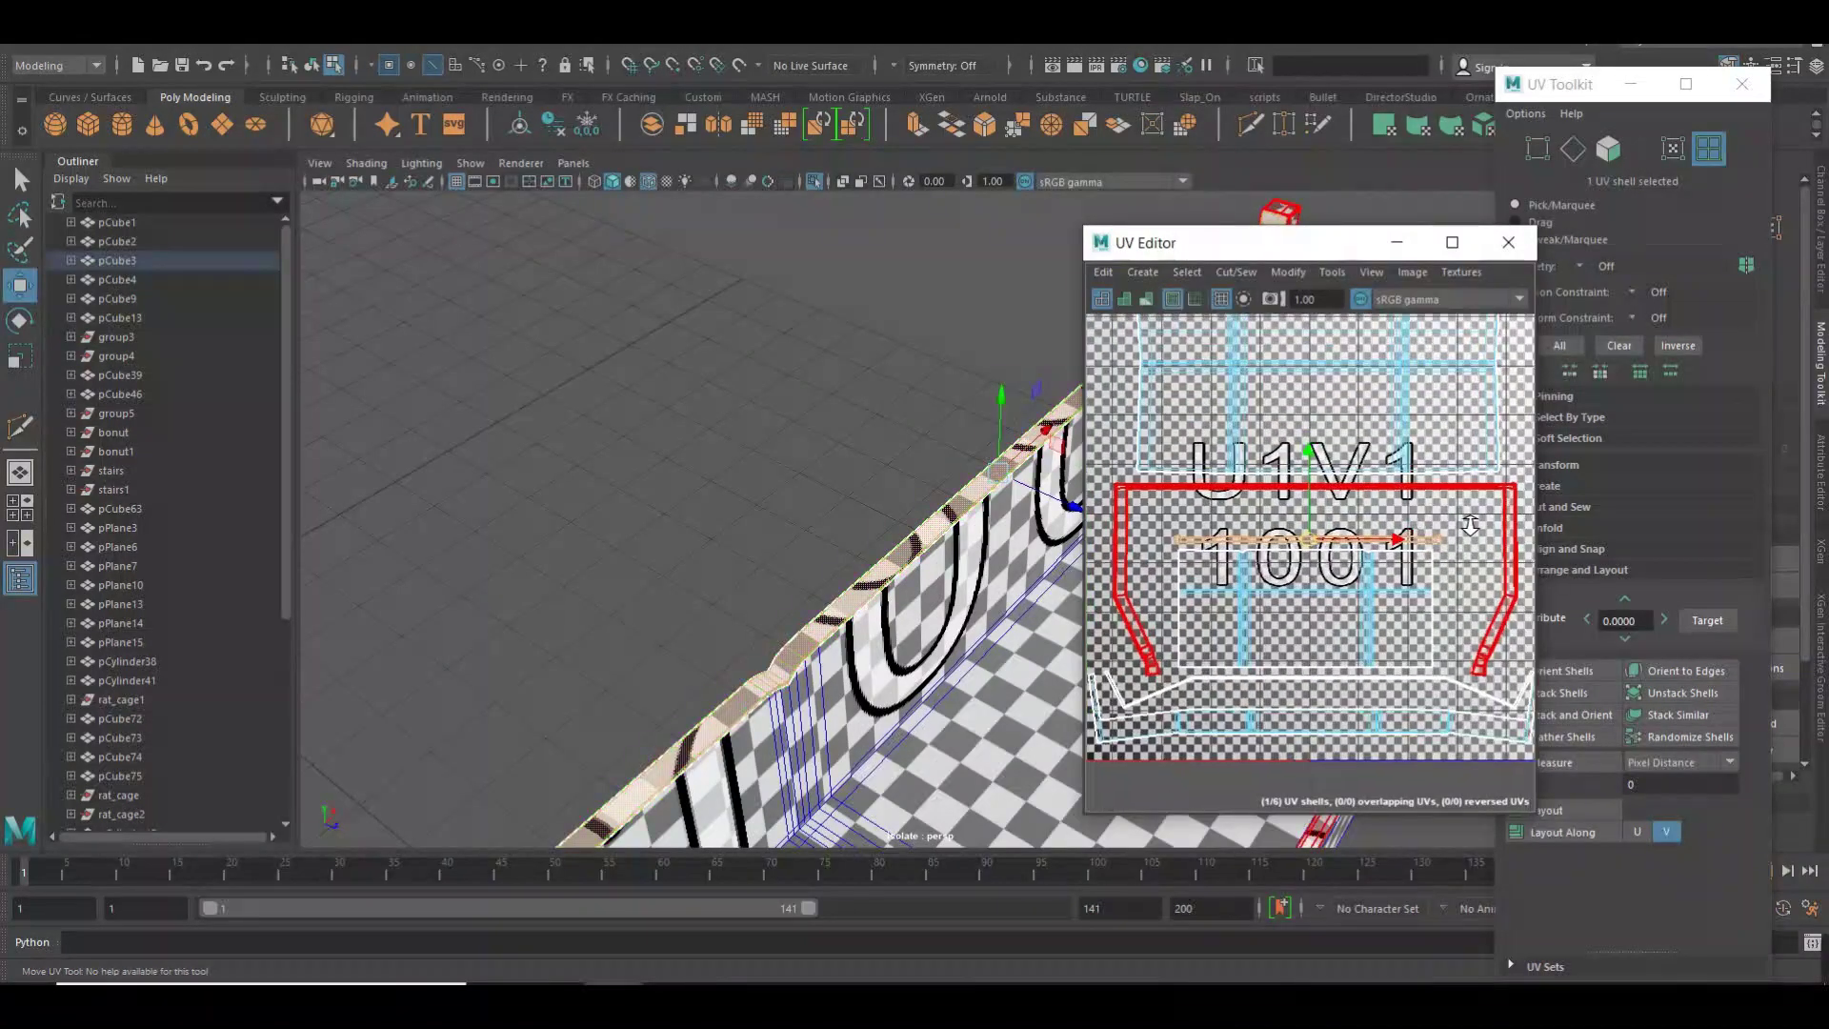
scroll(1470, 525, up, 1)
Turn off the checker texture and move the thin strip shell upward.
click(1473, 273)
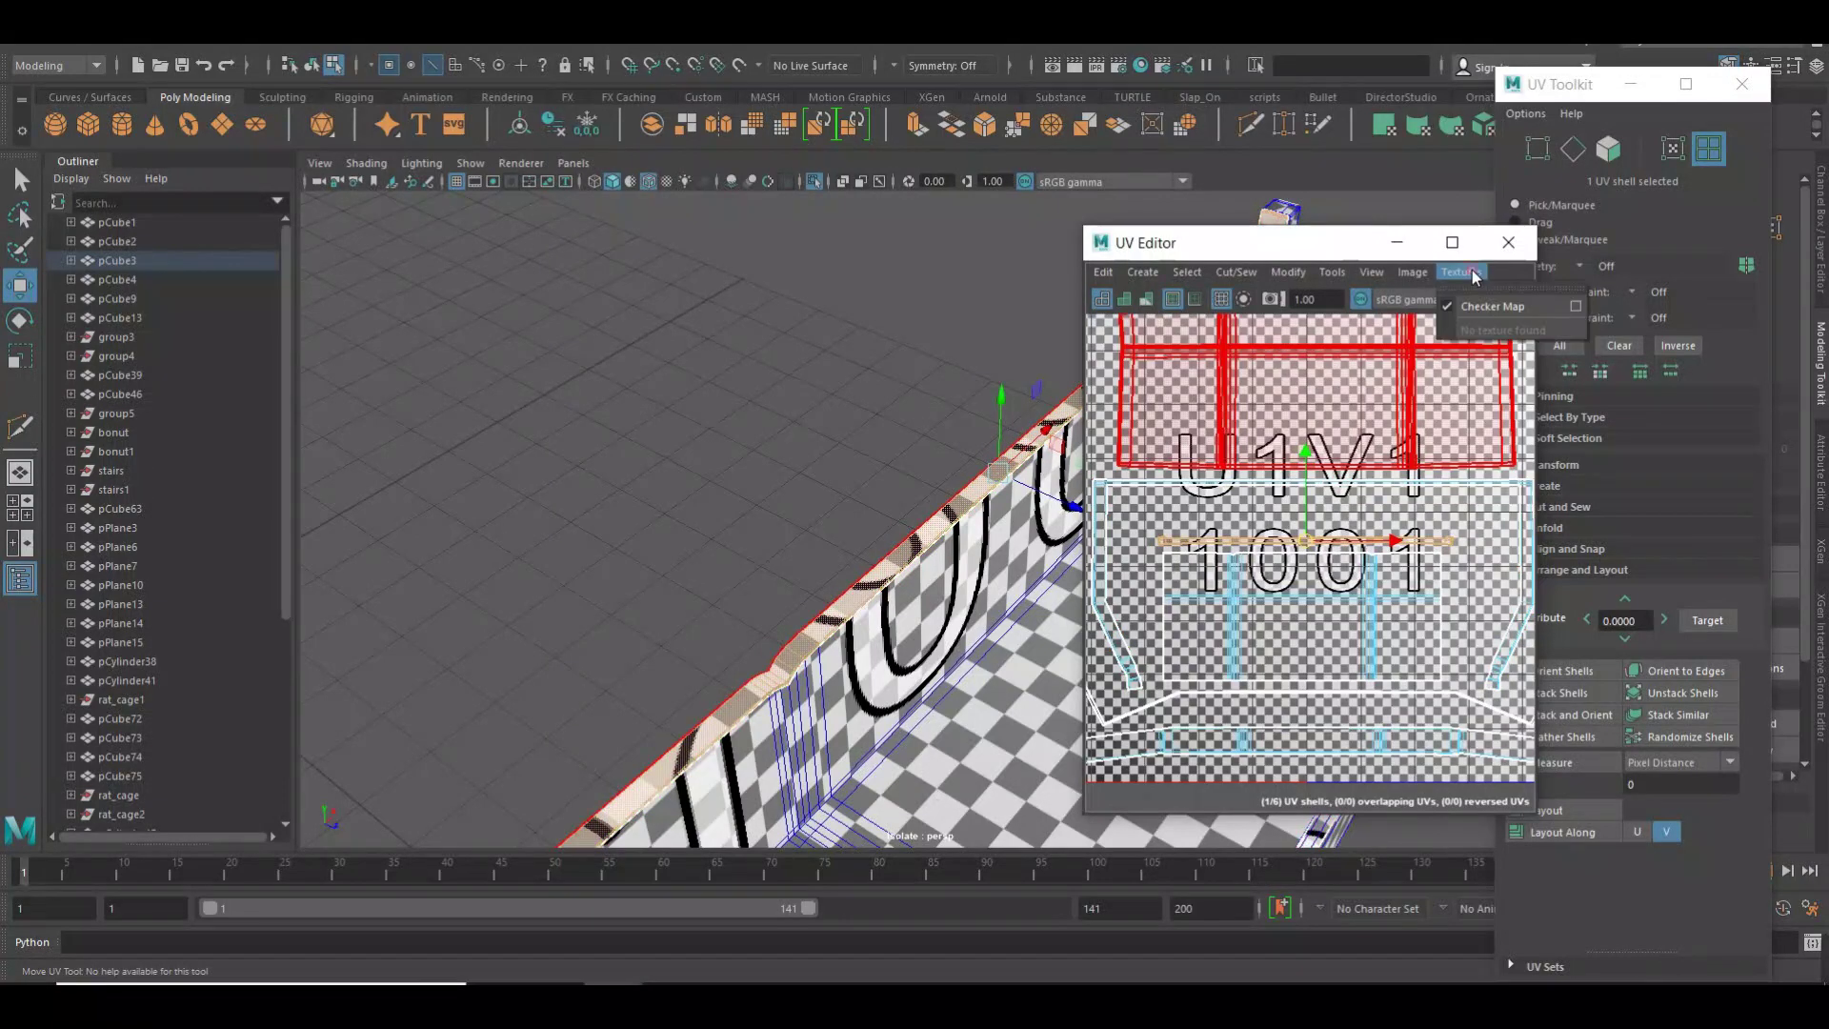
click(1493, 306)
drag(1320, 505, 1318, 470)
click(1307, 413)
alt+middle_drag(1306, 412, 1373, 550)
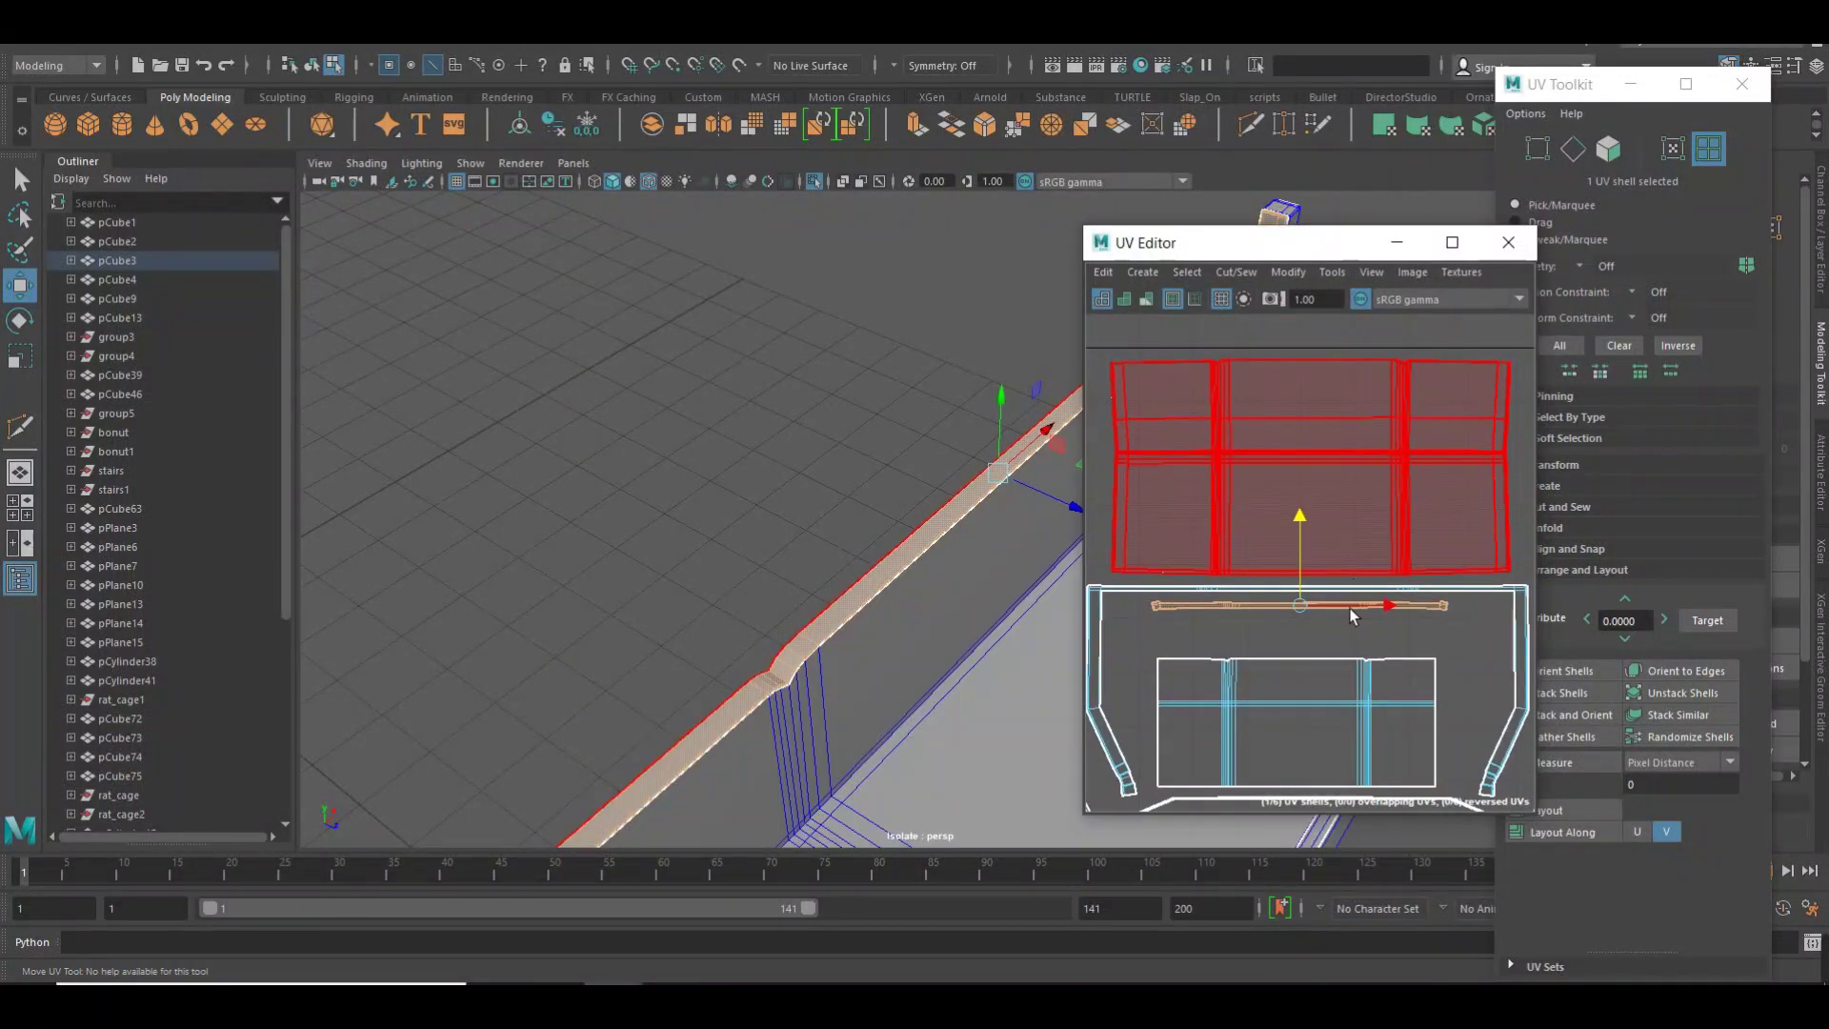
click(1357, 535)
click(1348, 602)
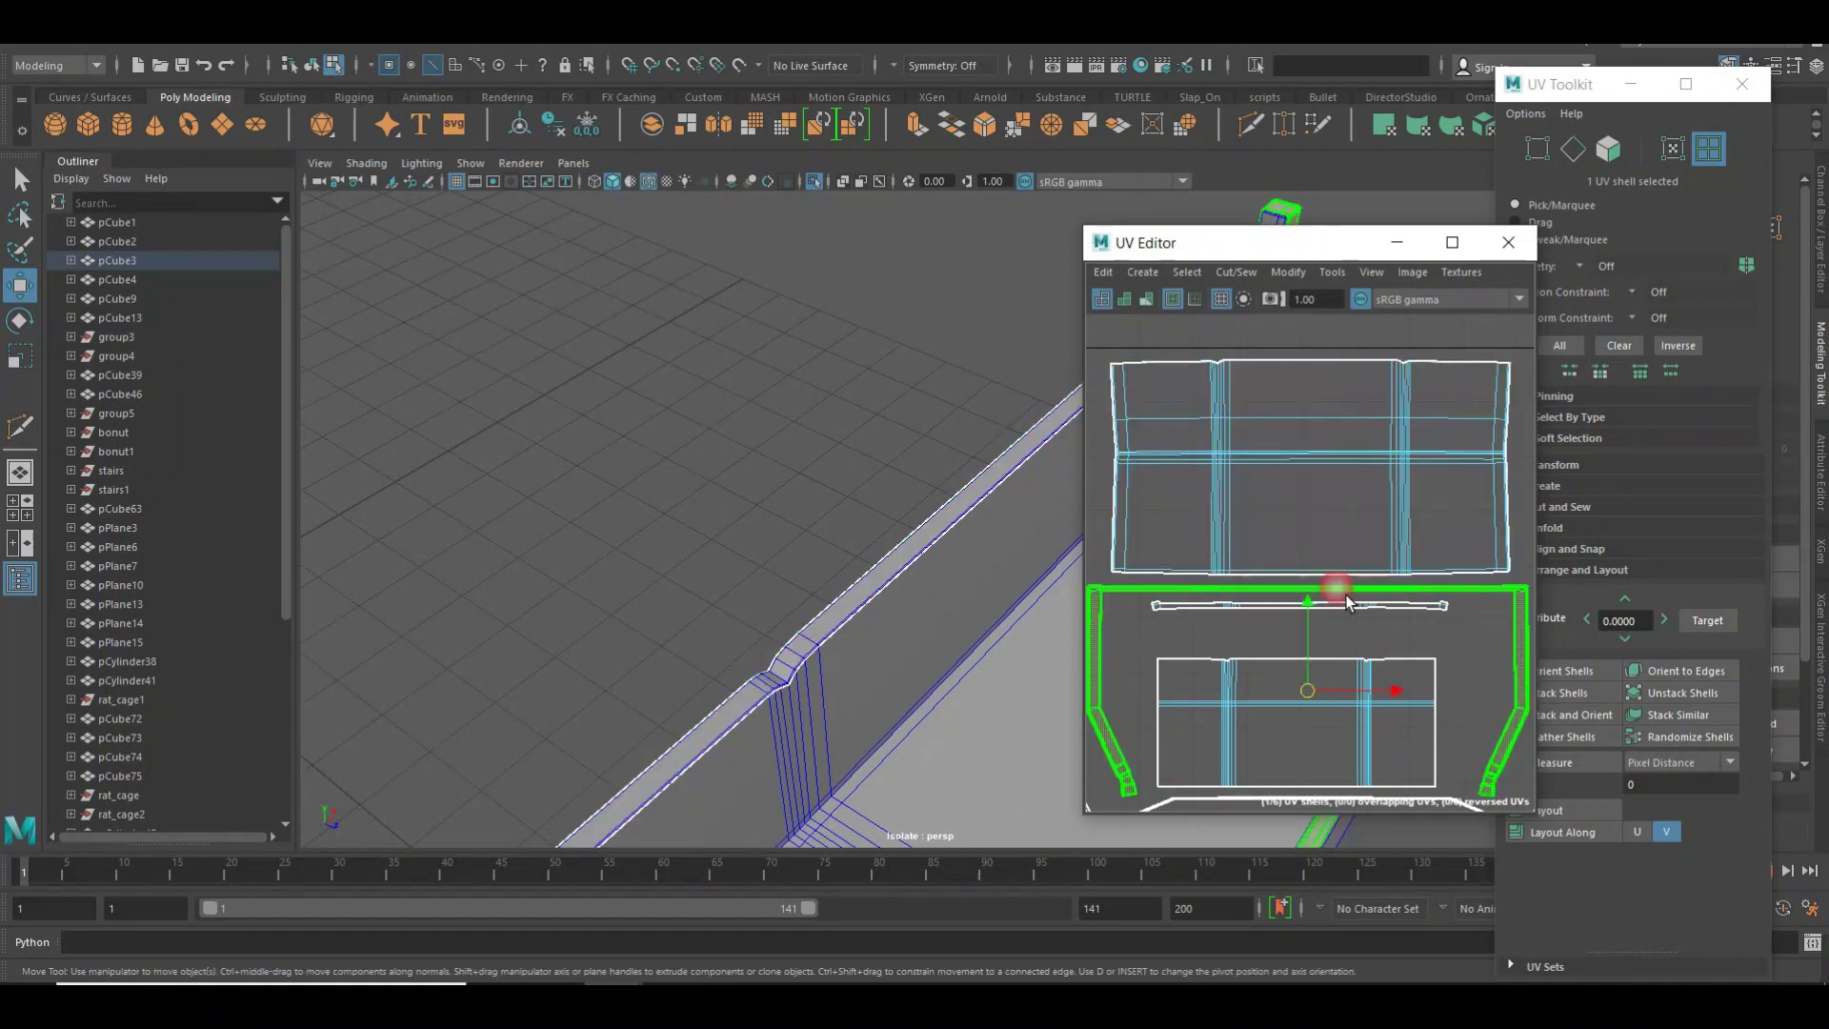
click(1339, 638)
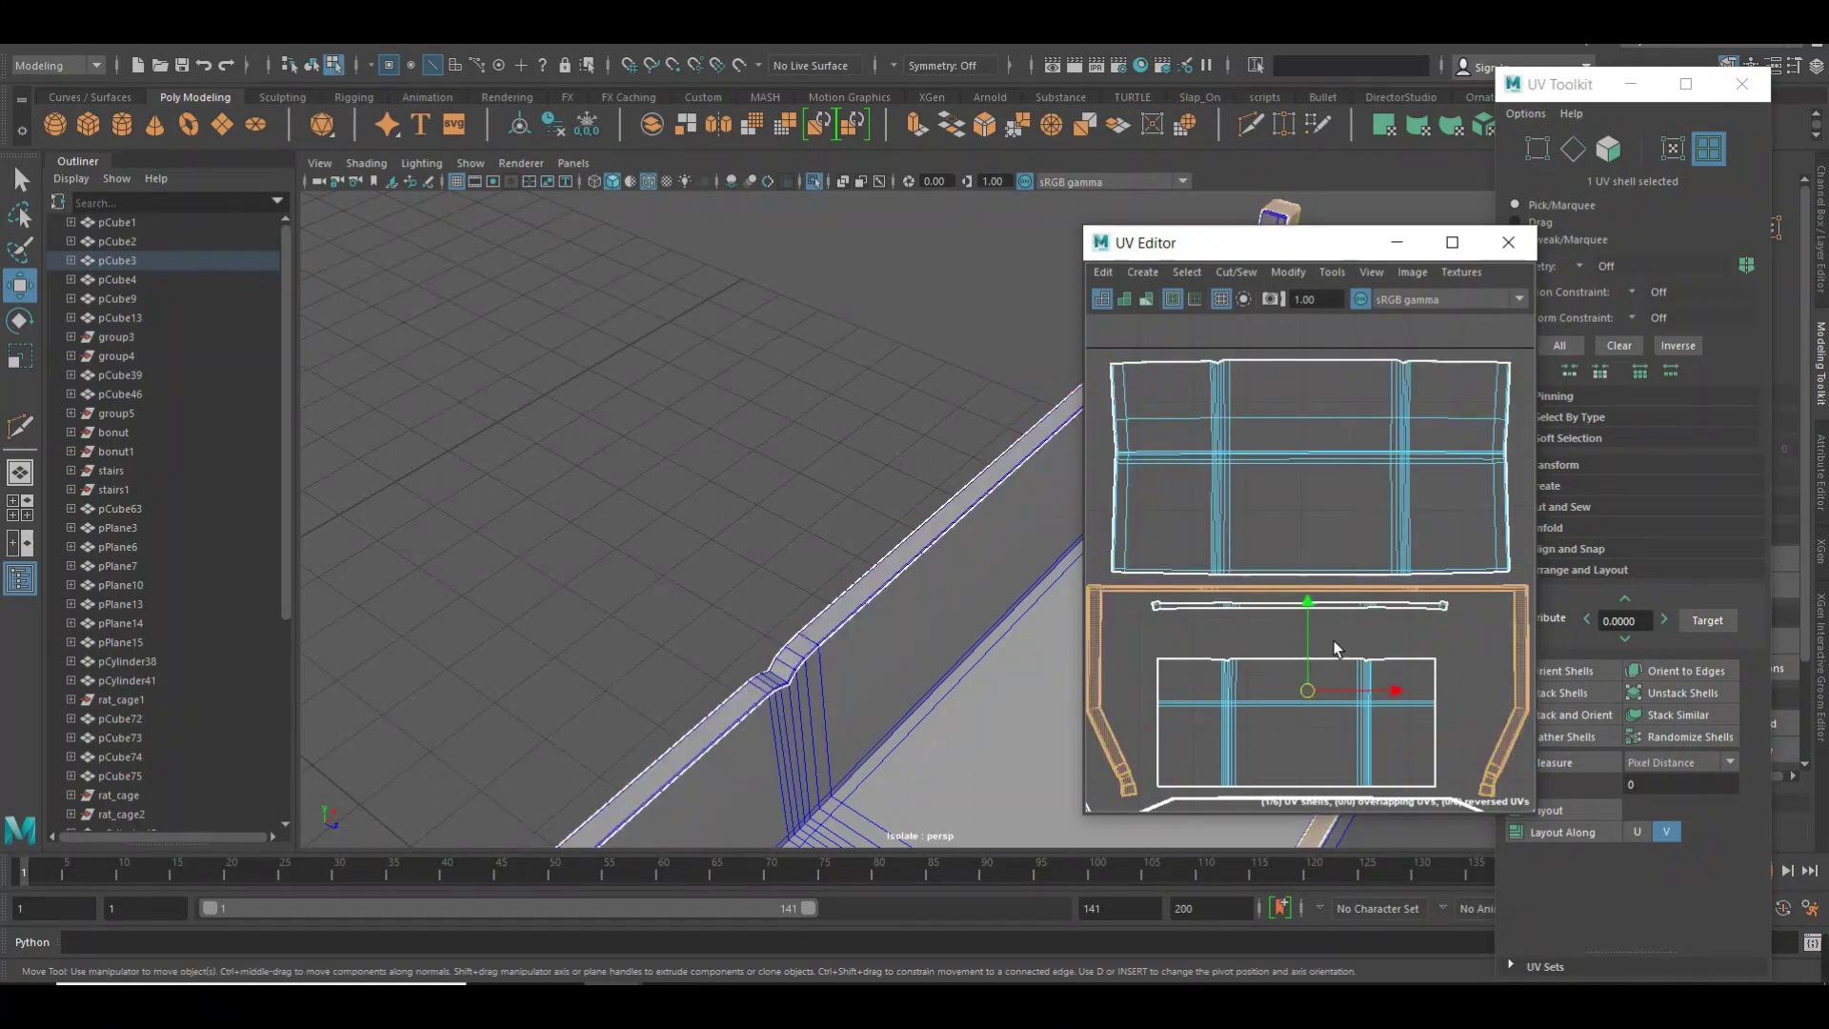
click(1346, 610)
Shrink and raise the seat's top UV shell, and move the rail shell up under it.
click(1362, 501)
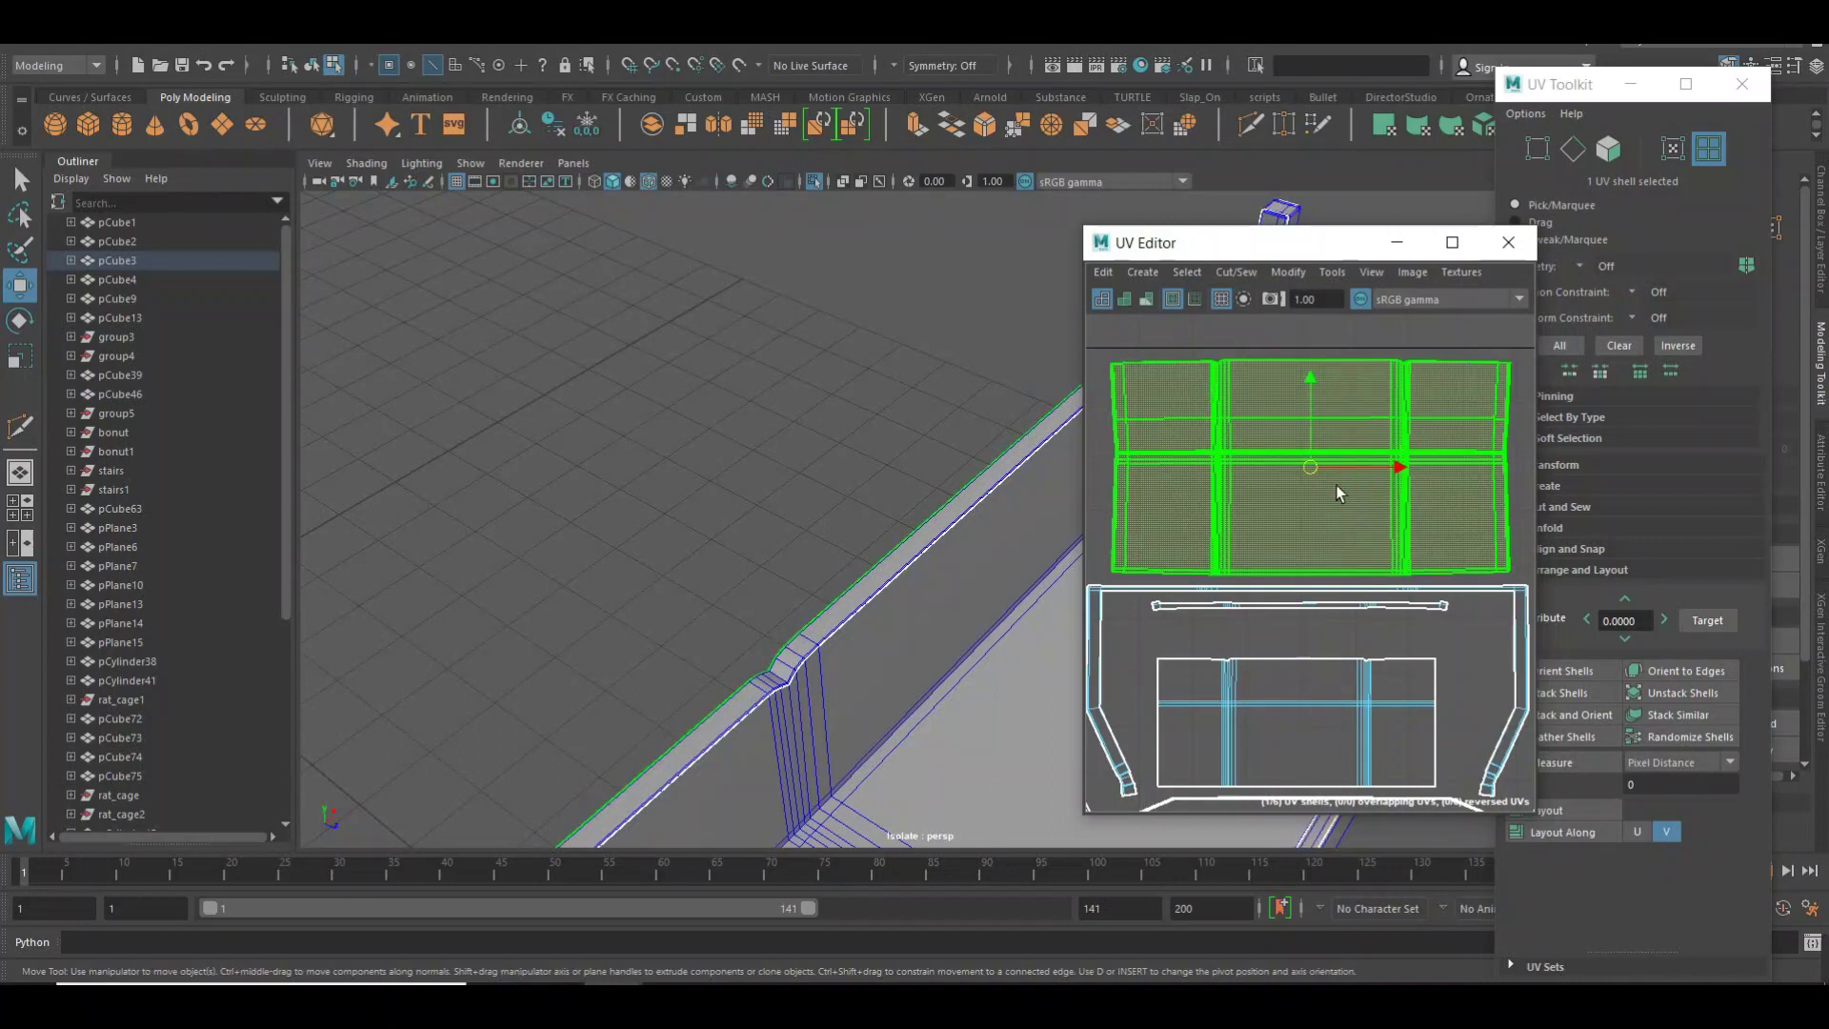
key(r)
drag(1319, 477, 1306, 480)
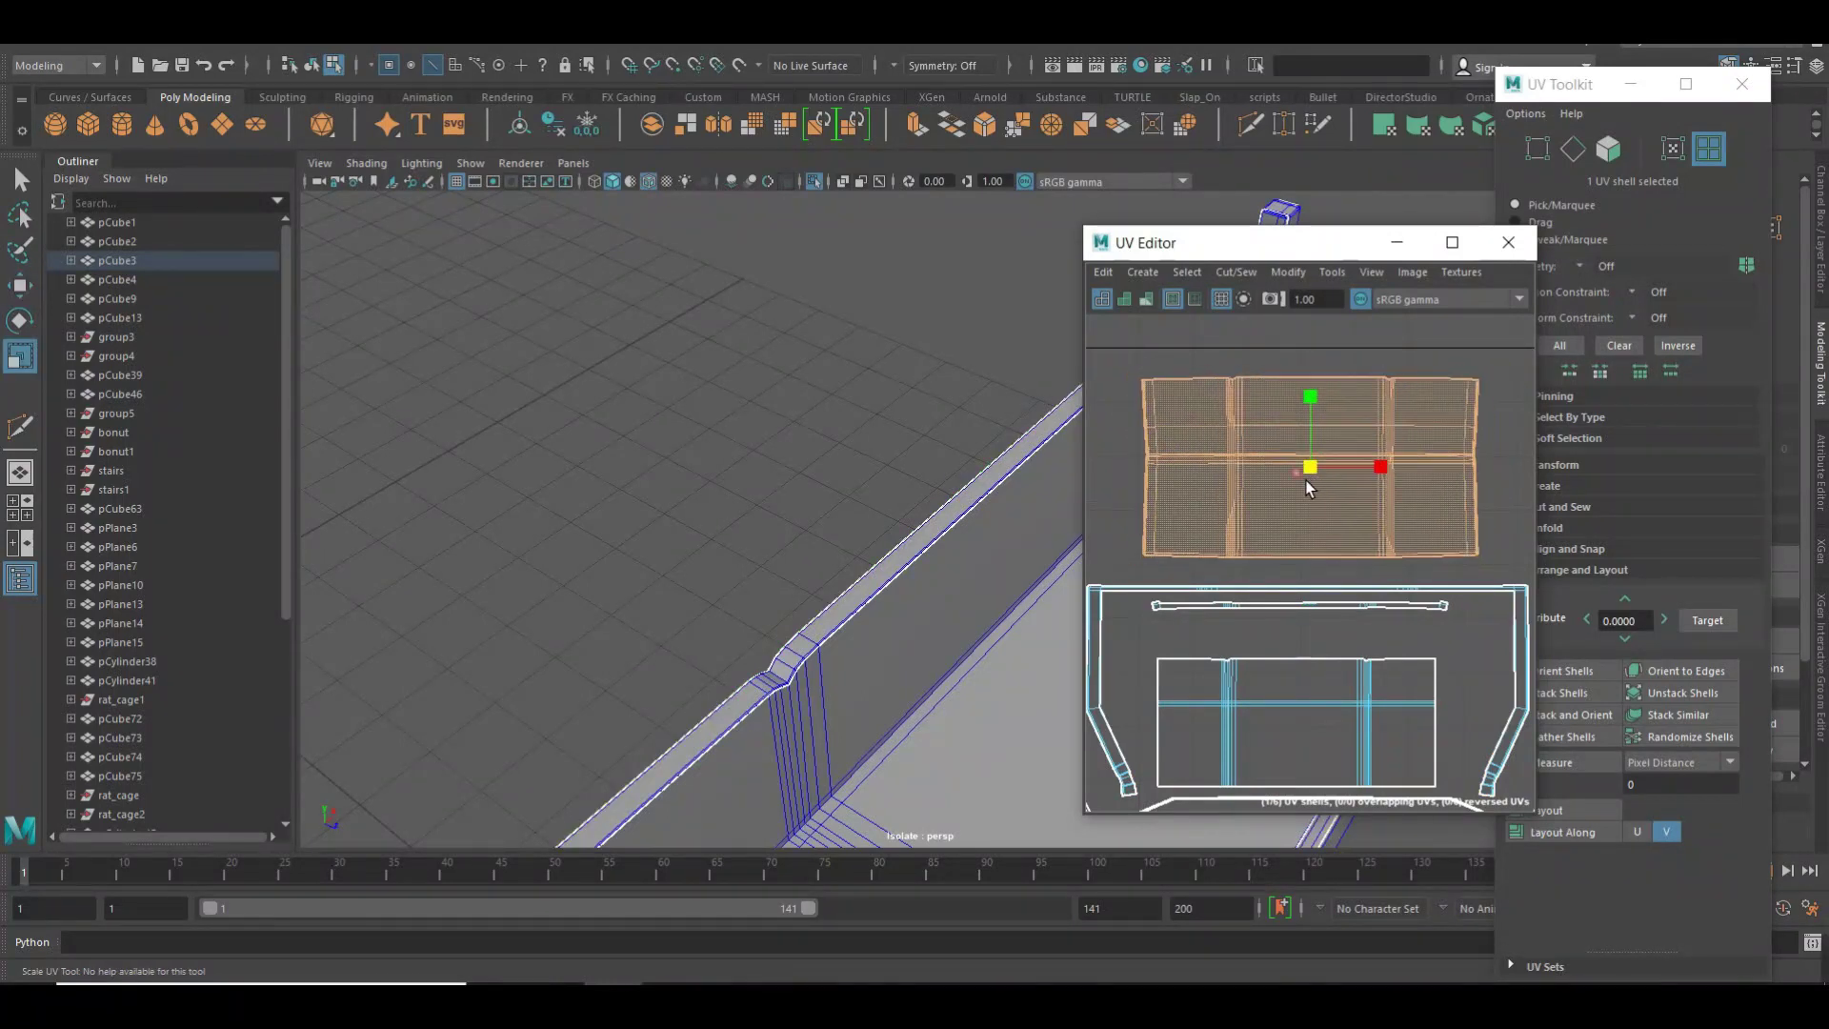
key(w)
drag(1320, 404, 1323, 385)
click(1323, 610)
drag(1306, 584, 1319, 536)
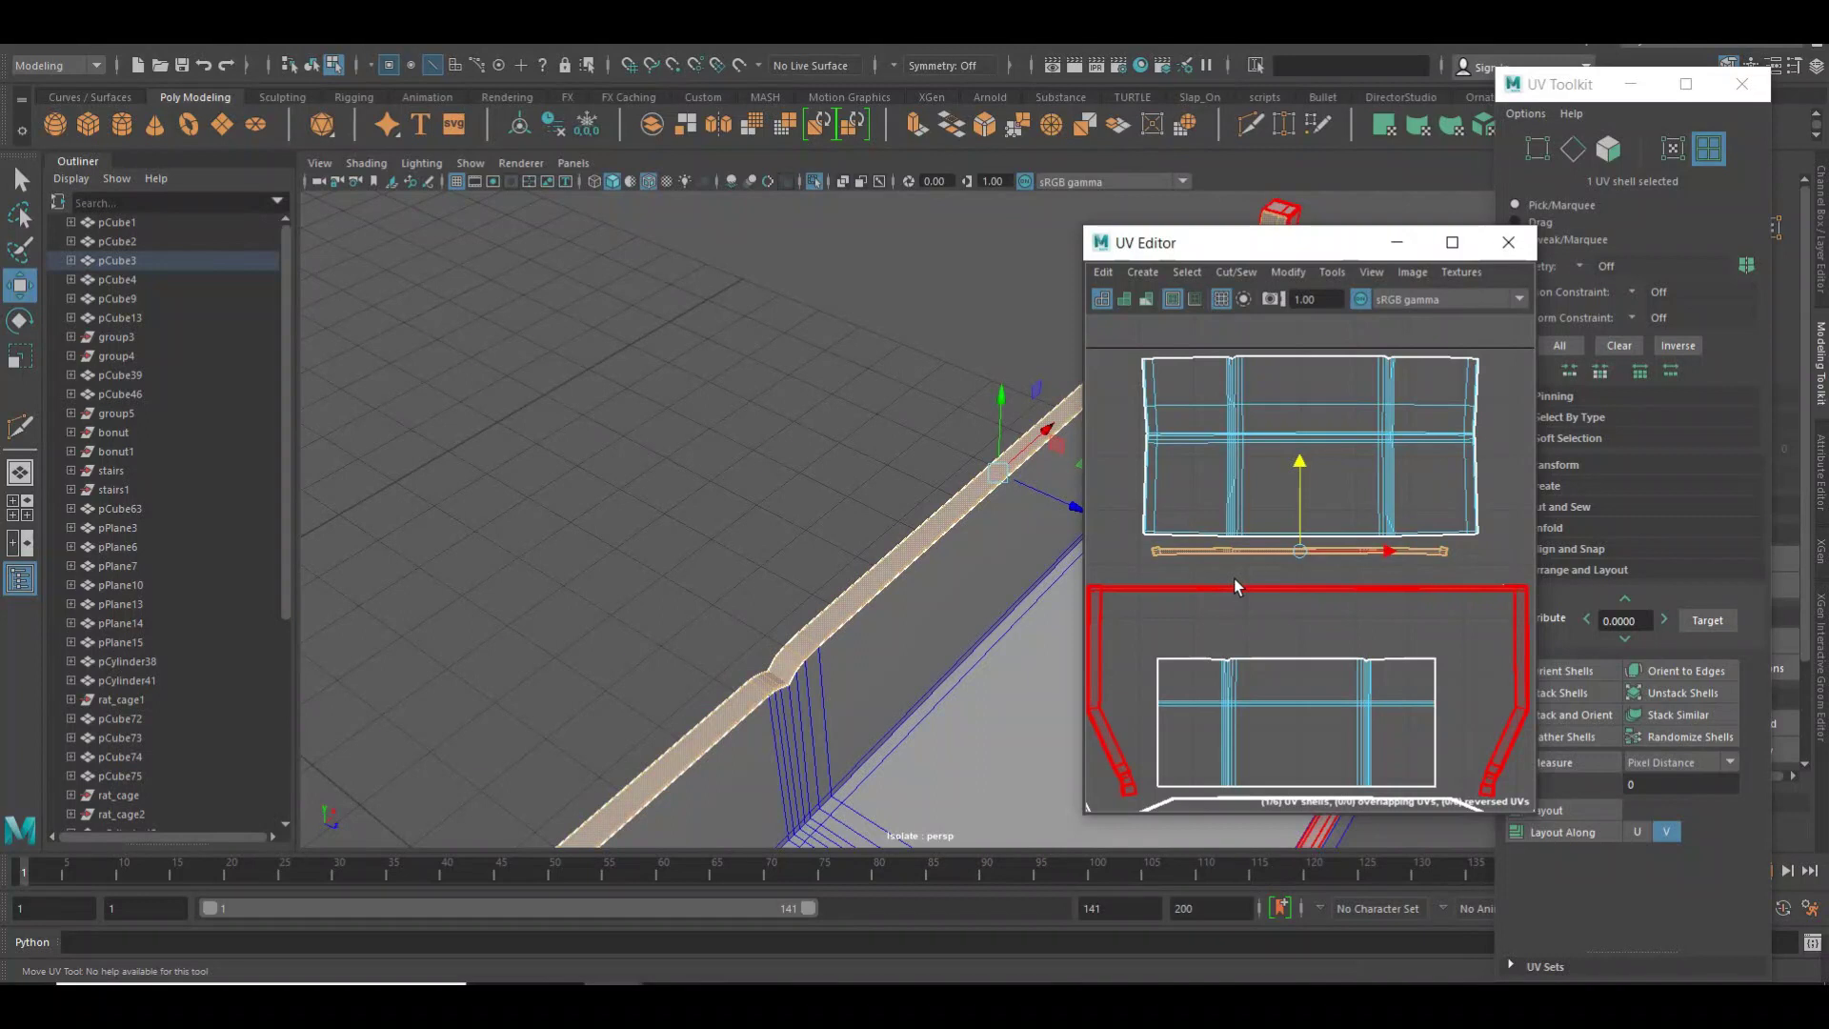
Stretch the seat UV shell wider and show the checker texture again.
click(1258, 513)
key(r)
mouse_move(1318, 459)
mouse_down()
mouse_move(1338, 451)
mouse_move(1323, 413)
mouse_up()
key(w)
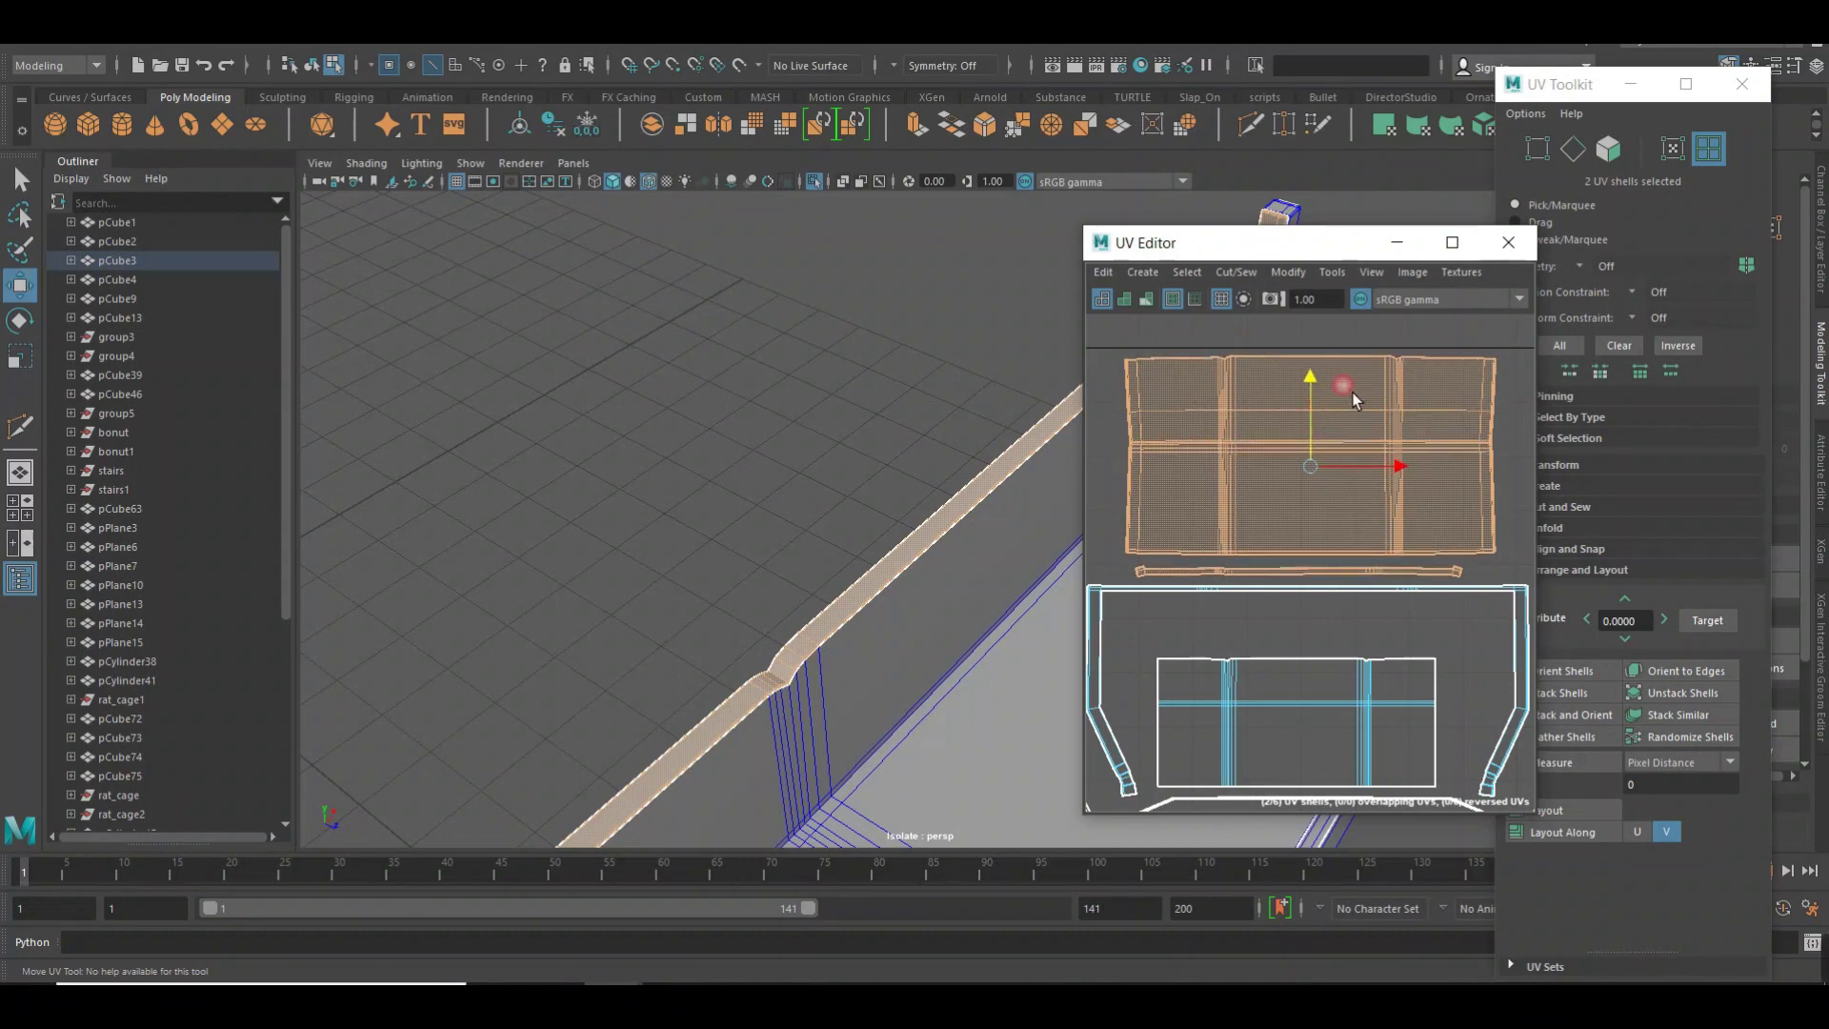
click(1490, 305)
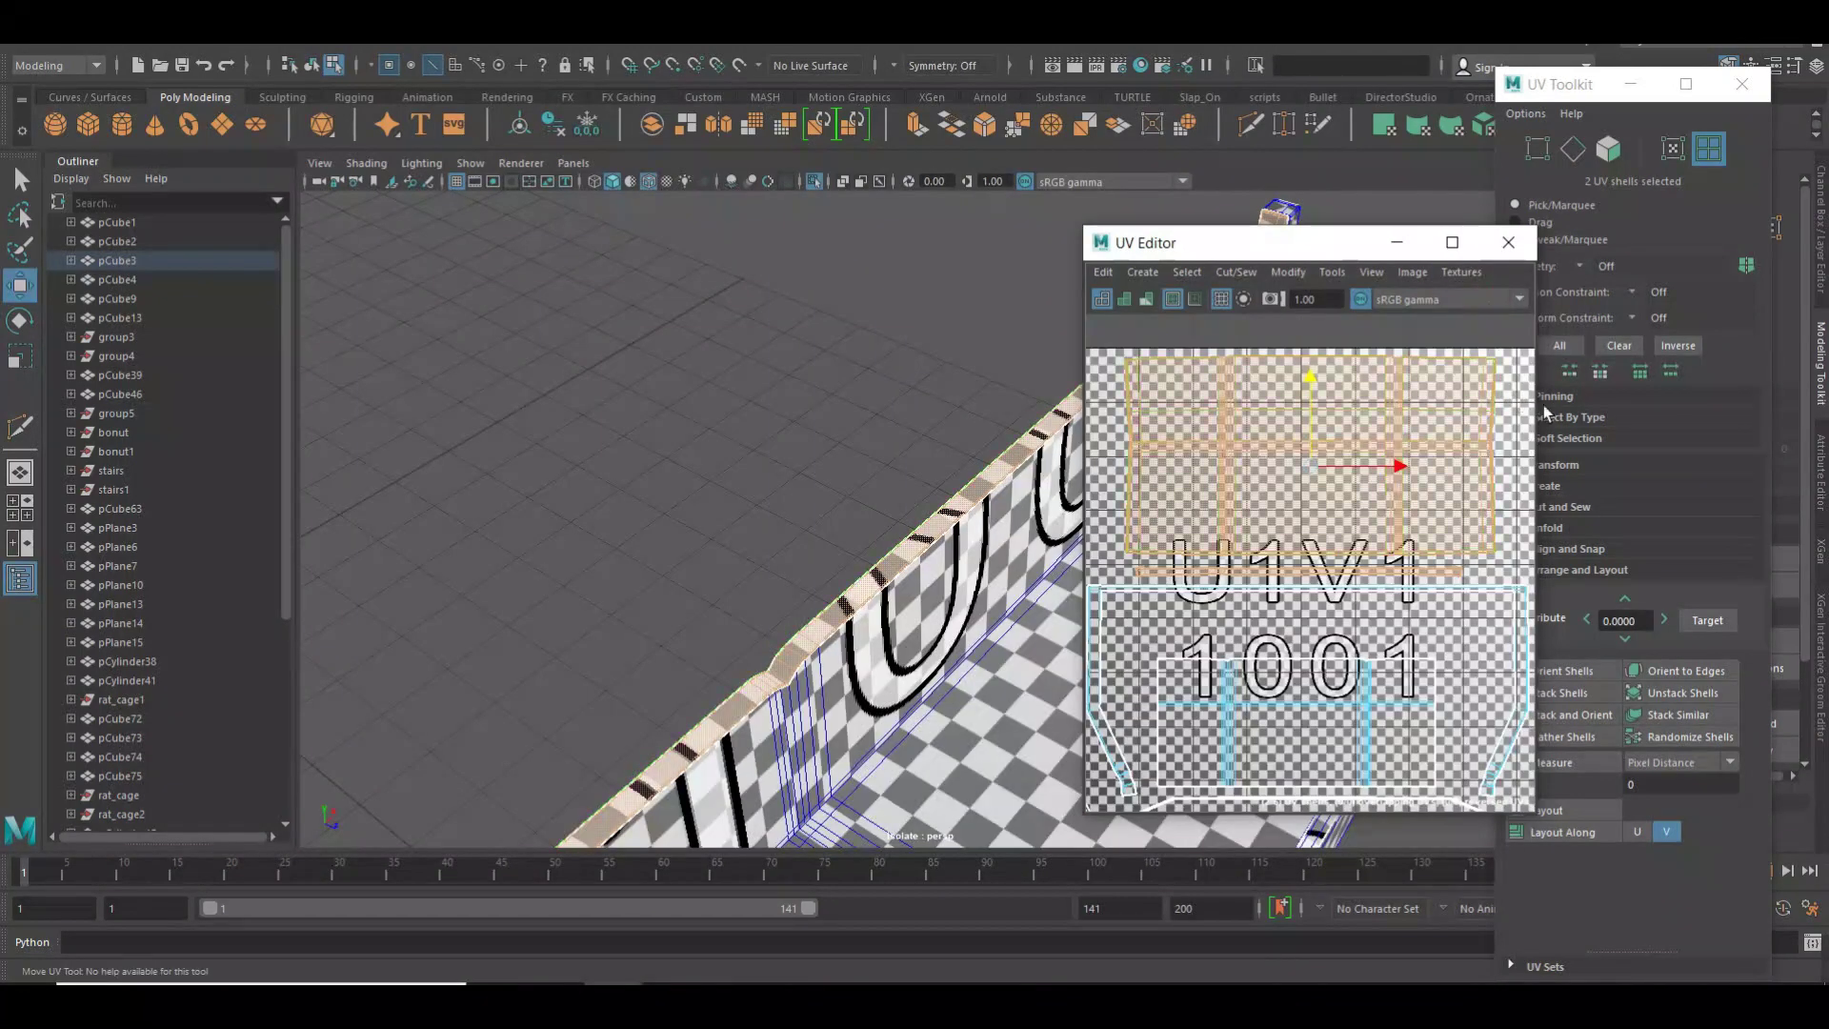
click(812, 583)
mouse_move(831, 593)
alt+mouse_down()
mouse_move(794, 539)
mouse_move(815, 607)
mouse_move(816, 531)
mouse_move(718, 575)
mouse_move(820, 530)
mouse_move(727, 517)
alt+mouse_up()
mouse_move(727, 517)
alt+right_down()
mouse_move(888, 452)
mouse_move(825, 536)
mouse_move(747, 572)
alt+right_up()
click(747, 572)
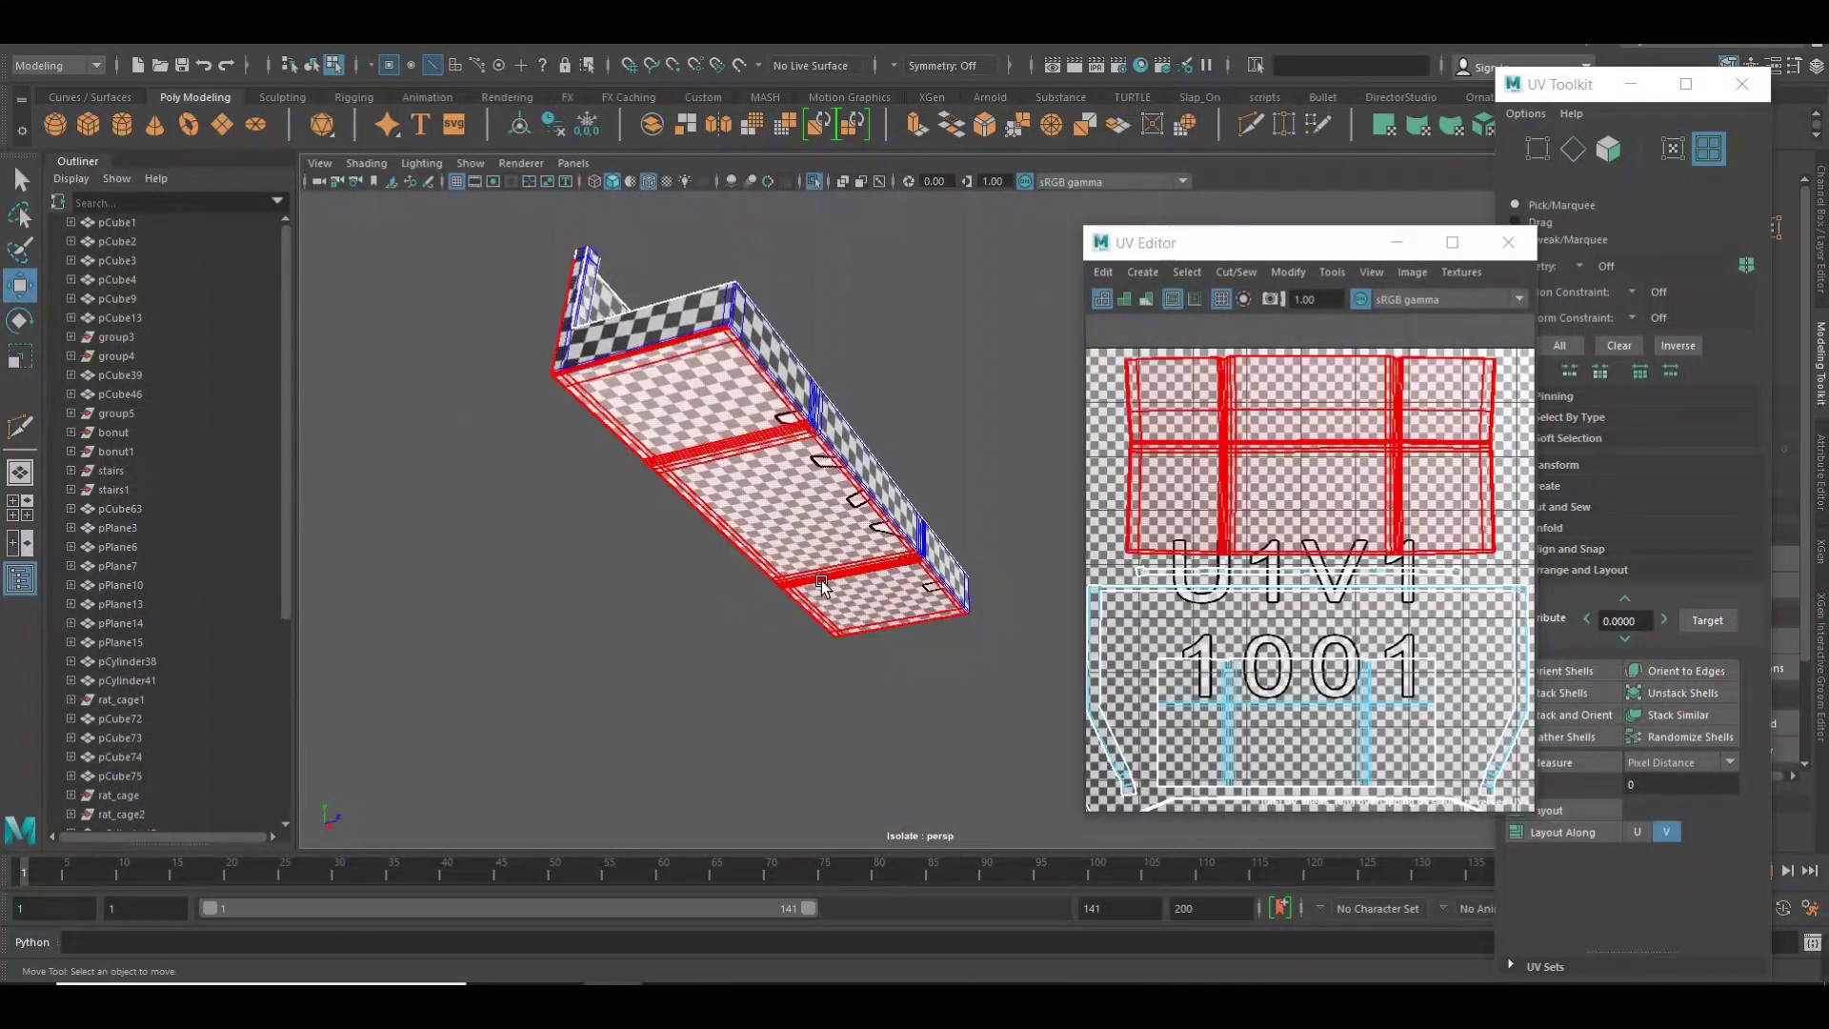
alt+drag(747, 572, 800, 615)
click(664, 604)
mouse_move(657, 613)
alt+mouse_down()
mouse_move(675, 584)
mouse_move(628, 553)
alt+mouse_up()
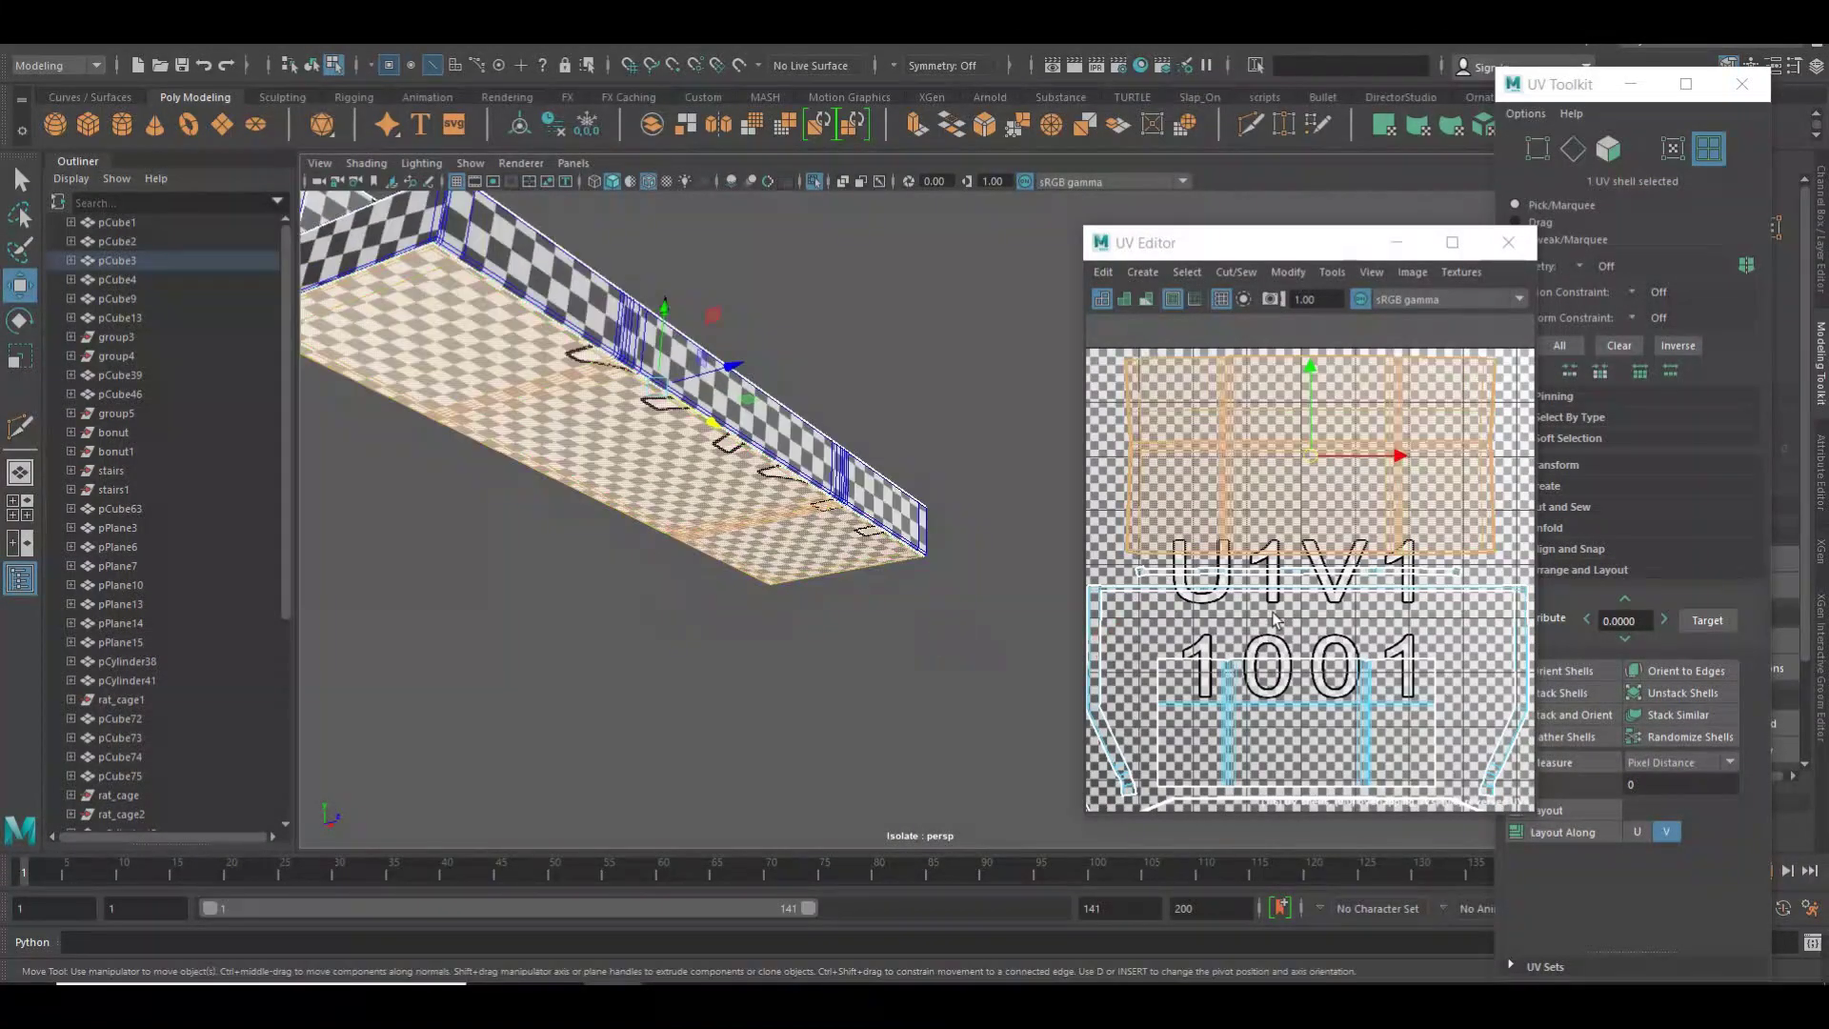
alt+right_drag(906, 624, 658, 620)
mouse_move(658, 621)
alt+mouse_down()
mouse_move(736, 624)
mouse_move(772, 601)
alt+mouse_up()
alt+right_drag(772, 600, 803, 629)
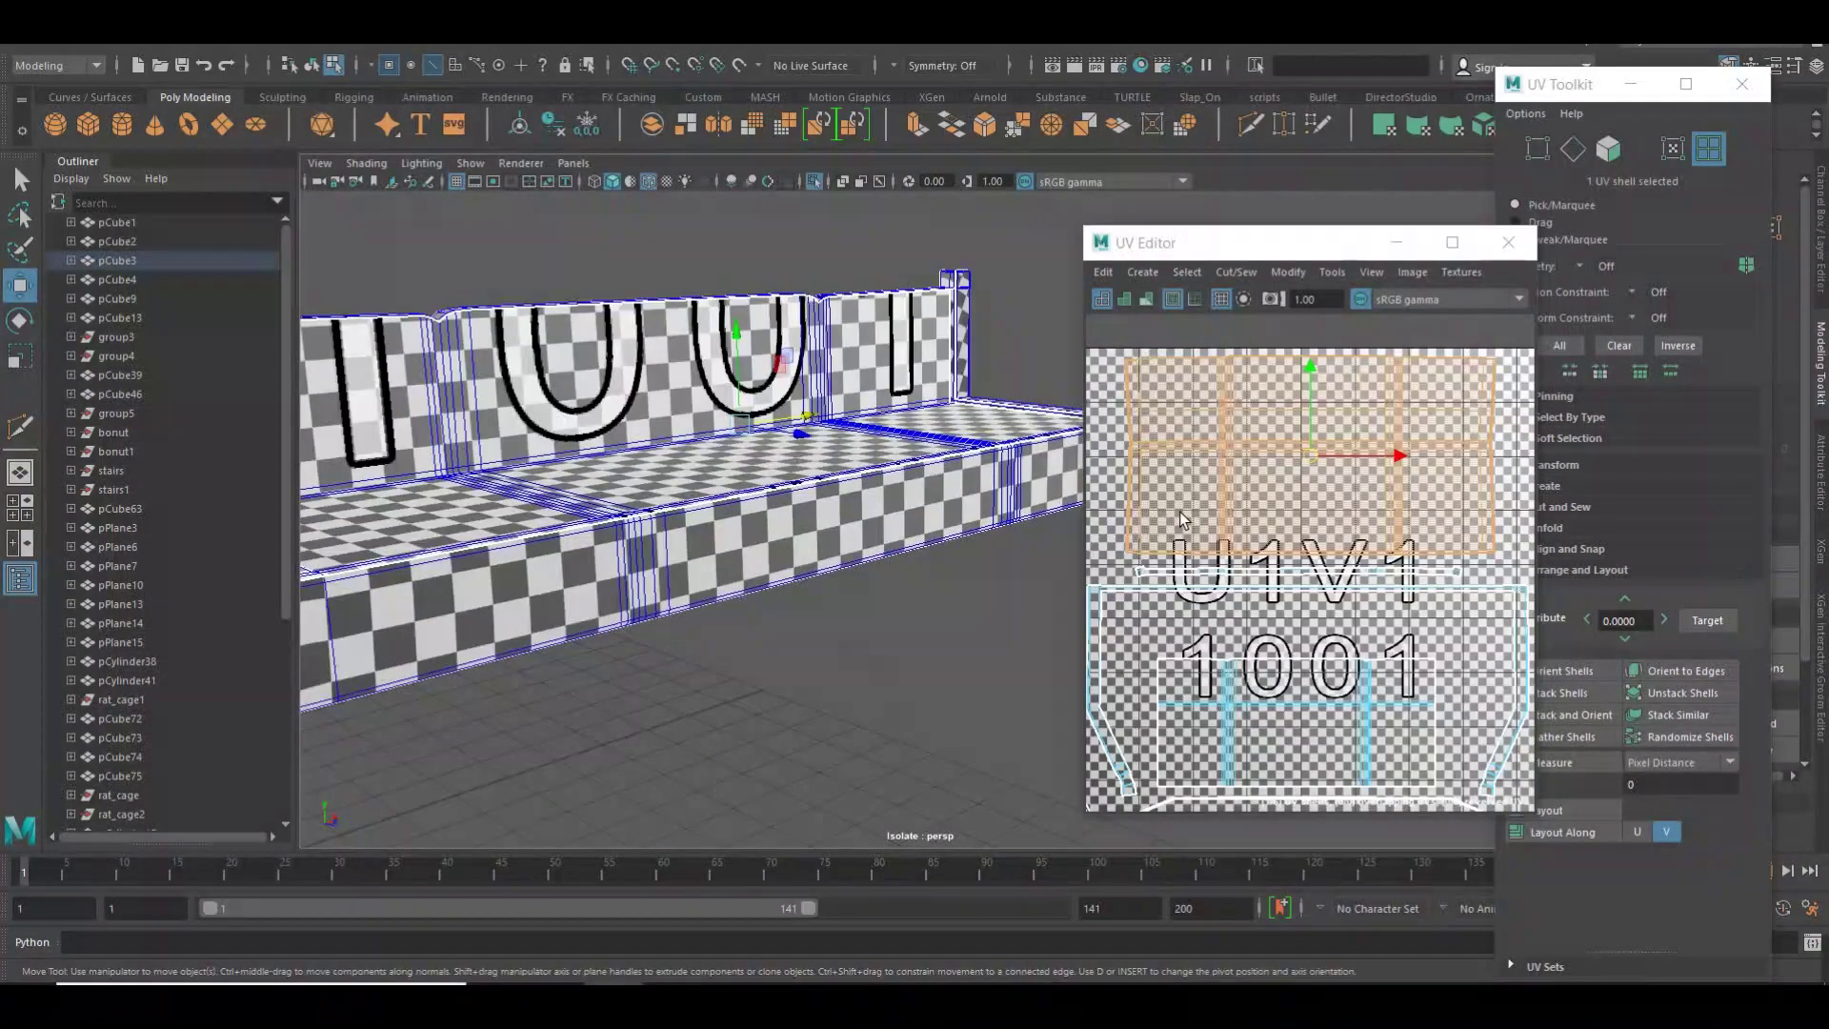
alt+drag(1067, 505, 782, 591)
click(1334, 481)
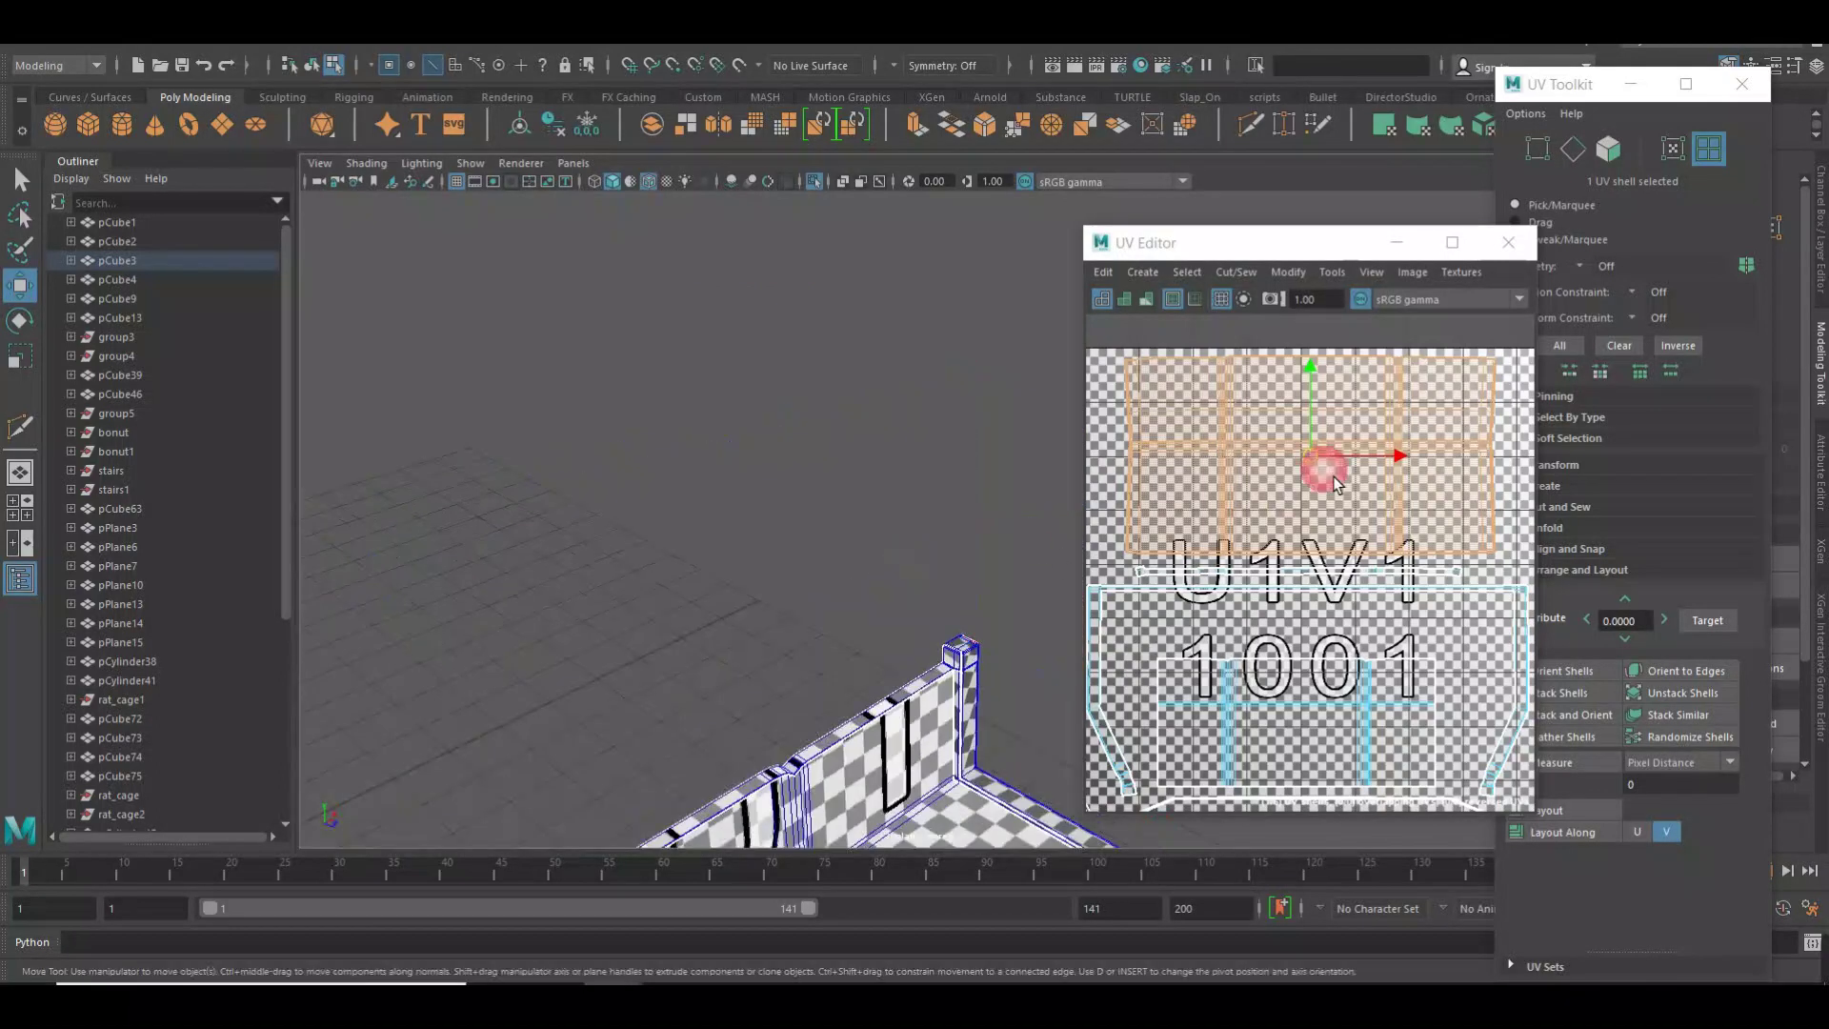
key(e)
Rotate the seat UV shell and snap it upright with Orient Shells.
drag(1327, 388, 1244, 526)
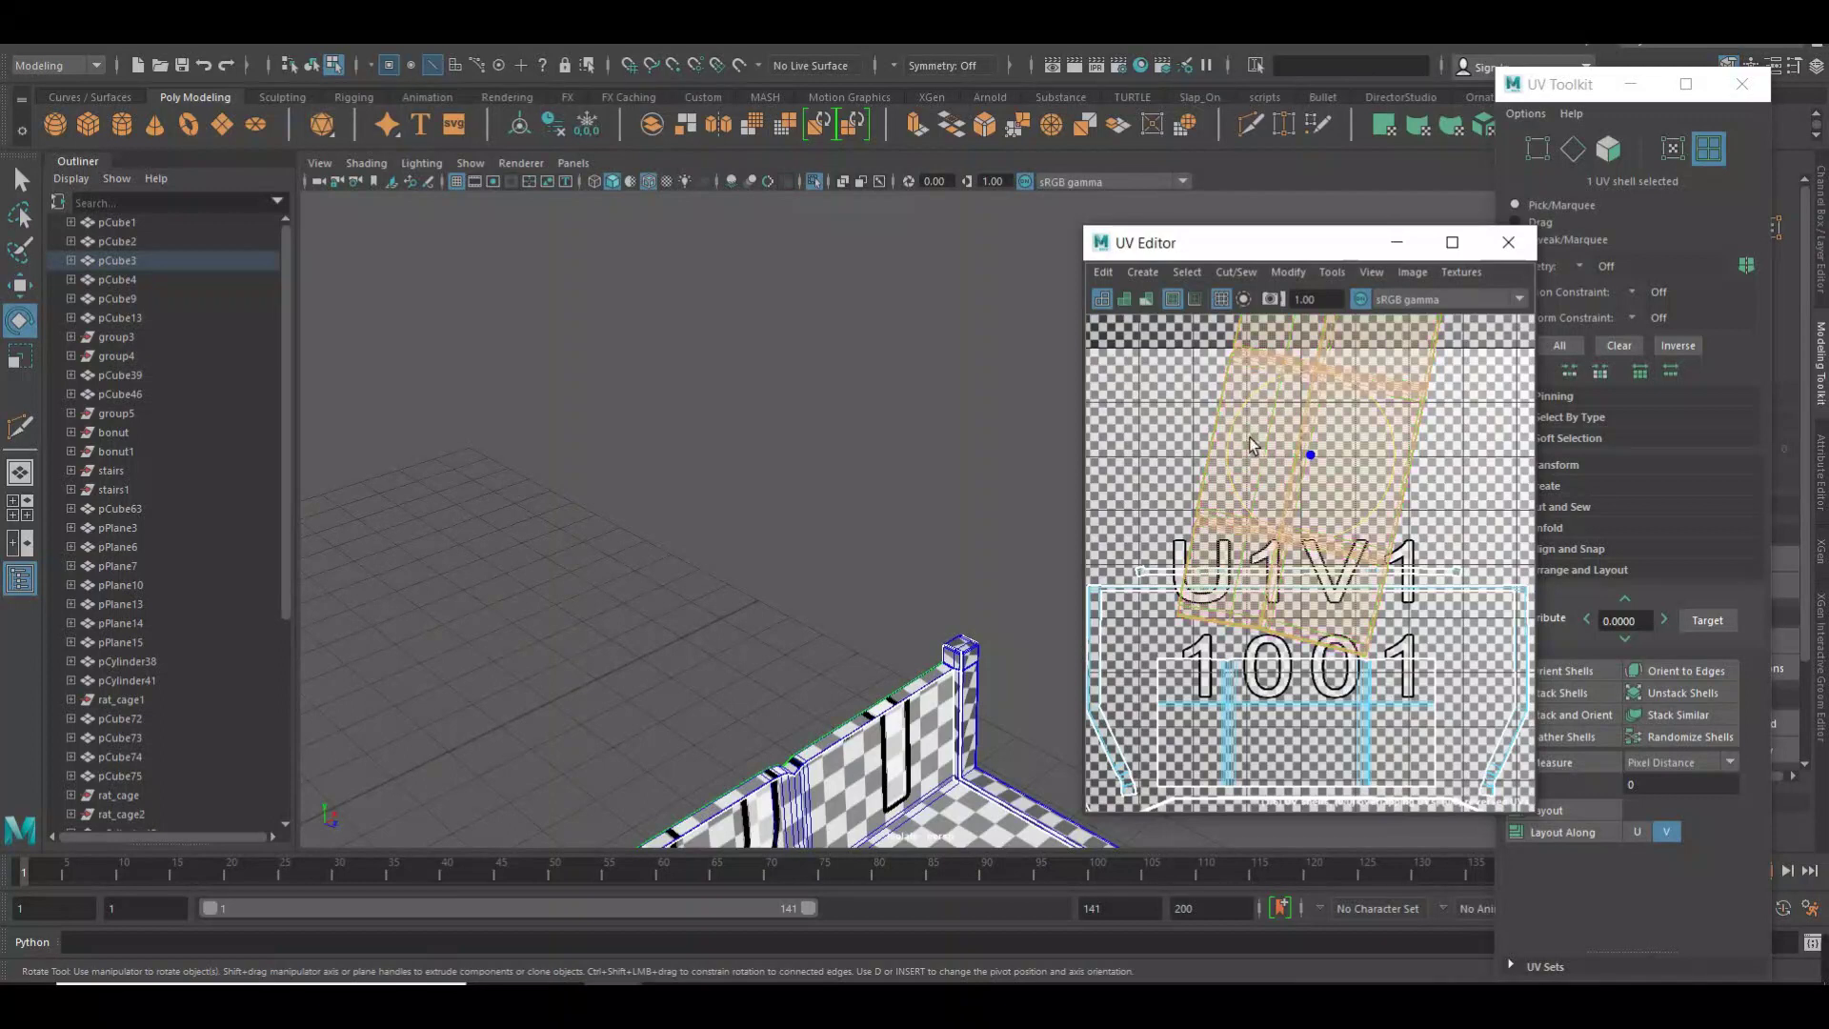
mouse_move(1244, 522)
mouse_down()
mouse_move(1272, 543)
mouse_move(1229, 530)
mouse_up()
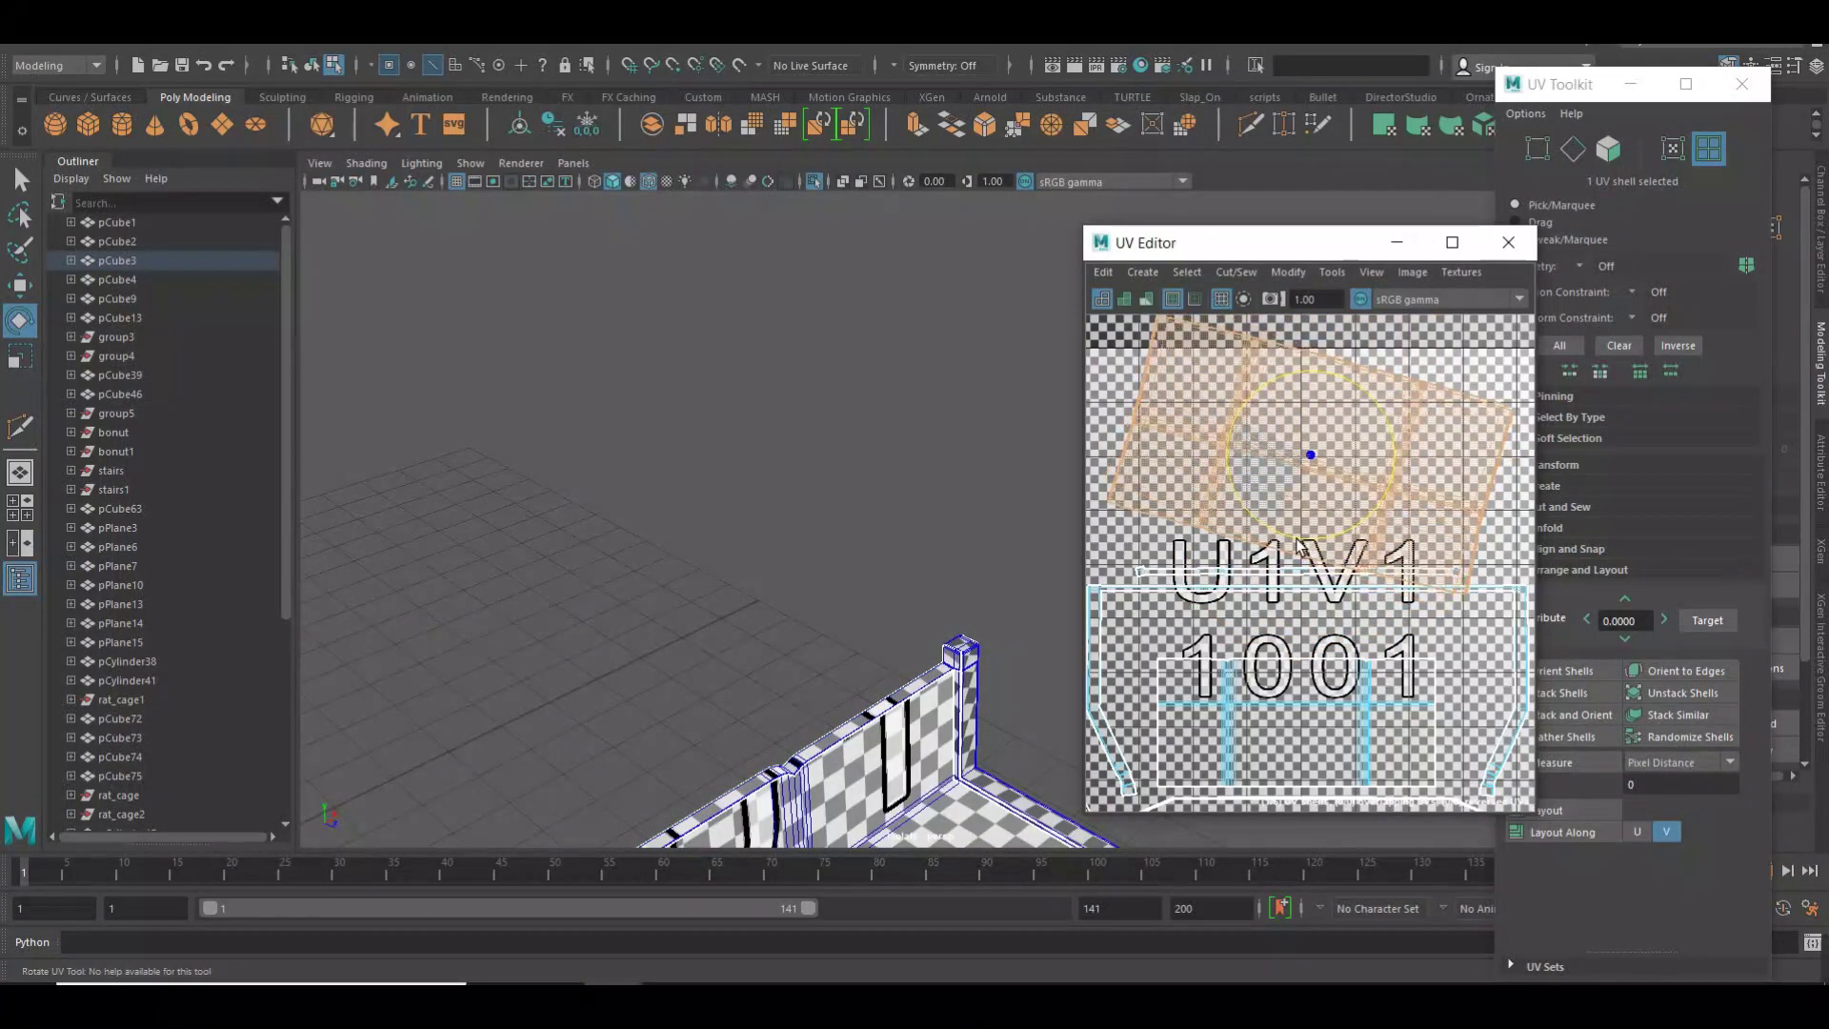
click(1606, 670)
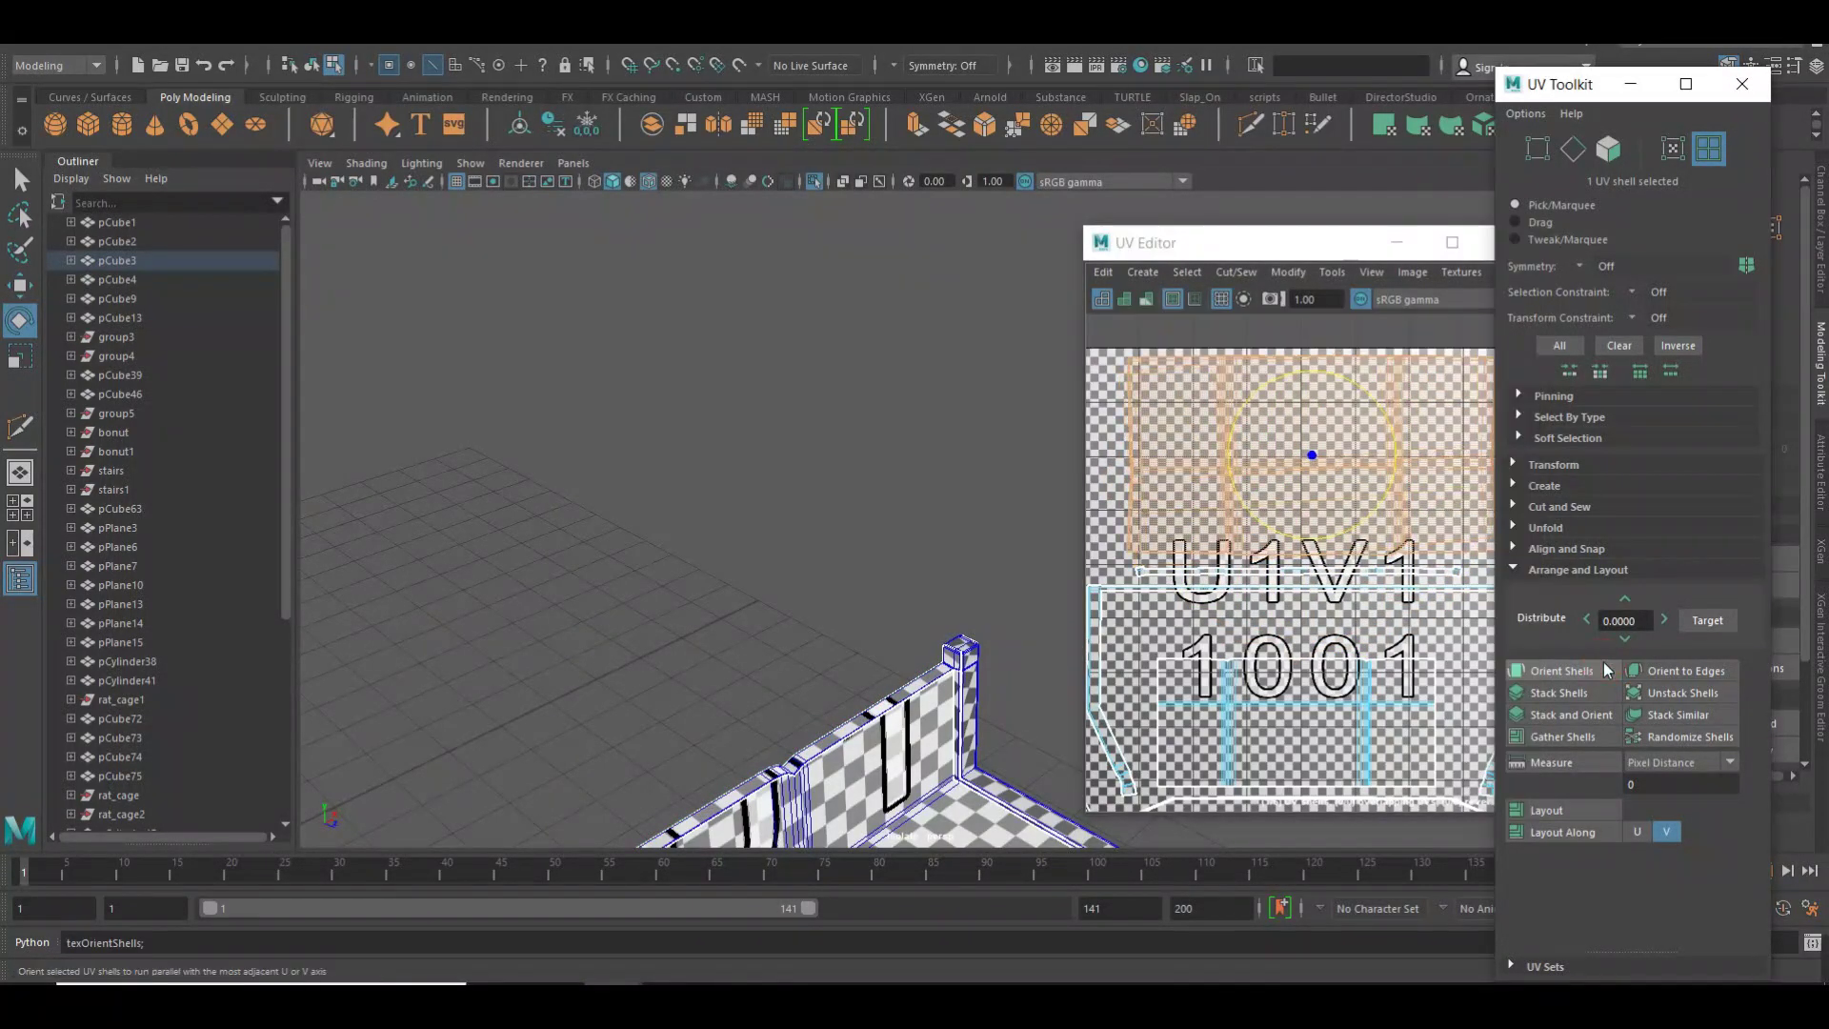
scroll(891, 572, up, 3)
scroll(907, 479, up, 2)
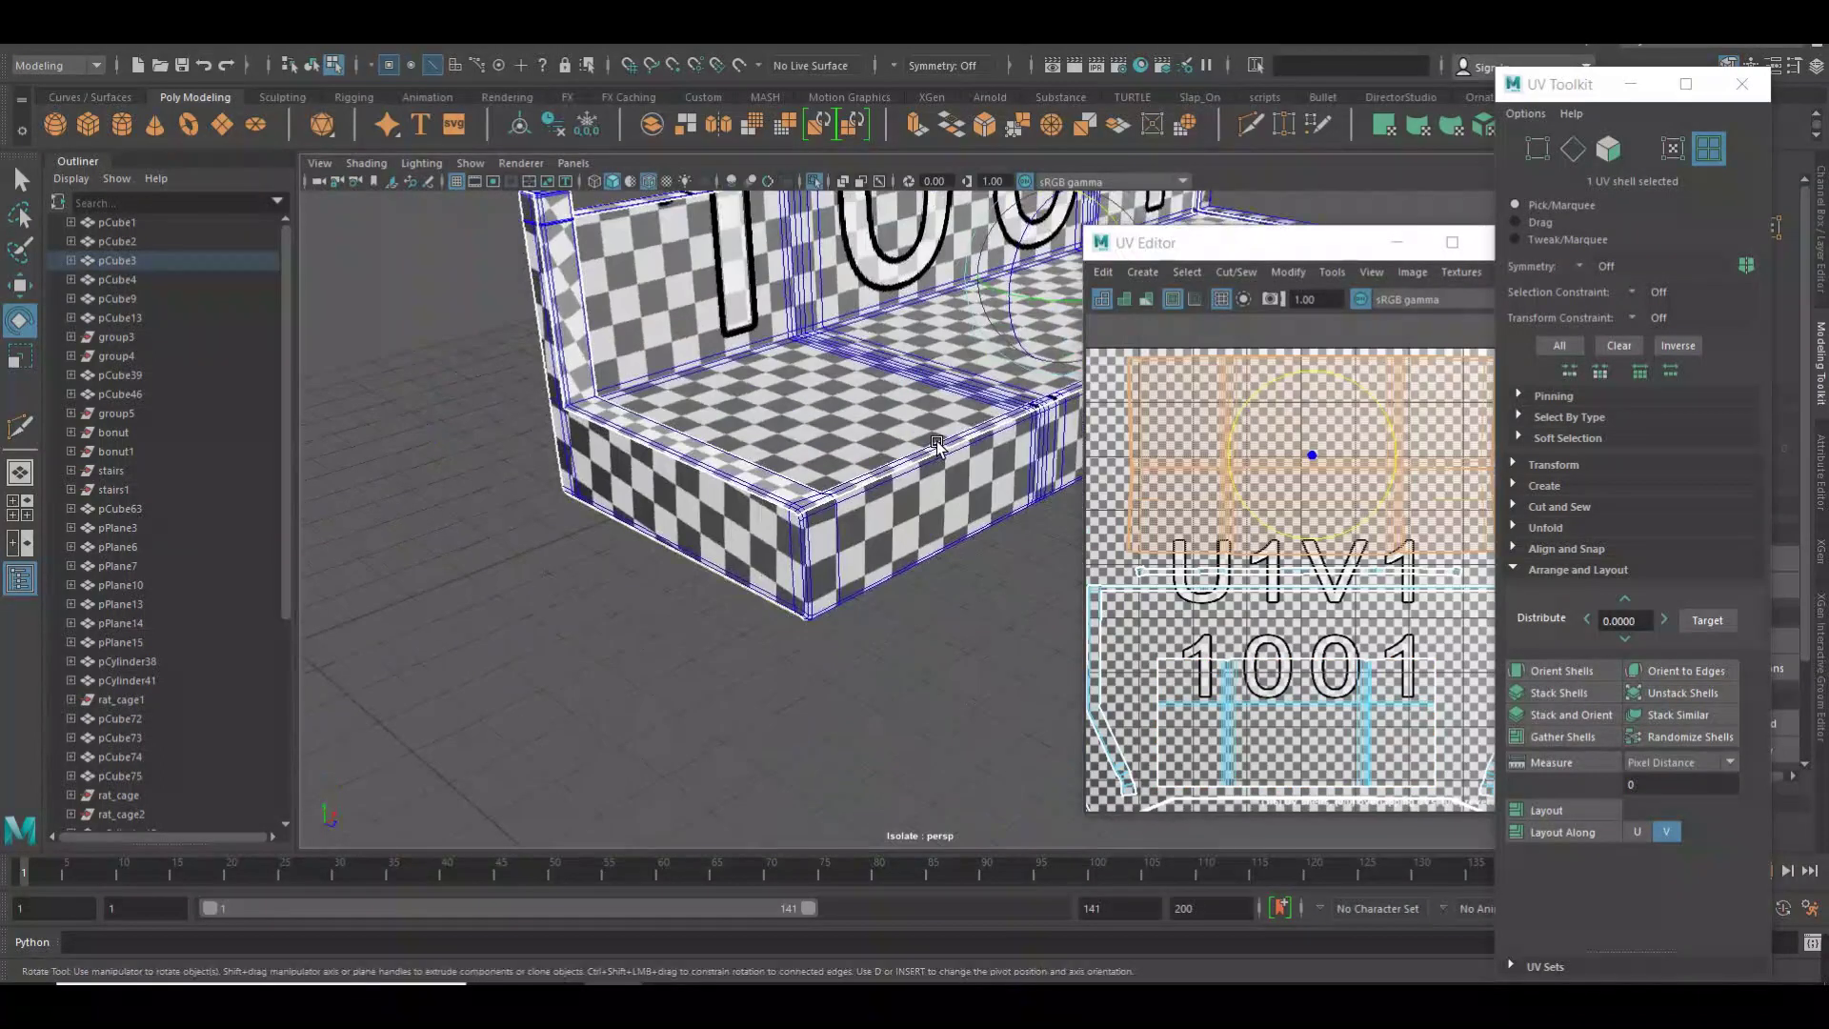
scroll(747, 488, down, 6)
Orbit to check the checker across the bench's seat and back, then hide the checker texture.
mouse_move(747, 488)
alt+mouse_down()
mouse_move(747, 555)
mouse_move(947, 535)
mouse_move(886, 752)
mouse_move(1161, 531)
mouse_move(821, 491)
mouse_move(869, 408)
mouse_move(922, 494)
mouse_move(747, 536)
mouse_move(858, 505)
mouse_move(879, 601)
mouse_move(794, 548)
mouse_move(854, 550)
mouse_move(829, 551)
mouse_move(814, 618)
alt+mouse_up()
scroll(829, 514, up, 3)
scroll(877, 572, up, 3)
click(947, 487)
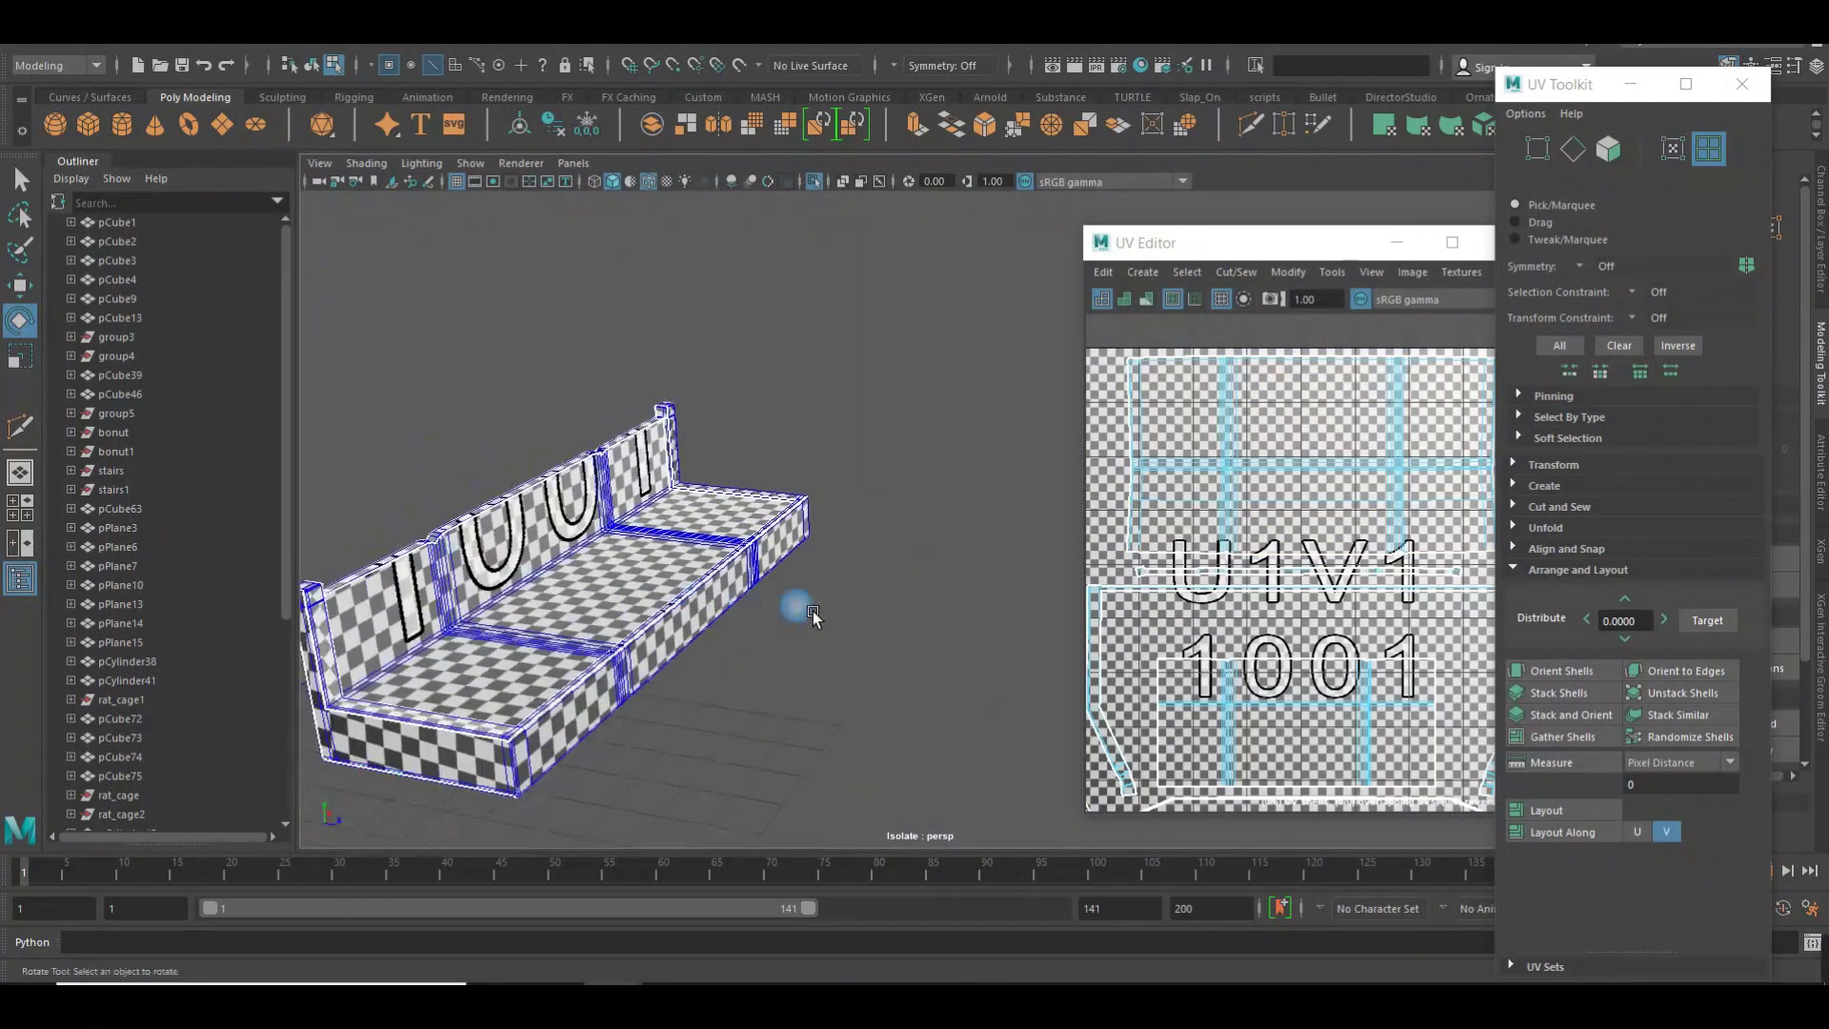
alt+middle_drag(625, 591, 695, 562)
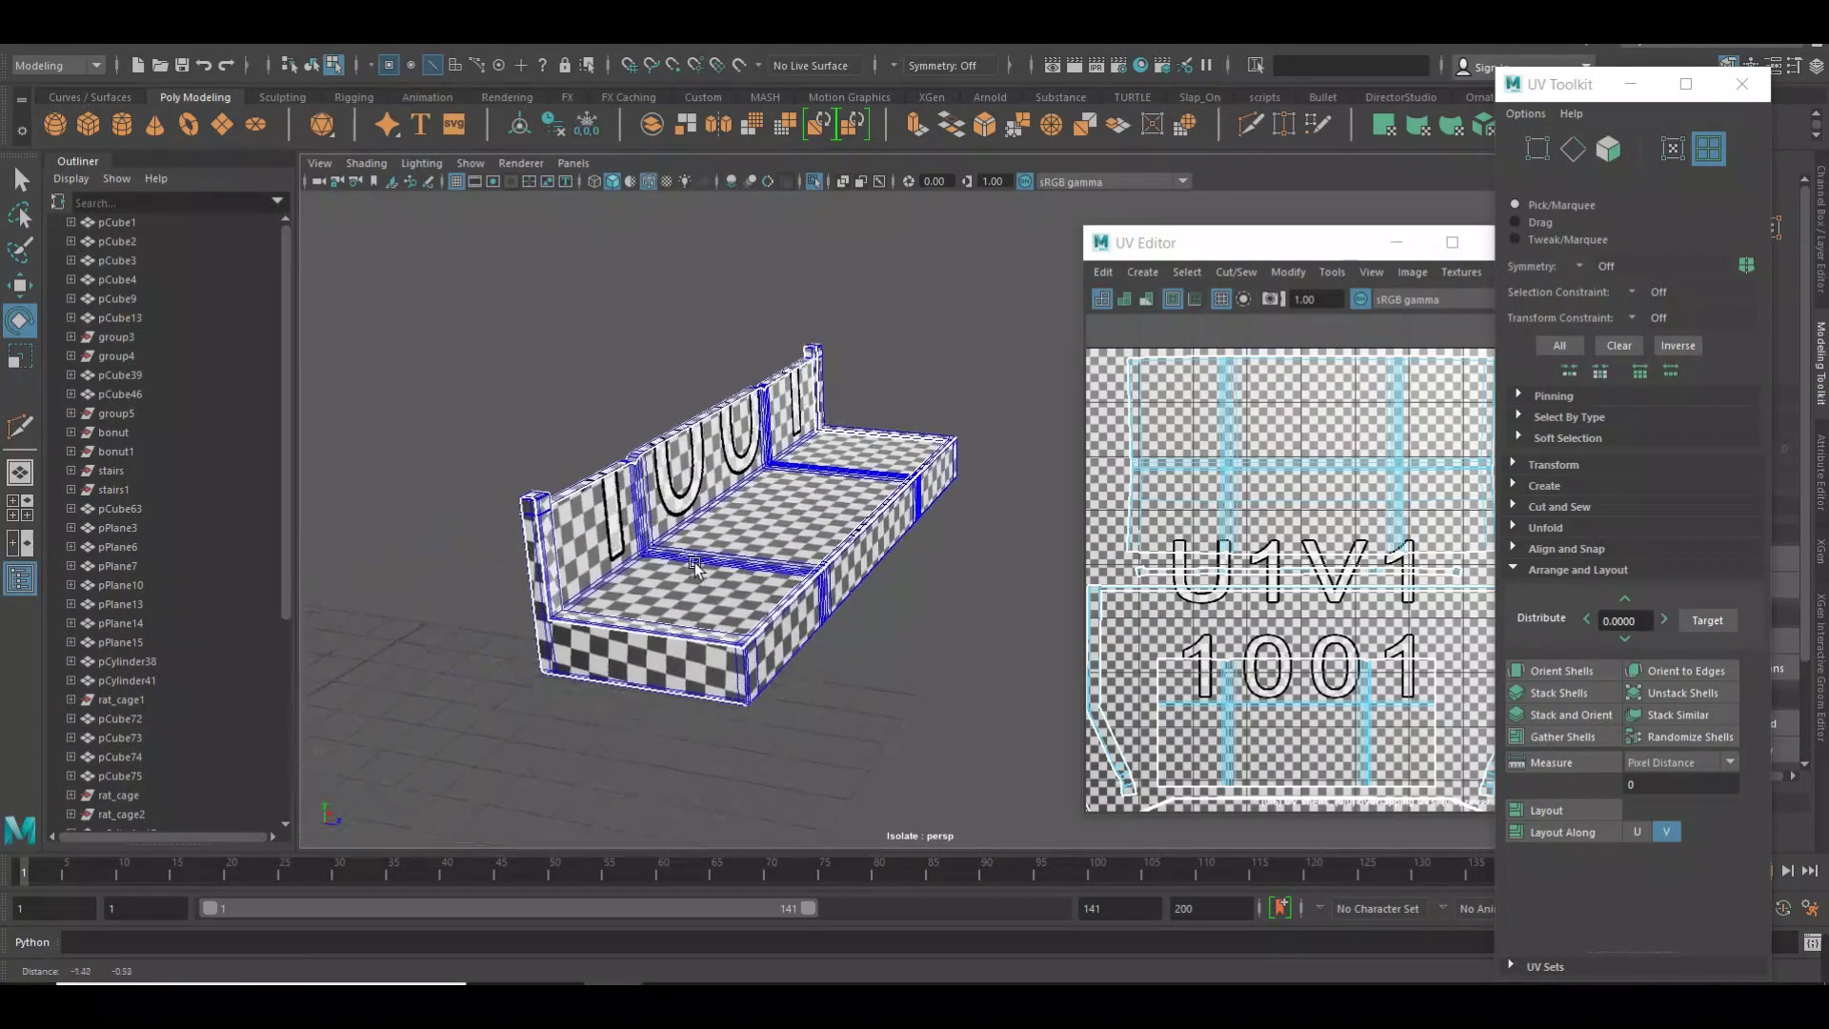
click(1460, 288)
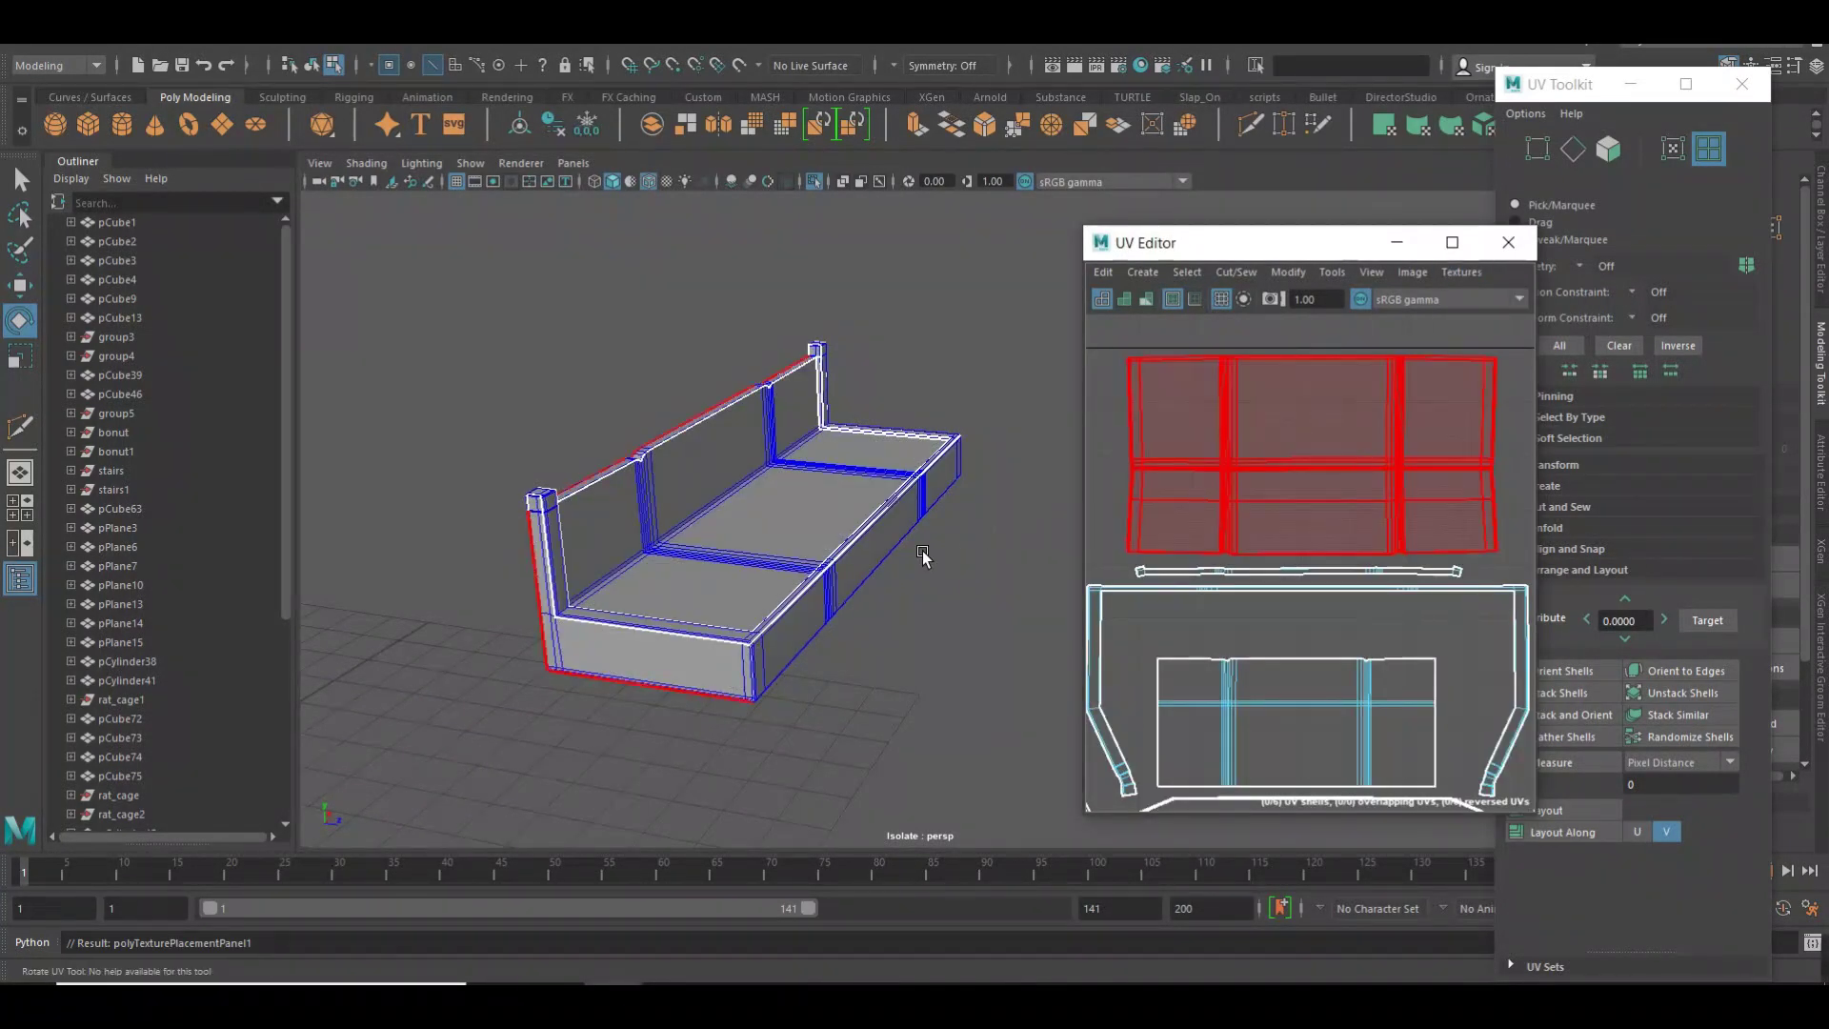
Clear the UV selection and select the cart frame mesh as a whole object.
click(924, 557)
scroll(923, 556, down, 2)
right_click(1286, 467)
click(1239, 437)
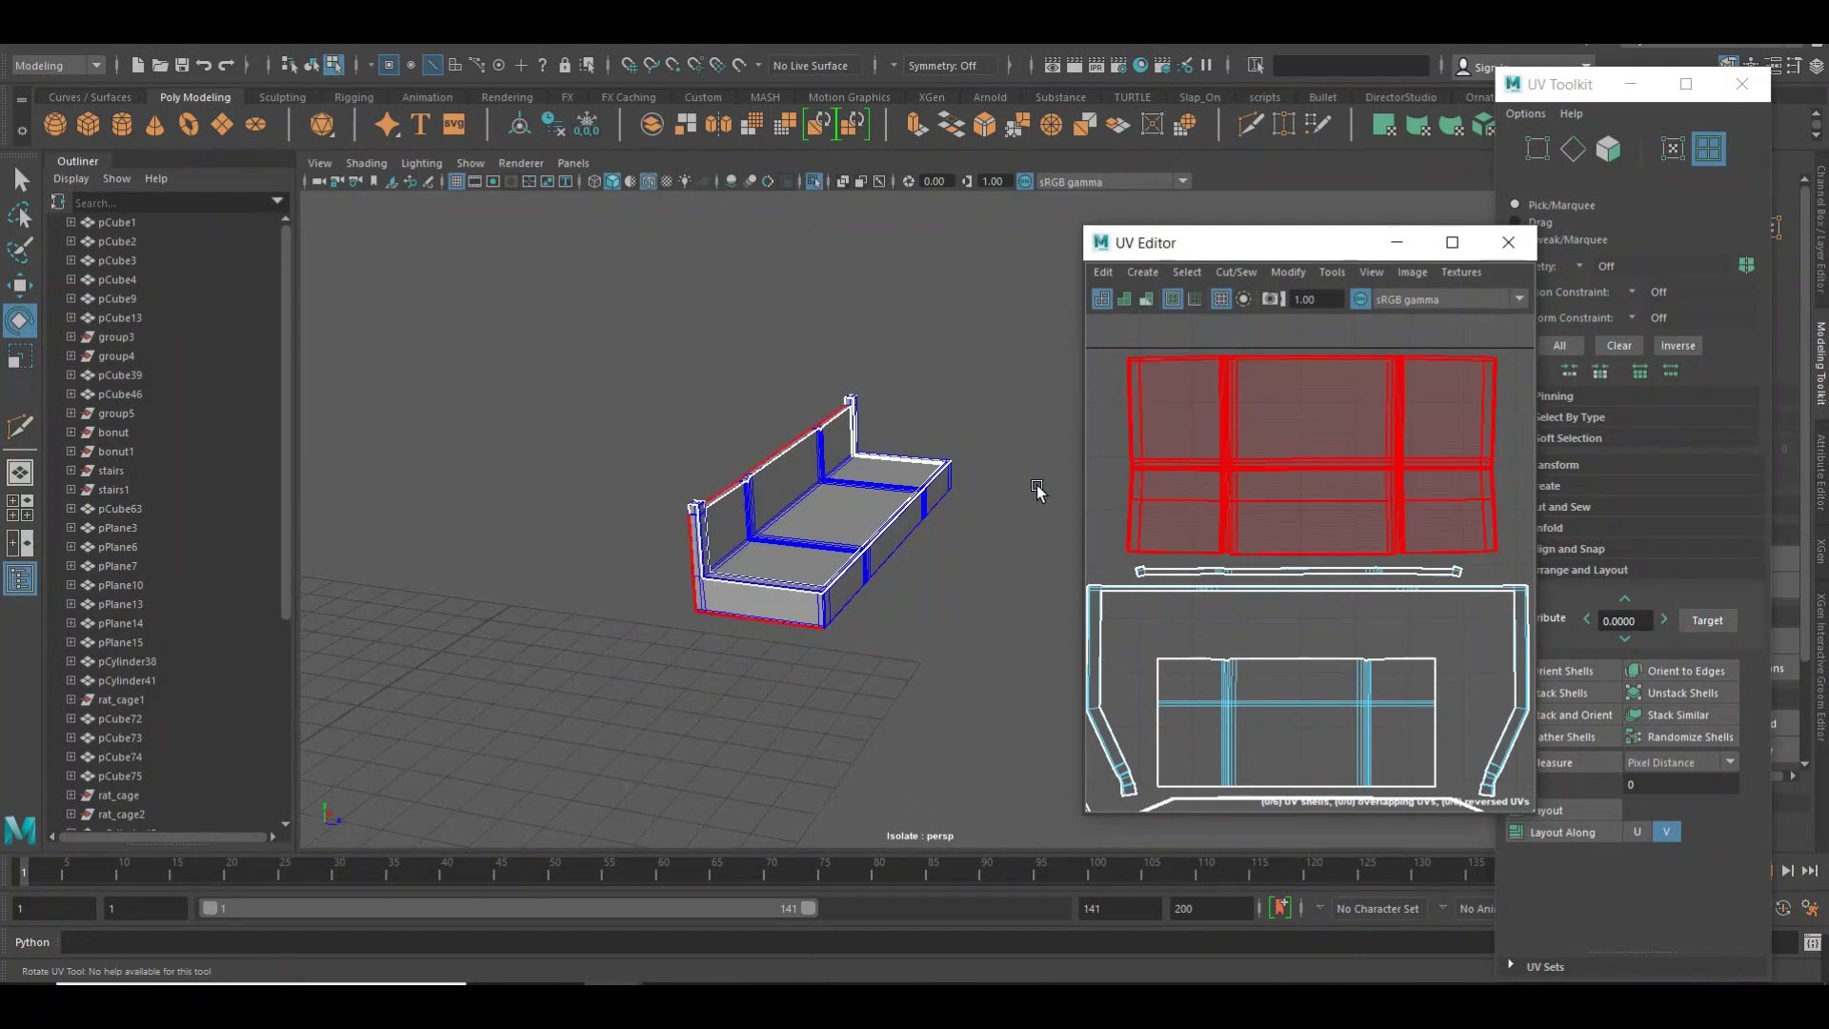
mouse_move(776, 524)
right_down()
mouse_move(918, 421)
mouse_move(777, 453)
right_up()
key(q)
alt+right_drag(895, 221, 890, 568)
click(876, 492)
Switch the frame to edge selection, trying and clearing some edge and ledge-loop picks.
right_drag(1210, 470, 1198, 419)
drag(1244, 341, 1465, 557)
right_drag(1465, 557, 1444, 471)
click(1372, 495)
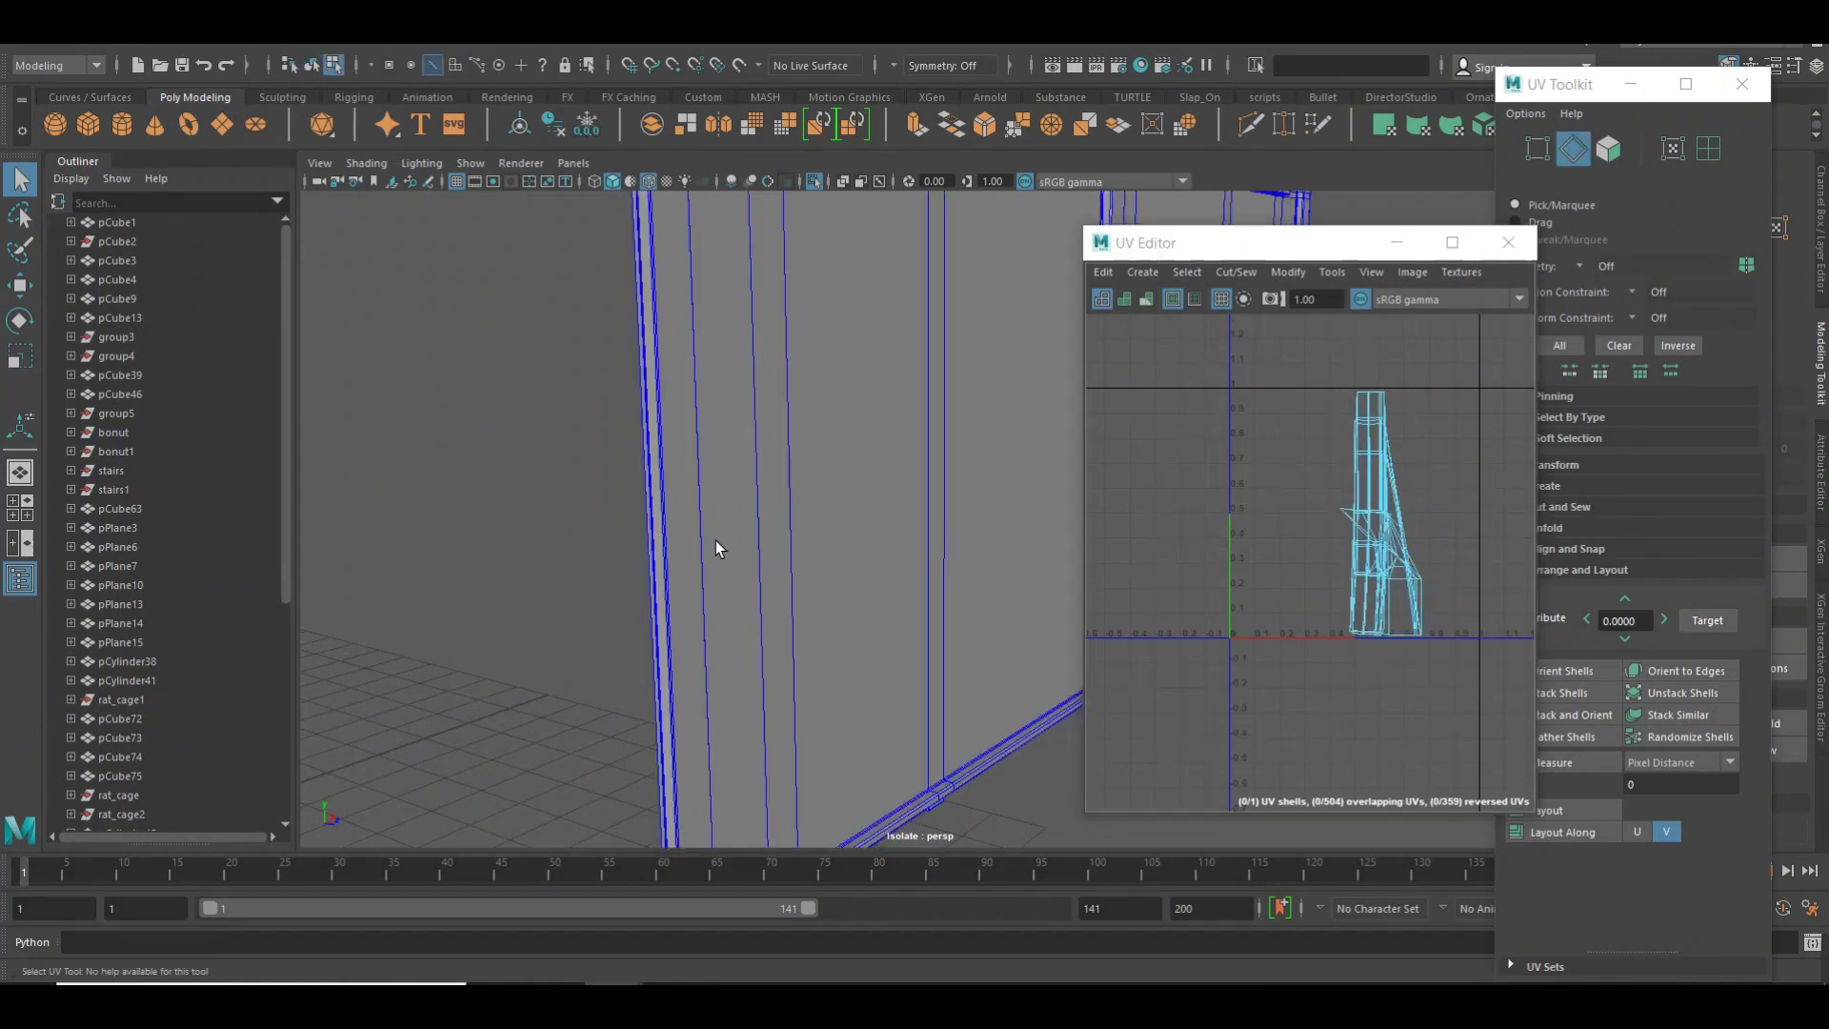
alt+middle_drag(717, 540, 764, 570)
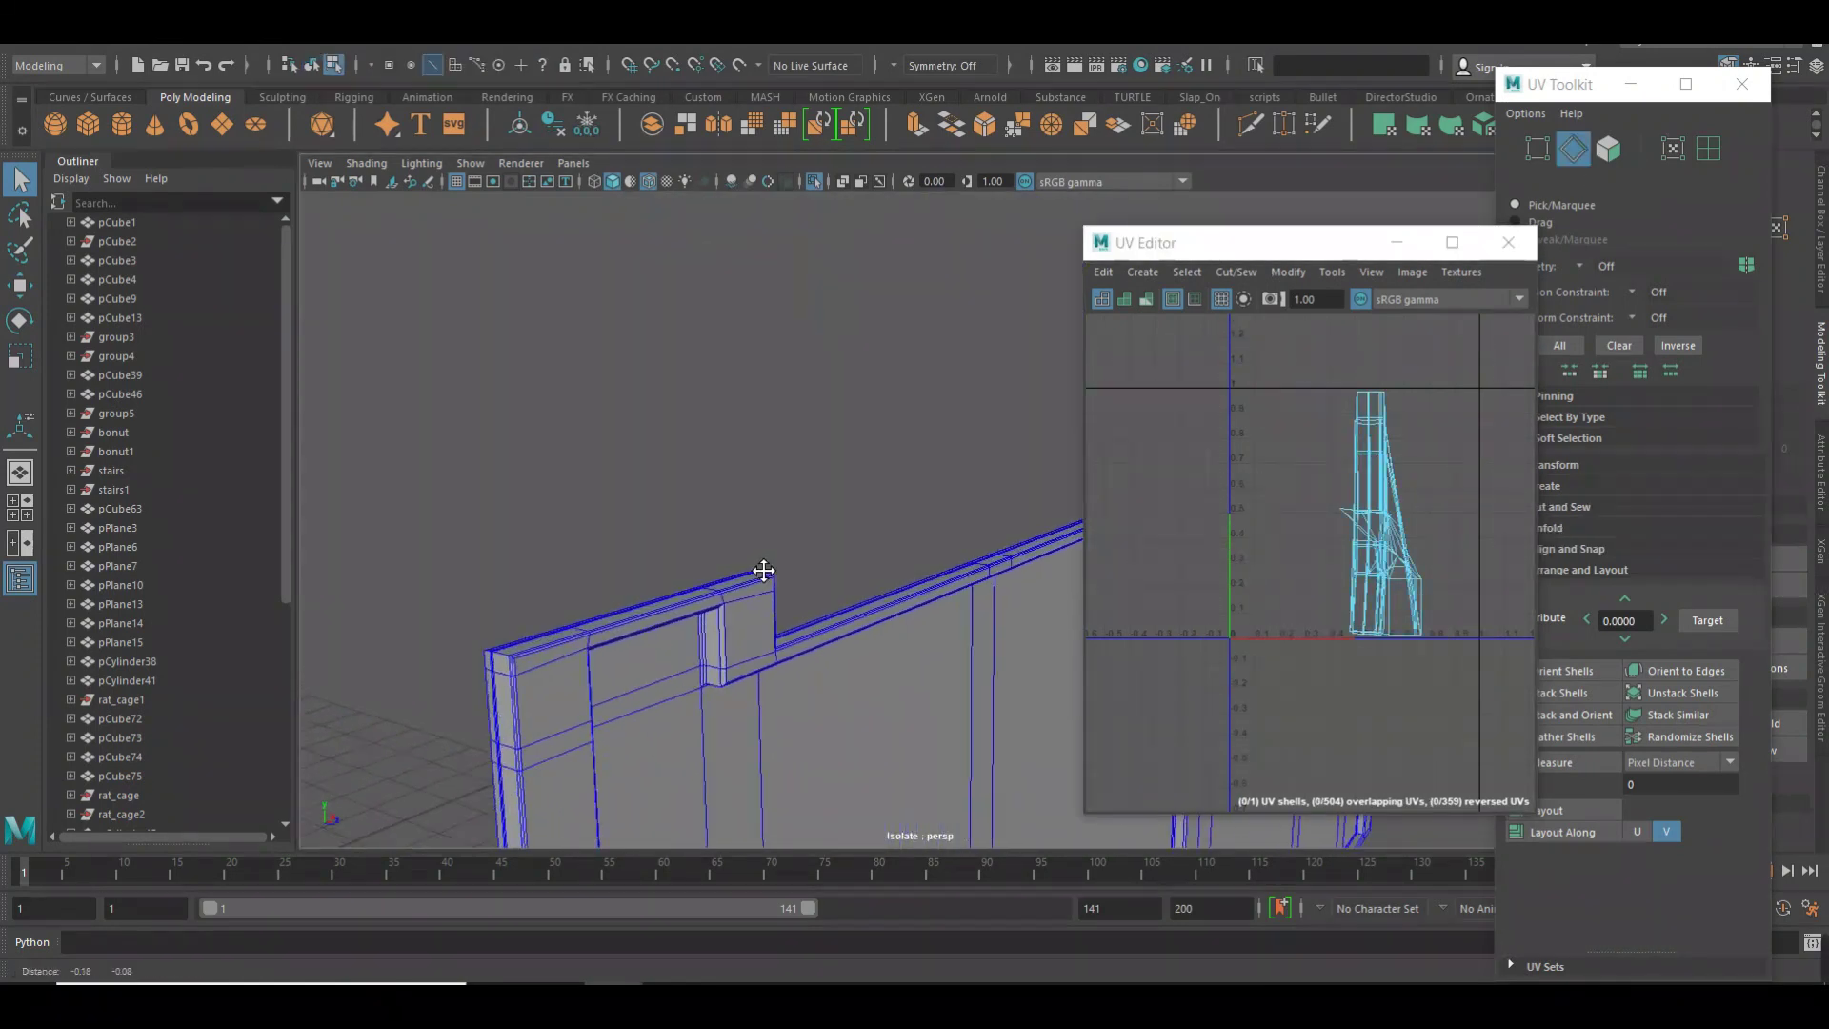
alt+drag(764, 570, 432, 745)
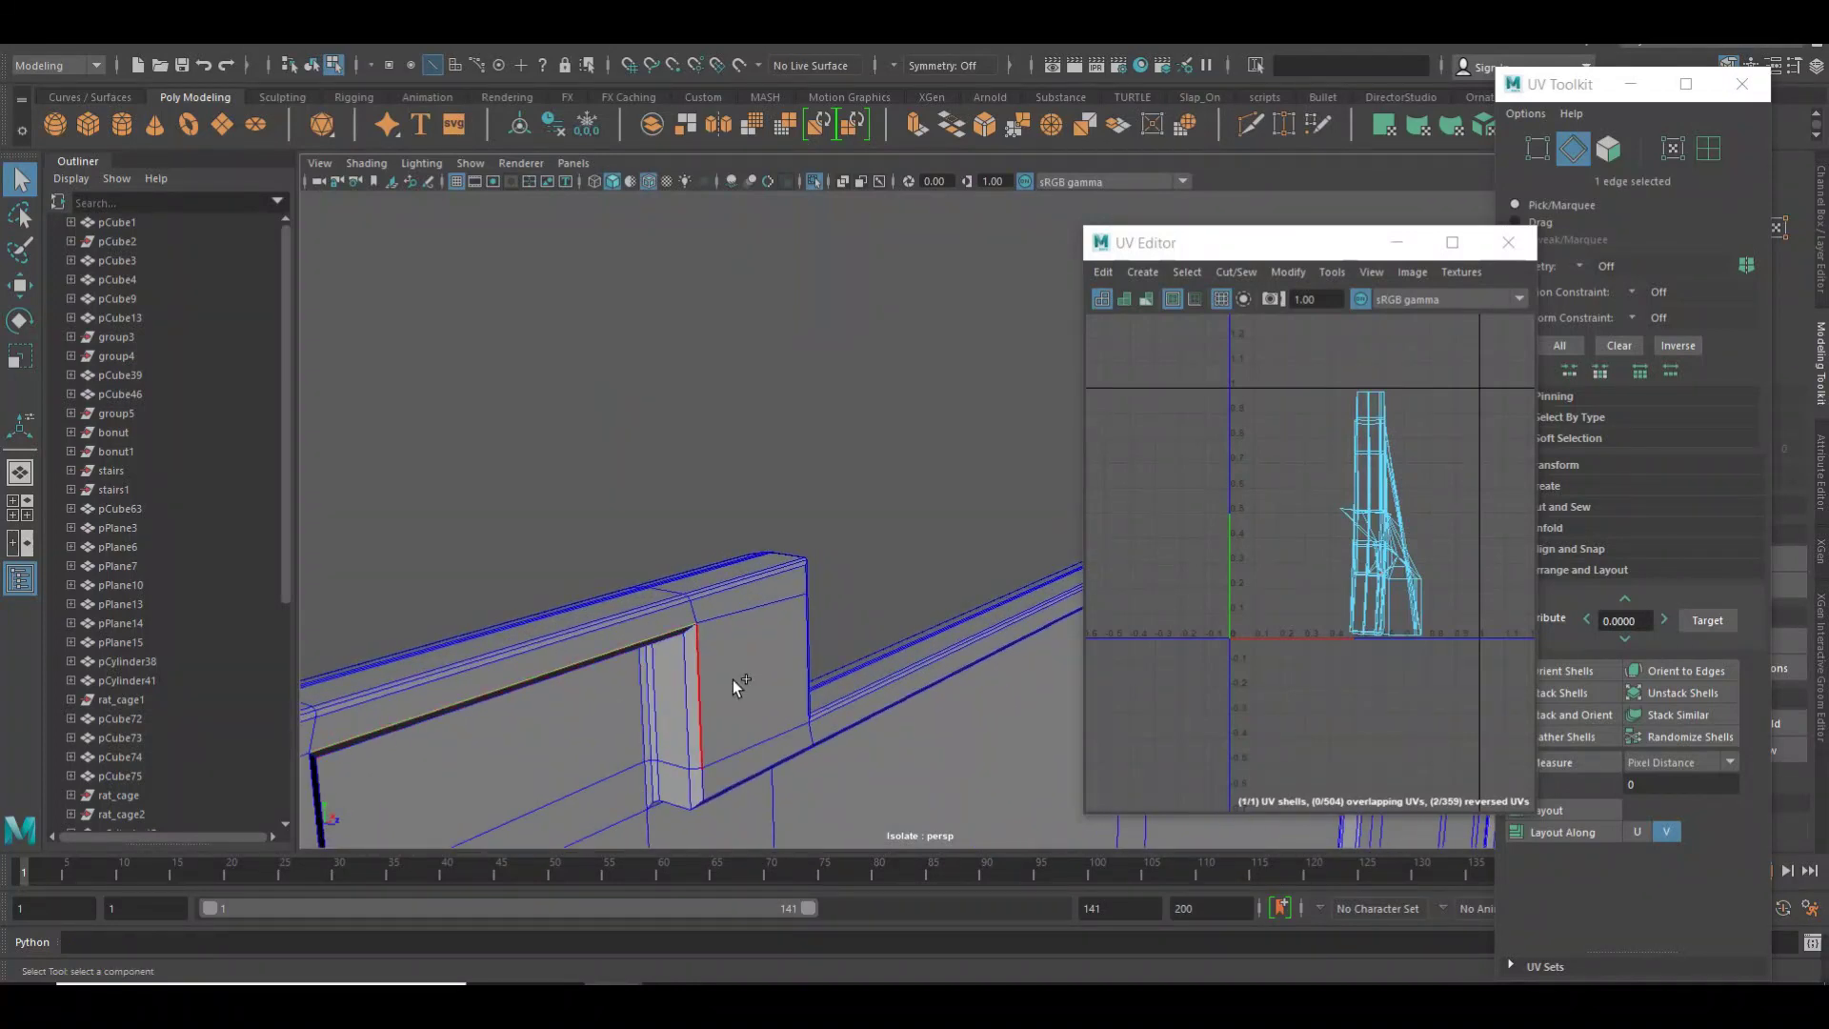
double_click(745, 779)
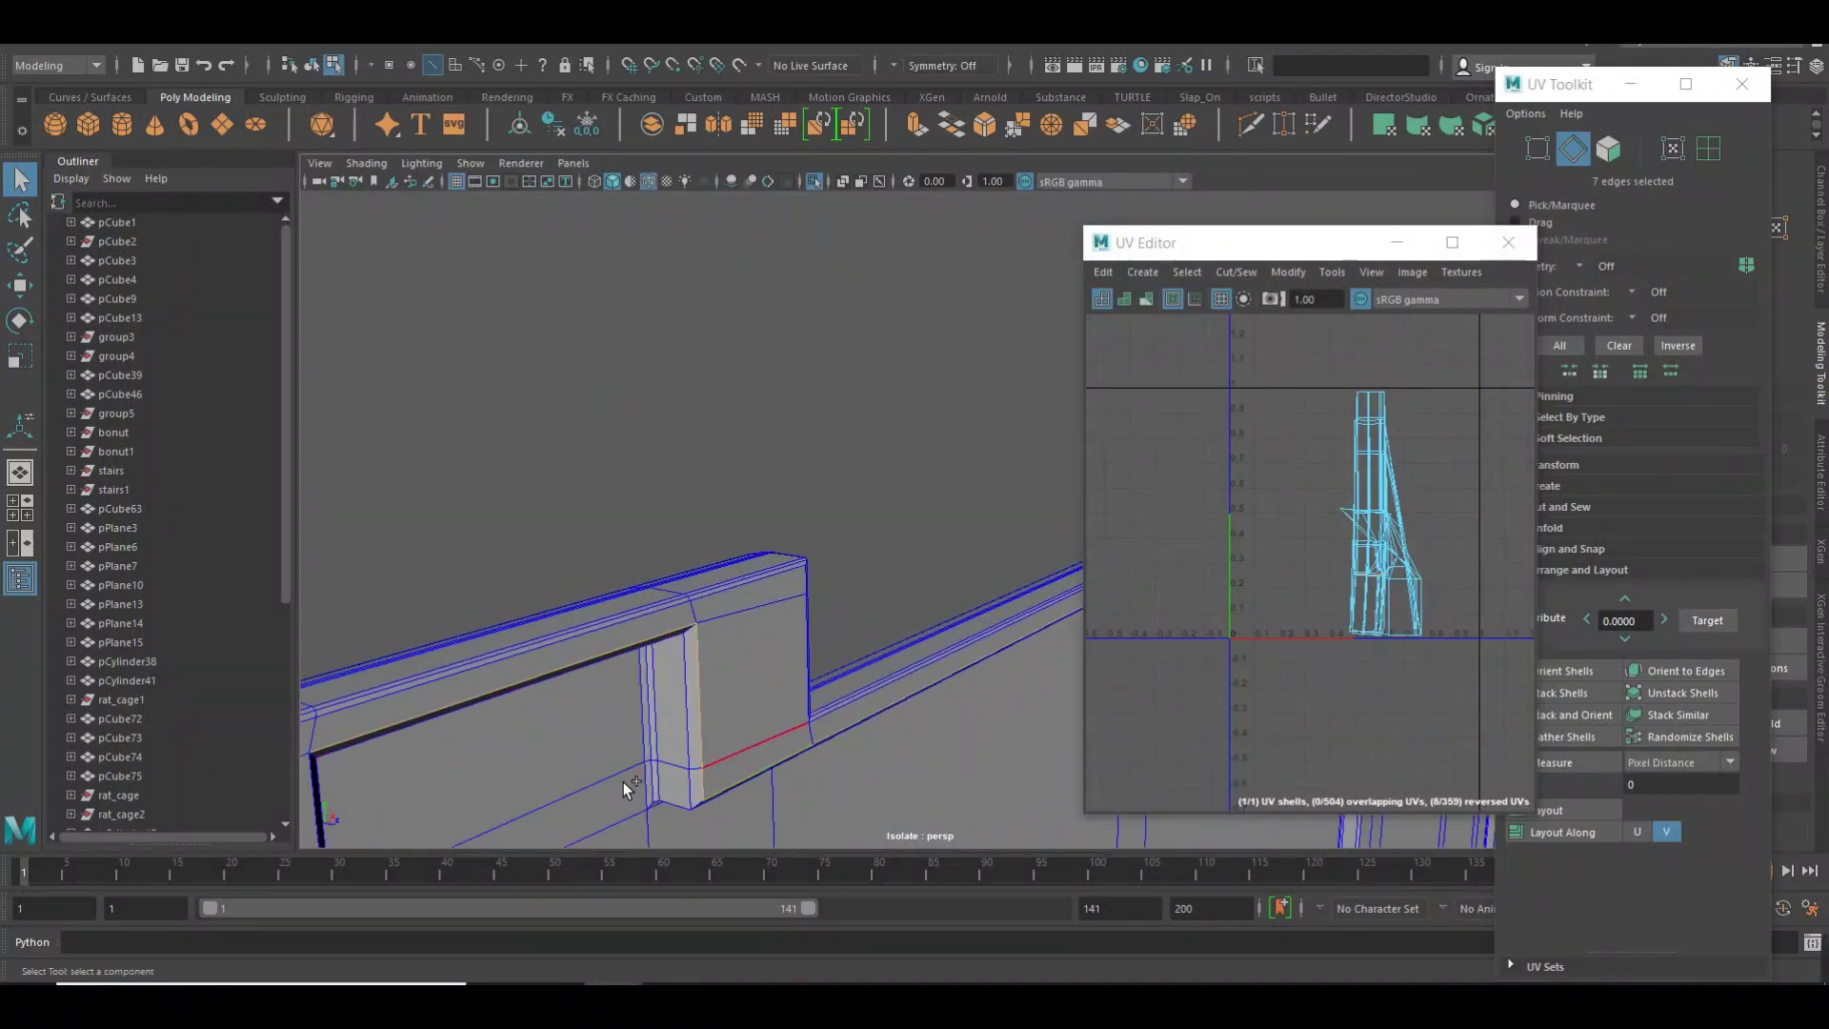
scroll(624, 781, down, 2)
click(480, 697)
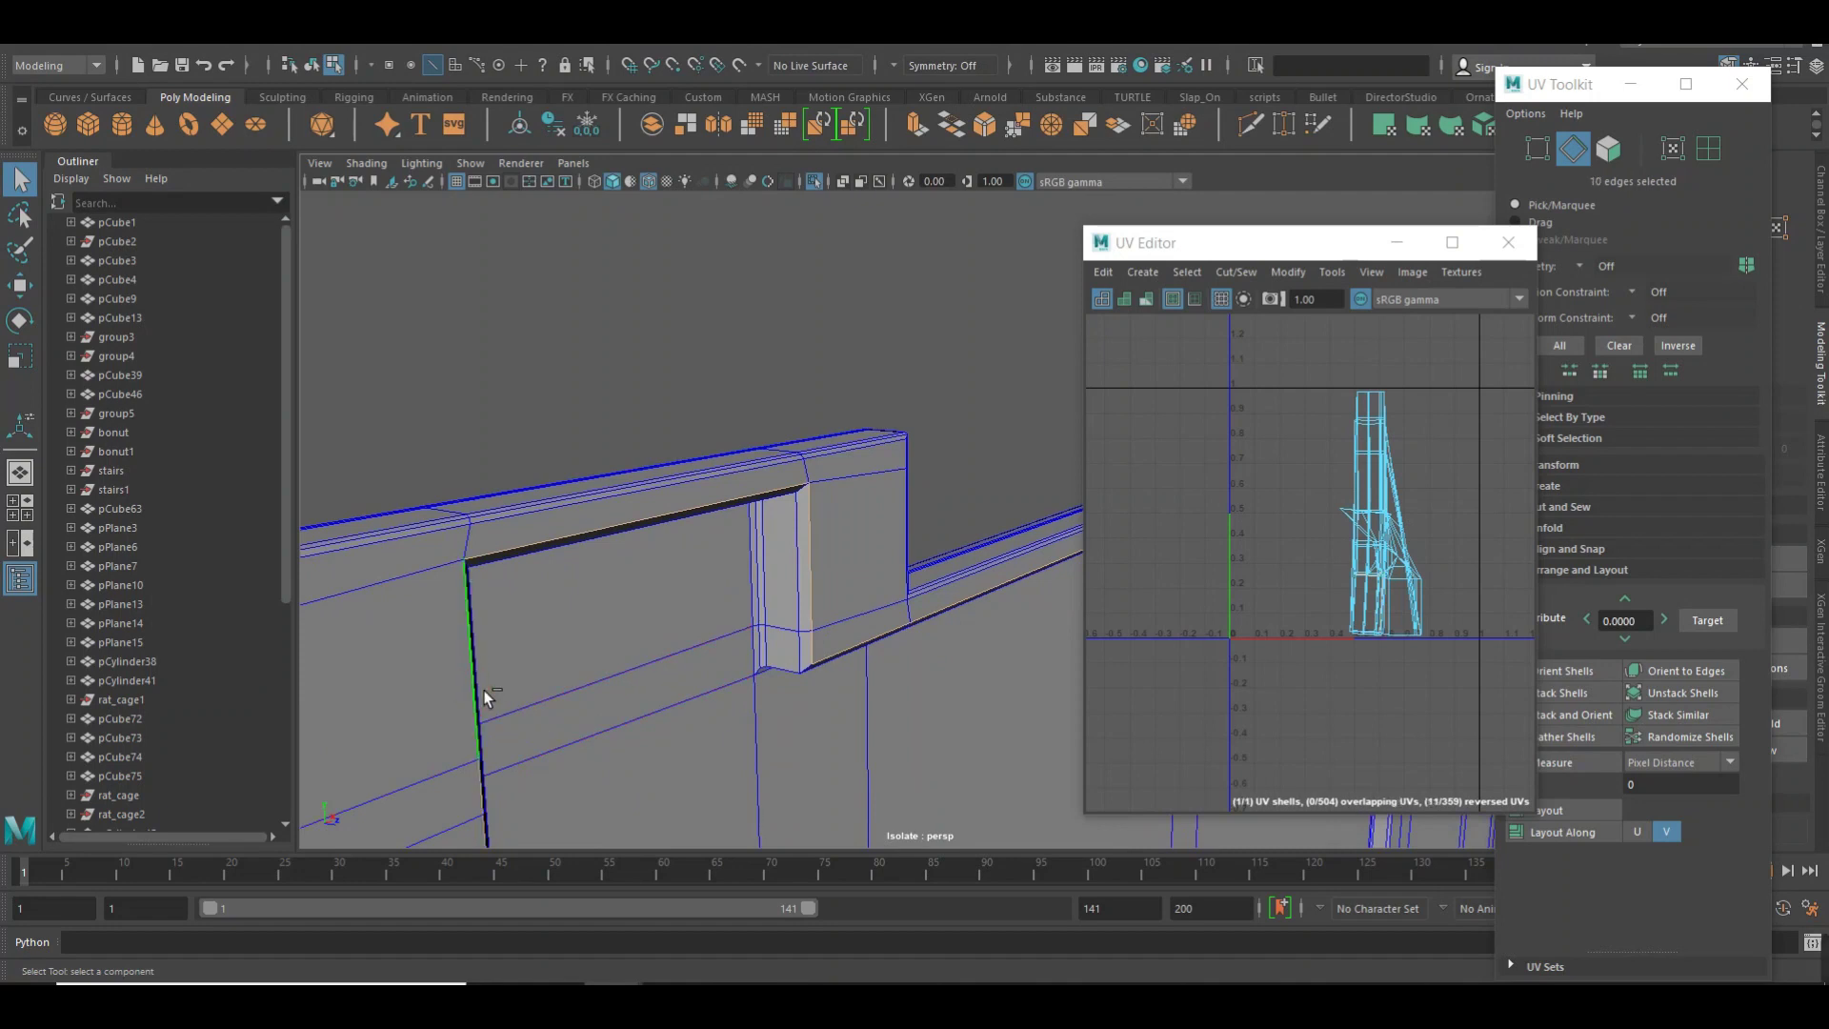
Select the wall's bottom edge loop and a vertical wall edge as the first seam.
right_drag(1158, 513, 944, 579)
mouse_move(944, 579)
alt+mouse_down()
mouse_move(755, 604)
mouse_move(755, 527)
alt+mouse_up()
alt+right_drag(756, 527, 756, 642)
alt+drag(756, 641, 776, 699)
double_click(776, 700)
mouse_move(942, 556)
alt+mouse_down()
mouse_move(870, 600)
mouse_move(756, 739)
alt+mouse_up()
mouse_move(756, 739)
alt+right_down()
mouse_move(801, 666)
mouse_move(771, 650)
alt+right_up()
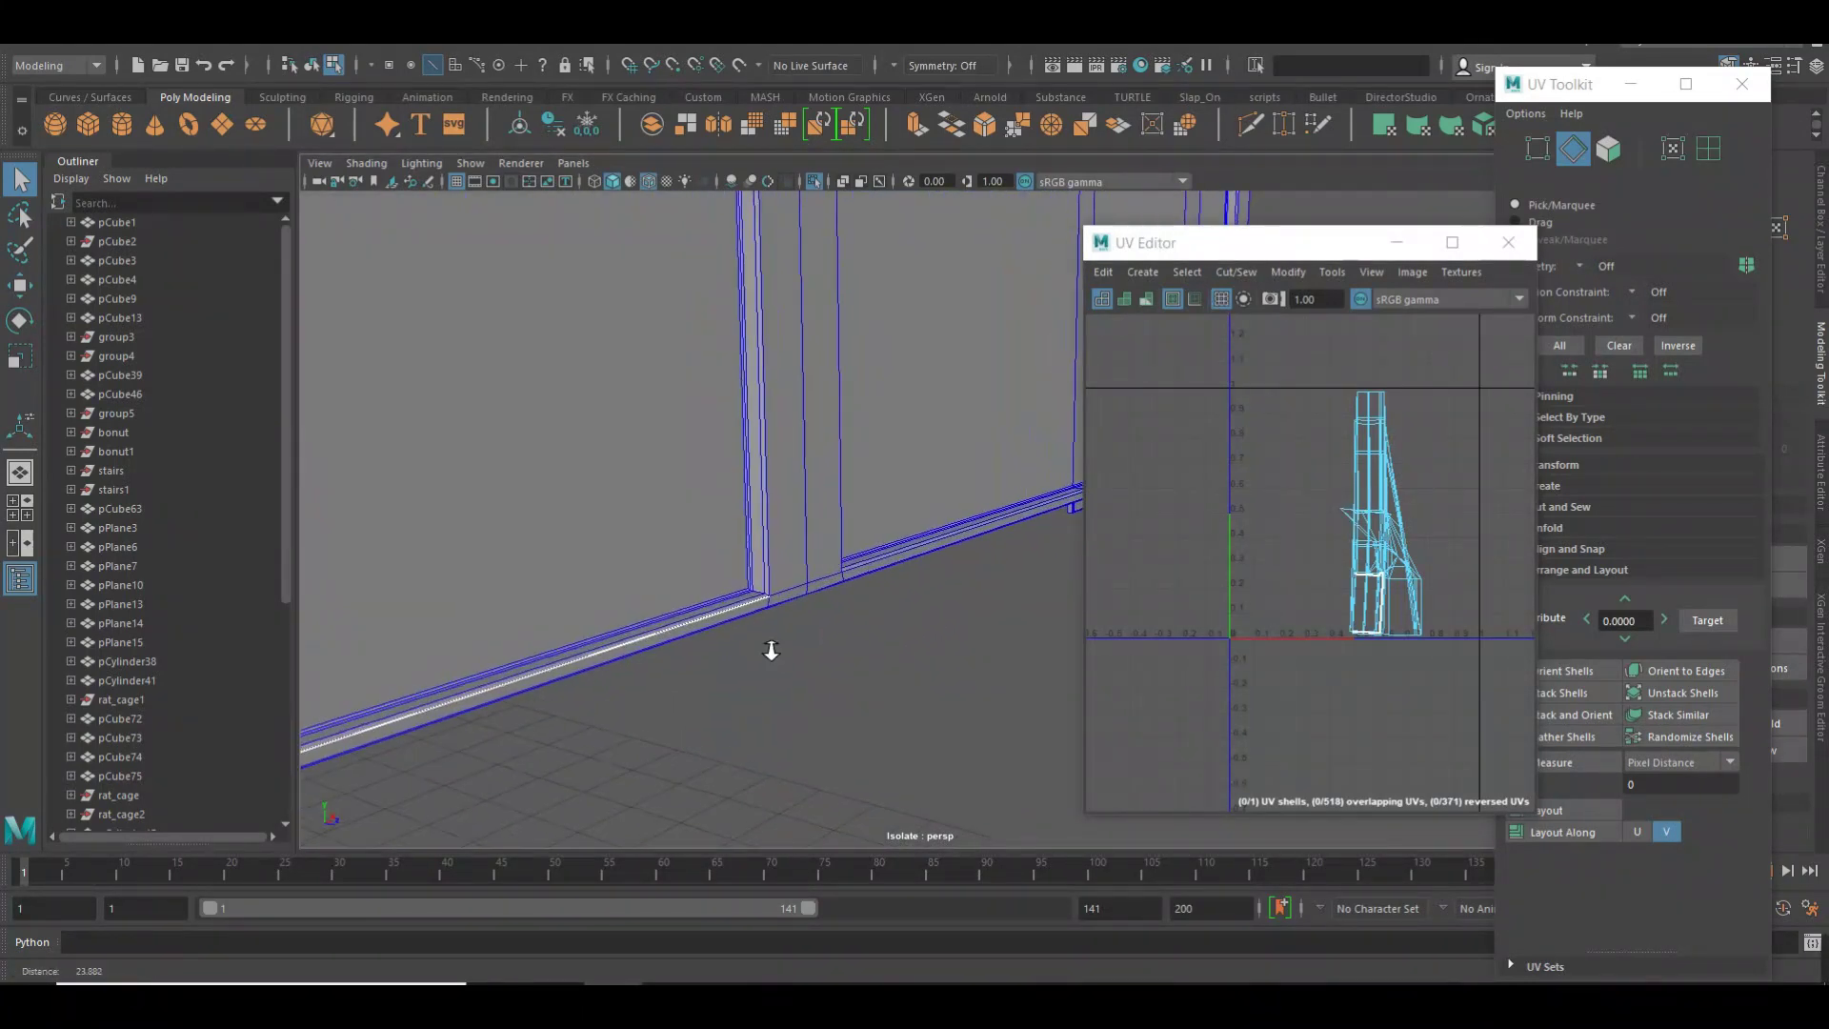
click(659, 590)
scroll(684, 545, up, 5)
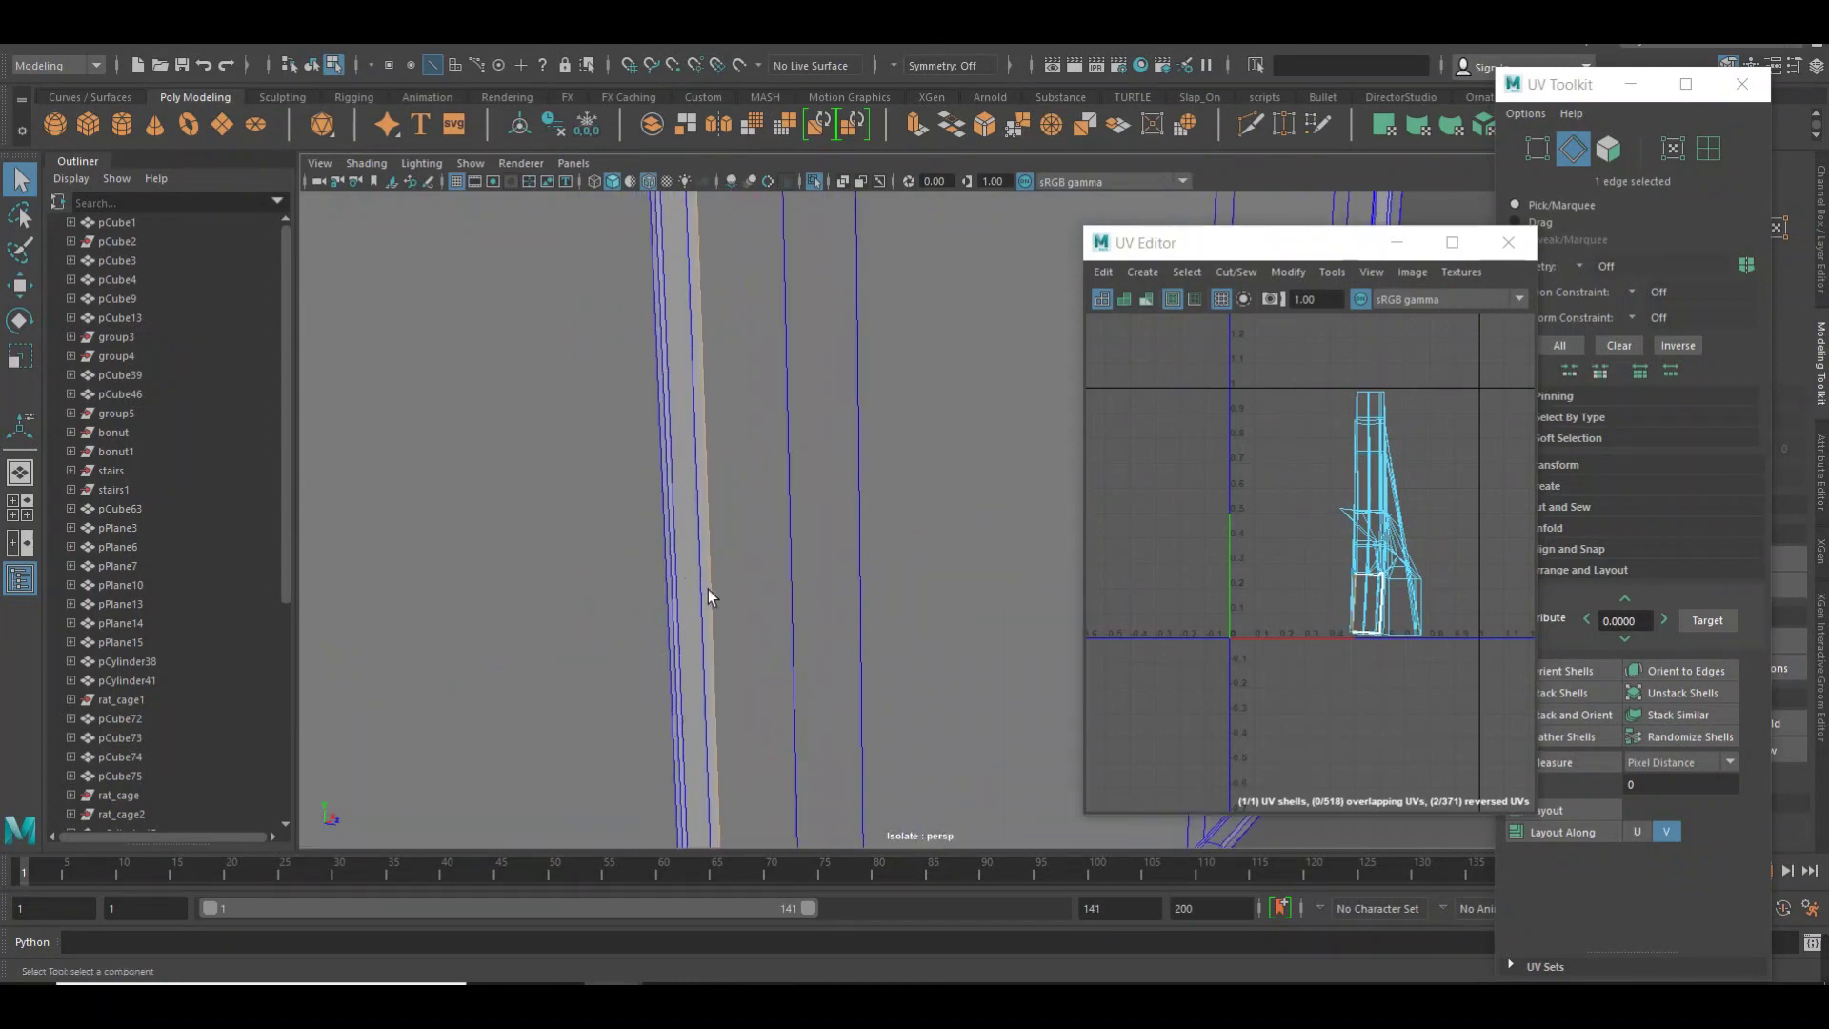
alt+drag(707, 597, 702, 568)
alt+middle_drag(702, 568, 708, 626)
Cut UVs along the first vertical edge, then select the next vertical edge and top edge loop.
shift+right_drag(1226, 508, 1111, 514)
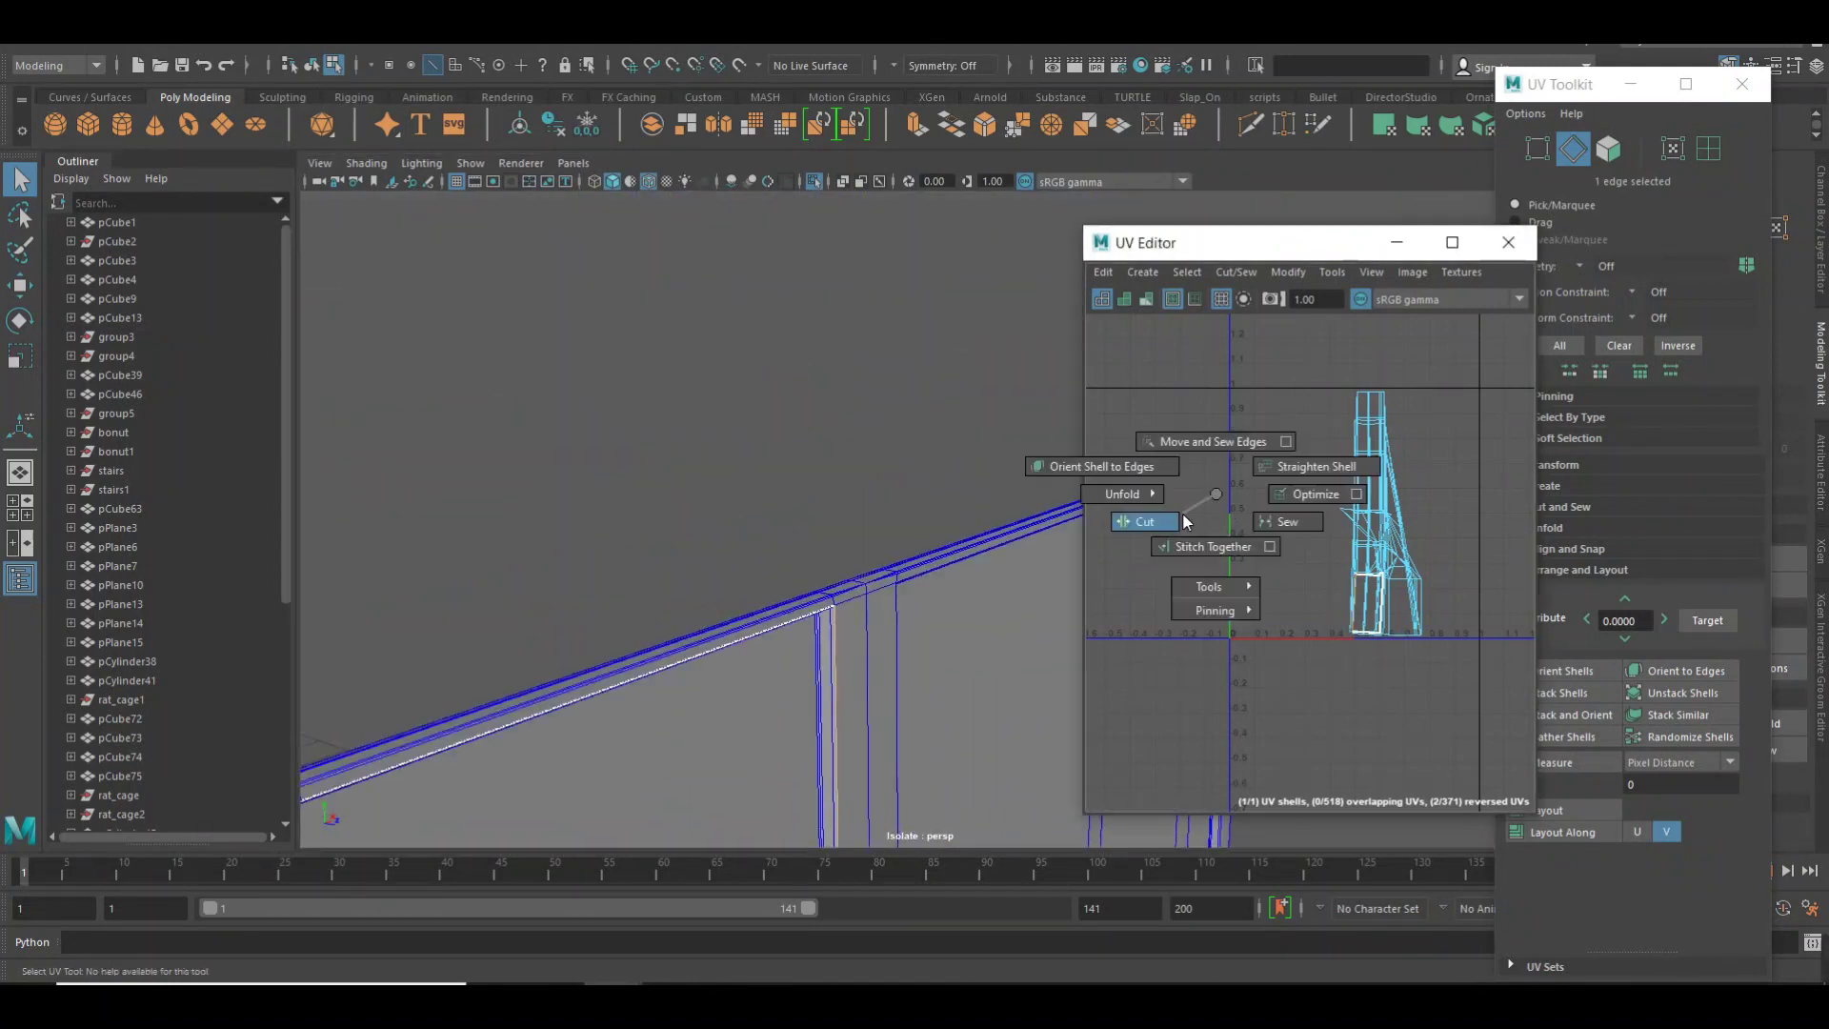
alt+middle_drag(890, 621, 810, 528)
click(832, 507)
alt+right_drag(827, 473, 869, 459)
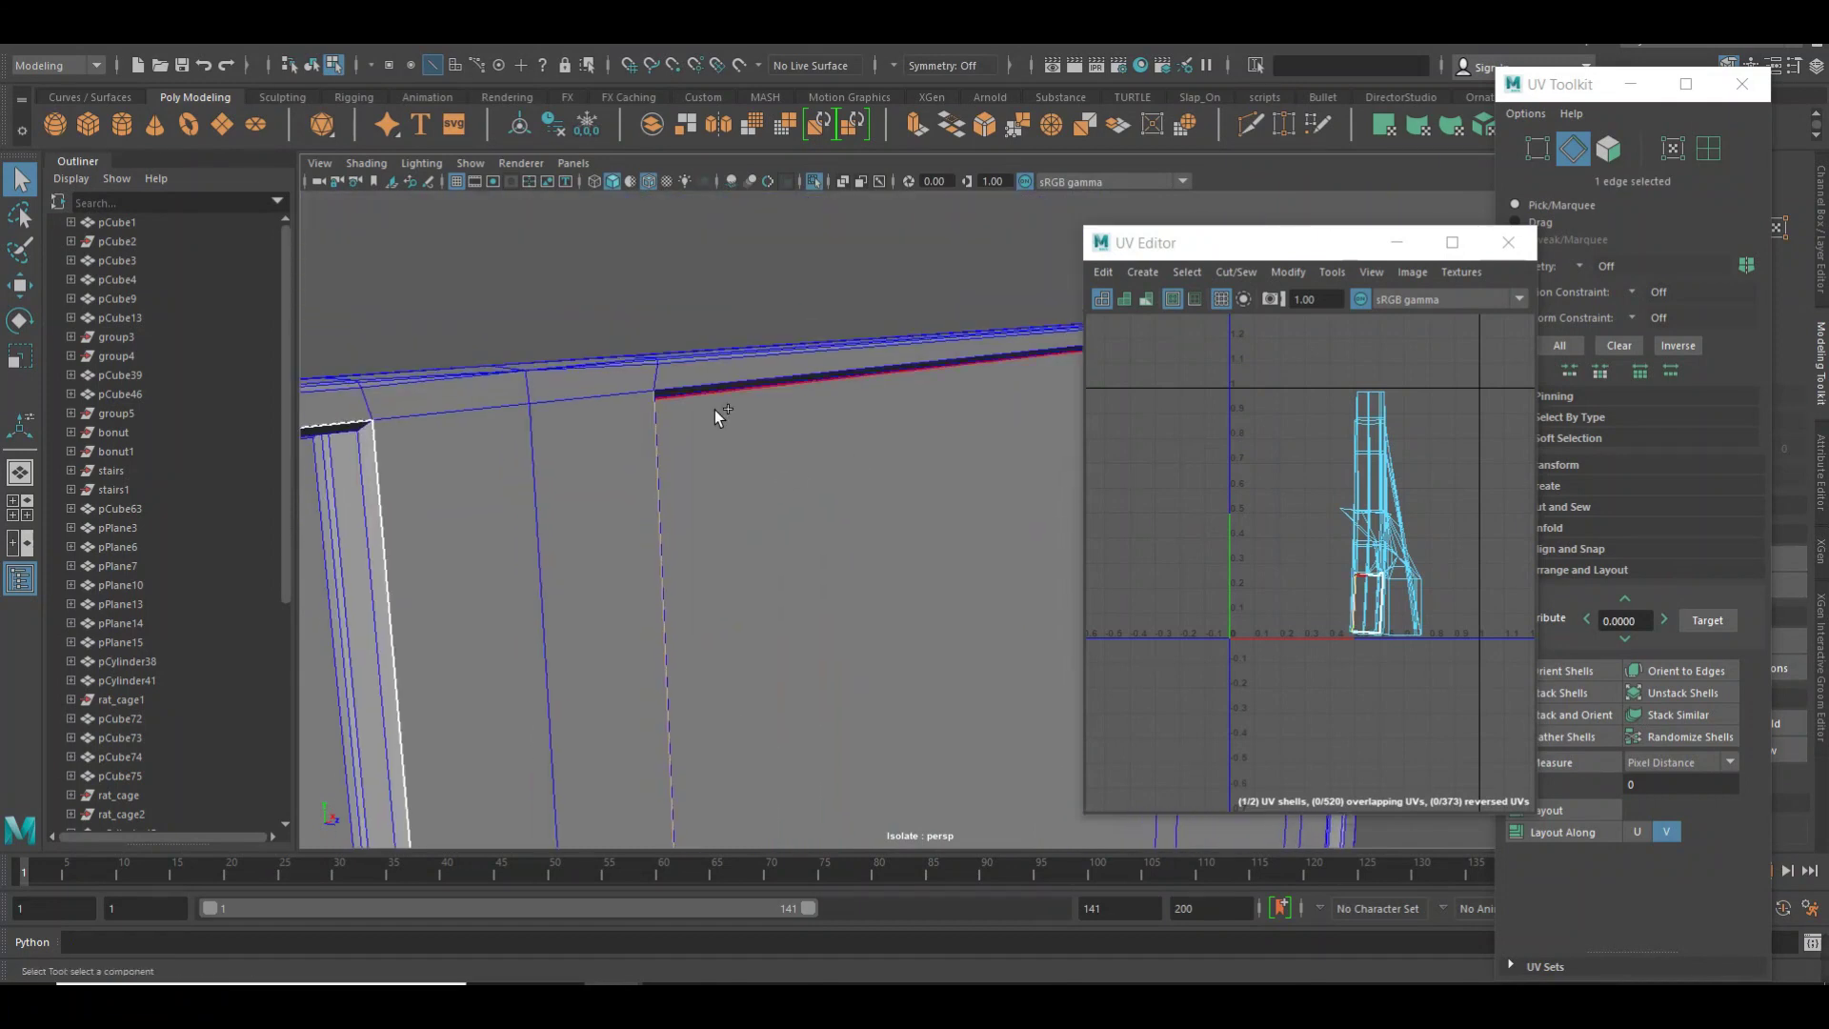
double_click(695, 389)
mouse_move(694, 389)
alt+right_down()
mouse_move(775, 436)
mouse_move(711, 470)
mouse_move(878, 482)
alt+right_up()
scroll(878, 482, up, 5)
scroll(865, 474, down, 4)
alt+drag(870, 477, 880, 493)
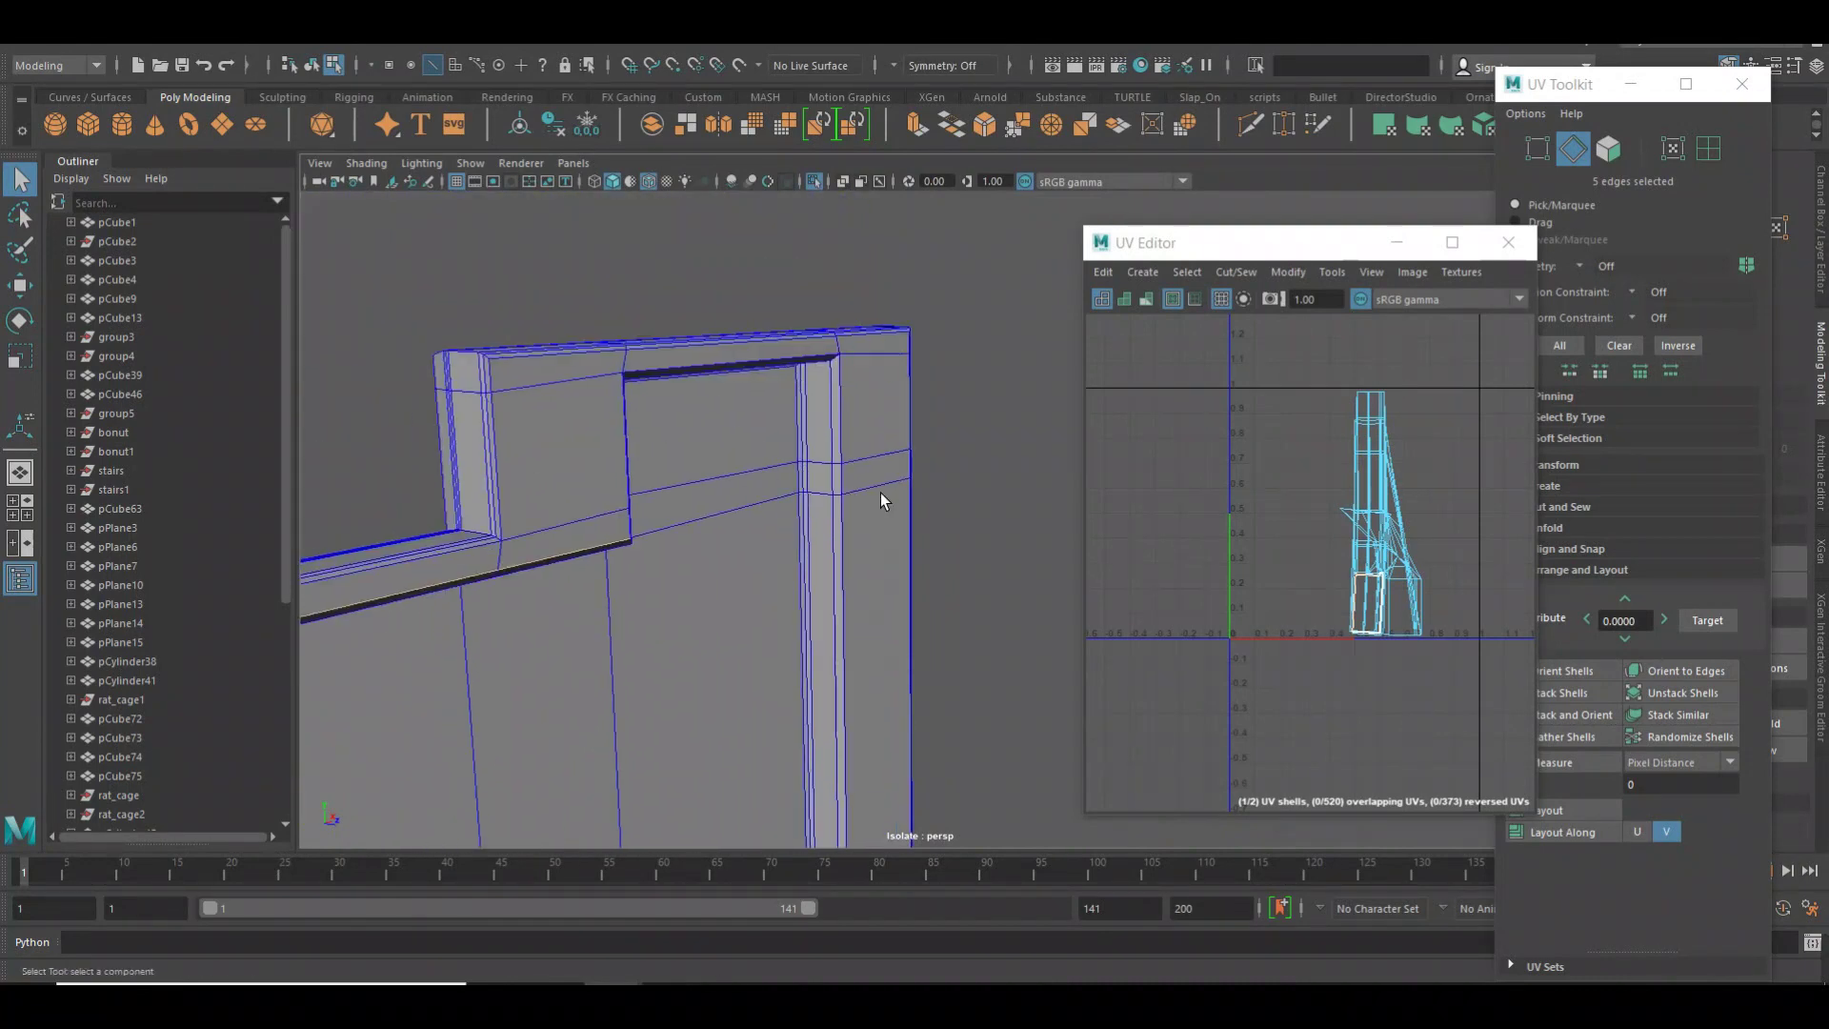
Add a vertical corner edge, the top edge and another vertical edge to the seam.
shift+click(632, 483)
shift+click(667, 371)
shift+click(847, 410)
mouse_move(909, 493)
alt+middle_down()
mouse_move(922, 380)
mouse_move(740, 555)
alt+middle_up()
scroll(943, 393, up, 3)
Add the bottom ledge edge loop to the seam, undoing several mistaken picks.
shift+click(753, 624)
key(ctrl+z)
shift+click(762, 604)
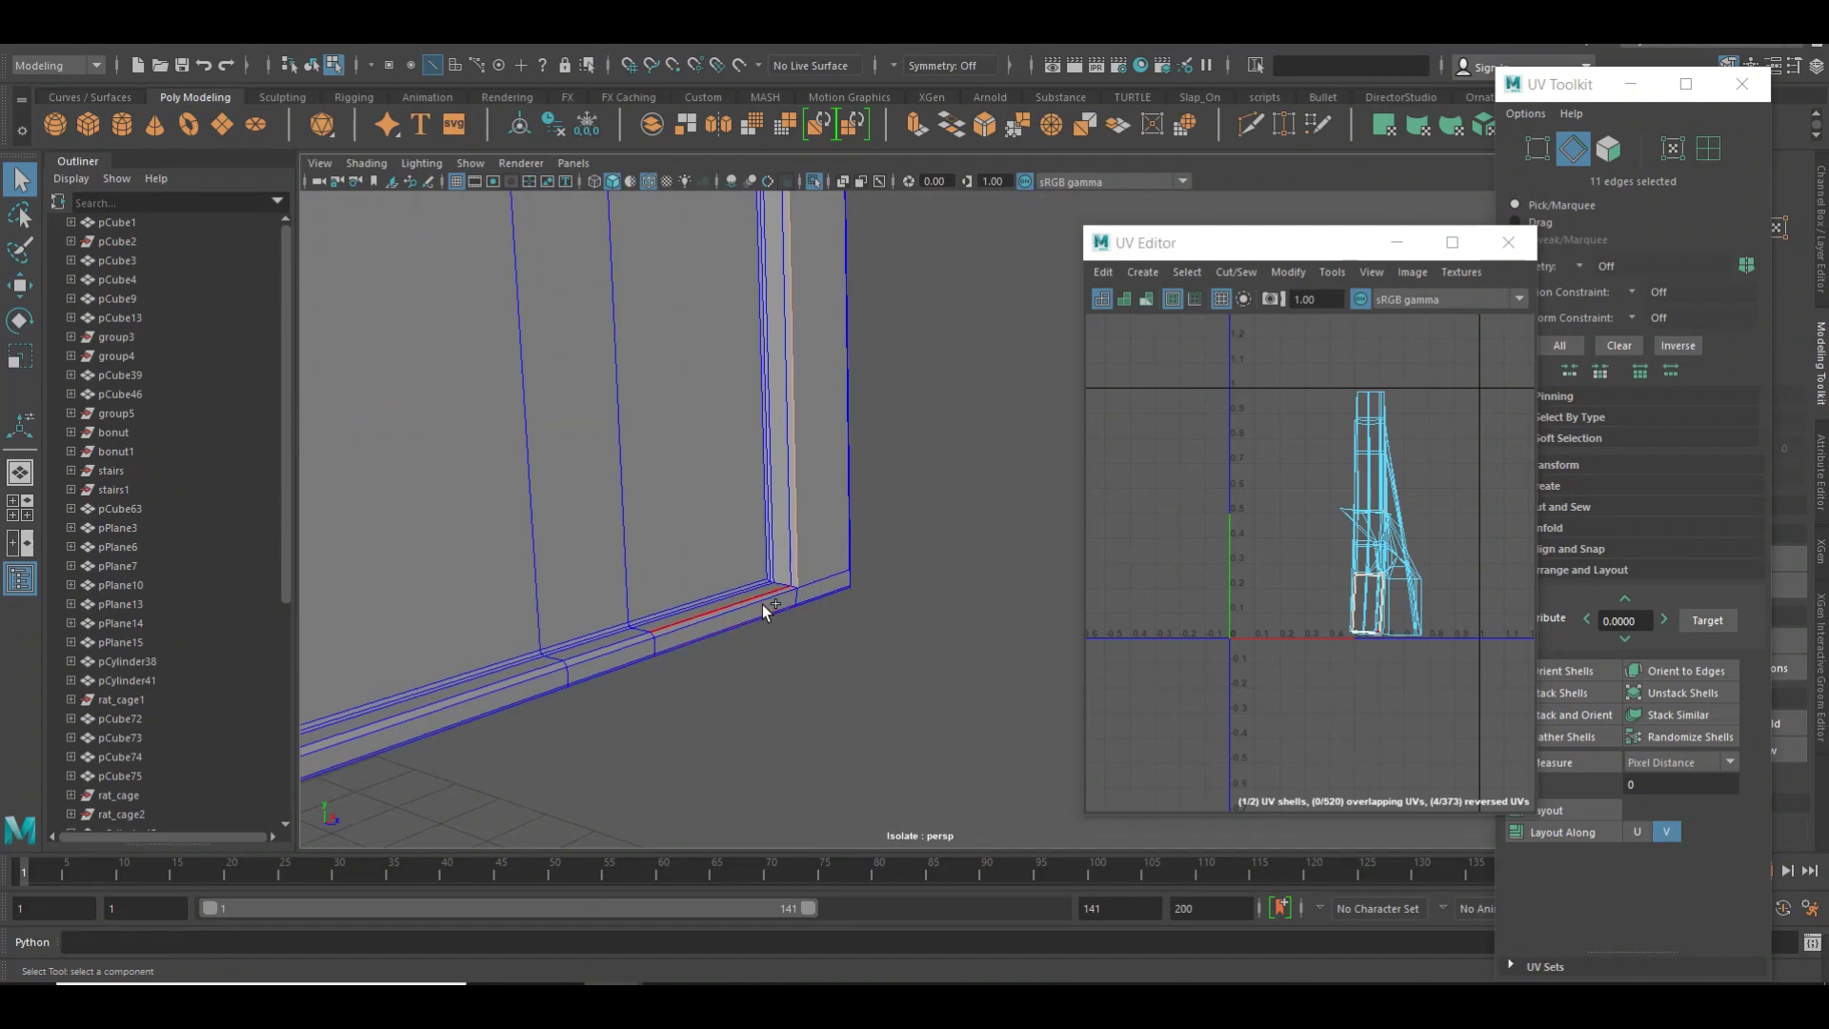
shift+double_click(771, 614)
key(ctrl+z)
shift+double_click(772, 610)
key(ctrl+z)
shift+click(789, 607)
shift+click(812, 569)
shift+double_click(774, 608)
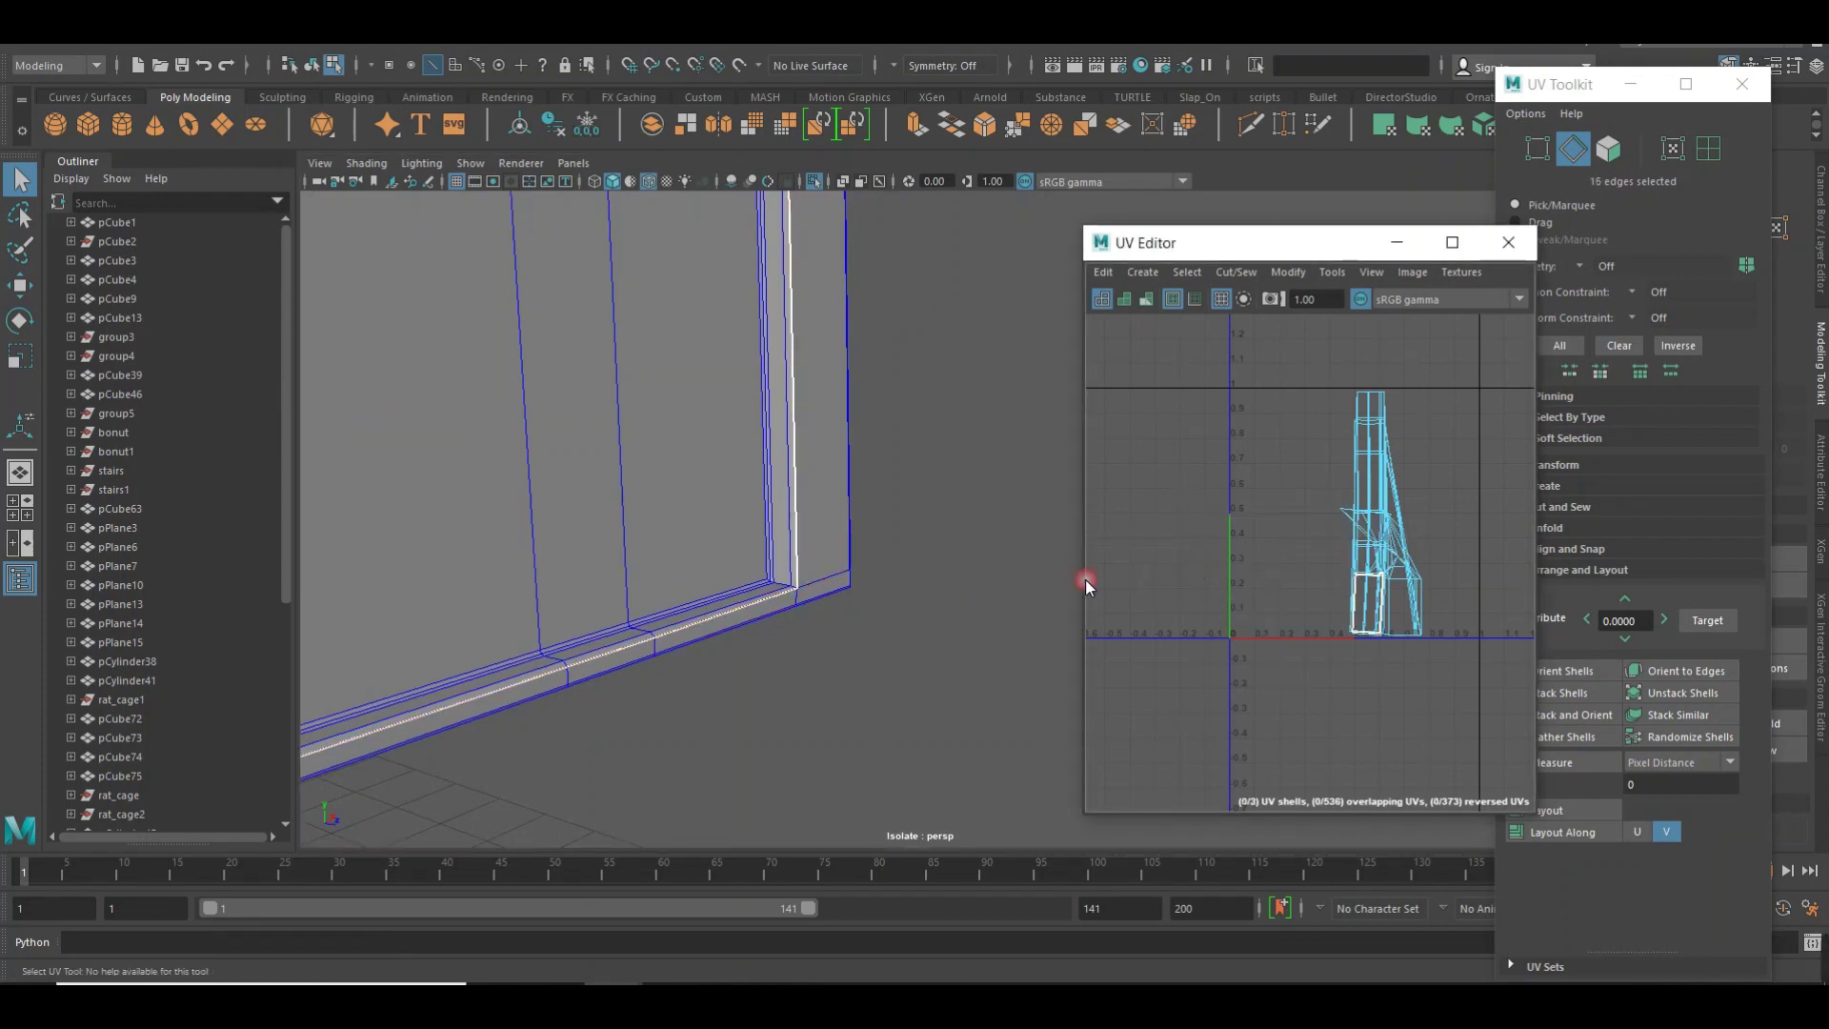
mouse_move(779, 597)
alt+mouse_down()
mouse_move(721, 627)
mouse_move(719, 678)
mouse_move(675, 600)
mouse_move(703, 625)
mouse_move(398, 698)
mouse_move(593, 677)
alt+mouse_up()
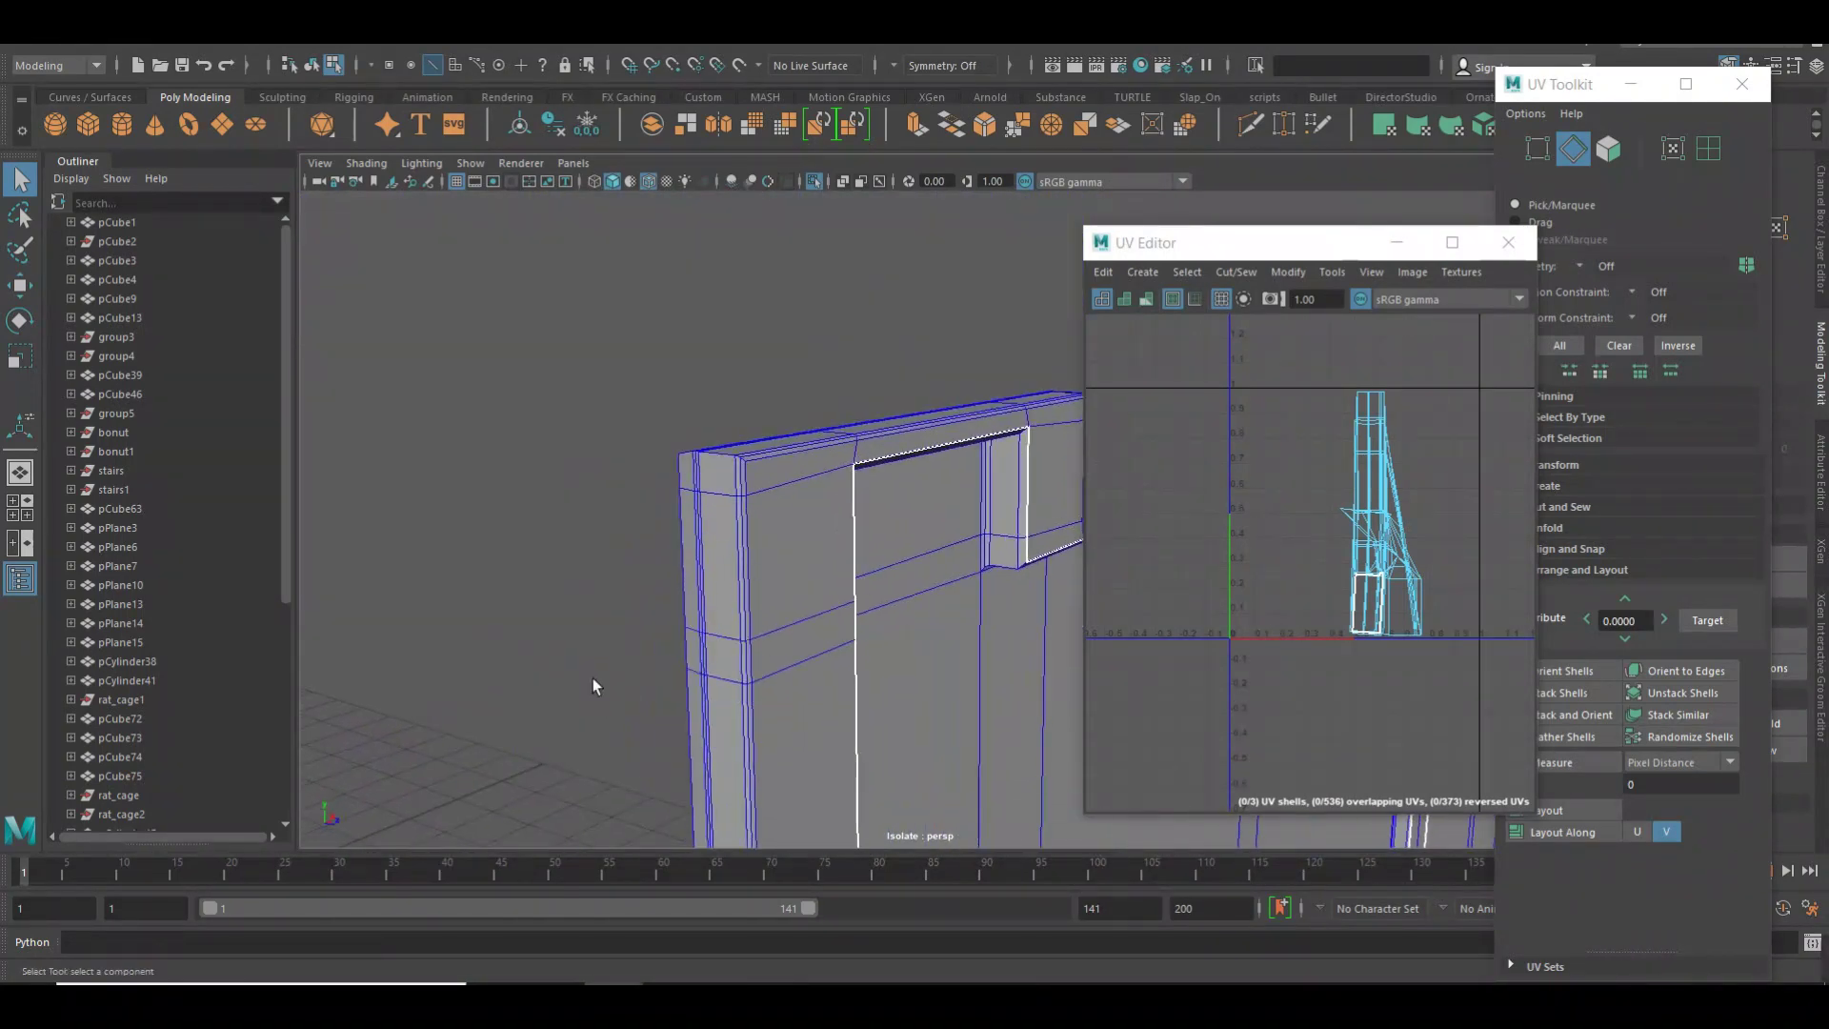
Select the edge loop along the wall top and check it in the UV layout.
double_click(753, 526)
alt+drag(818, 518, 705, 583)
click(1197, 531)
click(1270, 519)
alt+right_drag(705, 583, 728, 615)
mouse_move(728, 615)
alt+mouse_down()
mouse_move(804, 642)
mouse_move(882, 632)
mouse_move(778, 749)
mouse_move(882, 694)
alt+mouse_up()
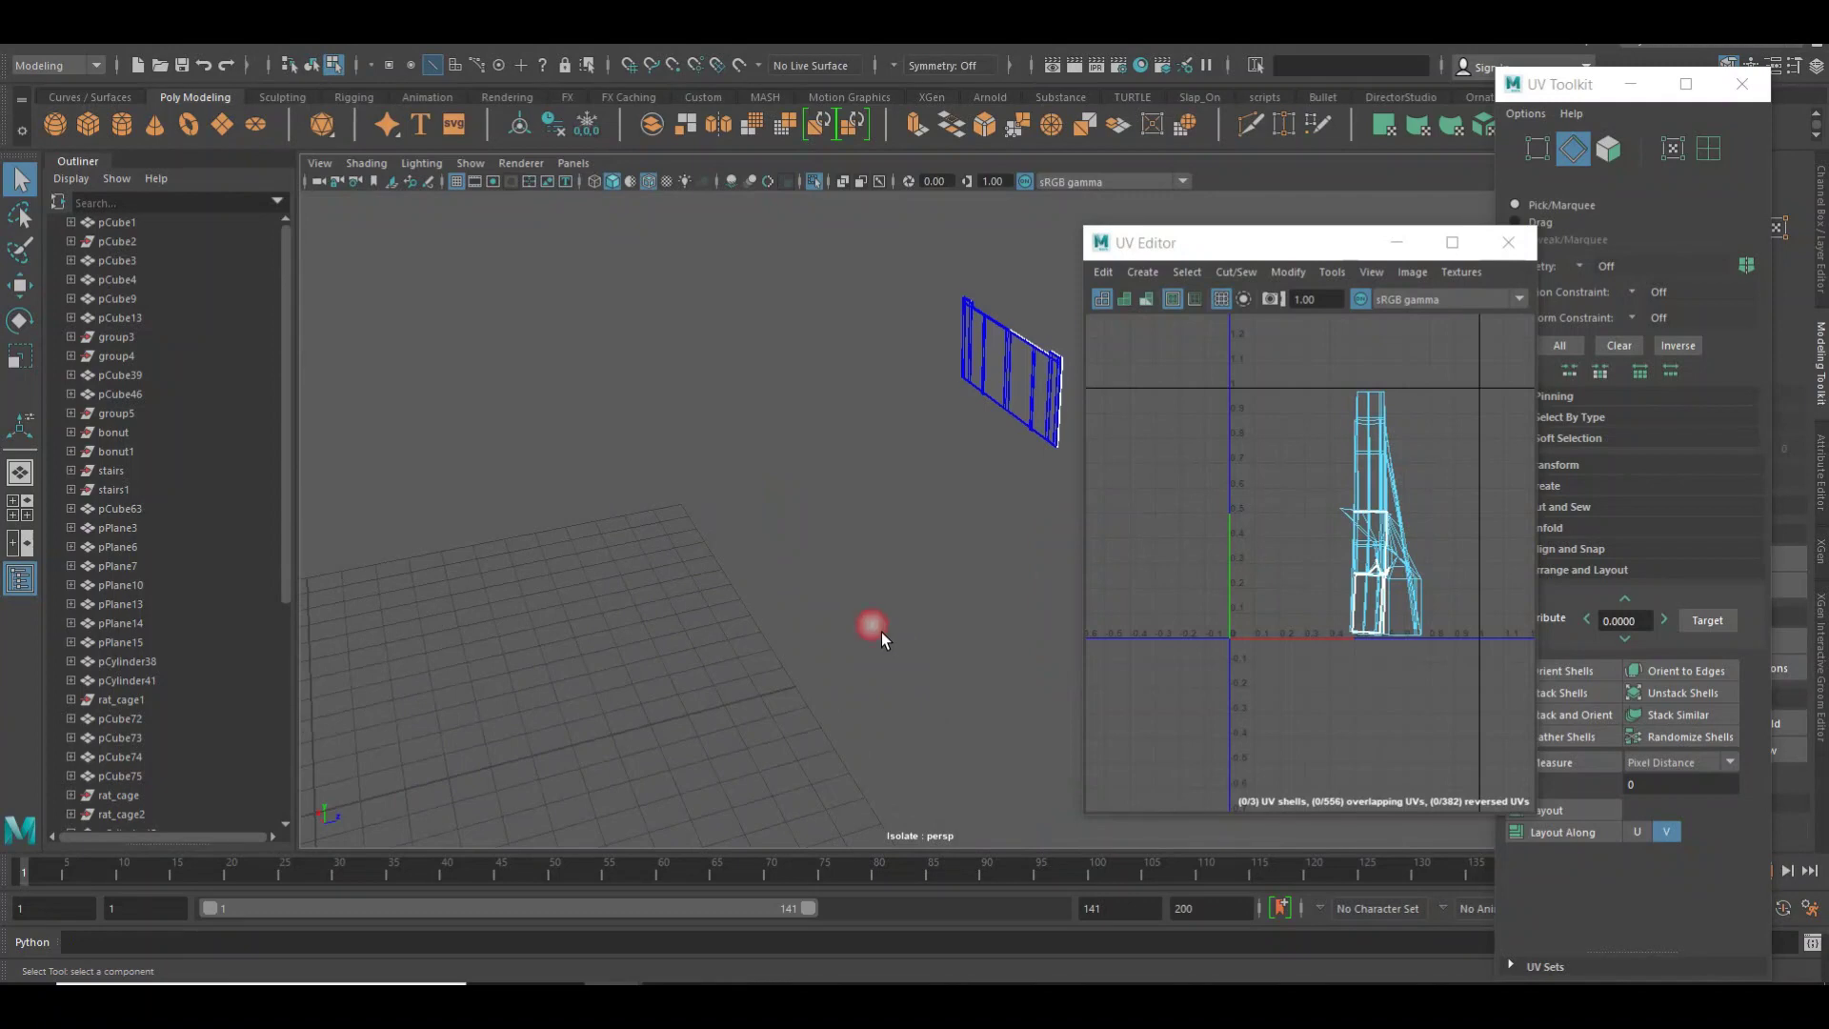
alt+right_drag(882, 694, 927, 686)
alt+drag(927, 686, 755, 691)
alt+right_drag(755, 691, 958, 697)
mouse_move(957, 697)
alt+mouse_down()
mouse_move(931, 682)
mouse_move(996, 716)
alt+mouse_up()
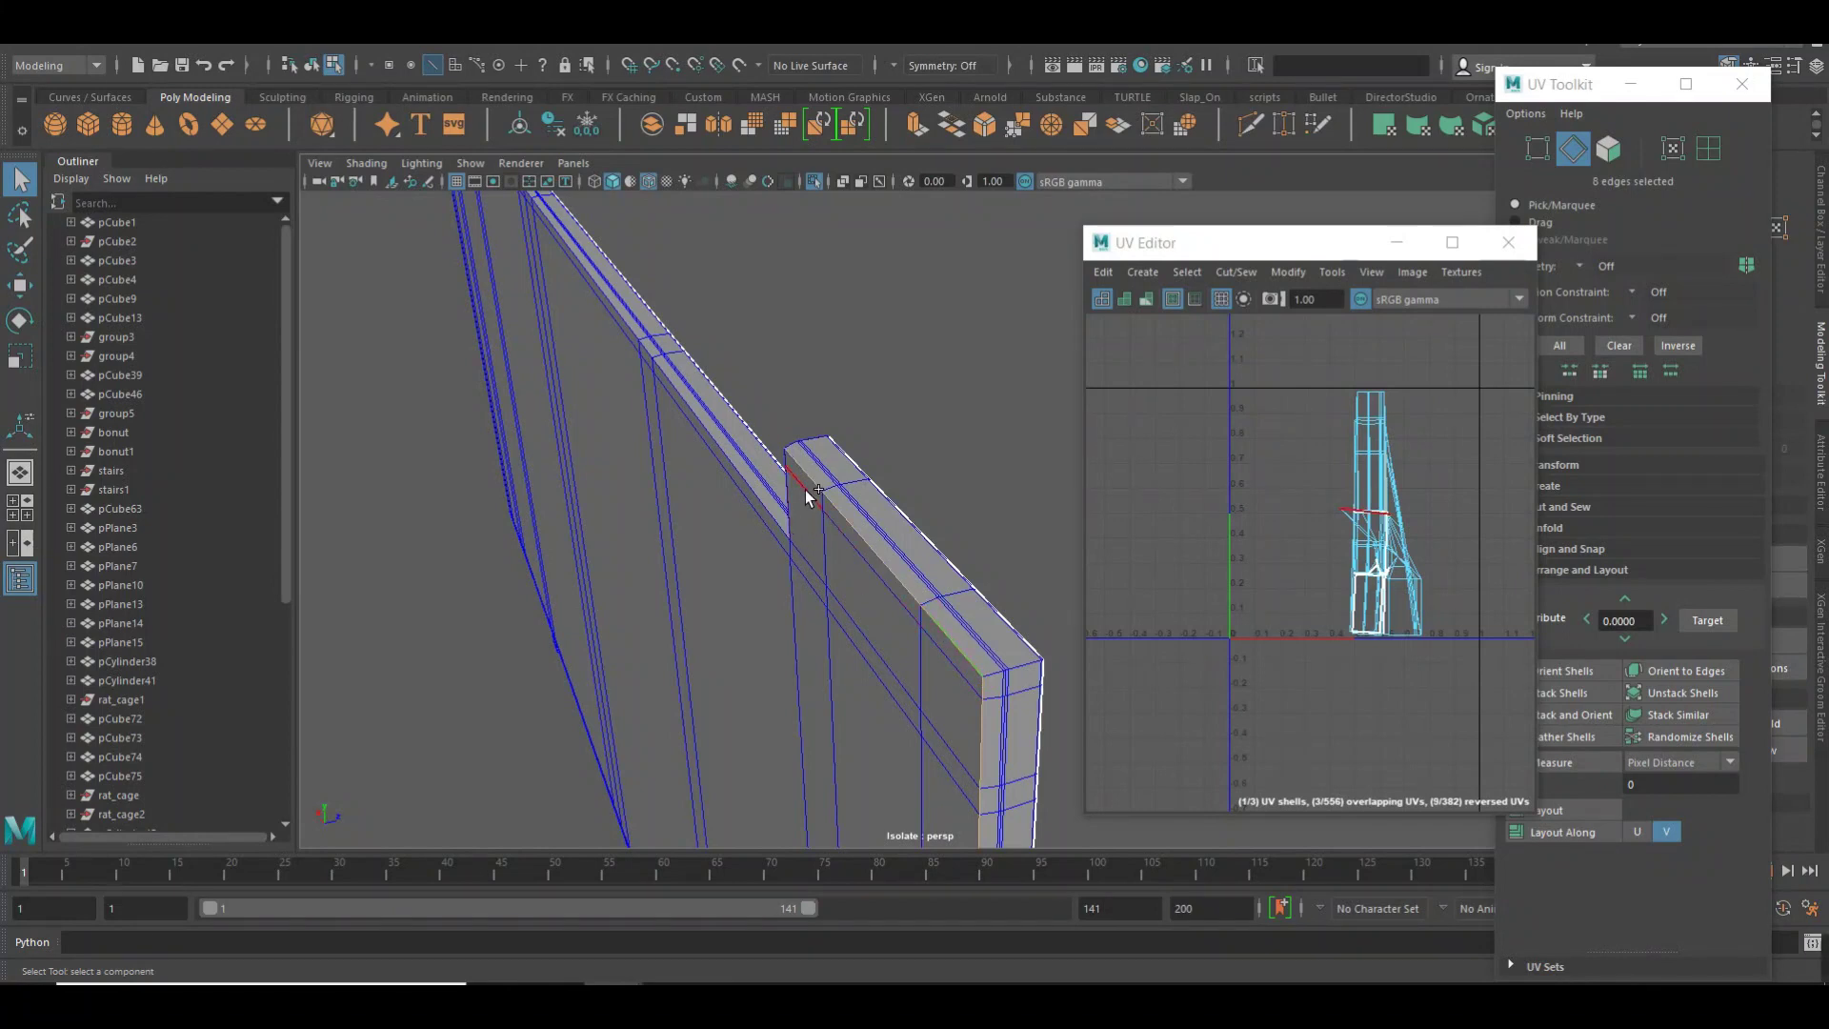
Add another edge loop and the wall-end edges, cut the UVs, then deselect.
shift+double_click(780, 513)
mouse_move(779, 512)
alt+mouse_down()
mouse_move(727, 523)
mouse_move(812, 628)
mouse_move(699, 517)
mouse_move(980, 543)
mouse_move(733, 727)
alt+mouse_up()
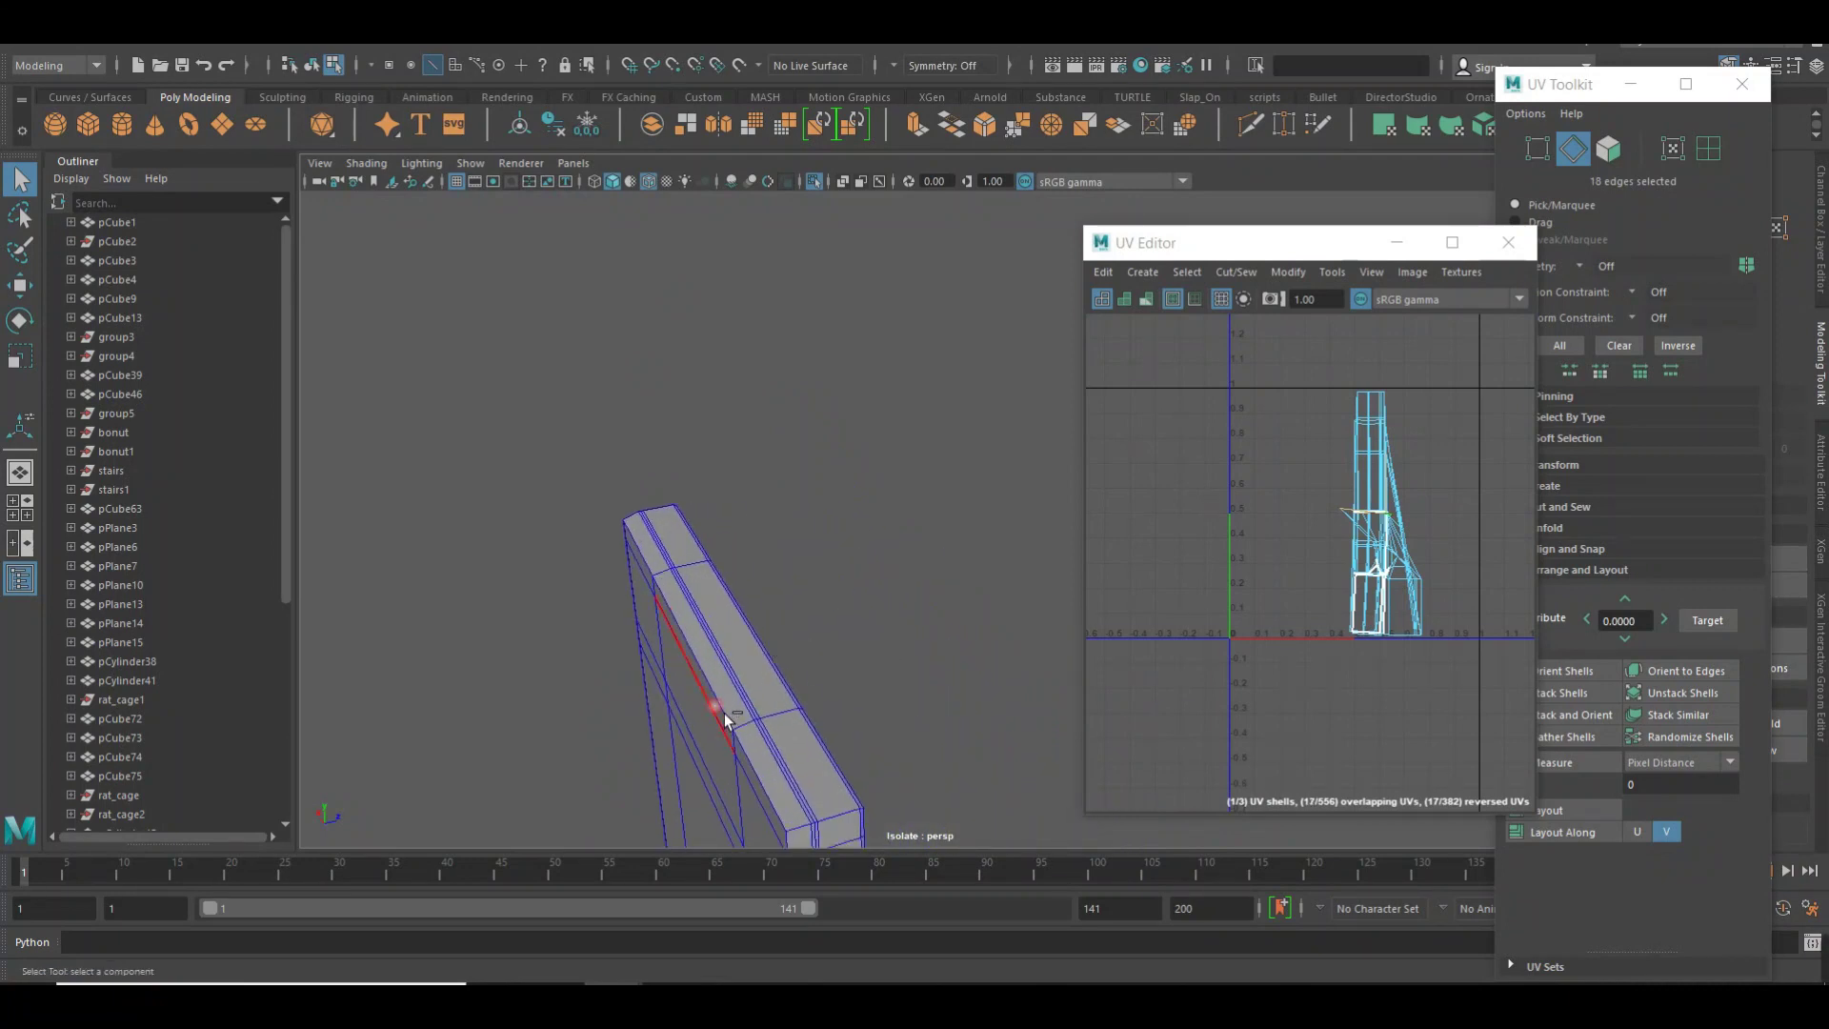
shift+click(723, 692)
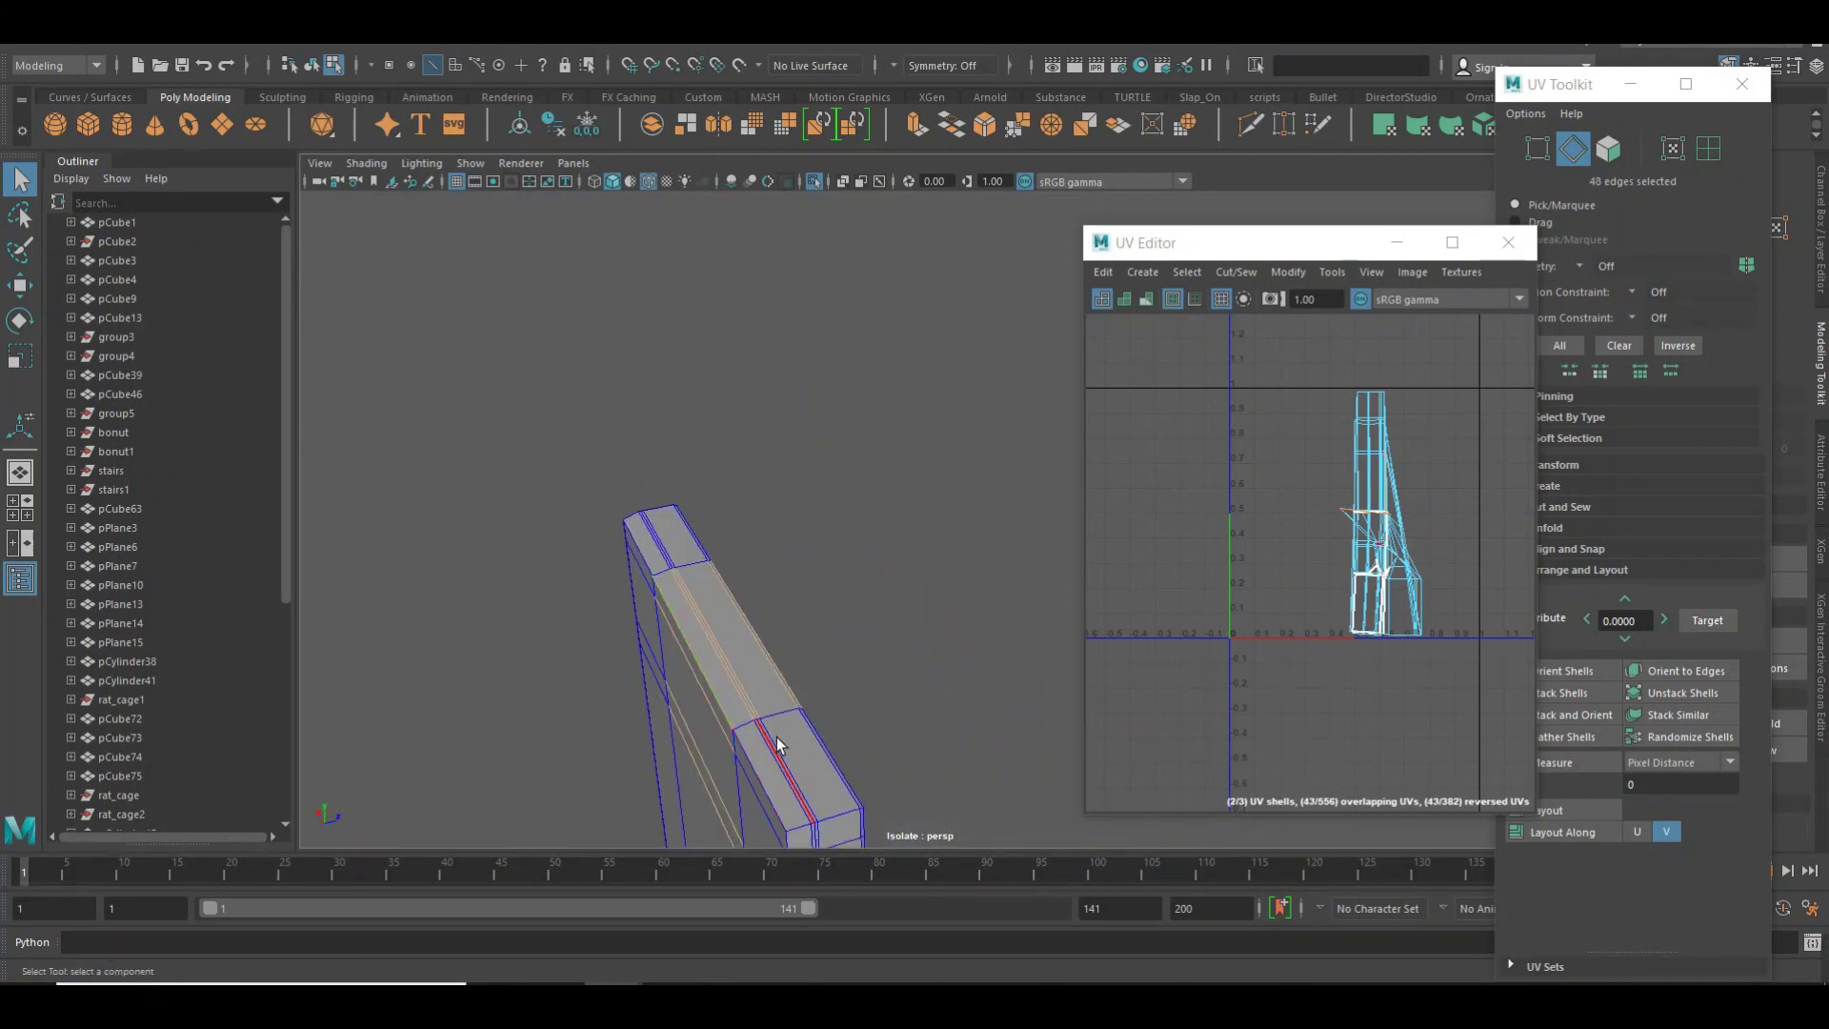
shift+click(726, 694)
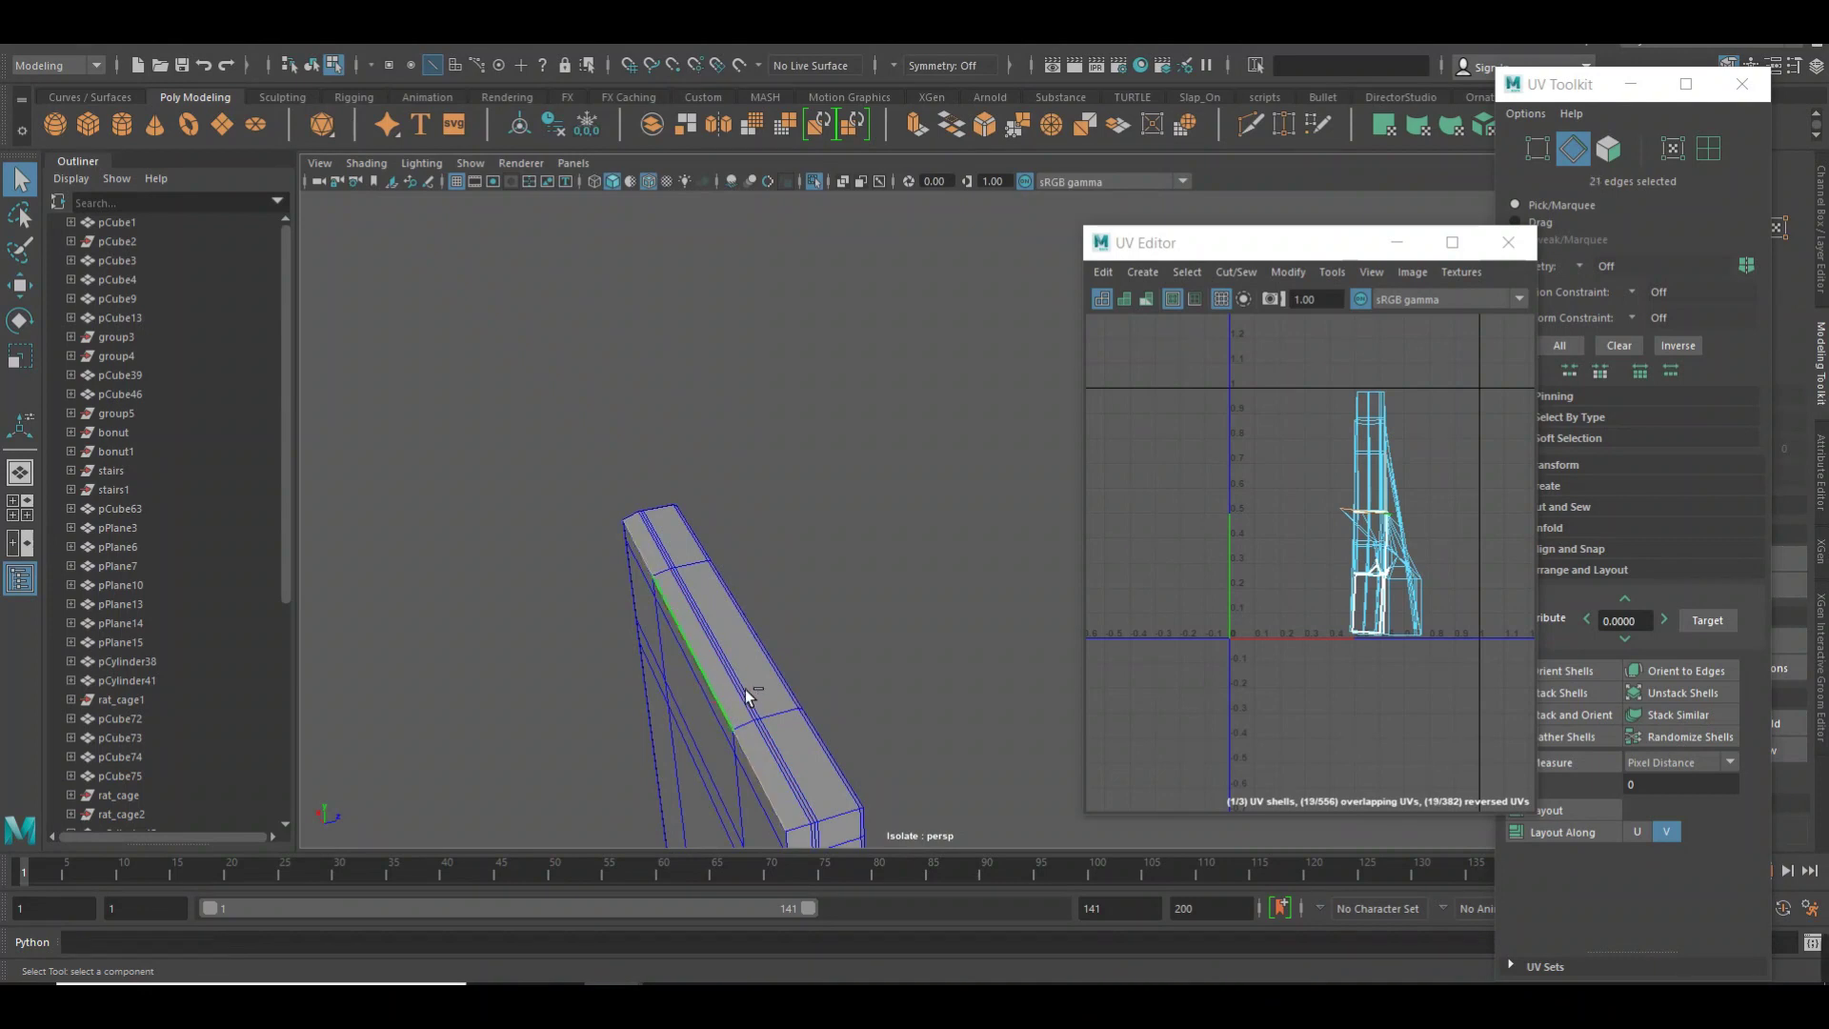
alt+middle_drag(745, 689, 754, 654)
shift+click(787, 626)
shift+right_drag(1182, 559, 1273, 541)
click(886, 585)
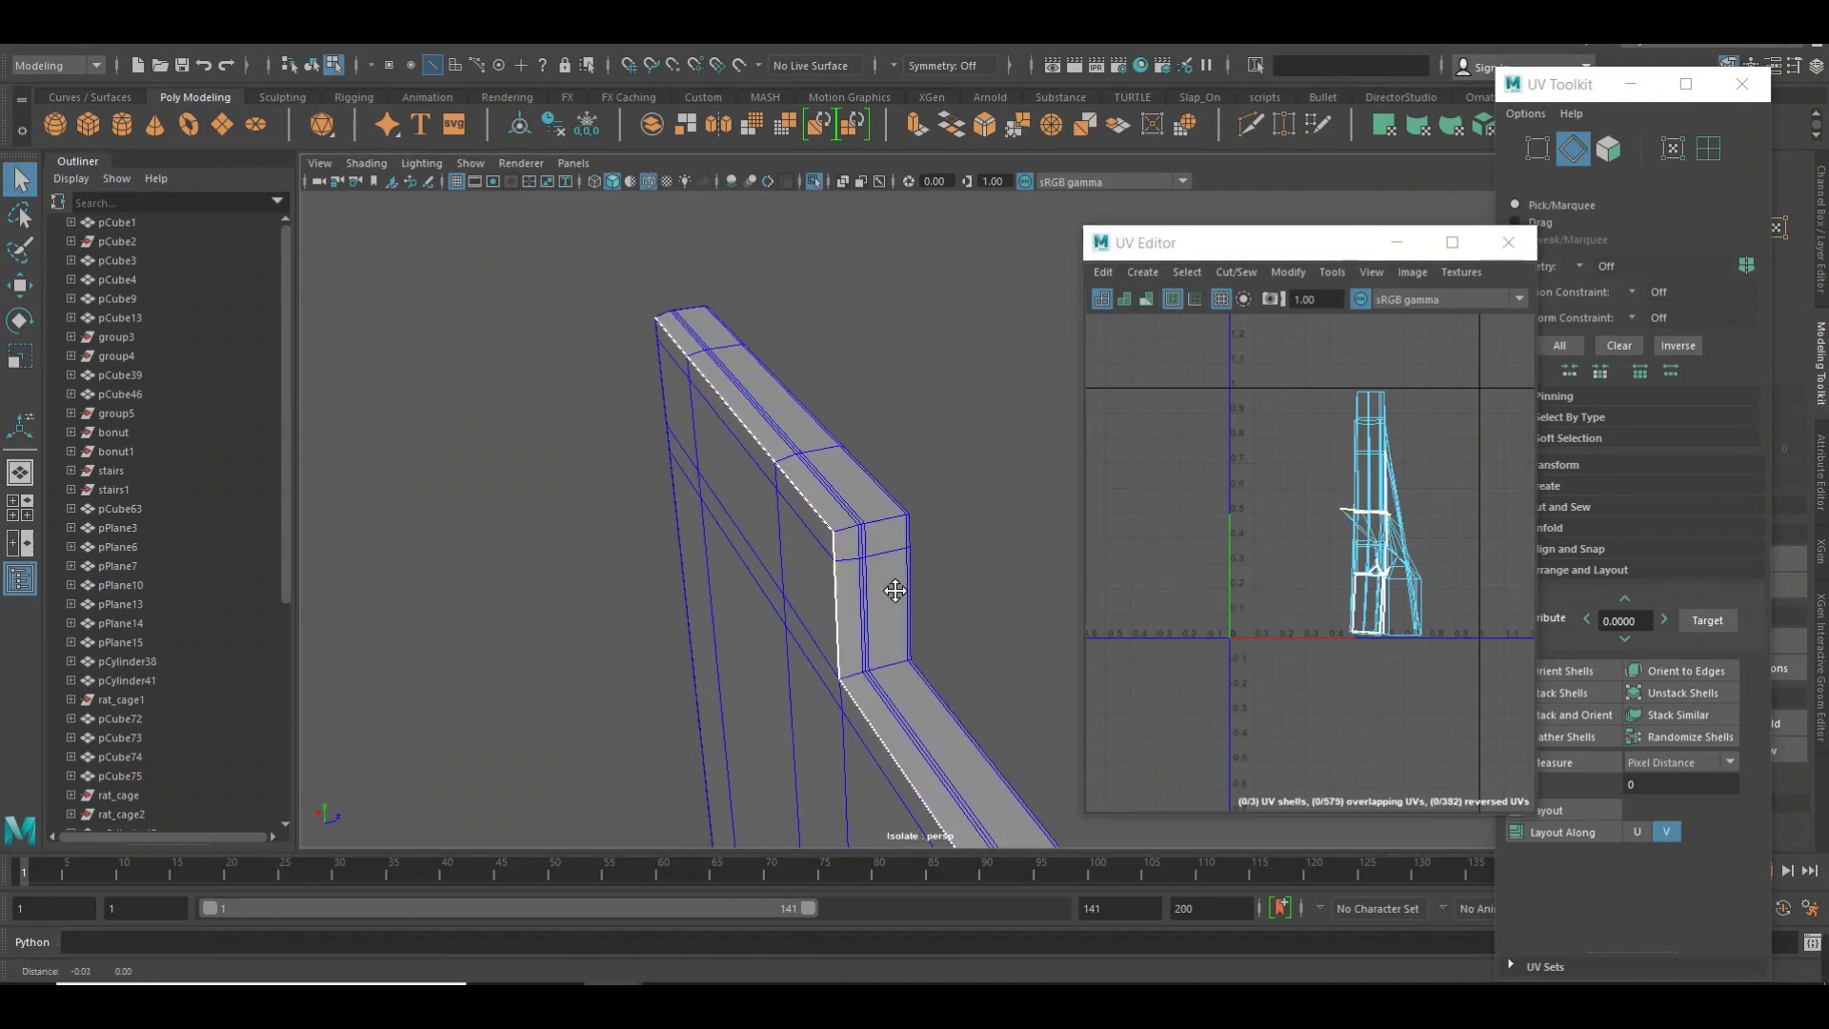
Switch to wireframe and cut the UVs along a vertical wall edge loop.
key(4)
mouse_move(677, 377)
alt+middle_down()
mouse_move(743, 425)
mouse_move(795, 564)
alt+middle_up()
alt+right_drag(796, 564, 920, 519)
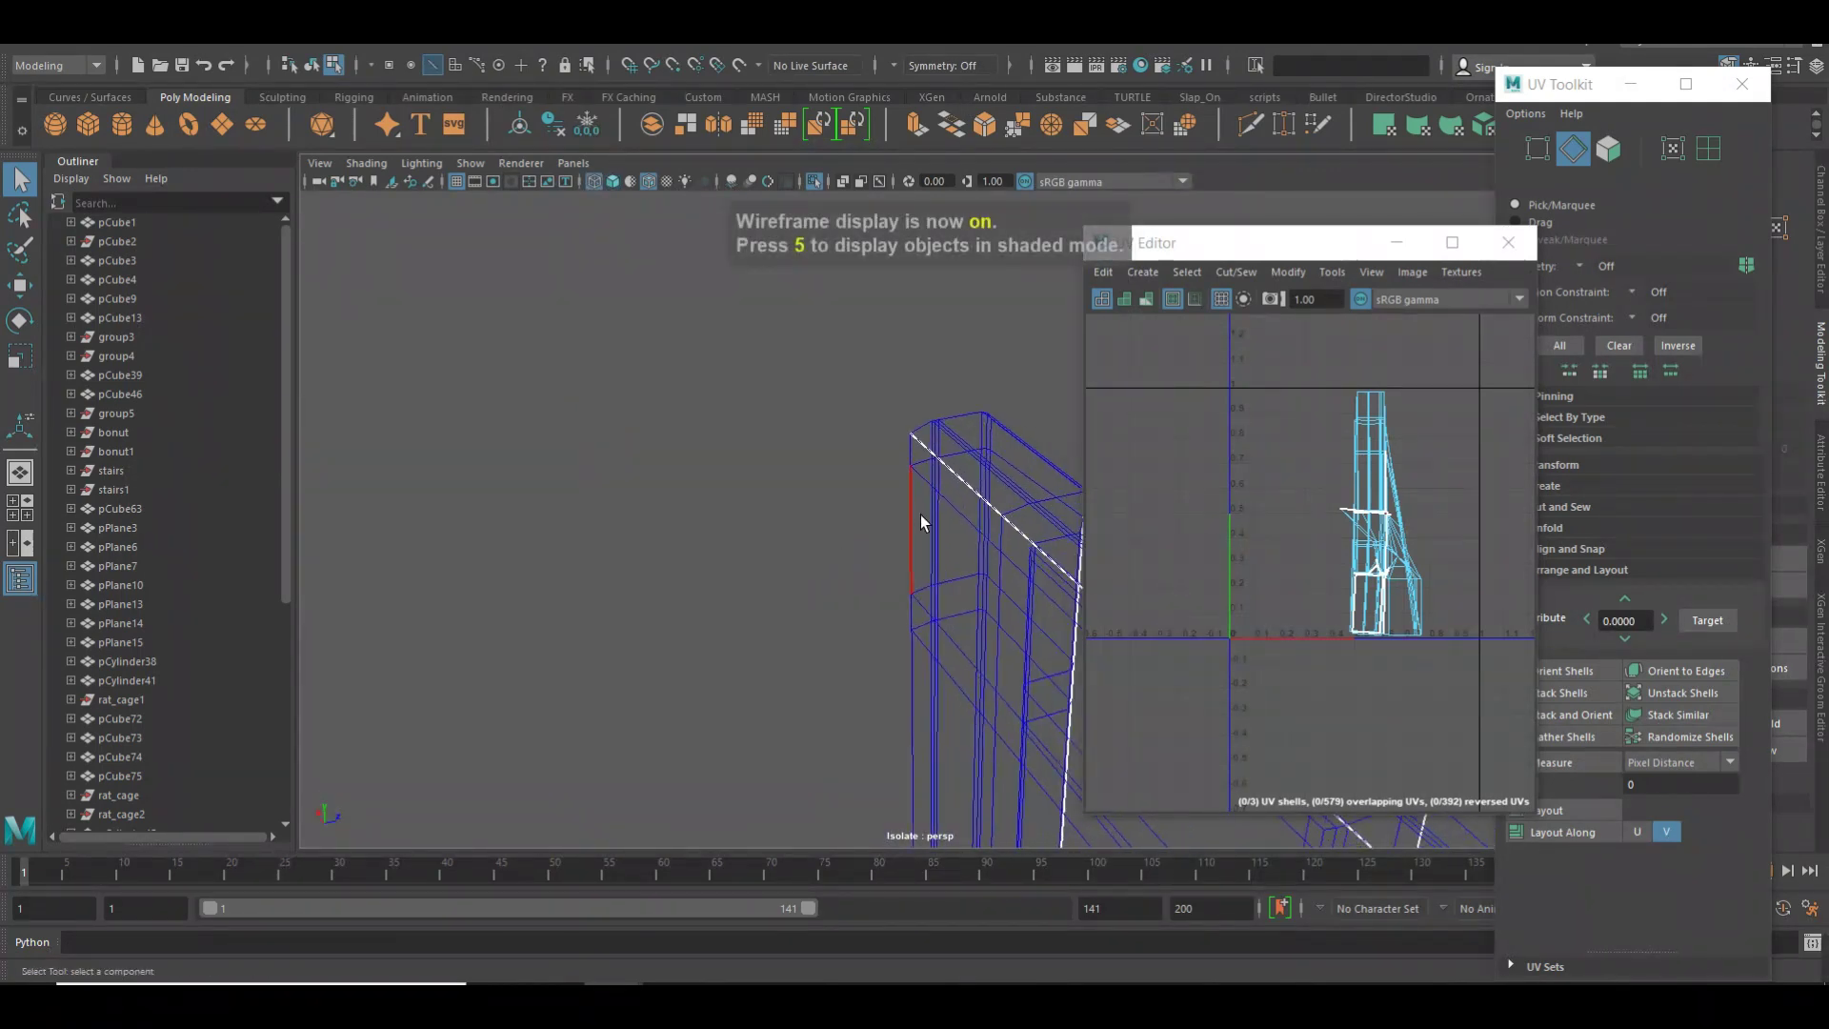
double_click(909, 514)
right_drag(1241, 479, 1245, 494)
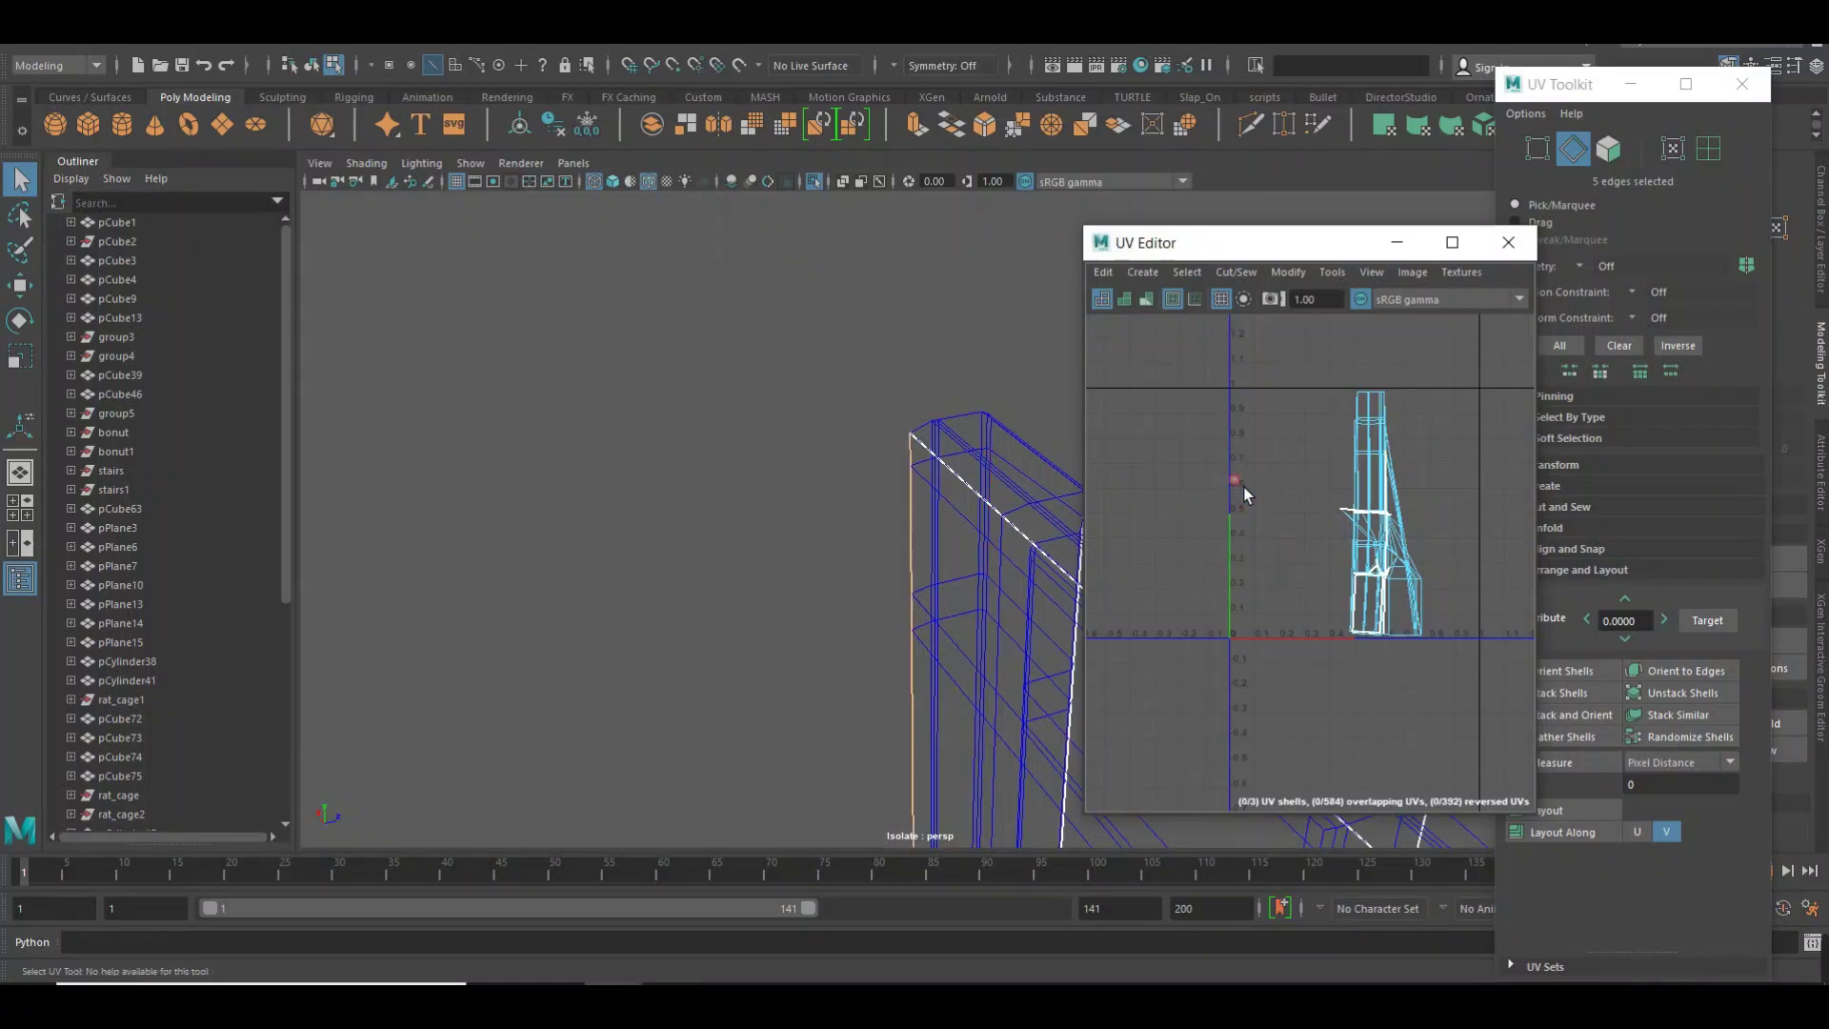
Select the corner edge loop plus vertical, bottom and beam edges at the diagonal bend.
mouse_move(909, 533)
alt+mouse_down()
mouse_move(838, 539)
mouse_move(789, 441)
alt+mouse_up()
alt+right_drag(789, 442, 785, 586)
alt+drag(777, 723, 784, 507)
alt+right_drag(784, 507, 887, 621)
mouse_move(718, 601)
alt+mouse_down()
mouse_move(818, 499)
mouse_move(829, 584)
alt+mouse_up()
double_click(854, 464)
mouse_move(829, 584)
alt+right_down()
mouse_move(780, 502)
mouse_move(792, 543)
mouse_move(796, 489)
alt+right_up()
alt+drag(797, 489, 889, 382)
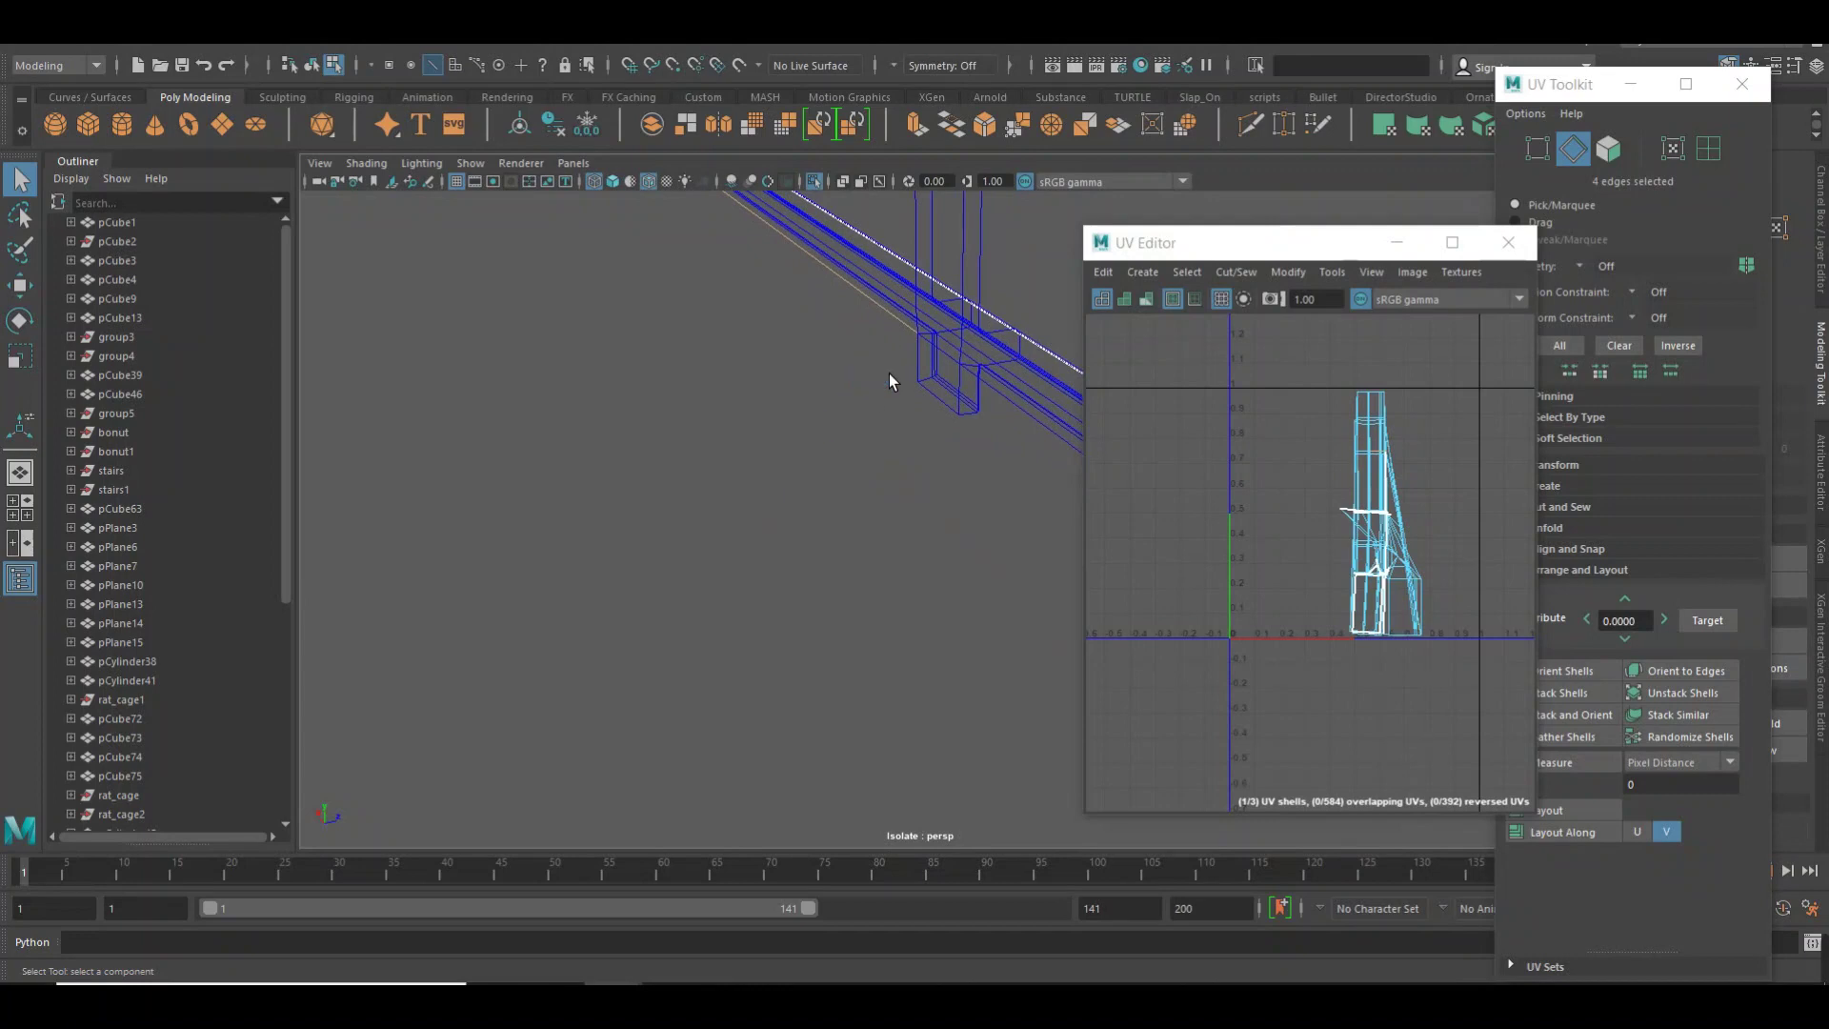
shift+click(929, 360)
shift+click(960, 412)
shift+double_click(1010, 412)
Add the long beam edge and beam-end edges, cut a fourth UV shell, and restore shaded view.
alt+drag(995, 523, 886, 510)
mouse_move(887, 511)
alt+middle_down()
mouse_move(770, 438)
mouse_move(842, 613)
mouse_move(792, 507)
alt+middle_up()
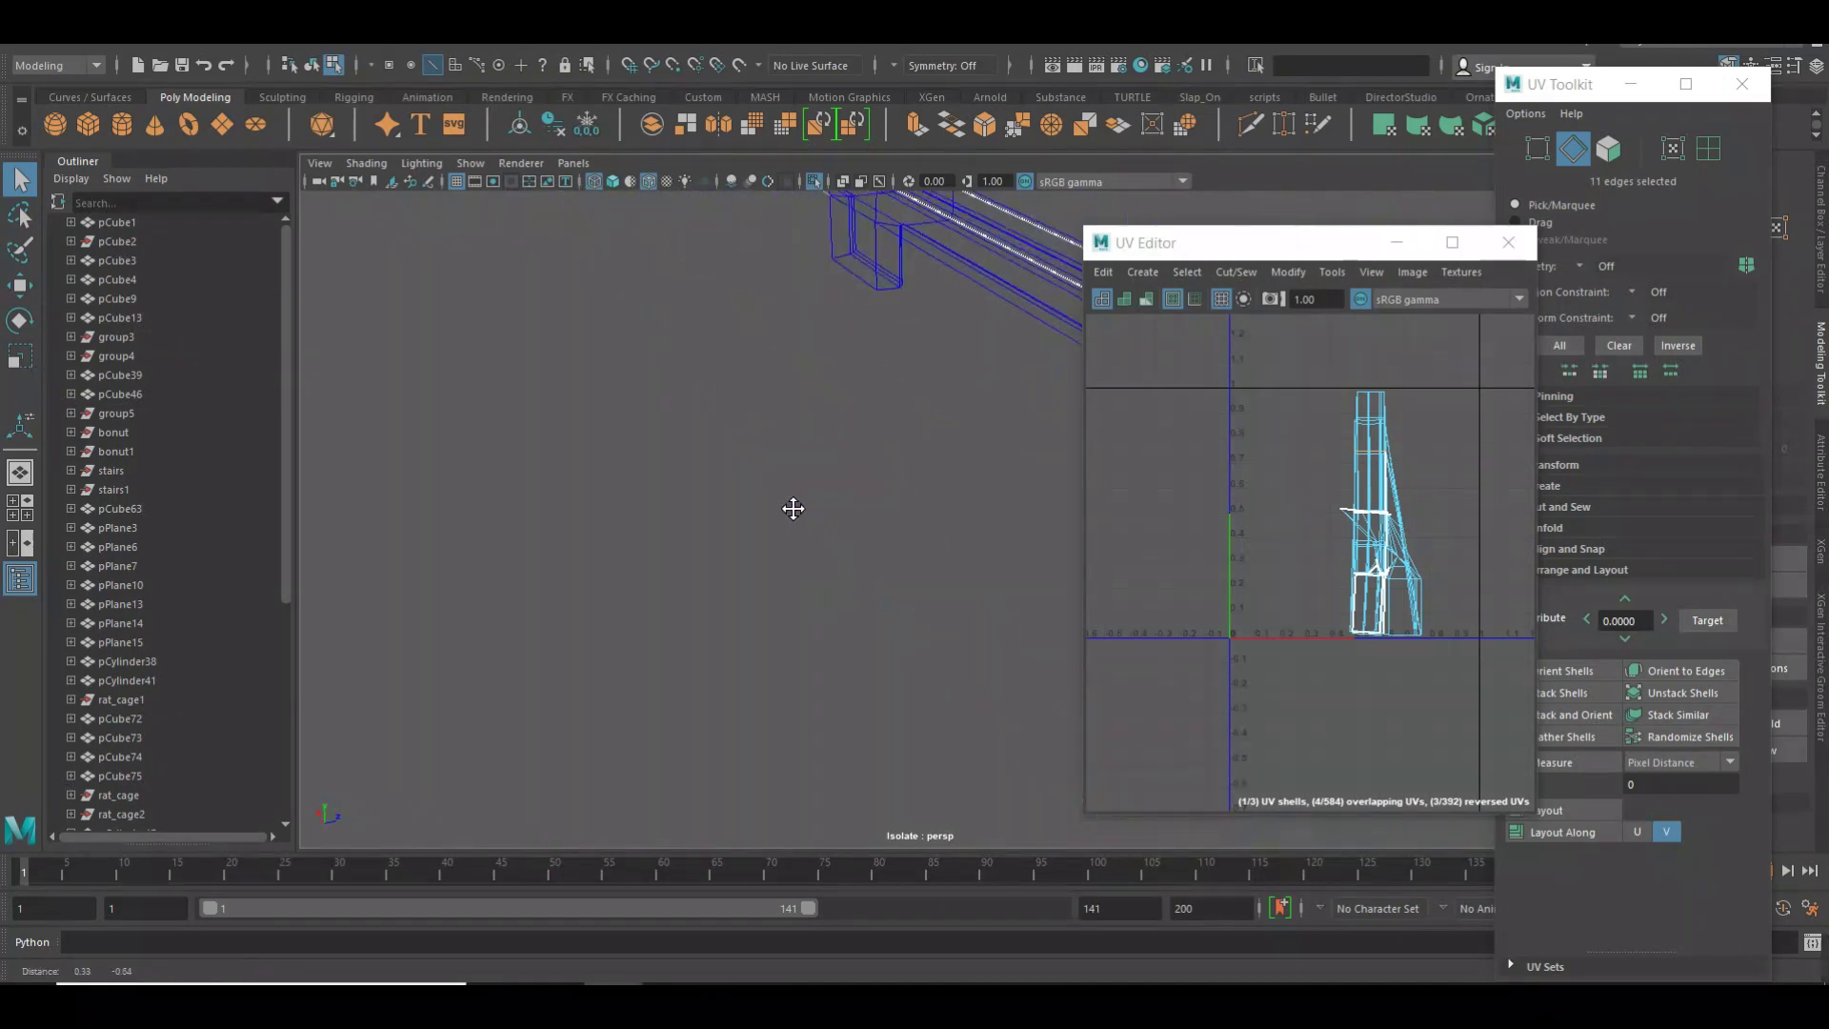
alt+middle_drag(839, 576, 759, 620)
alt+right_drag(697, 460, 724, 531)
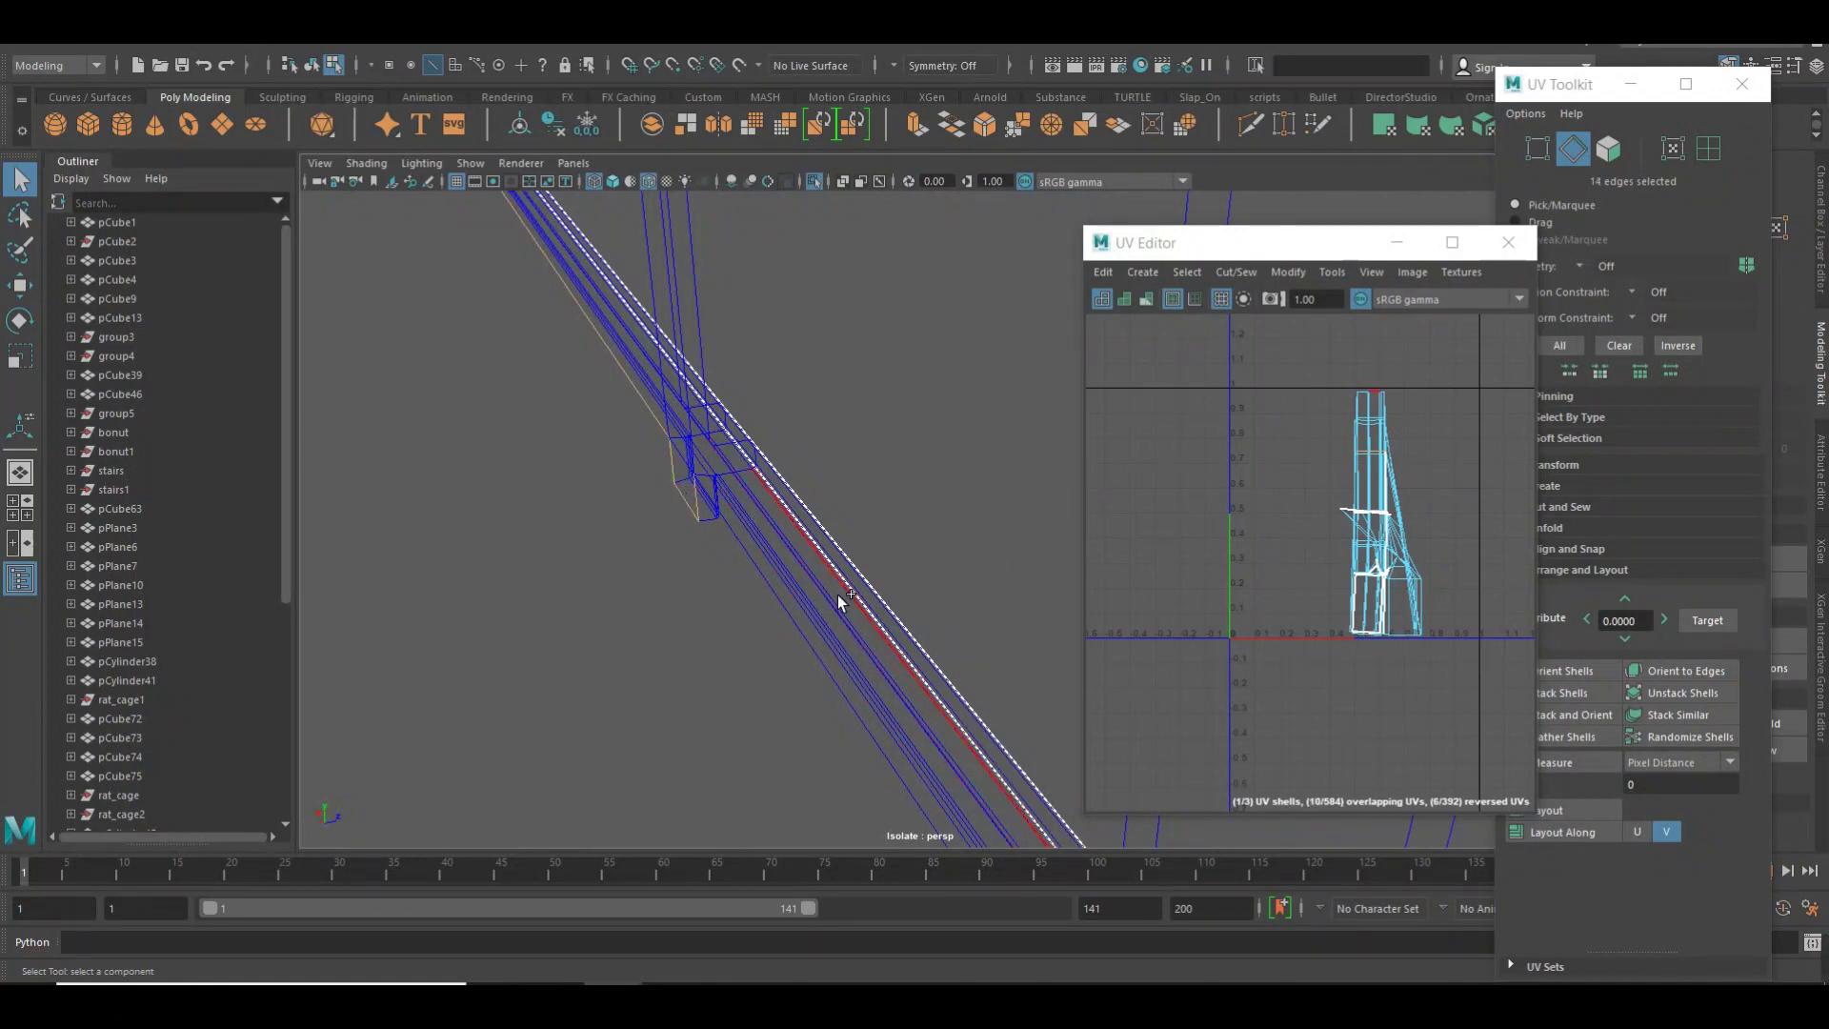
shift+click(775, 604)
mouse_move(768, 601)
alt+middle_down()
mouse_move(890, 576)
mouse_move(842, 525)
alt+middle_up()
shift+click(770, 479)
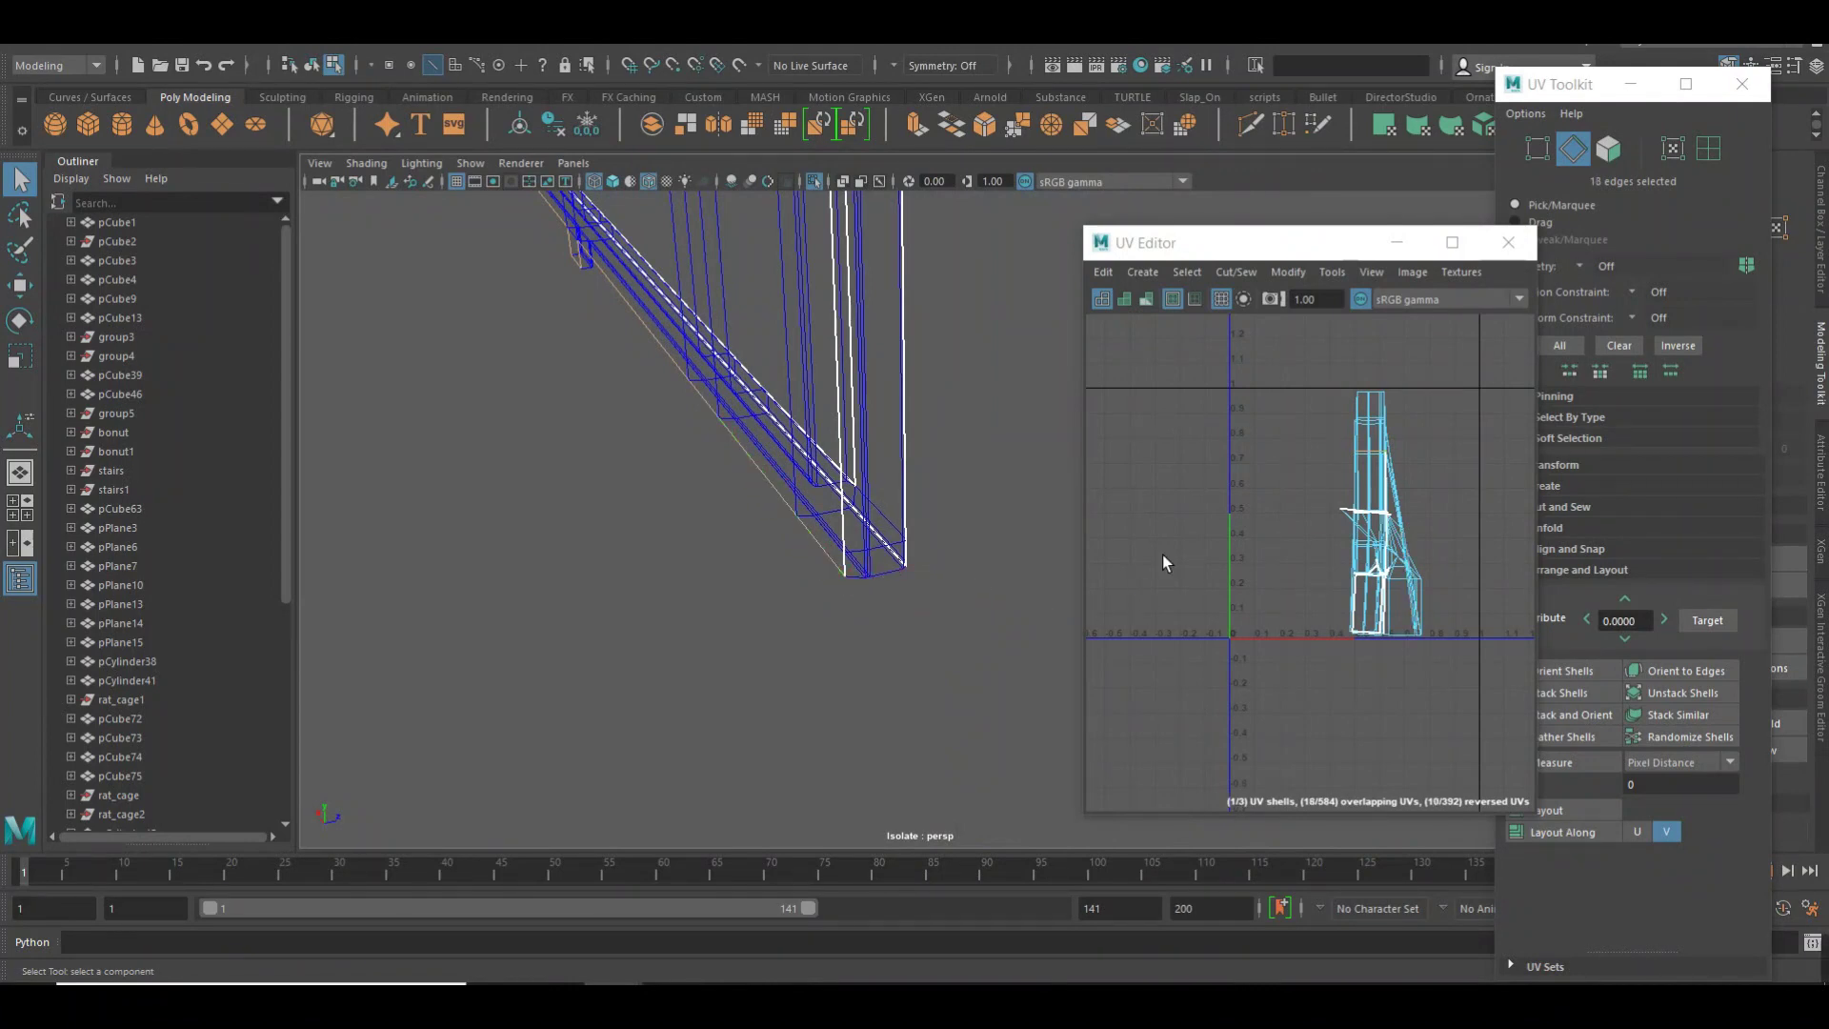
shift+right_drag(1162, 562, 1123, 558)
alt+middle_drag(933, 585, 936, 598)
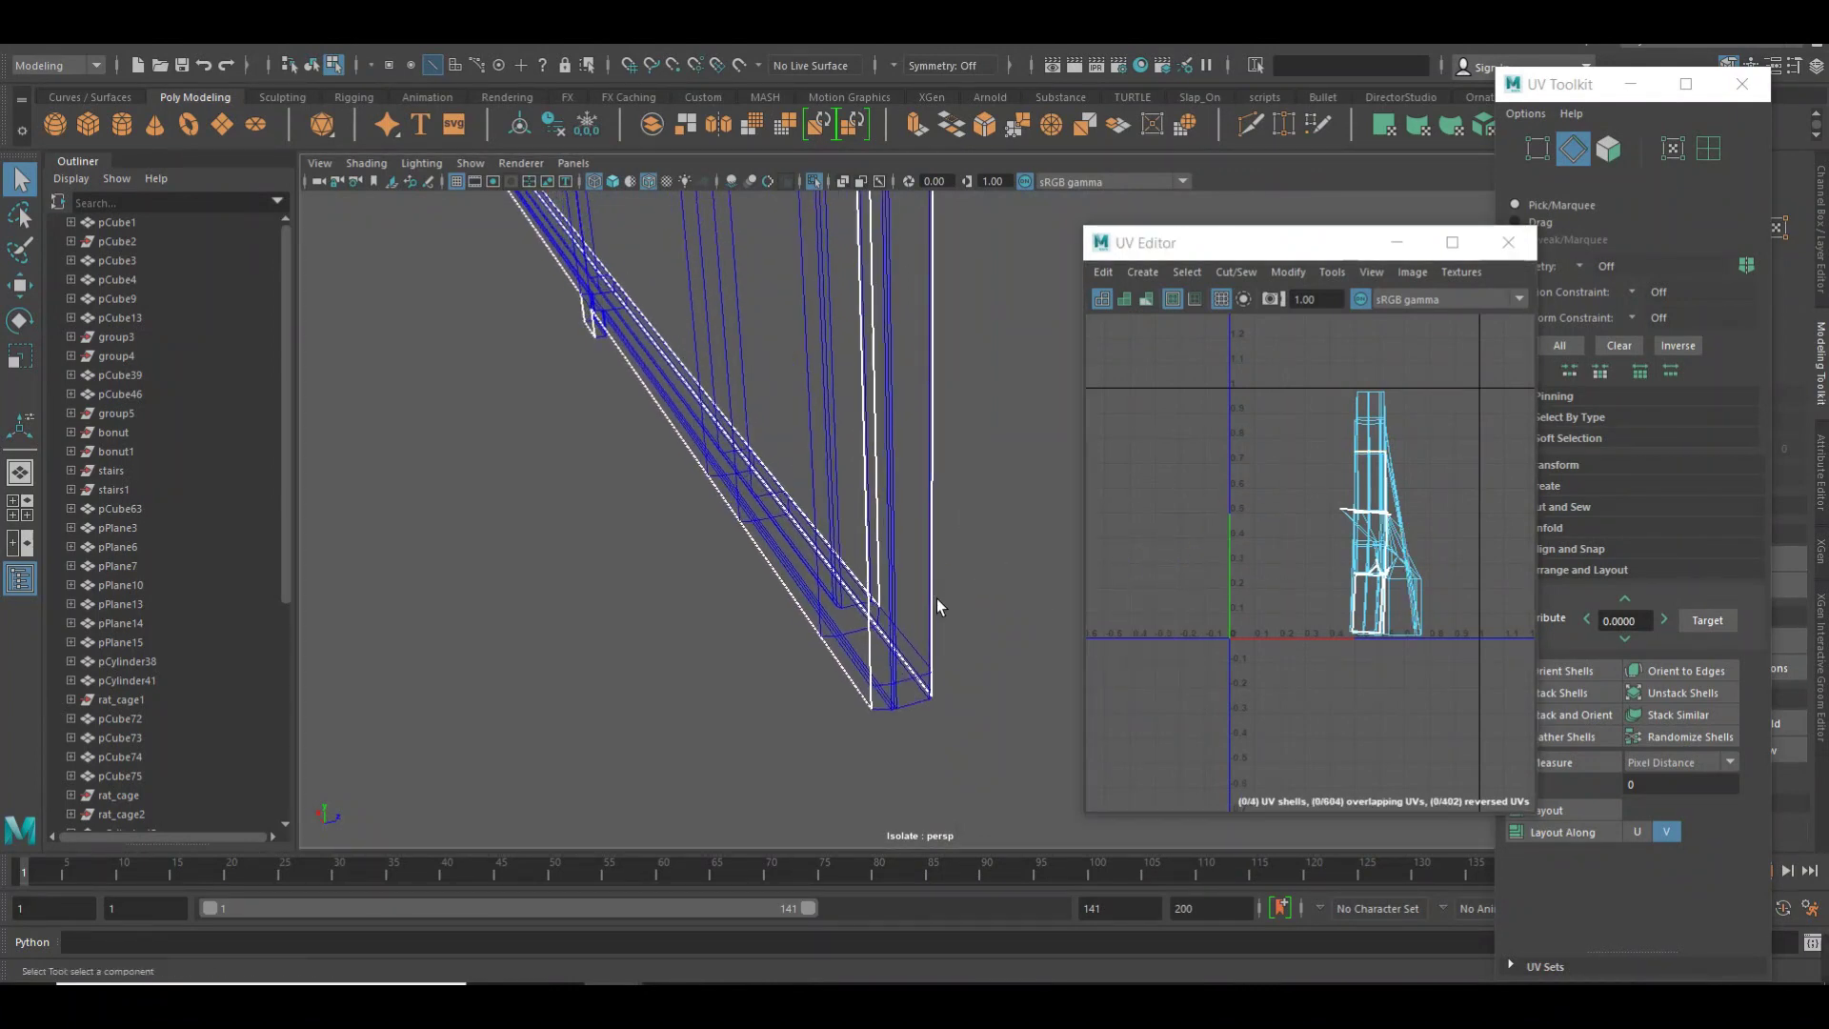
key(5)
shift+right_drag(1133, 654, 1175, 640)
drag(910, 710, 884, 694)
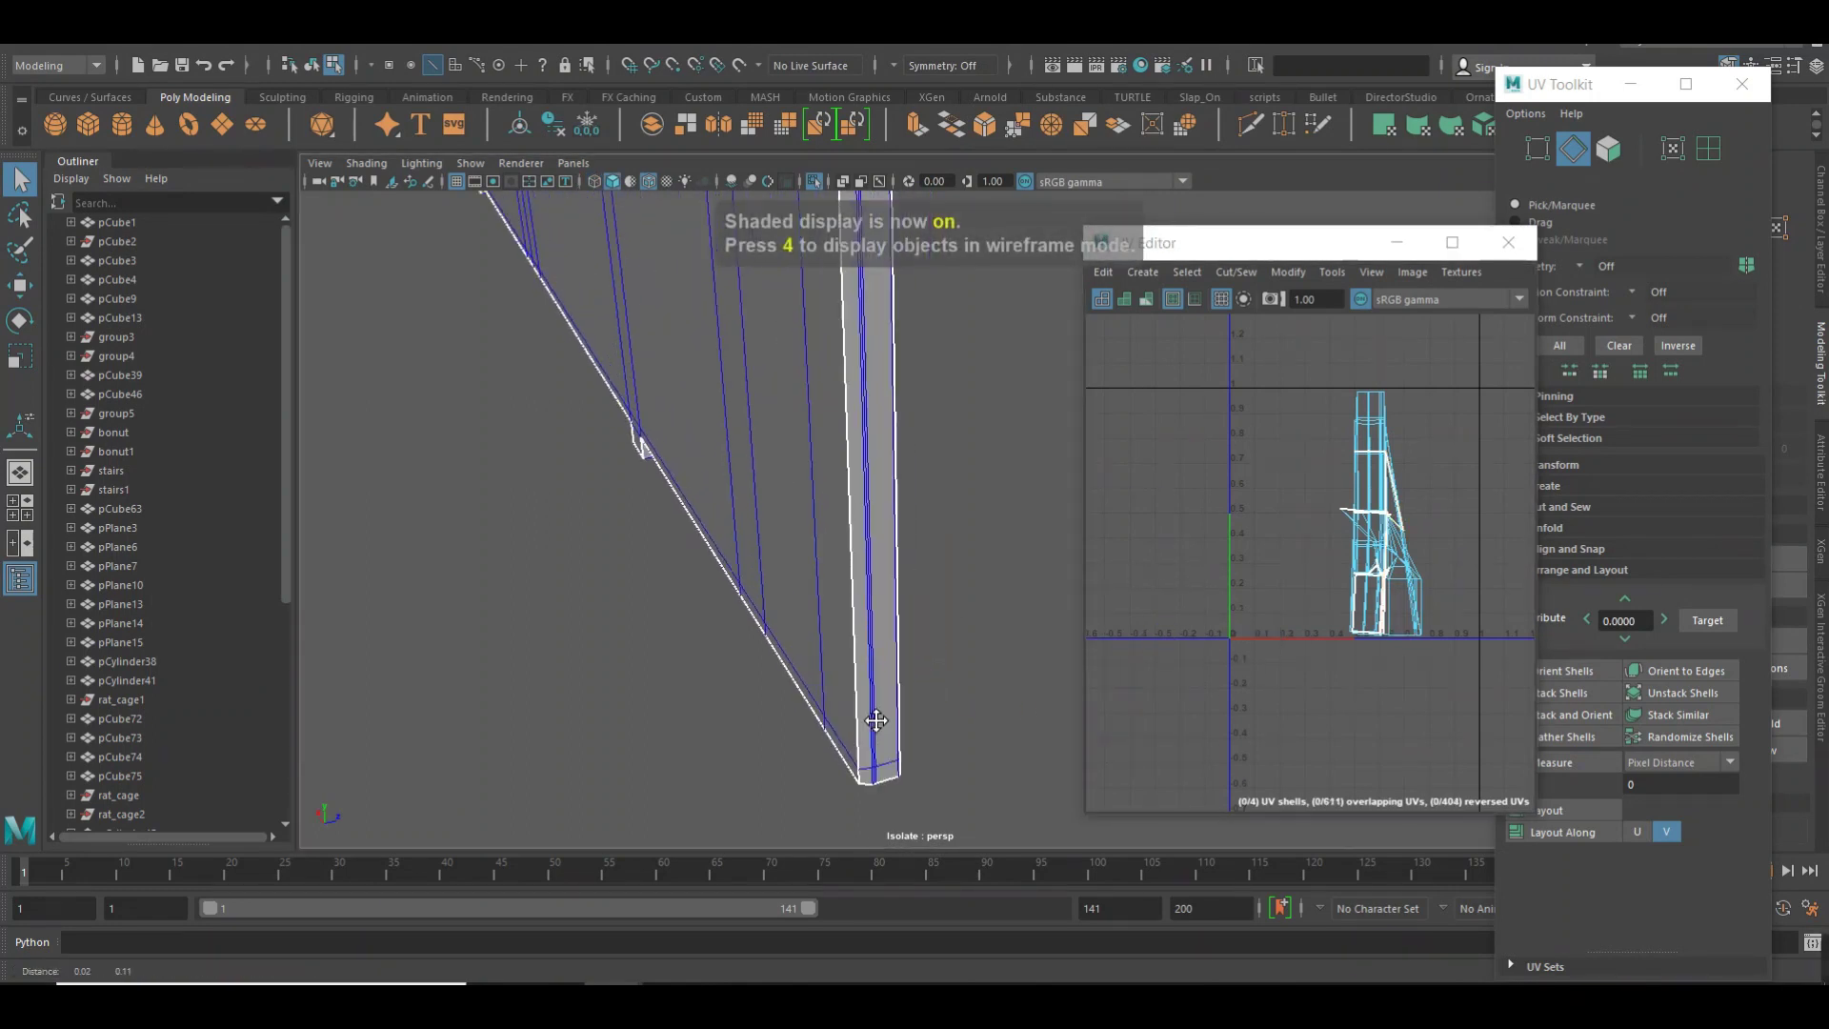
Select the diagonal rail bracket's edge loop plus the long diagonal edge, shown in wireframe.
alt+right_drag(884, 695, 694, 682)
mouse_move(694, 683)
alt+mouse_down()
mouse_move(832, 634)
mouse_move(798, 631)
mouse_move(805, 572)
alt+mouse_up()
alt+right_drag(915, 706, 929, 636)
mouse_move(929, 636)
alt+mouse_down()
mouse_move(940, 572)
mouse_move(906, 489)
alt+mouse_up()
alt+middle_drag(907, 490, 931, 520)
mouse_move(932, 520)
alt+mouse_down()
mouse_move(862, 473)
mouse_move(947, 629)
mouse_move(952, 703)
mouse_move(924, 719)
alt+mouse_up()
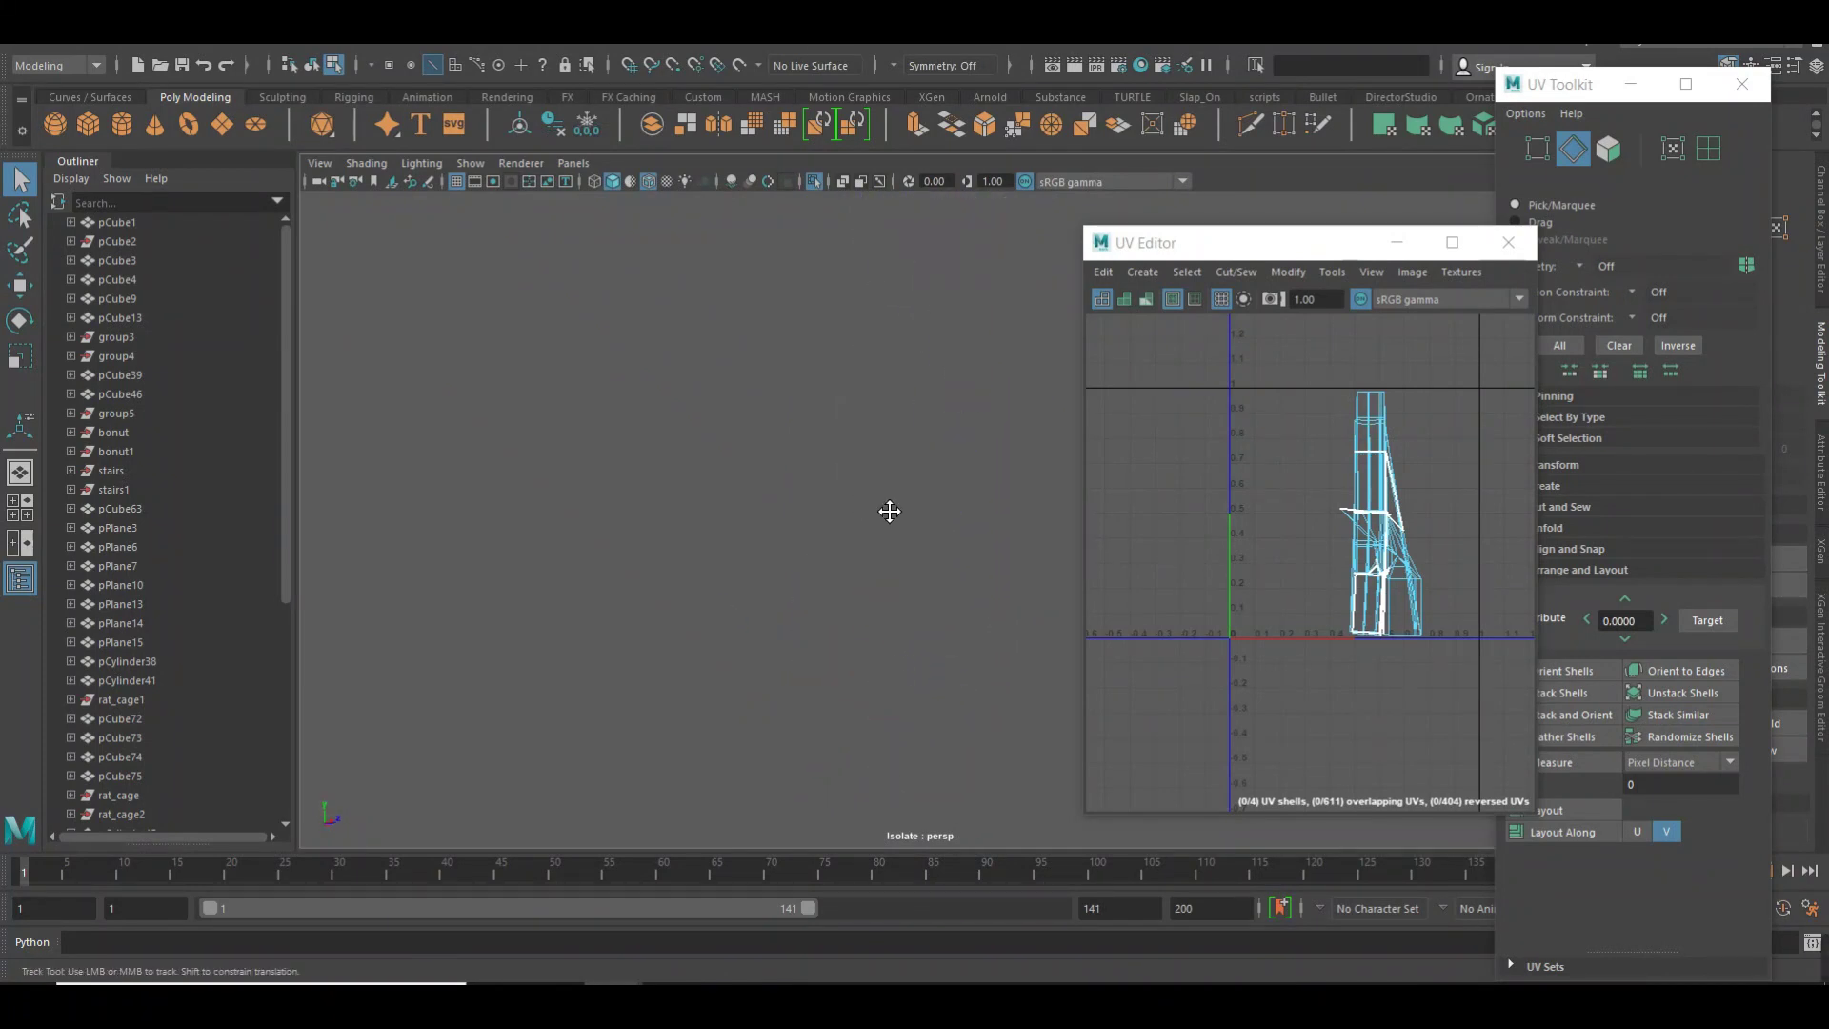
mouse_move(576, 503)
alt+right_down()
mouse_move(879, 617)
mouse_move(899, 470)
mouse_move(876, 515)
mouse_move(849, 425)
mouse_move(735, 531)
mouse_move(813, 534)
mouse_move(751, 535)
alt+right_up()
alt+middle_drag(752, 535, 757, 536)
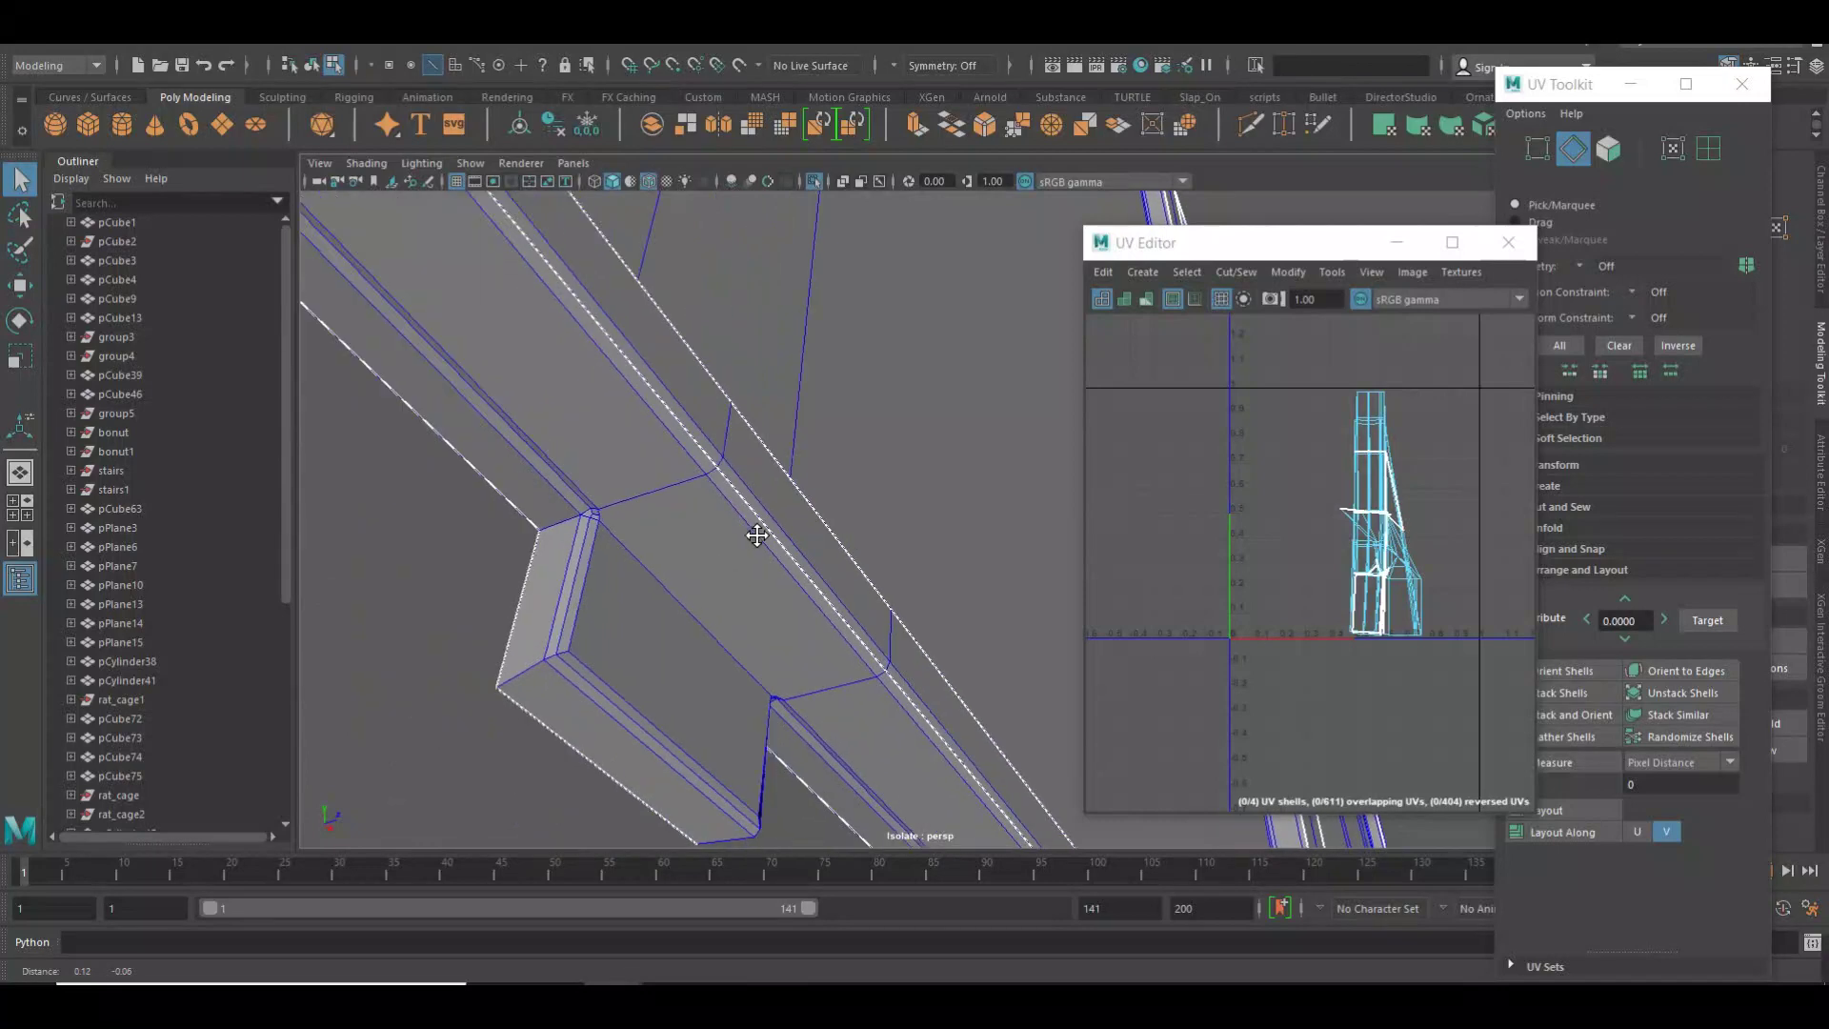
double_click(637, 558)
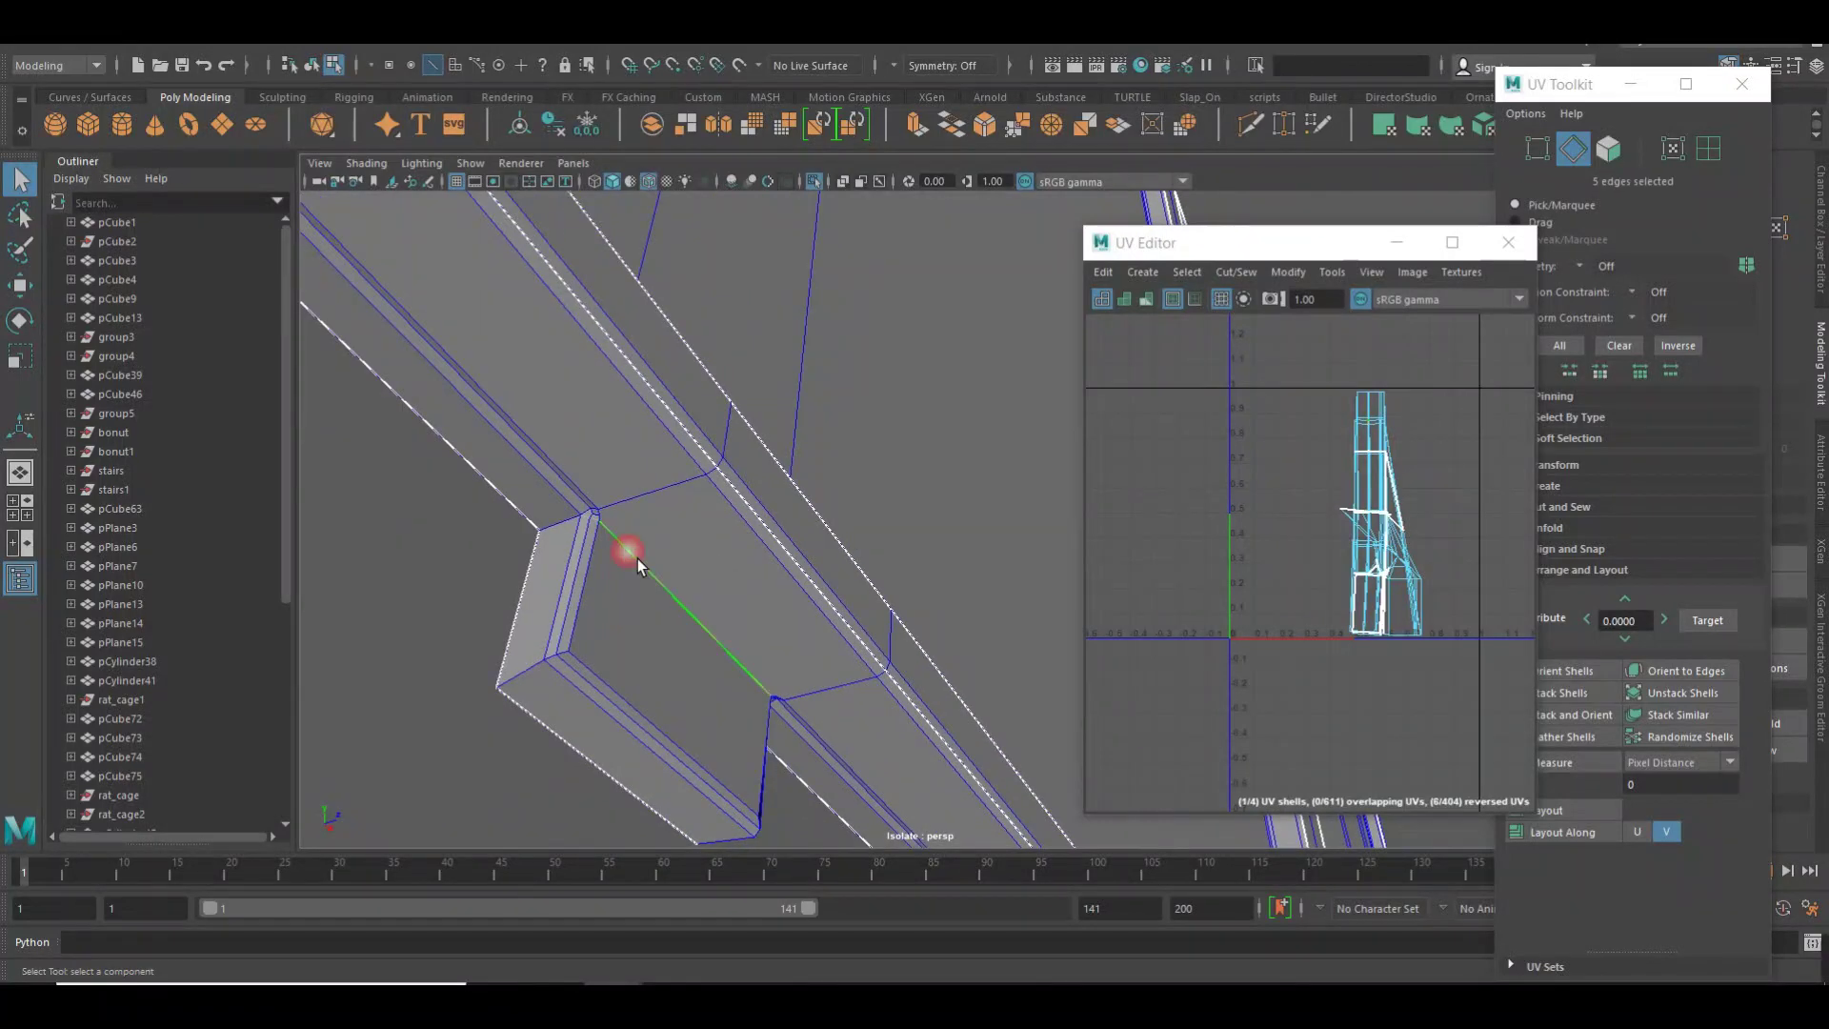
shift+click(574, 553)
key(4)
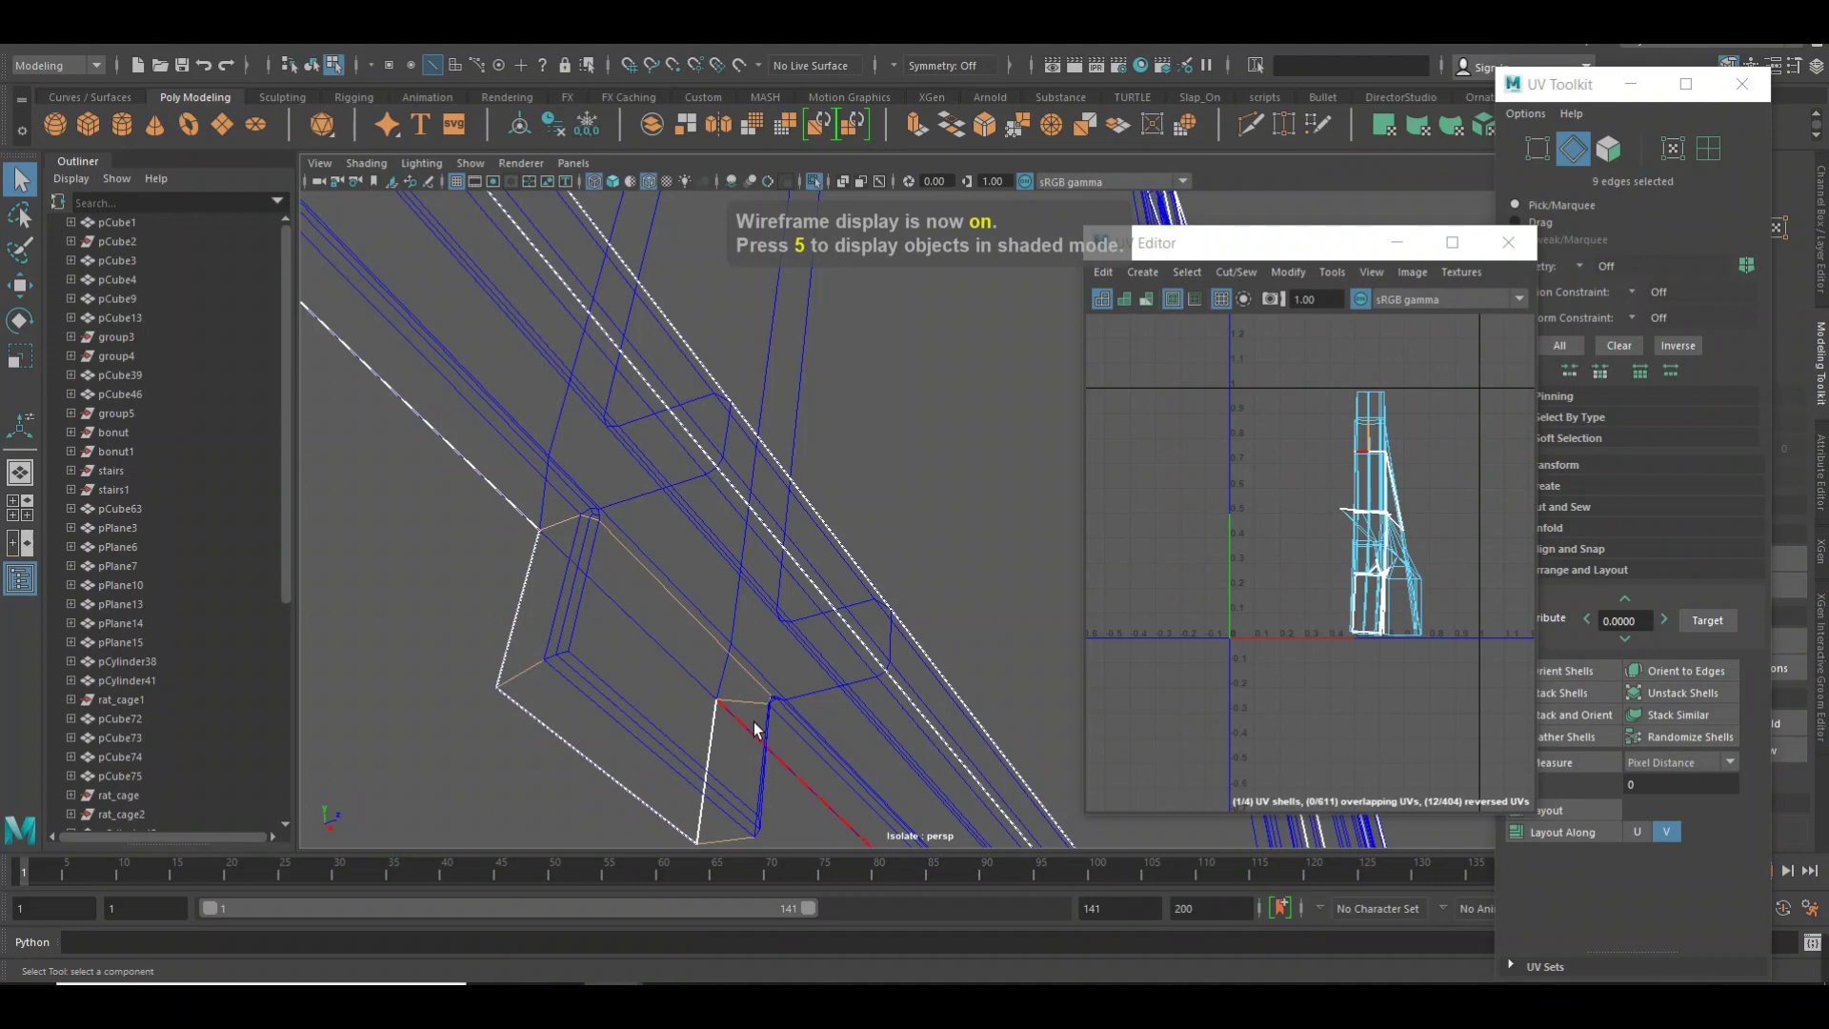
Undo a wrong edge pick, then add the bracket's long edge loop and another edge to the seams.
shift+click(798, 805)
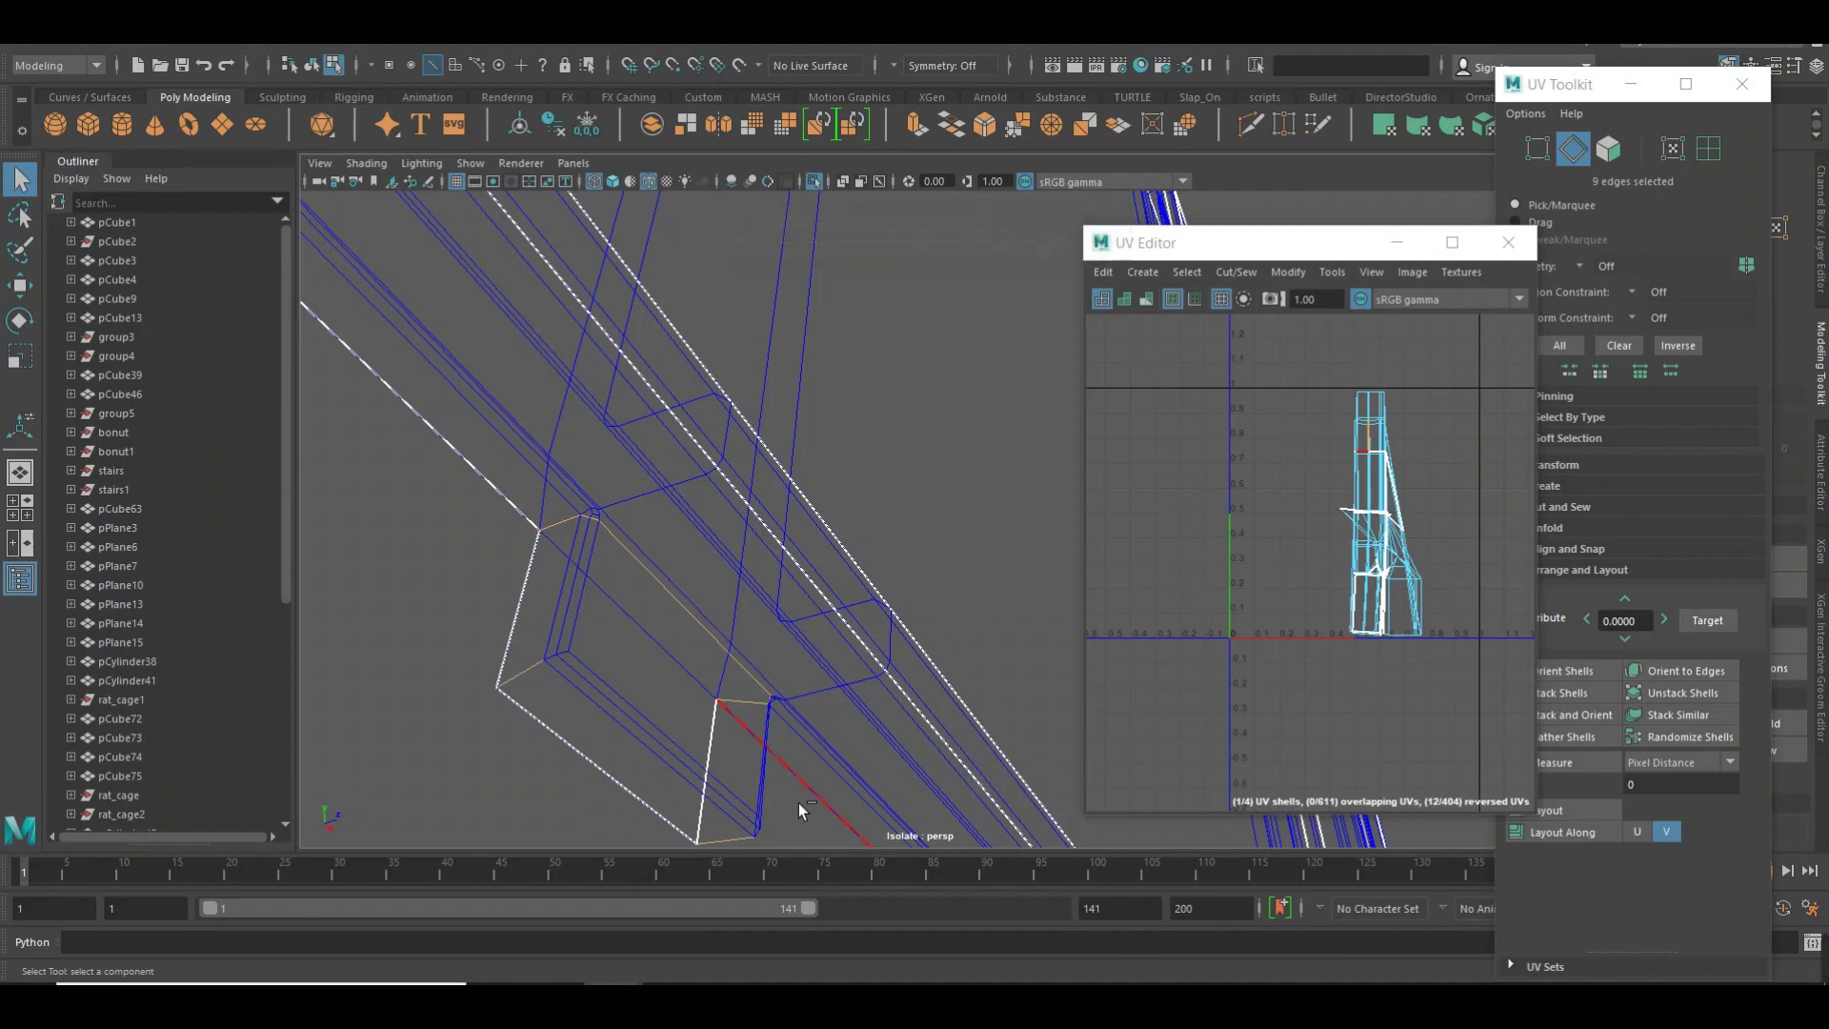
key(ctrl+z)
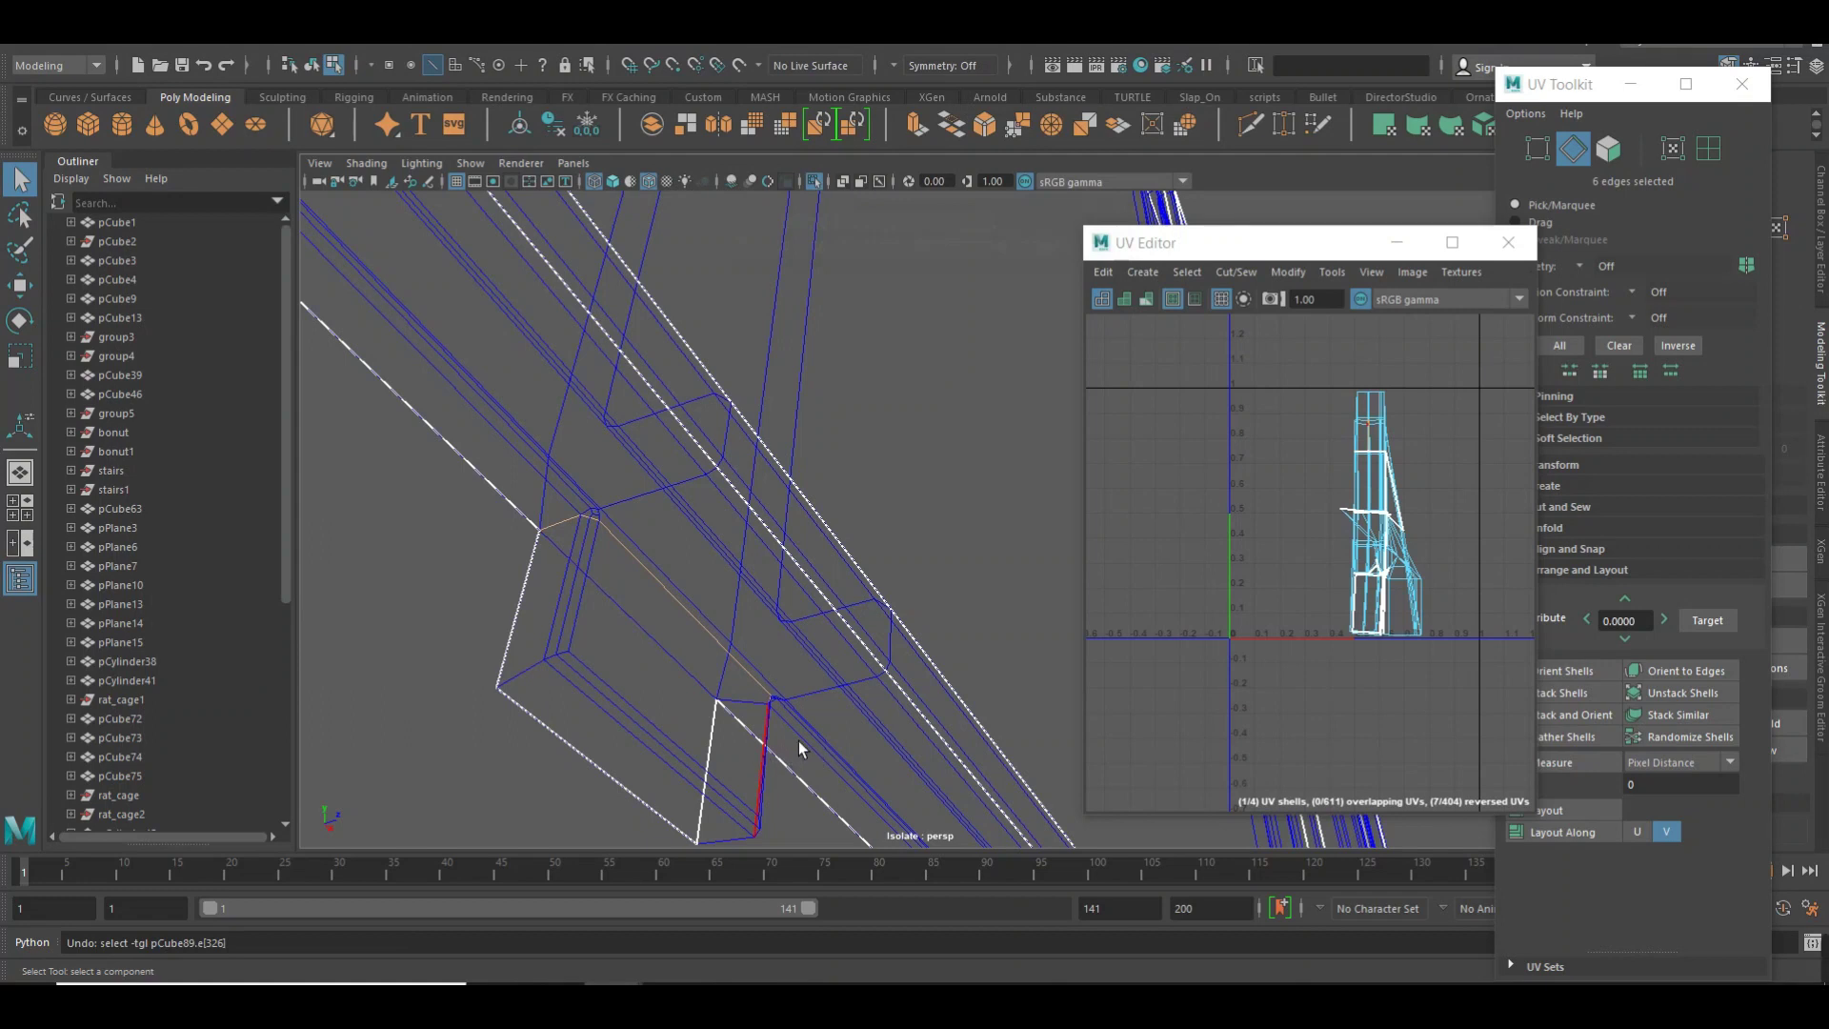
mouse_move(693, 705)
alt+middle_down()
mouse_move(608, 568)
mouse_move(677, 694)
mouse_move(706, 661)
alt+middle_up()
mouse_move(706, 662)
alt+right_down()
mouse_move(756, 661)
mouse_move(797, 429)
alt+right_up()
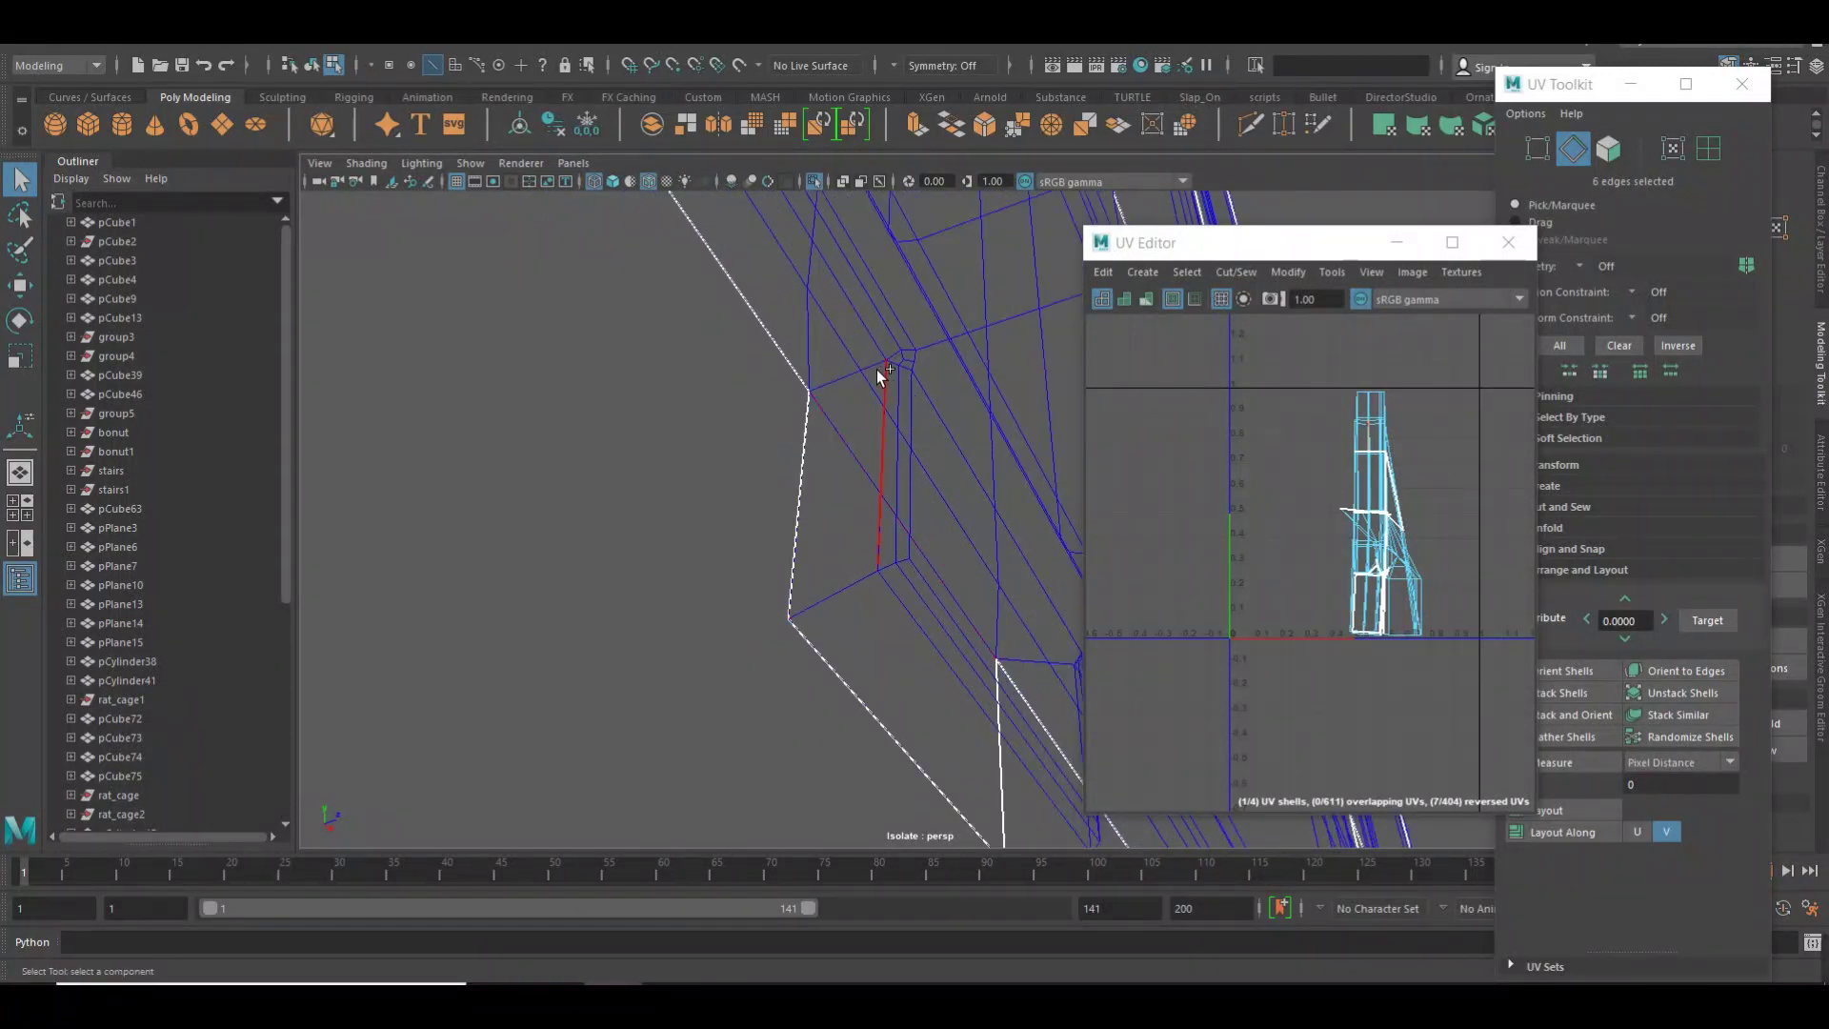
shift+double_click(915, 434)
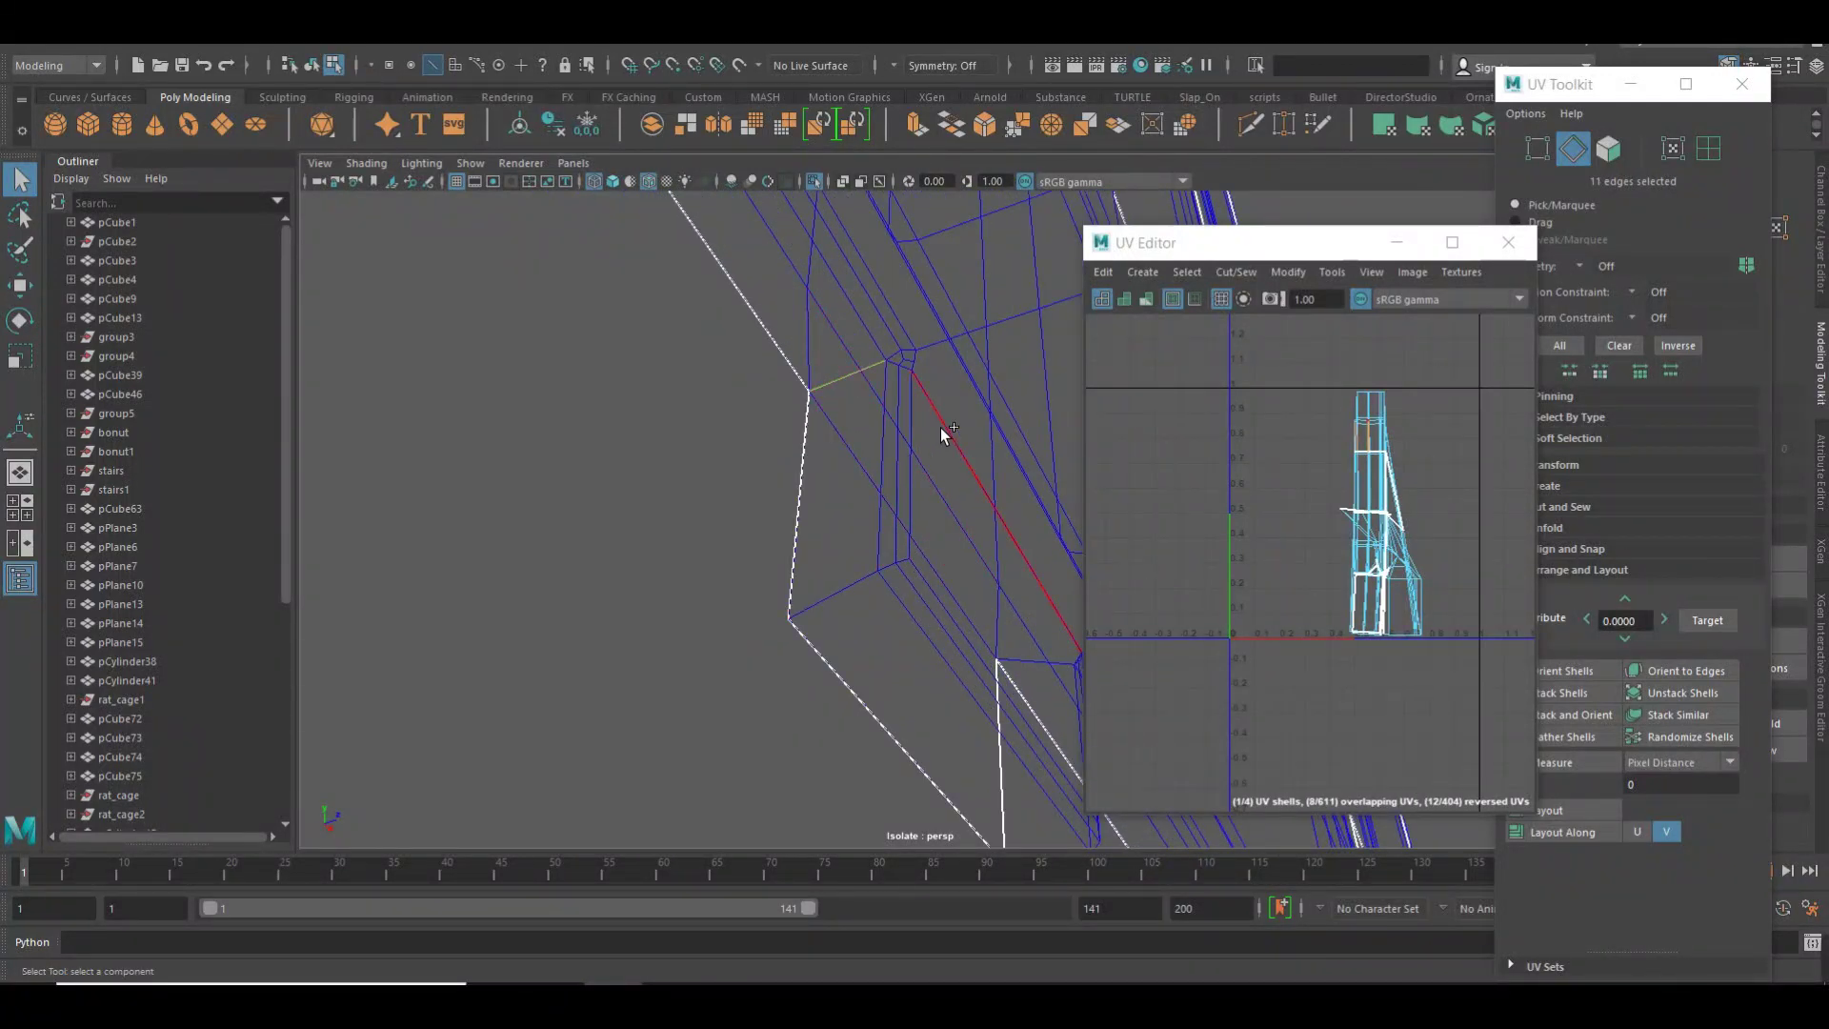
alt+middle_drag(943, 454, 977, 684)
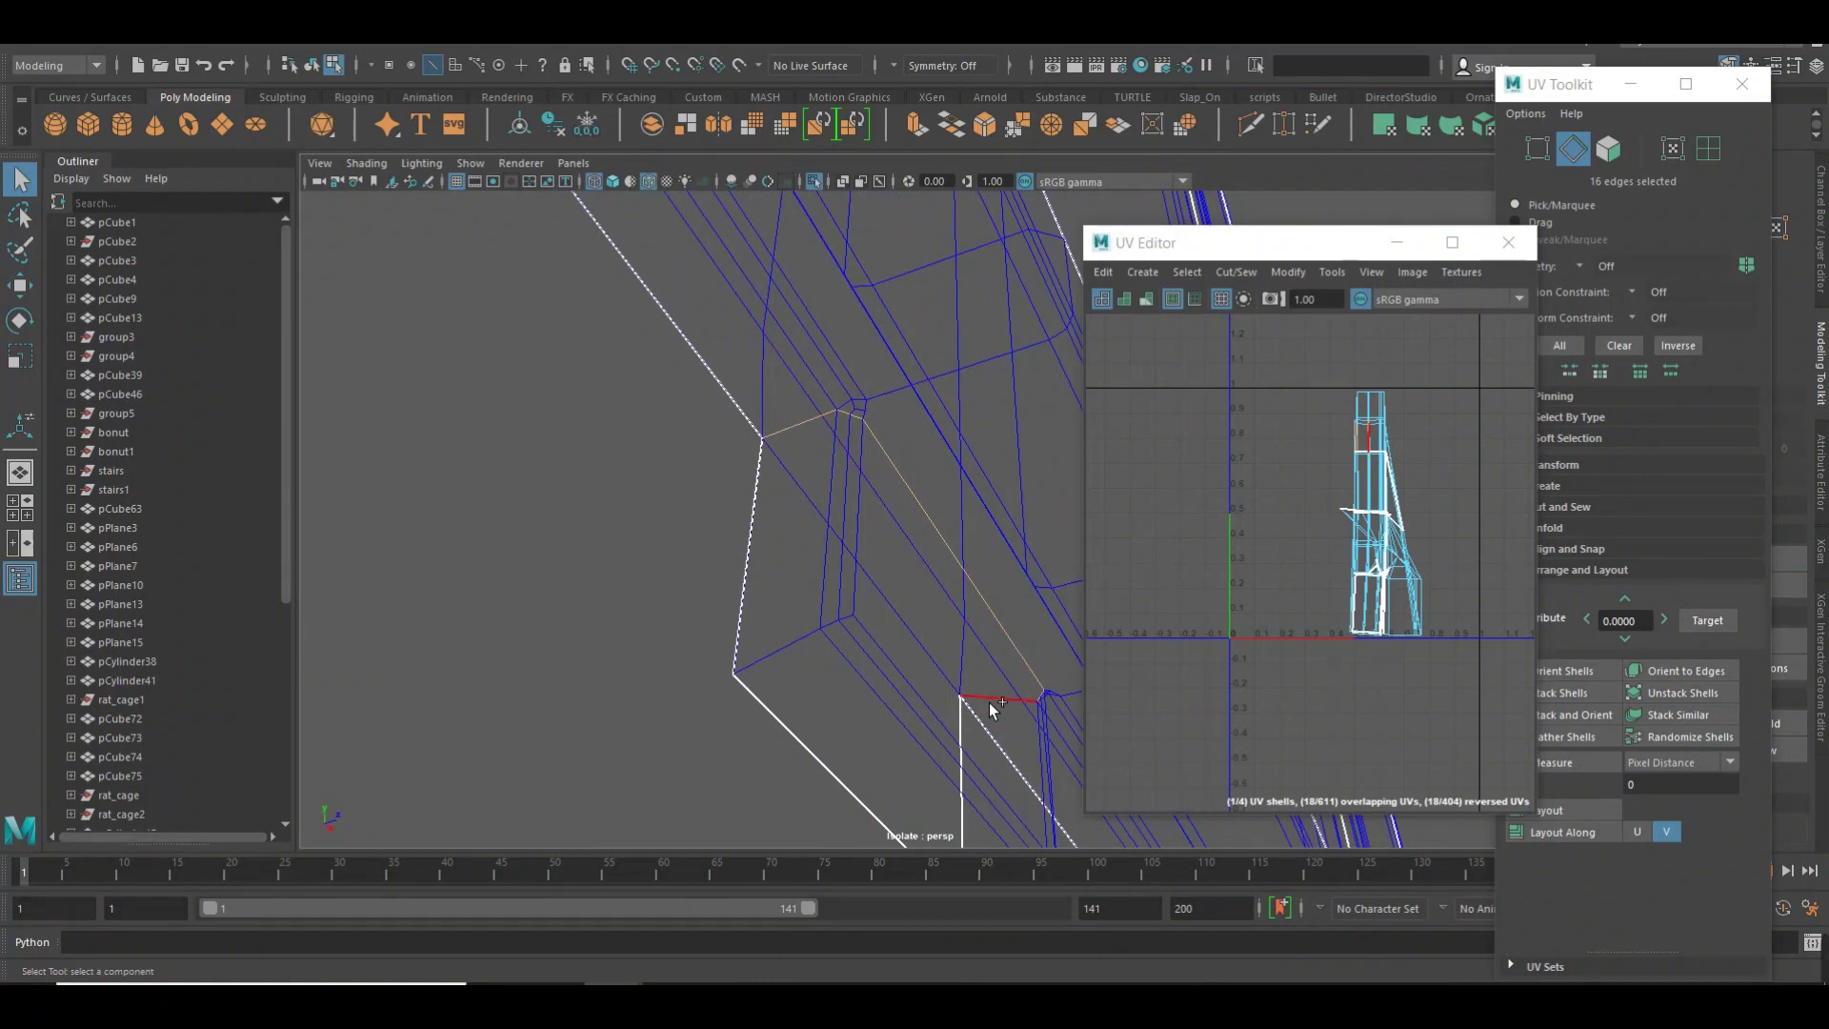
shift+click(989, 701)
Apply Cut UVs to the selected edges, then reframe the view on the bracket.
shift+right_drag(1227, 598, 1227, 587)
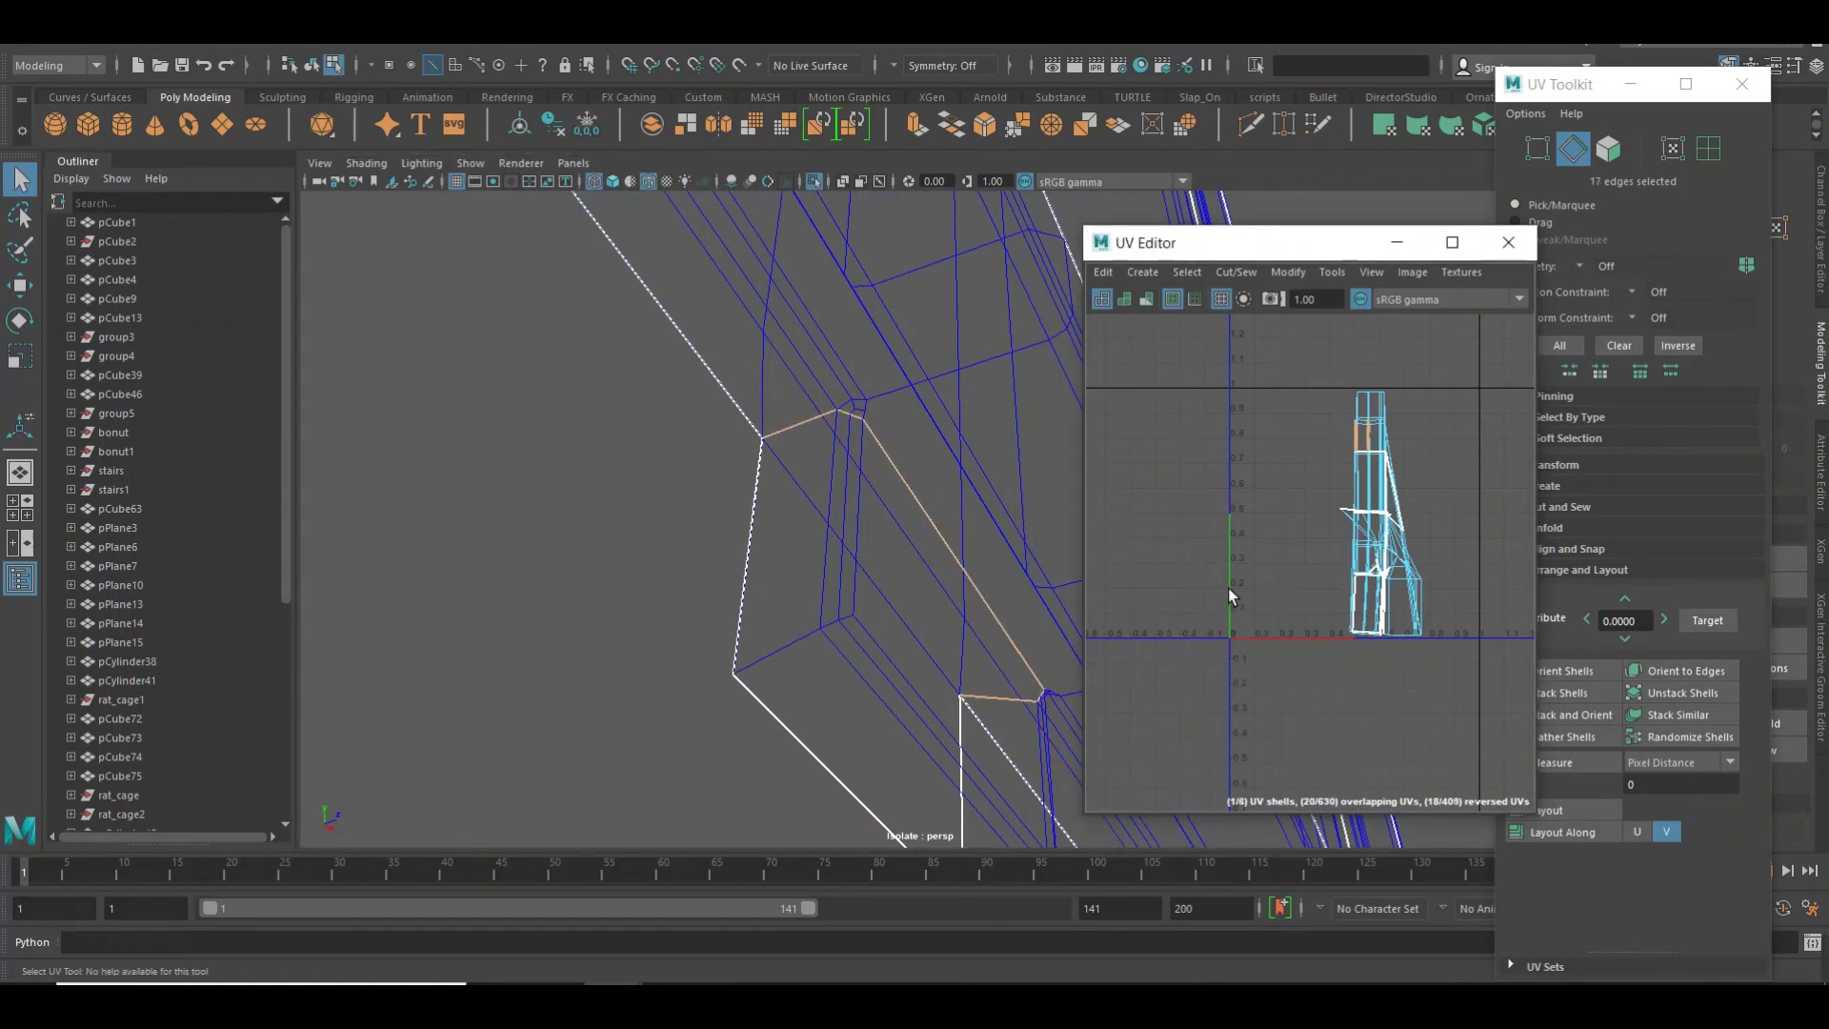
mouse_move(903, 649)
alt+middle_down()
mouse_move(858, 601)
mouse_move(795, 596)
mouse_move(825, 642)
alt+middle_up()
alt+right_drag(825, 642, 762, 623)
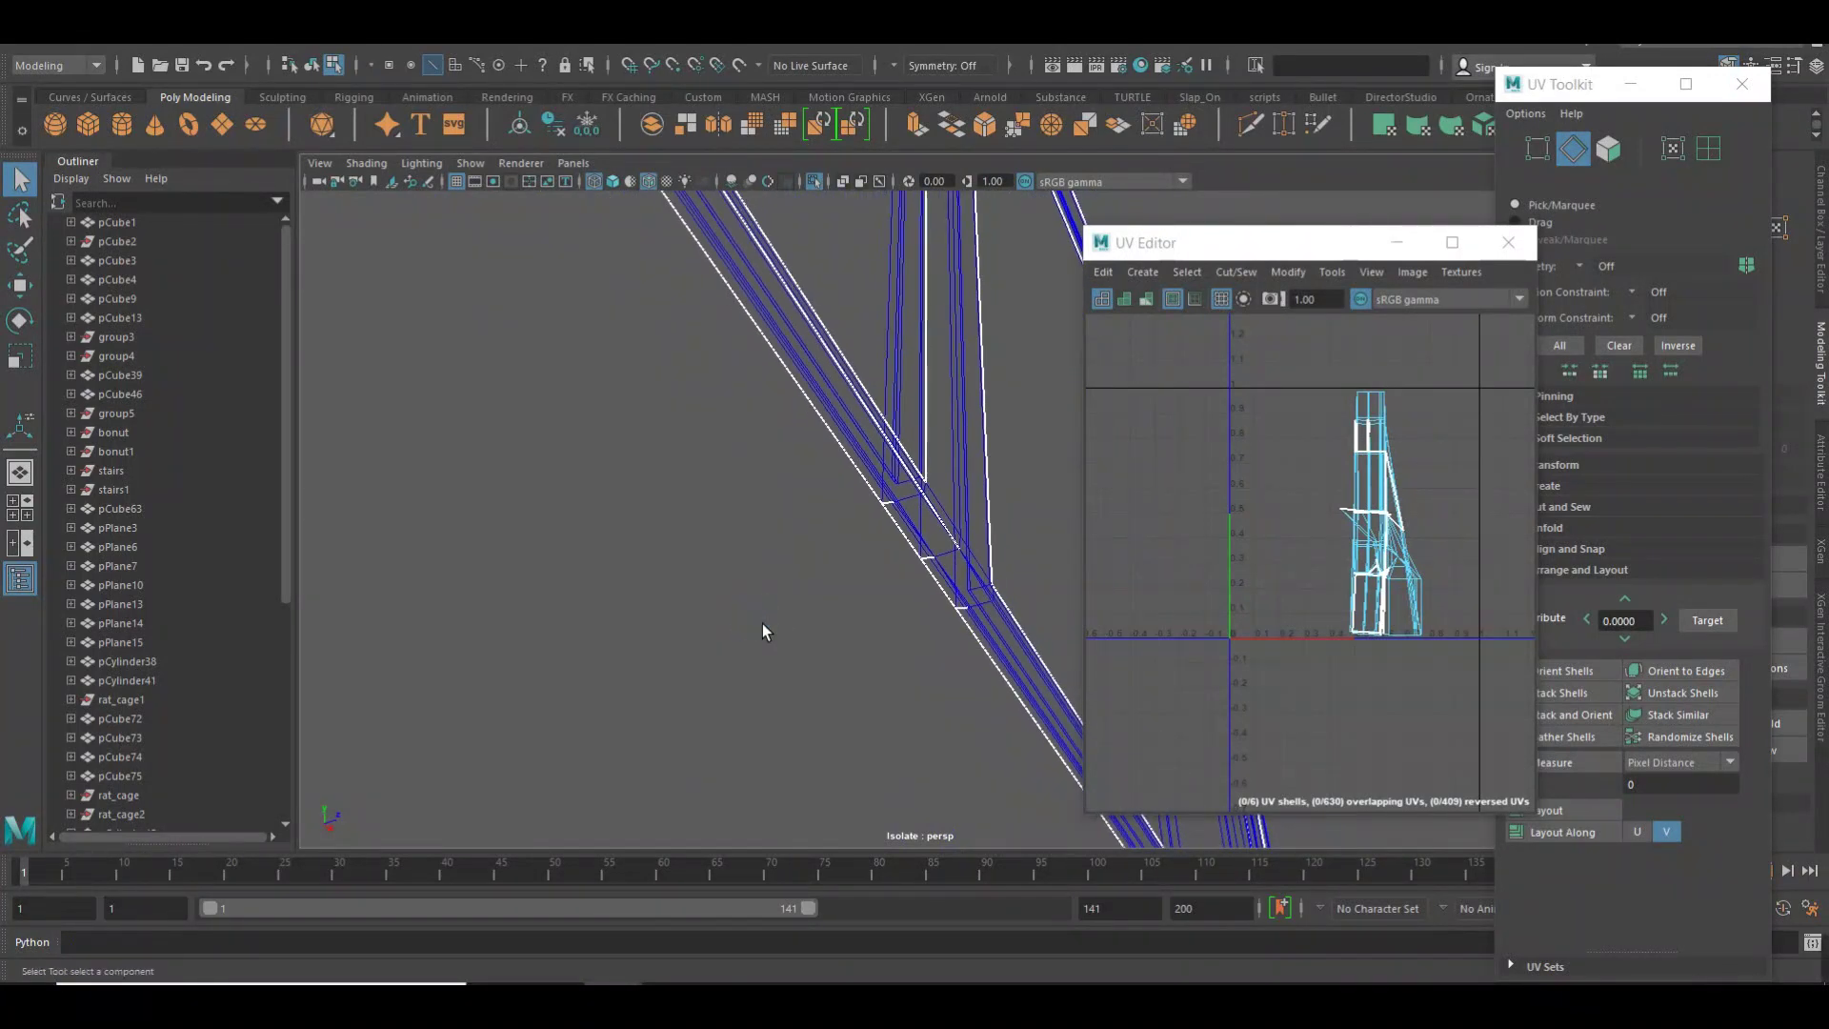
alt+middle_drag(776, 608, 783, 631)
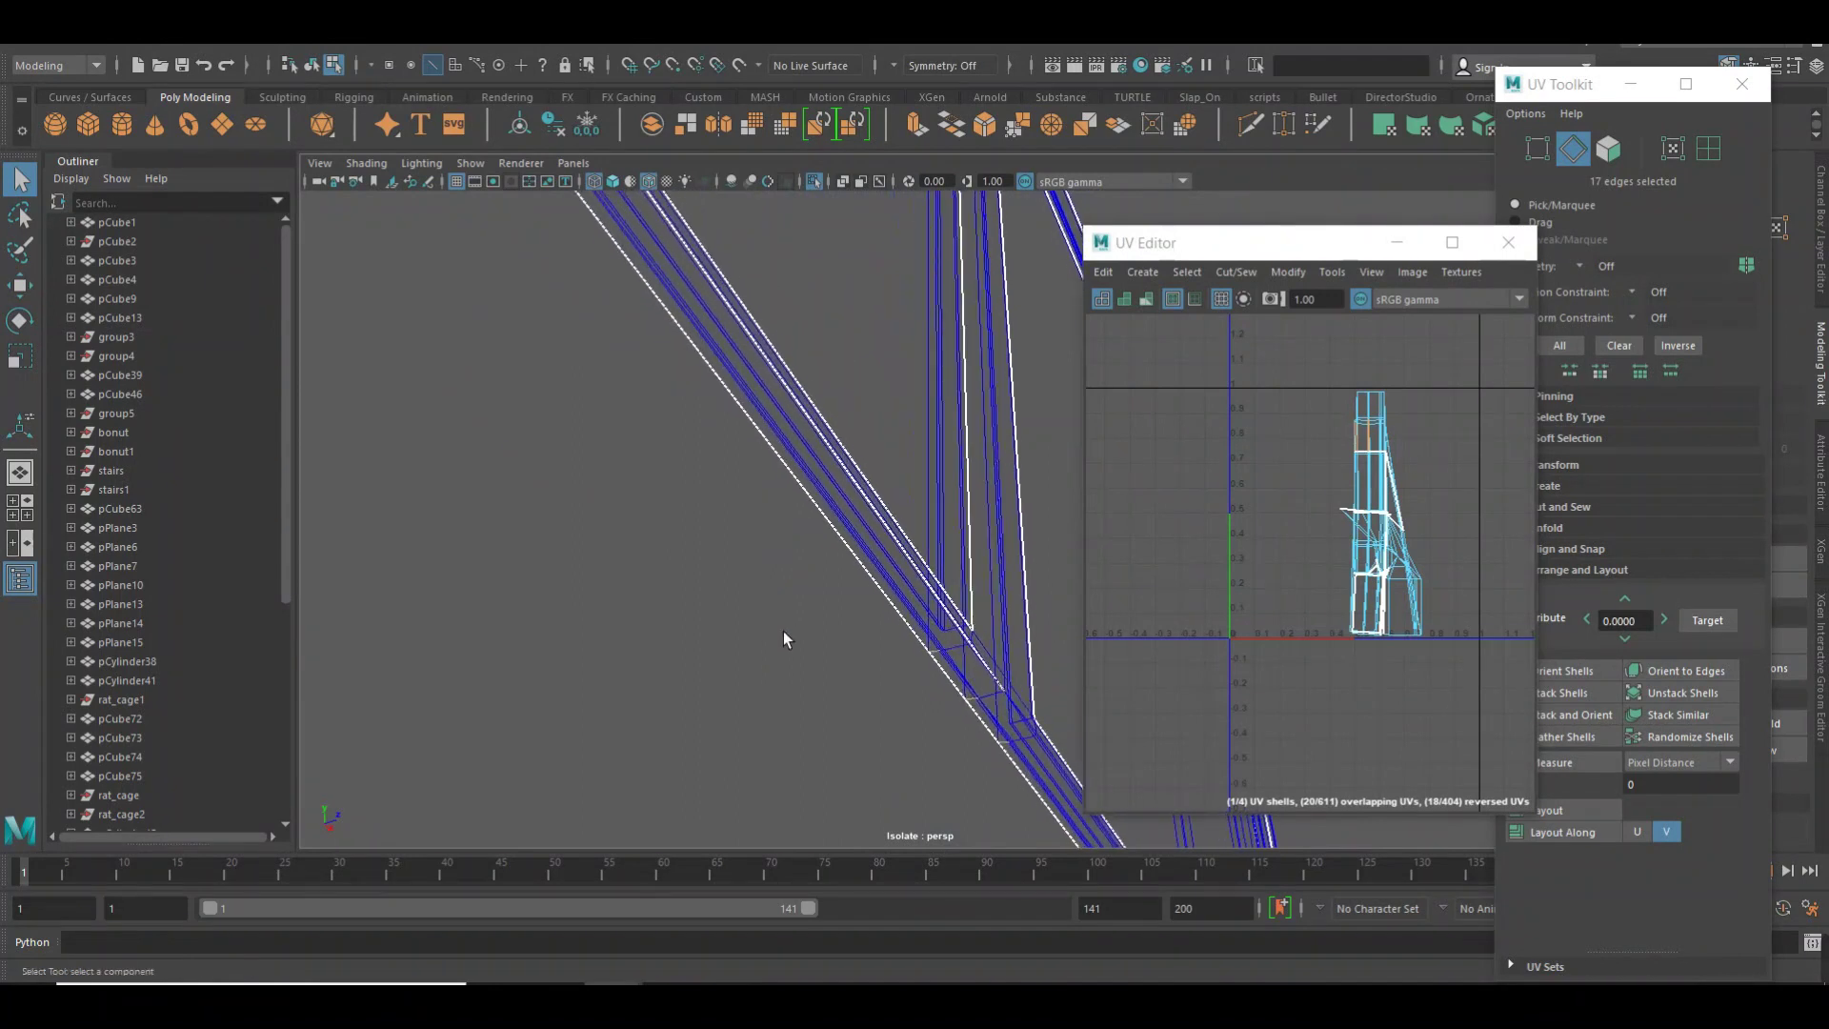
mouse_move(785, 665)
alt+mouse_down()
mouse_move(809, 711)
mouse_move(759, 660)
alt+mouse_up()
alt+right_drag(758, 660, 779, 665)
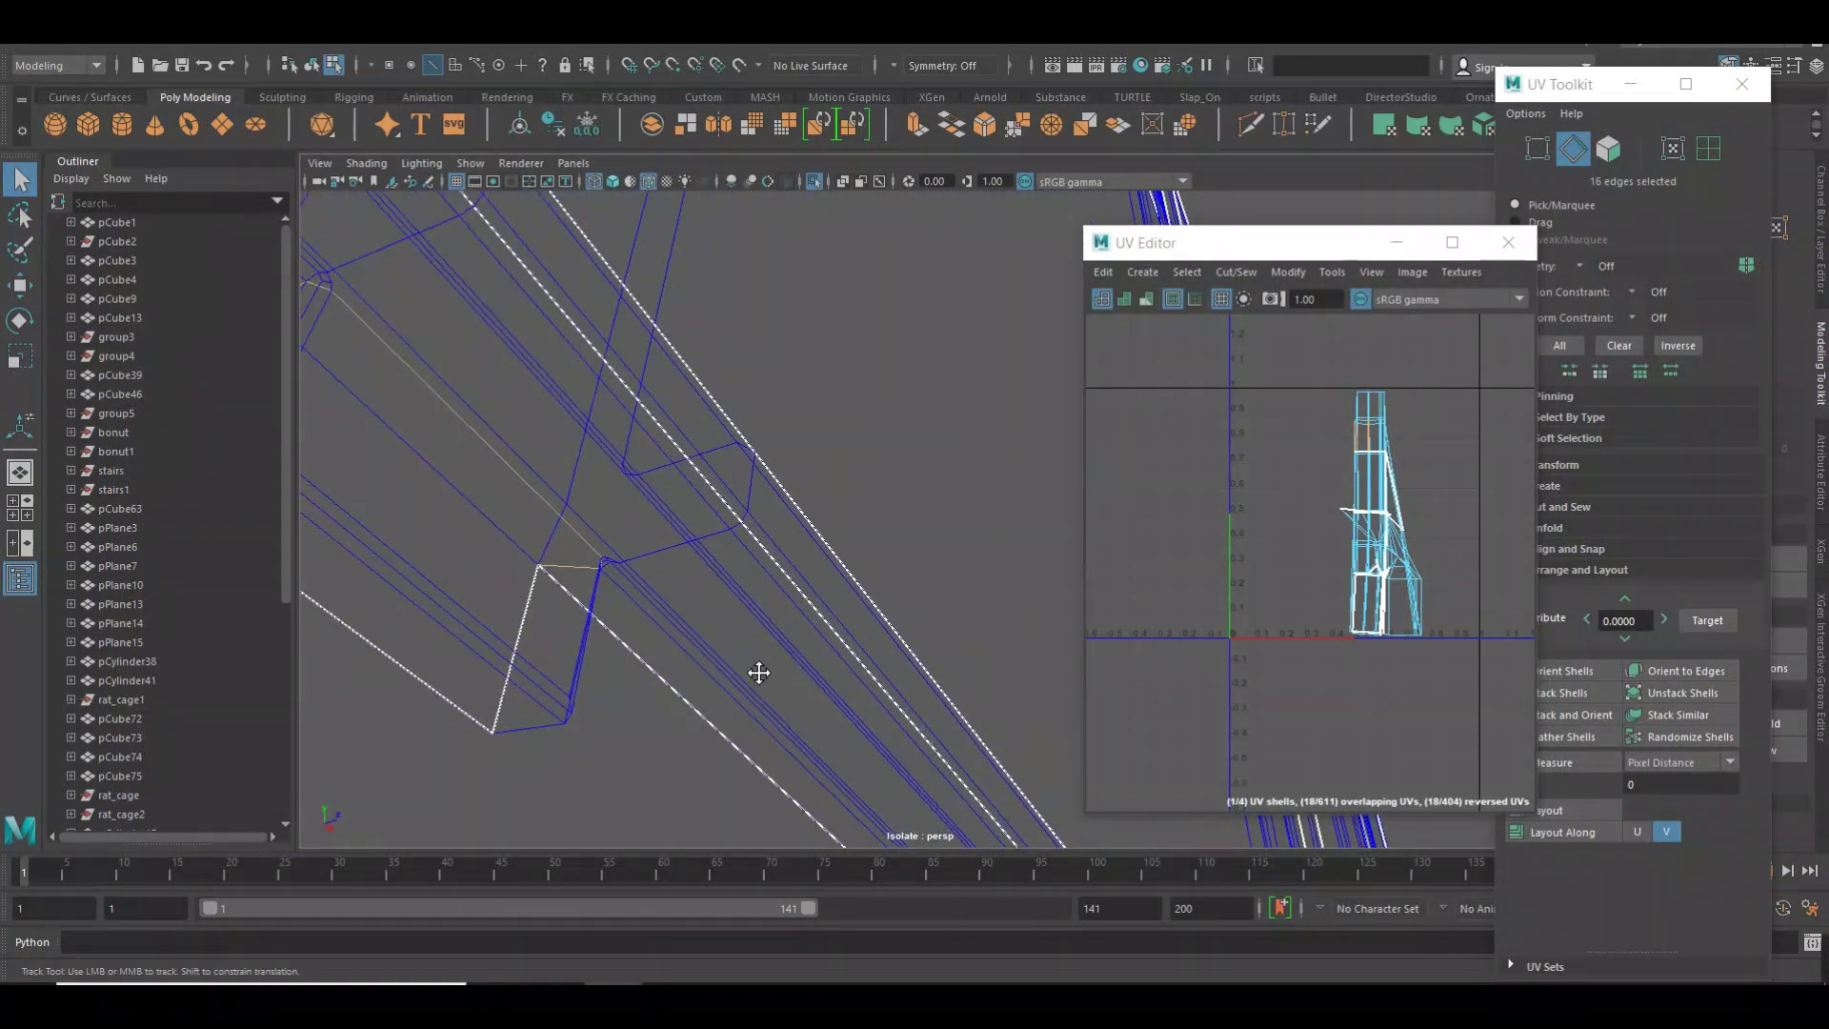
alt+middle_drag(759, 673, 810, 770)
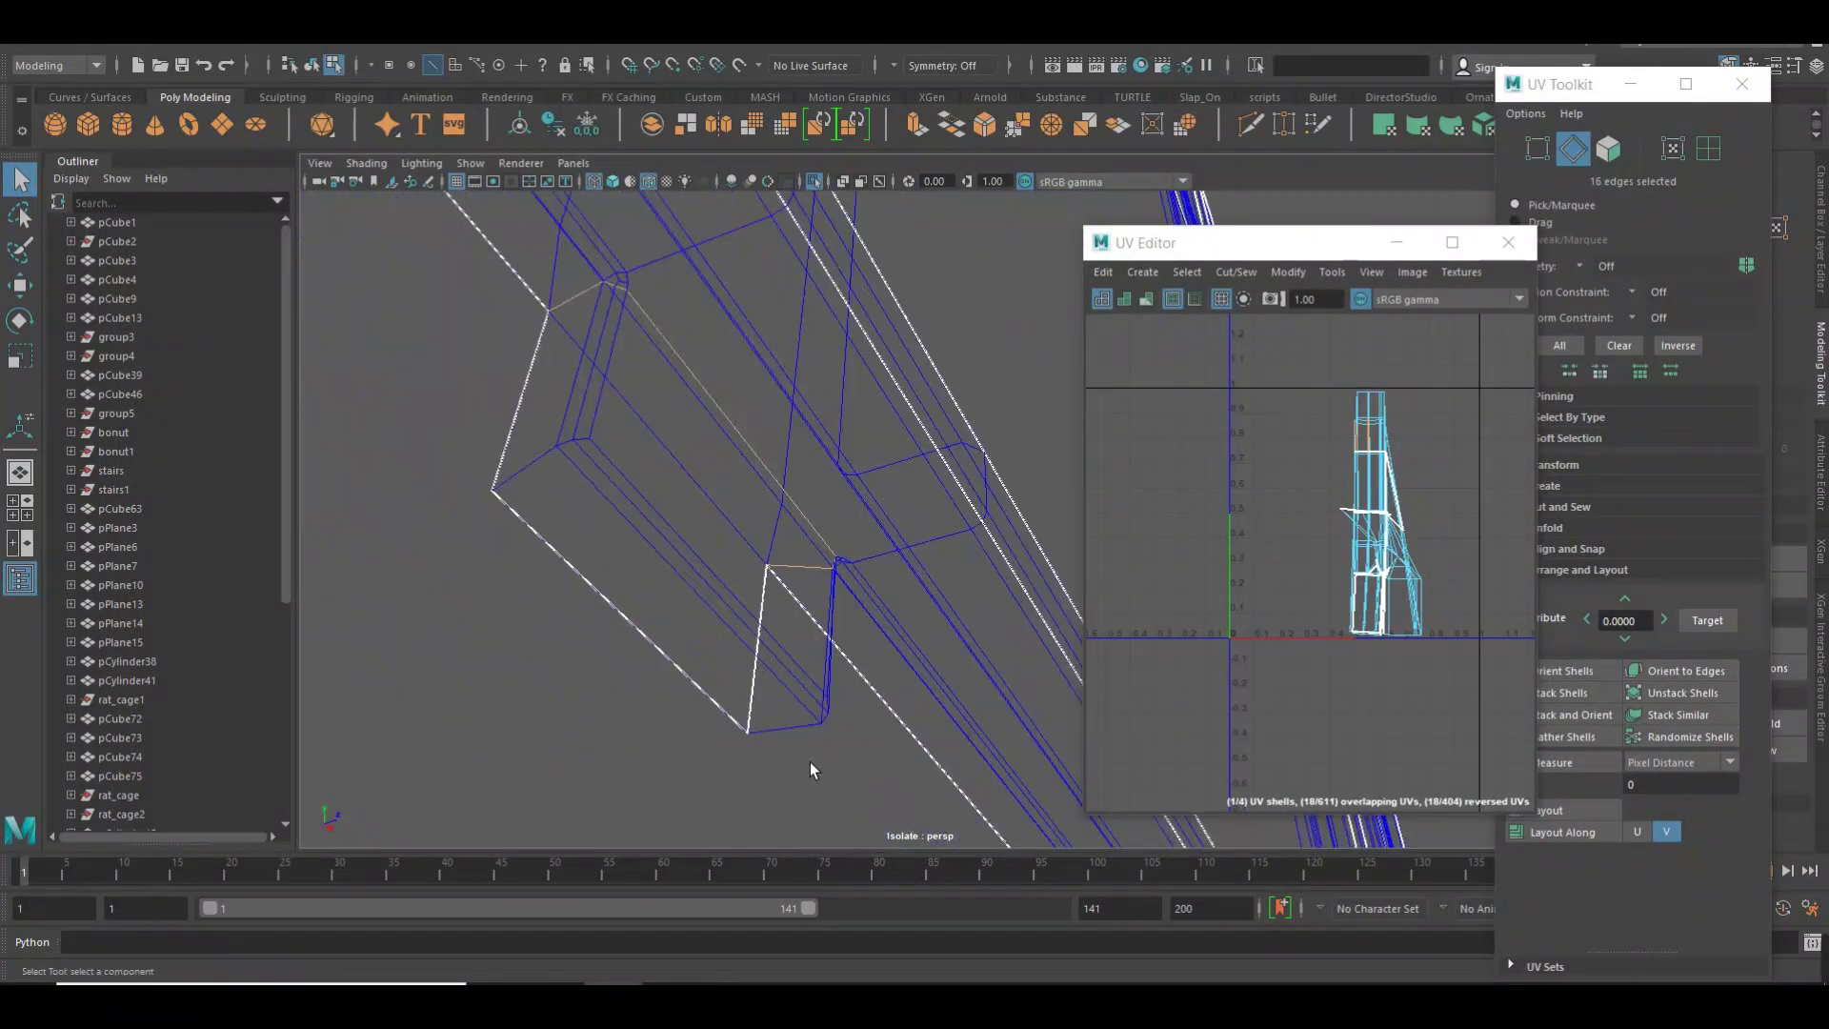
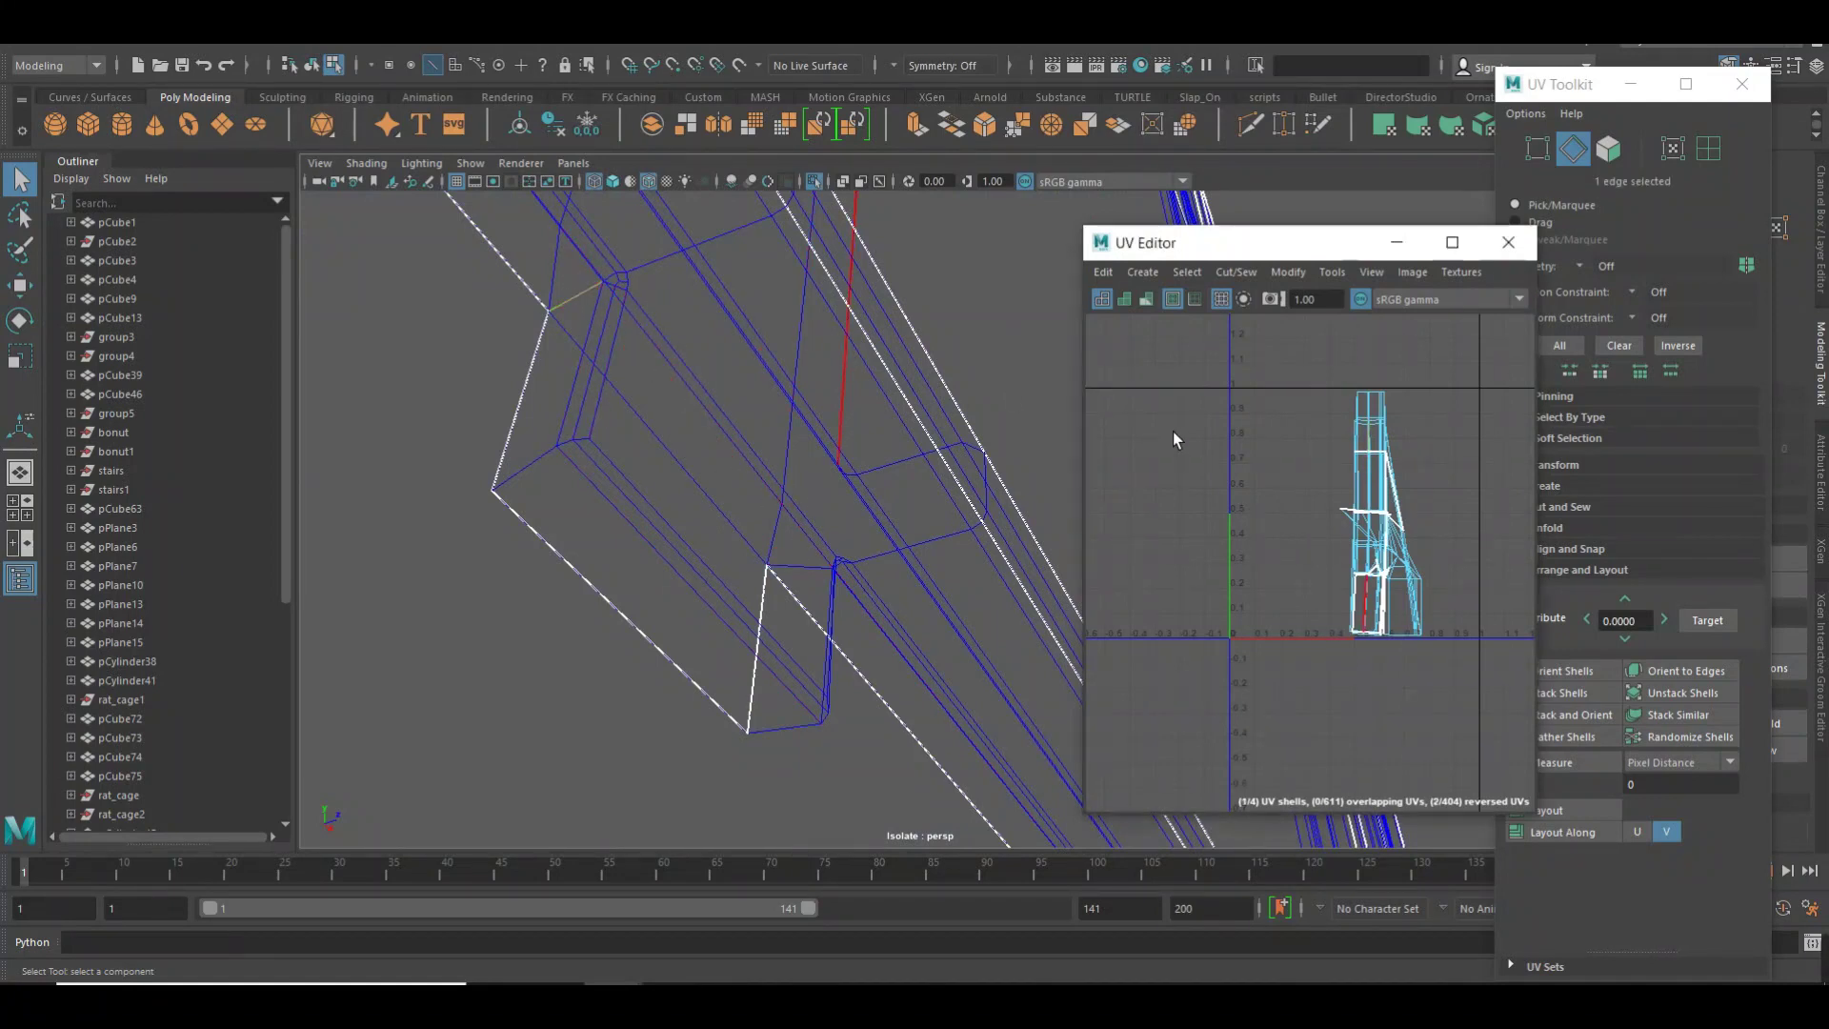
Select an edge loop and extra short edges along the carriage beam as UV seams.
click(853, 379)
mouse_move(1174, 438)
right_down()
mouse_move(1096, 448)
mouse_move(1111, 428)
right_up()
double_click(652, 317)
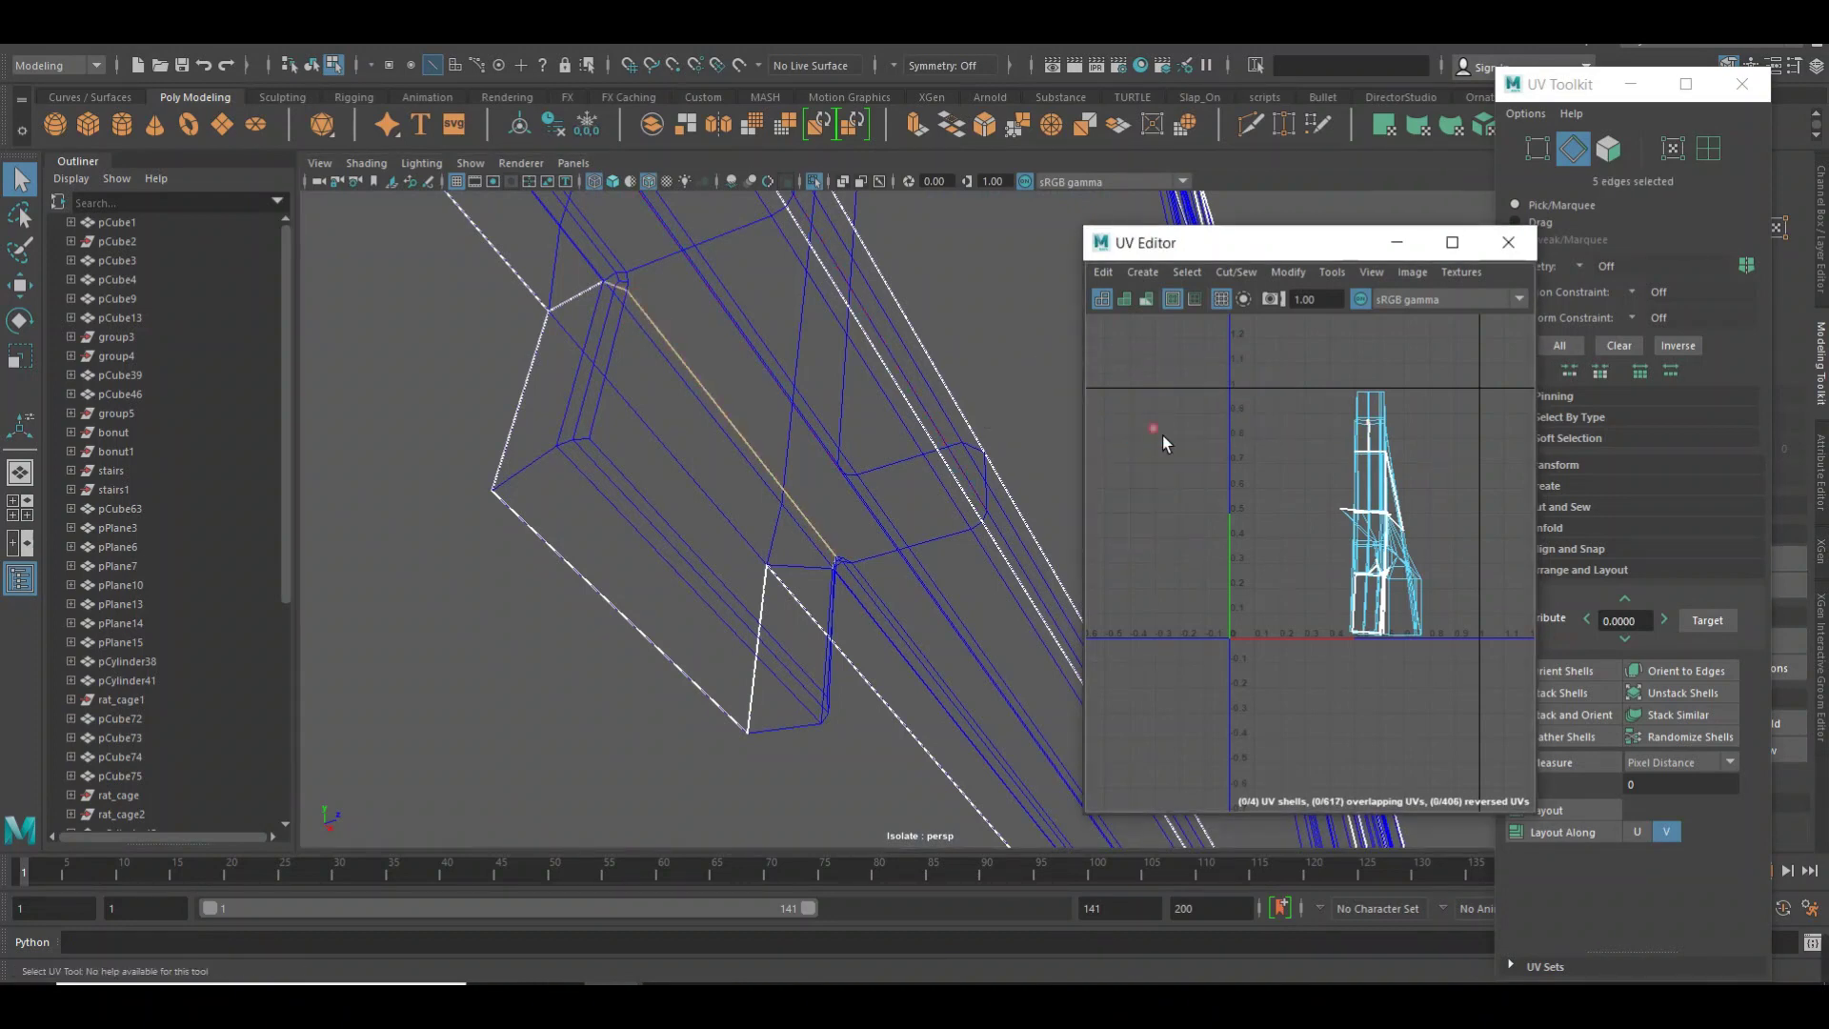
scroll(741, 598, up, 2)
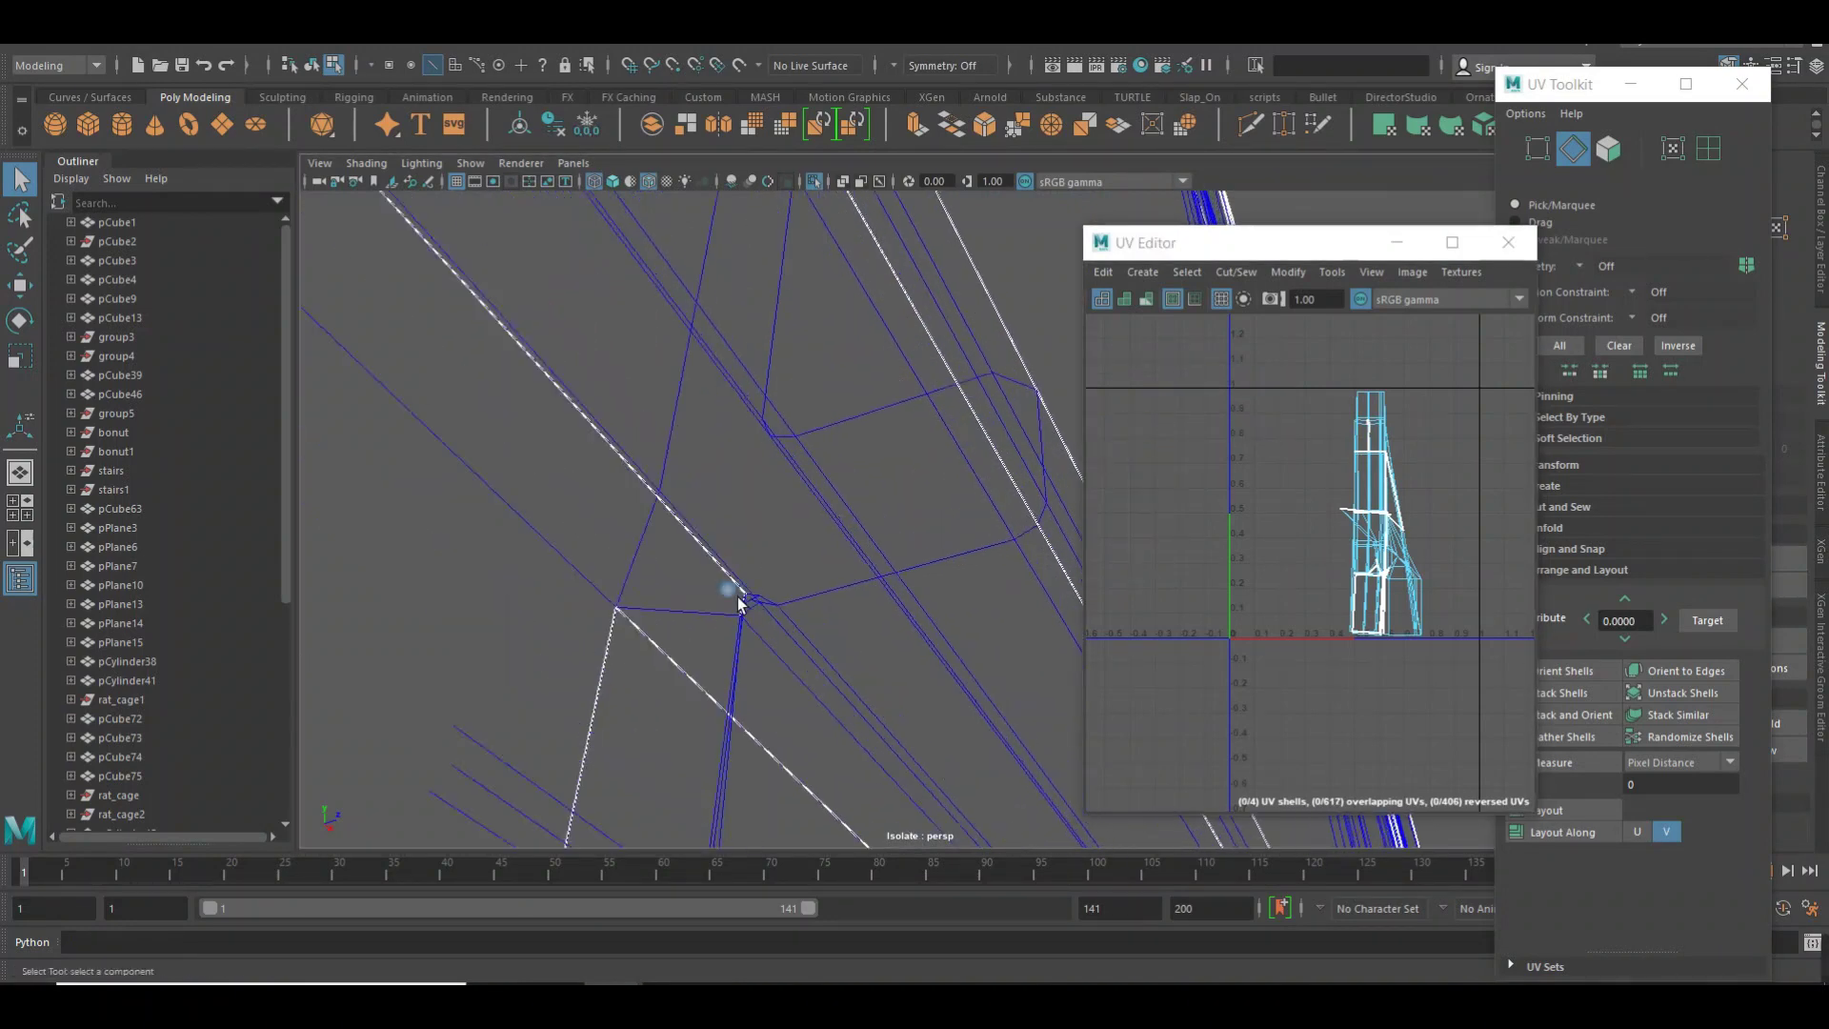
click(677, 614)
alt+middle_drag(790, 640, 809, 518)
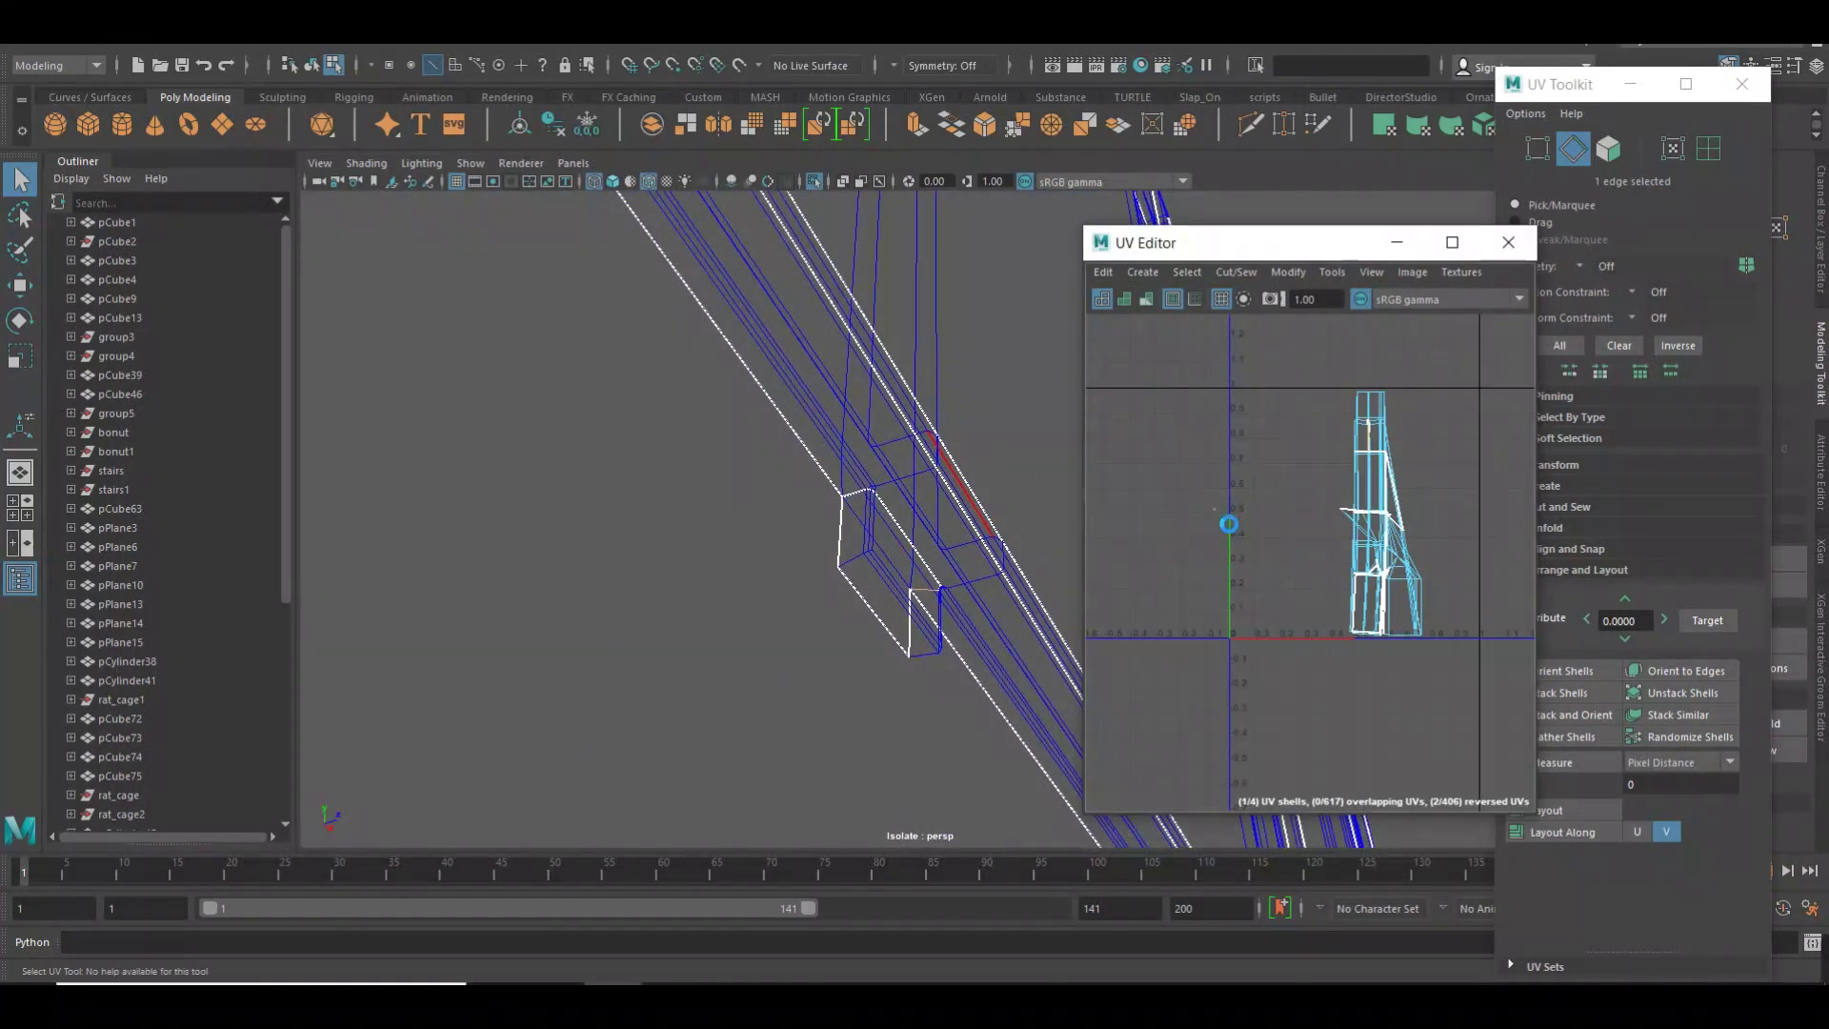
mouse_move(1000, 563)
alt+middle_down()
mouse_move(816, 535)
mouse_move(746, 431)
alt+middle_up()
mouse_move(746, 431)
alt+right_down()
mouse_move(763, 531)
mouse_move(845, 613)
mouse_move(860, 598)
alt+right_up()
alt+middle_drag(860, 598, 684, 585)
click(633, 551)
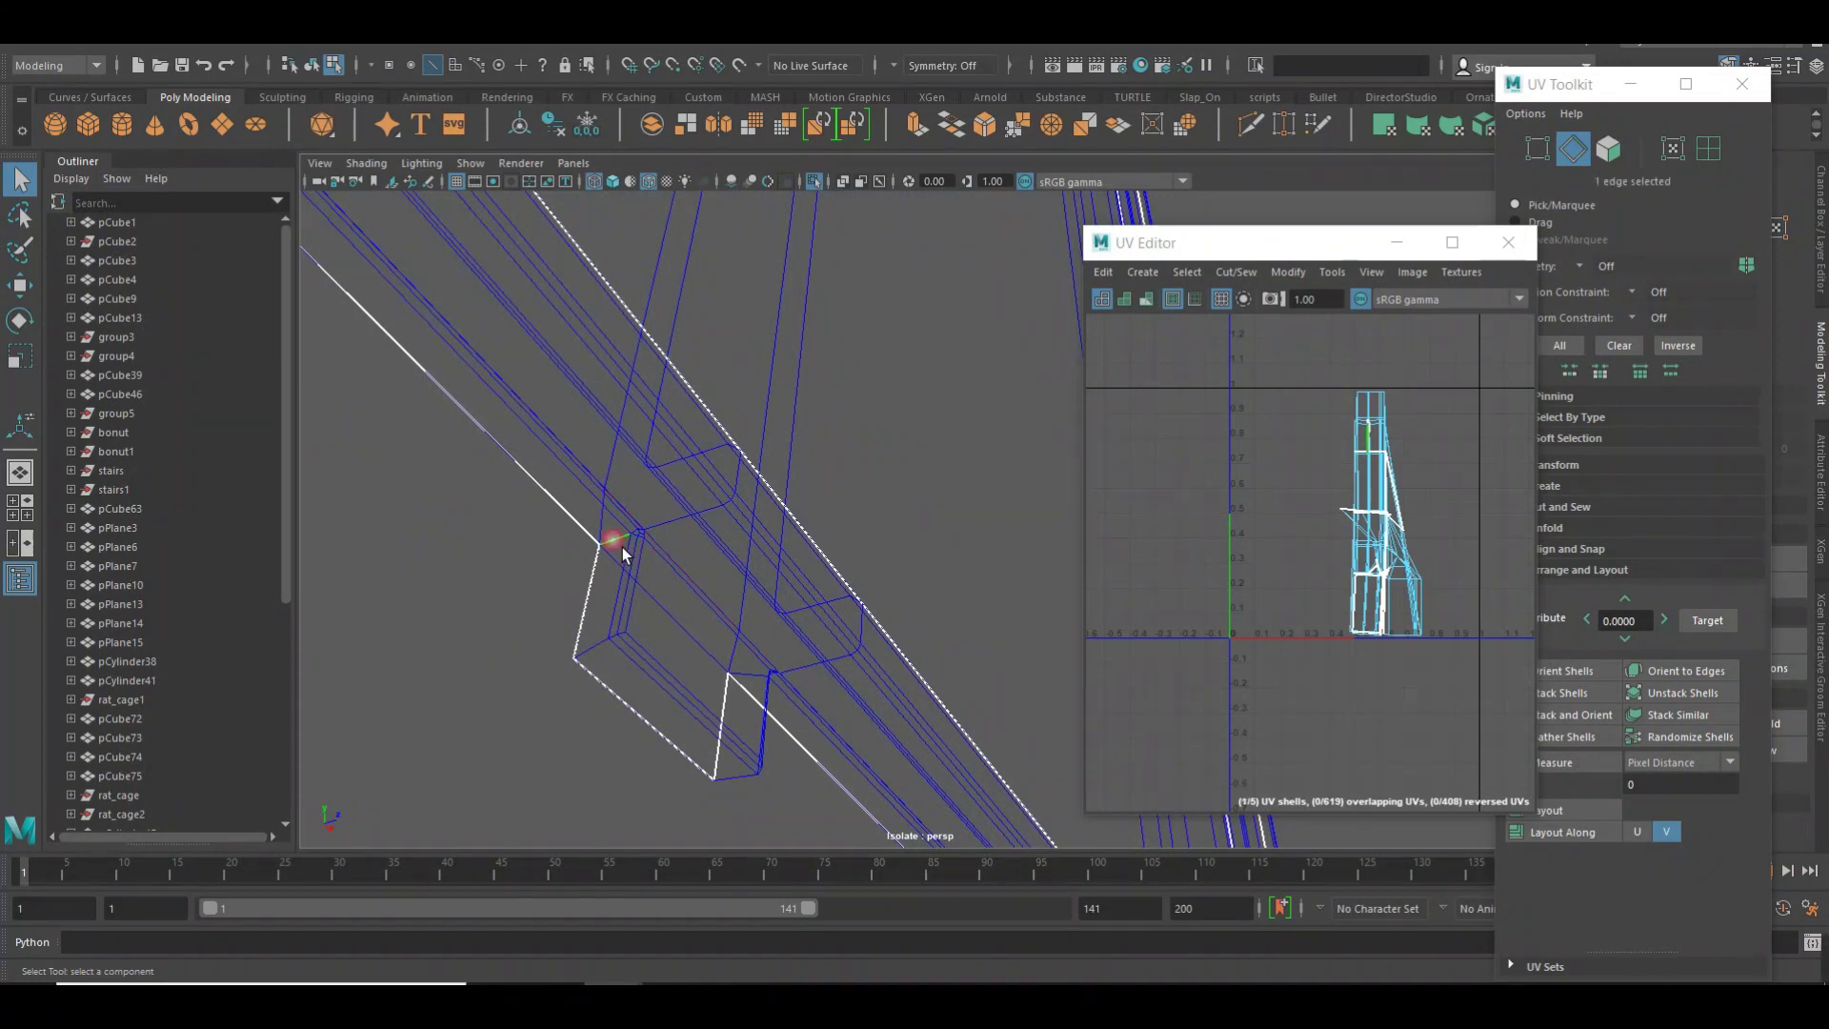
mouse_move(654, 589)
alt+right_down()
mouse_move(618, 596)
mouse_move(679, 625)
mouse_move(698, 659)
alt+right_up()
Add the beam-corner edge loop to the seams and cut the UVs along them.
key(5)
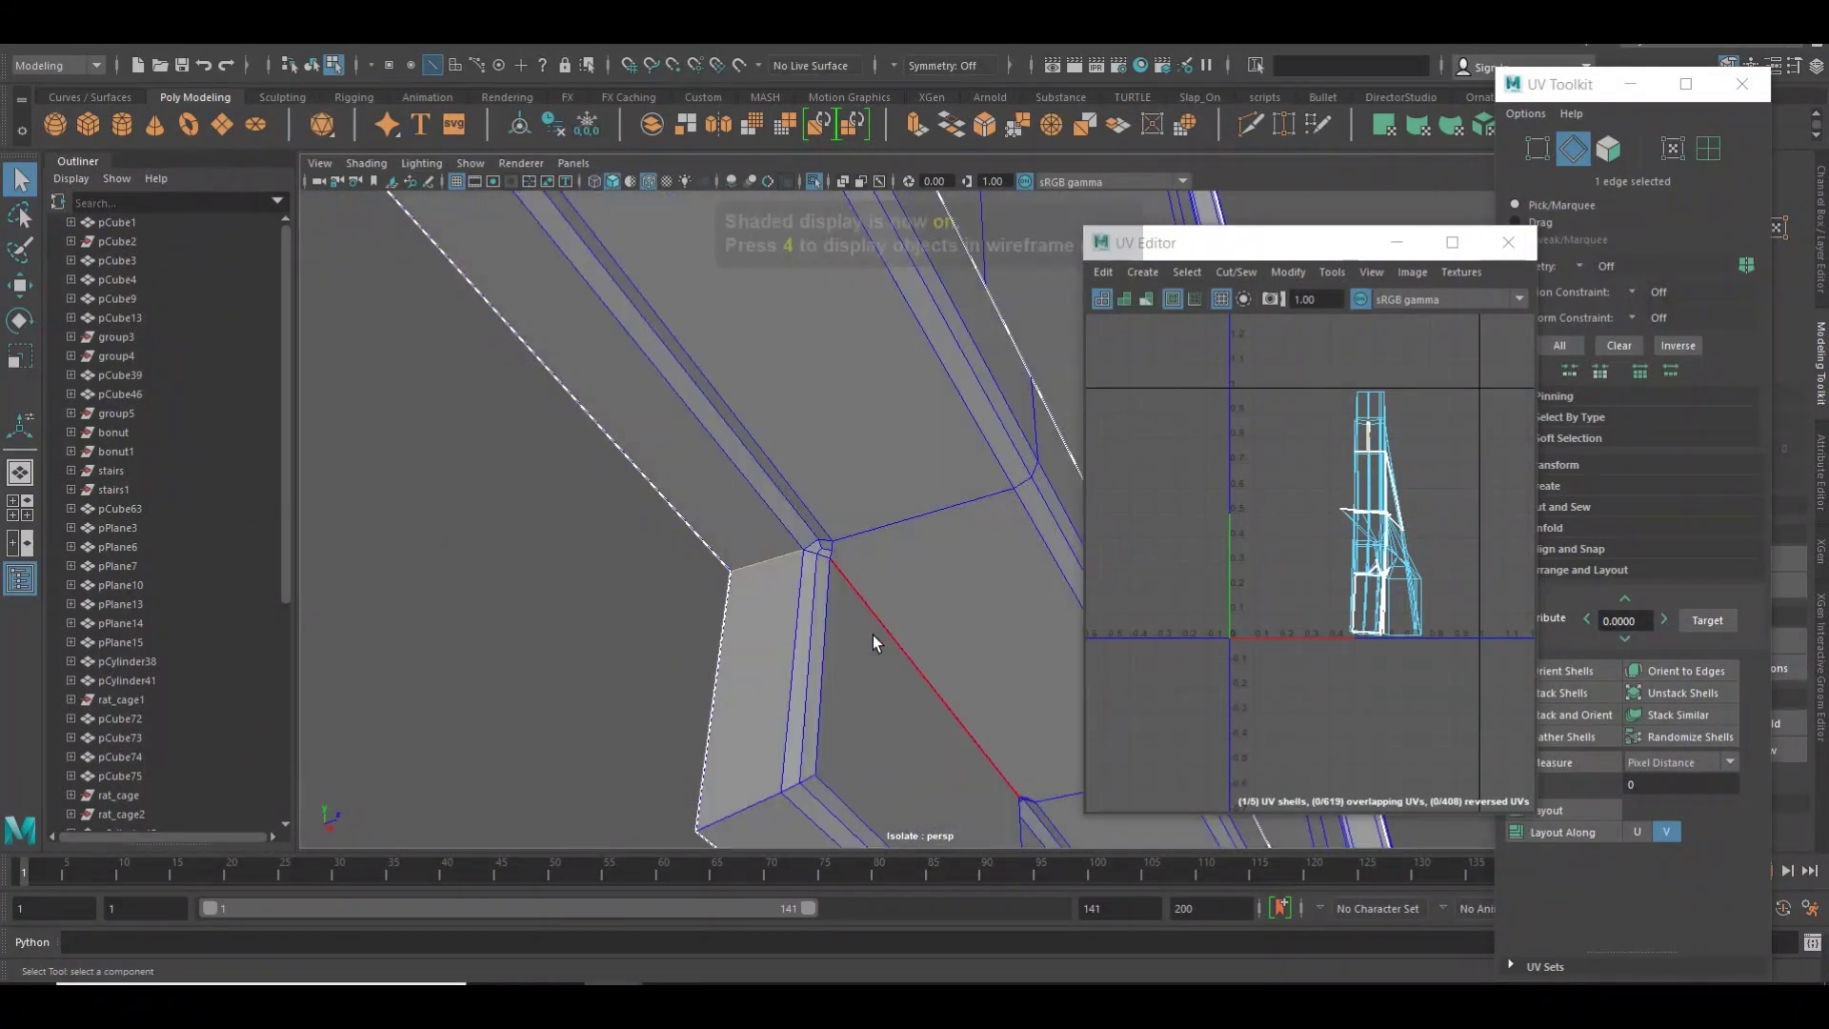
double_click(875, 625)
key(4)
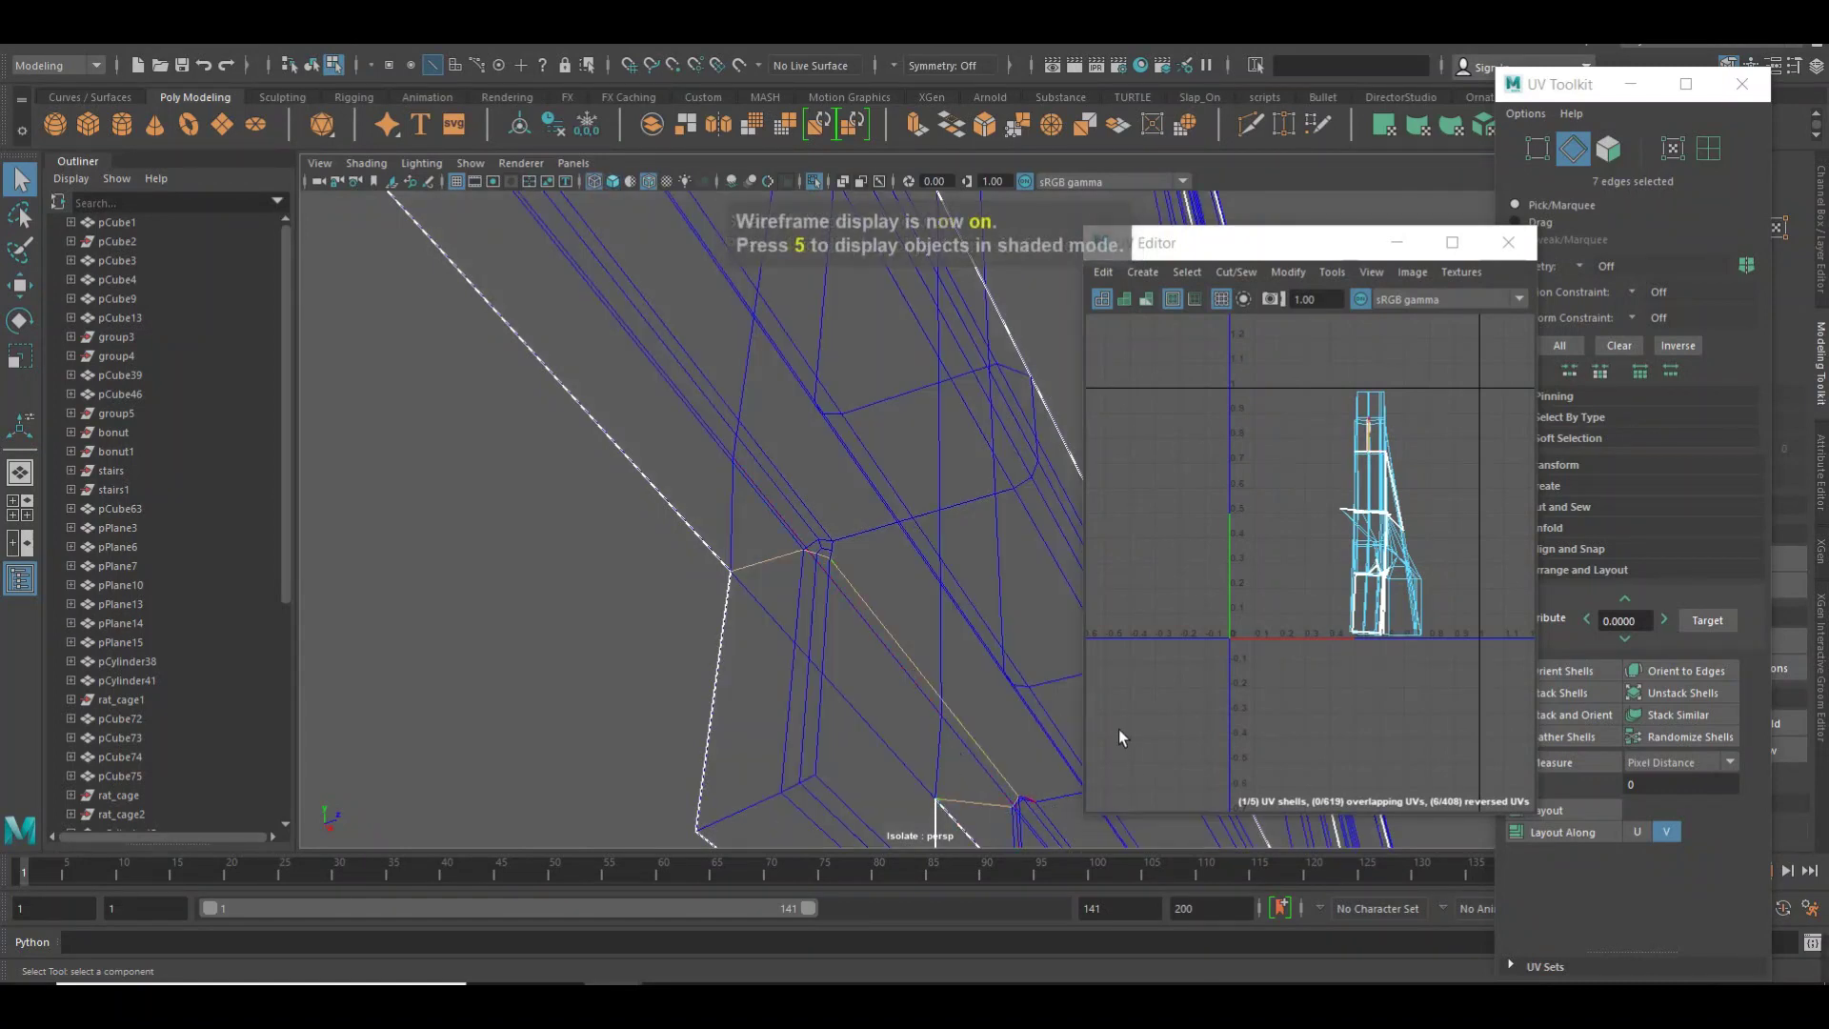
key(space)
drag(959, 703, 909, 707)
key(ctrl+1)
key(f)
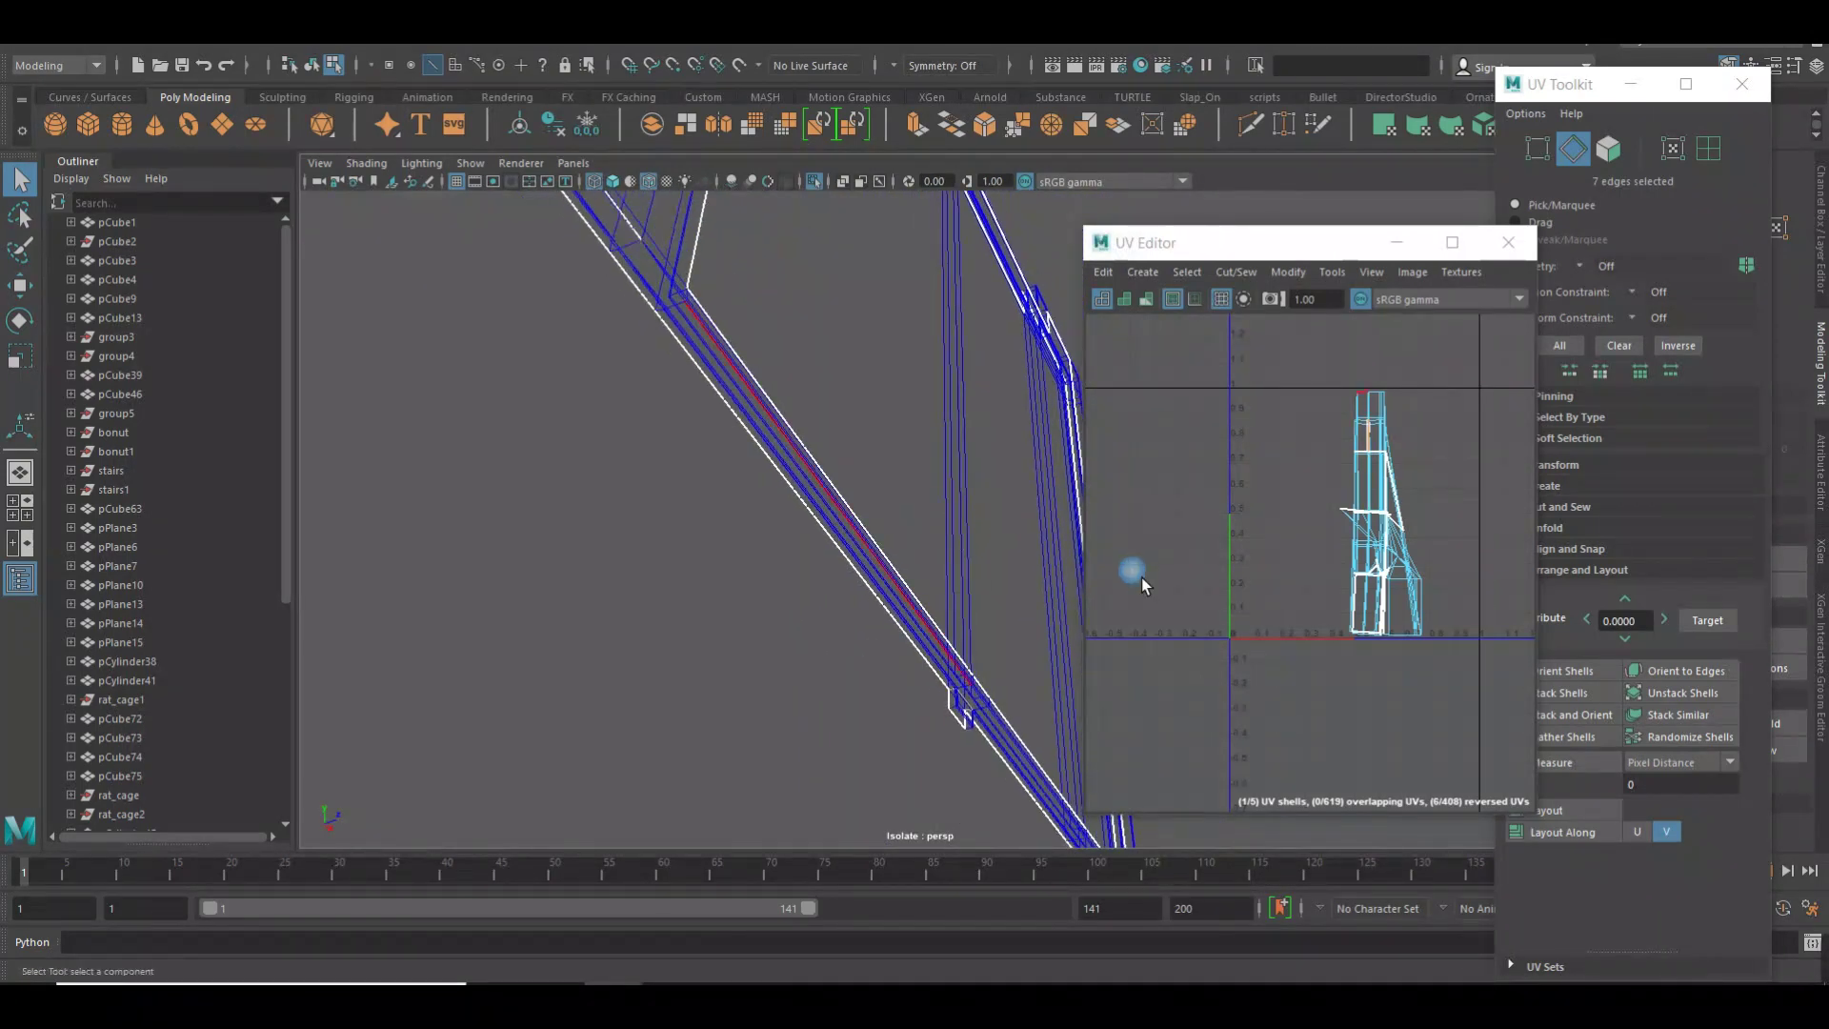
shift+right_drag(1176, 548, 1192, 569)
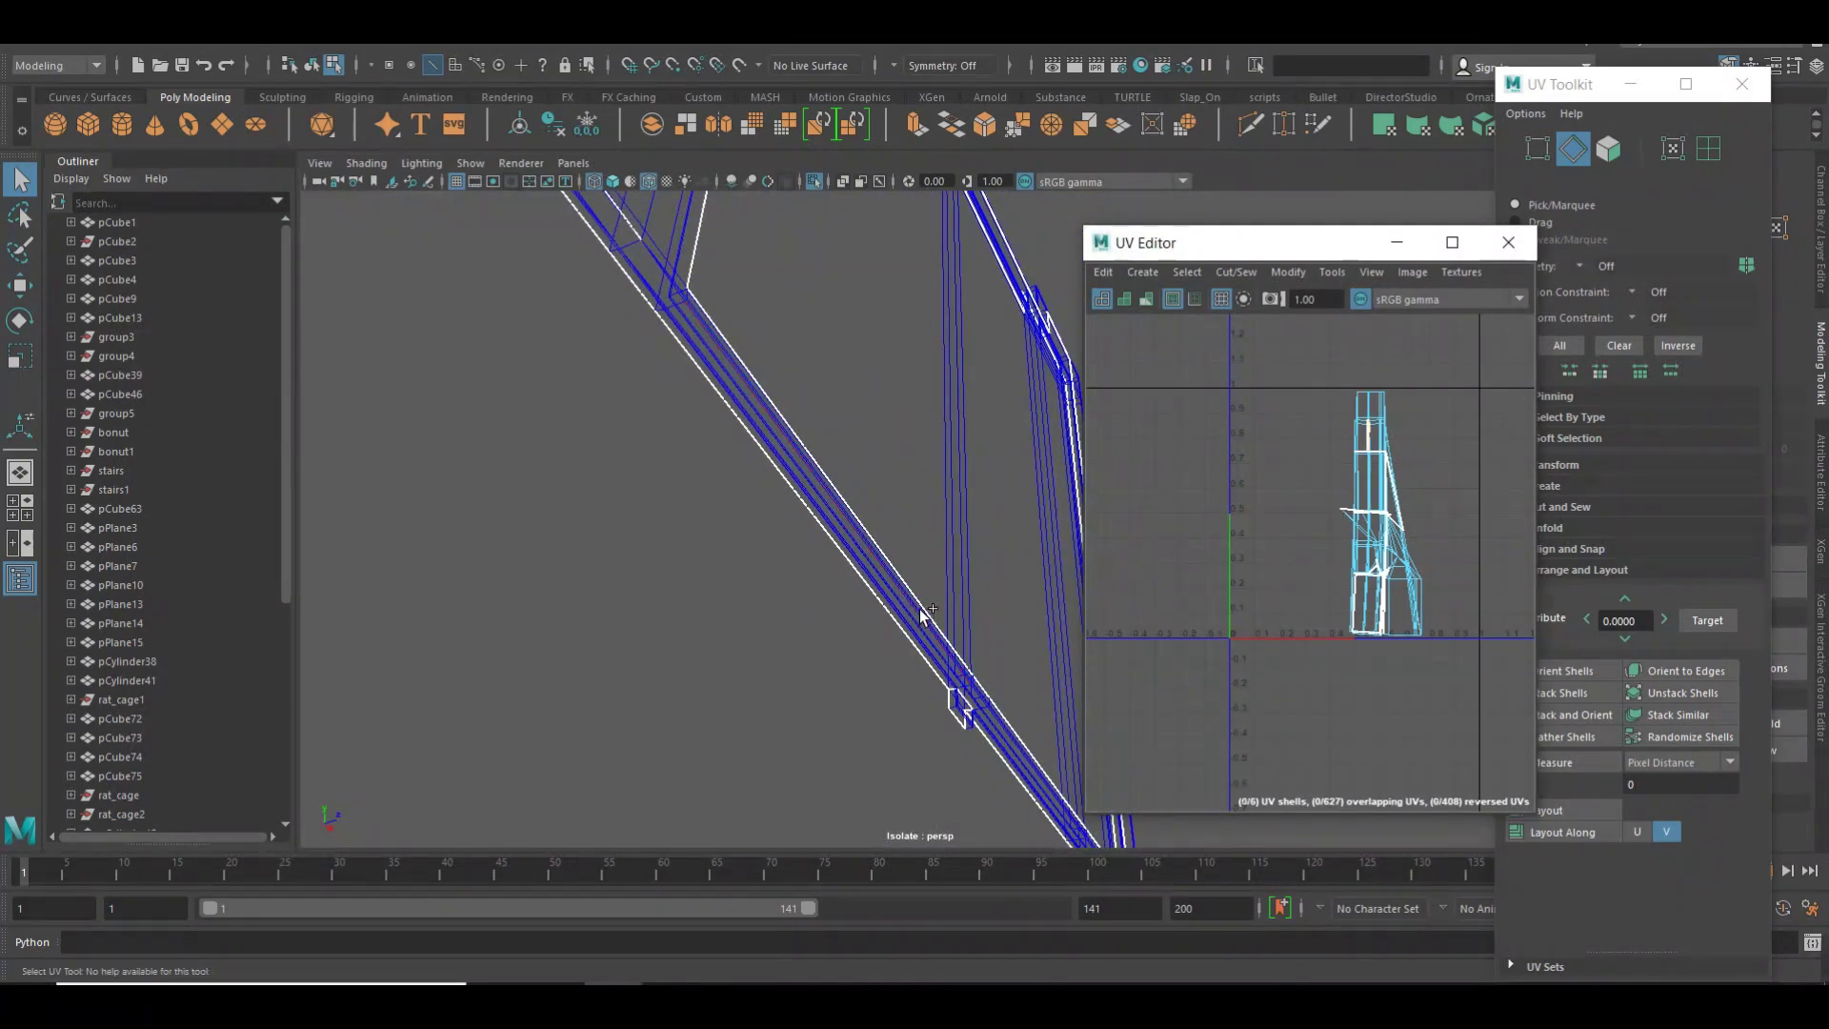
Cut the UVs along the long edge loop running down the beam.
alt+drag(878, 613, 910, 667)
alt+right_drag(970, 728, 741, 686)
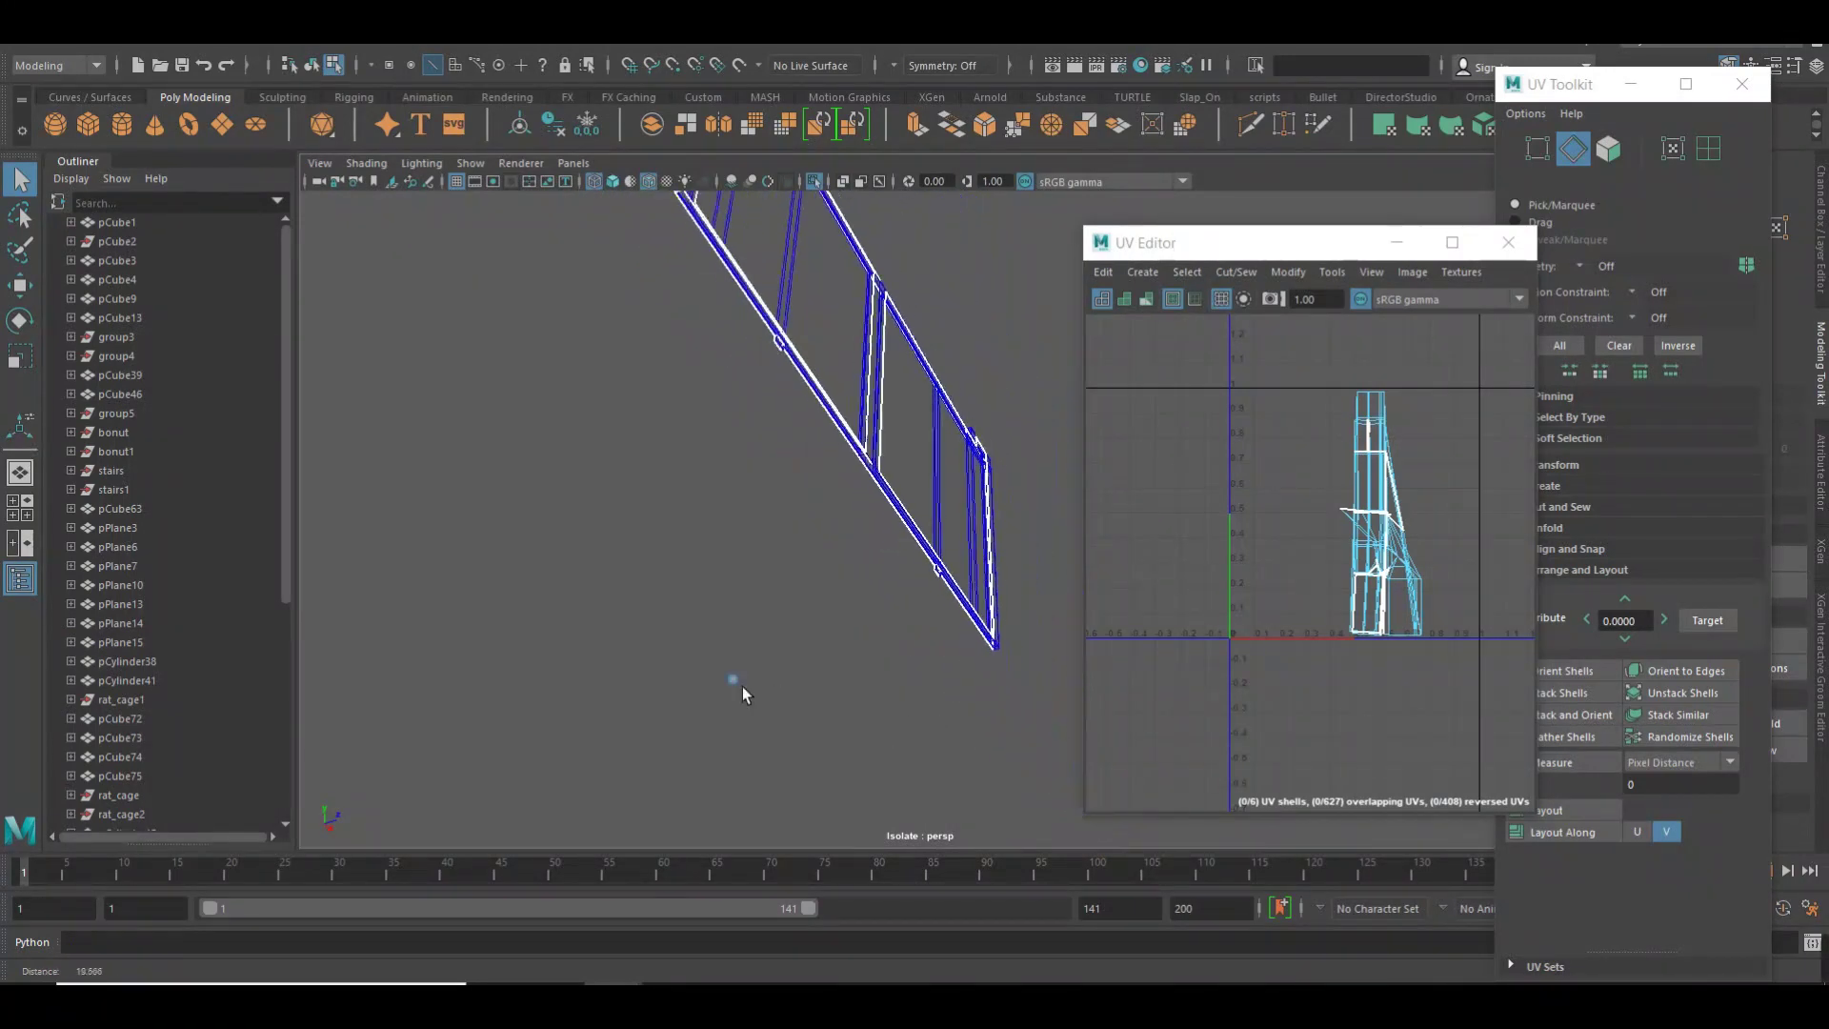
key(5)
mouse_move(930, 671)
alt+right_down()
mouse_move(1045, 673)
mouse_move(711, 629)
mouse_move(1041, 653)
alt+right_up()
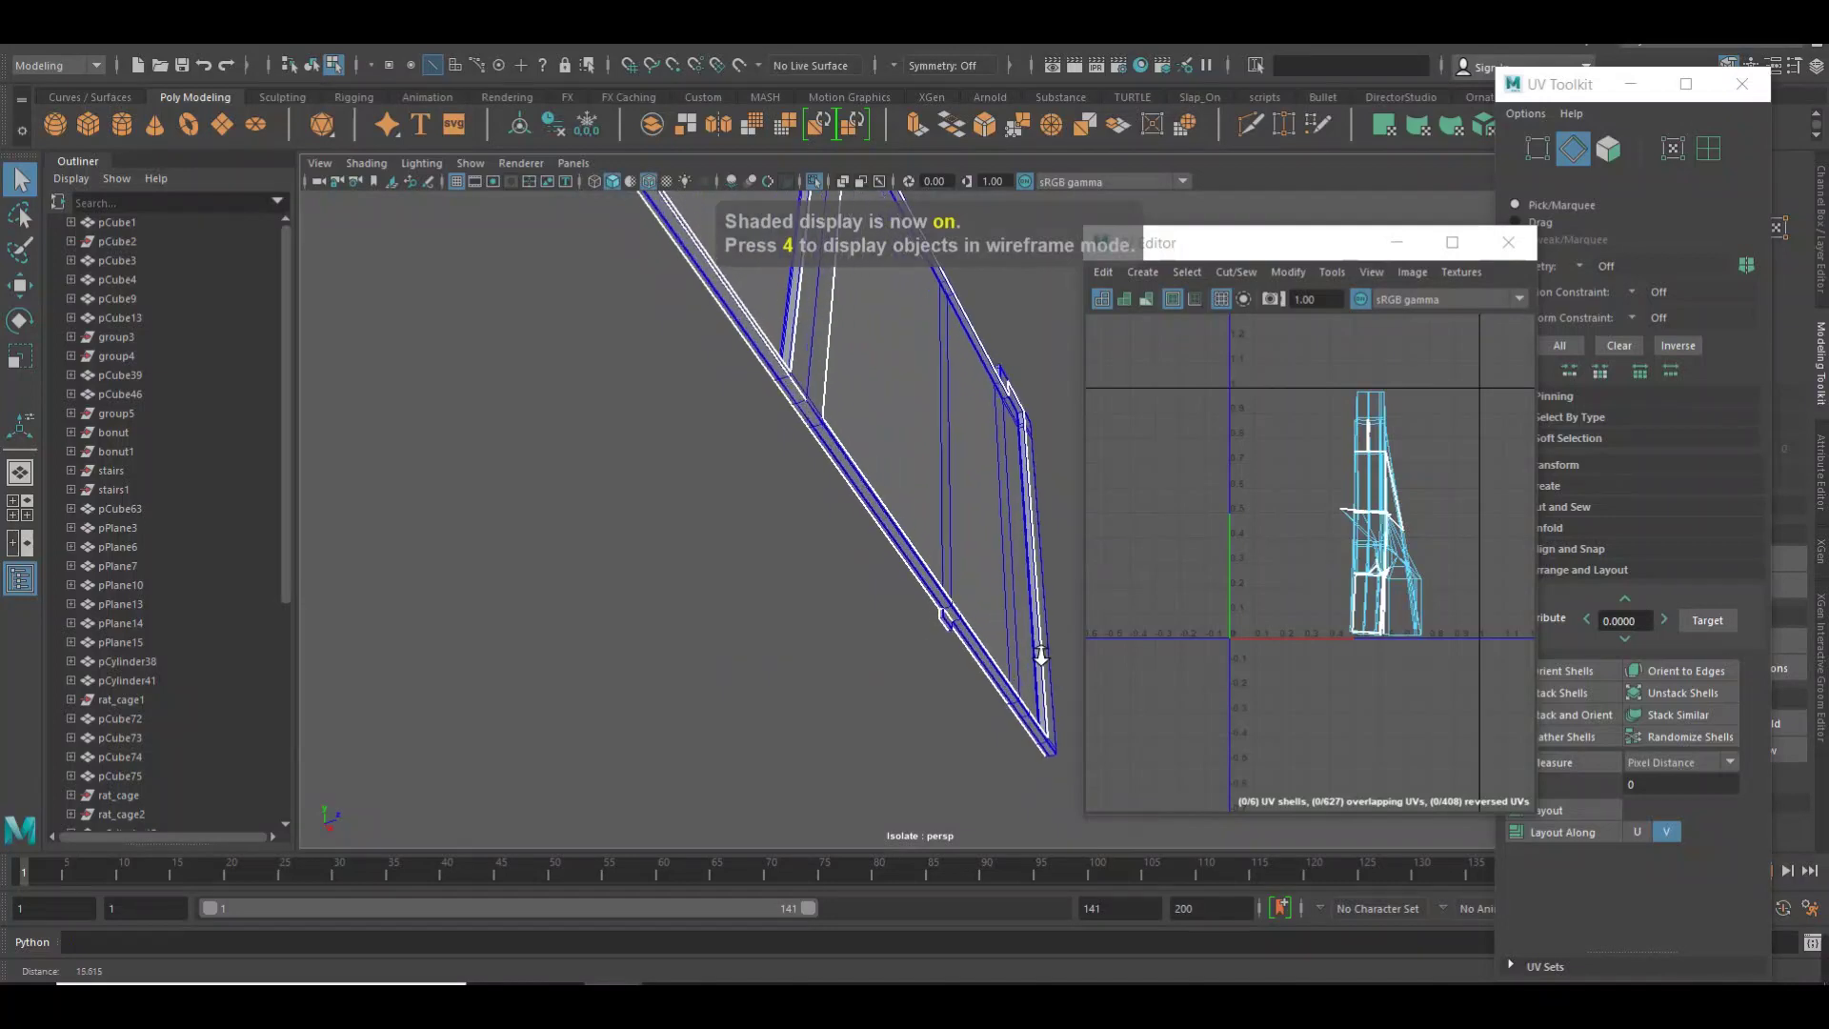
alt+drag(1012, 612, 749, 651)
mouse_move(749, 648)
alt+right_down()
mouse_move(930, 660)
mouse_move(706, 633)
alt+right_up()
scroll(914, 648, down, 3)
mouse_move(633, 625)
alt+middle_down()
mouse_move(731, 601)
mouse_move(798, 718)
alt+middle_up()
scroll(963, 518, up, 3)
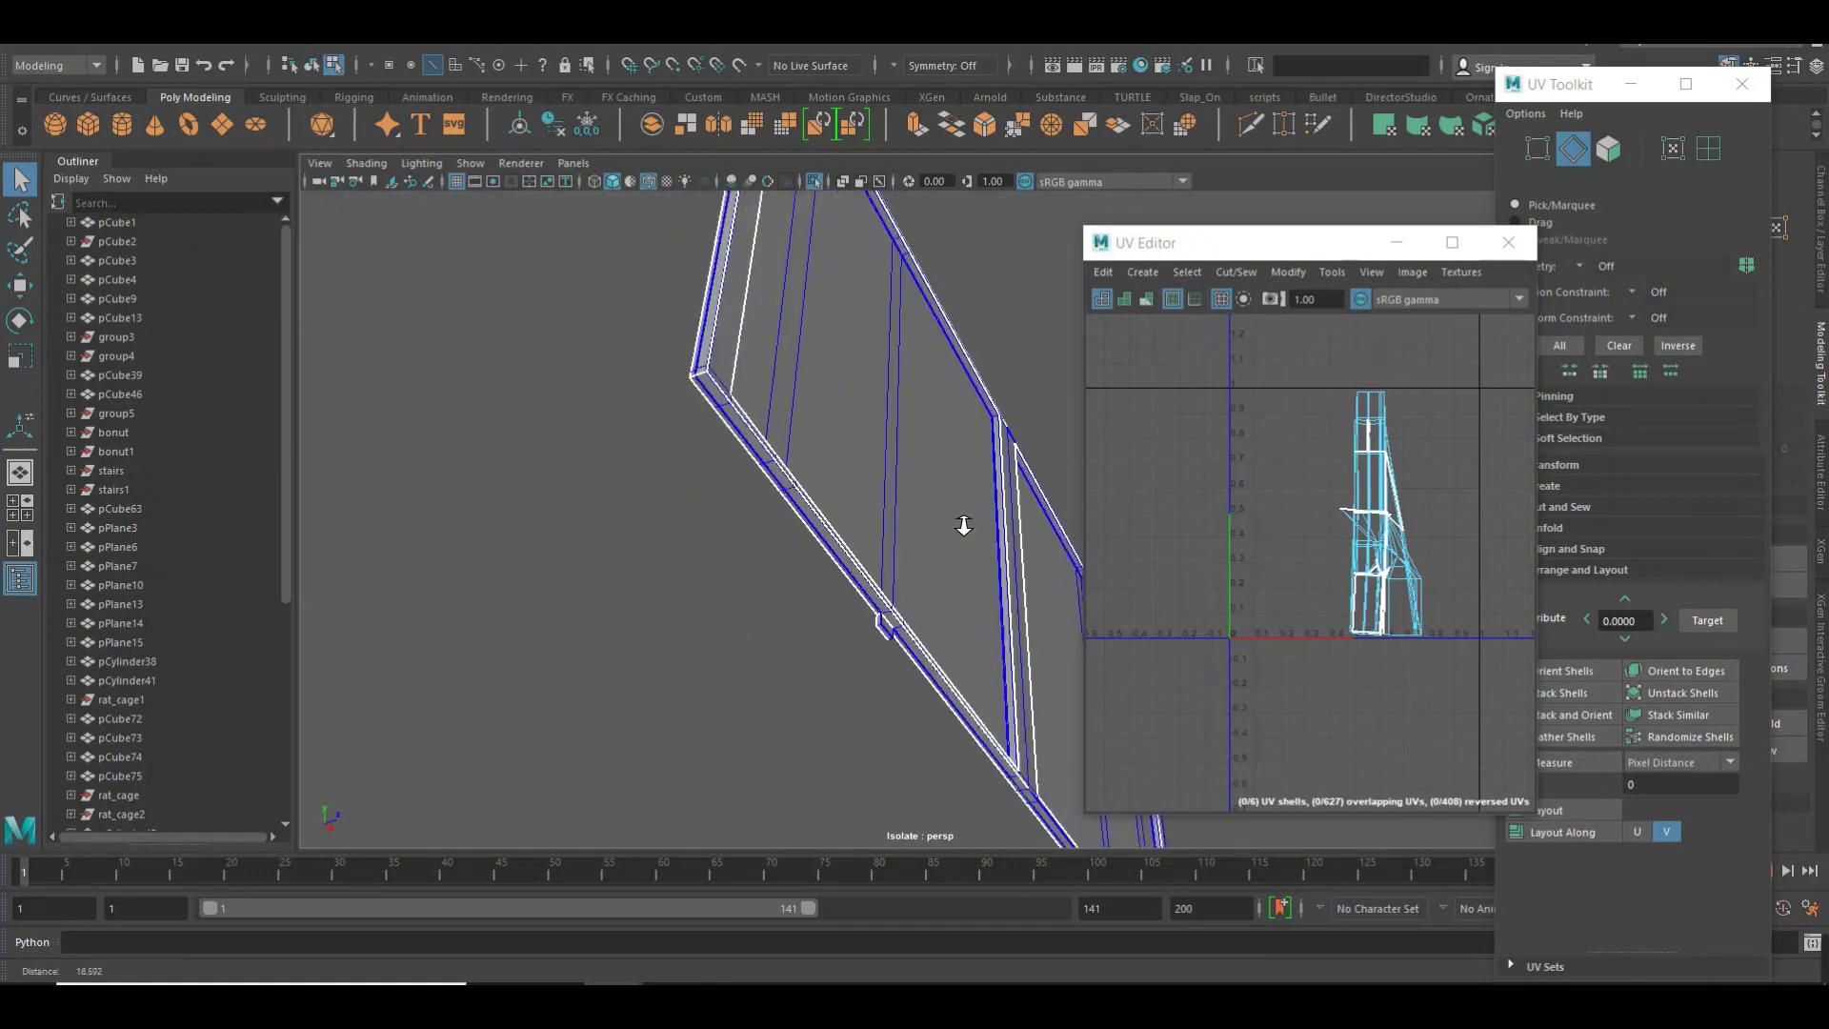
scroll(874, 543, up, 2)
mouse_move(882, 558)
alt+middle_down()
mouse_move(816, 462)
mouse_move(867, 593)
alt+middle_up()
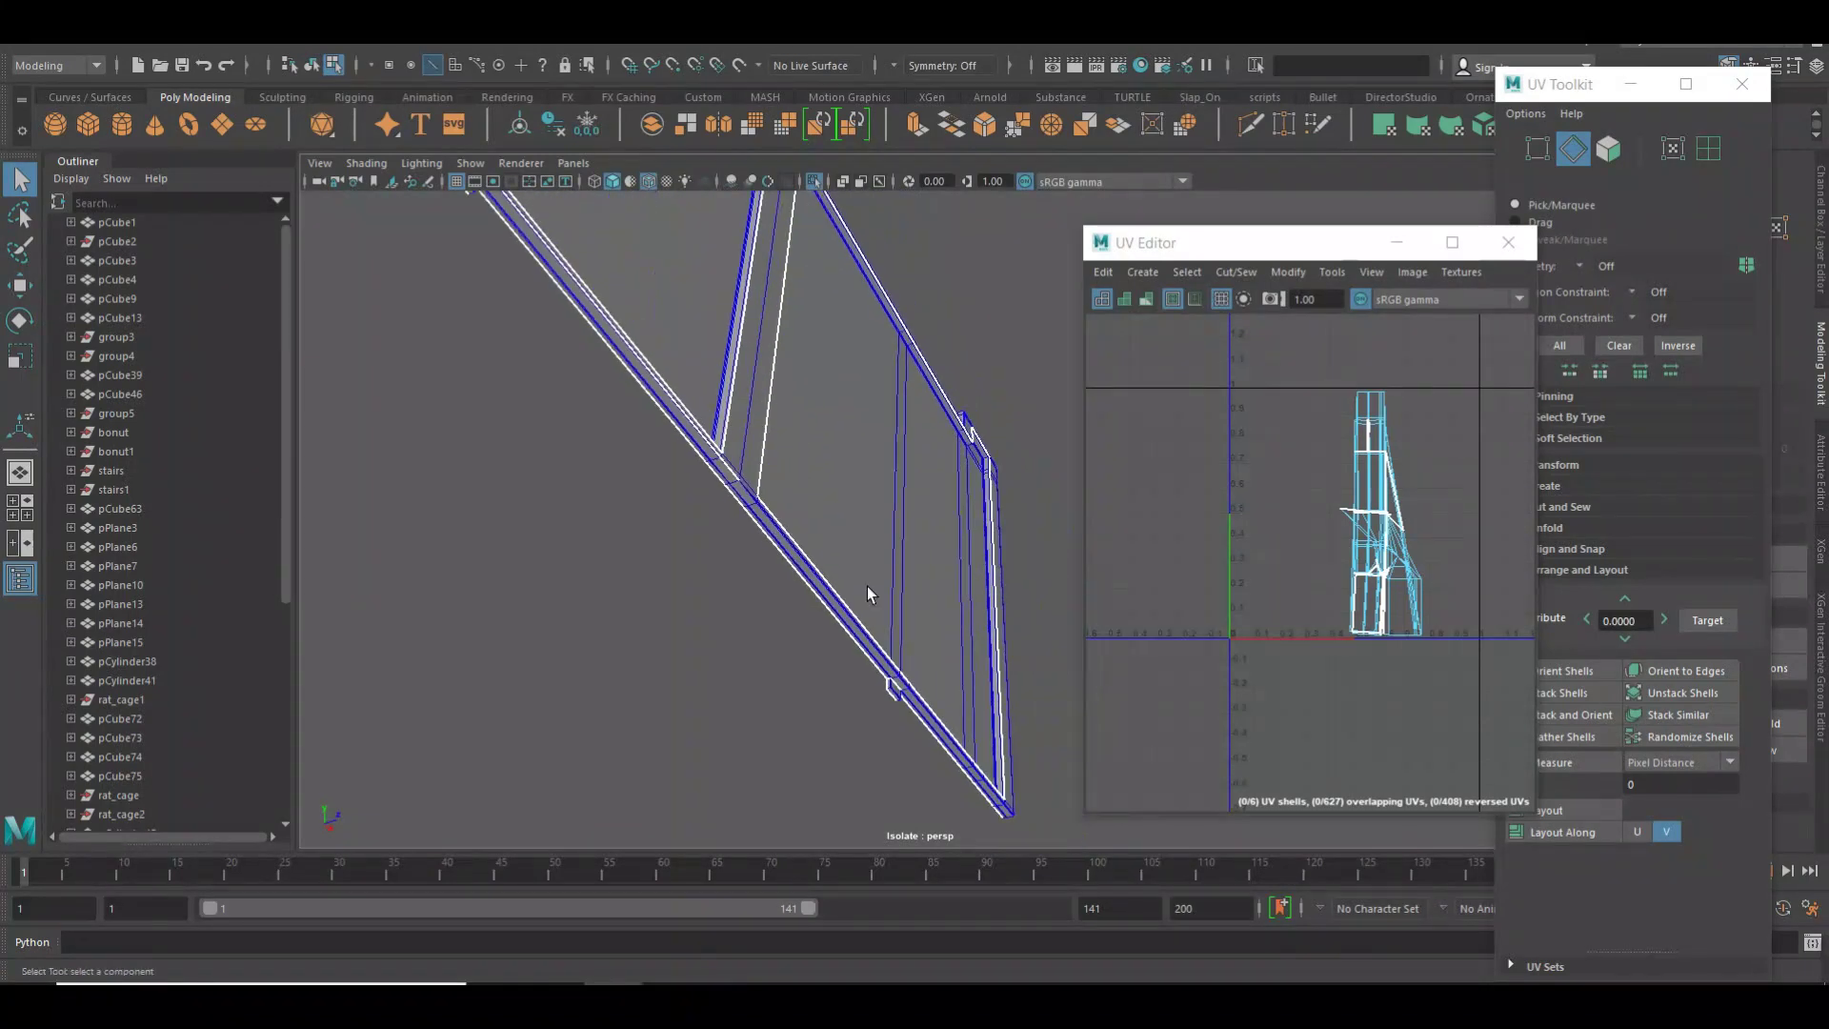
mouse_move(996, 636)
alt+mouse_down()
mouse_move(802, 616)
mouse_move(723, 683)
alt+mouse_up()
alt+right_drag(601, 640, 642, 625)
mouse_move(641, 625)
alt+mouse_down()
mouse_move(785, 642)
mouse_move(768, 641)
mouse_move(809, 727)
mouse_move(666, 702)
mouse_move(686, 604)
mouse_move(753, 701)
mouse_move(714, 620)
mouse_move(832, 666)
mouse_move(838, 695)
alt+mouse_up()
mouse_move(837, 695)
alt+middle_down()
mouse_move(864, 646)
mouse_move(832, 654)
alt+middle_up()
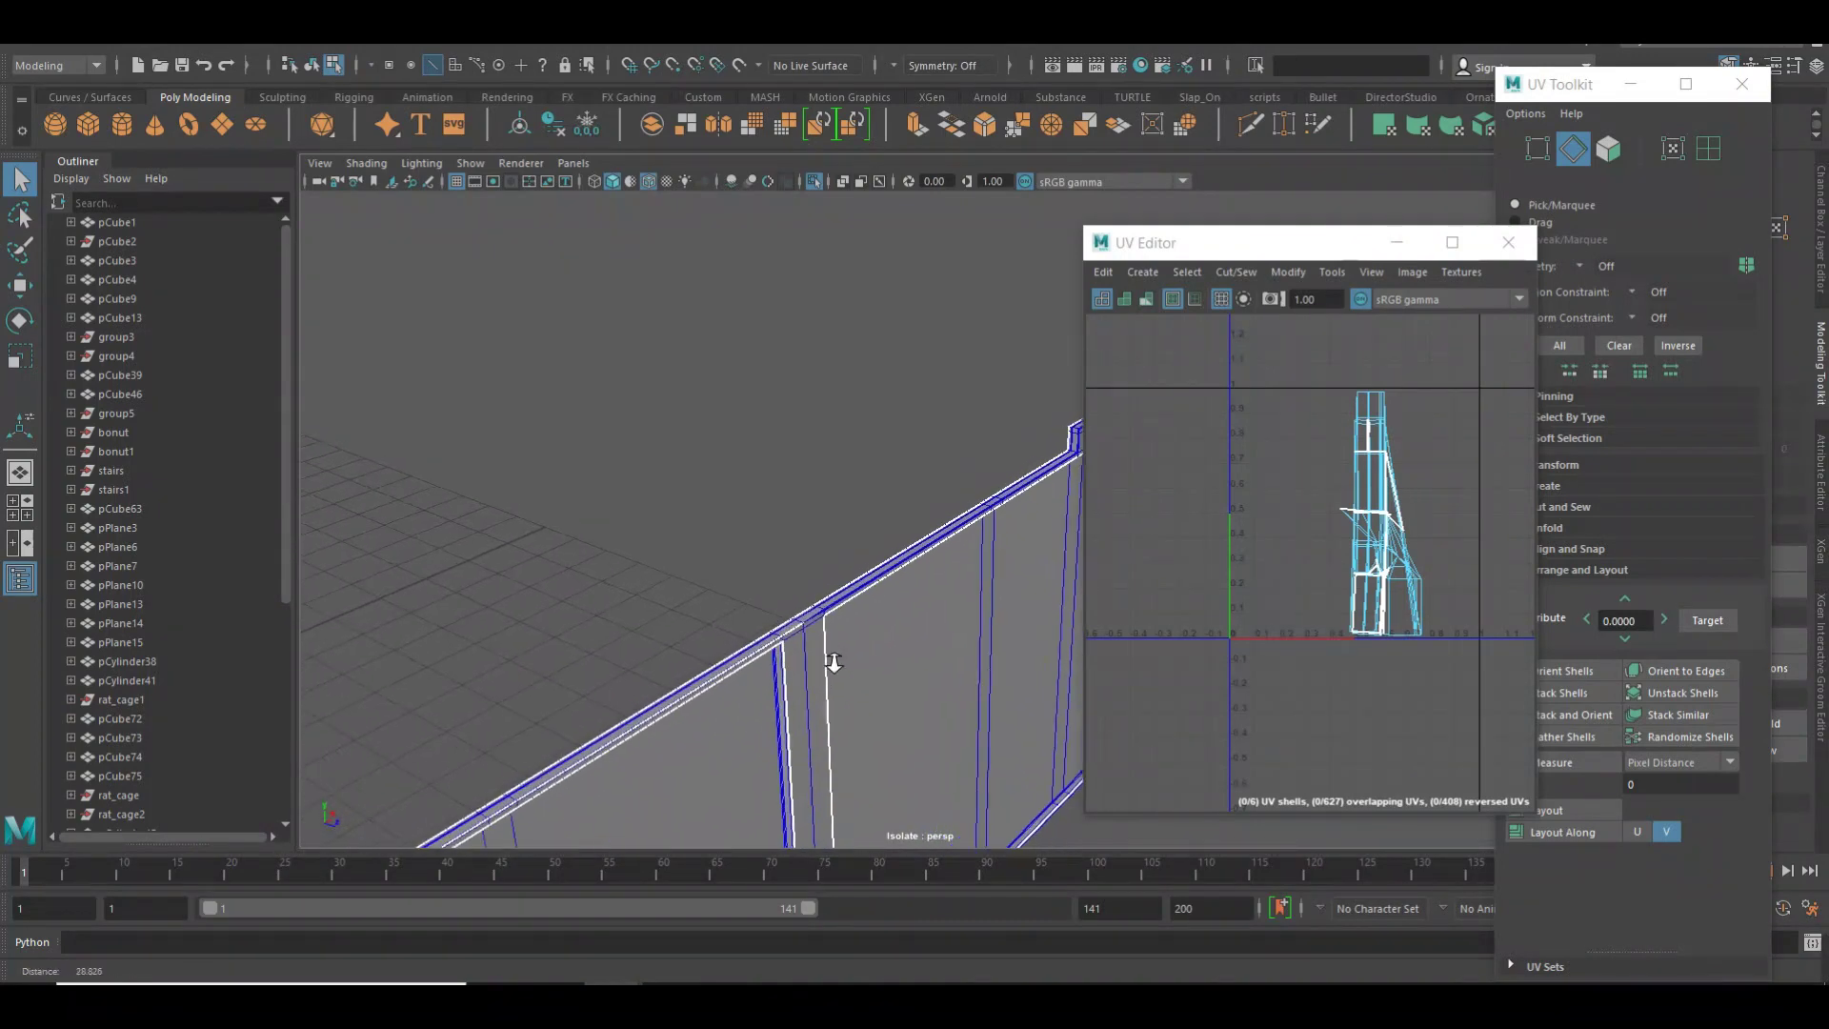
alt+right_drag(833, 653, 907, 651)
alt+drag(703, 703, 743, 695)
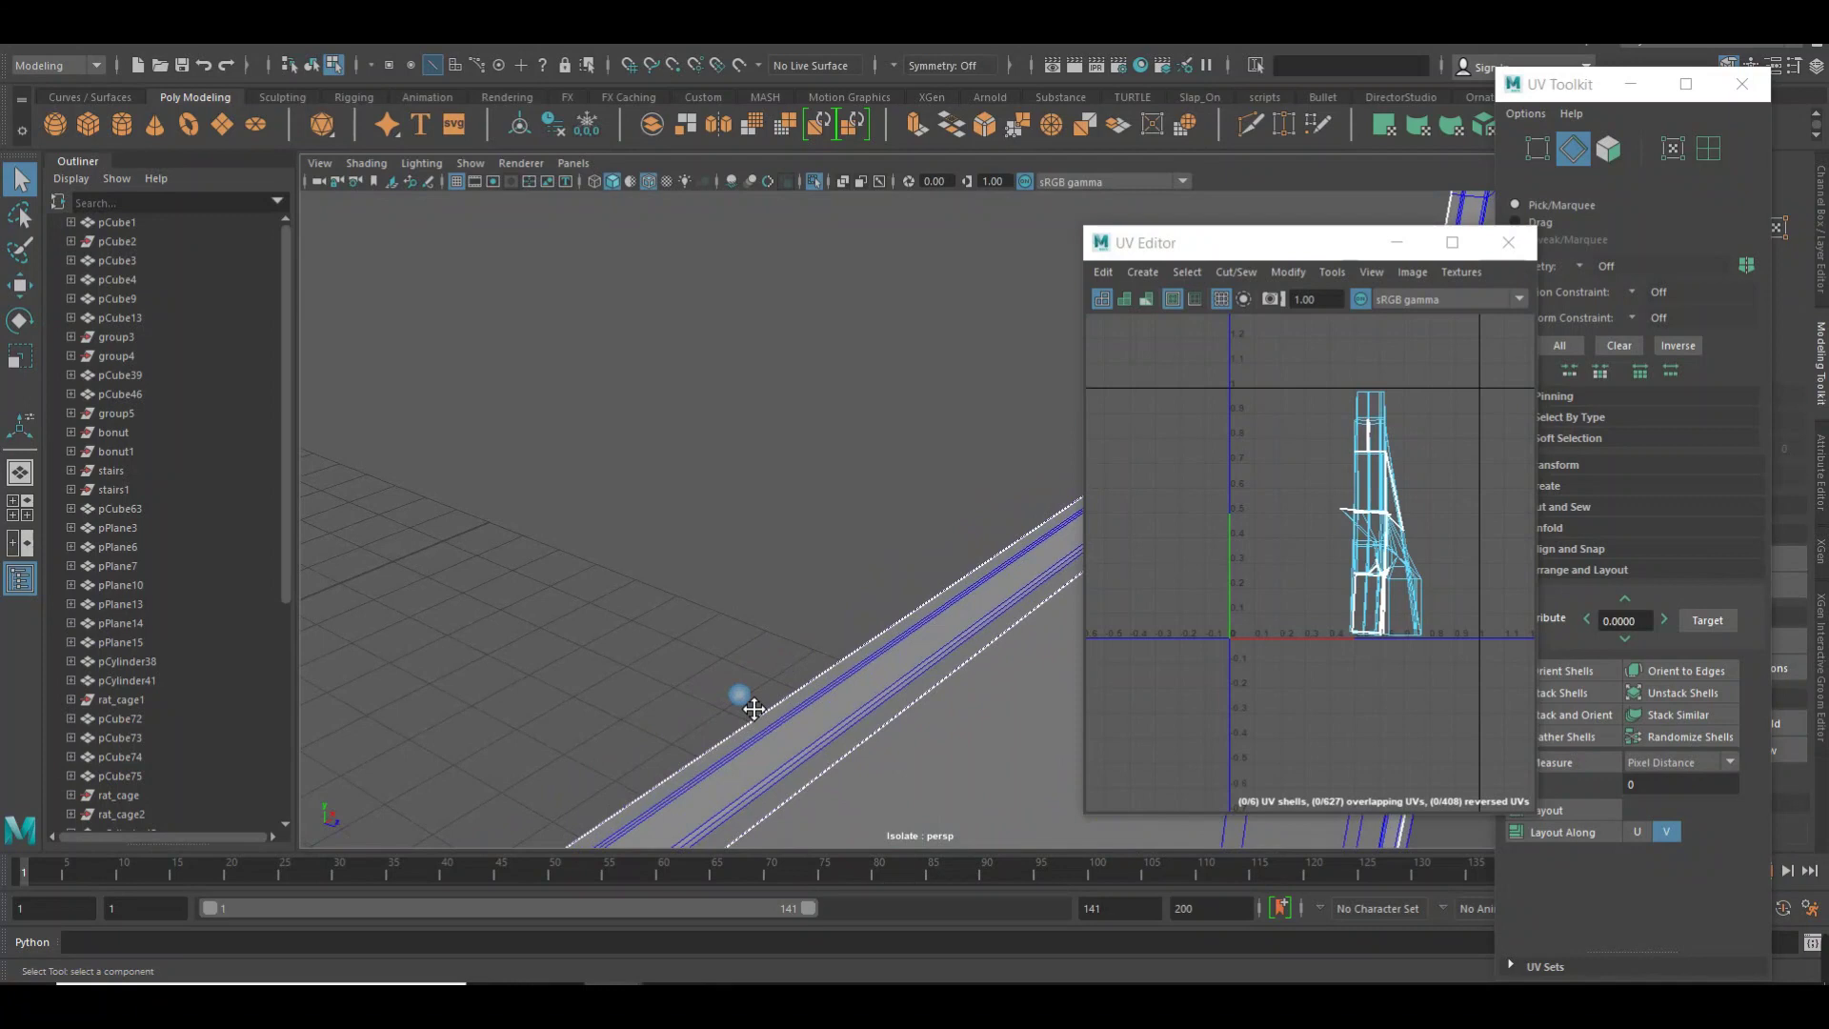
alt+right_drag(743, 695, 739, 613)
alt+drag(740, 612, 682, 629)
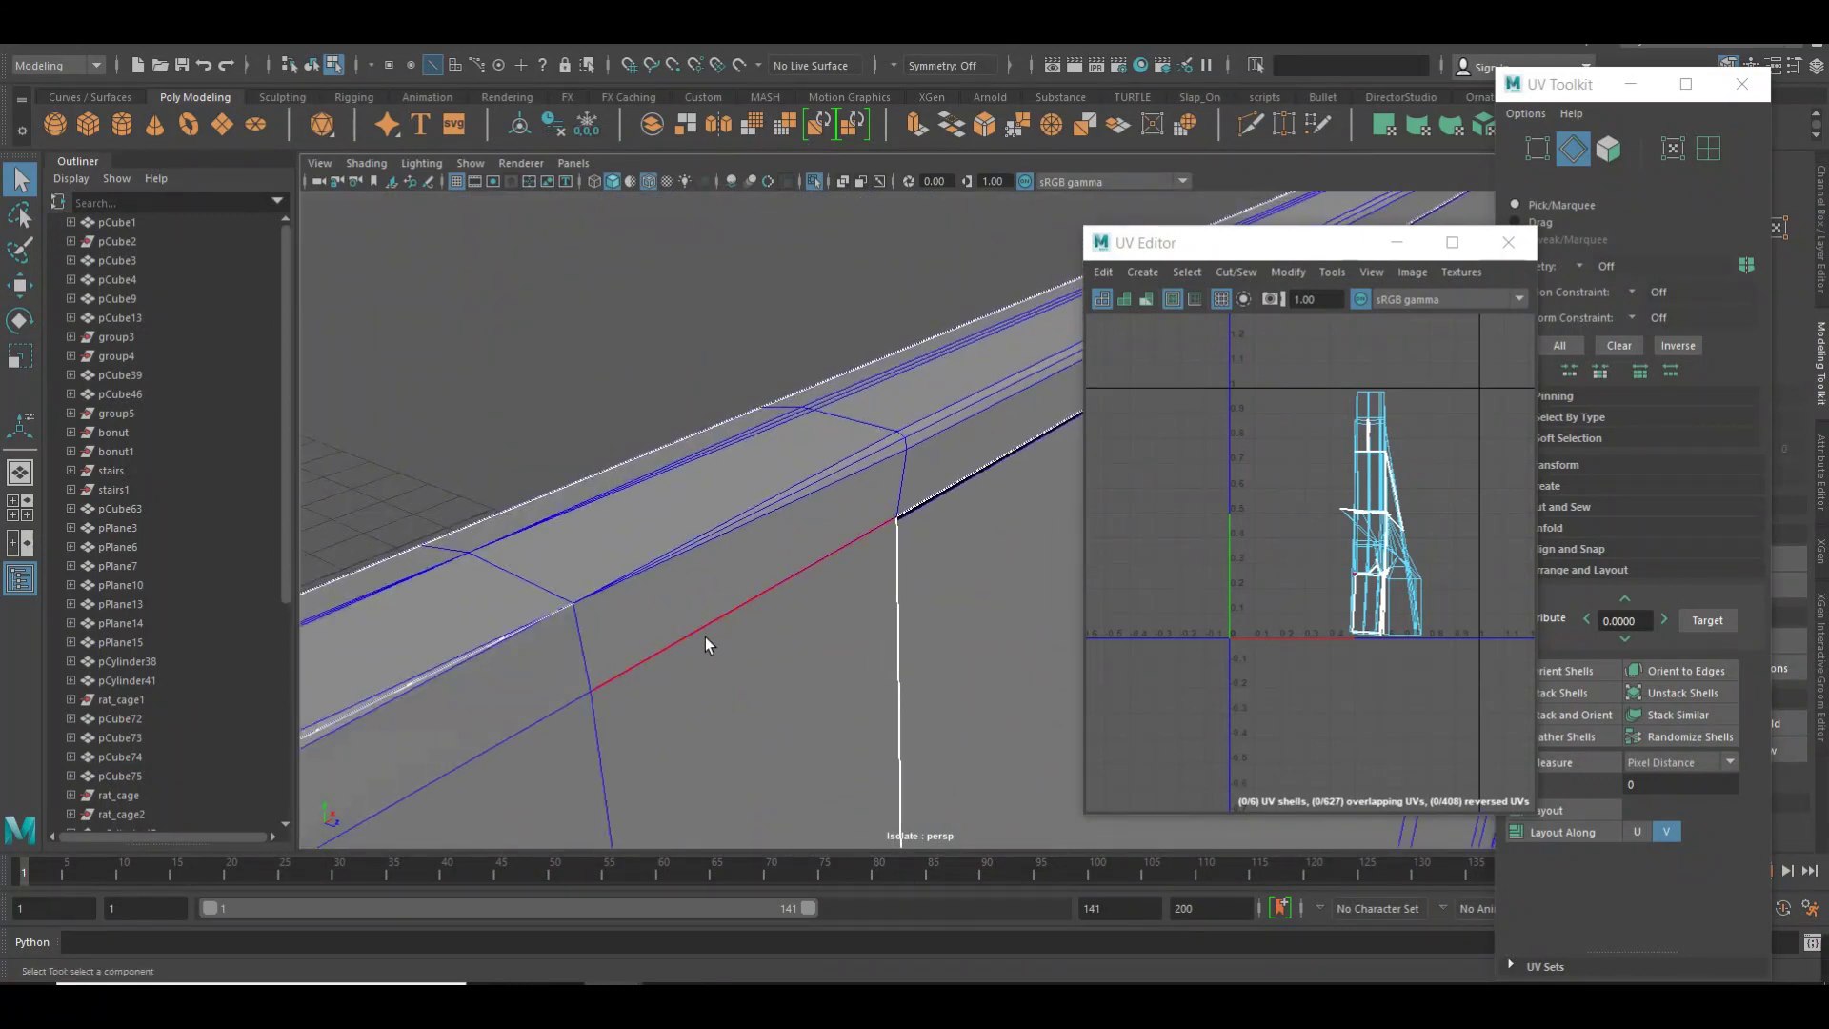
double_click(825, 493)
shift+right_drag(1243, 494, 1252, 501)
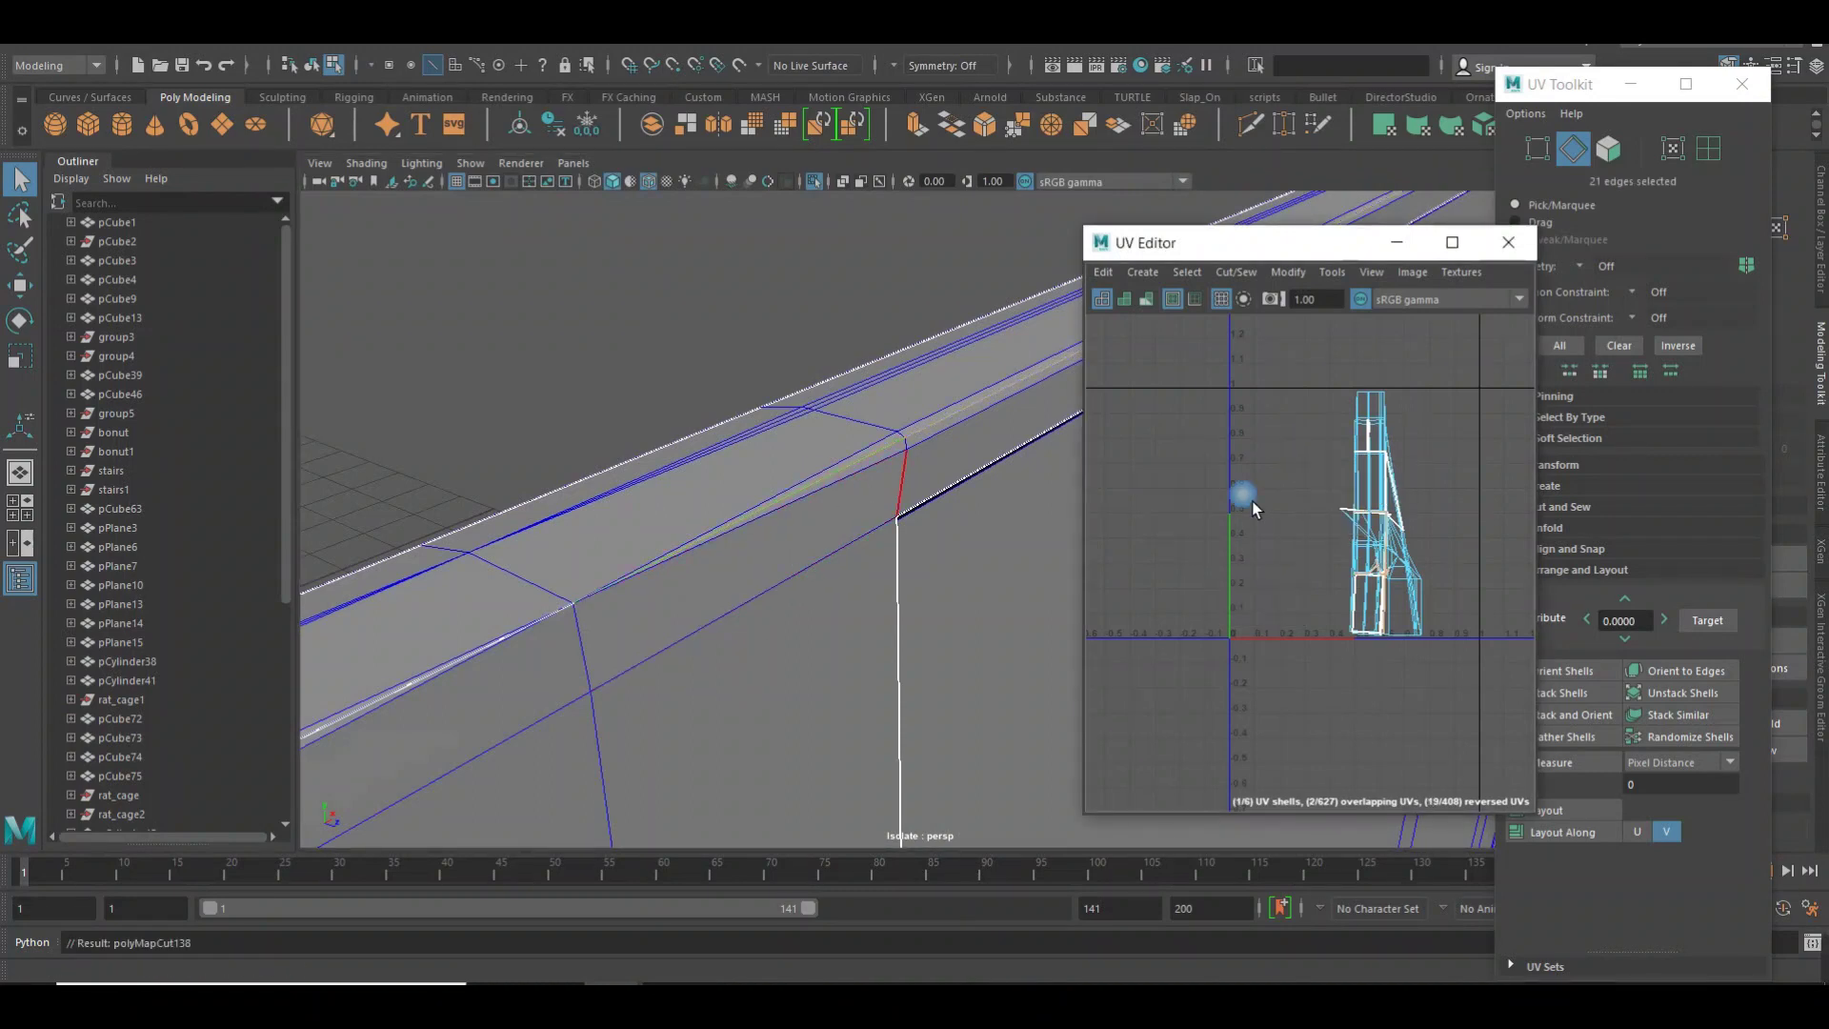
Unfold the UV shells, then orient the seven shells and pack them into 0–1 space.
key(f)
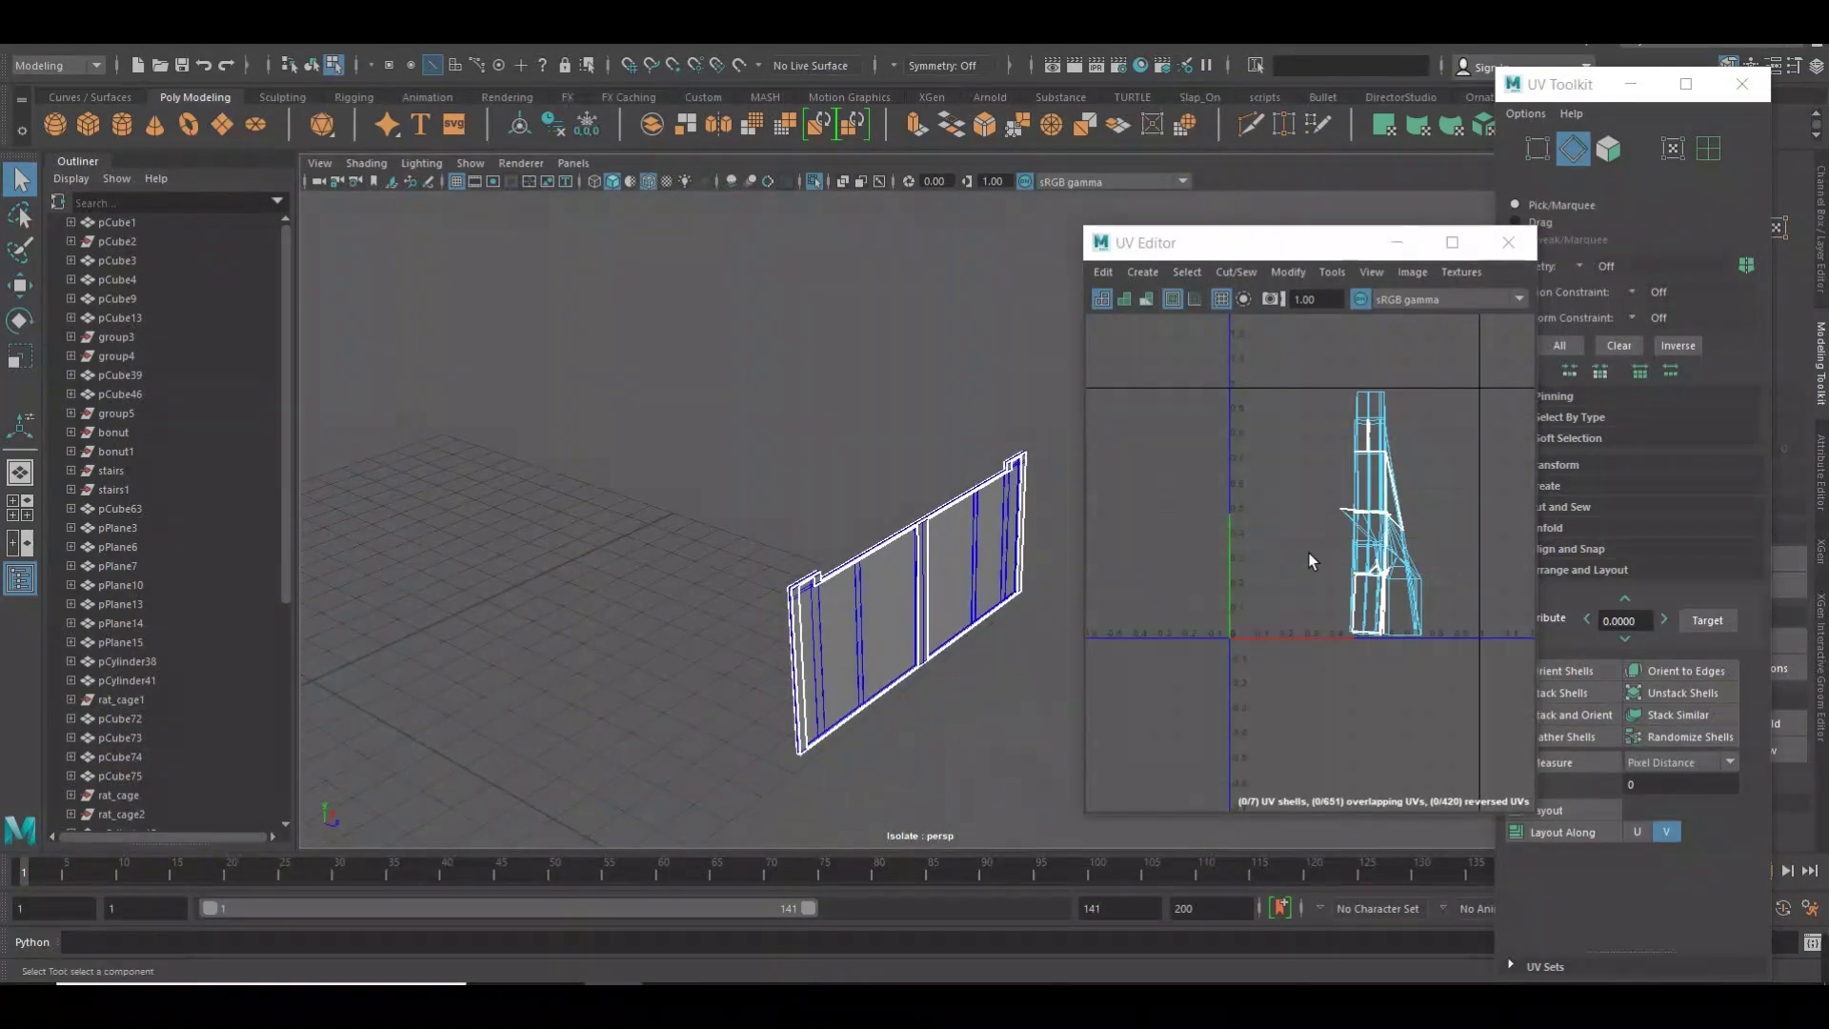
right_drag(1254, 519, 1286, 345)
drag(1460, 719, 1329, 381)
shift+right_drag(1296, 496, 1156, 502)
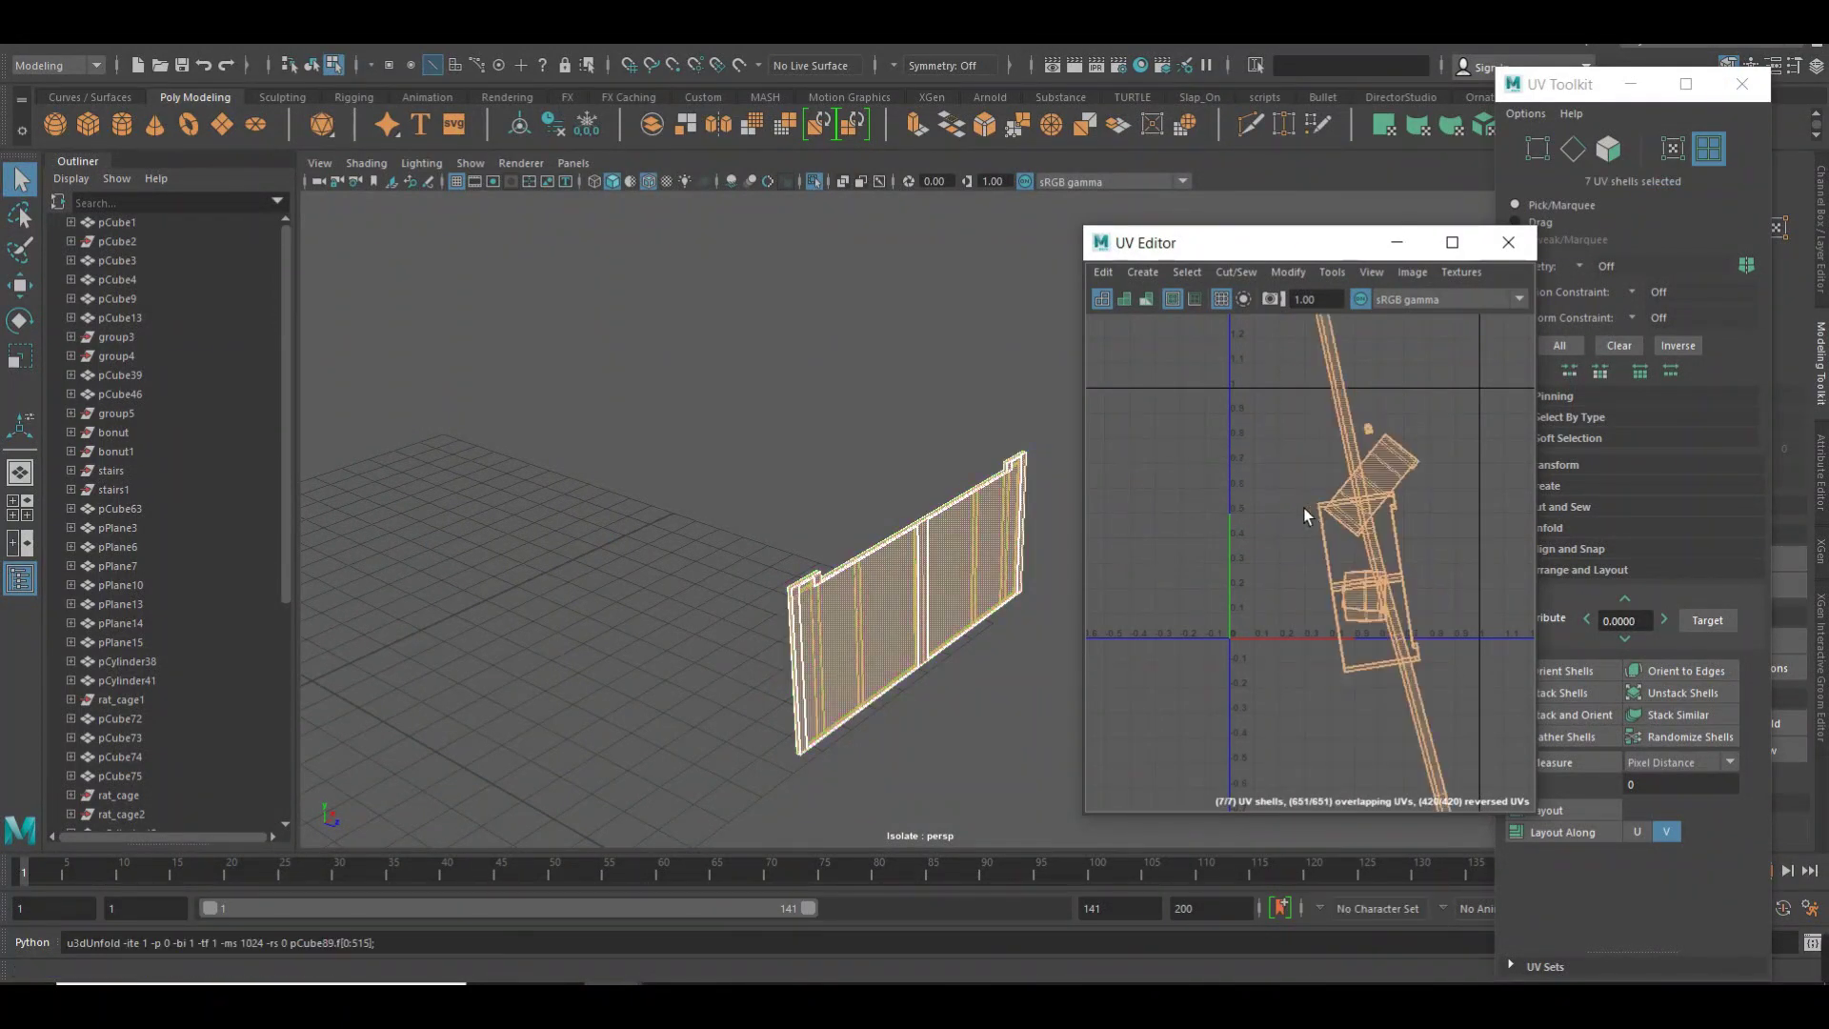
click(1239, 489)
drag(1449, 688, 1450, 690)
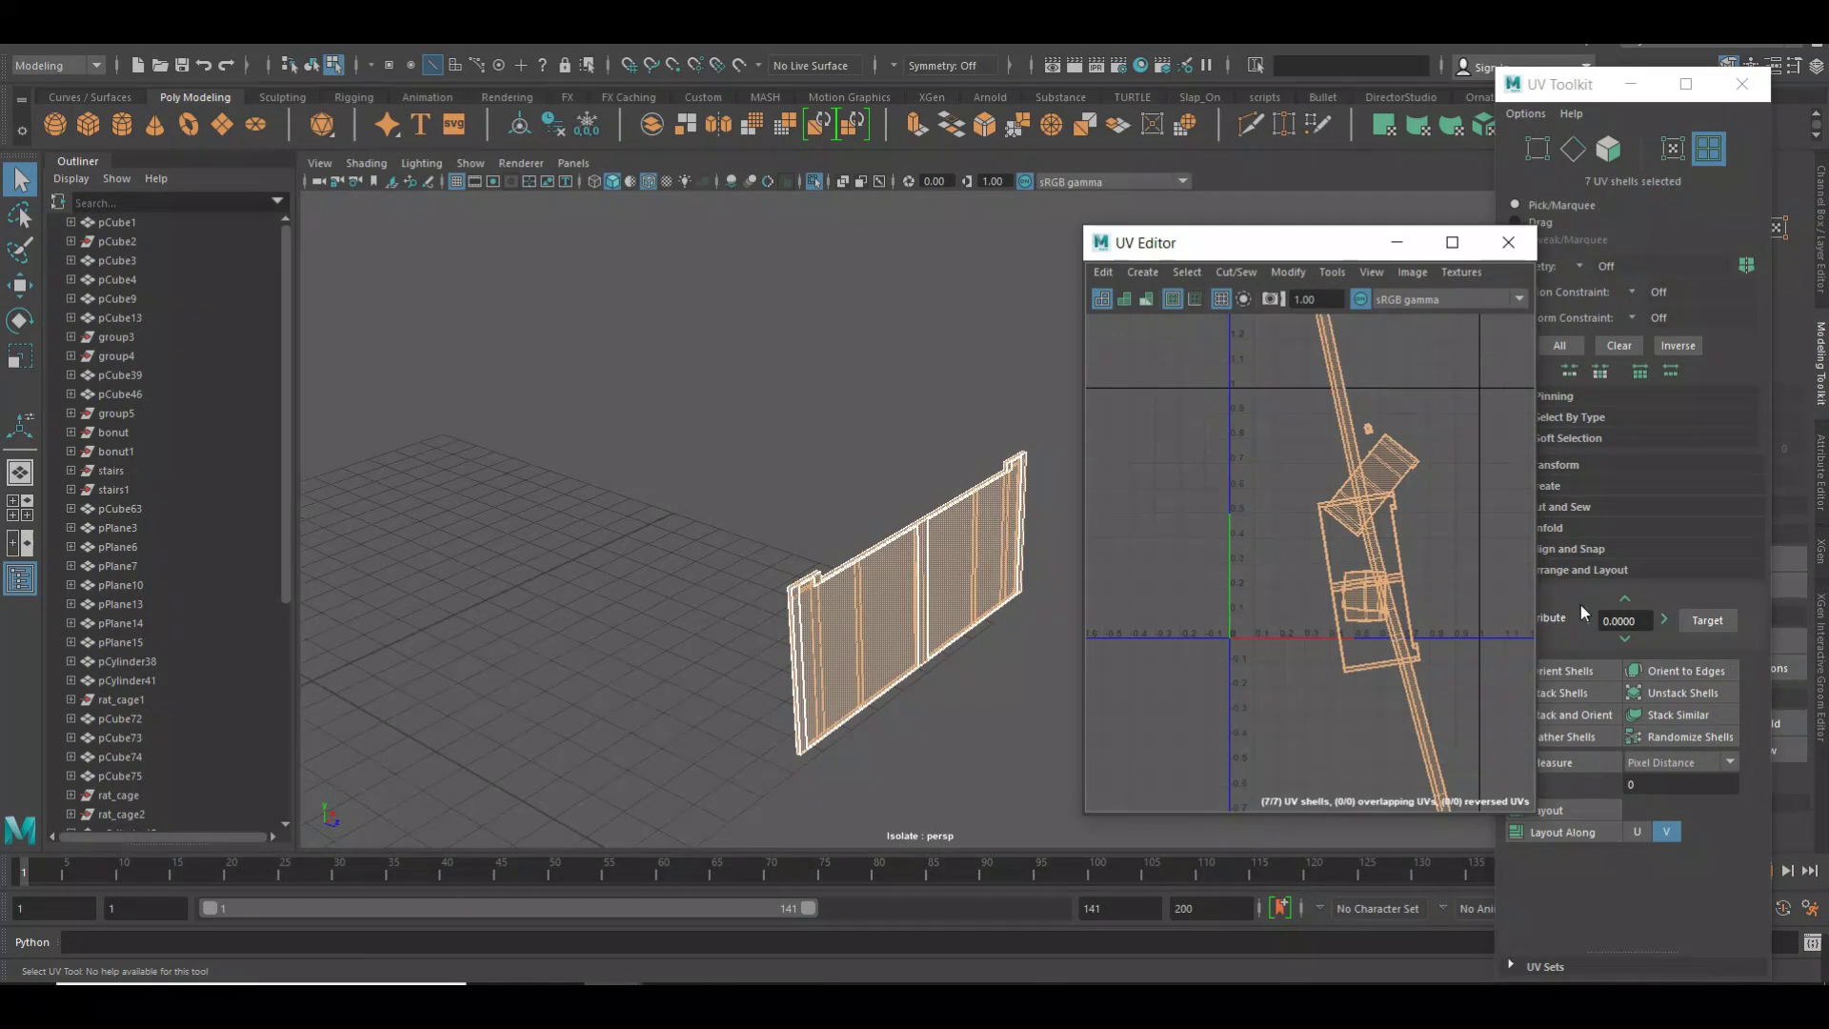
click(1564, 671)
click(1559, 811)
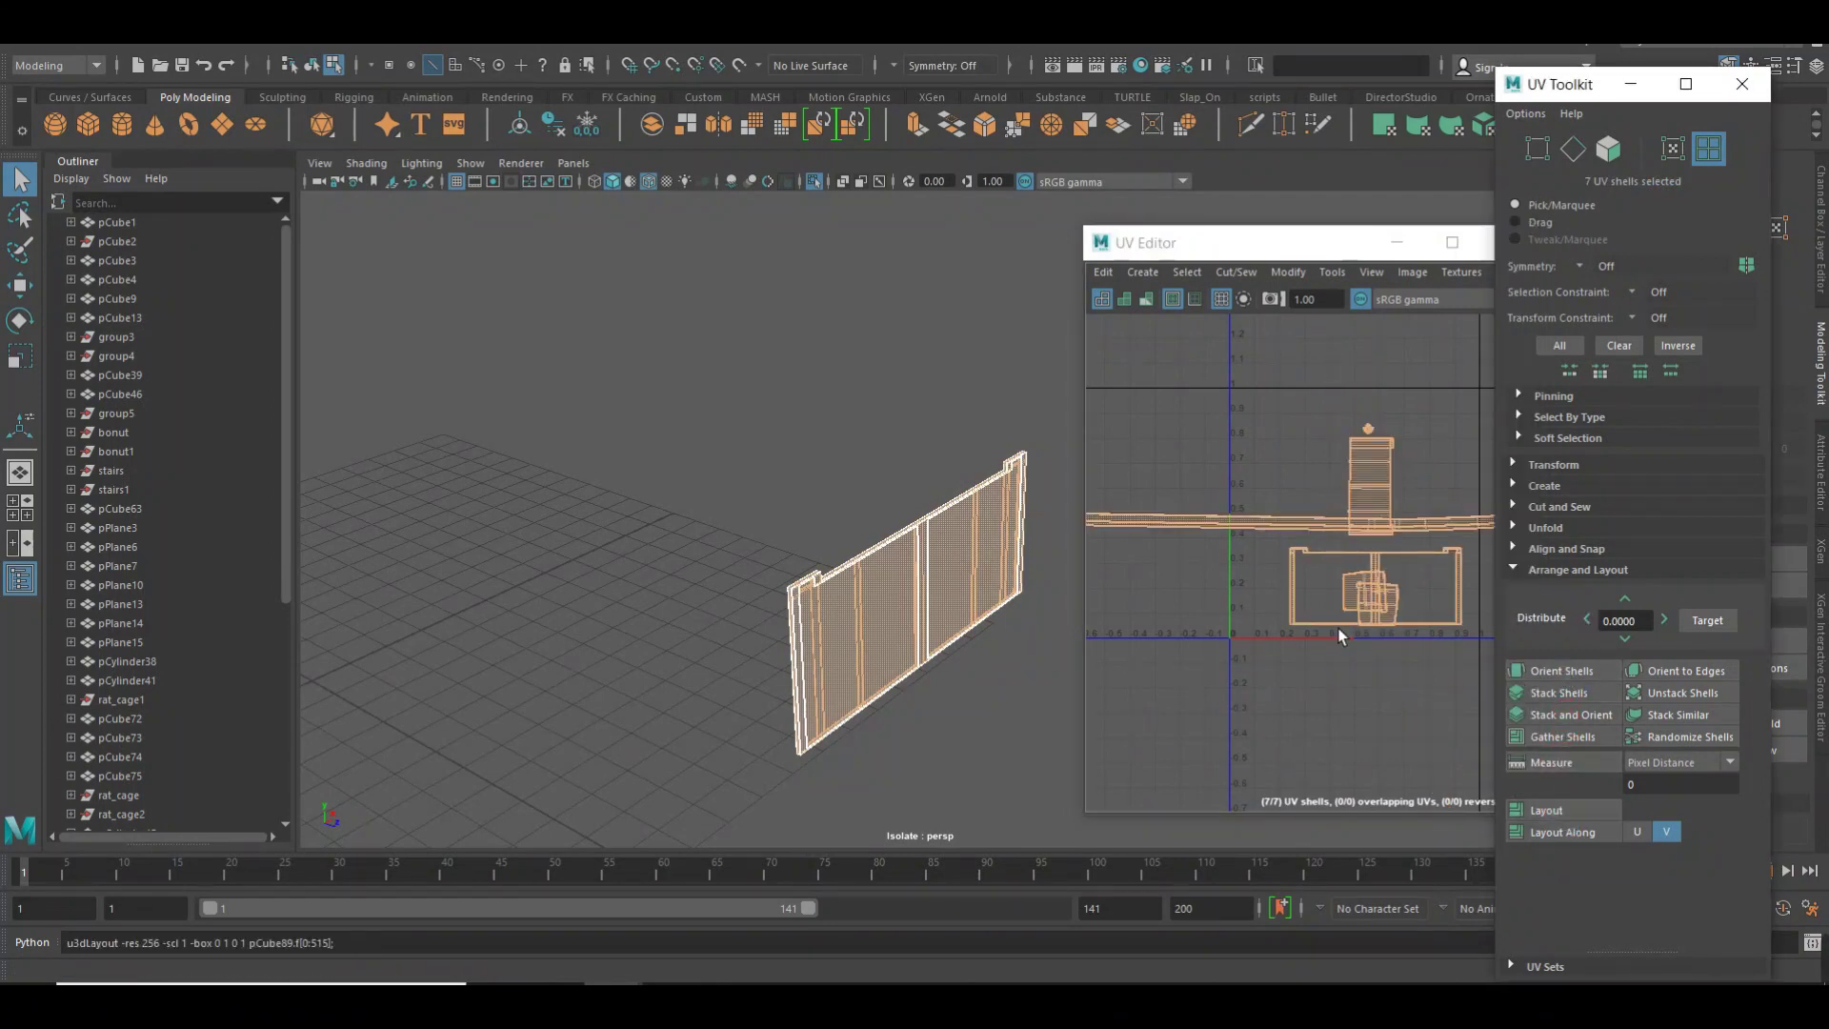
Inspect the UV shell edges up close in wireframe.
scroll(1229, 667, up, 3)
click(1332, 674)
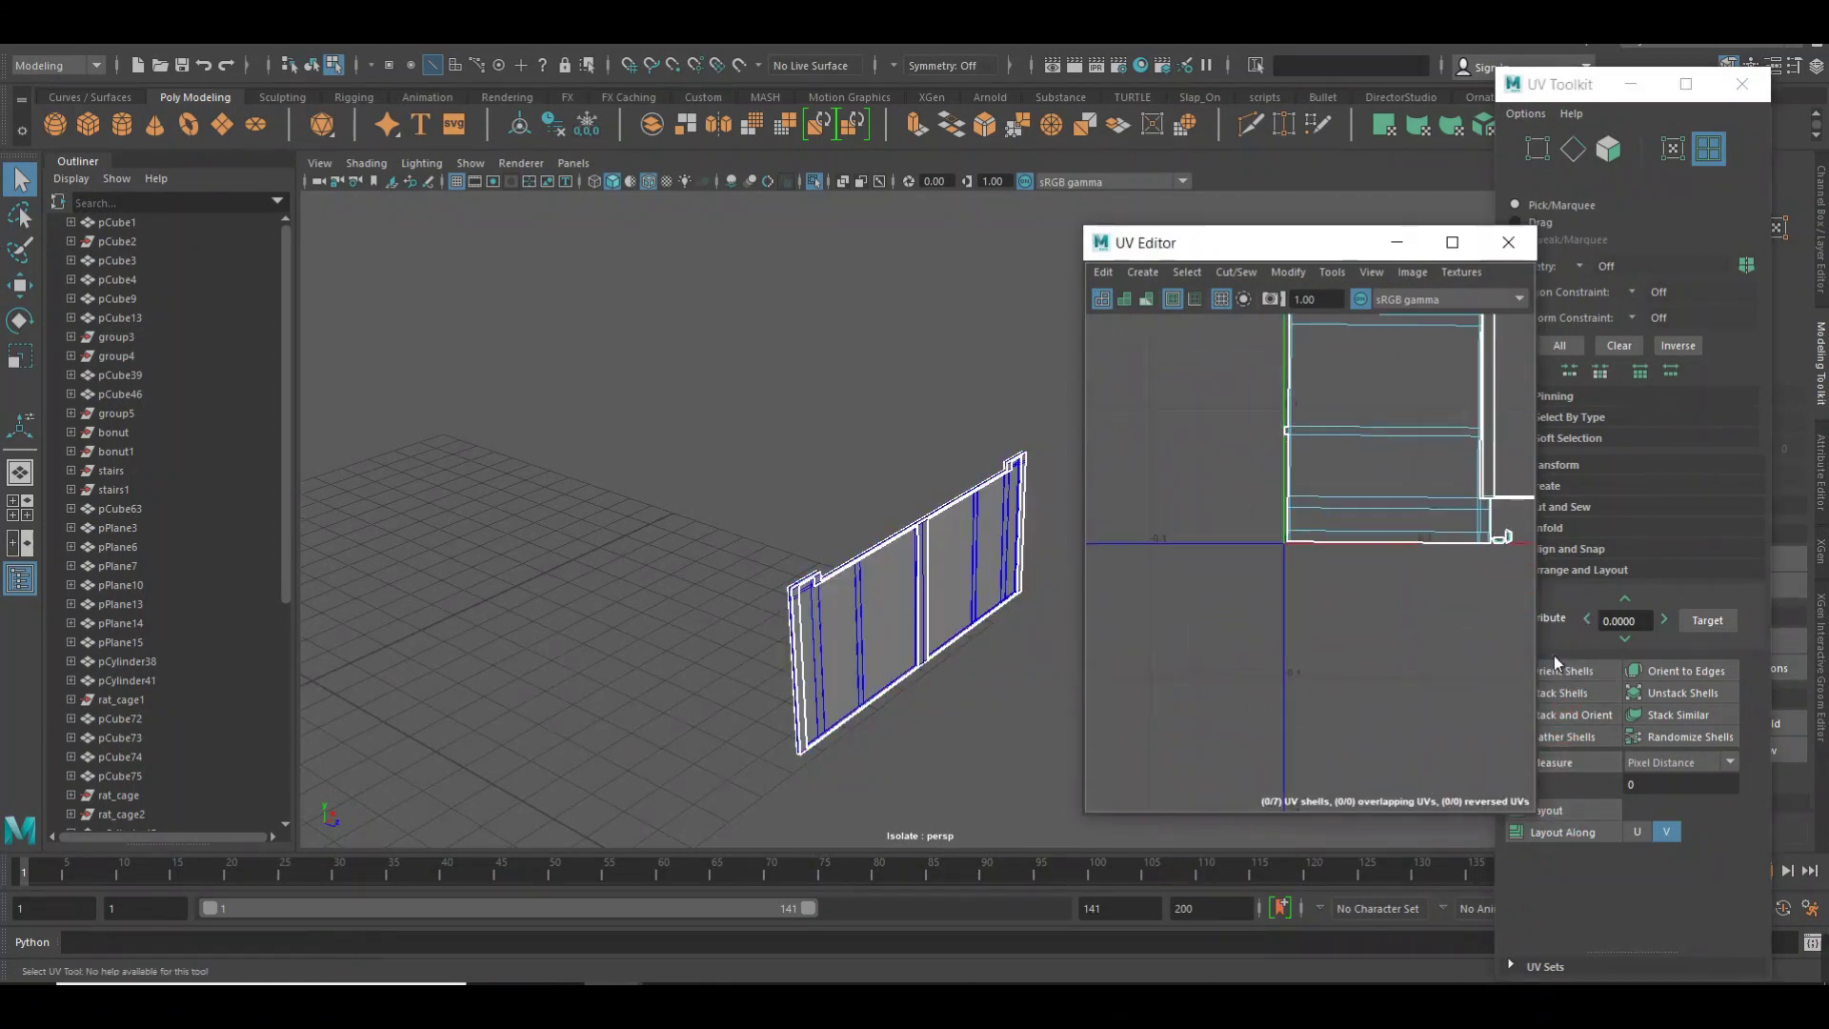
alt+middle_drag(1140, 701, 1335, 631)
alt+middle_drag(1142, 665, 1462, 426)
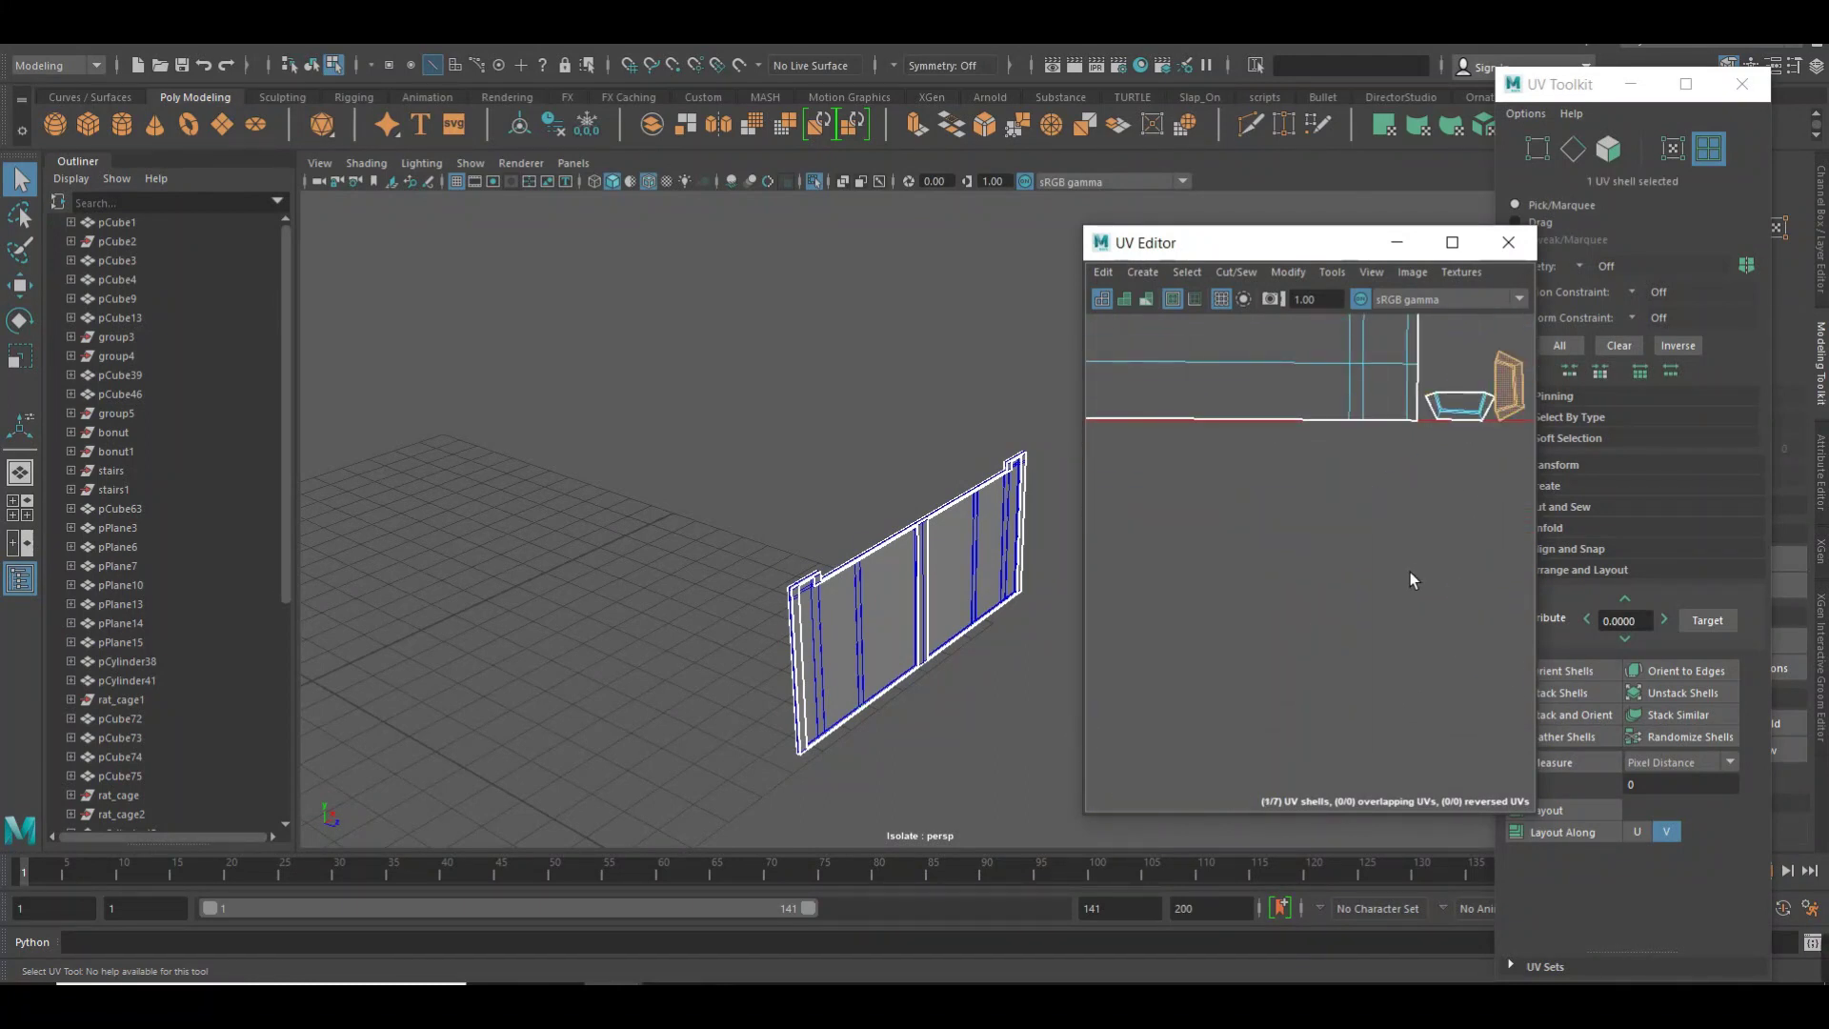
key(4)
scroll(958, 743, up, 3)
mouse_move(959, 747)
alt+middle_down()
mouse_move(957, 702)
mouse_move(797, 760)
alt+middle_up()
scroll(837, 735, up, 3)
scroll(858, 734, up, 2)
scroll(886, 733, up, 1)
scroll(881, 733, down, 3)
scroll(886, 741, down, 3)
scroll(890, 747, down, 2)
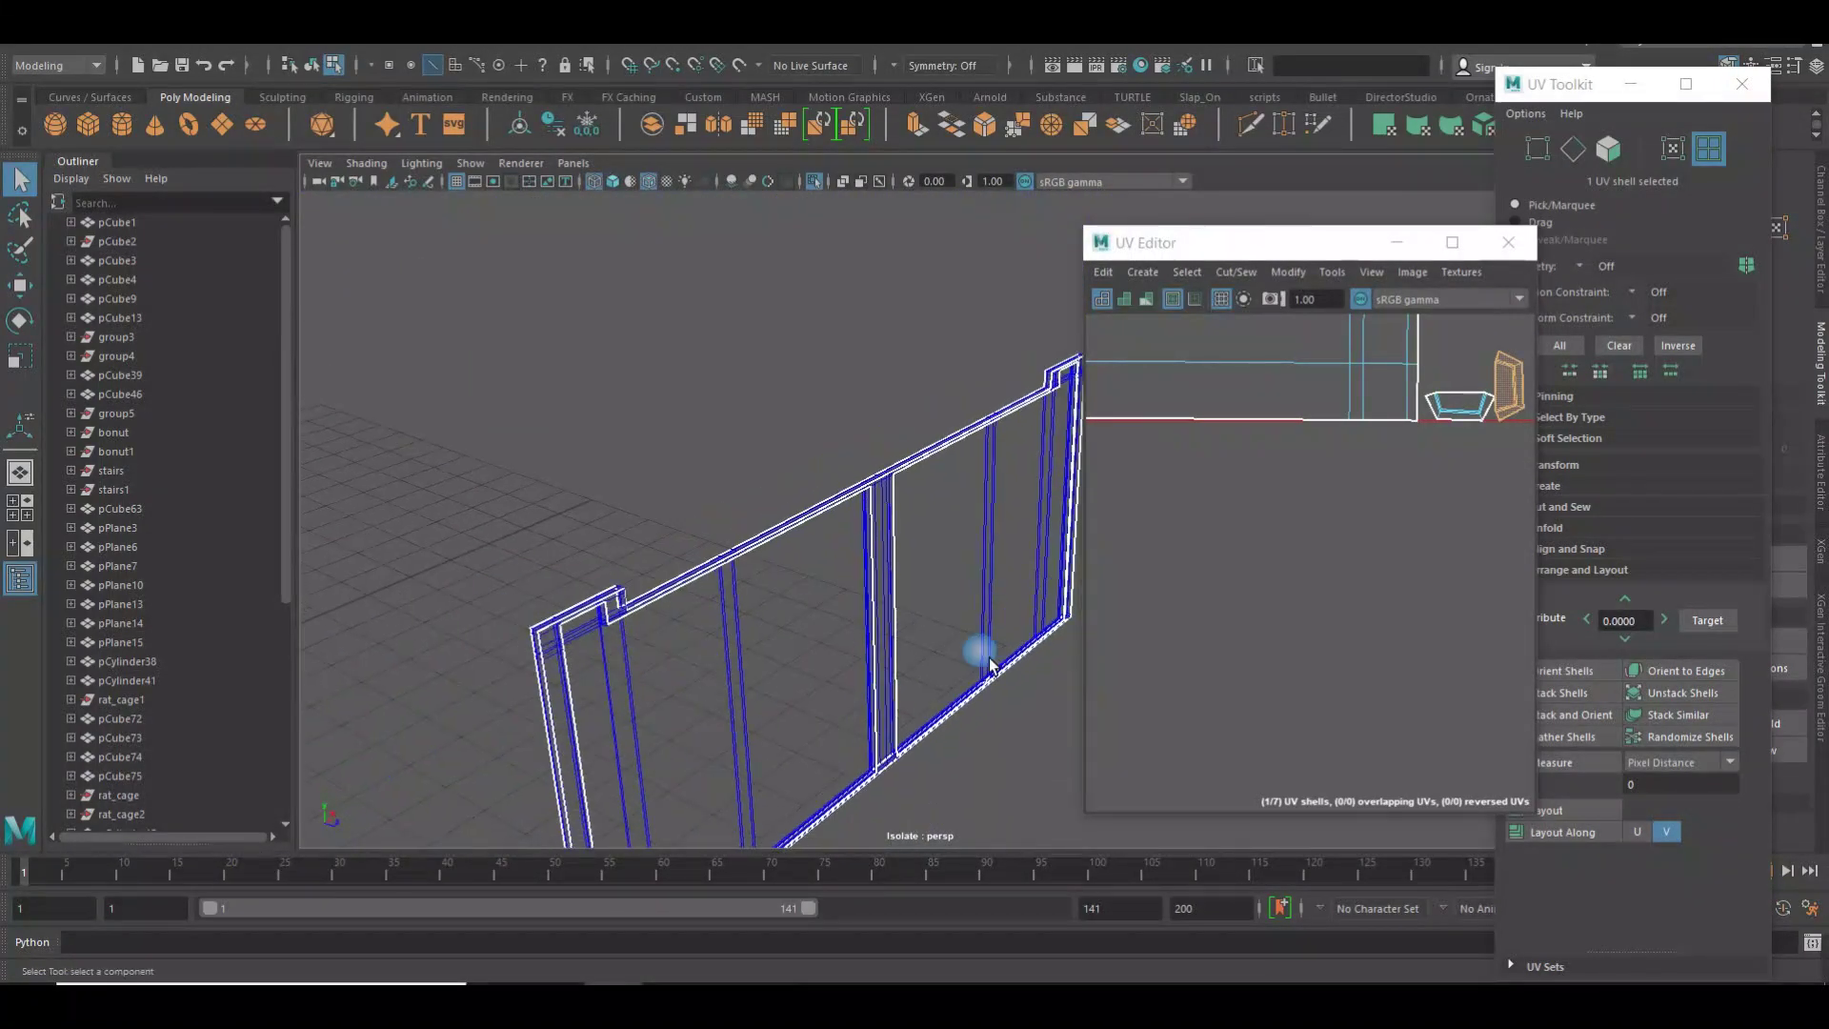
Check the wall panel and thin top strip shells, then turn on the checker map.
click(1197, 425)
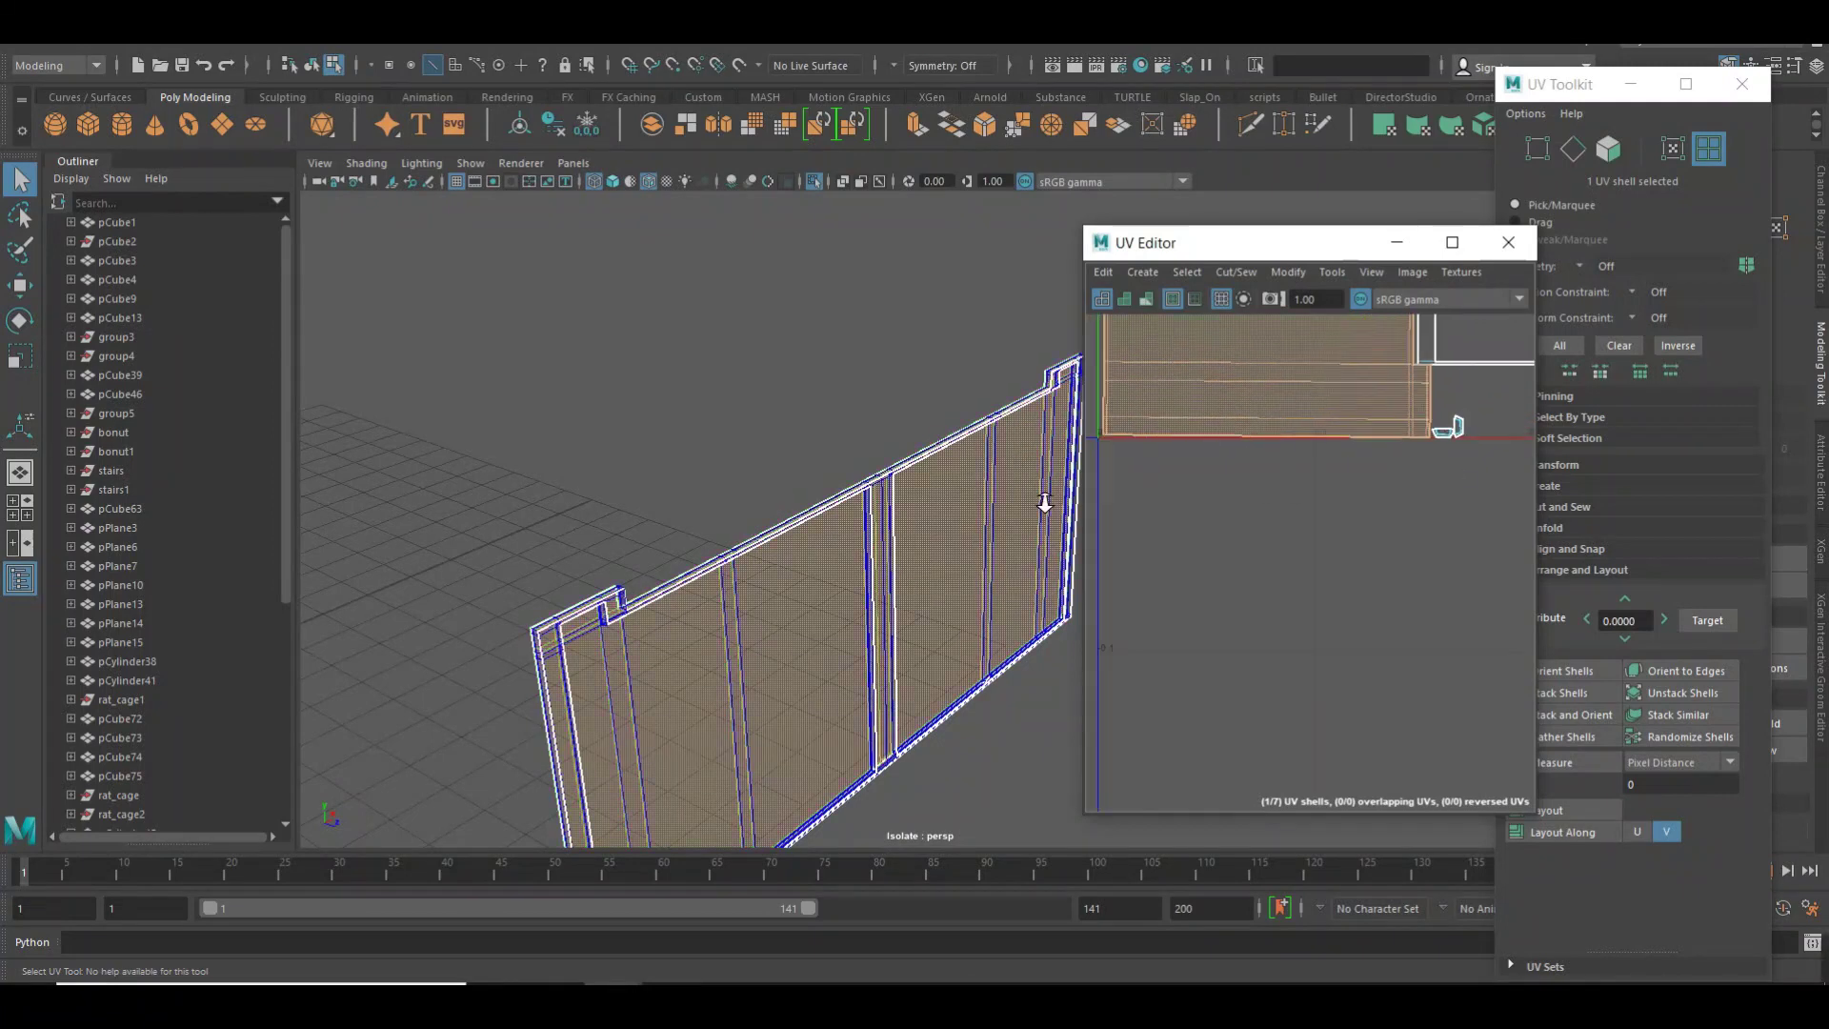
alt+middle_drag(1437, 491, 1305, 699)
scroll(1334, 667, down, 2)
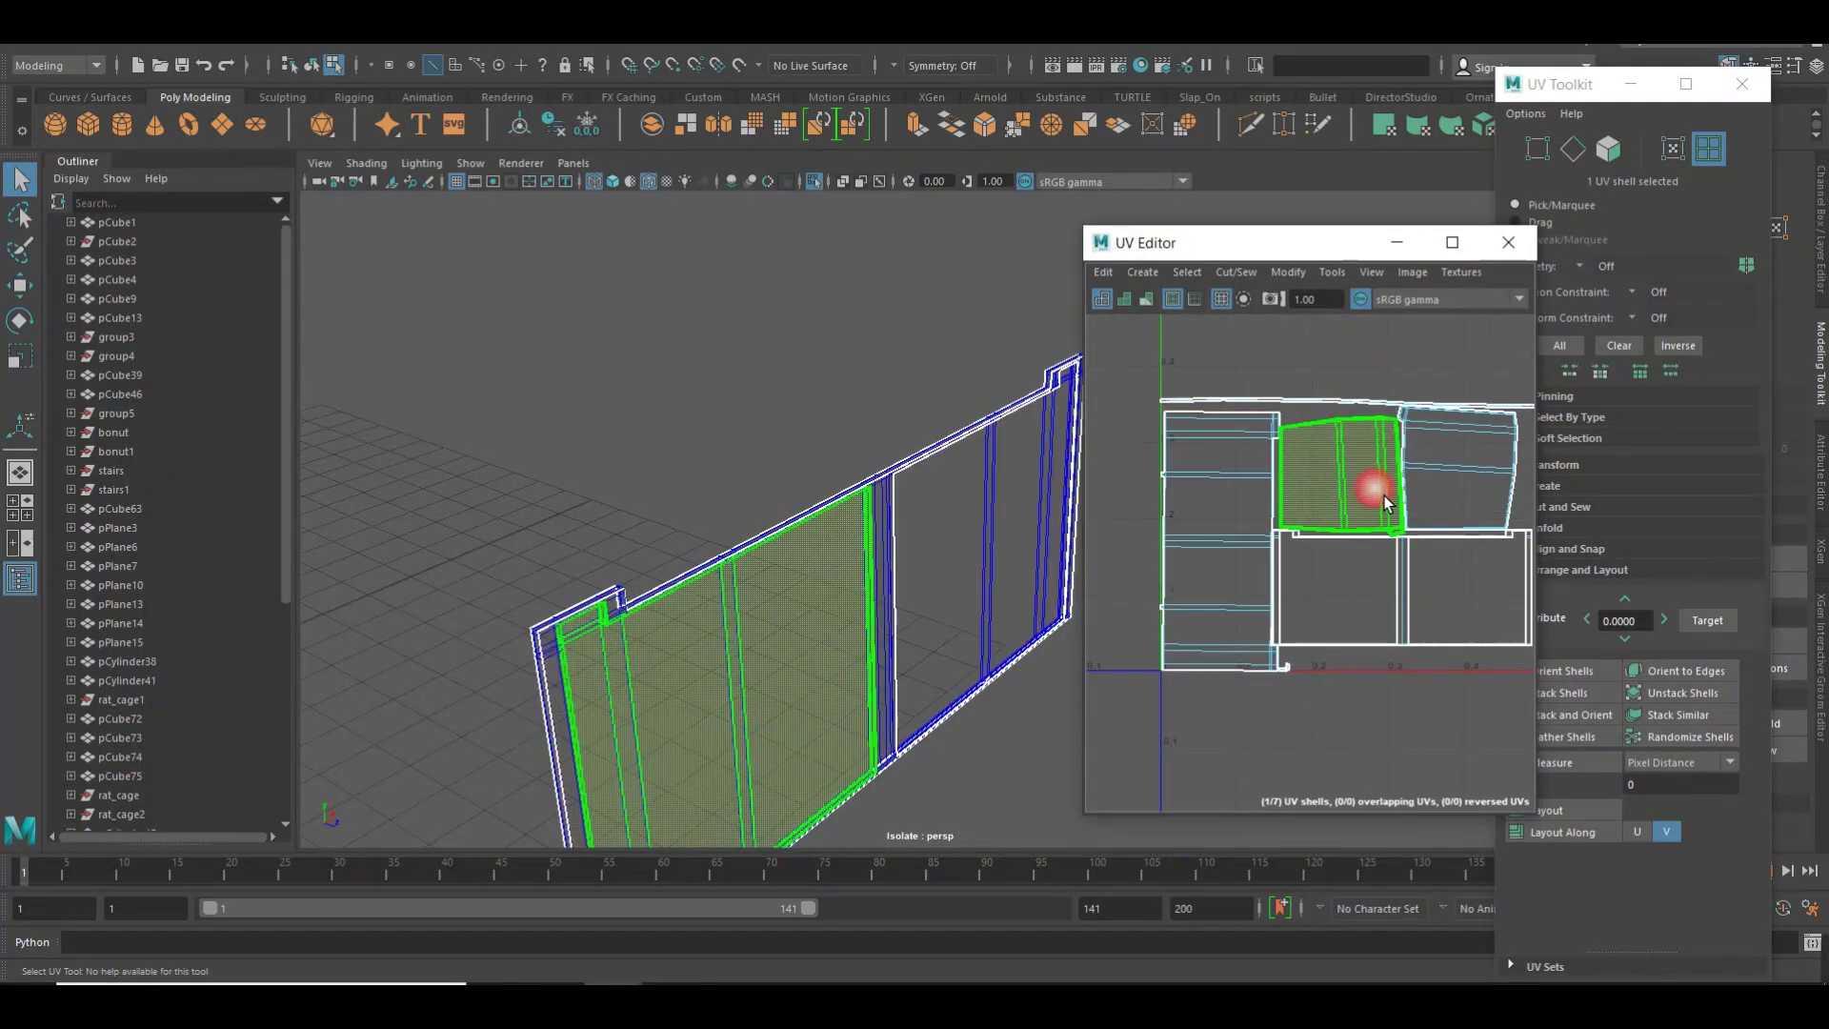
click(1411, 402)
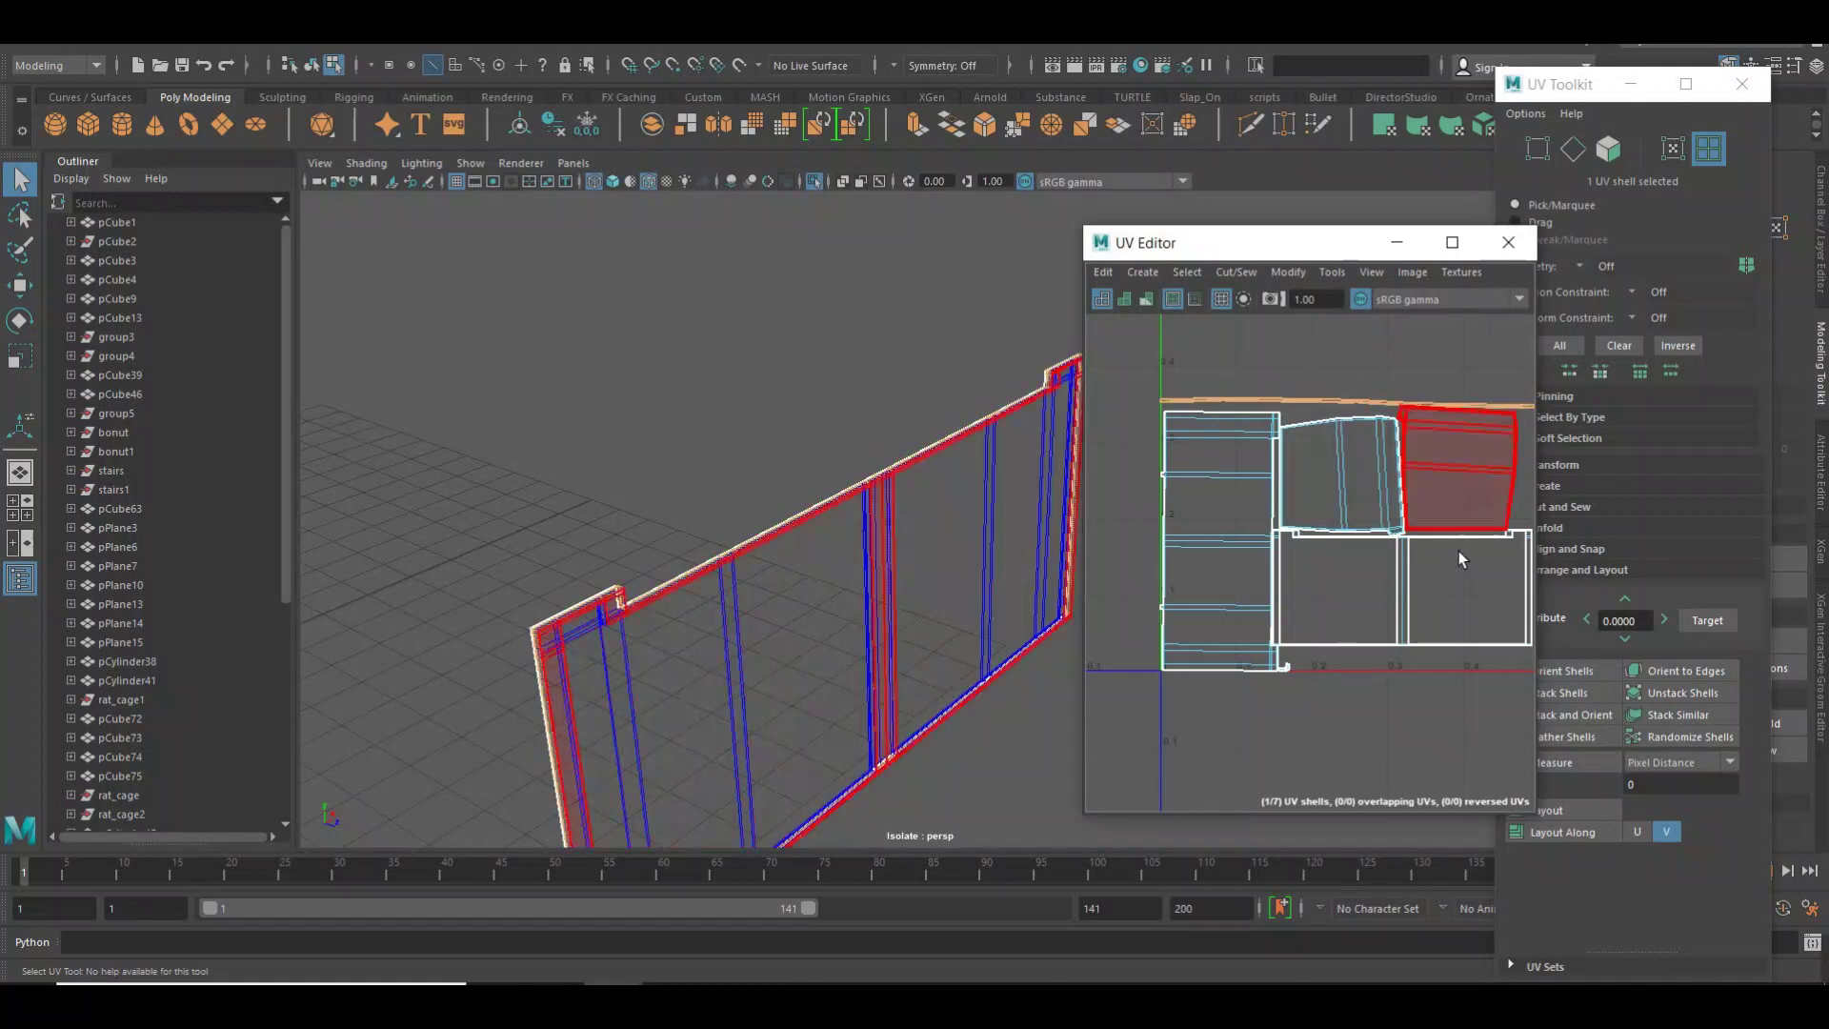
key(F8)
scroll(1334, 591, up, 3)
alt+middle_drag(1458, 677, 1443, 644)
key(F8)
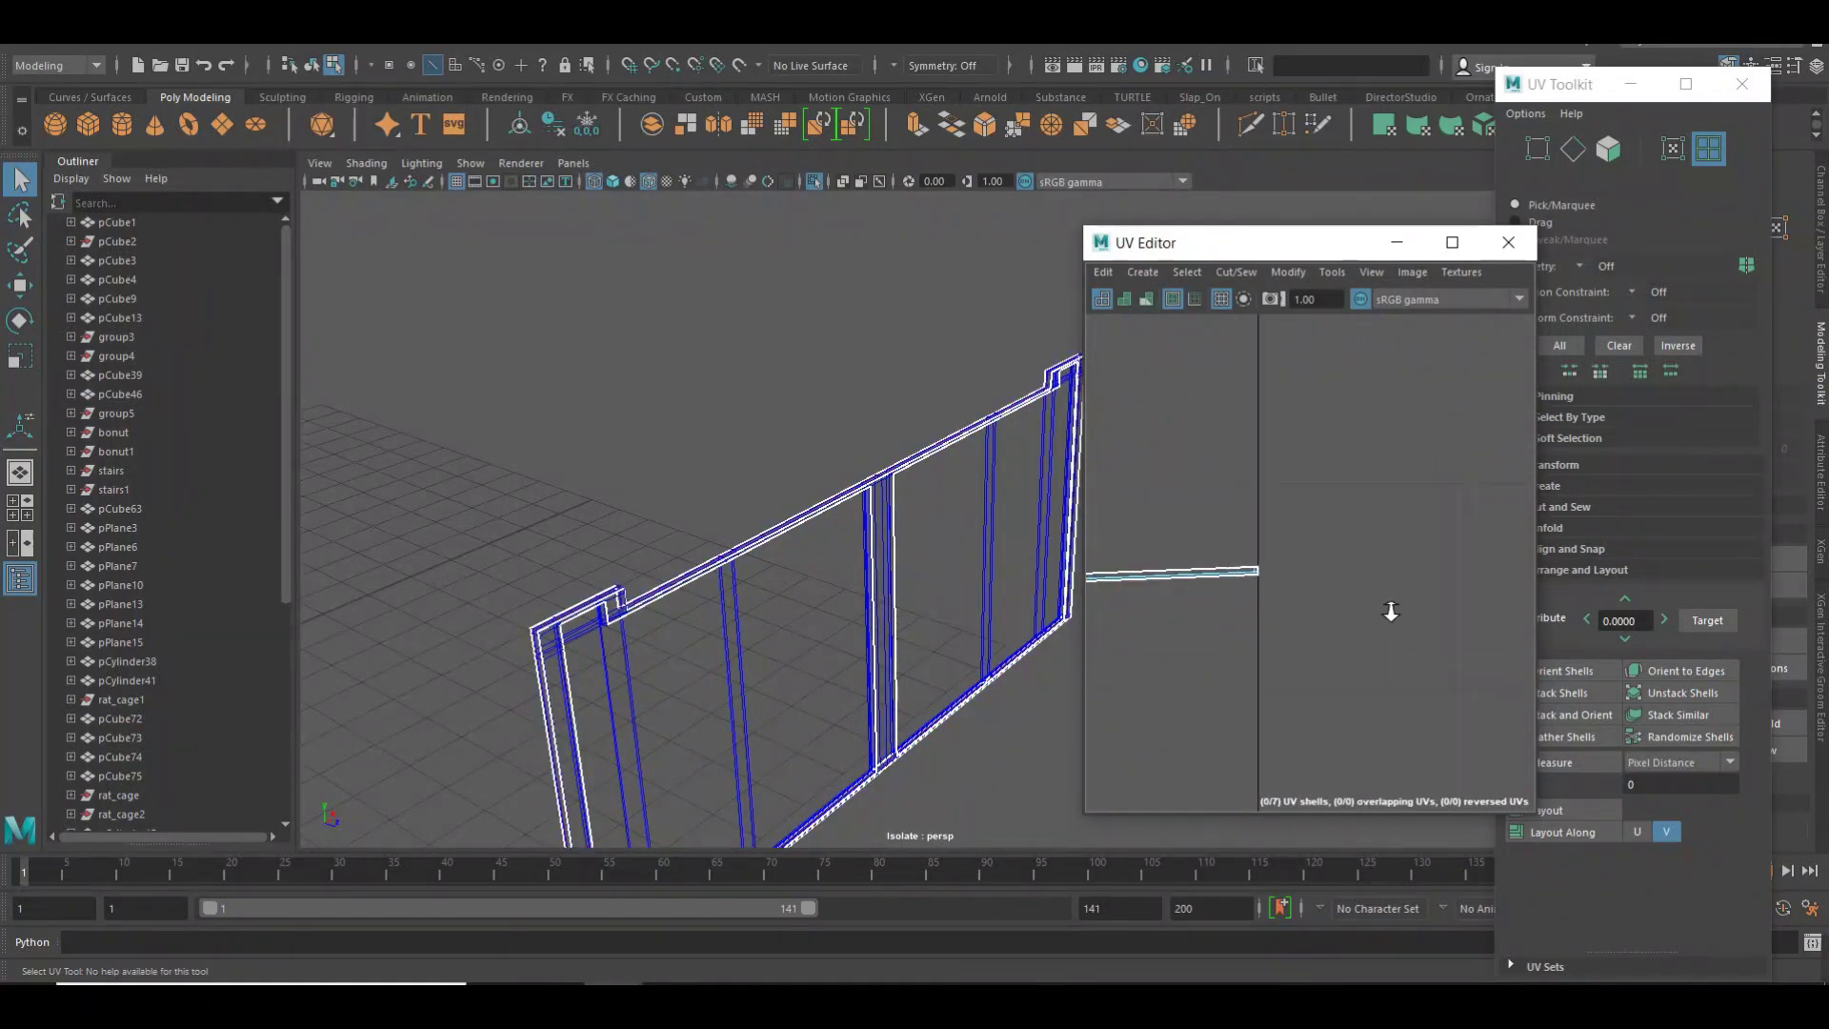
scroll(1122, 632, up, 3)
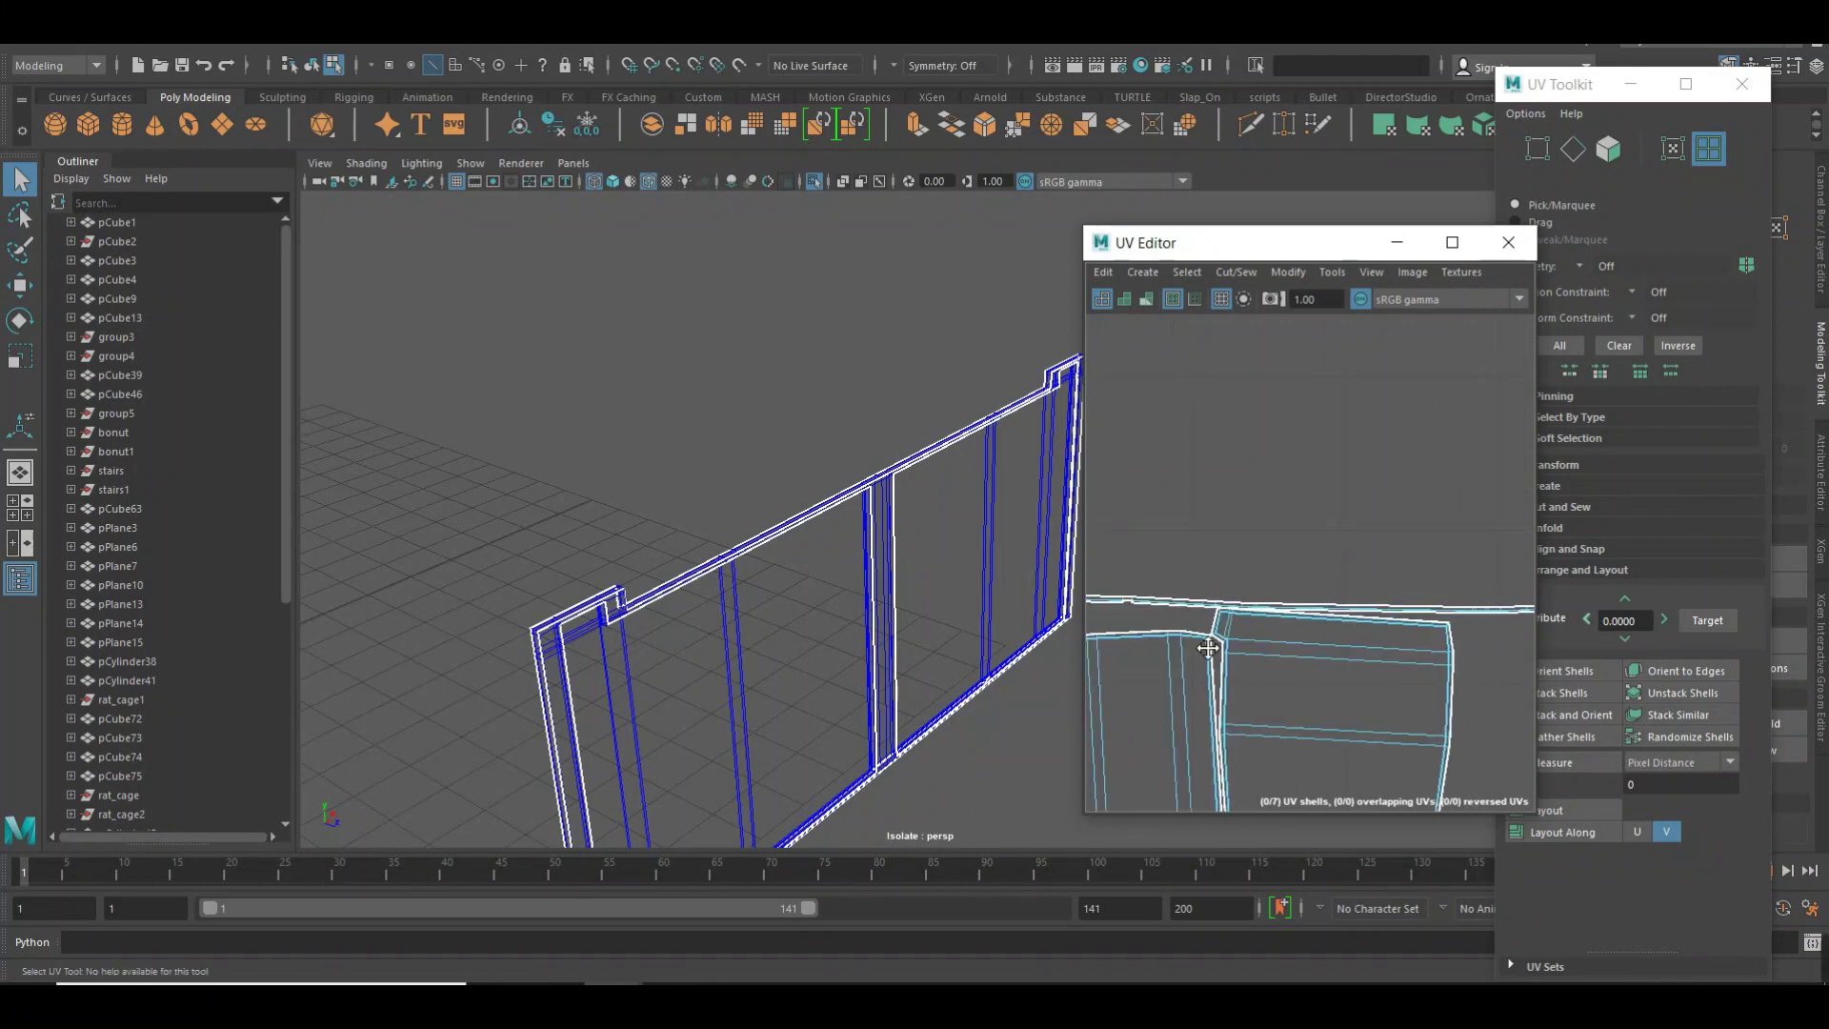
alt+middle_drag(1143, 633, 1294, 636)
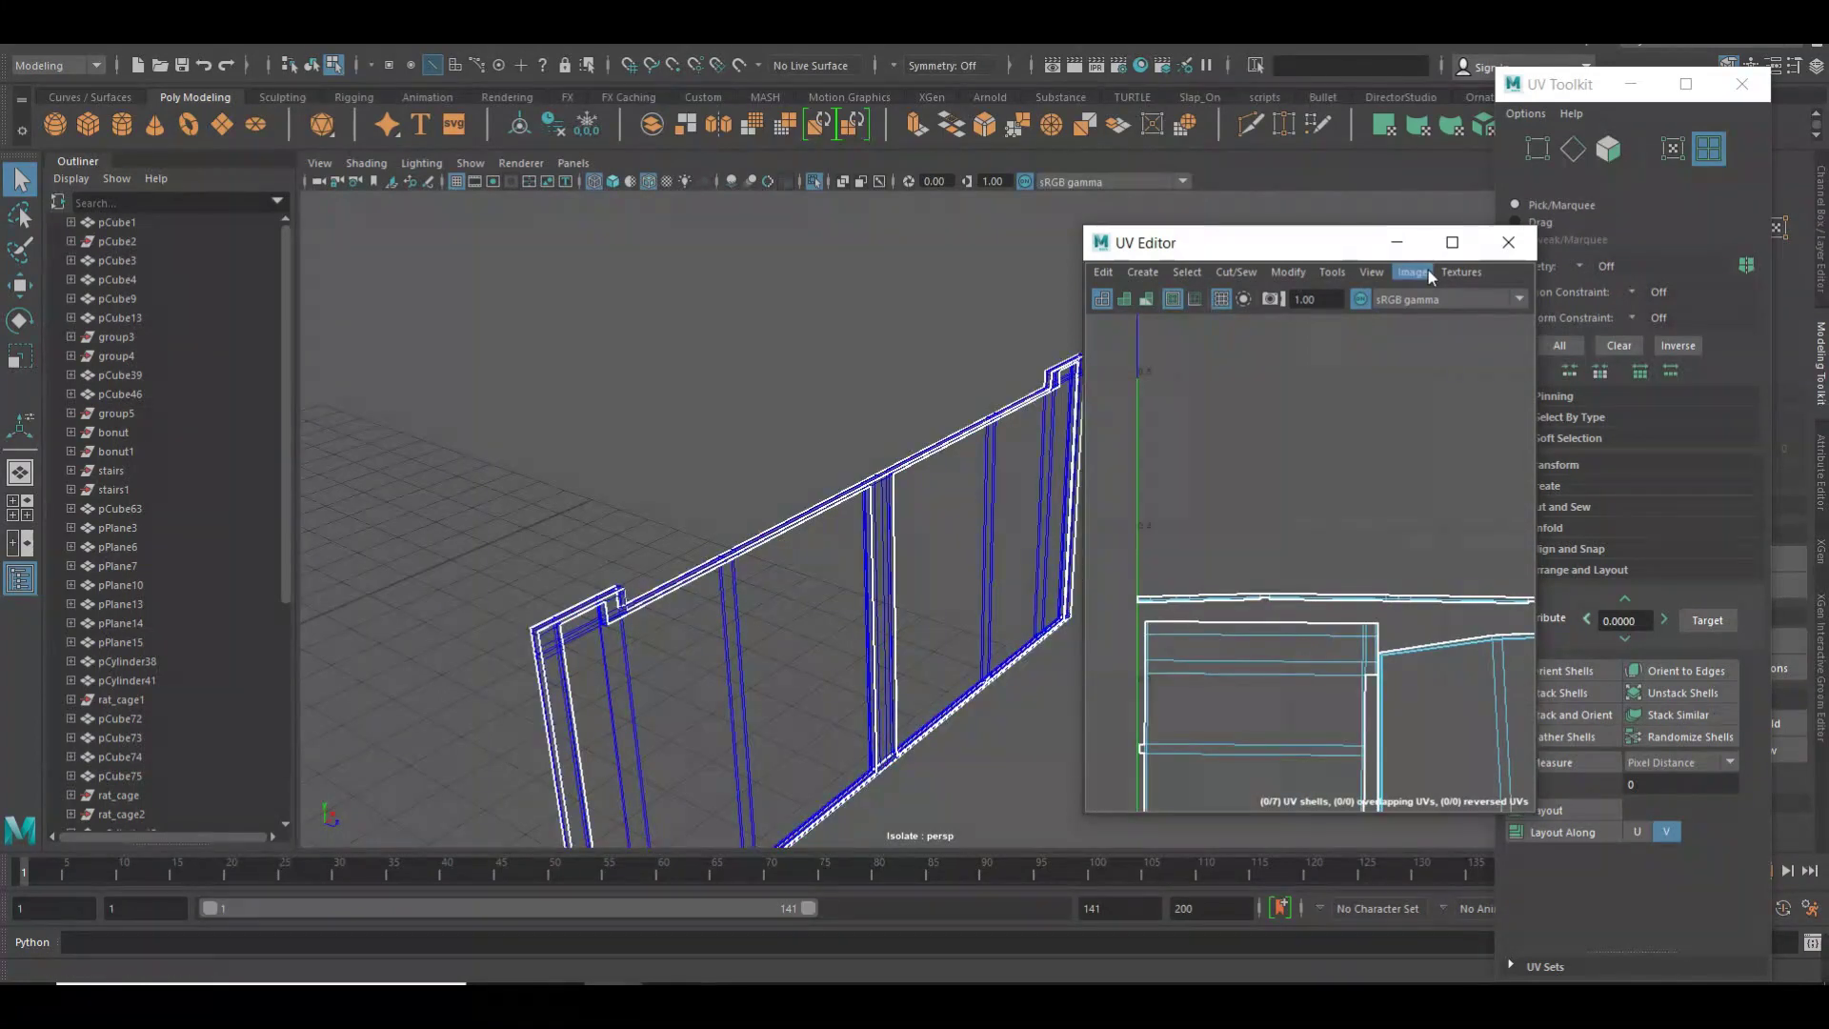
click(1483, 307)
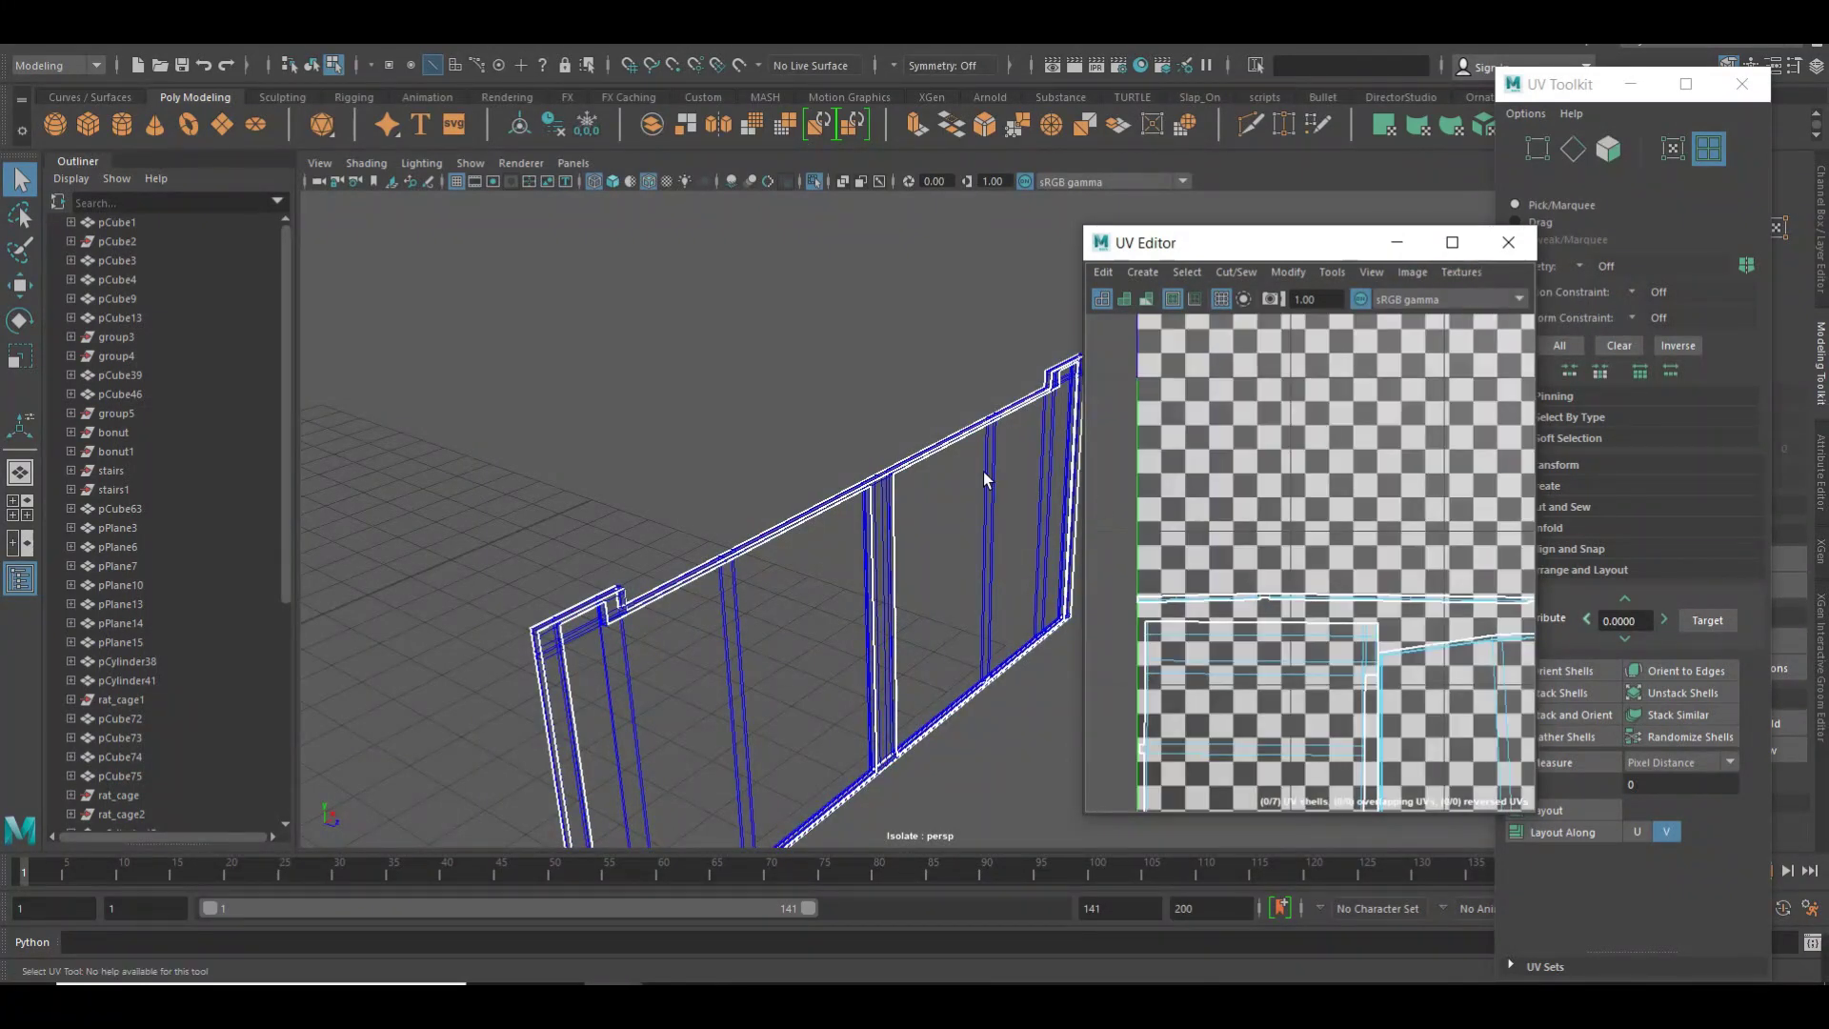
Inspect the checkered wall in shaded view from several angles.
key(5)
mouse_move(793, 503)
alt+mouse_down()
mouse_move(775, 478)
mouse_move(841, 514)
alt+mouse_up()
alt+right_drag(841, 515, 599, 515)
mouse_move(598, 514)
alt+mouse_down()
mouse_move(735, 531)
mouse_move(624, 440)
mouse_move(922, 395)
mouse_move(674, 465)
mouse_move(809, 404)
mouse_move(891, 565)
alt+mouse_up()
alt+middle_drag(891, 564, 922, 568)
mouse_move(913, 487)
alt+middle_down()
mouse_move(679, 502)
mouse_move(596, 482)
mouse_move(642, 507)
mouse_move(729, 474)
alt+middle_up()
alt+right_drag(729, 474, 741, 469)
Turn off the checker map, show the whole carriage, and switch to UV shell selection.
click(1443, 280)
click(1490, 315)
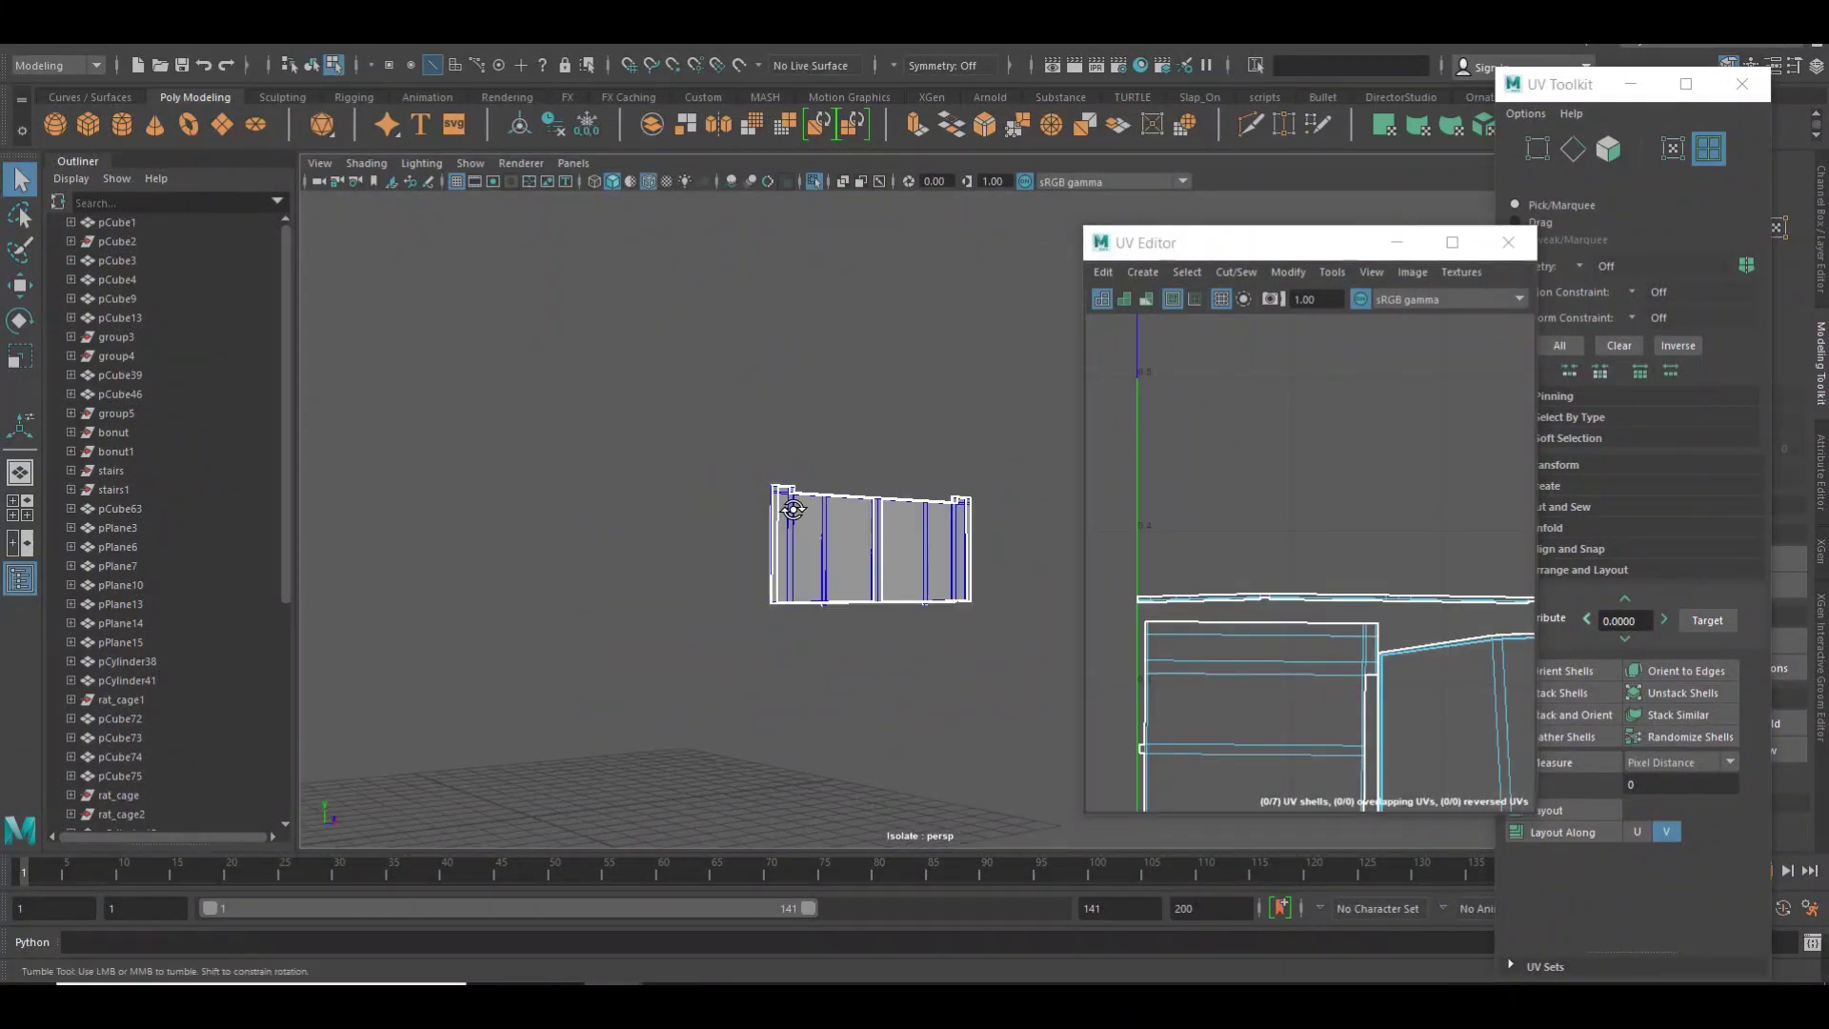
click(822, 189)
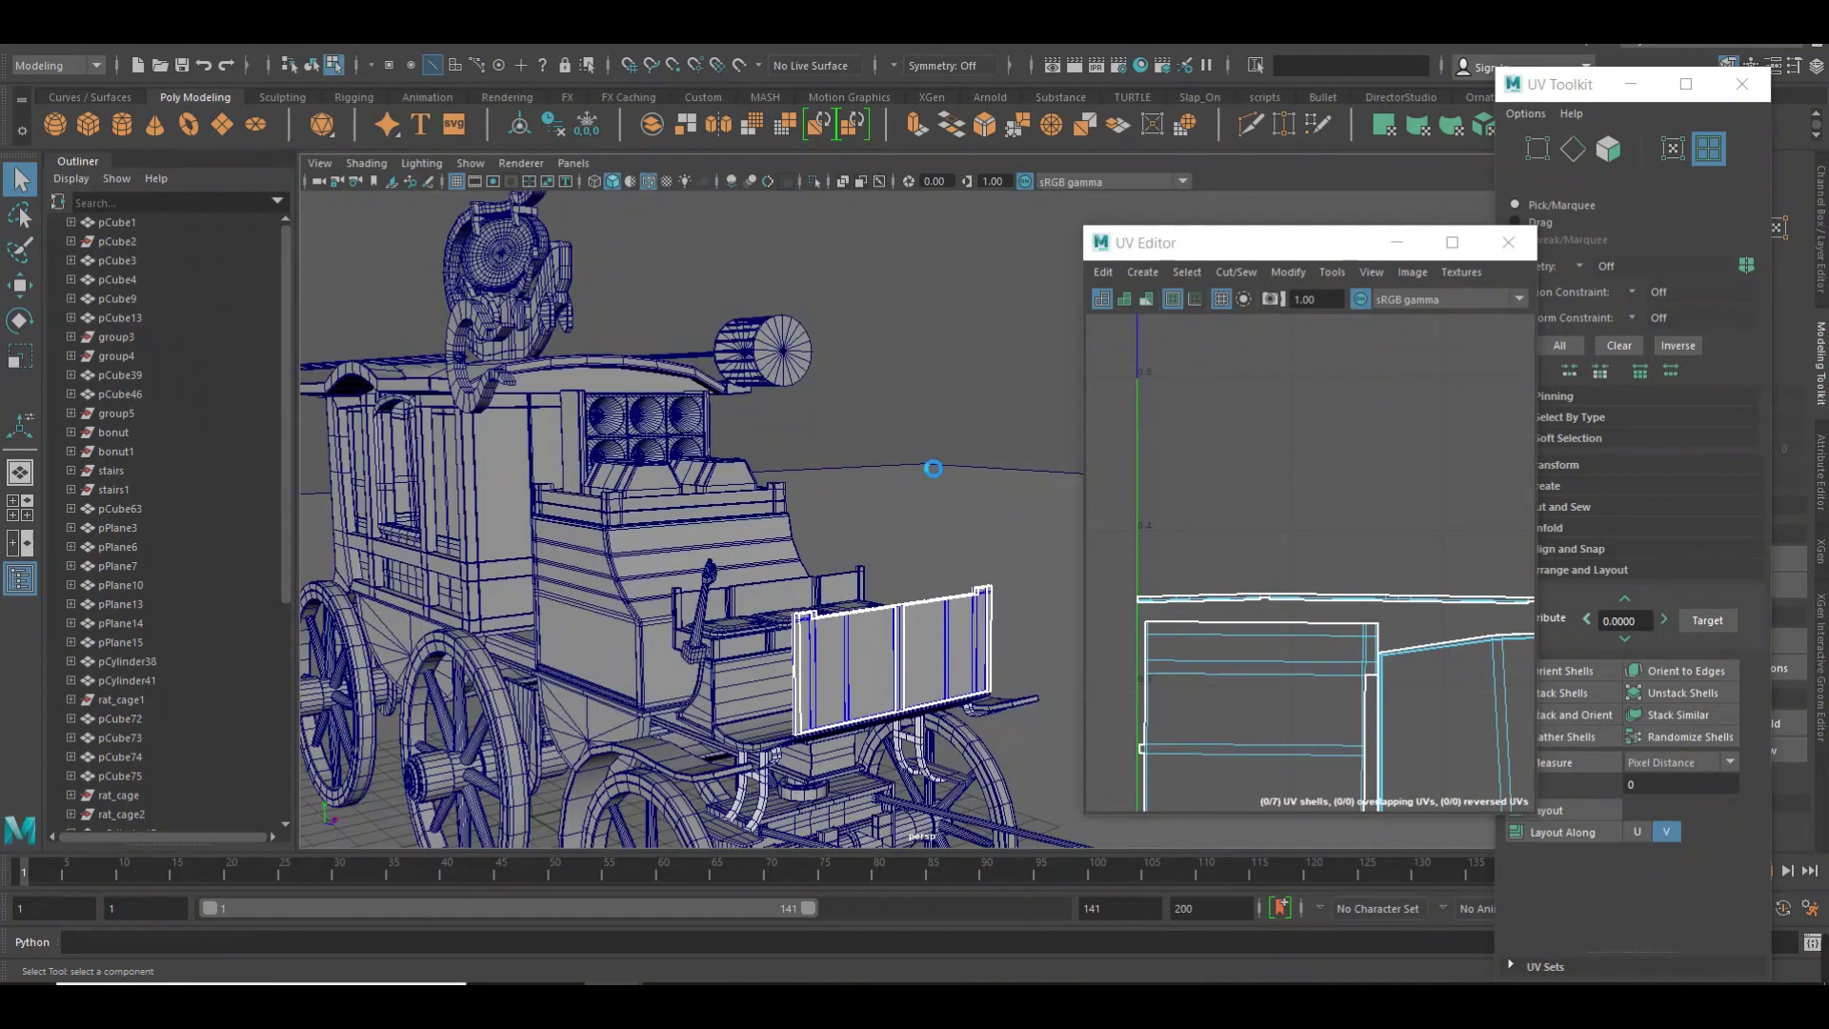
right_click(900, 617)
right_drag(948, 484, 1010, 455)
click(1008, 410)
Navigate the view across the cart to the rear wheel.
mouse_move(1010, 437)
alt+mouse_down()
mouse_move(895, 546)
mouse_move(660, 548)
alt+mouse_up()
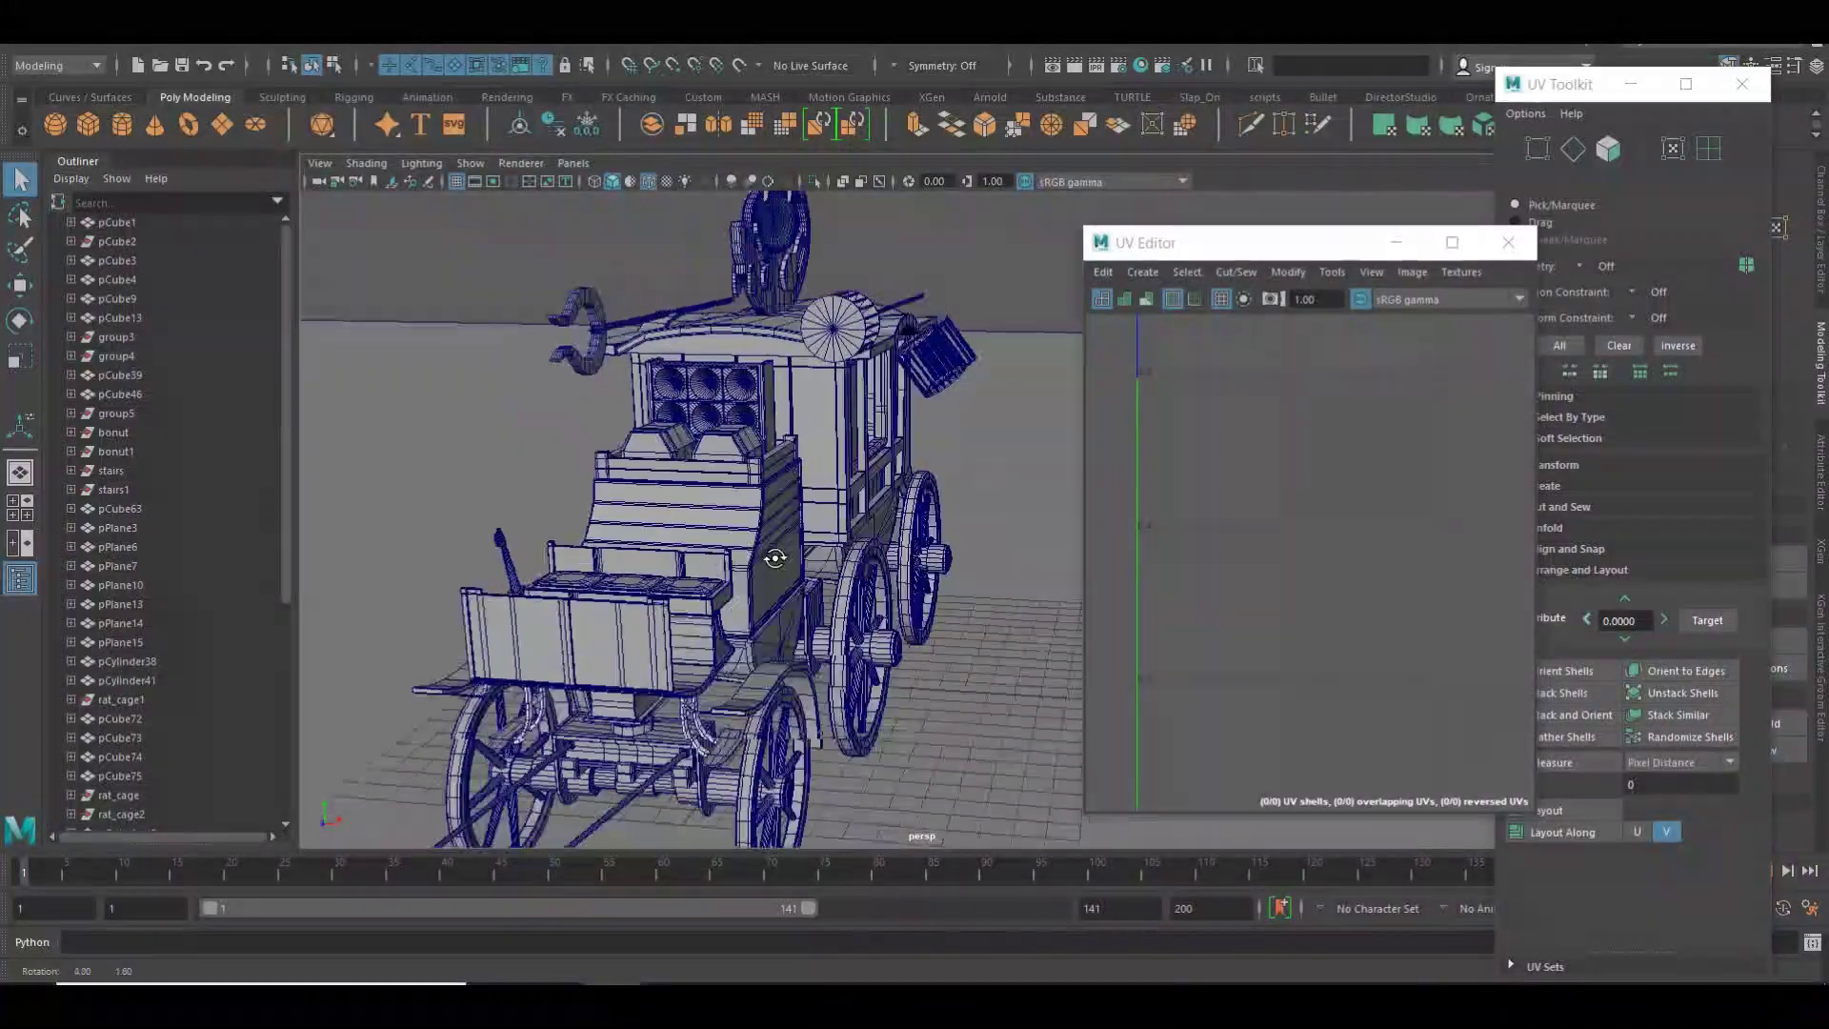
alt+middle_drag(660, 548, 667, 543)
scroll(839, 534, up, 4)
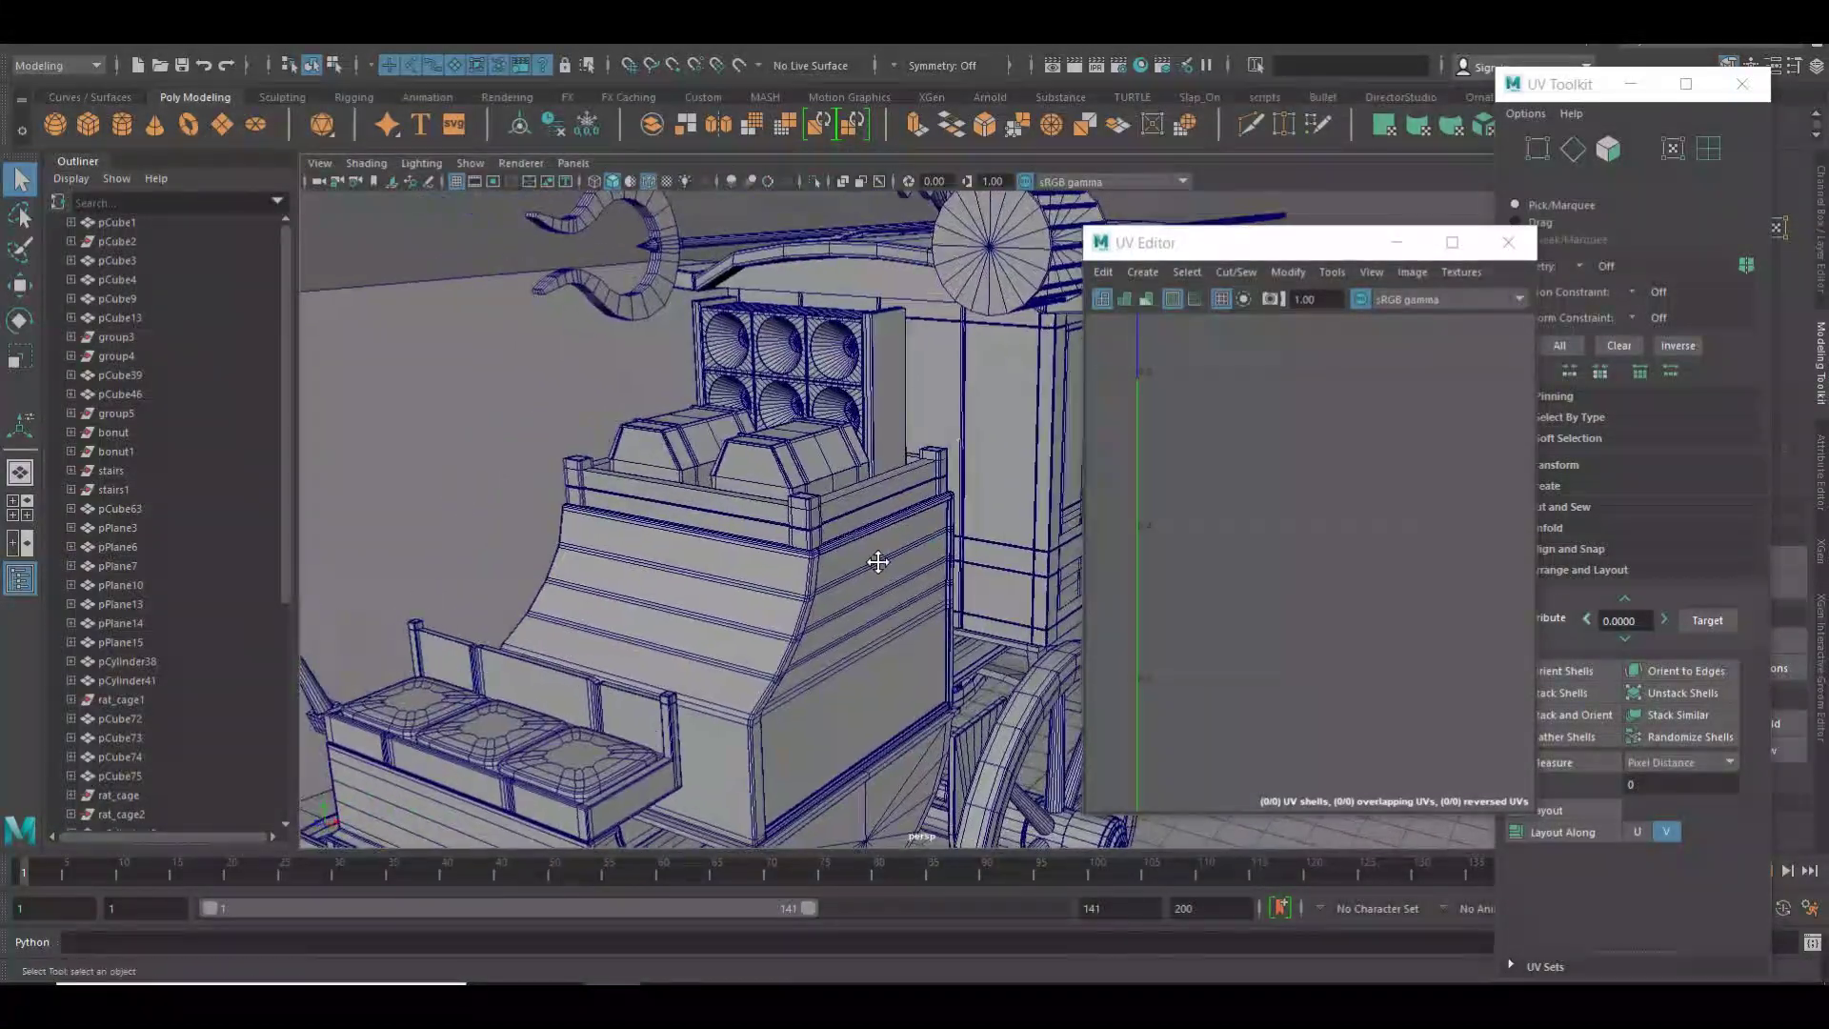
scroll(872, 562, up, 3)
scroll(626, 637, down, 2)
alt+drag(626, 636, 664, 614)
scroll(664, 615, down, 2)
scroll(664, 615, up, 4)
alt+middle_drag(664, 614, 896, 518)
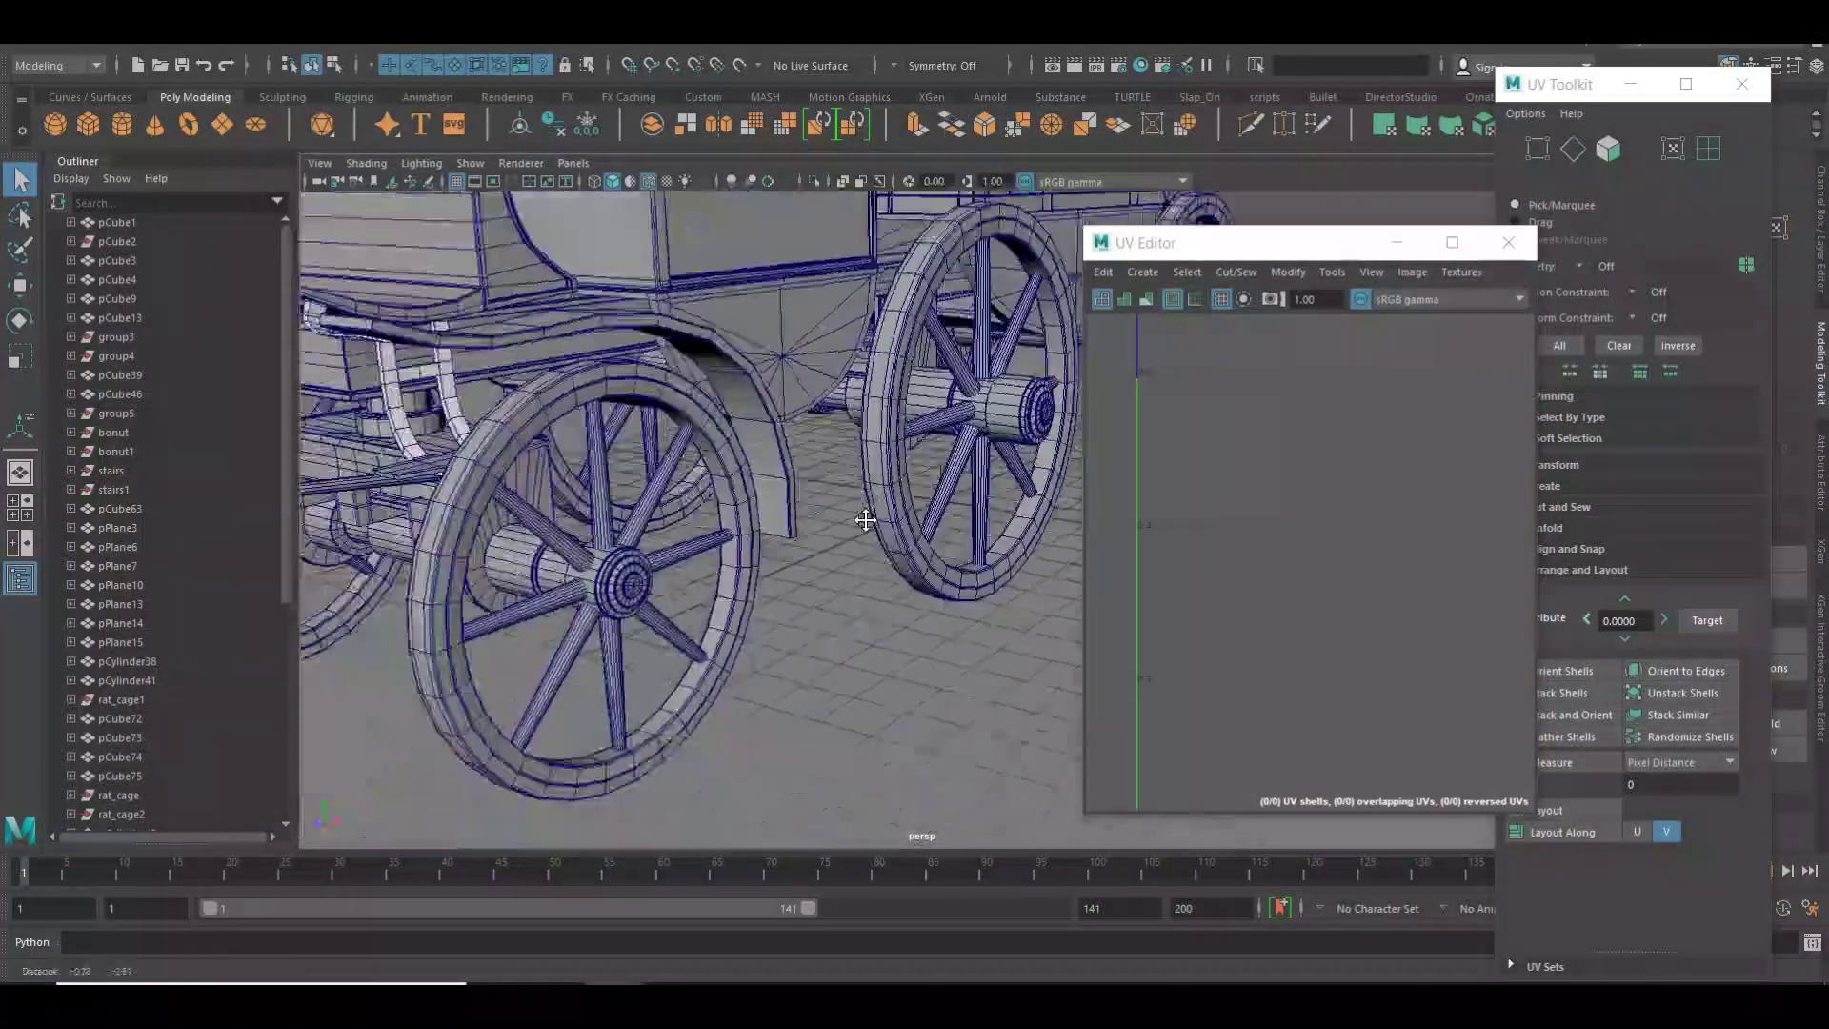
scroll(896, 517, up, 2)
scroll(895, 517, up, 2)
Remap the rear wheel rim's UVs as one shell with a new projection.
click(777, 424)
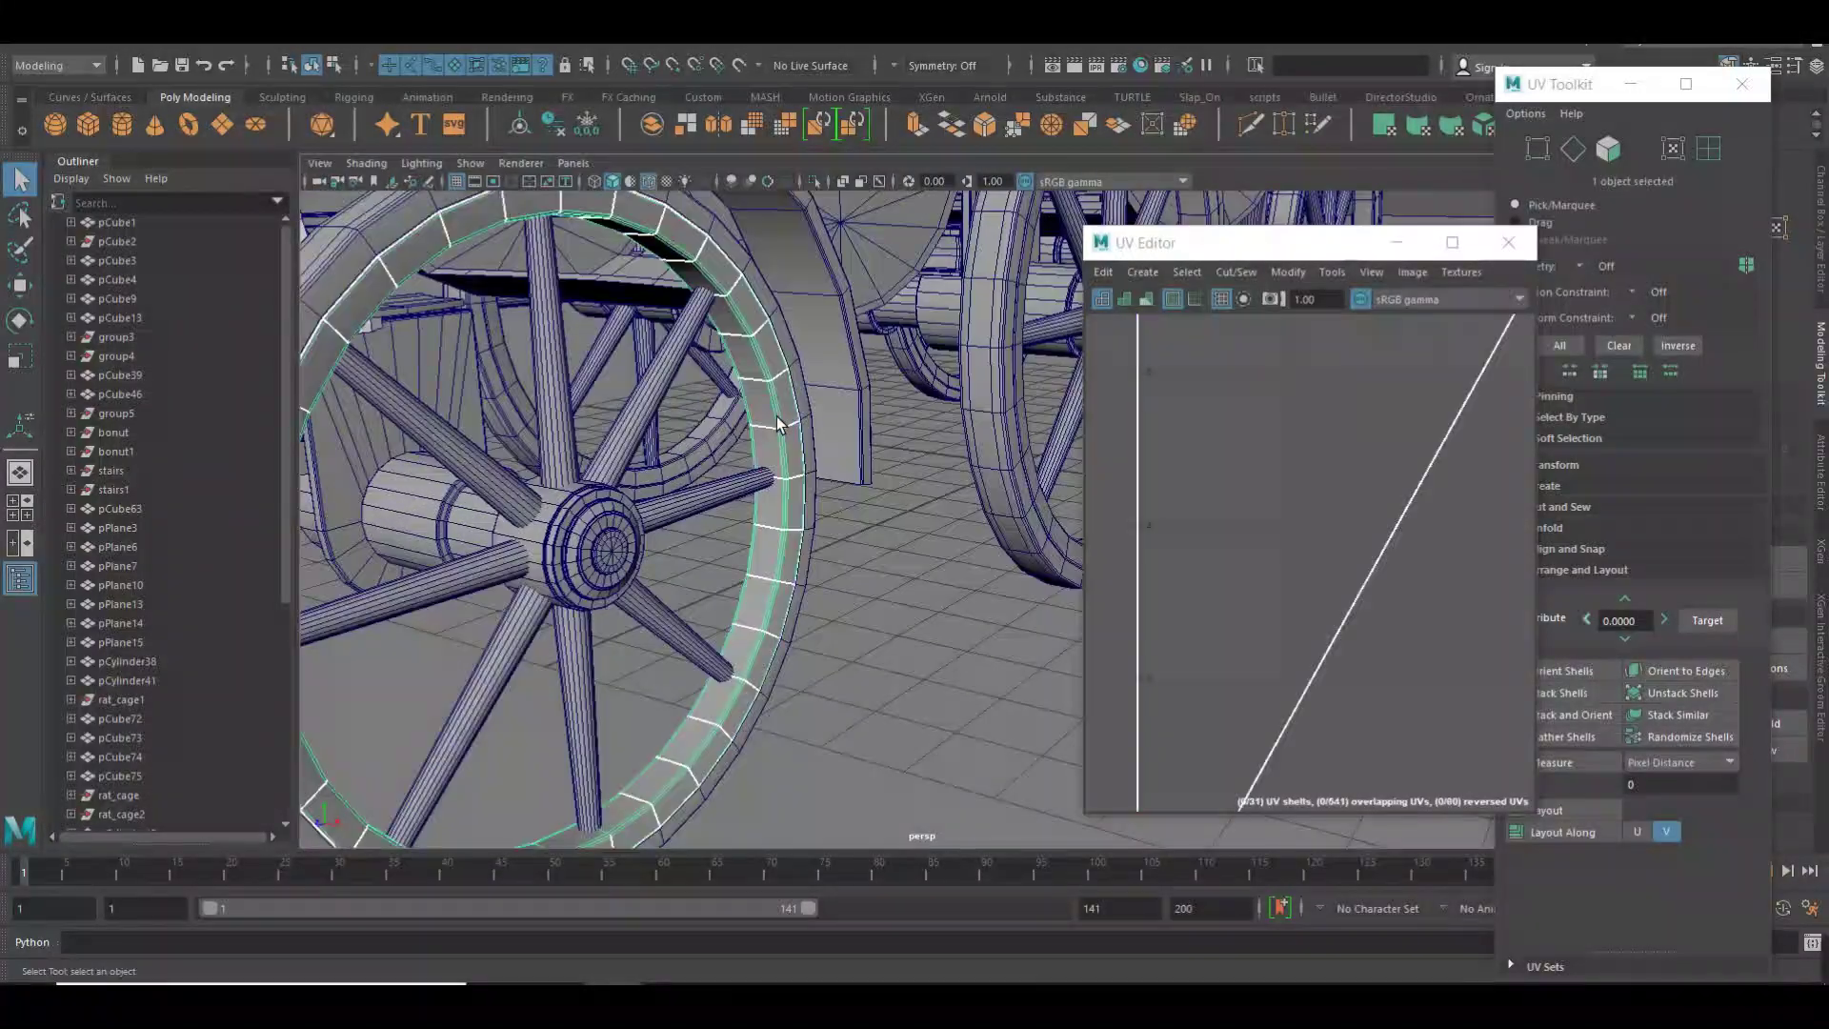
scroll(1362, 534, down, 3)
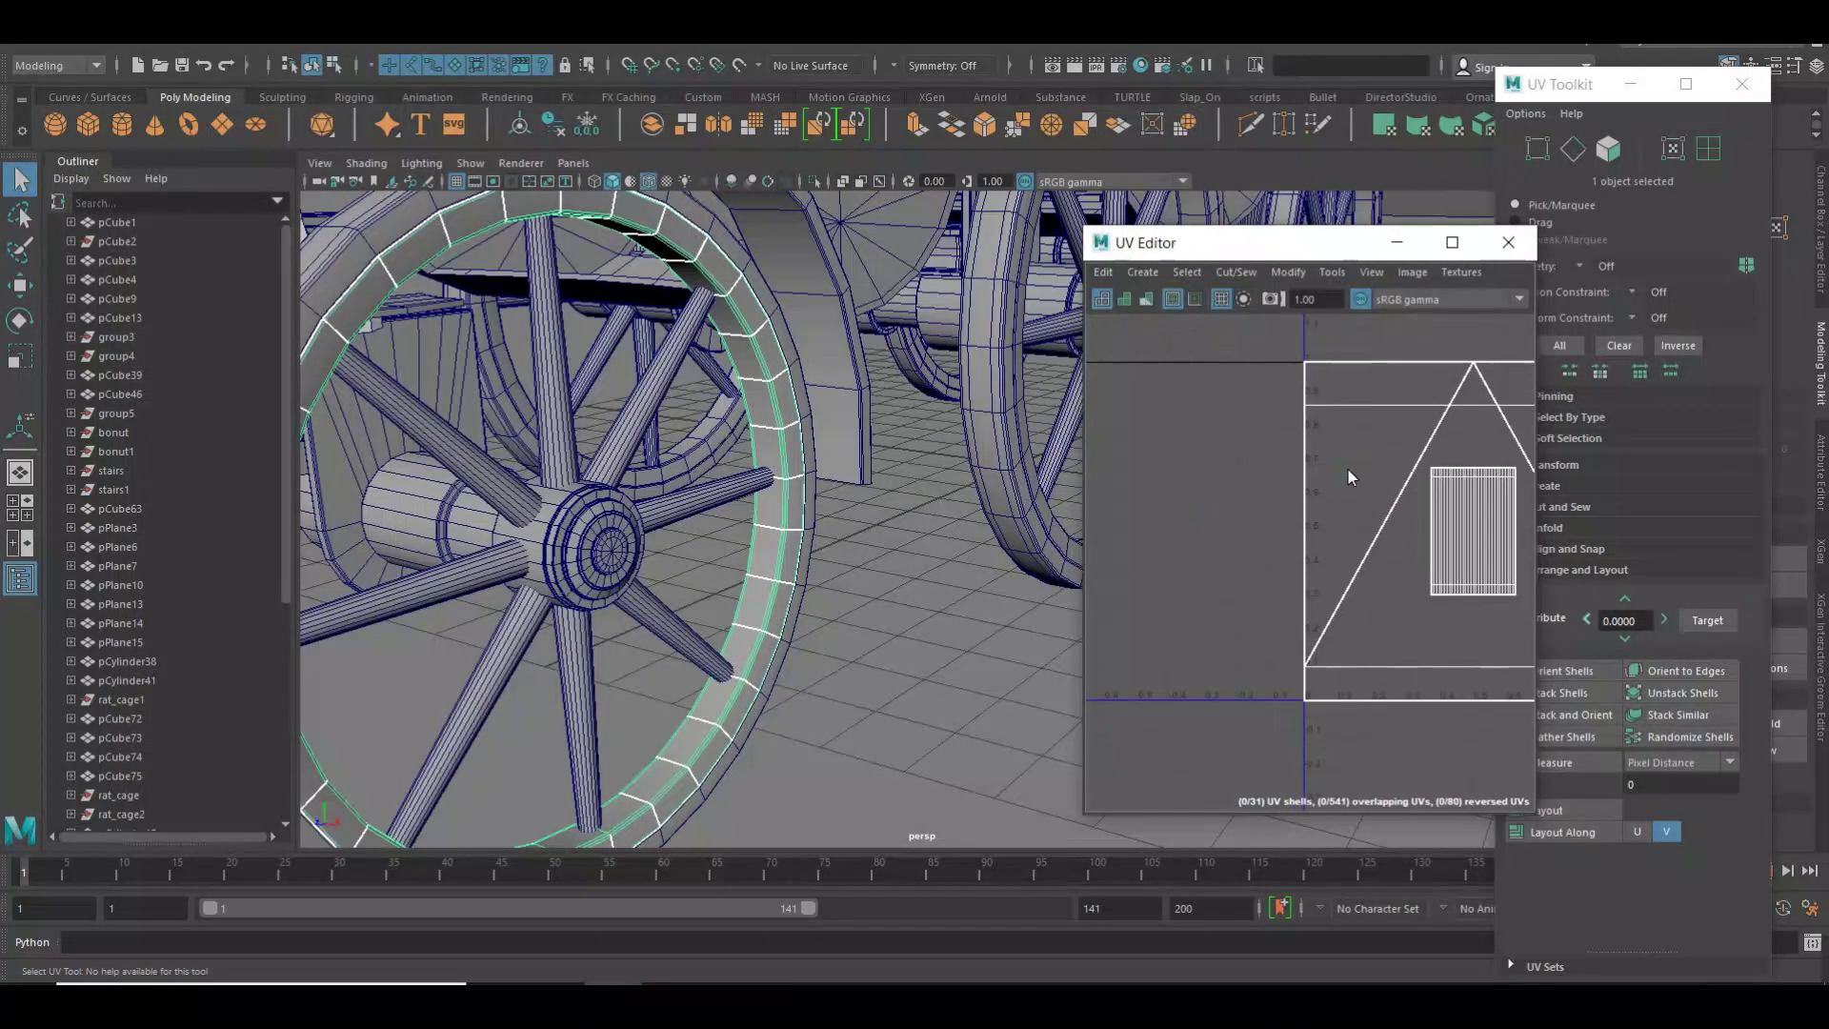
alt+middle_drag(1347, 471, 1277, 367)
right_drag(1278, 367, 1202, 423)
alt+middle_drag(1203, 423, 1107, 430)
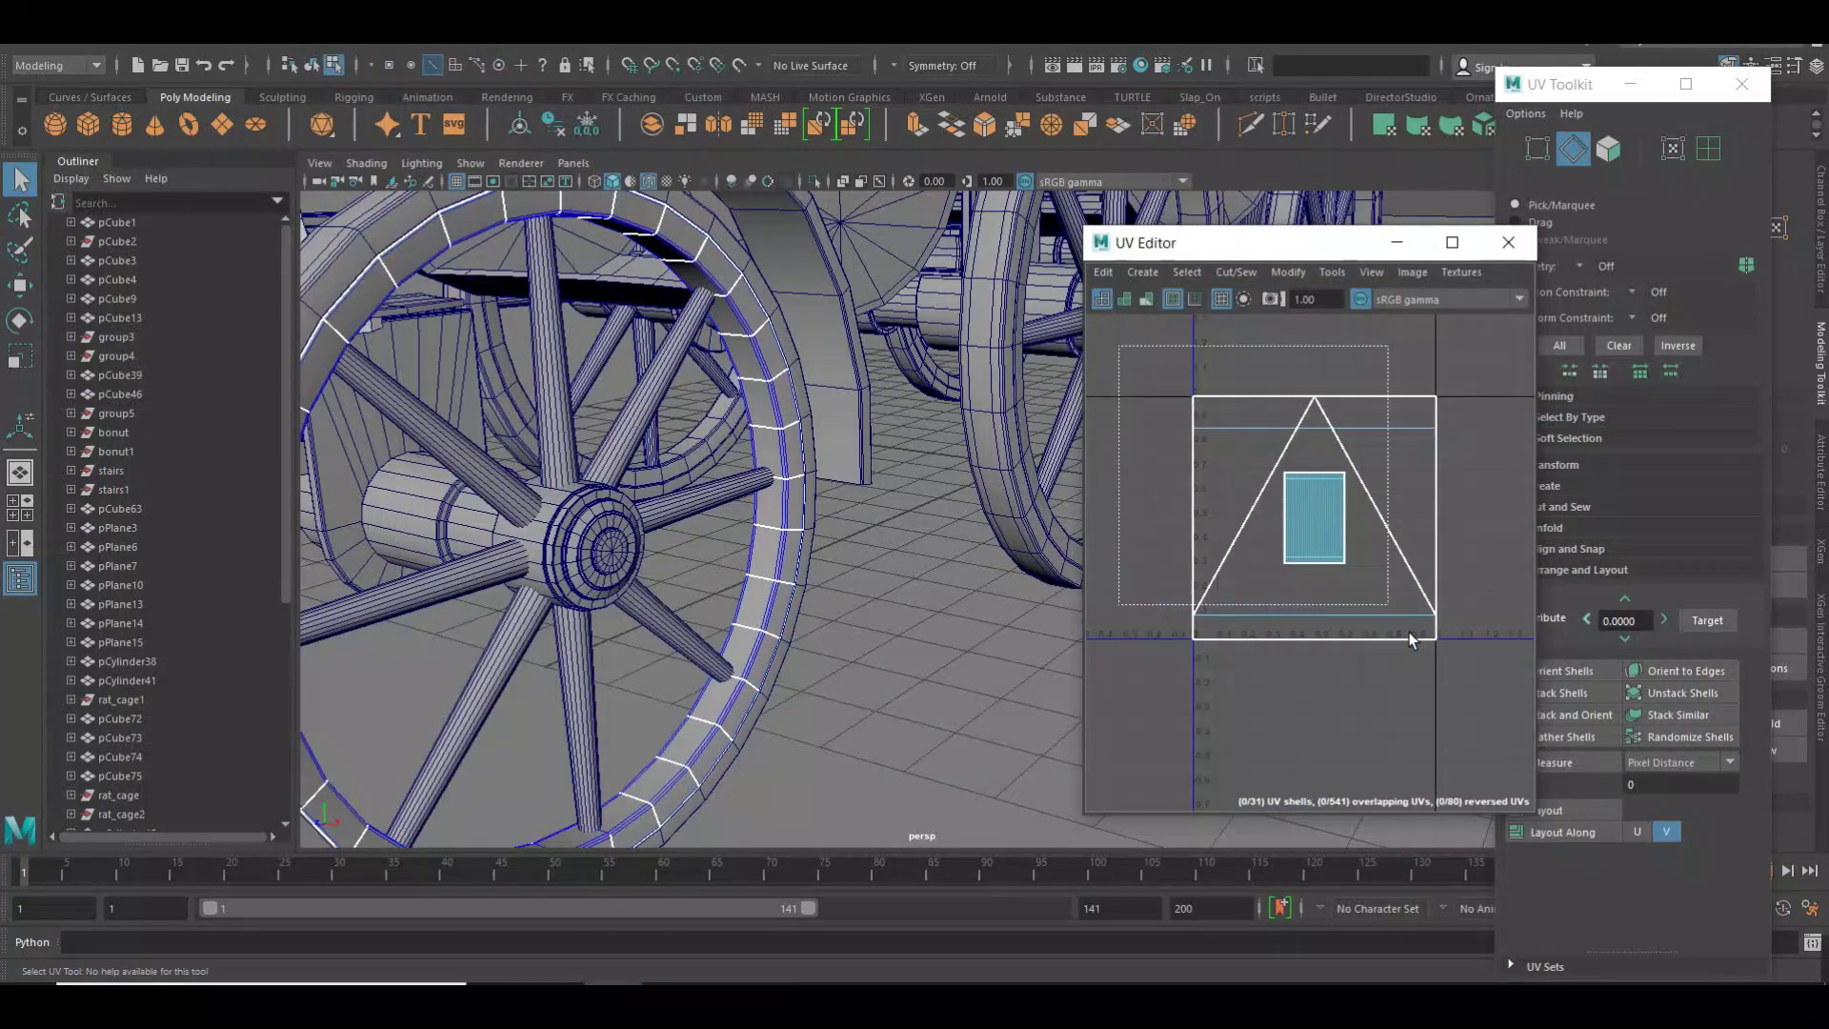
shift+right_drag(1364, 477, 1175, 460)
click(1177, 520)
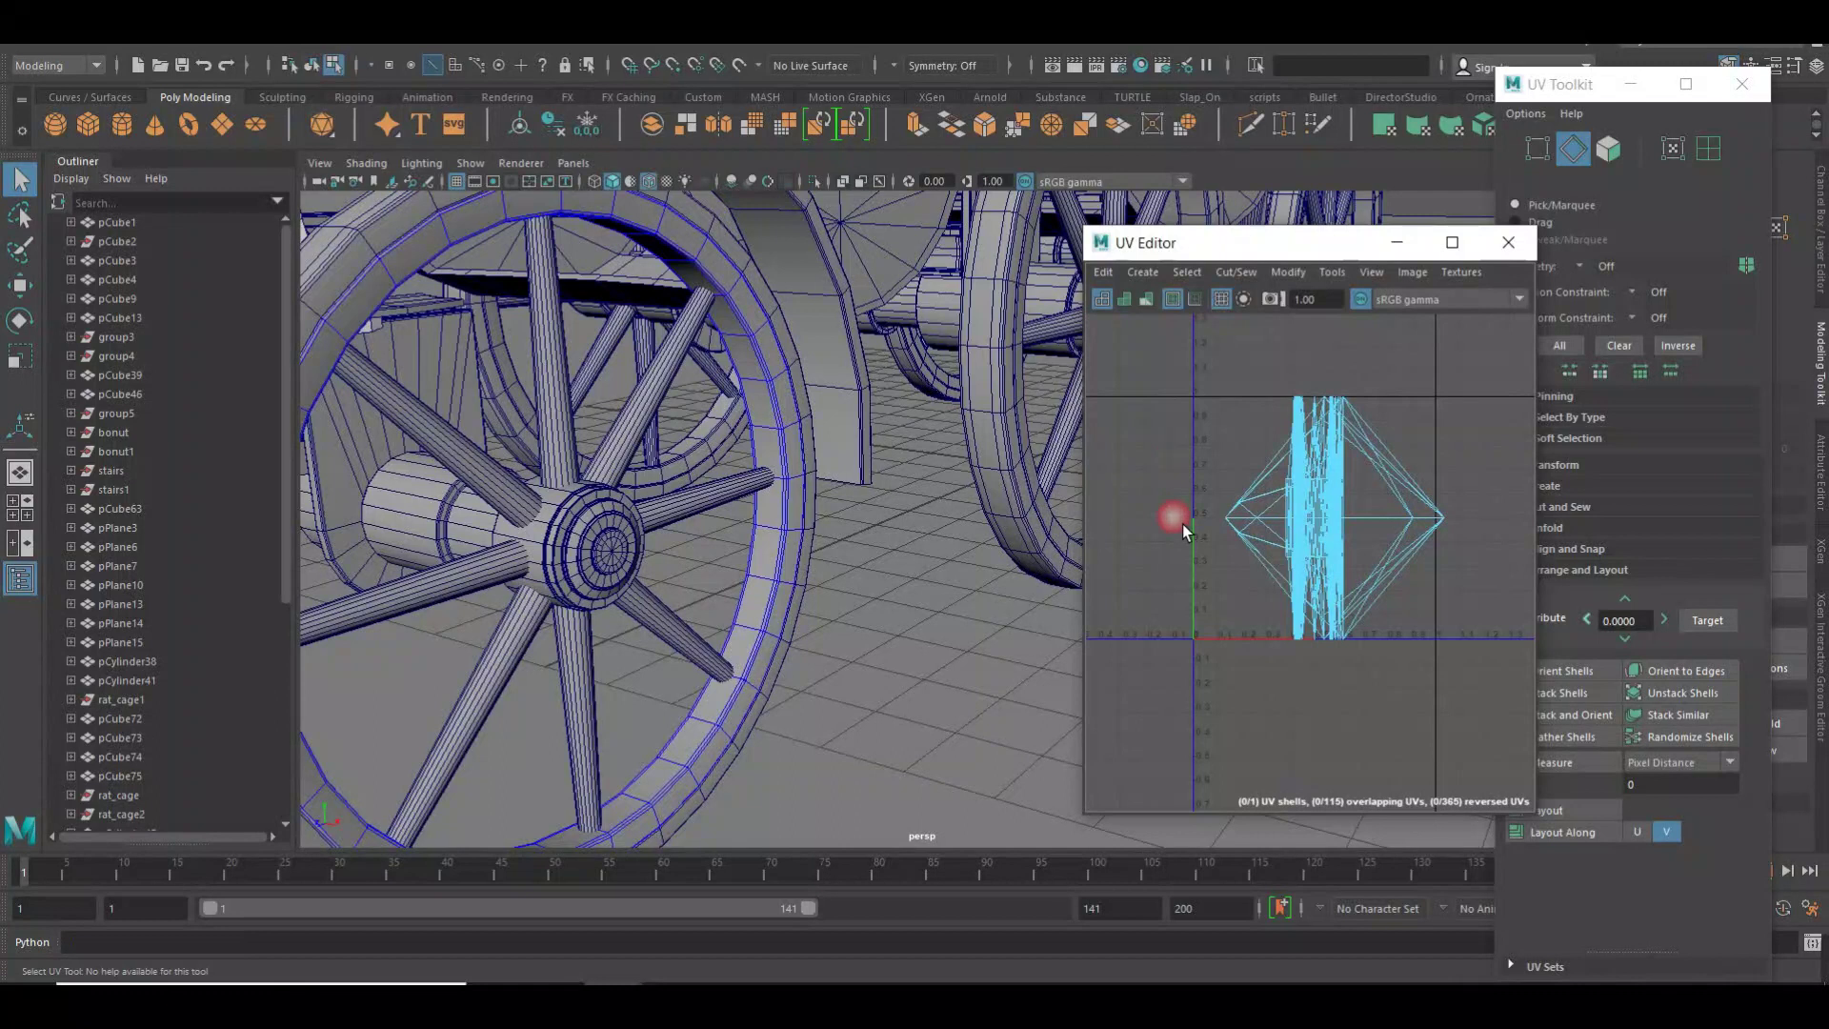
Cut a seam across the rim, unfold it, and straighten and pack it into 0–1.
alt+middle_drag(1068, 534, 1033, 560)
scroll(1048, 552, up, 3)
scroll(1038, 562, up, 3)
scroll(1022, 571, up, 2)
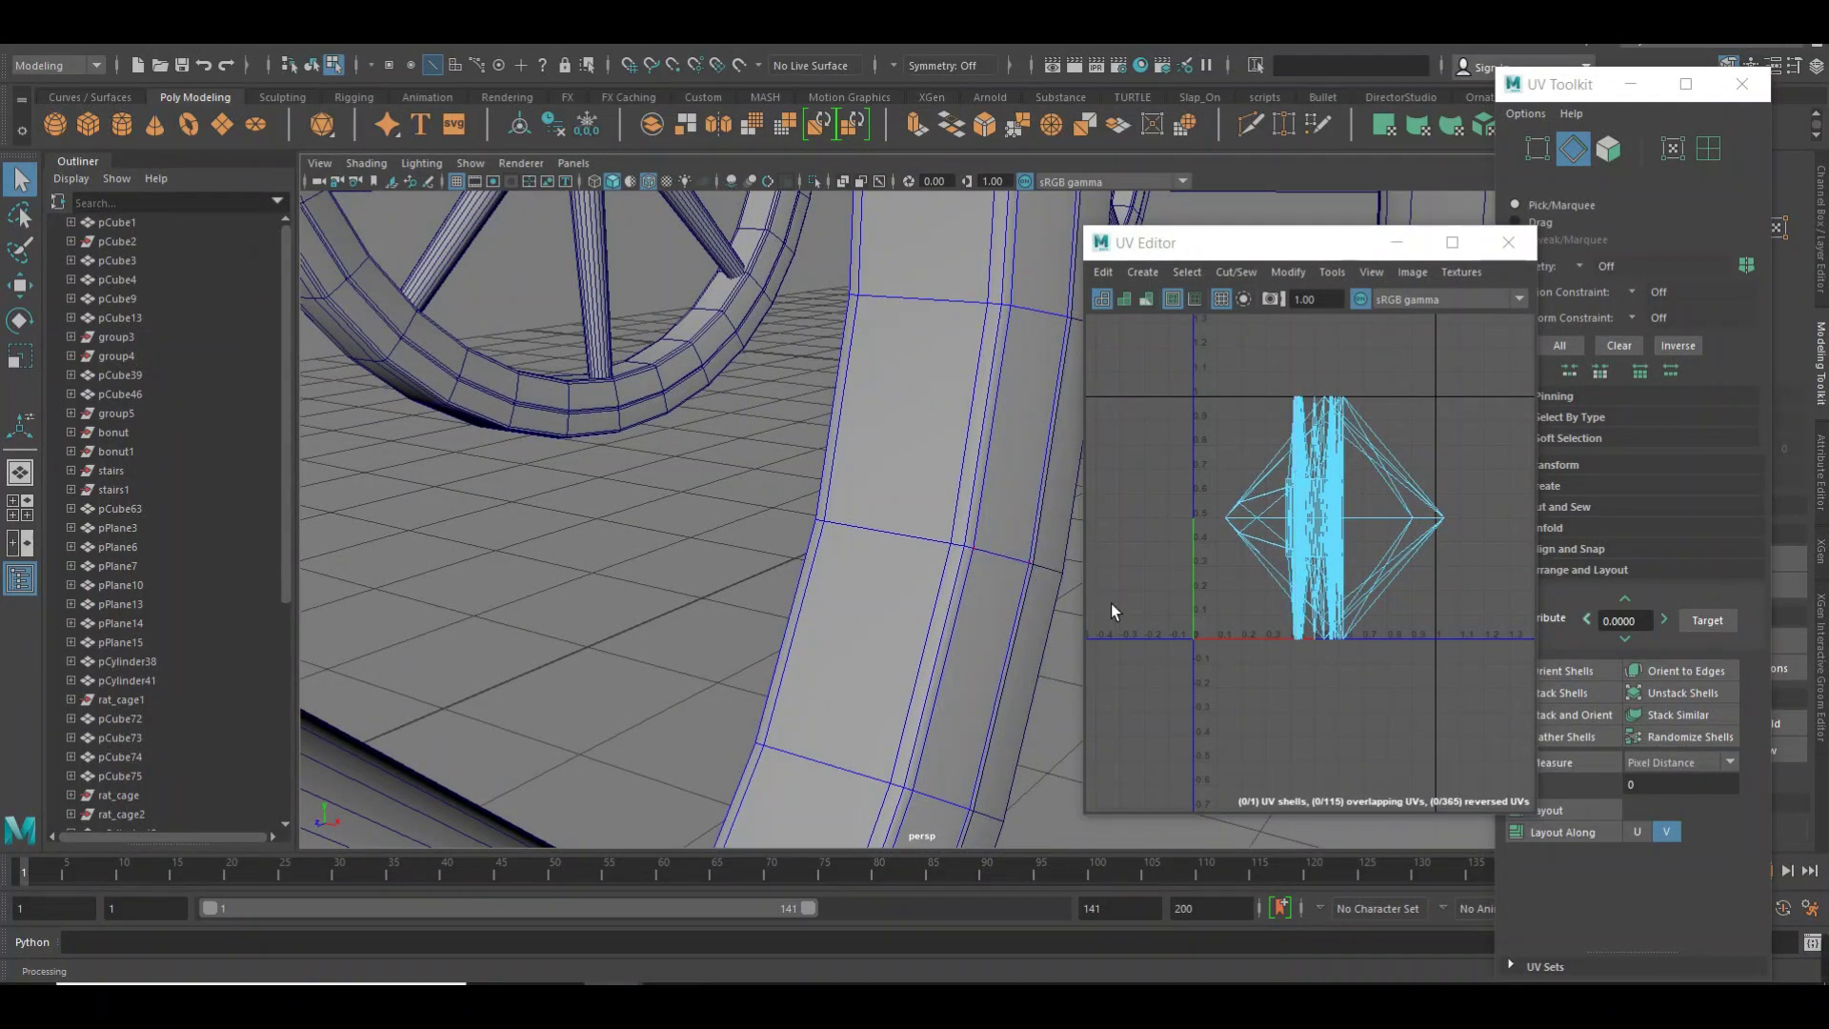
double_click(979, 541)
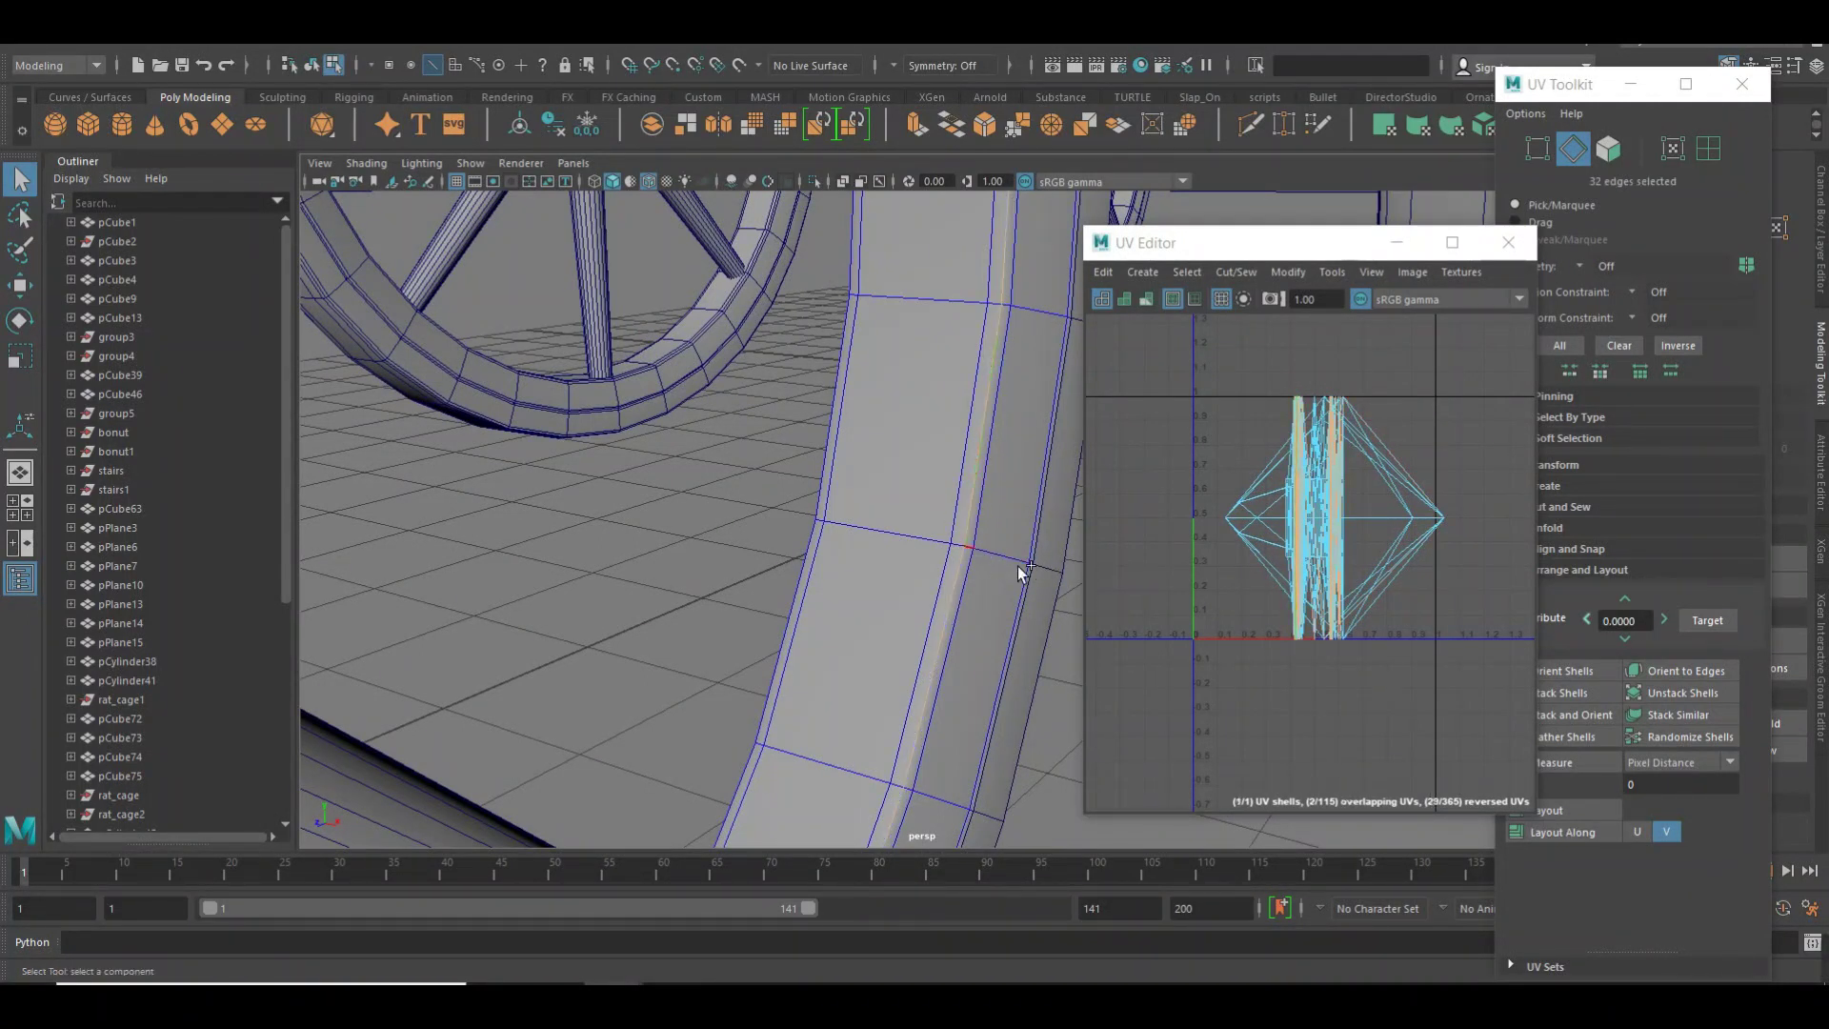
mouse_move(1353, 572)
right_down()
mouse_move(1248, 575)
mouse_move(1206, 398)
right_up()
shift+right_drag(1327, 531, 1157, 540)
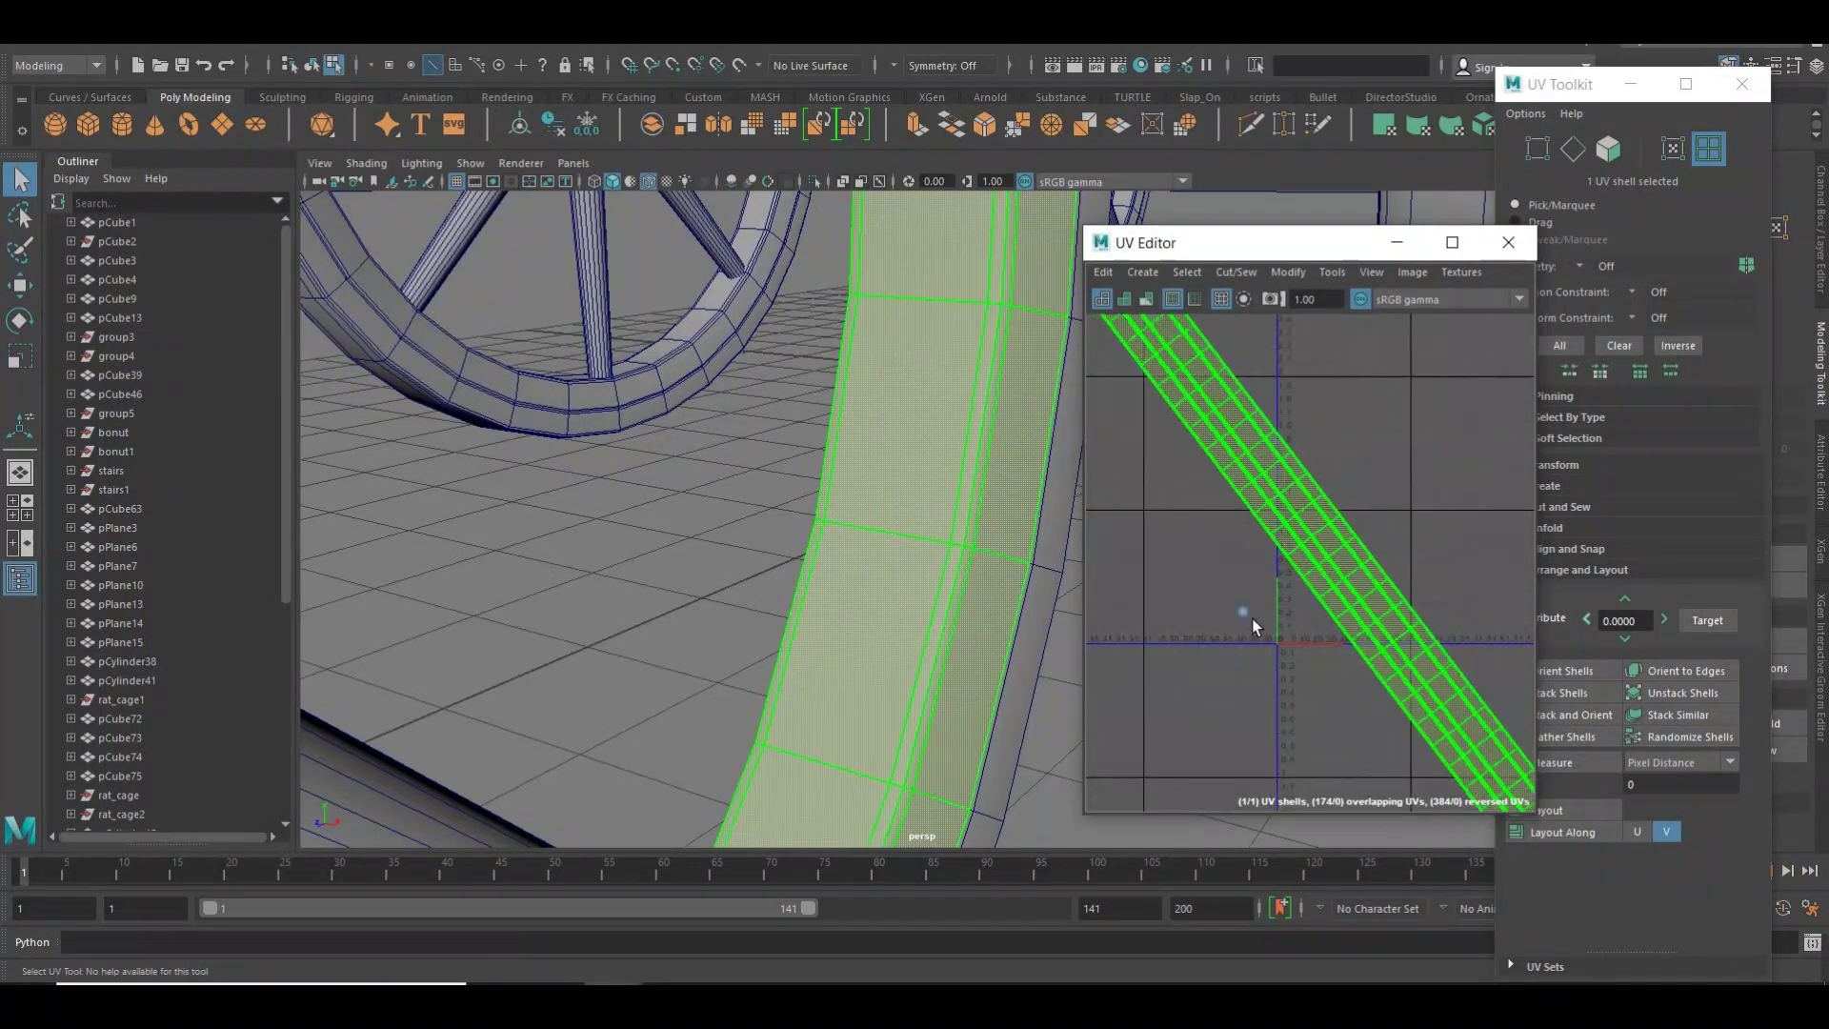
click(1574, 658)
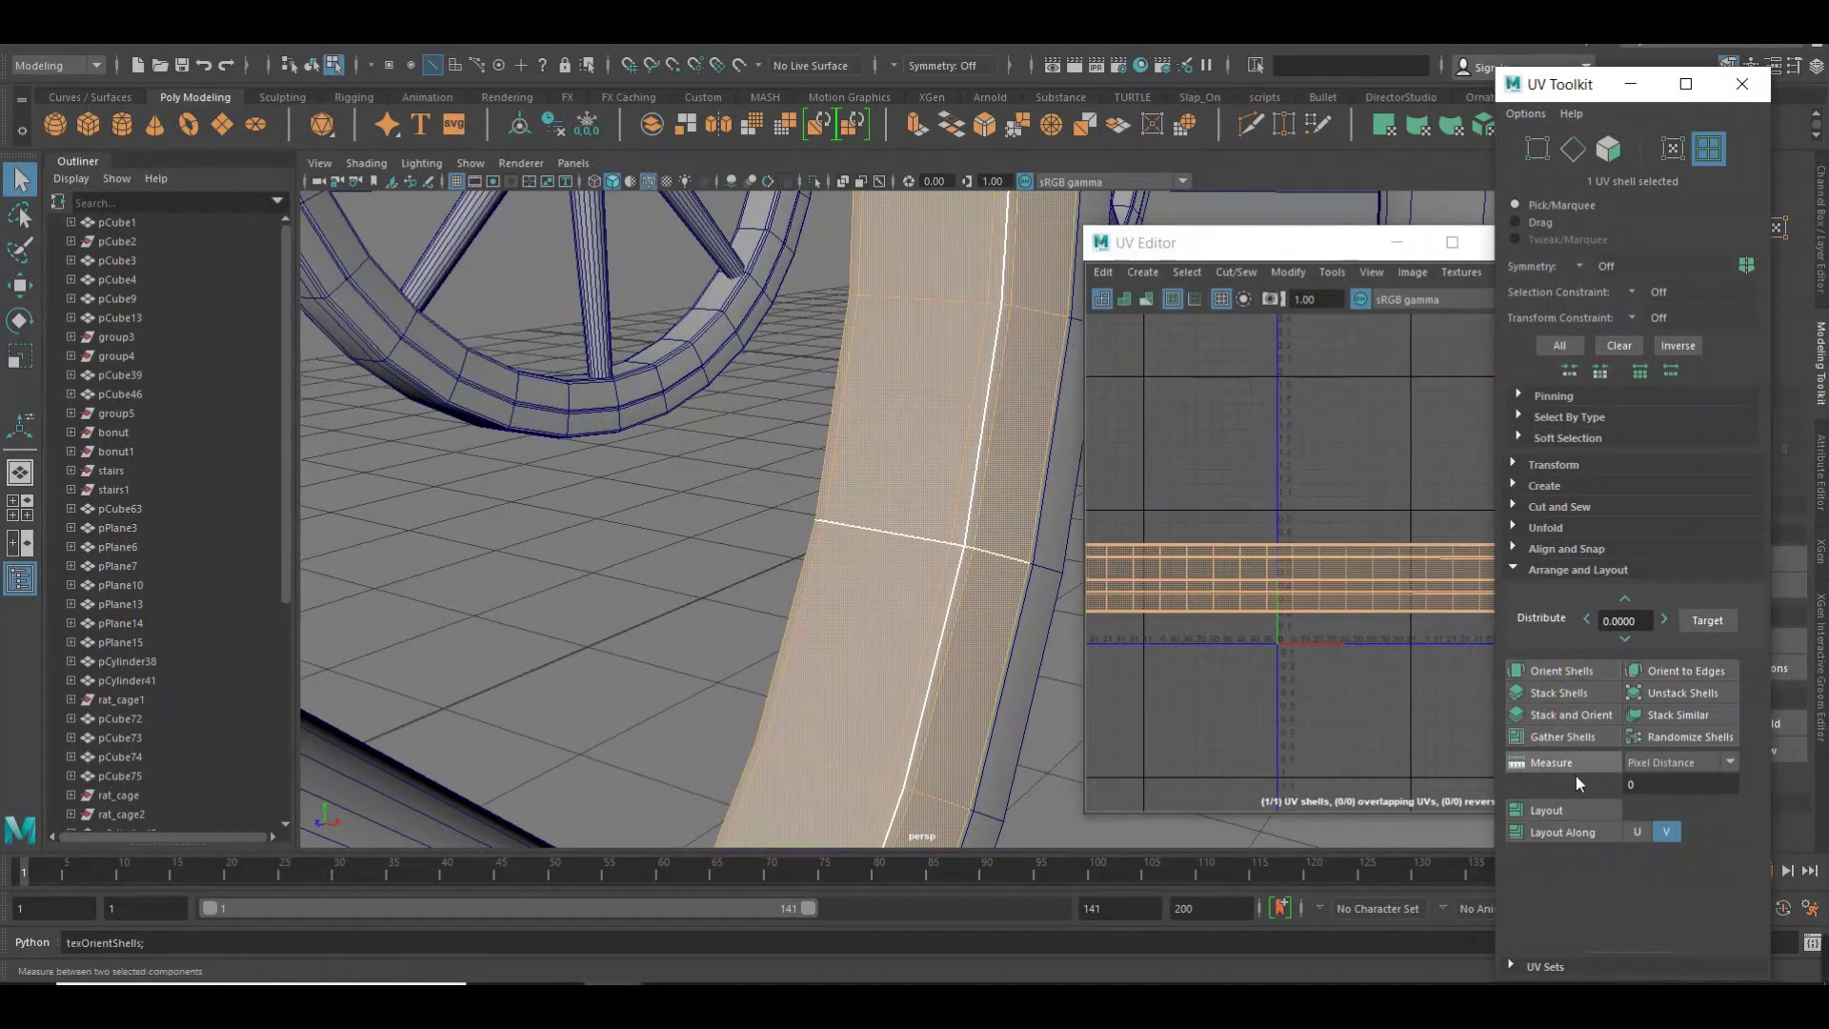
click(1591, 815)
click(1295, 704)
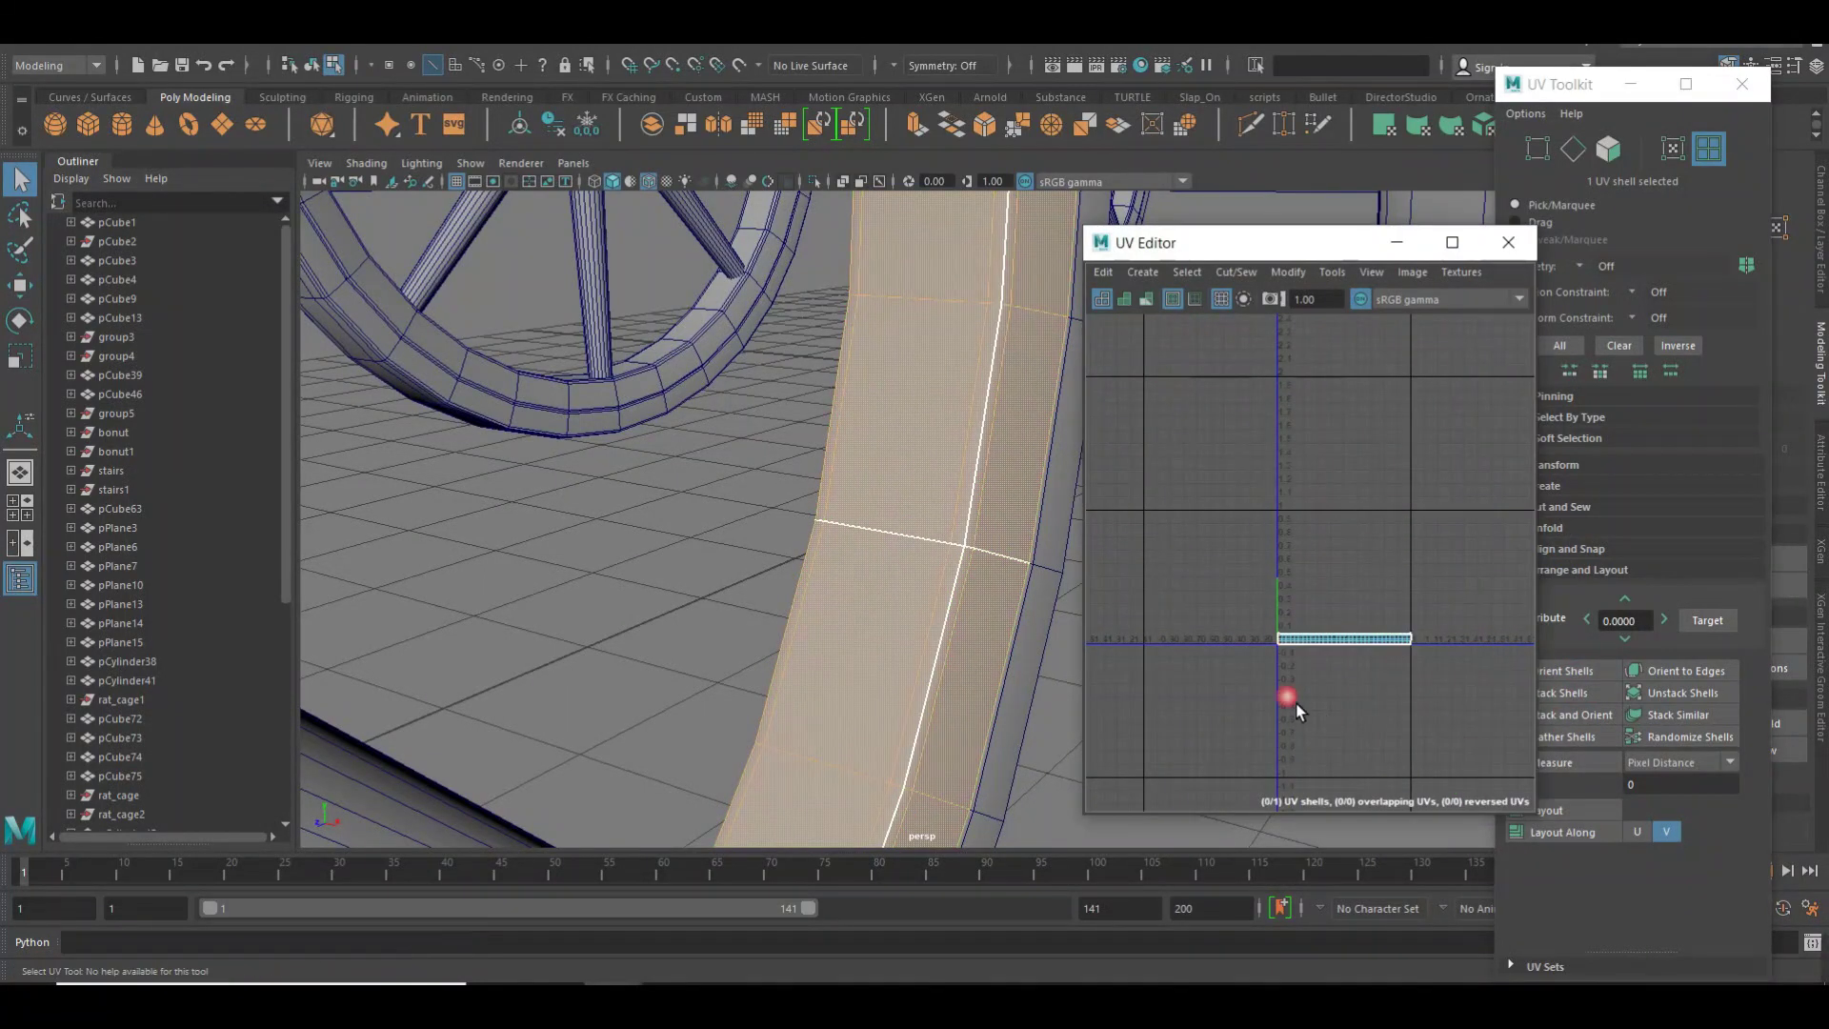
Select the next rim piece's UV shell and move in on the inner rim.
mouse_move(936, 677)
alt+right_down()
mouse_move(881, 664)
mouse_move(993, 473)
mouse_move(1101, 438)
alt+right_up()
right_drag(1281, 543, 1233, 455)
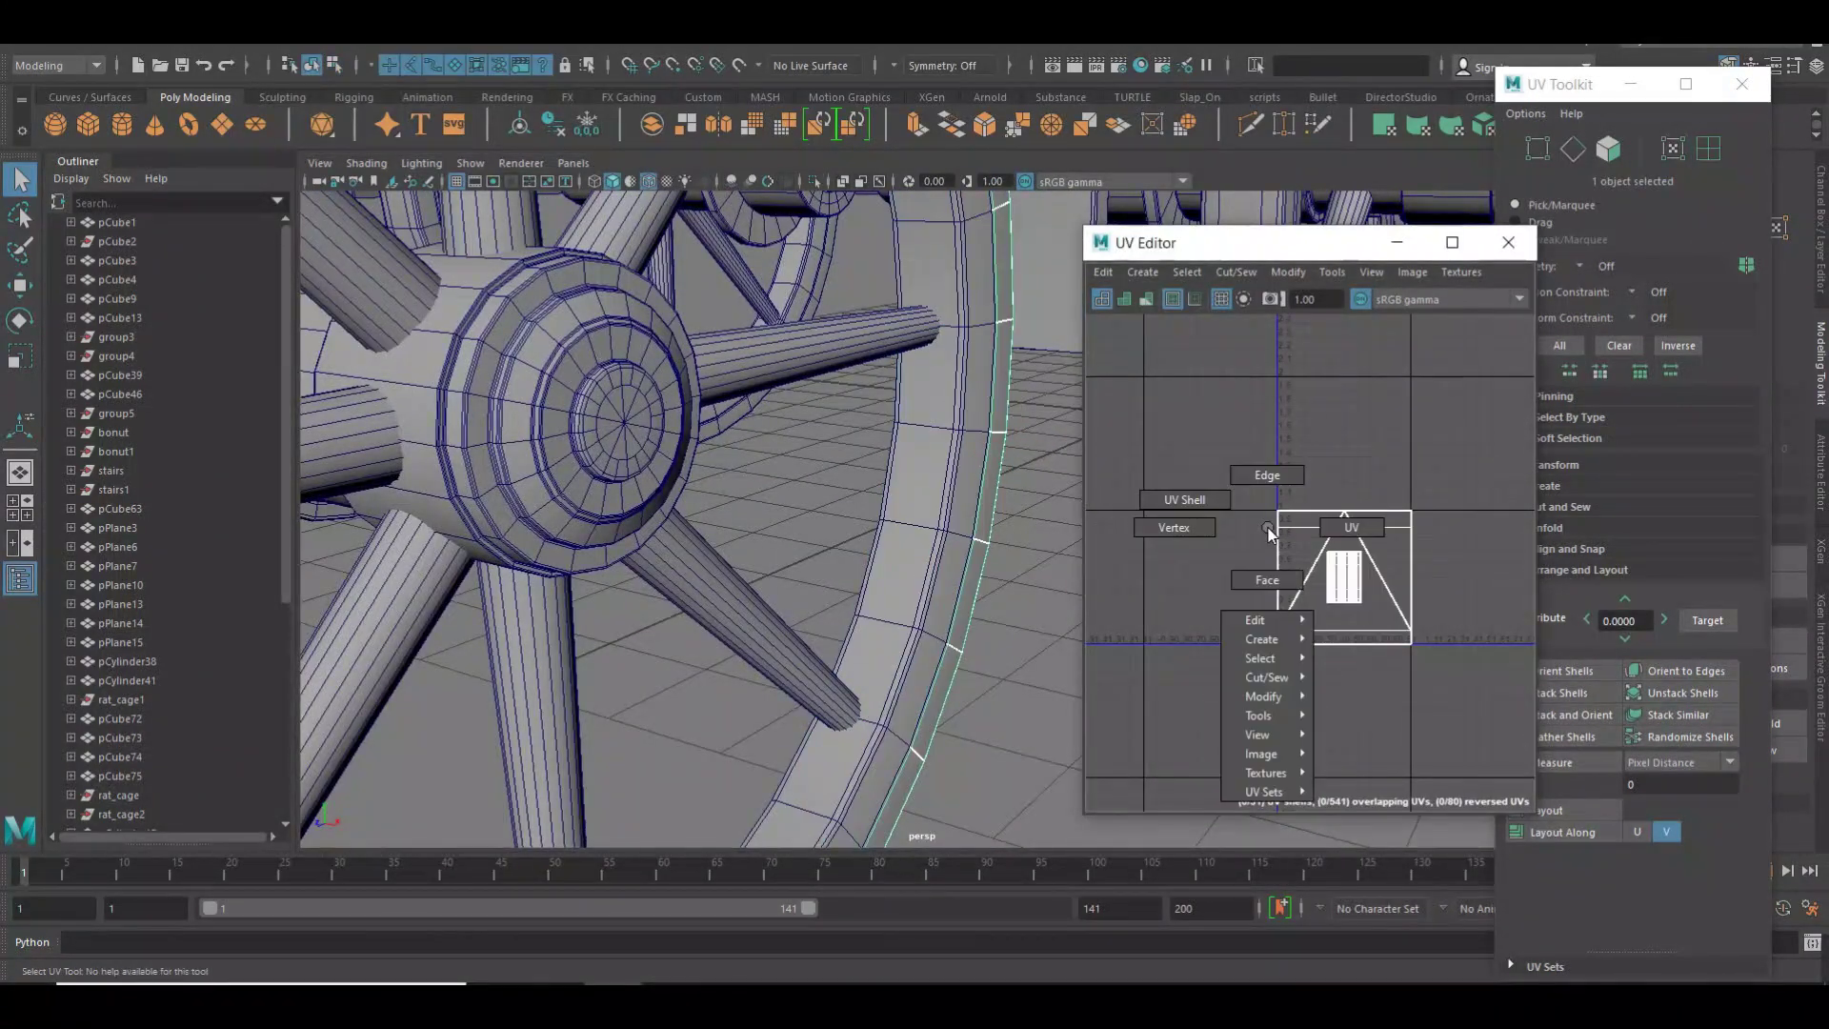
click(1372, 563)
right_drag(1374, 564, 1184, 500)
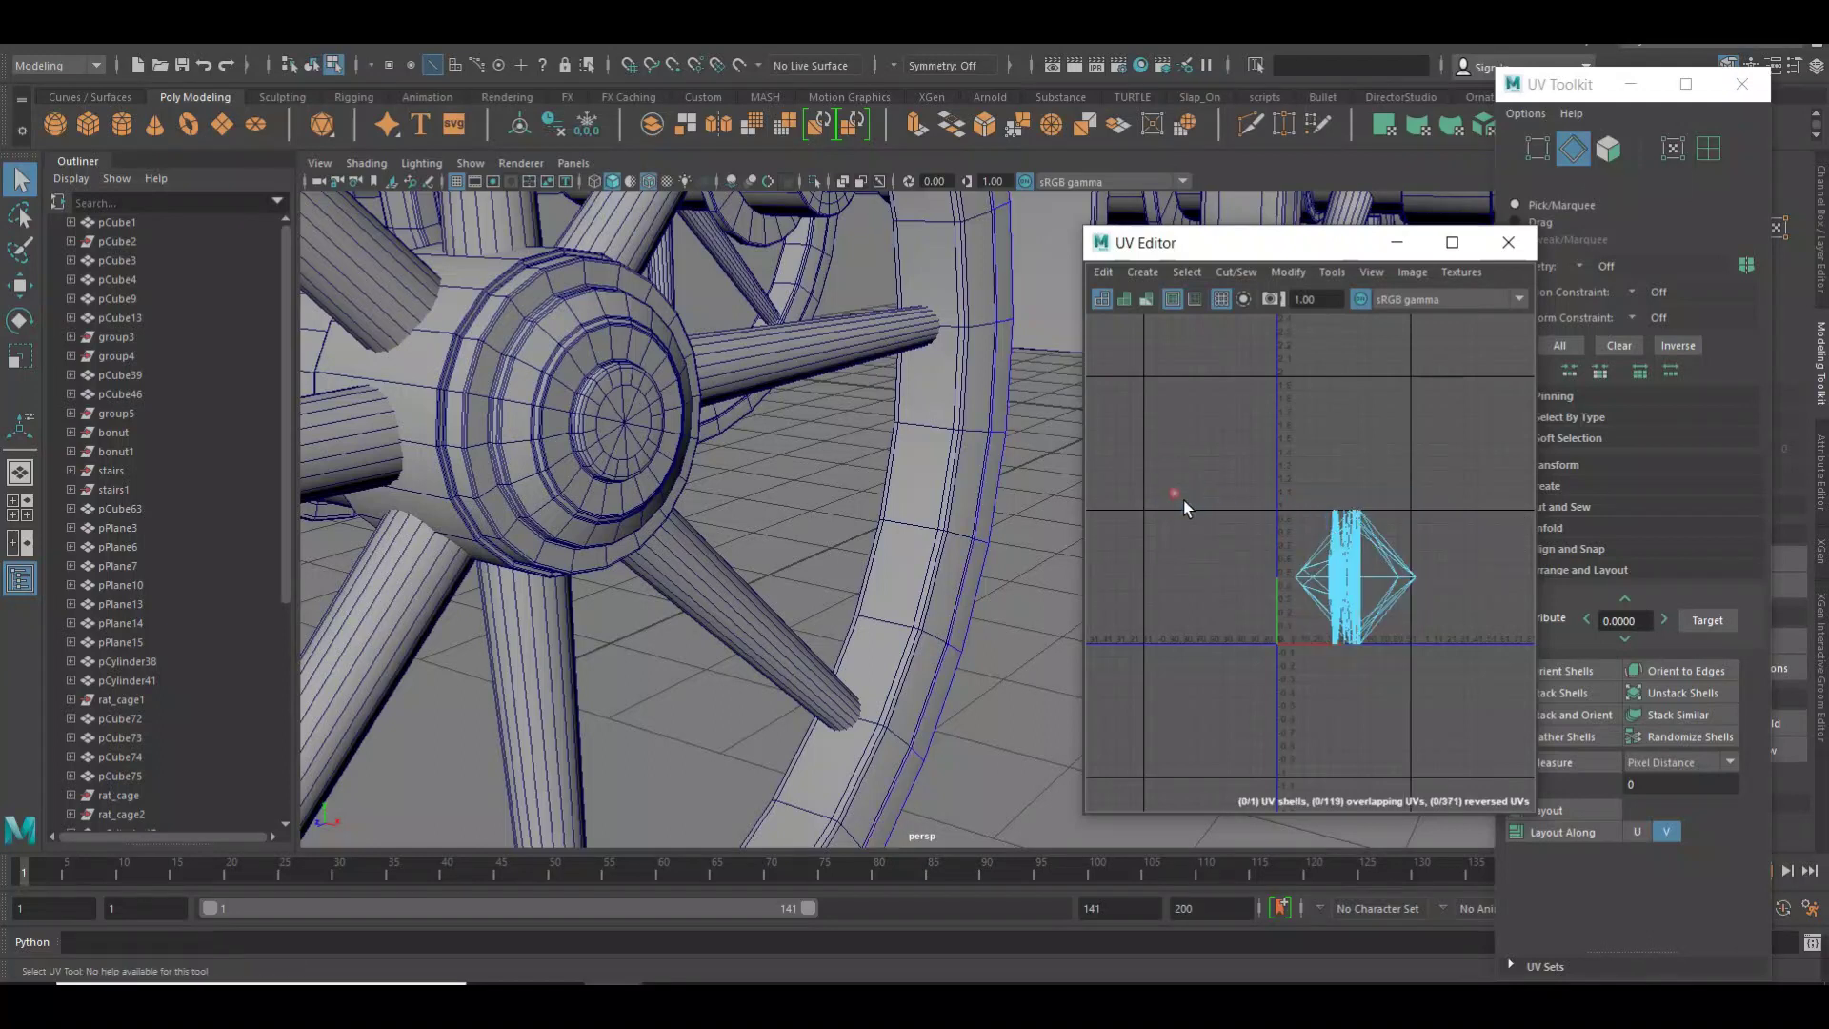
alt+right_drag(952, 609, 829, 638)
alt+drag(829, 639, 642, 583)
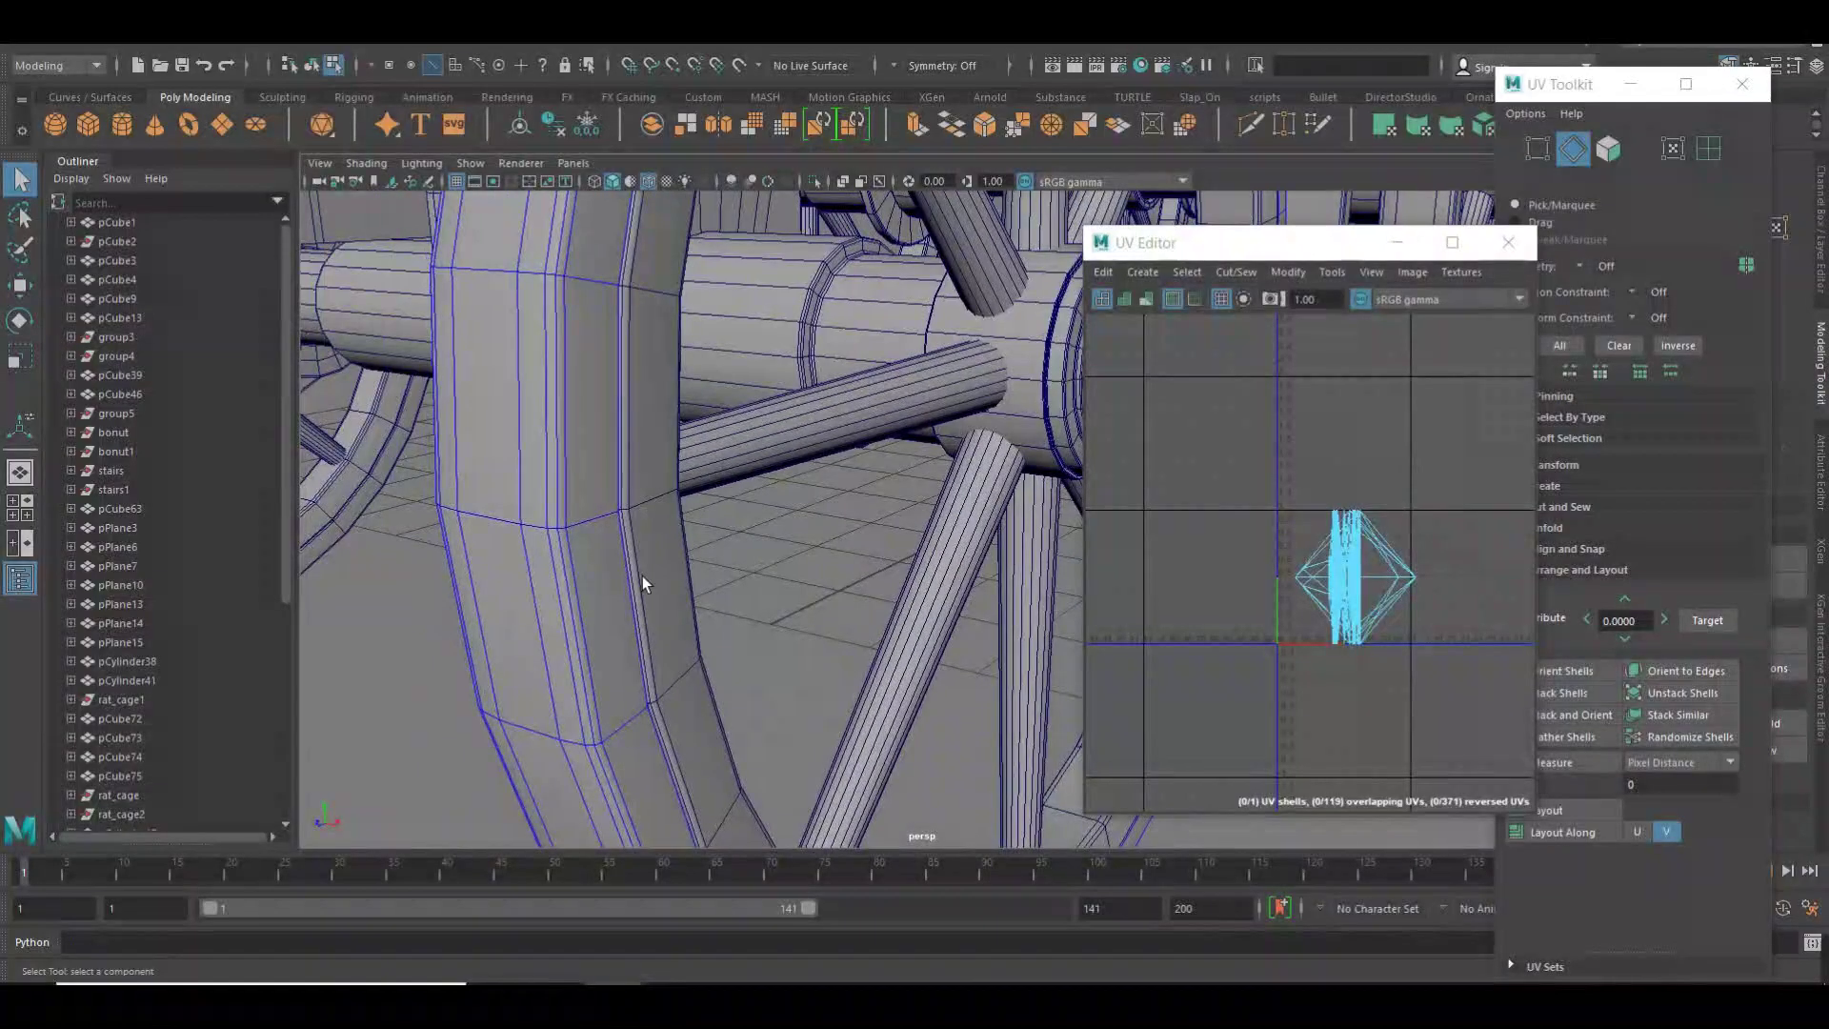
Select seam loops on the inner rim, then unfold, orient and pack its shell into 0–1.
double_click(566, 541)
shift+double_click(505, 524)
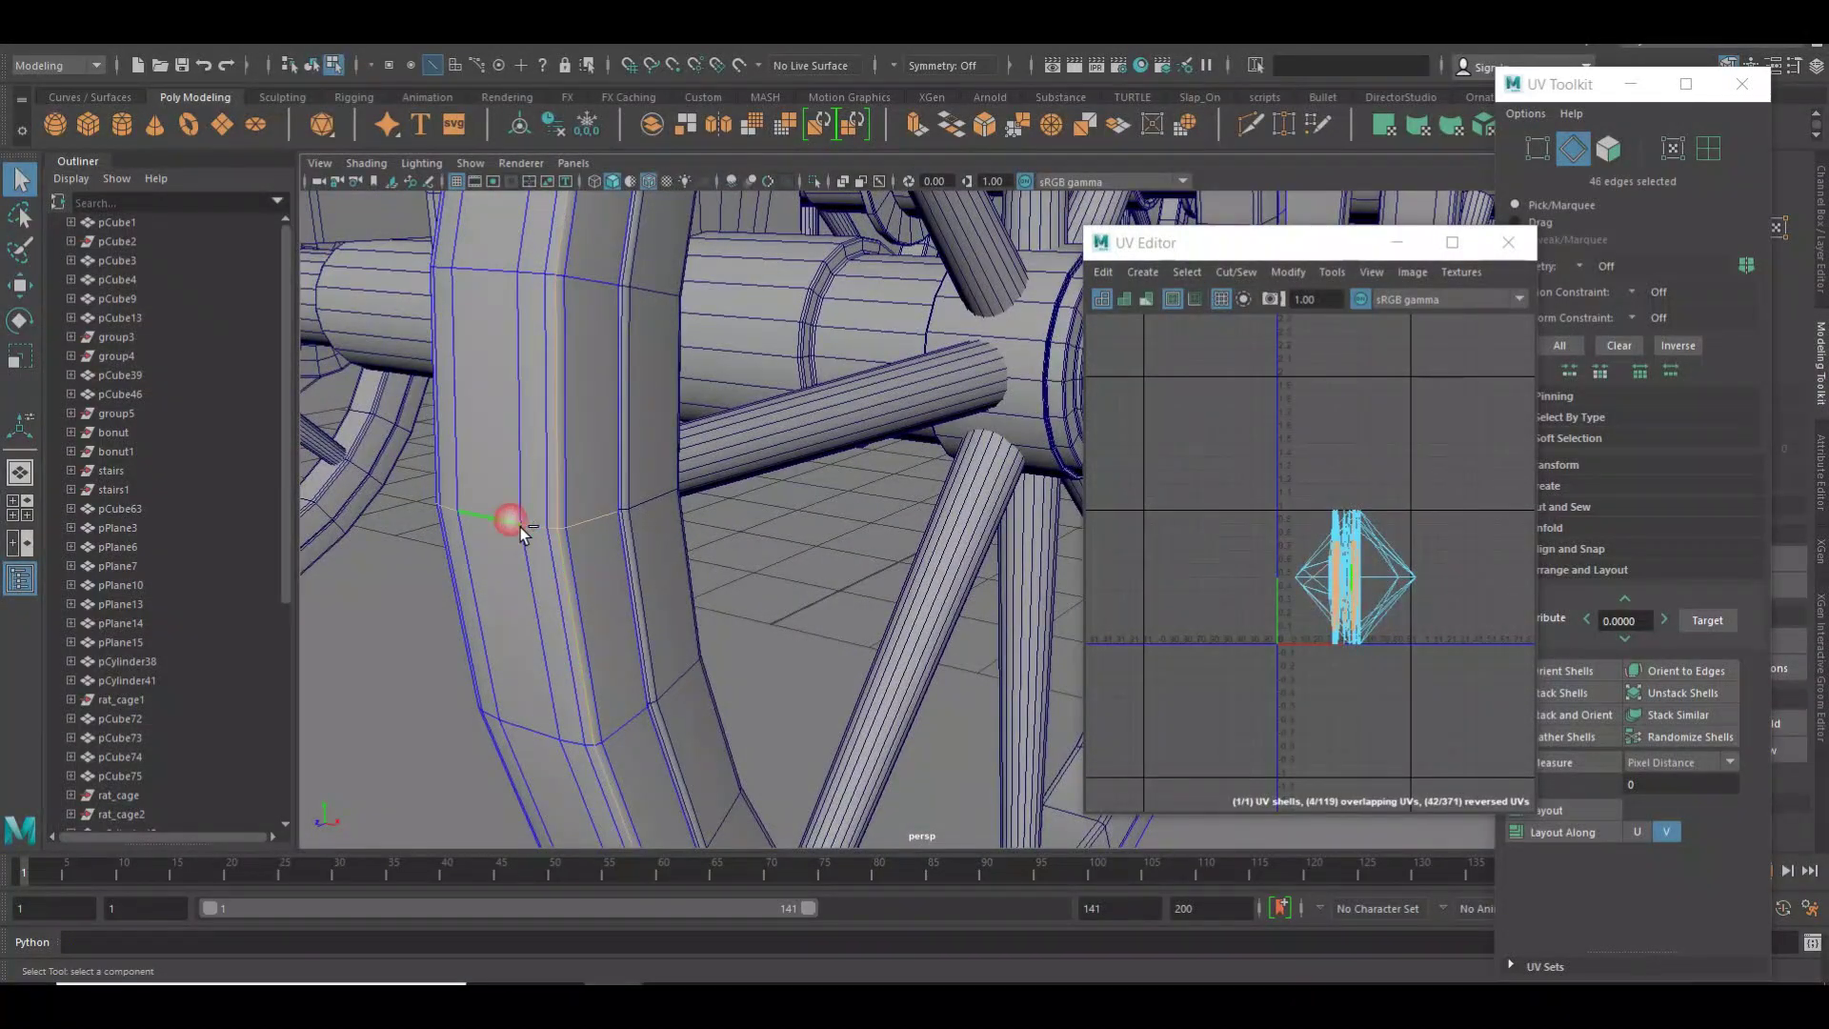
right_drag(1274, 523, 1213, 470)
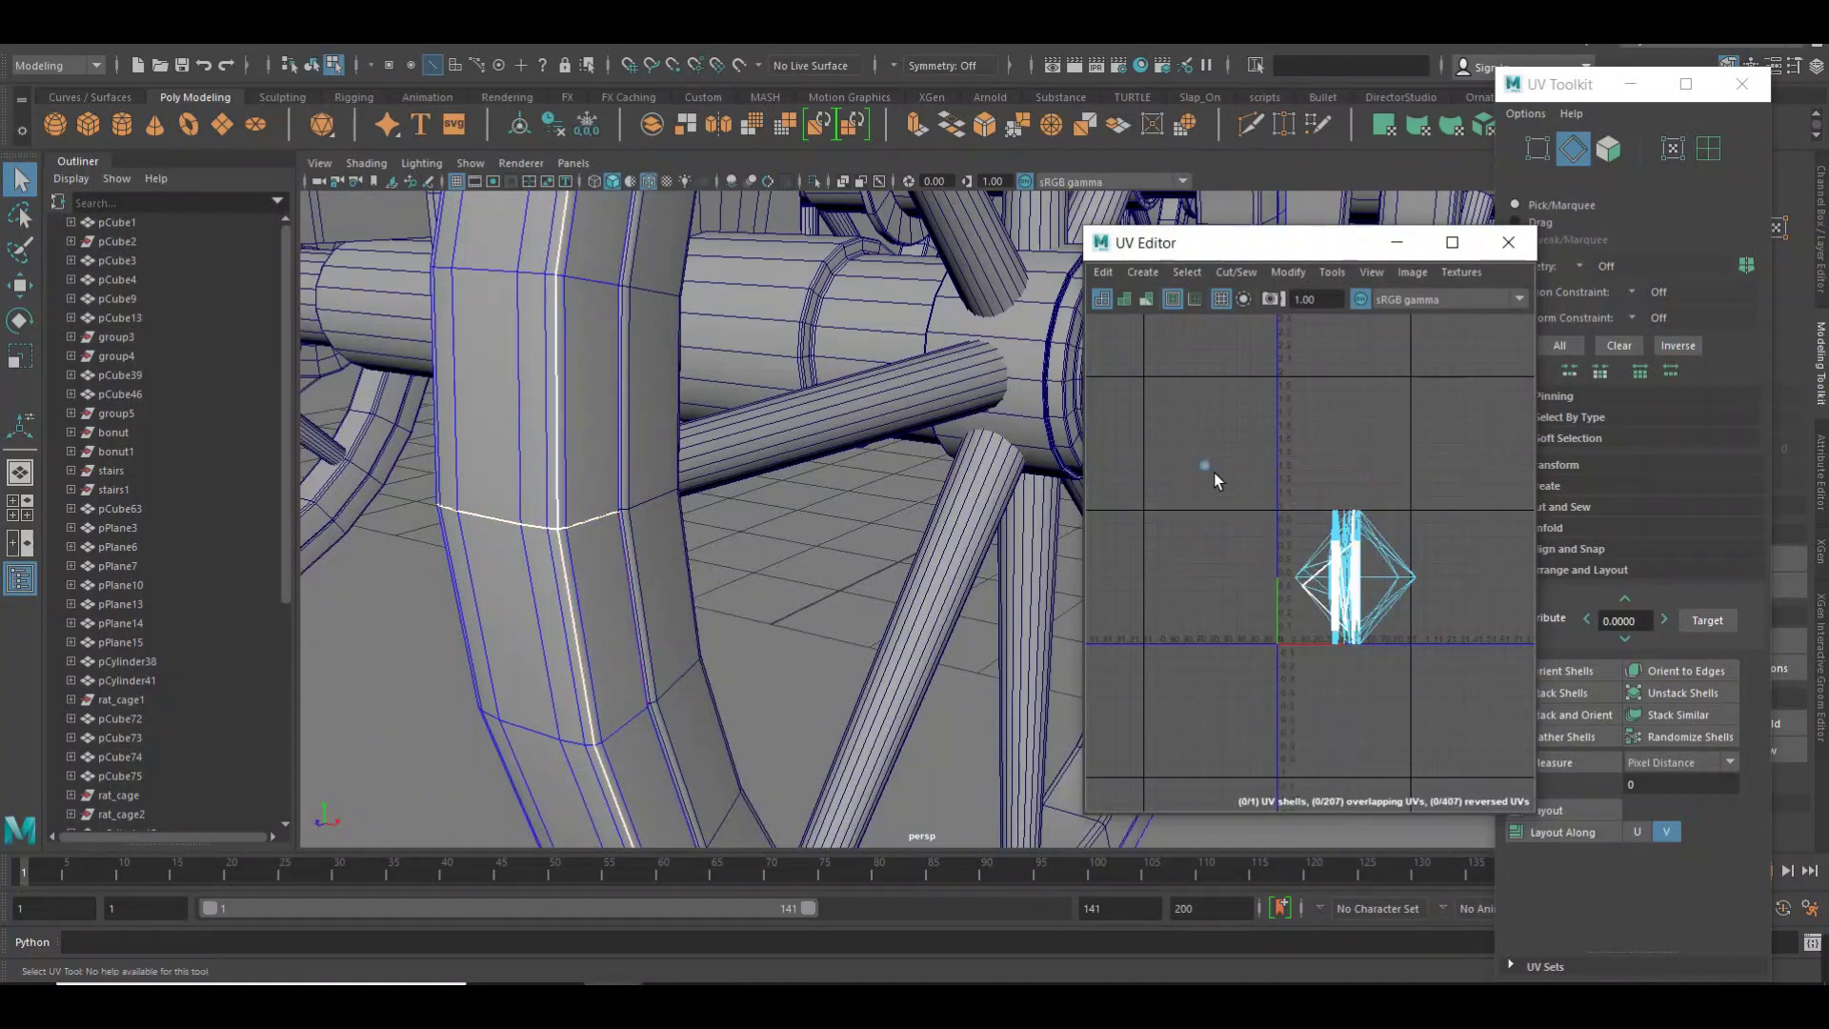
click(1366, 572)
shift+right_drag(1365, 571, 1360, 569)
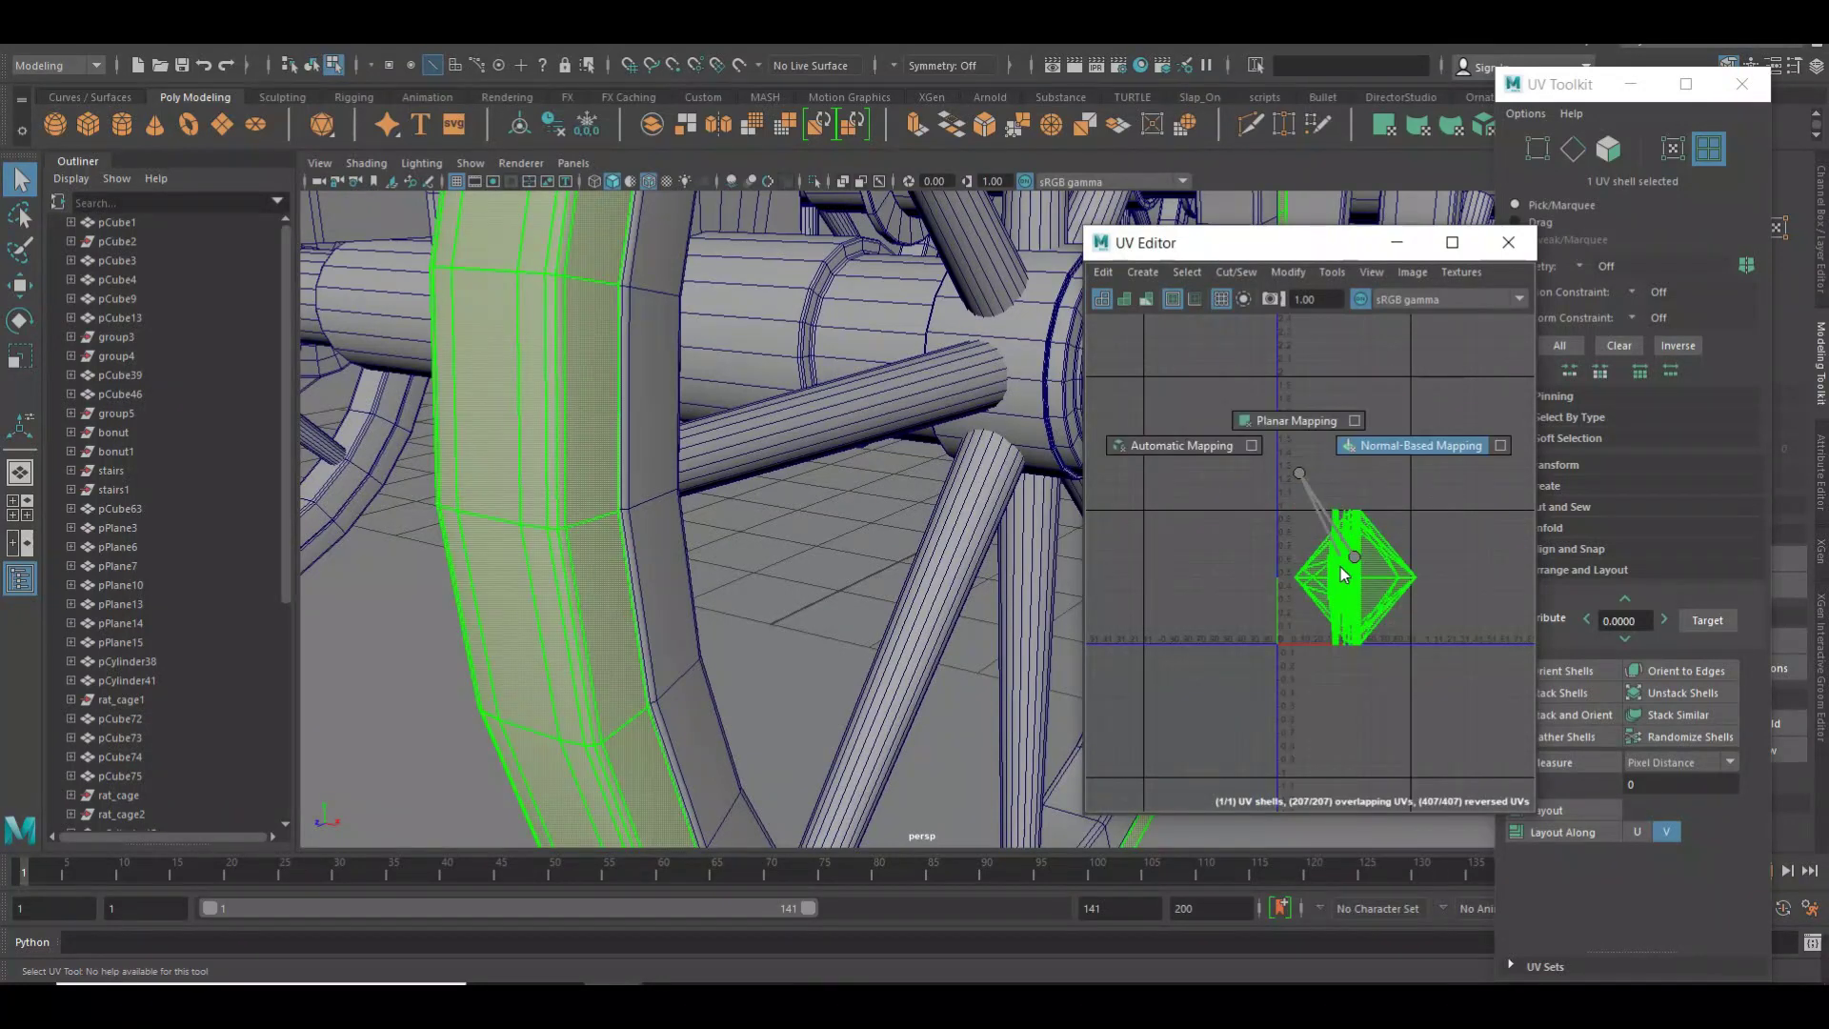
shift+right_drag(1361, 569, 1185, 562)
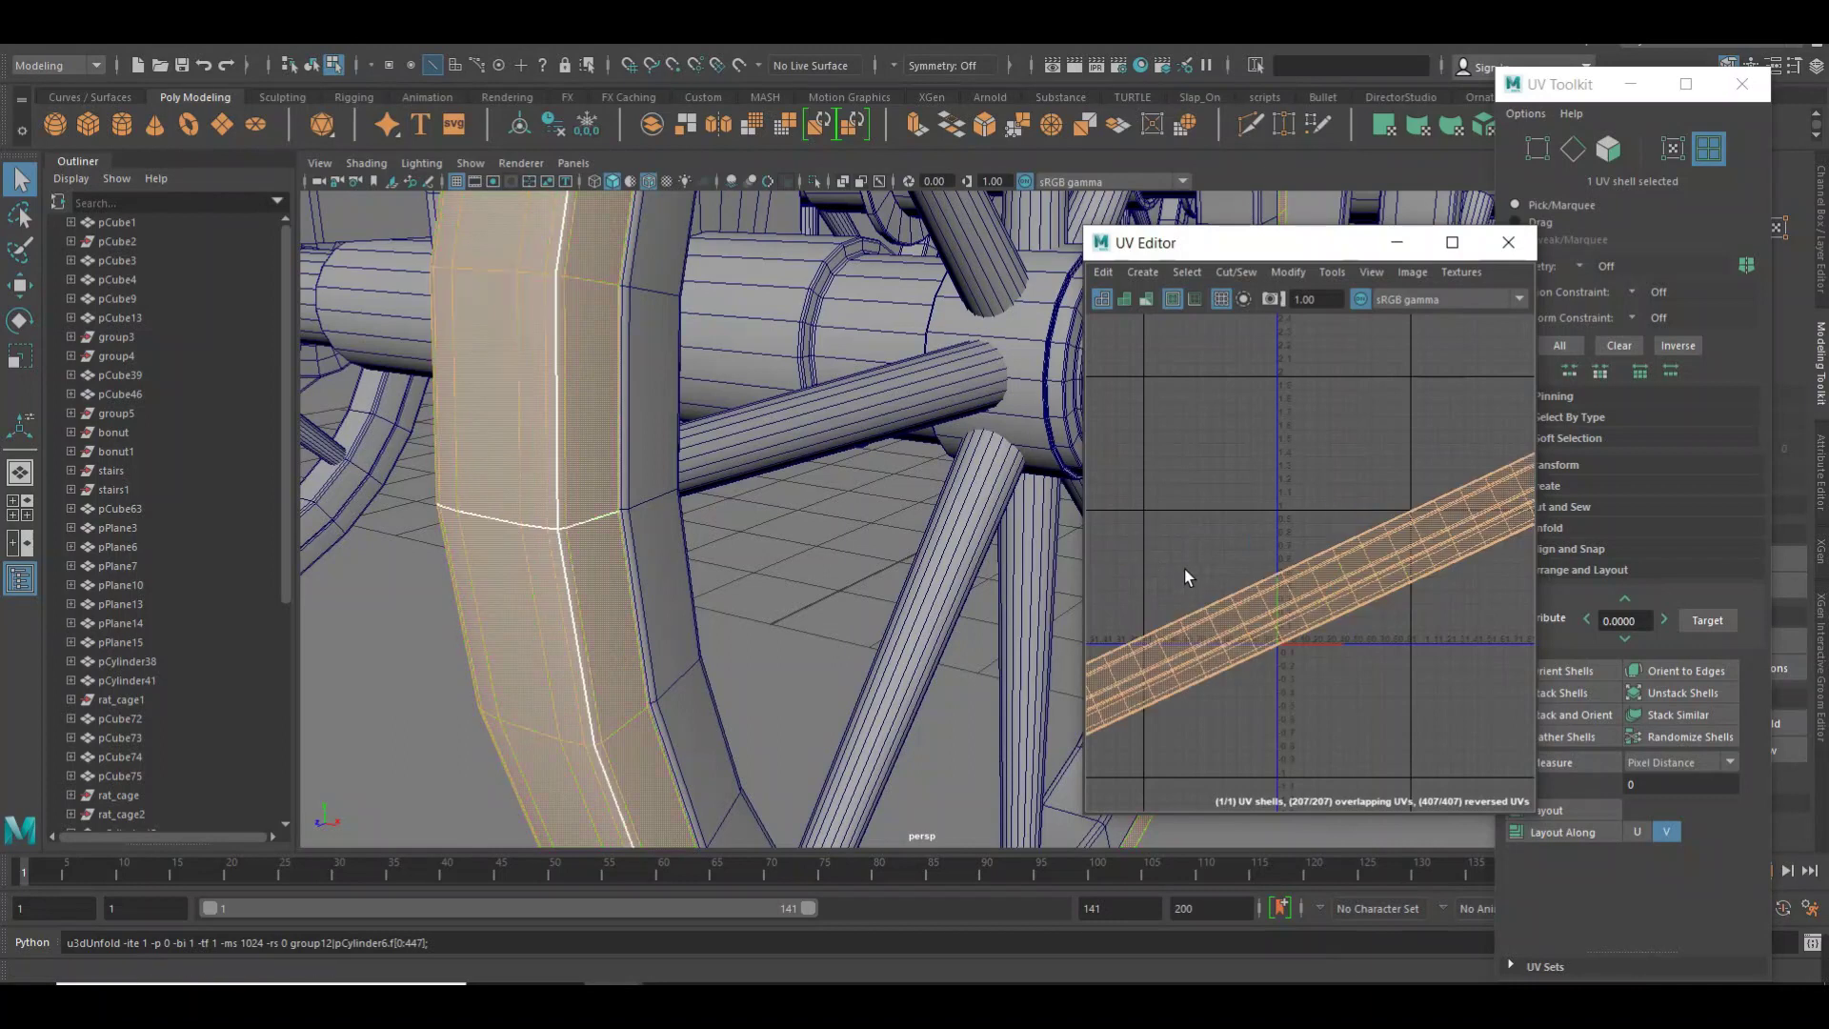
click(1581, 673)
click(1599, 811)
click(1278, 708)
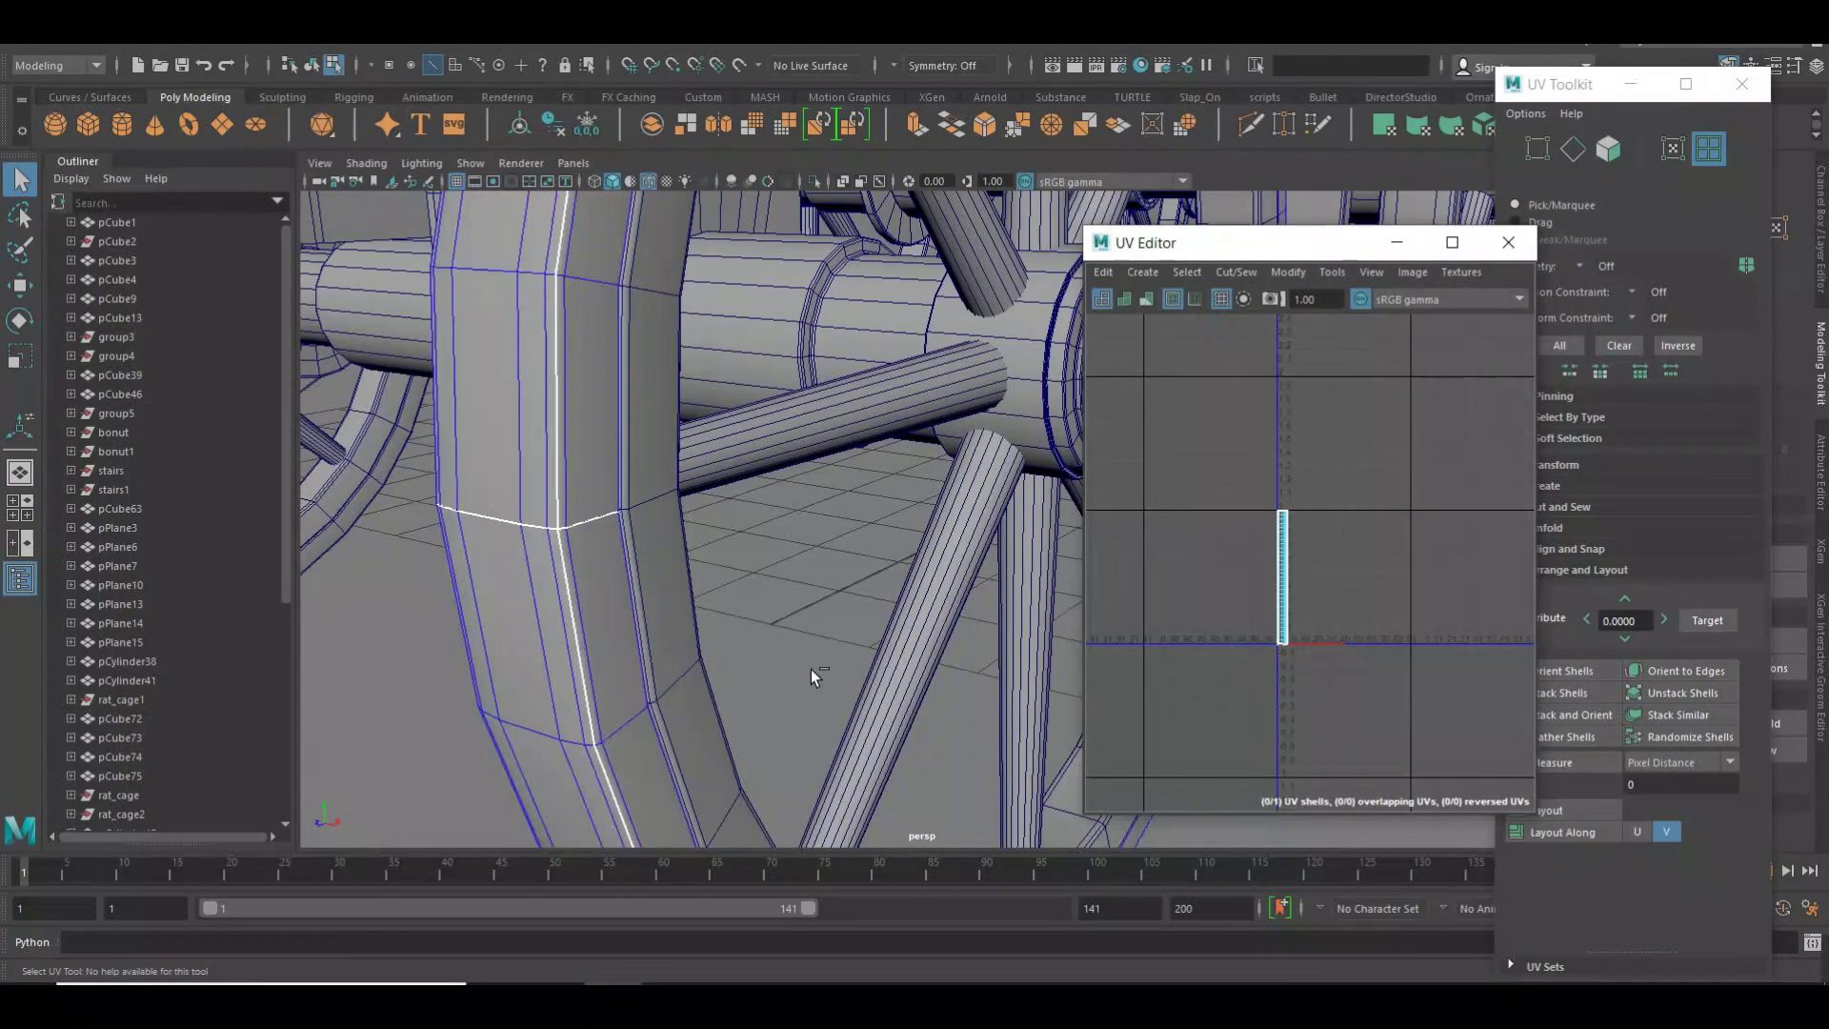
scroll(810, 669, down, 8)
right_drag(772, 477, 661, 548)
mouse_move(791, 676)
alt+mouse_down()
mouse_move(747, 642)
mouse_move(752, 686)
mouse_move(764, 667)
alt+mouse_up()
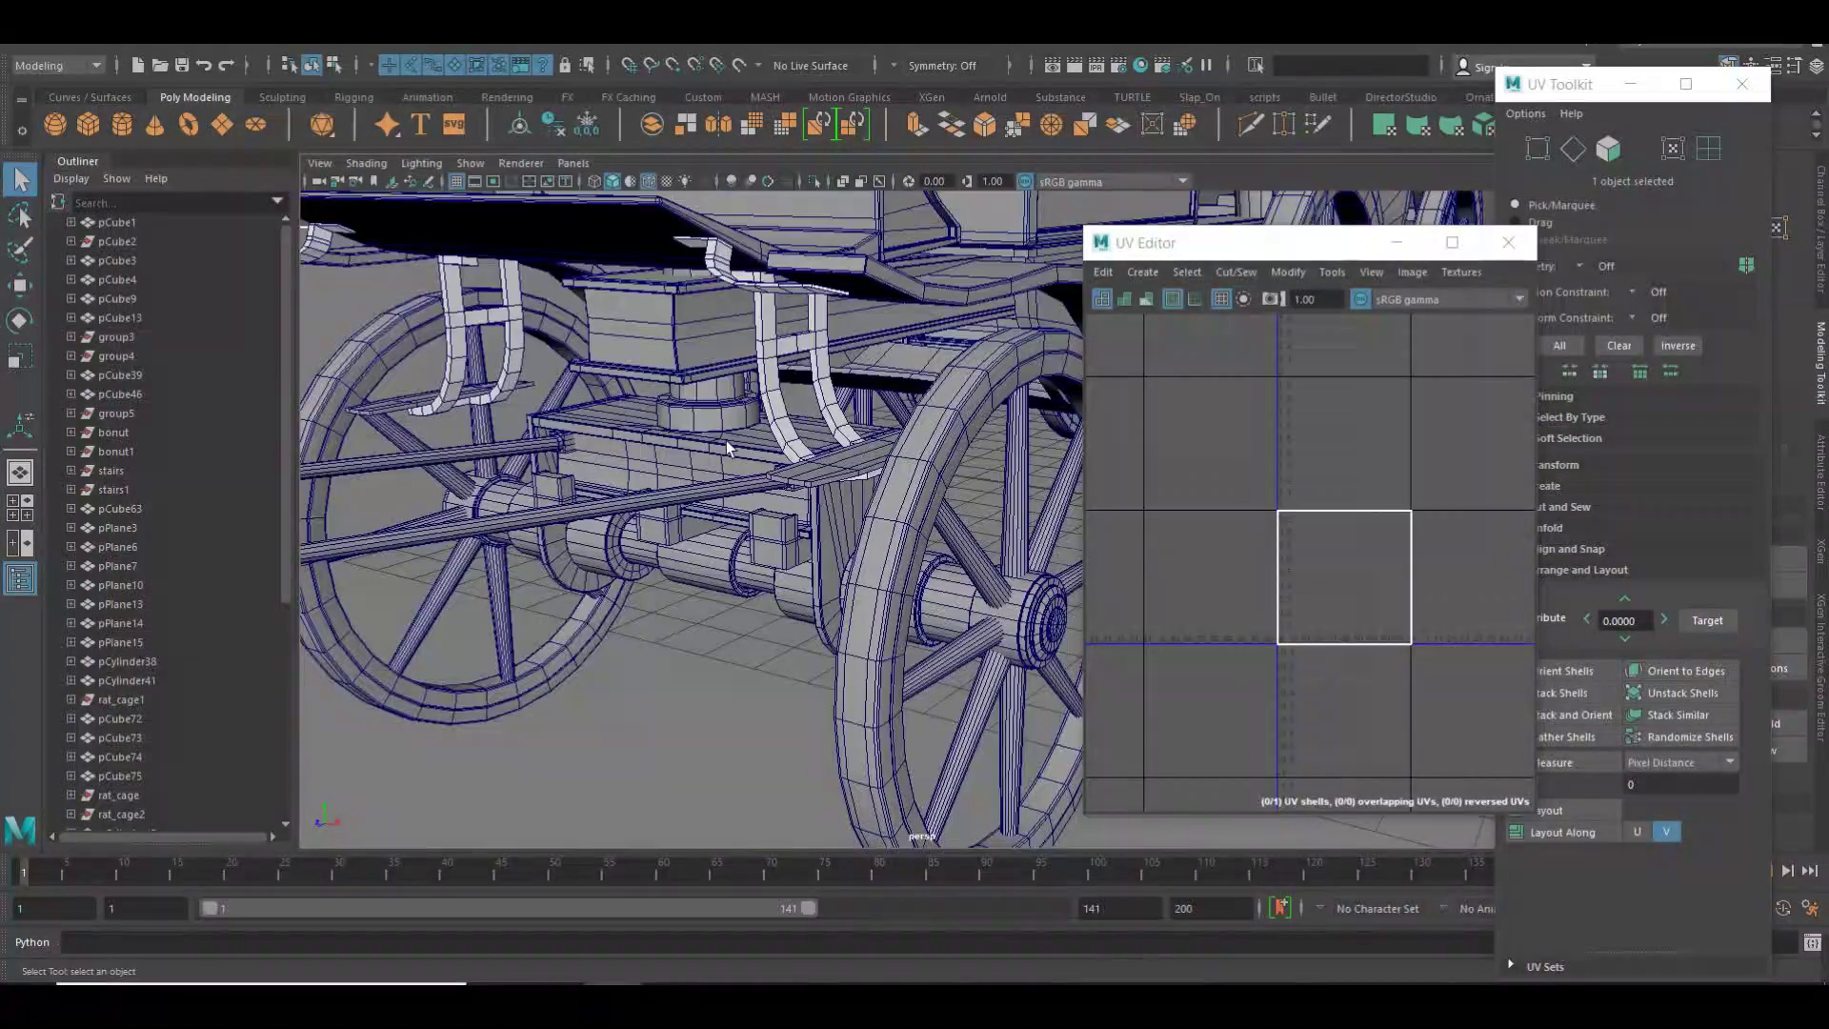
Isolate the carriage step and sew its 211 UV pieces into one shell.
click(784, 444)
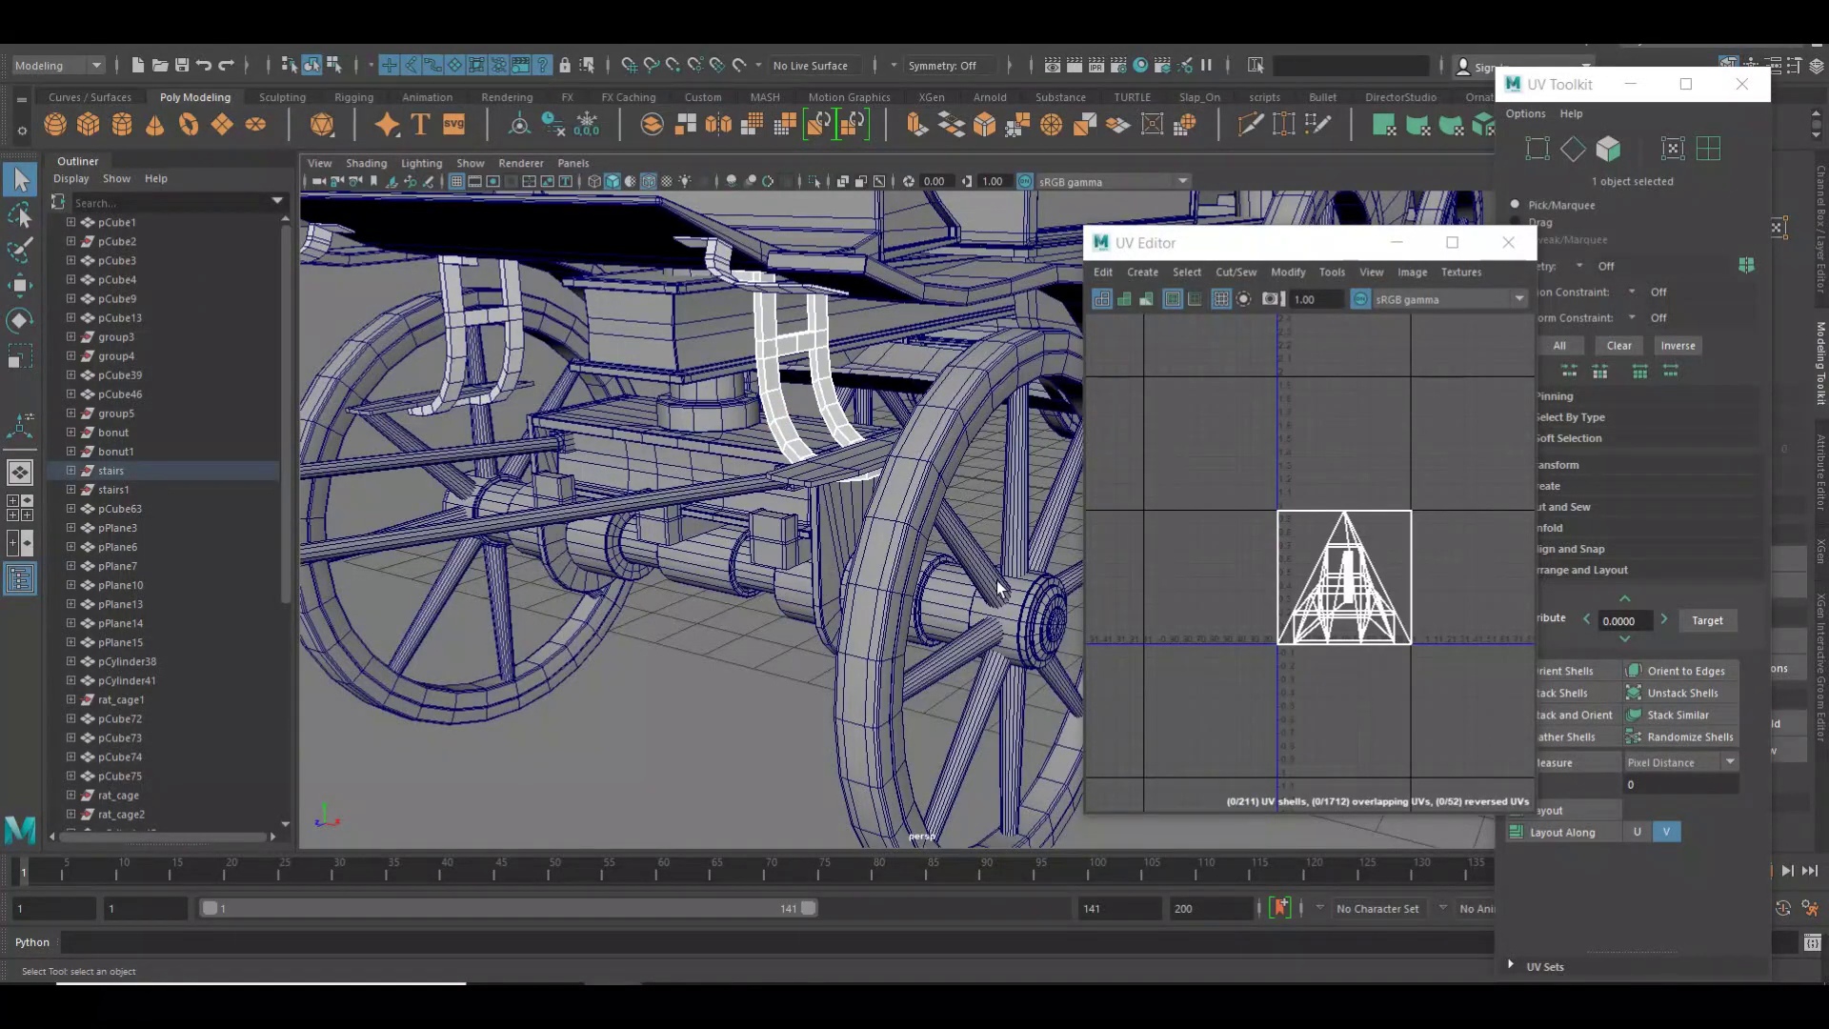
click(825, 183)
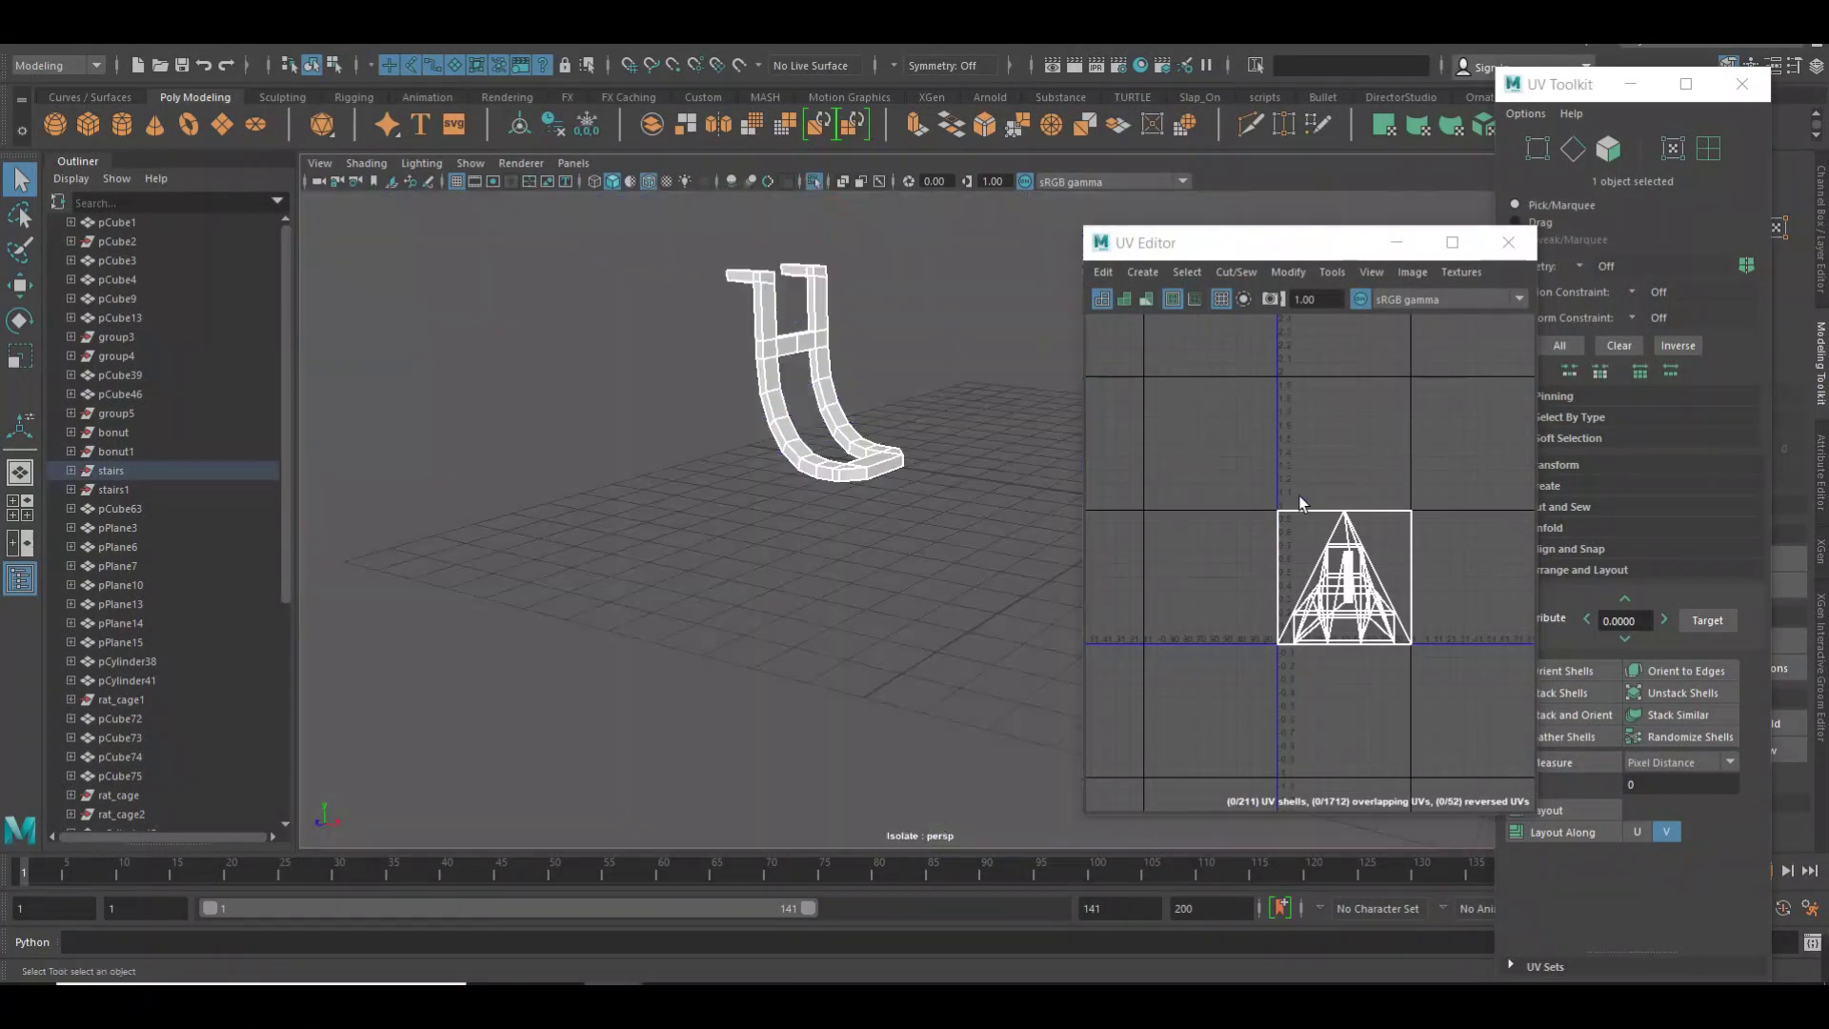
key(F12)
right_drag(1315, 519, 1311, 484)
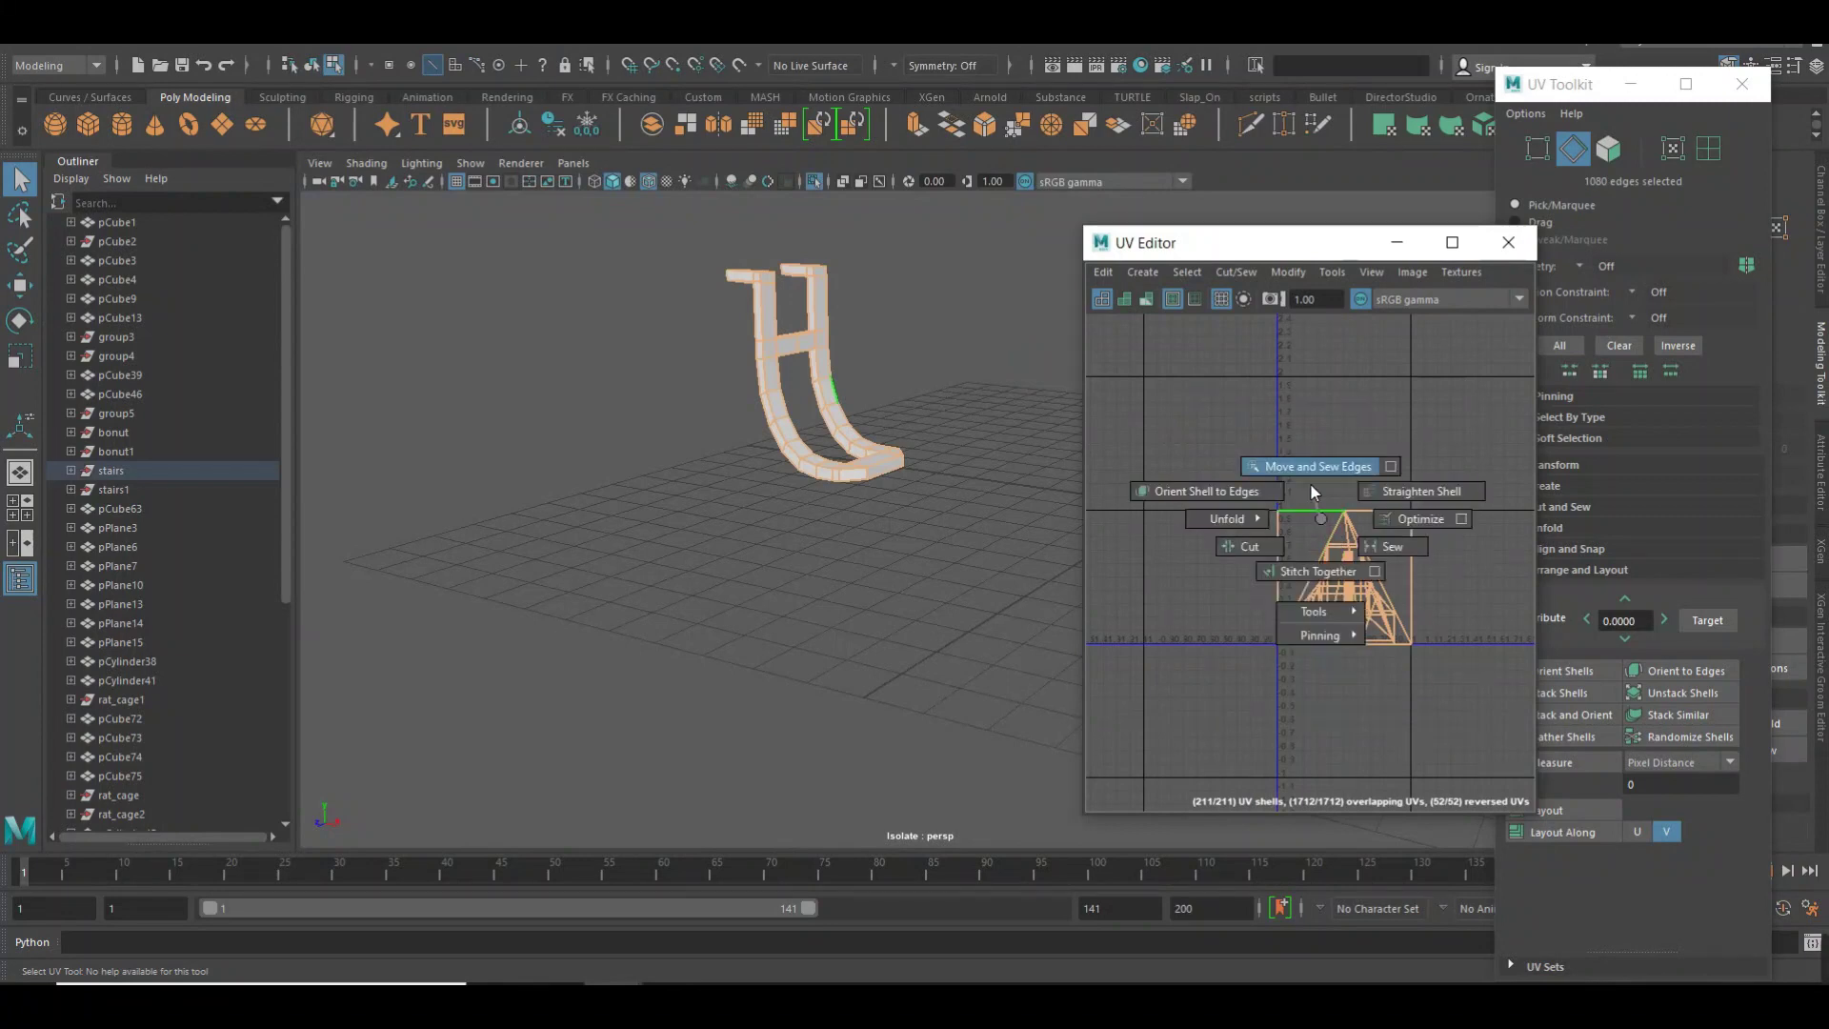
Select all the step's vertices and merge them at a 0.01 distance threshold.
mouse_move(807, 482)
alt+mouse_down()
mouse_move(793, 552)
mouse_move(638, 611)
alt+mouse_up()
alt+right_drag(638, 611, 748, 625)
alt+middle_drag(748, 625, 911, 617)
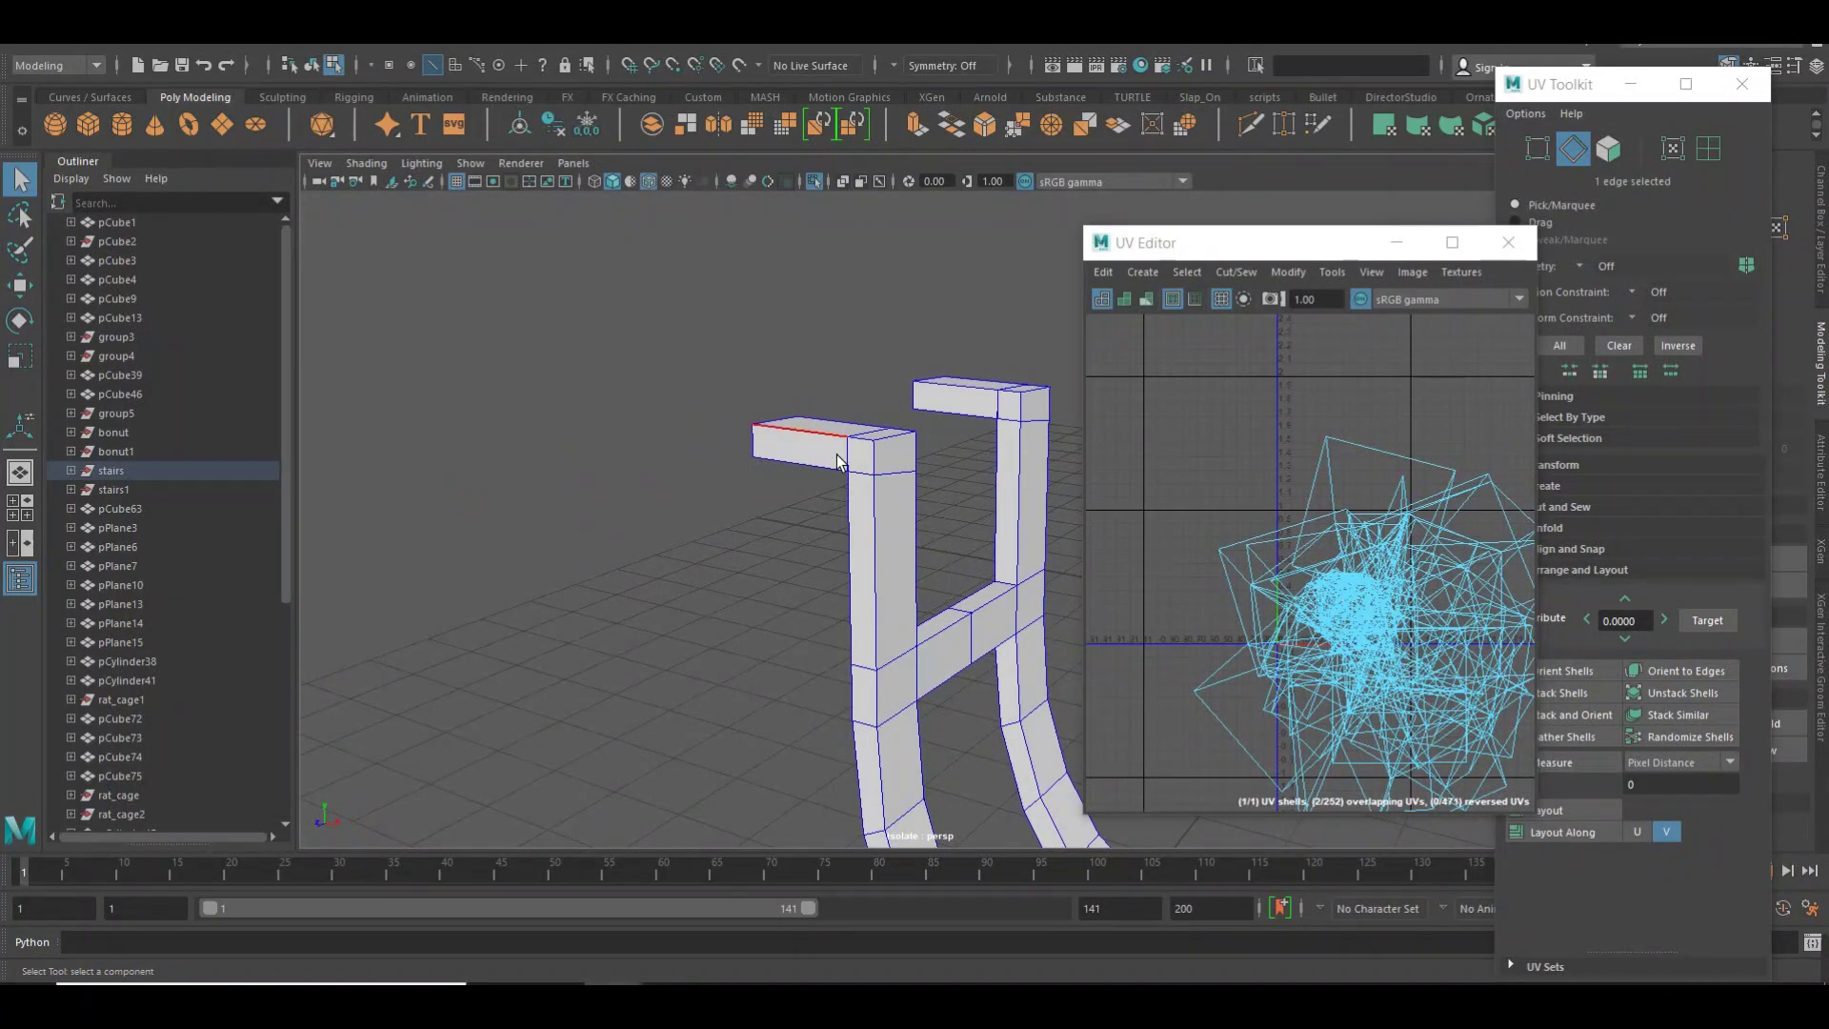
right_drag(817, 430, 707, 420)
scroll(707, 420, down, 5)
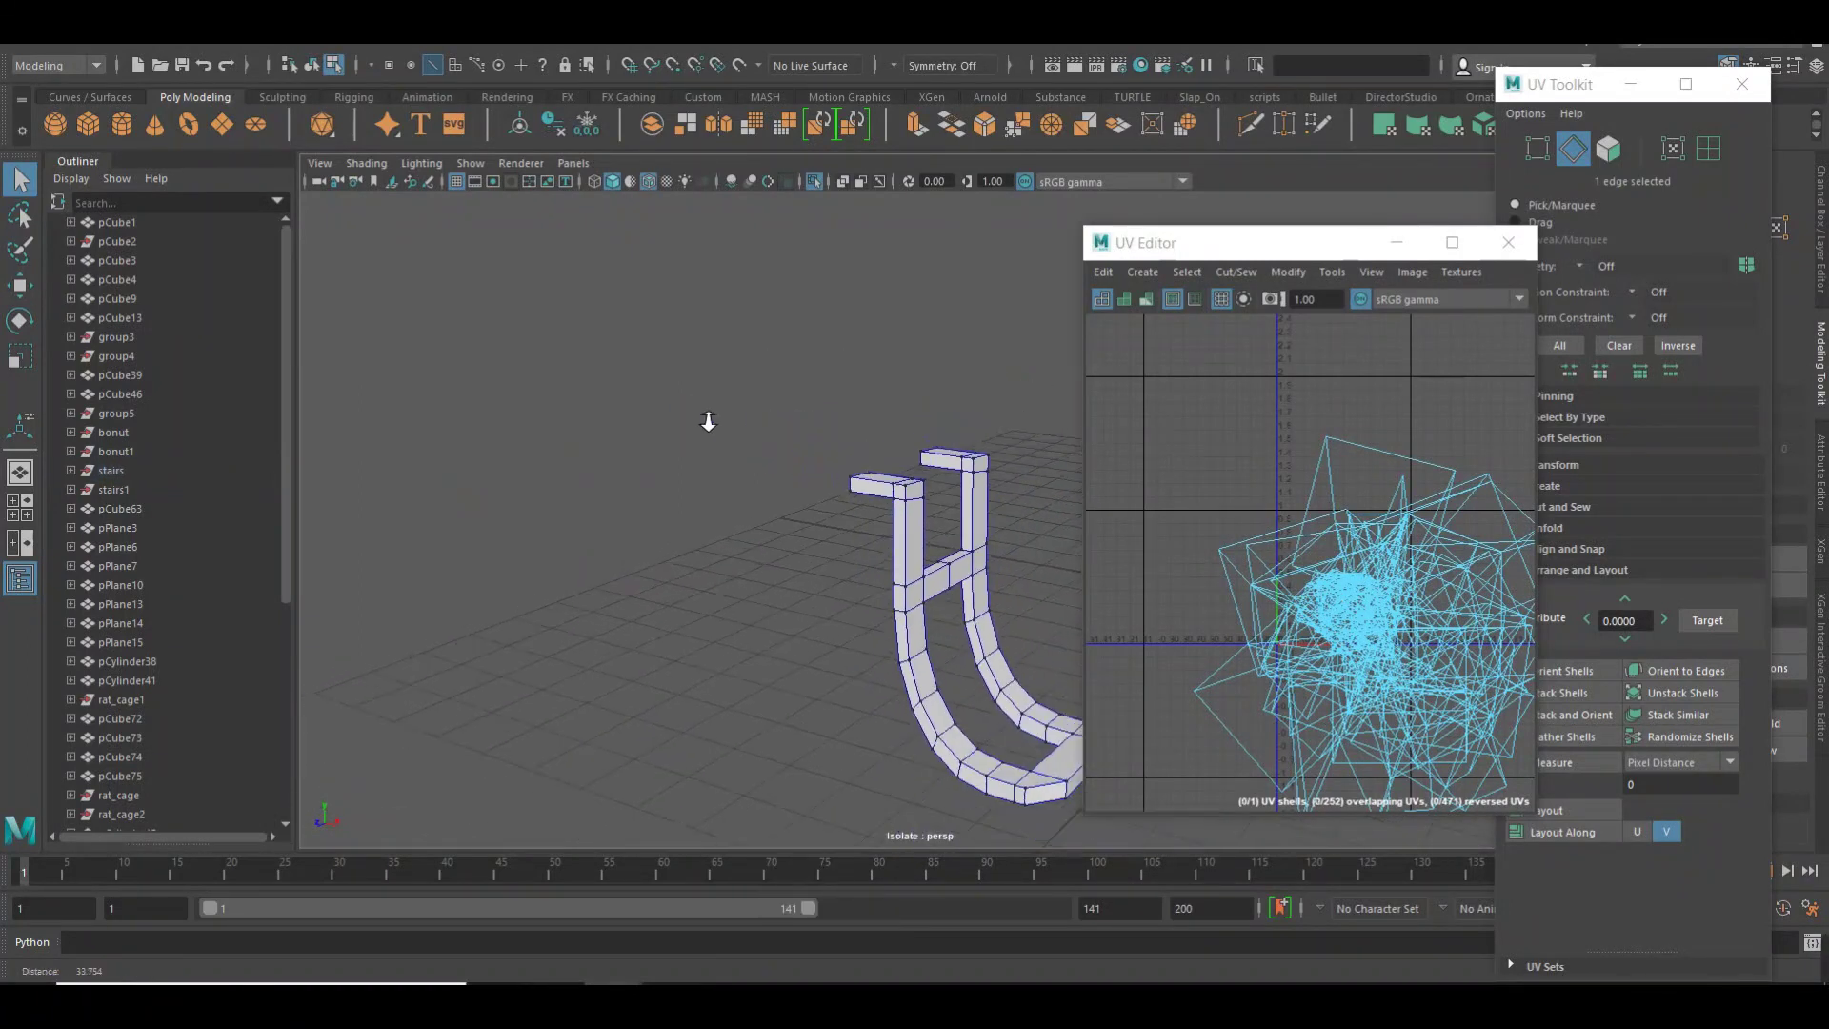
alt+drag(732, 385, 711, 389)
drag(531, 285, 924, 760)
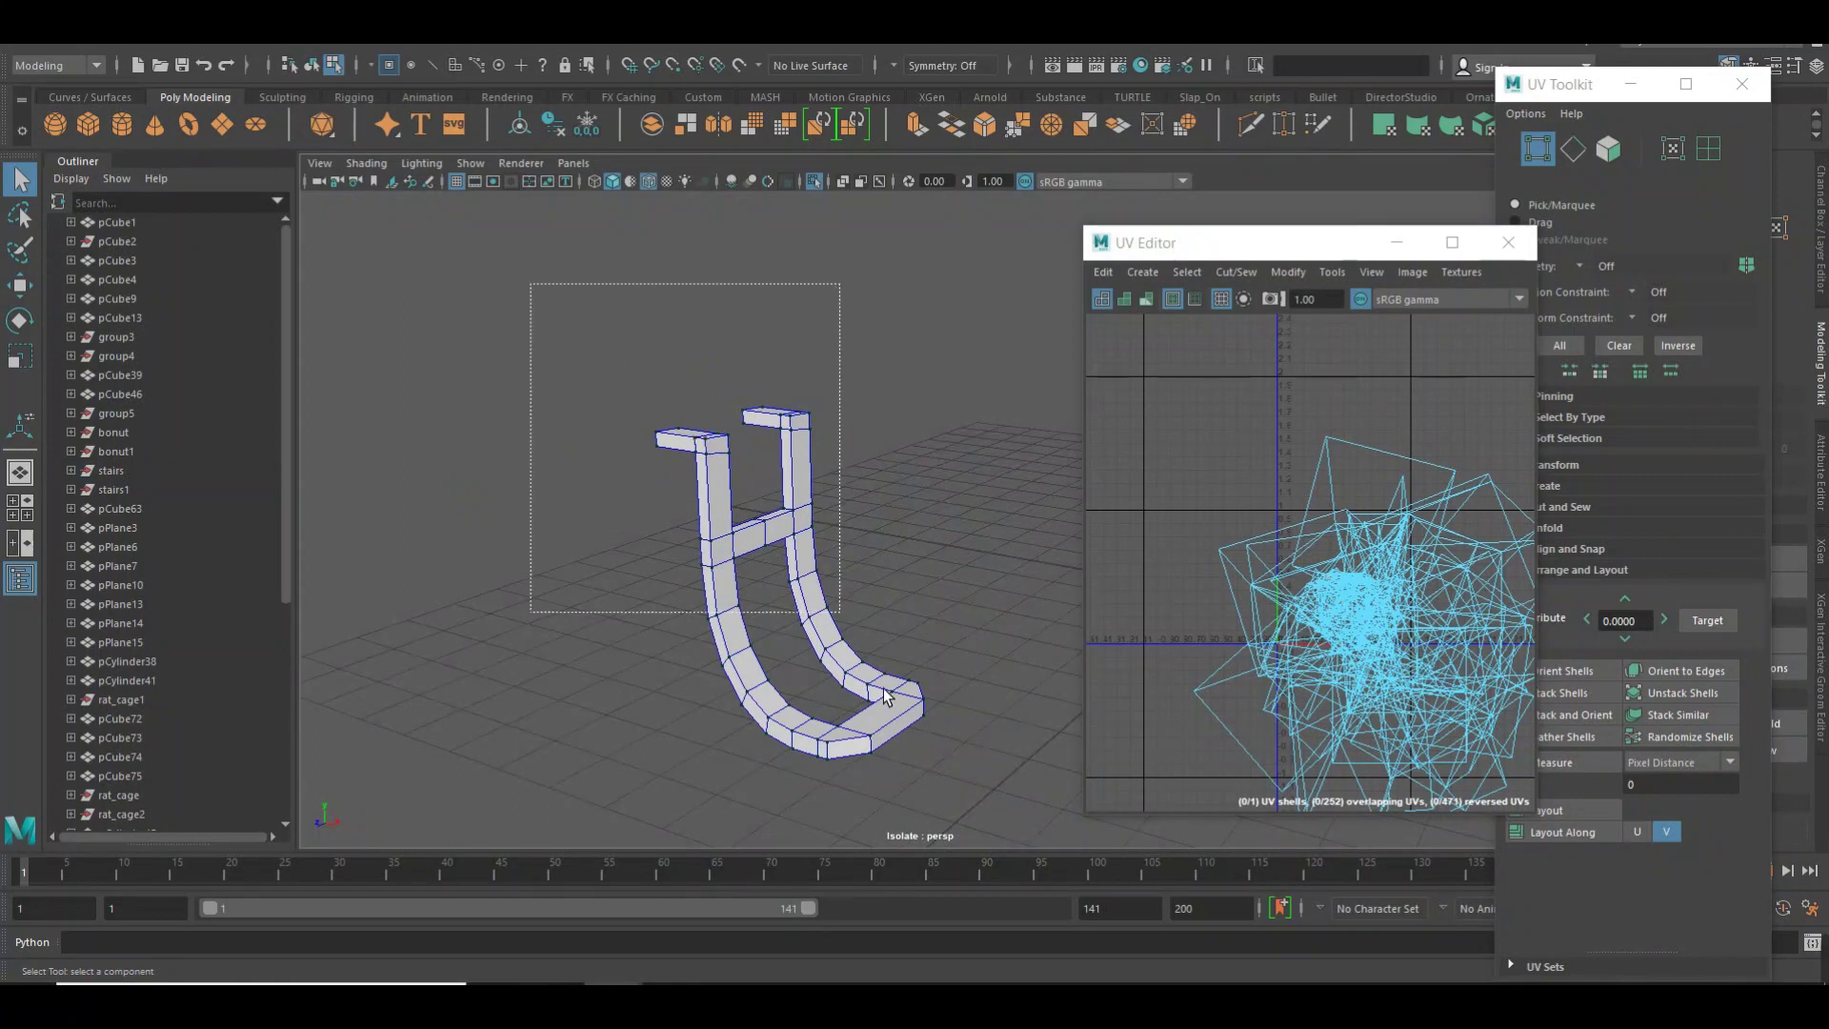
mouse_move(799, 559)
shift+right_down()
mouse_move(801, 505)
mouse_move(868, 477)
shift+right_up()
Sew the stairs' UVs into a single shell, then clear the UV selection.
right_click(805, 426)
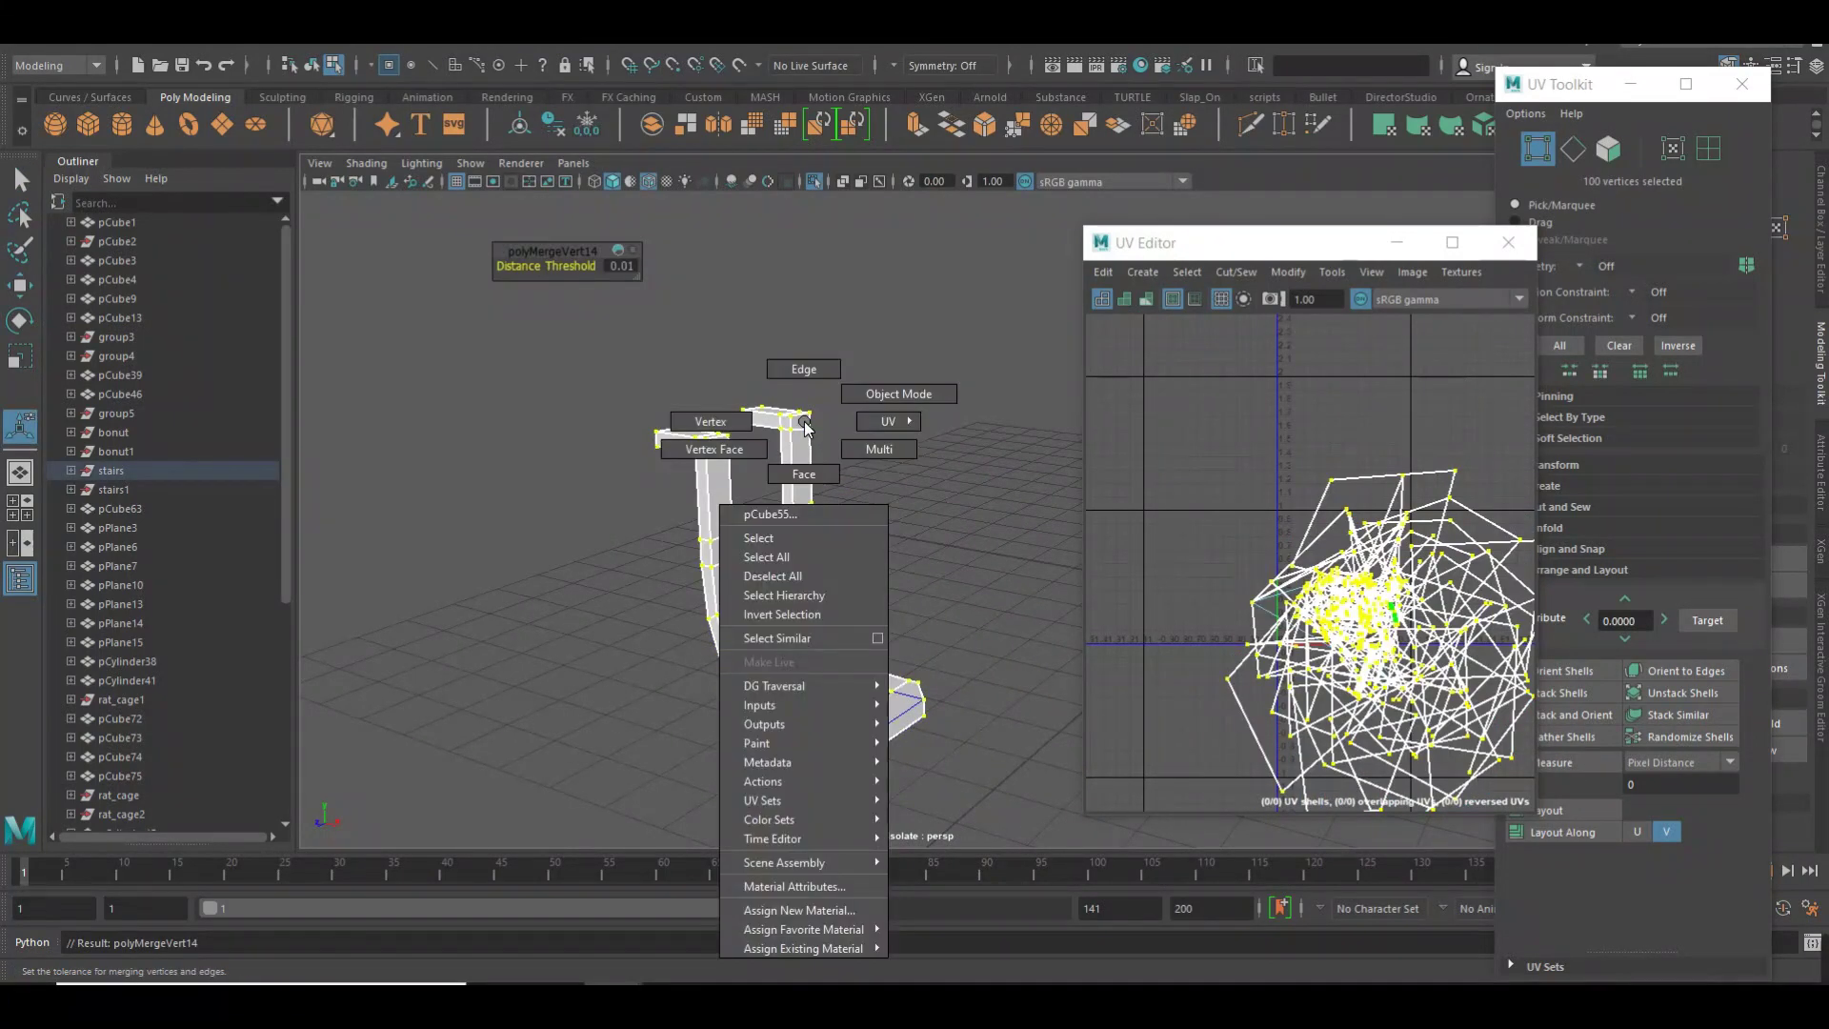
click(843, 396)
key(F10)
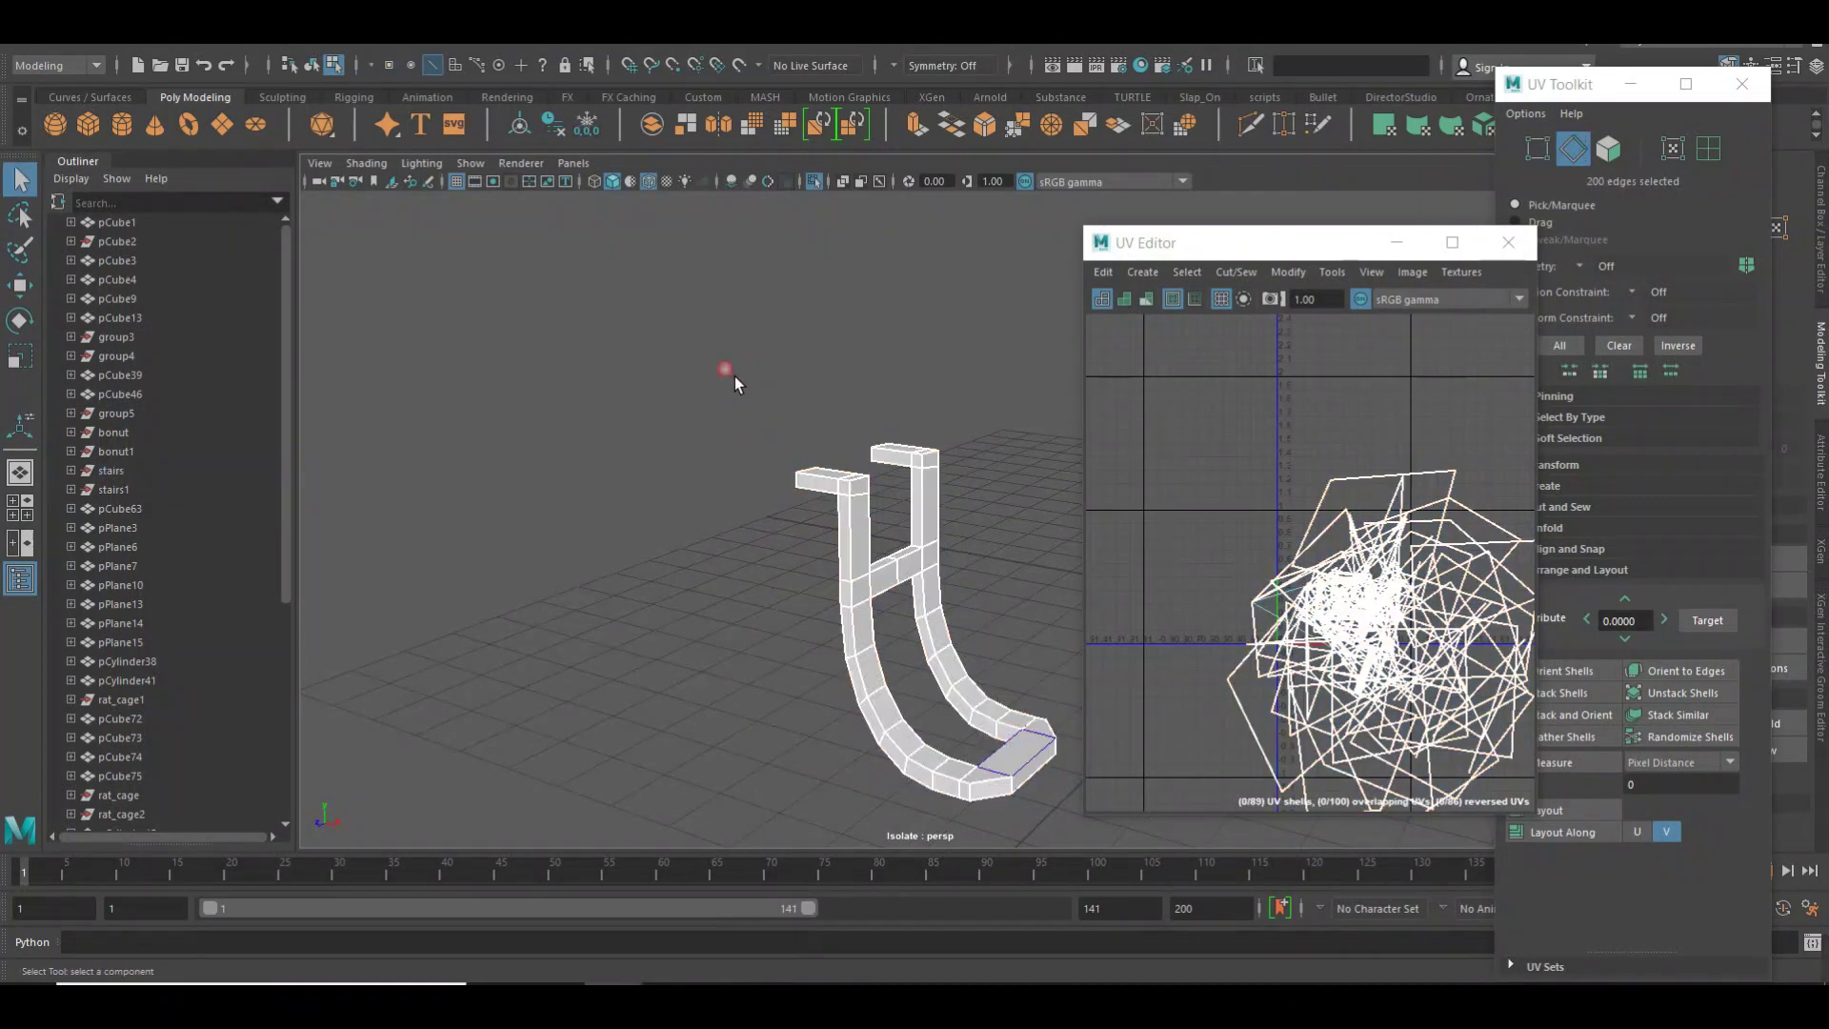
alt+right_drag(734, 375, 553, 372)
alt+right_drag(835, 448, 701, 448)
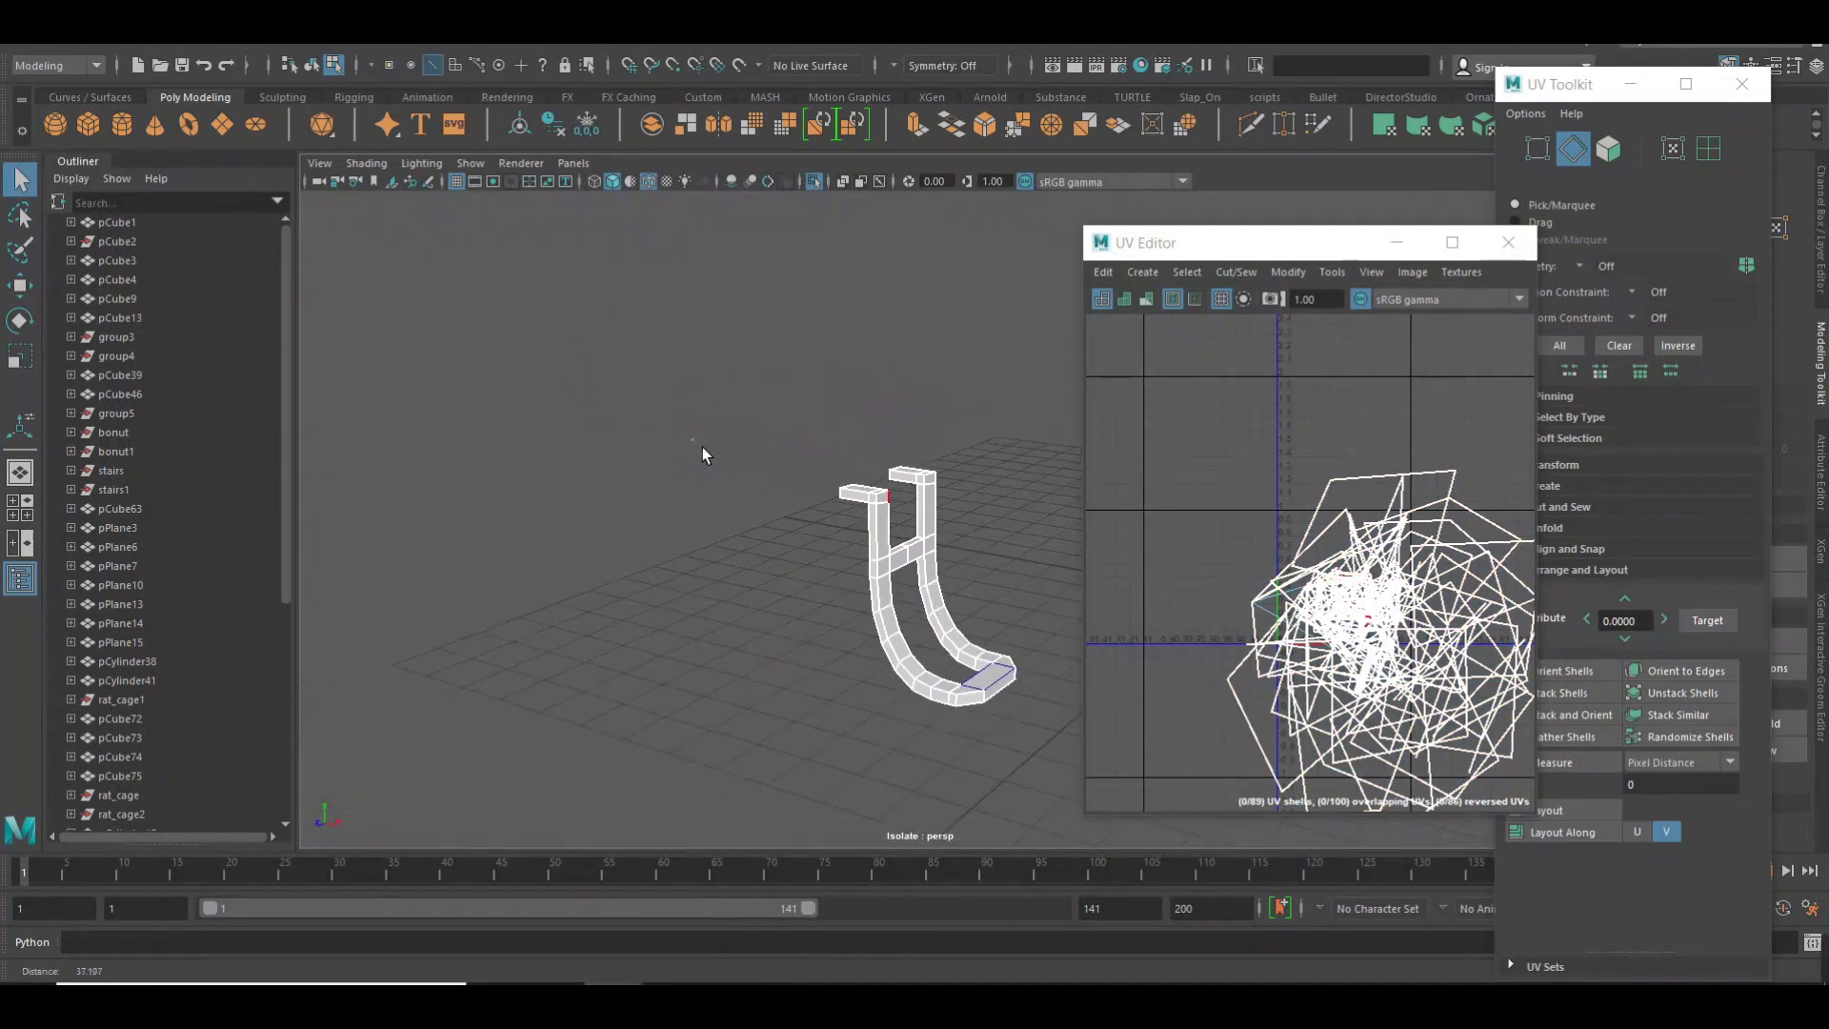
right_drag(1263, 539, 1190, 525)
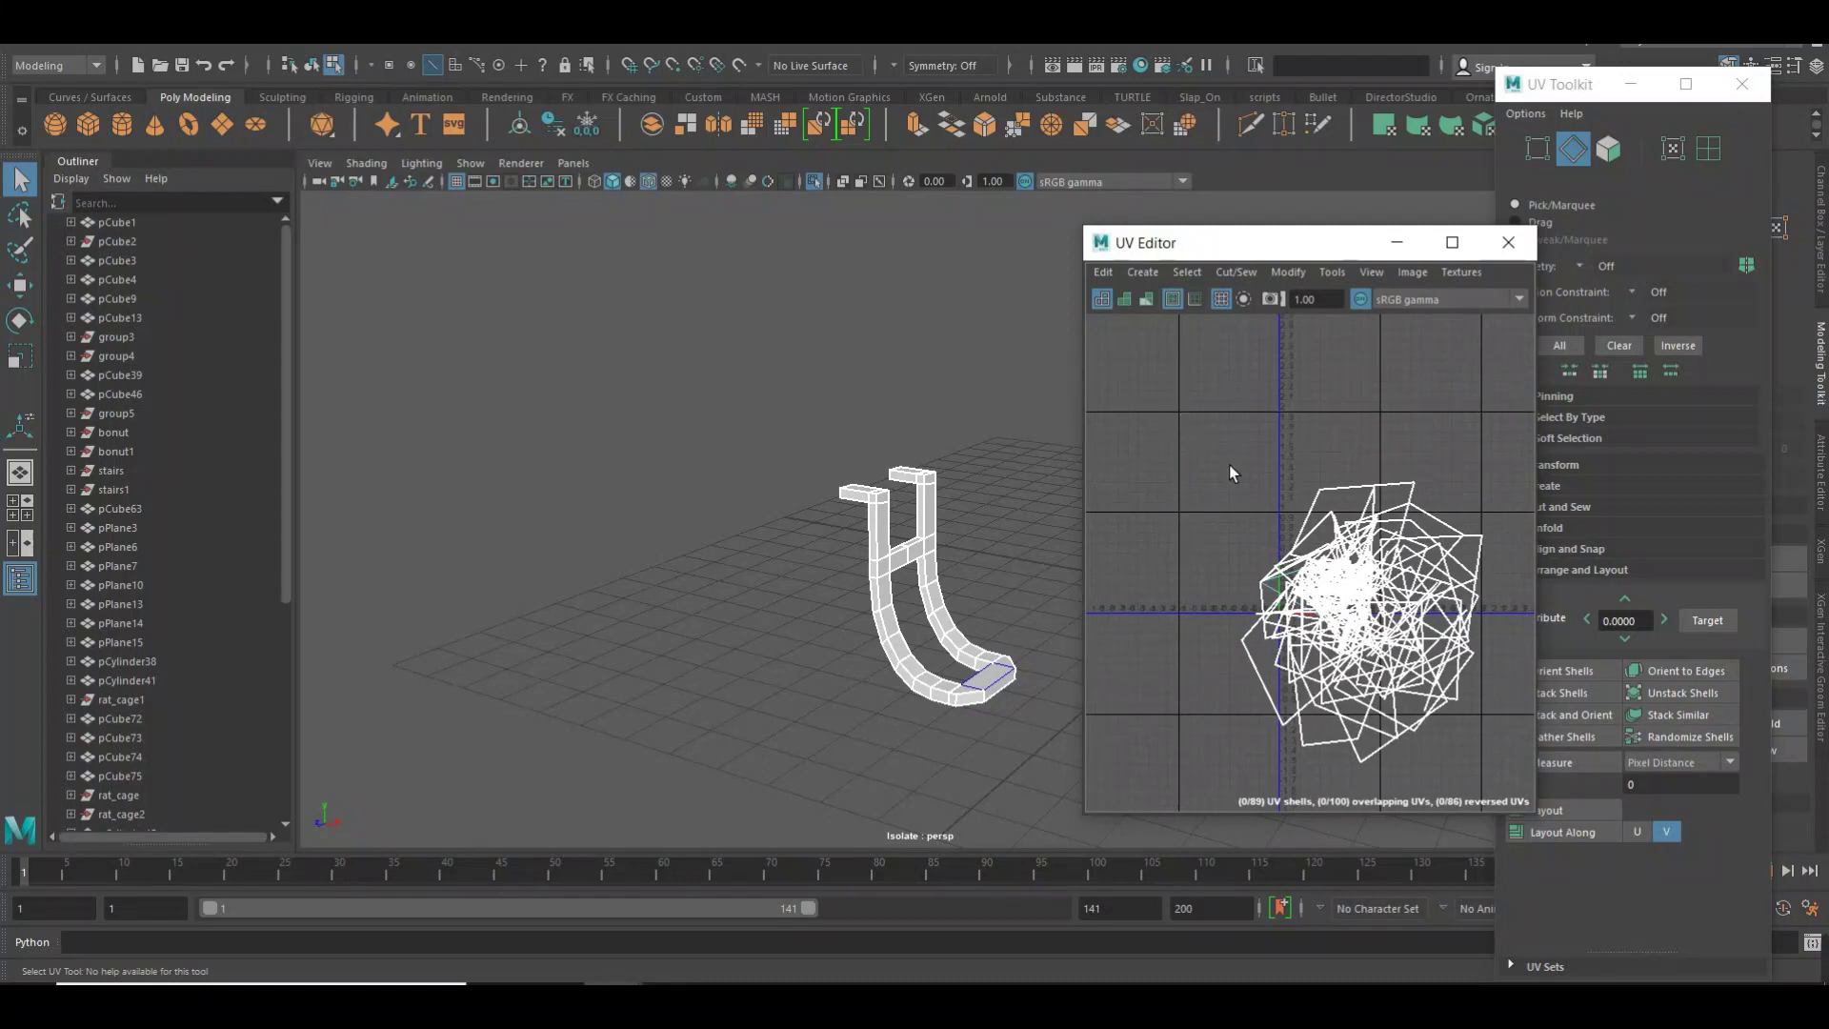
shift+right_drag(1318, 533, 1331, 549)
click(1222, 512)
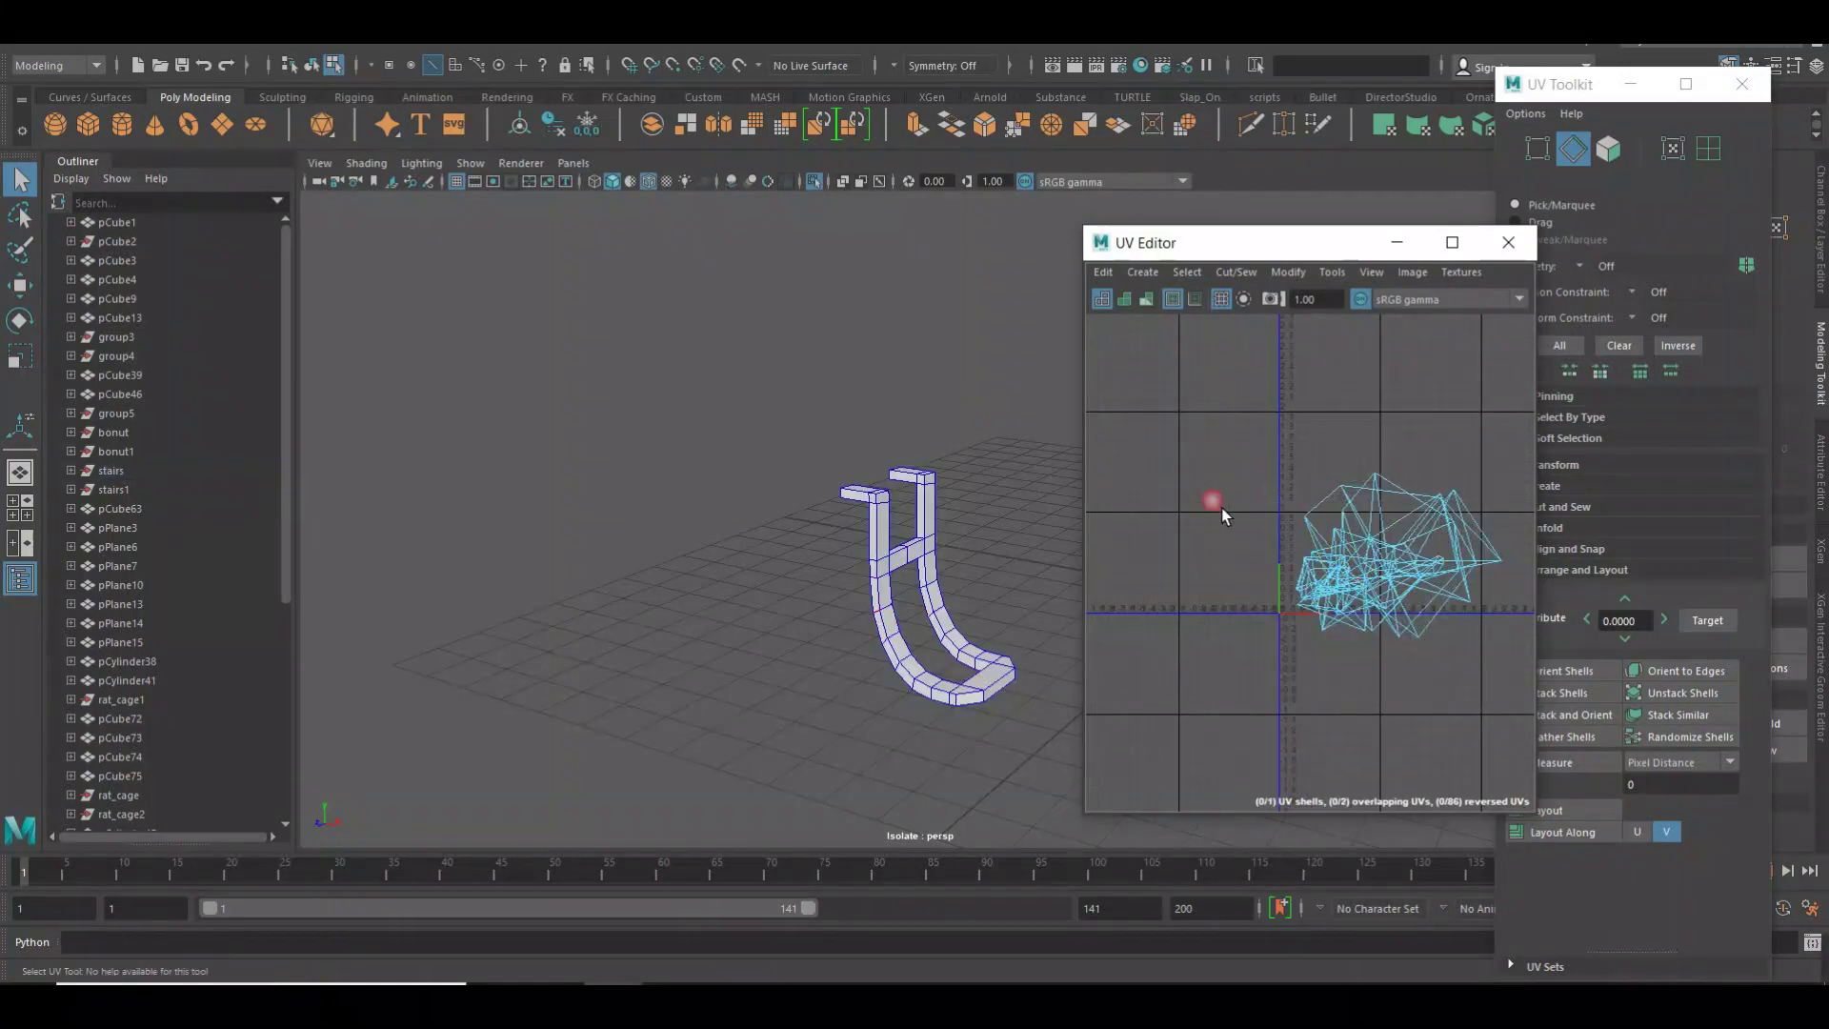
Cut UV seams along the two edge loops running up the carriage leg.
mouse_move(702, 500)
alt+right_down()
mouse_move(826, 493)
mouse_move(775, 395)
alt+right_up()
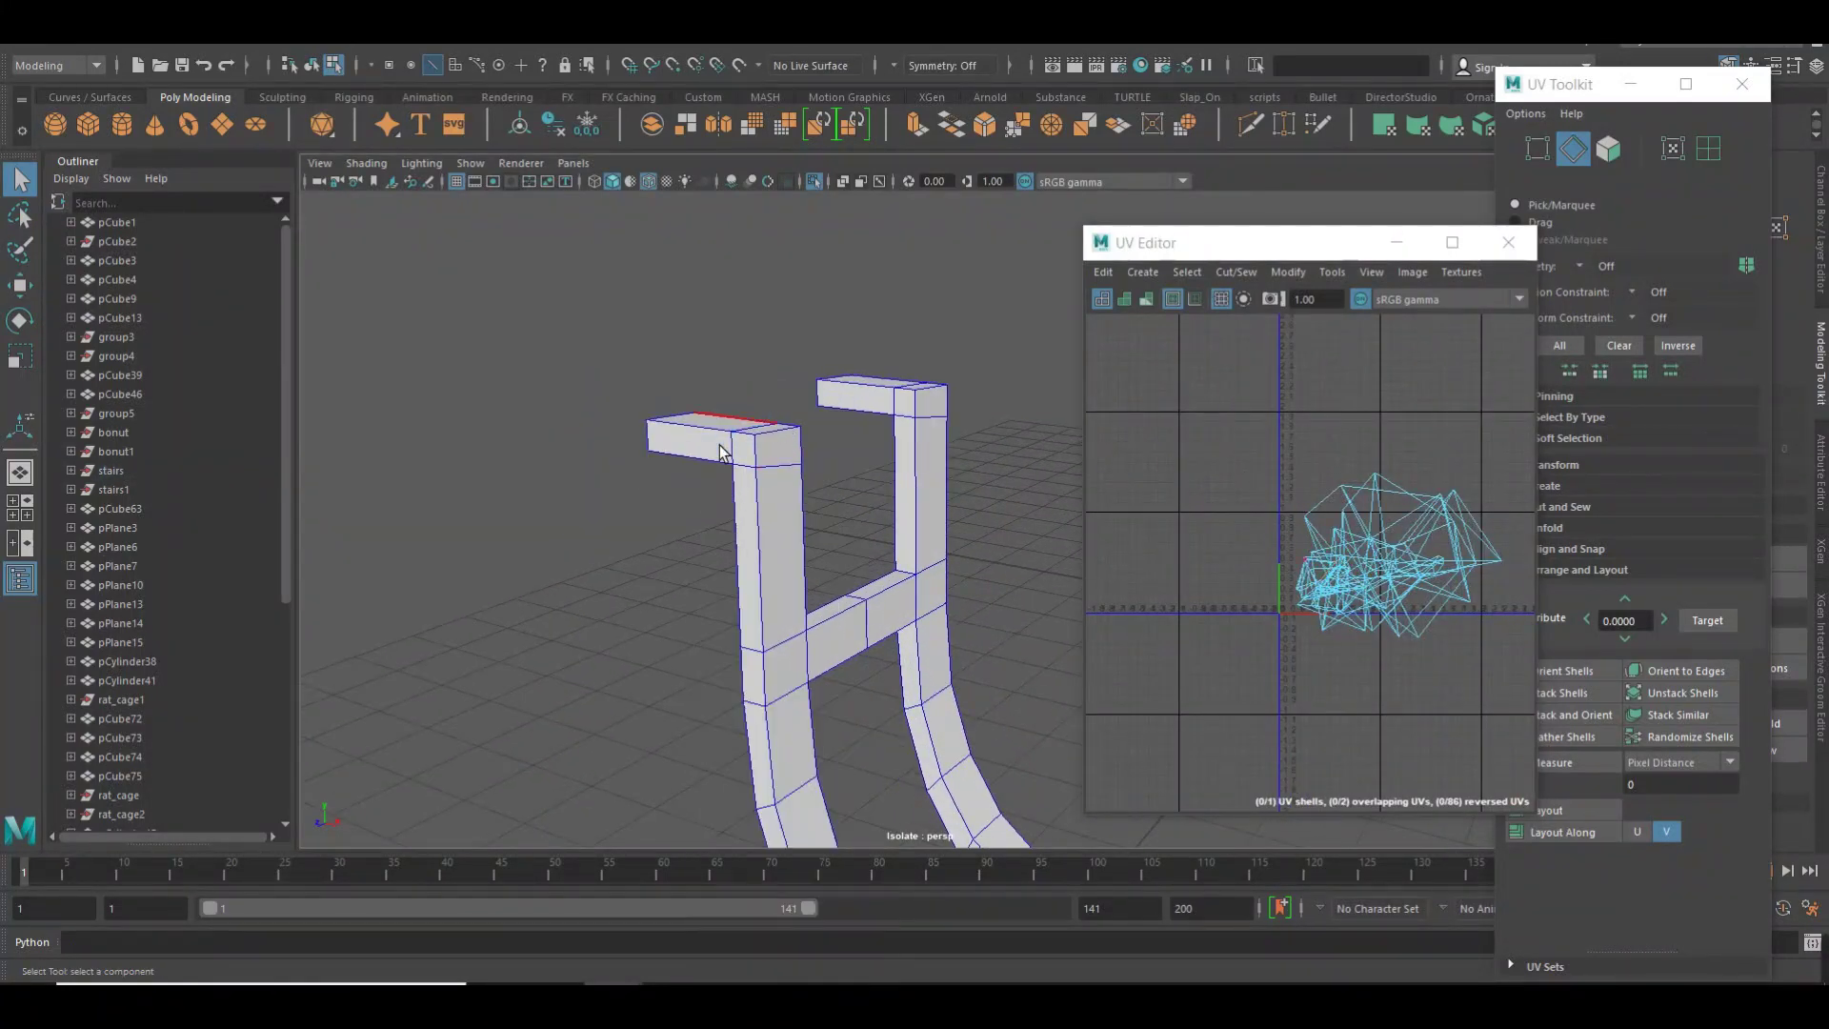
double_click(762, 497)
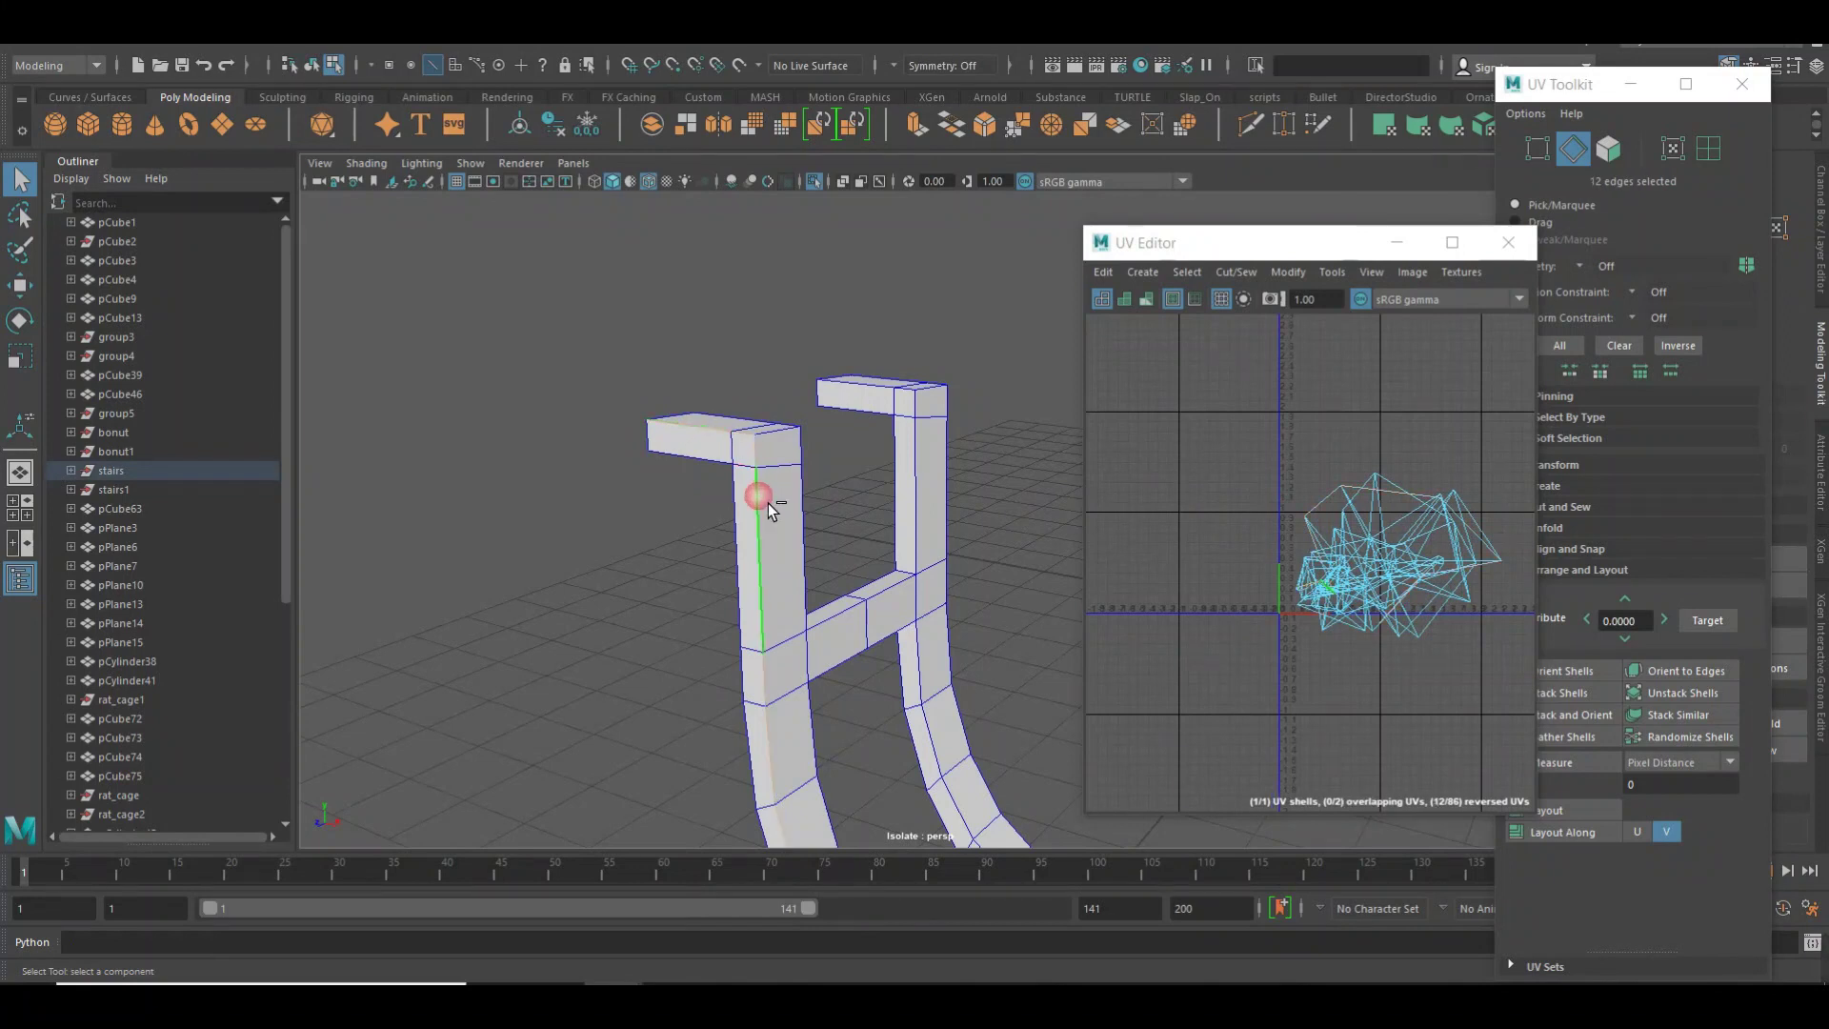
shift+double_click(730, 524)
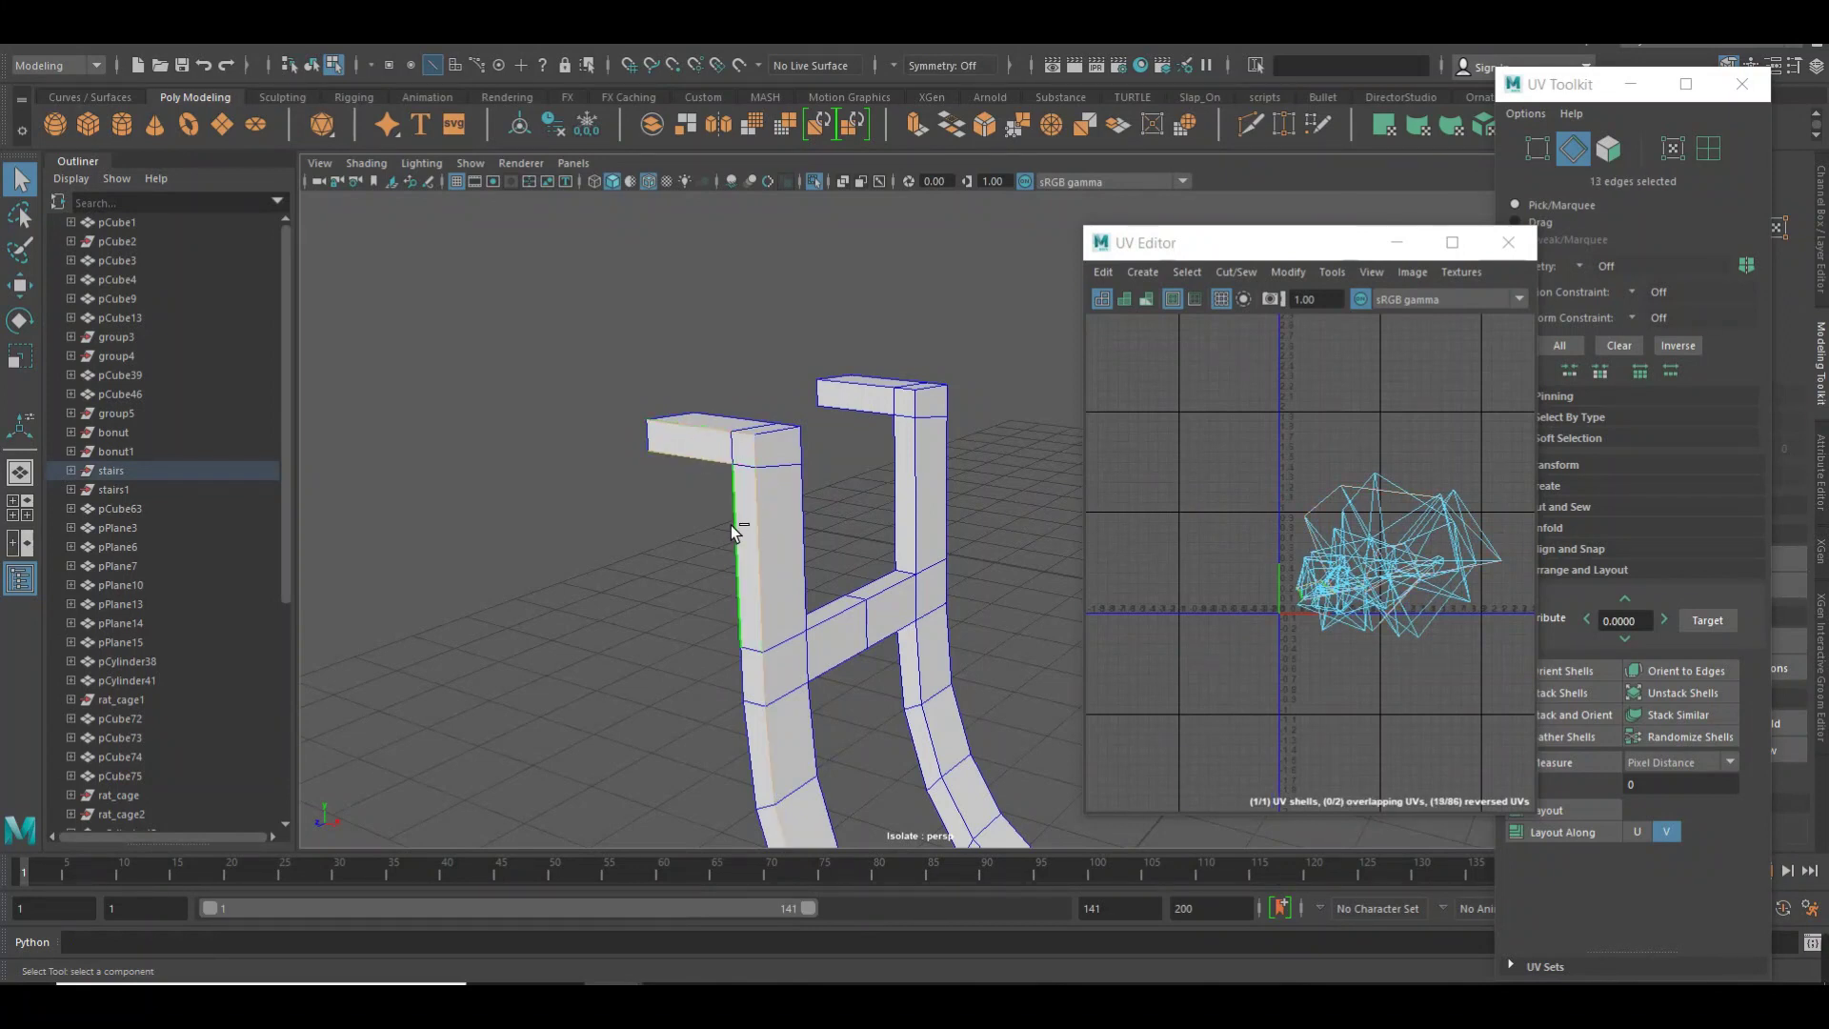
mouse_move(811, 551)
alt+middle_down()
mouse_move(821, 534)
mouse_move(801, 552)
alt+middle_up()
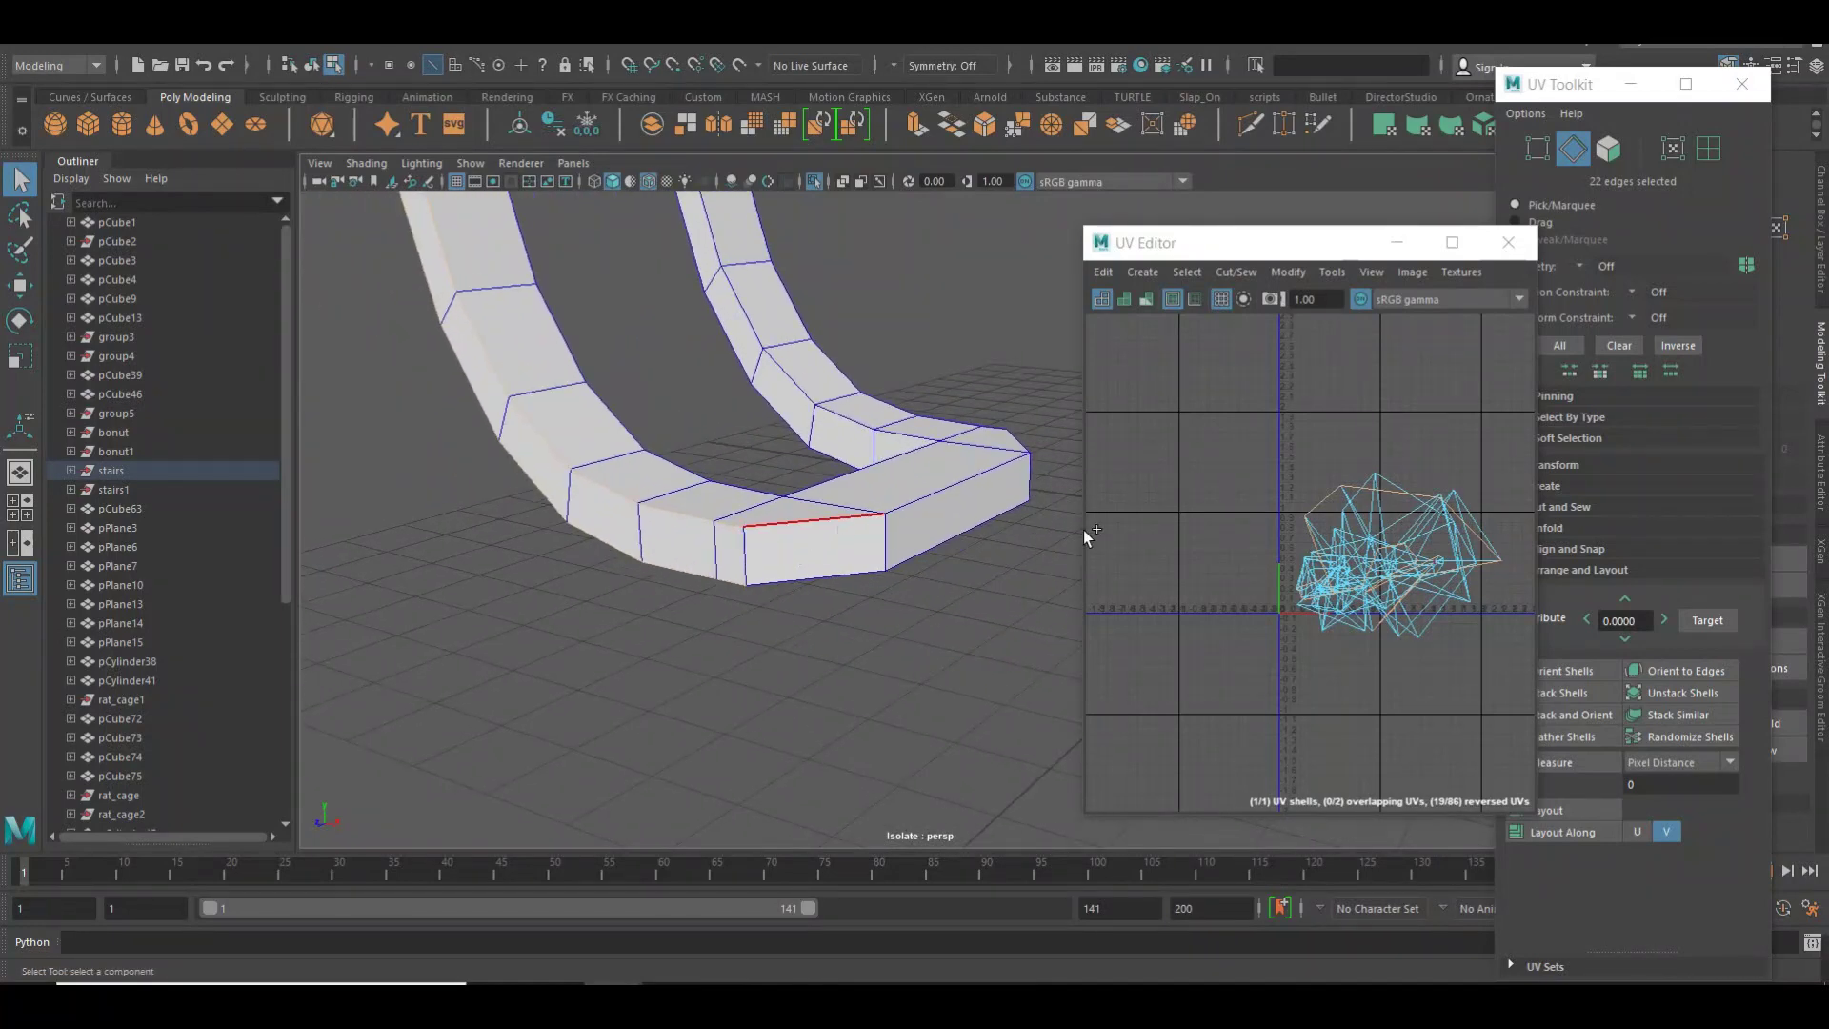
shift+right_drag(1245, 523, 1240, 534)
Cut a UV seam at the top arm piece, then undo that extra cut.
mouse_move(826, 548)
alt+right_down()
mouse_move(837, 604)
mouse_move(795, 539)
alt+right_up()
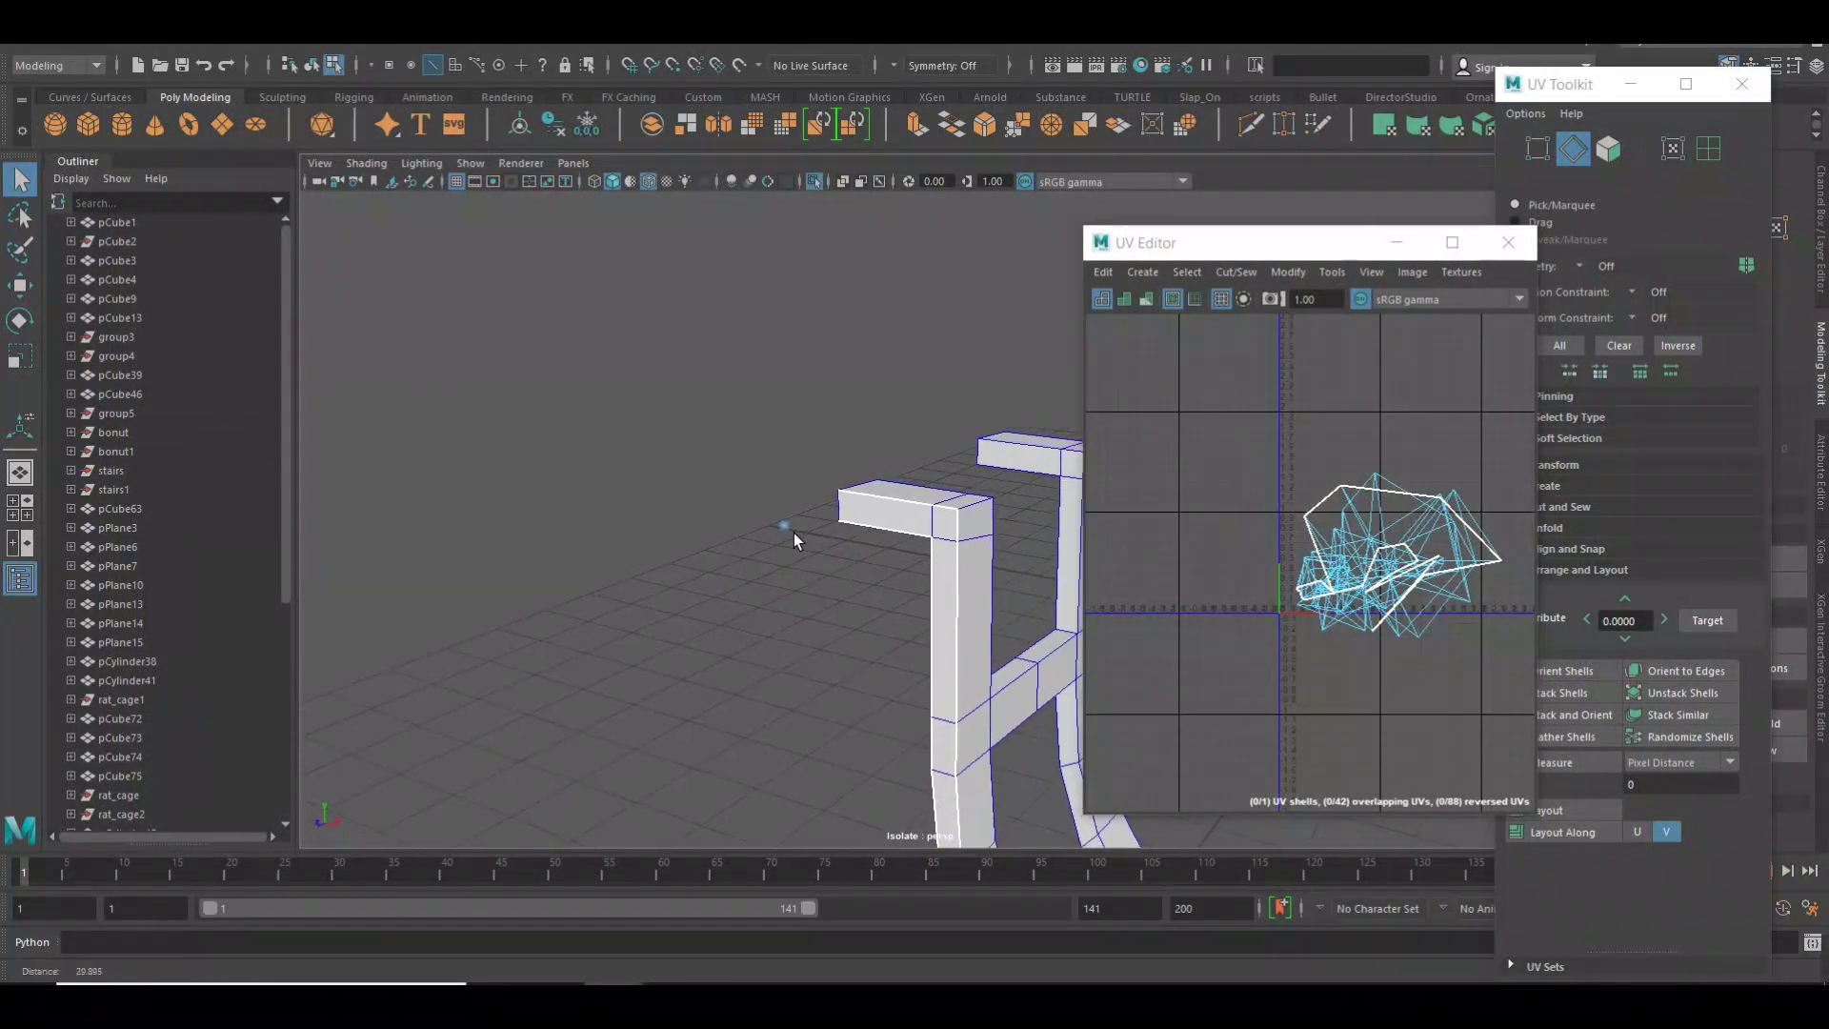
shift+right_drag(1244, 524, 1242, 500)
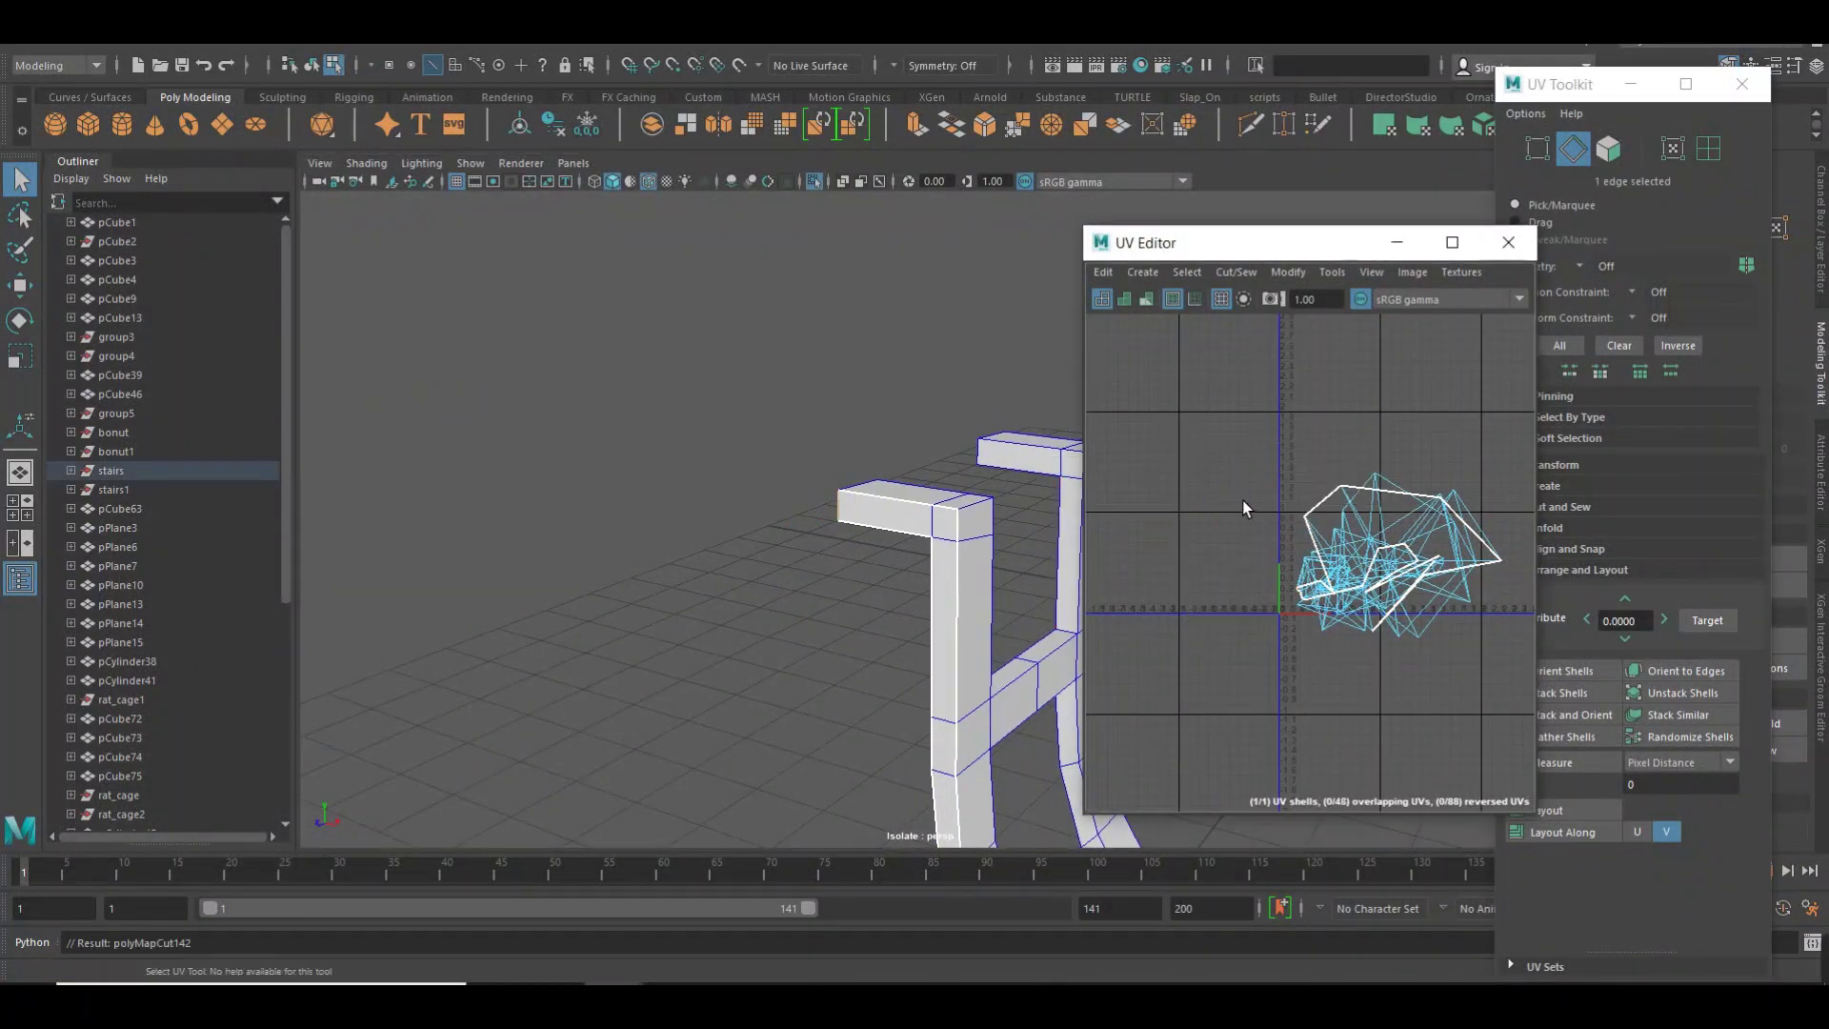
alt+right_drag(943, 562, 907, 559)
mouse_move(907, 559)
alt+middle_down()
mouse_move(863, 551)
mouse_move(876, 586)
alt+middle_up()
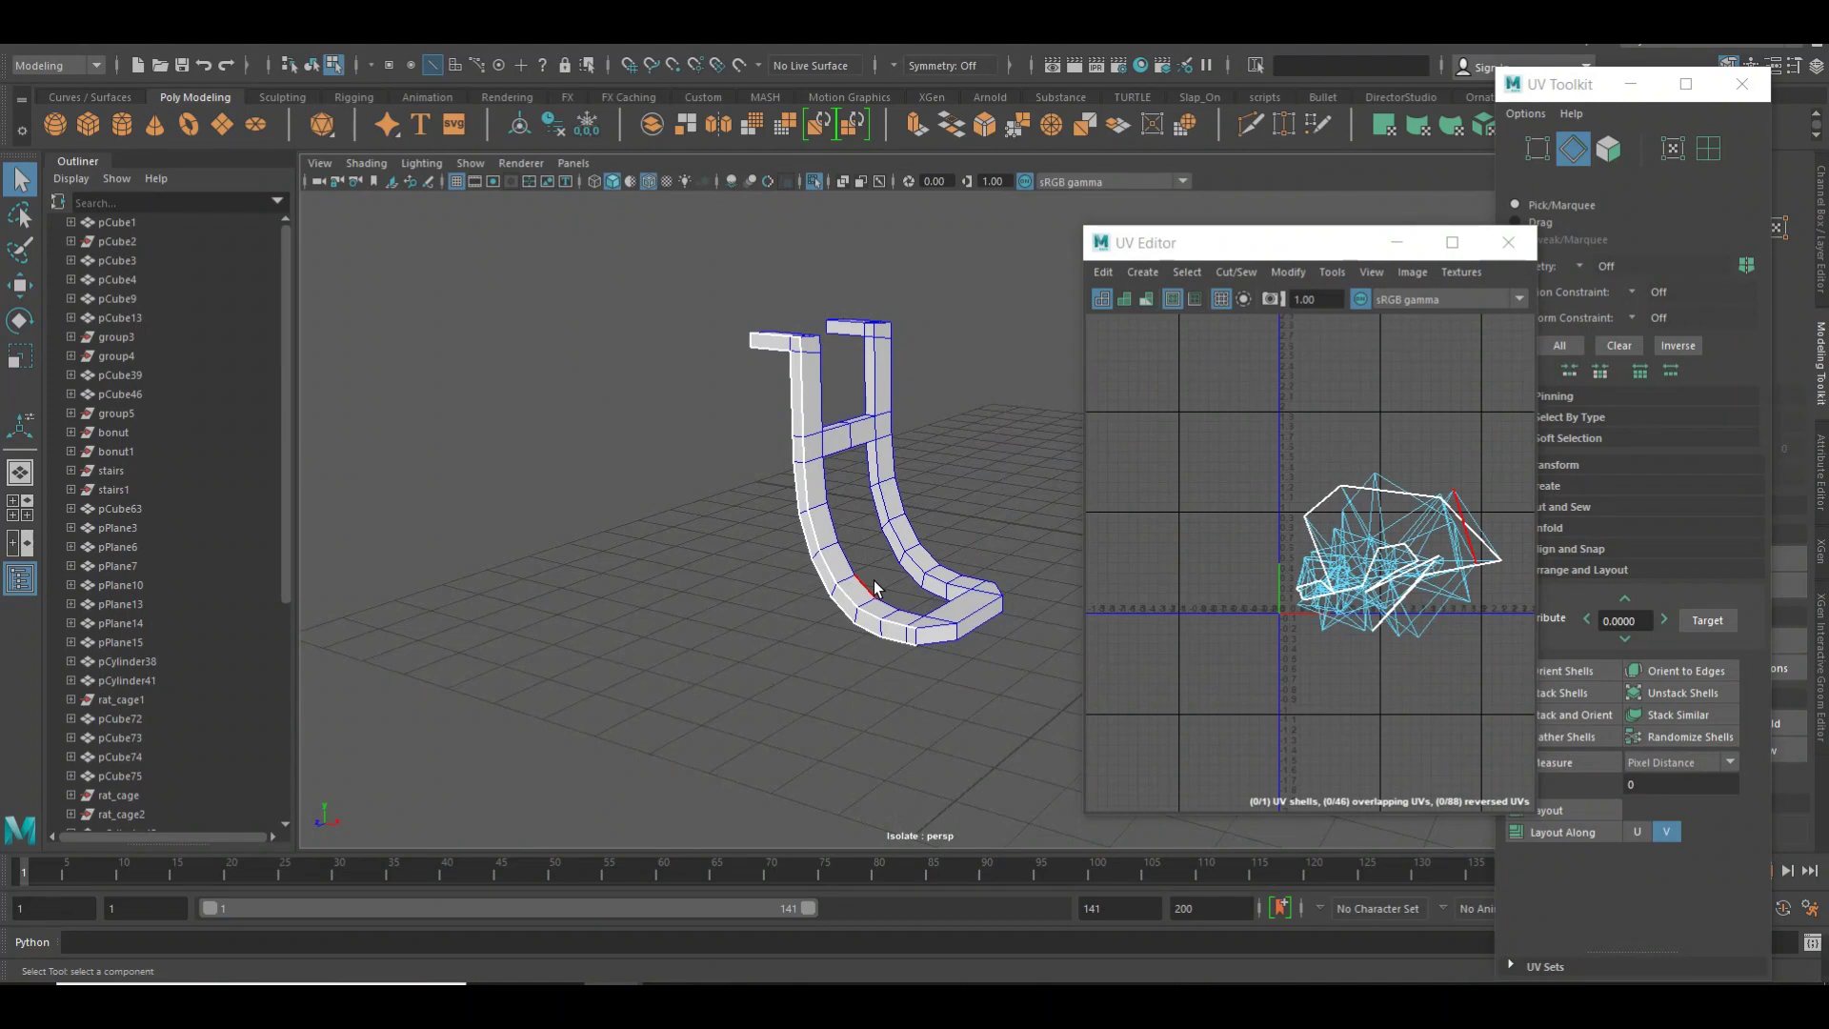
key(ctrl+z)
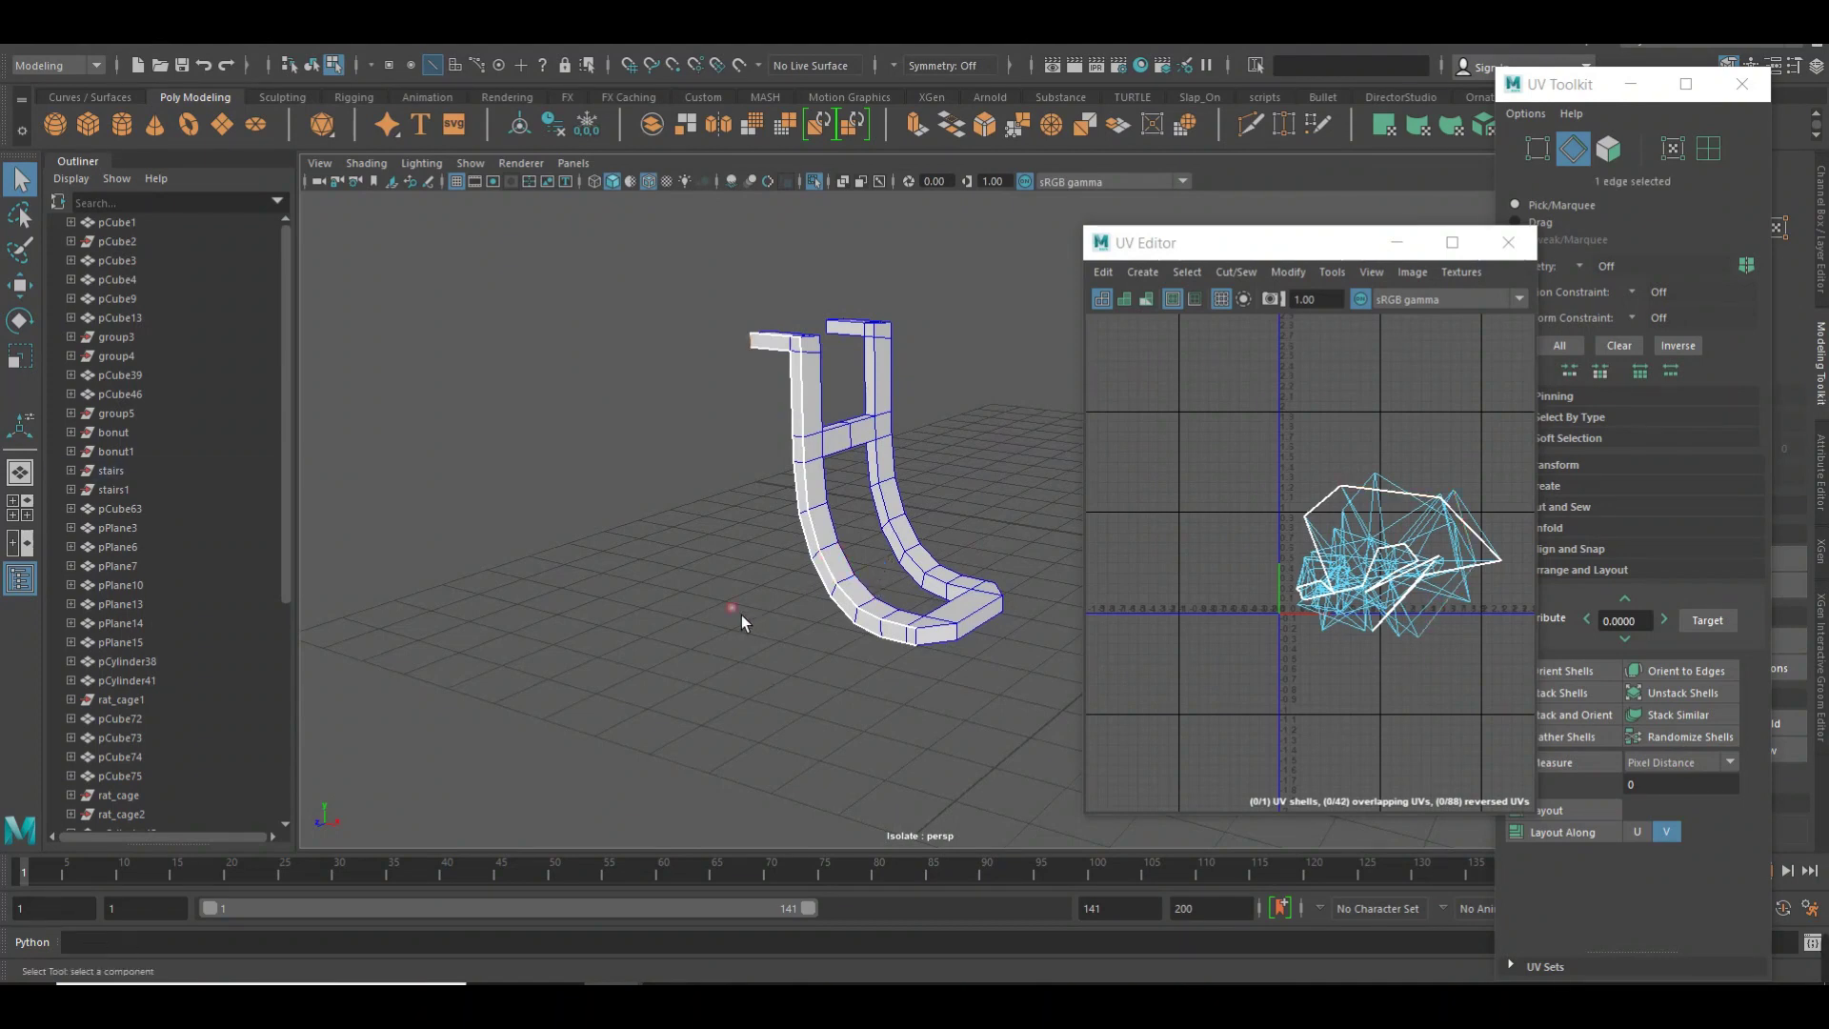
Cut a UV seam along the edge loop on the curved leg's bottom.
scroll(753, 610, up, 5)
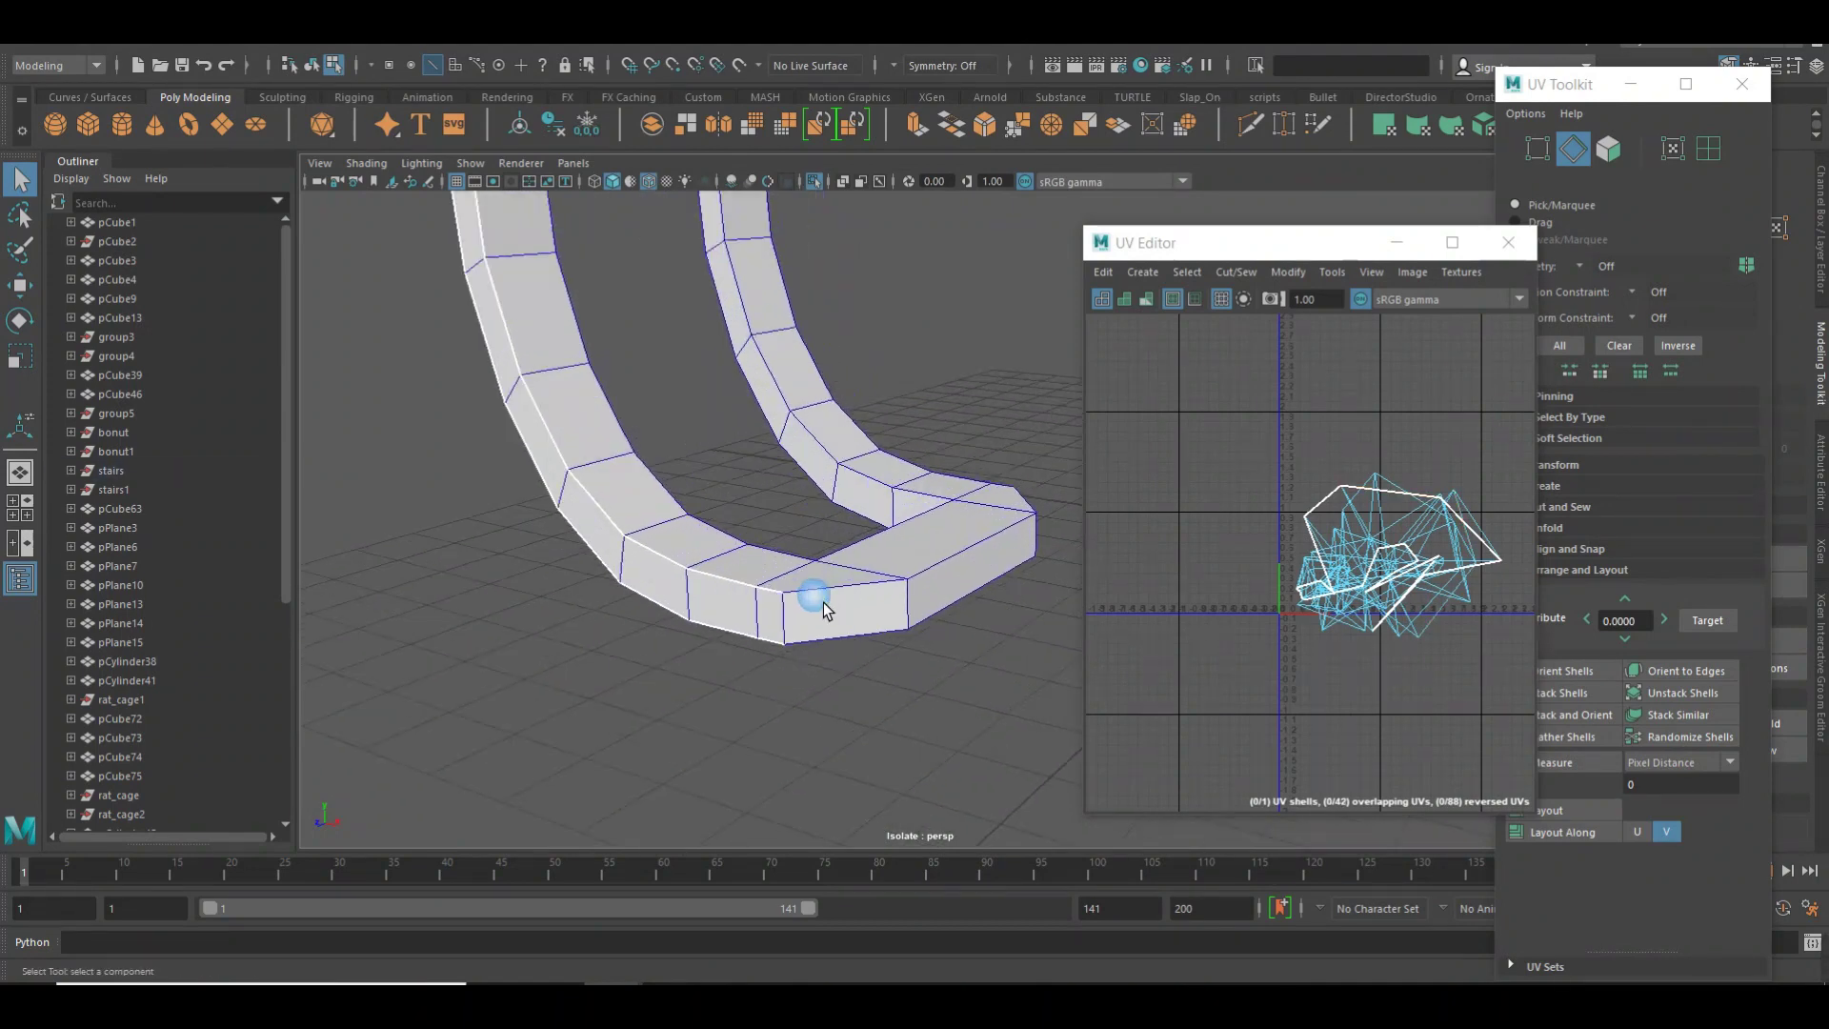
click(838, 592)
double_click(837, 592)
shift+right_click(1258, 524)
scroll(777, 552, down, 5)
alt+drag(776, 552, 675, 599)
alt+middle_drag(675, 599, 870, 695)
alt+right_drag(870, 694, 1225, 551)
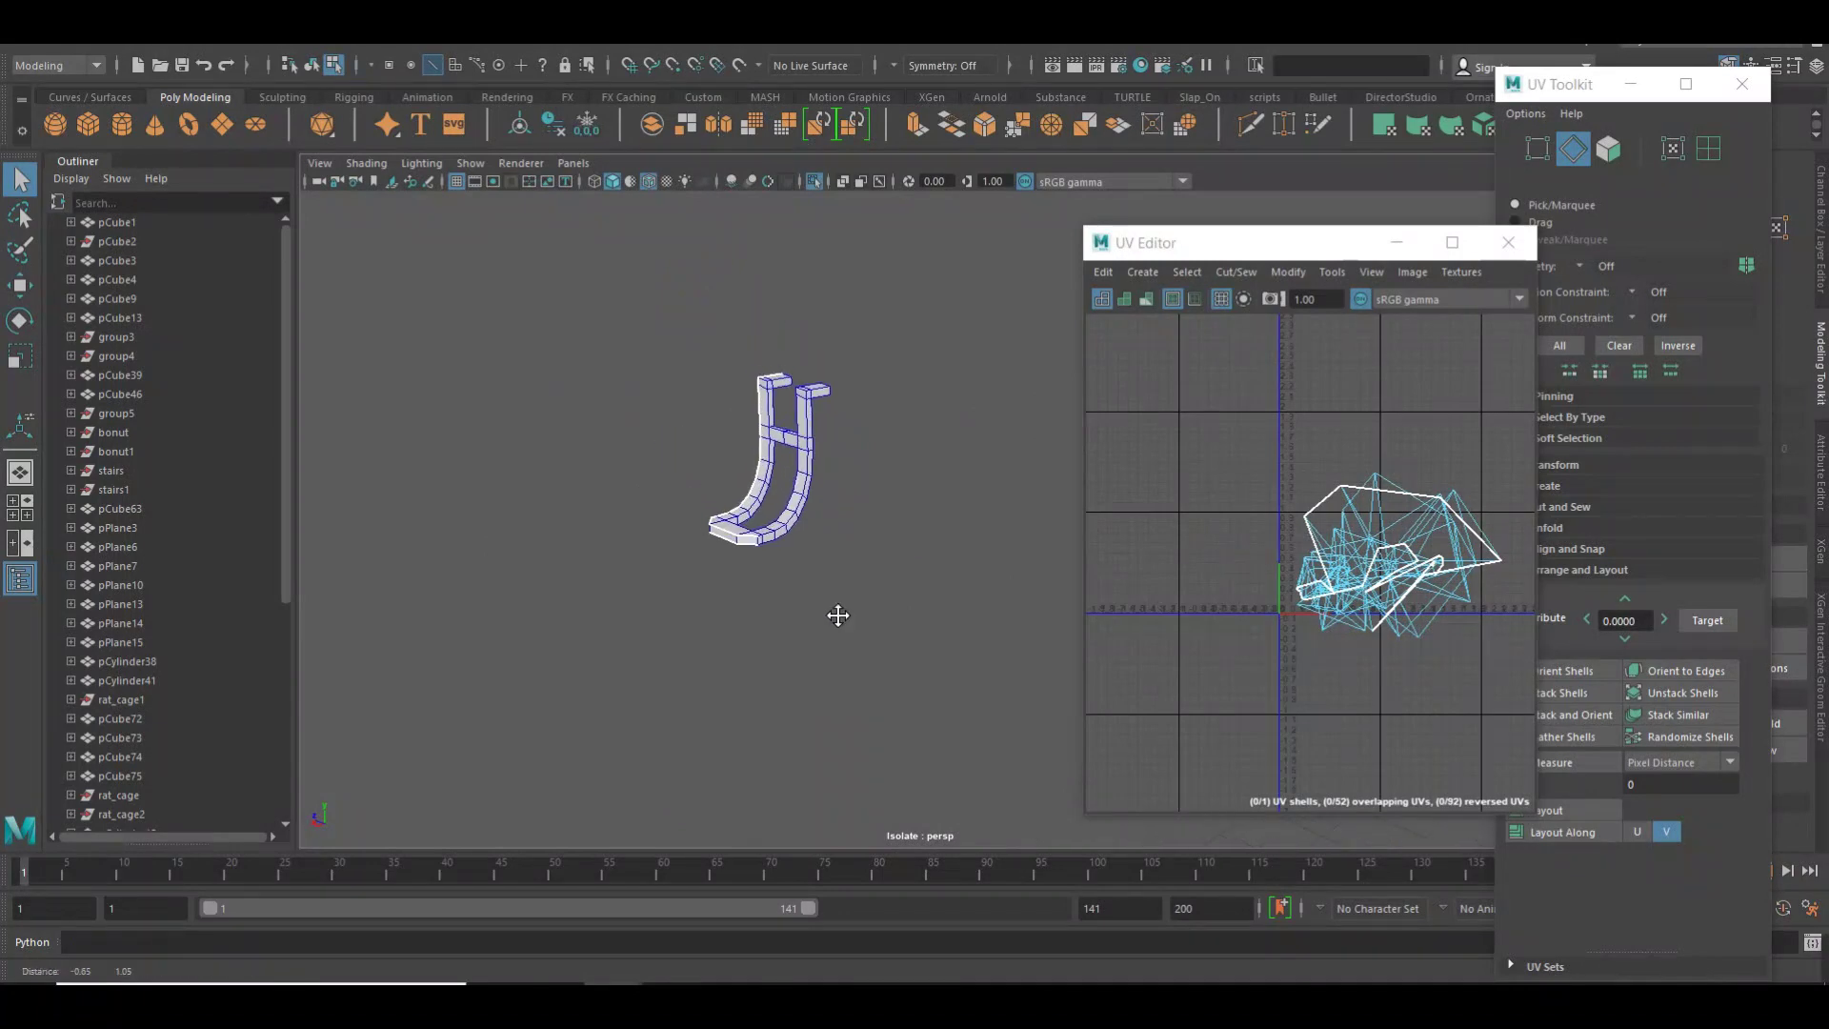
alt+right_drag(837, 613, 1037, 604)
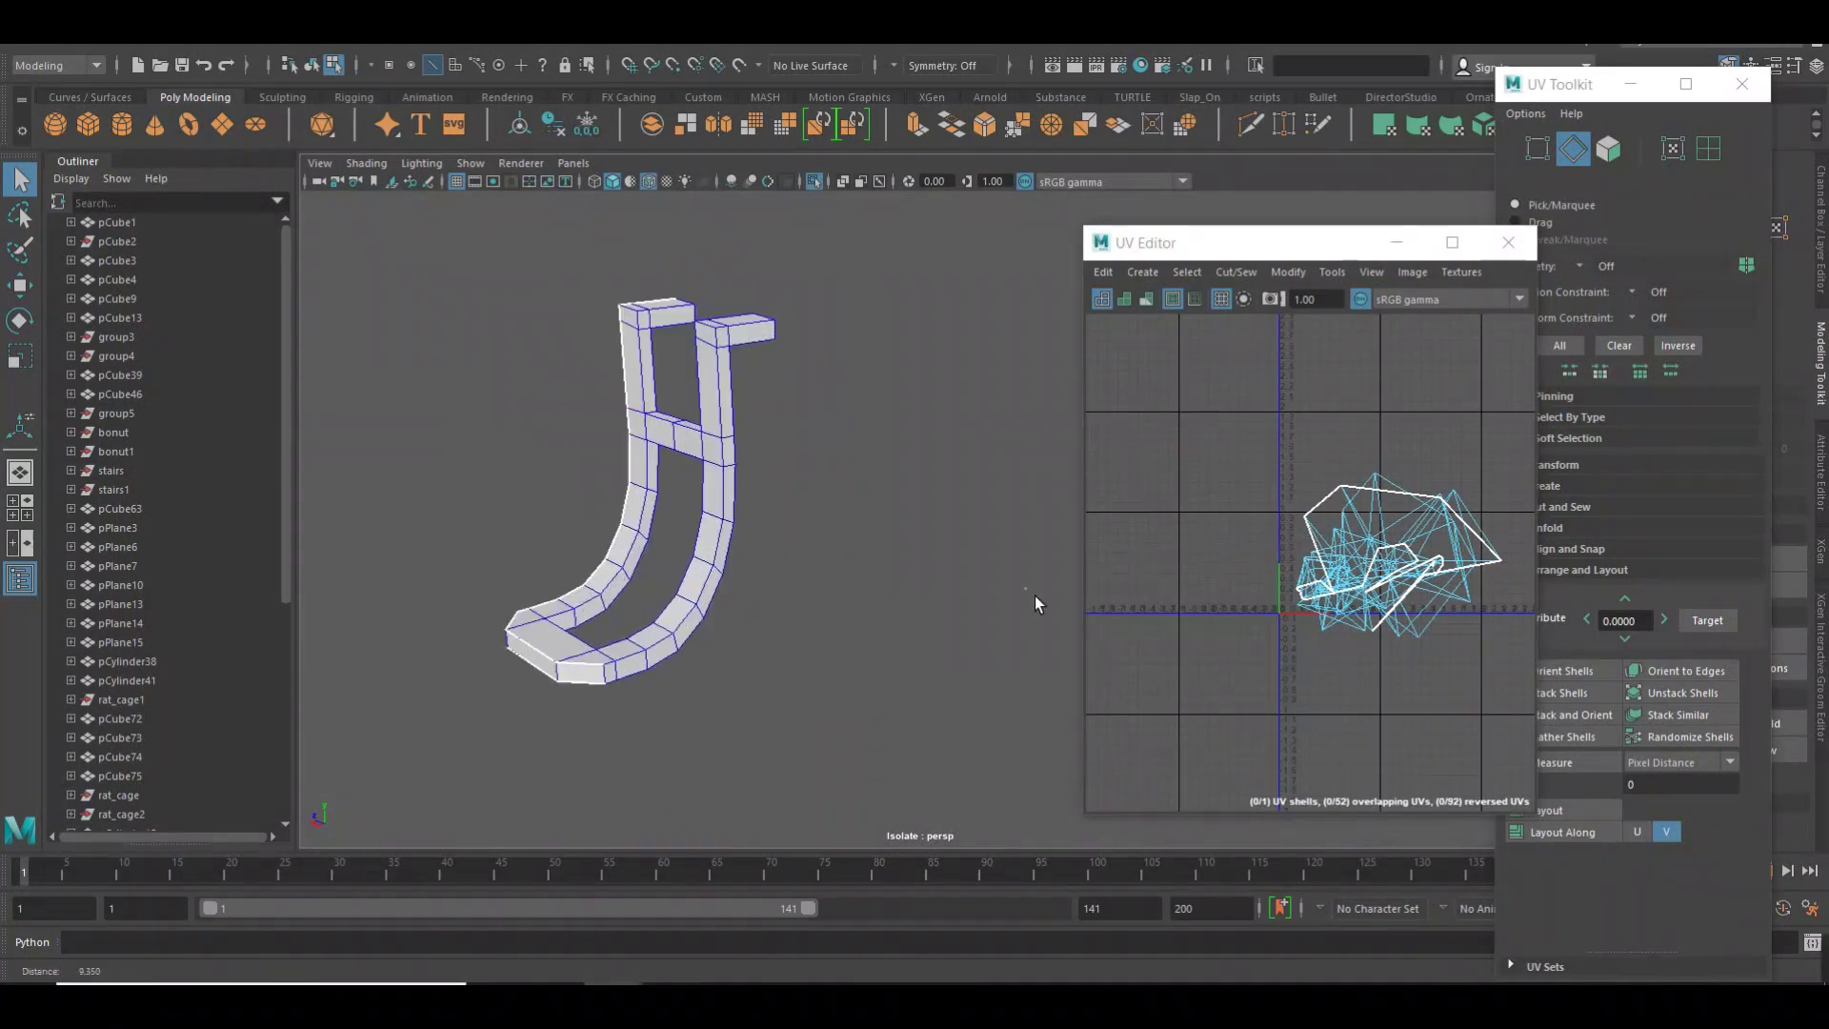
double_click(661, 643)
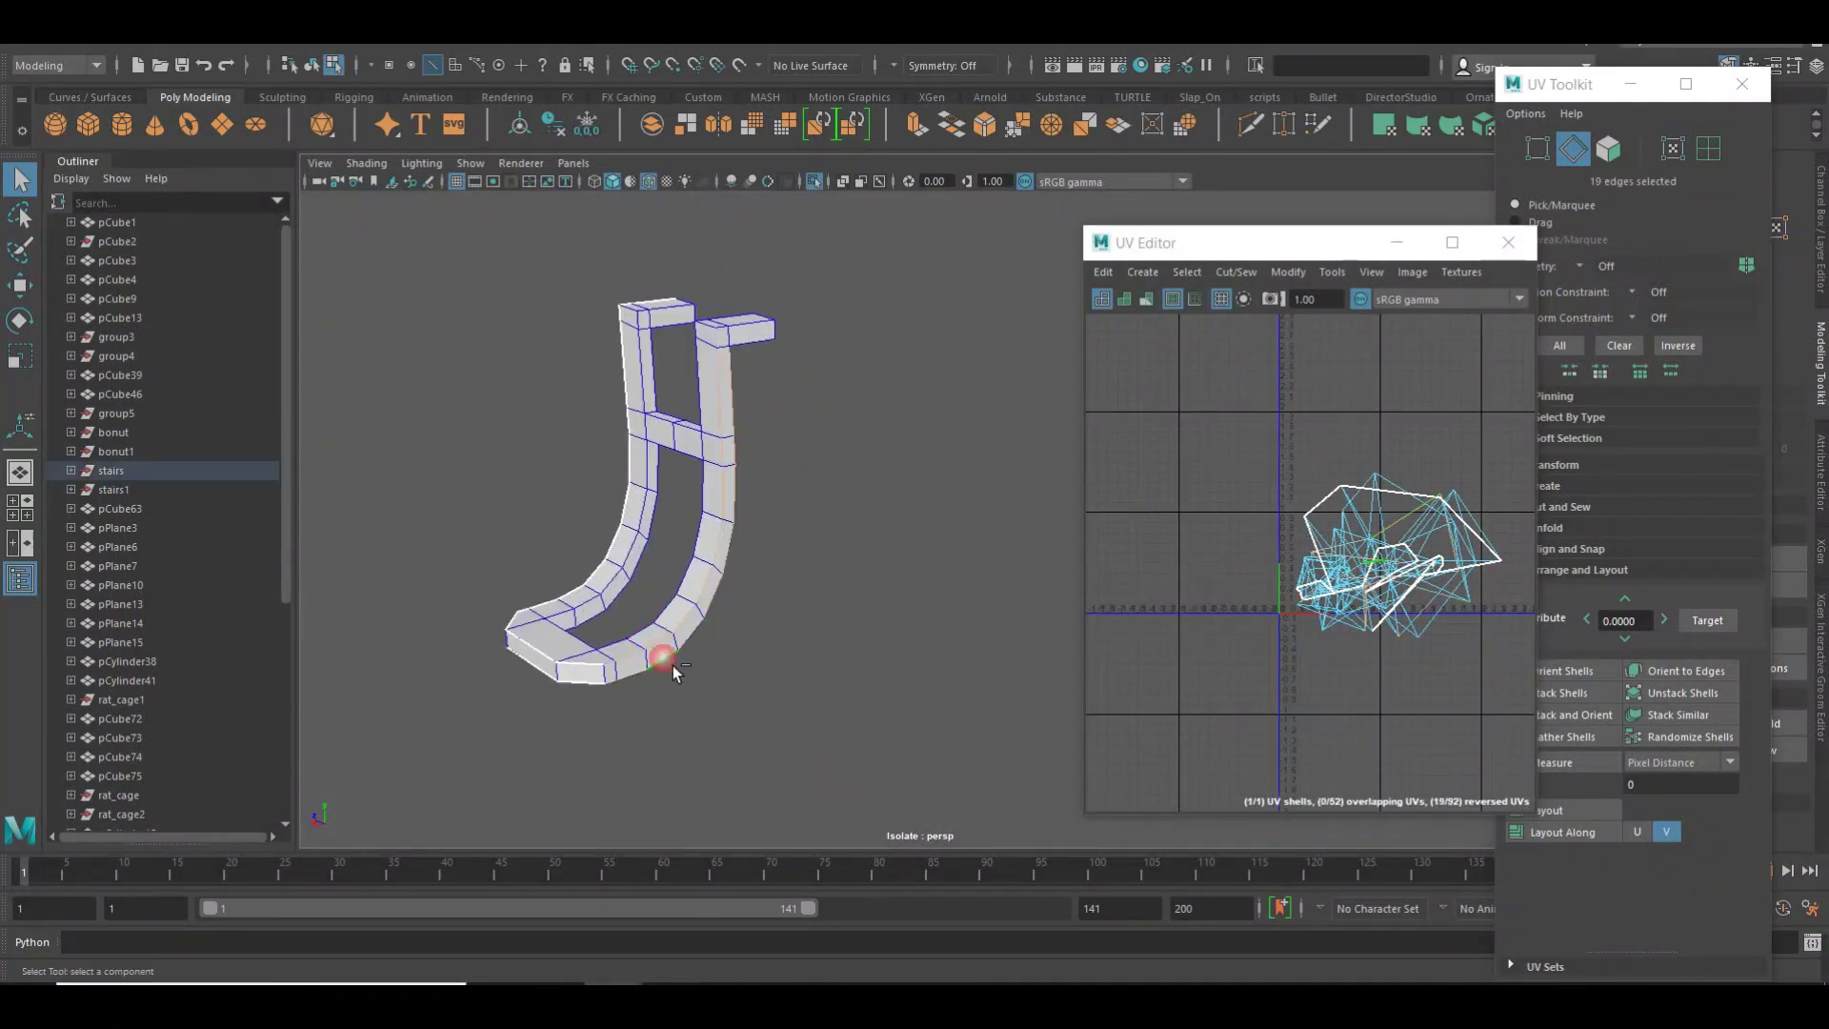
shift+right_drag(1236, 467, 1153, 487)
Cut UV seams along the top and bottom edges of the short arm piece.
alt+drag(898, 412, 729, 373)
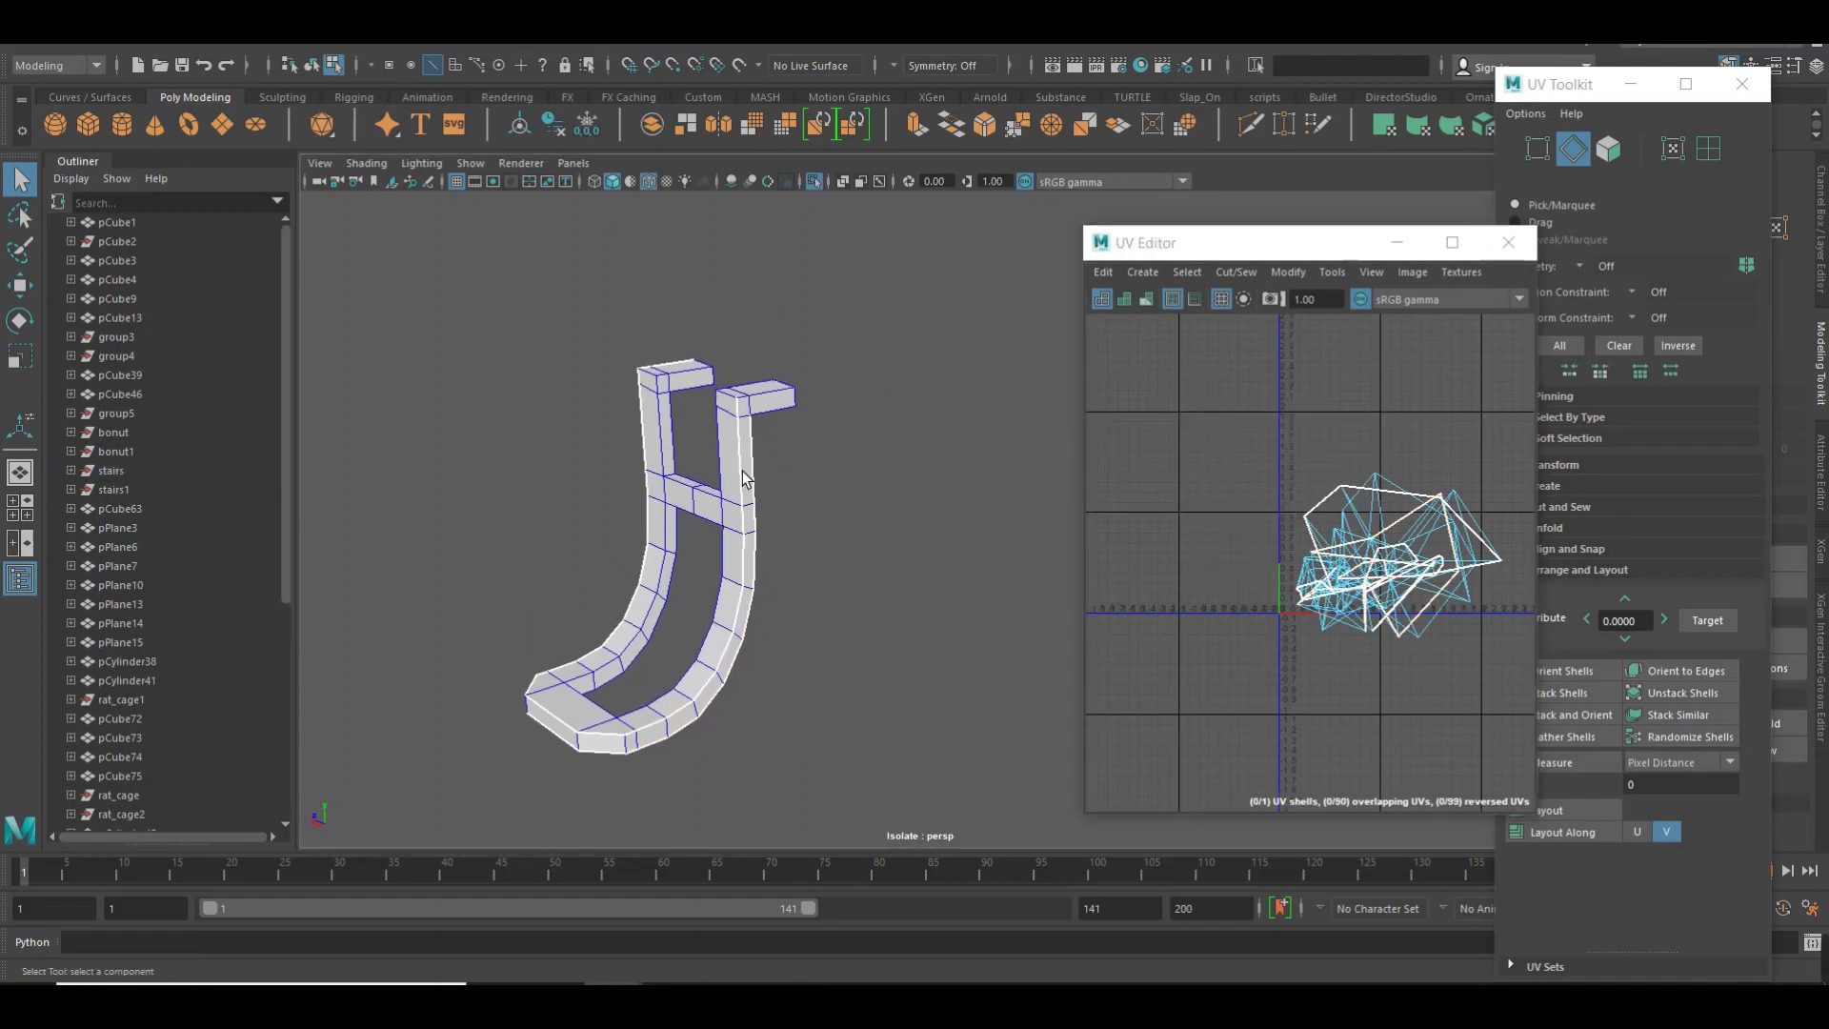
click(695, 340)
shift+right_drag(1164, 386, 1174, 394)
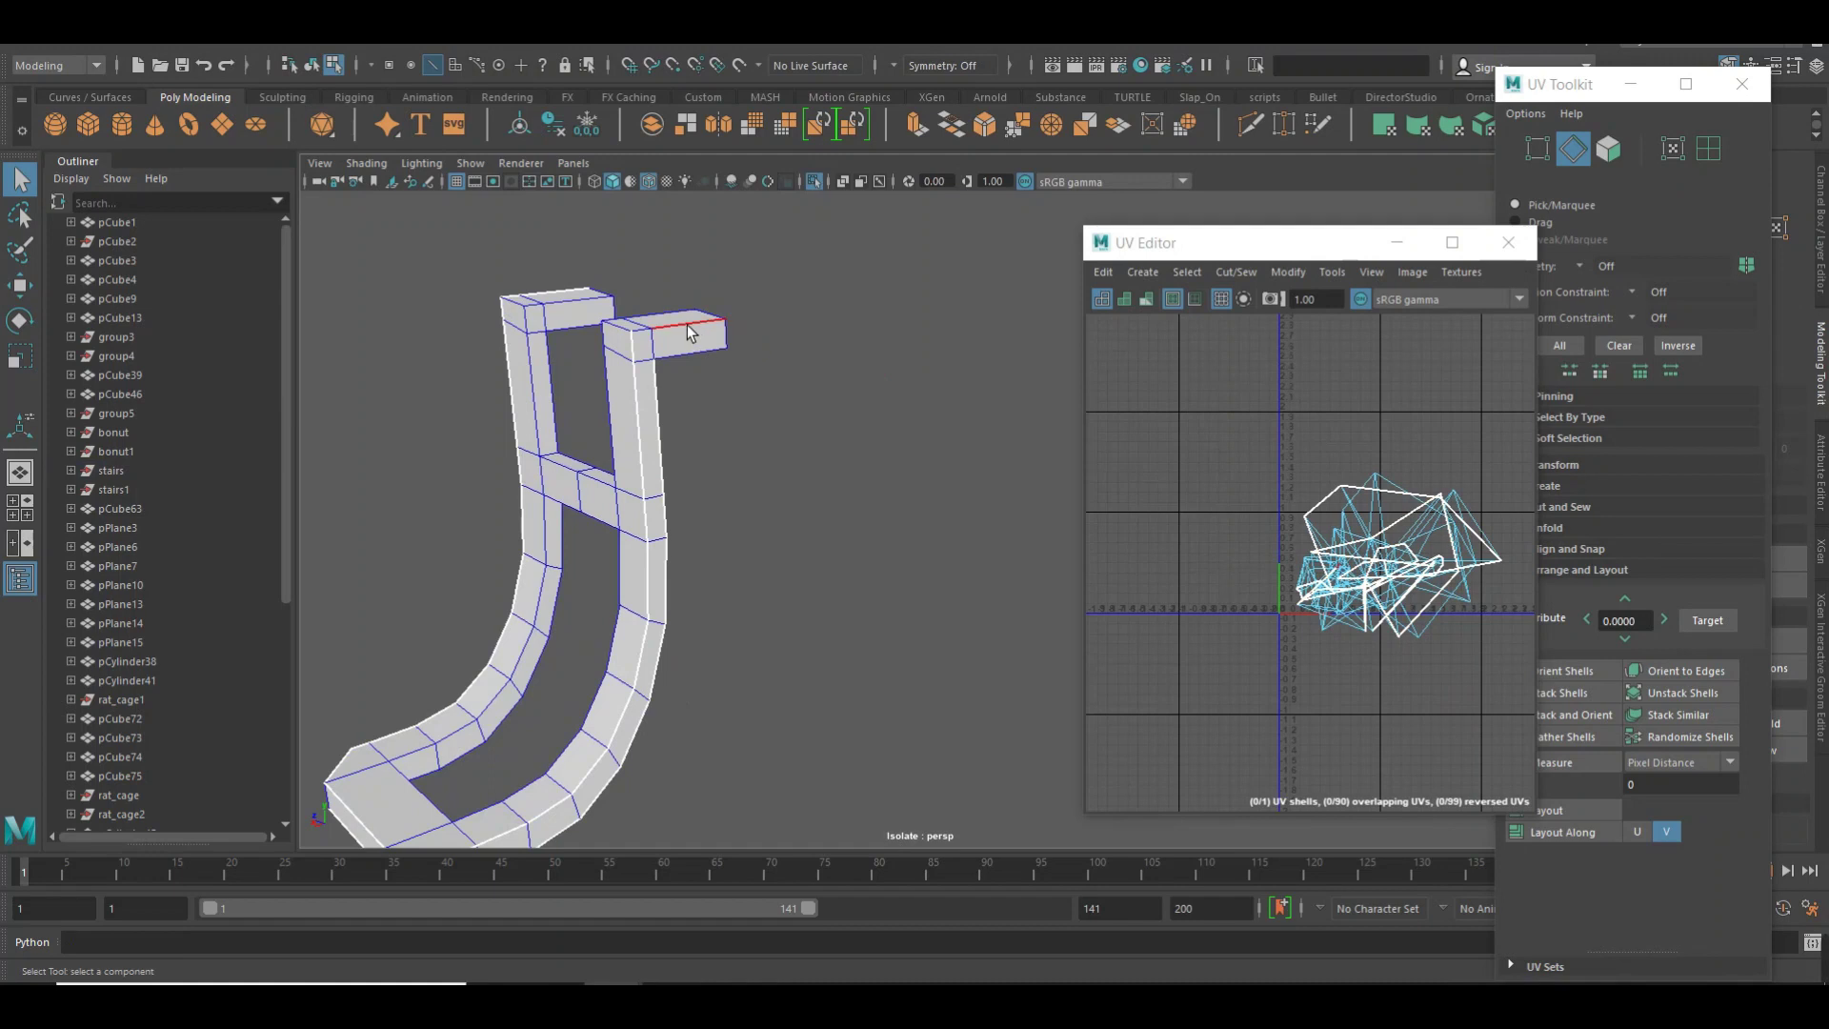
click(1203, 386)
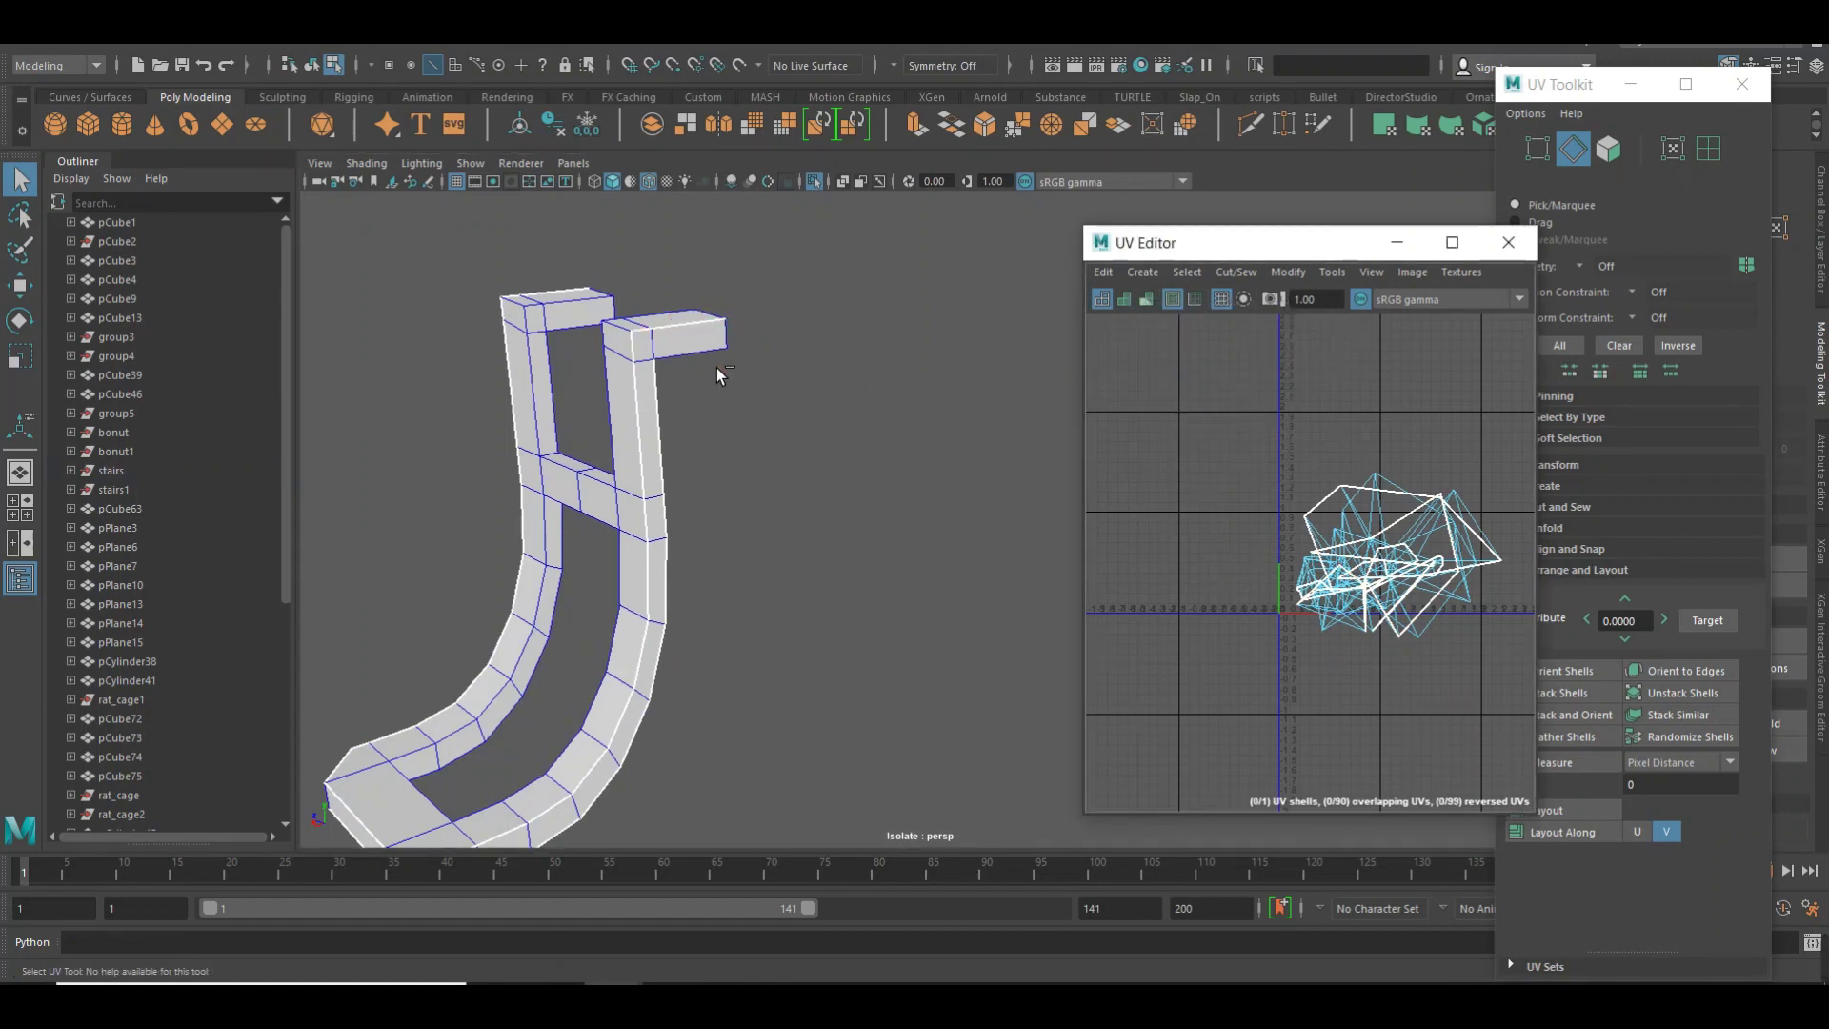
click(690, 362)
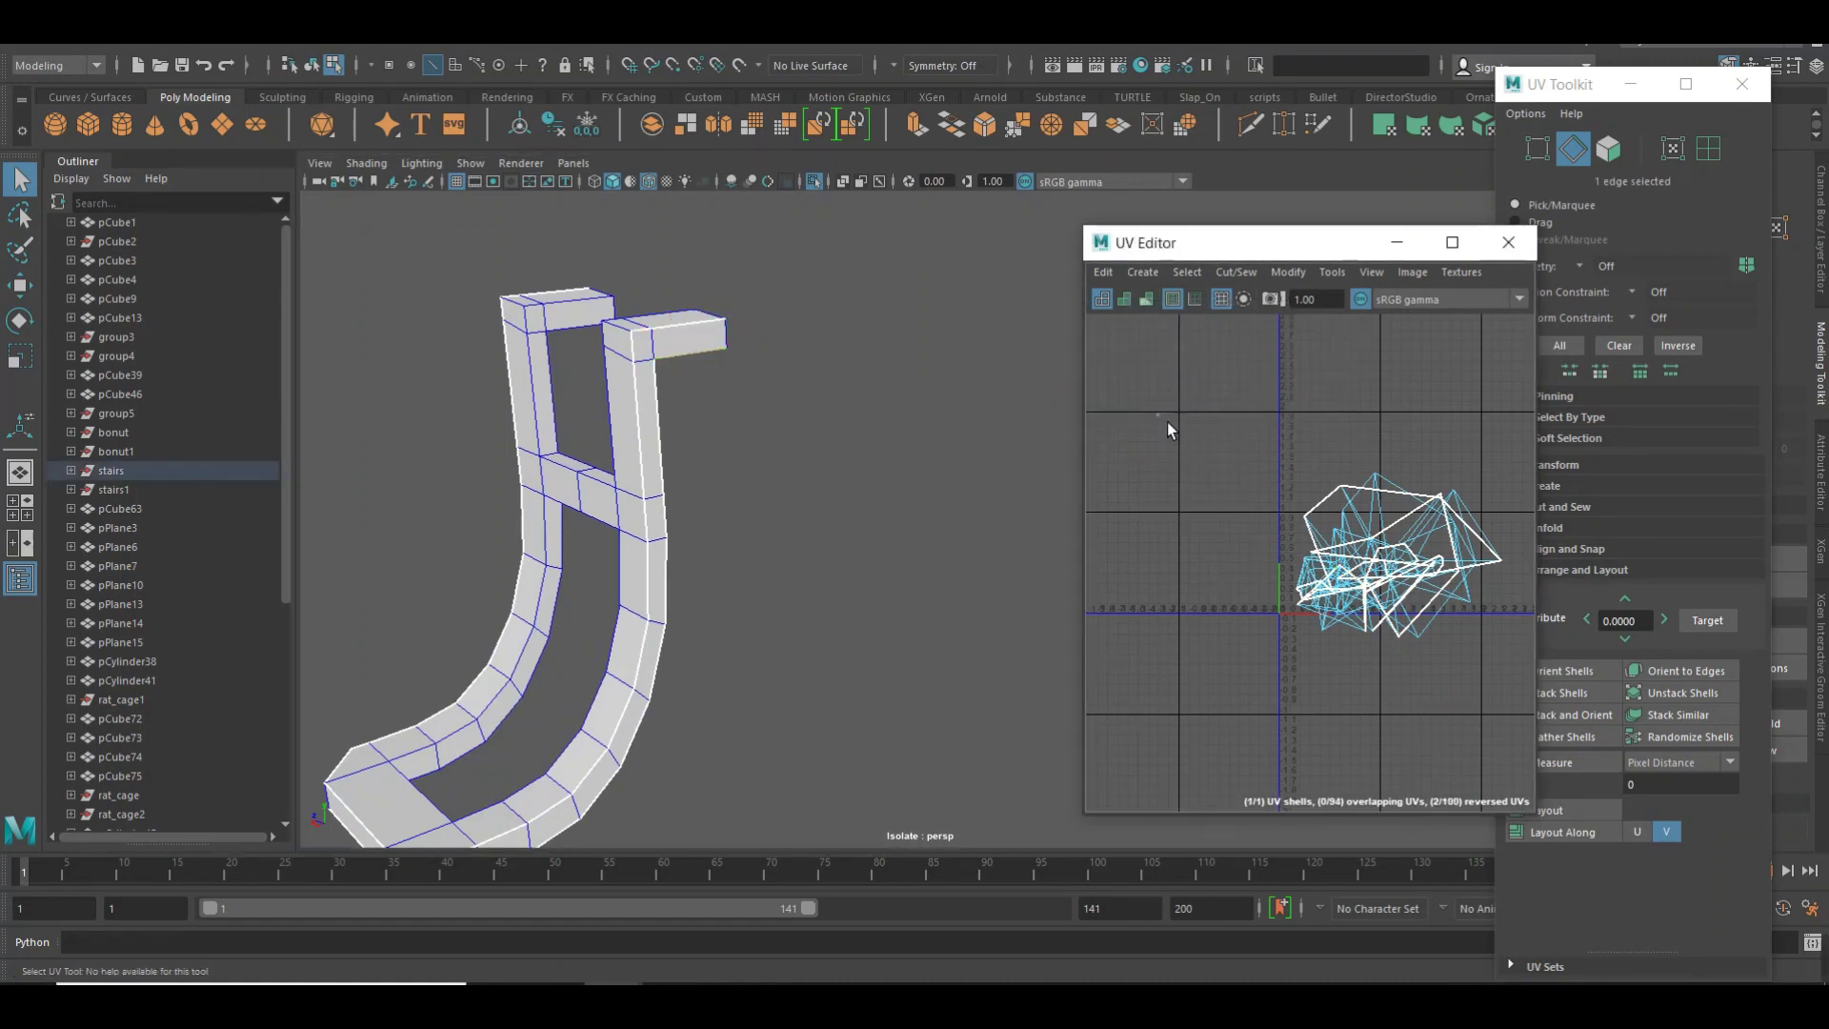
click(820, 443)
alt+right_drag(821, 443, 523, 450)
mouse_move(523, 450)
alt+mouse_down()
mouse_move(855, 505)
mouse_move(836, 532)
mouse_move(890, 499)
mouse_move(833, 515)
mouse_move(895, 564)
mouse_move(812, 577)
mouse_move(991, 523)
mouse_move(808, 492)
alt+mouse_up()
Select edges along the front box and its tip on the carriage's top.
alt+middle_drag(808, 492, 817, 567)
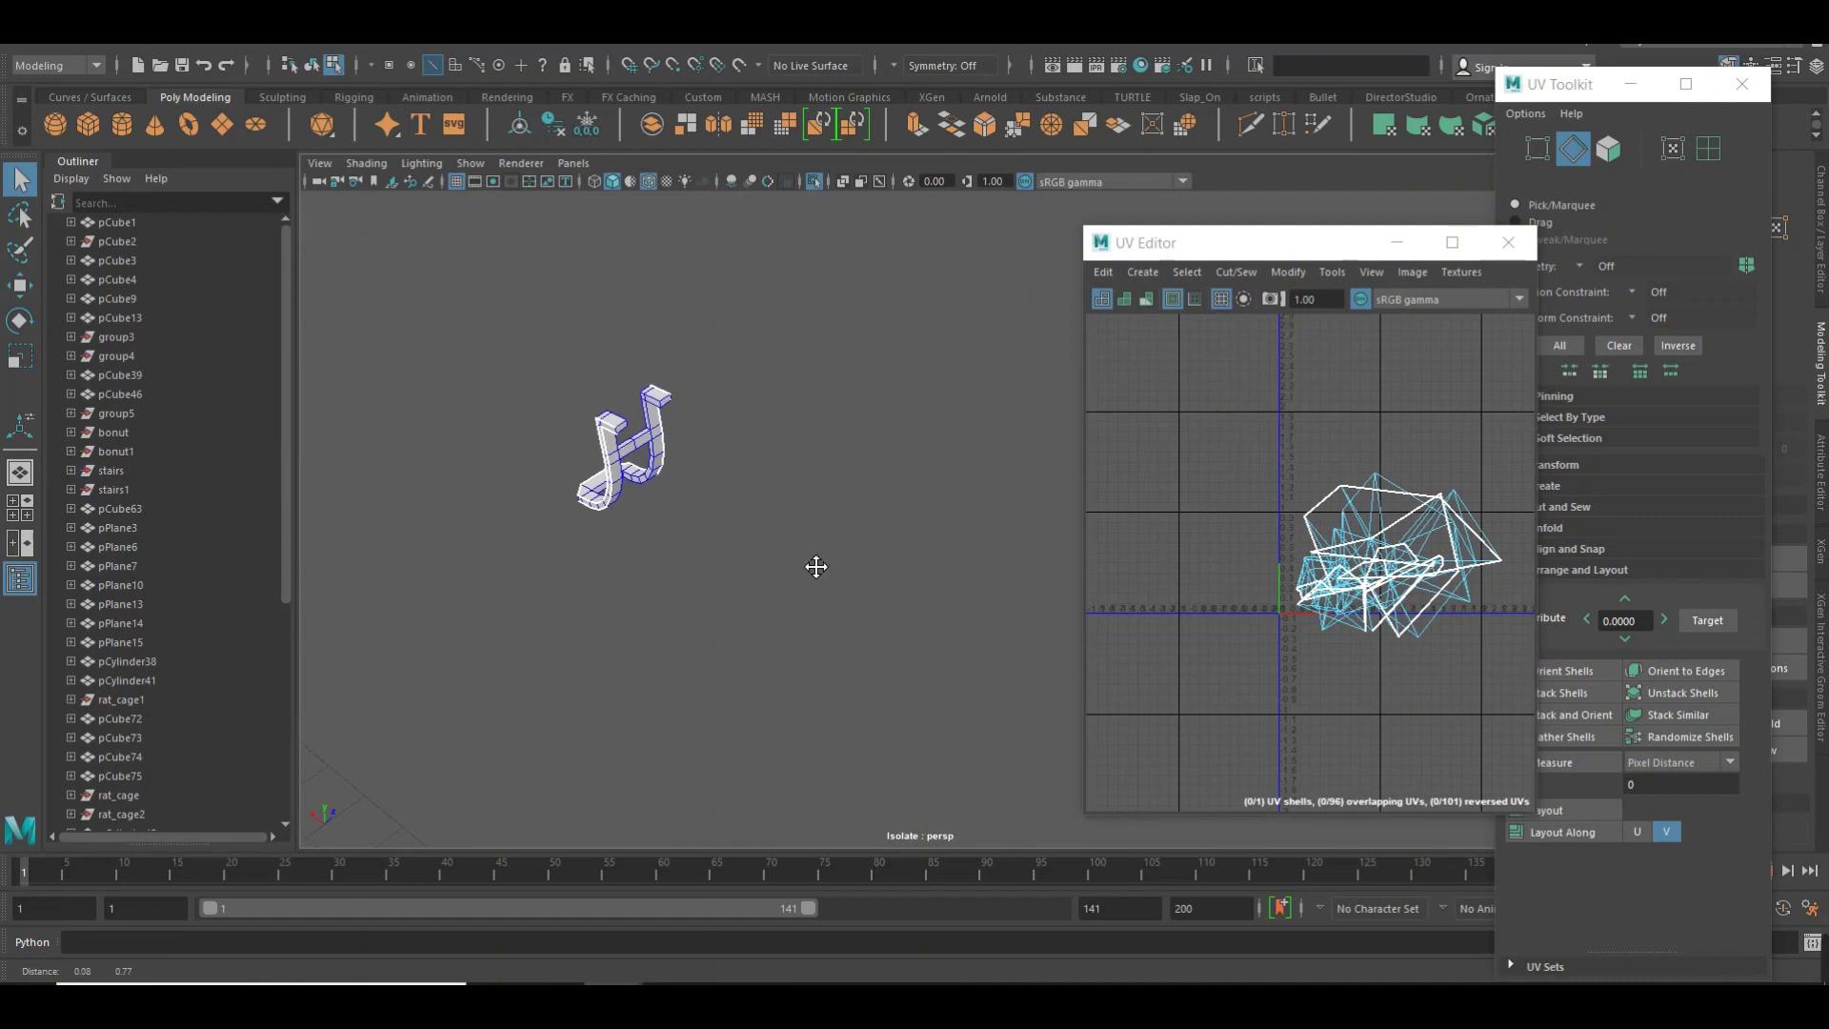
mouse_move(816, 567)
alt+right_down()
mouse_move(1157, 642)
mouse_move(716, 621)
alt+right_up()
alt+middle_drag(716, 621, 857, 582)
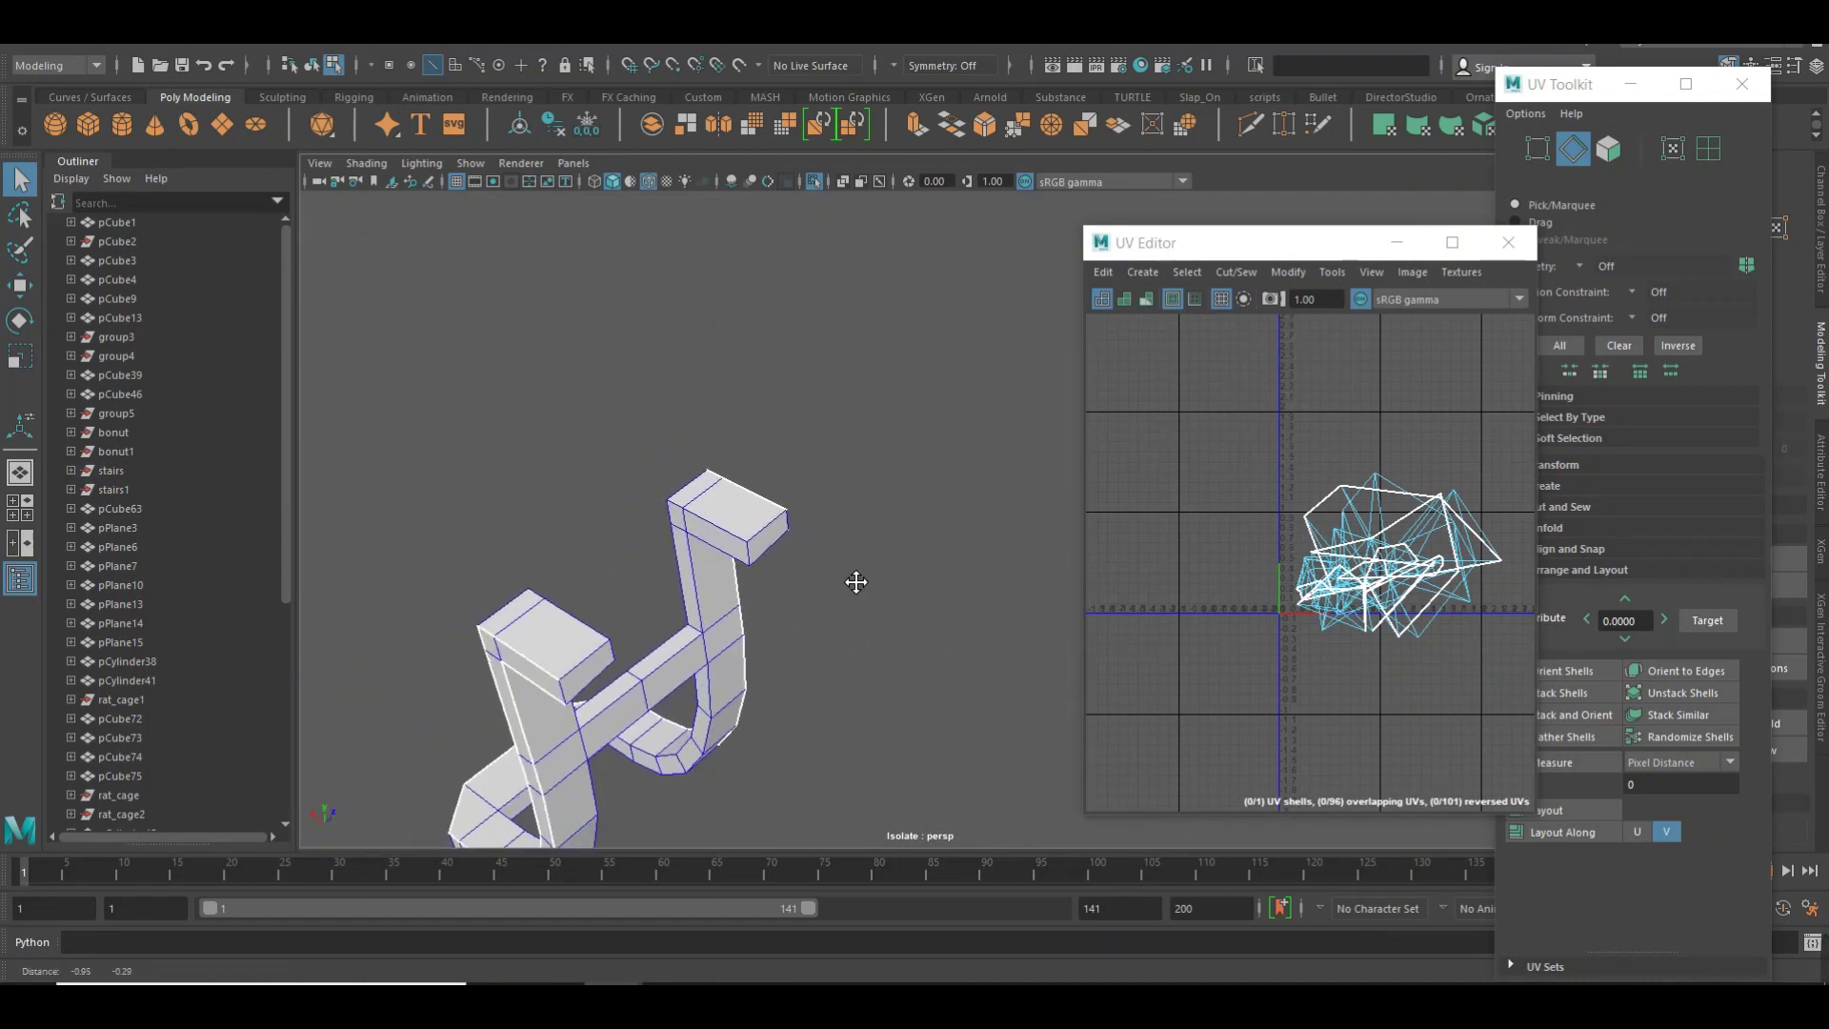
mouse_move(856, 582)
alt+mouse_down()
mouse_move(573, 627)
mouse_move(602, 630)
alt+mouse_up()
alt+right_drag(602, 631, 717, 638)
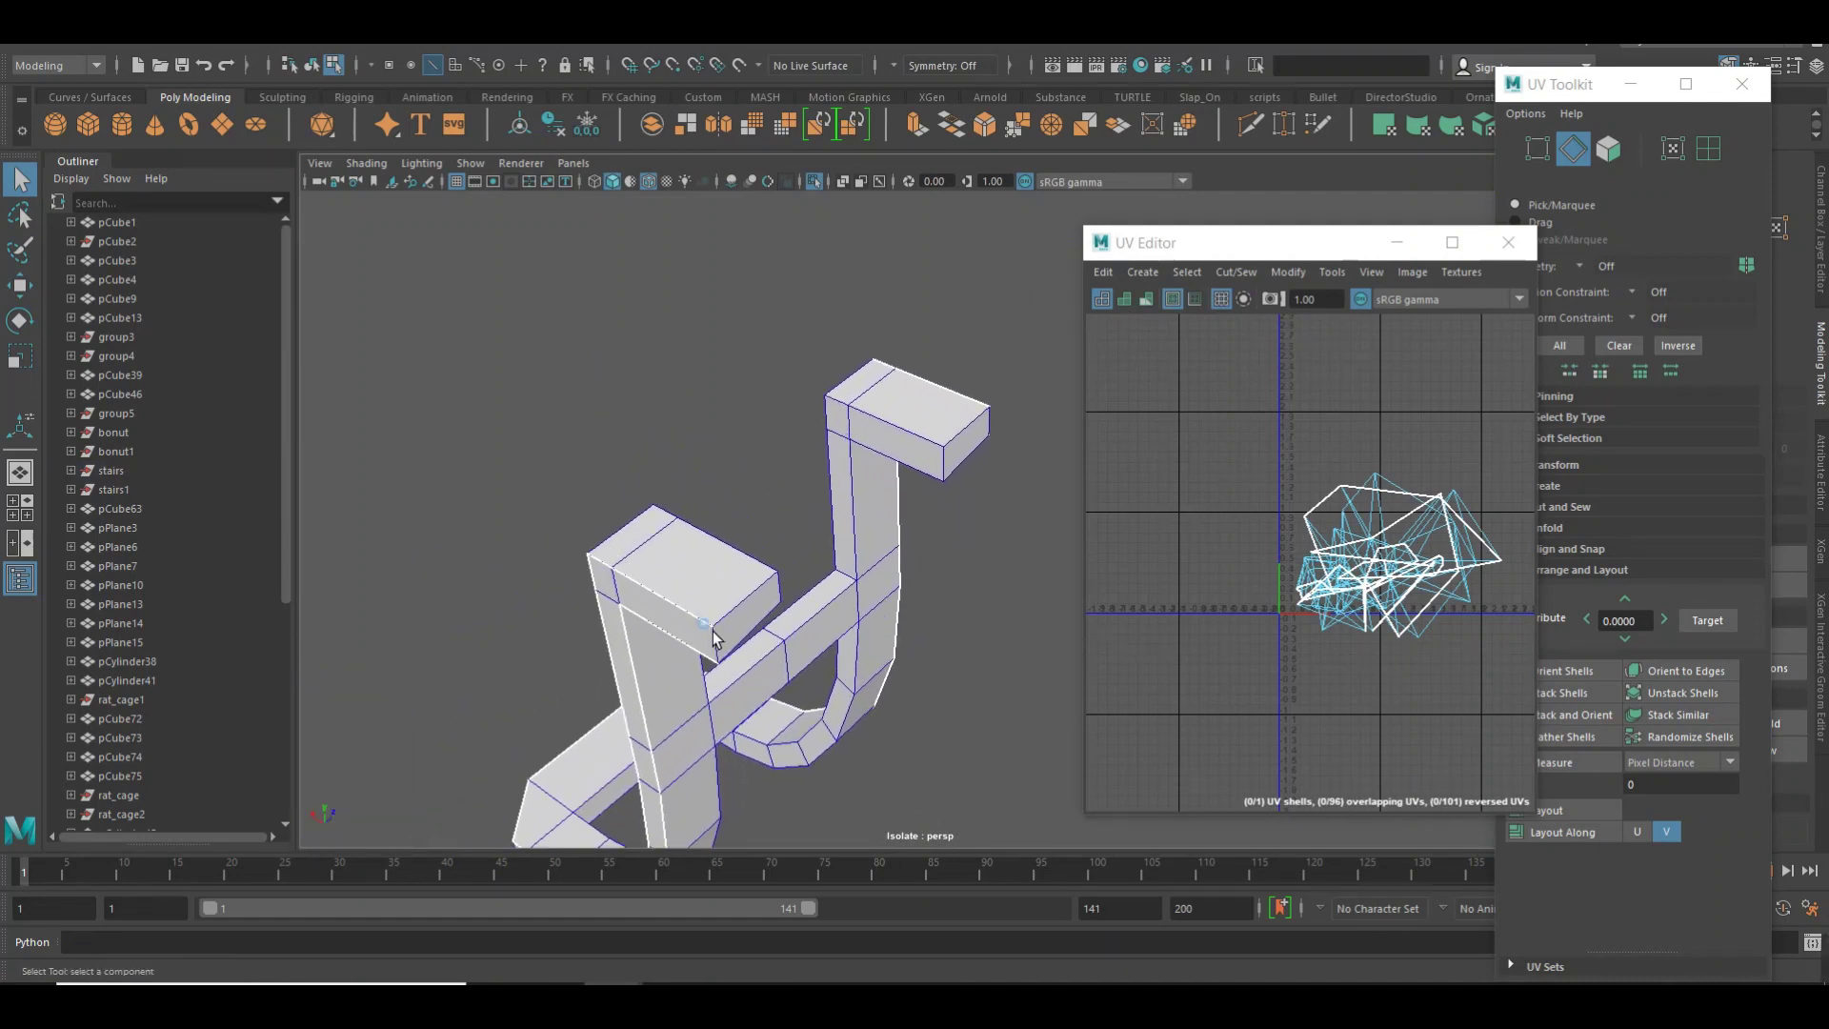
click(762, 593)
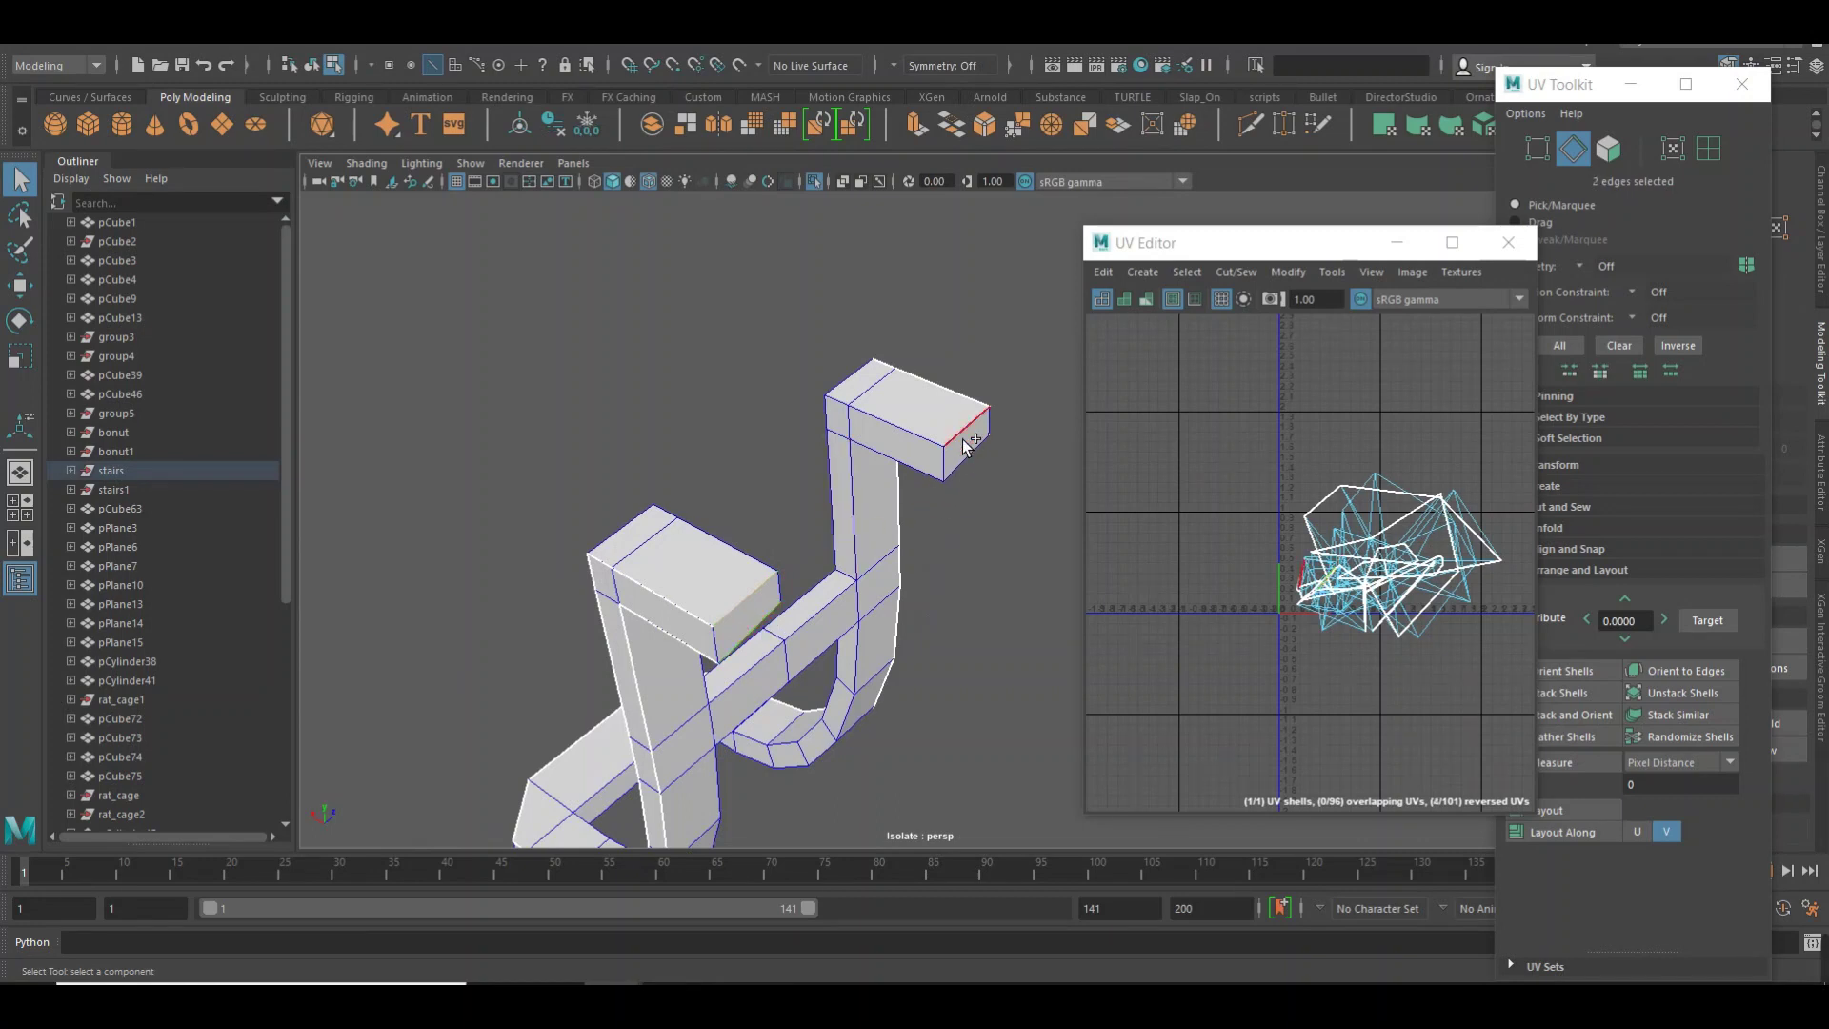
shift+click(982, 471)
shift+click(899, 473)
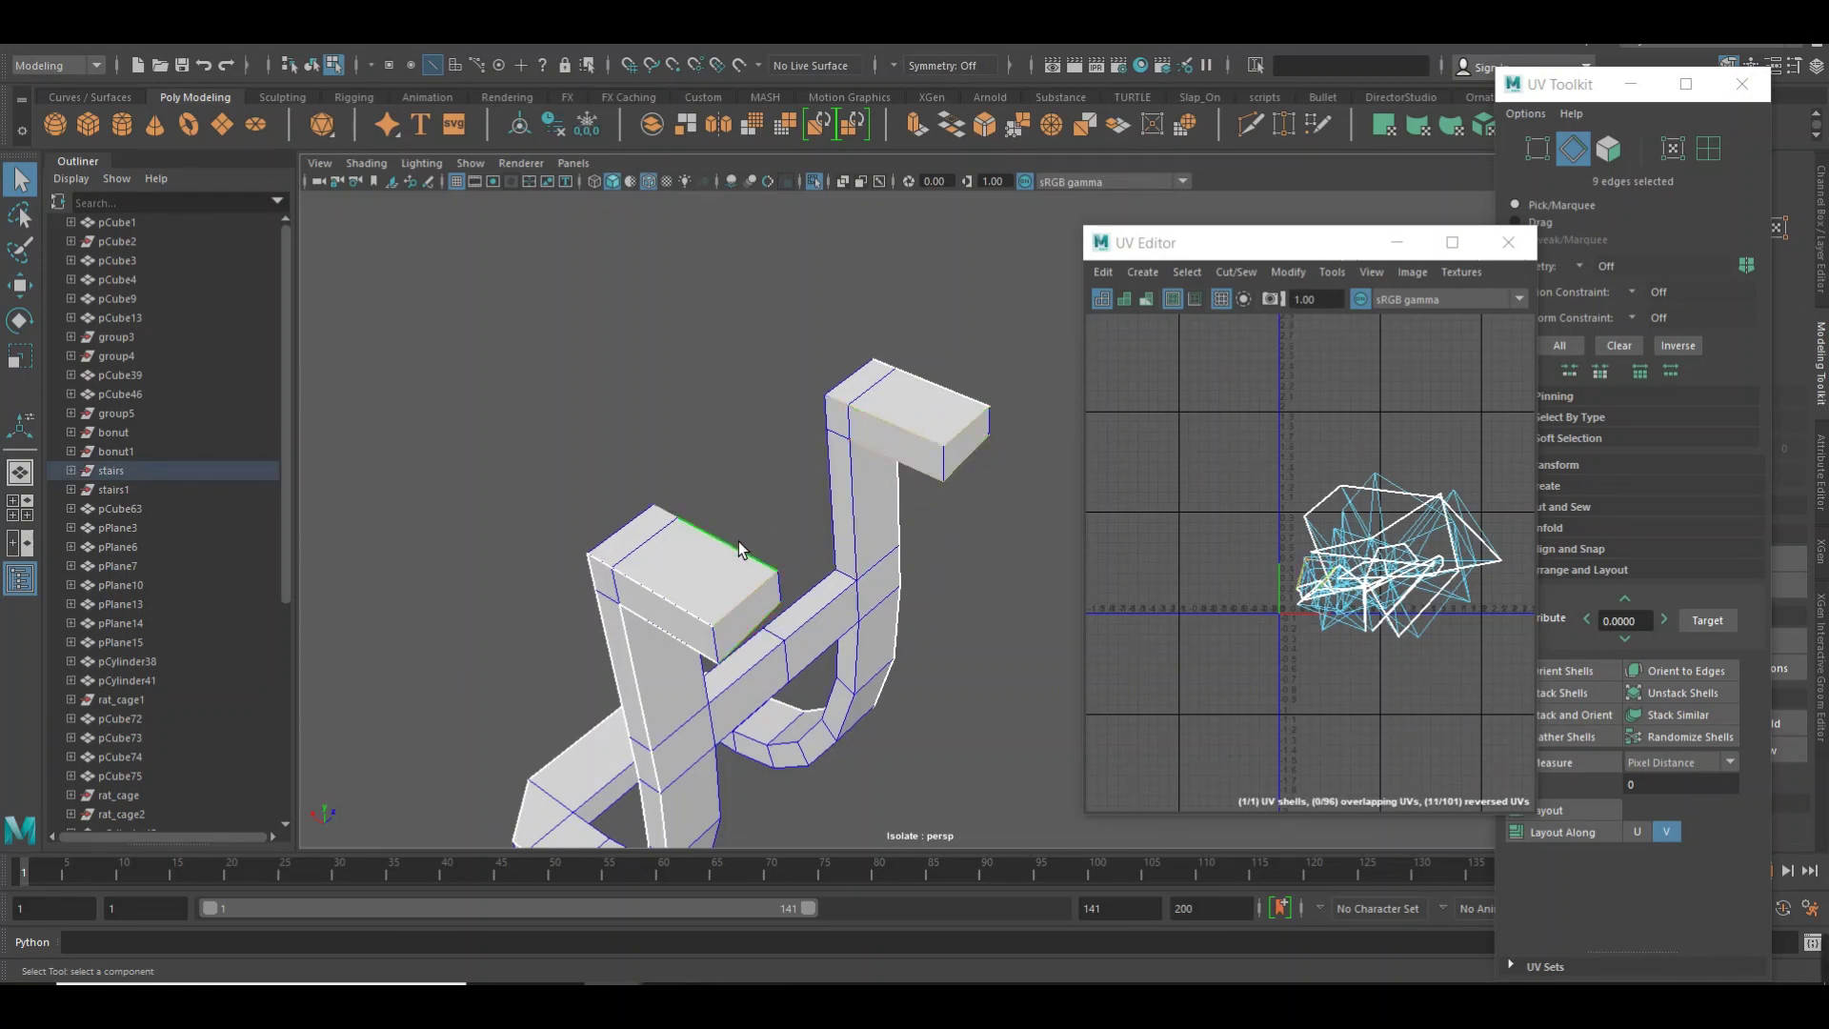
key(4)
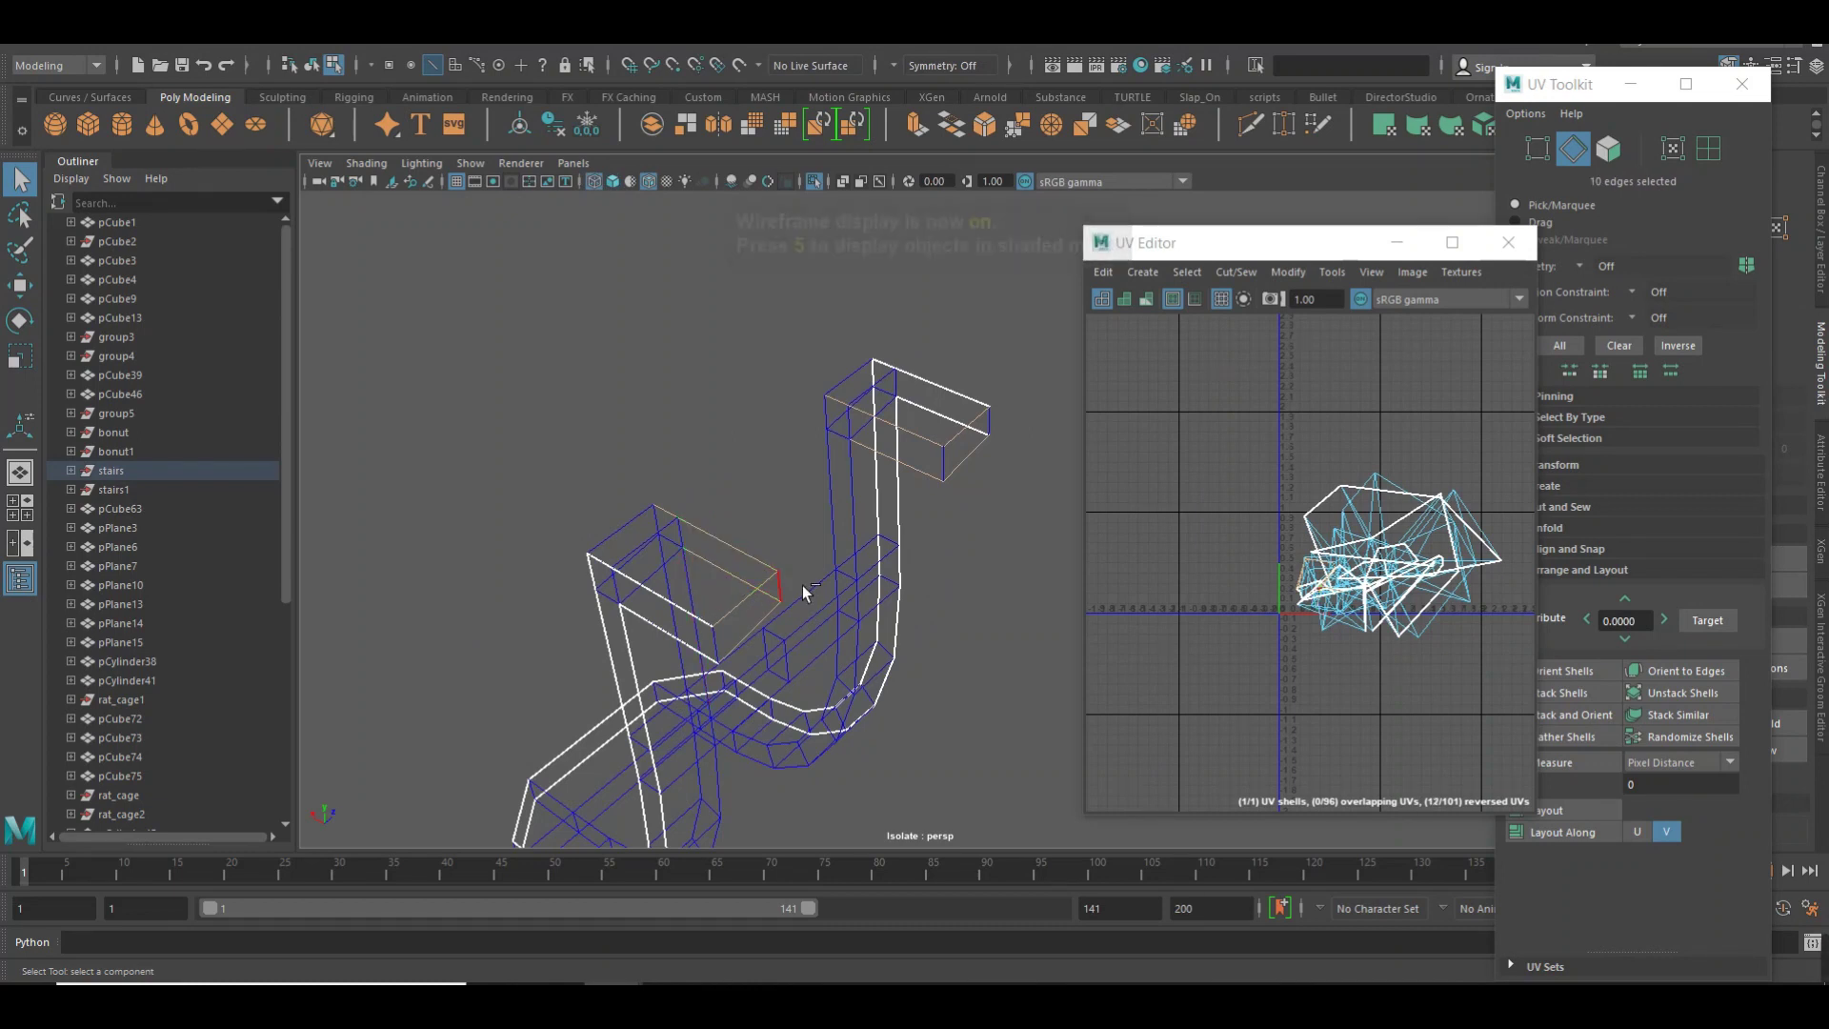
Choose a seam edge on the carriage upright and cut the UVs along it.
click(1184, 502)
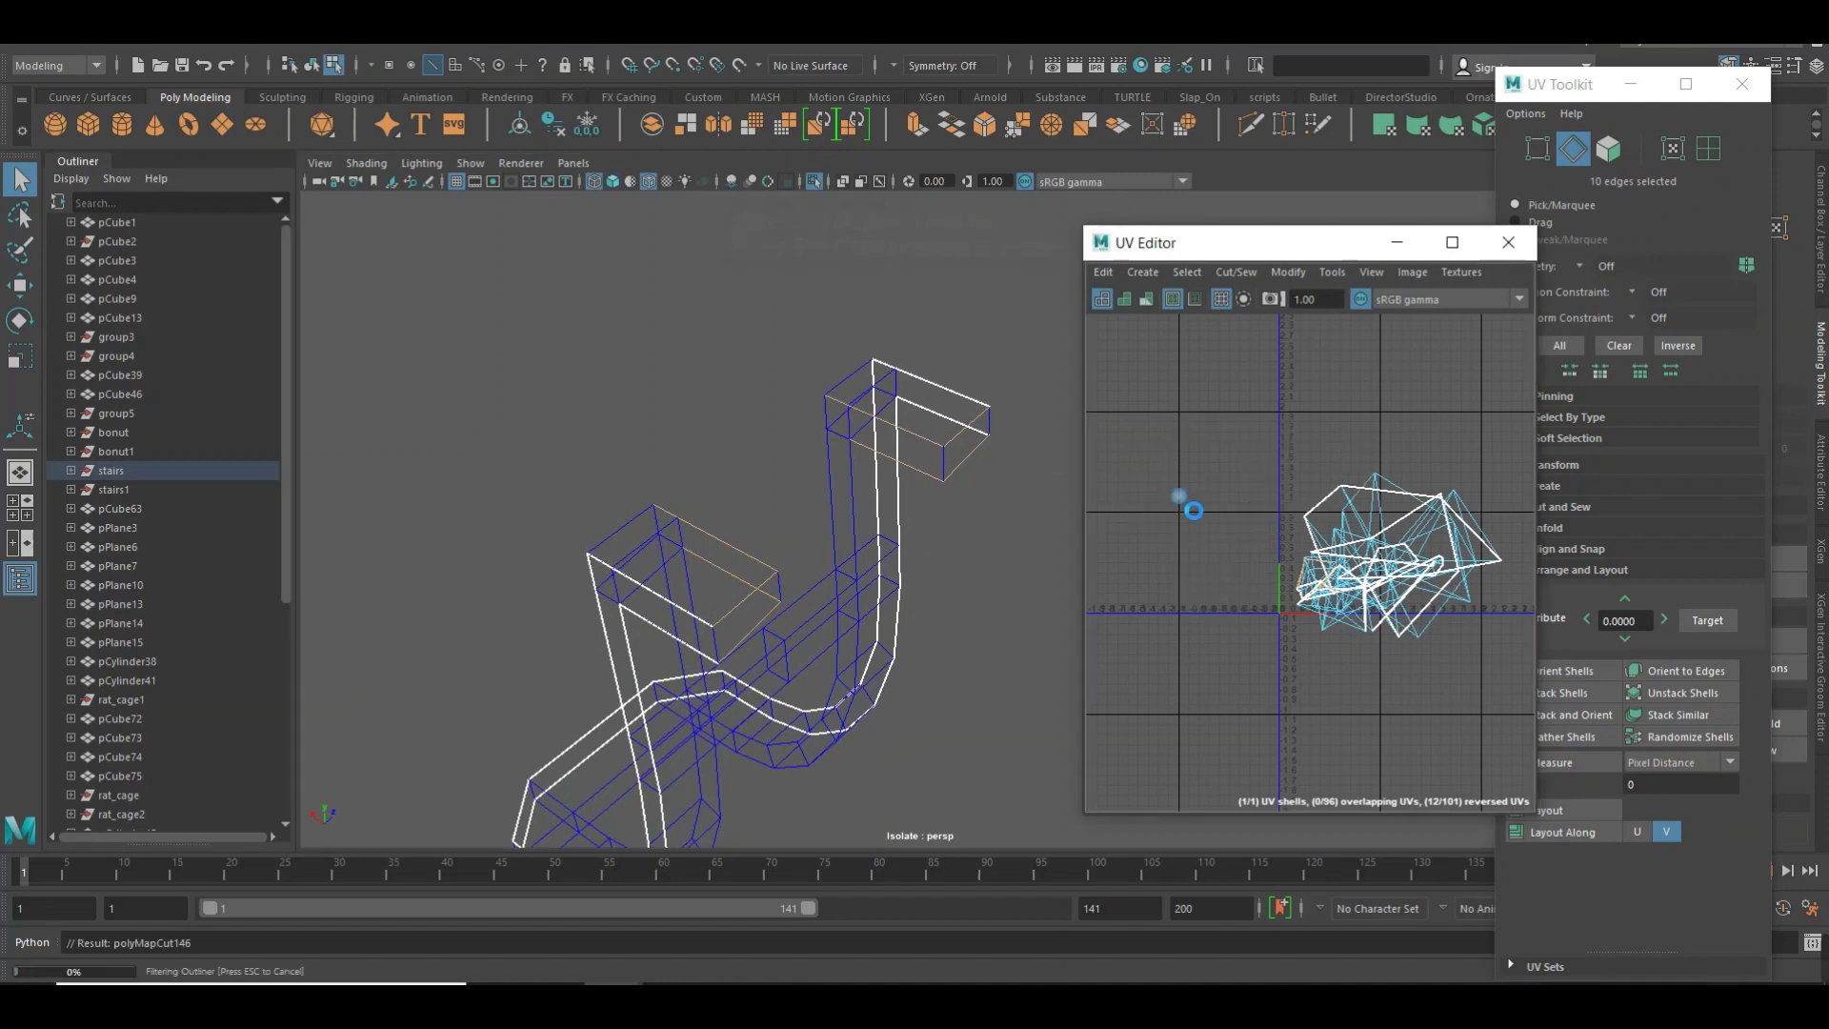
click(859, 473)
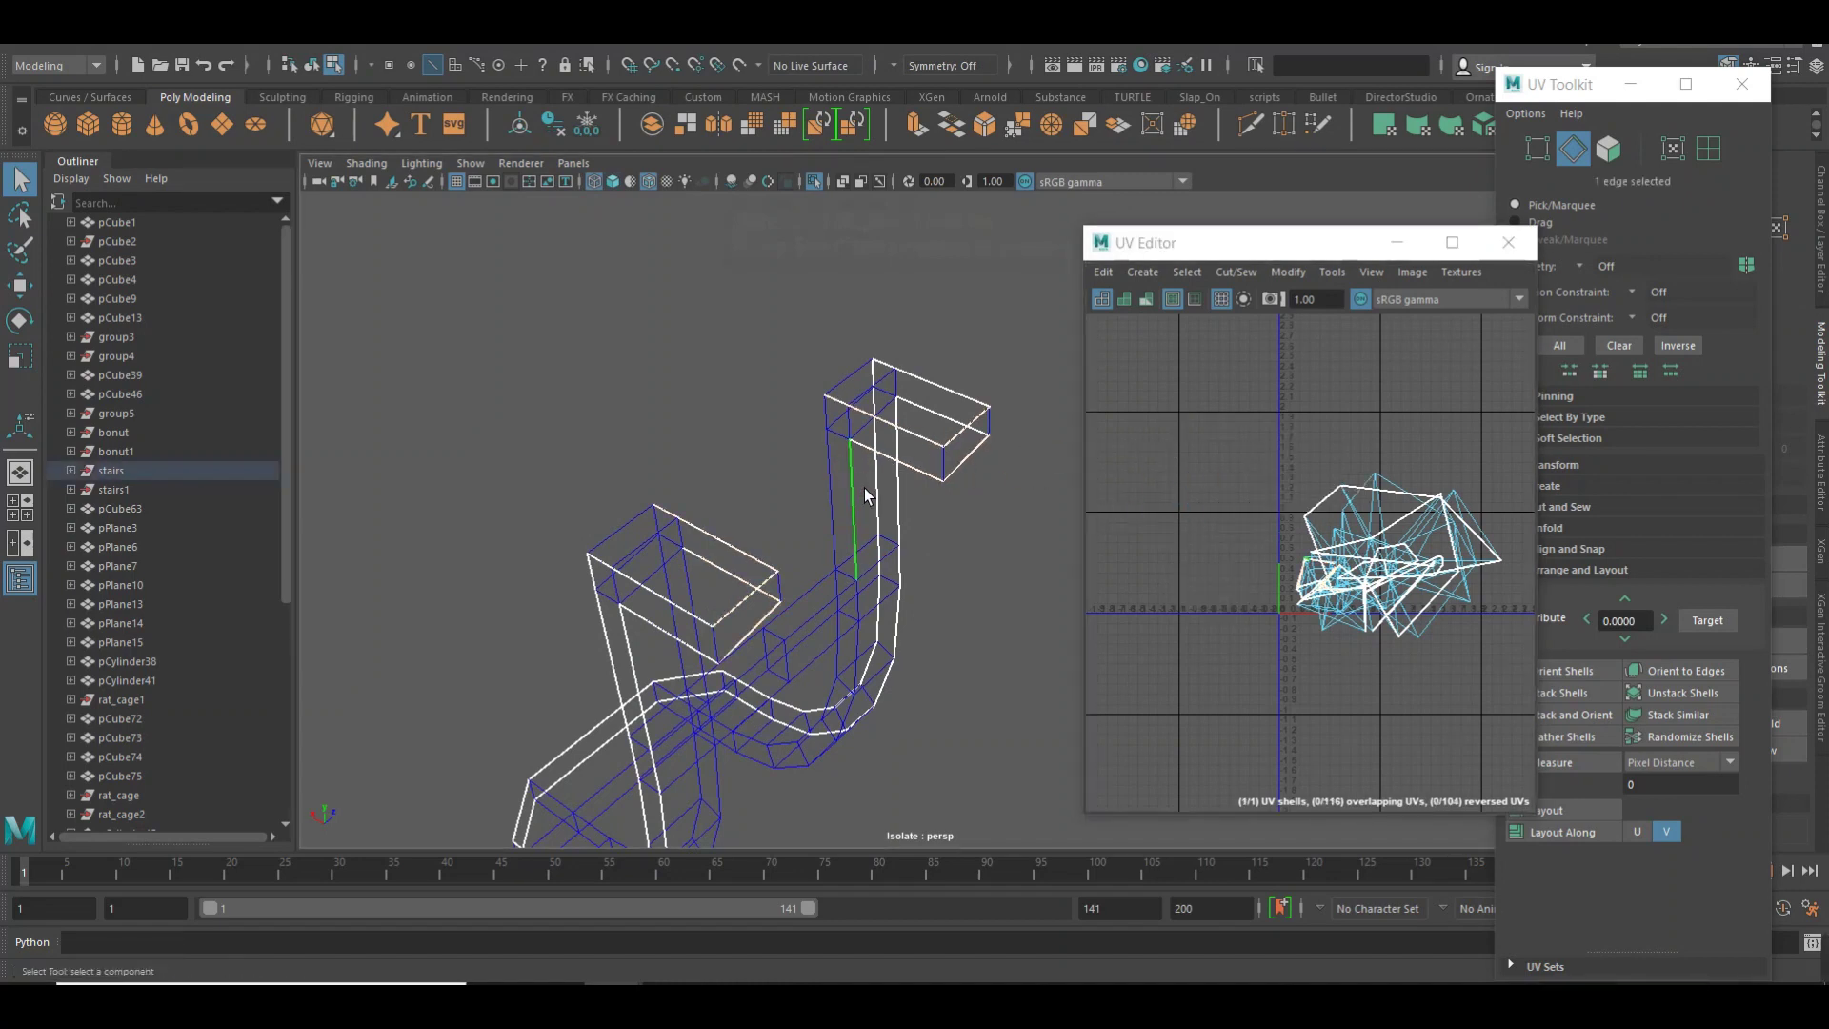
key(5)
shift+click(836, 490)
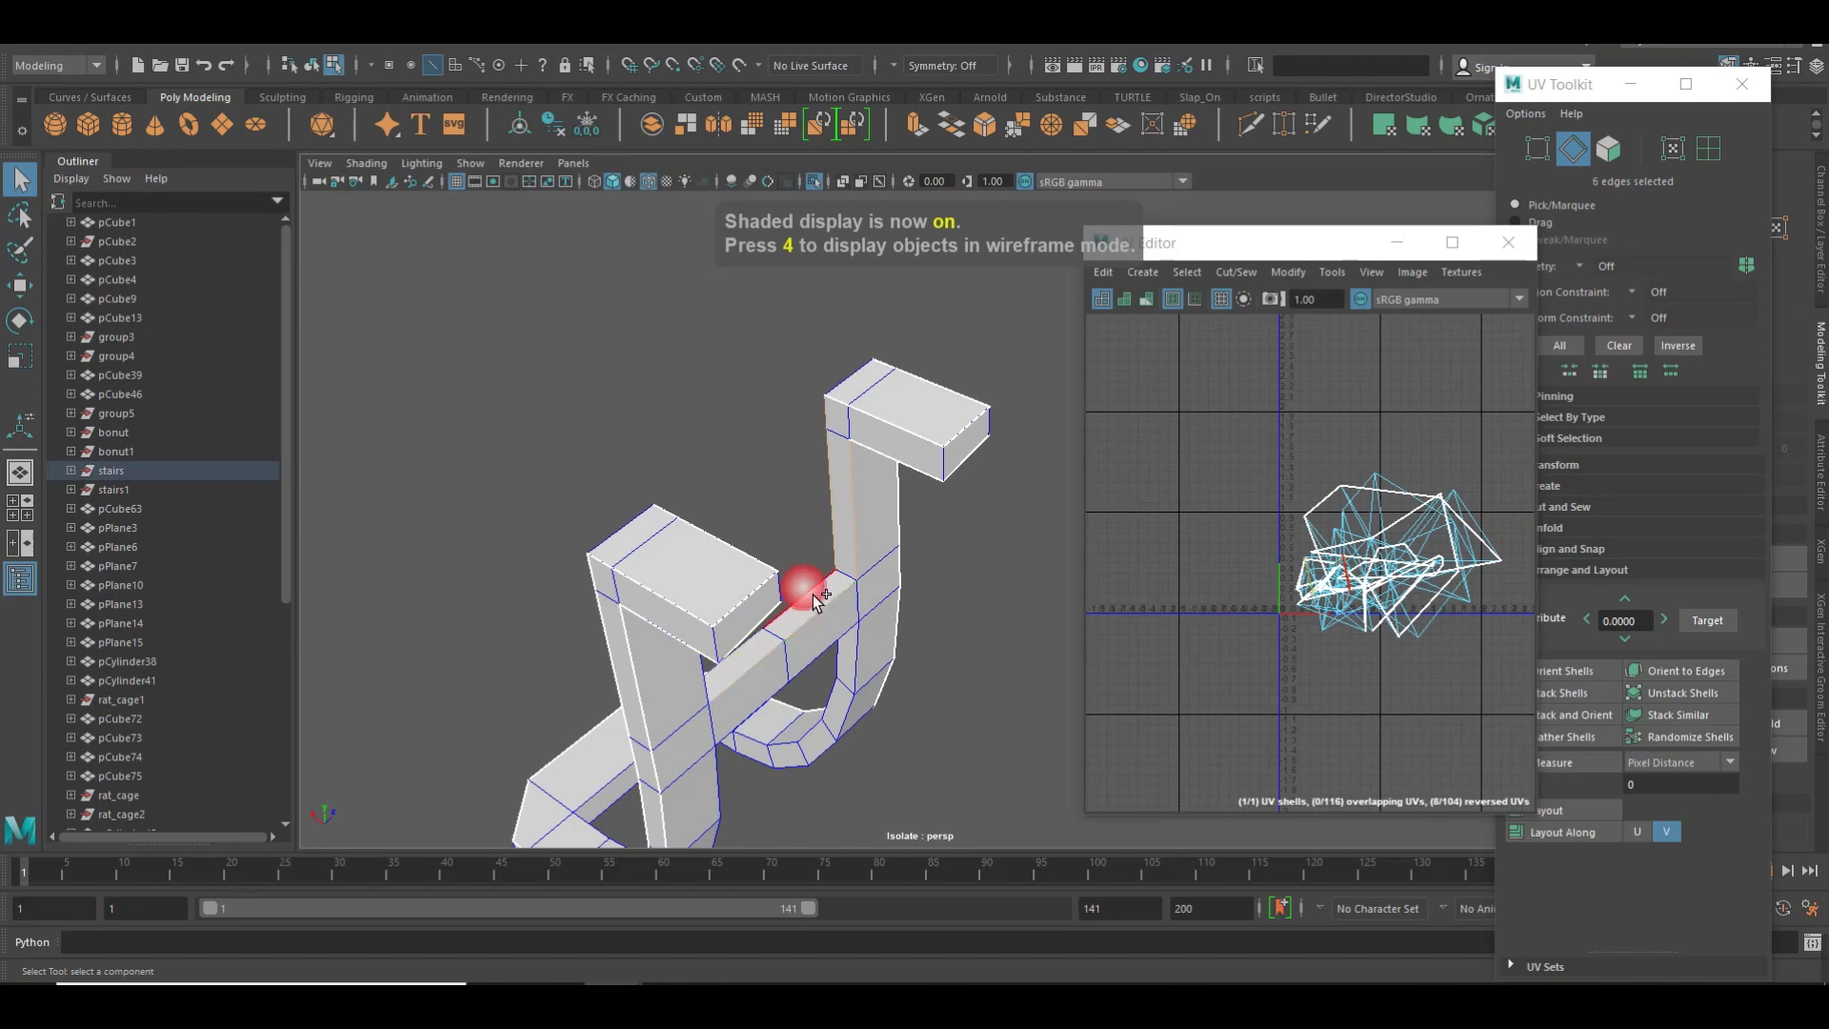
shift+click(702, 694)
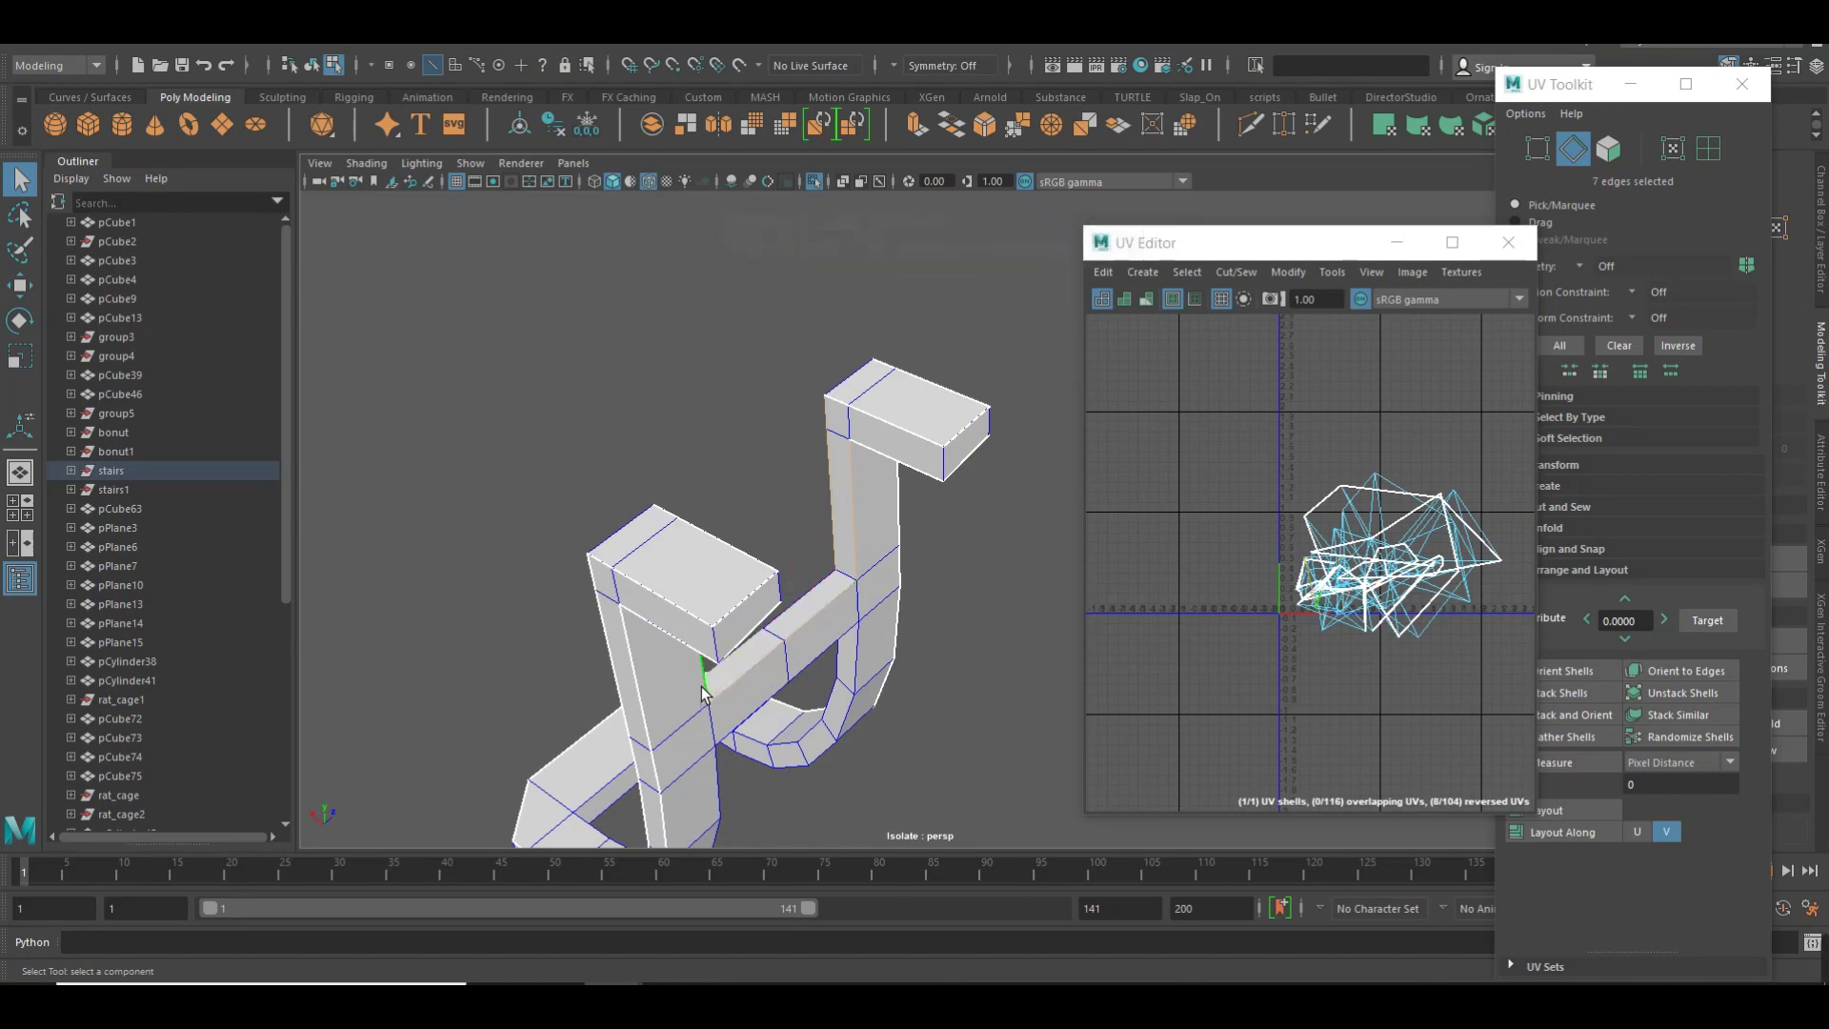
key(4)
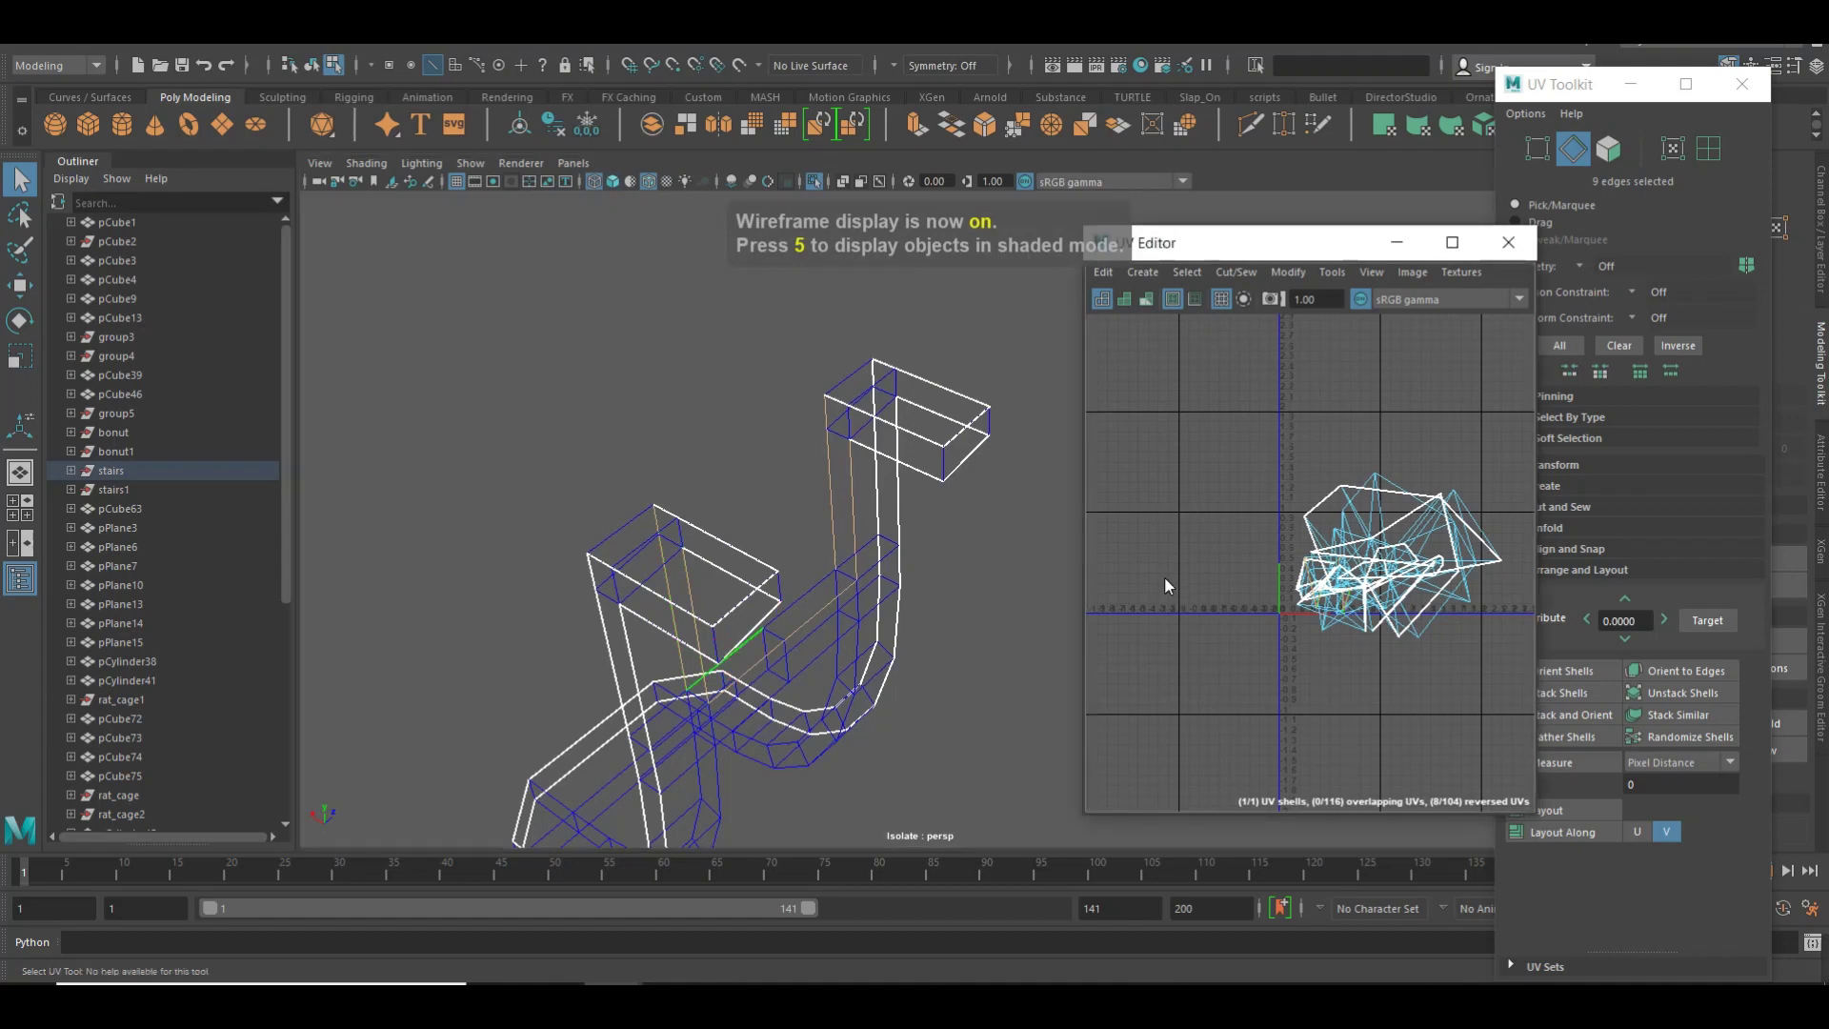
click(1181, 588)
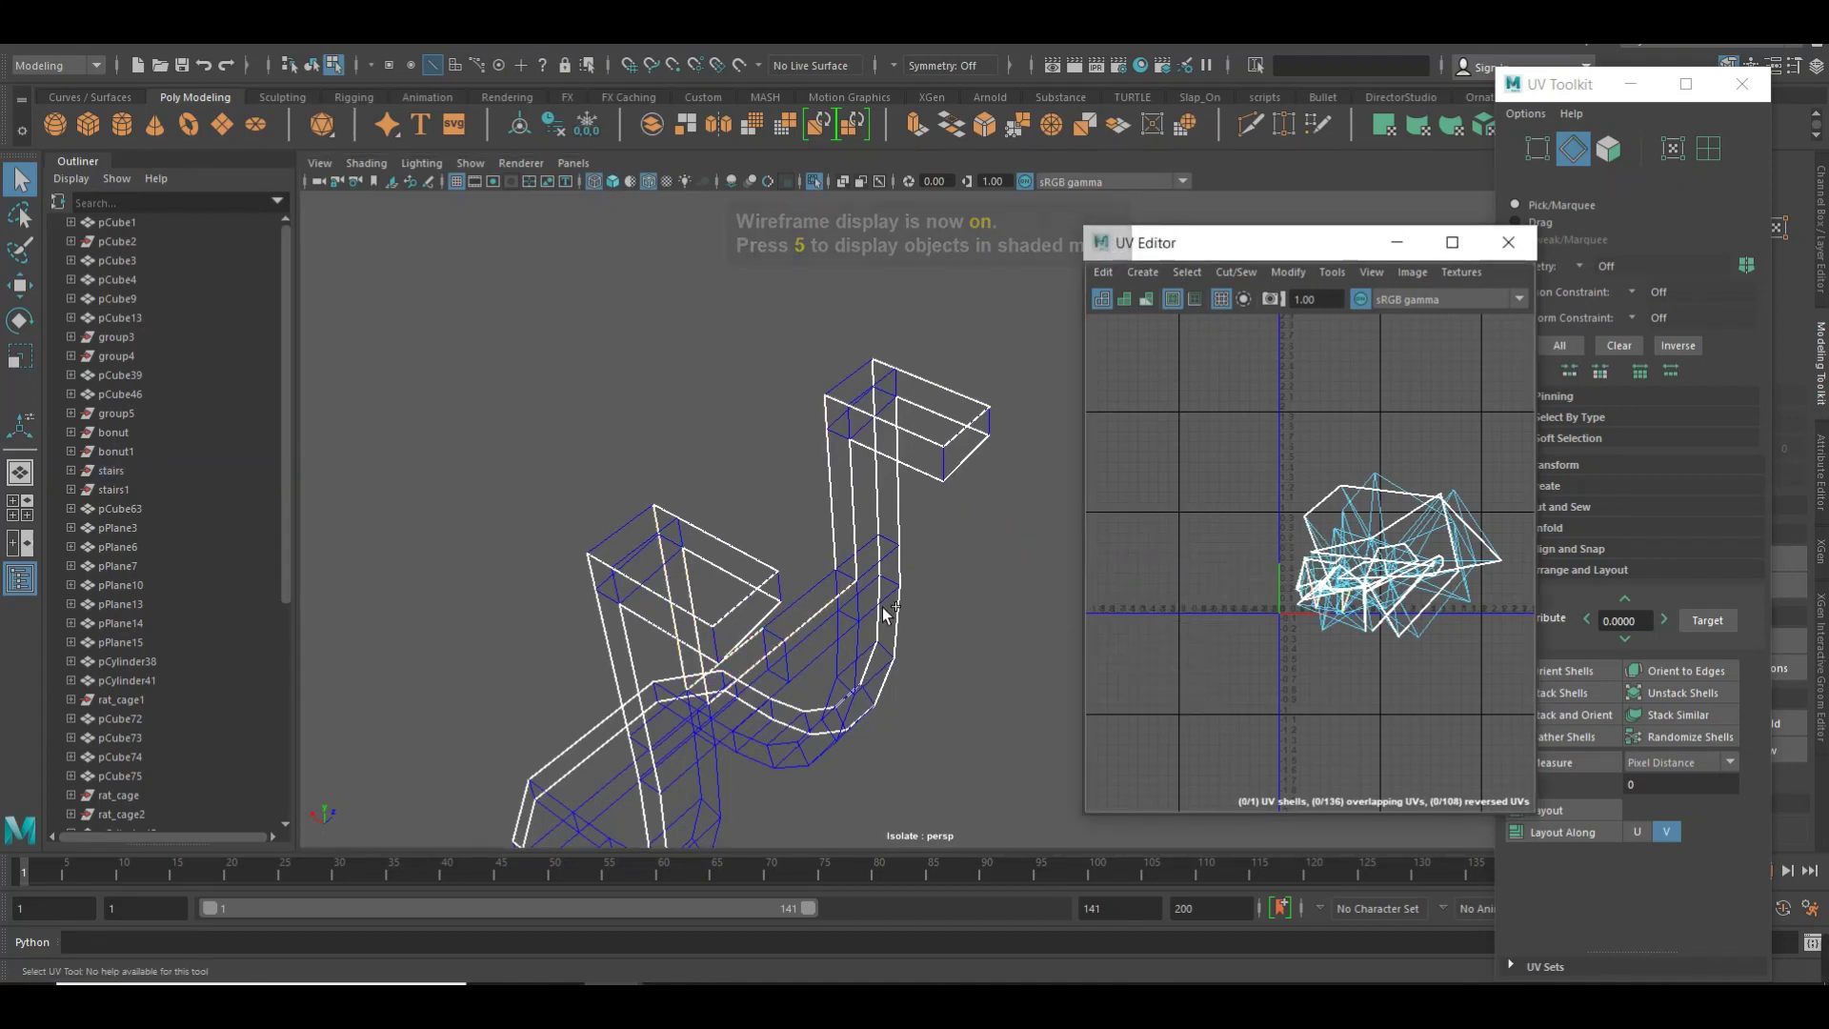
key(5)
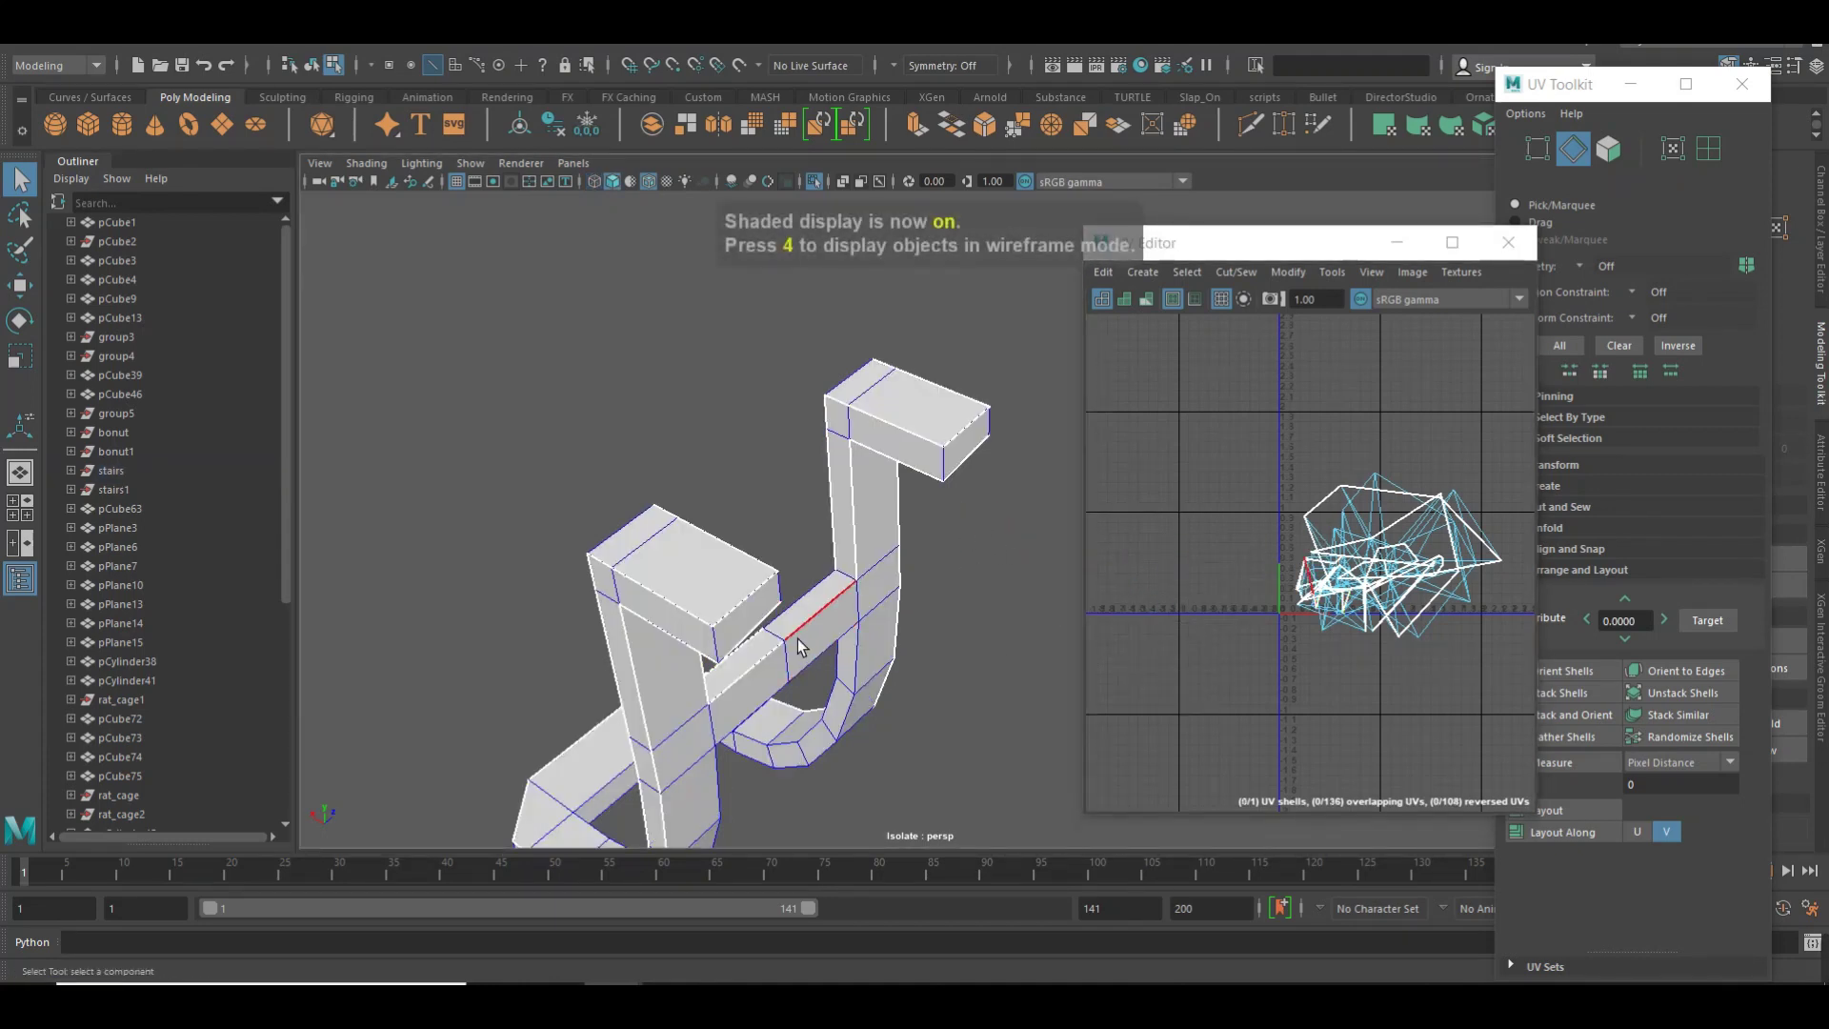
click(790, 642)
right_drag(1229, 571, 1120, 564)
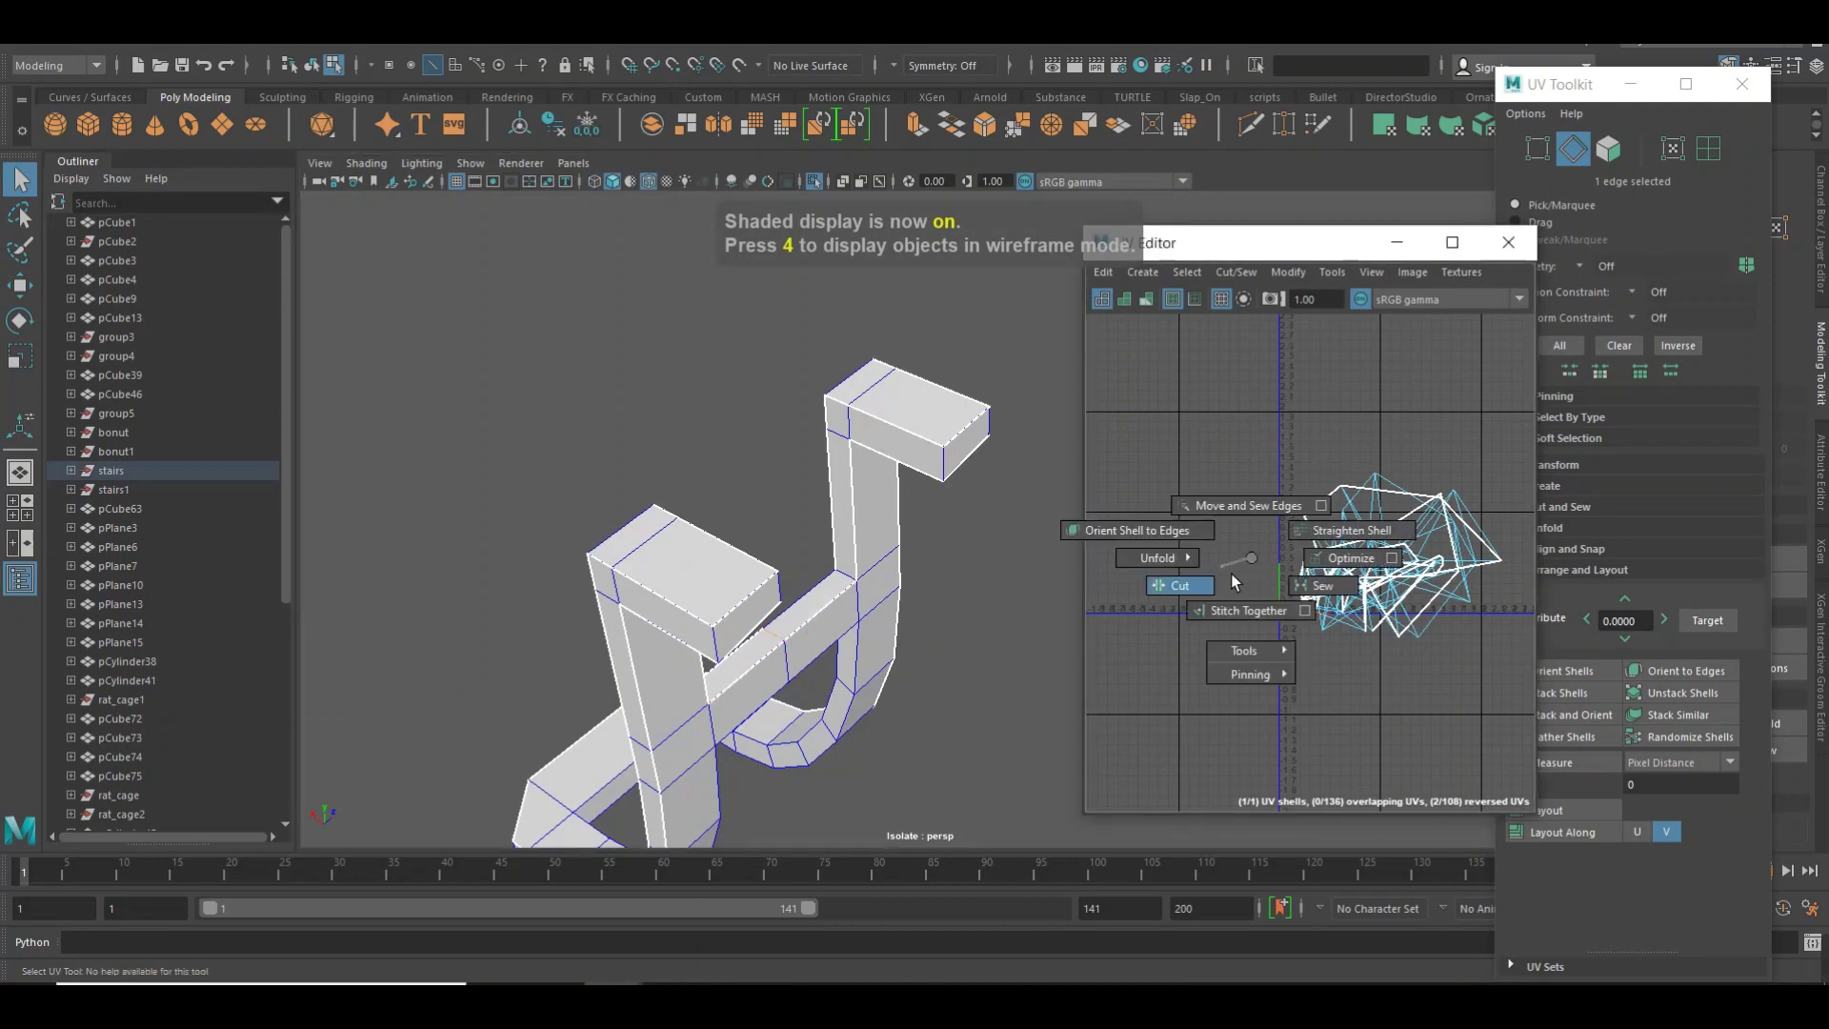
Cut the UVs along two more edge loops plus one extra seam edge.
alt+middle_drag(817, 510, 847, 410)
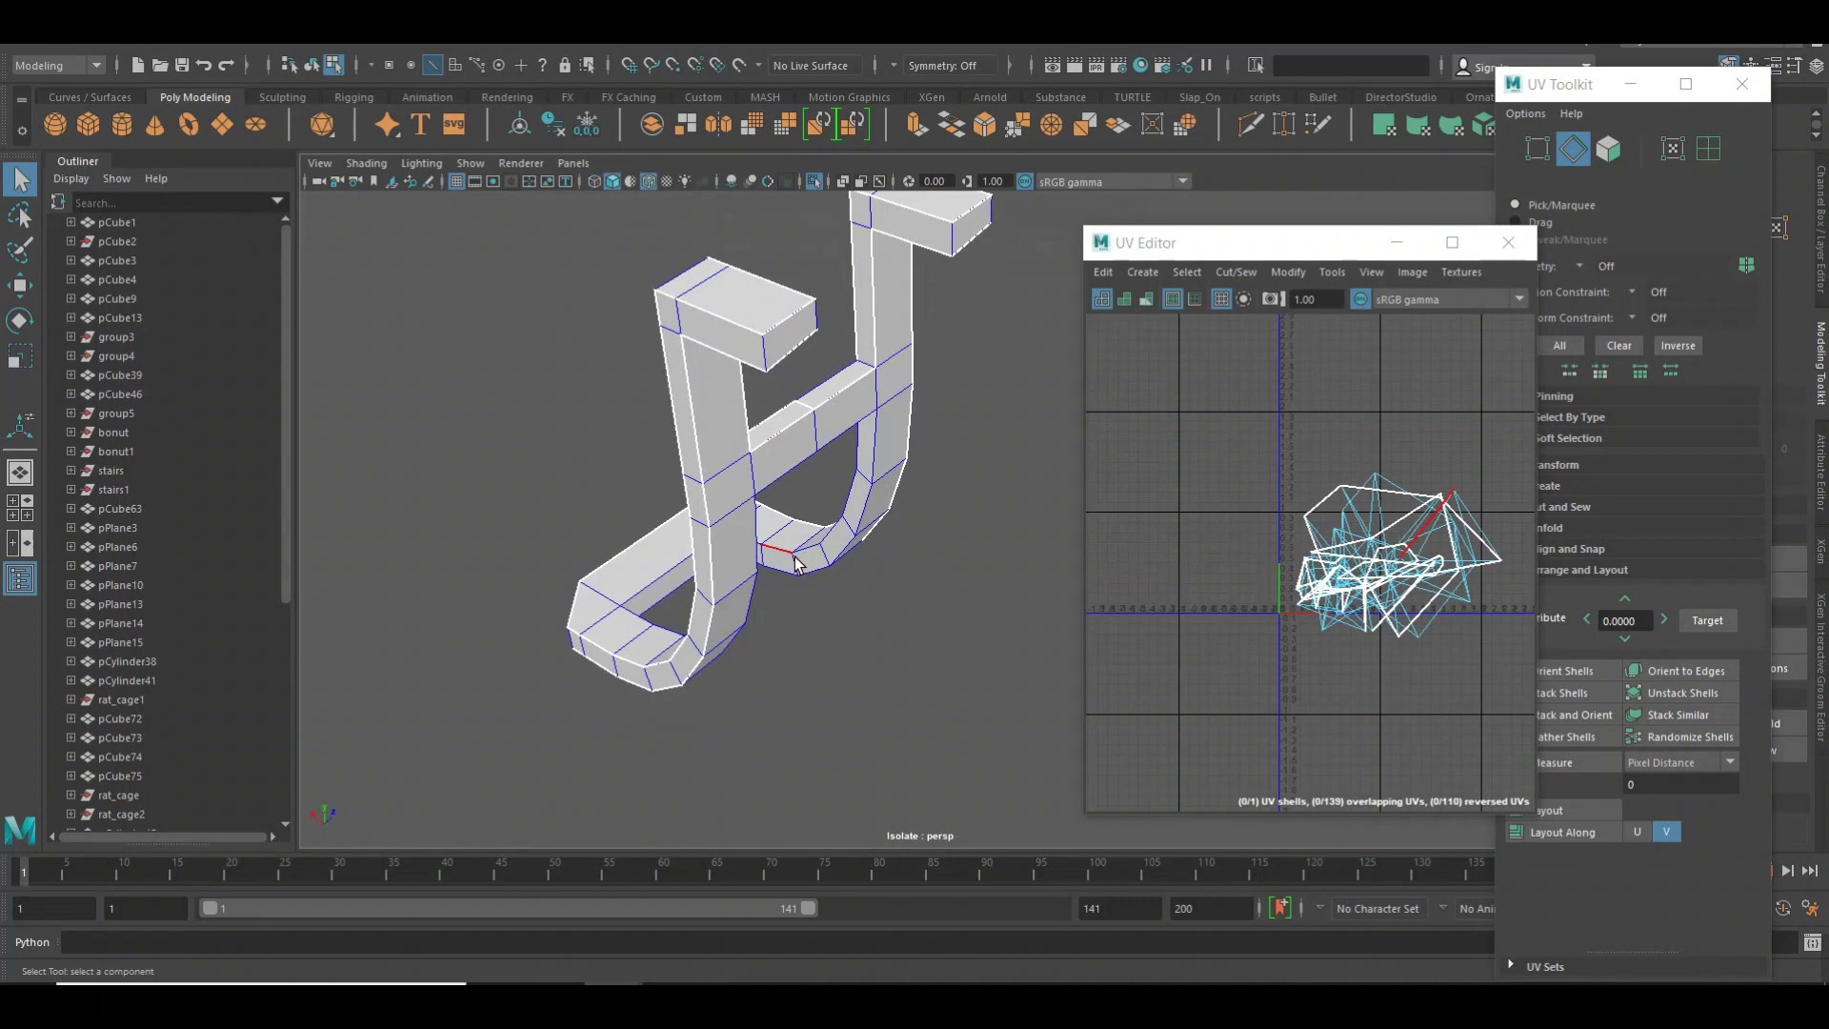
double_click(795, 558)
shift+double_click(875, 437)
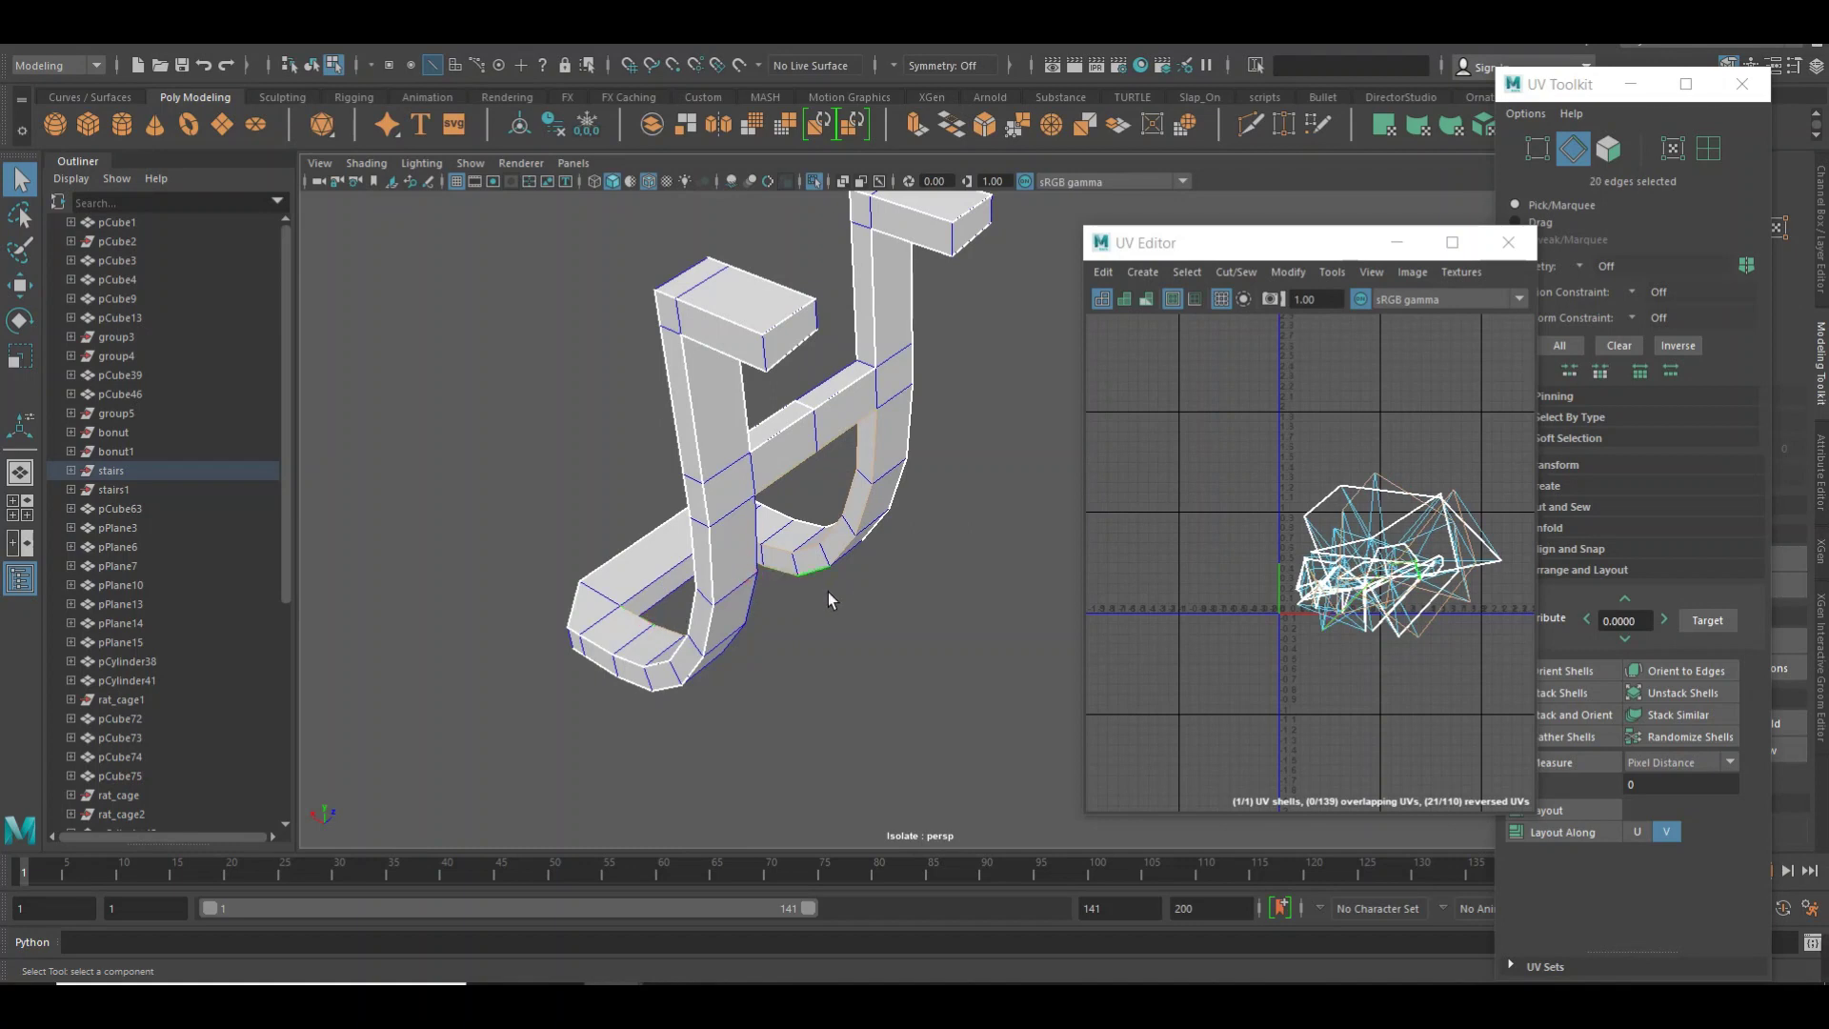
key(4)
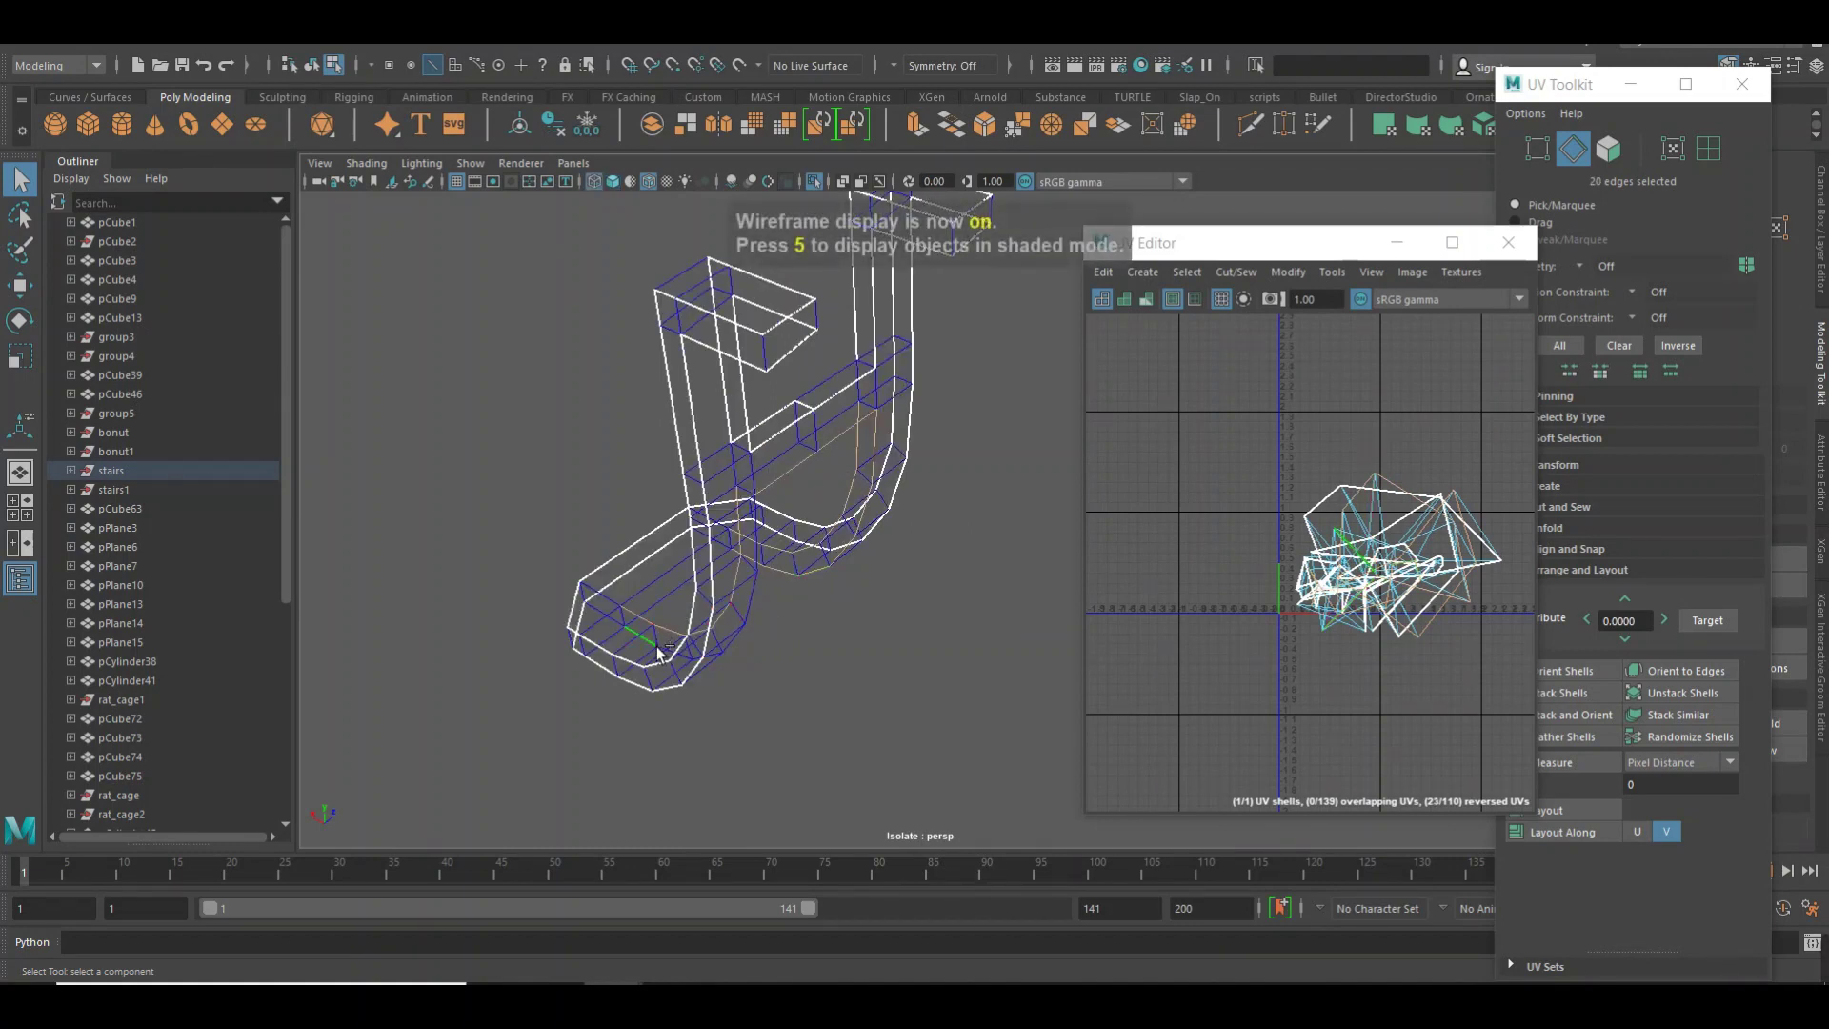
shift+click(665, 612)
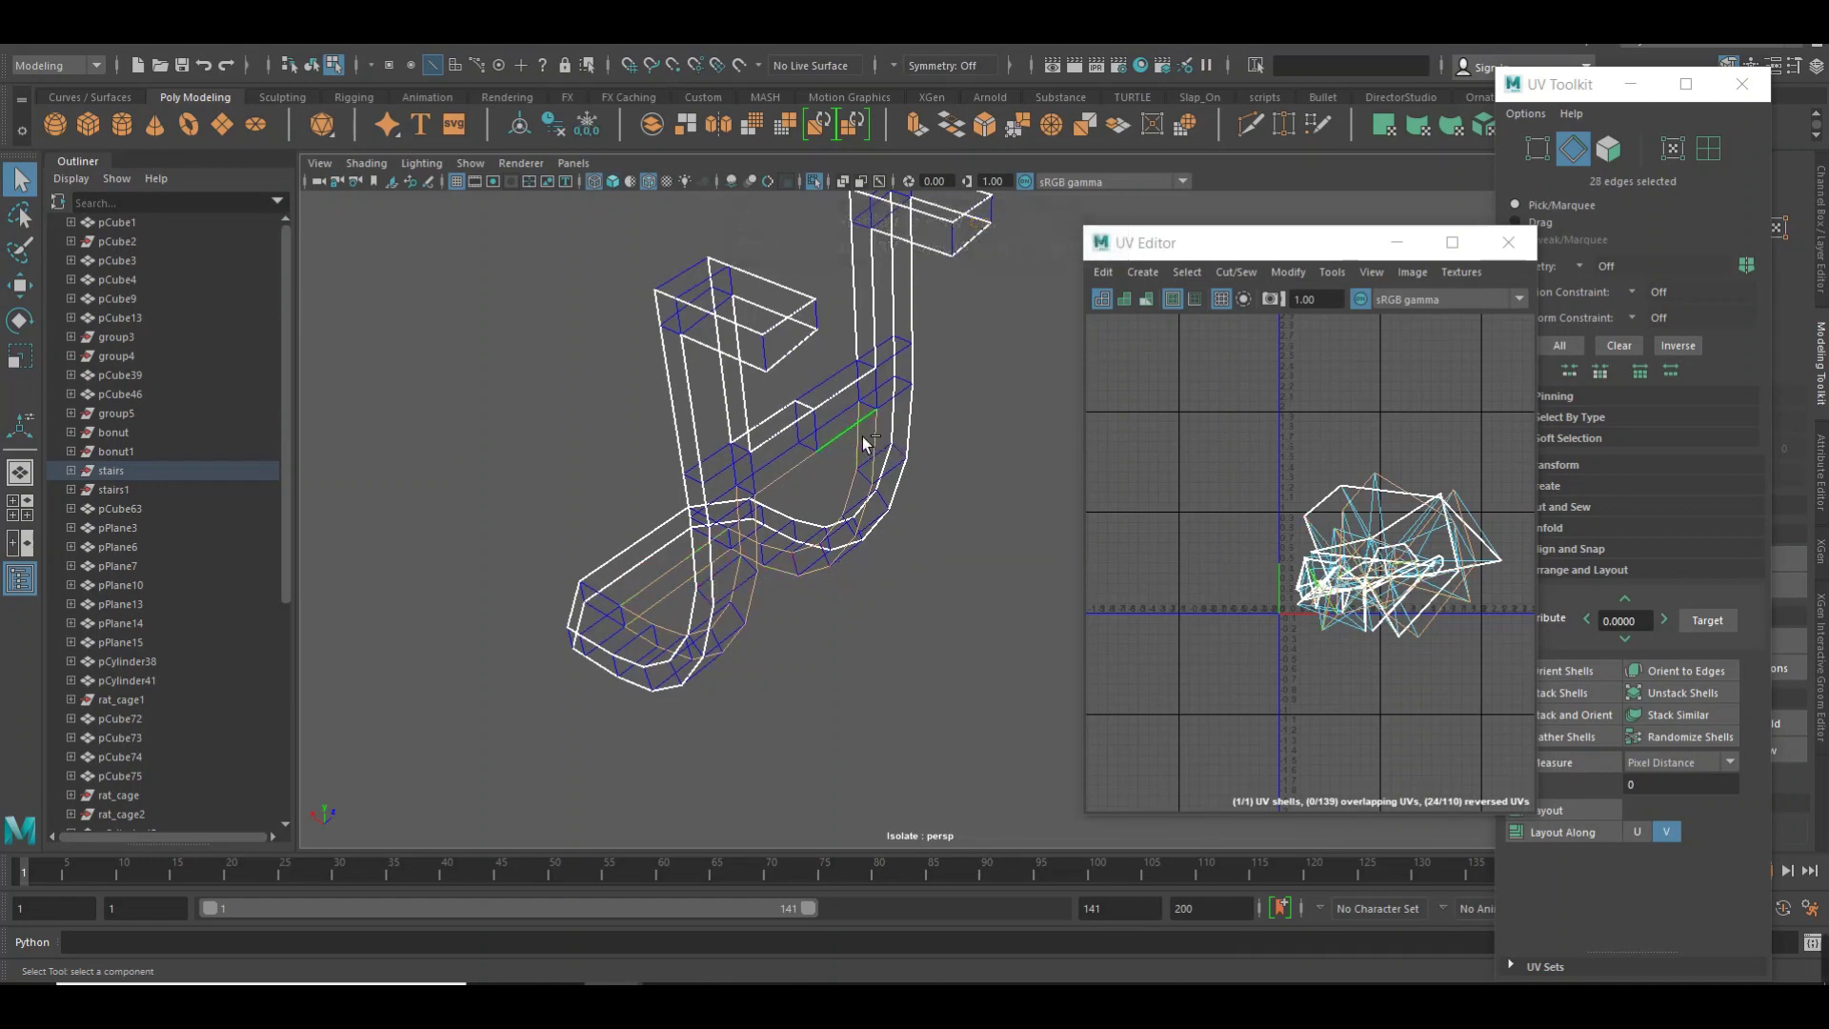
right_drag(1237, 436, 1193, 443)
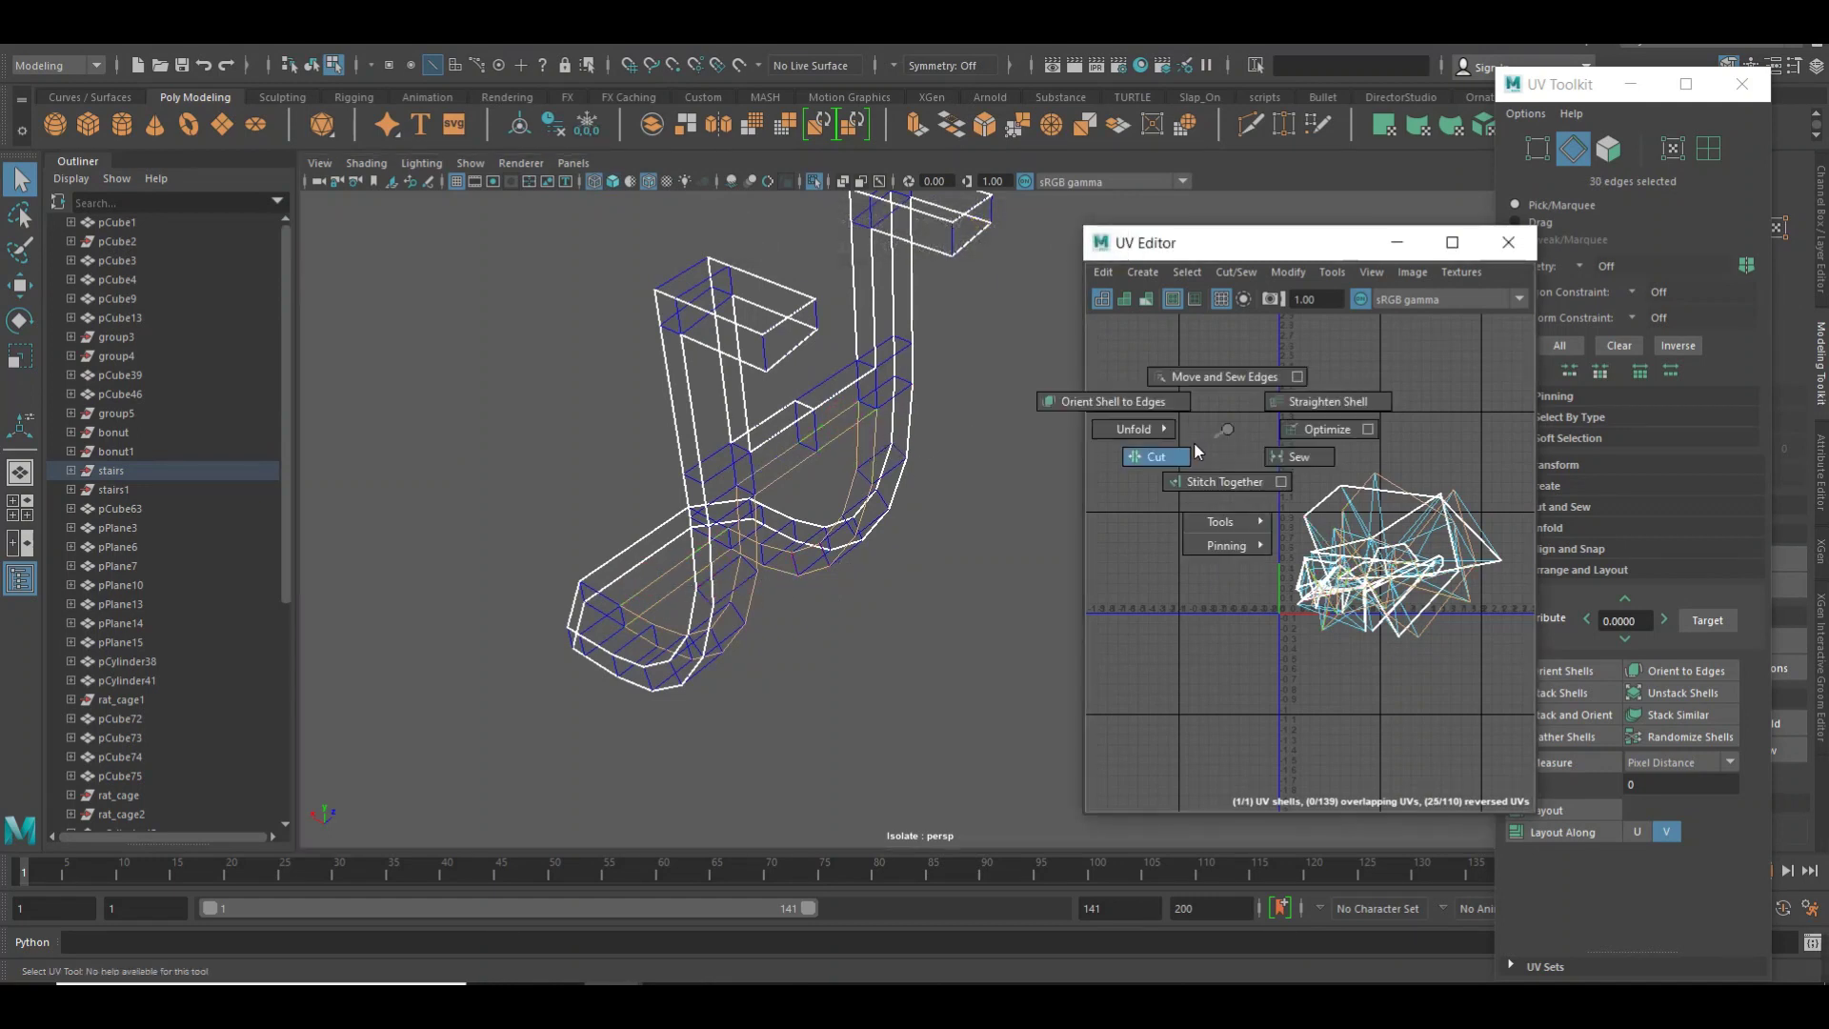
Check the new seam edges, then select all three UV shells and unfold them.
click(820, 454)
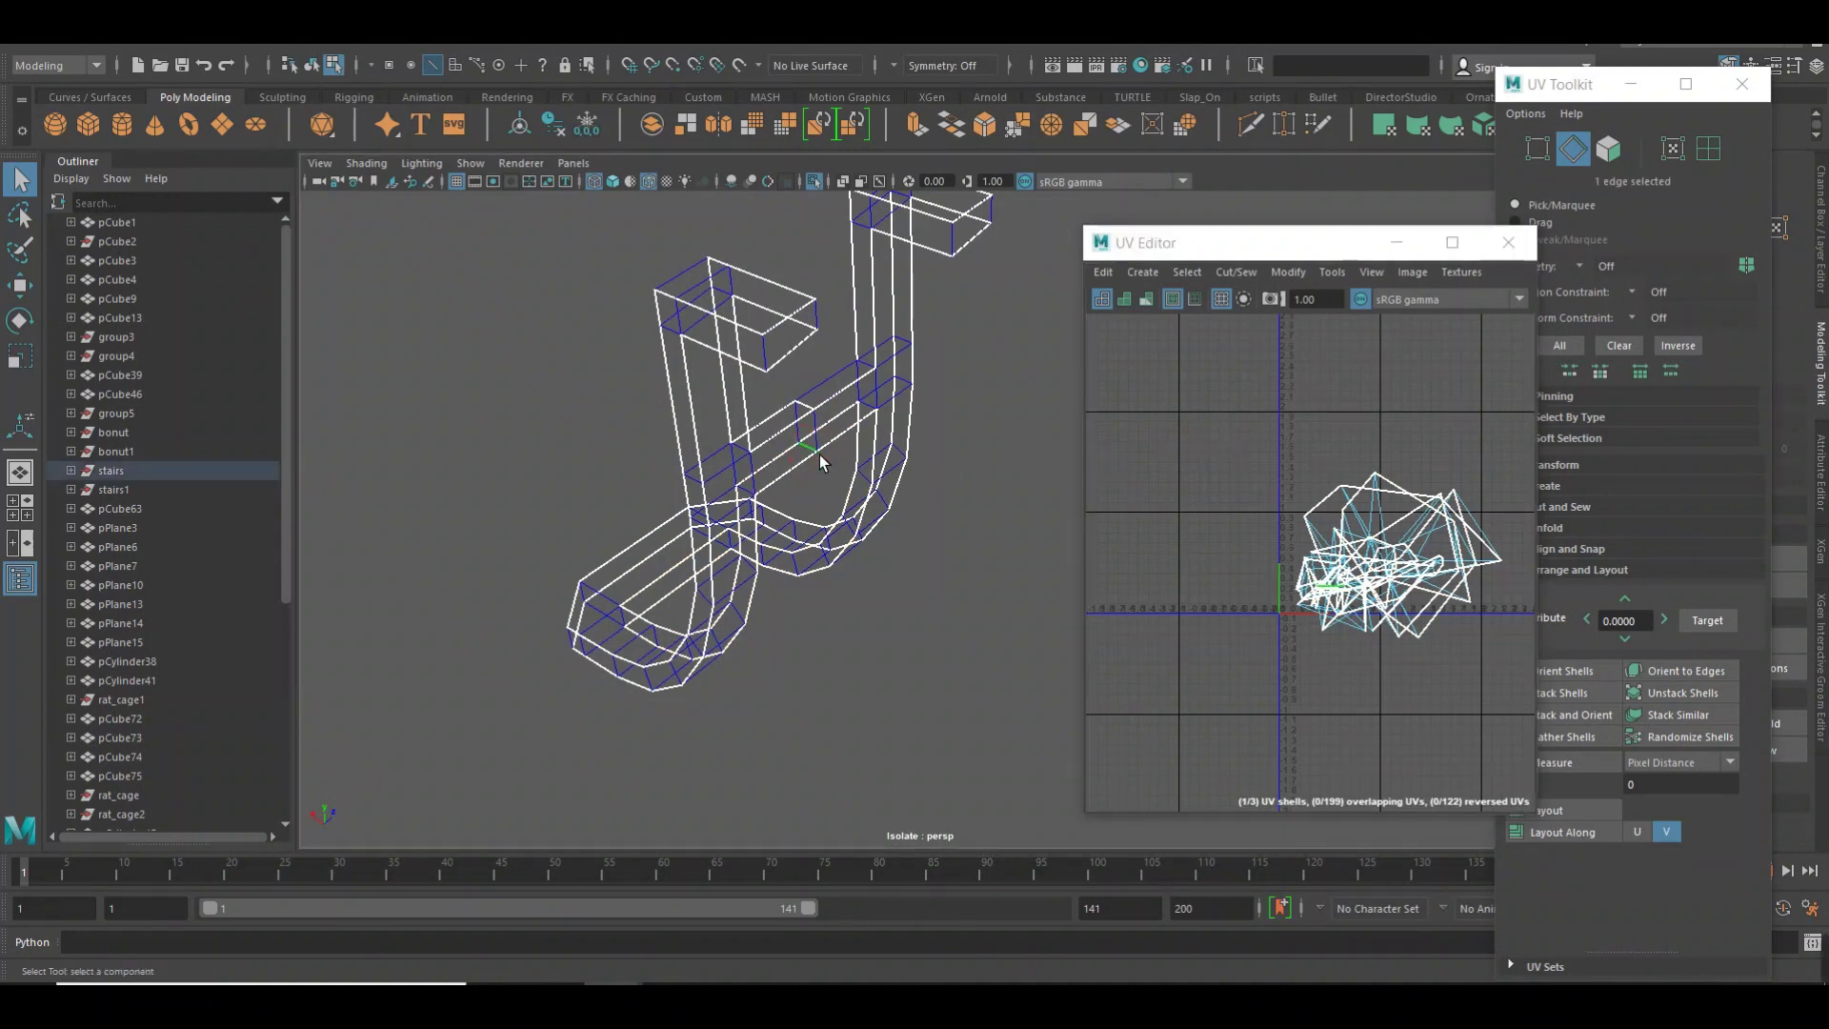
click(838, 451)
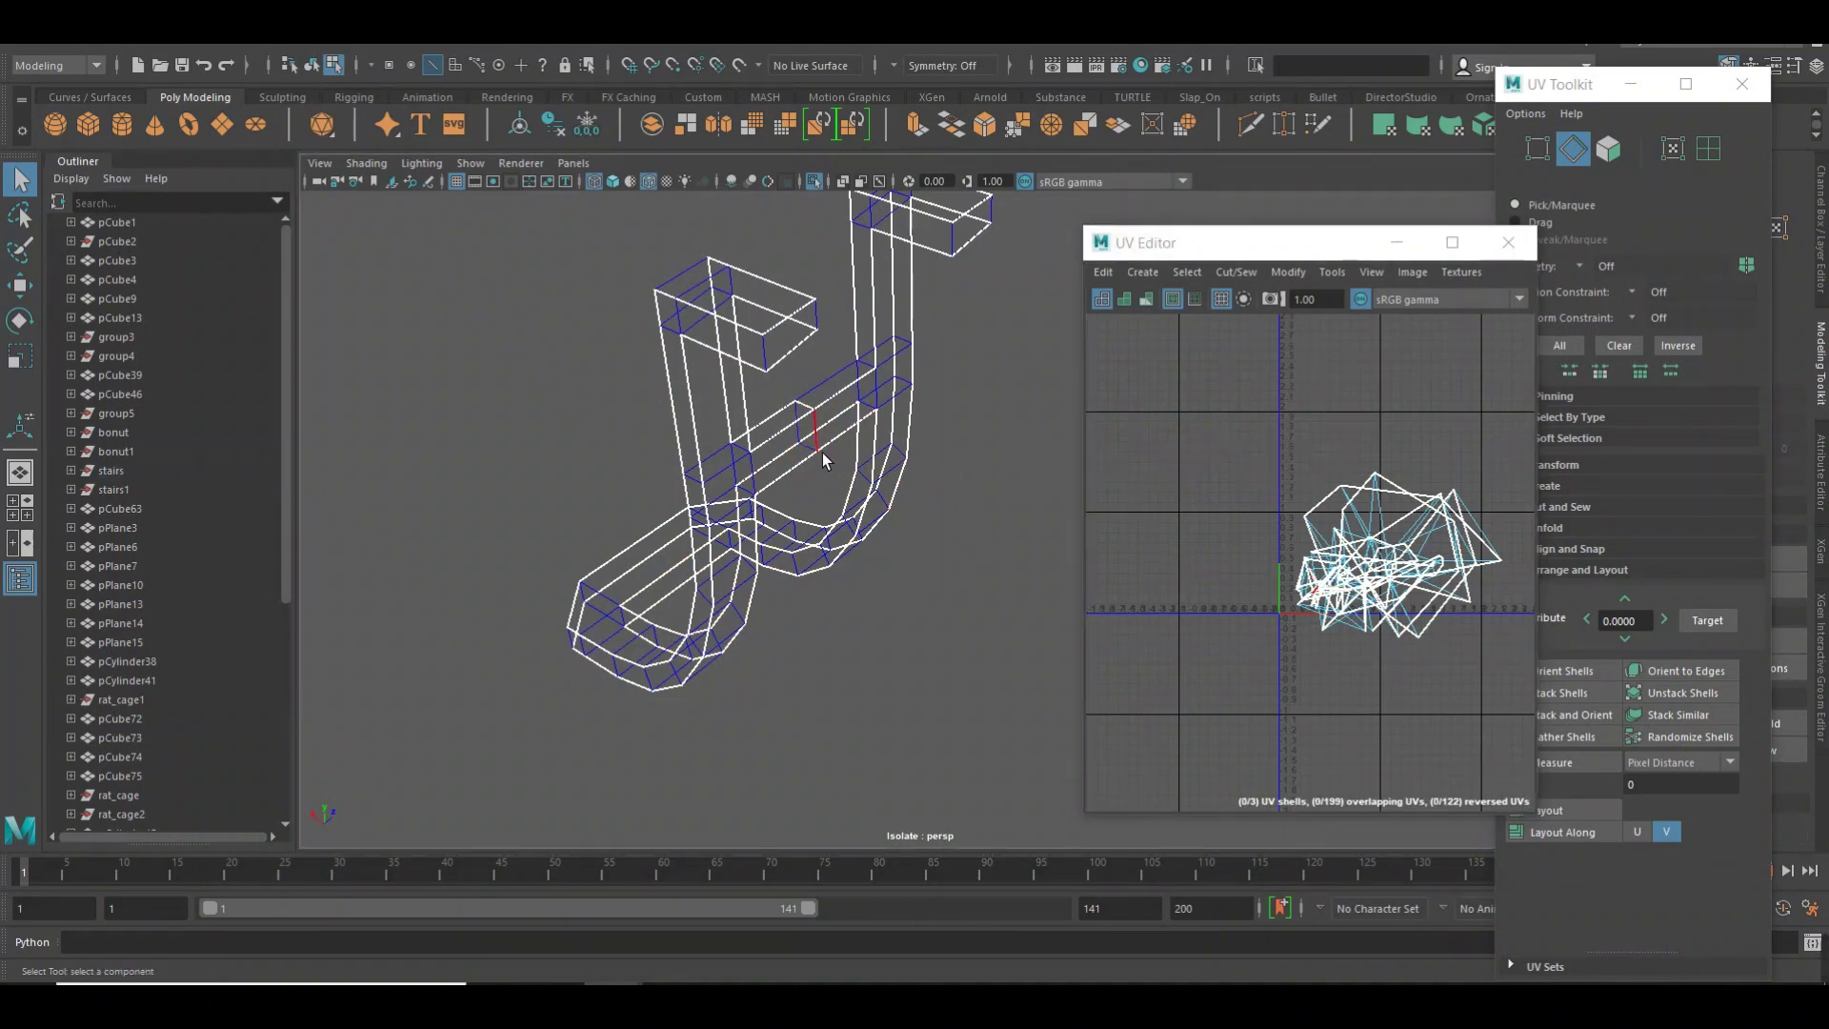
click(821, 454)
click(1244, 486)
right_drag(1252, 496, 1278, 455)
drag(1239, 398, 1500, 686)
shift+right_drag(1383, 527, 1179, 531)
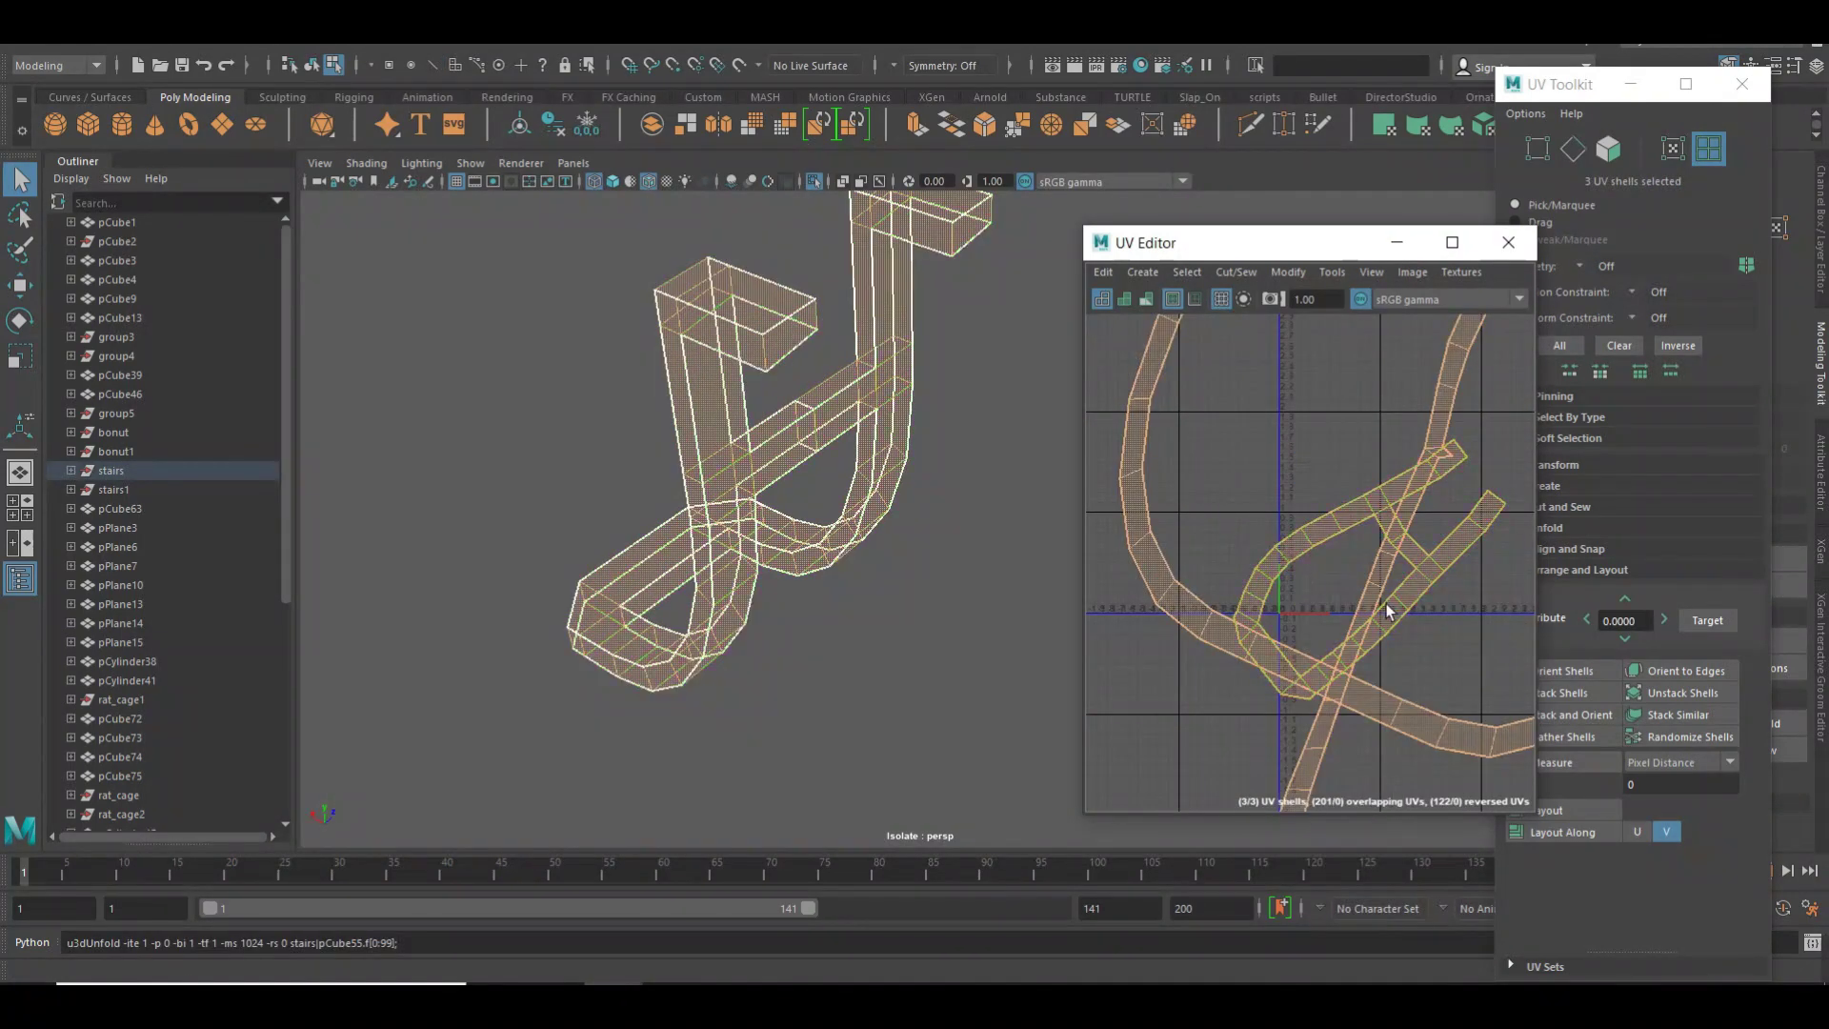
Orient the shells to the UV axes and lay them out in 0–1 space.
click(1587, 671)
click(1583, 808)
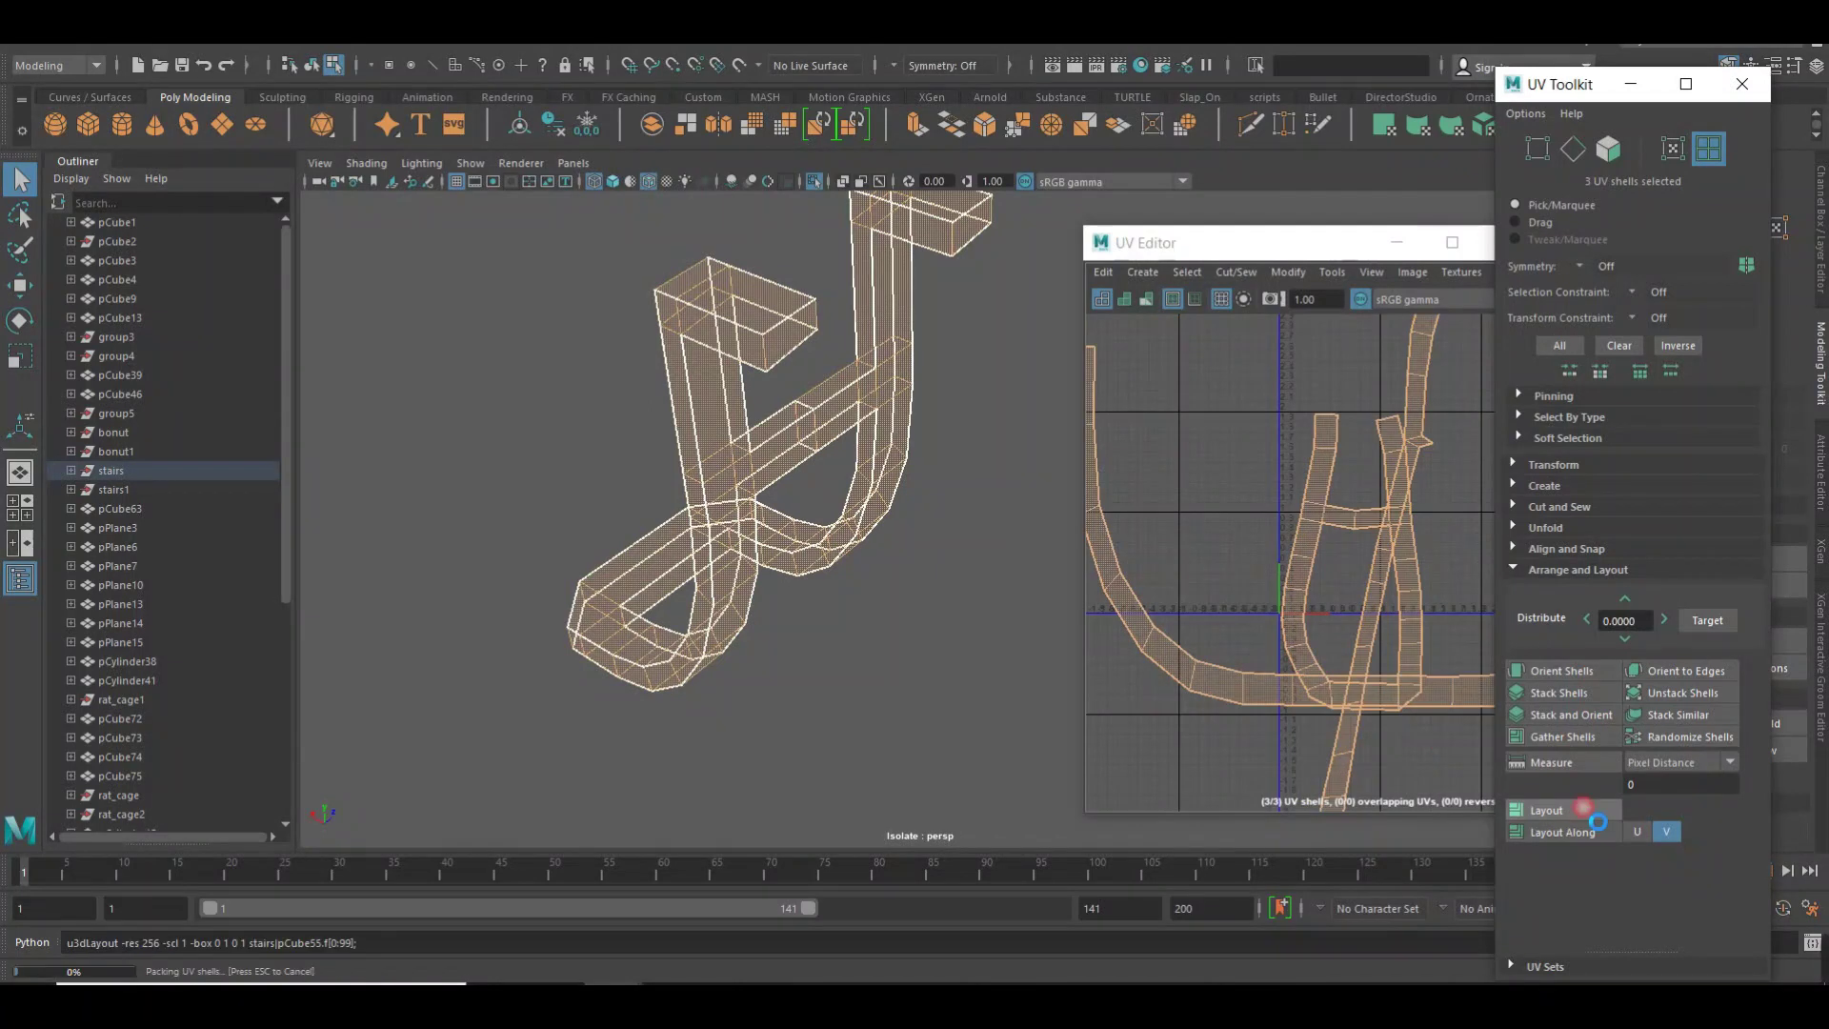
click(1254, 660)
scroll(1254, 660, up, 3)
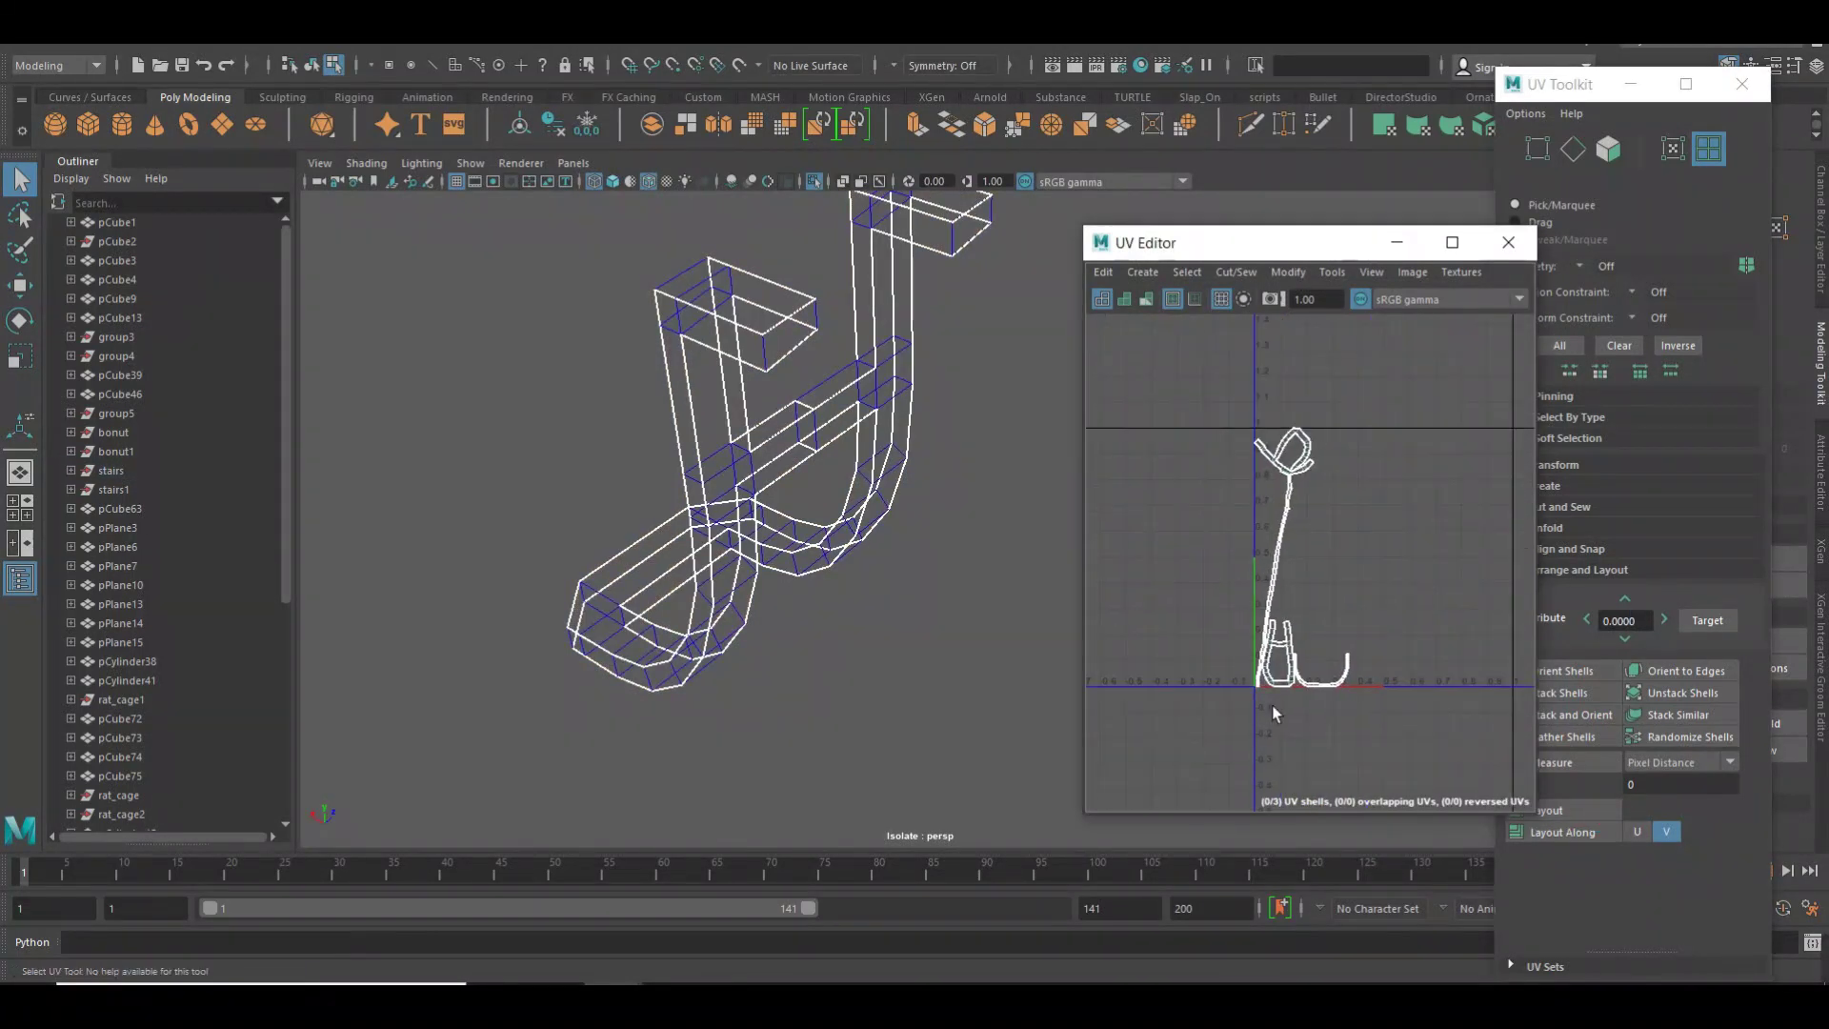
scroll(1372, 498, up, 3)
click(1324, 469)
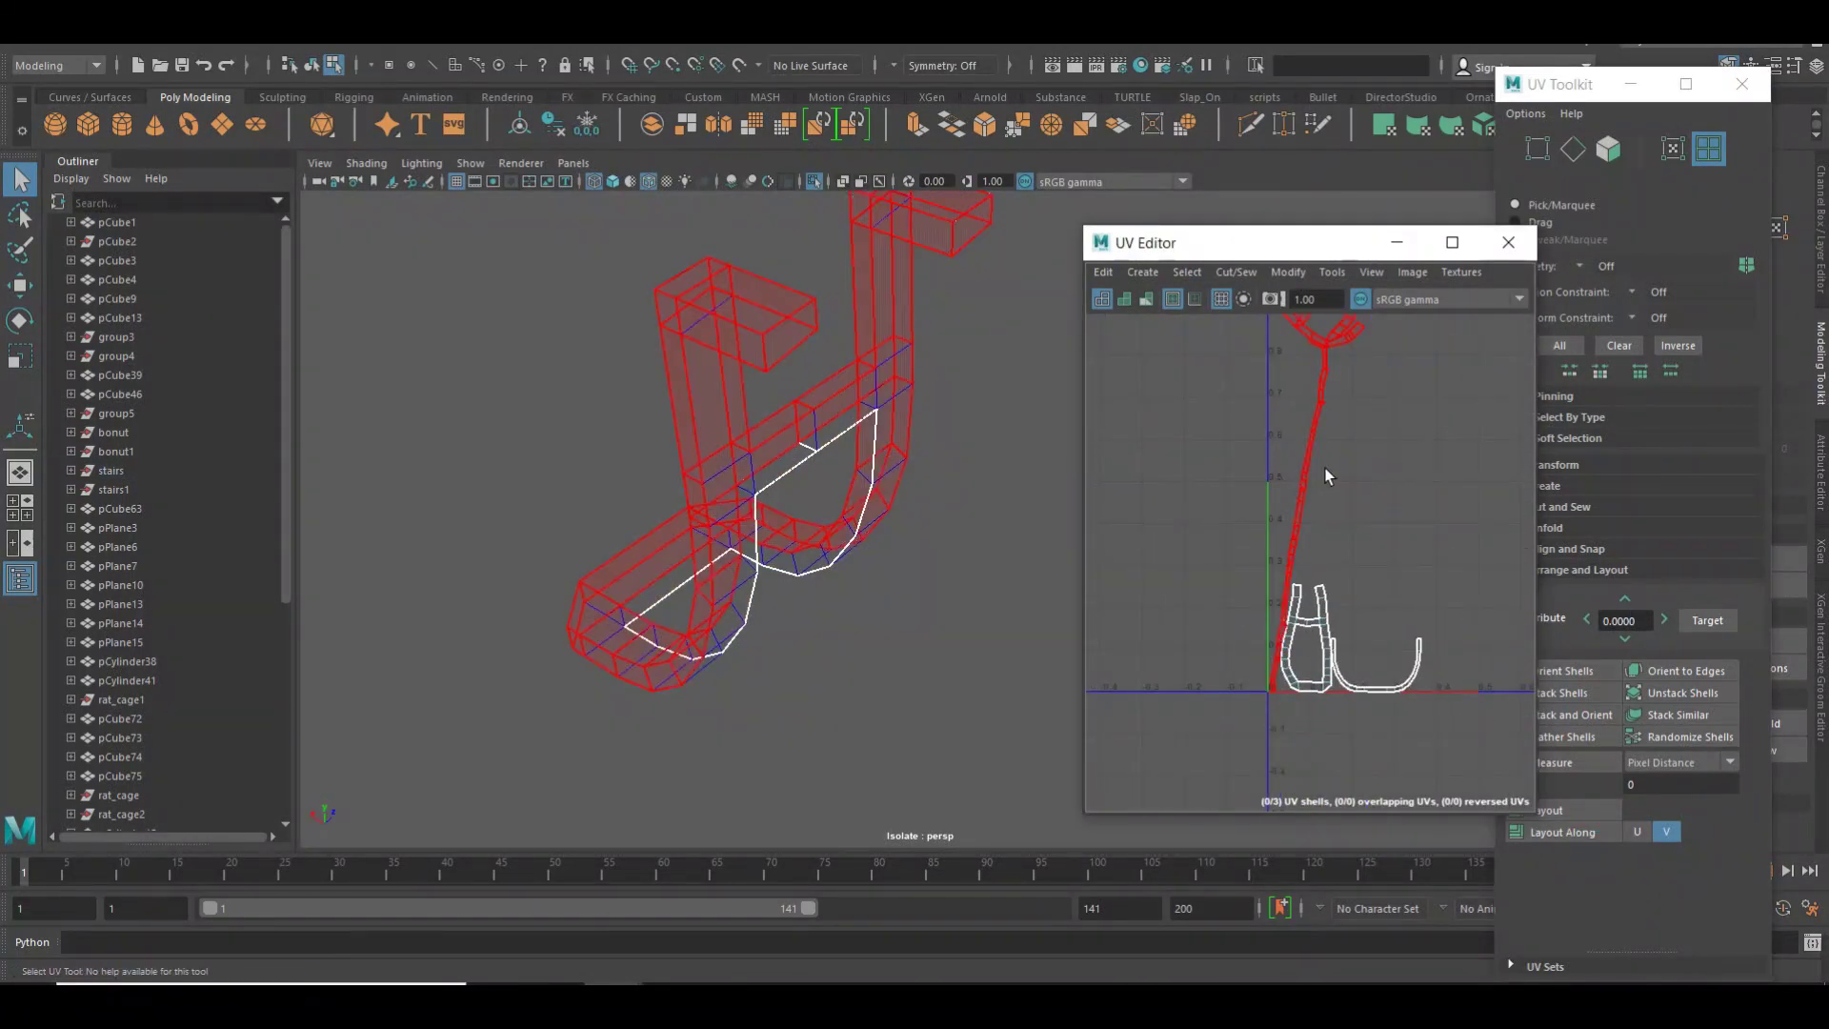
click(1382, 494)
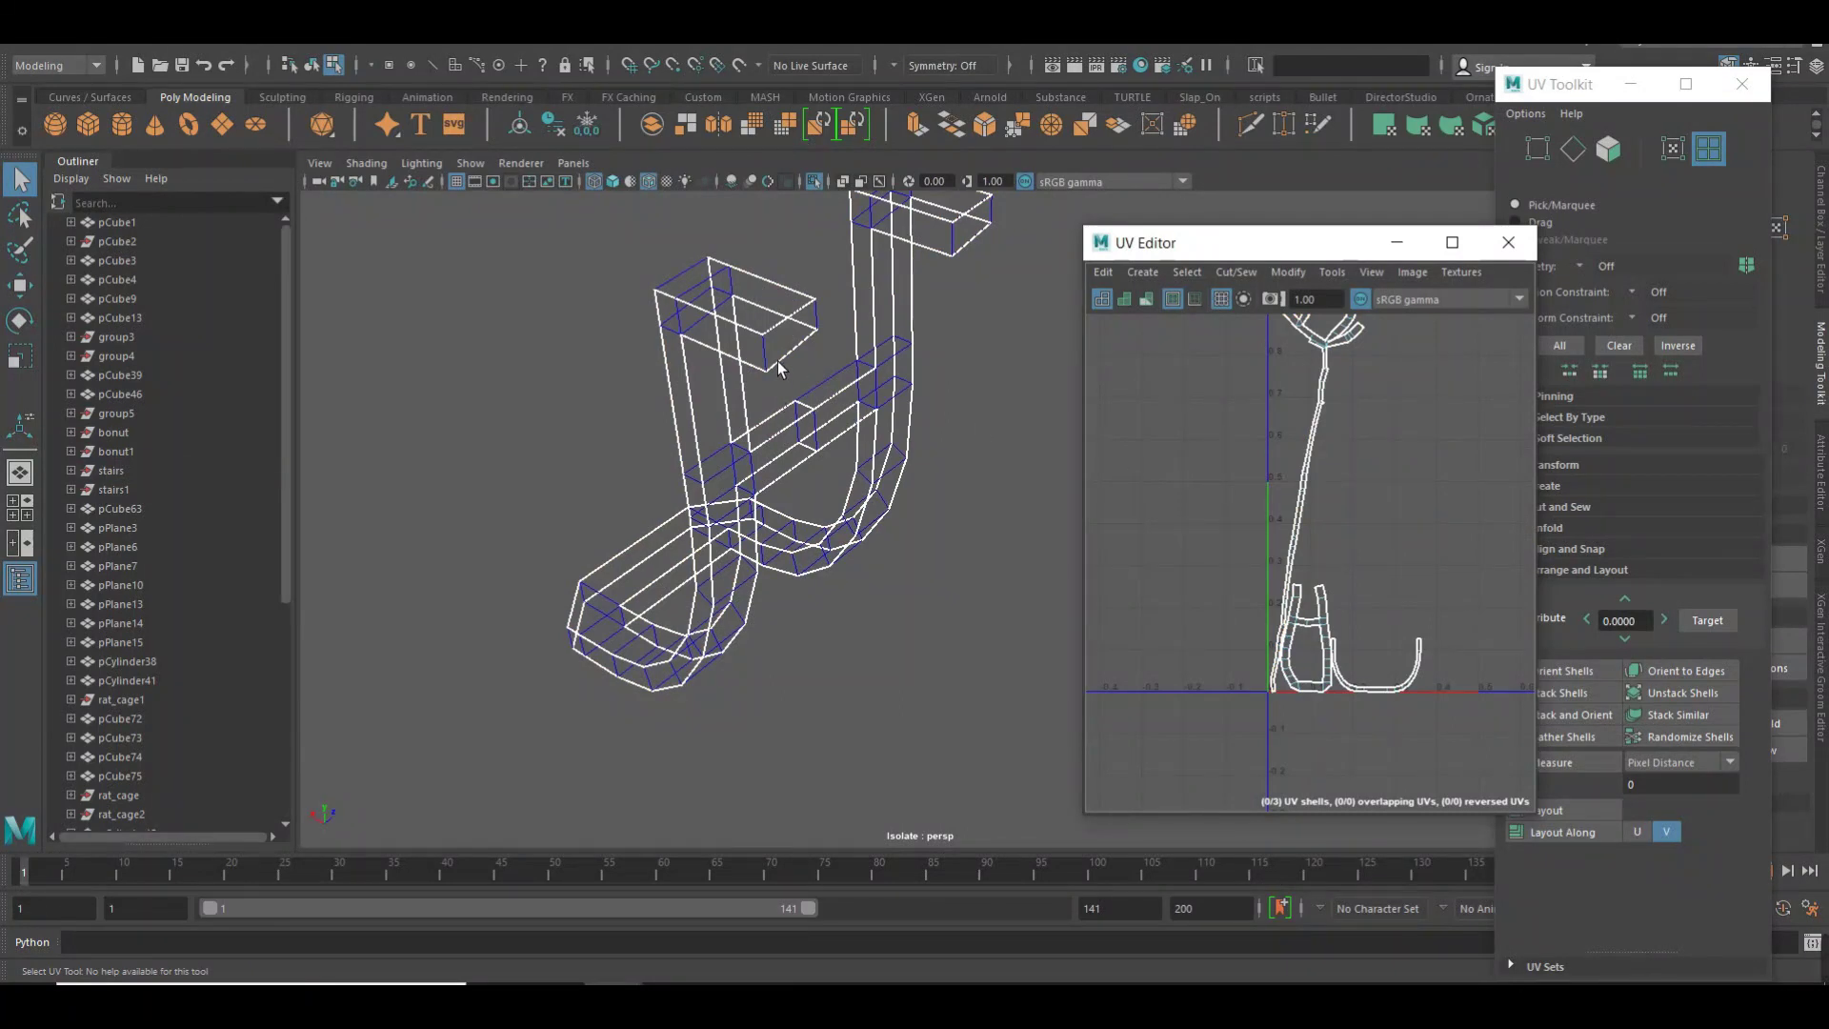
Split off a fourth shell with a new seam edge and unfold all four shells.
key(5)
click(830, 342)
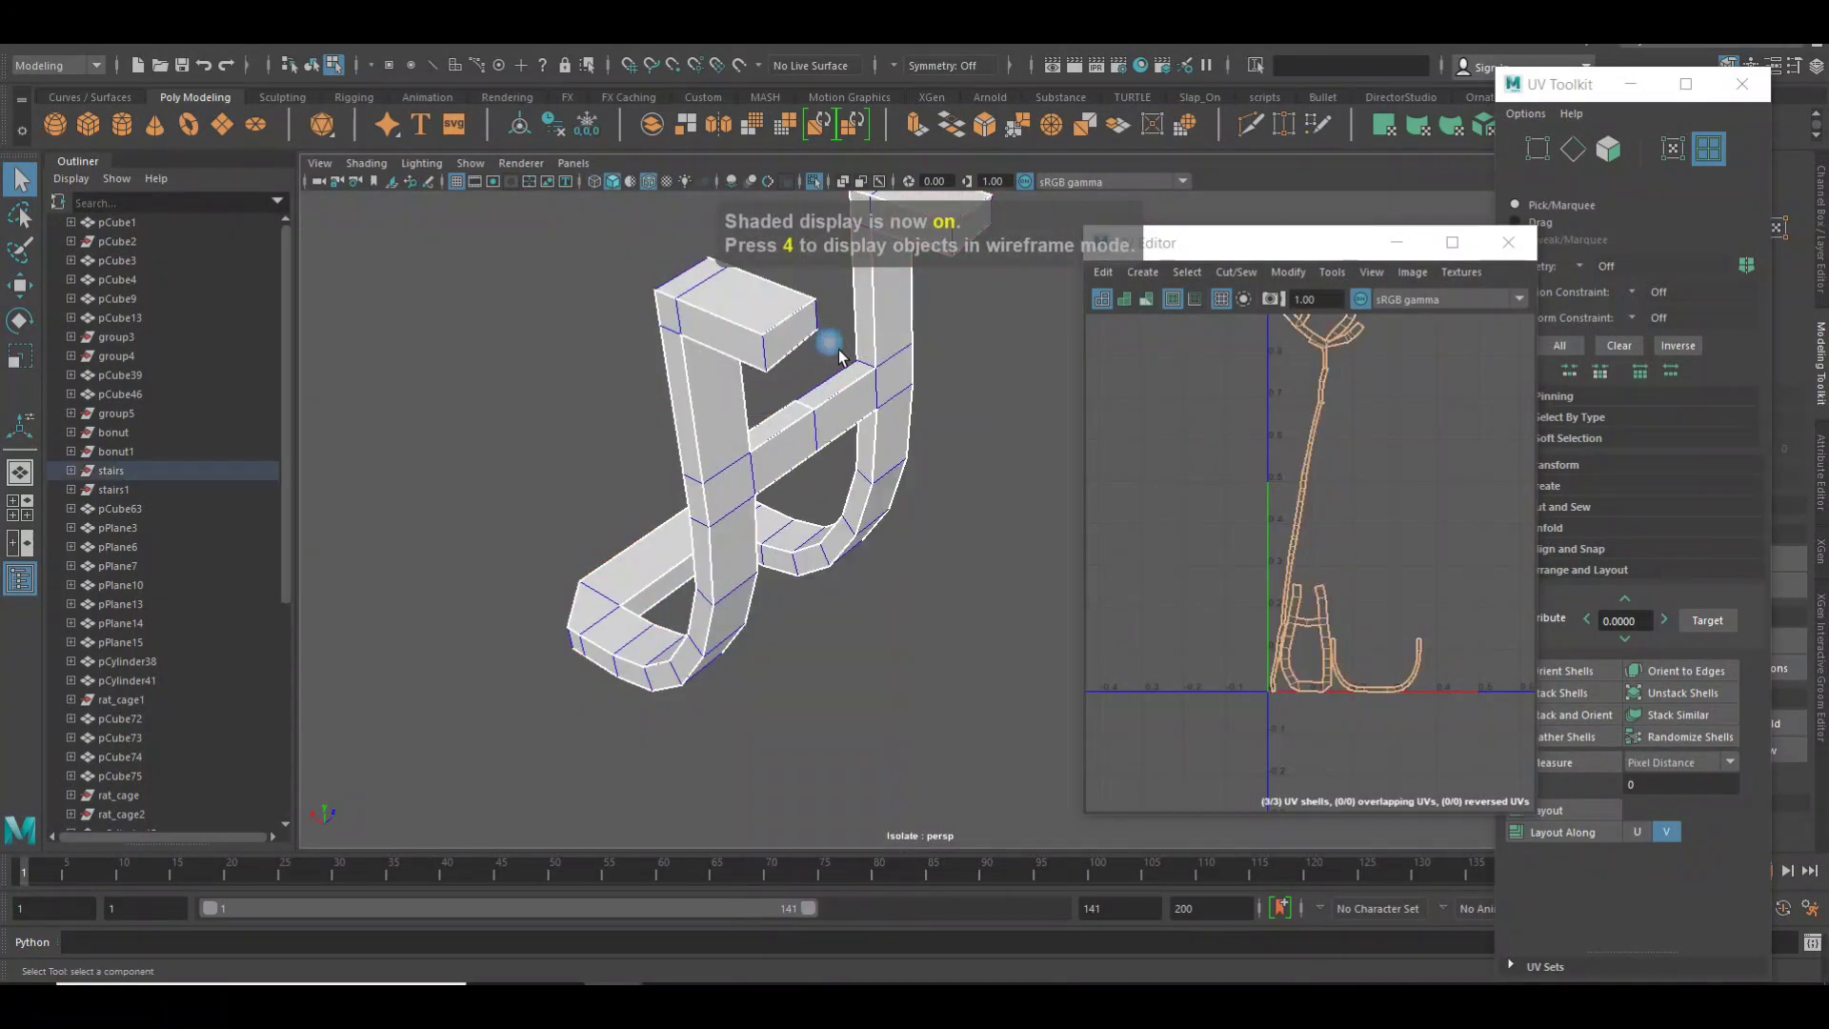
key(F10)
click(842, 379)
click(1177, 414)
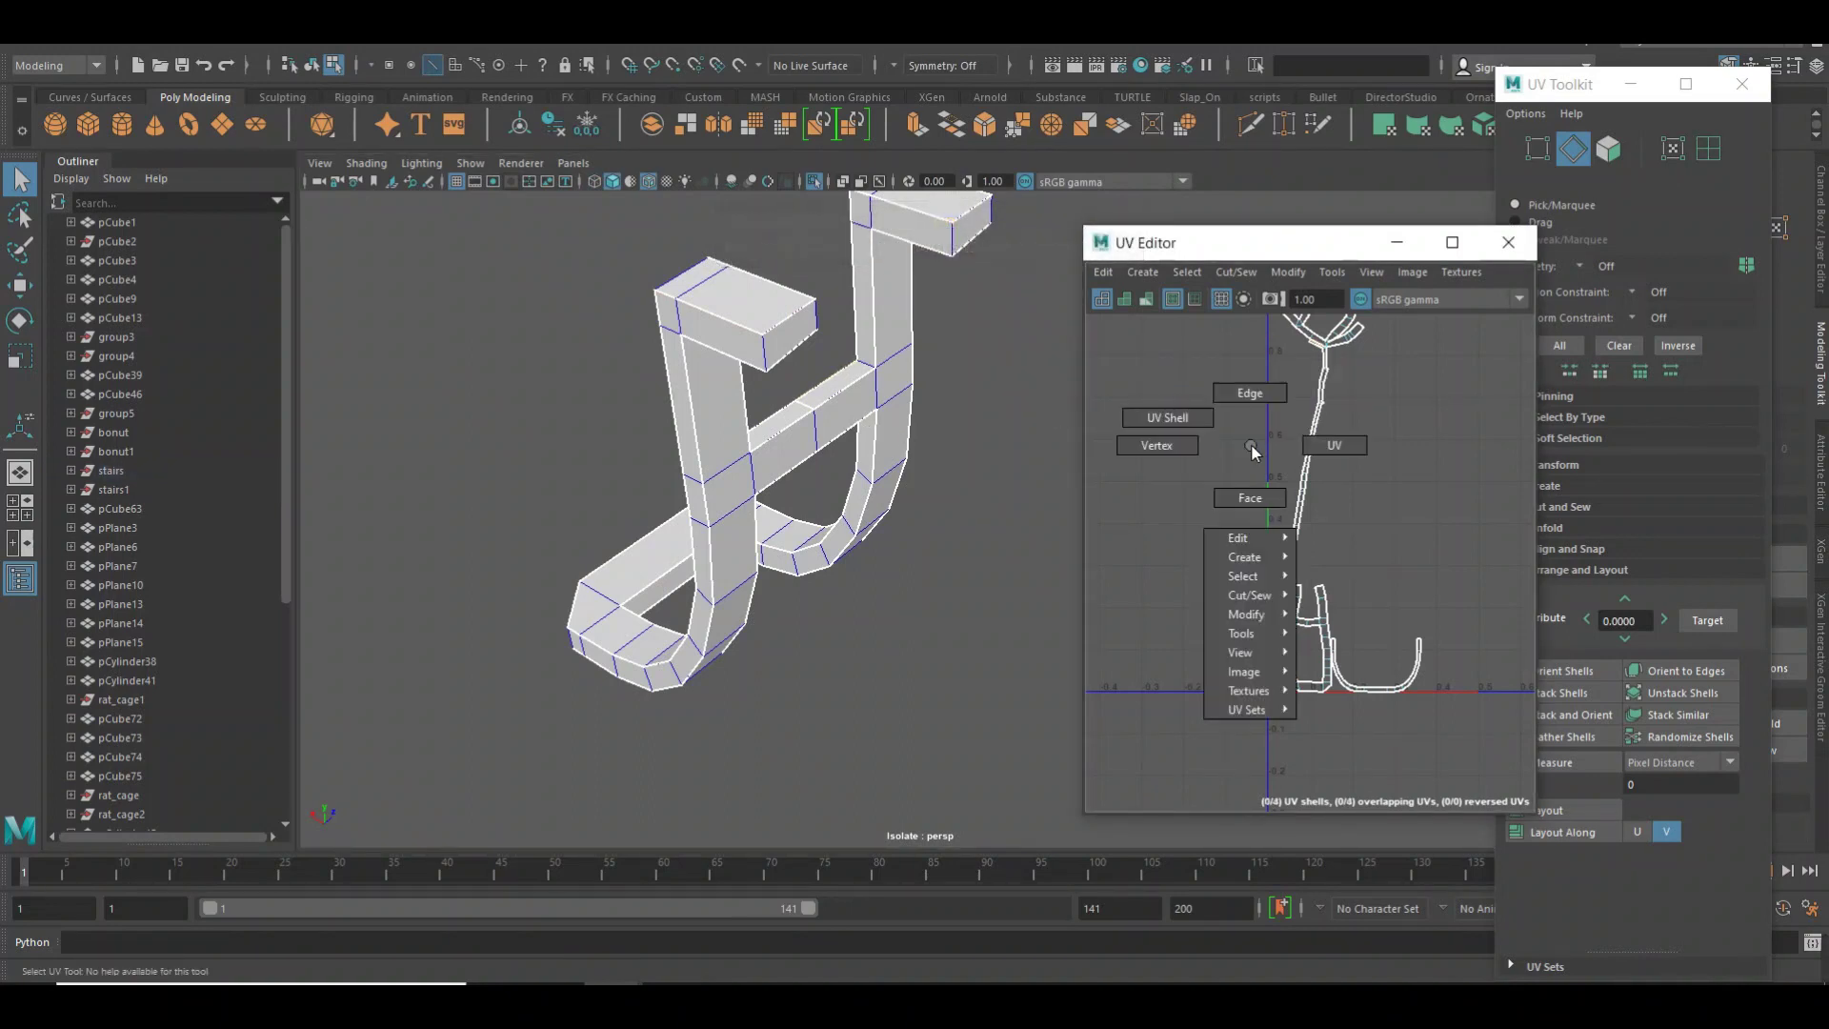
right_drag(1243, 454, 1153, 440)
scroll(1348, 441, down, 3)
drag(1219, 321, 1426, 658)
shift+right_drag(1225, 476, 1182, 488)
Inspect each unfolded shell in turn: C-shaped, lower, top and U-shaped.
click(1305, 481)
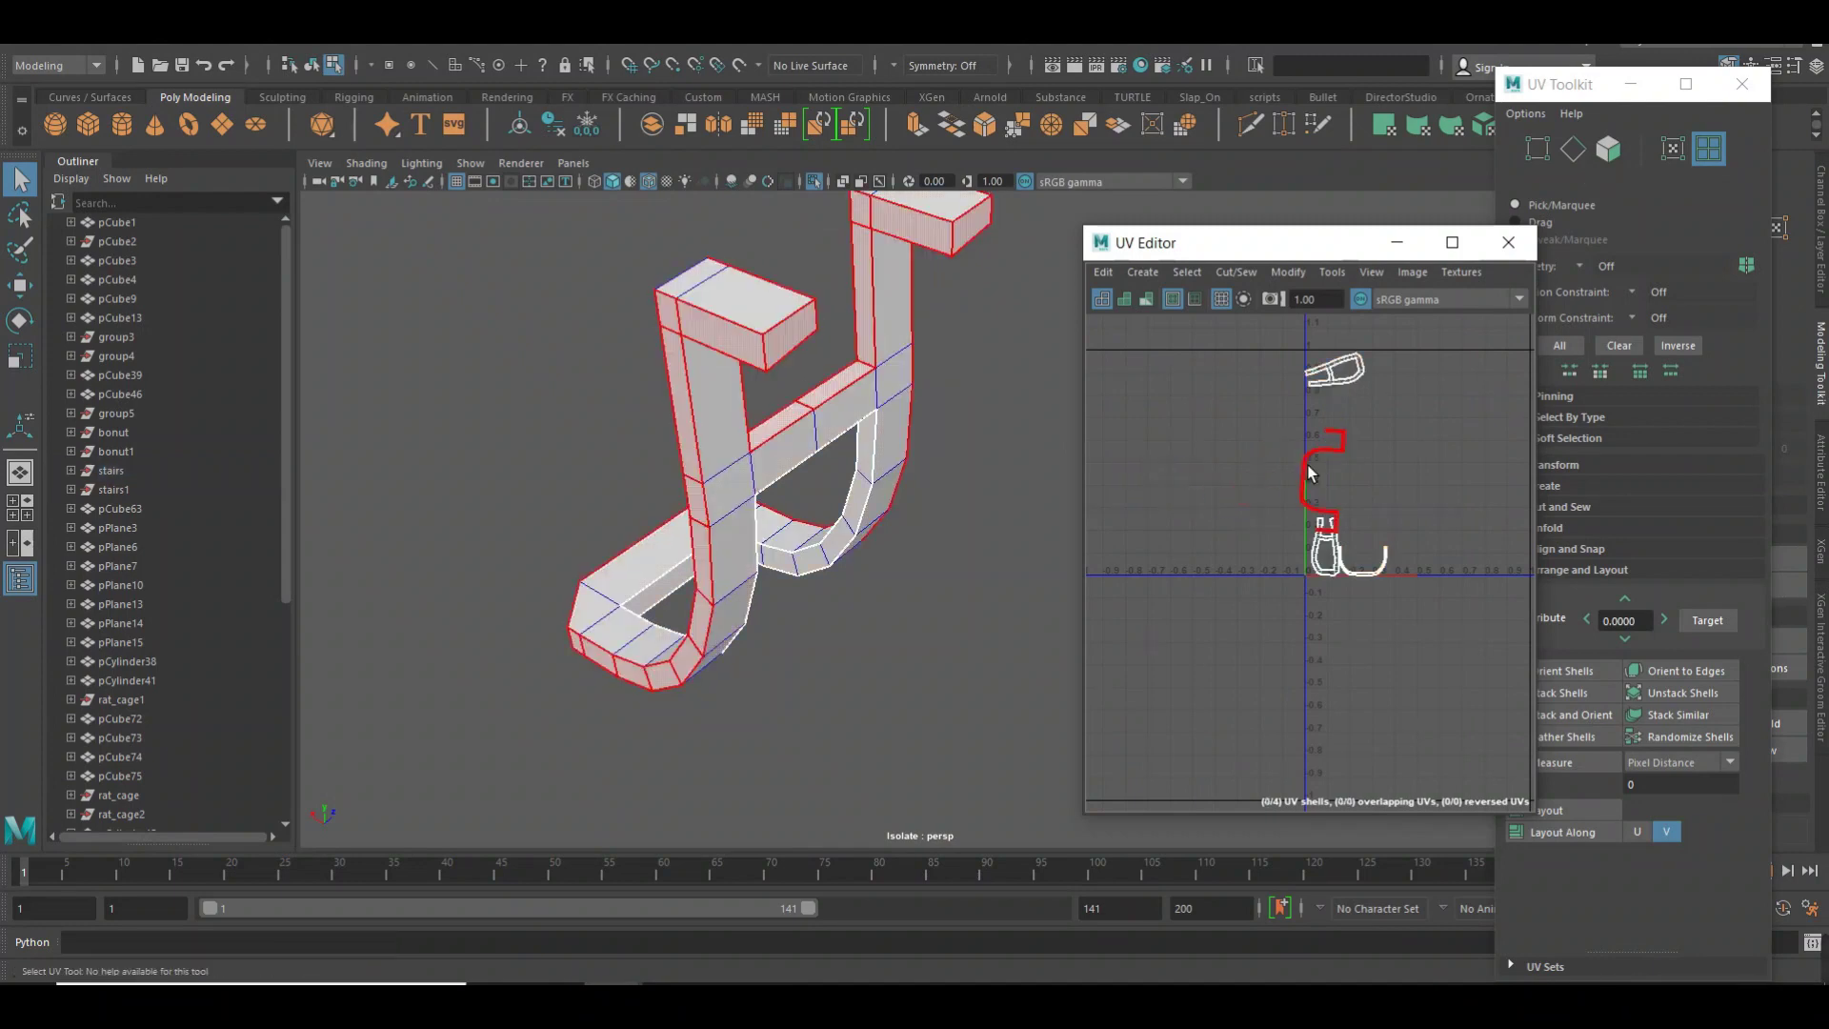
scroll(1327, 674, up, 3)
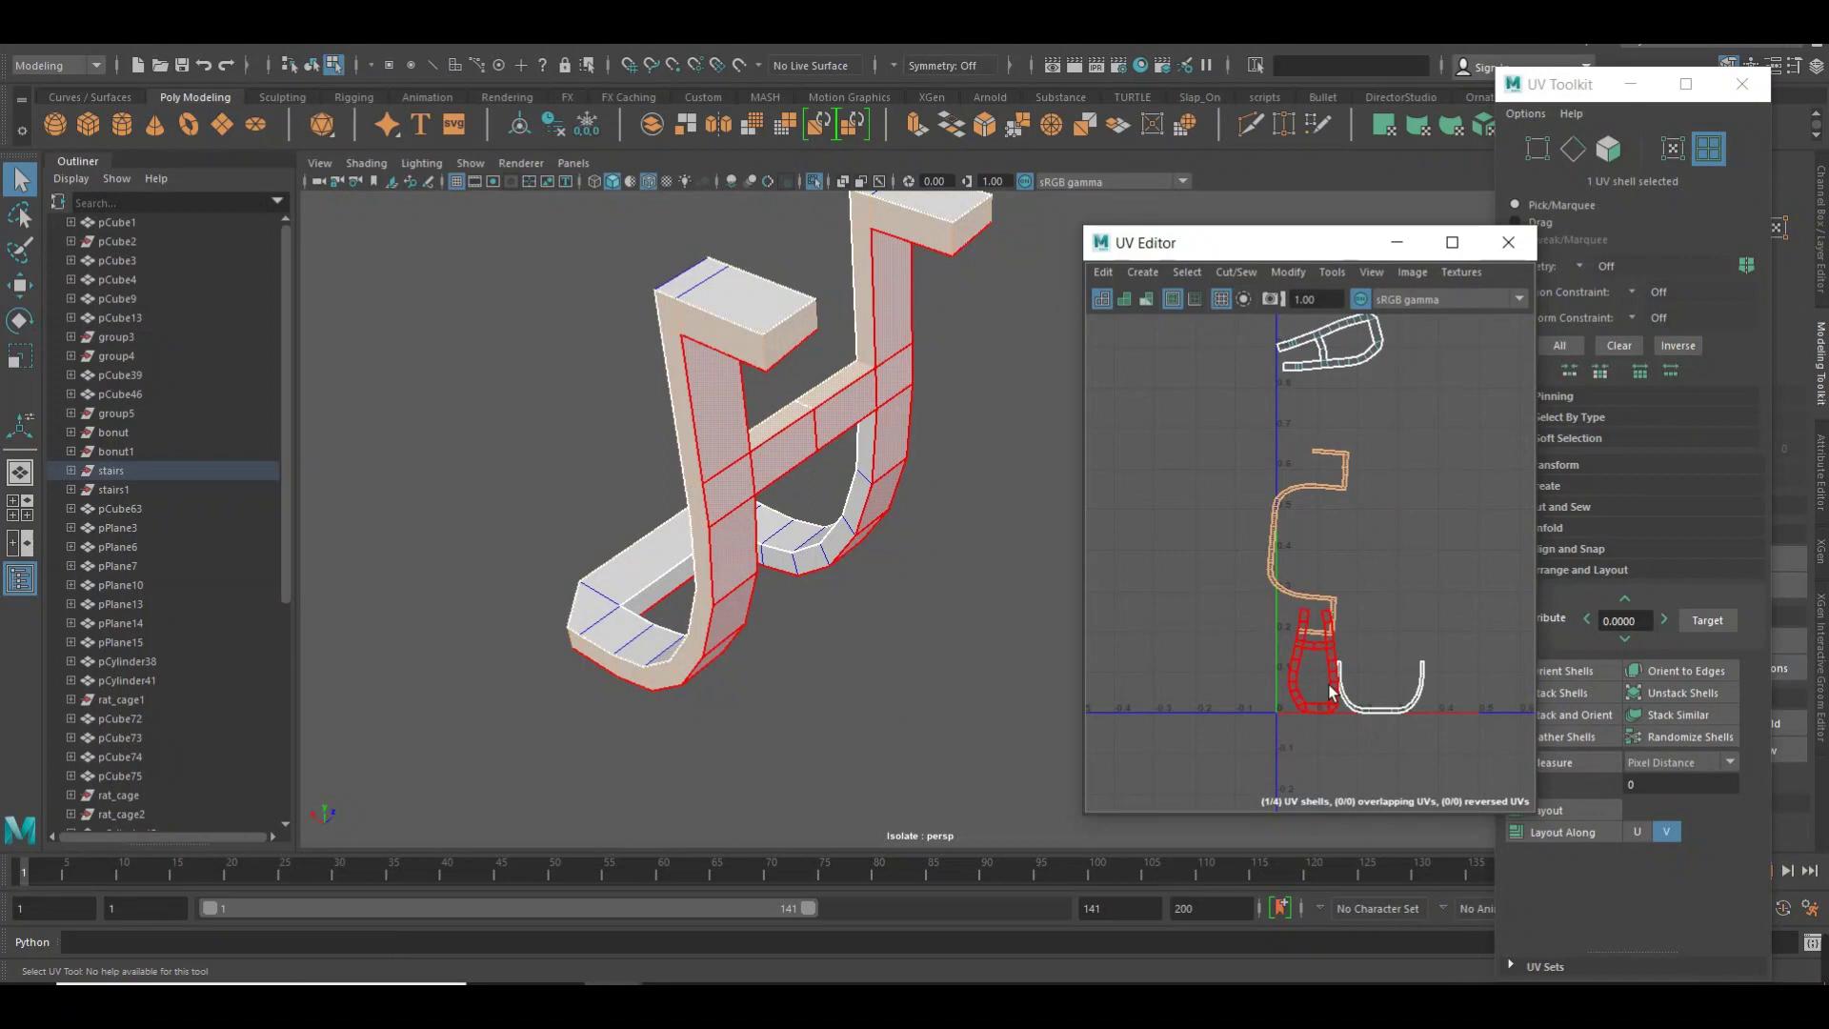
click(1341, 690)
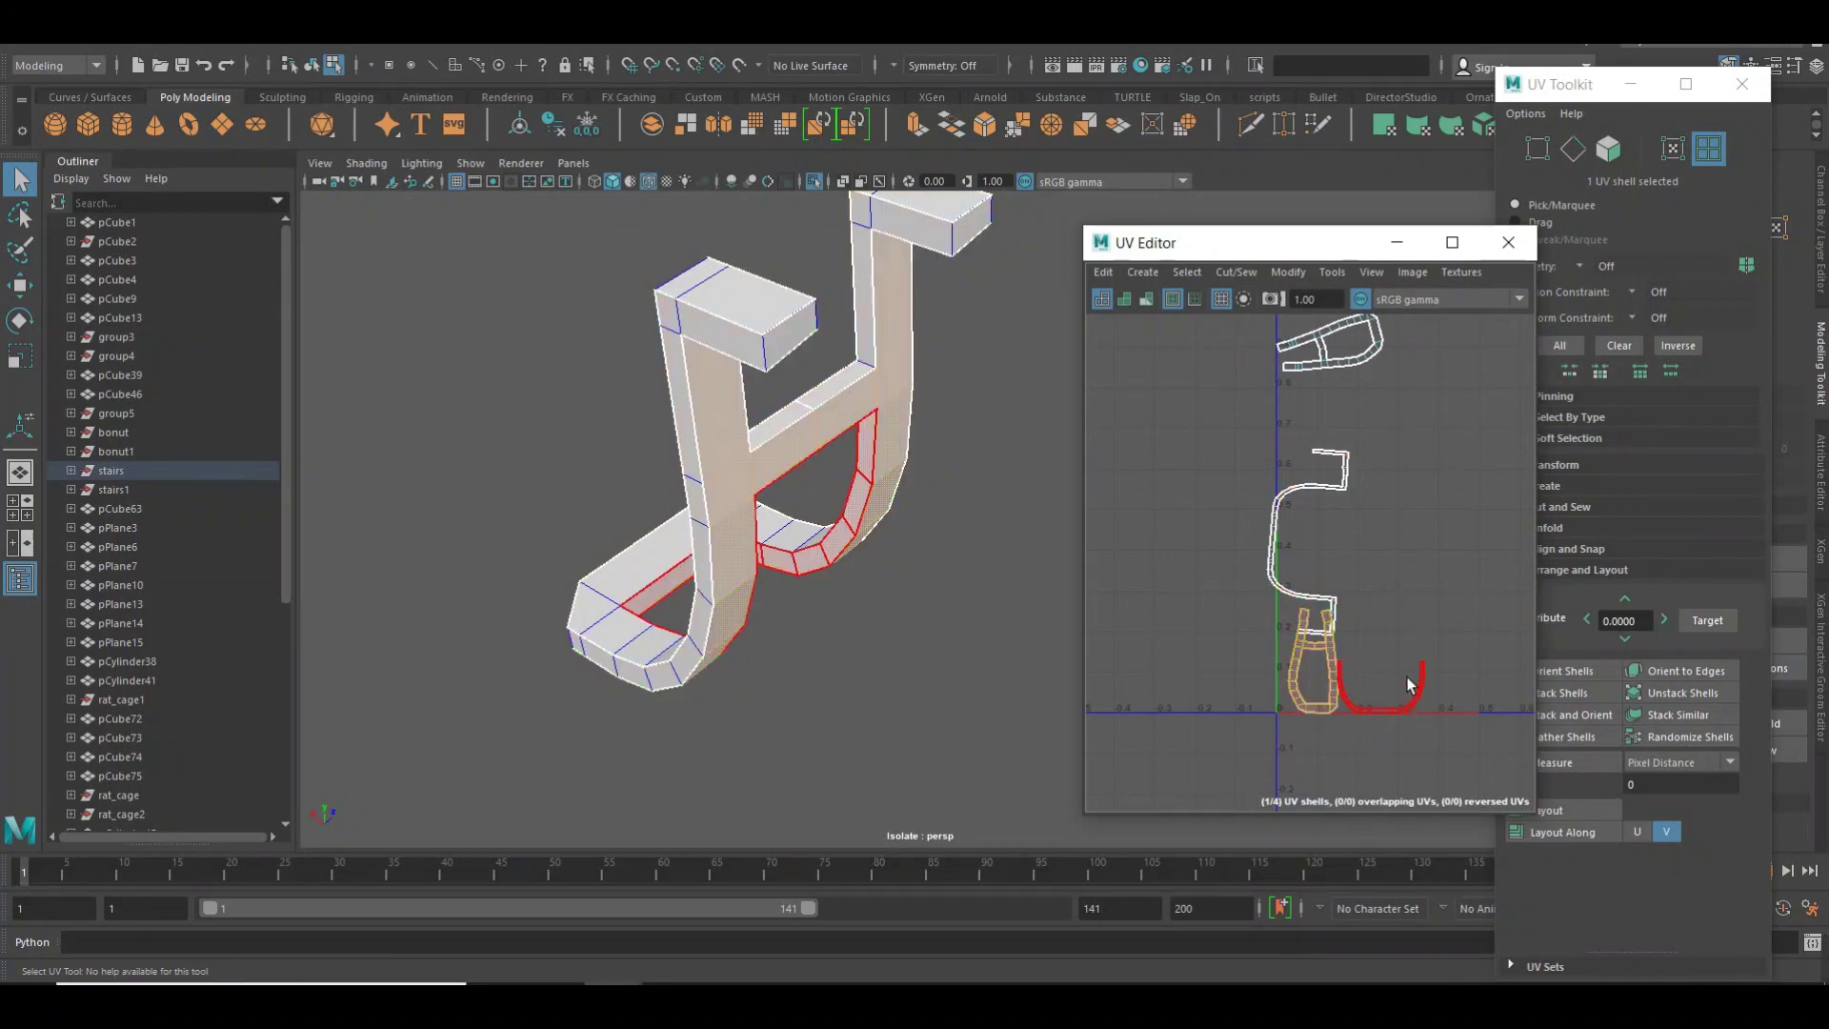
click(1378, 354)
right_drag(1299, 347, 1174, 353)
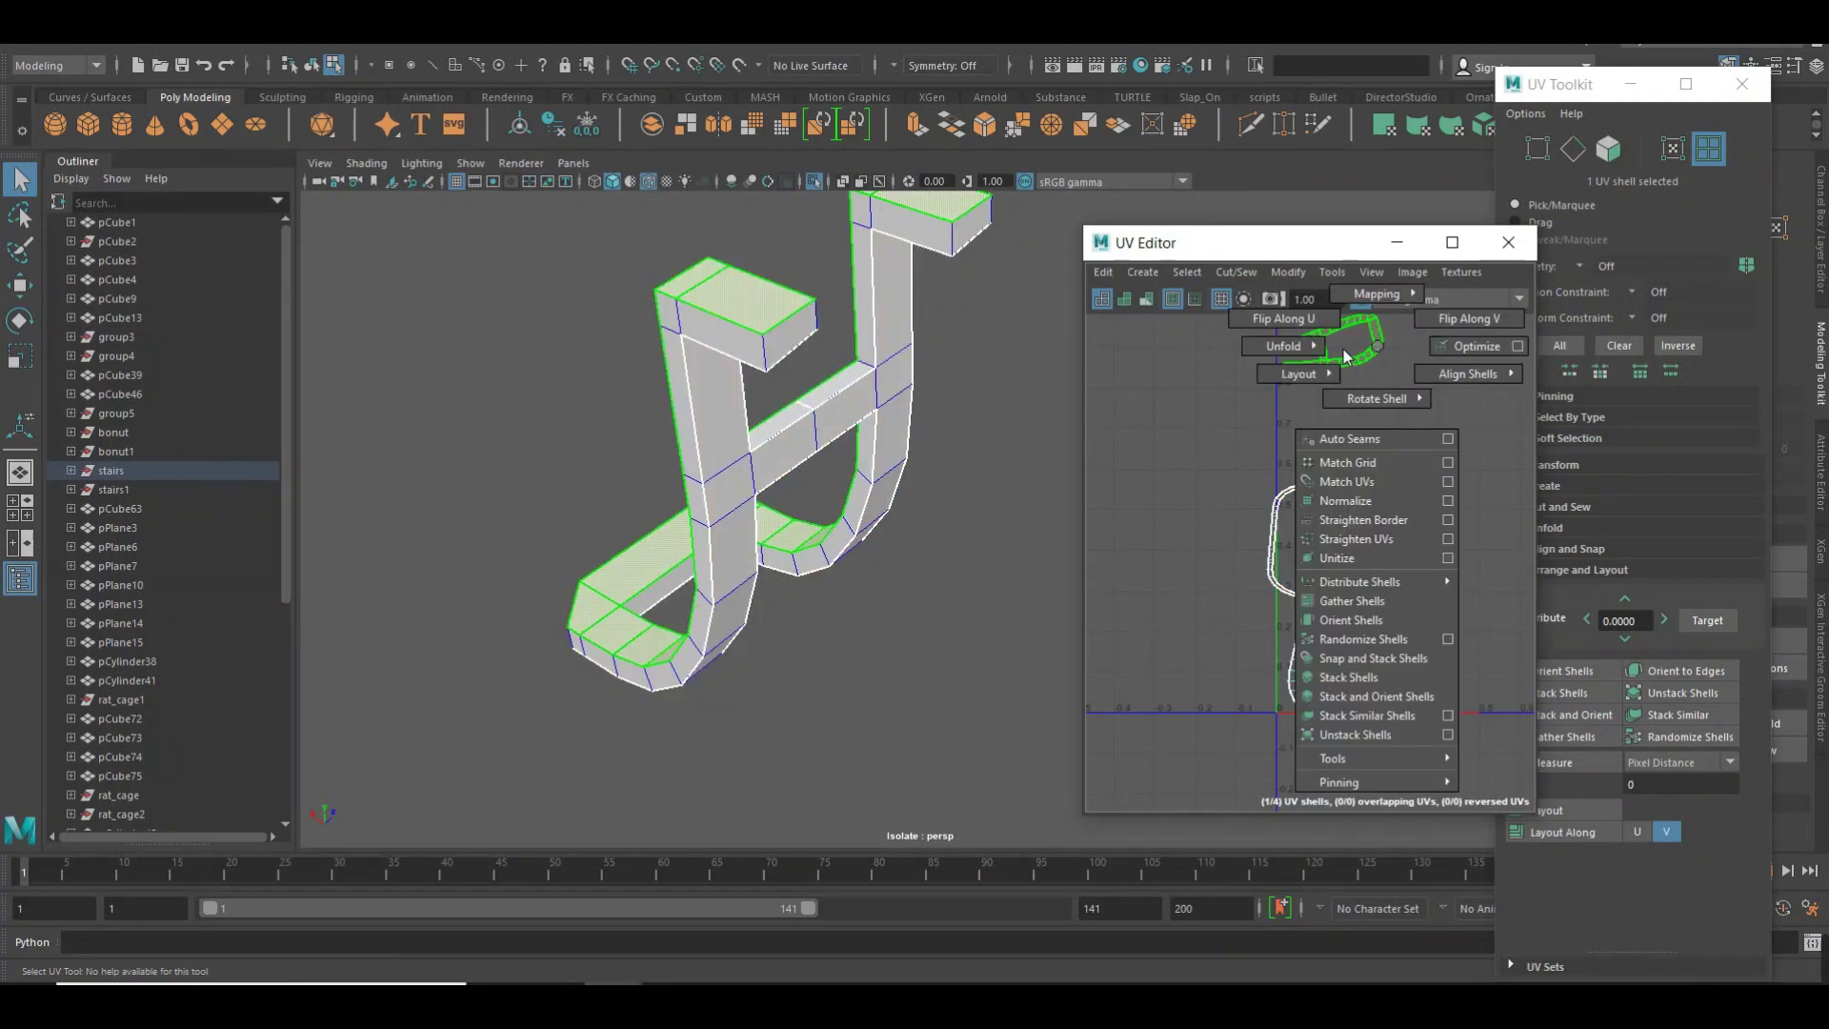
click(1307, 660)
click(1210, 688)
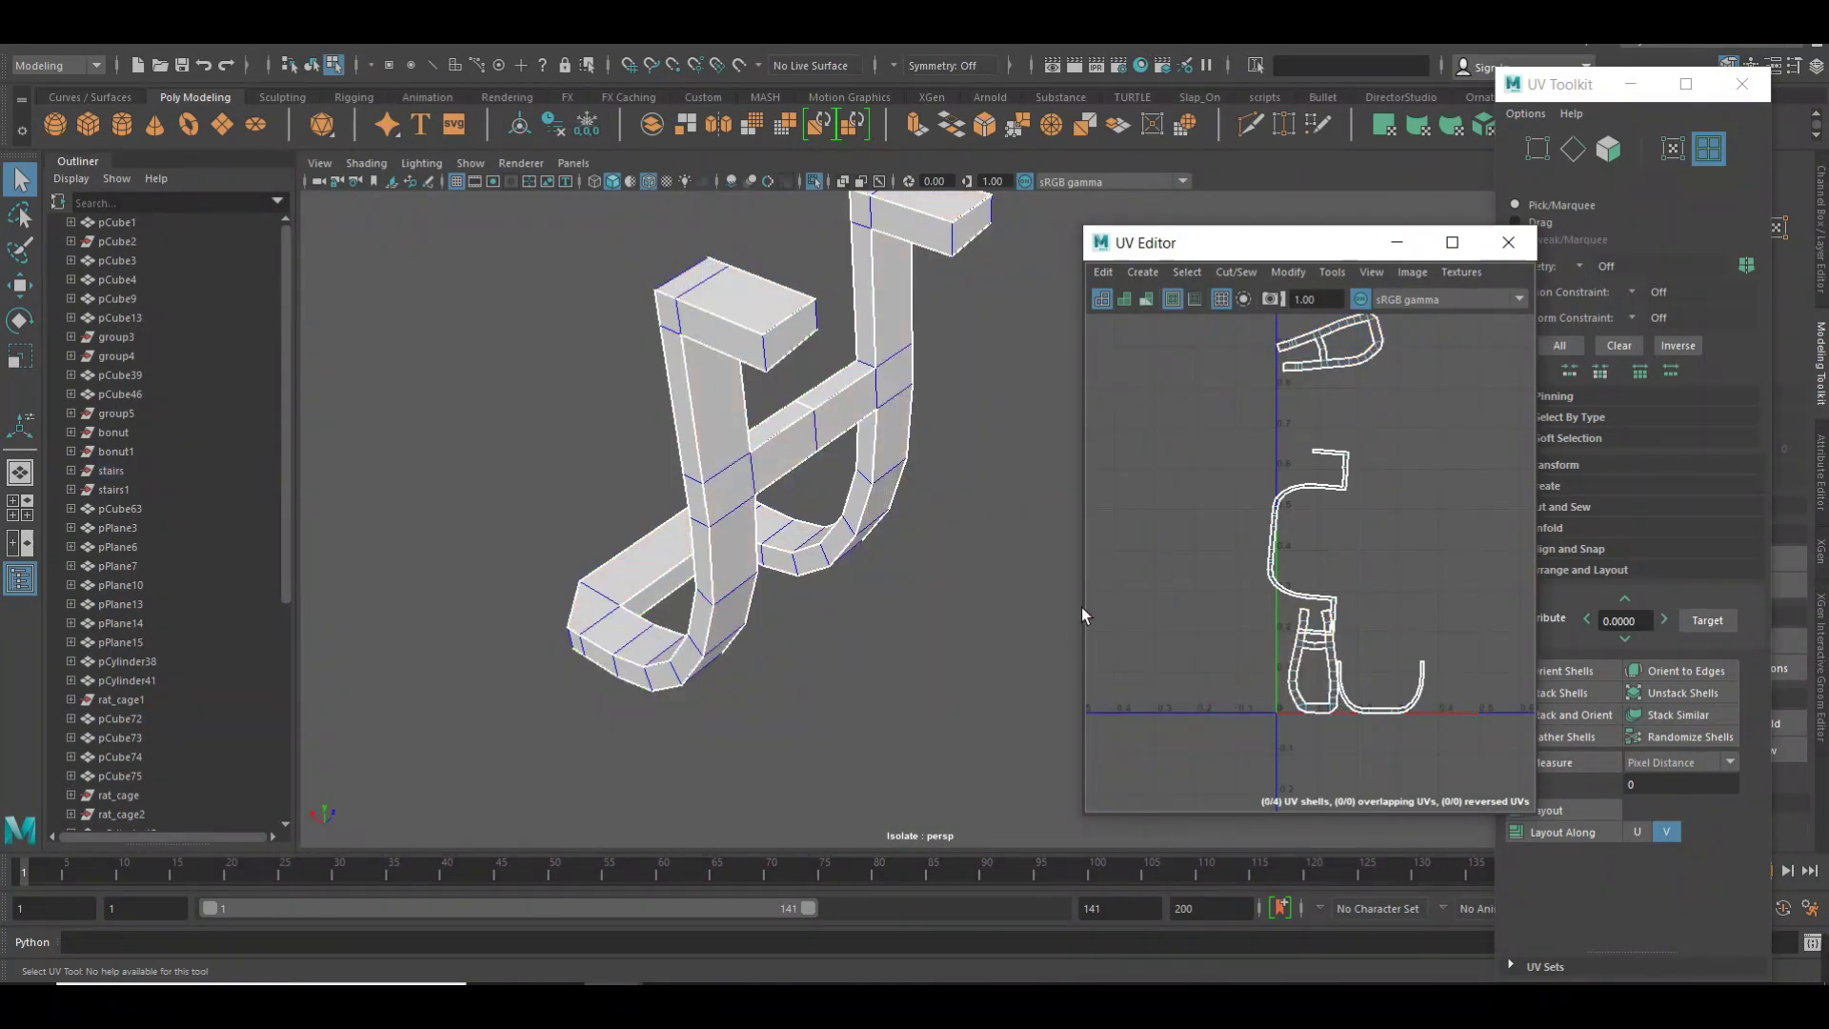
click(1406, 714)
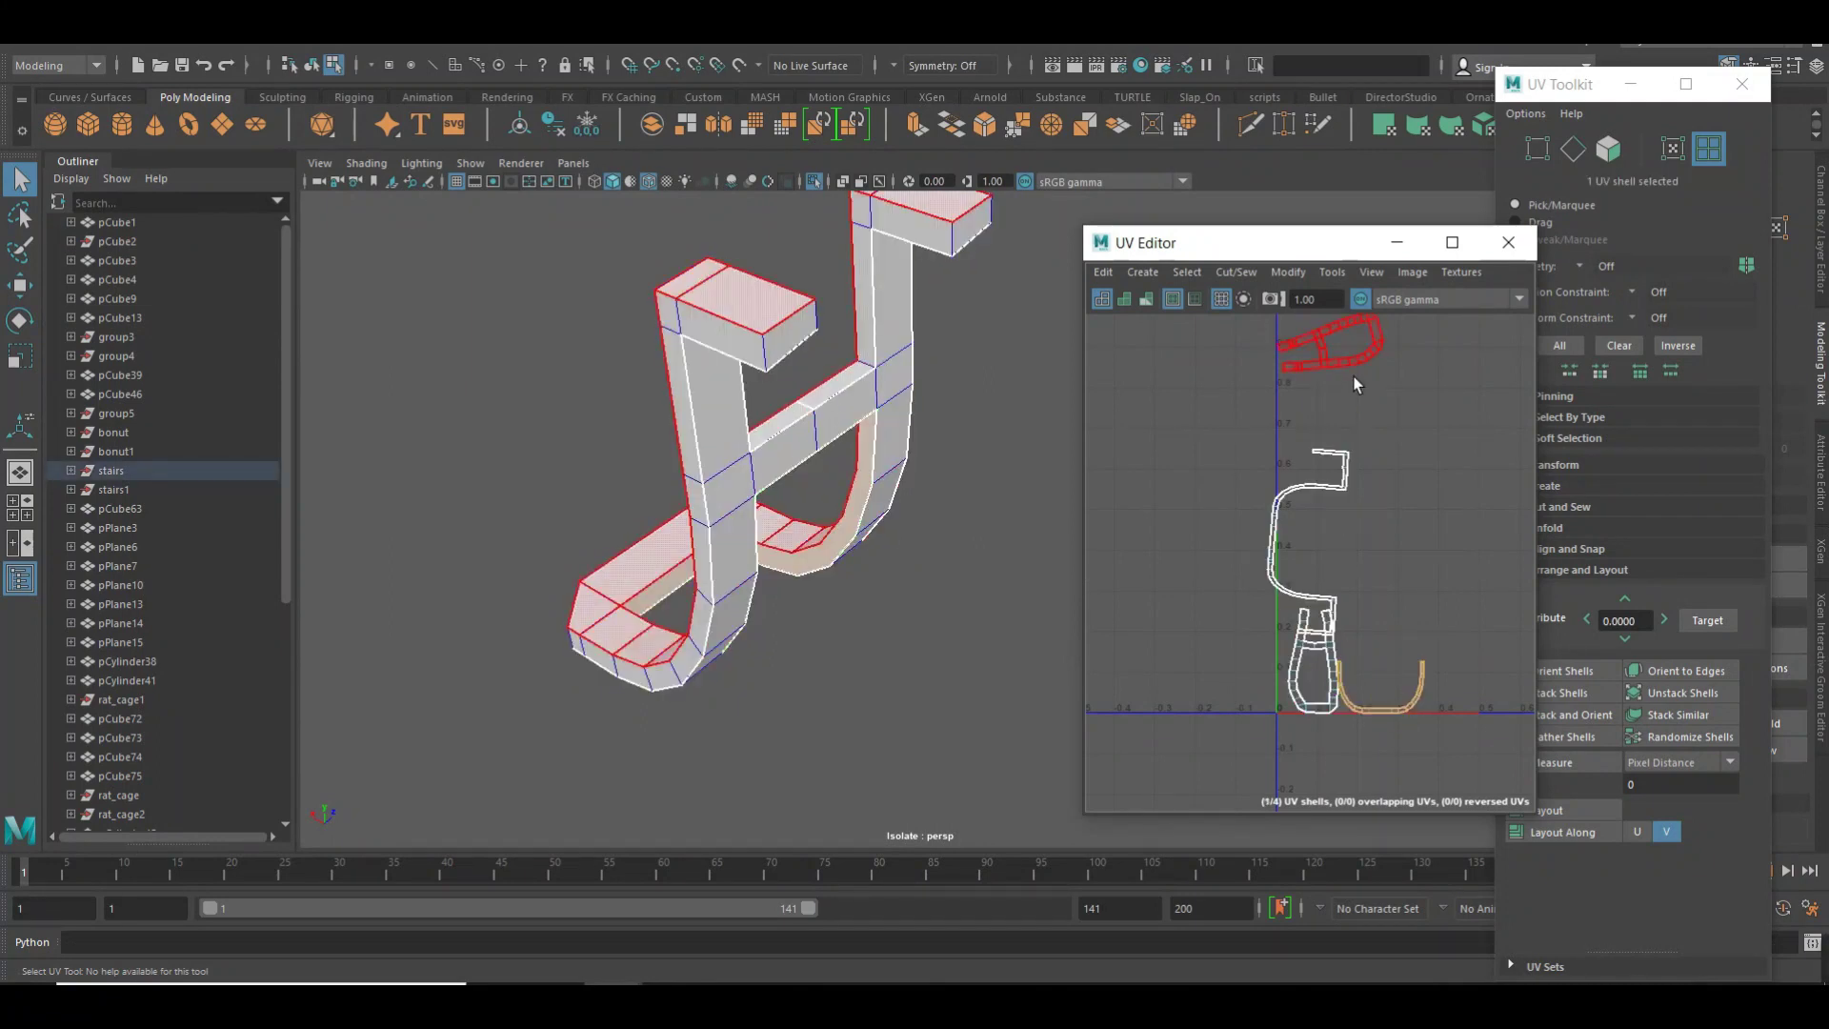
click(1330, 501)
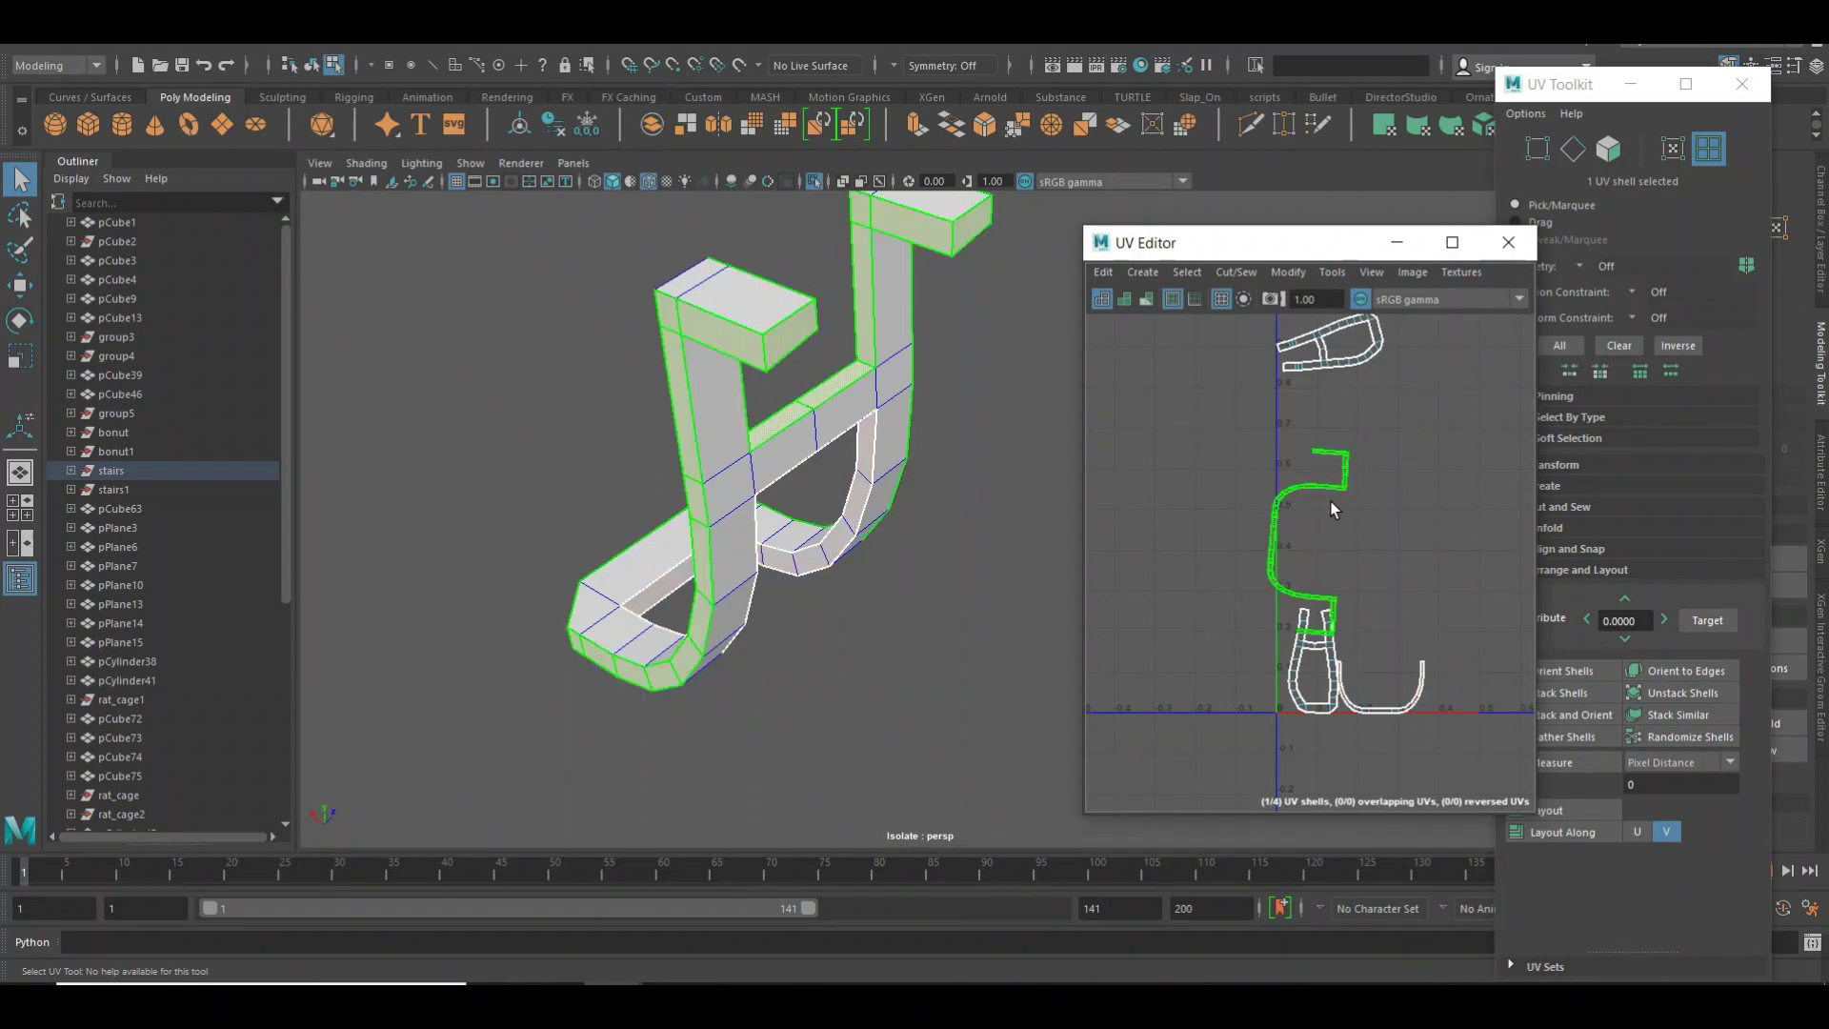
Rotate the C-shaped shell into a U shape and straighten it to the nearest axis.
alt+middle_drag(1427, 565, 1180, 587)
key(w)
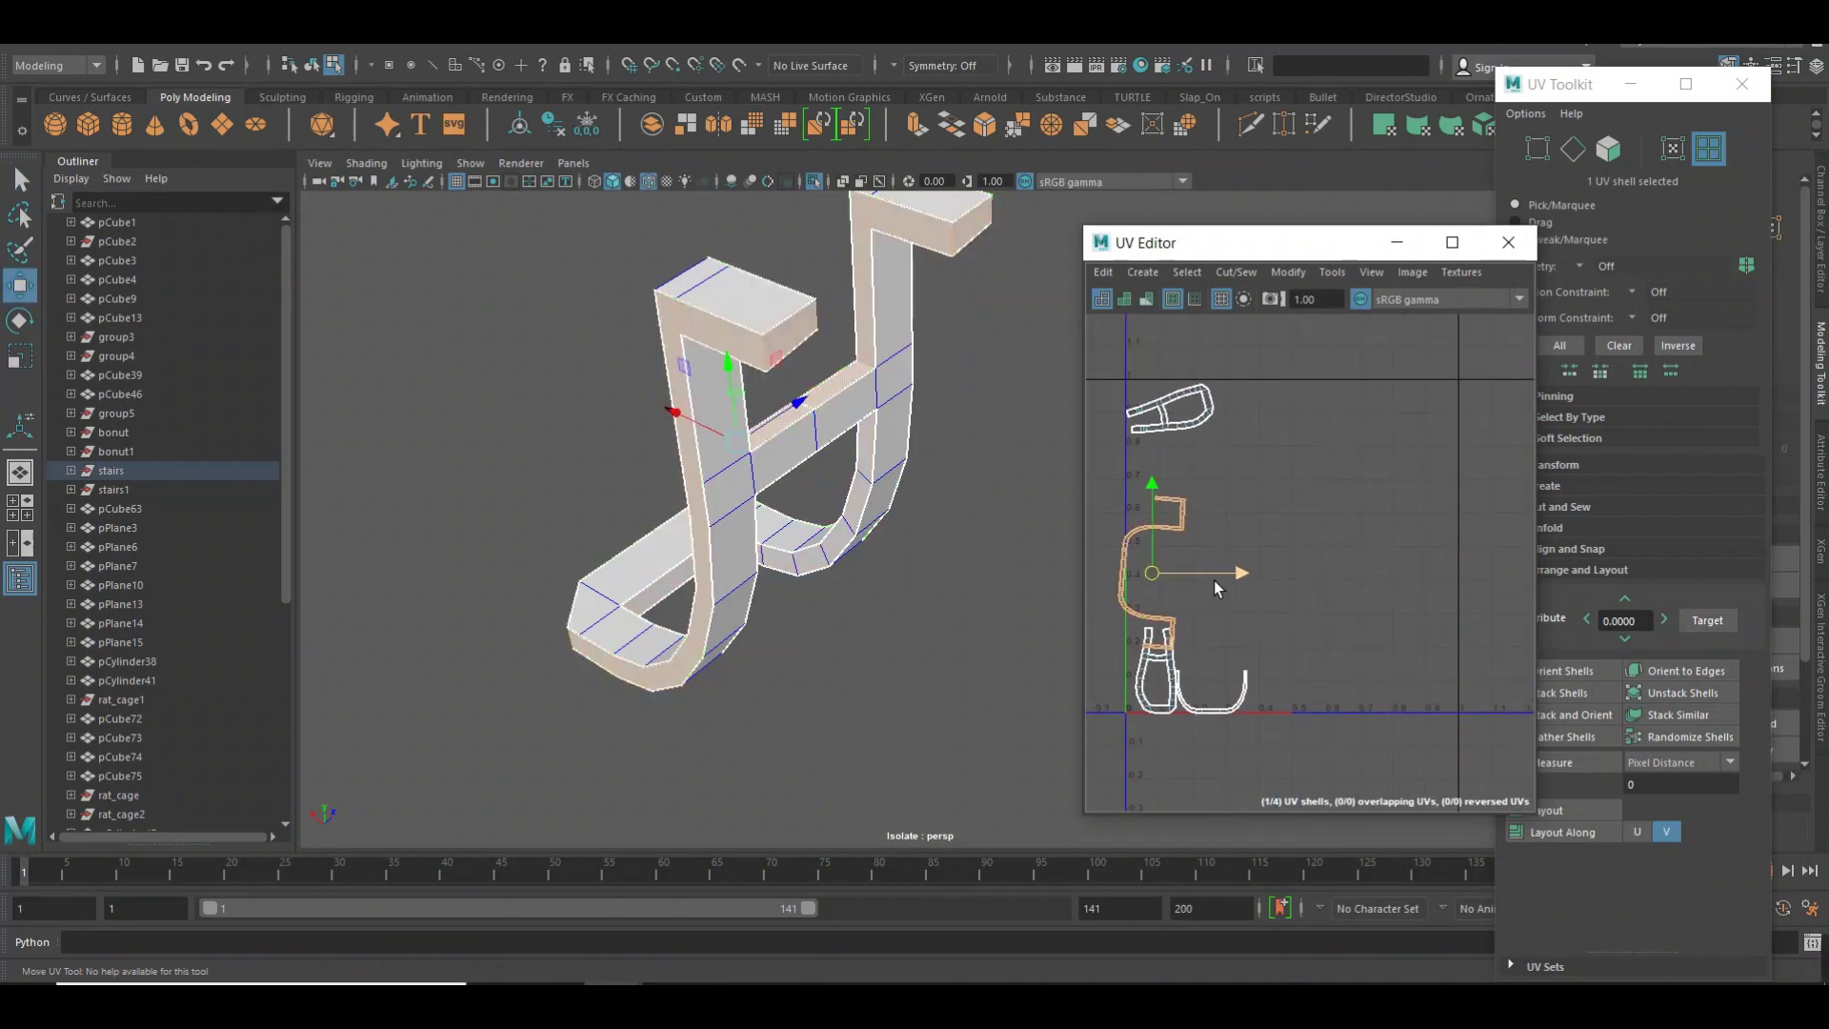
key(e)
mouse_move(1249, 503)
mouse_down()
mouse_move(1214, 526)
mouse_move(1214, 606)
mouse_up()
click(1562, 670)
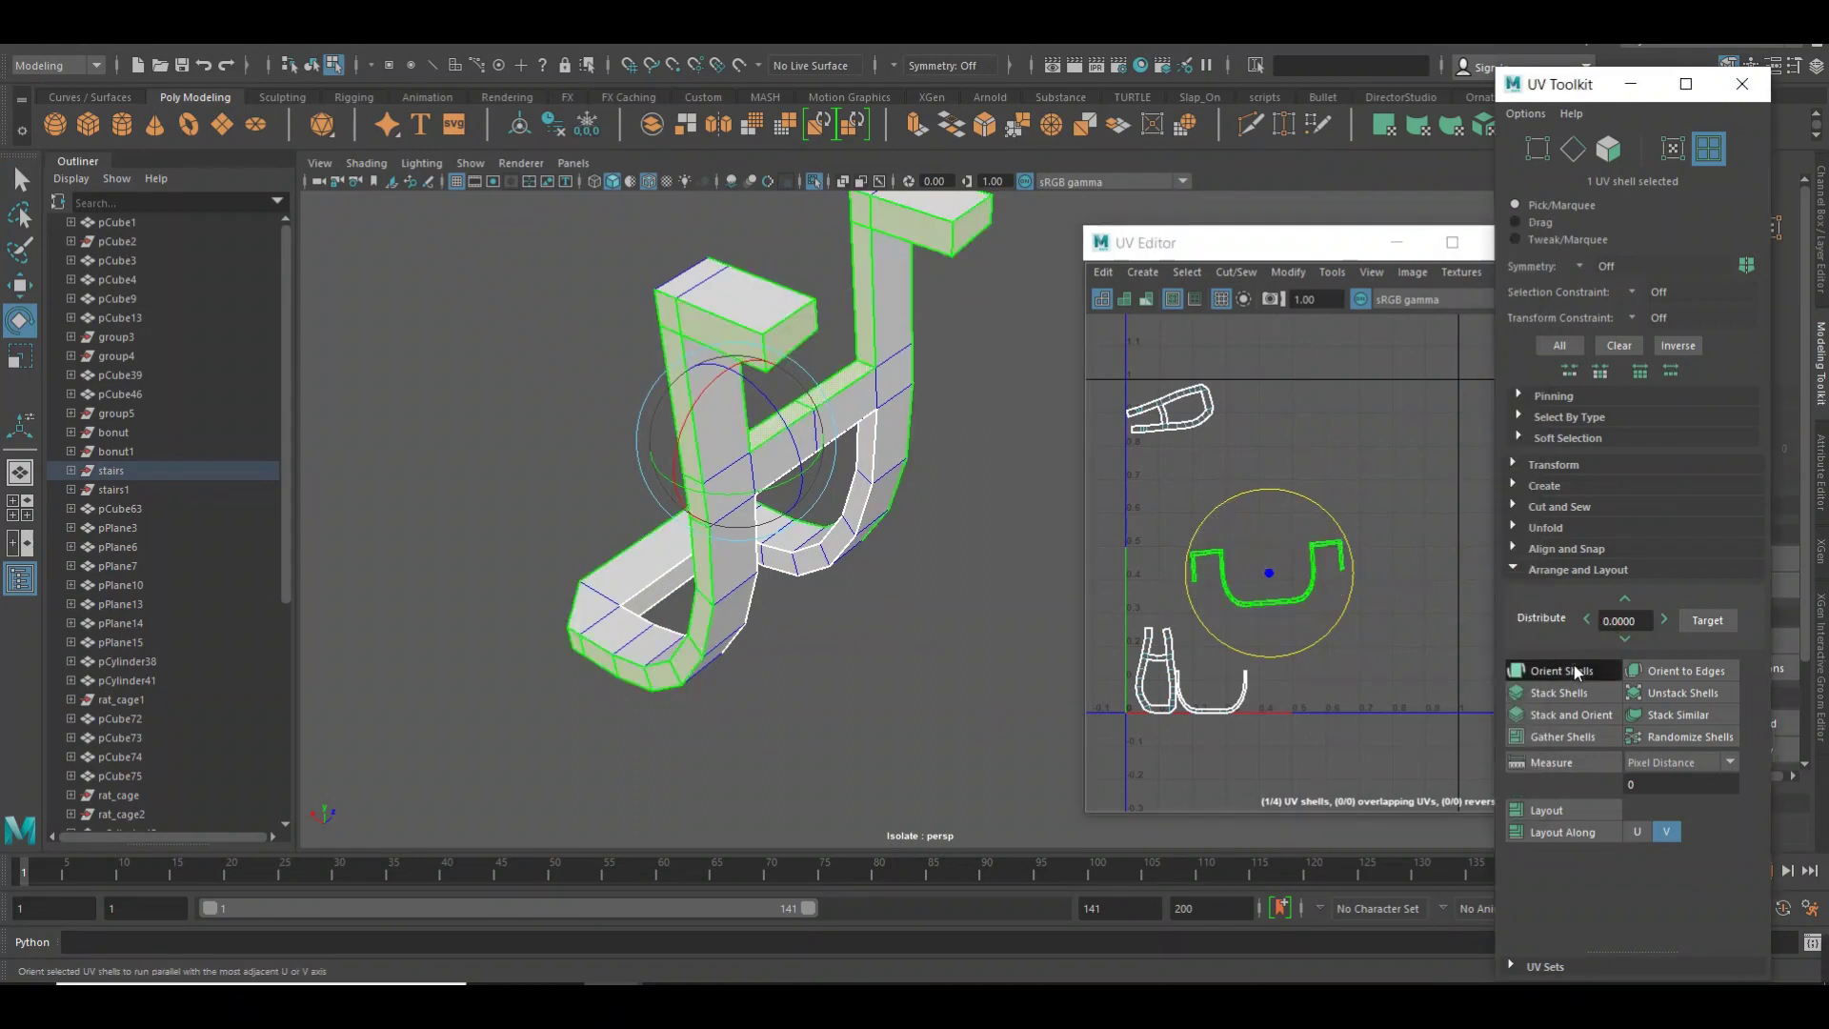
Move the small U-shaped shell and the narrow bottom-left shell up and right.
click(1260, 703)
key(w)
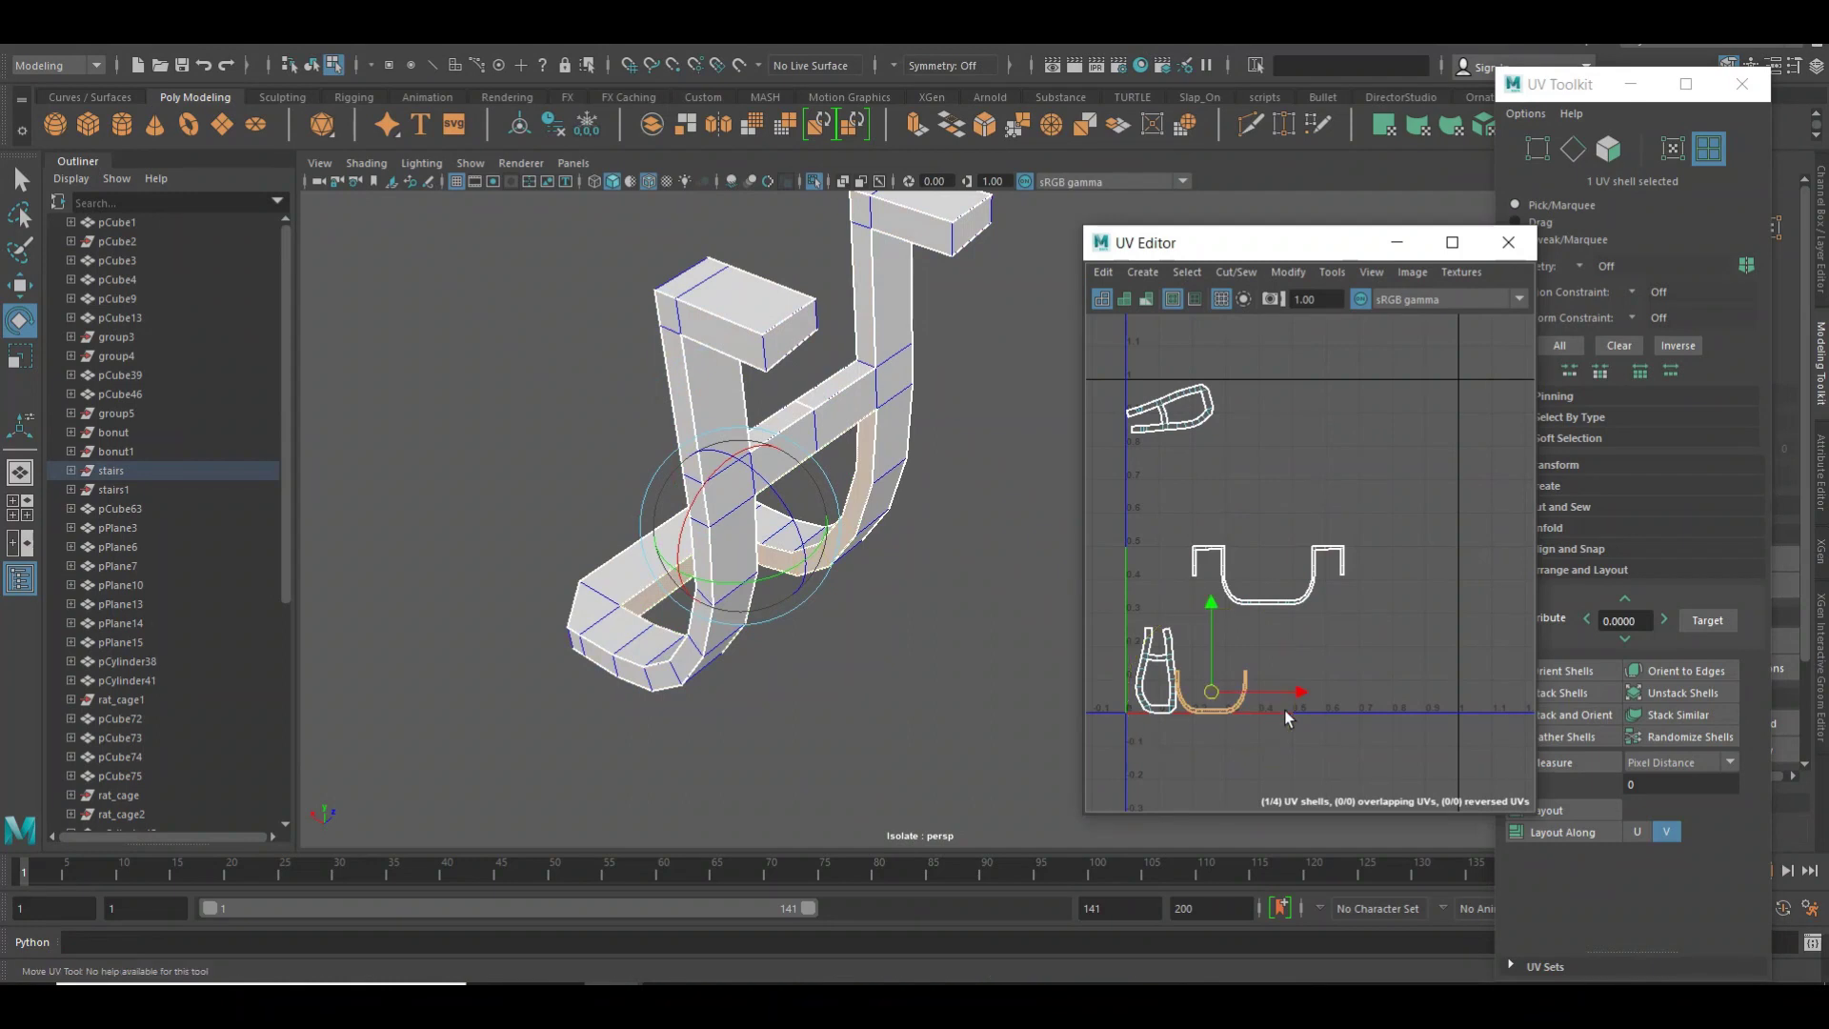
drag(1295, 703, 1295, 620)
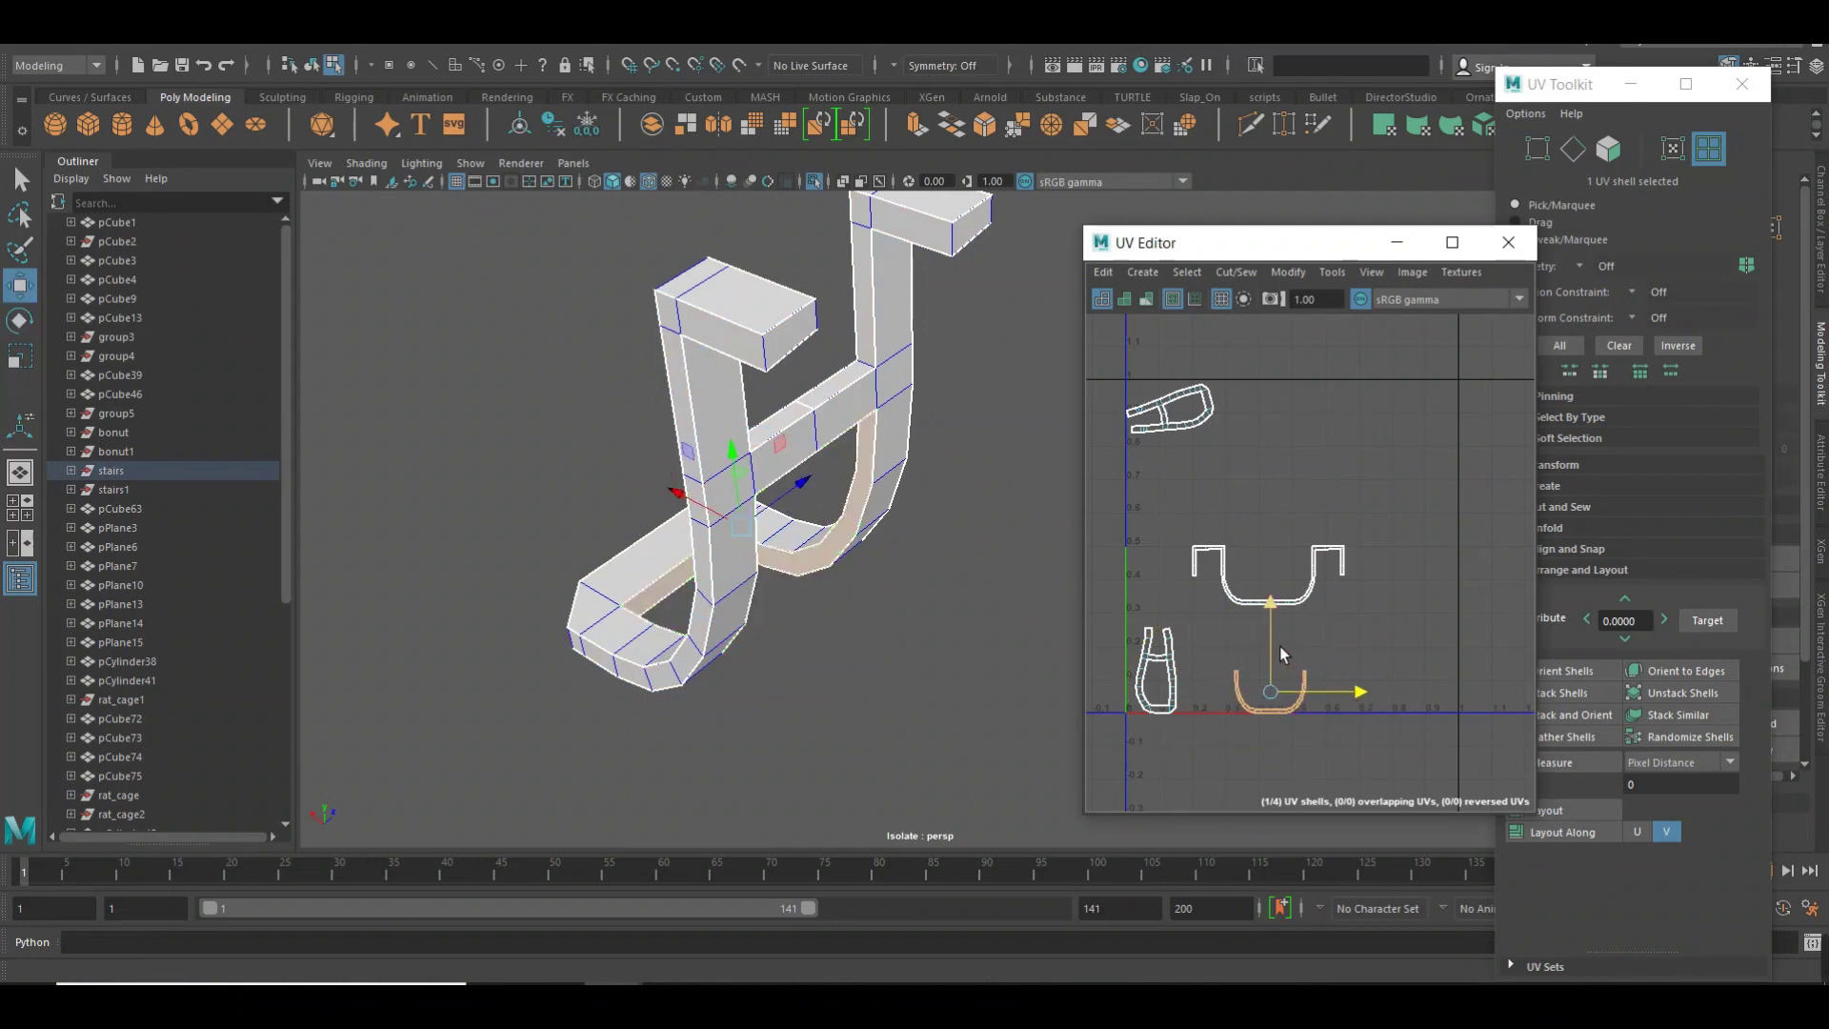
click(1164, 684)
drag(1233, 679, 1246, 678)
drag(1187, 617, 1181, 586)
drag(1260, 658, 1286, 657)
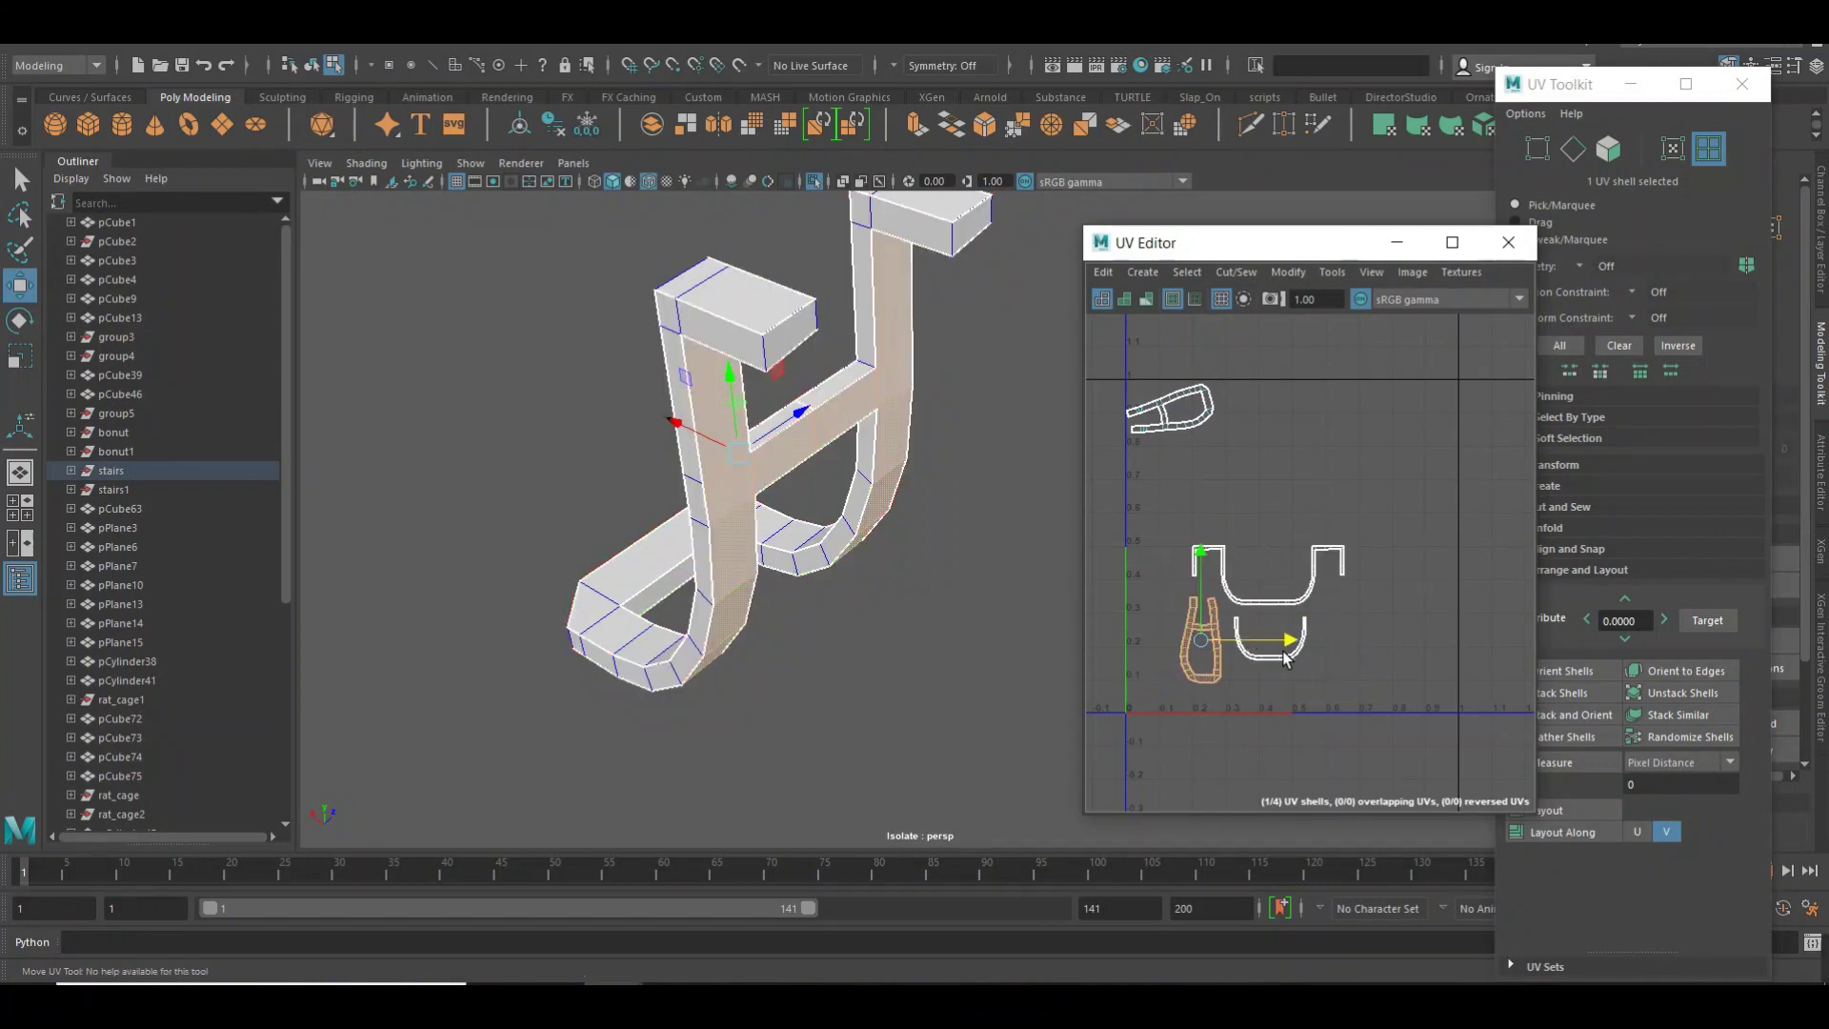
Rotate the top-left shell 90° upright, place it beside the others, and show the checker map.
click(1172, 410)
drag(1252, 467, 1420, 467)
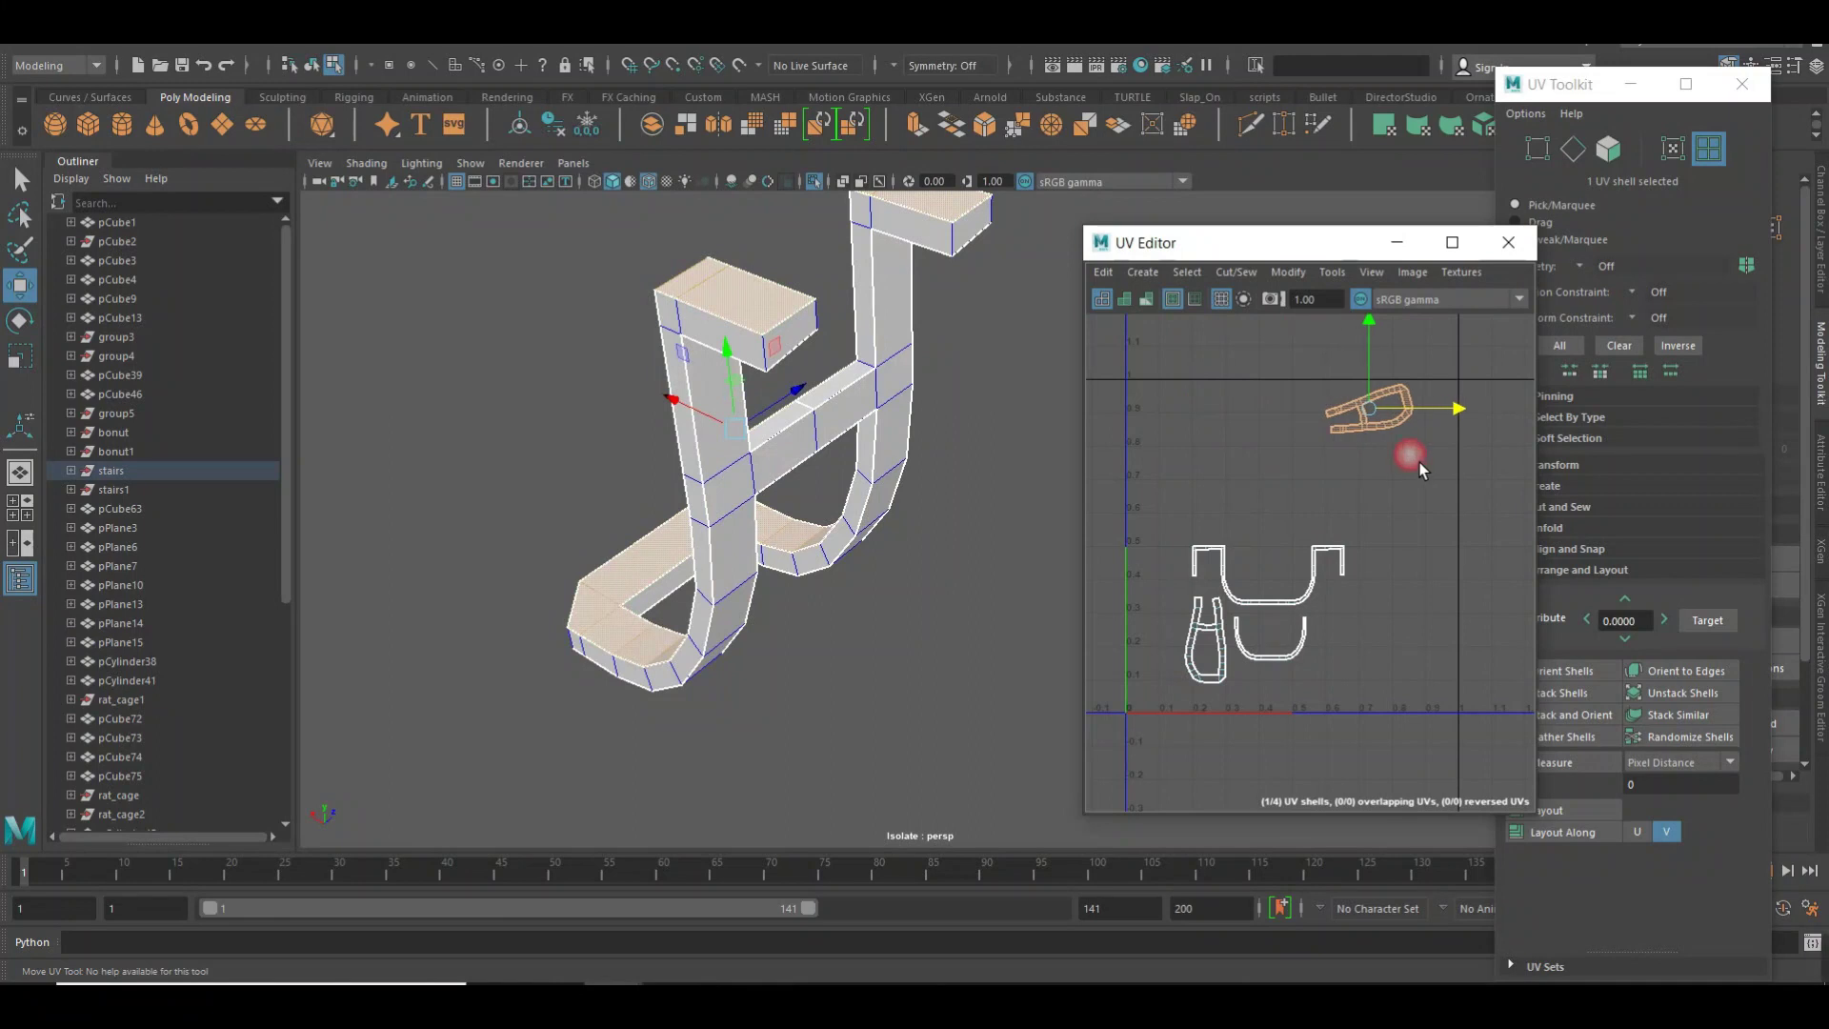
key(e)
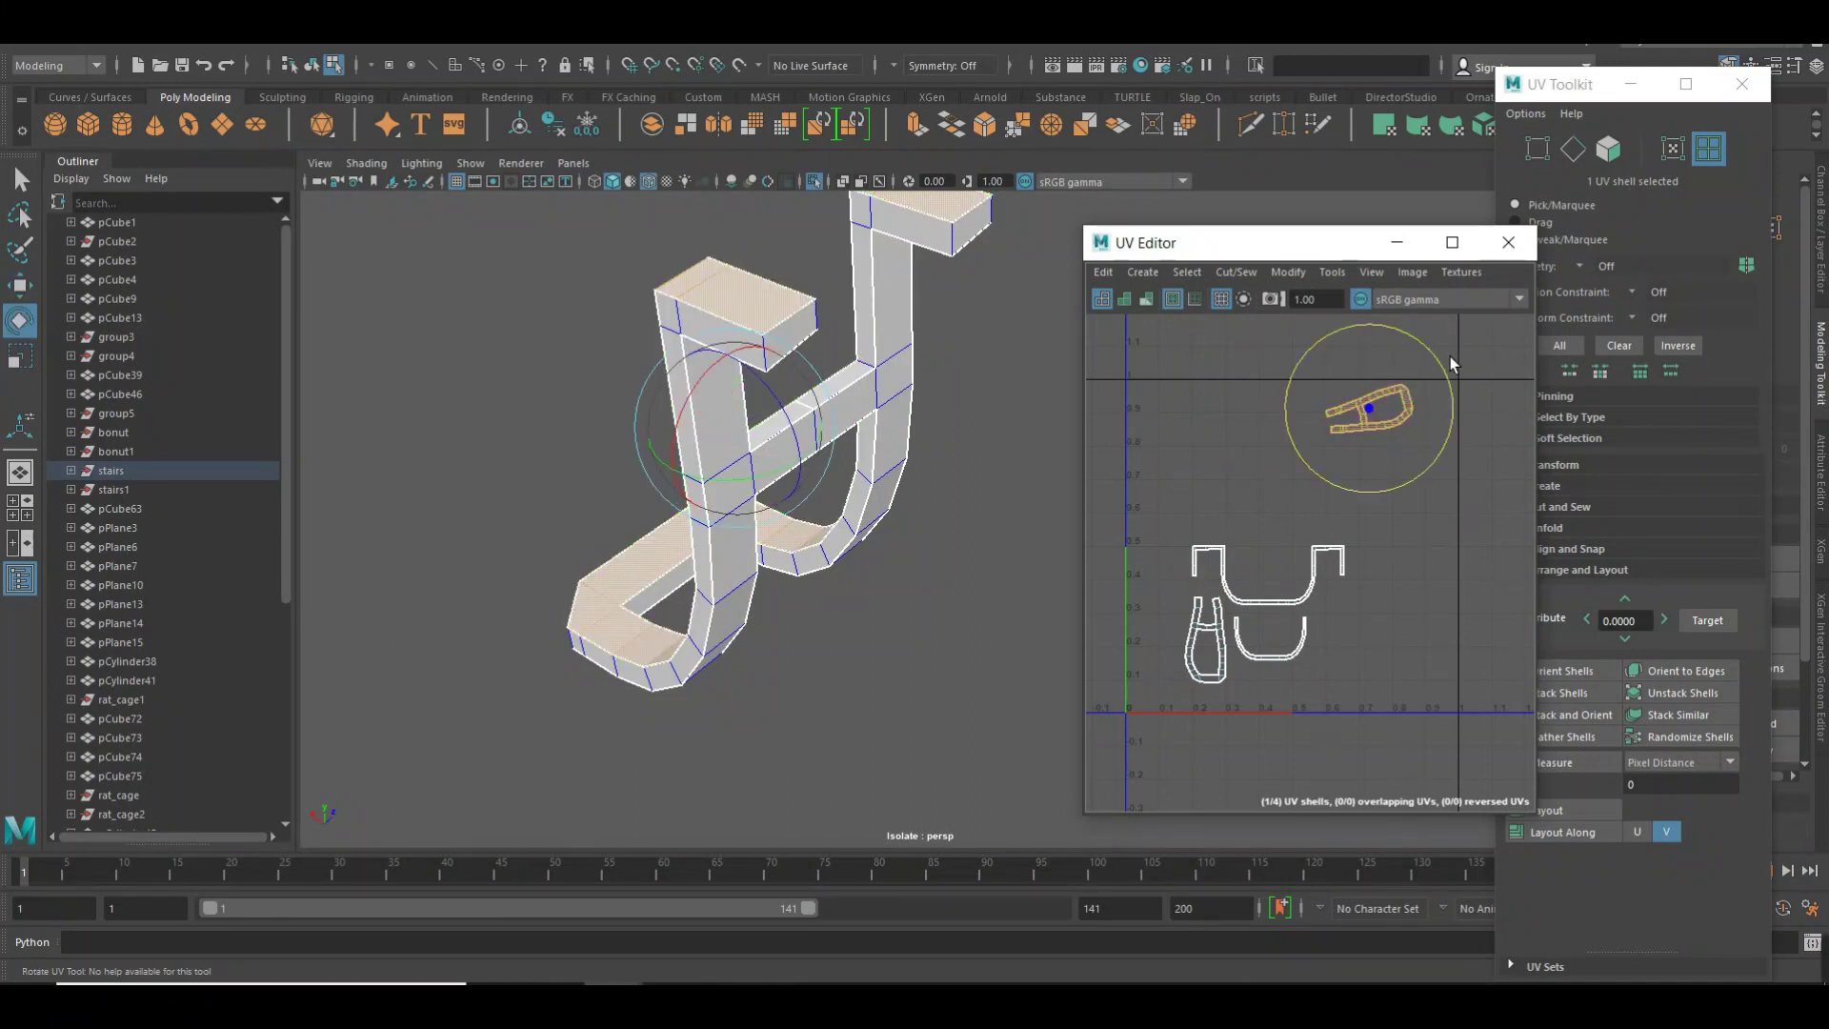
drag(1450, 358, 1405, 474)
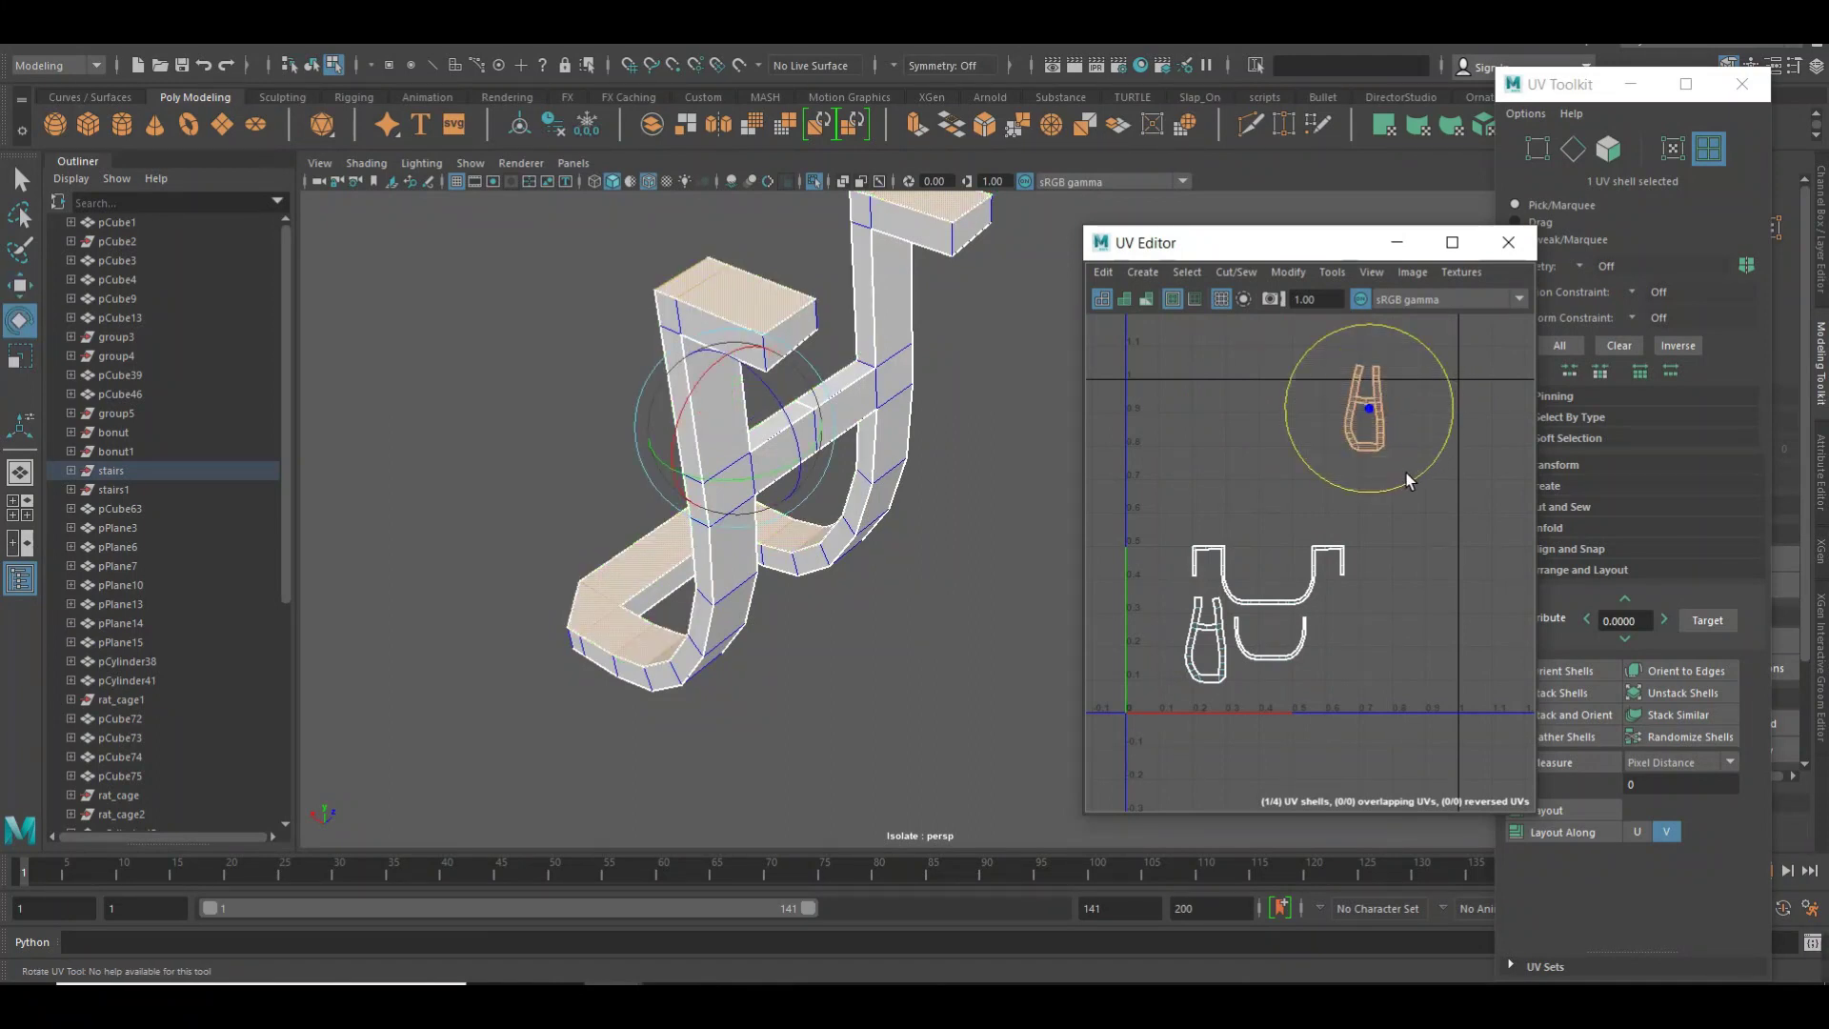
key(w)
click(1377, 395)
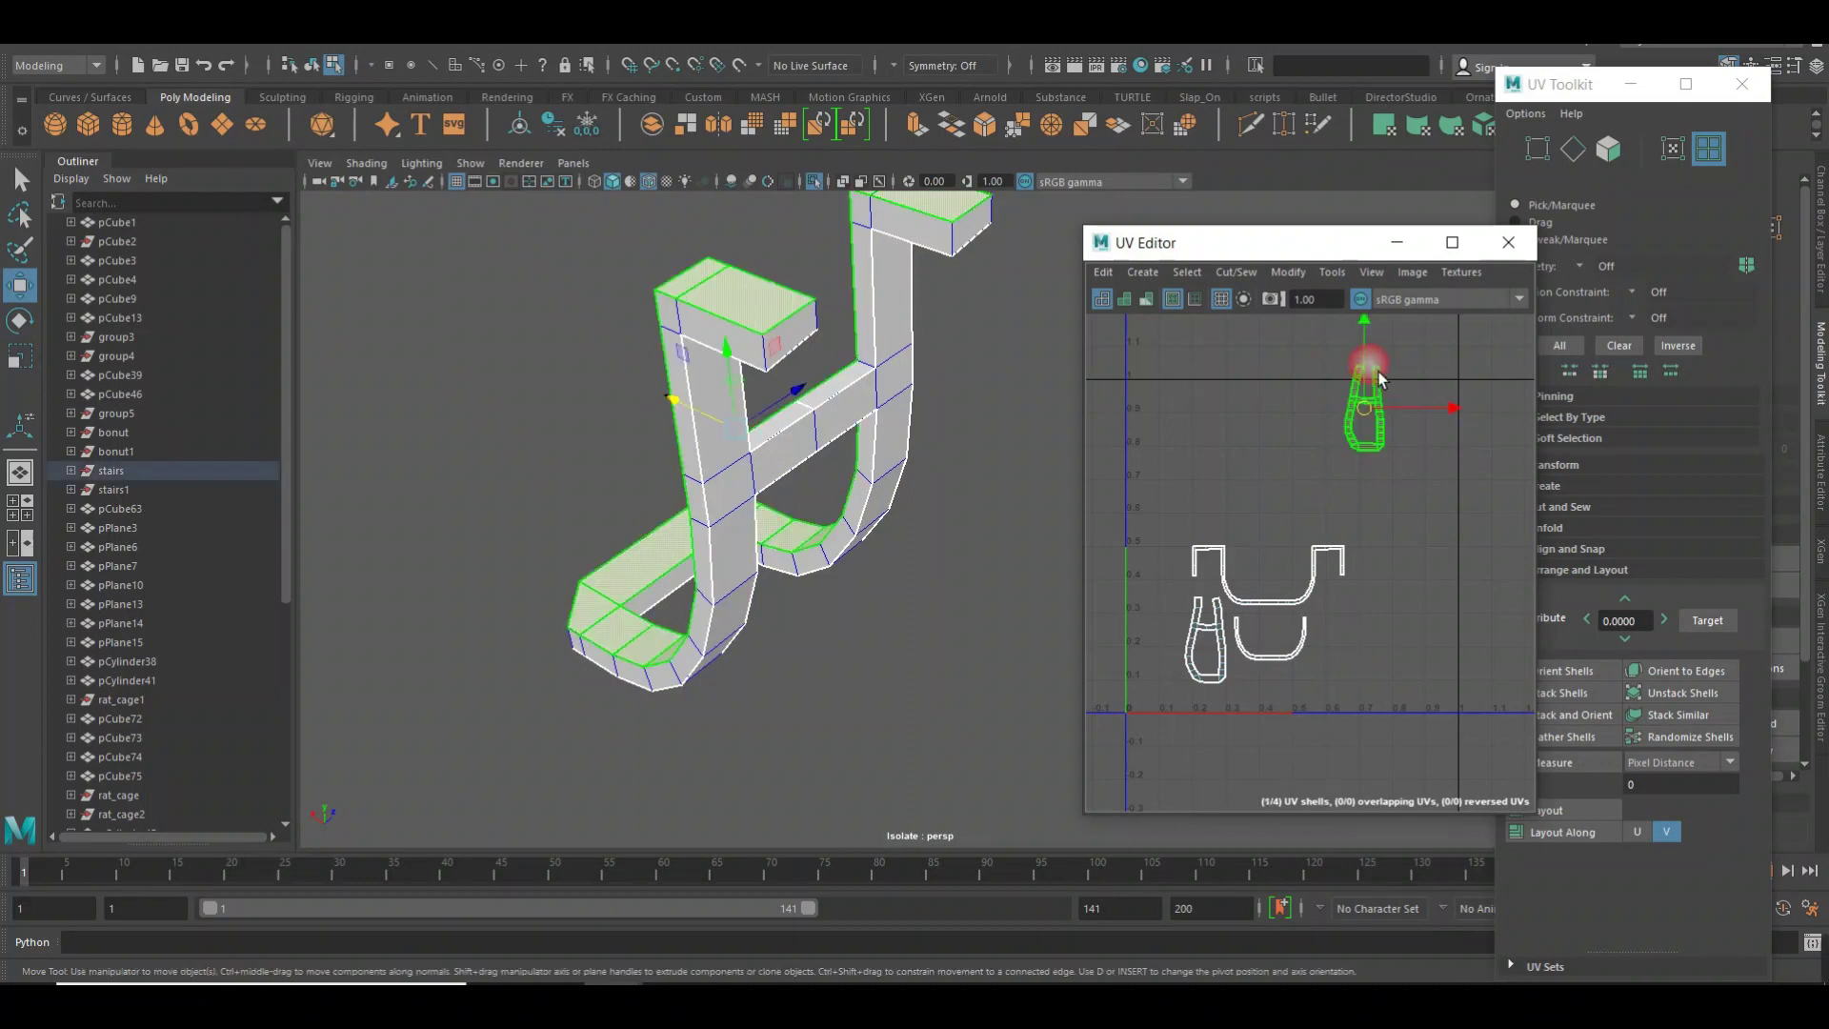
drag(1367, 377, 1361, 558)
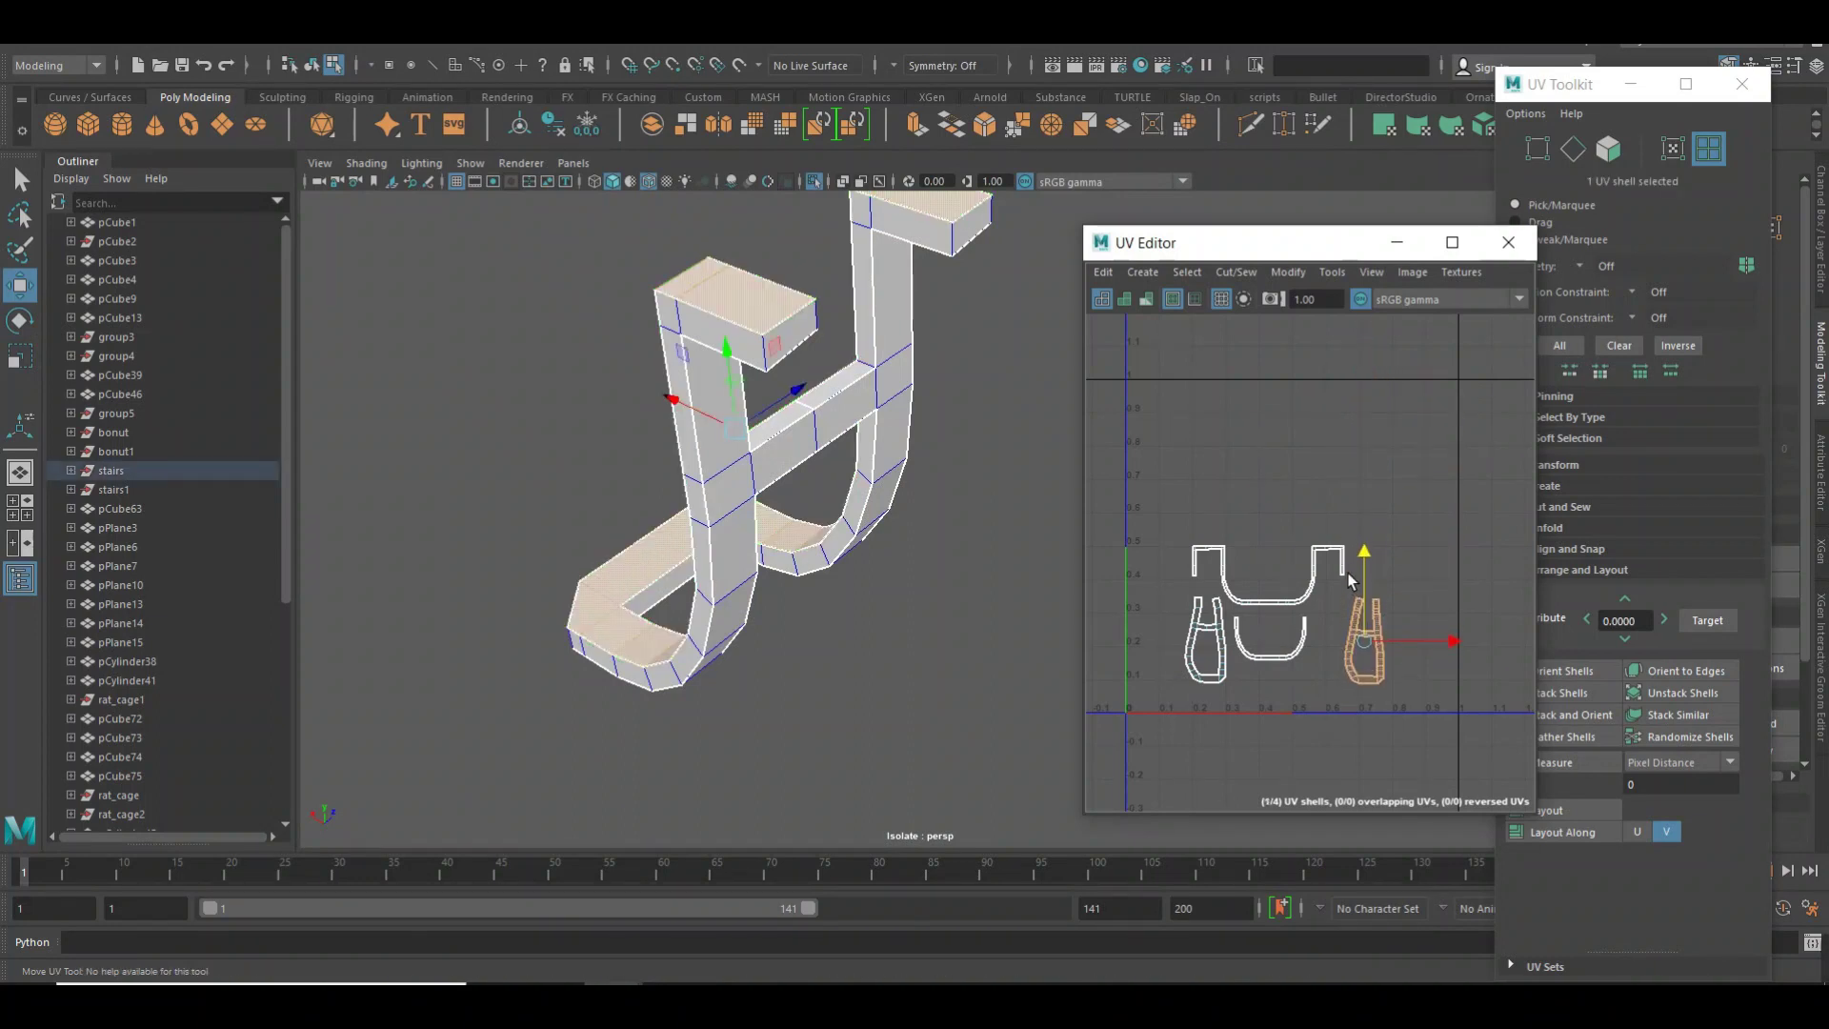
drag(1379, 576, 1389, 585)
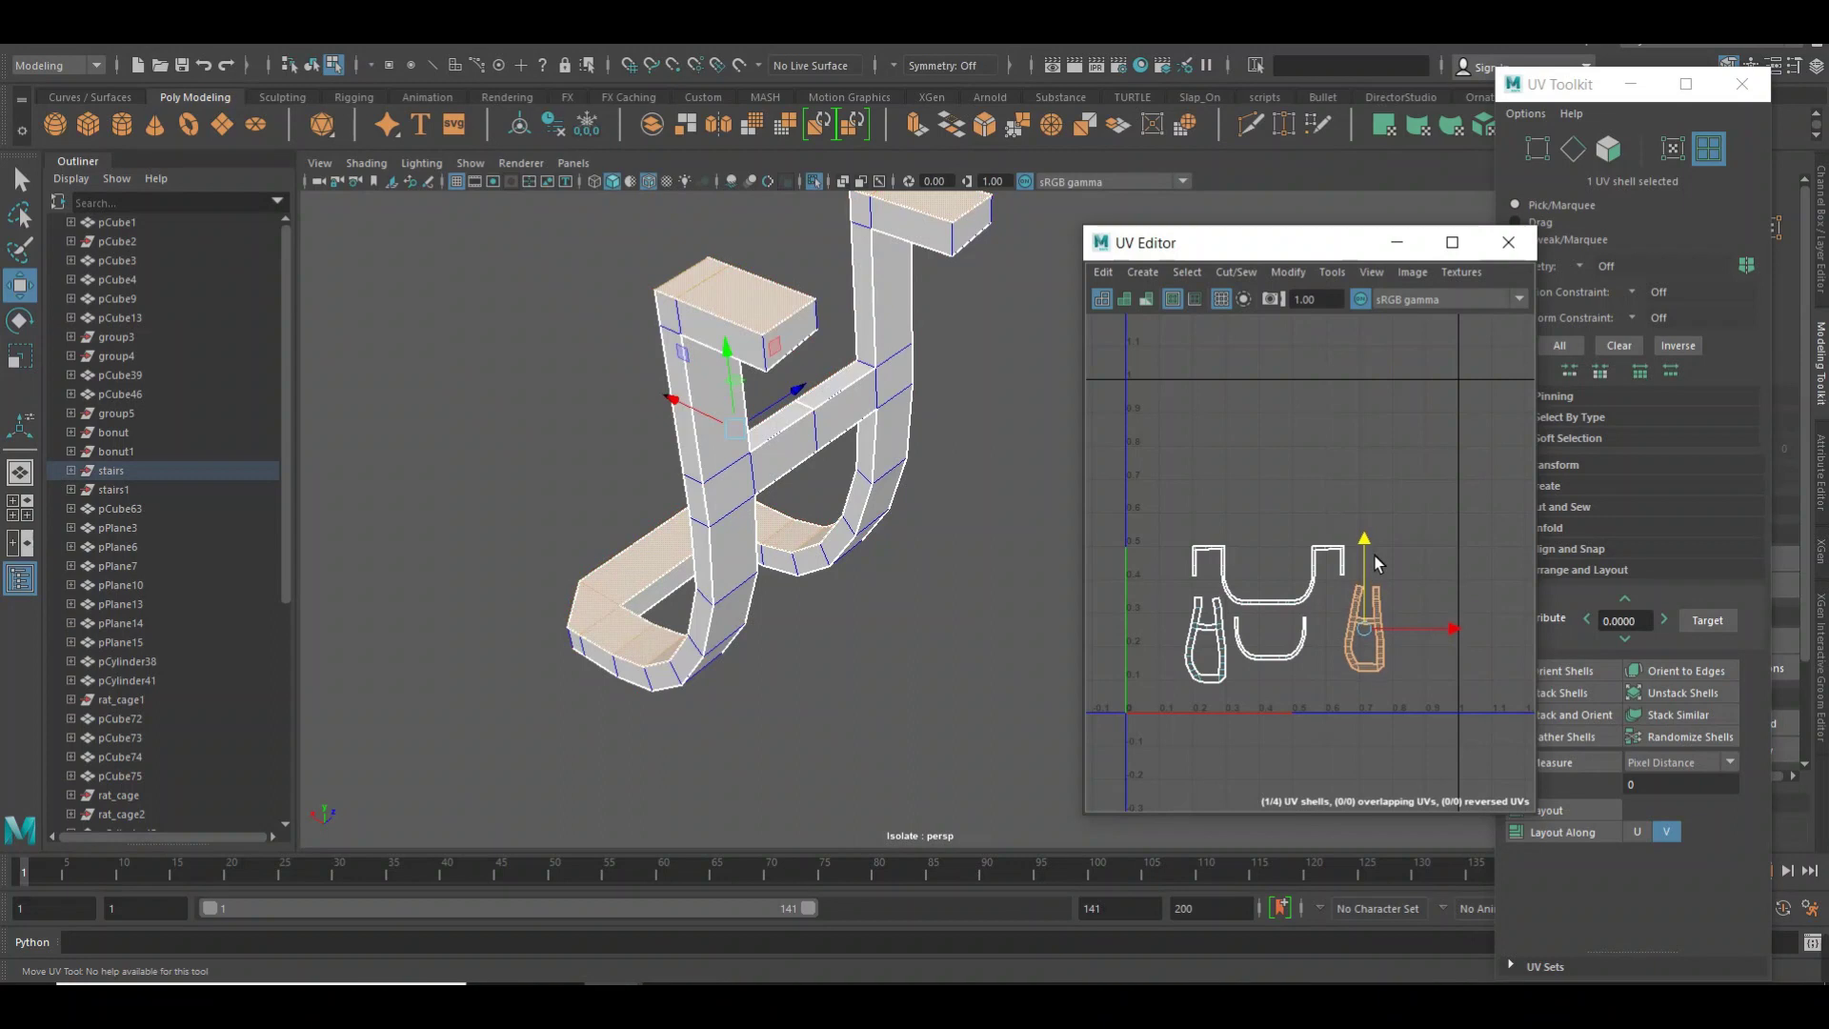
drag(1439, 643, 1400, 649)
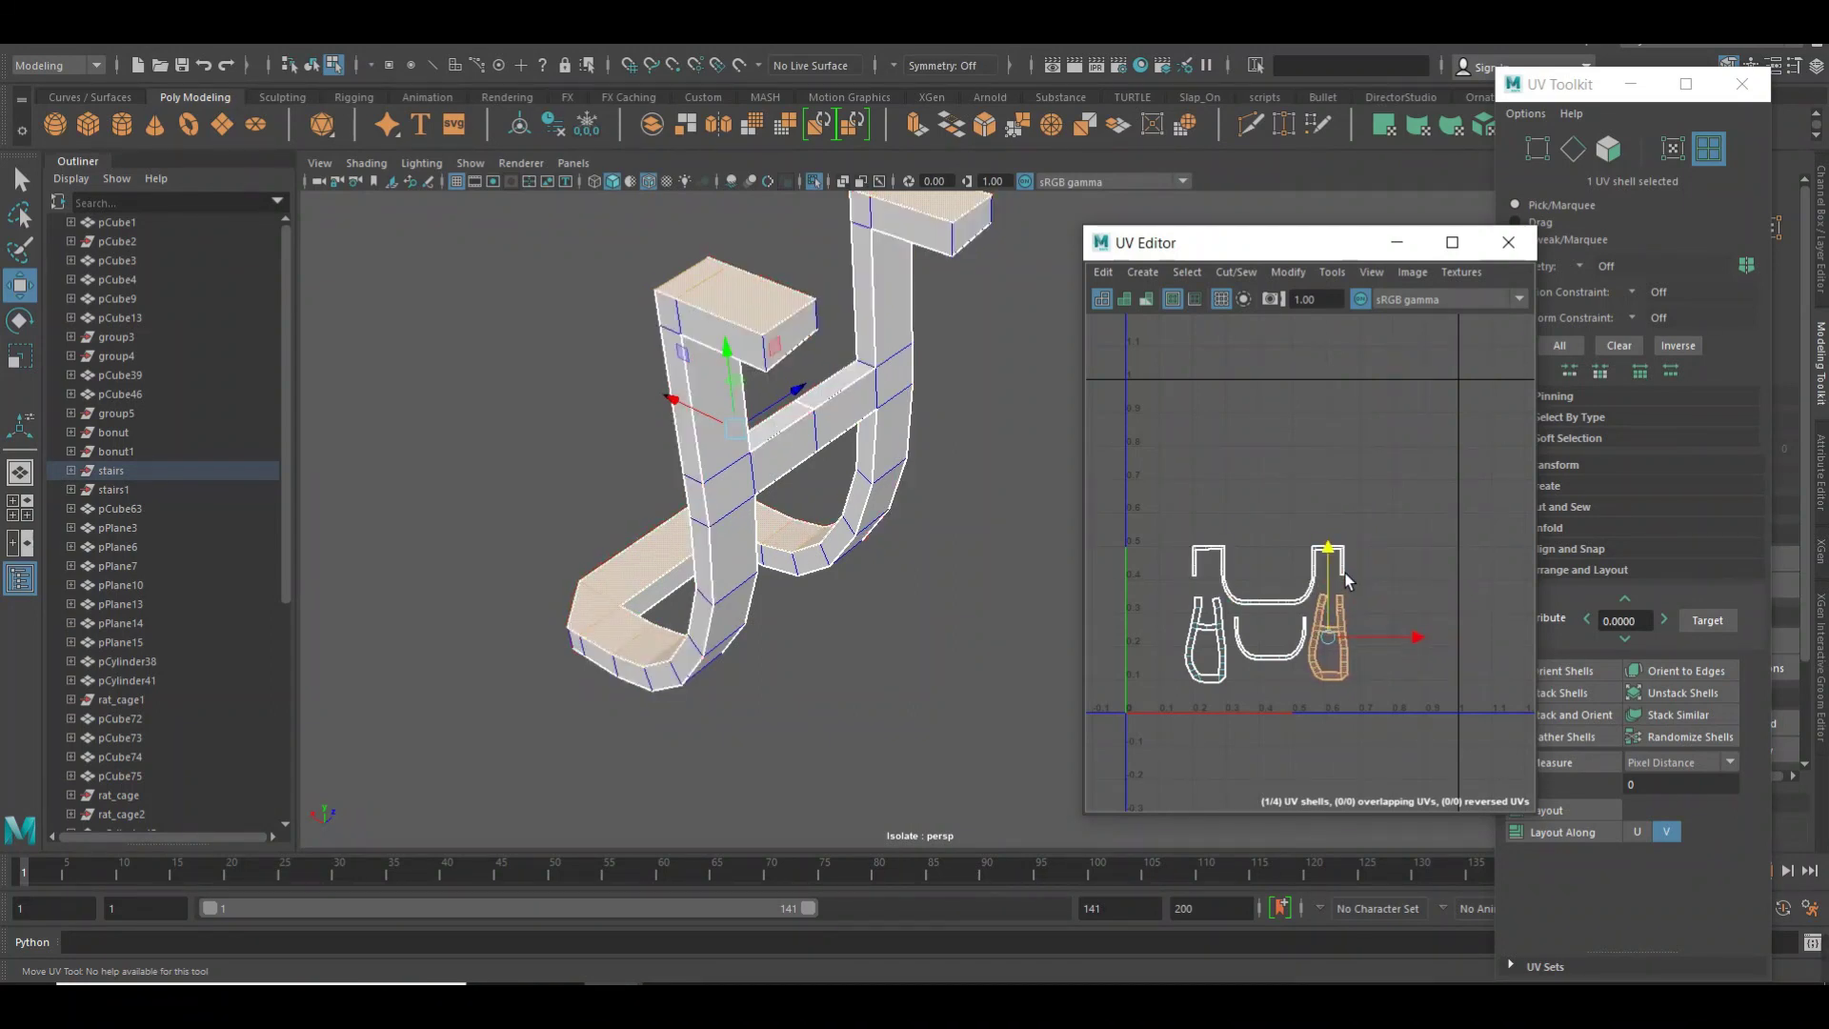
click(1473, 293)
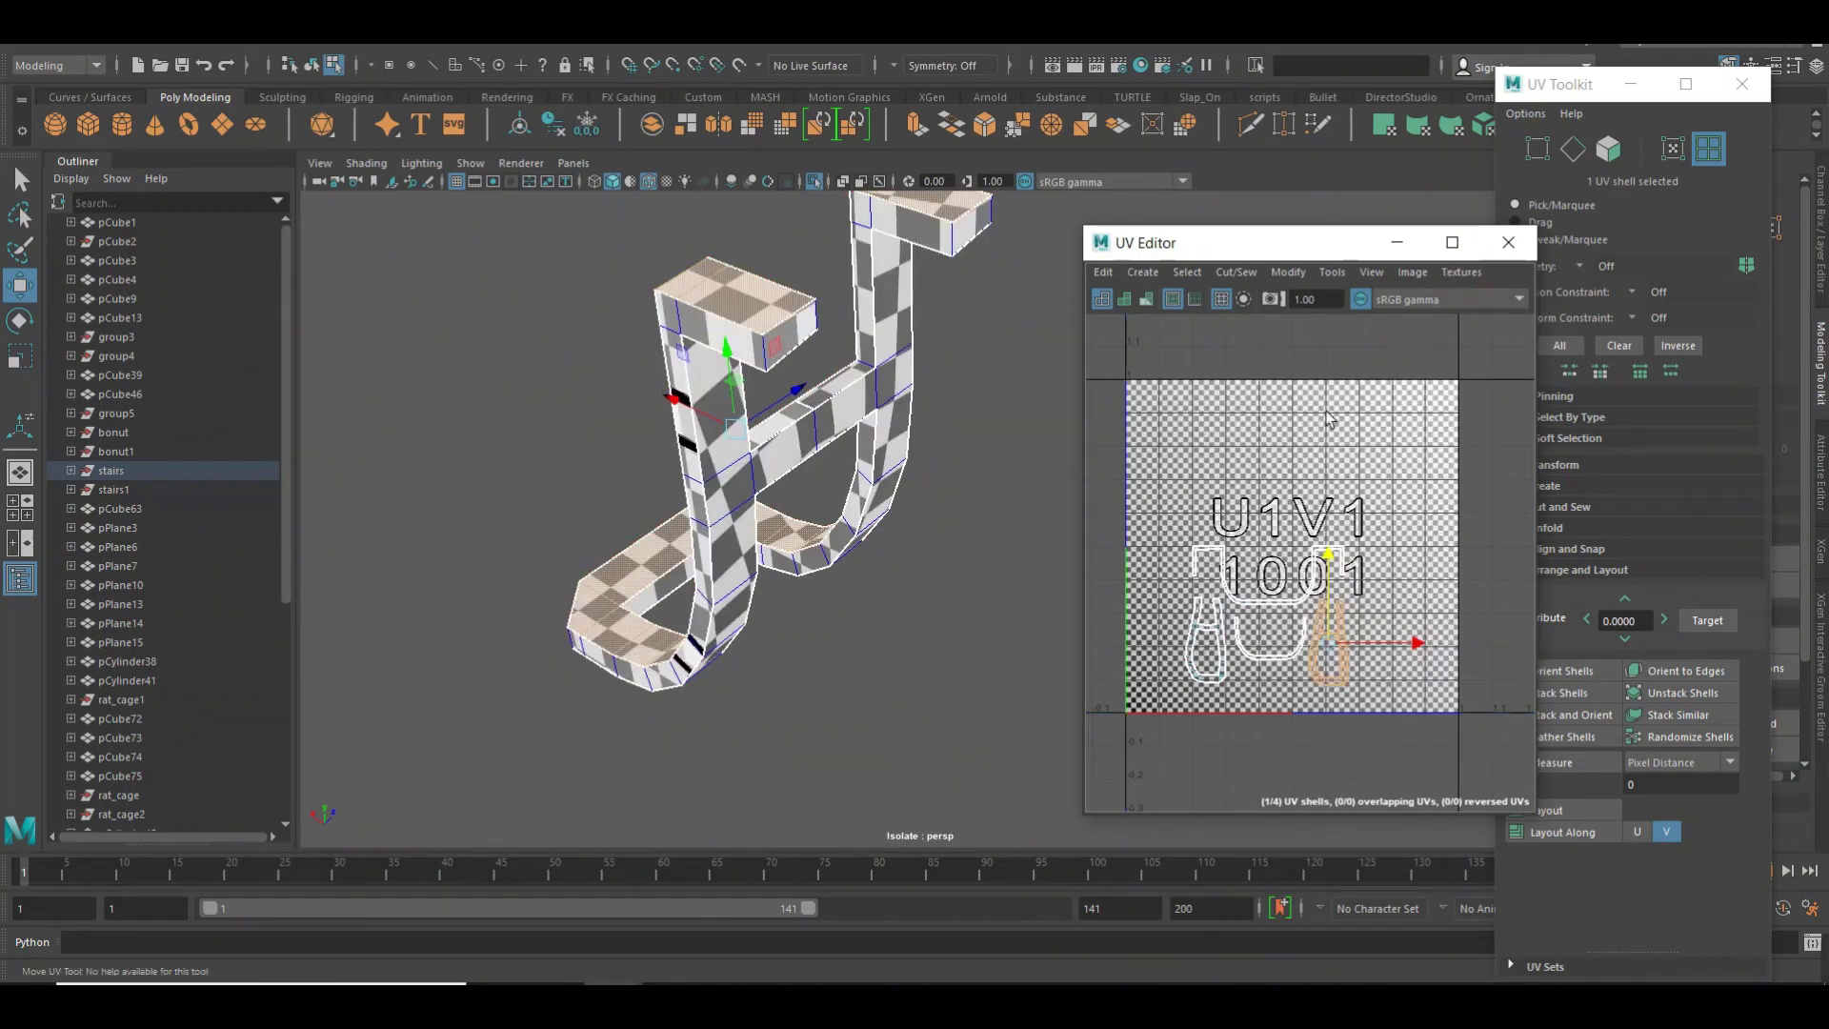
Move all four UV shells together inside the 0–1 square.
click(896, 622)
alt+drag(820, 653, 1051, 598)
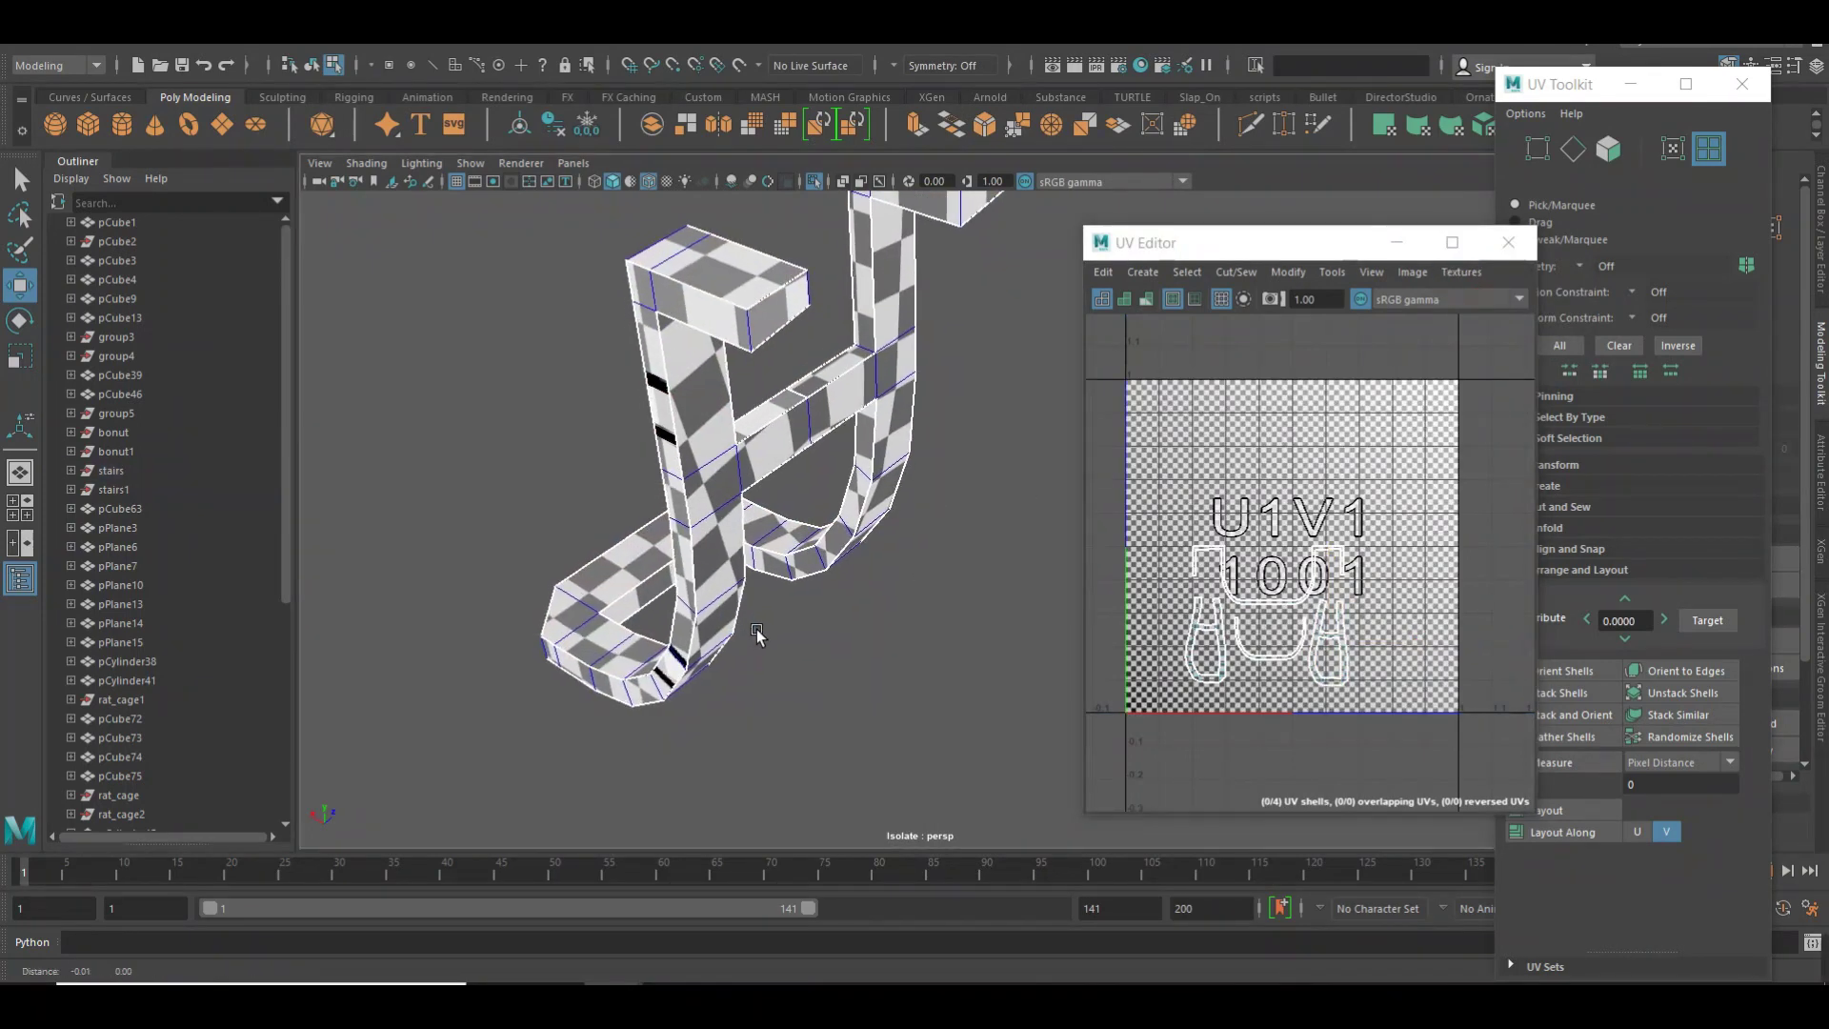
drag(1131, 549, 1415, 729)
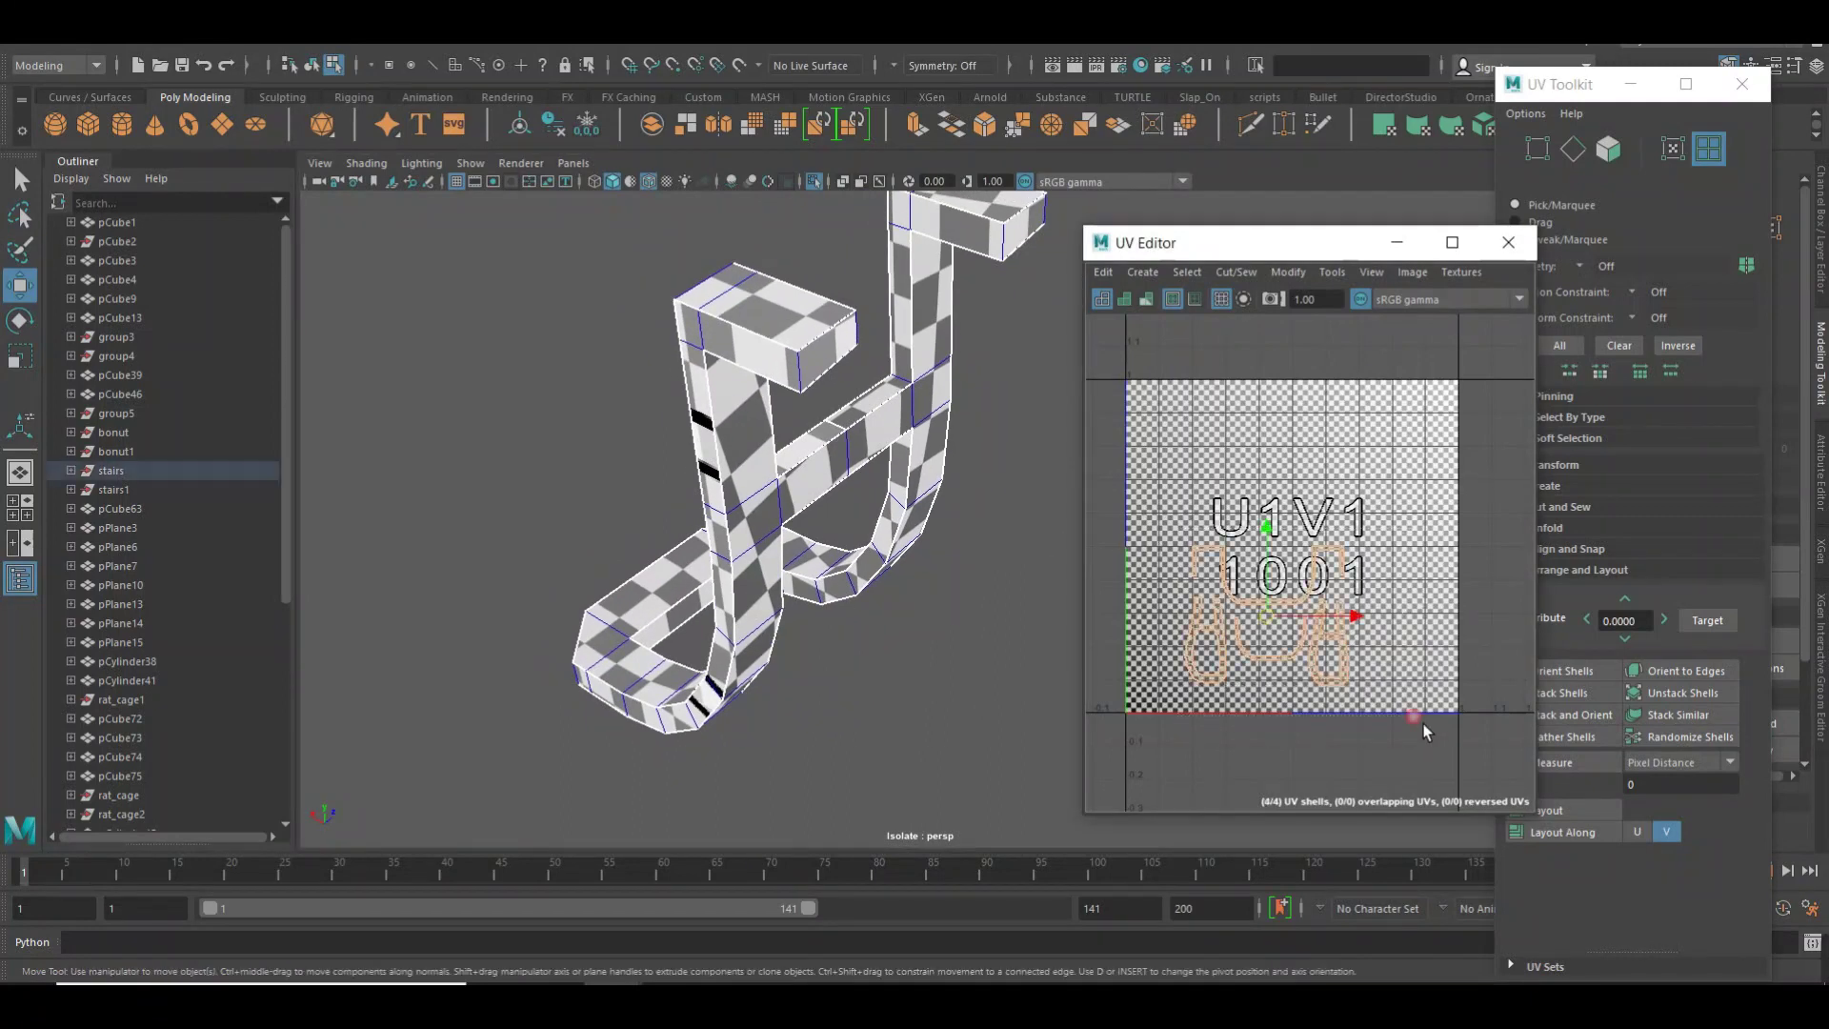
drag(1281, 577, 1384, 655)
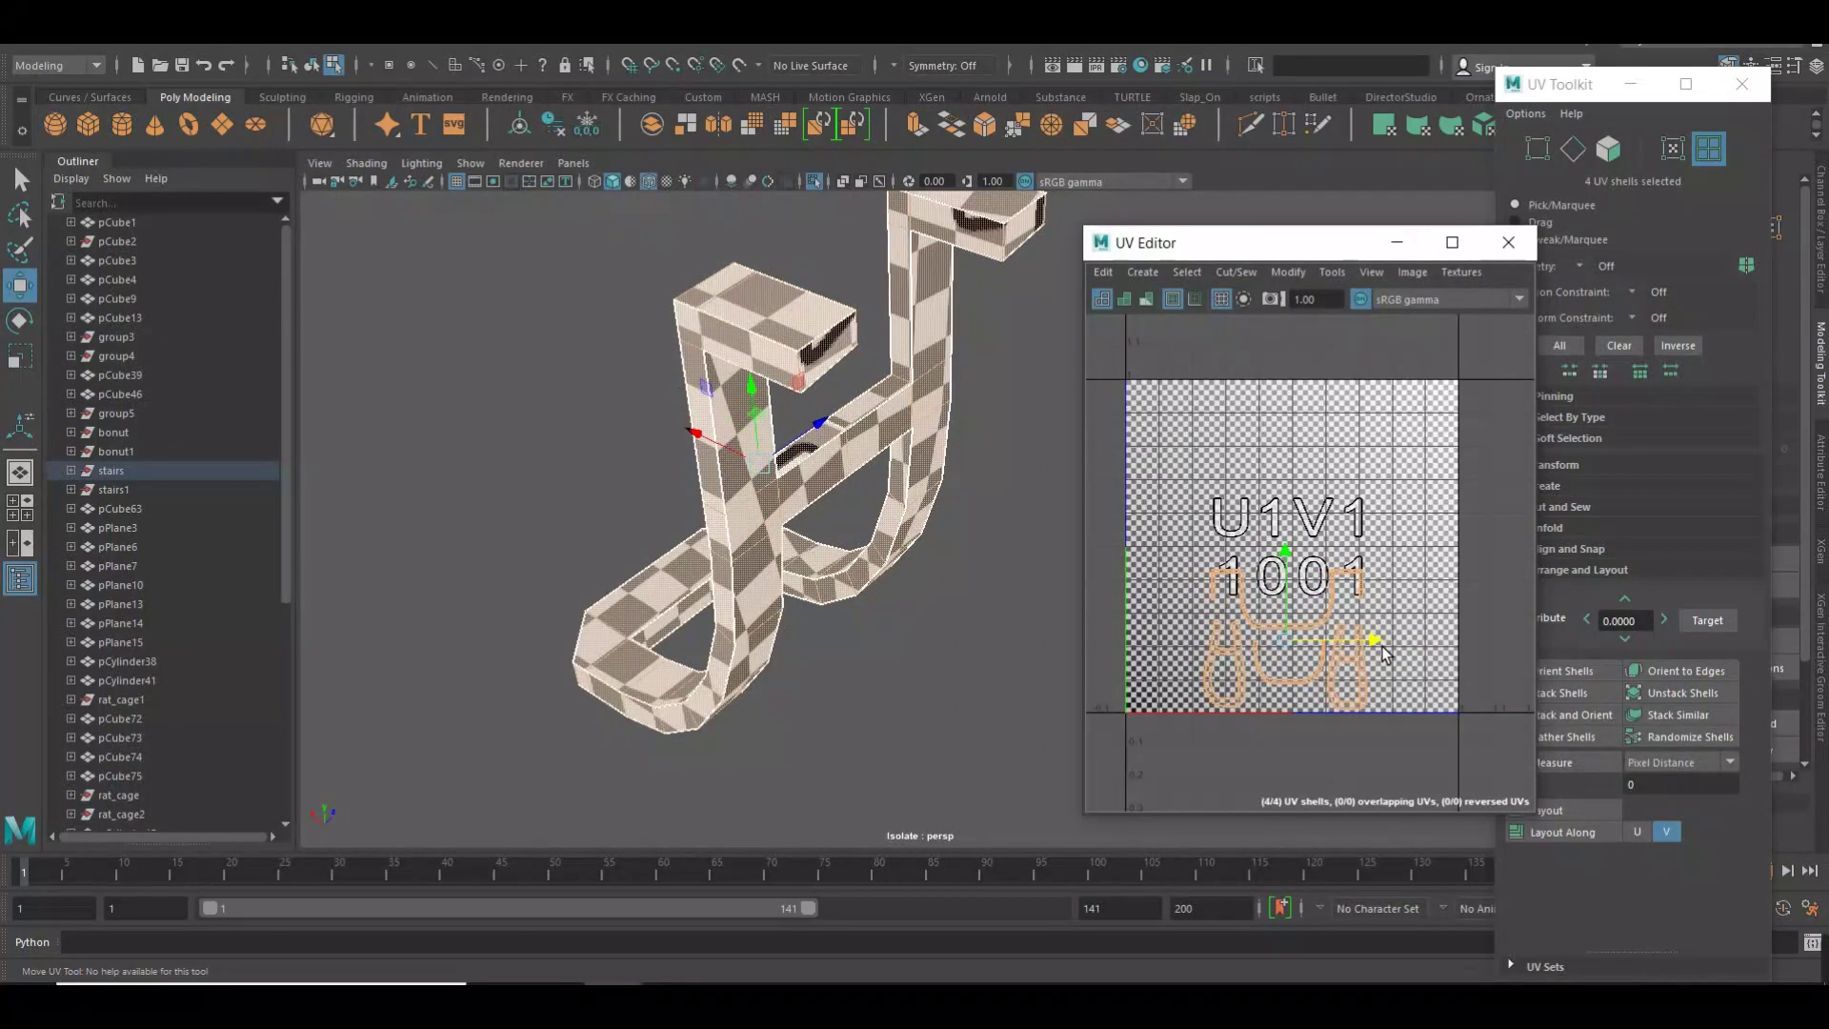
Orbit around the stairs to check the checker pattern from another side.
scroll(936, 531, down, 5)
click(490, 532)
alt+middle_drag(505, 540, 732, 646)
scroll(953, 646, up, 3)
scroll(952, 646, up, 3)
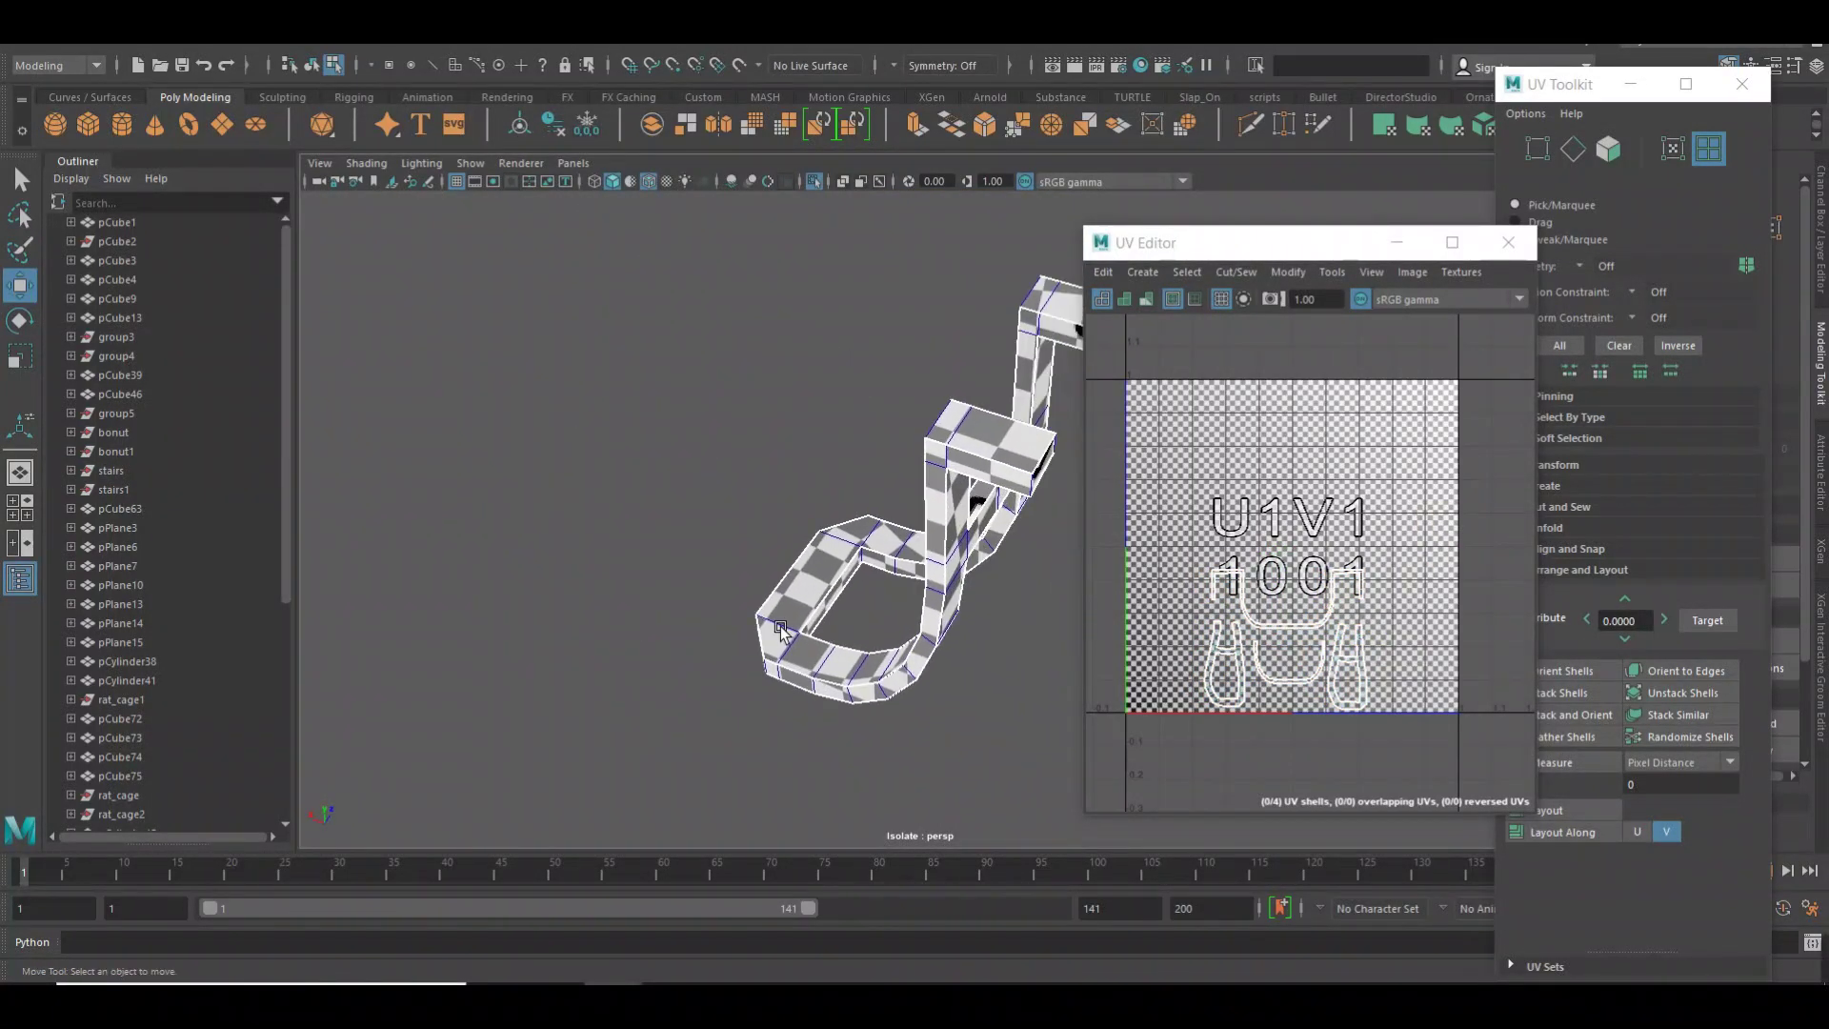
scroll(957, 644, up, 4)
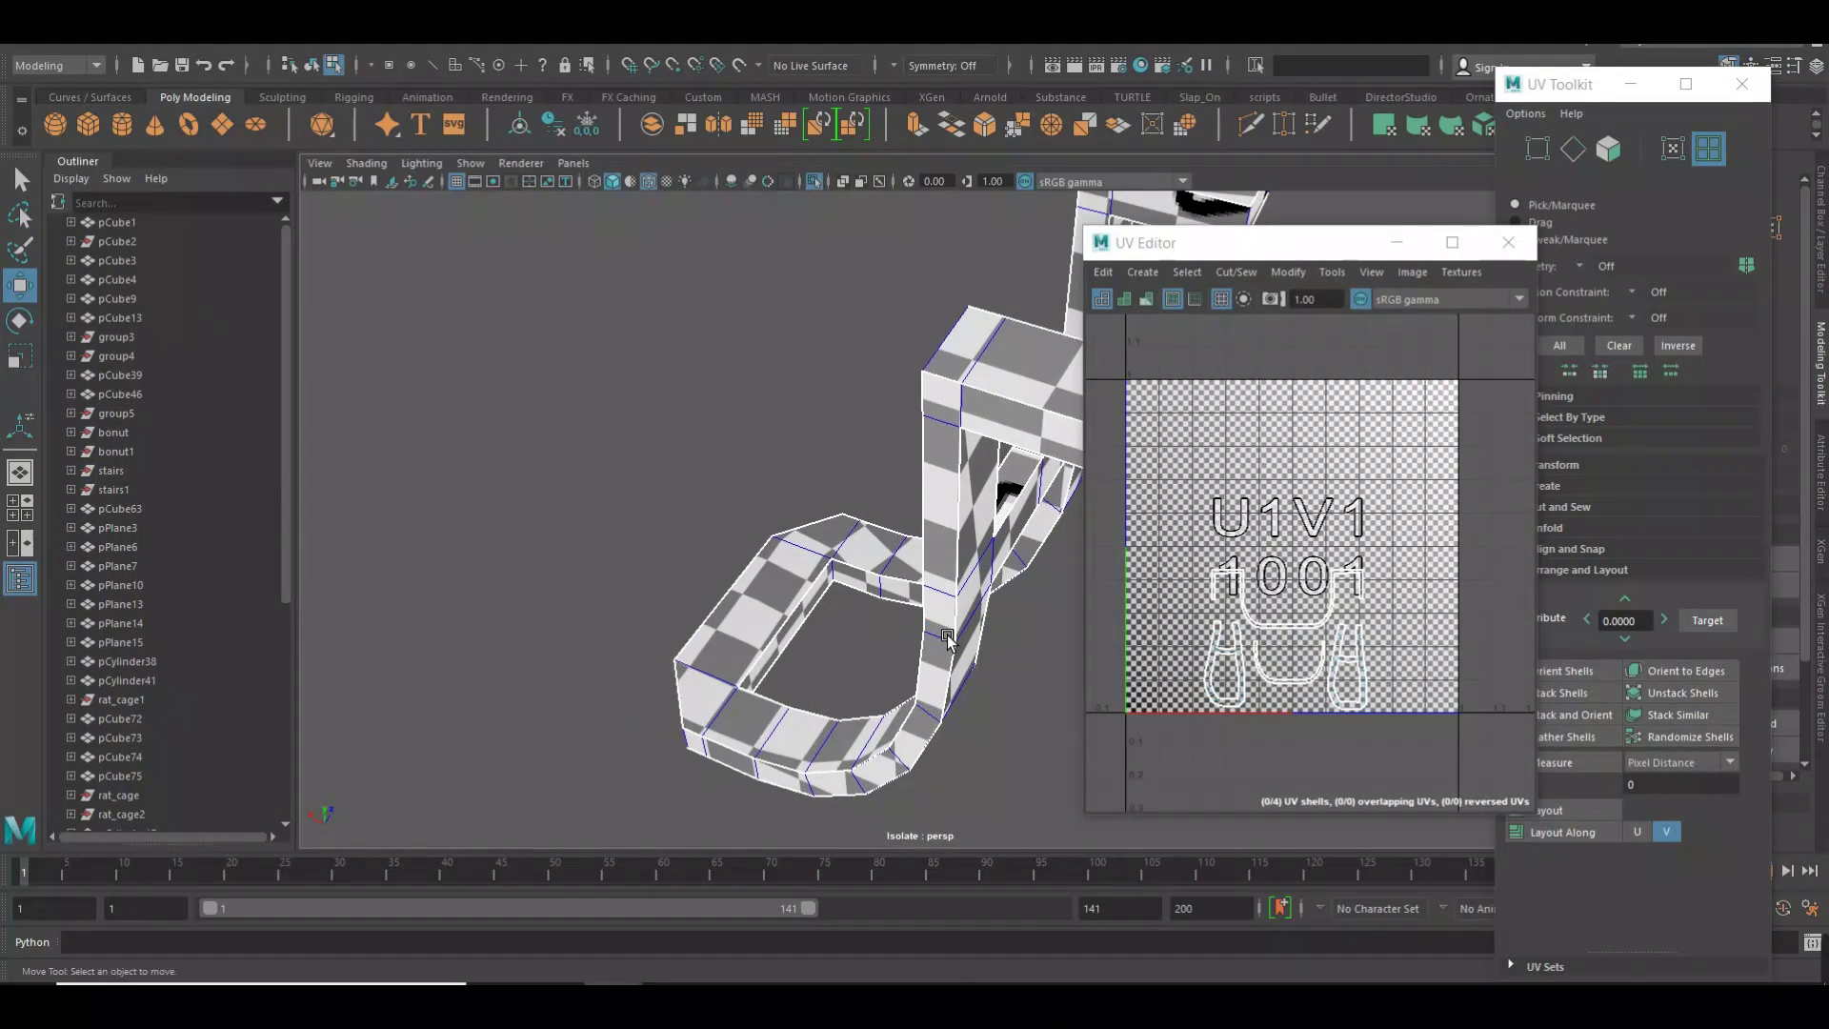
alt+drag(948, 640, 891, 700)
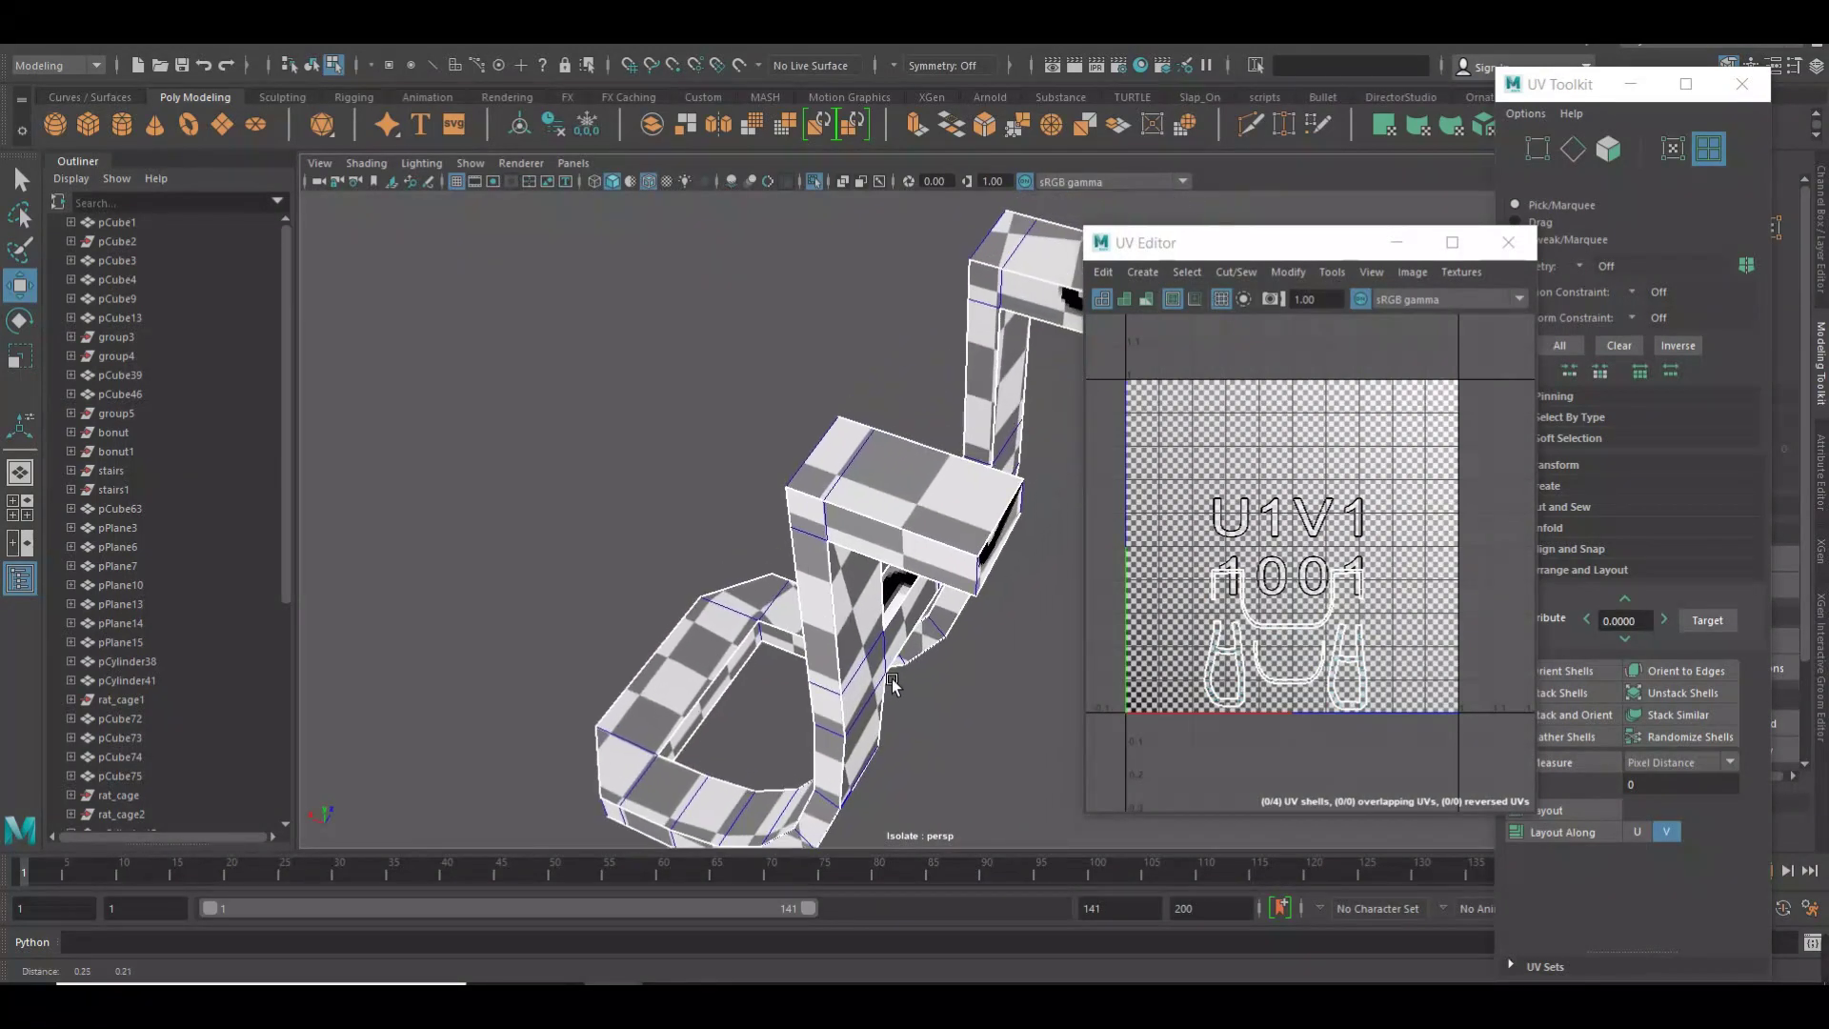
Turn off the Checker Map and select the leg UV shell.
click(1463, 272)
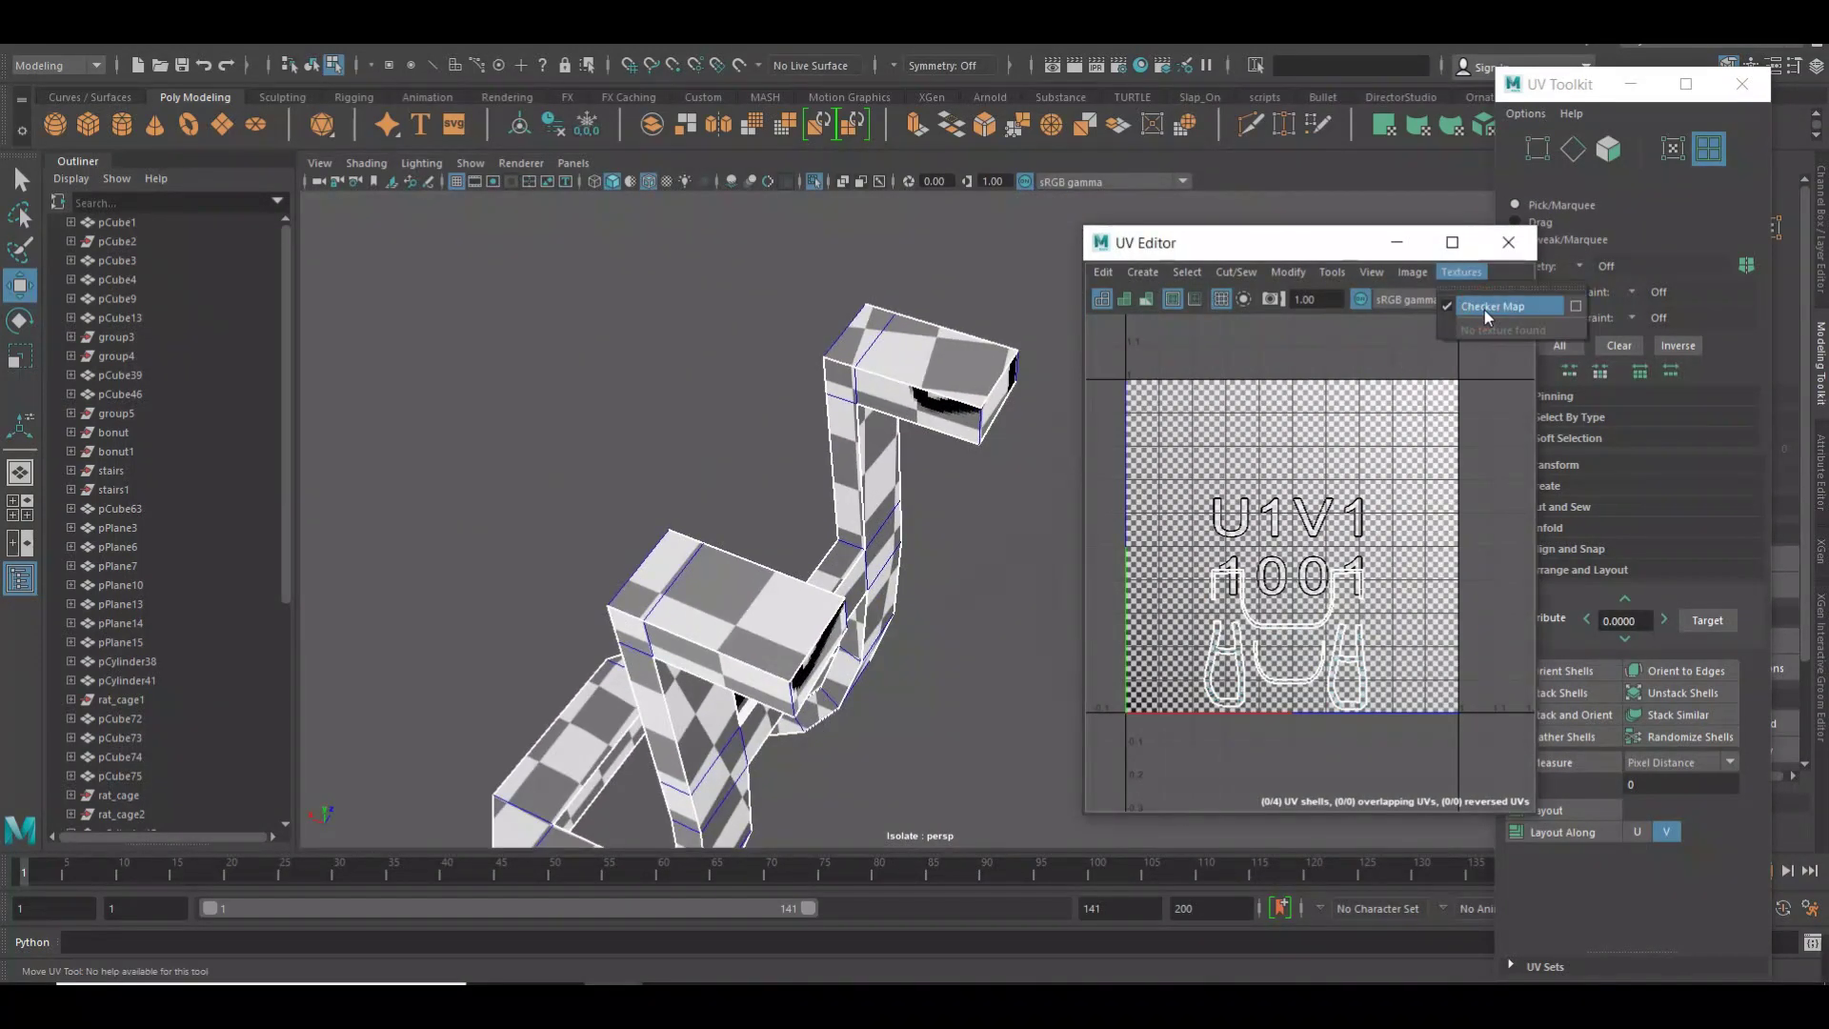
click(1472, 310)
scroll(1372, 657, up, 3)
scroll(1377, 662, up, 2)
scroll(1378, 664, up, 2)
scroll(1376, 664, down, 2)
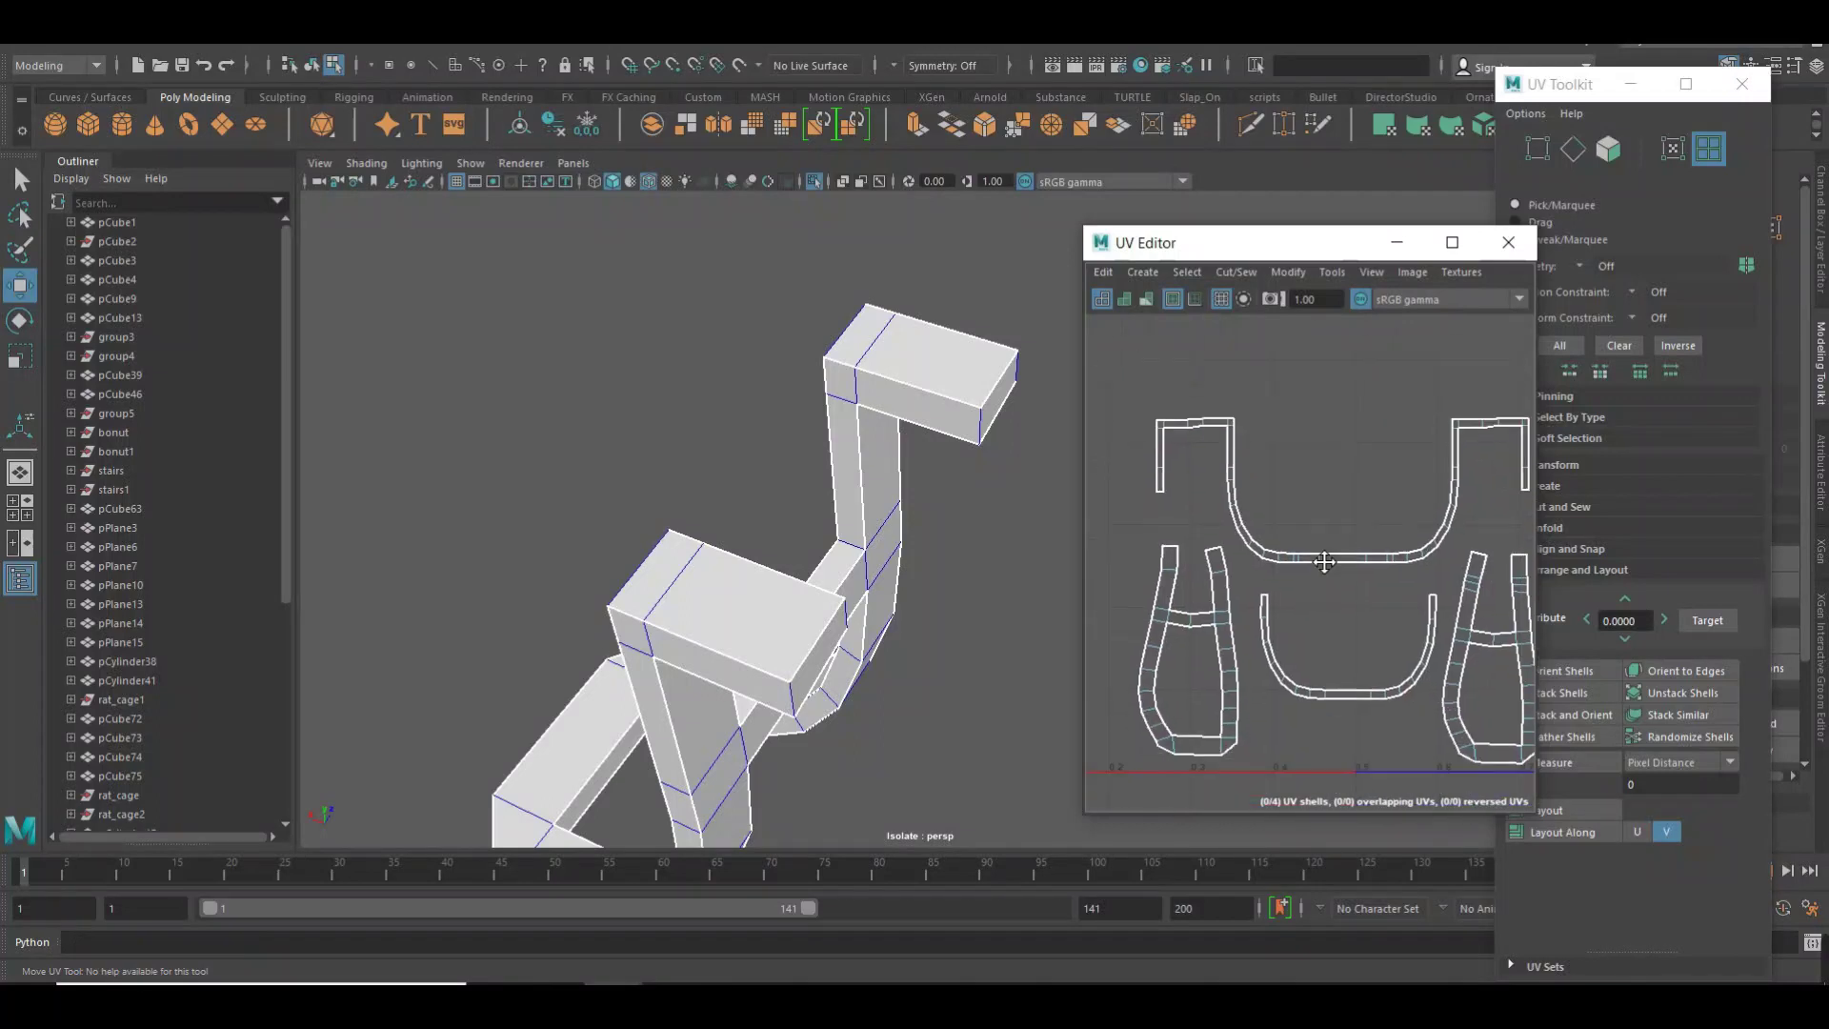
scroll(1295, 649, up, 4)
click(1294, 649)
Cut a seam along a crossbar edge of the leg shell and unfold it.
alt+middle_drag(1295, 649, 1290, 563)
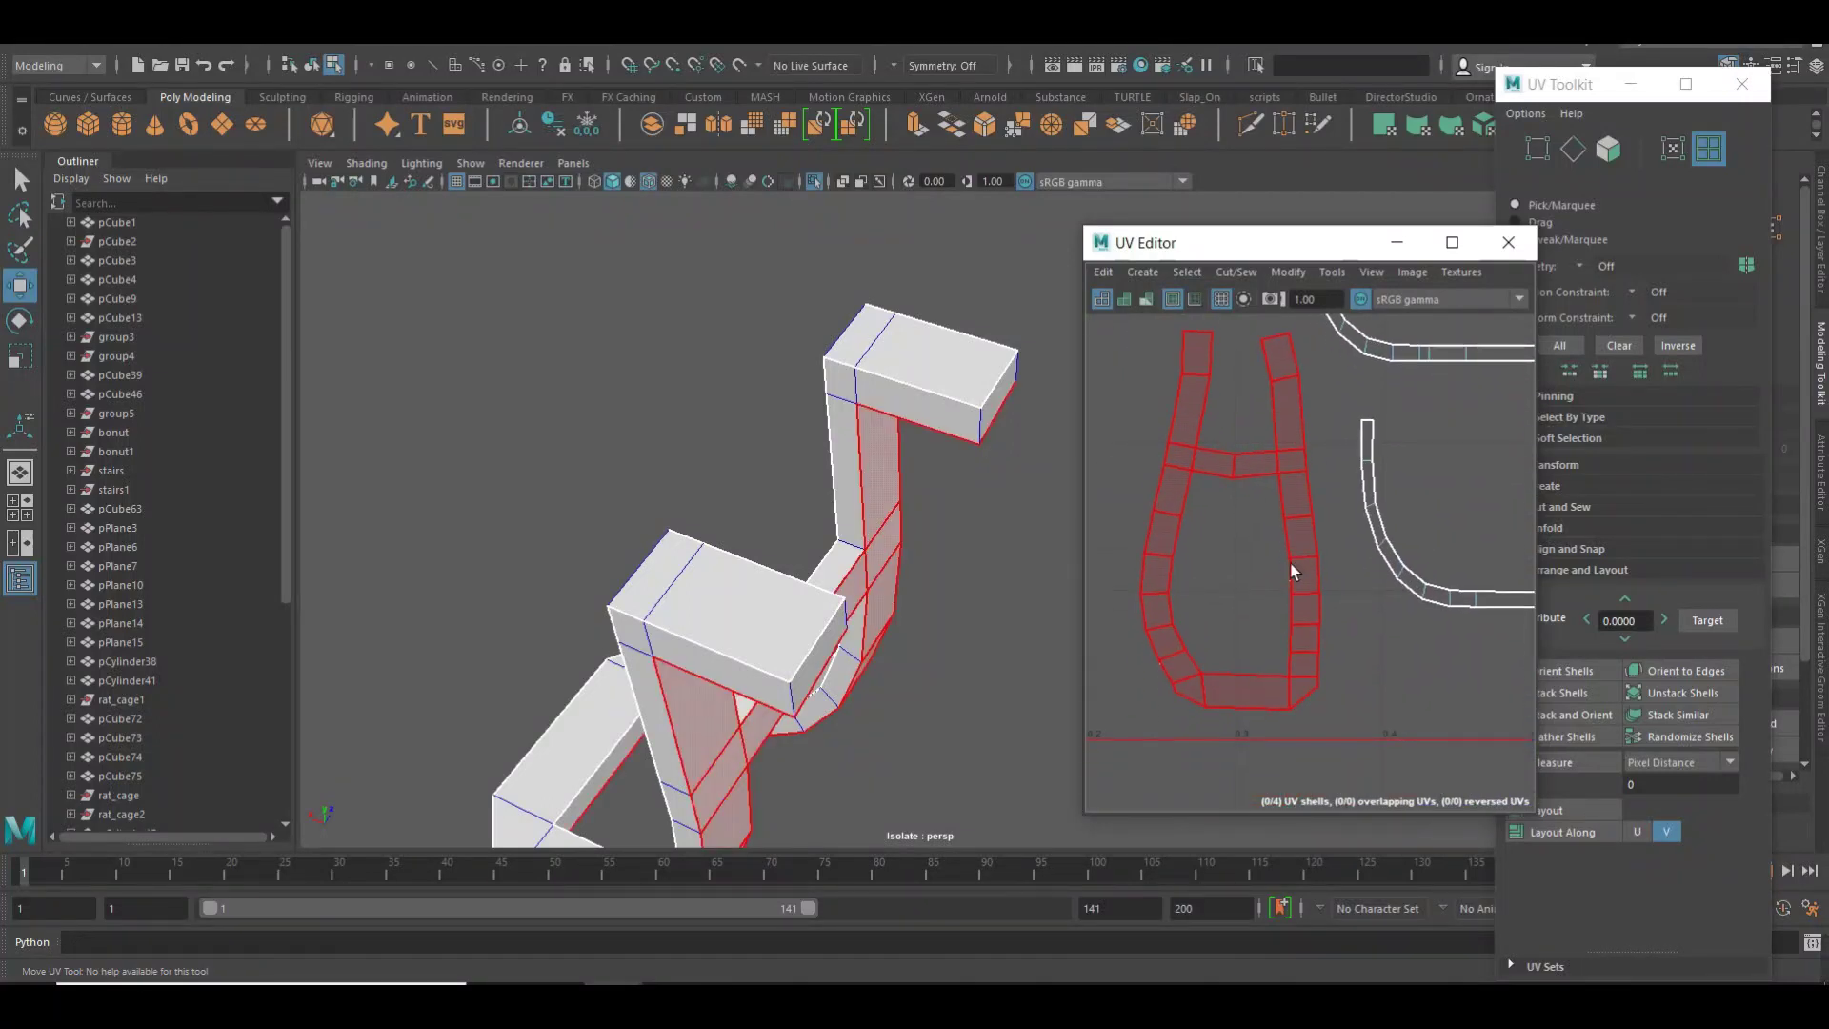
click(1323, 600)
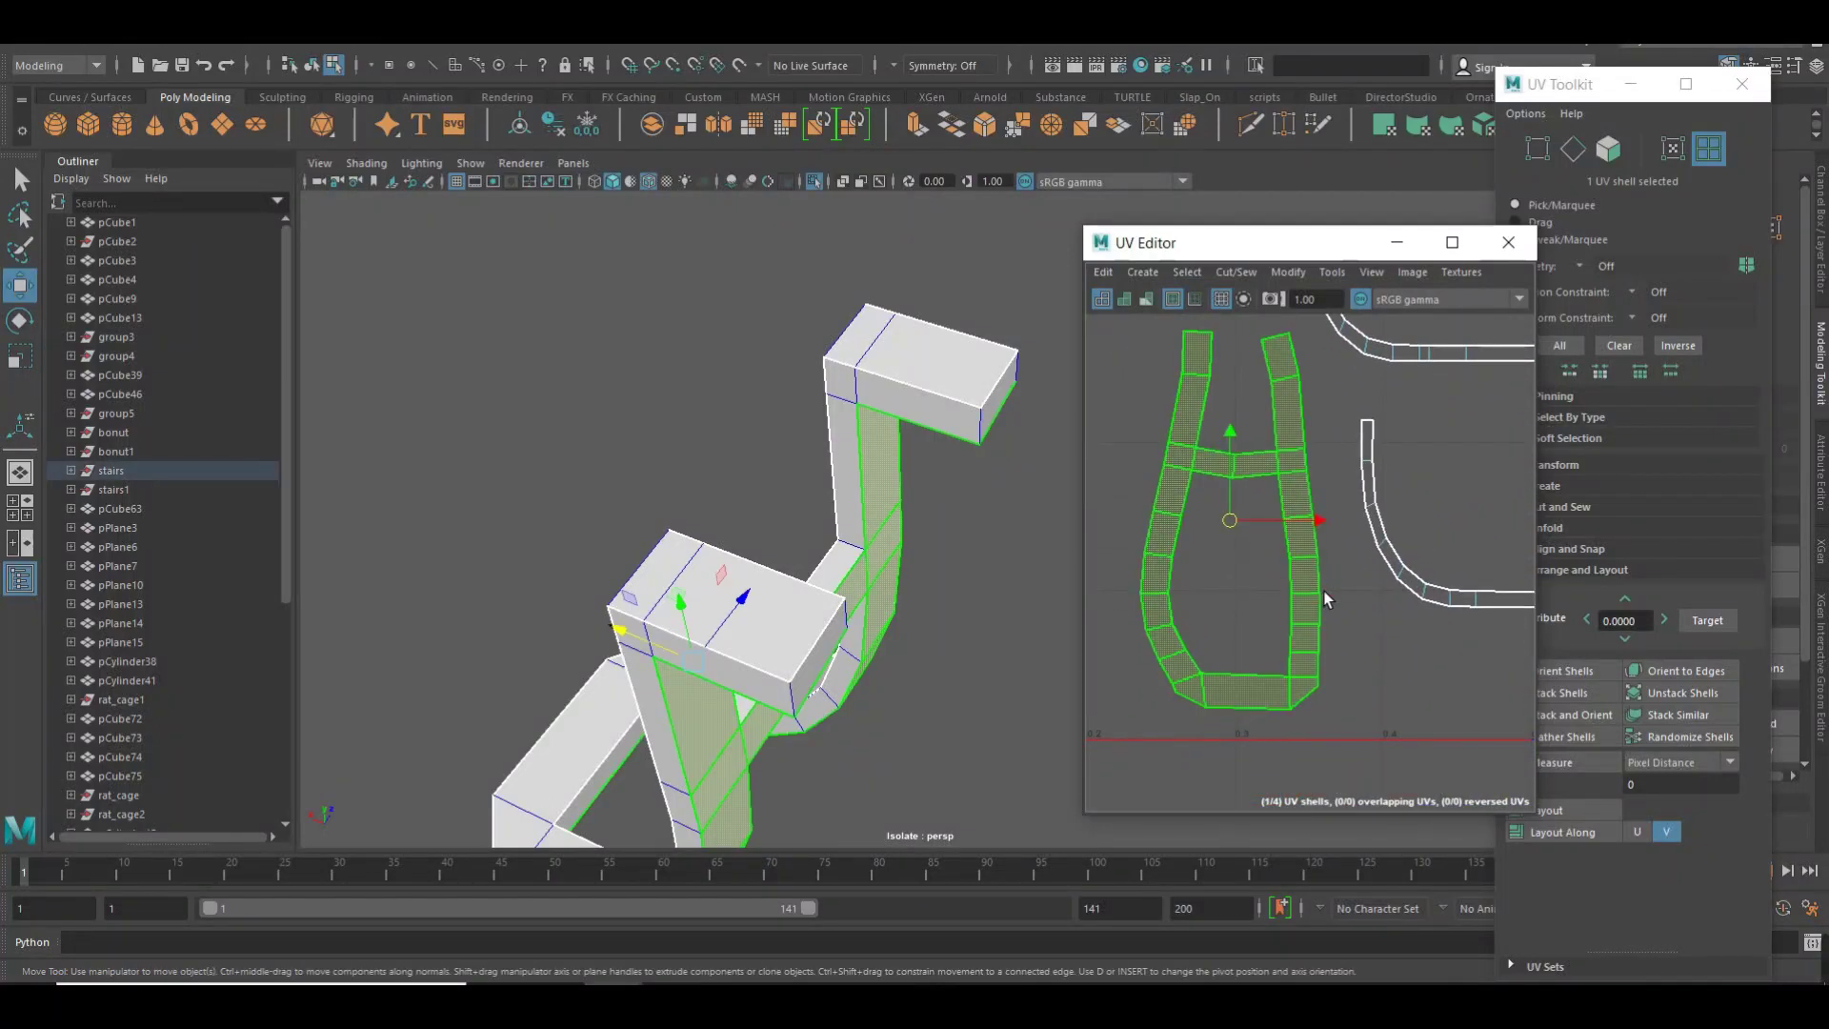
right_drag(1224, 440, 1215, 386)
click(1237, 467)
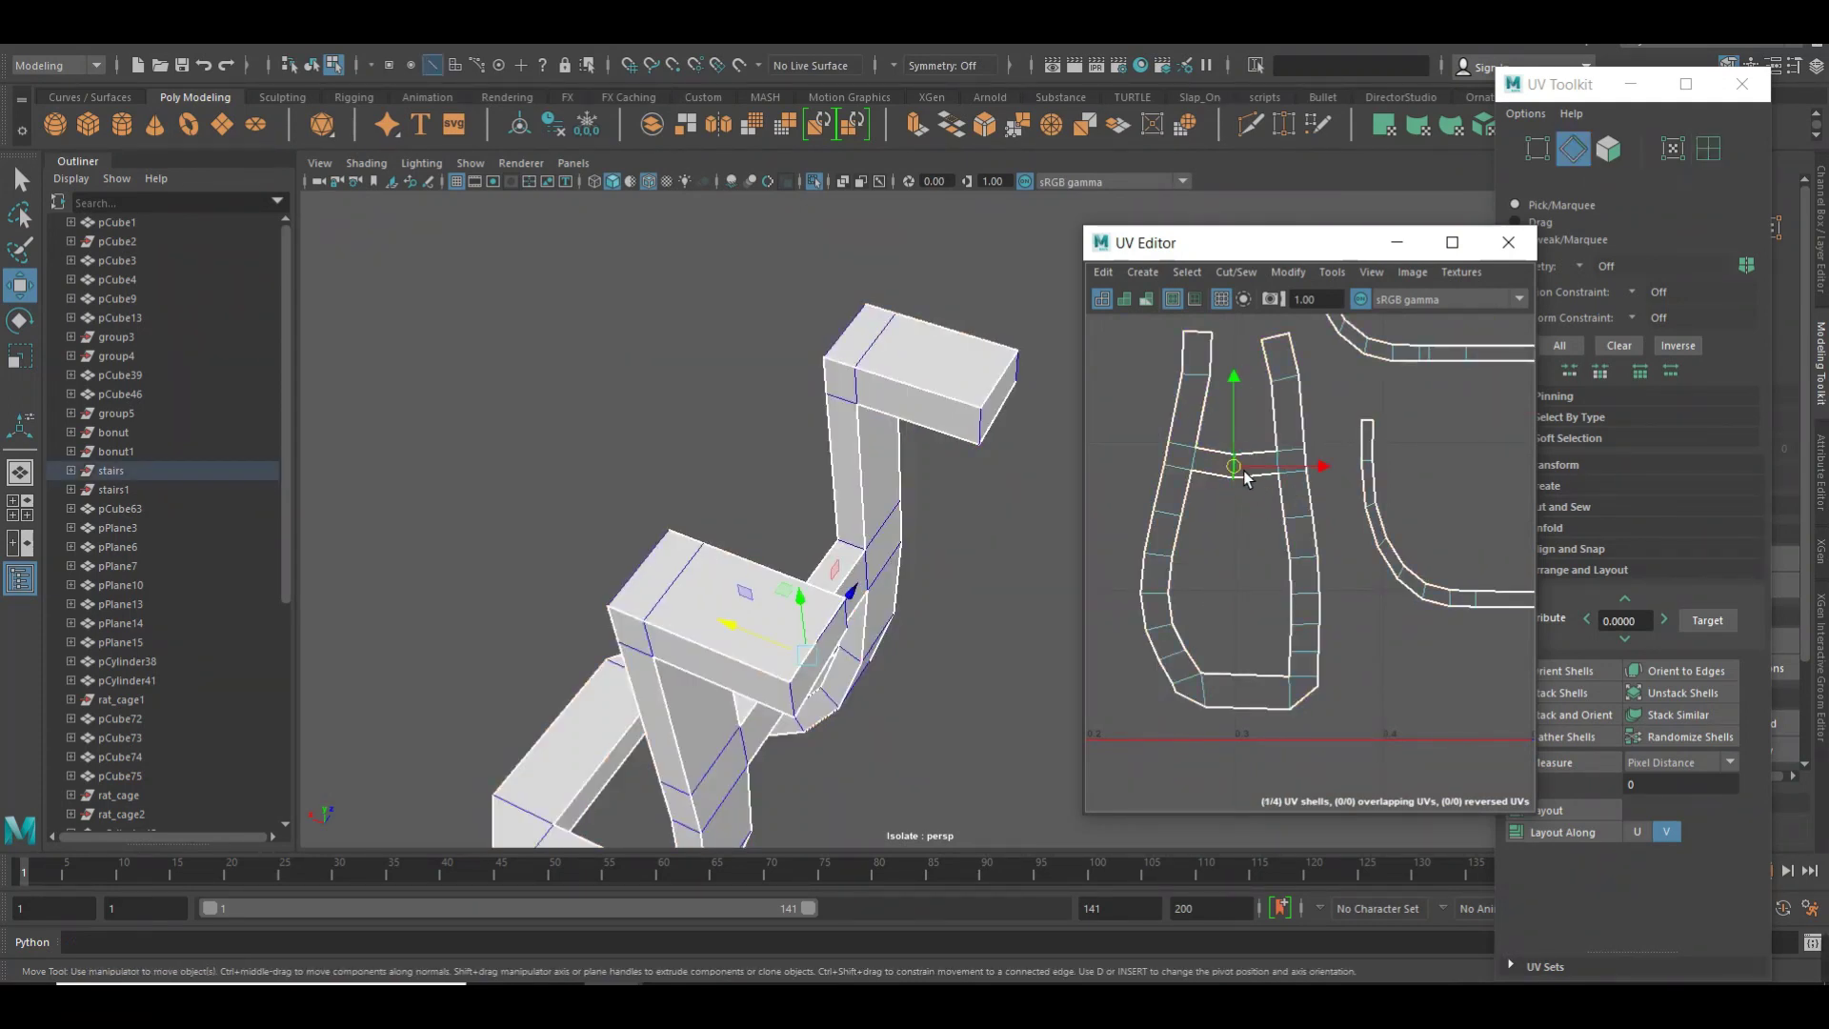
mouse_move(1243, 471)
shift+right_down()
mouse_move(1143, 464)
mouse_move(1170, 424)
mouse_move(1053, 438)
shift+right_up()
click(1210, 425)
click(1129, 484)
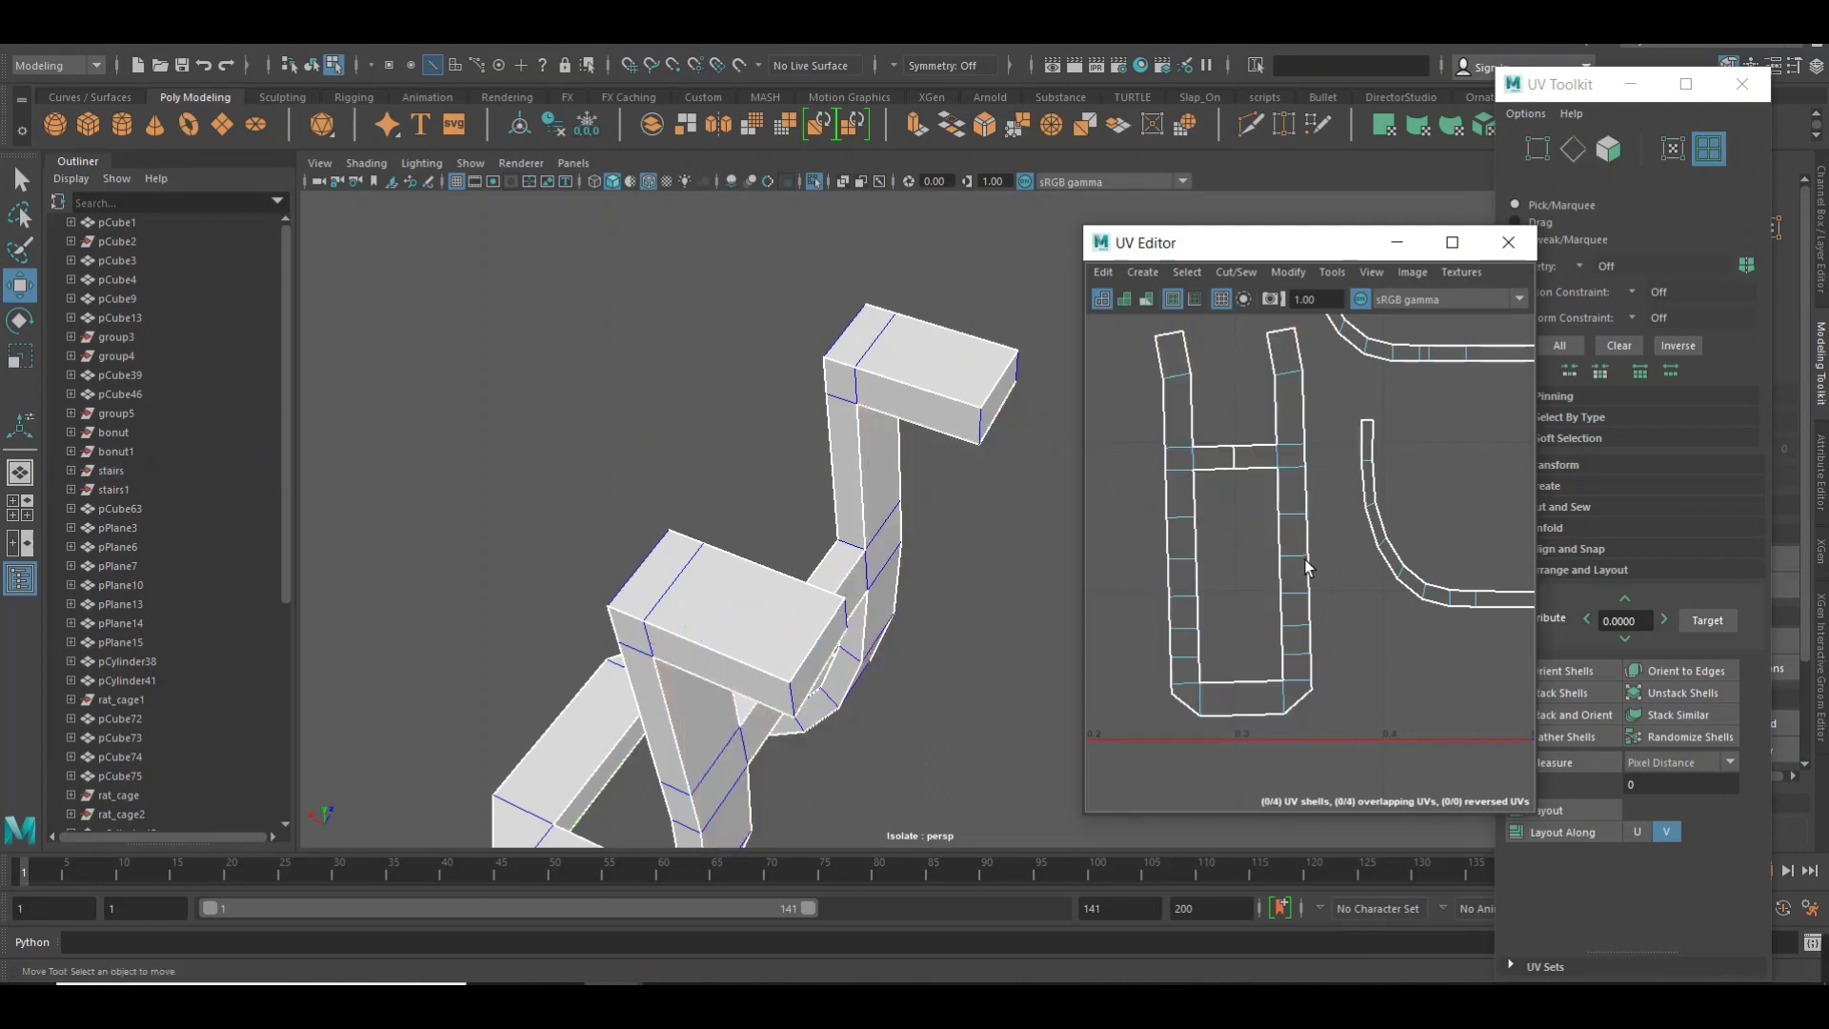
Cut another edge on the leg shell and unfold it into a flat strip.
scroll(1239, 572, down, 2)
click(1363, 610)
mouse_move(1362, 610)
right_down()
mouse_move(1363, 562)
mouse_move(1226, 496)
mouse_move(1103, 531)
right_up()
click(1330, 530)
key(w)
right_click(1313, 531)
click(1304, 533)
click(1103, 532)
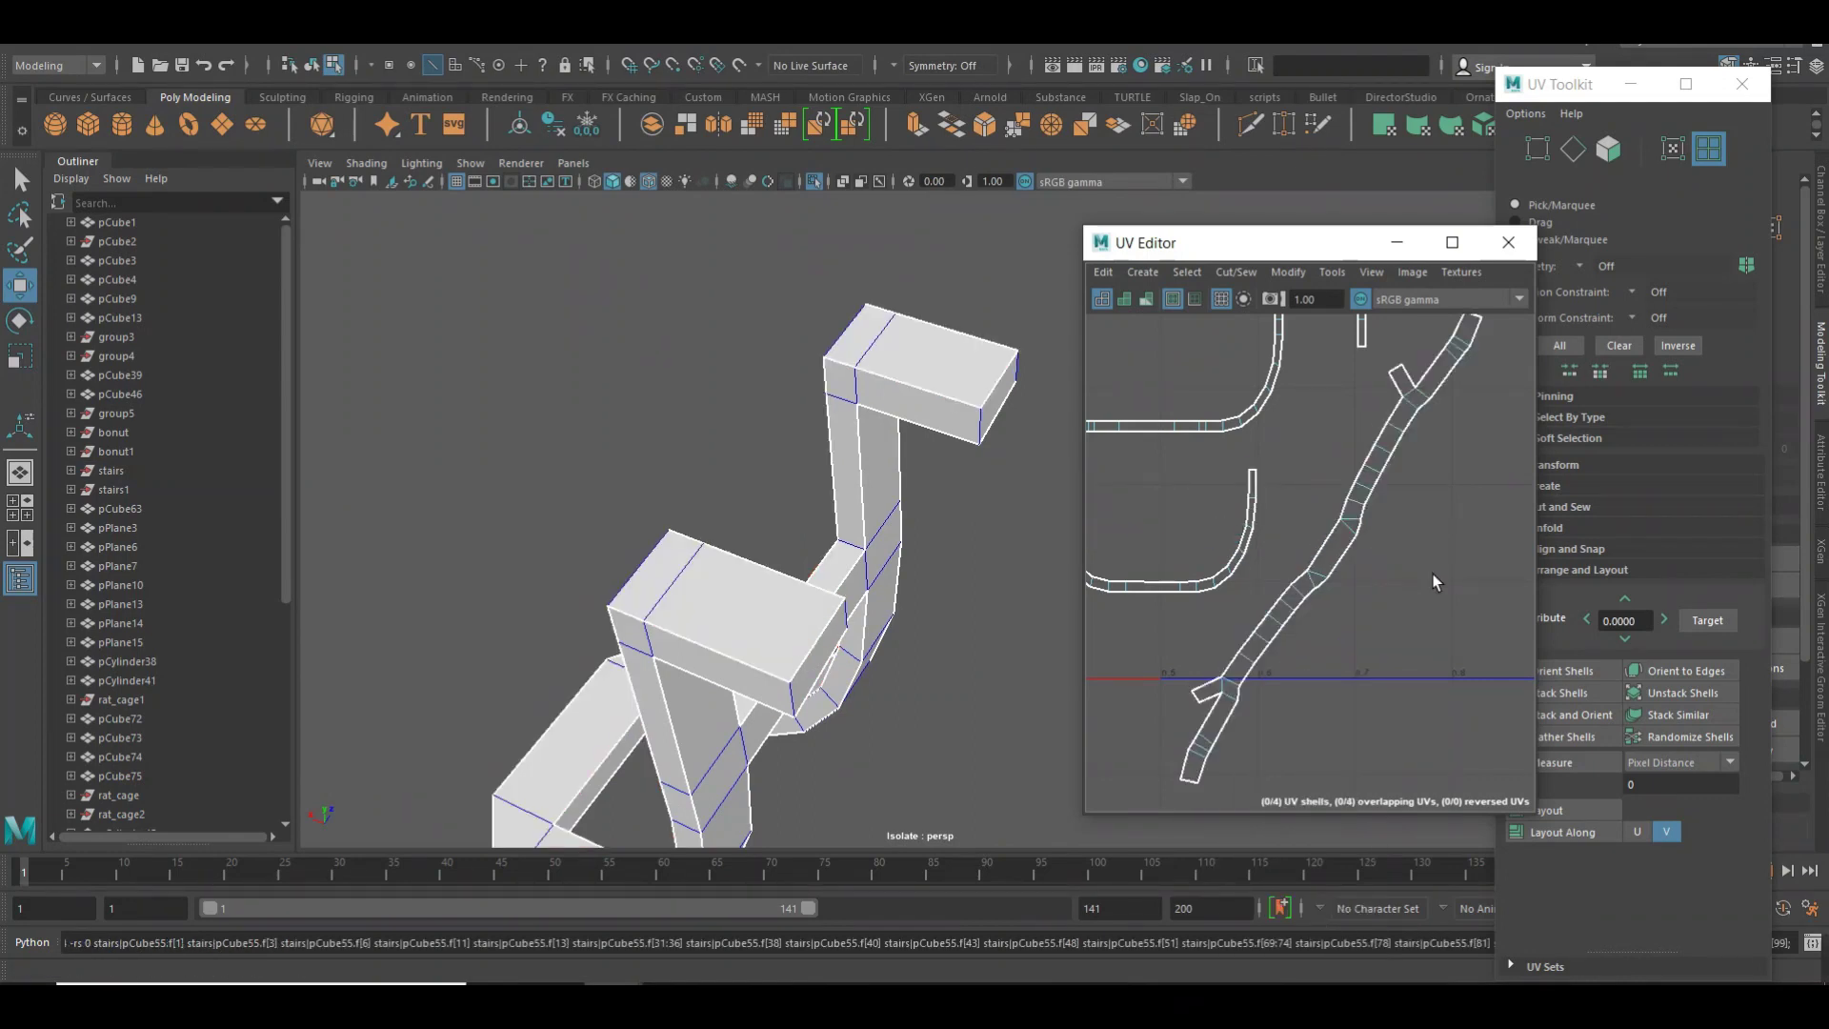
Reframe the UV Editor to show the origin and all four shells.
scroll(1392, 621, down, 2)
mouse_move(1277, 633)
alt+middle_down()
mouse_move(1323, 635)
mouse_move(1237, 690)
alt+middle_up()
scroll(1314, 633, up, 1)
scroll(1314, 633, up, 2)
scroll(1352, 631, up, 2)
scroll(1384, 629, up, 2)
alt+middle_drag(1379, 632, 1438, 613)
scroll(1368, 632, down, 2)
scroll(1315, 625, up, 1)
mouse_move(1315, 625)
alt+middle_down()
mouse_move(1346, 641)
mouse_move(1307, 638)
mouse_move(1519, 655)
alt+middle_up()
scroll(1393, 633, down, 2)
scroll(1353, 615, up, 2)
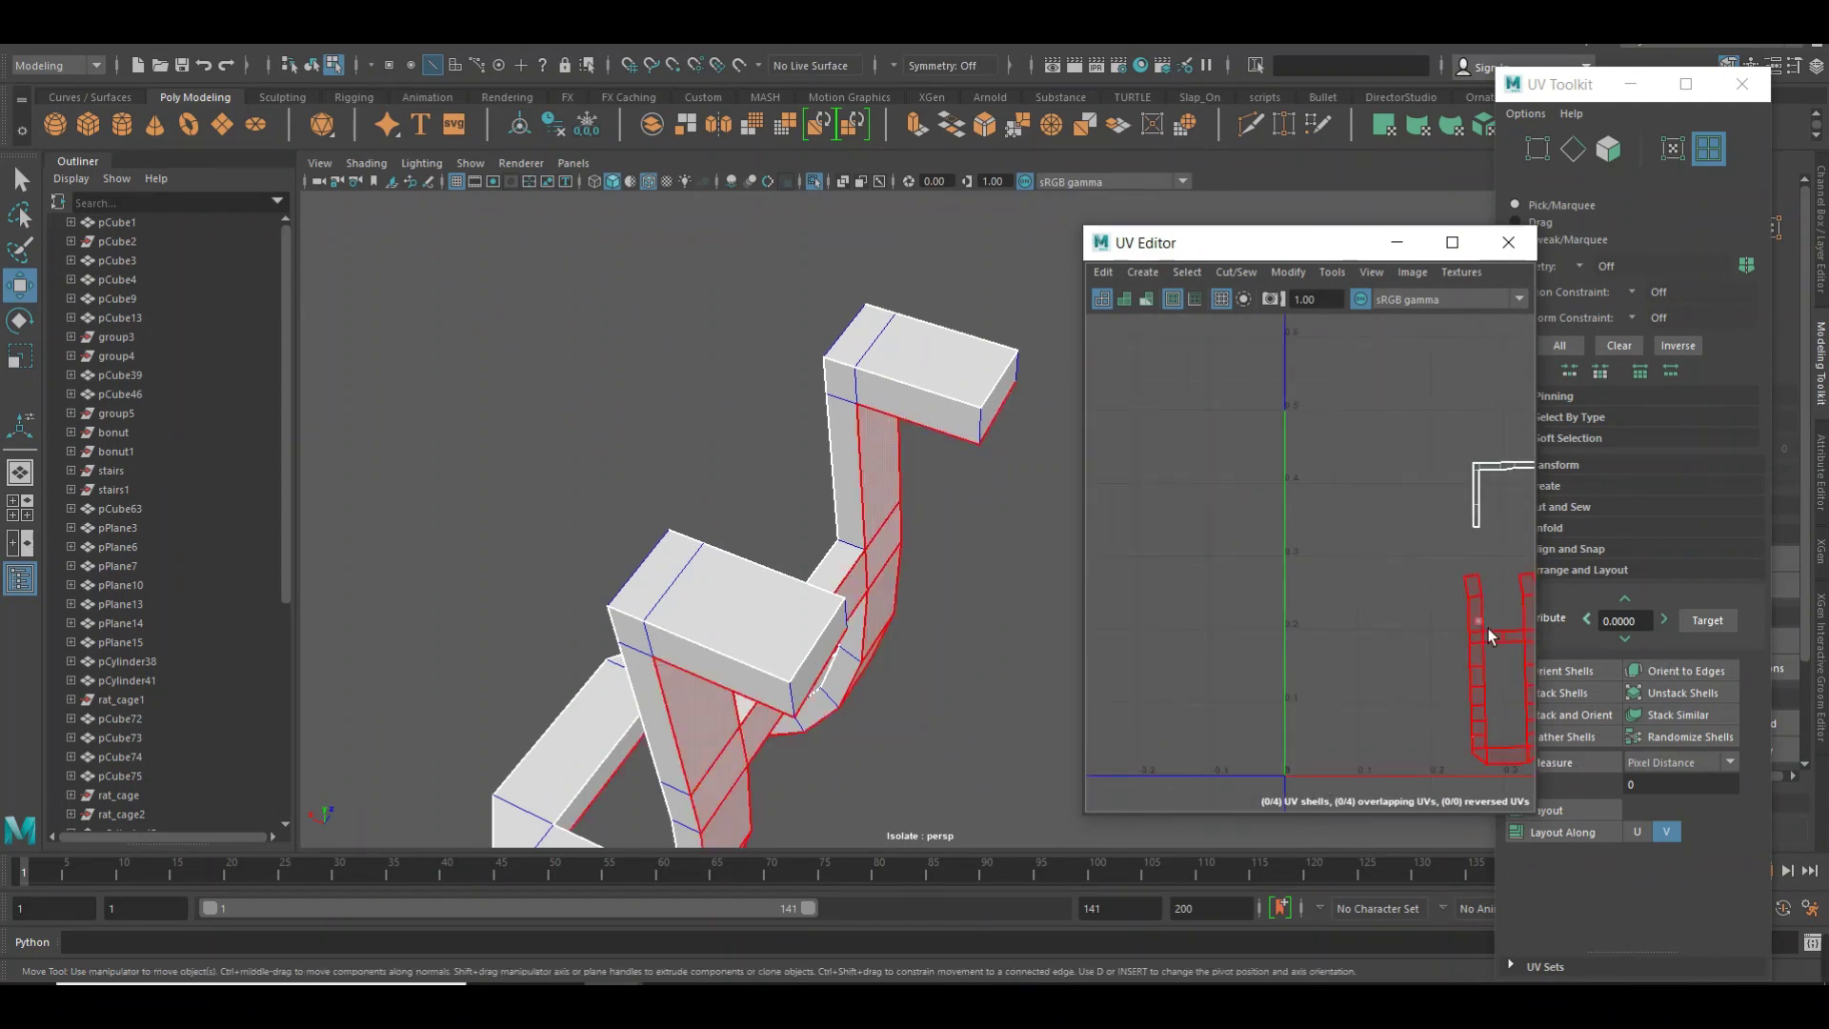
Unfold one UV shell, then select the shells in edge mode.
click(1486, 600)
shift+right_click(1478, 576)
click(1258, 583)
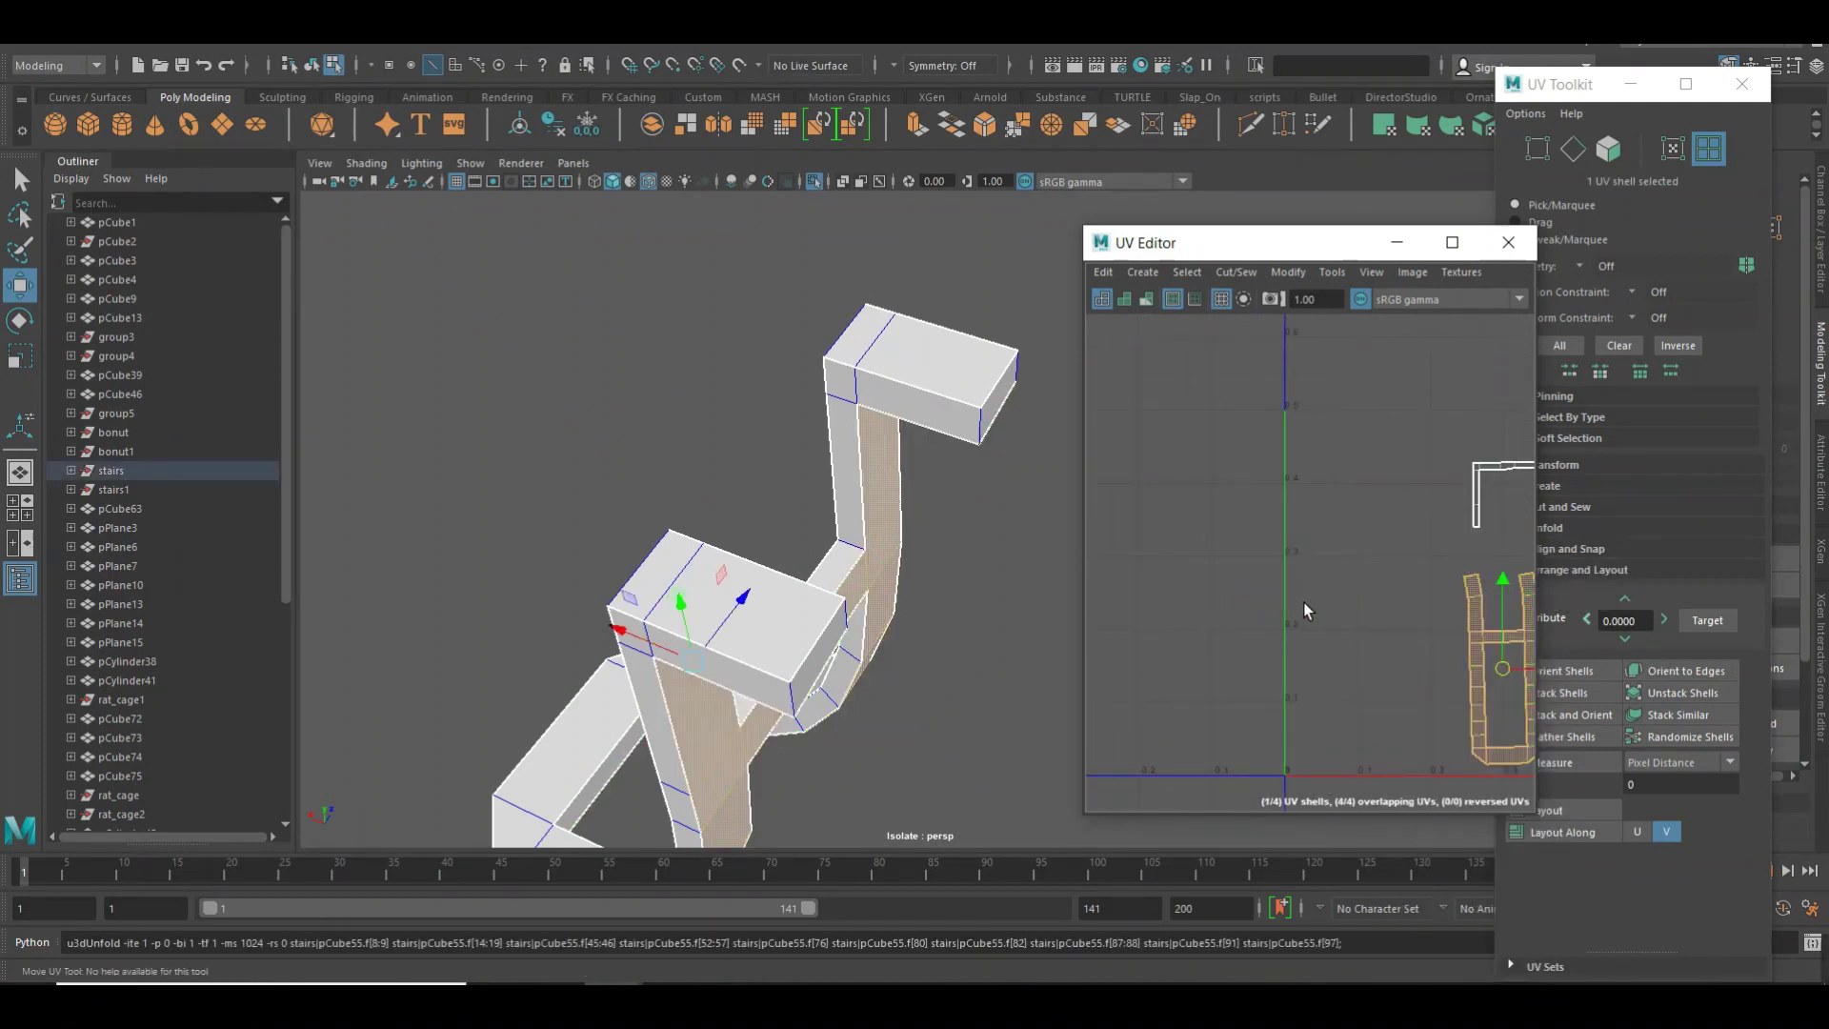
alt+middle_drag(1438, 645, 1250, 625)
click(1307, 593)
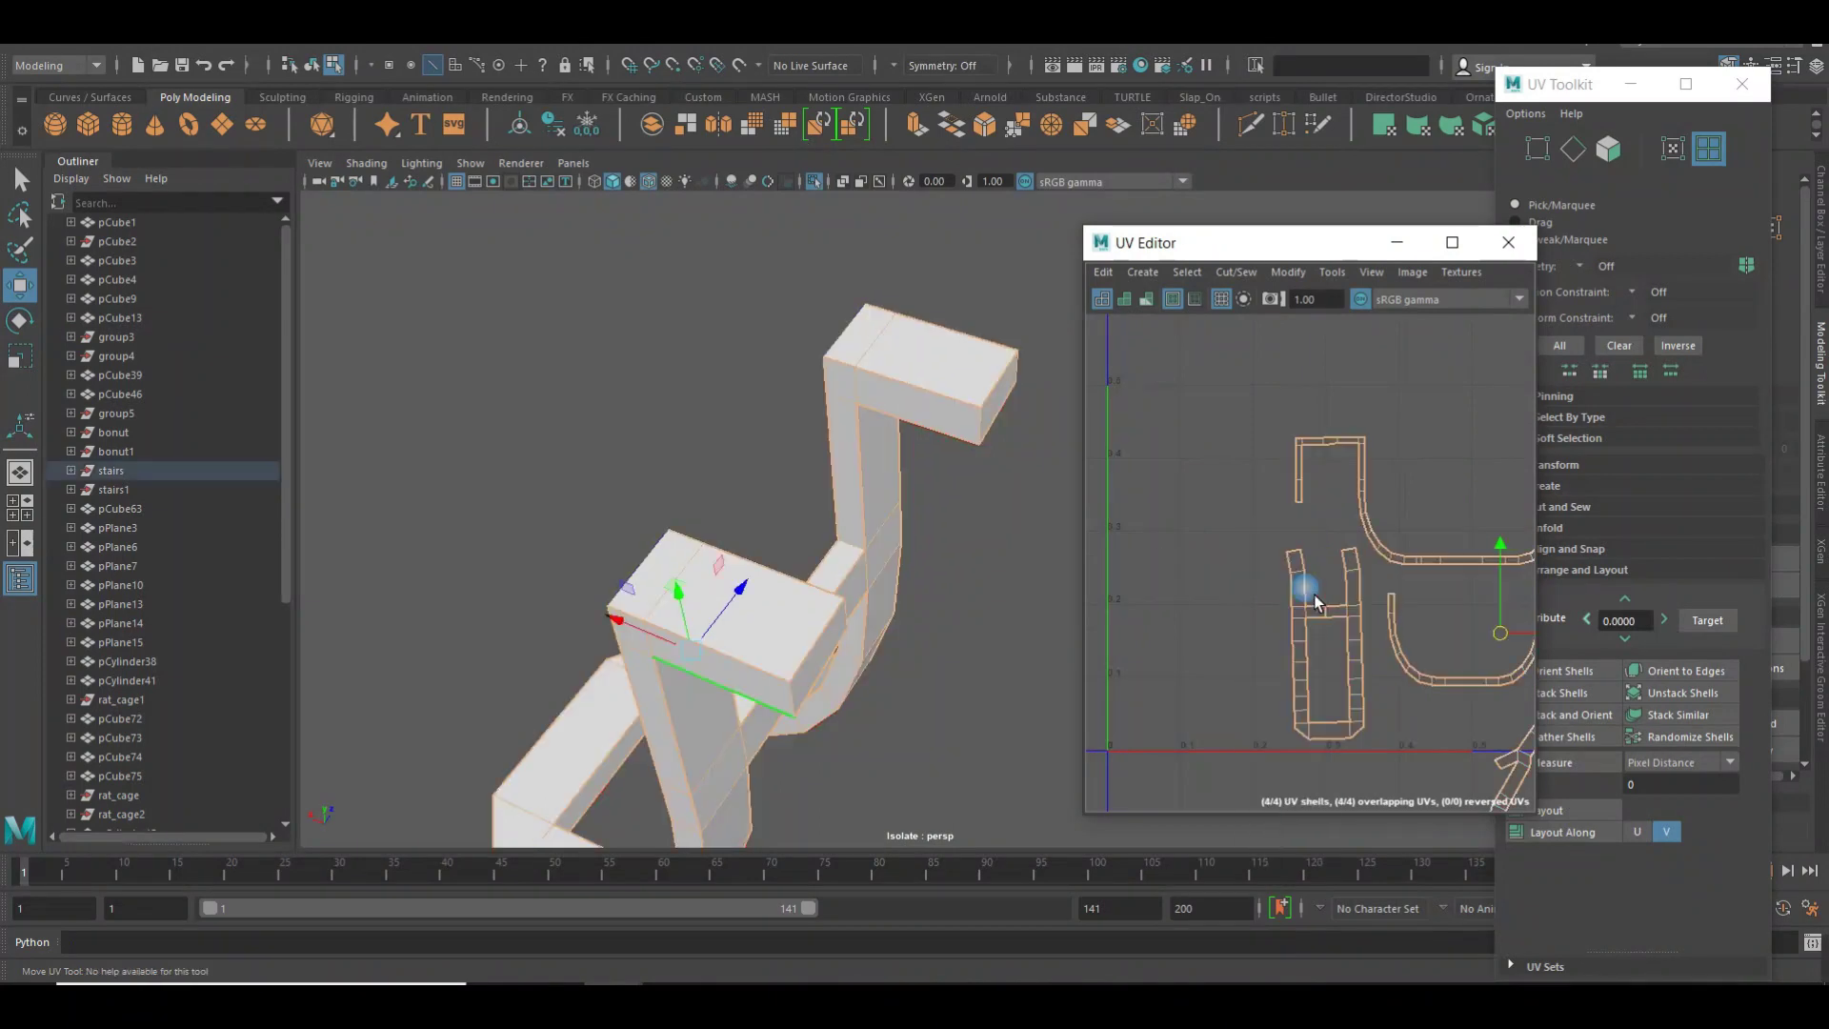
key(F10)
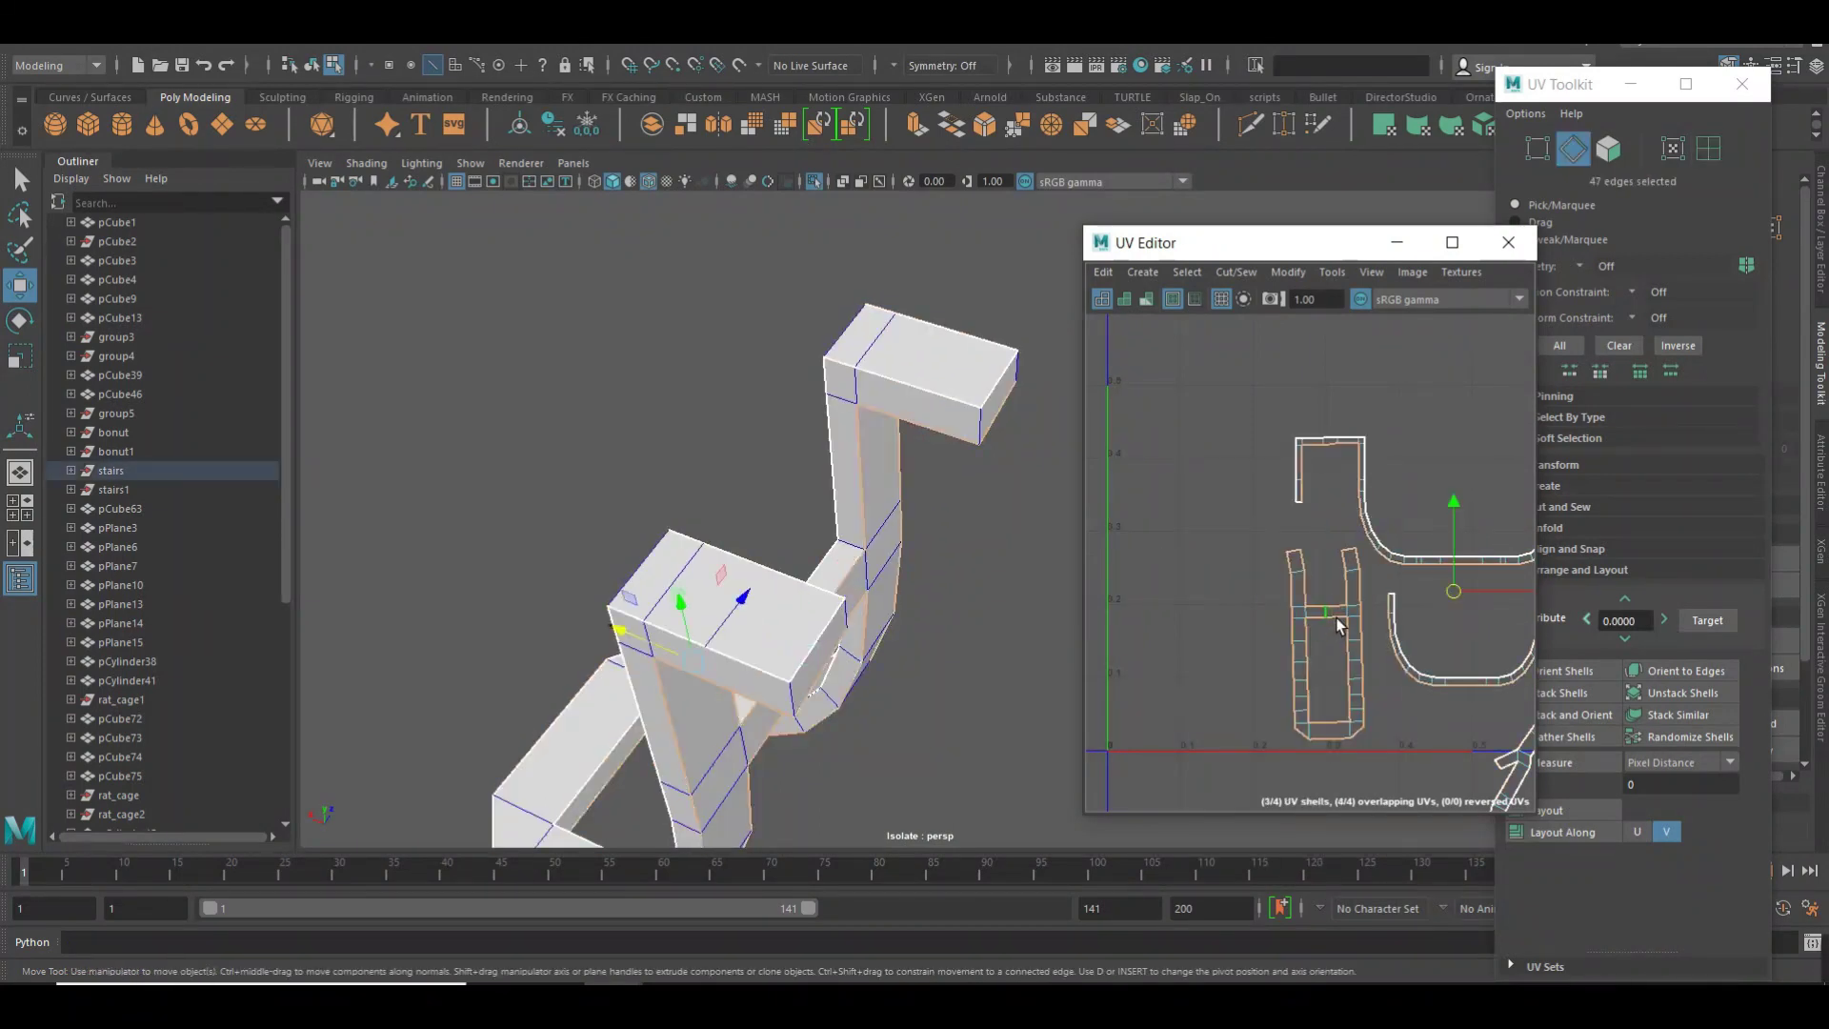
click(1338, 642)
click(1338, 619)
Cut a UV seam along the leg shell's crossbar edge.
scroll(1334, 643, up, 2)
scroll(1311, 653, up, 3)
scroll(1299, 666, up, 2)
click(1353, 547)
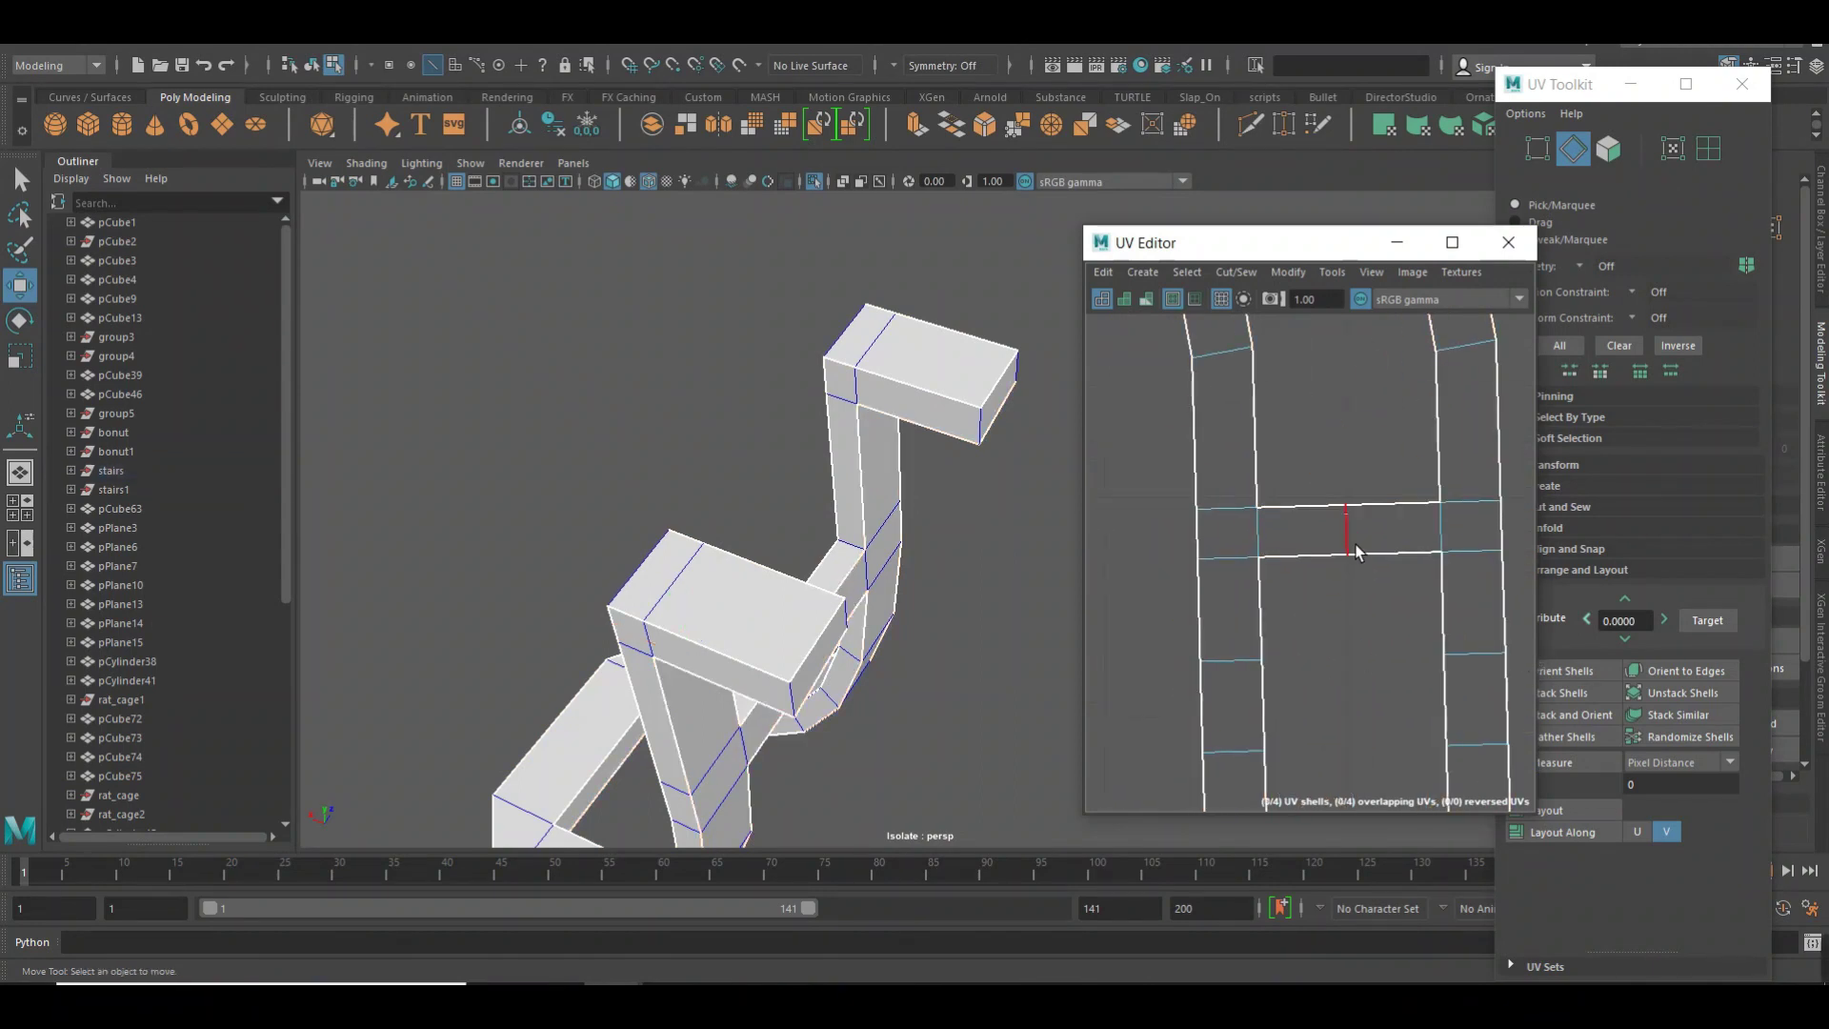
shift+right_click(1347, 541)
click(1312, 563)
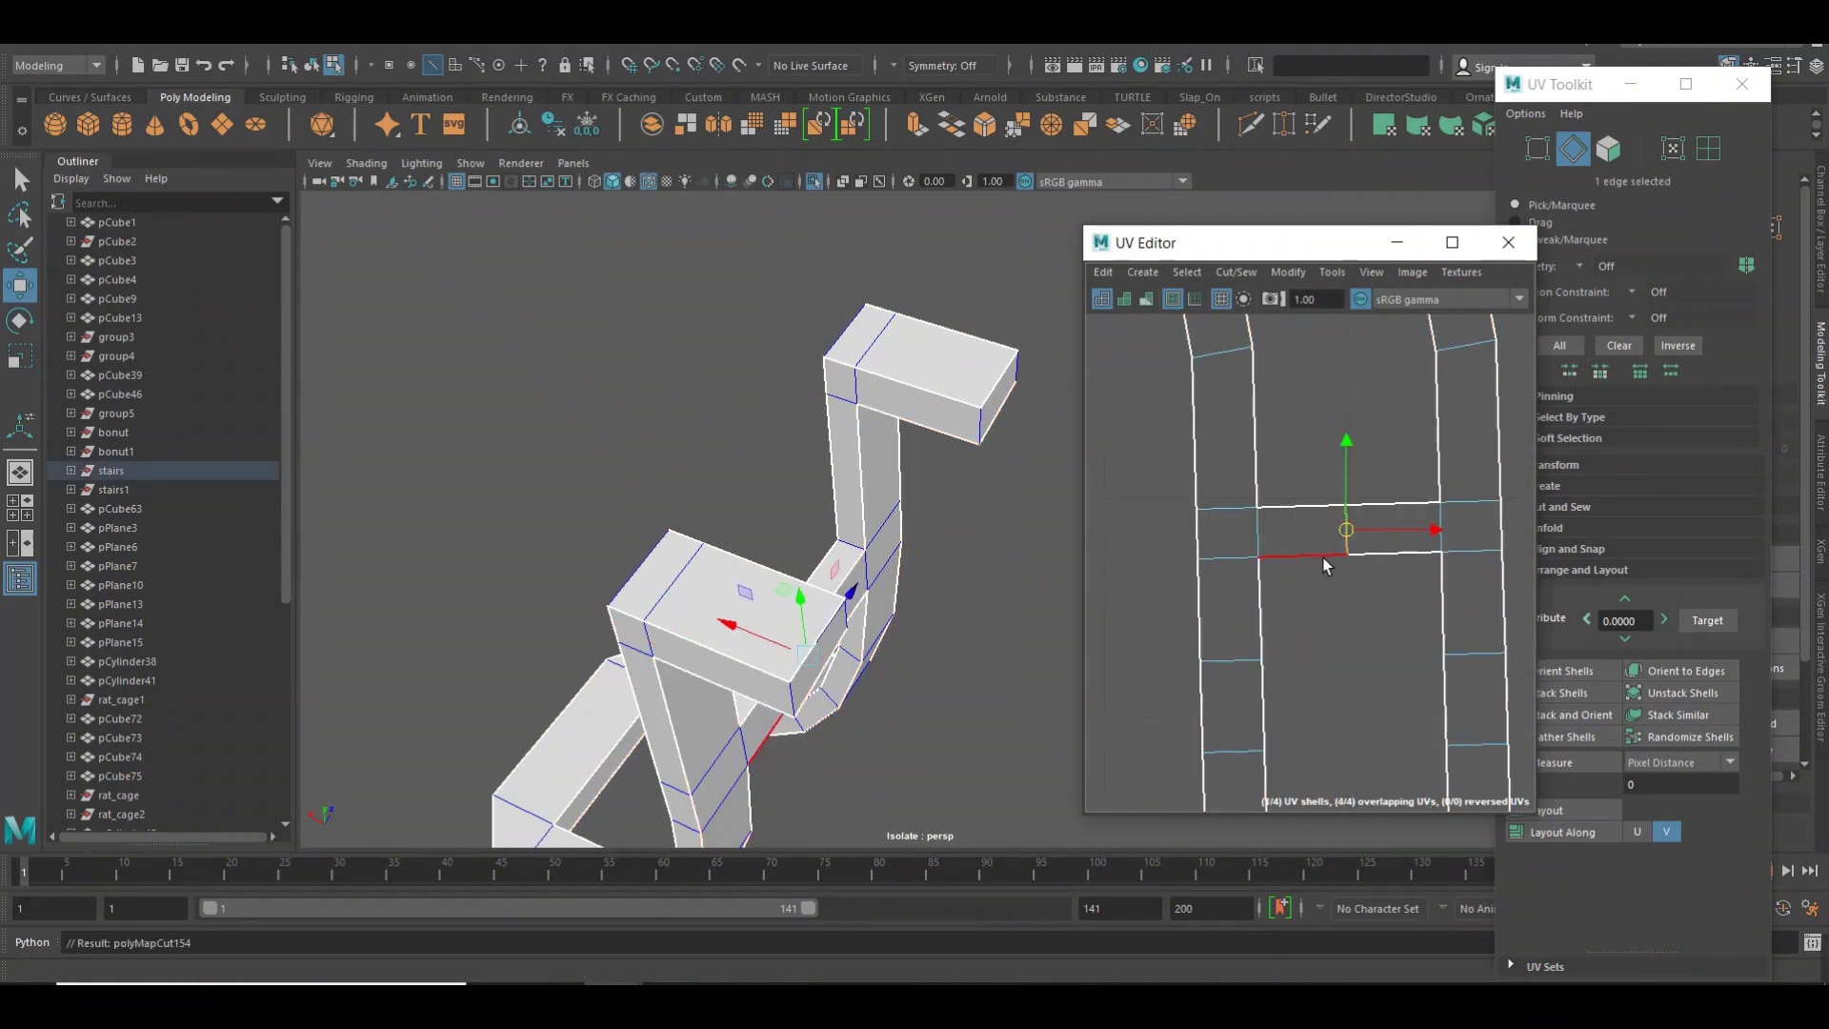
click(1339, 594)
Unfold the H-shaped leg shell so the legs become straight strips.
double_click(1265, 534)
shift+right_click(1315, 511)
click(1141, 539)
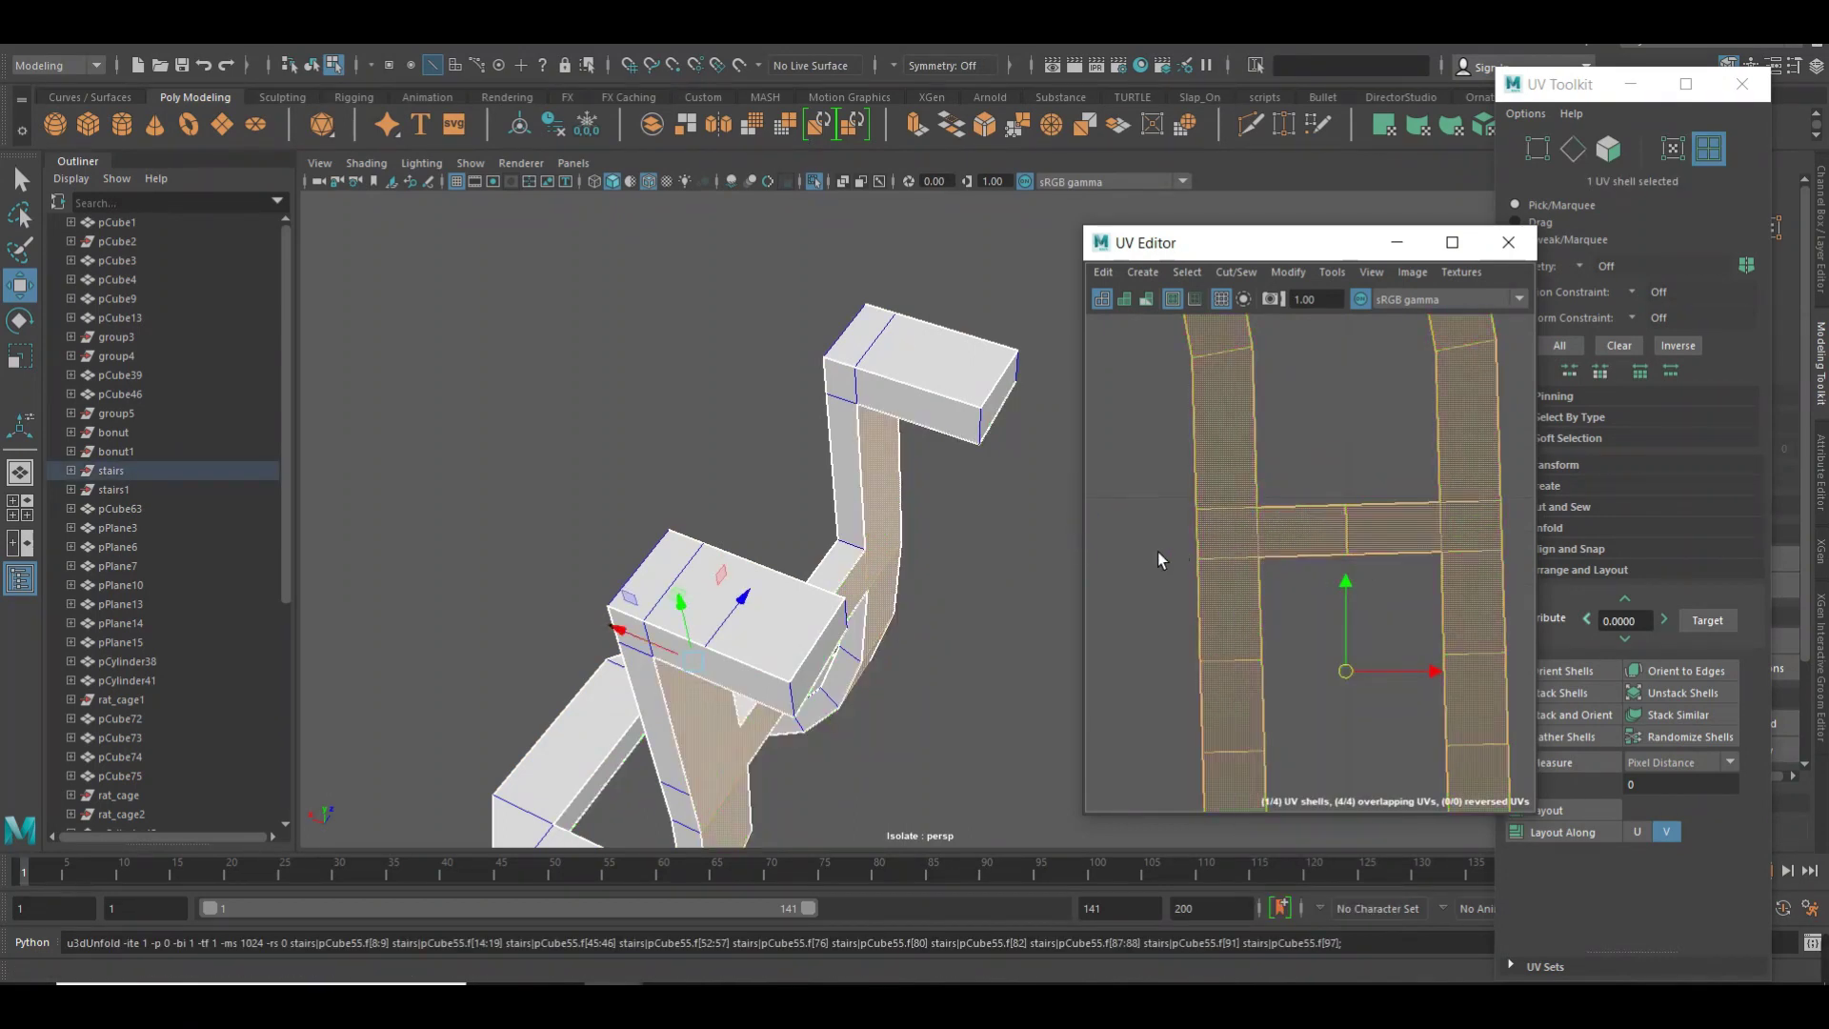
click(1221, 581)
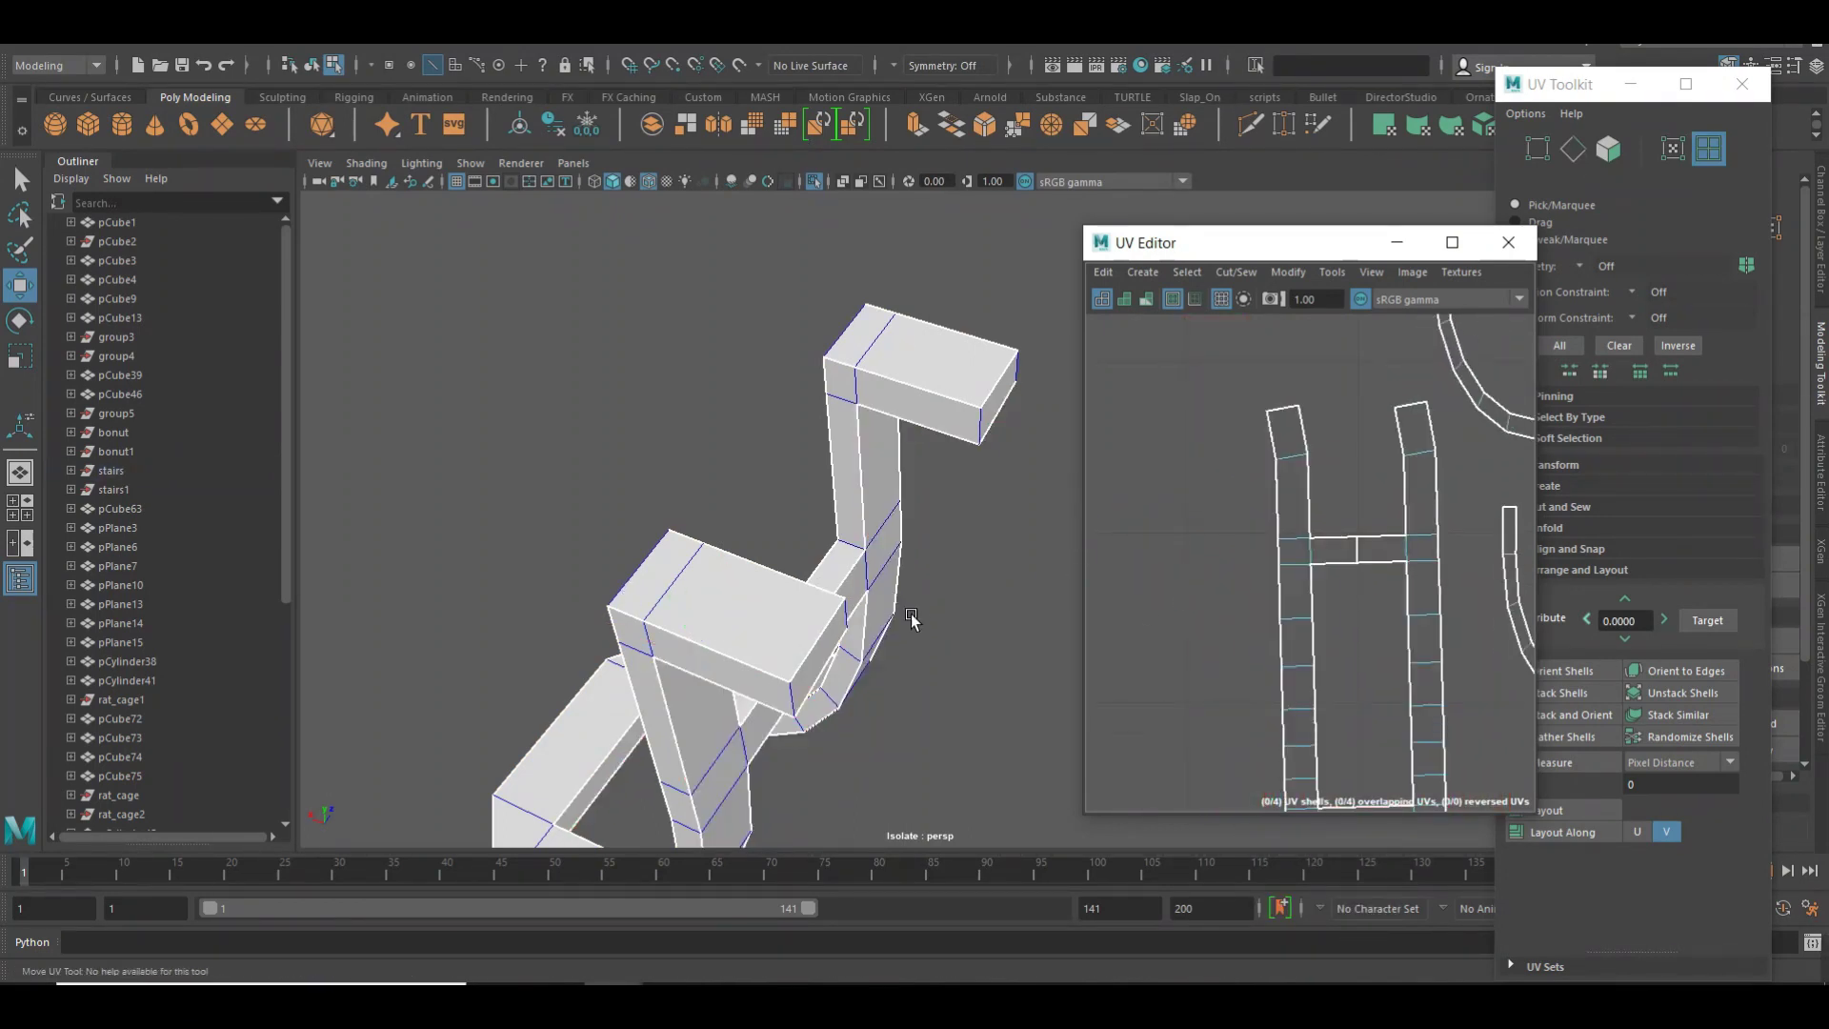
Select the stairs and an edge loop on the beam in the viewport.
alt+middle_drag(907, 621, 689, 517)
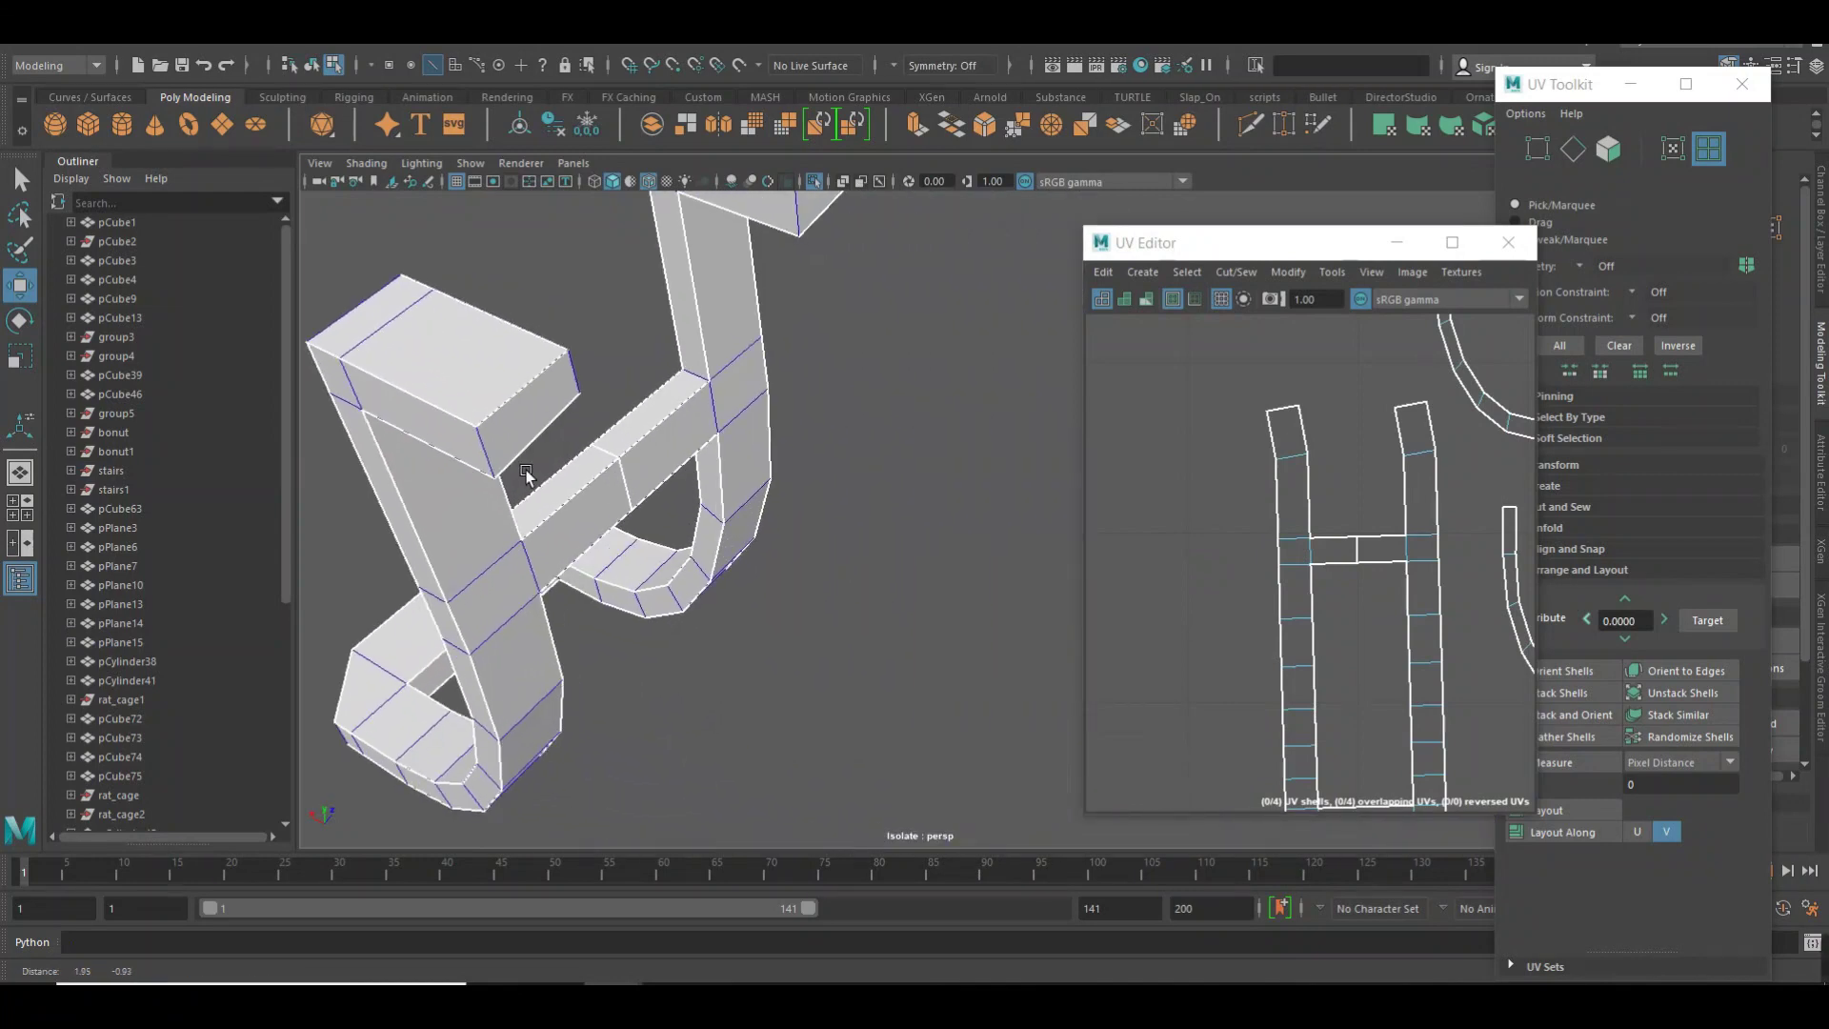
alt+drag(689, 518, 484, 455)
click(484, 455)
key(F10)
double_click(499, 541)
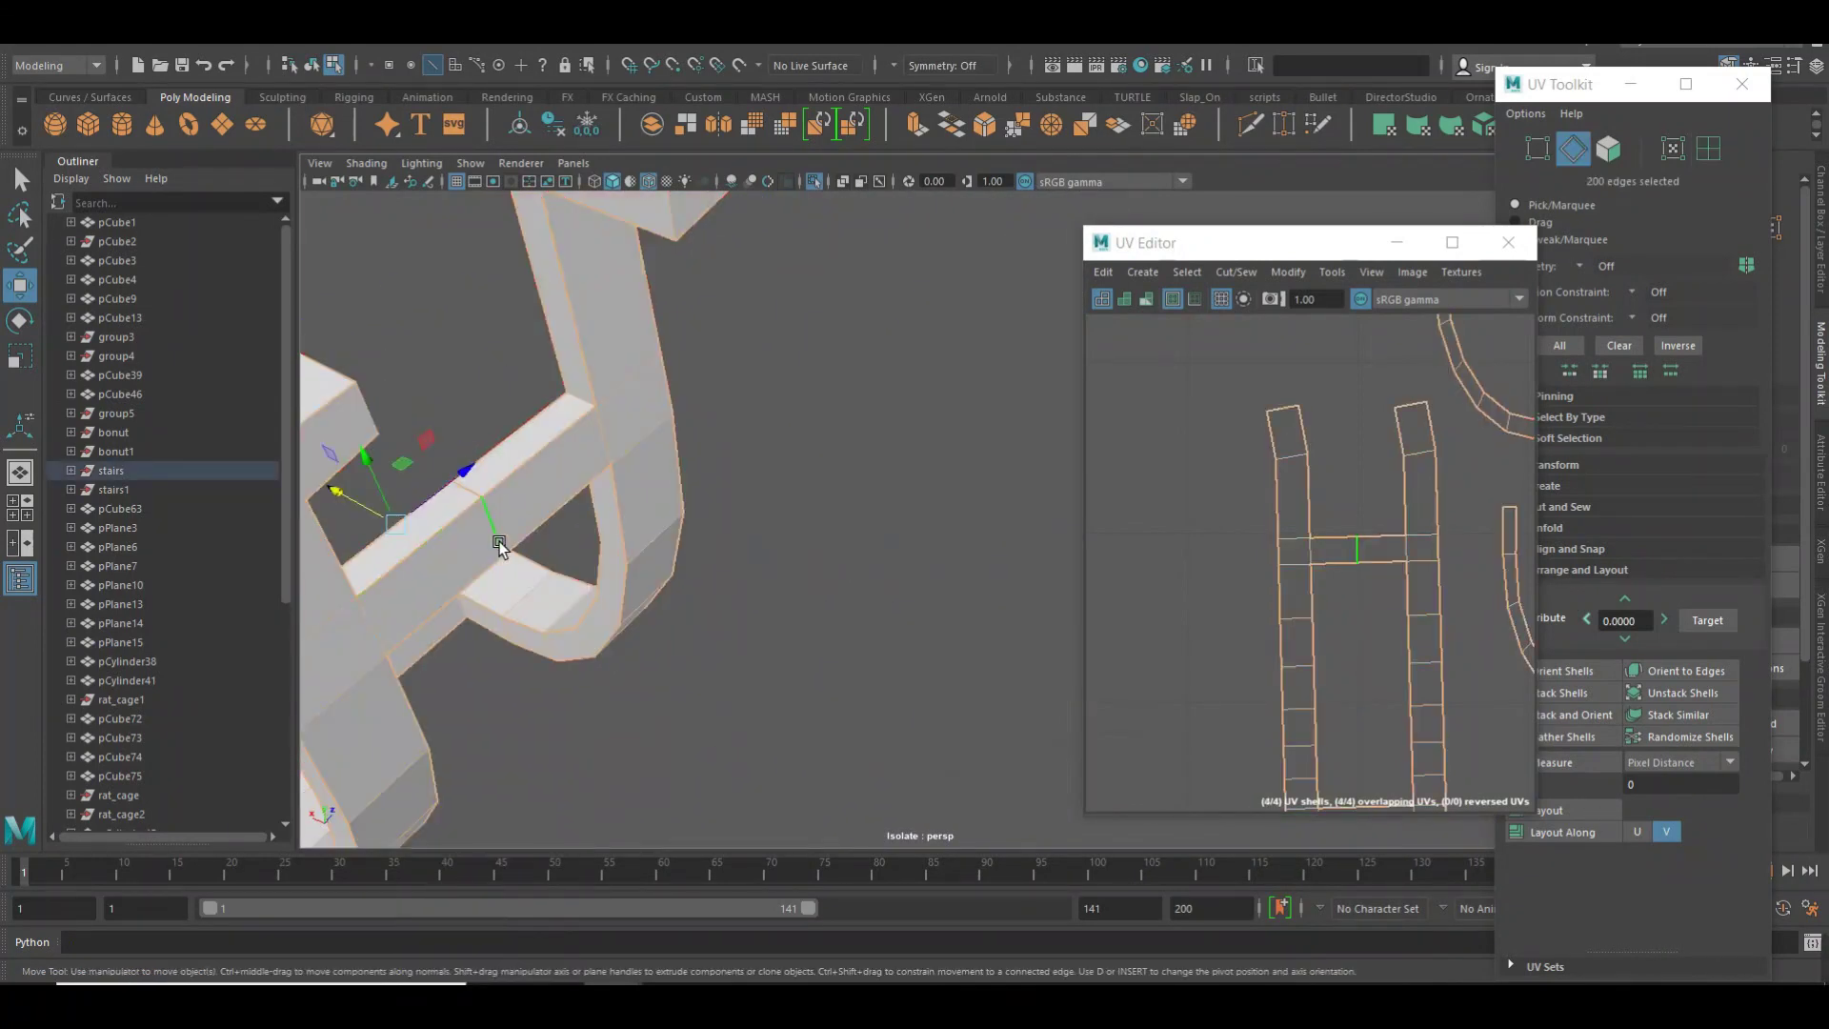
Unfold the four stairs UV shells.
mouse_move(1229, 591)
shift+right_down()
mouse_move(1195, 602)
mouse_move(1237, 477)
shift+right_up()
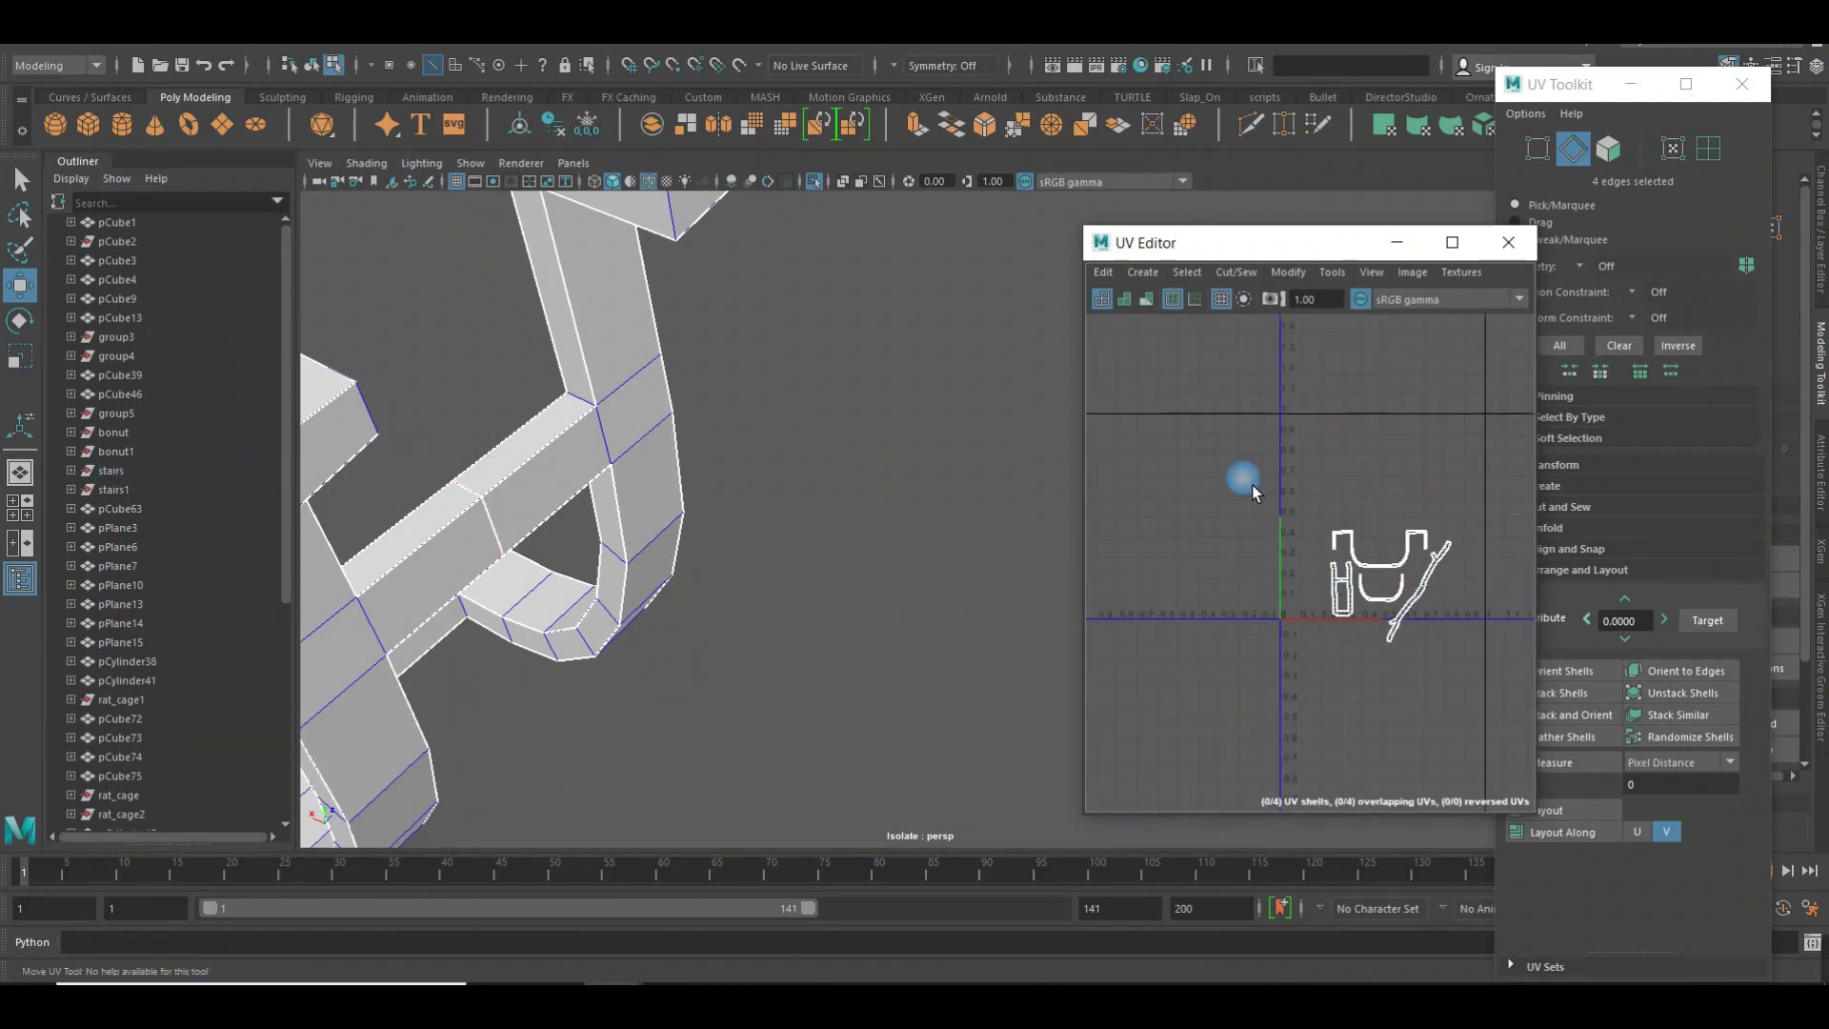
shift+right_click(1382, 559)
shift+right_drag(1381, 560, 1184, 543)
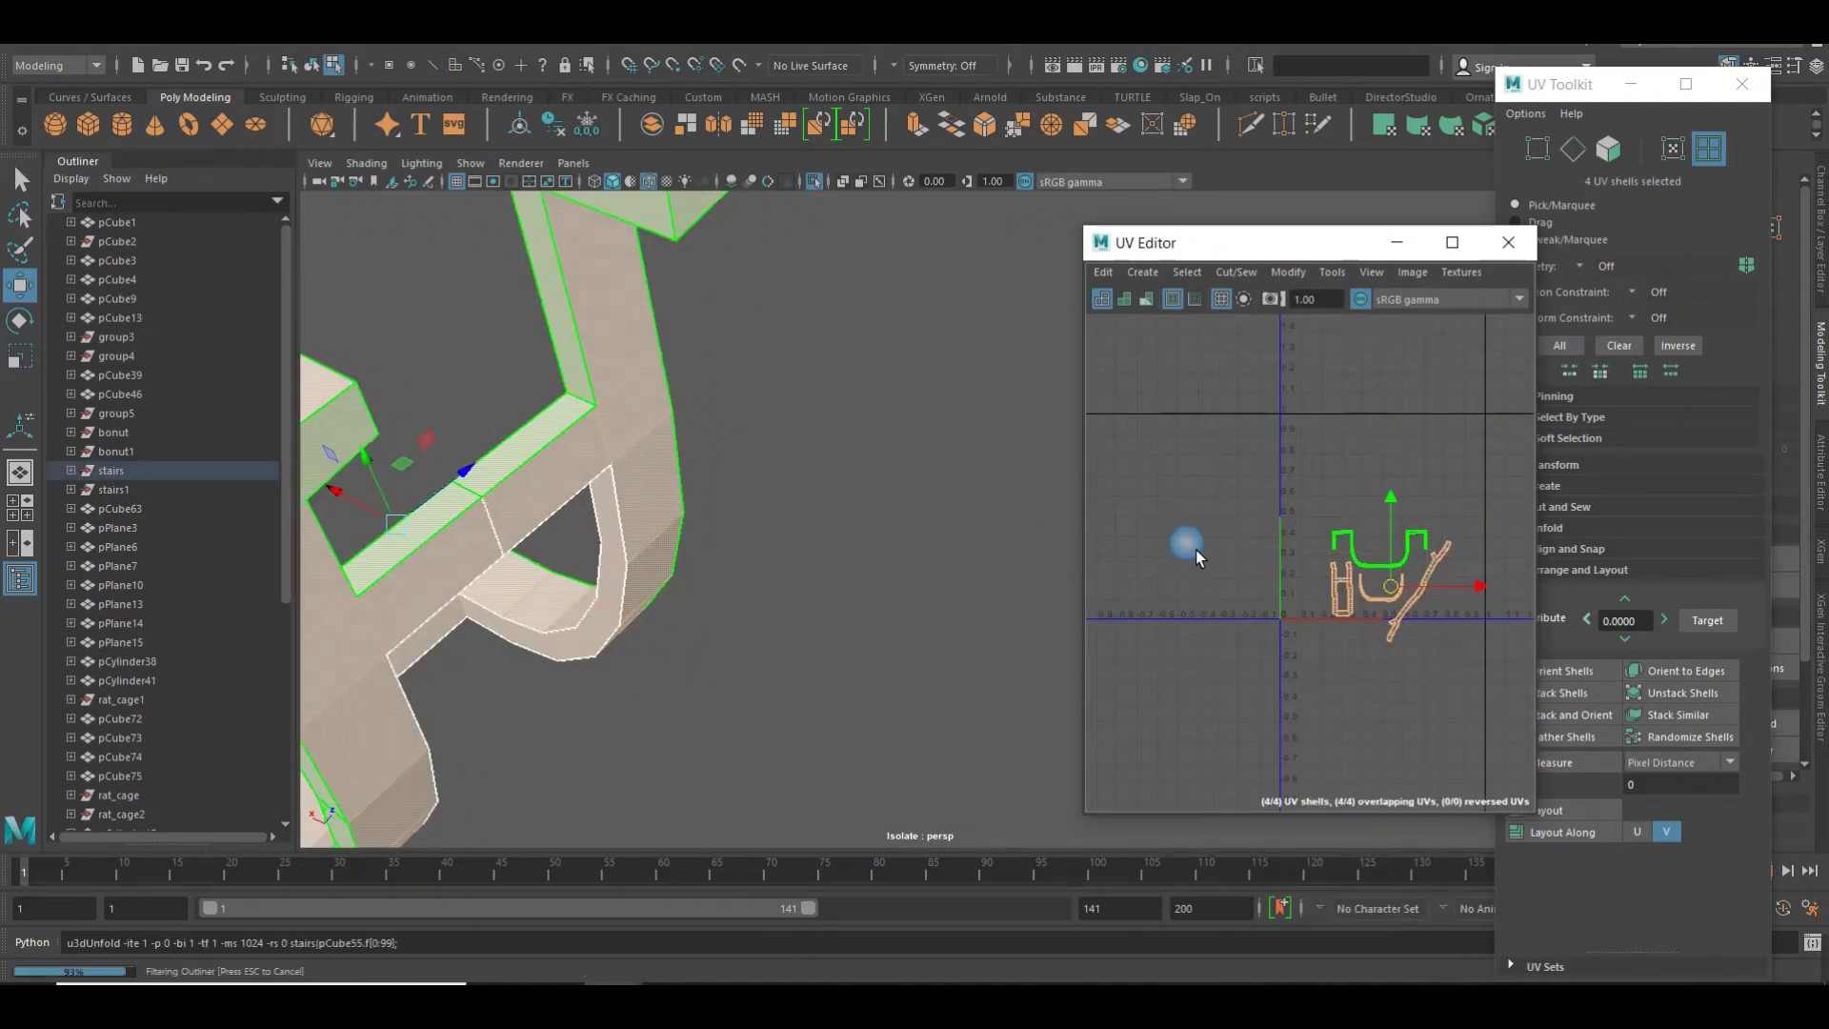
click(1505, 651)
alt+right_drag(1506, 651, 1356, 702)
click(1348, 640)
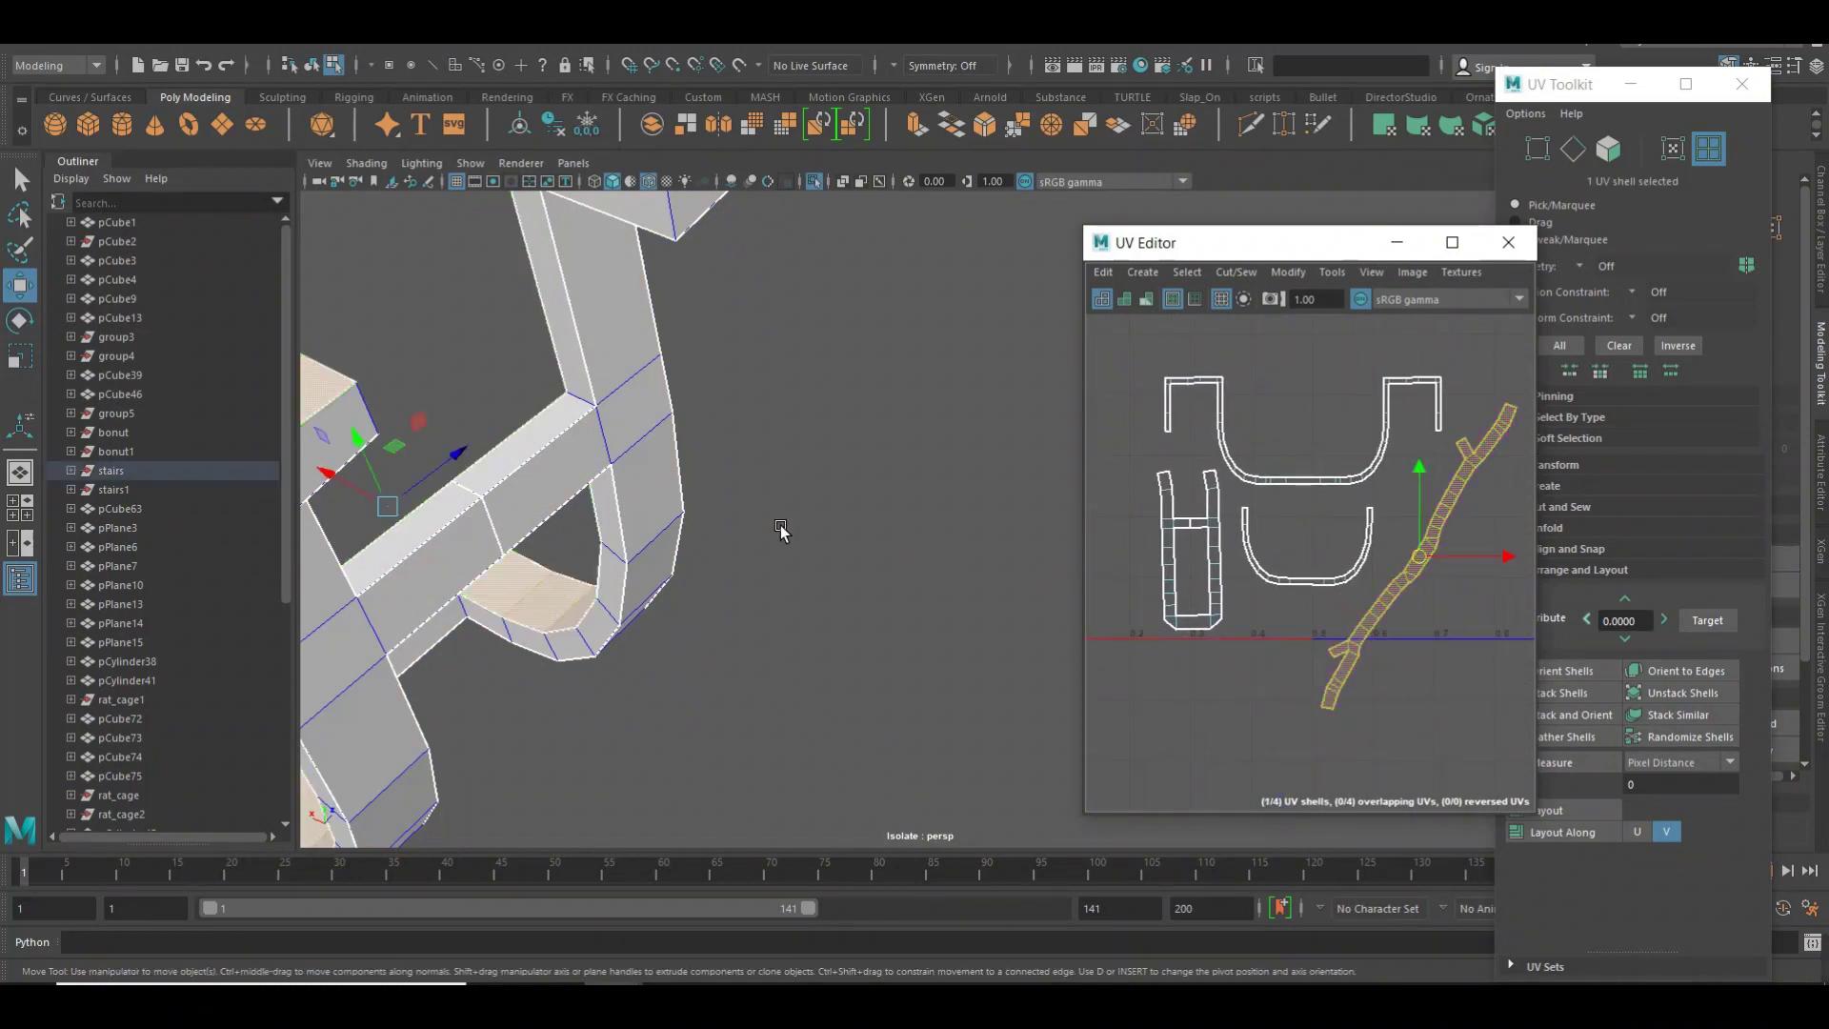
Set the UV Editor to edge selection, undoing an accidental edge move.
click(669, 427)
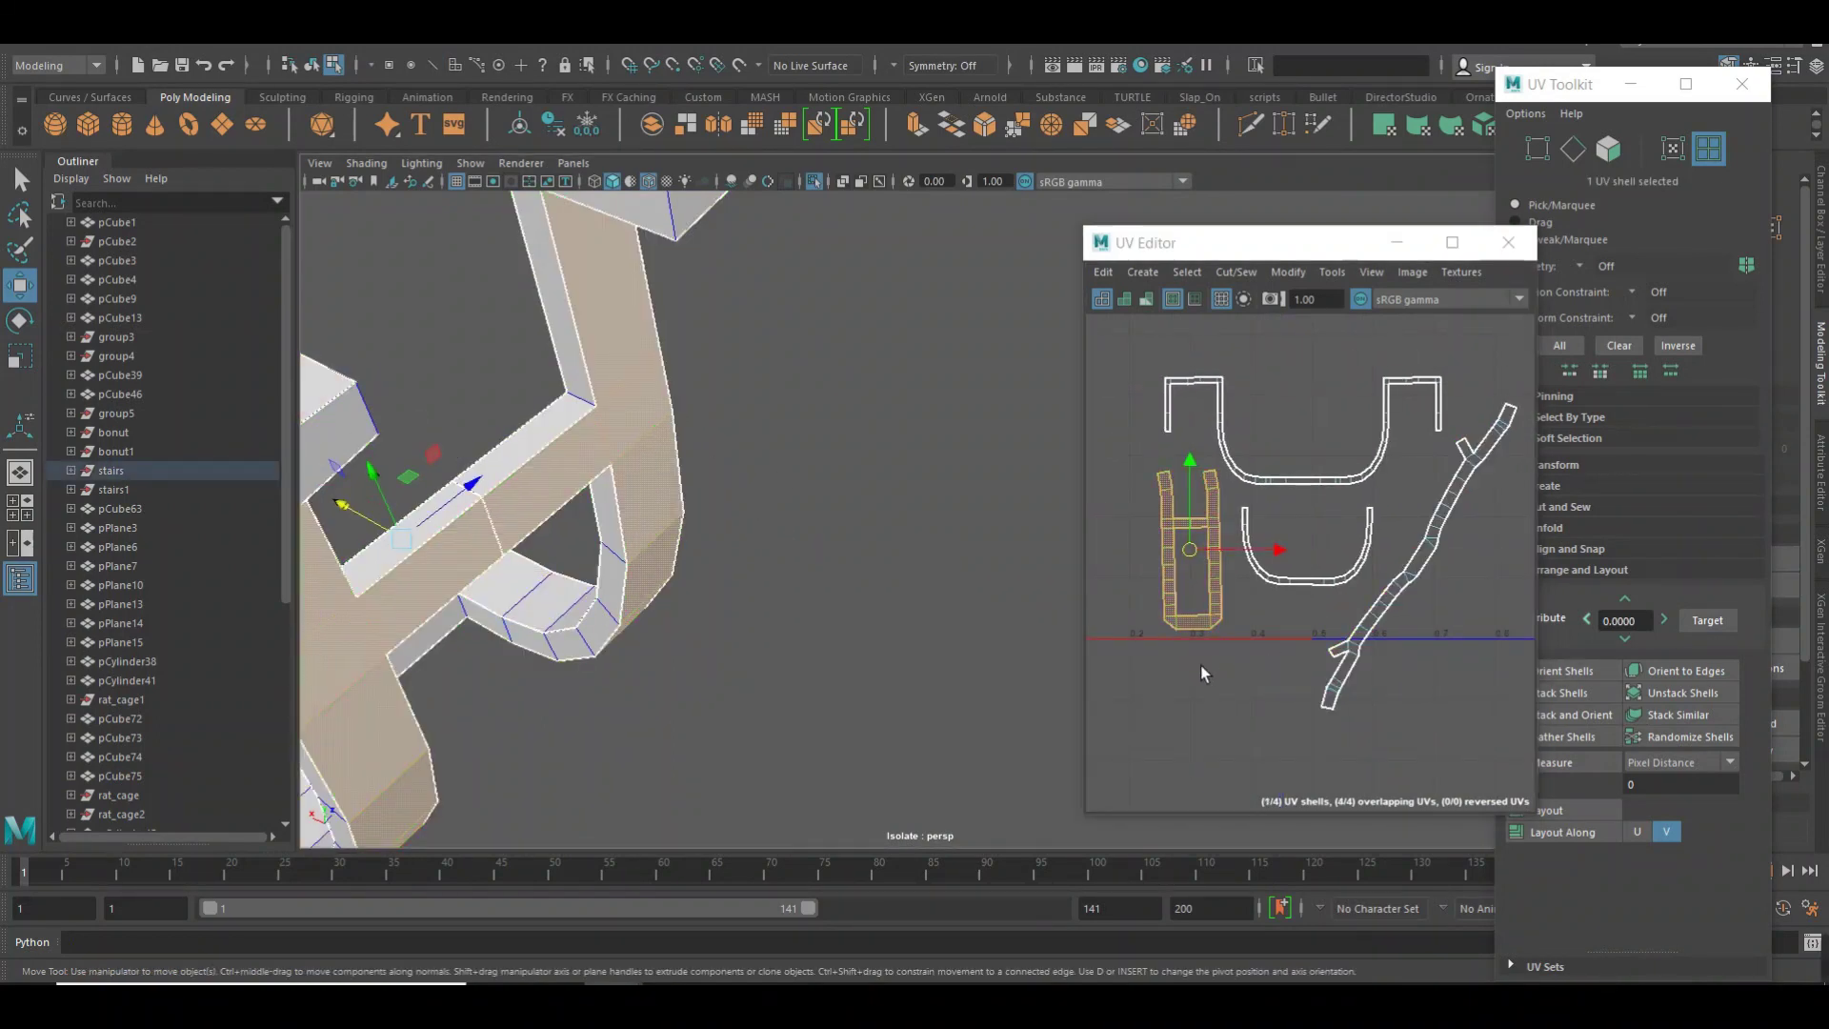
click(1267, 707)
scroll(1204, 694, up, 5)
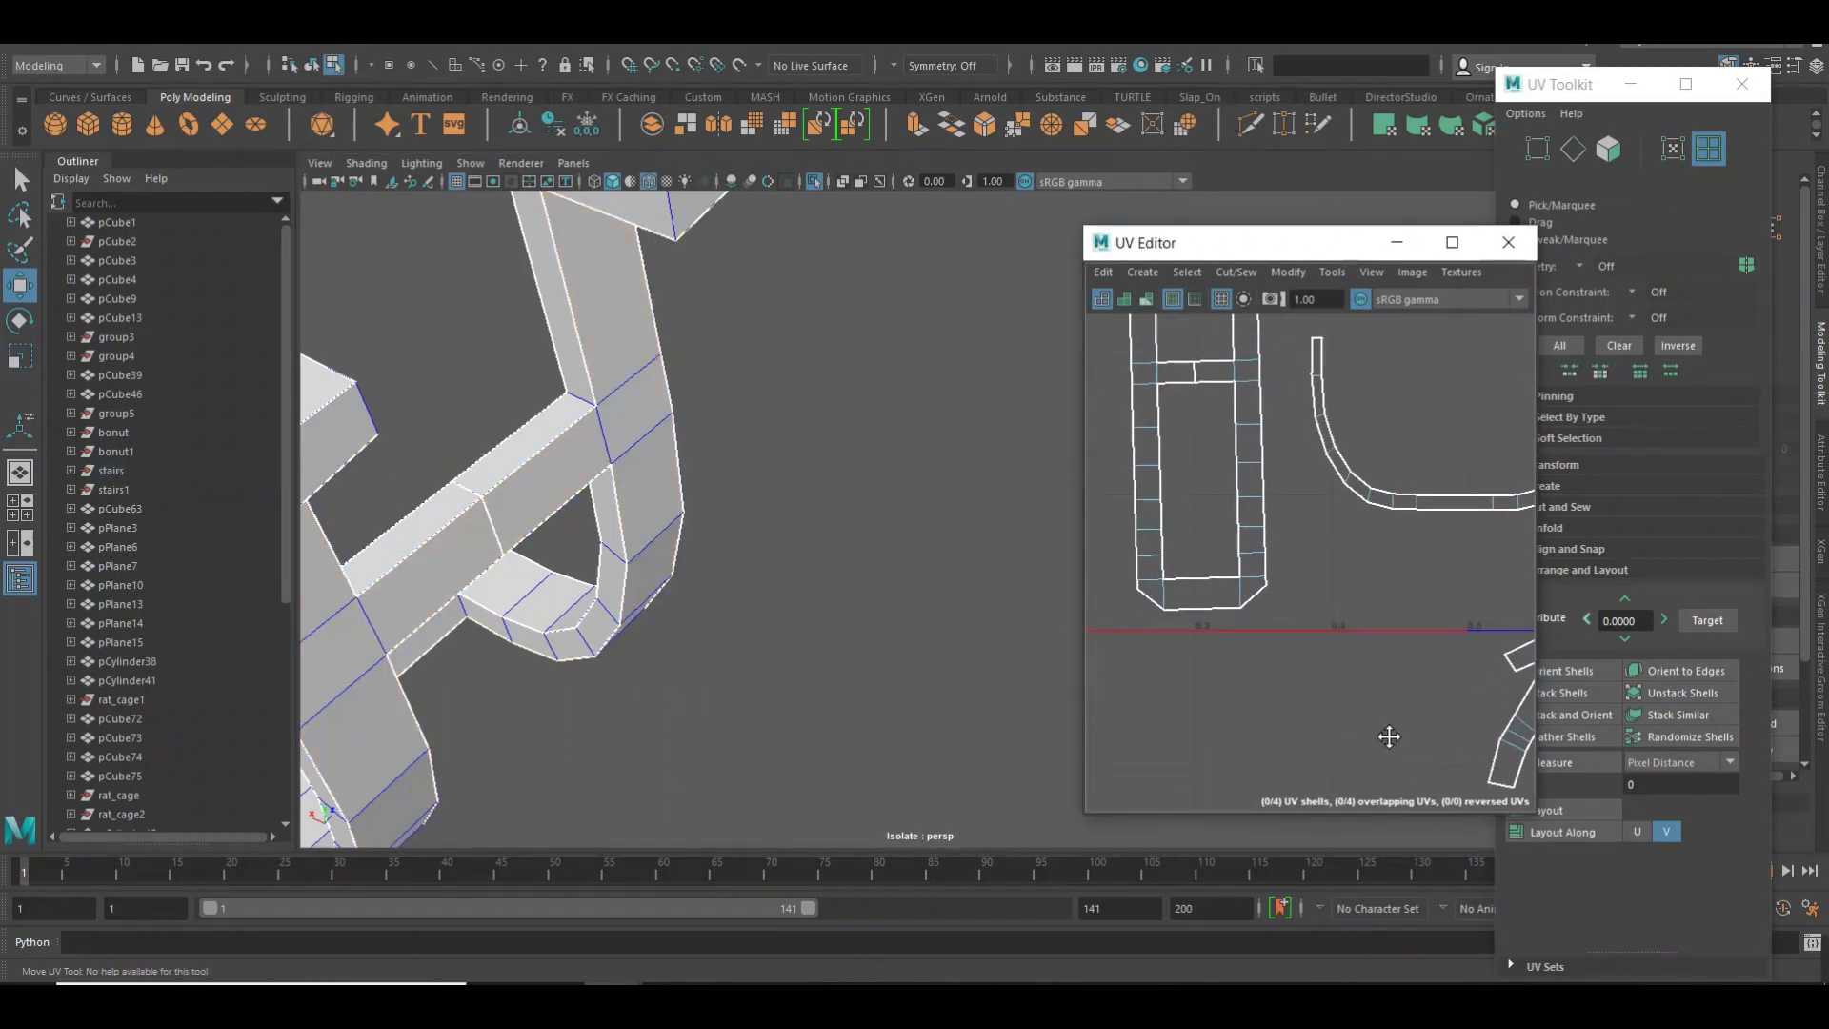
click(1240, 436)
mouse_move(1232, 429)
right_down()
mouse_move(1178, 420)
mouse_move(1229, 380)
right_up()
click(1212, 428)
key(w)
key(ctrl+z)
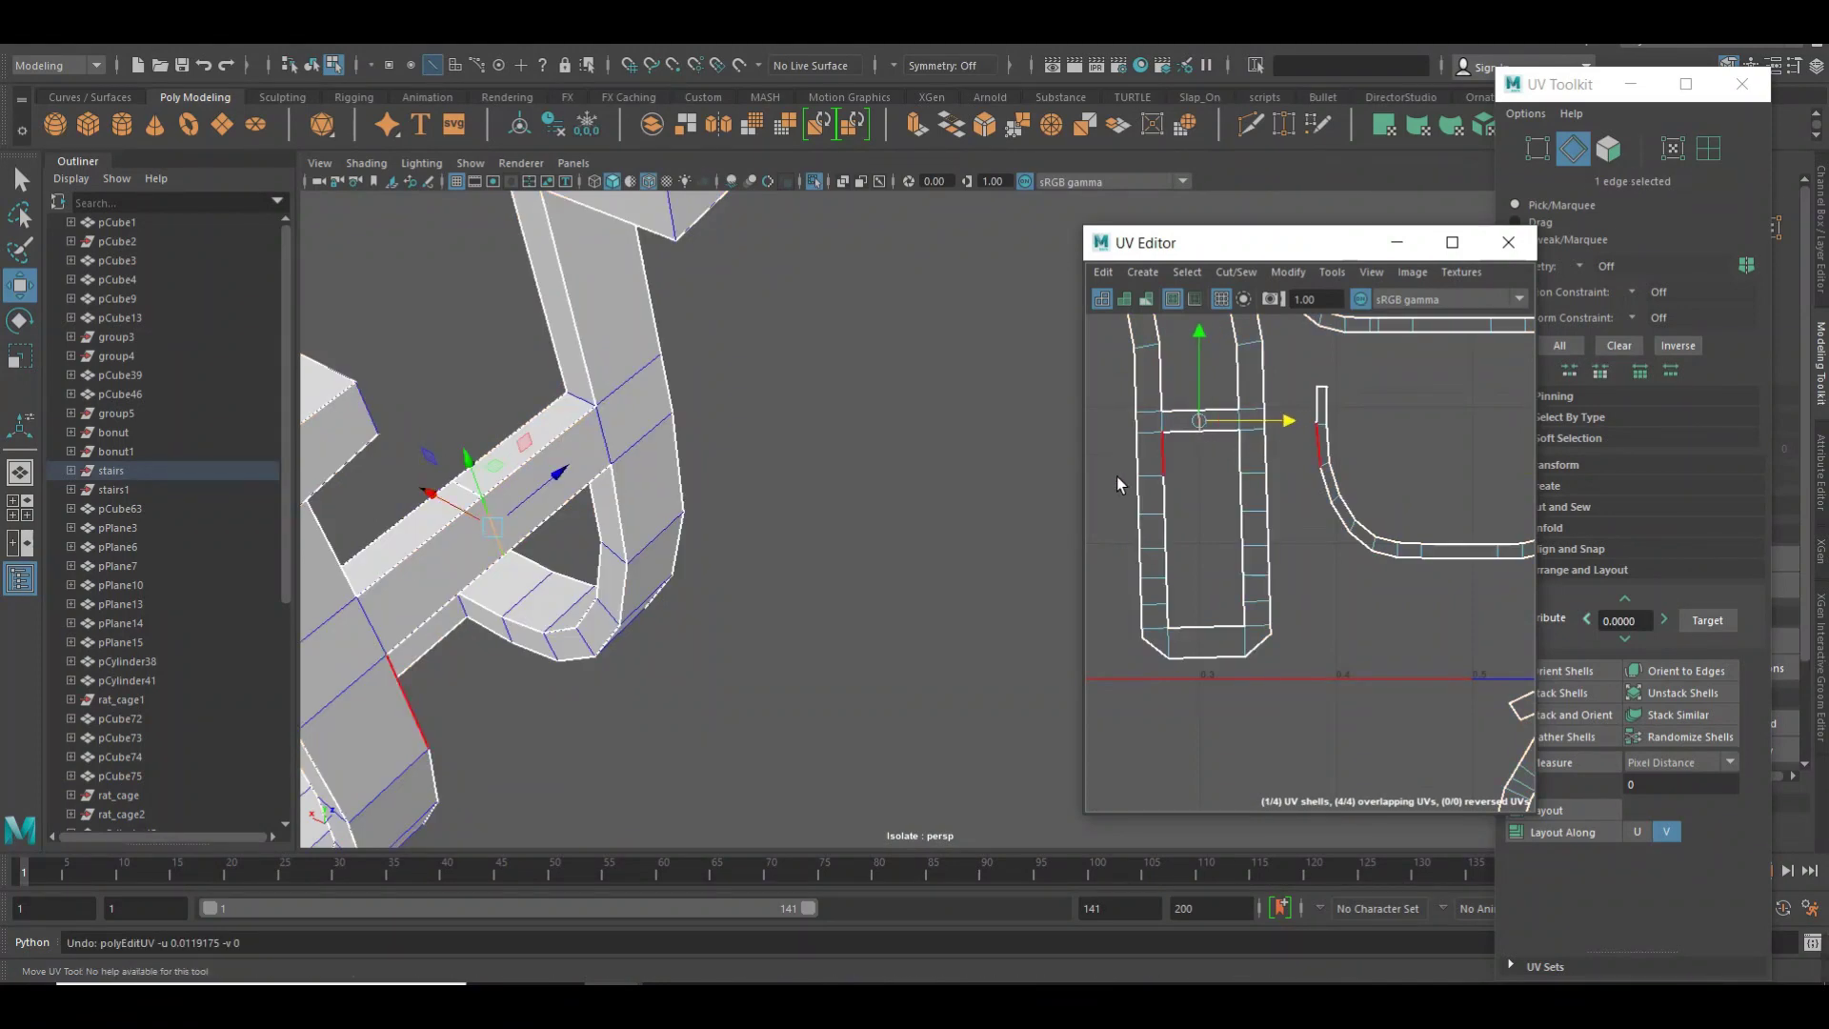
scroll(1318, 642, up, 5)
scroll(1318, 641, up, 3)
Cut along the 47-edge loop and unfold that side into a long strip.
click(1340, 459)
double_click(1353, 473)
shift+right_click(1345, 469)
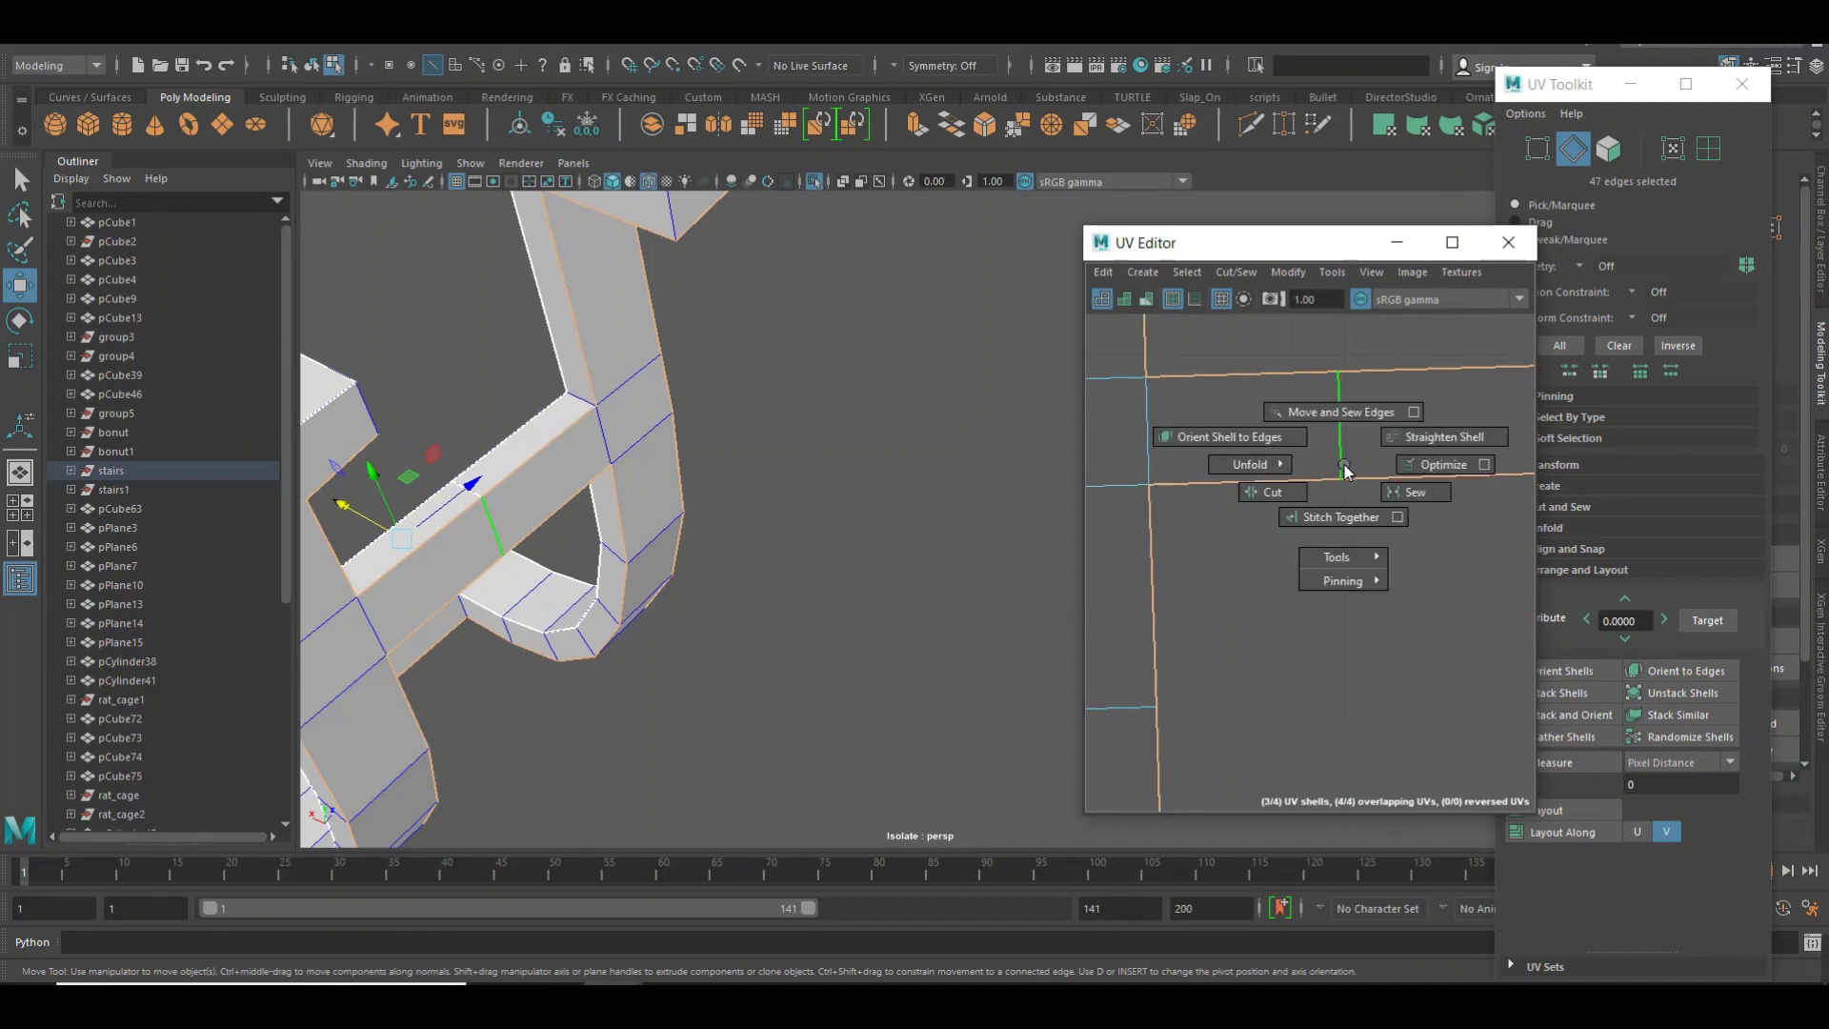
shift+right_drag(1235, 465, 1155, 457)
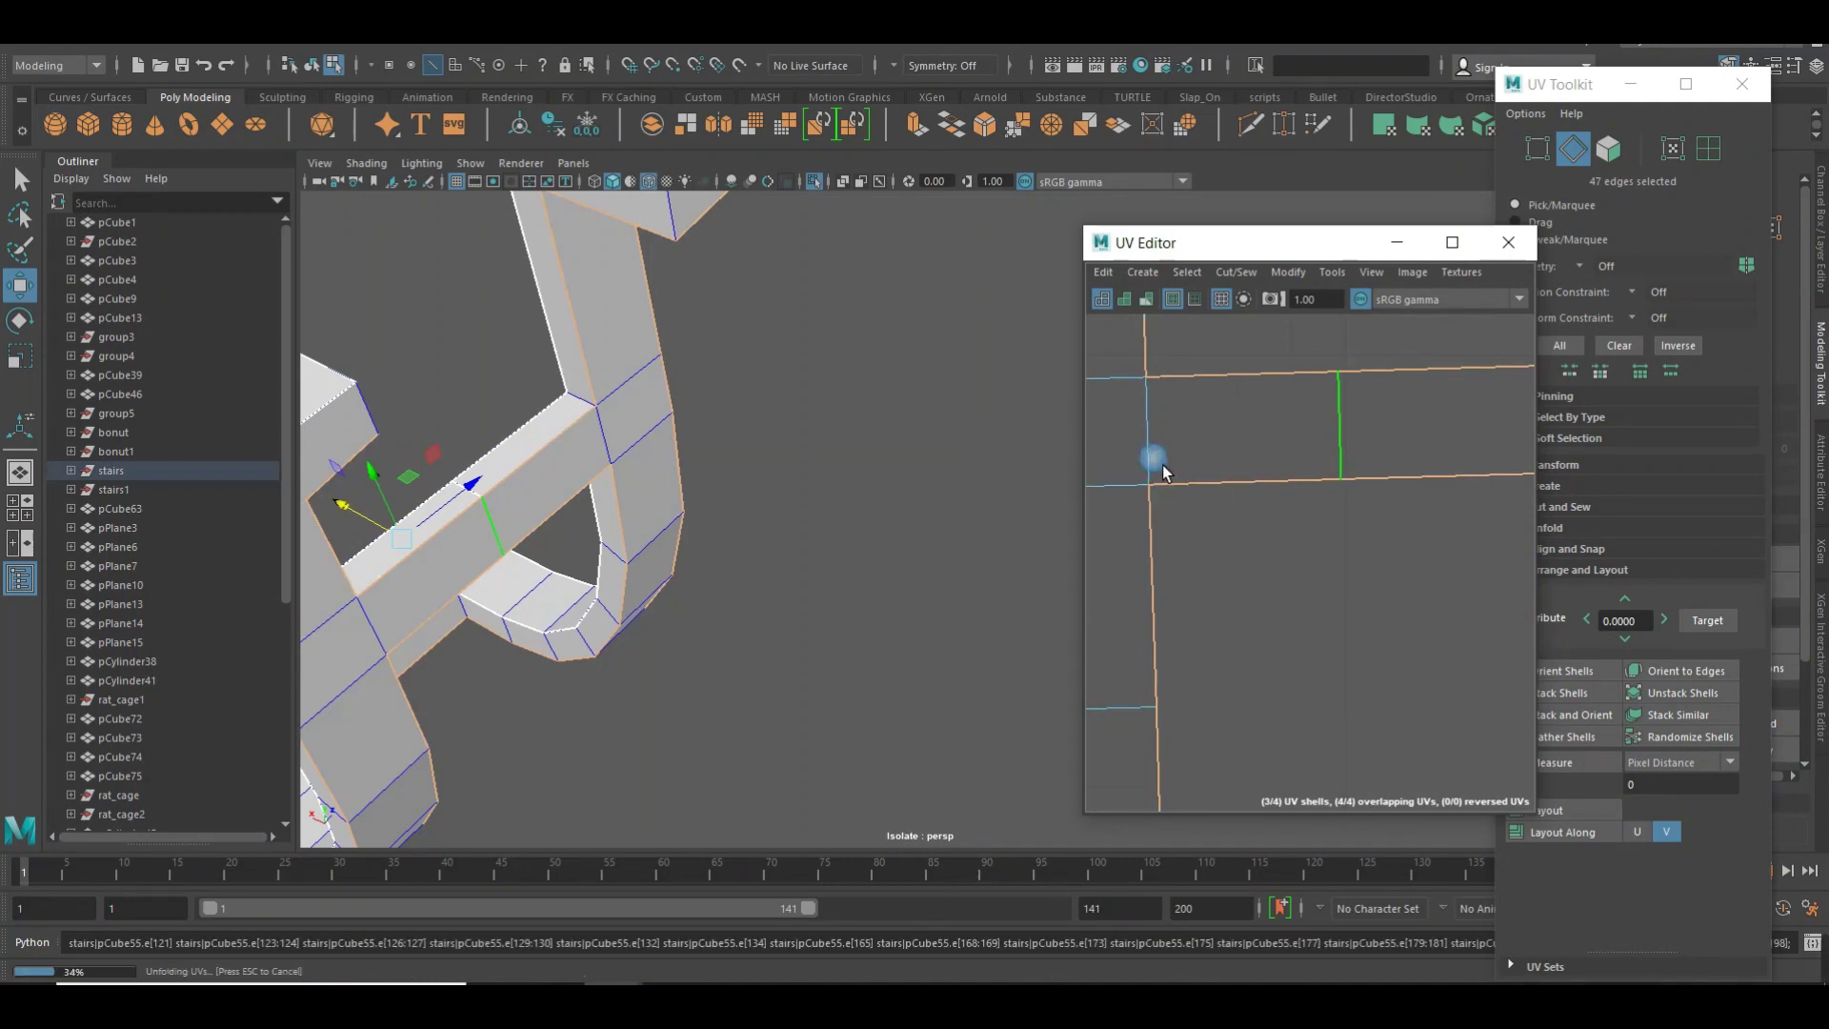
Orient all four UV shells to stand upright.
key(f)
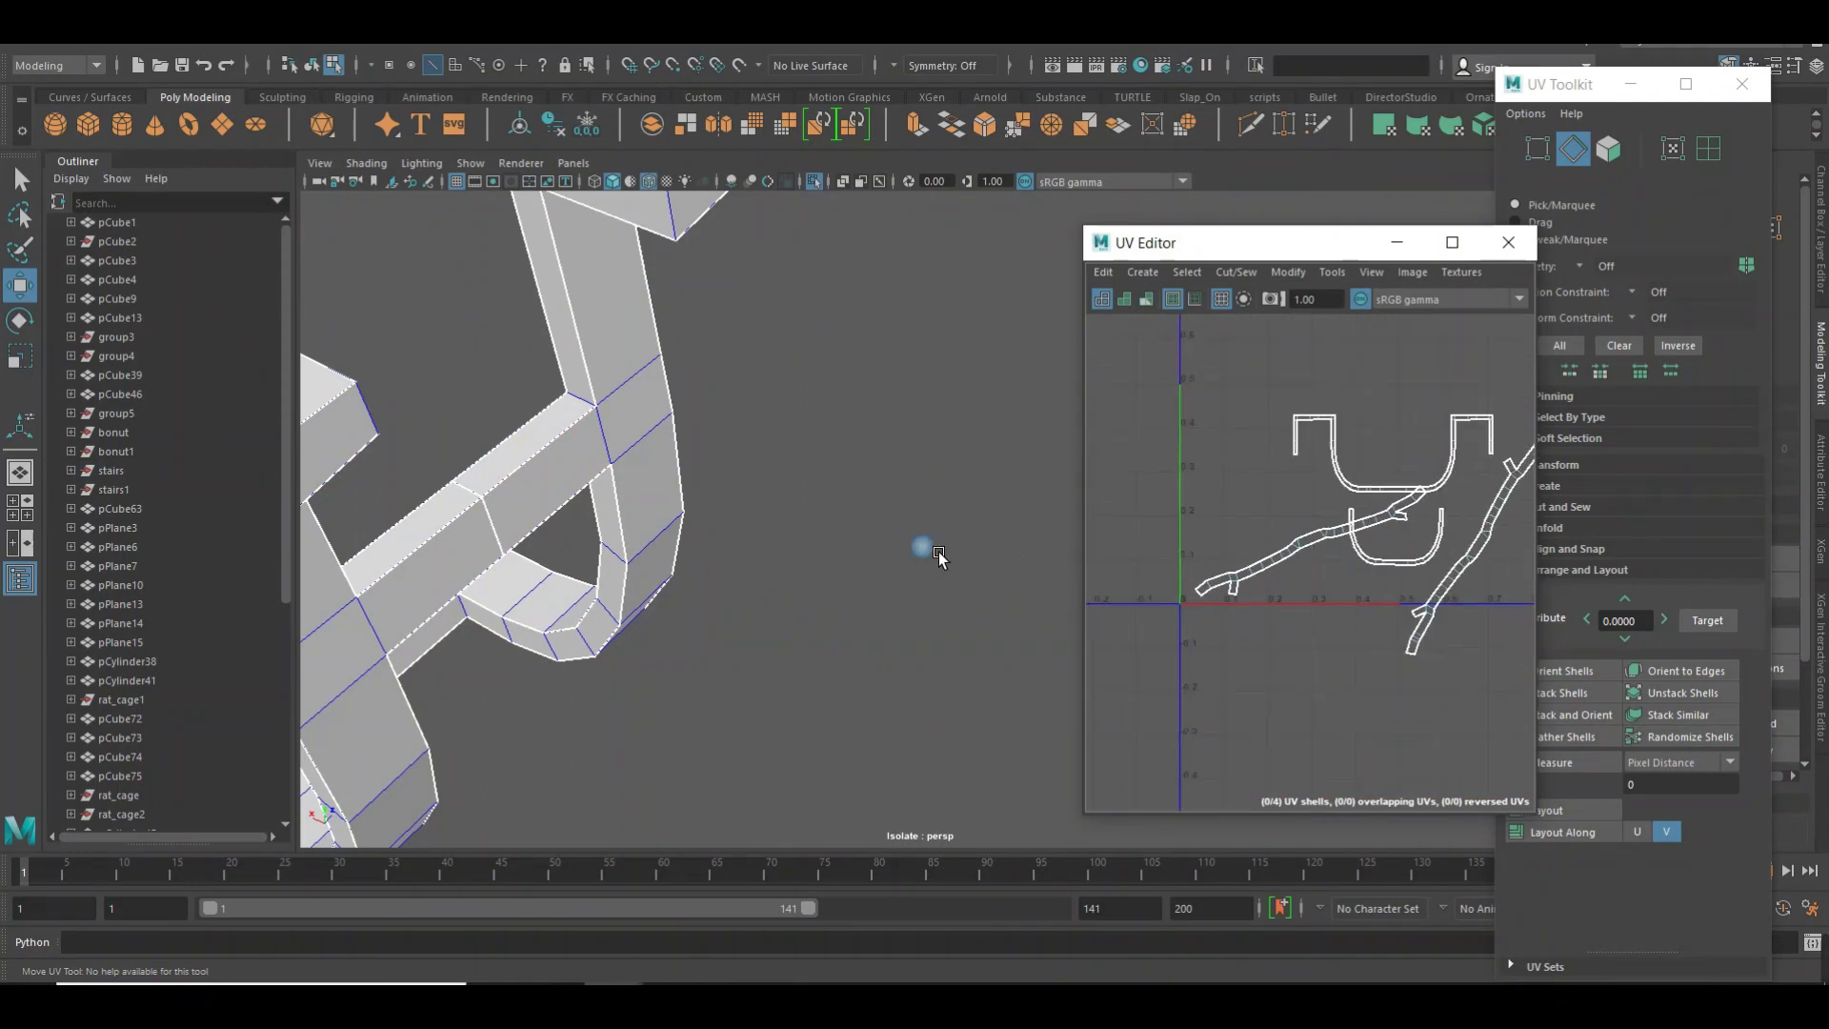
right_drag(1339, 558, 1329, 541)
click(1330, 543)
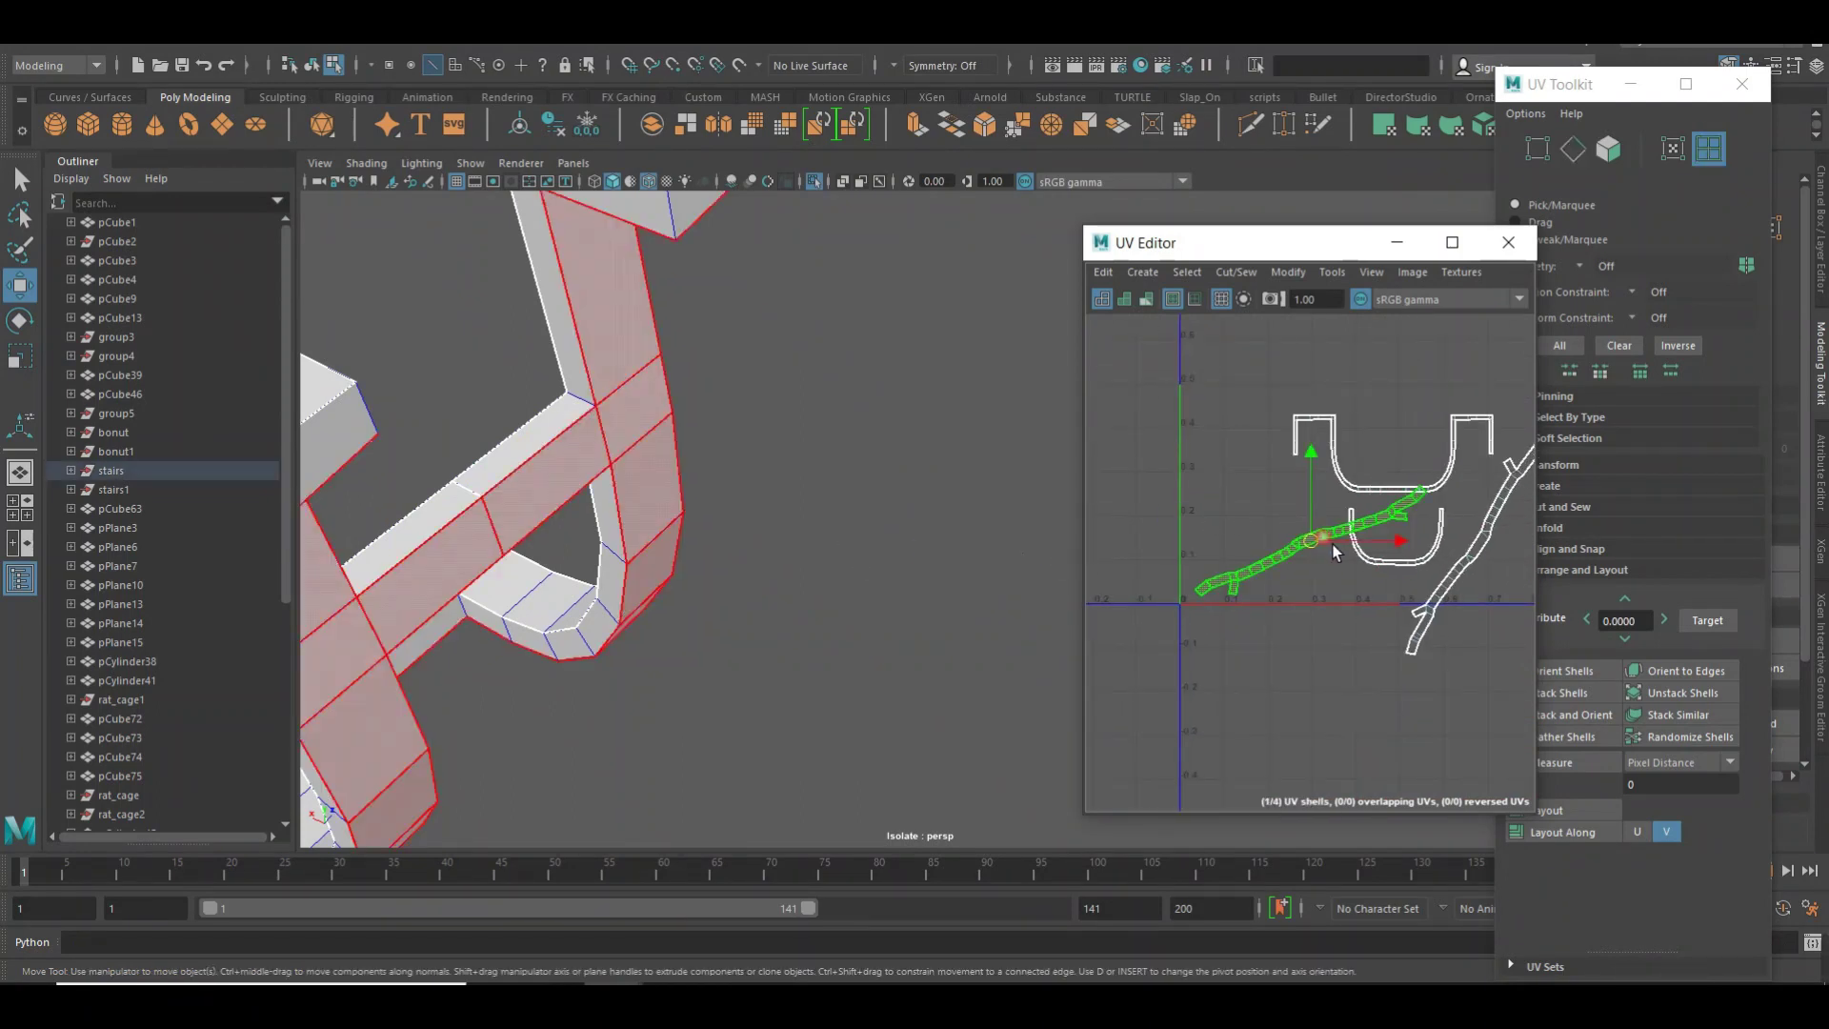
scroll(1202, 514, down, 2)
drag(1501, 653, 1504, 655)
click(1567, 671)
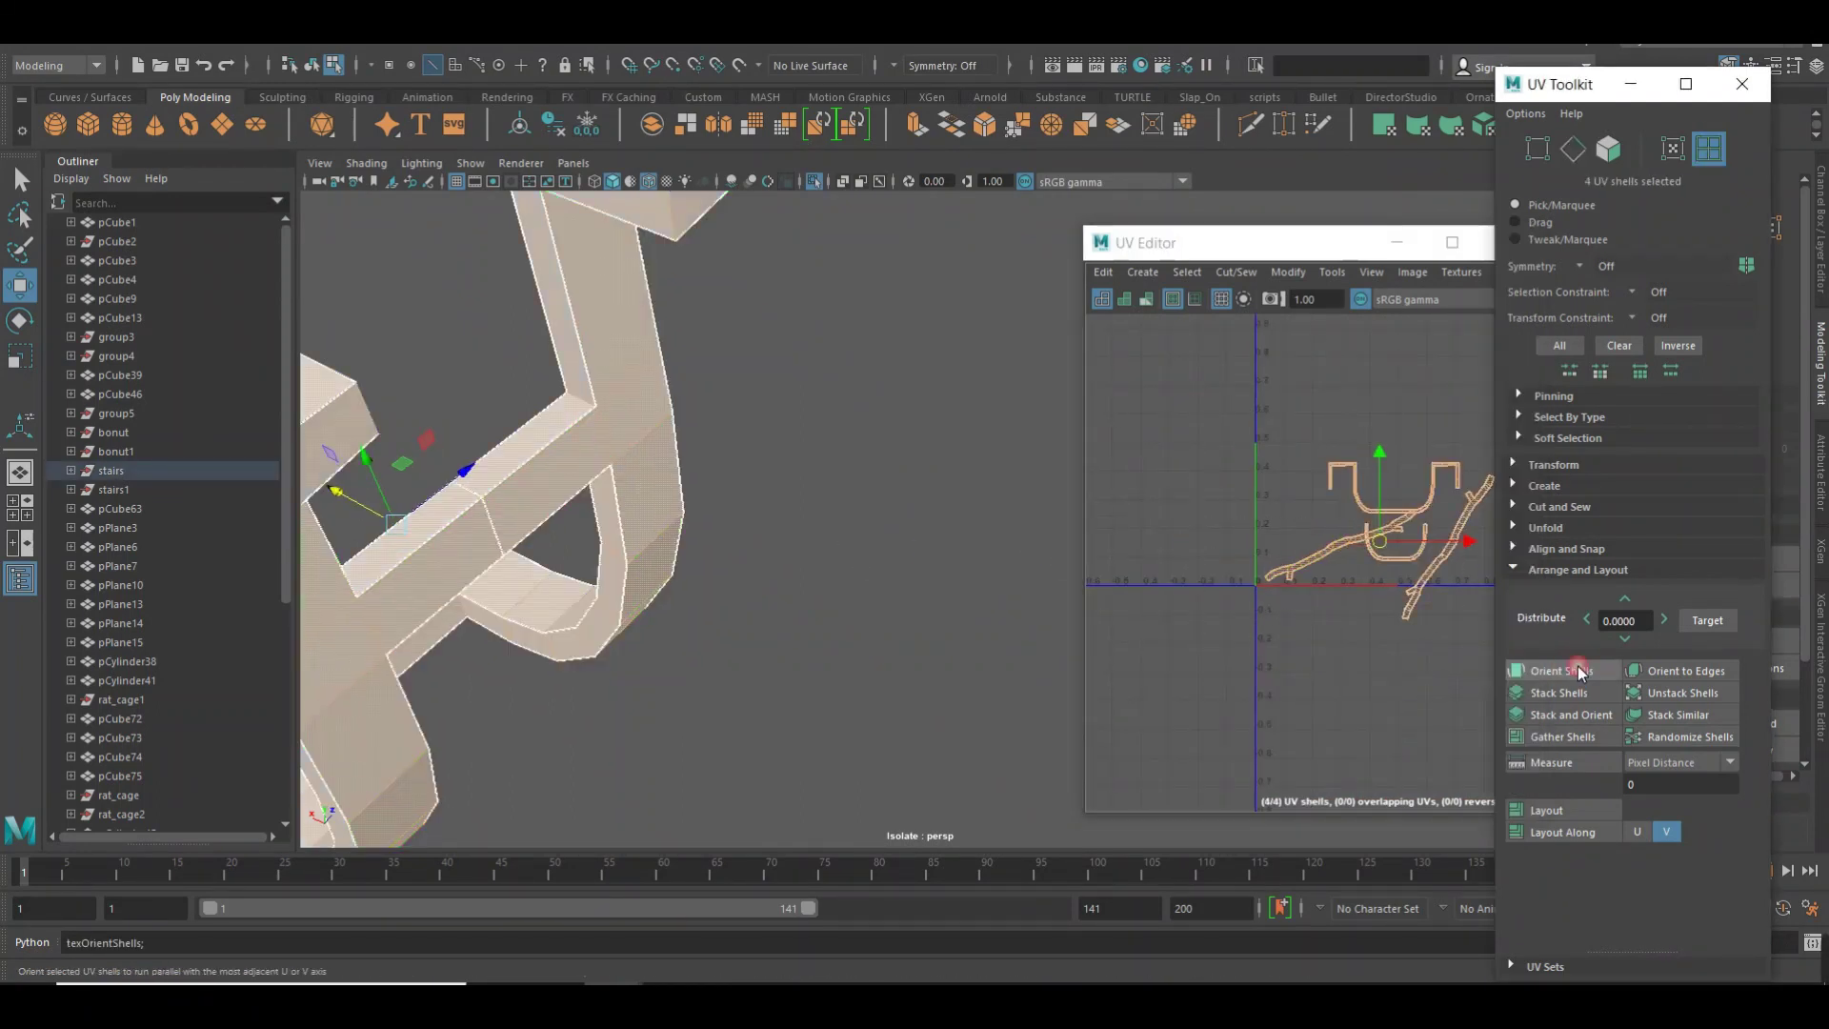
click(1443, 698)
Lay out the four shells automatically inside the 0–1 square.
alt+middle_drag(1441, 696, 1345, 699)
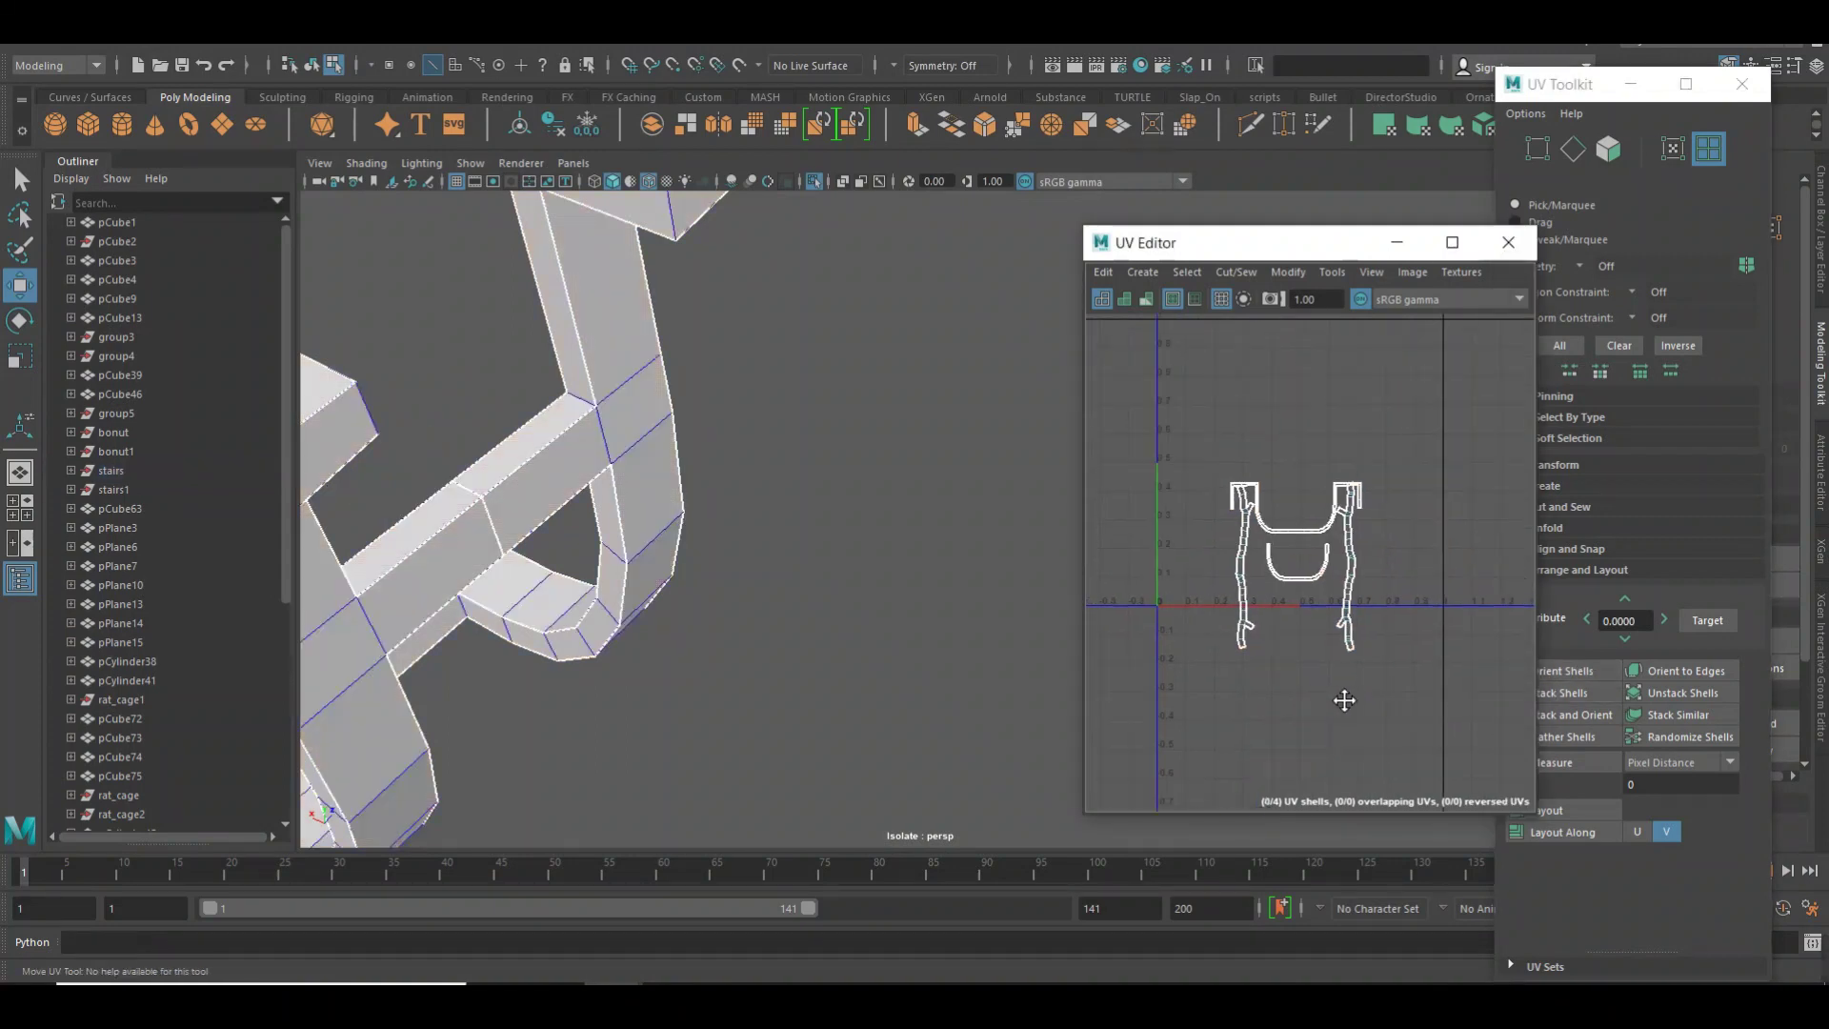
scroll(1329, 600, up, 2)
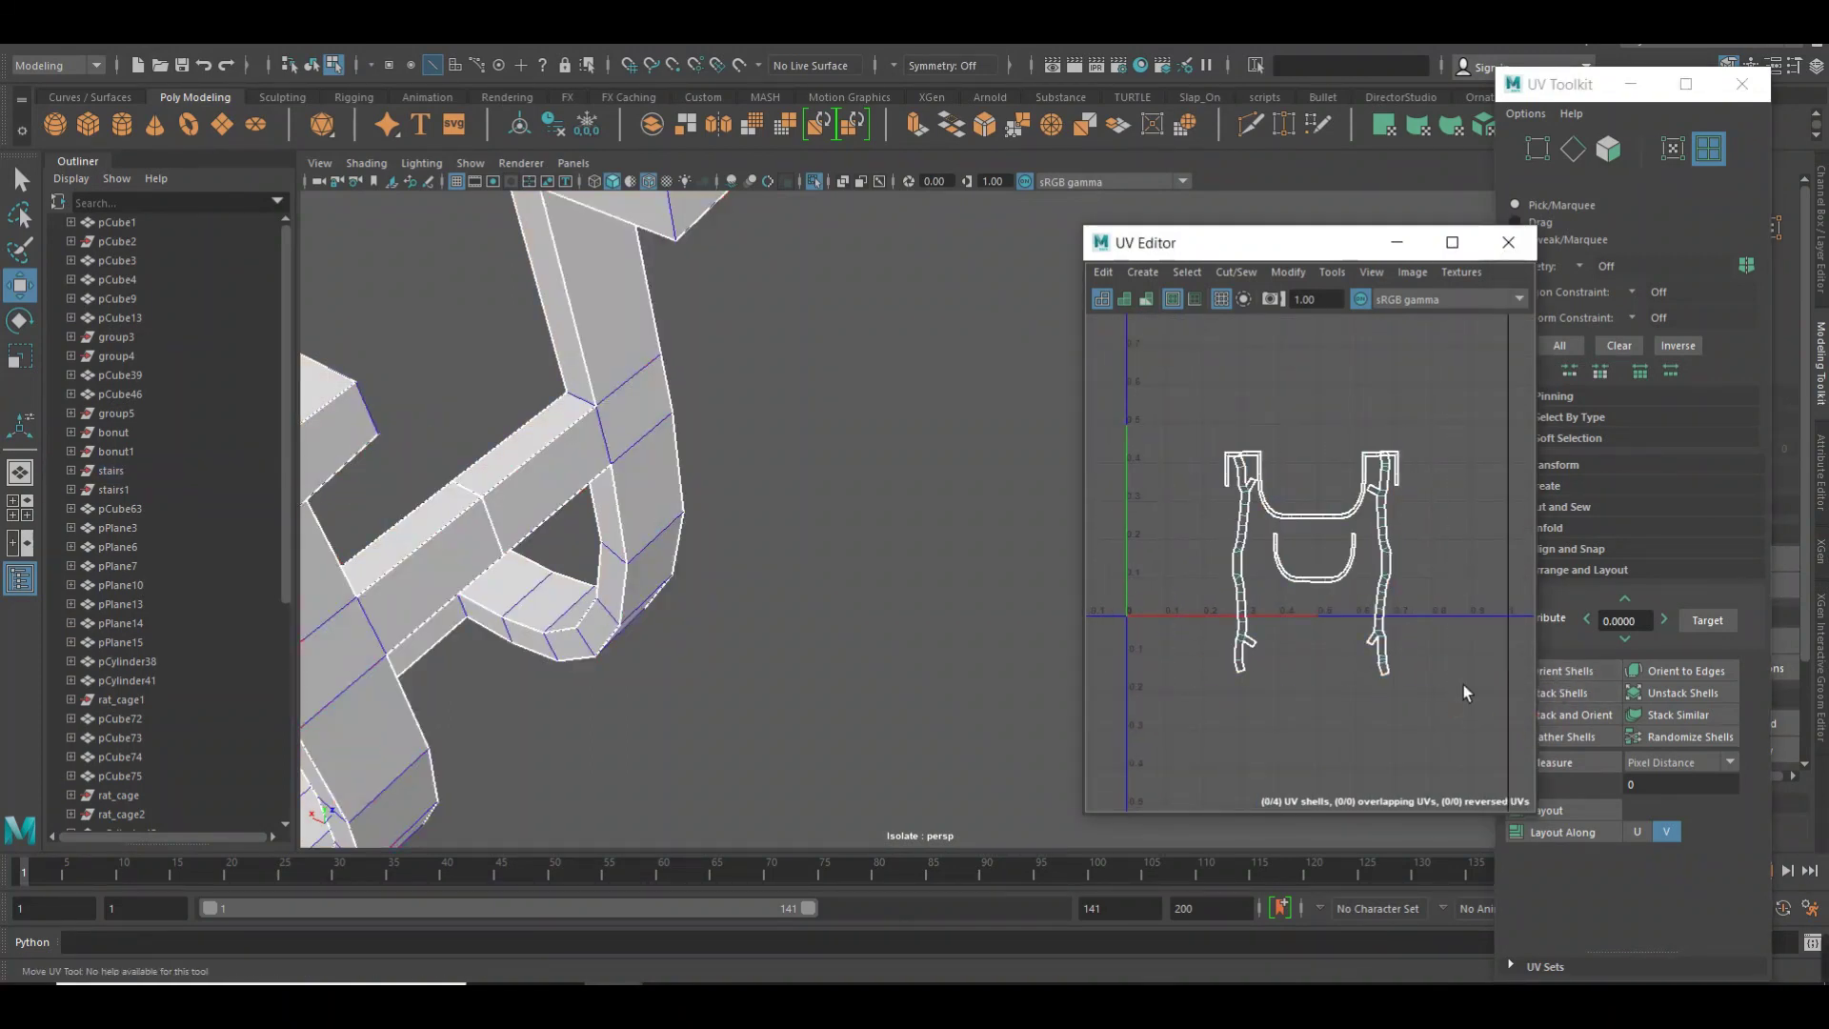
drag(1472, 732, 1178, 410)
click(1553, 653)
click(1572, 808)
click(1328, 676)
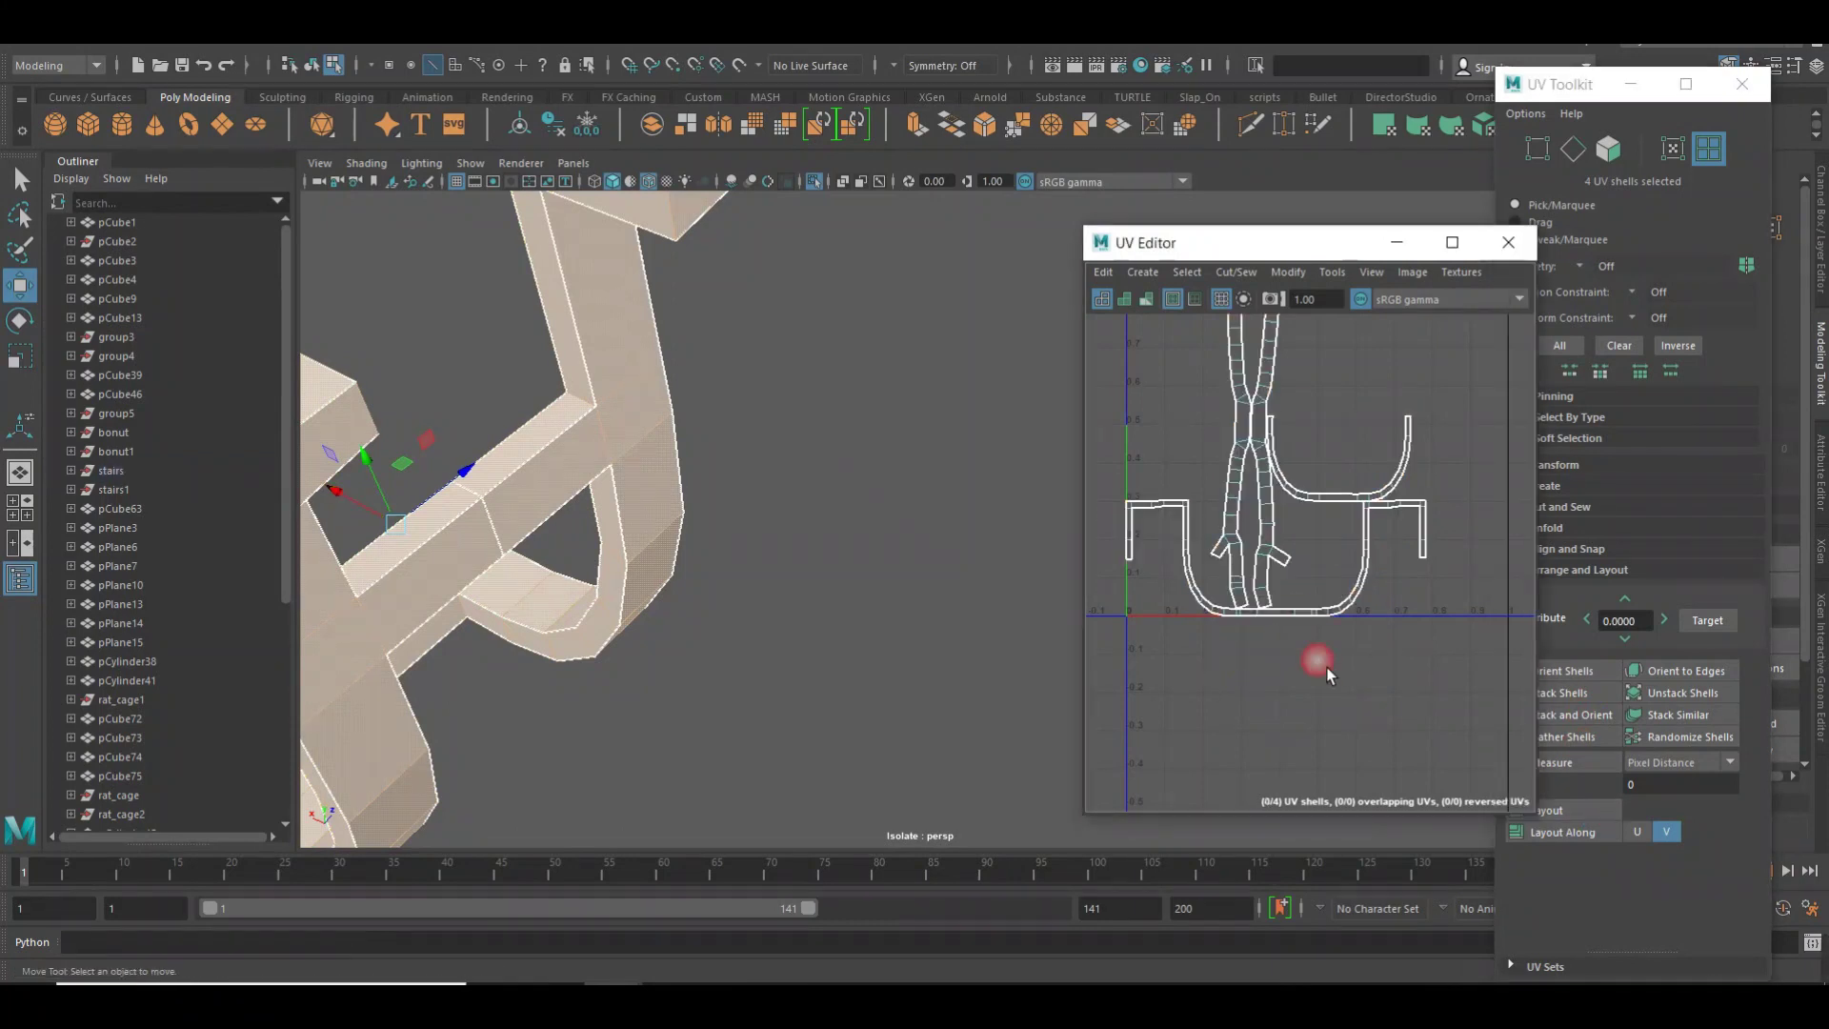
click(1237, 476)
Toggle the Checker Map on and back off to check the layout.
click(1462, 272)
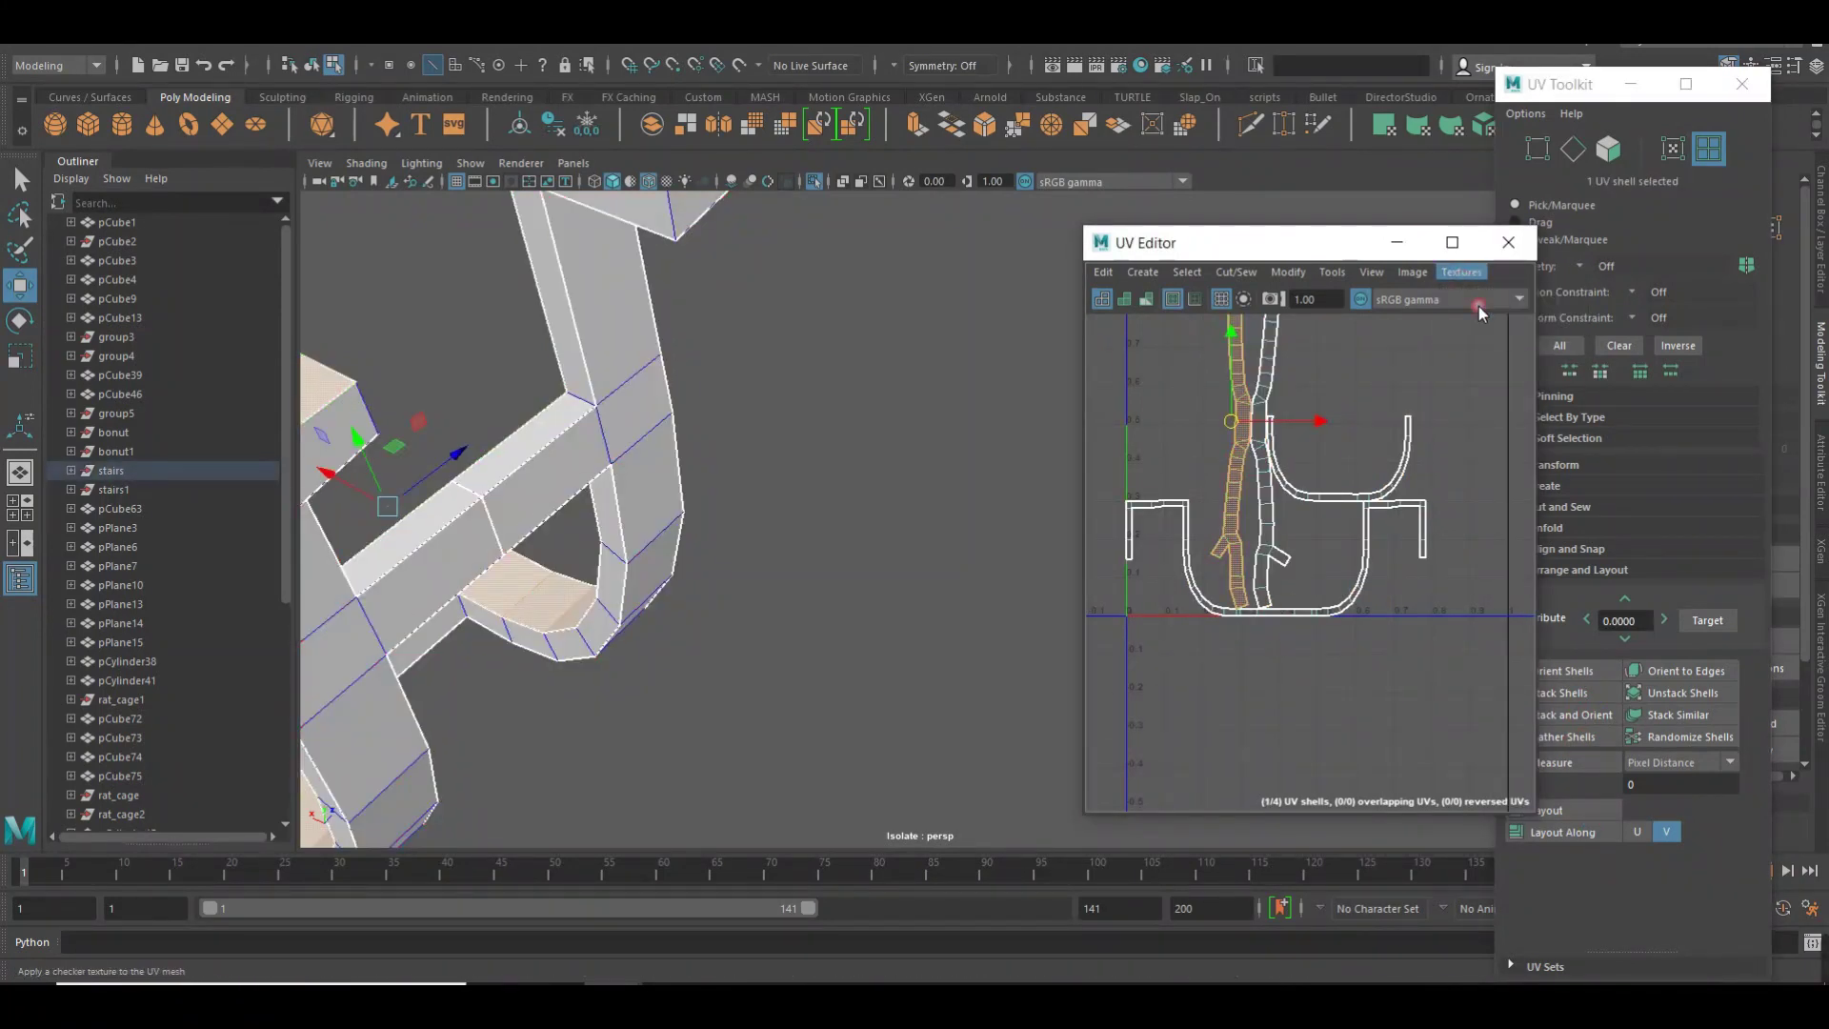
click(1486, 310)
click(1461, 272)
click(1486, 310)
scroll(1334, 591, up, 3)
scroll(1339, 626, up, 1)
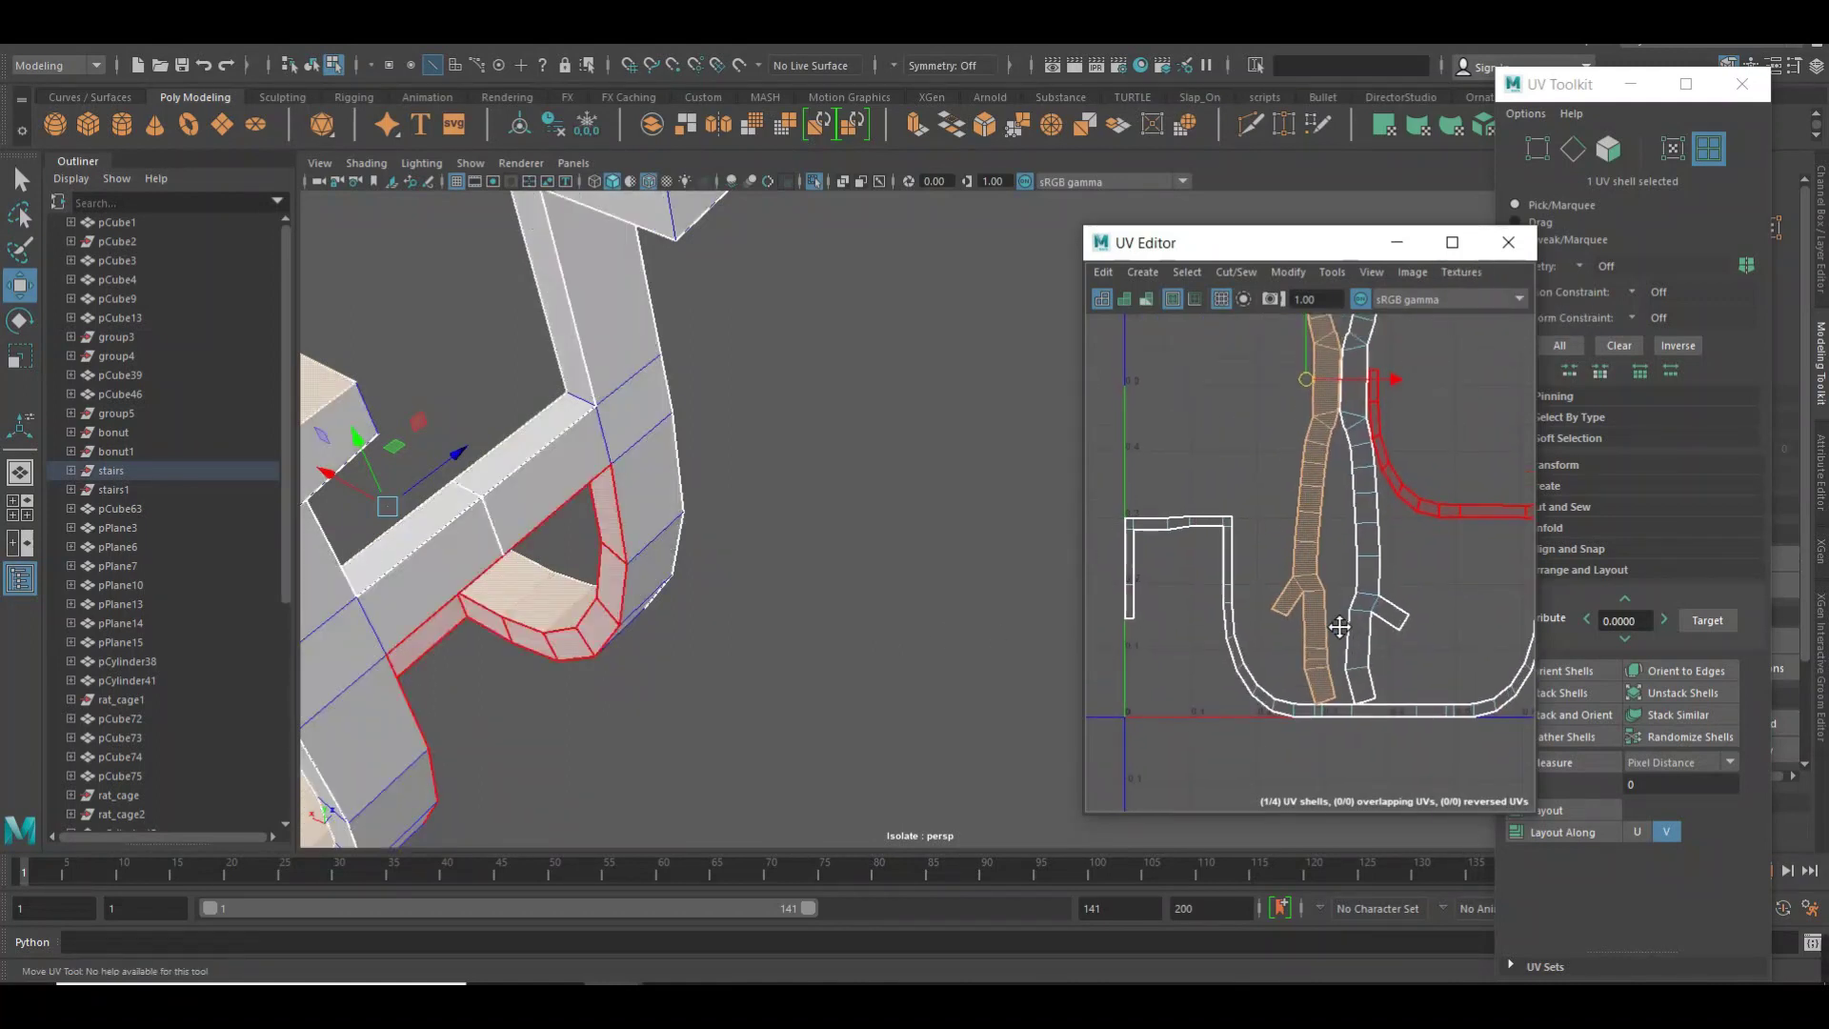
alt+middle_drag(1340, 626, 1327, 735)
click(1248, 637)
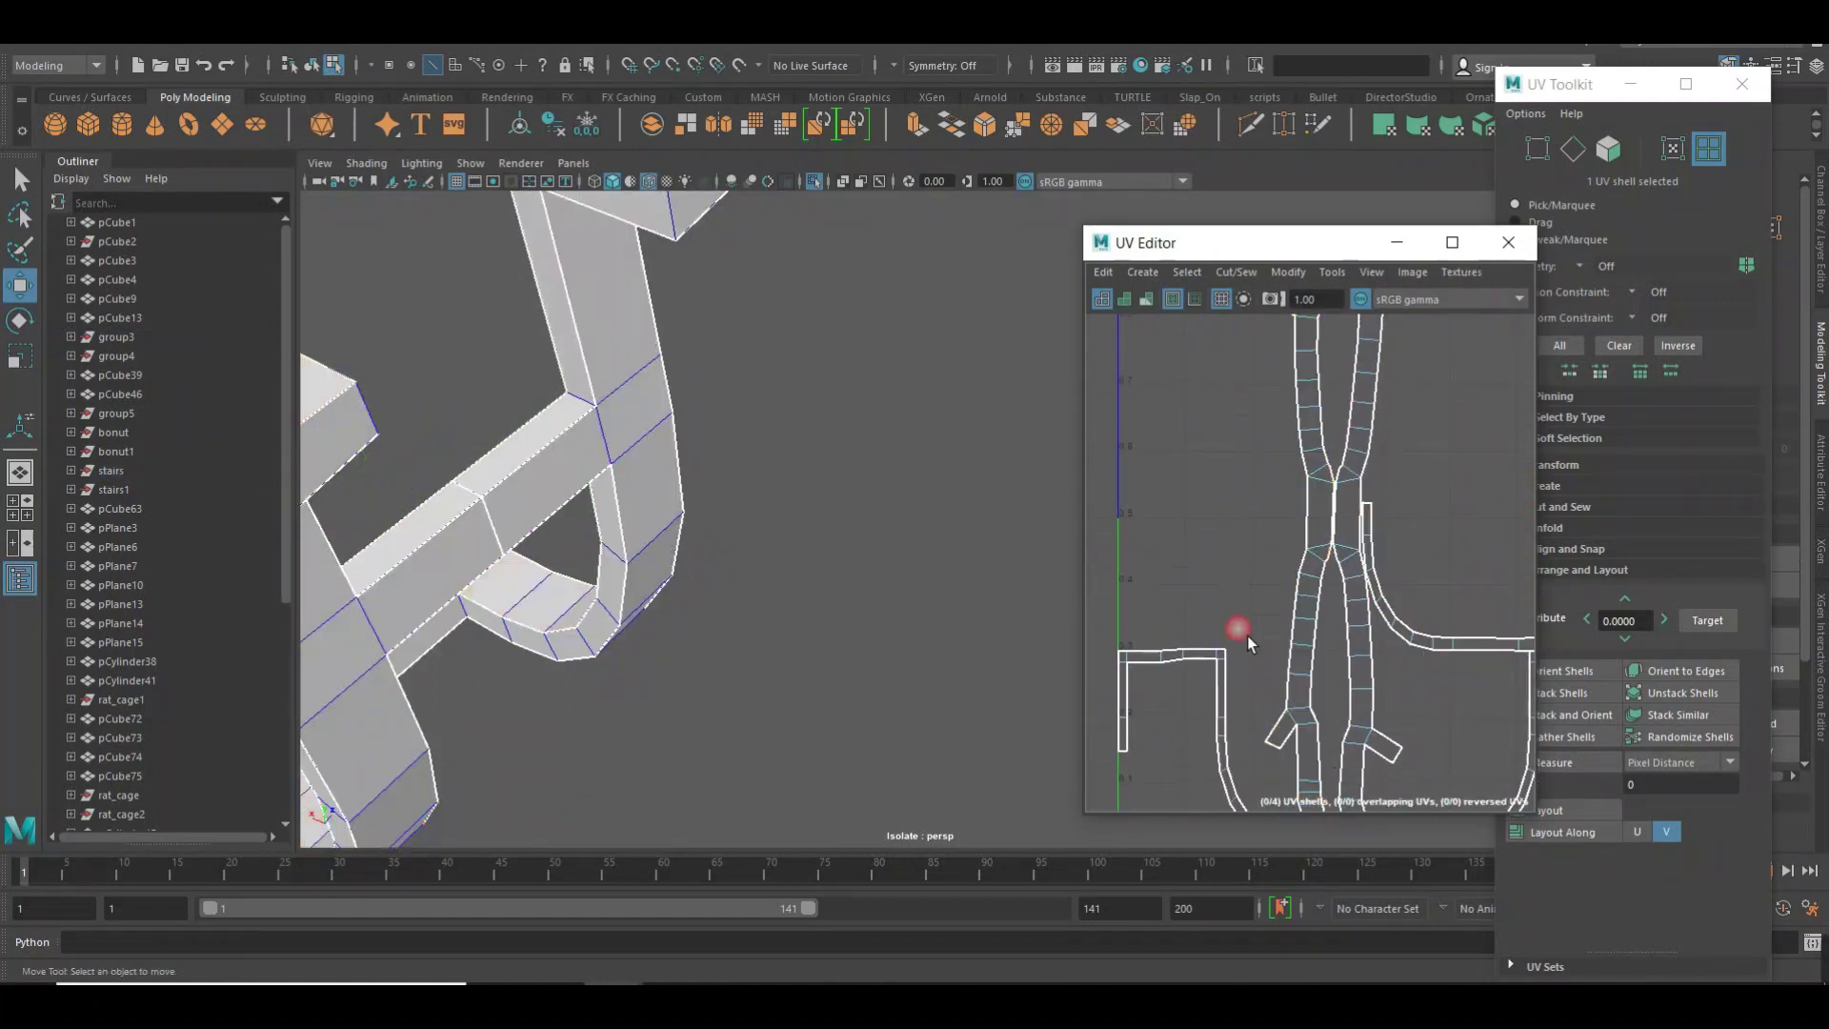
Straighten the left curved strip's faces into a vertical column with Straighten UVs.
click(1305, 643)
right_drag(1305, 644, 1309, 667)
click(1306, 667)
shift+right_click(1302, 667)
shift+click(1331, 481)
shift+double_click(1330, 473)
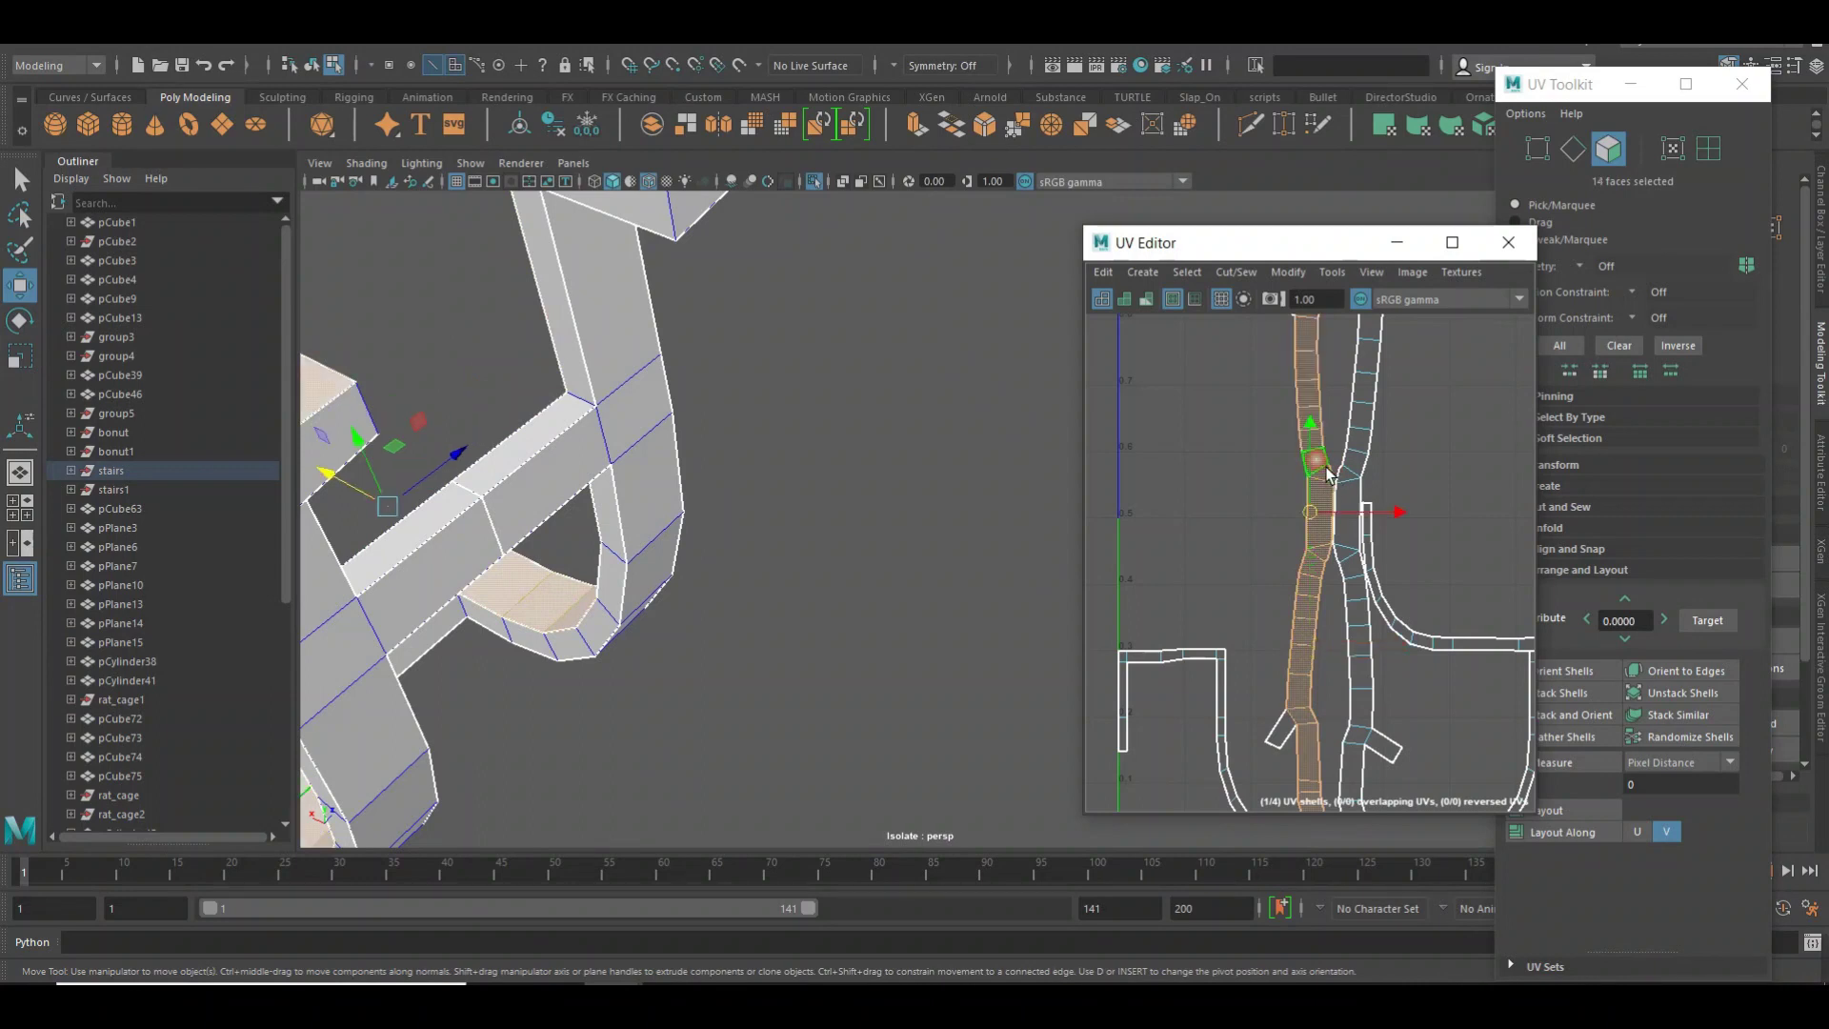
shift+right_click(1319, 467)
click(1372, 454)
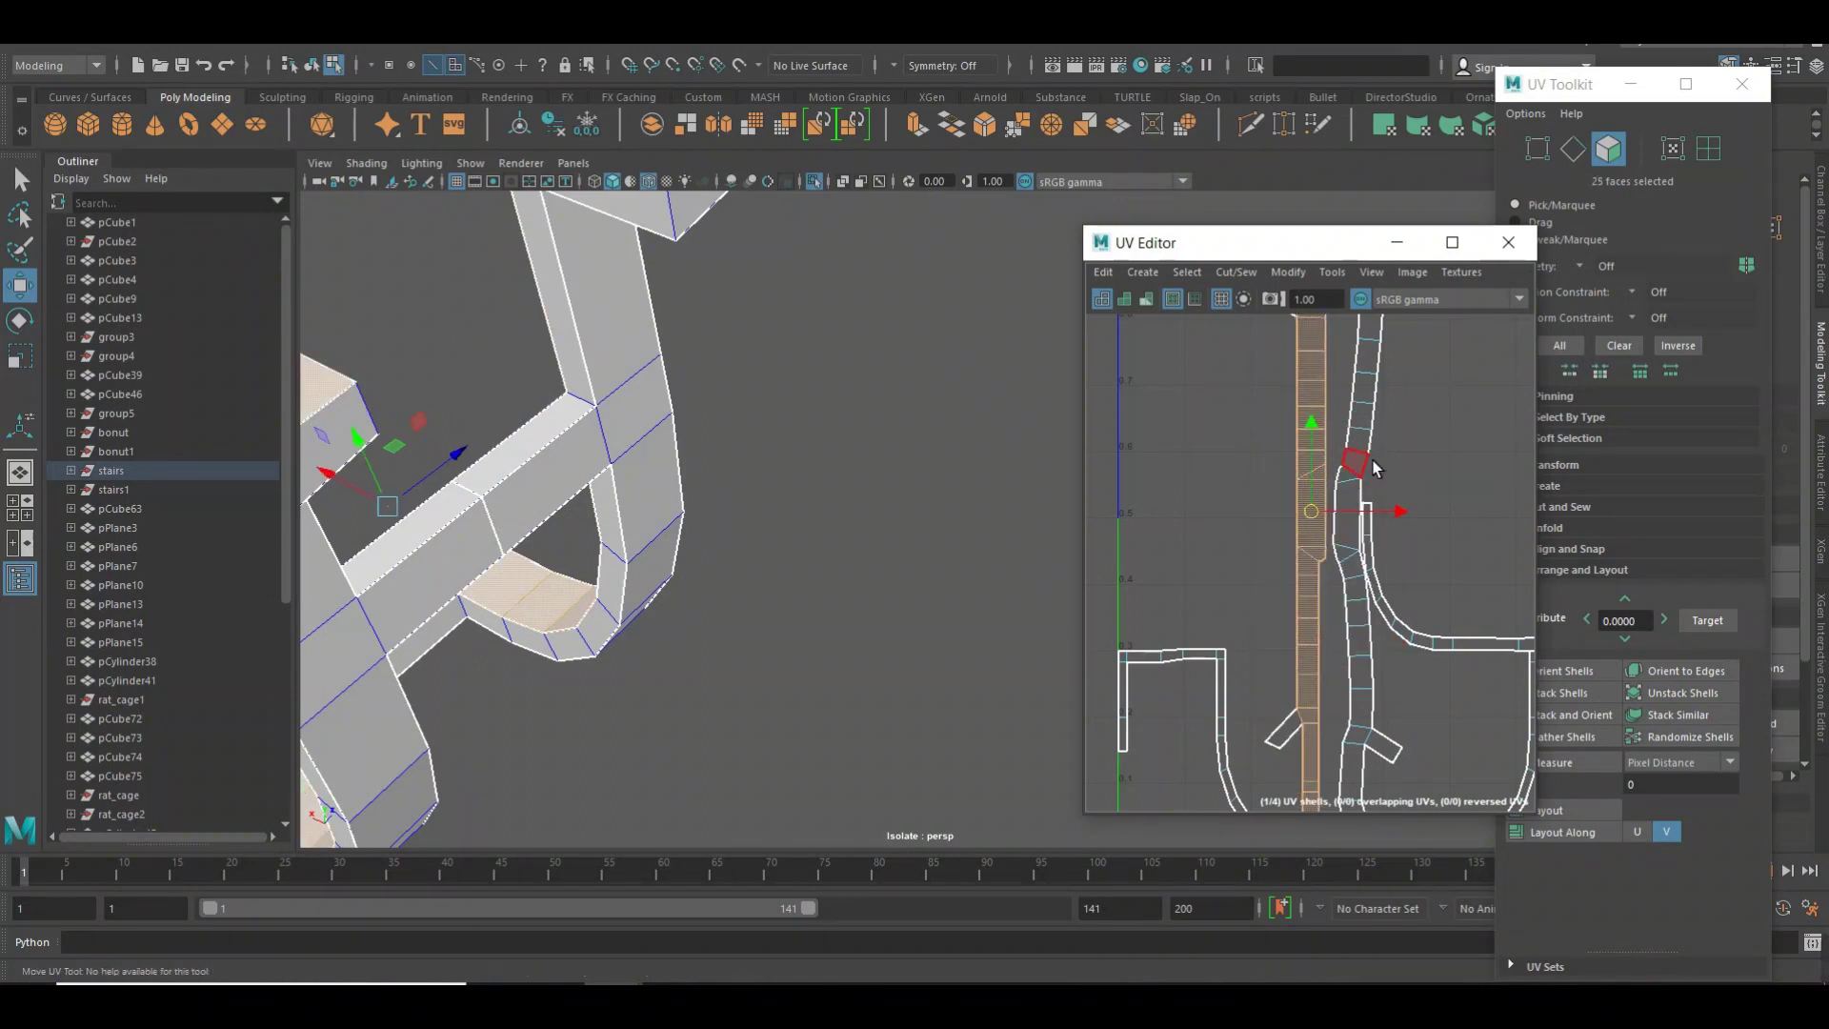
Straighten the right curved strip into a vertical column.
click(1370, 464)
click(1369, 422)
click(1429, 388)
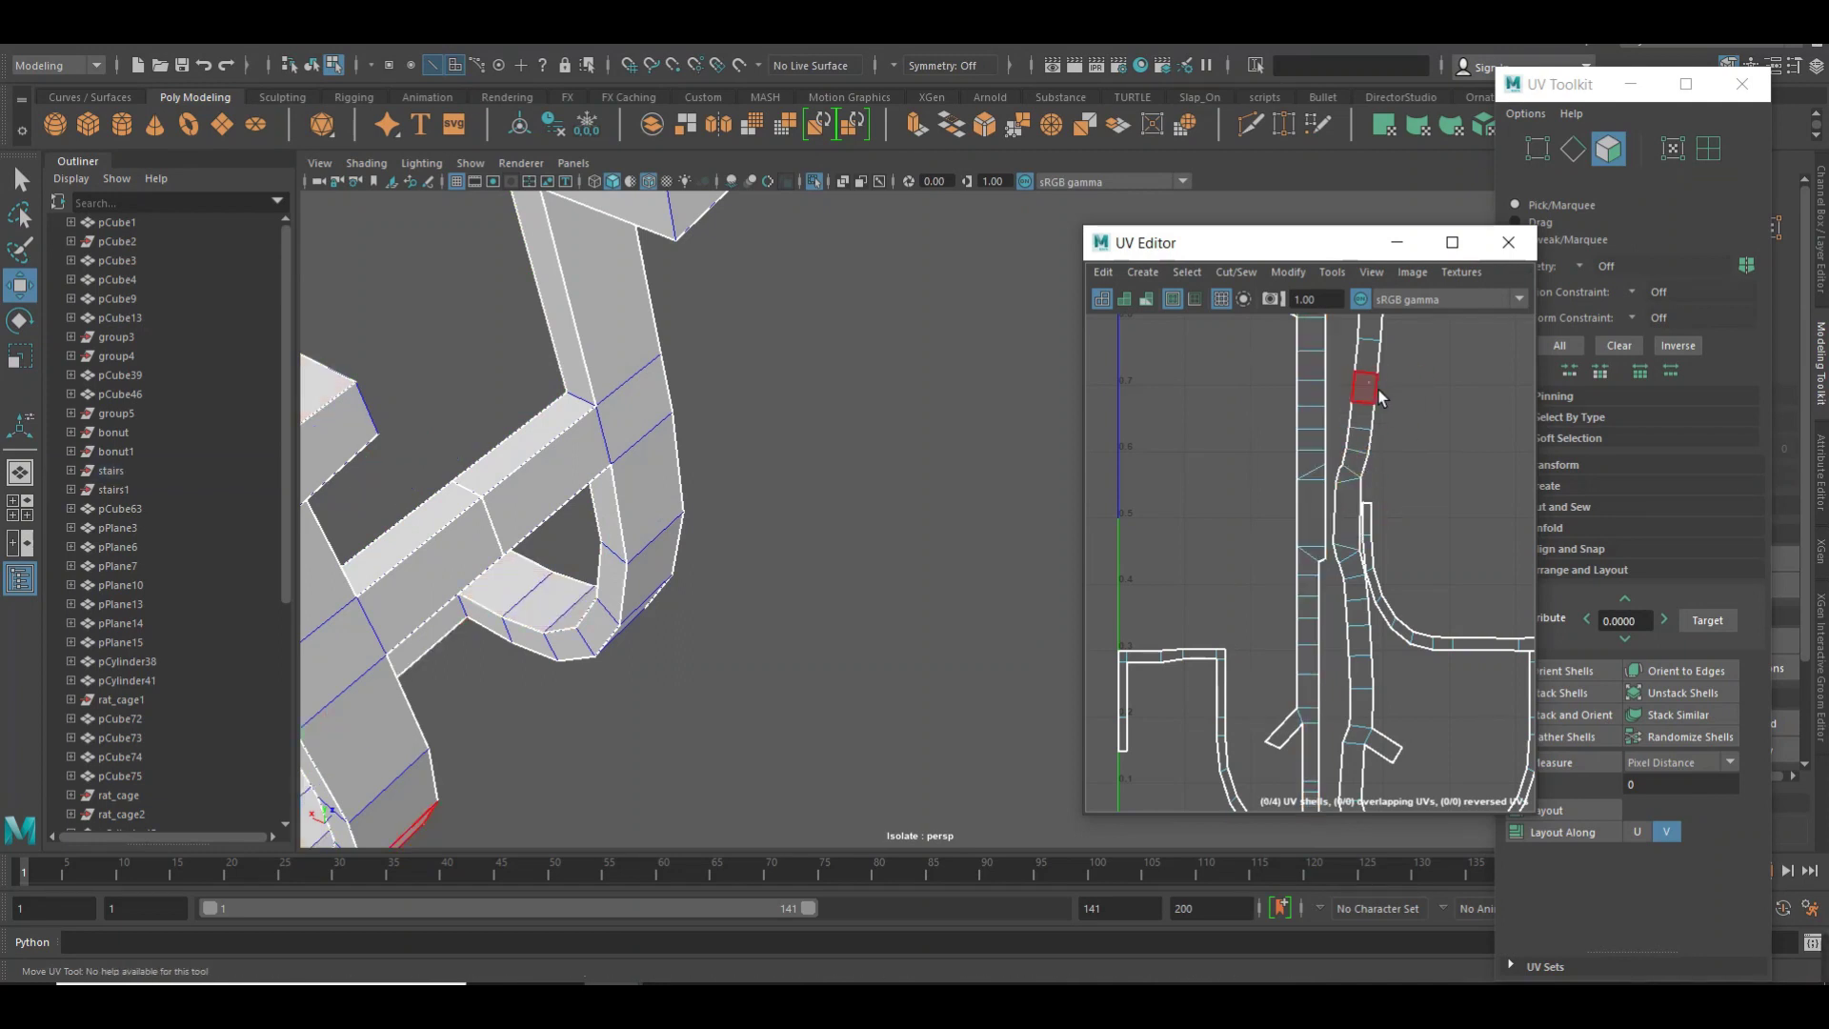
click(1378, 391)
click(1345, 552)
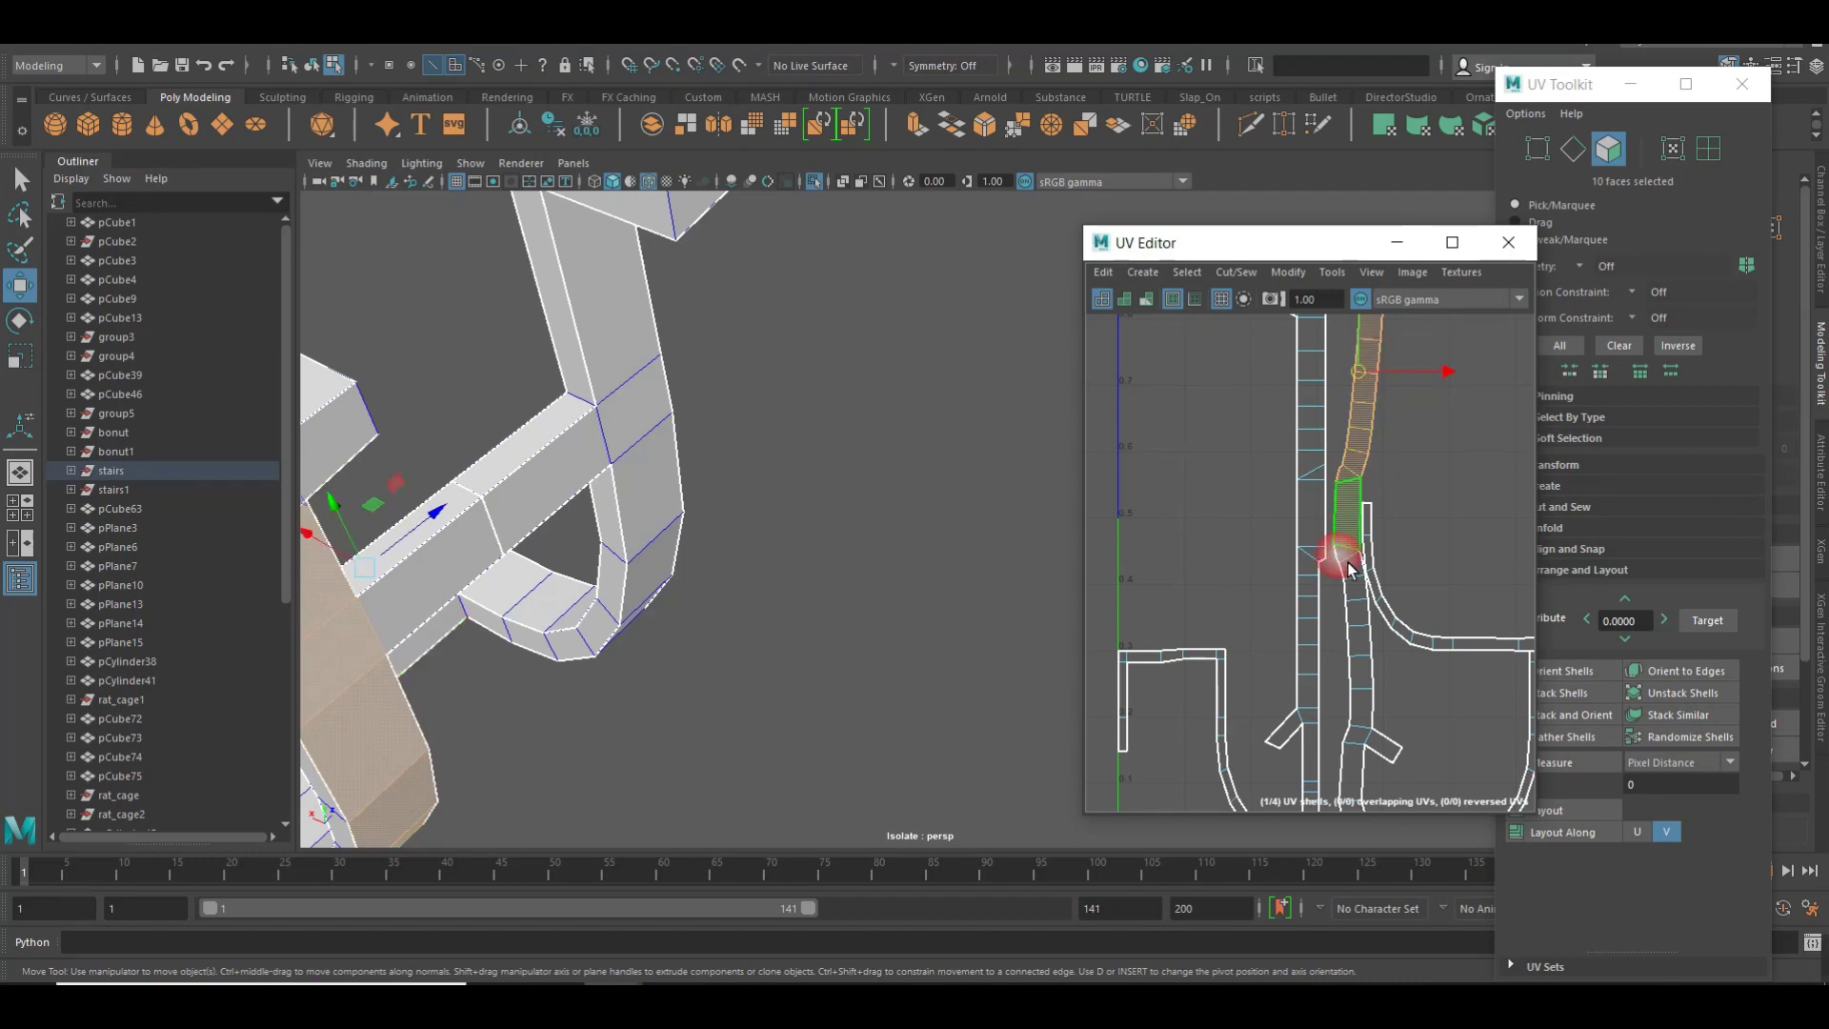
shift+click(1358, 577)
shift+right_drag(1353, 576, 1410, 543)
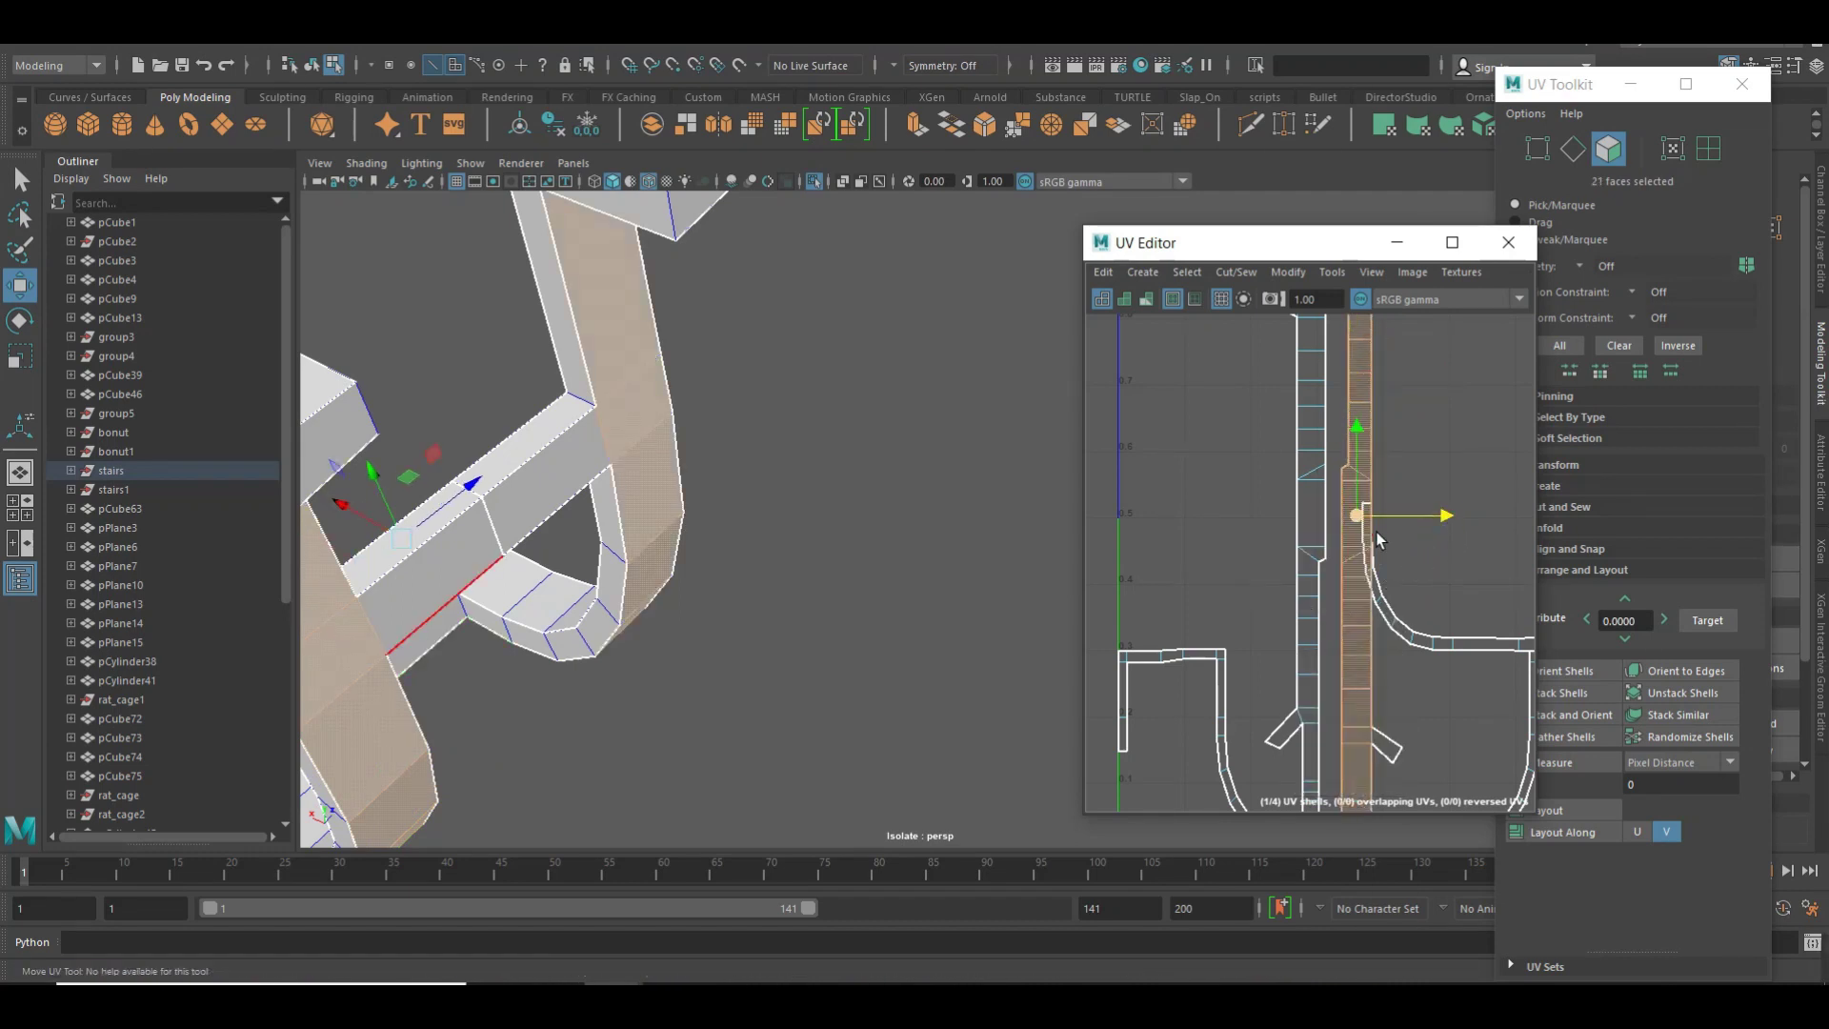
mouse_move(1377, 539)
right_down()
mouse_move(1425, 506)
mouse_move(1315, 493)
right_up()
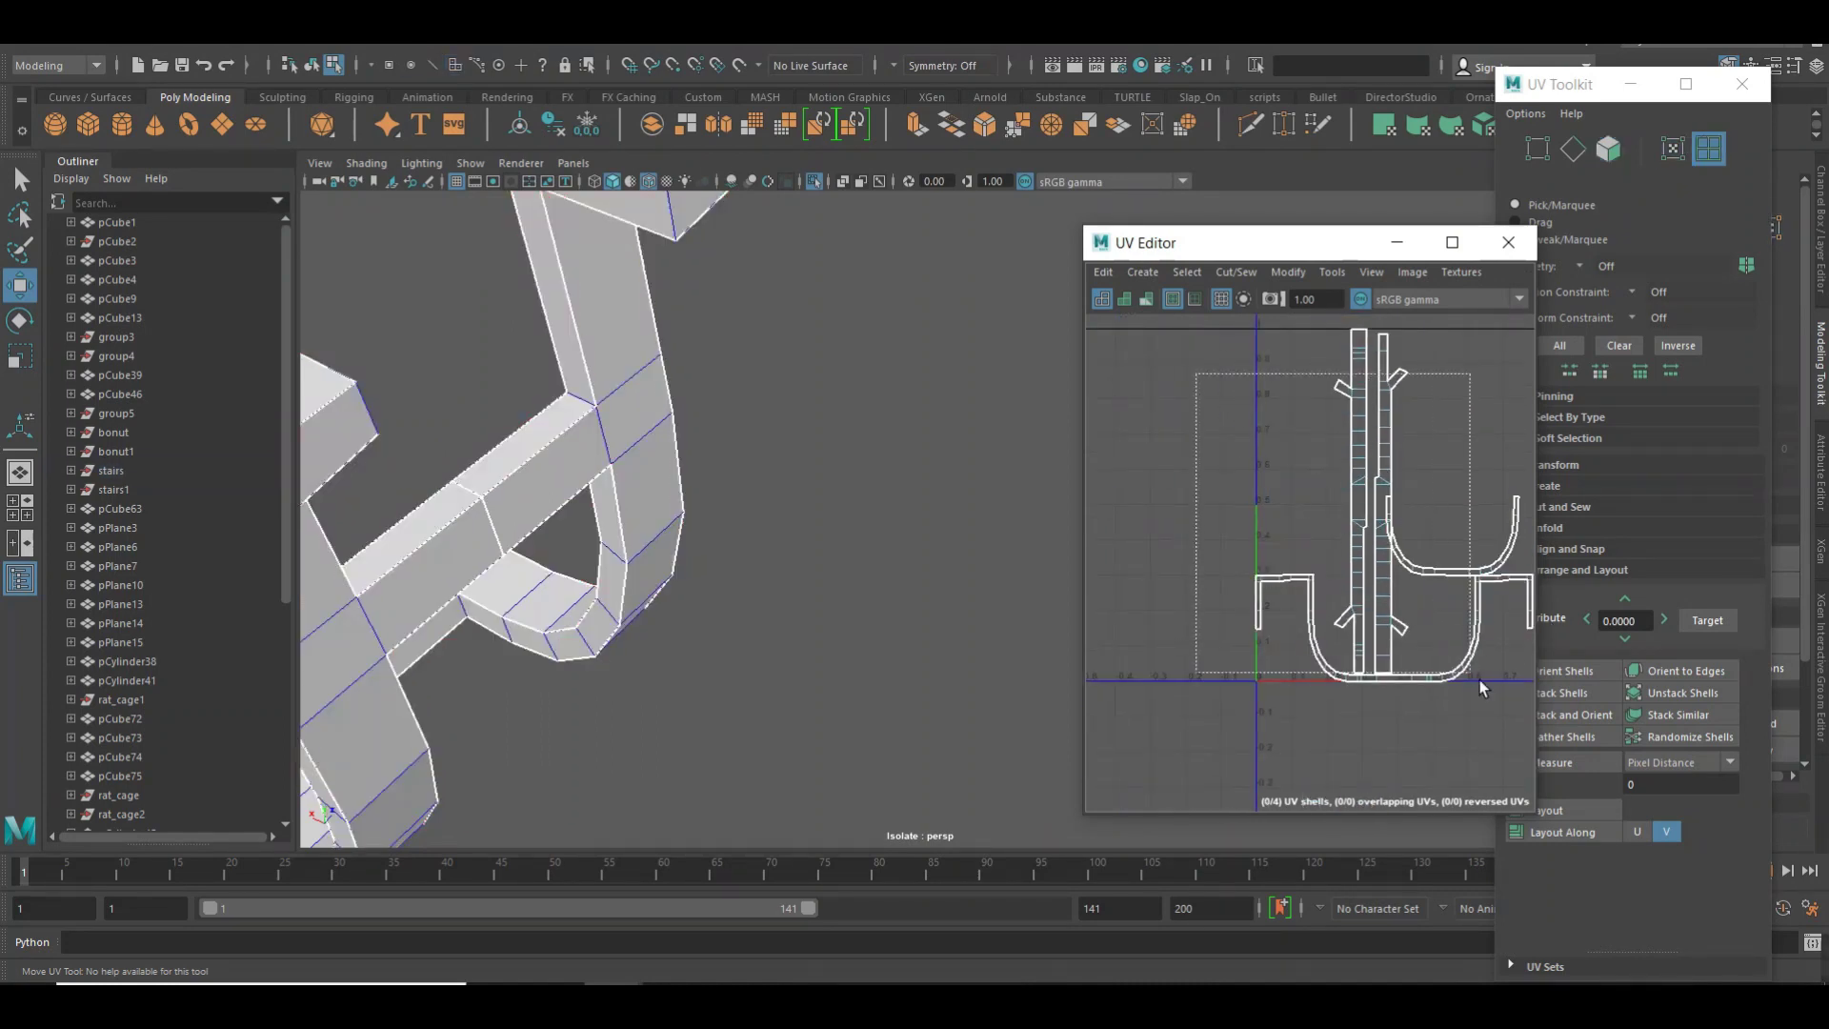
Orient all four stairs UV shells upright and lay them out within 0–1 space.
drag(1479, 682, 1479, 683)
click(1569, 669)
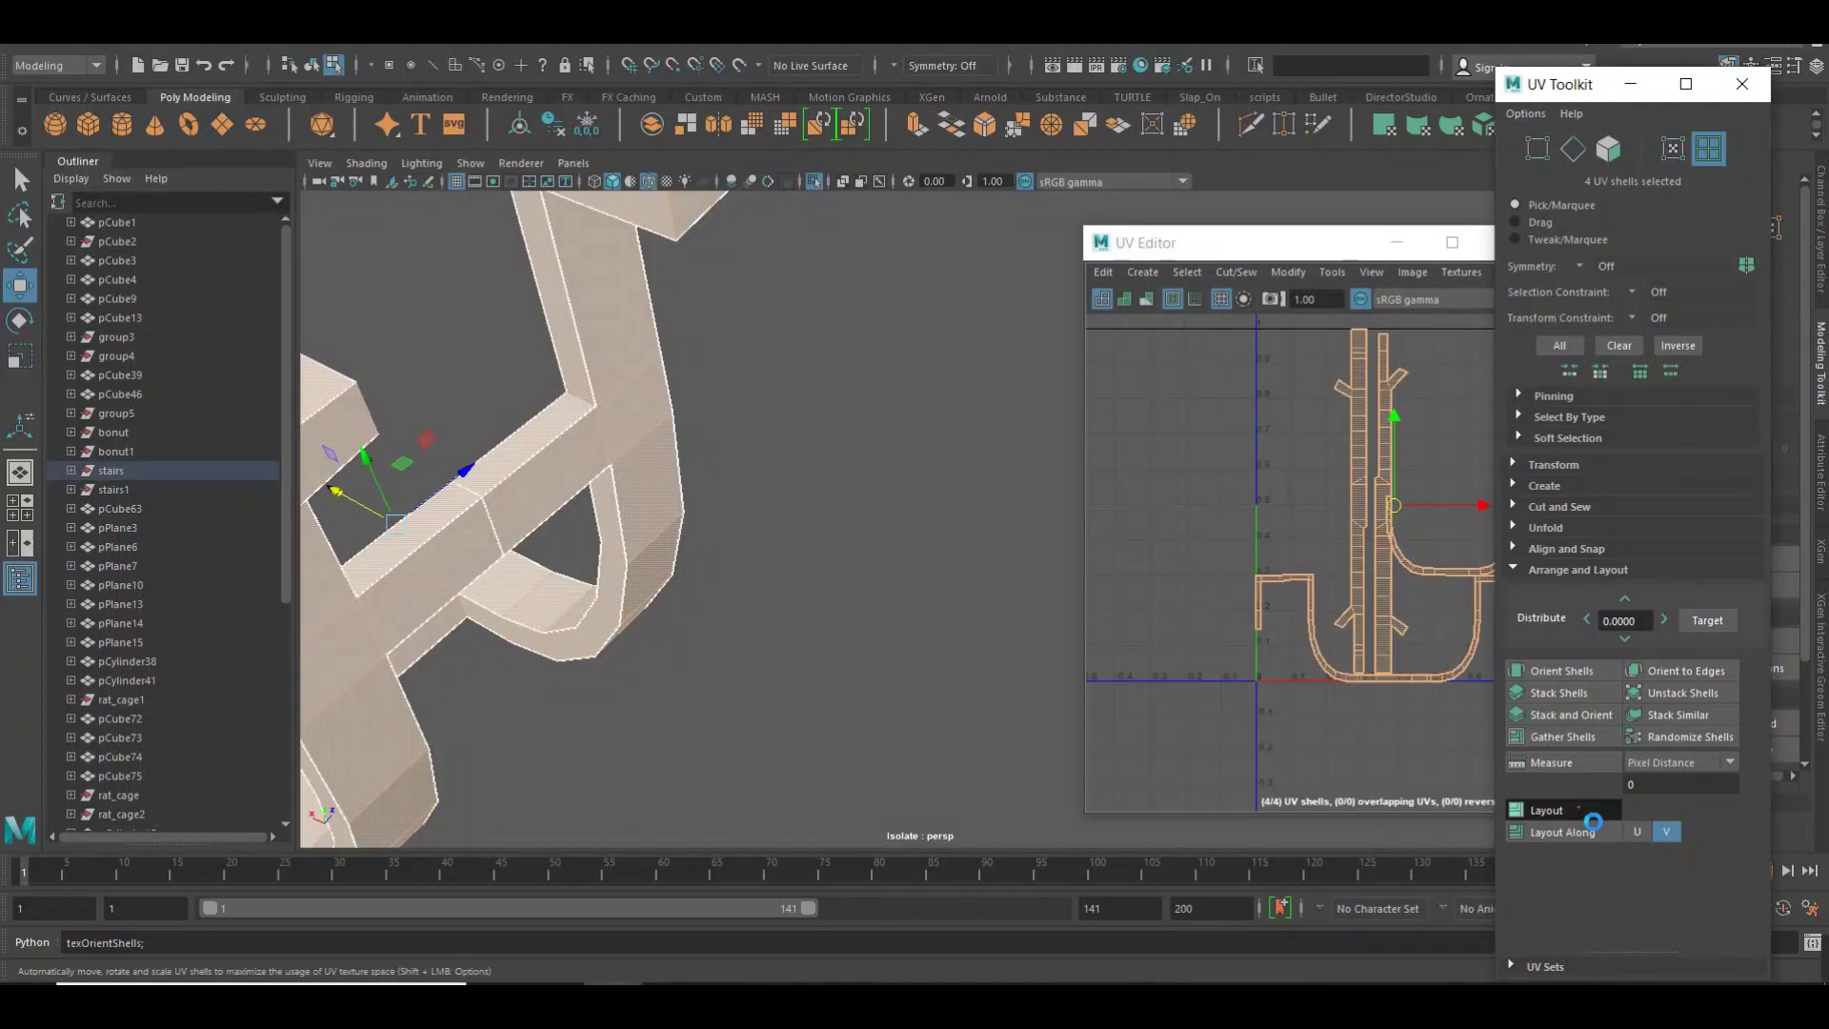
click(1396, 747)
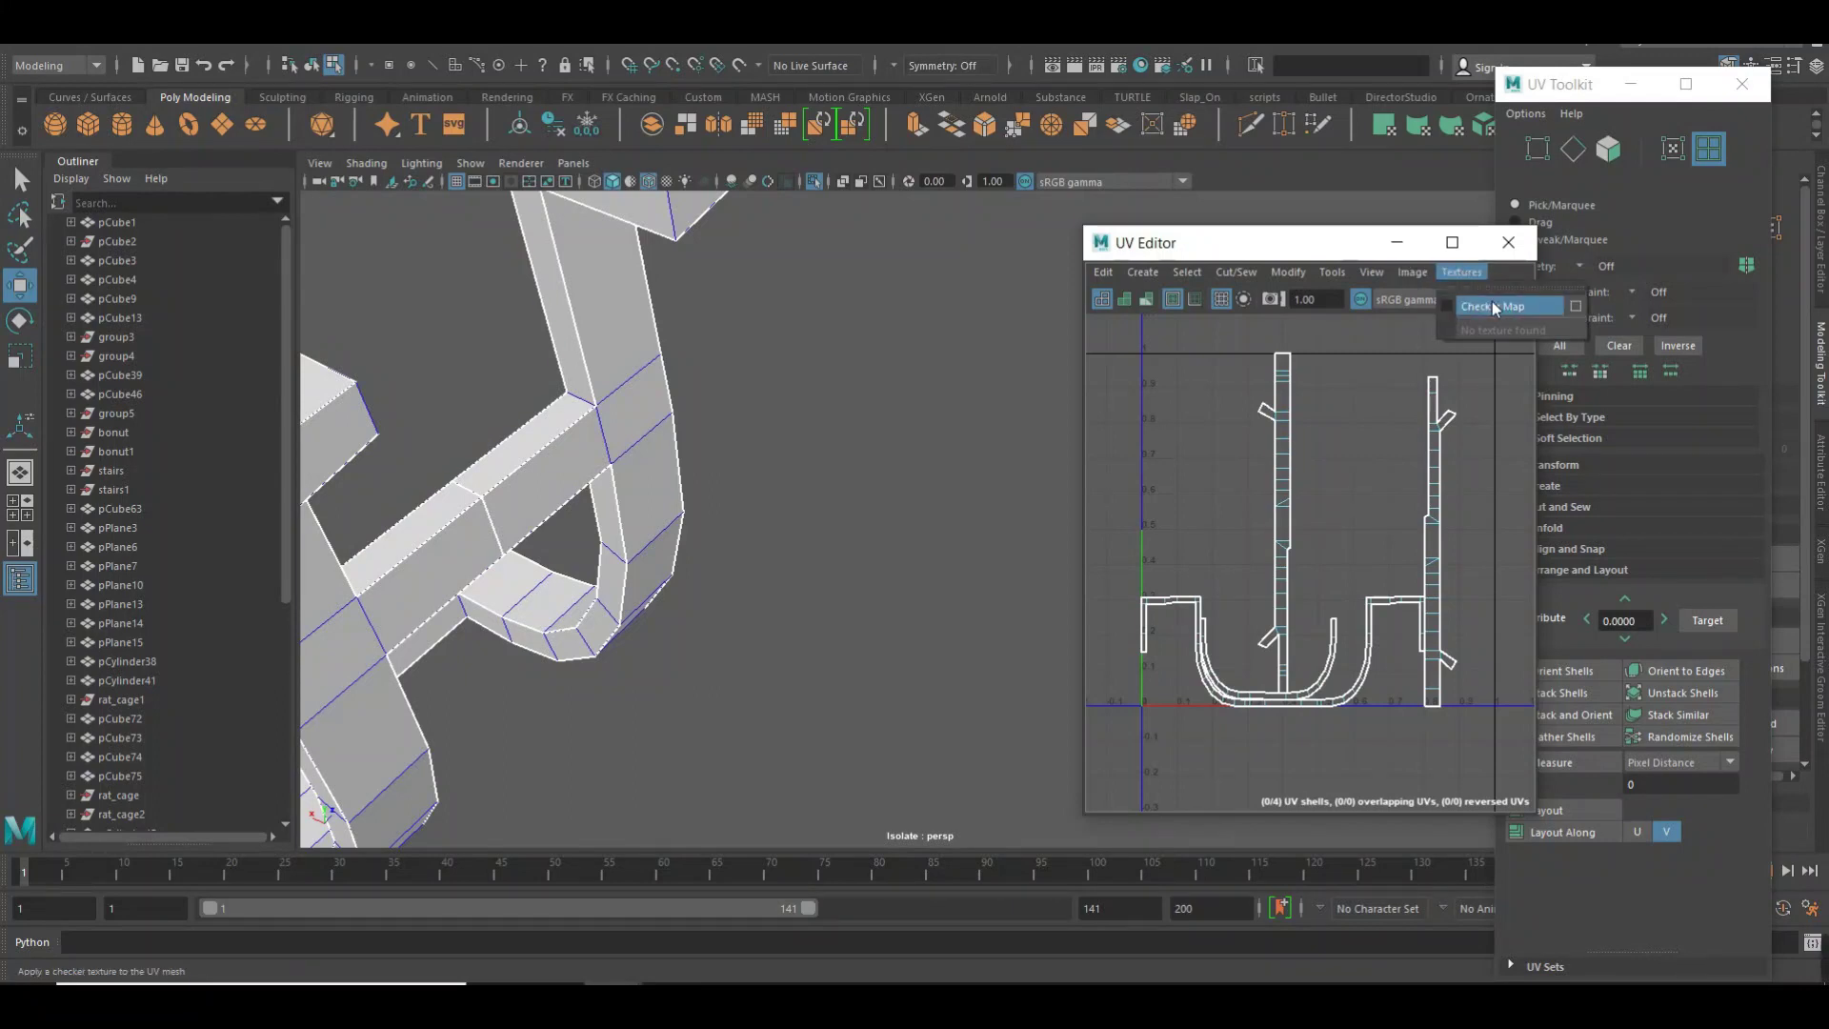
Check the layout with a checker map, remove it, and zoom in on the branched shell.
click(1495, 307)
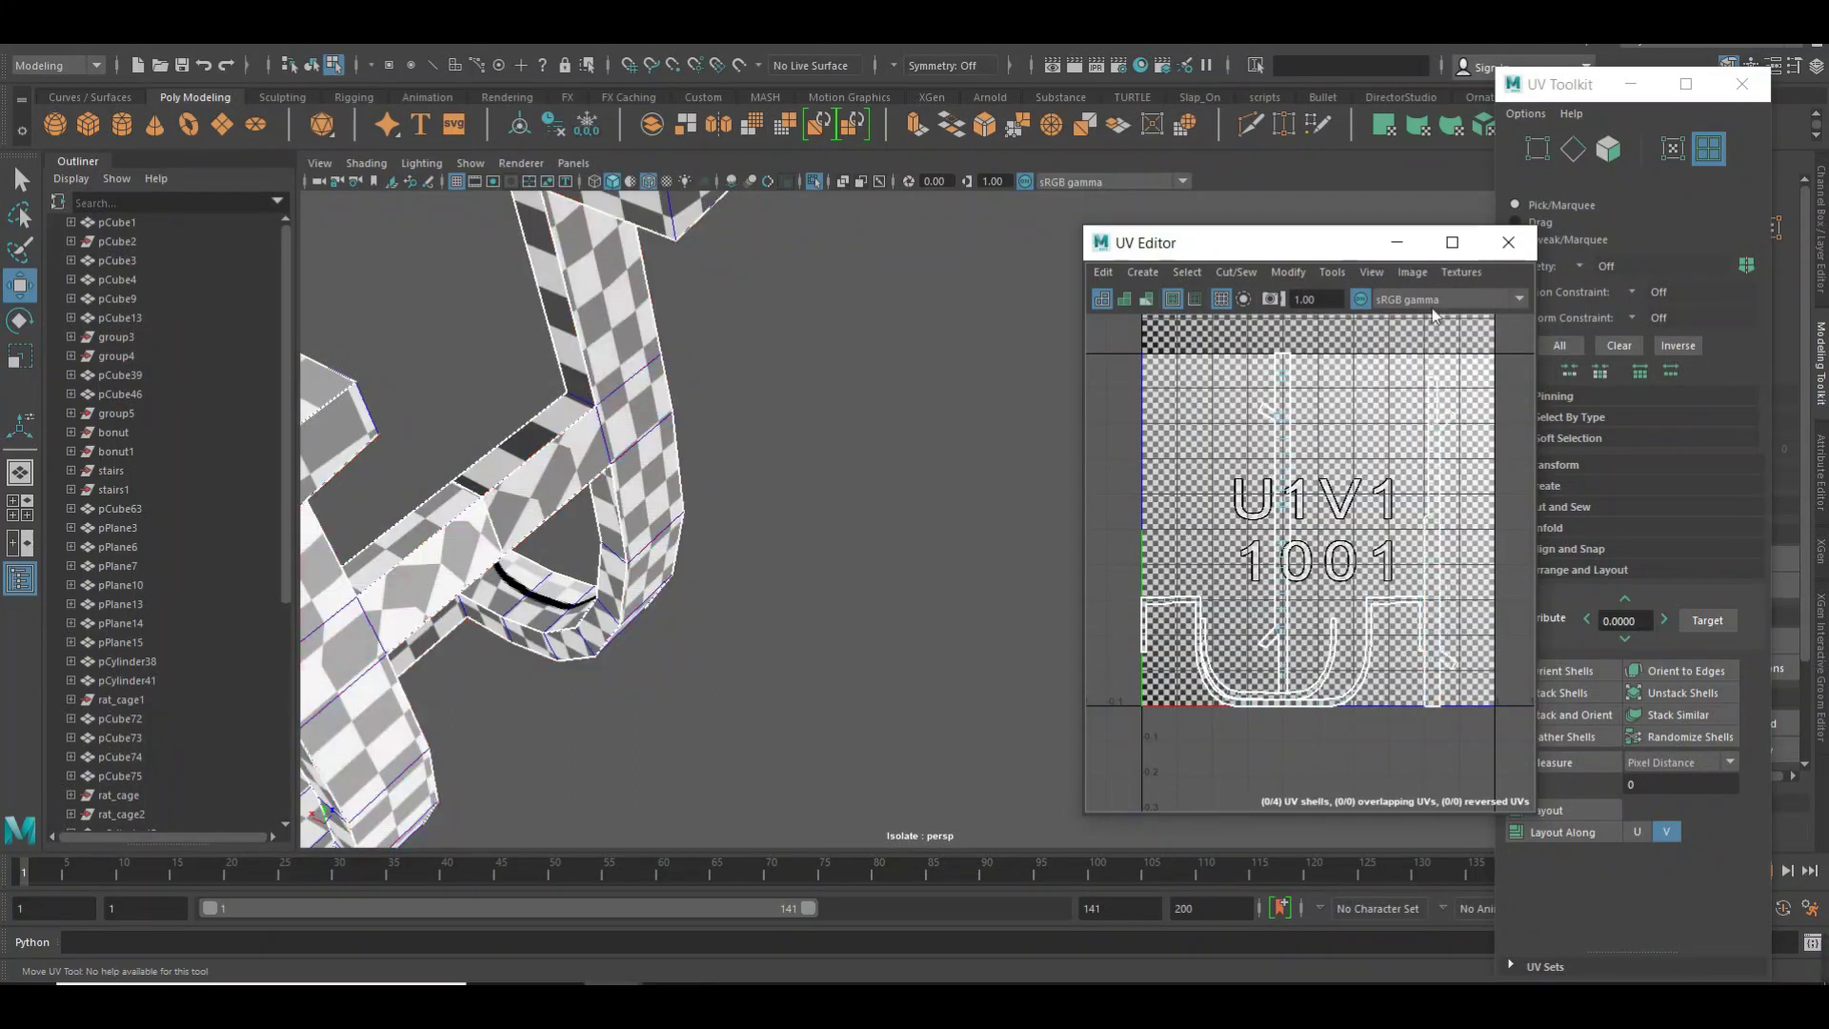
click(1455, 271)
click(1469, 303)
scroll(1313, 538, up, 2)
scroll(1473, 515, up, 2)
alt+middle_drag(1449, 604, 1282, 671)
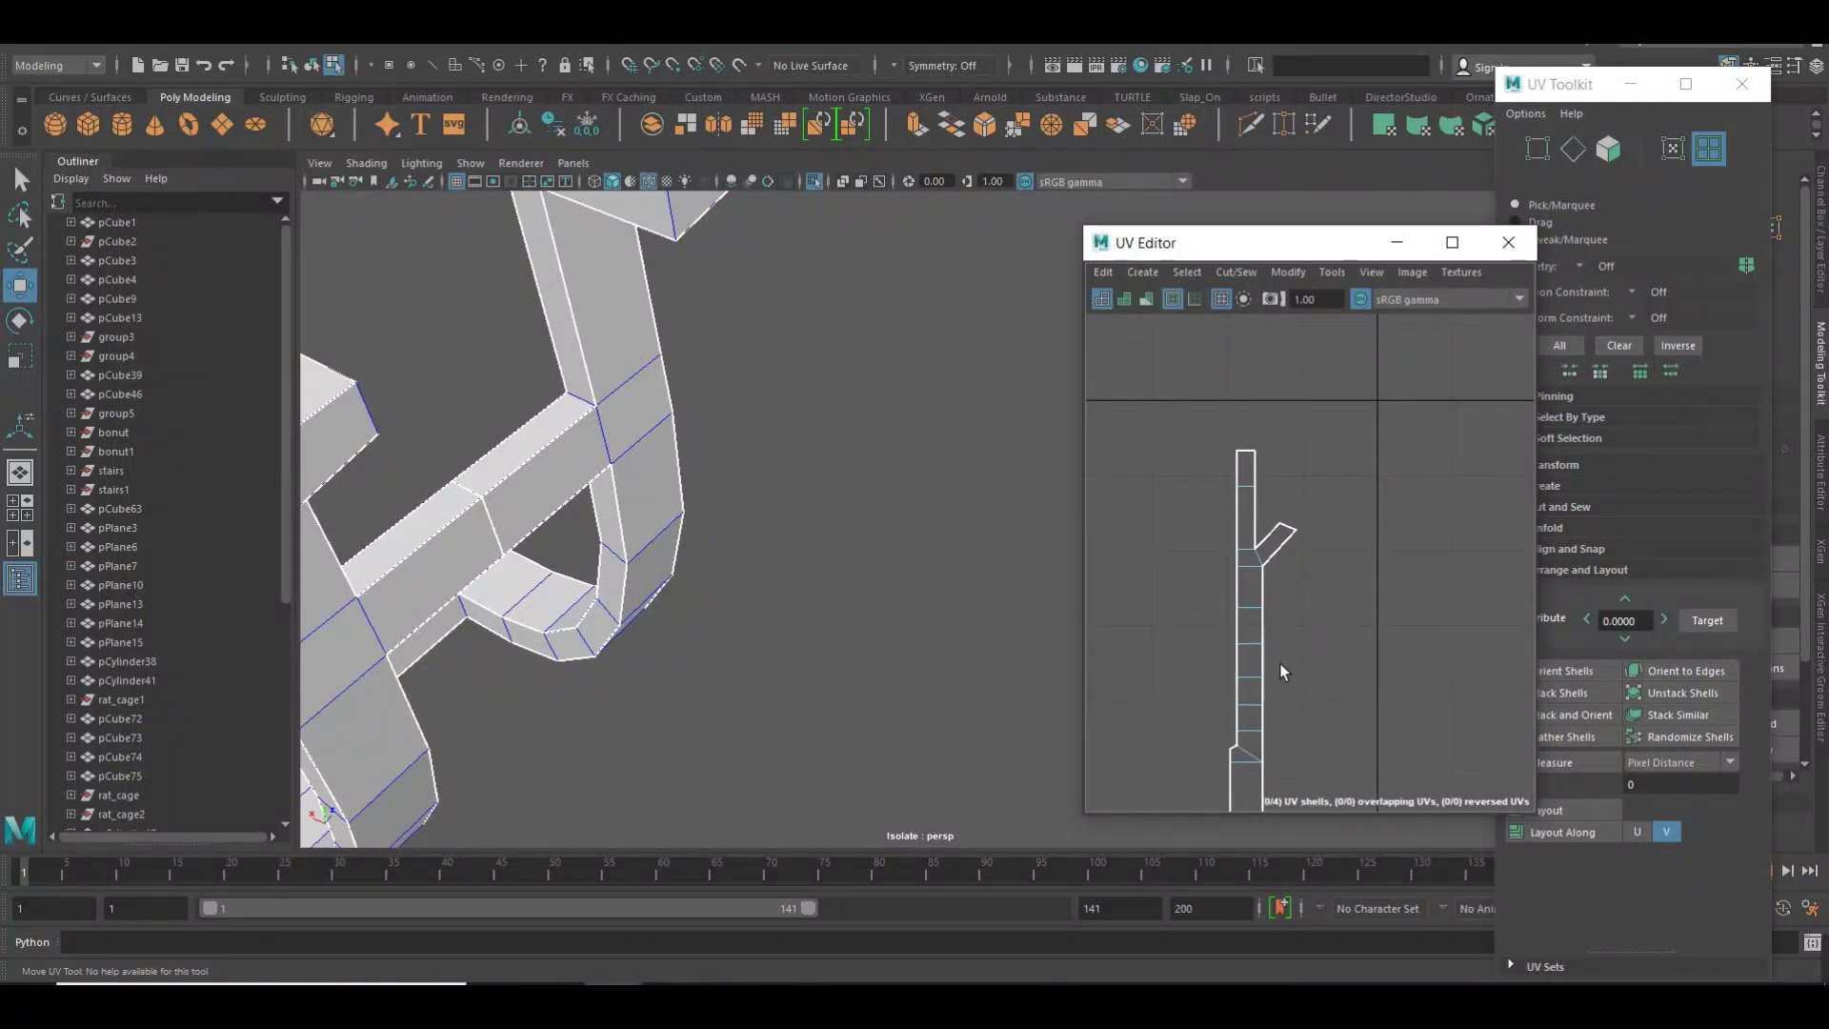
right_drag(1277, 552, 1229, 538)
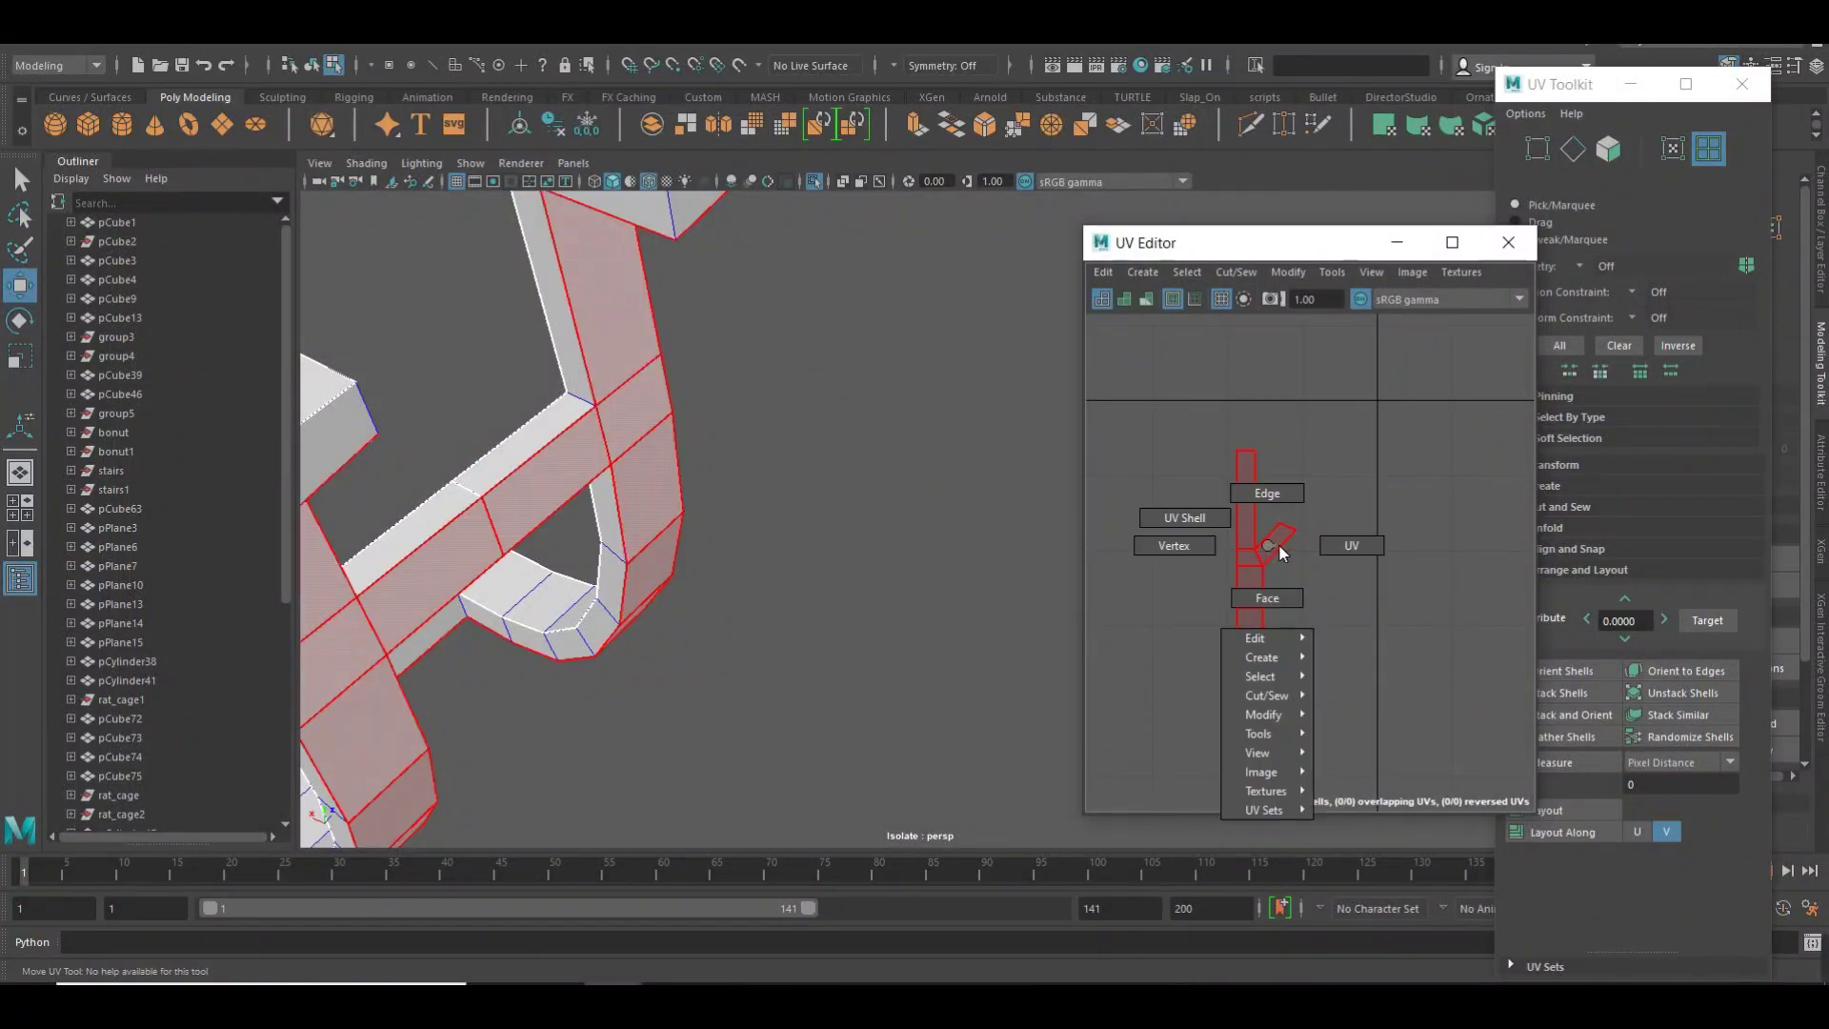
Leave component editing, select the stairs, and orbit around the whole carriage.
mouse_move(645, 438)
right_down()
mouse_move(804, 425)
mouse_move(551, 461)
right_up()
alt+drag(551, 461, 564, 591)
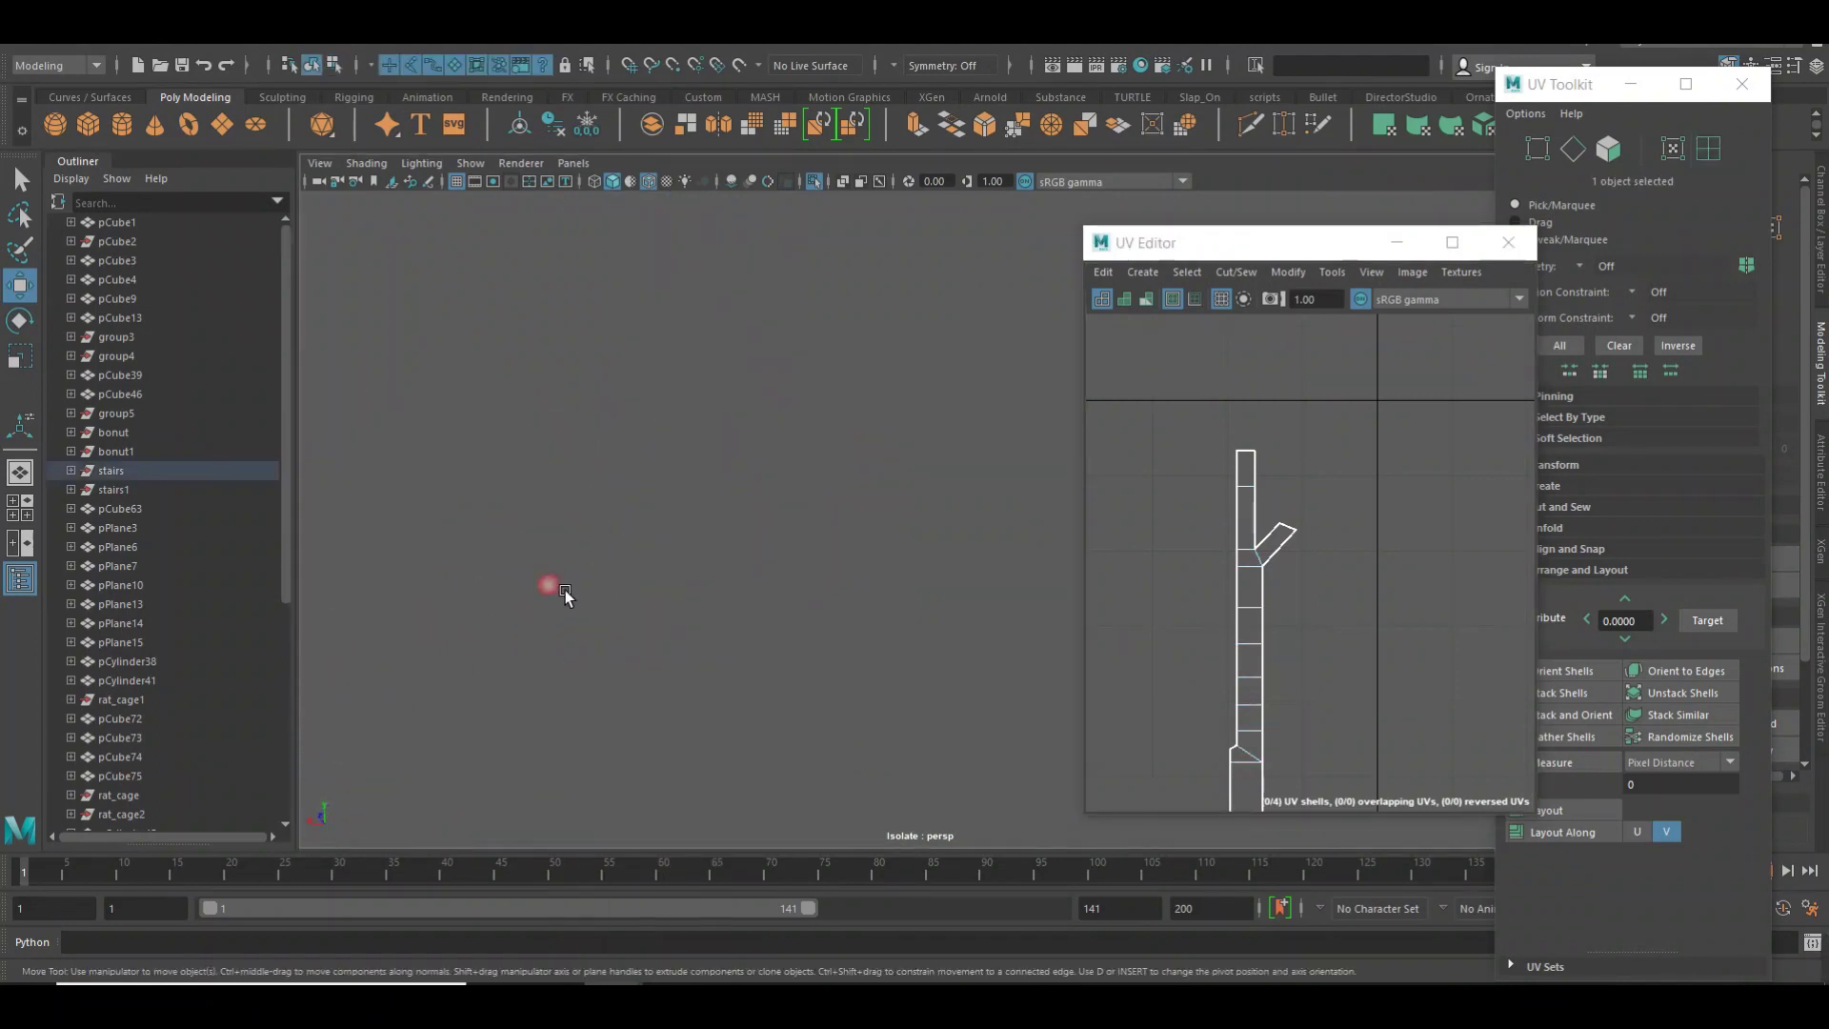
scroll(837, 187, up, 5)
scroll(752, 610, down, 5)
mouse_move(776, 612)
alt+mouse_down()
mouse_move(645, 631)
mouse_move(534, 572)
alt+mouse_up()
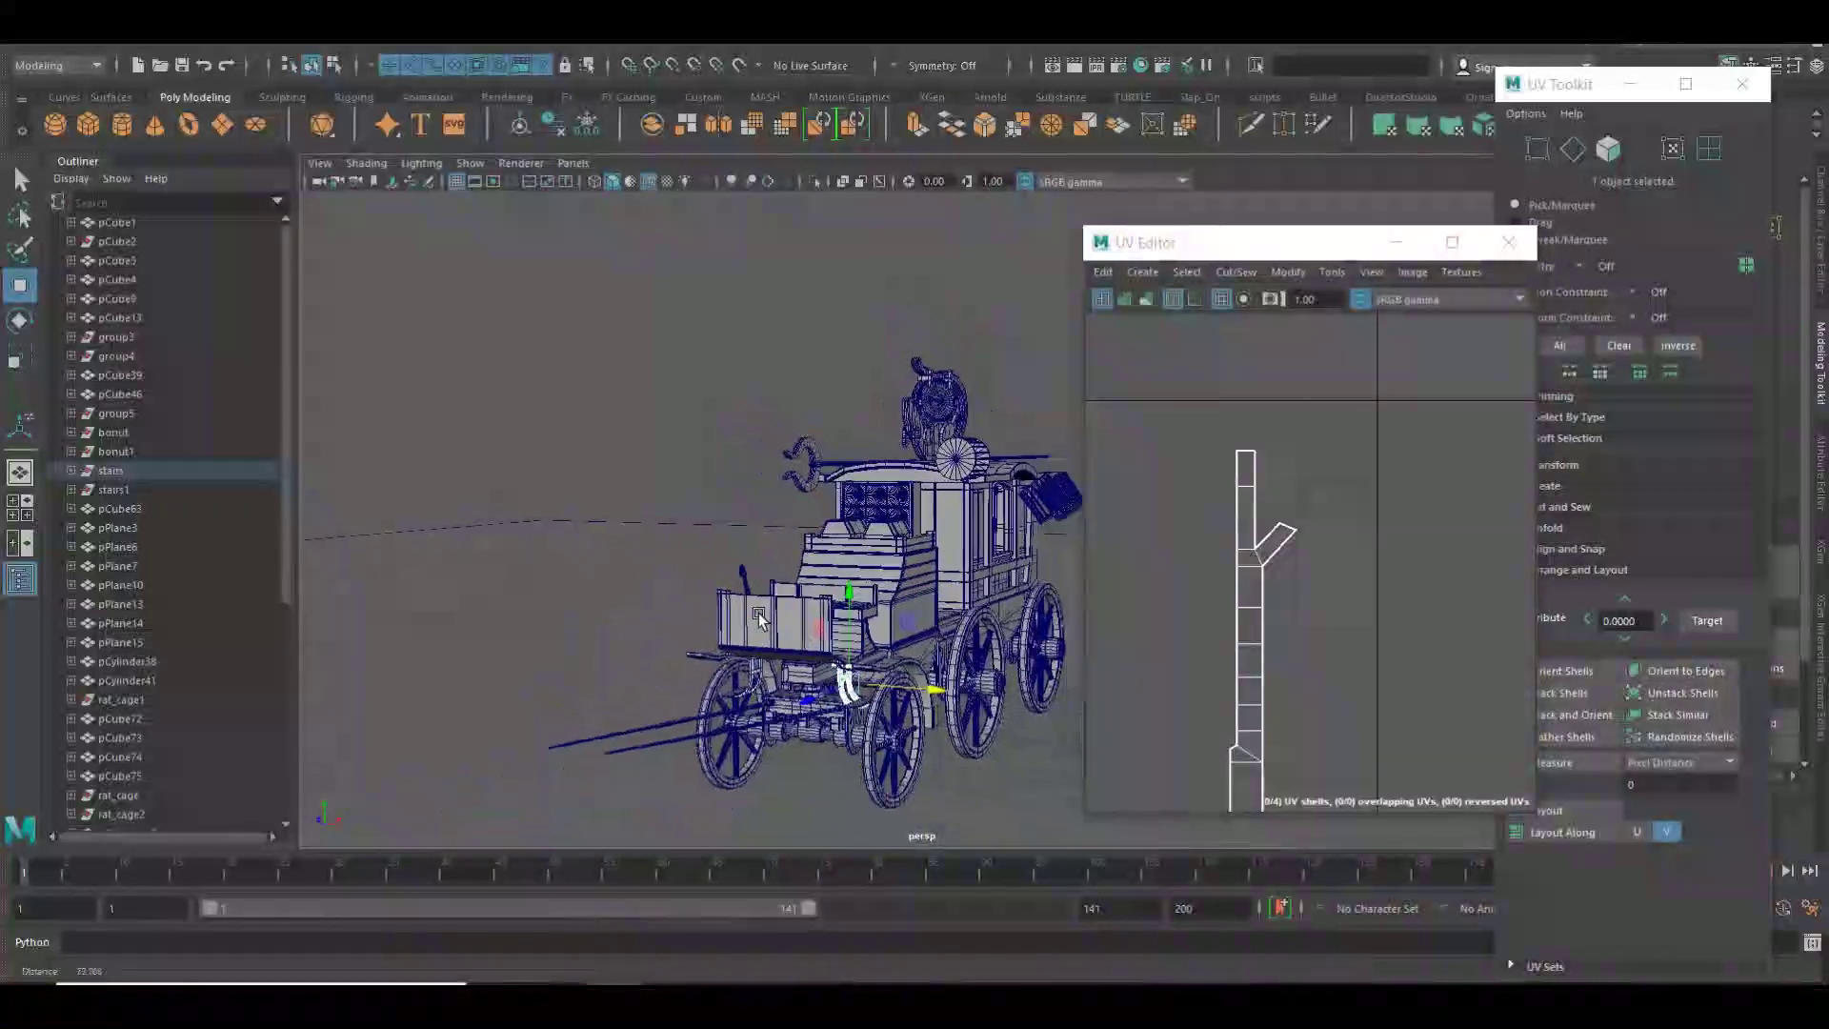